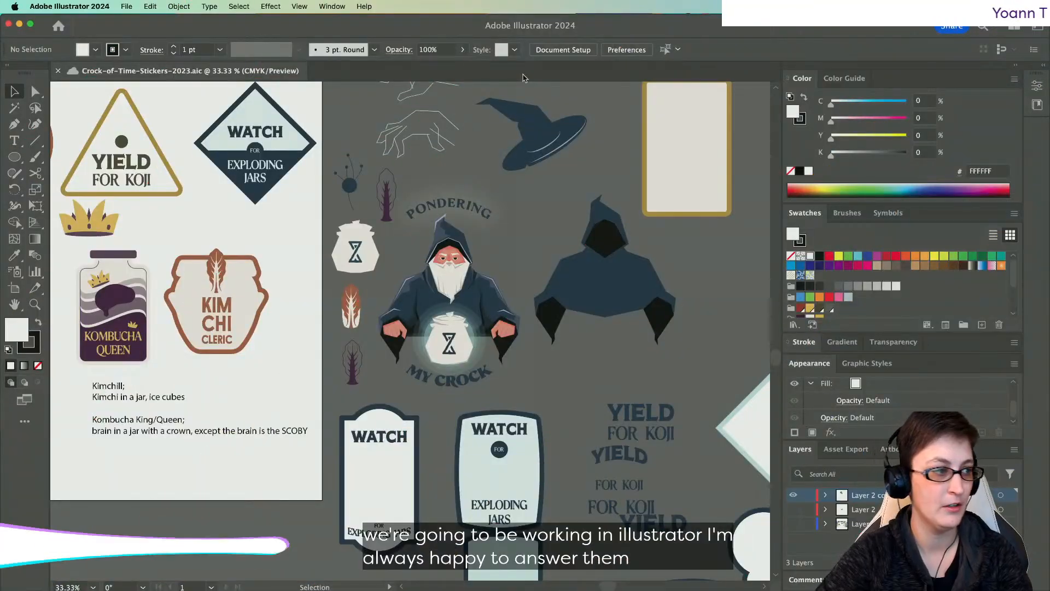
# - Look over the sticker designs on the artboard and the spare artwork beside it, including the wizard and Sourdough Sorcery pieces
pyautogui.hscroll(-10, 280, 114)
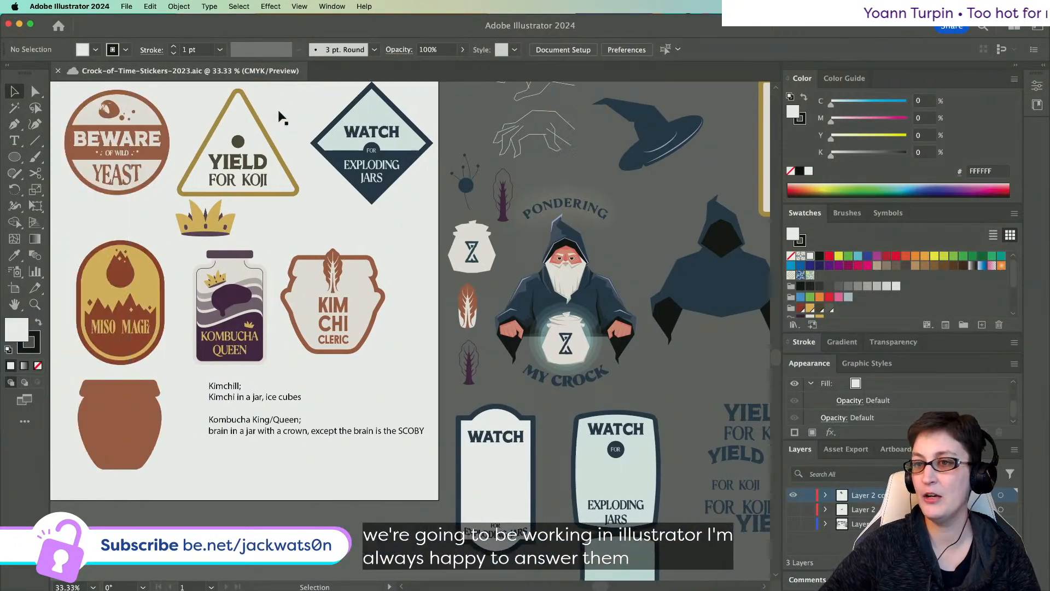
pyautogui.hscroll(-4, 280, 116)
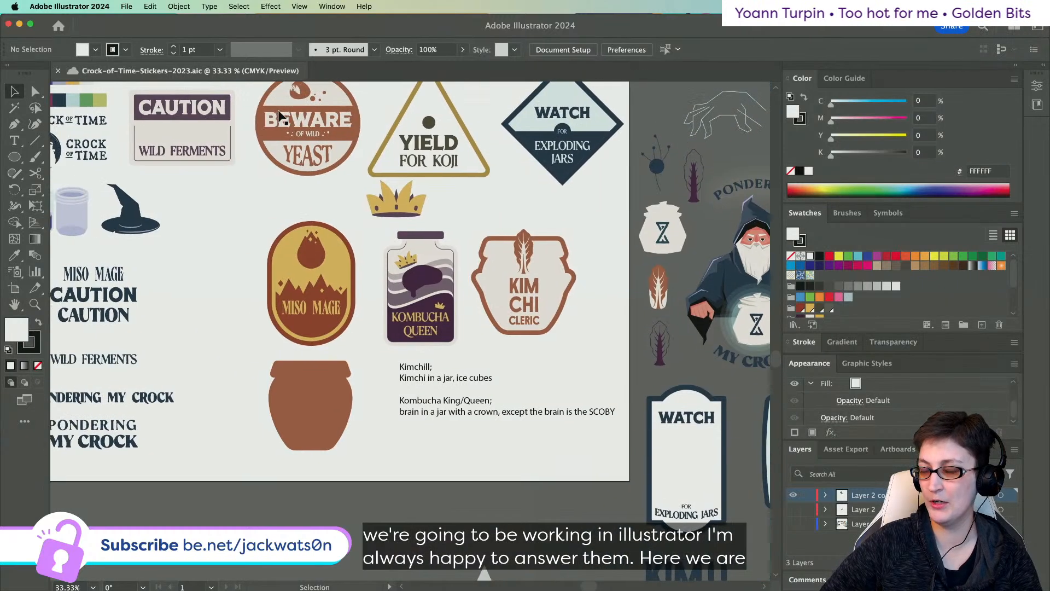
pyautogui.scroll(5, 280, 116)
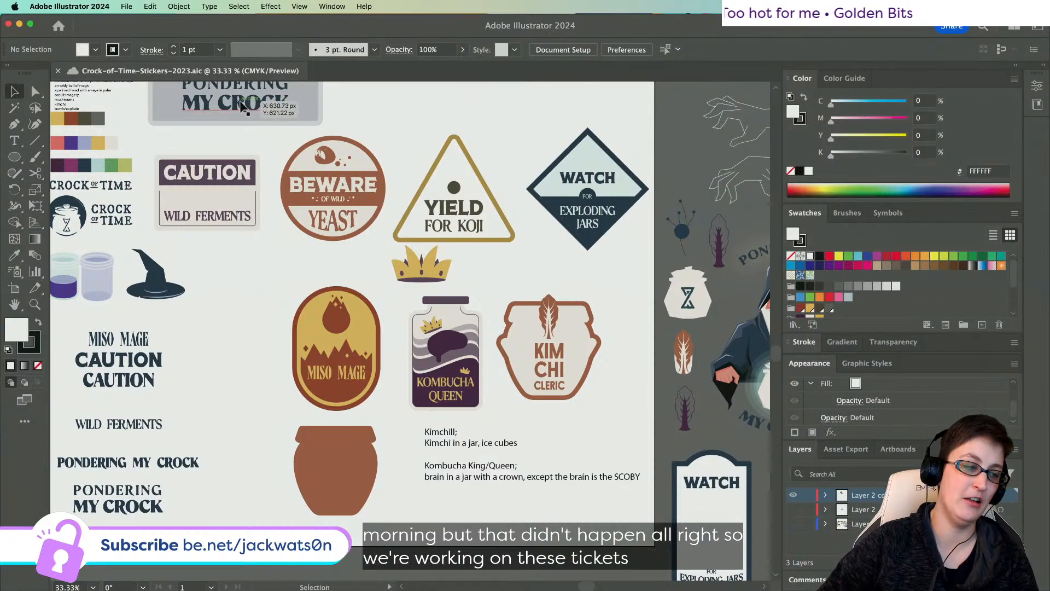
pyautogui.hscroll(-1, 464, 205)
pyautogui.scroll(10, 463, 206)
pyautogui.hscroll(-5, 463, 206)
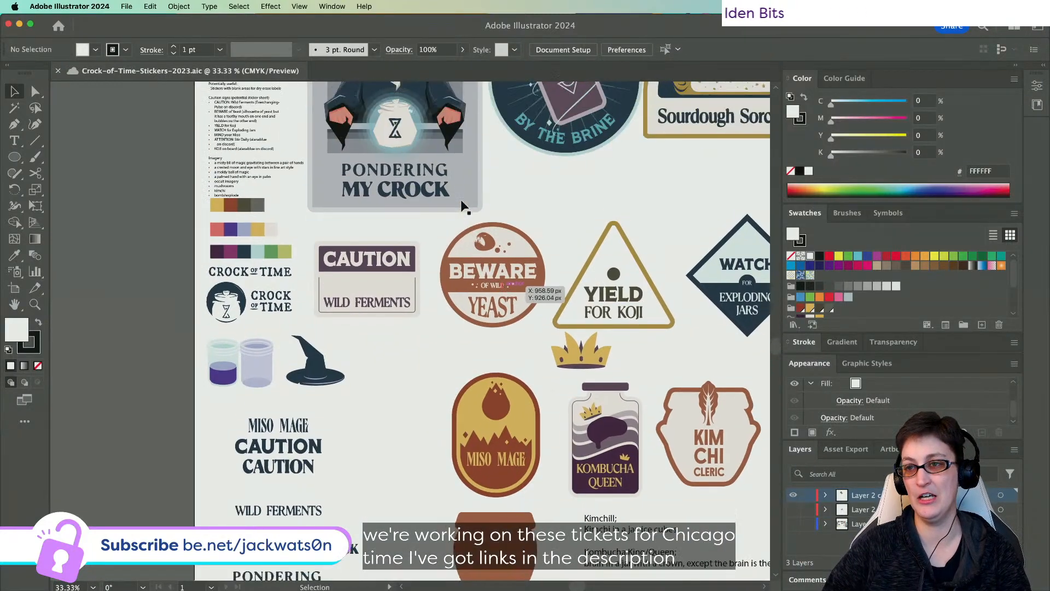
pyautogui.hscroll(10, 463, 206)
pyautogui.hscroll(6, 462, 206)
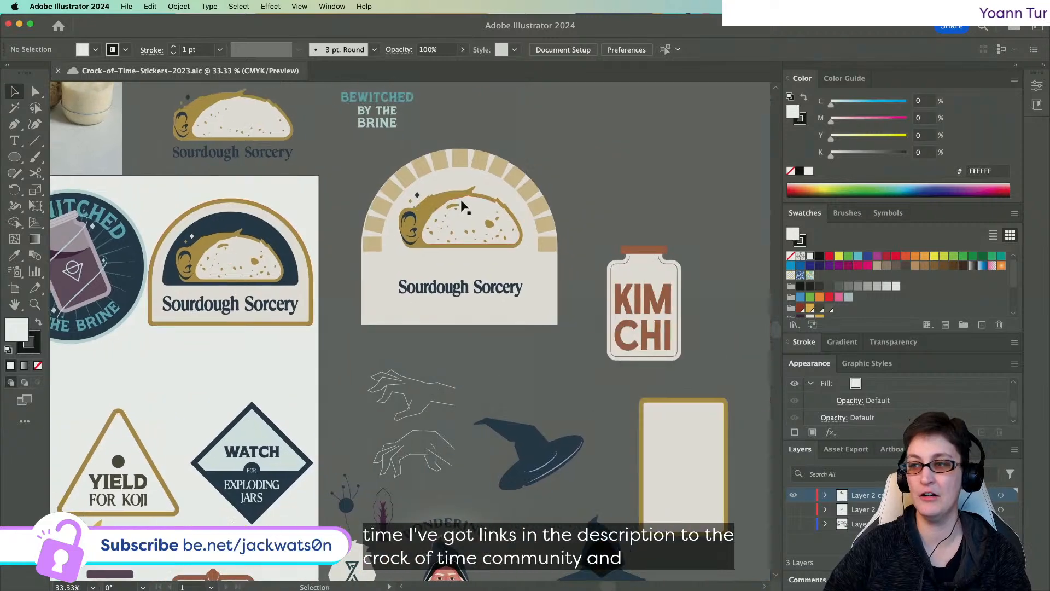
pyautogui.scroll(-12, 462, 206)
pyautogui.hscroll(-10, 462, 205)
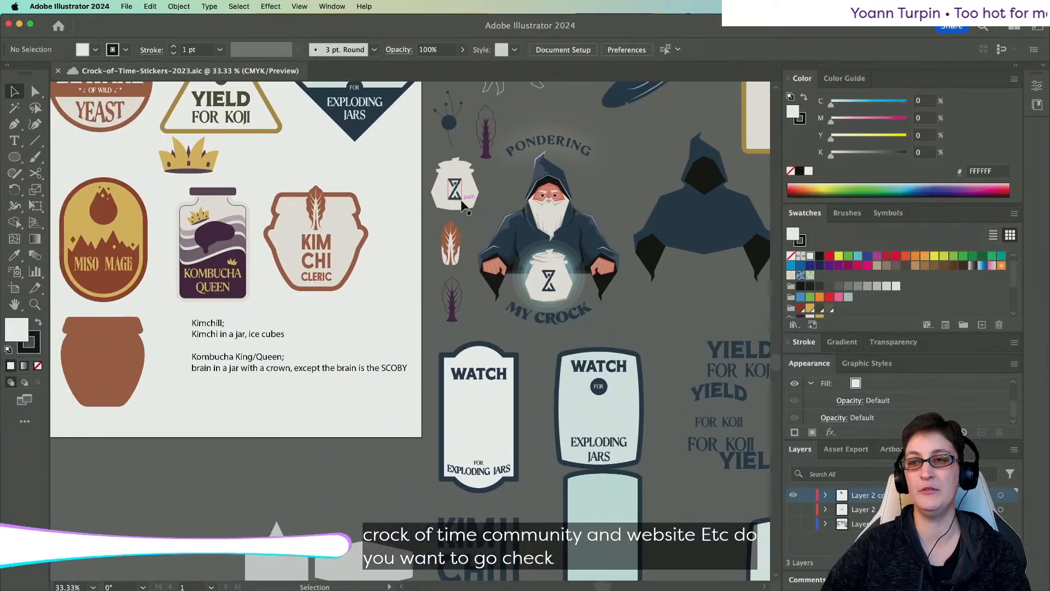
pyautogui.scroll(1, 462, 205)
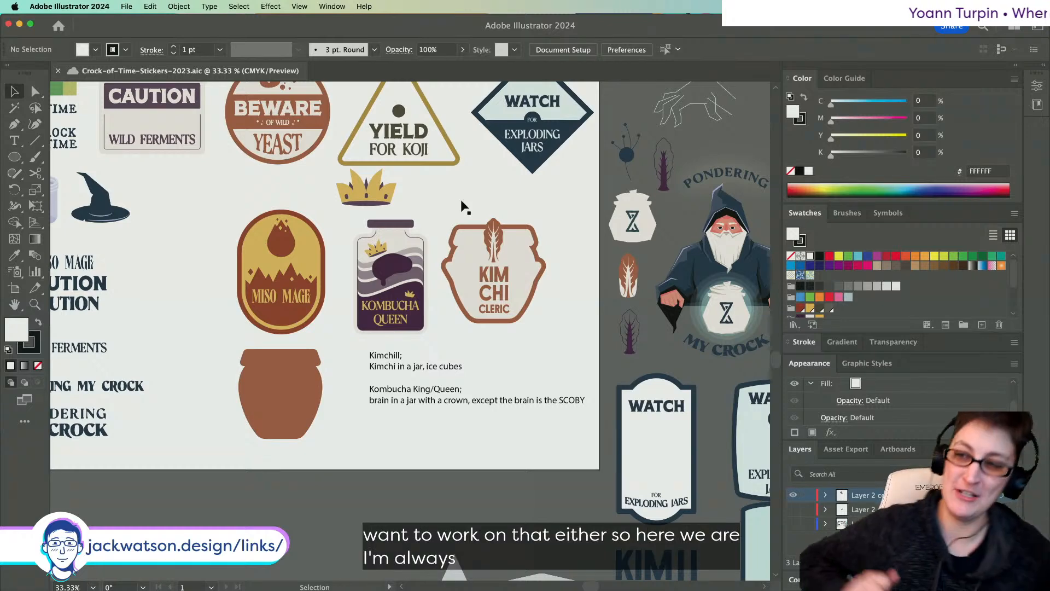
# - Examine the Miso Mage, Kombucha Queen and Kimchi Cleric stickers and the idea notes below them more closely
pyautogui.scroll(-2, 414, 220)
pyautogui.hscroll(2, 413, 220)
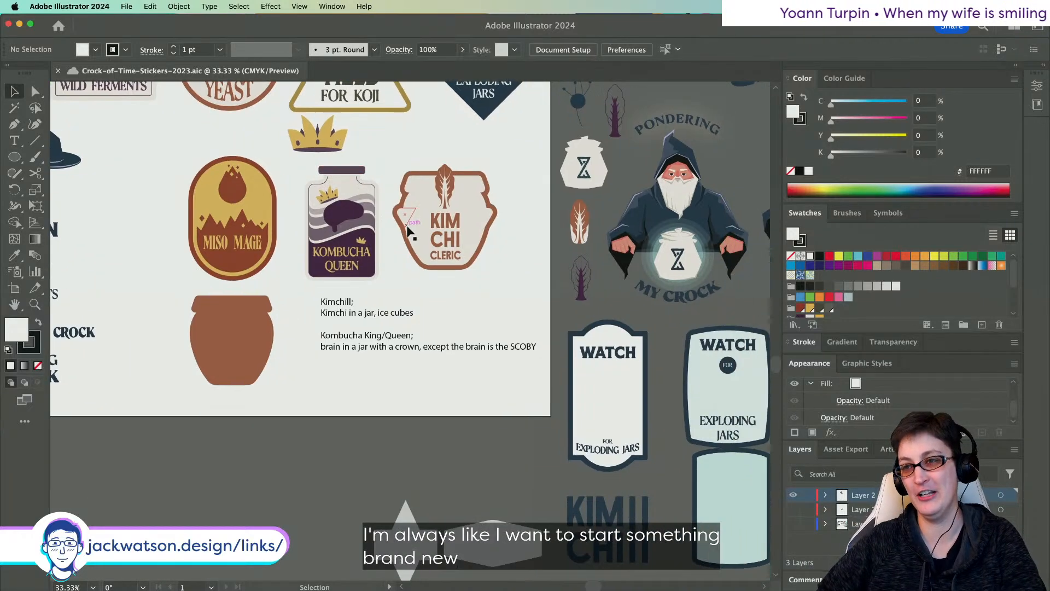
pyautogui.scroll(1, 408, 228)
pyautogui.scroll(3, 406, 230)
pyautogui.hscroll(-3, 406, 230)
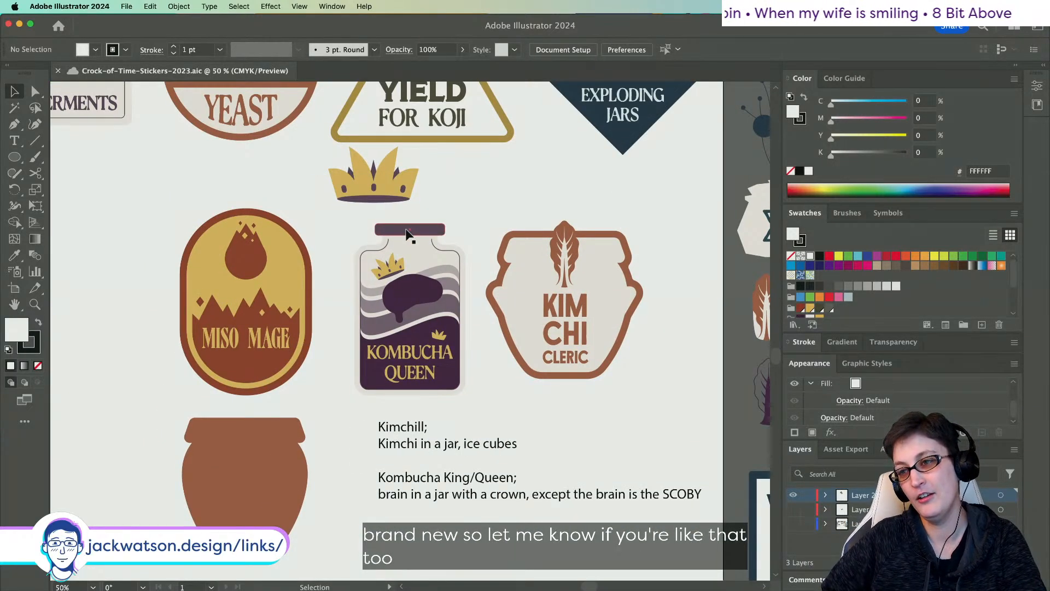
pyautogui.hscroll(3, 407, 230)
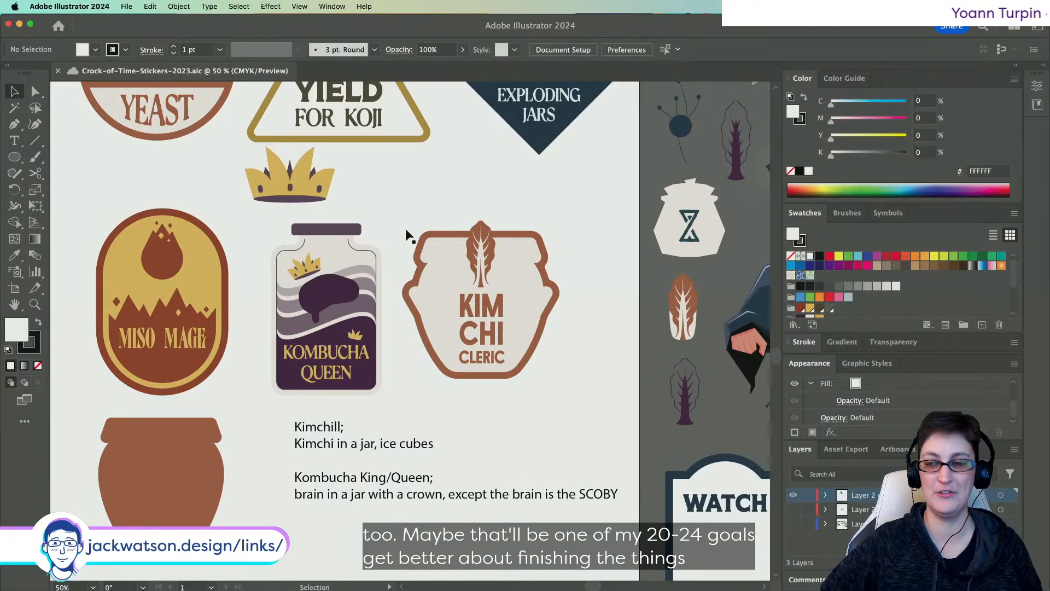
pyautogui.hscroll(2, 407, 235)
pyautogui.hscroll(-3, 381, 221)
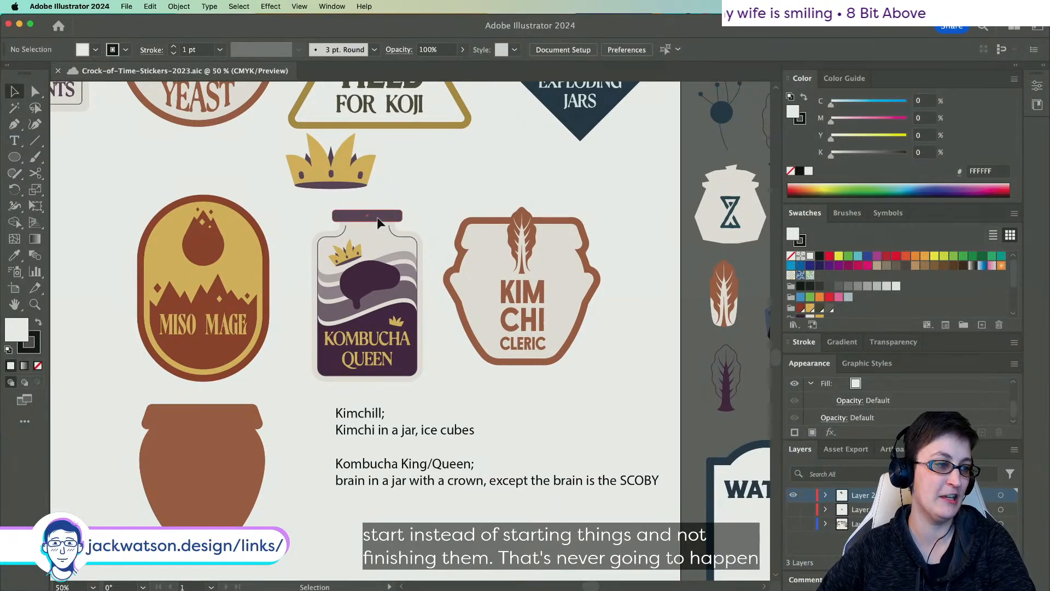
pyautogui.scroll(1, 612, 336)
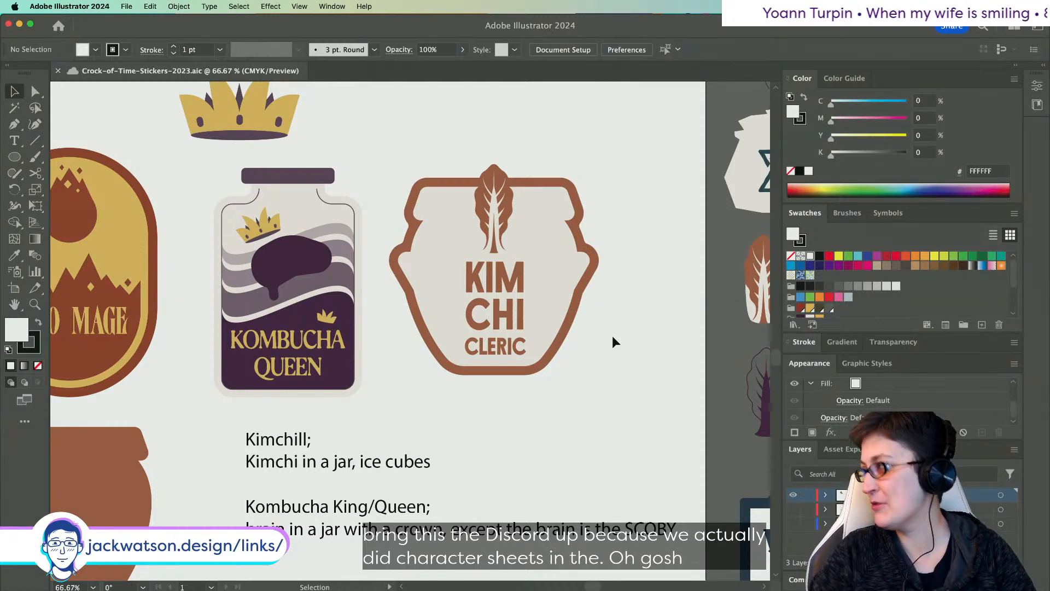
# - Switch to Discord, bring its window into view and view the dragonborn druid character sheet in the Prompt Jockey 1/18 post
pyautogui.moveTo(552, 589)
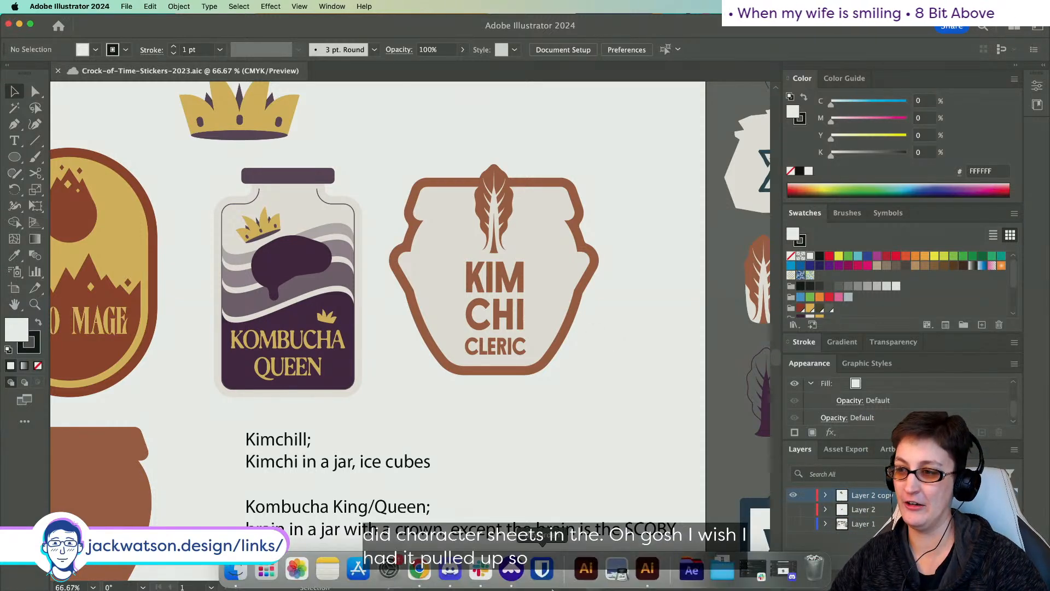
pyautogui.click(450, 570)
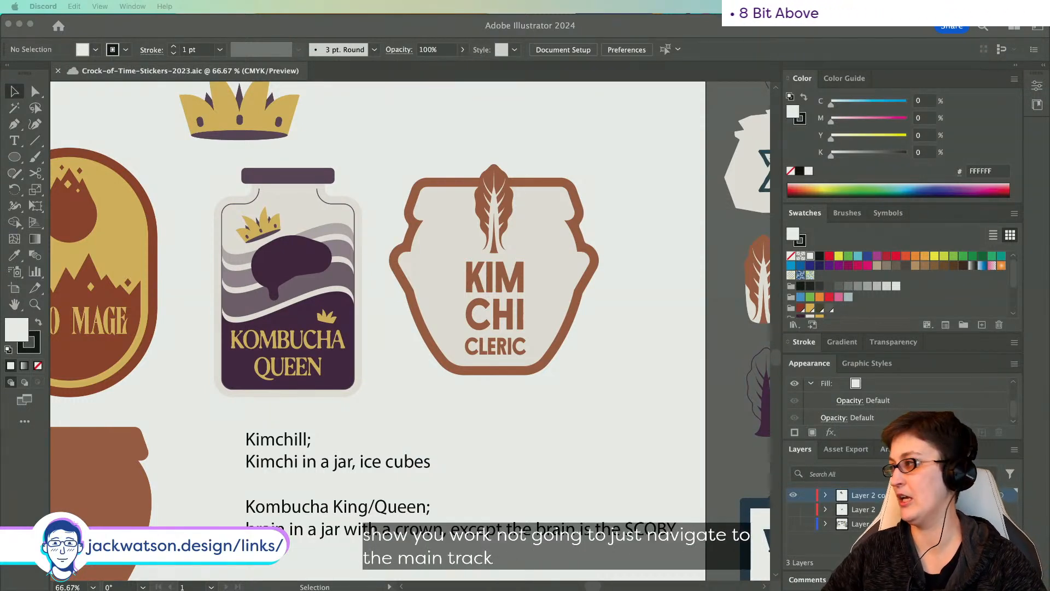
pyautogui.moveTo(1039, 106); pyautogui.dragTo(645, 84)
pyautogui.click(703, 239)
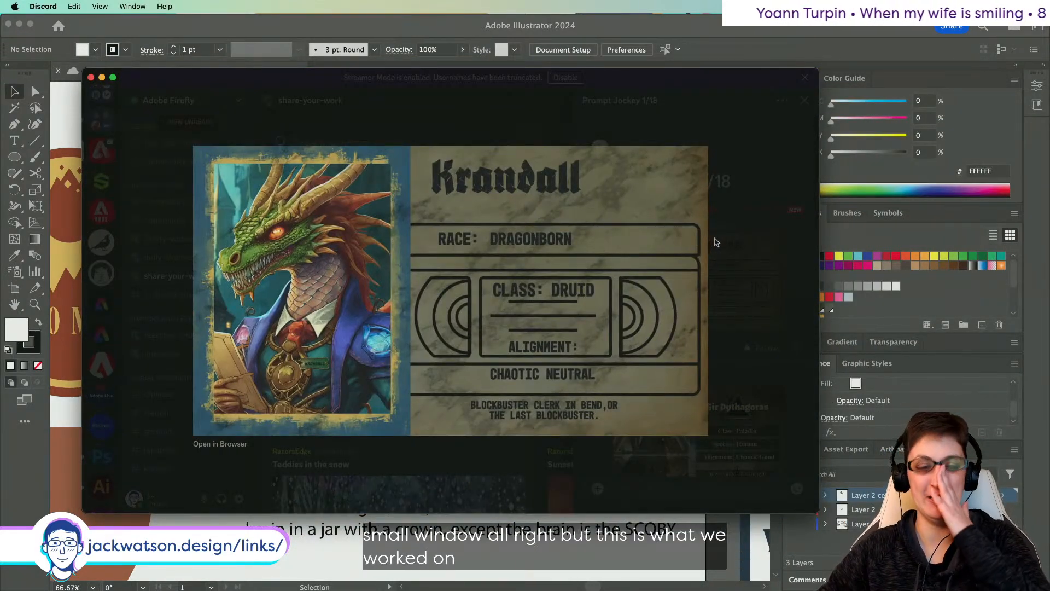
pyautogui.click(741, 258)
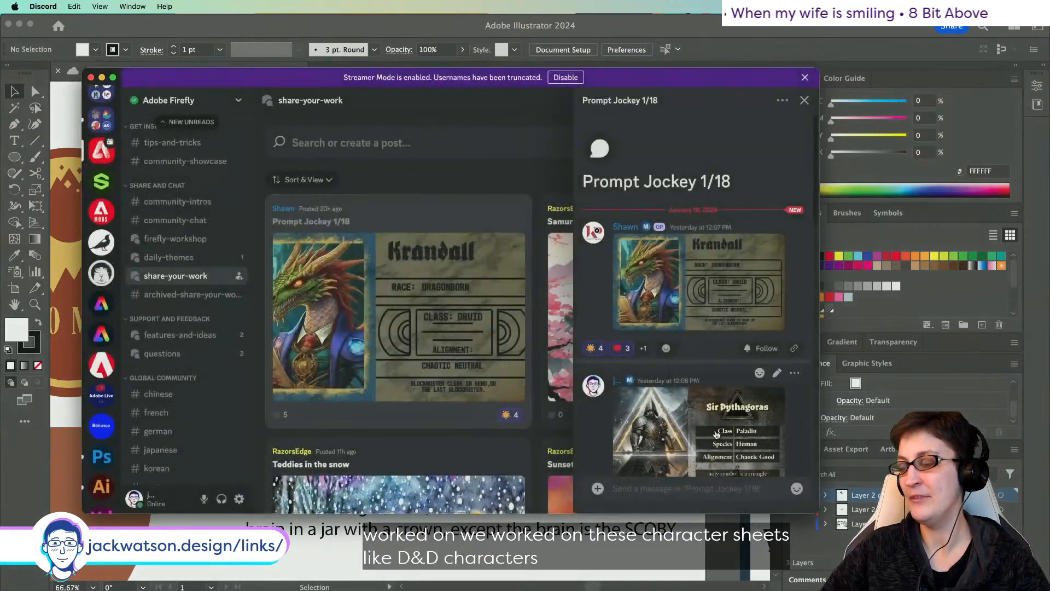
# - View the human paladin character sheet, revisit the dragonborn druid one, and minimize Discord to return to Illustrator
pyautogui.click(716, 434)
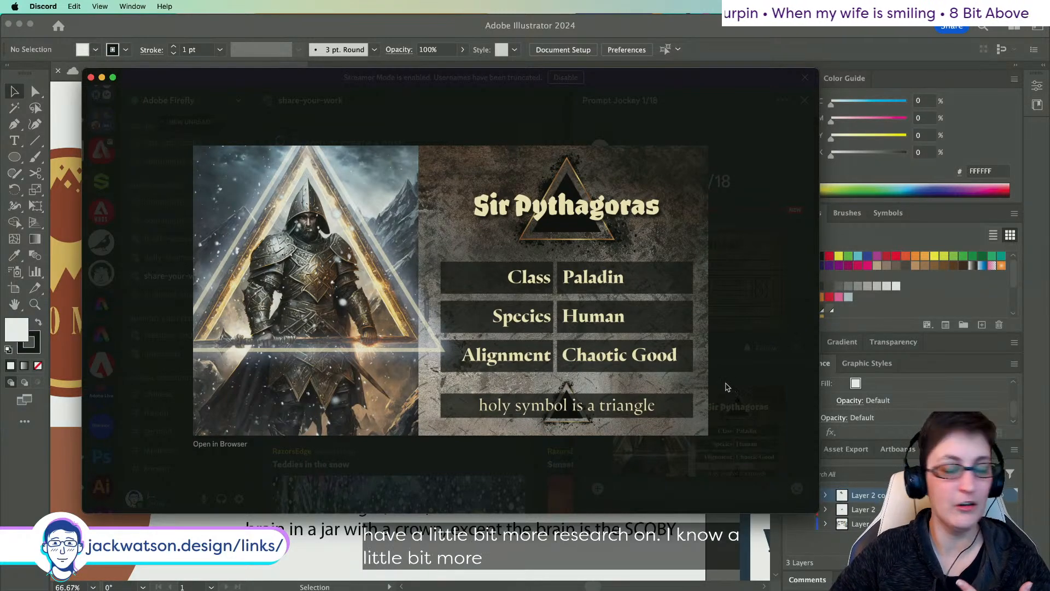
pyautogui.click(741, 386)
pyautogui.click(694, 247)
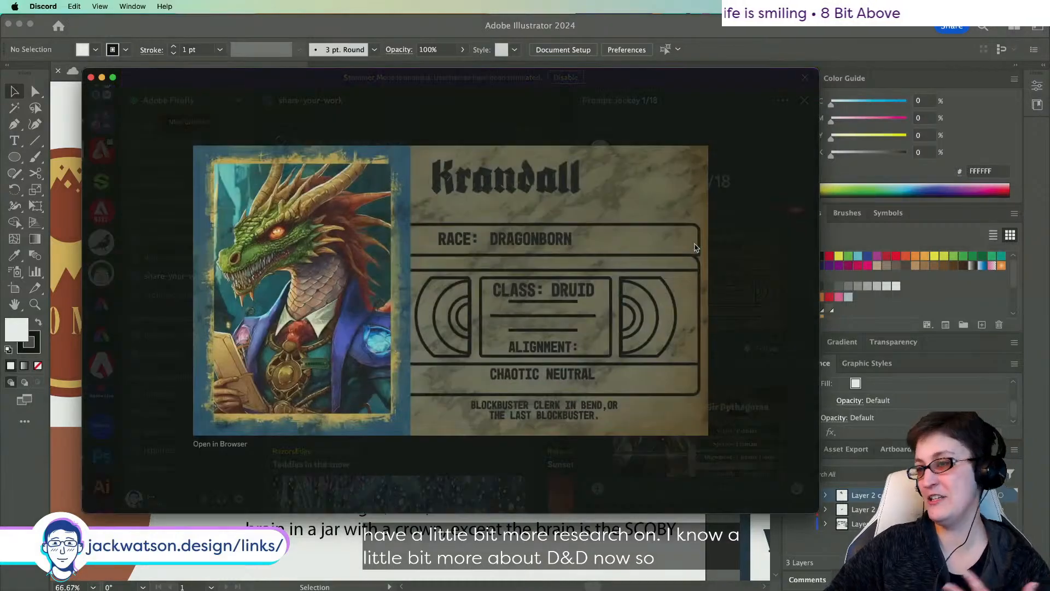
pyautogui.click(726, 282)
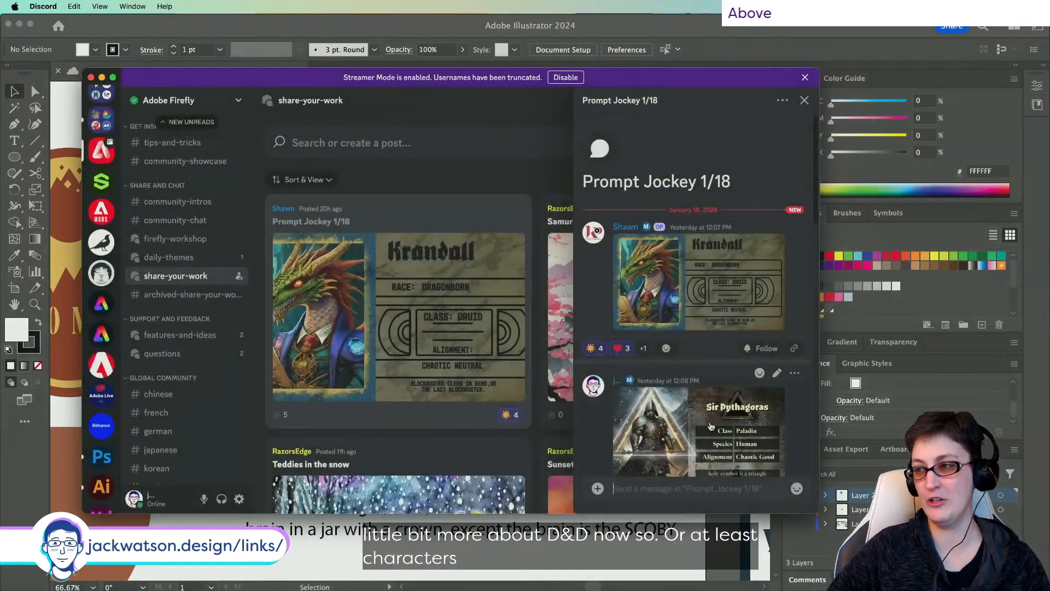
pyautogui.click(734, 359)
pyautogui.click(734, 360)
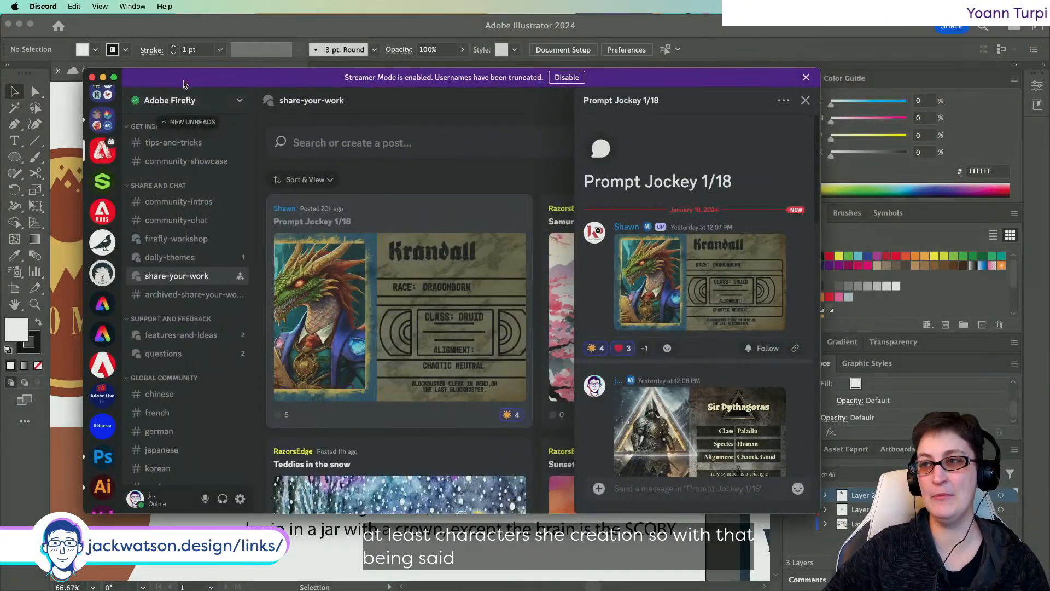
pyautogui.press('super+m')
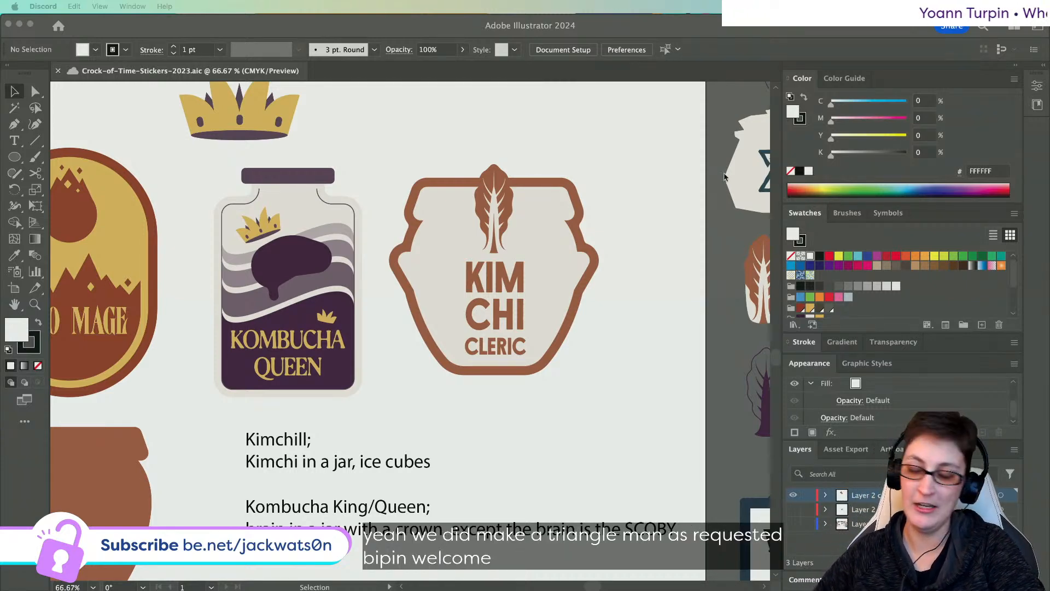
# - Examine how the cabbage and lettering fit inside the Kimchi Cleric jar, comparing it with the neighbouring stickers and spare cabbages
pyautogui.hscroll(3, 587, 239)
pyautogui.scroll(1, 400, 266)
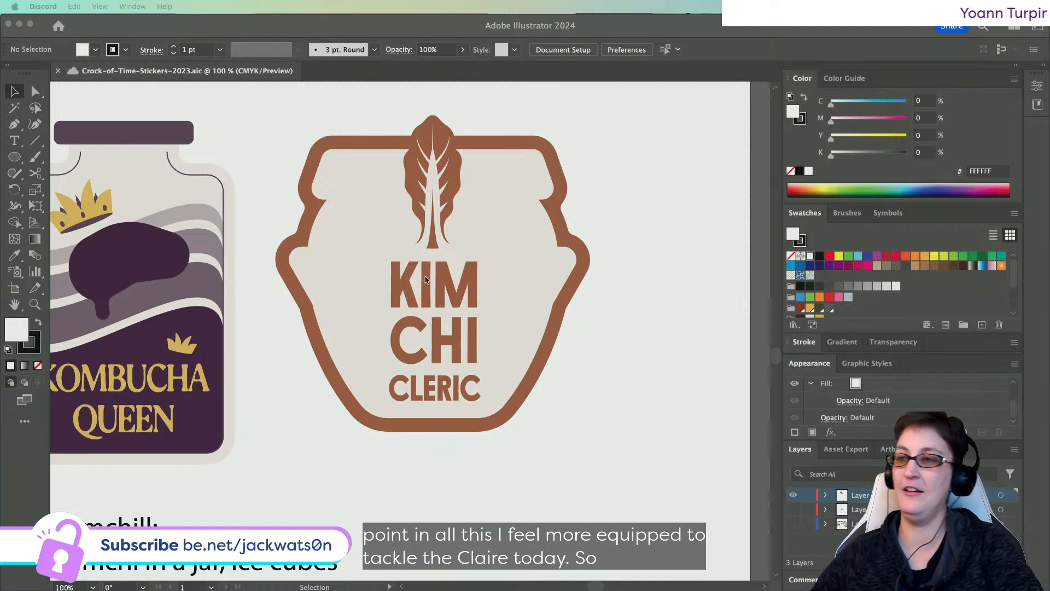
pyautogui.scroll(-2, 441, 285)
pyautogui.hscroll(1, 442, 285)
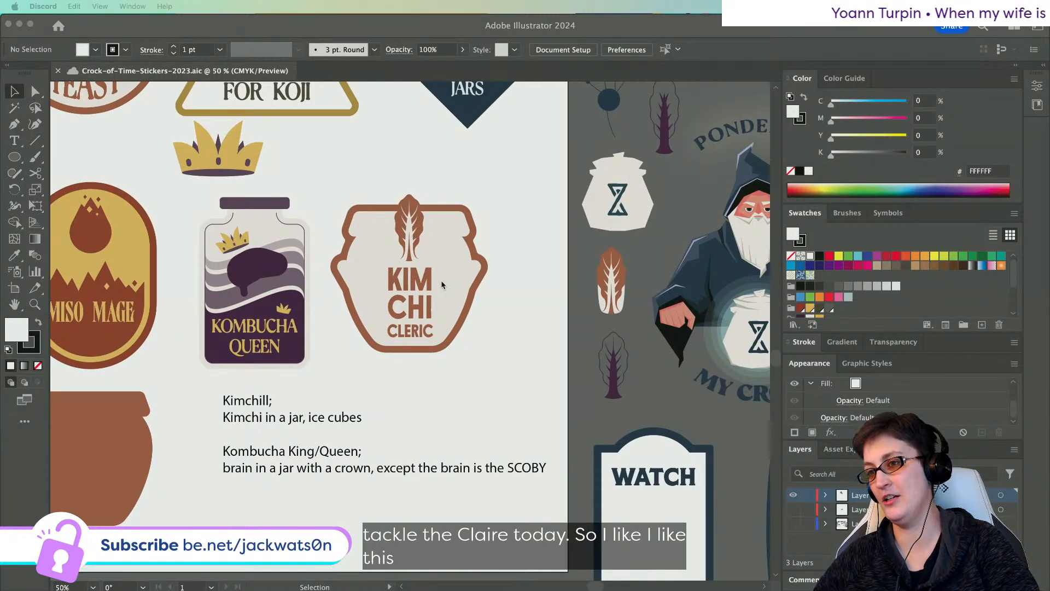
pyautogui.scroll(-1, 442, 285)
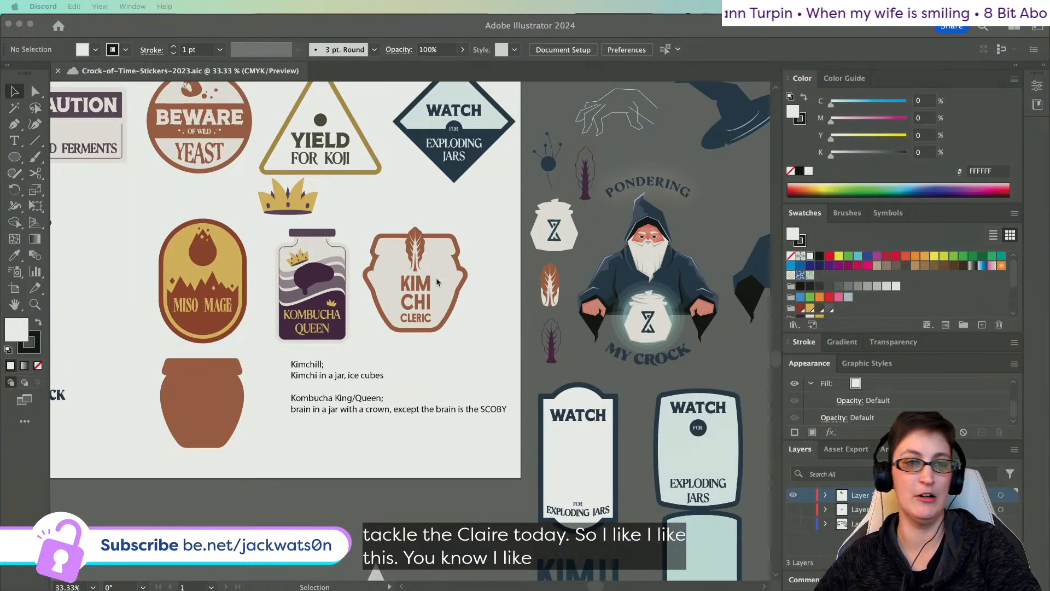
pyautogui.scroll(1, 437, 282)
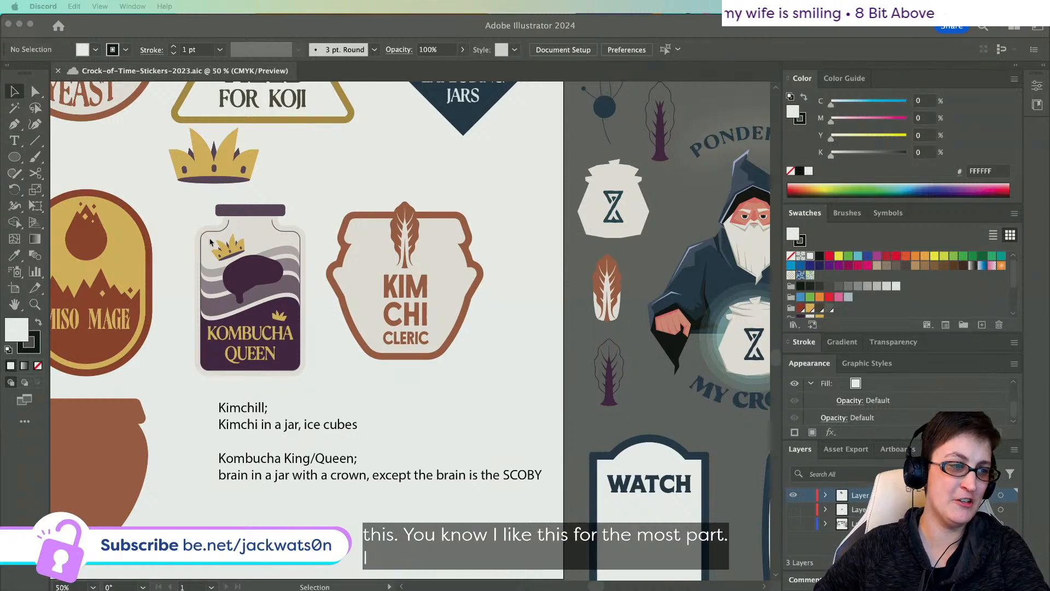
pyautogui.hscroll(6, 210, 242)
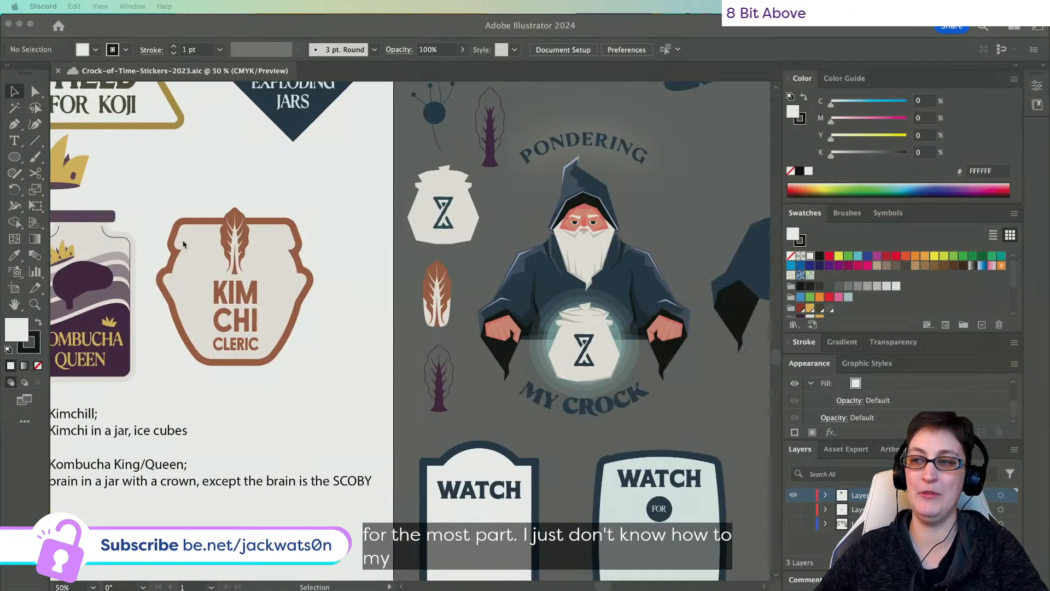
pyautogui.click(235, 250)
pyautogui.click(233, 248)
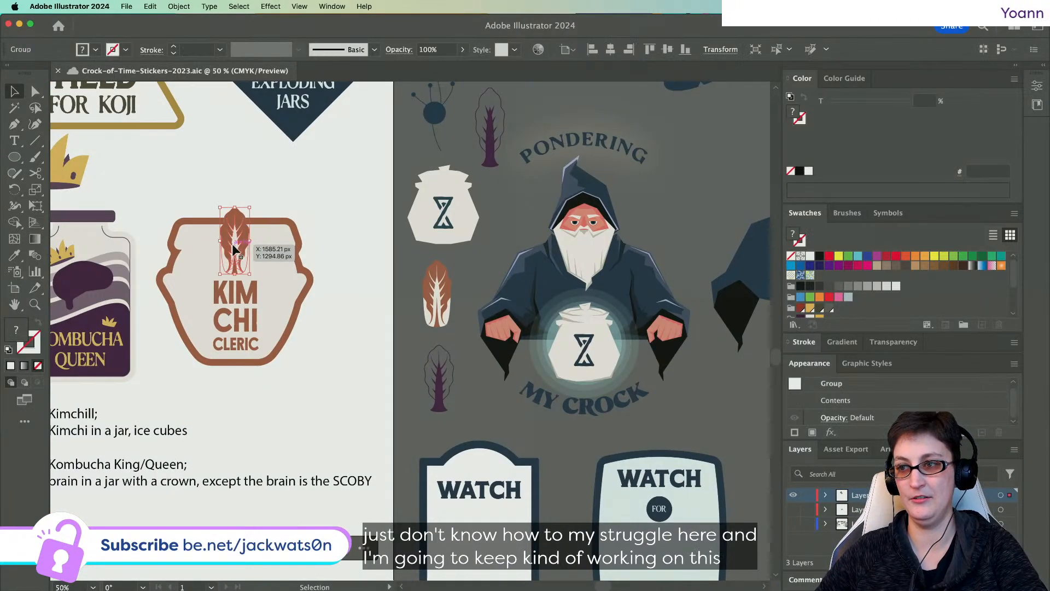
pyautogui.scroll(1, 233, 248)
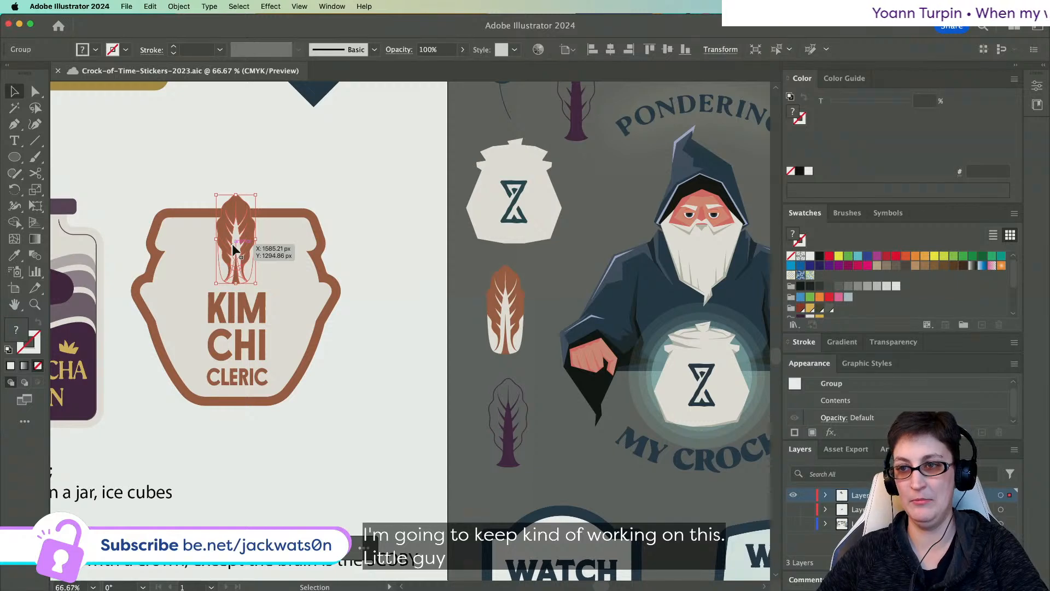
pyautogui.click(280, 161)
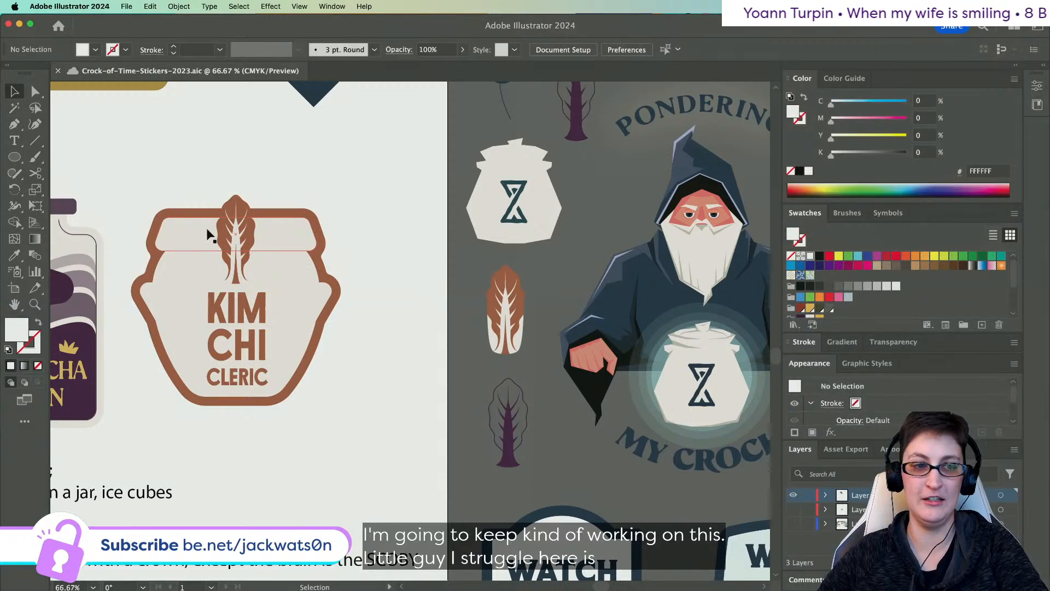
pyautogui.scroll(-1, 230, 241)
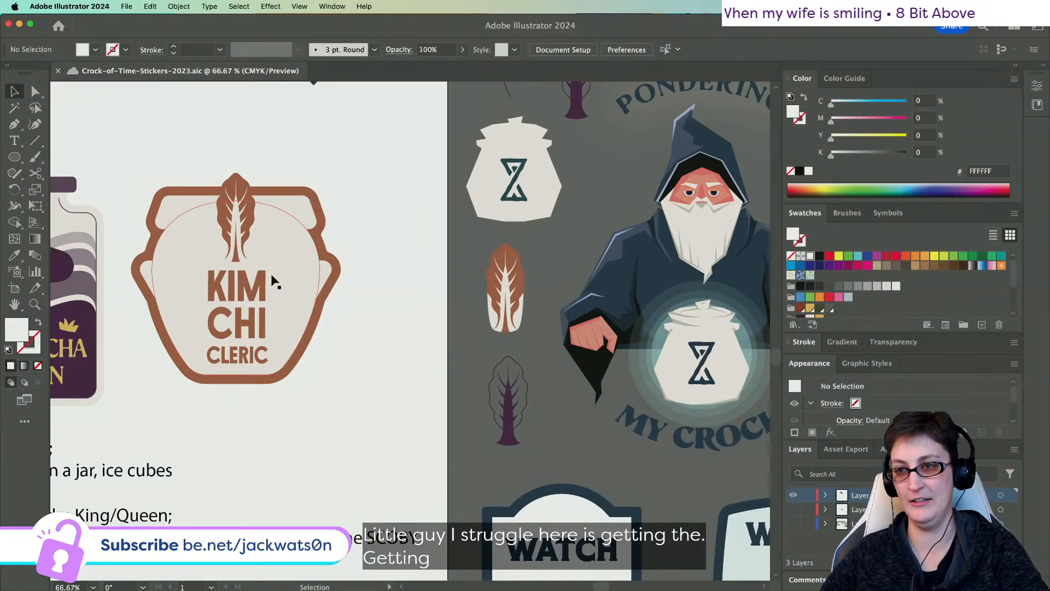
pyautogui.hscroll(-5, 272, 279)
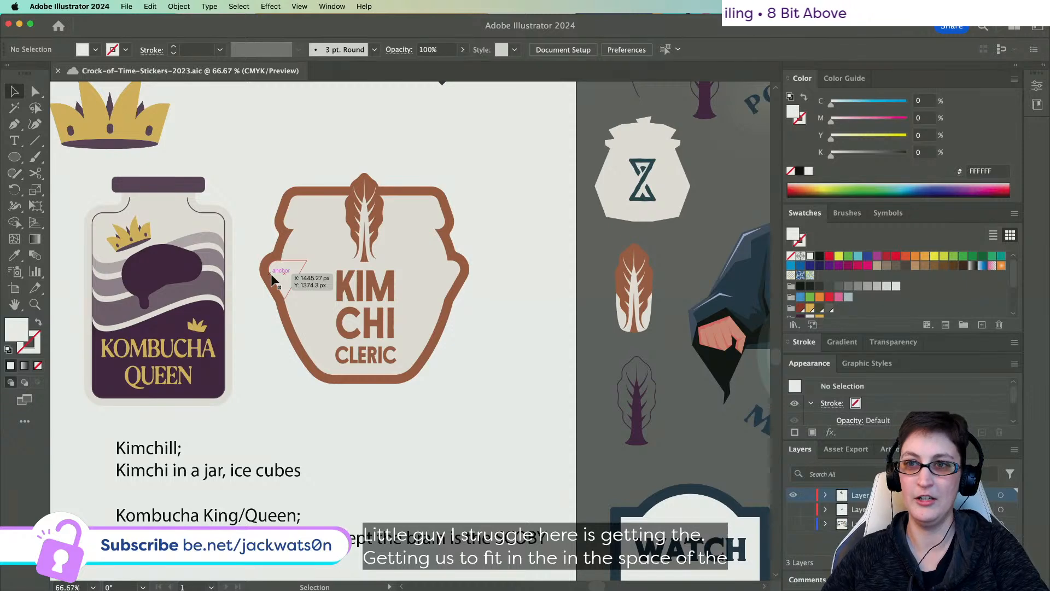
pyautogui.scroll(5, 271, 279)
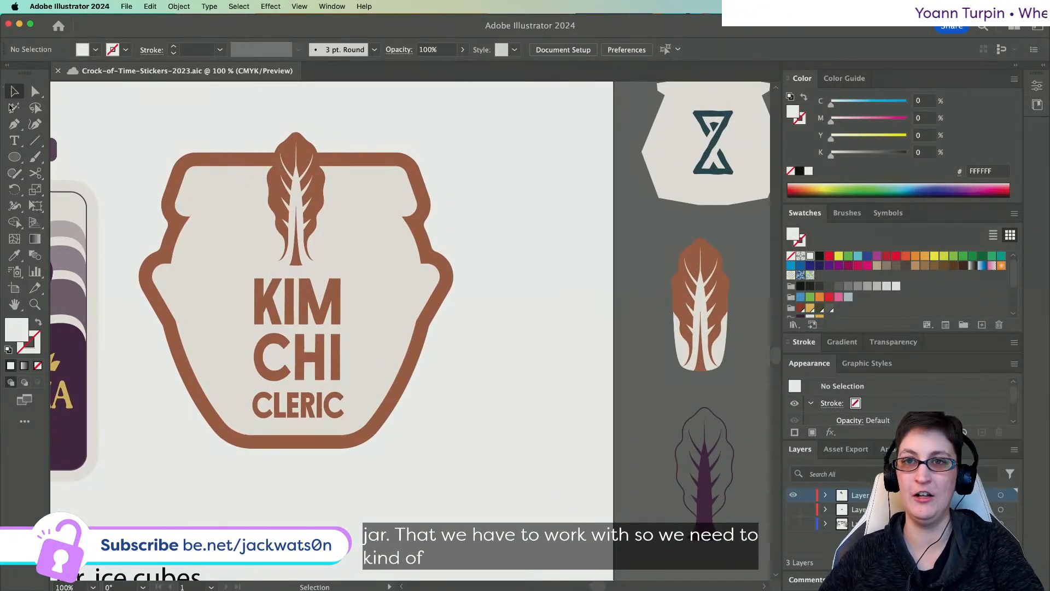
# - Draw a circle centred over the cabbage on the Kimchi Cleric jar and fill it with the jar outline's brown
pyautogui.press('l')
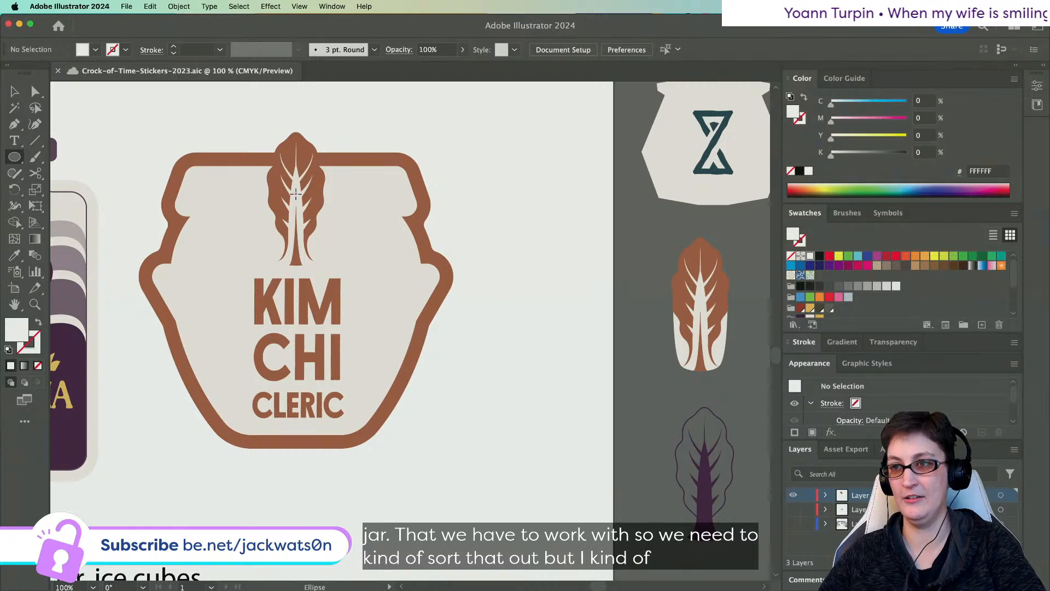
pyautogui.moveTo(294, 193); pyautogui.dragTo(348, 141)
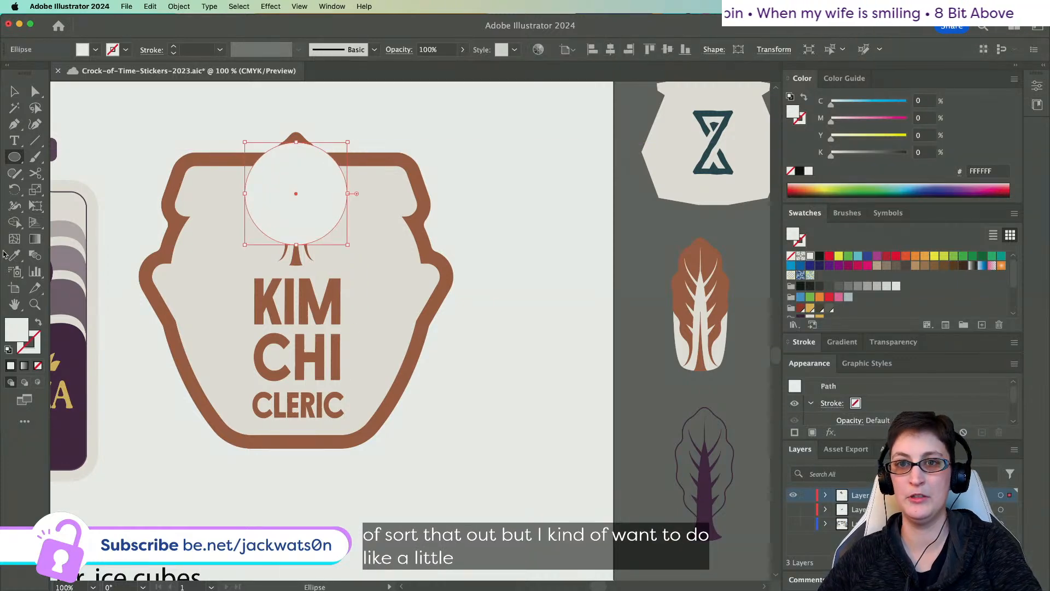
pyautogui.press('i')
pyautogui.click(368, 156)
pyautogui.click(13, 92)
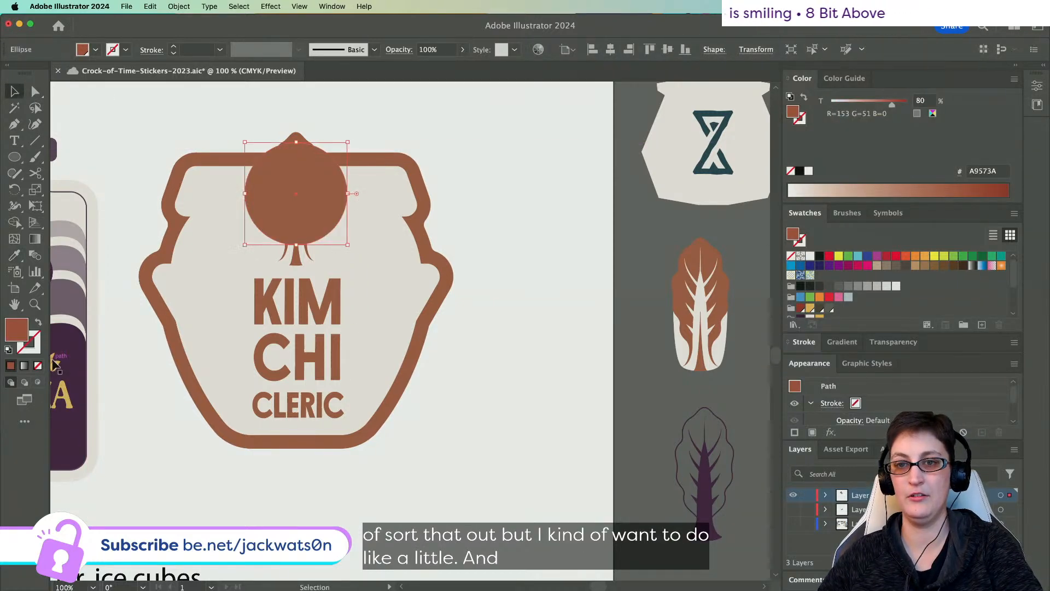
# - Turn the circle's brown fill into a 1 pt brown outline and place it behind the cabbage
pyautogui.hotkey('shift', 'x')
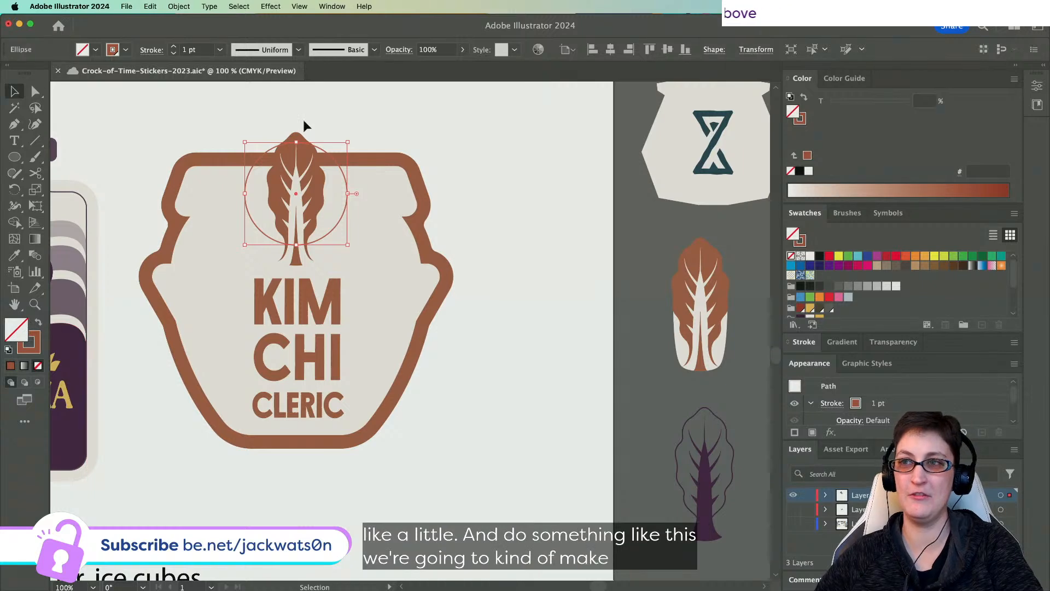
pyautogui.press('a')
pyautogui.press('super+x')
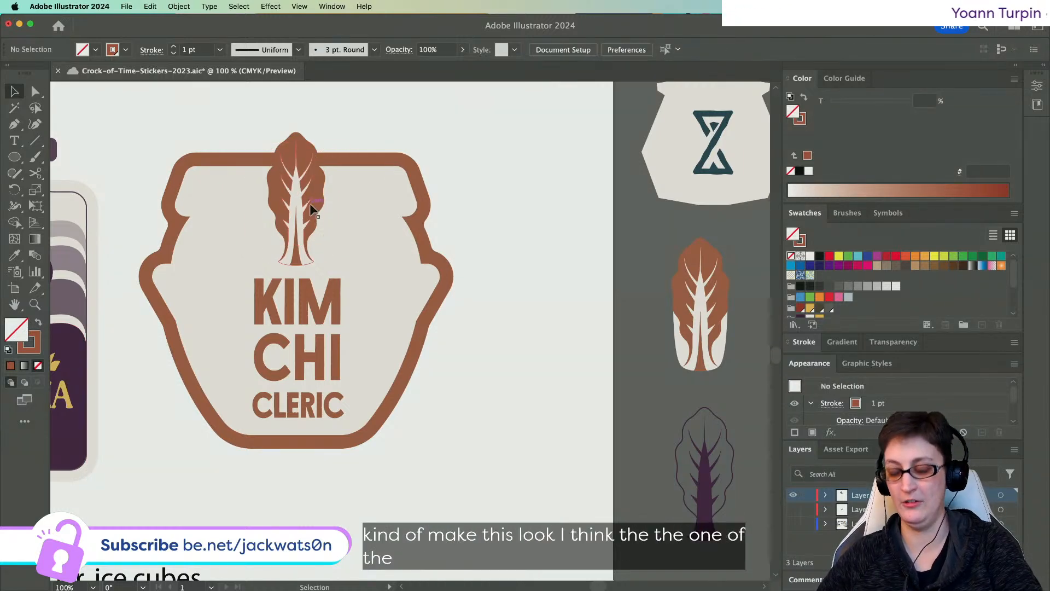
pyautogui.click(310, 202)
pyautogui.press('super+b')
pyautogui.click(403, 121)
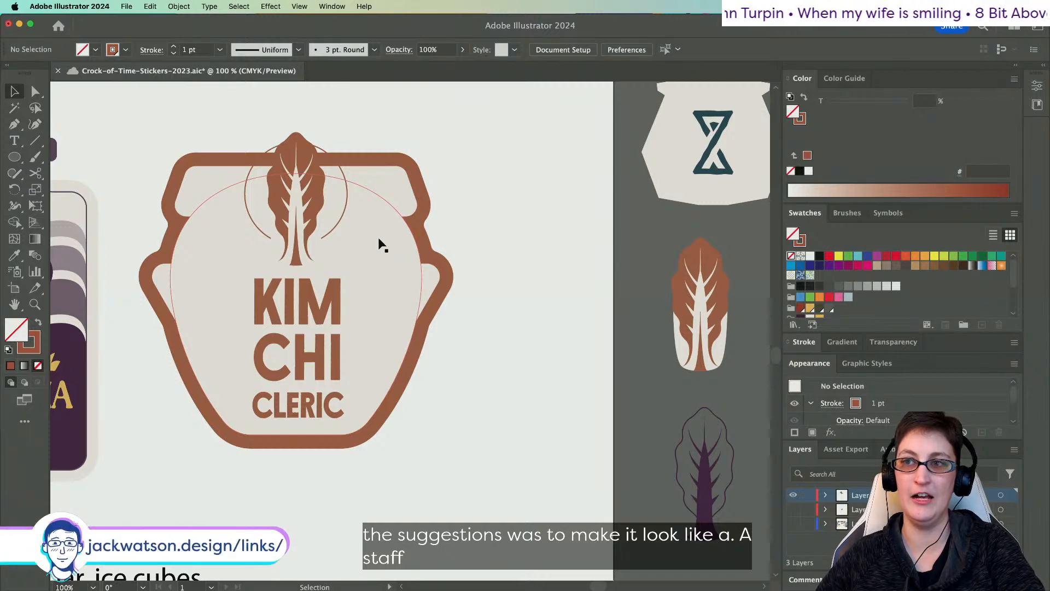
# - Try deleting the cream shape around the cabbage's base, and undo the deletion
pyautogui.press('a')
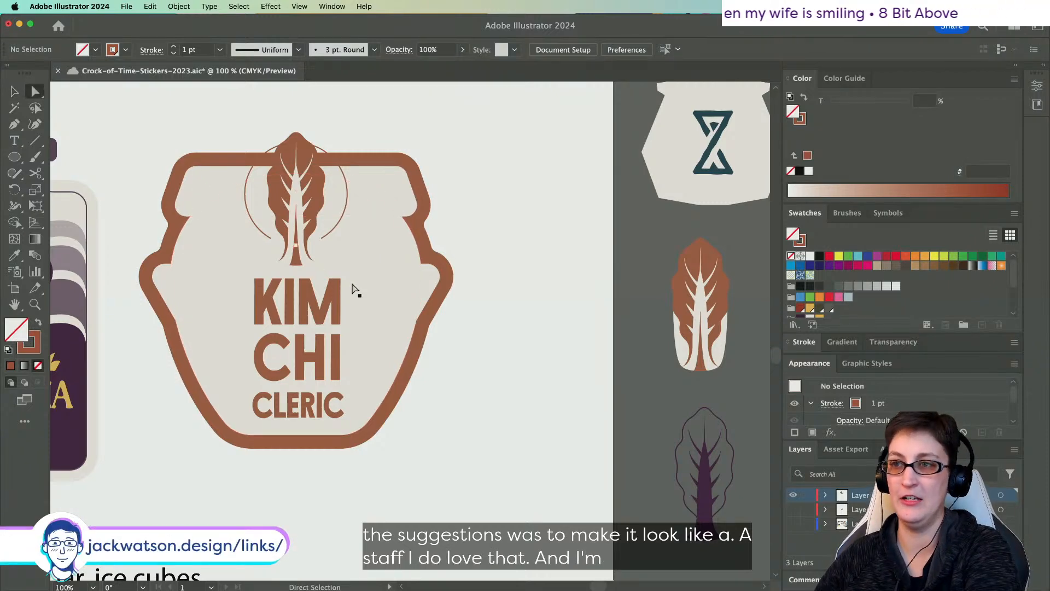
pyautogui.click(314, 252)
pyautogui.press('Delete')
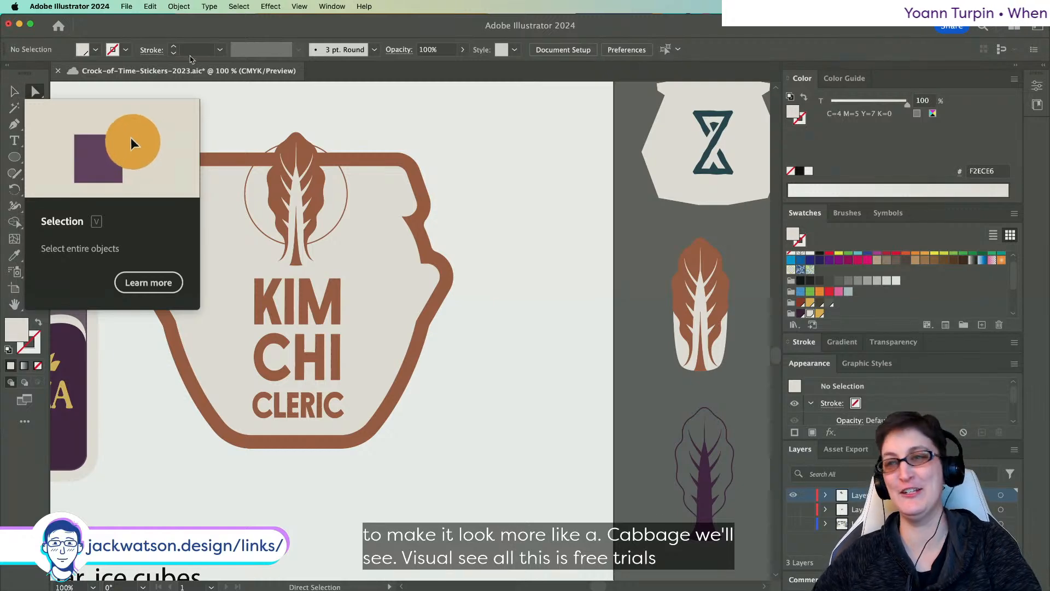
pyautogui.press('super+z')
pyautogui.click(252, 107)
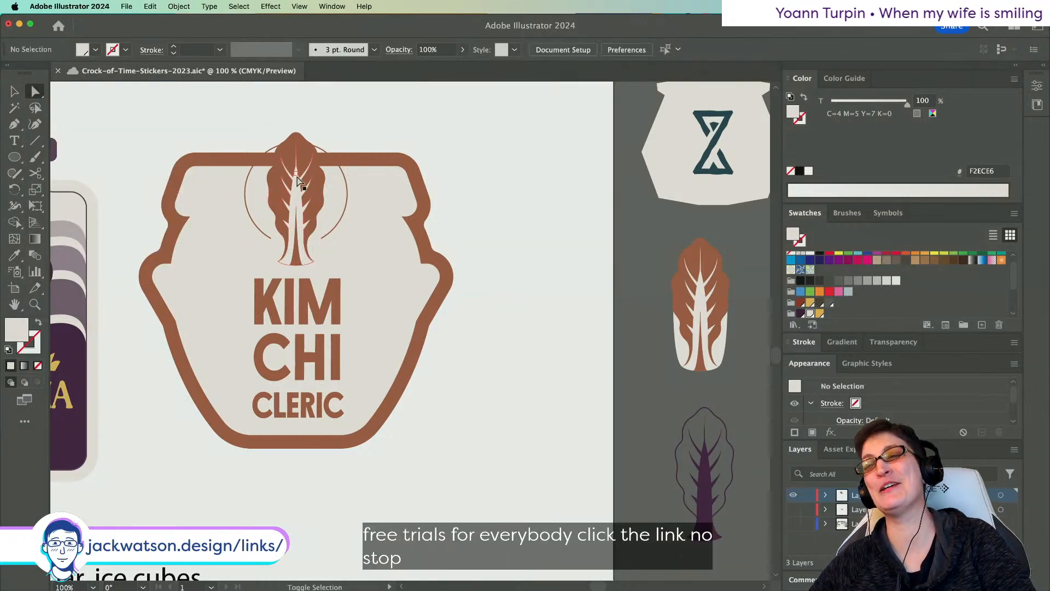
# - Try applying the circle's unfilled brown outline style to the cream shape at the cabbage's base with the Eyedropper
pyautogui.scroll(1, 324, 209)
pyautogui.click(314, 259)
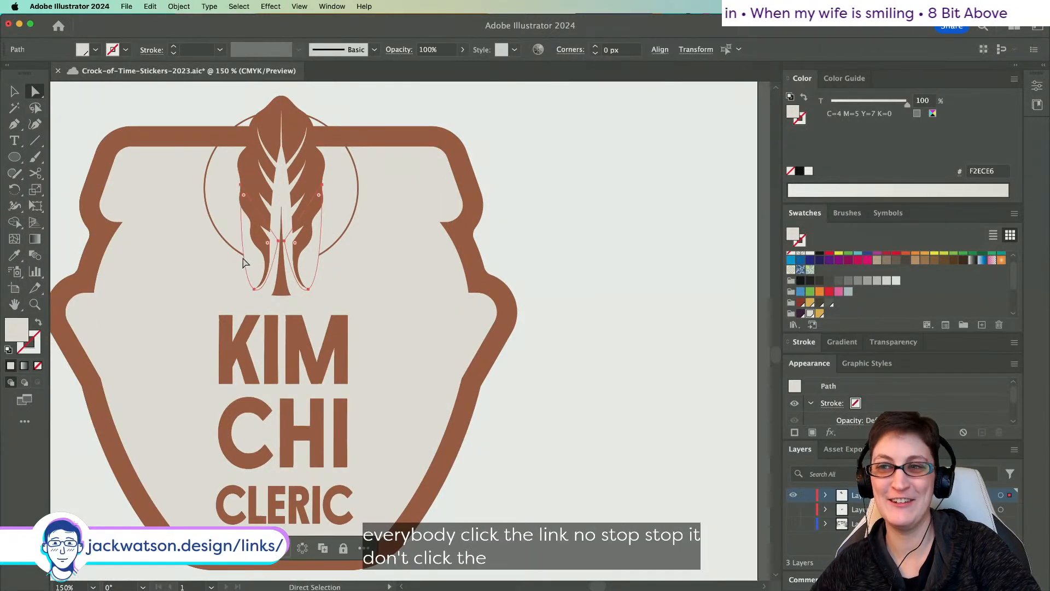
pyautogui.click(14, 255)
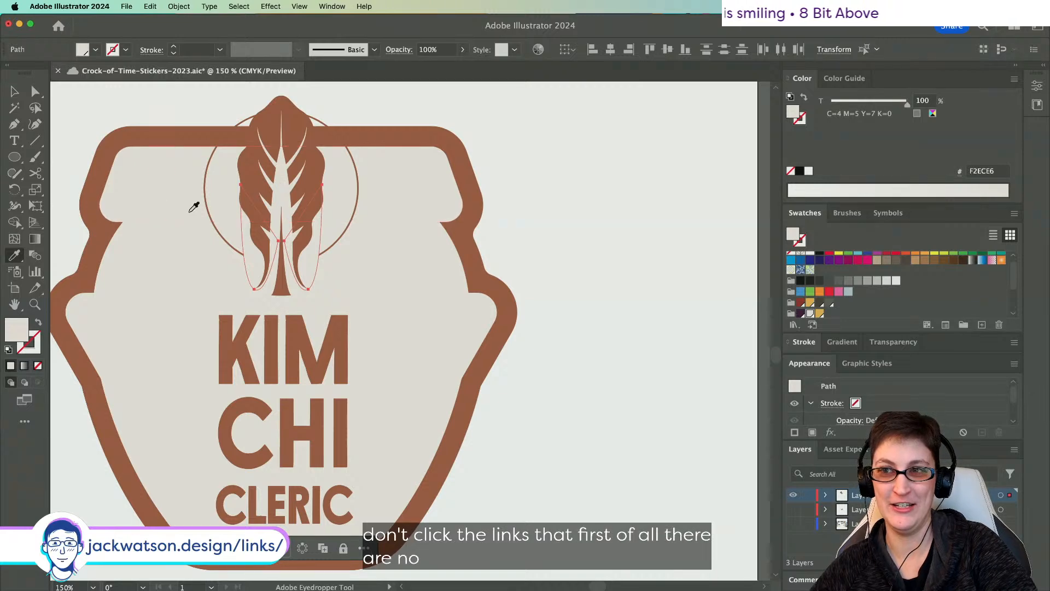
pyautogui.click(213, 205)
pyautogui.press('super+shift+a')
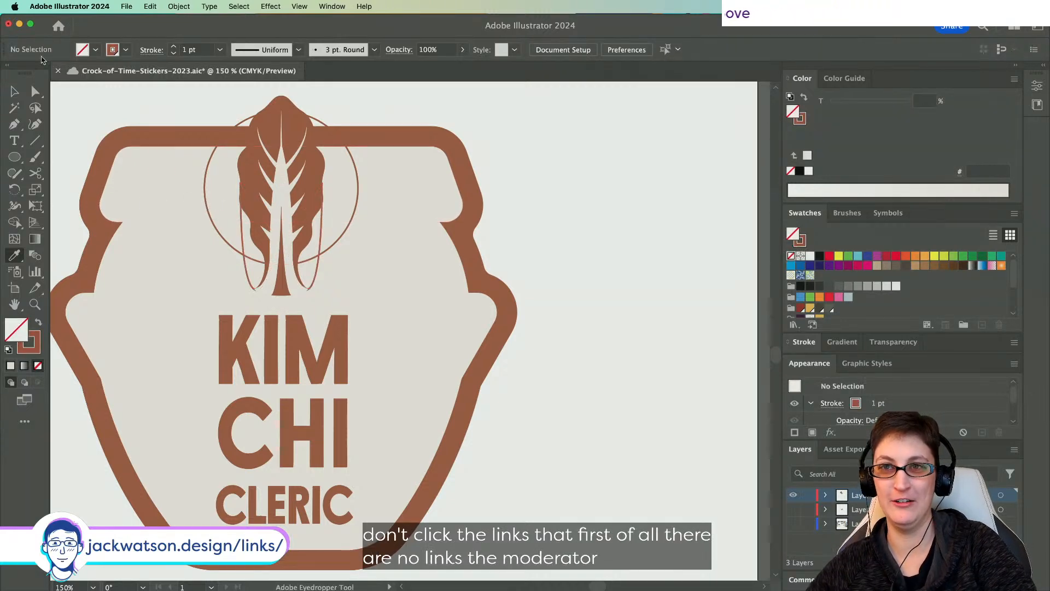
pyautogui.click(12, 92)
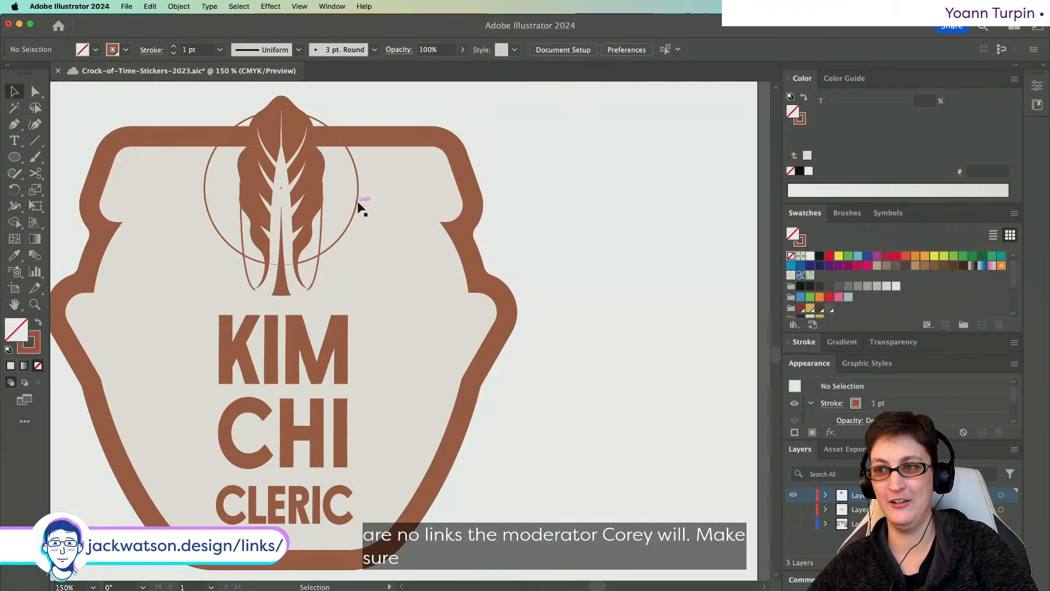
pyautogui.click(328, 253)
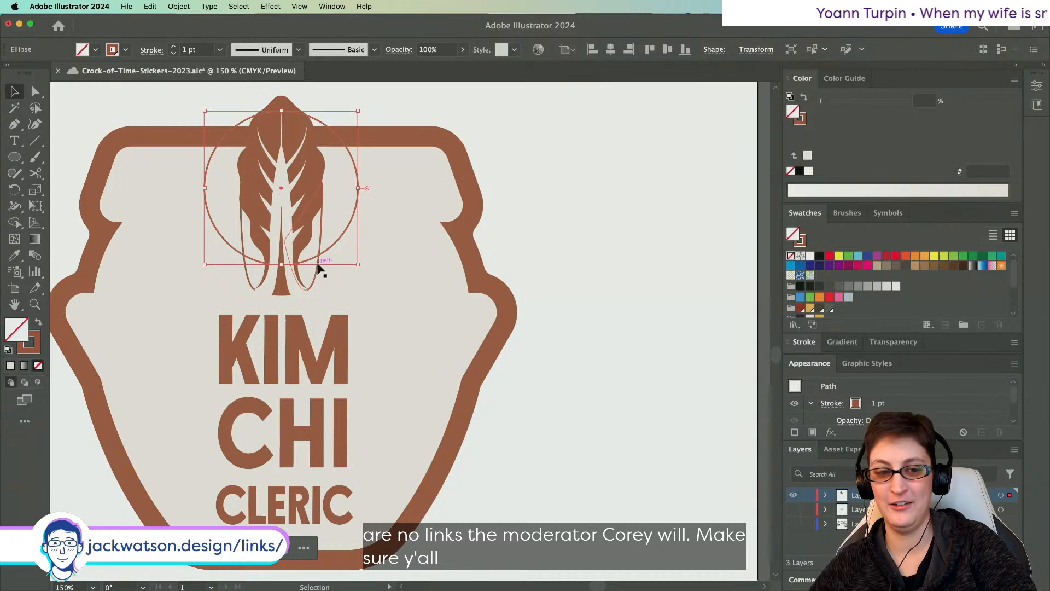
pyautogui.press('super+shift+a')
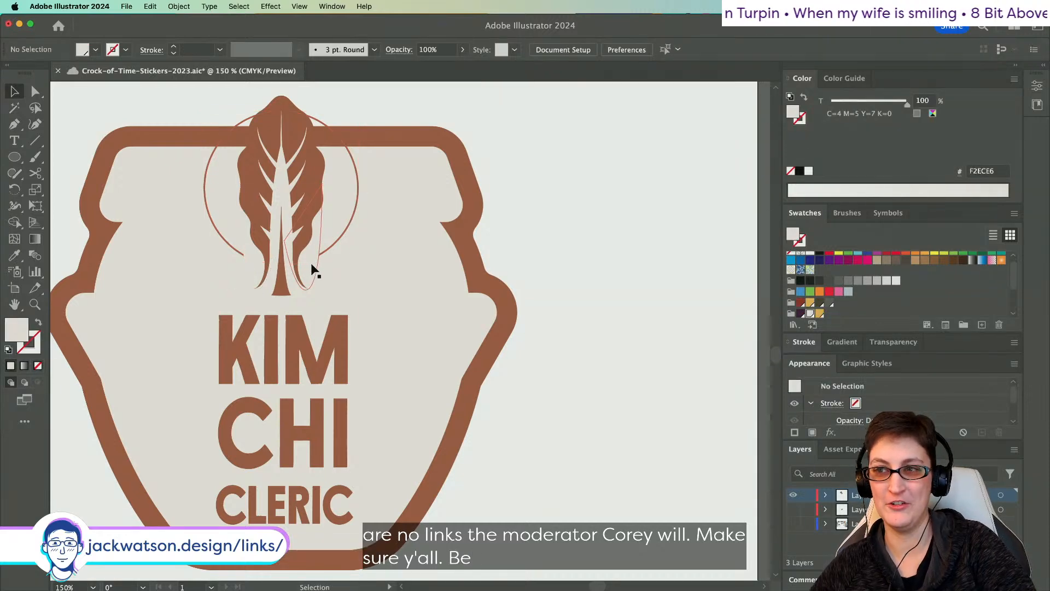
# - Give the cream shape at the cabbage's base a 1 pt stroke in the brown #983620 swatch
pyautogui.click(35, 91)
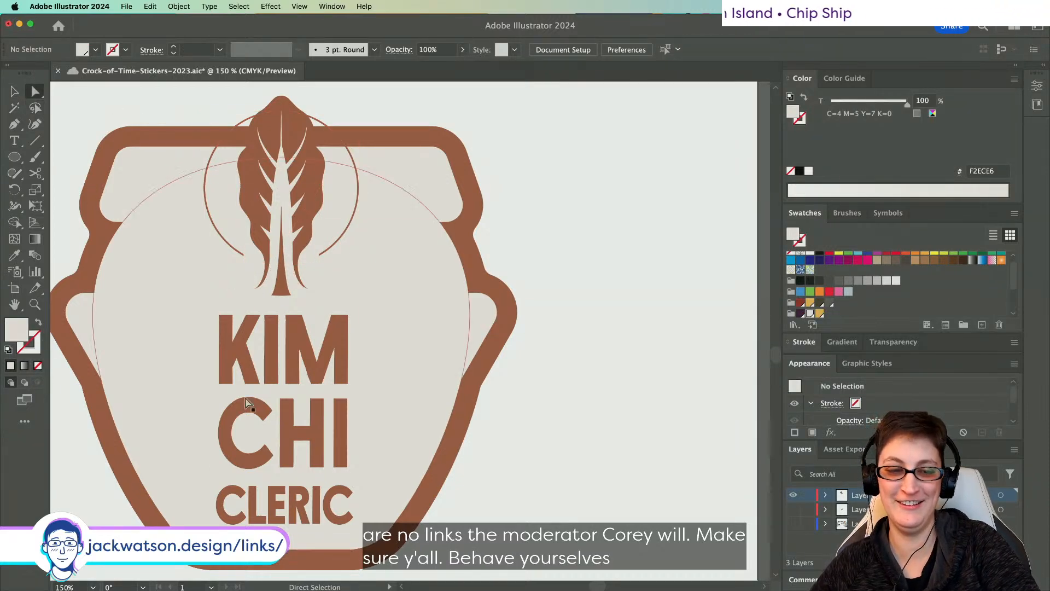
pyautogui.click(306, 270)
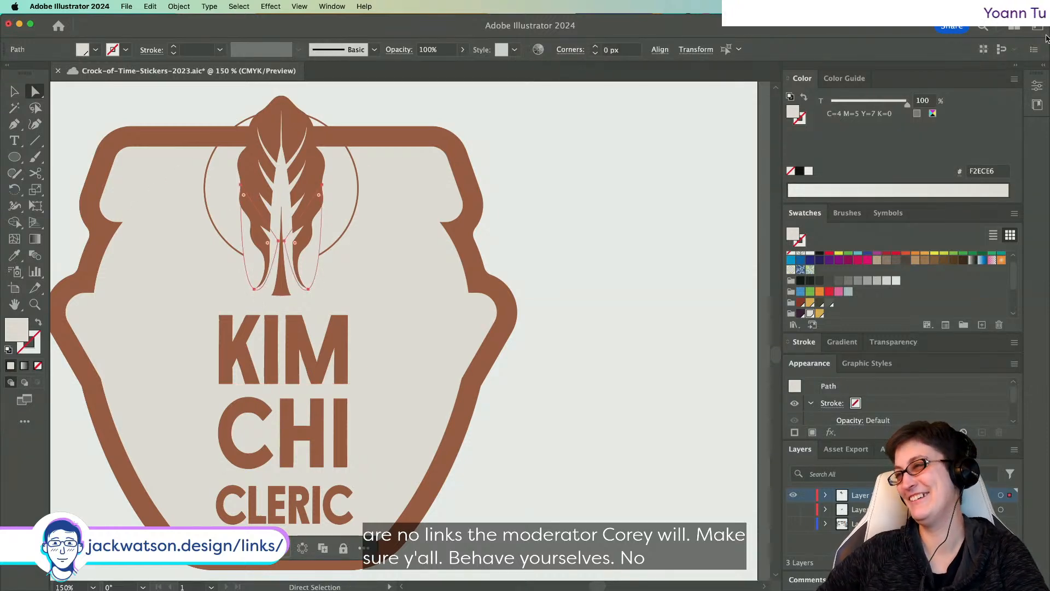
pyautogui.click(802, 119)
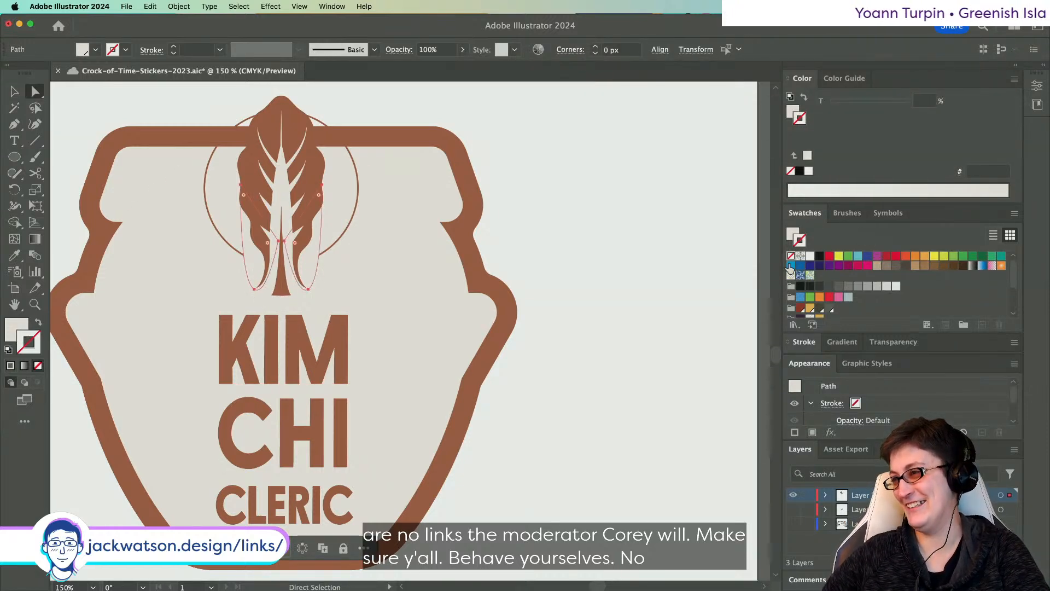
pyautogui.click(800, 309)
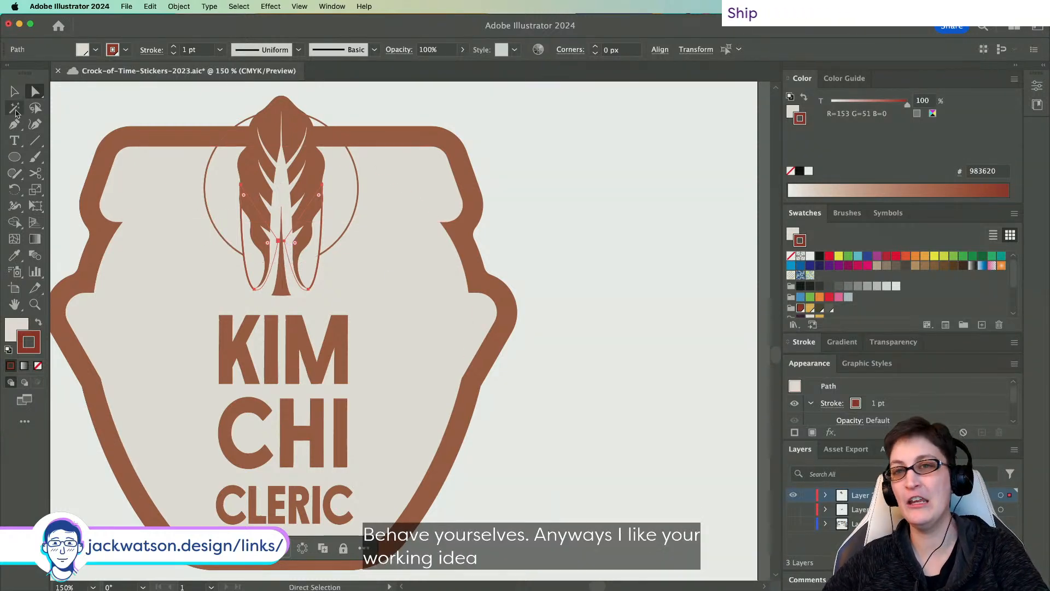
pyautogui.press('/')
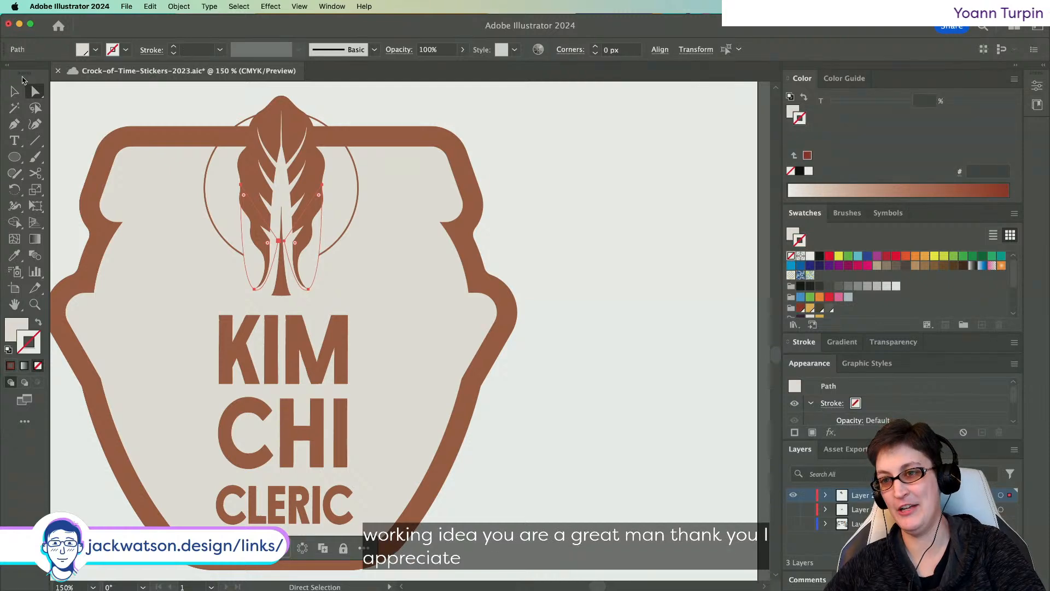
pyautogui.press('super+z')
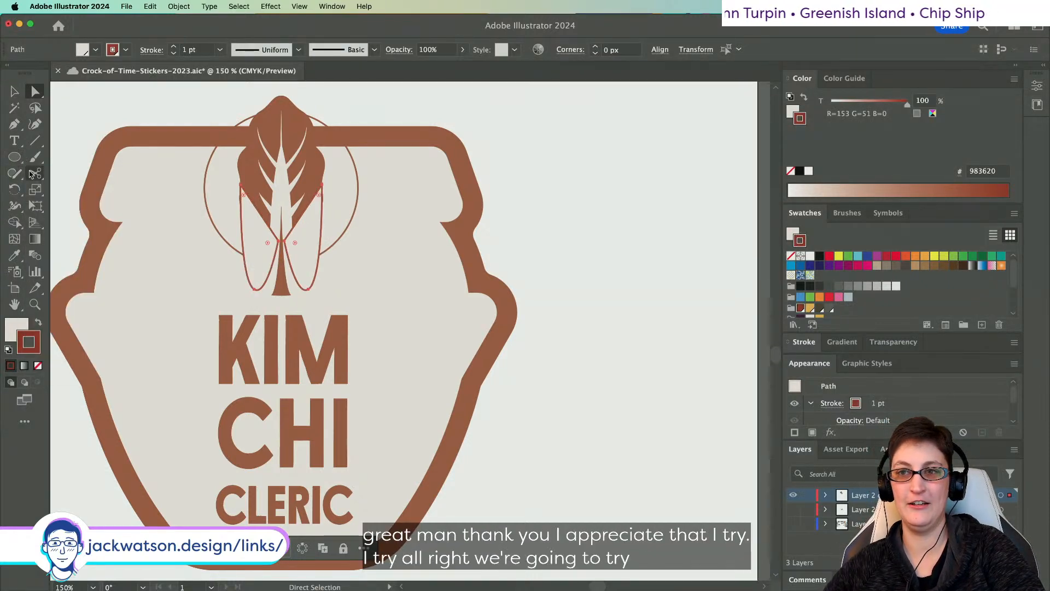
# - Cut the cream shape's outline at its lower anchor points with Scissors and remove the inner segments, keeping the outer side curves
pyautogui.click(35, 173)
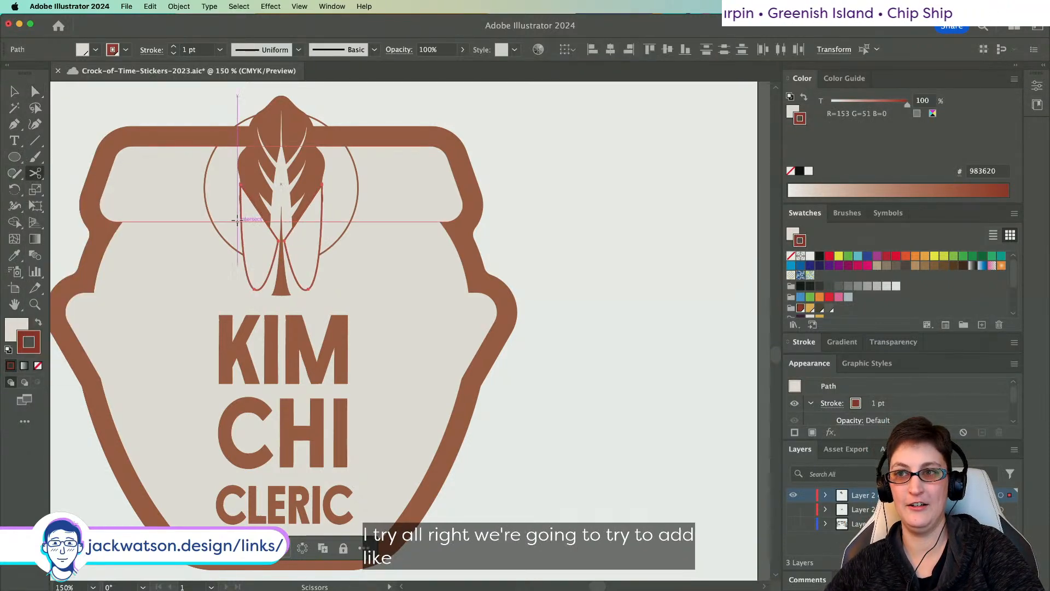
pyautogui.click(254, 288)
pyautogui.press('a')
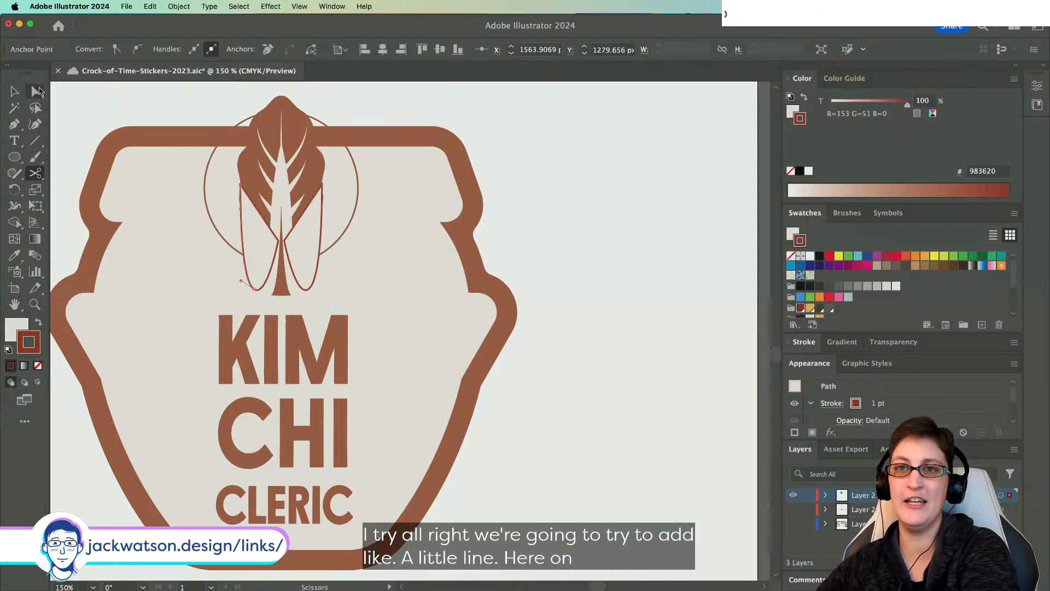
pyautogui.click(302, 253)
pyautogui.click(315, 248)
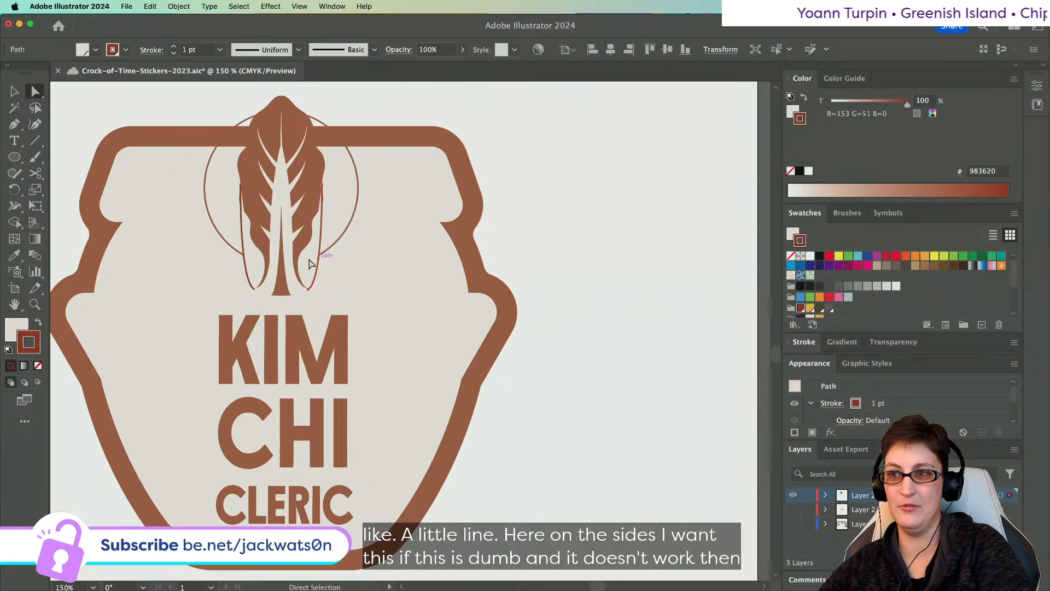
# - Remove the fill from both side curves of the cabbage and apply the stroke width profile that tapers at both ends
pyautogui.click(247, 270)
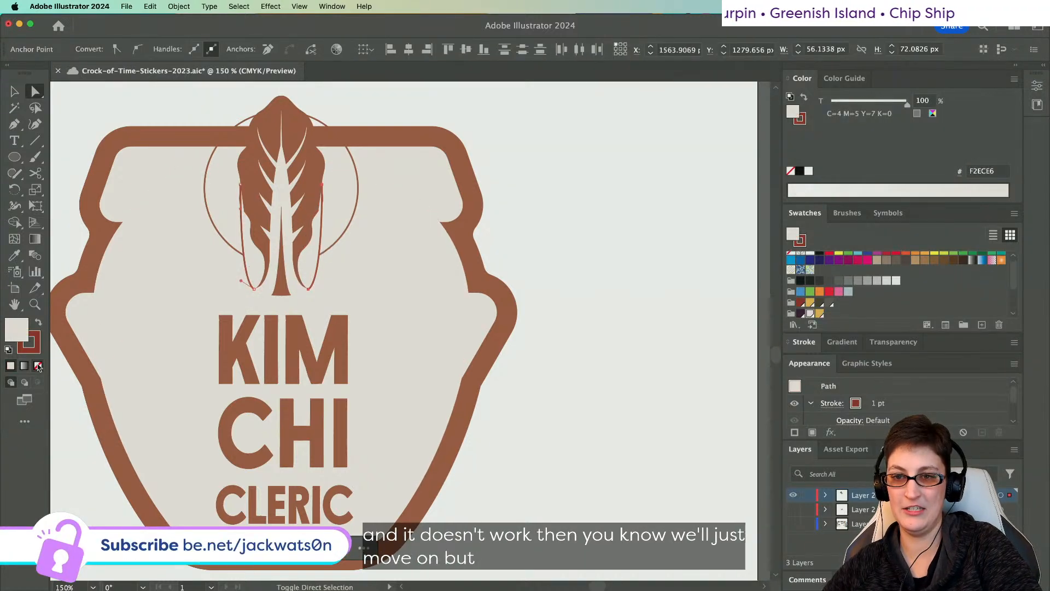
pyautogui.click(831, 404)
pyautogui.click(772, 382)
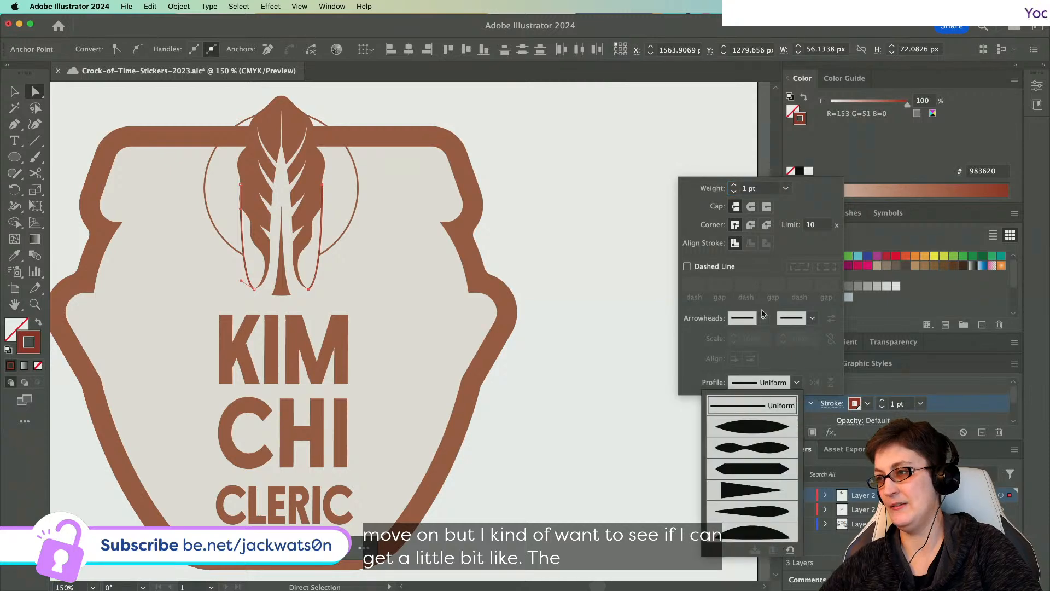
pyautogui.click(769, 432)
pyautogui.click(604, 420)
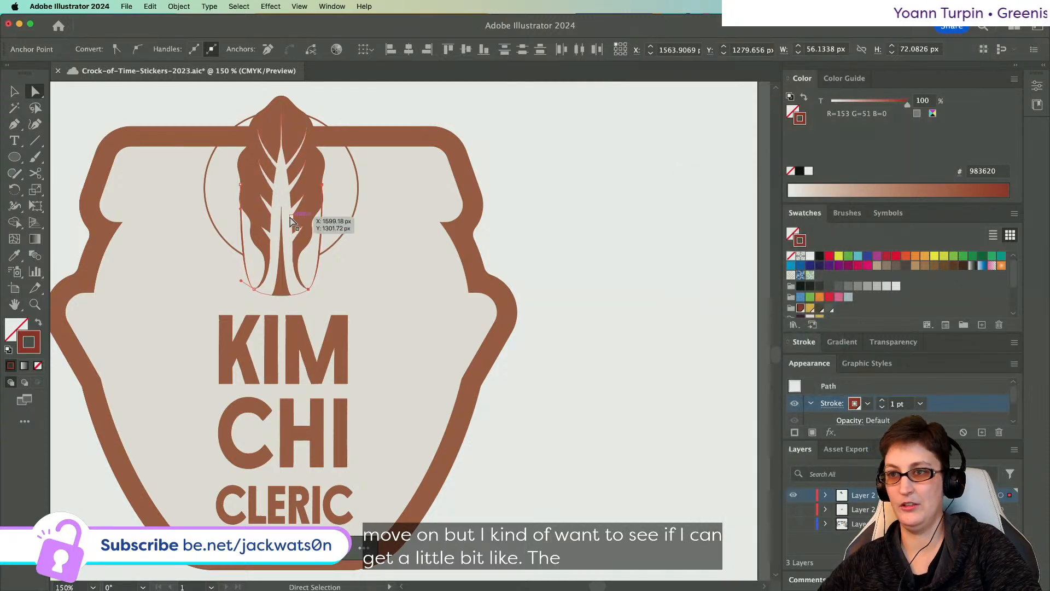
pyautogui.click(671, 297)
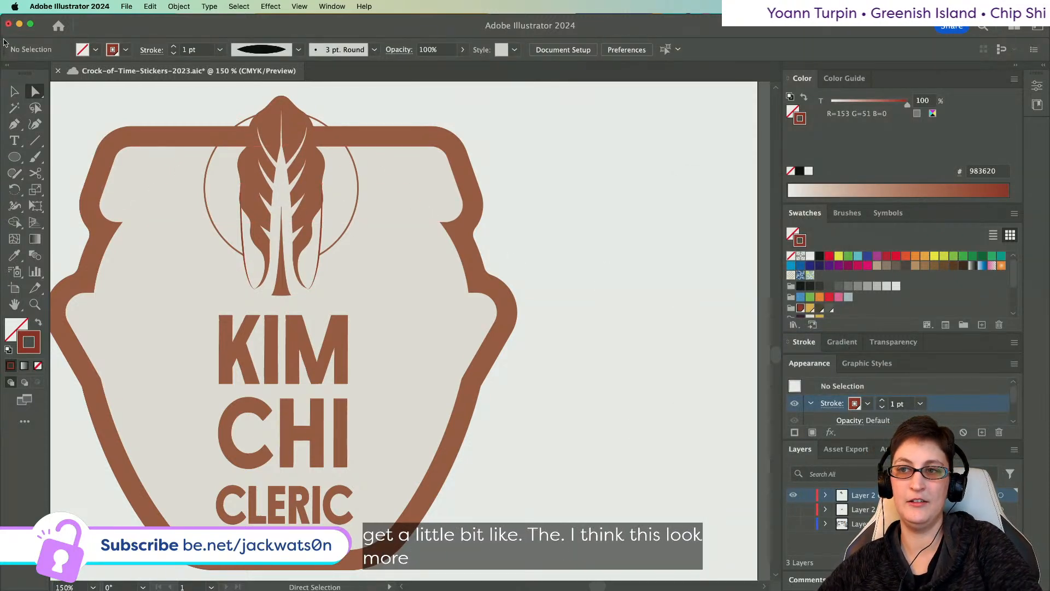
# - Delete the outlined circle around the cabbage and save the document
pyautogui.click(14, 91)
pyautogui.click(330, 249)
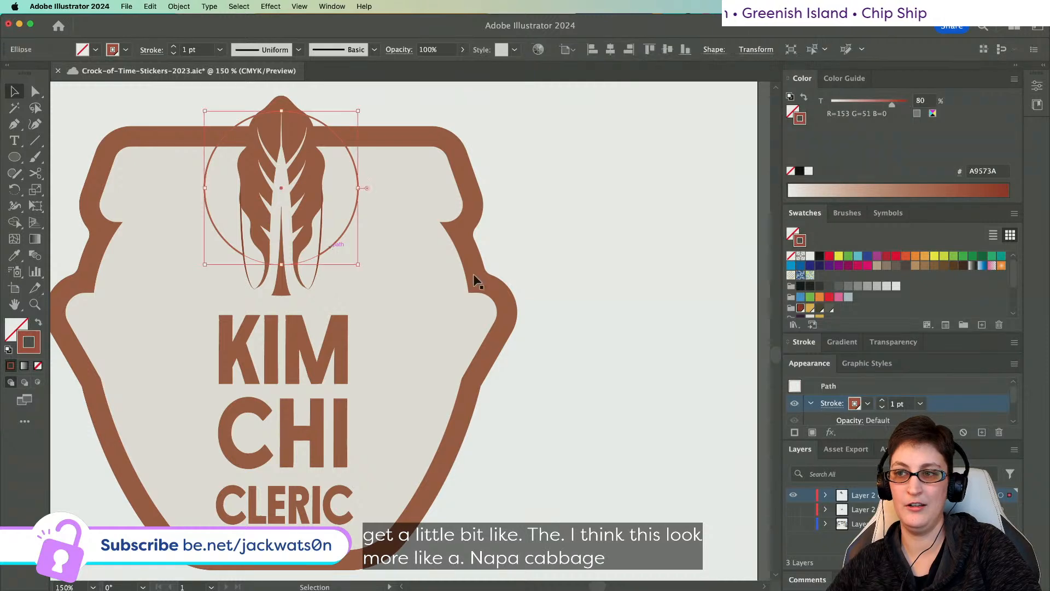
pyautogui.press('Delete')
pyautogui.scroll(-2, 460, 280)
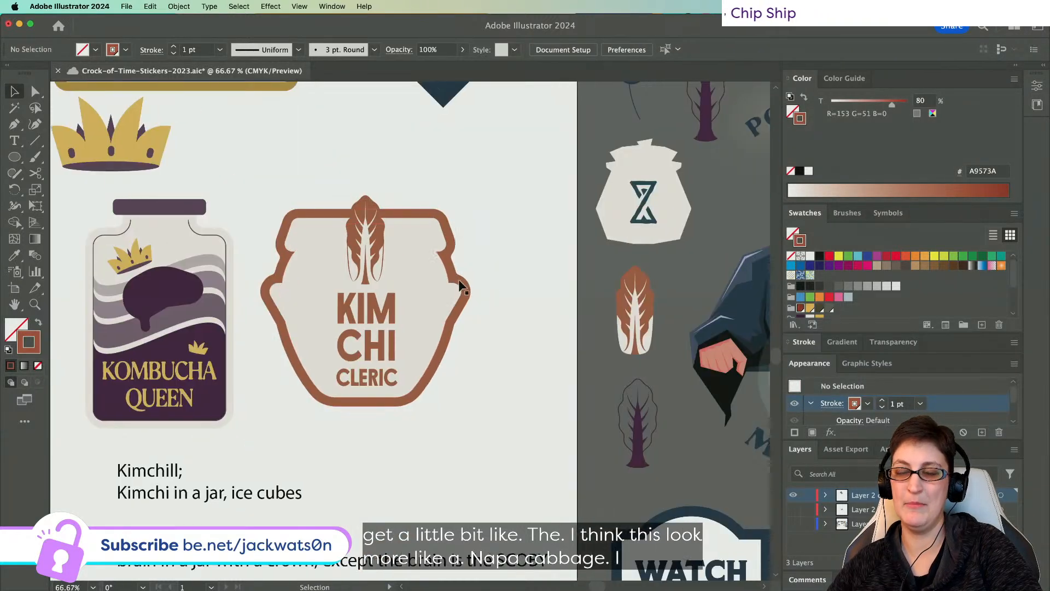
pyautogui.hscroll(2, 470, 274)
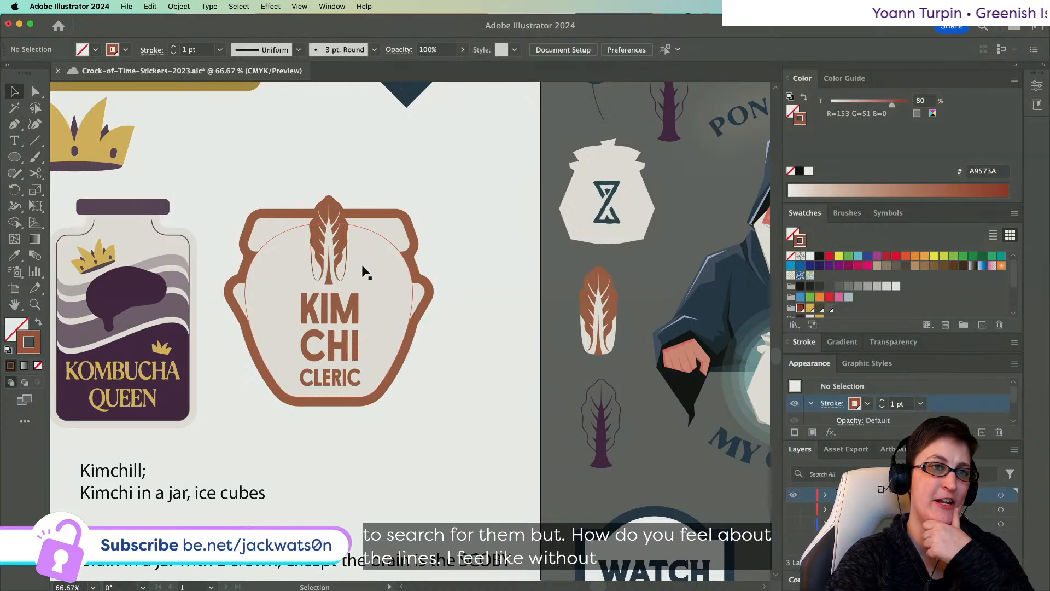
pyautogui.press('super+s')
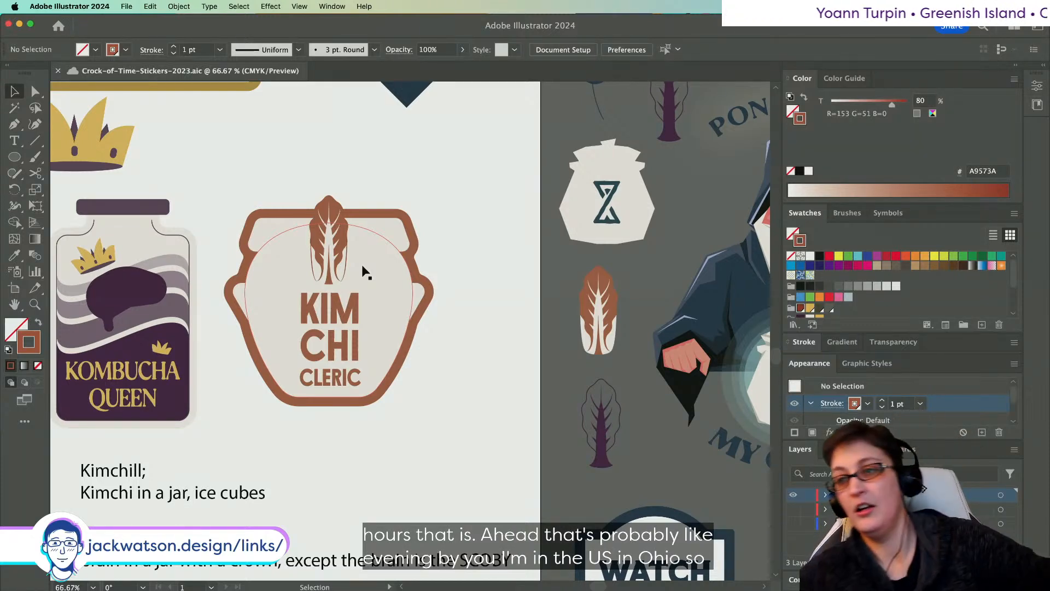
# - Check the fill colour and tint of the cabbage leaf on the Kimchi Cleric jar
pyautogui.scroll(3, 336, 242)
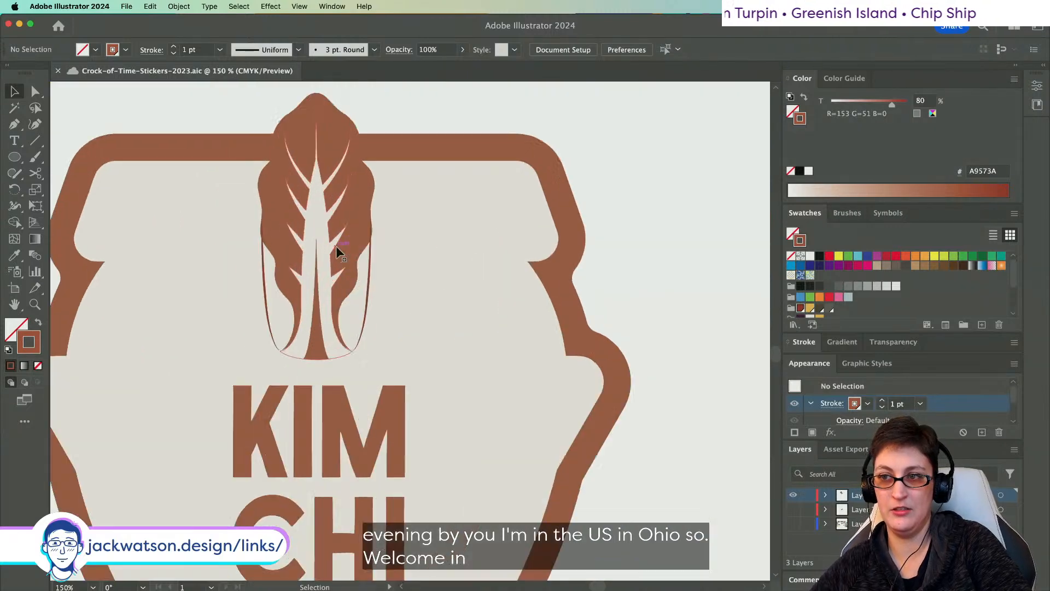
pyautogui.click(364, 254)
pyautogui.click(100, 128)
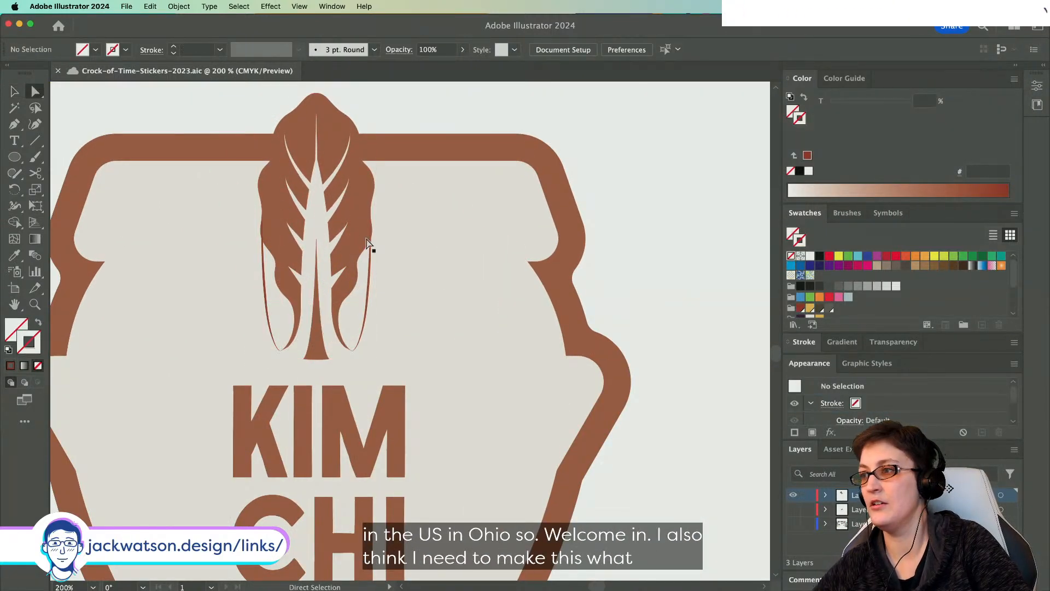
pyautogui.click(363, 221)
pyautogui.scroll(-3, 882, 284)
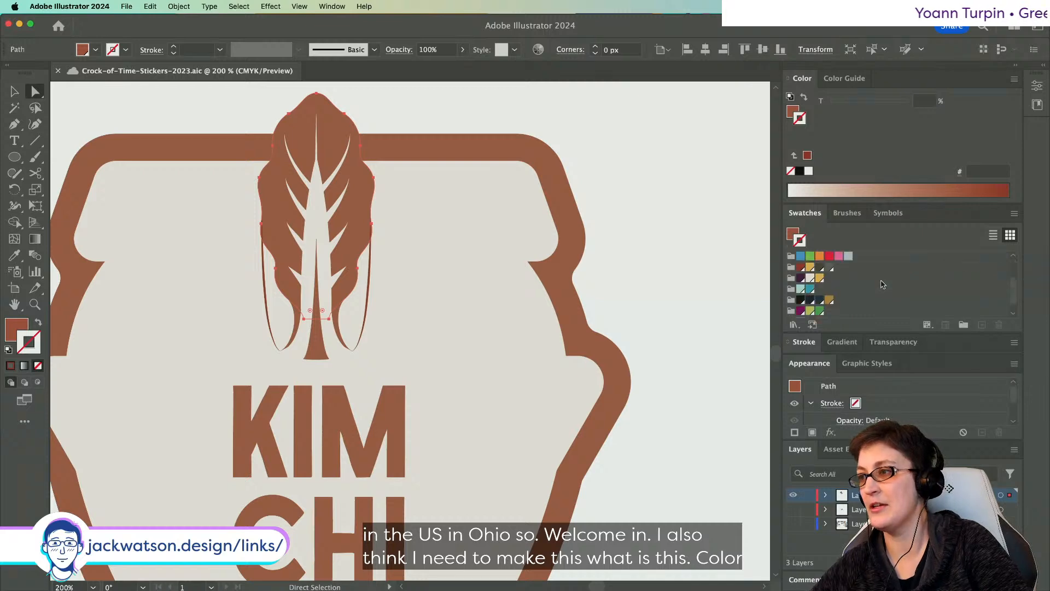
pyautogui.scroll(-1, 882, 283)
pyautogui.click(791, 112)
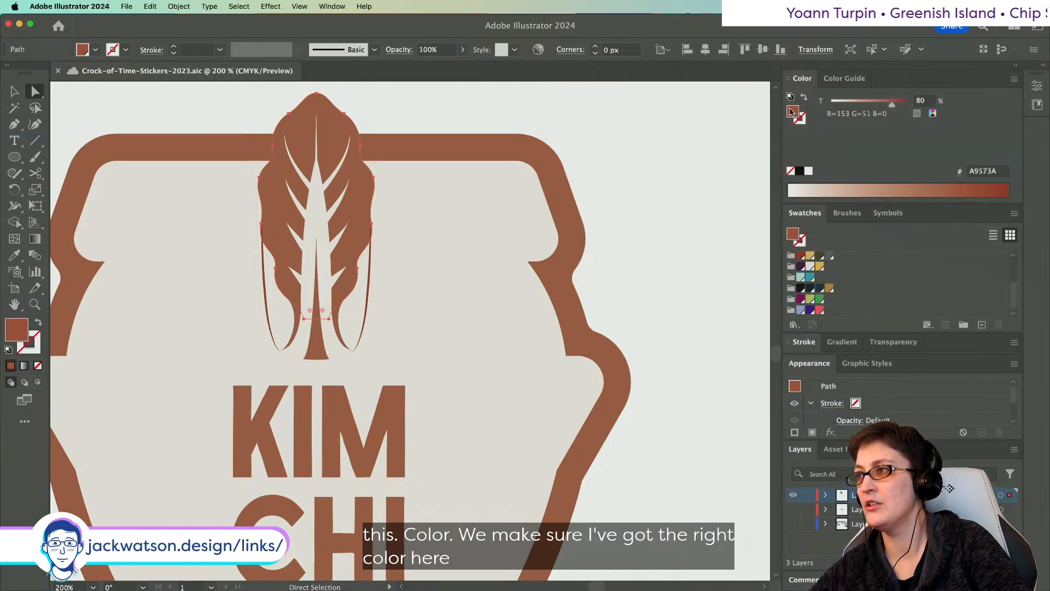
# - Set the stroke tint of both curved side lines of the cabbage to 80%
pyautogui.click(284, 304)
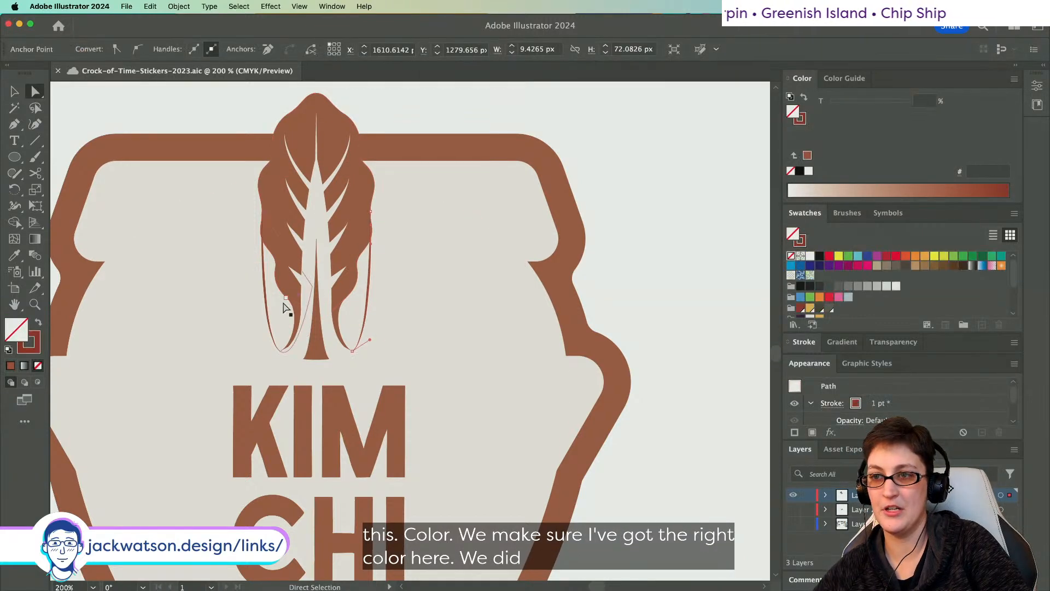
pyautogui.click(269, 304)
pyautogui.click(799, 118)
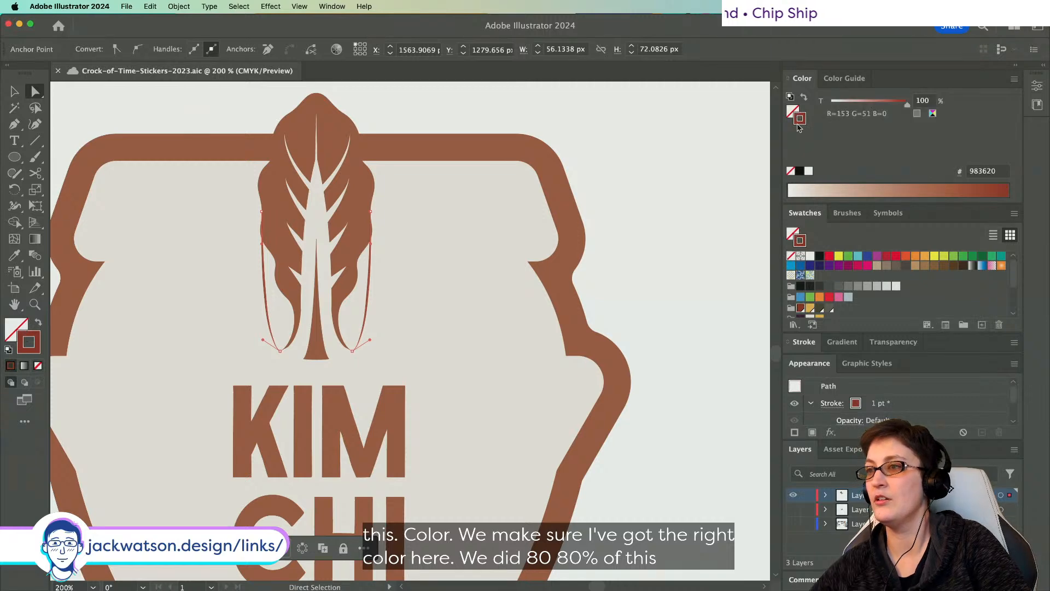
pyautogui.write('80')
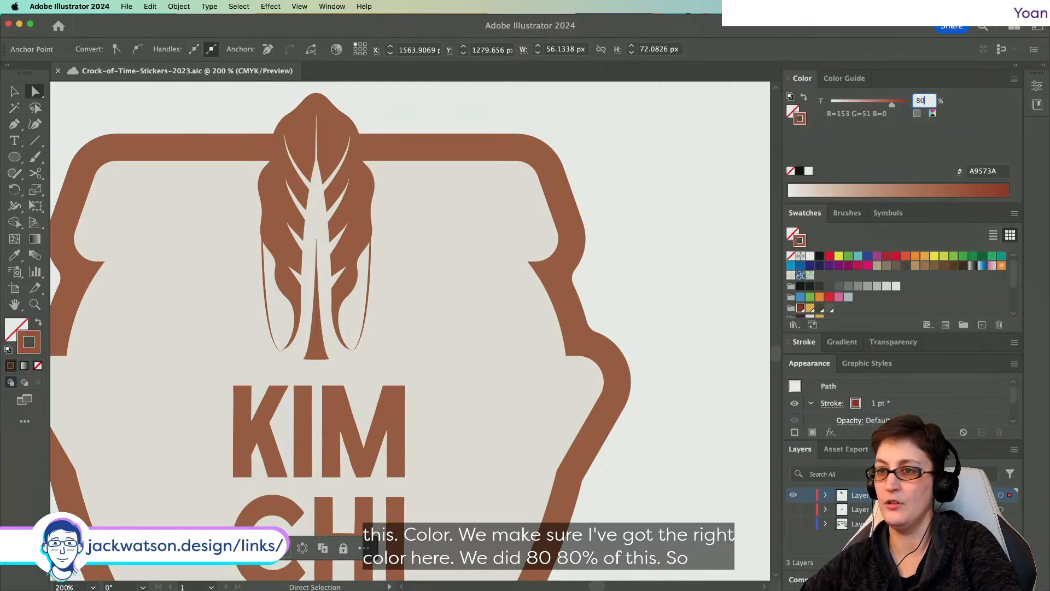
pyautogui.click(39, 322)
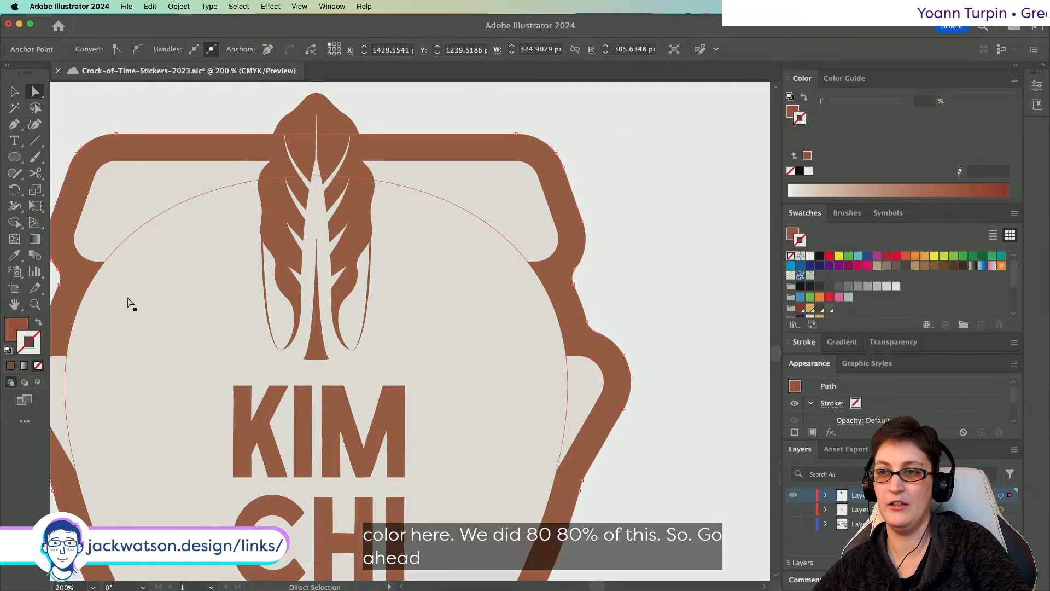
pyautogui.click(636, 302)
# - Cut the cabbage's left side curve near its upper end with Scissors and delete the segment above the cut
pyautogui.click(279, 350)
pyautogui.press('c')
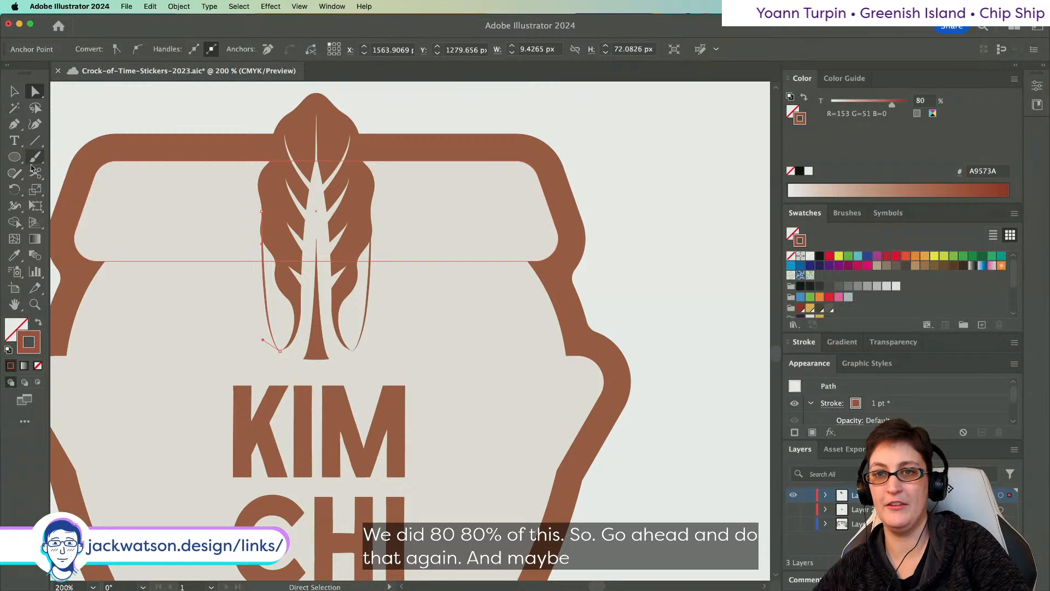
pyautogui.click(258, 251)
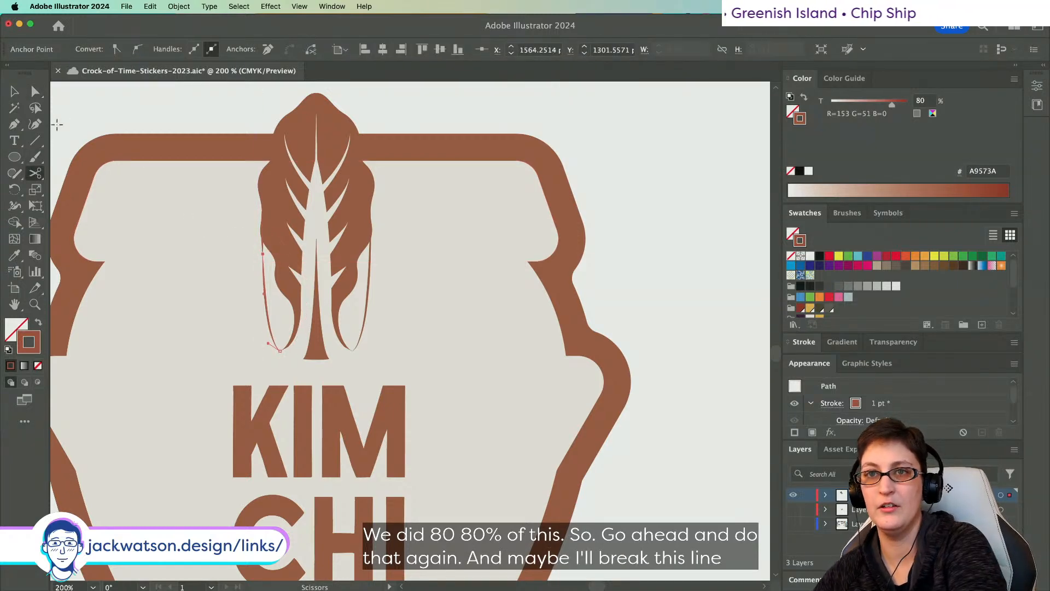
pyautogui.click(36, 92)
pyautogui.click(262, 247)
pyautogui.press('Delete')
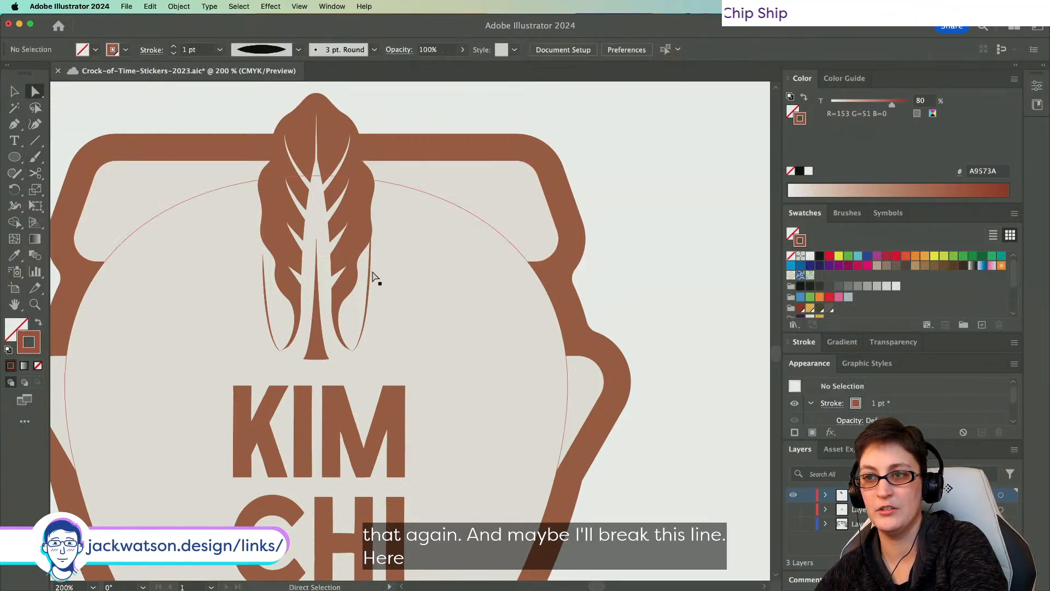
# - Cut the cabbage's right side curve at the matching height with Scissors and delete the segment above the cut
pyautogui.click(372, 278)
pyautogui.press('c')
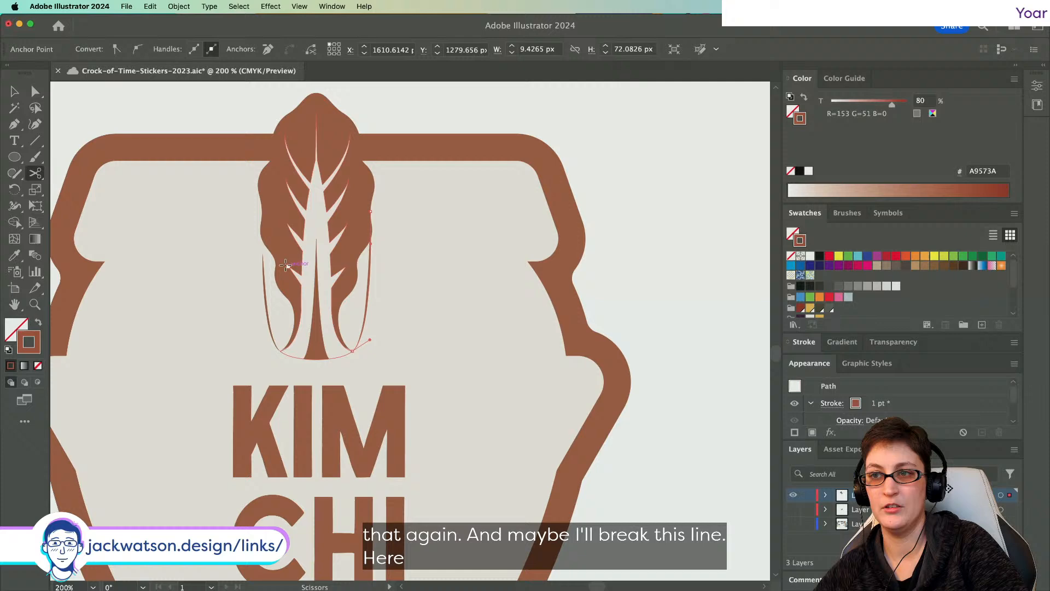
pyautogui.click(370, 254)
pyautogui.click(36, 93)
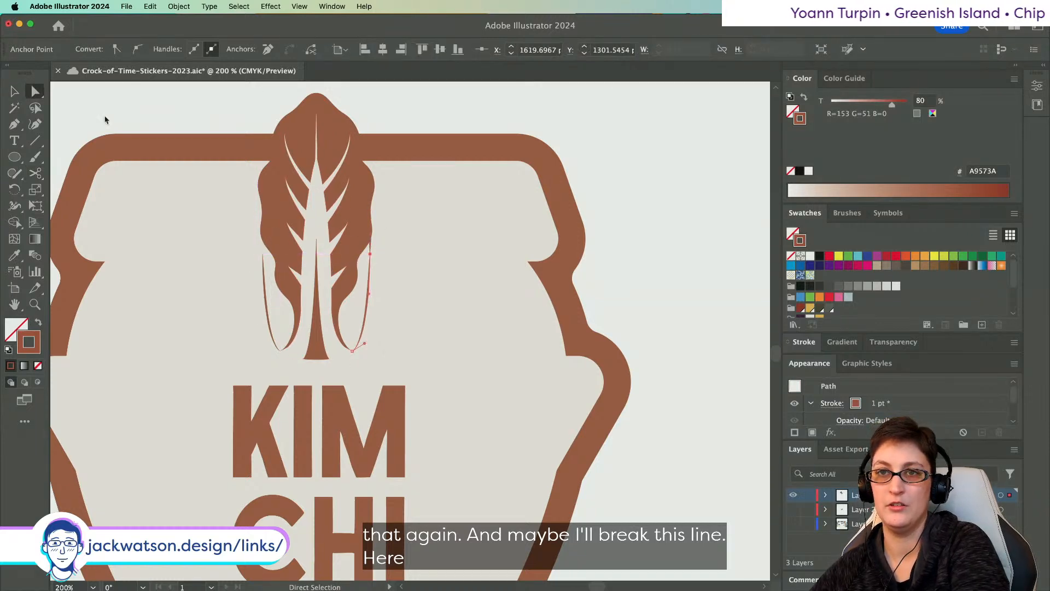
pyautogui.click(372, 247)
pyautogui.press('Delete')
# - Trim the lower ends of both side curves with Scissors where they meet the leaf and delete the cut-off pieces
pyautogui.scroll(-3, 193, 160)
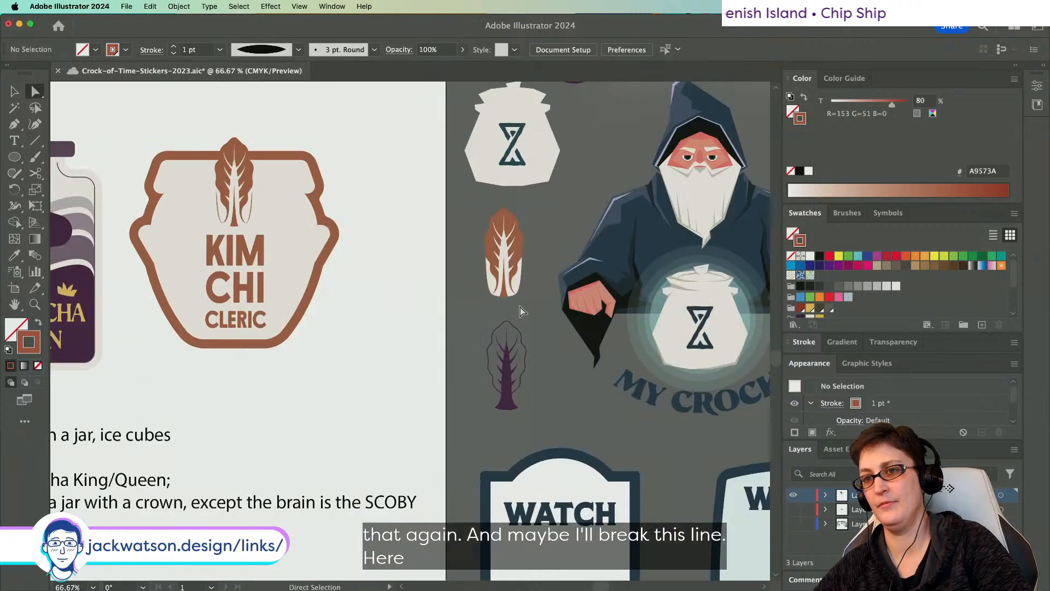
pyautogui.scroll(3, 284, 235)
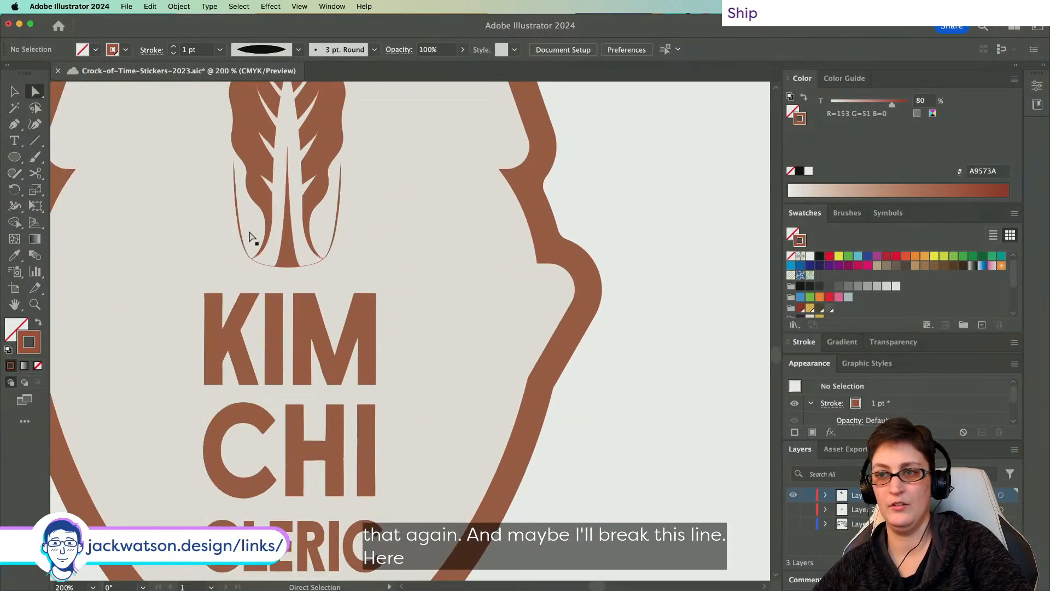
pyautogui.click(243, 250)
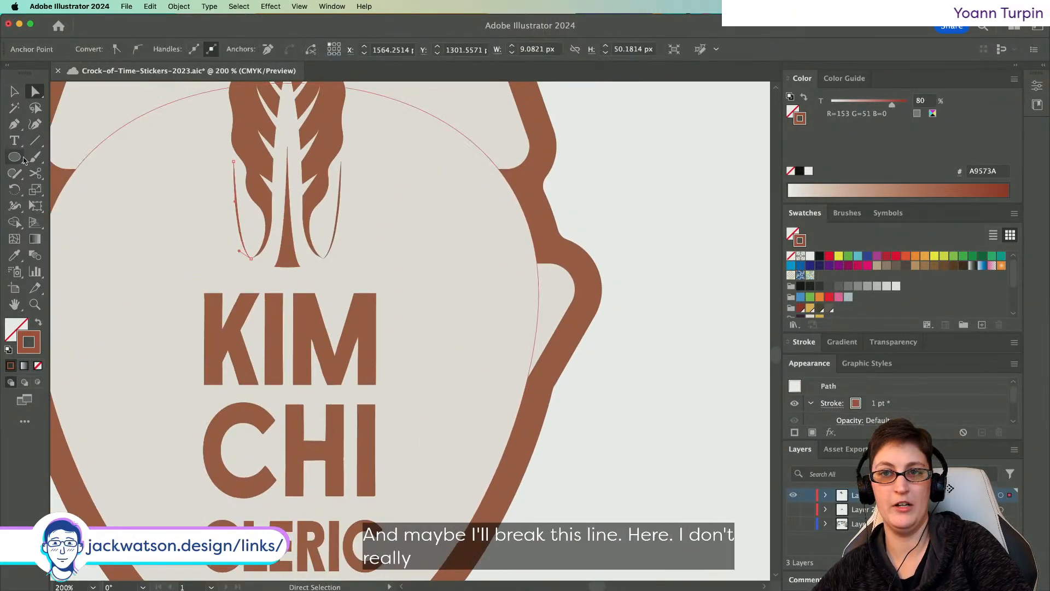
pyautogui.press('c')
pyautogui.click(243, 251)
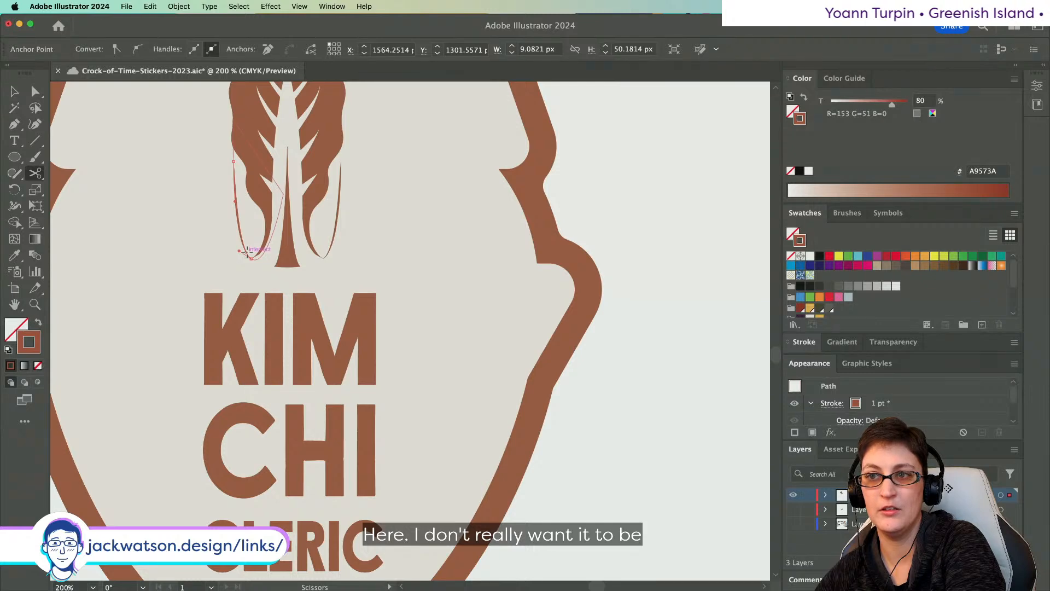
pyautogui.click(327, 254)
pyautogui.press('Delete')
# - Select the cabbage together with its side curves and paste the outlined circle back behind it
pyautogui.scroll(-2, 197, 202)
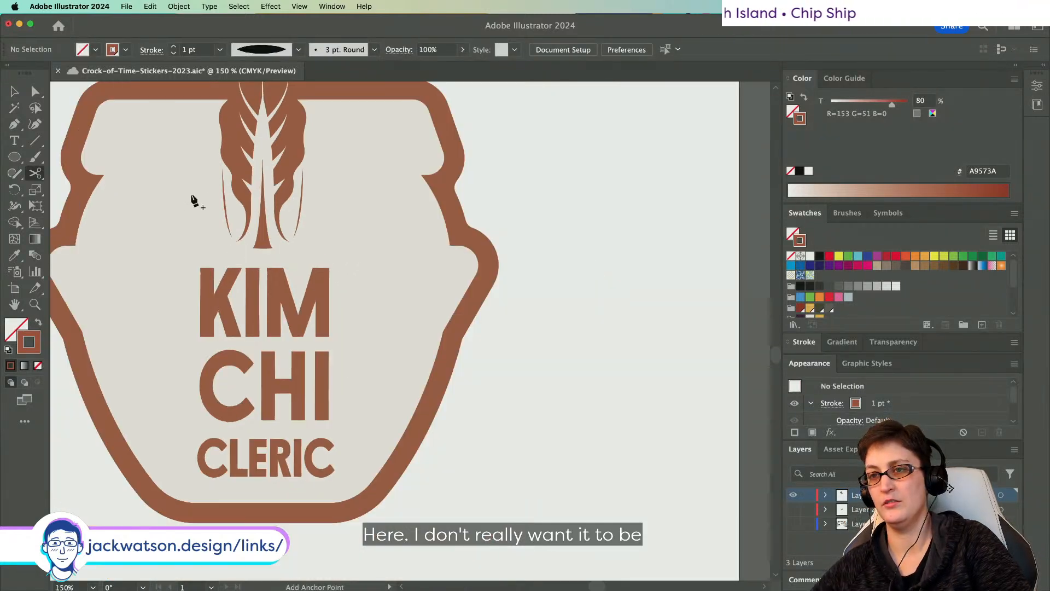
pyautogui.scroll(3, 195, 201)
pyautogui.hscroll(-3, 196, 200)
pyautogui.scroll(-4, 191, 195)
pyautogui.hscroll(-3, 385, 229)
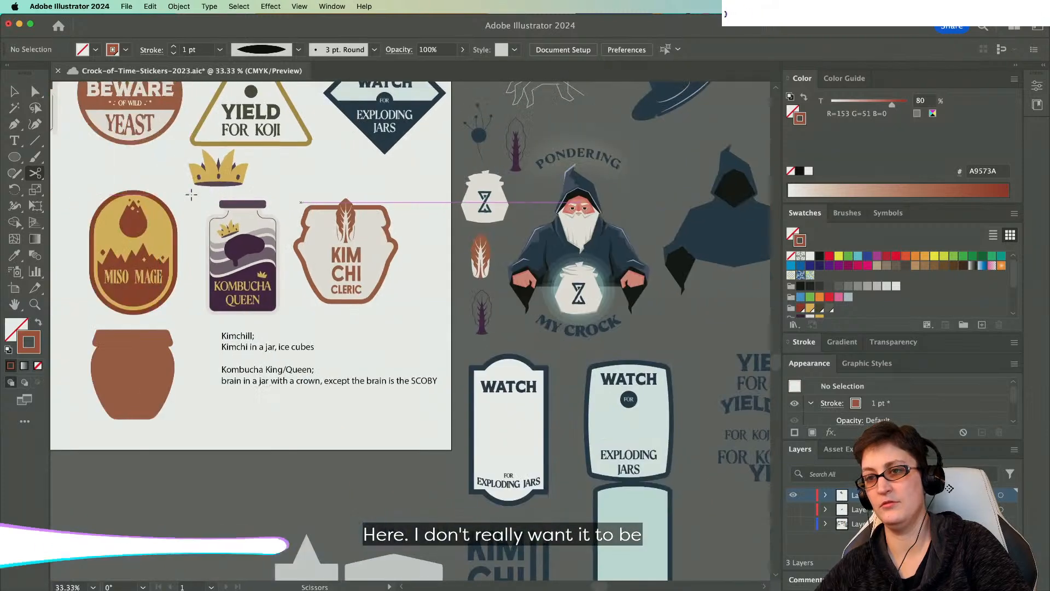
pyautogui.press('v')
pyautogui.scroll(3, 386, 230)
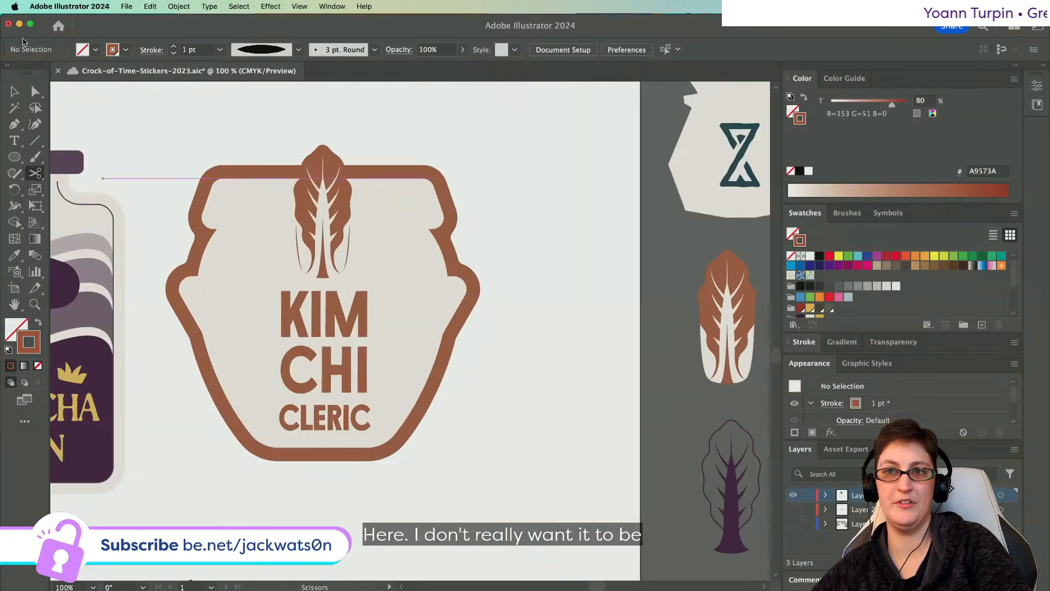
pyautogui.click(298, 248)
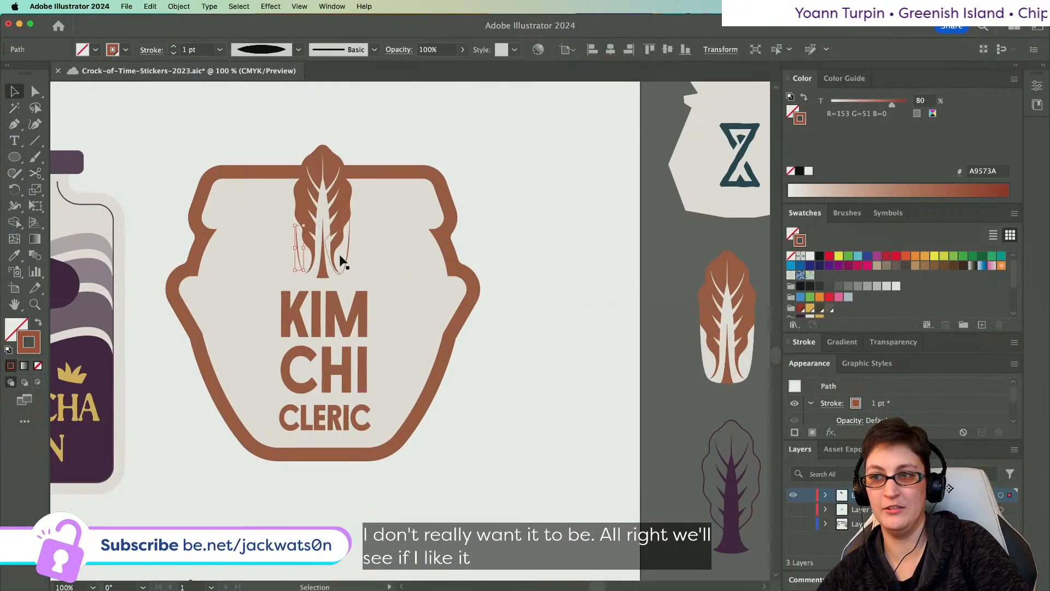
pyautogui.click(337, 211)
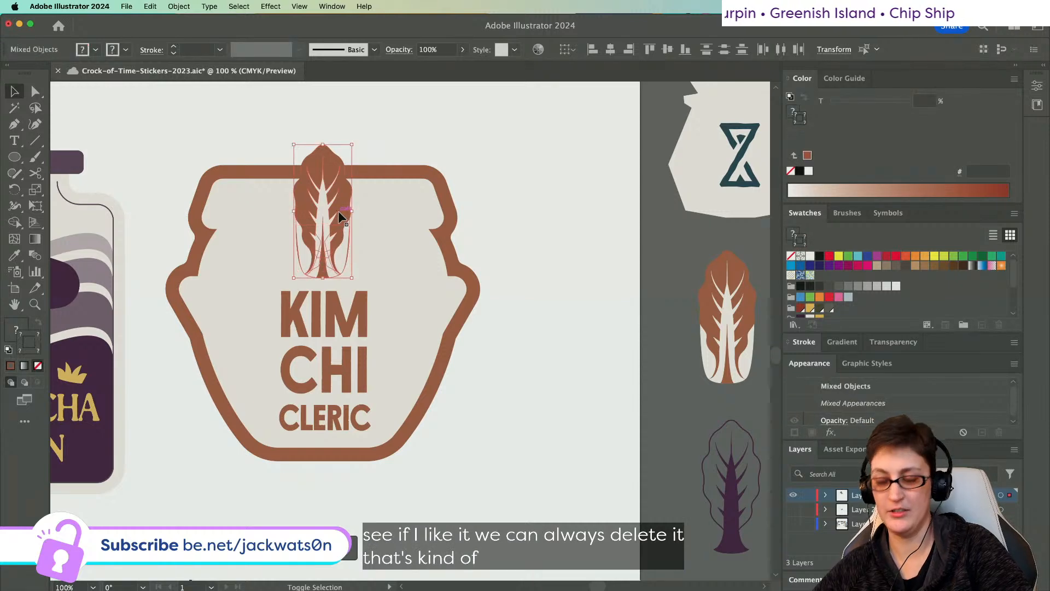
pyautogui.press('v')
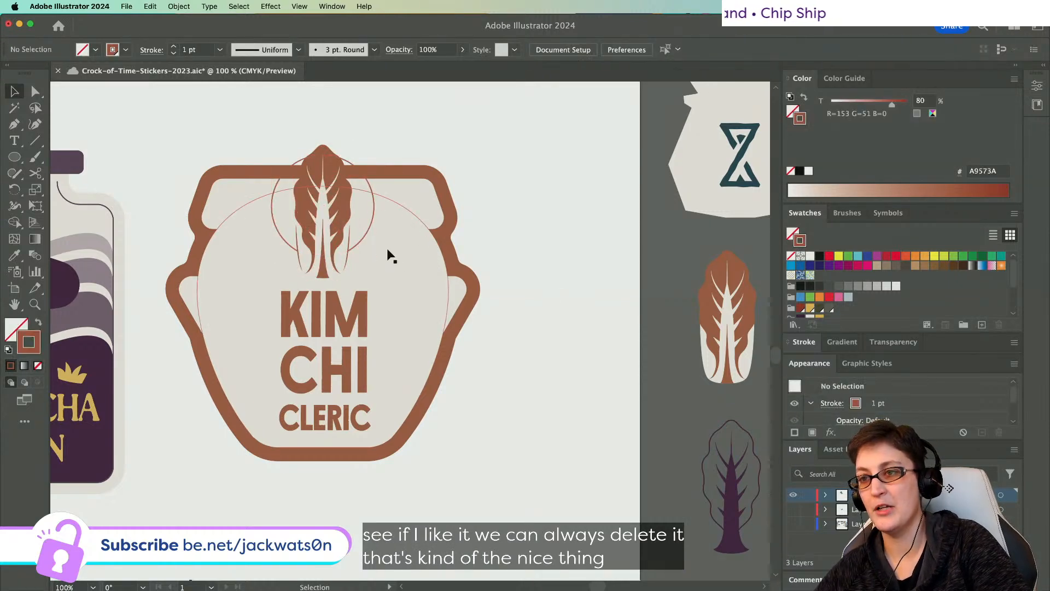
# - Set the stroke weight of the circle behind the cabbage to 2 pt
pyautogui.click(367, 241)
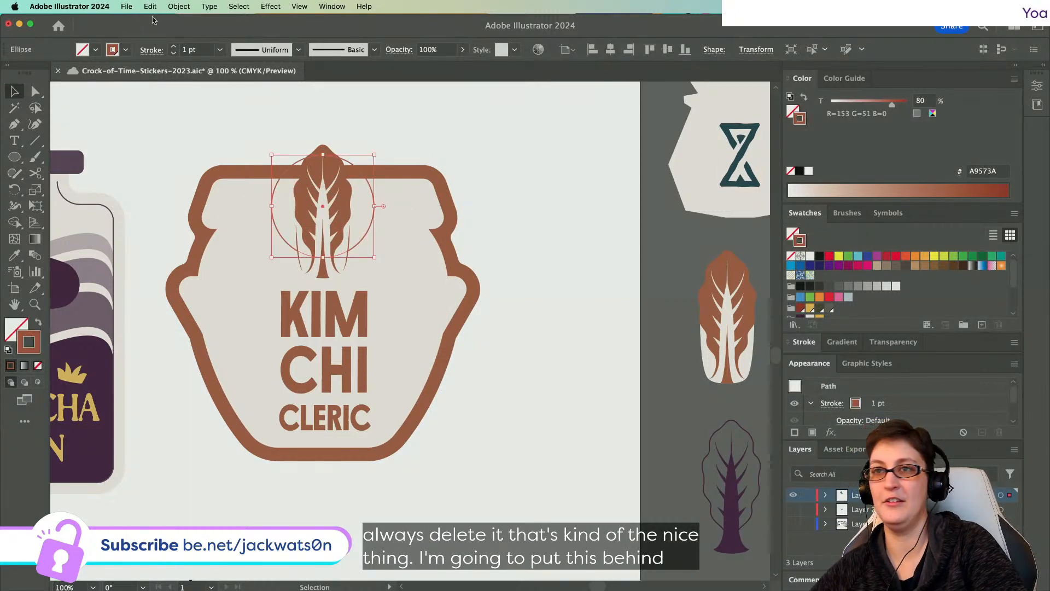
pyautogui.click(198, 47)
pyautogui.press('Up')
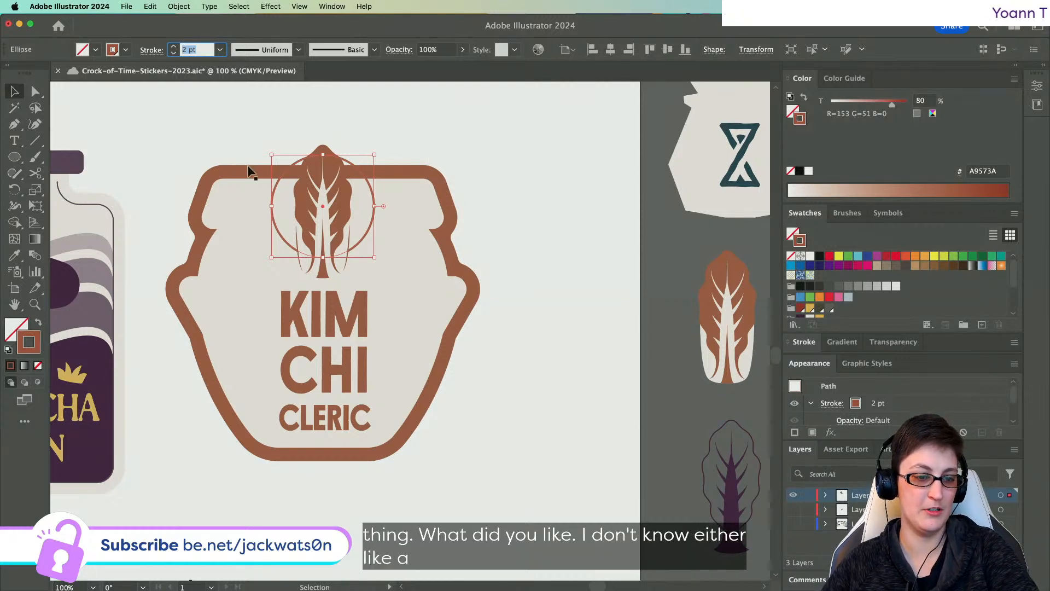
pyautogui.click(455, 153)
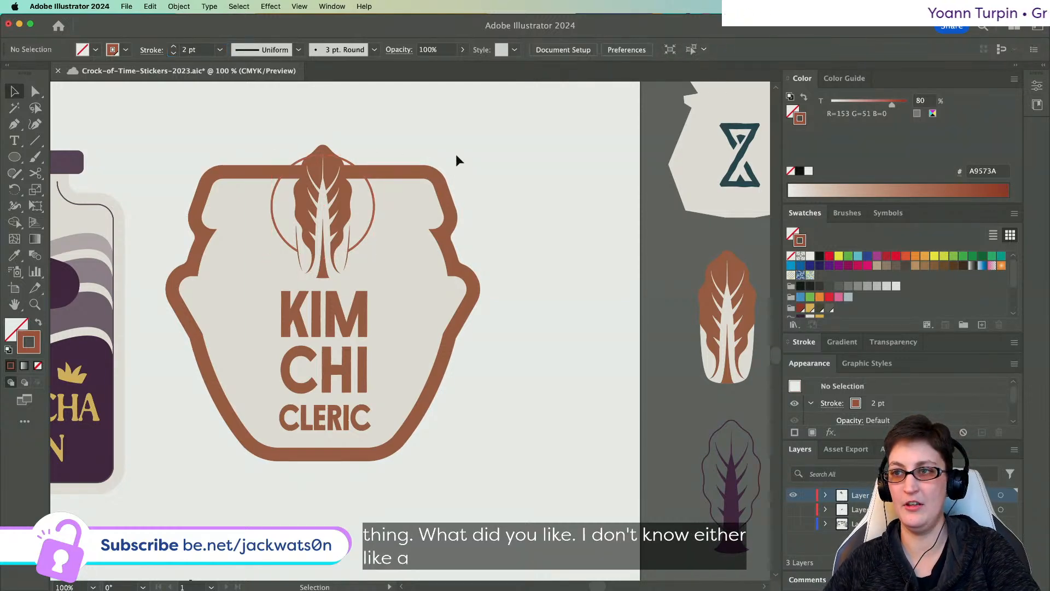
pyautogui.click(359, 174)
pyautogui.click(37, 173)
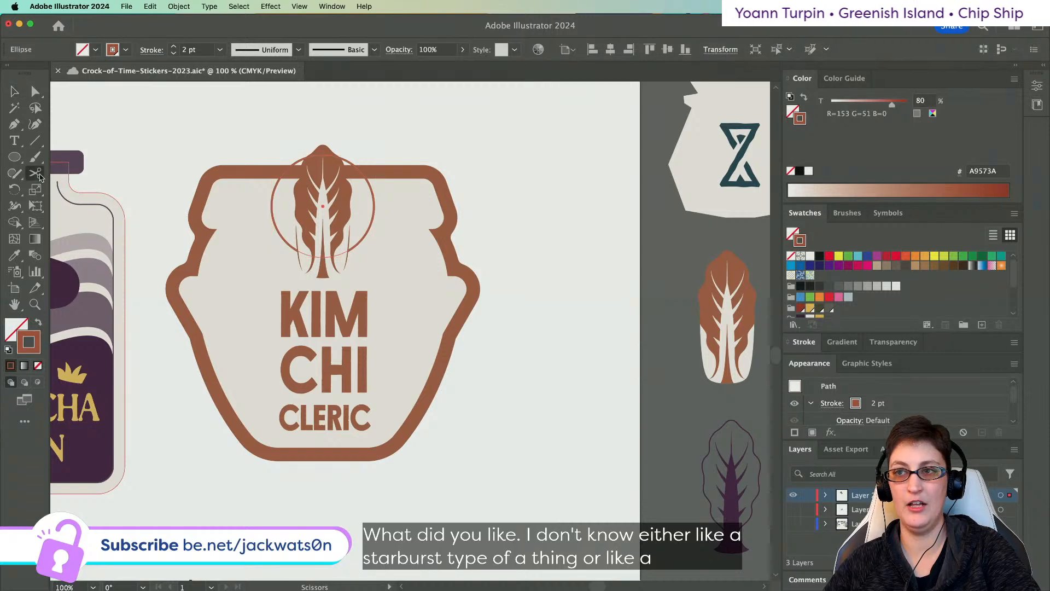
pyautogui.click(14, 91)
pyautogui.hscroll(1, 470, 203)
pyautogui.scroll(-1, 469, 202)
pyautogui.click(501, 227)
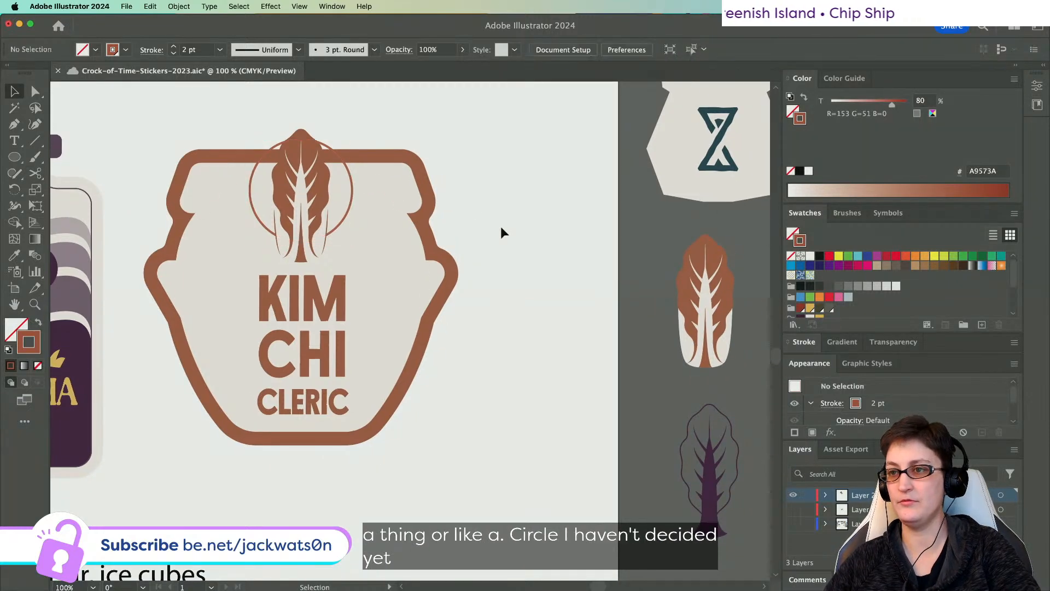
pyautogui.click(344, 229)
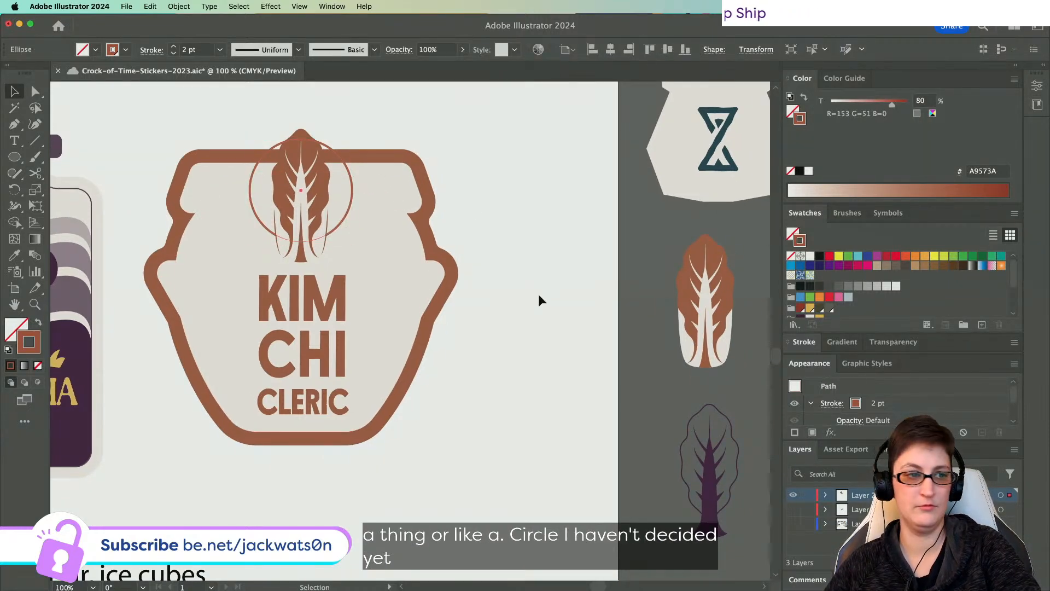
pyautogui.click(539, 295)
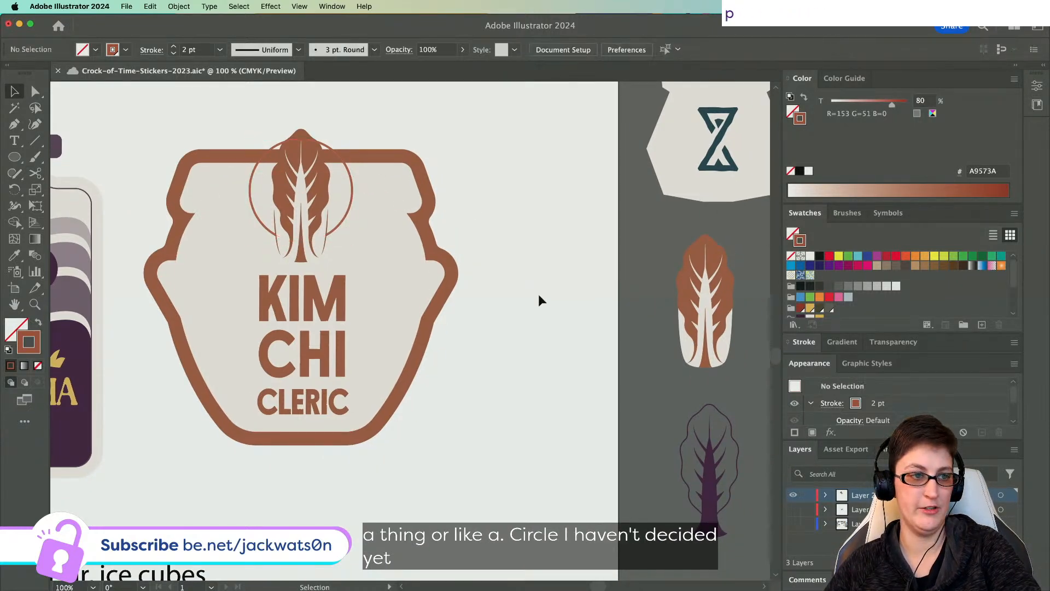
# - Try filling the circle behind the cabbage with the cream swatch (C=4 M=5 Y=7 K=0) at 0% tint
pyautogui.click(353, 190)
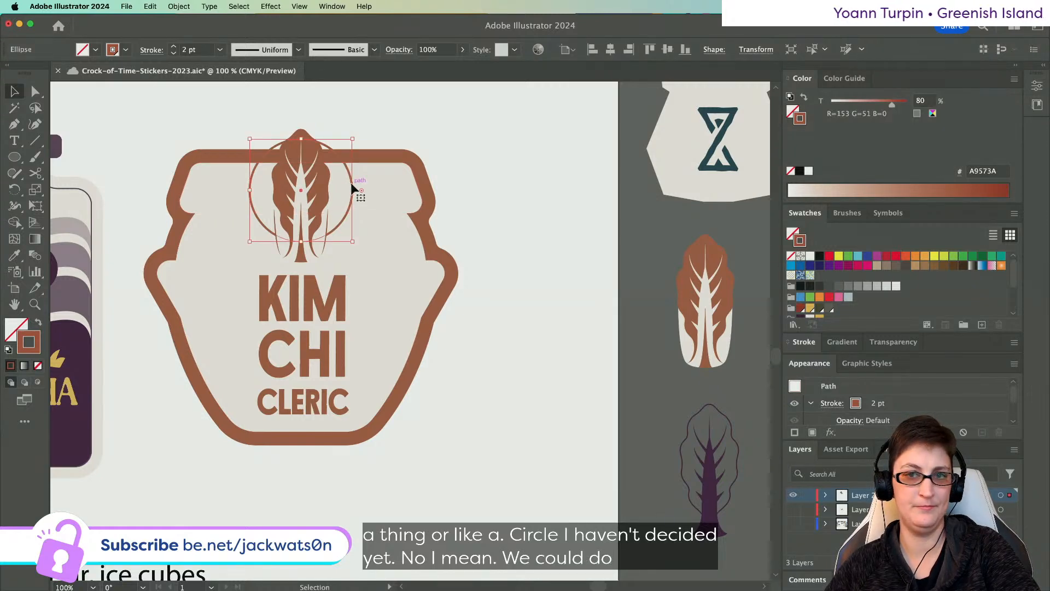
pyautogui.press('x')
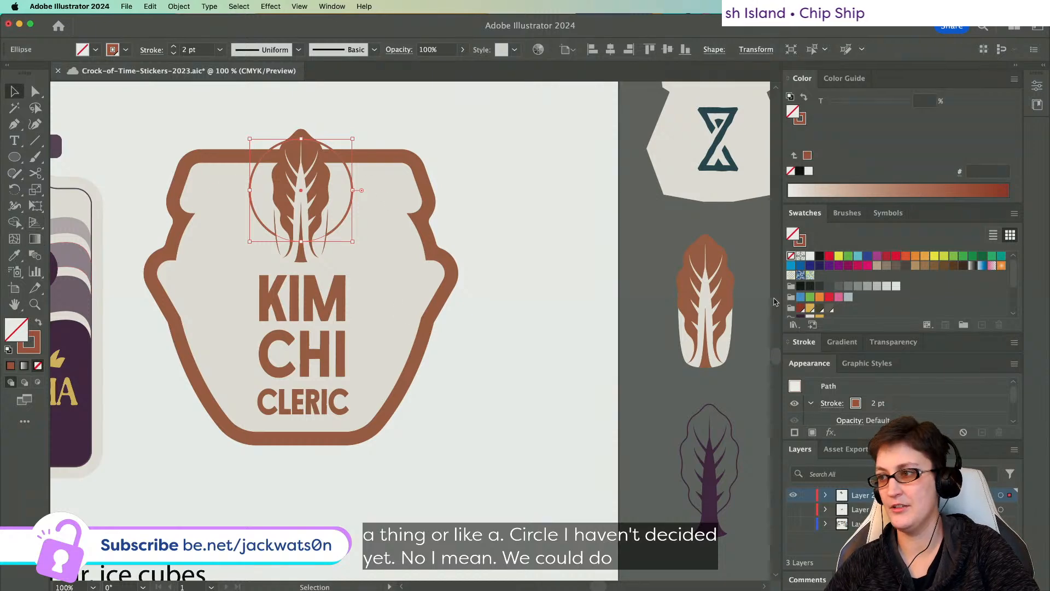
pyautogui.scroll(-3, 809, 285)
pyautogui.click(810, 267)
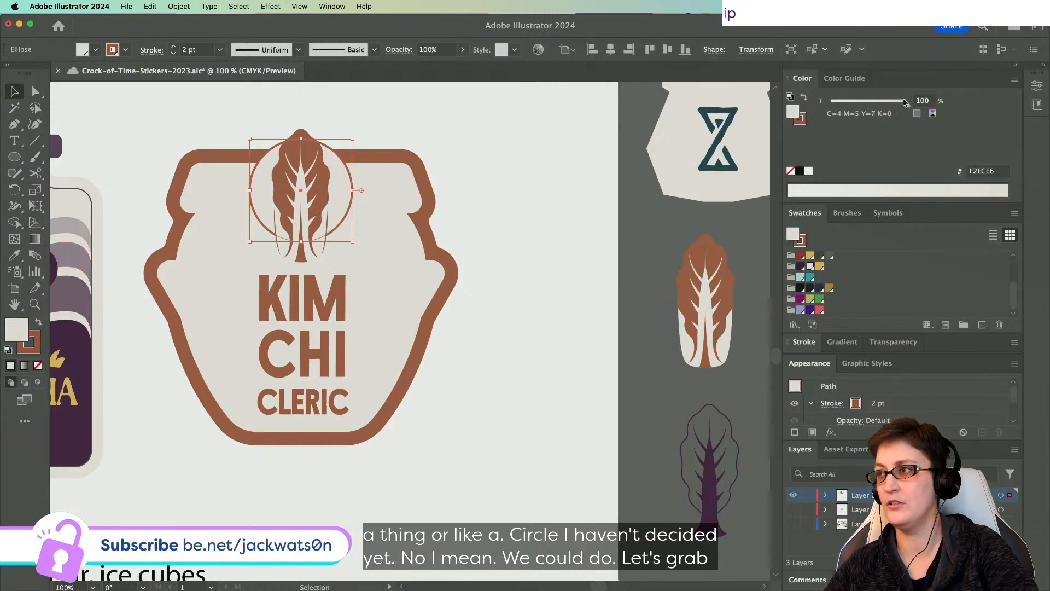
pyautogui.moveTo(906, 102); pyautogui.dragTo(696, 96)
pyautogui.click(519, 271)
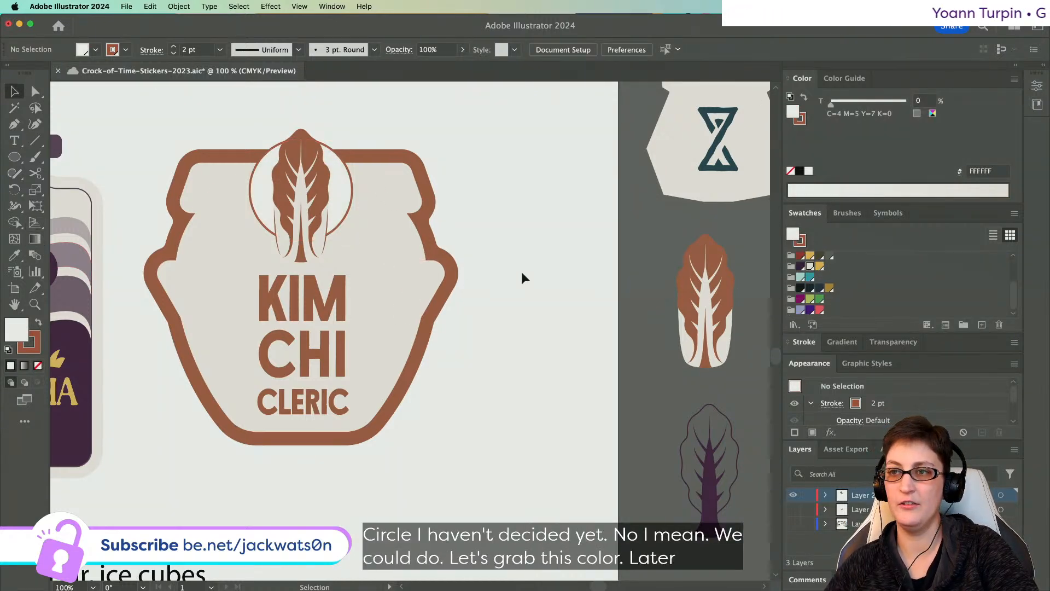
# - Fill the circle behind the cabbage with the red-brown swatch (R=153 G=51 B=0) at 0% tint
pyautogui.scroll(-3, 521, 271)
pyautogui.scroll(6, 438, 257)
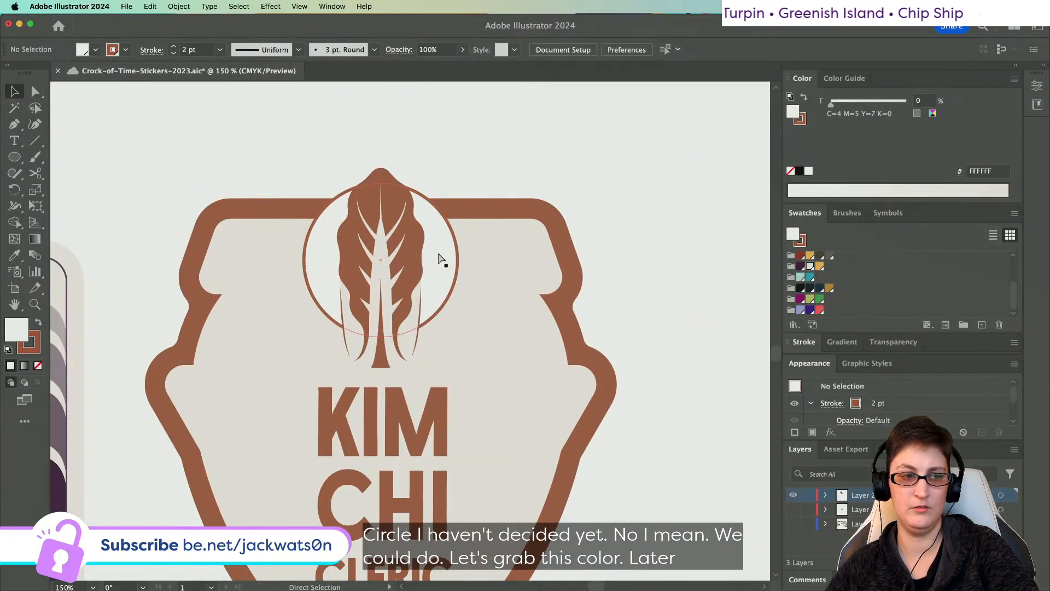
pyautogui.click(441, 258)
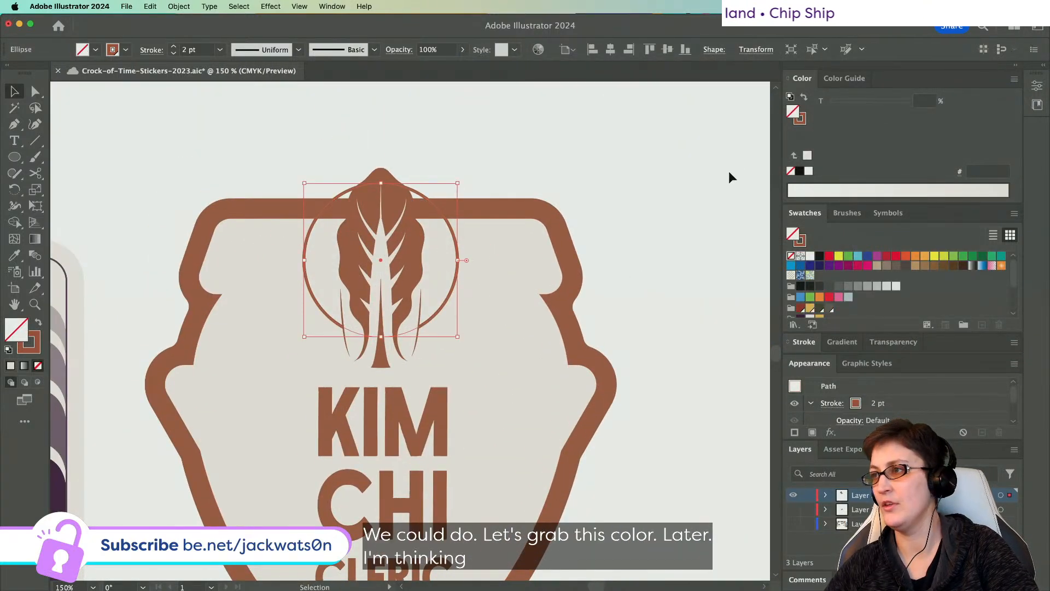
pyautogui.click(802, 308)
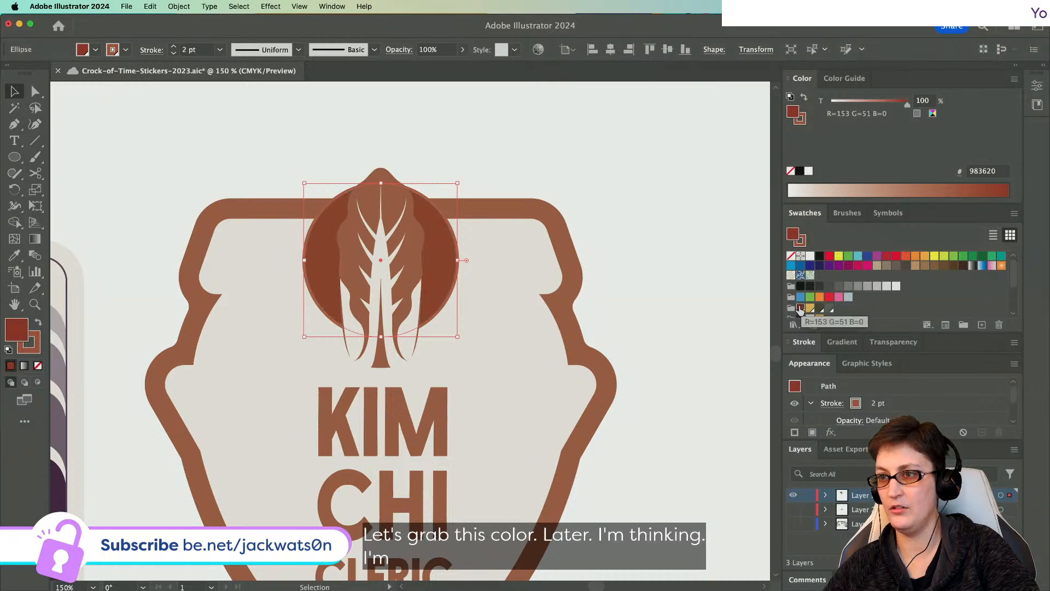
pyautogui.moveTo(905, 106); pyautogui.dragTo(753, 88)
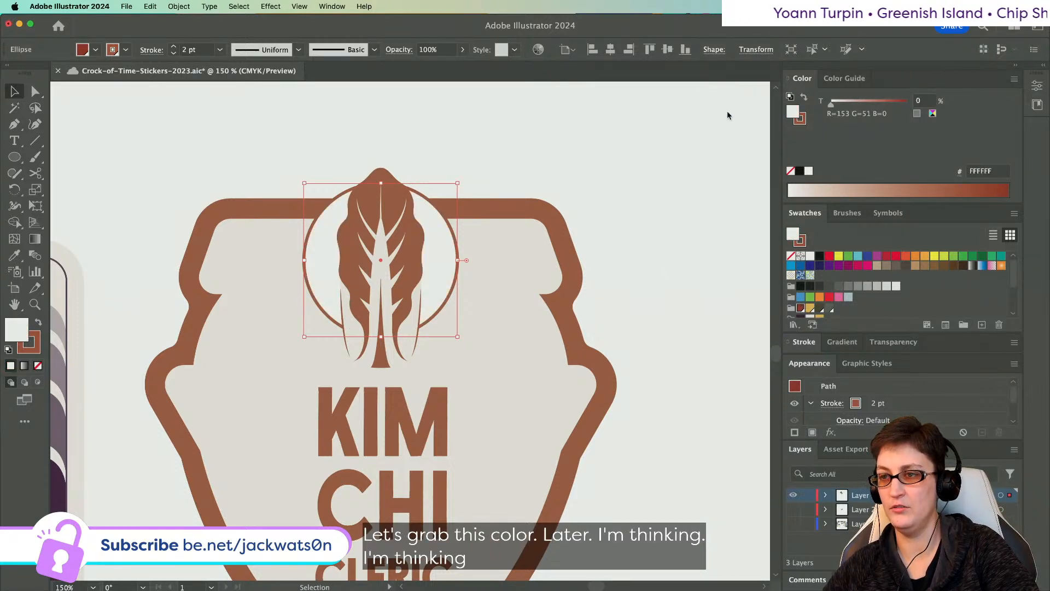
pyautogui.click(600, 153)
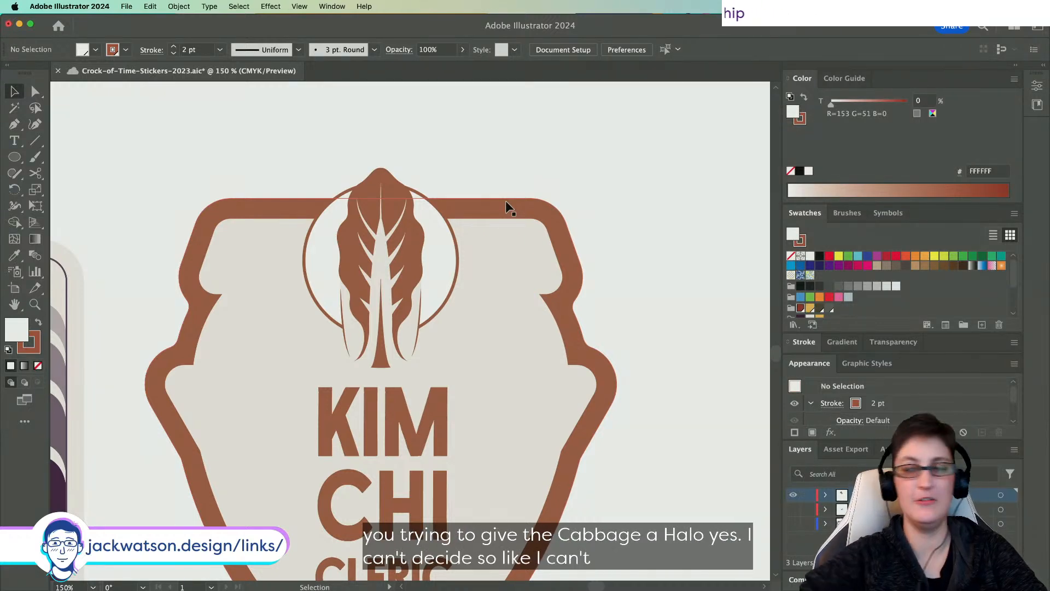
# - Undo the last fill on the circle behind the cabbage
pyautogui.scroll(-1, 488, 194)
pyautogui.press('super+z')
pyautogui.press('super+z')
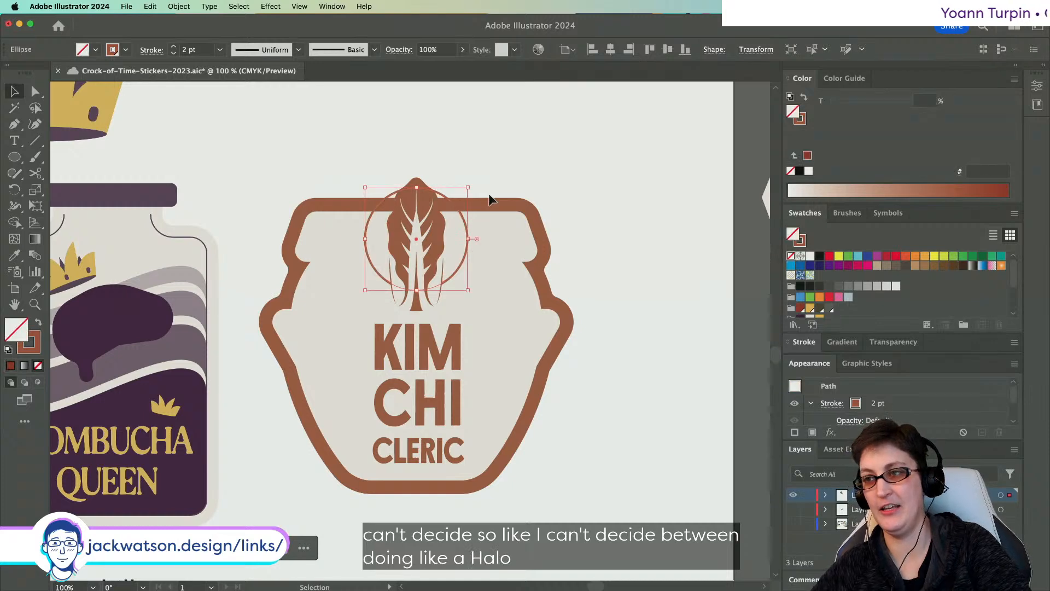
# - Select the jar's cabbage together with its circle and place two copies side by side above the jar
pyautogui.hscroll(5, 493, 147)
pyautogui.click(290, 235)
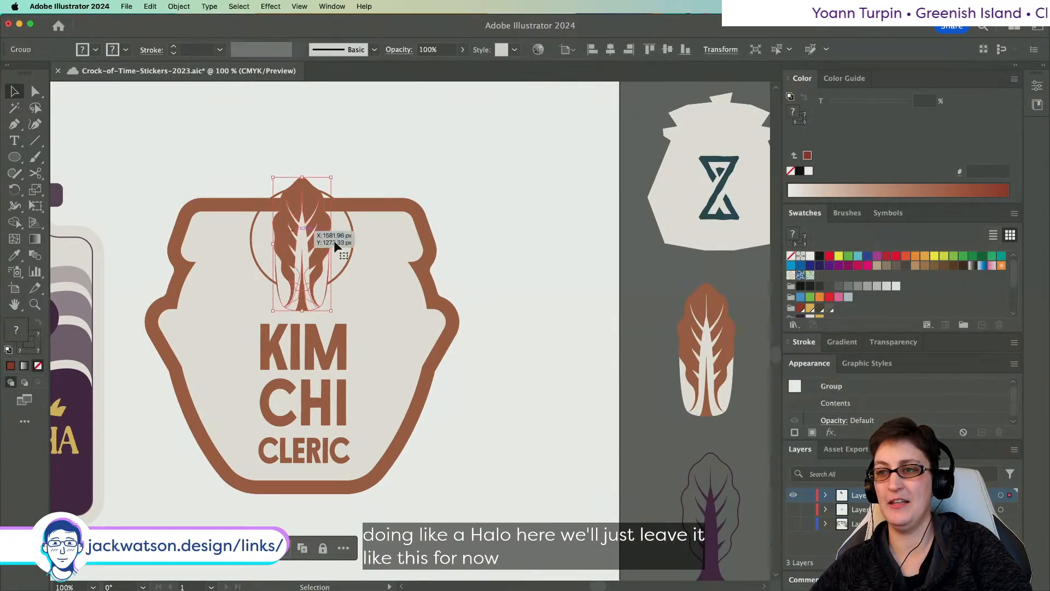
pyautogui.keyDown('shift'); pyautogui.click(353, 251); pyautogui.keyUp('shift')
pyautogui.scroll(5, 318, 243)
pyautogui.moveTo(339, 344); pyautogui.dragTo(393, 246)
pyautogui.press('super+shift+a')
# - Draw a circular polar grid beside the cabbage copies, with many added radial dividers and no inner rings
pyautogui.moveTo(35, 143); pyautogui.dragTo(324, 424)
pyautogui.press('Right')
pyautogui.press('Right')
pyautogui.press('Right')
pyautogui.press('Right')
pyautogui.press('Right')
pyautogui.press('Right')
pyautogui.press('Right')
pyautogui.press('Right')
pyautogui.press('Right')
pyautogui.press('Right')
pyautogui.press('Right')
pyautogui.press('Right')
# - Delete the polar grid's outer circle, keeping only the radial lines
pyautogui.click(35, 91)
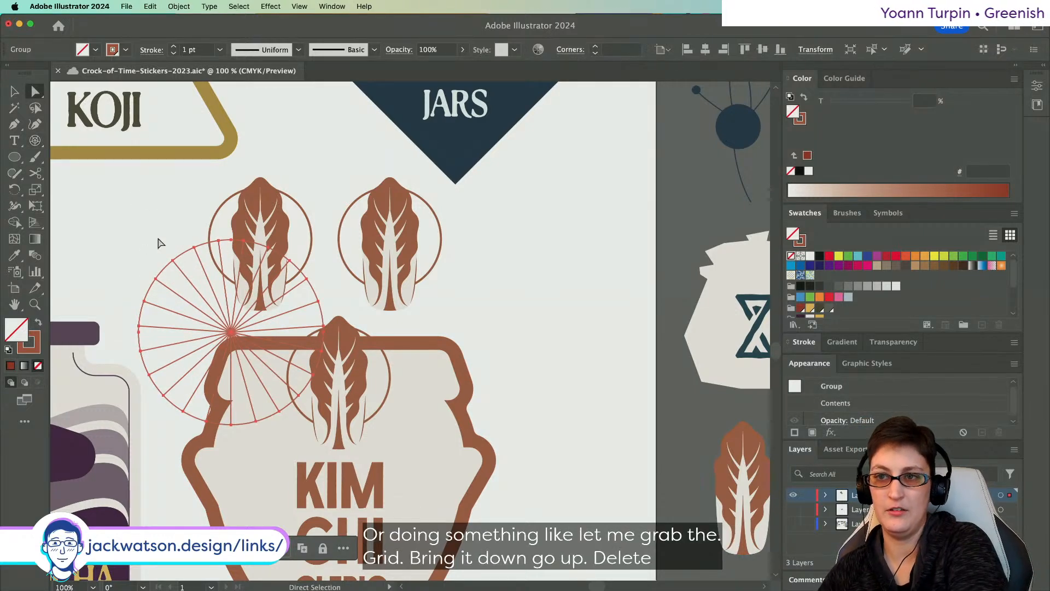
pyautogui.click(181, 257)
pyautogui.press('Delete')
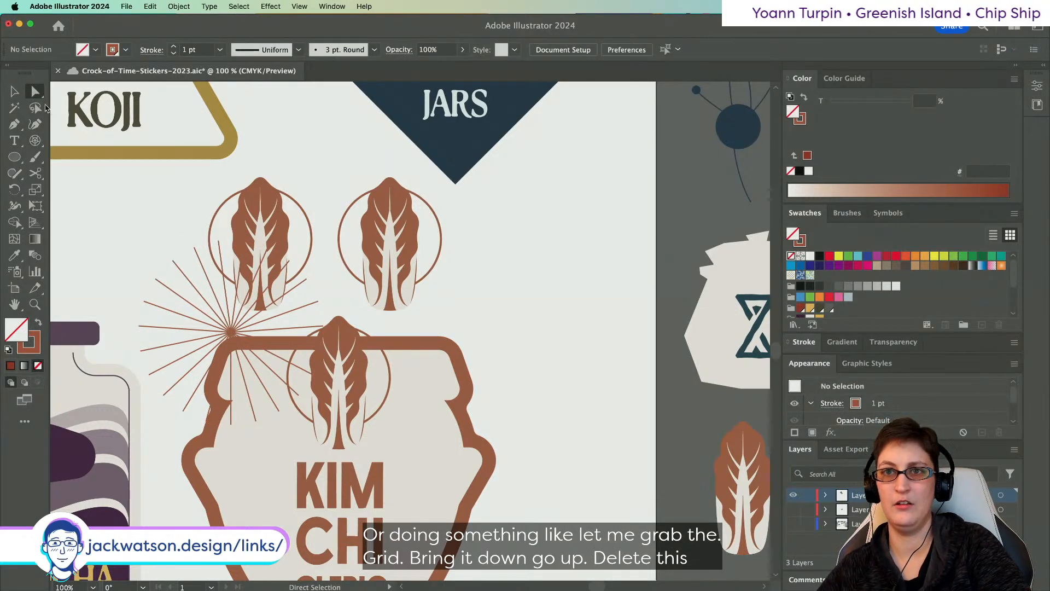
# - Center the radial lines on the second cabbage copy and remove that copy's circle
pyautogui.press('v')
pyautogui.moveTo(383, 235); pyautogui.dragTo(384, 235)
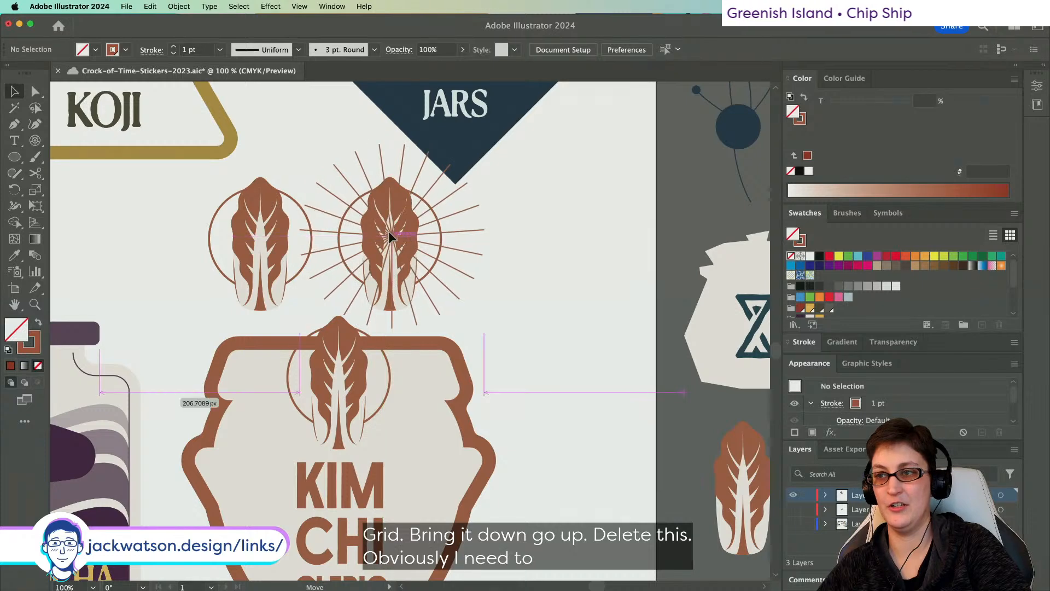
pyautogui.press('Delete')
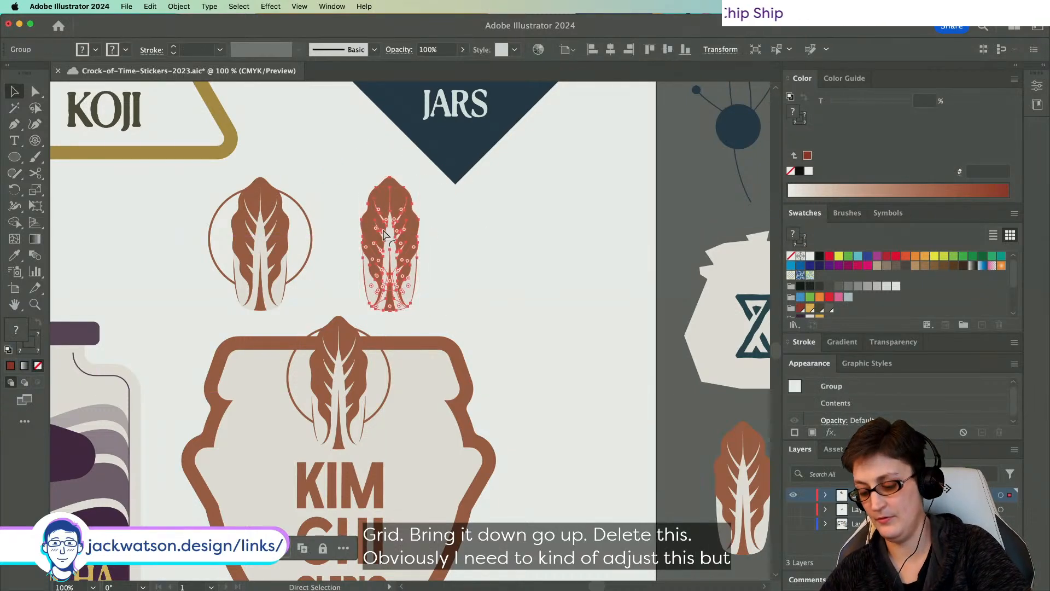
pyautogui.press('super+z')
# - Move the second cabbage copy and its radial lines into the empty artboard space beside the jar, with the rays behind the cabbage
pyautogui.click(408, 230)
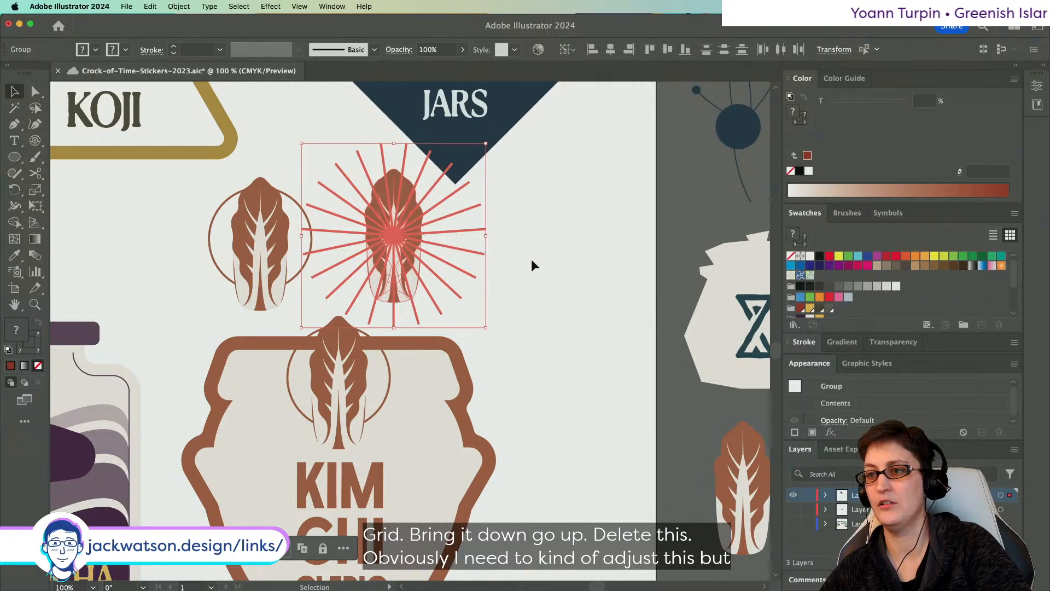
pyautogui.click(541, 312)
pyautogui.moveTo(393, 230); pyautogui.dragTo(549, 272)
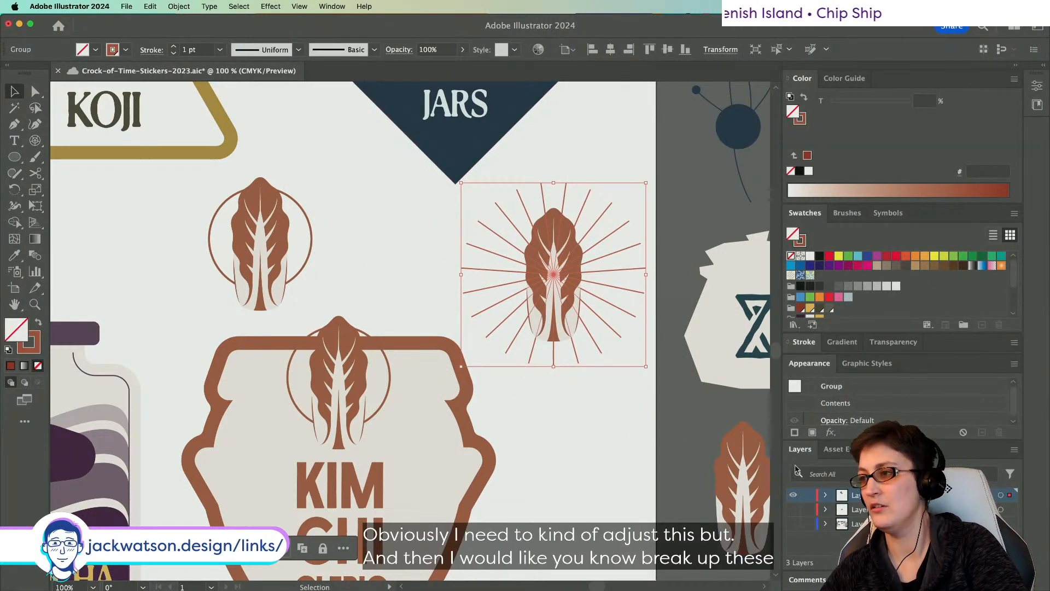
# - Give the rays behind the cabbage round caps, round joins and a 2 pt stroke weight
pyautogui.click(802, 342)
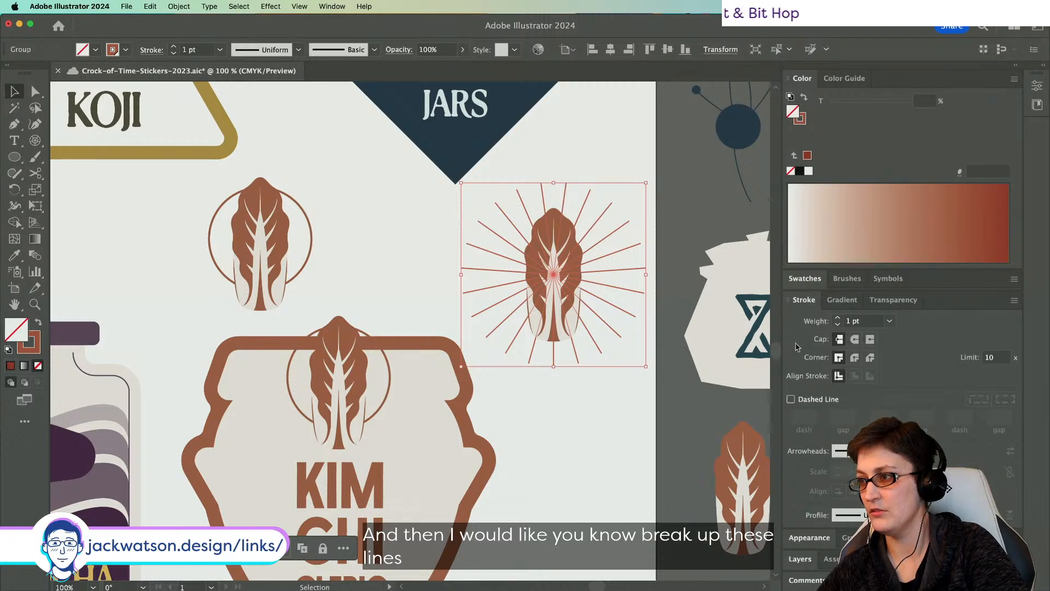
pyautogui.click(855, 340)
pyautogui.click(855, 357)
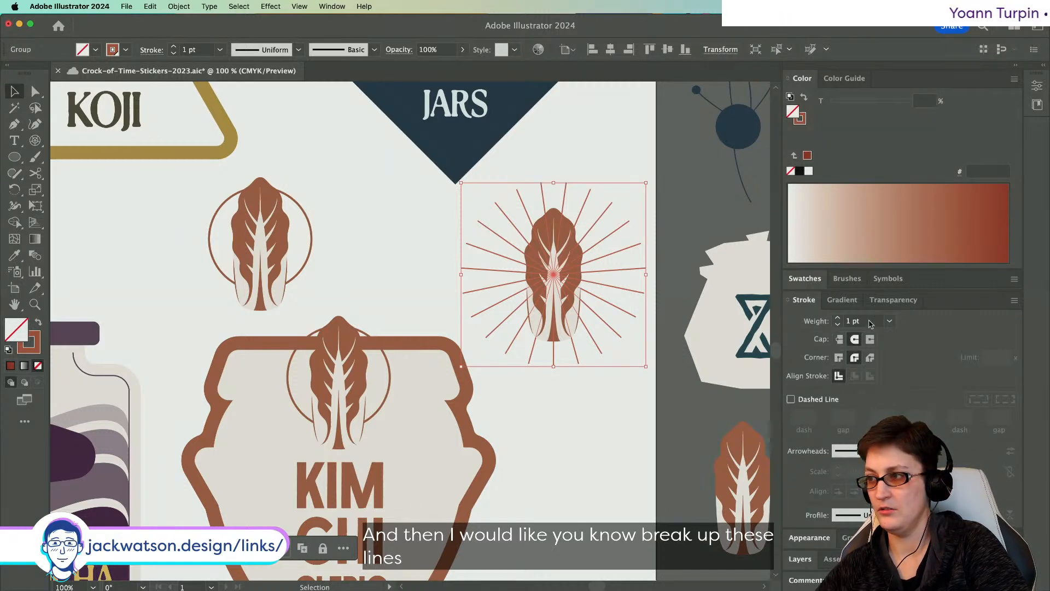
pyautogui.click(837, 317)
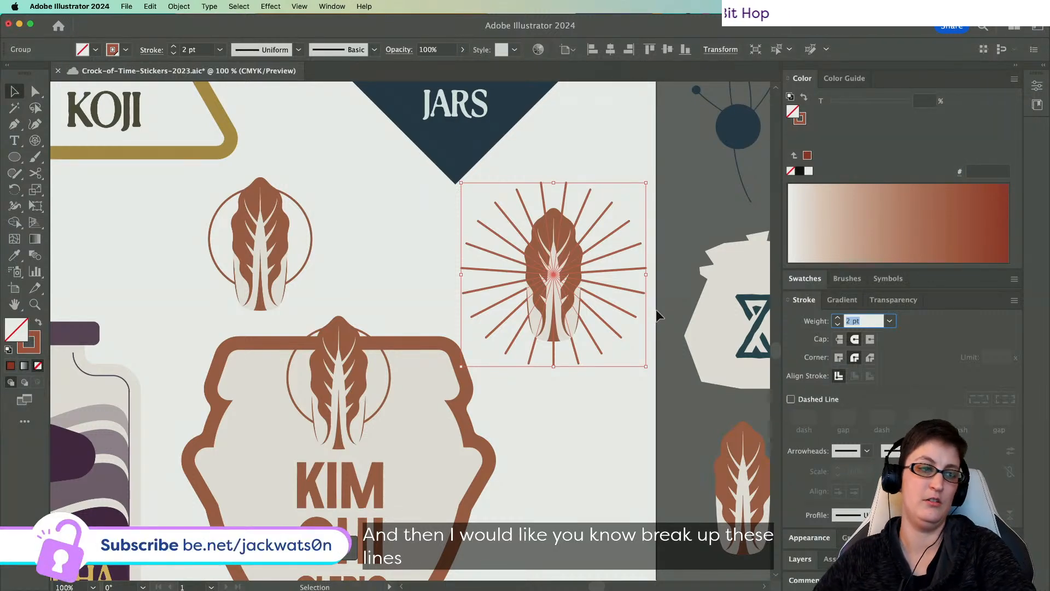
# - Isolate the ray group, lasso the inner anchor points and move the rays' common center up toward the cabbage's head
pyautogui.scroll(2, 598, 277)
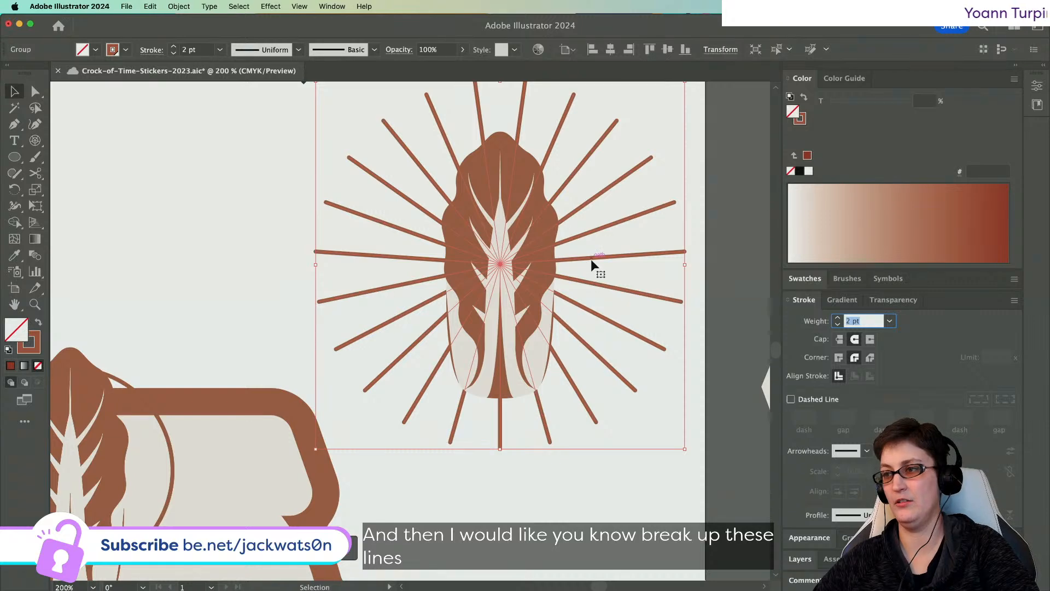
pyautogui.doubleClick(590, 258)
pyautogui.hscroll(5, 593, 265)
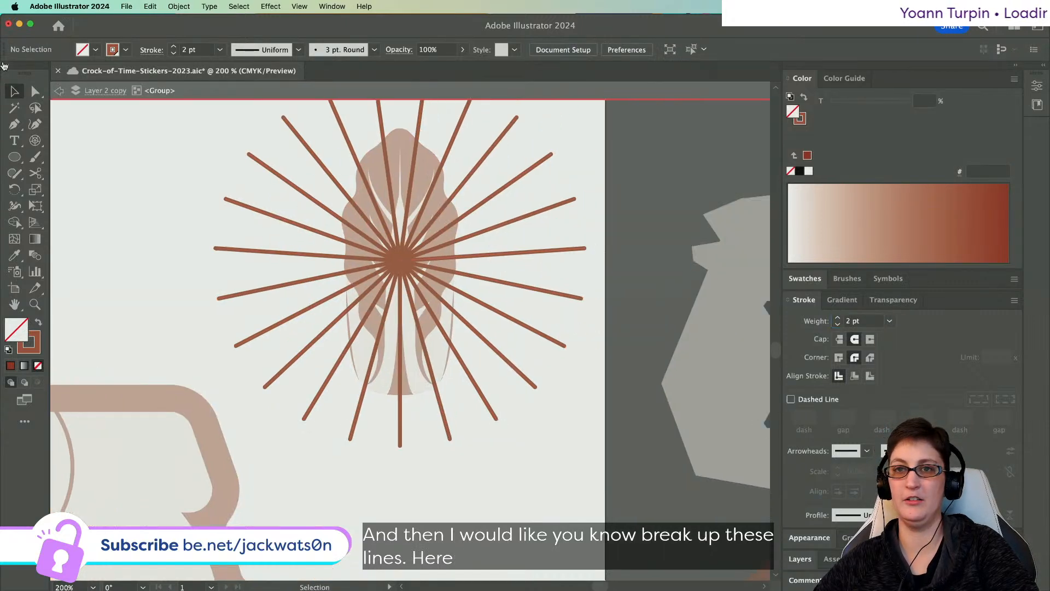
pyautogui.click(34, 107)
pyautogui.moveTo(427, 254)
pyautogui.mouseDown()
pyautogui.moveTo(368, 307)
pyautogui.moveTo(415, 227)
pyautogui.moveTo(386, 240)
pyautogui.mouseUp()
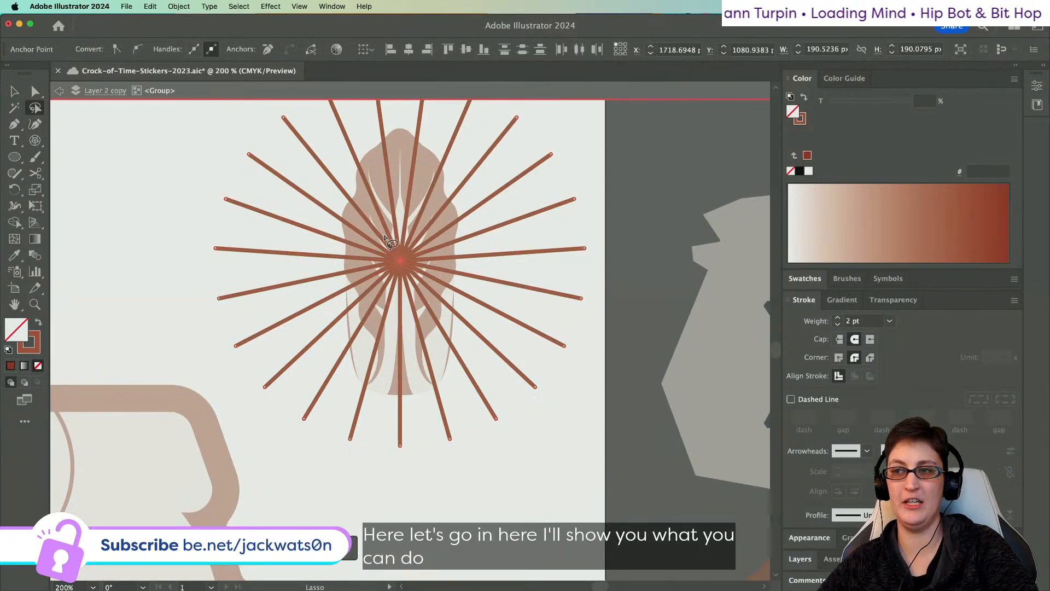
pyautogui.press('a')
pyautogui.scroll(3, 407, 258)
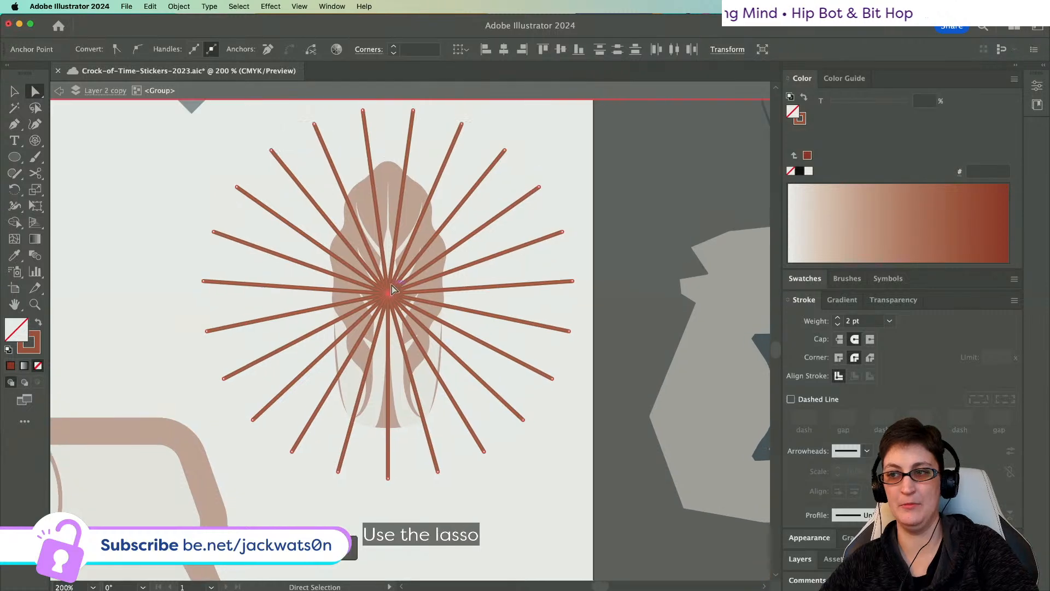
pyautogui.moveTo(388, 293); pyautogui.dragTo(385, 233)
pyautogui.click(58, 90)
pyautogui.scroll(-3, 129, 165)
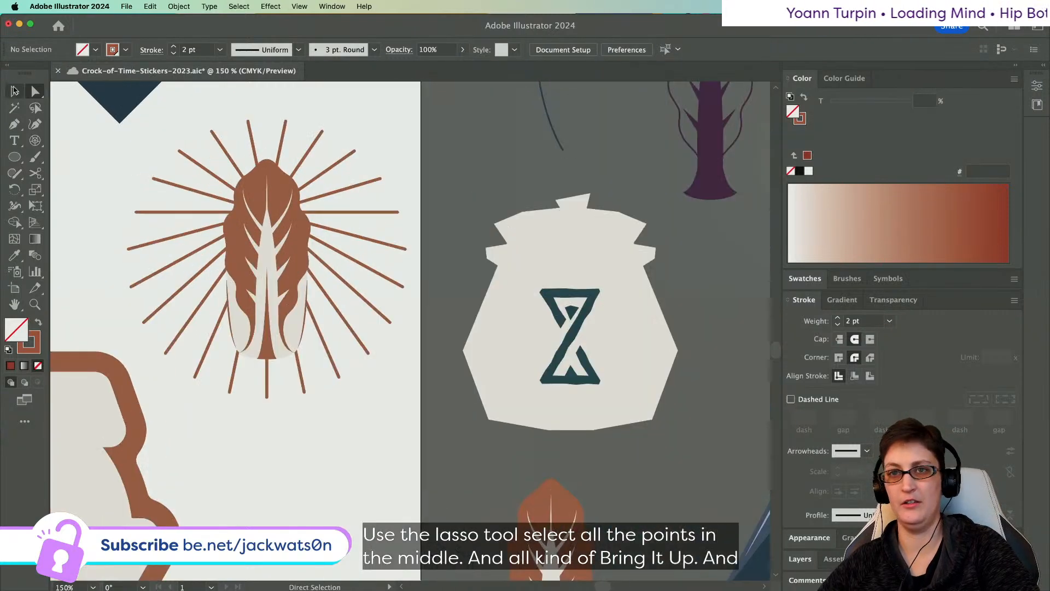
# - Select the ray group and use the Eraser to cut staggered gaps in the left, top and upper-right rays
pyautogui.click(15, 91)
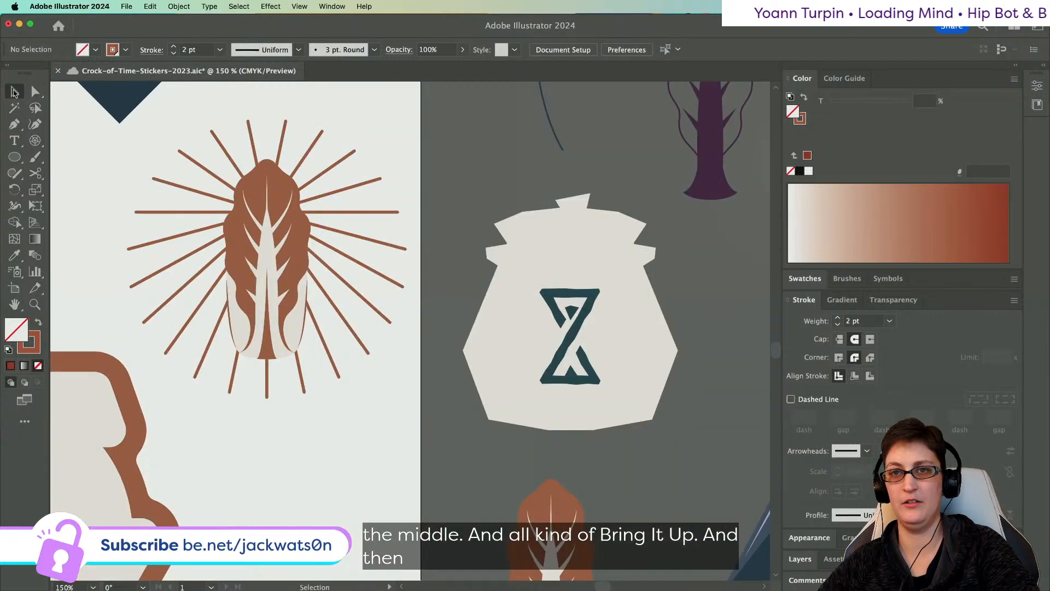
pyautogui.click(378, 182)
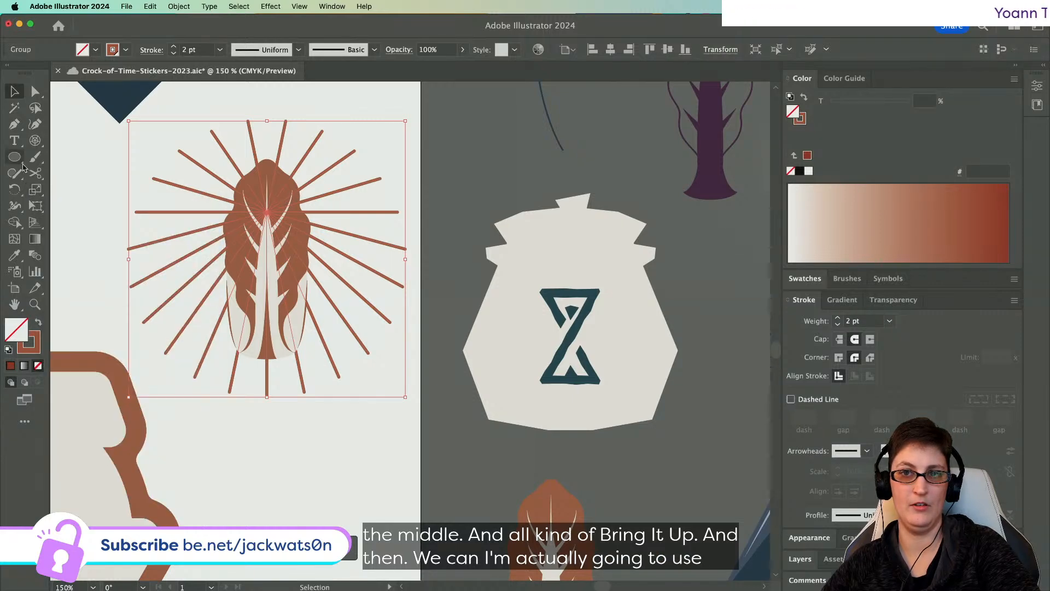
pyautogui.moveTo(35, 173); pyautogui.dragTo(134, 175)
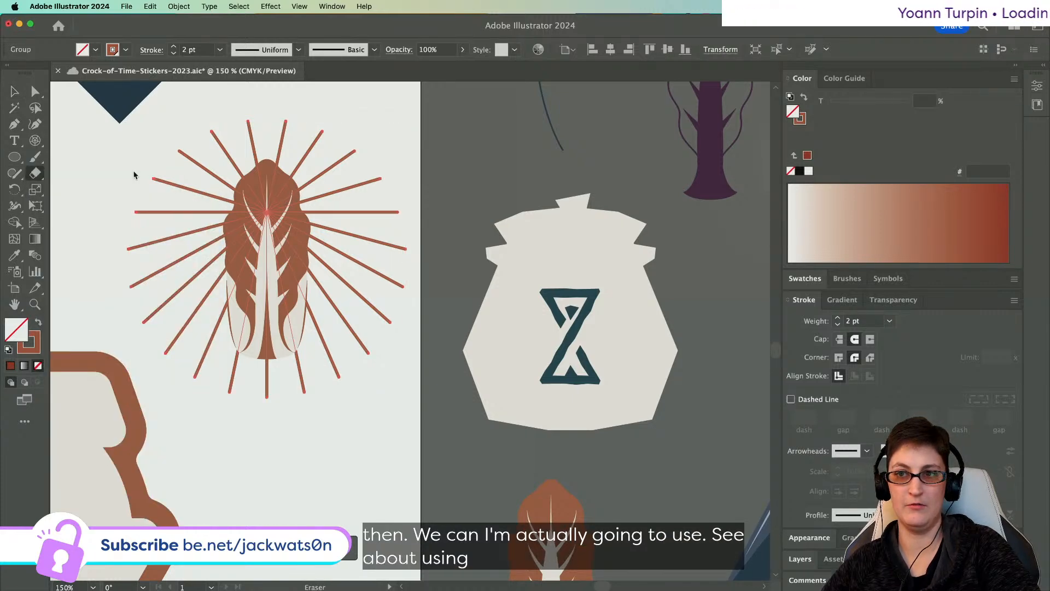
pyautogui.click(175, 184)
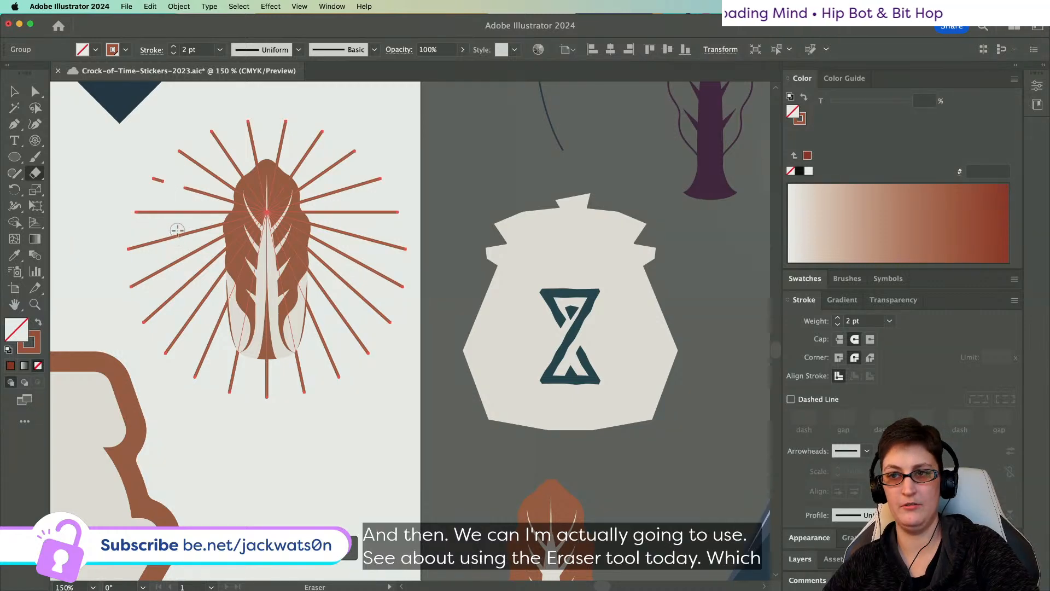
pyautogui.click(181, 239)
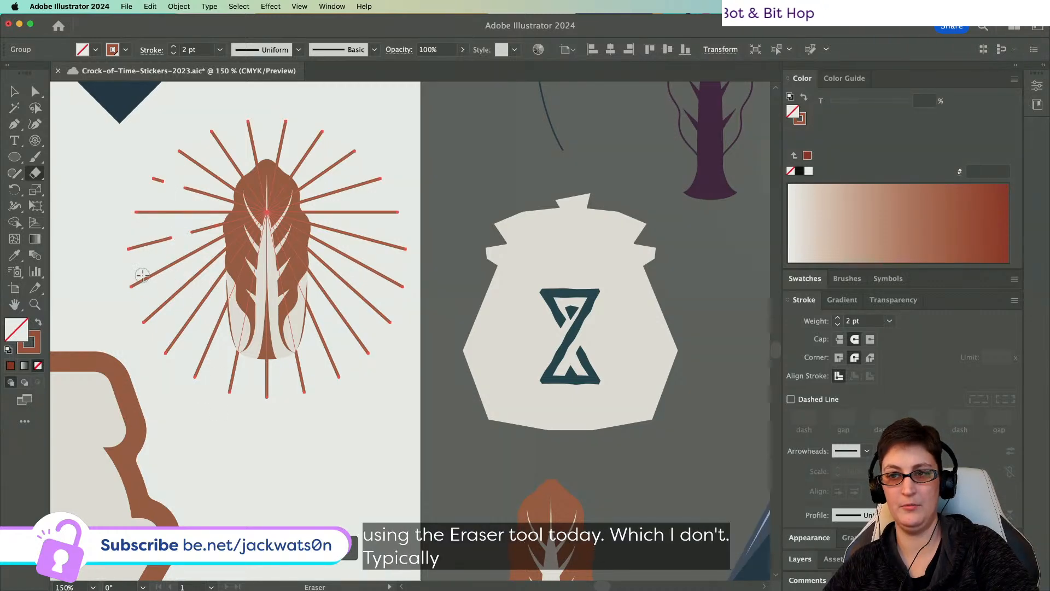
pyautogui.moveTo(147, 287); pyautogui.dragTo(178, 302)
pyautogui.moveTo(250, 143)
pyautogui.mouseDown()
pyautogui.moveTo(246, 132)
pyautogui.moveTo(252, 137)
pyautogui.mouseUp()
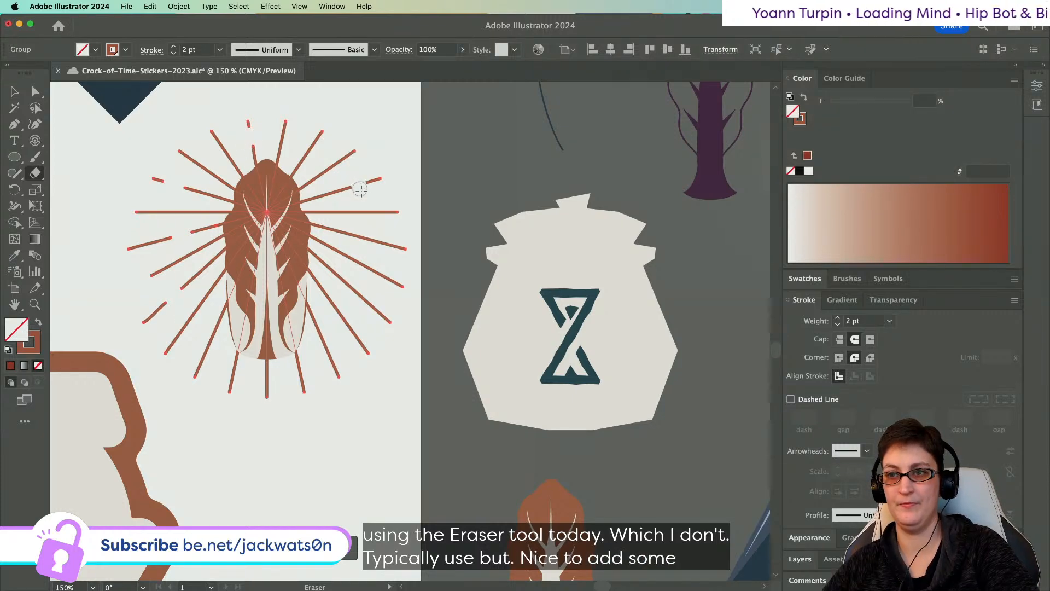
pyautogui.moveTo(360, 189)
pyautogui.mouseDown()
pyautogui.moveTo(365, 214)
pyautogui.moveTo(343, 204)
pyautogui.mouseUp()
pyautogui.click(338, 215)
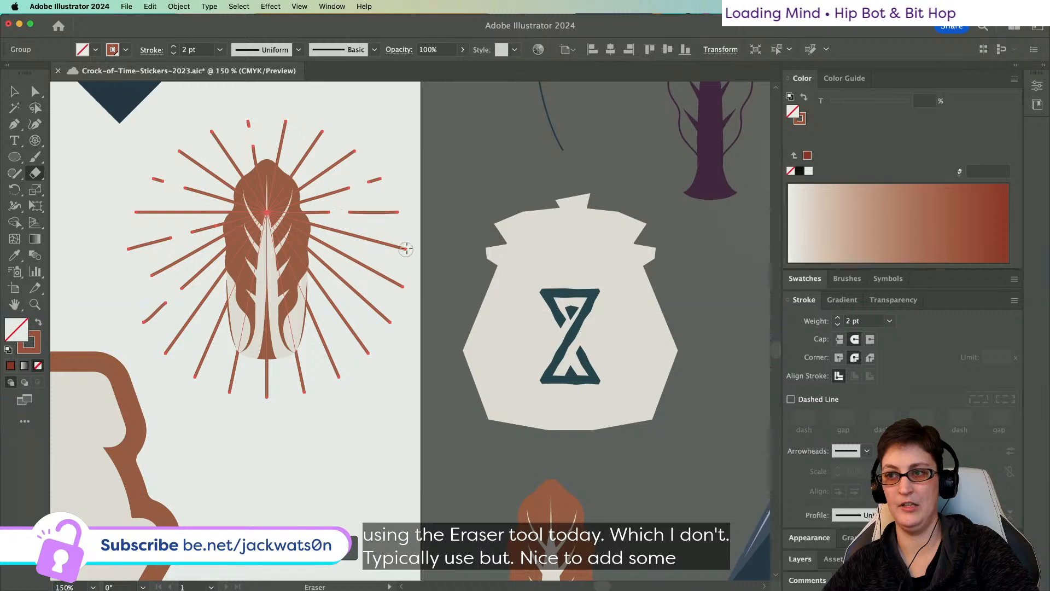
# - Try erasing gaps in the rays on the cabbage's lower-right side, and undo those strokes
pyautogui.moveTo(389, 235); pyautogui.dragTo(385, 251)
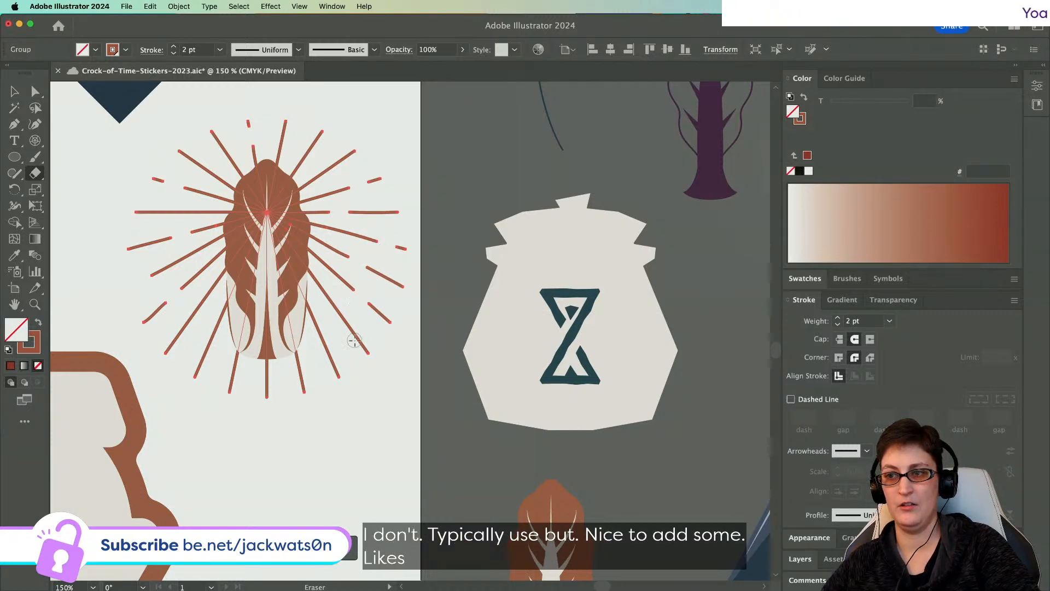
pyautogui.press('super+z')
pyautogui.press('super+z')
pyautogui.press('super+z')
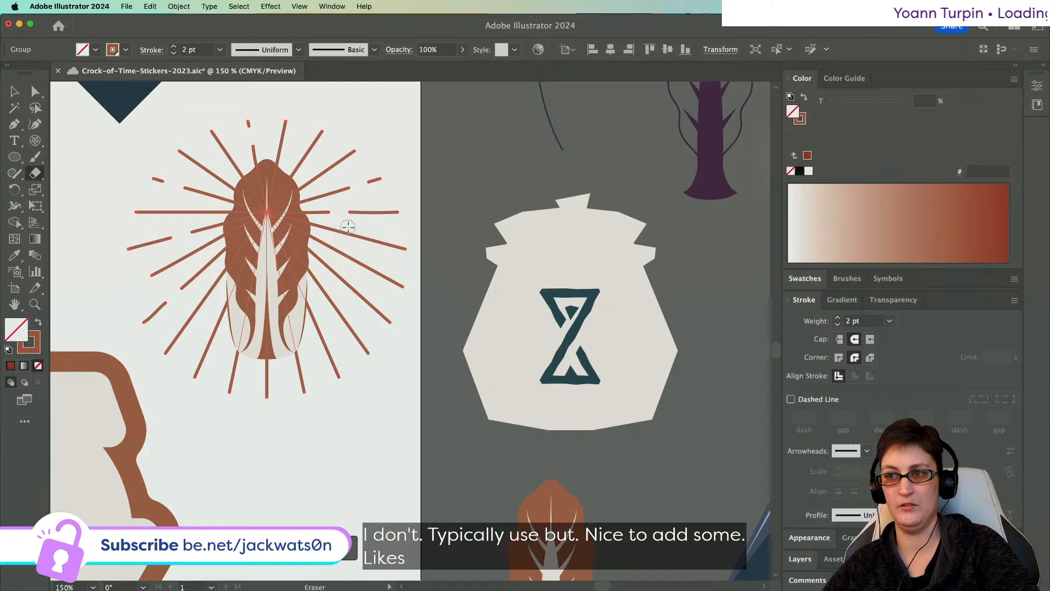
# - Erase staggered gaps in the remaining right, lower and upper rays around the cabbage, and clear the selection
pyautogui.moveTo(386, 239); pyautogui.dragTo(385, 256)
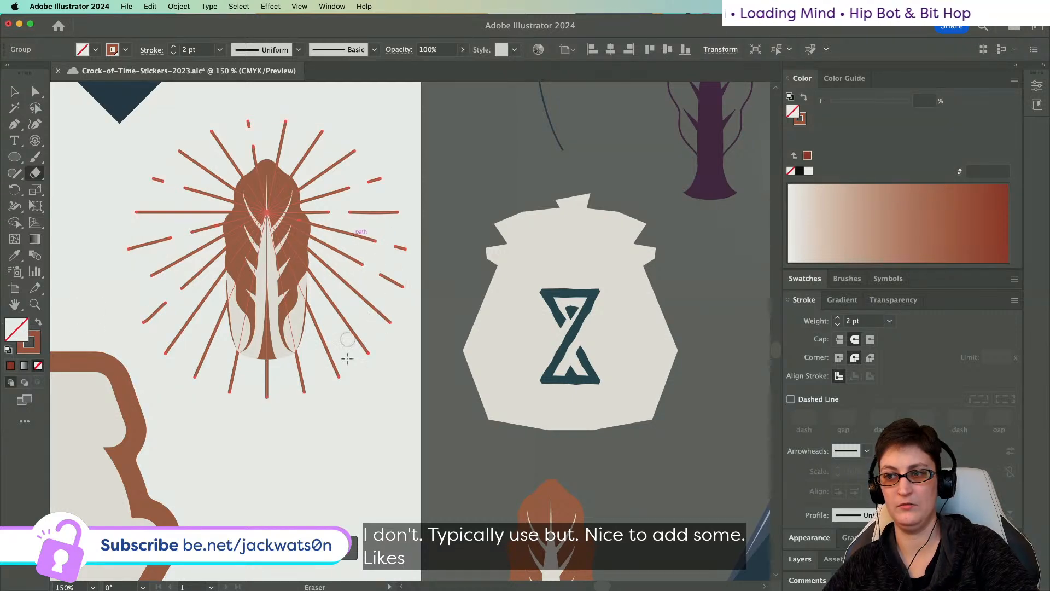
pyautogui.moveTo(349, 313); pyautogui.dragTo(351, 311)
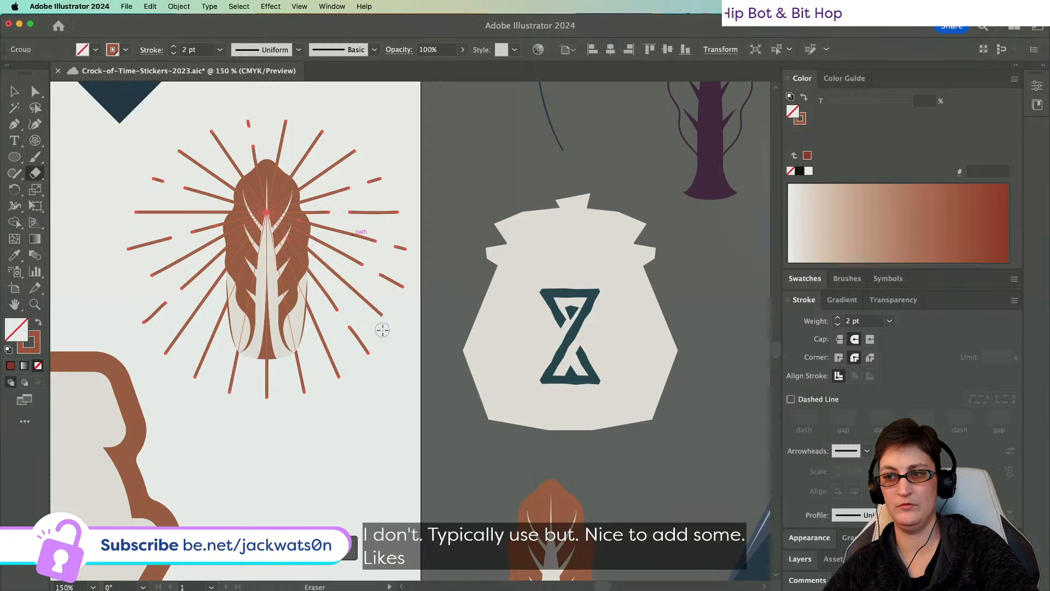
pyautogui.moveTo(328, 367); pyautogui.dragTo(348, 346)
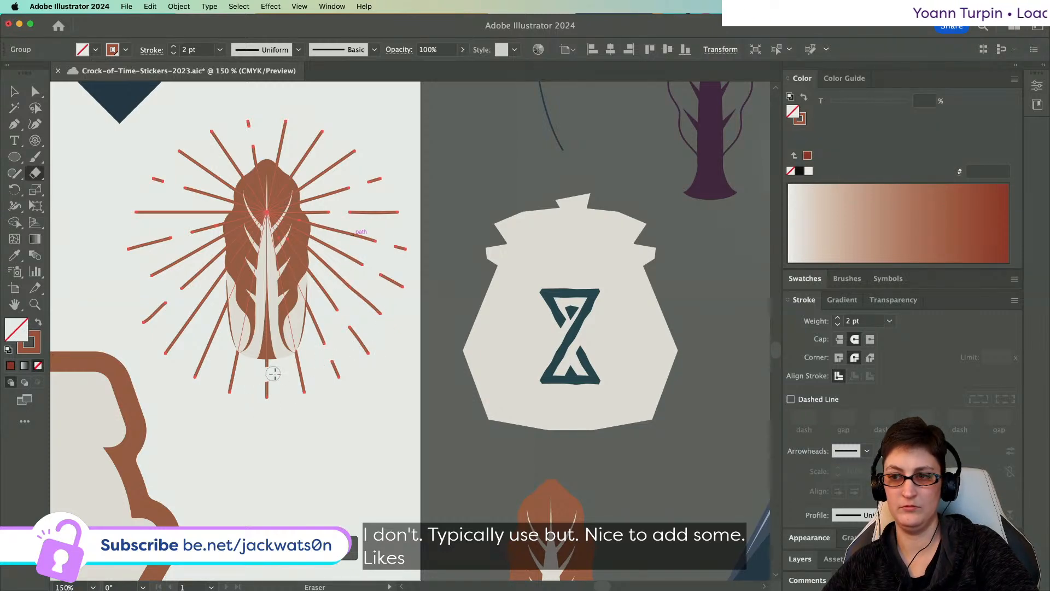
pyautogui.moveTo(291, 394); pyautogui.dragTo(287, 398)
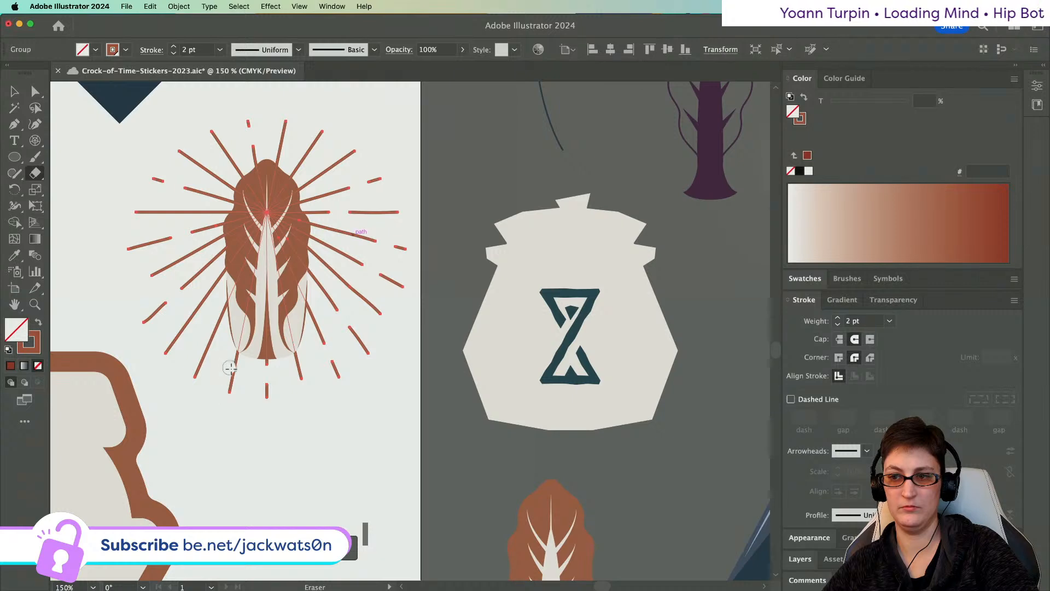
pyautogui.moveTo(204, 328)
pyautogui.mouseDown()
pyautogui.moveTo(186, 292)
pyautogui.moveTo(187, 343)
pyautogui.mouseUp()
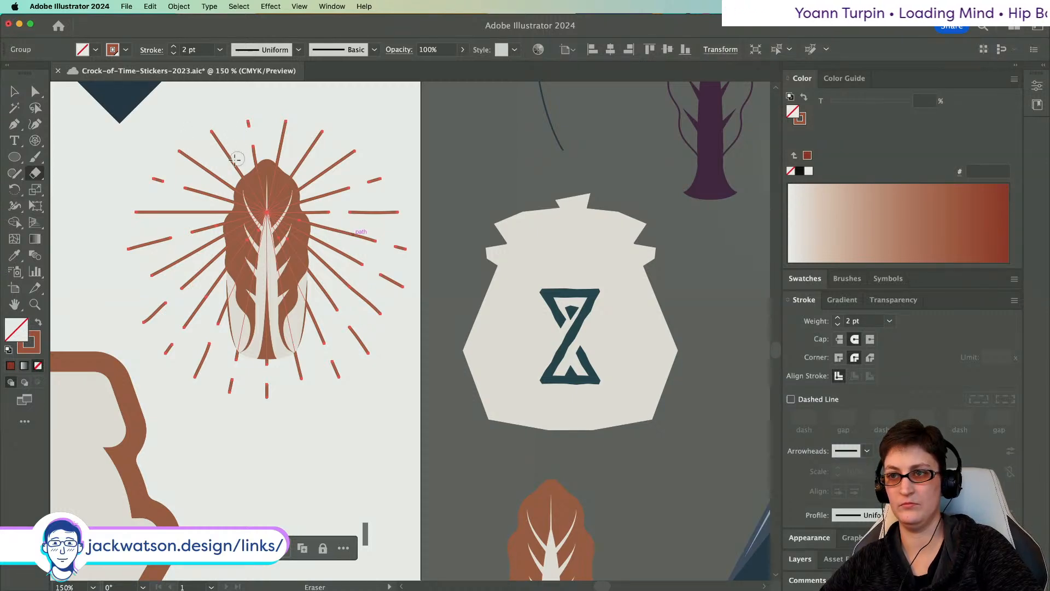
pyautogui.moveTo(236, 158); pyautogui.dragTo(226, 155)
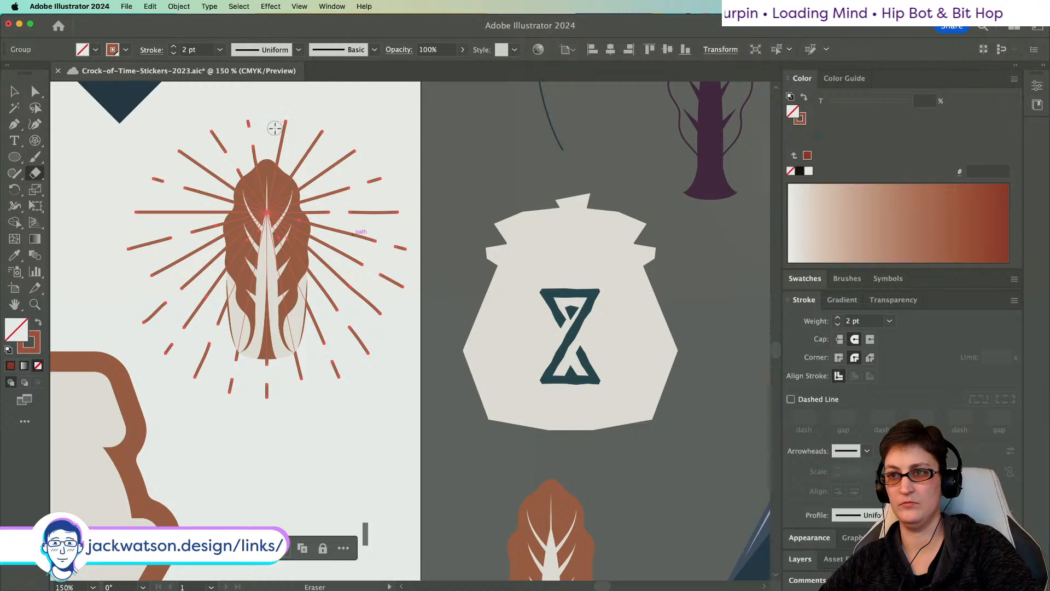
pyautogui.moveTo(344, 142); pyautogui.dragTo(371, 166)
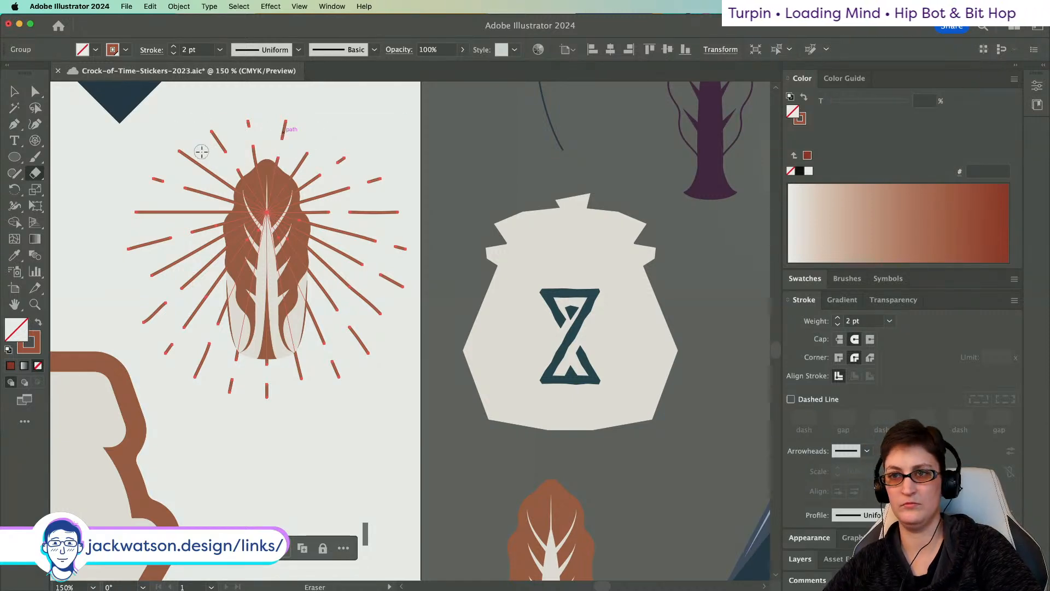
pyautogui.scroll(-4, 193, 162)
pyautogui.press('super+shift+a')
pyautogui.moveTo(176, 179); pyautogui.dragTo(233, 217)
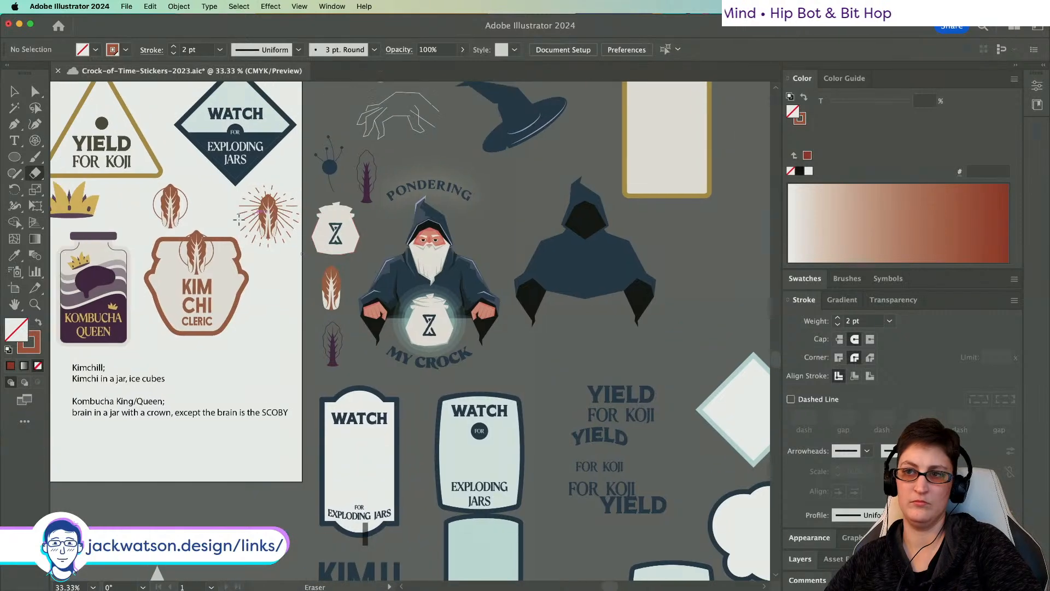
pyautogui.scroll(1, 232, 215)
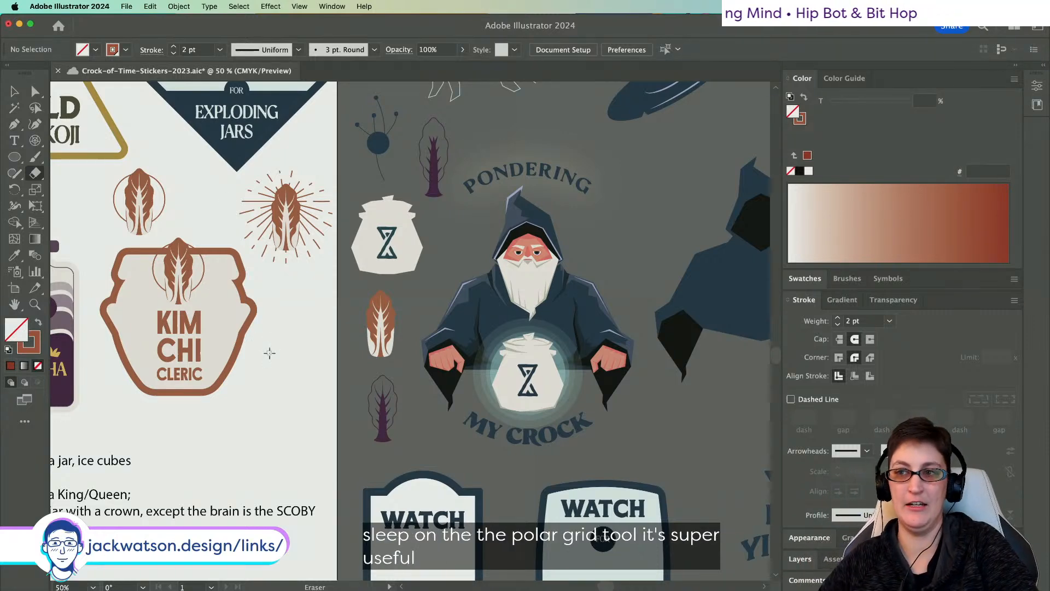
pyautogui.scroll(-1, 269, 353)
pyautogui.scroll(2, 269, 353)
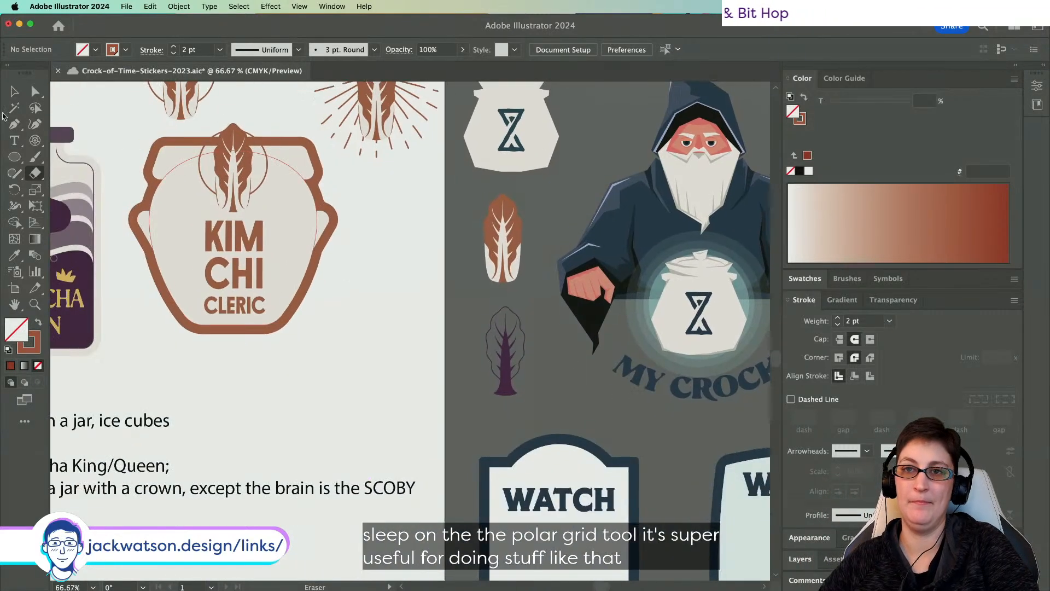
# - Draw a polar grid in the empty area below the Kimchi Cleric jar, varying its number of concentric rings while drawing
pyautogui.click(35, 140)
pyautogui.click(110, 140)
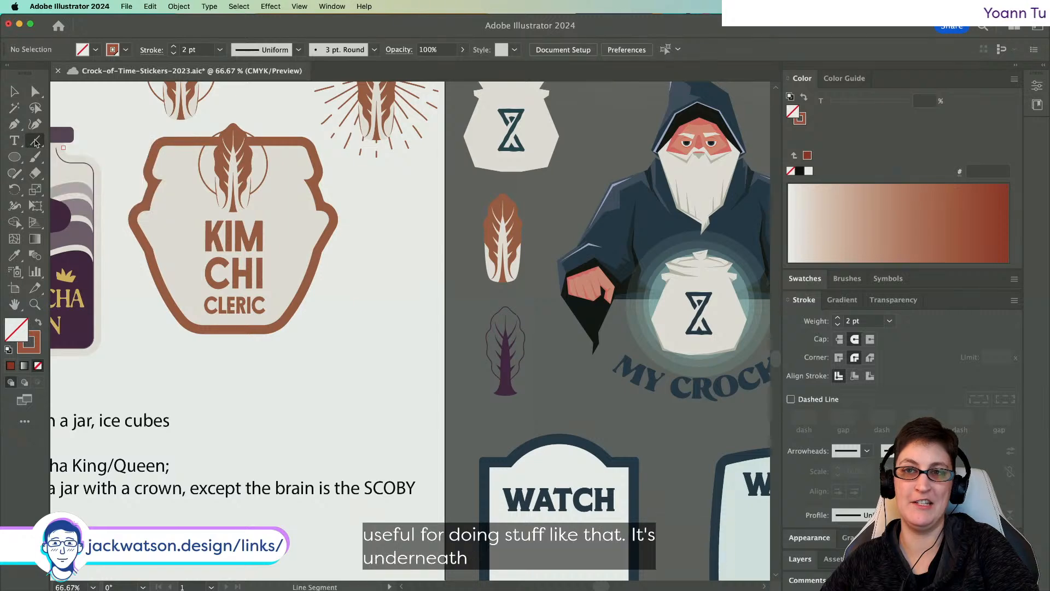
pyautogui.click(34, 140)
pyautogui.click(106, 206)
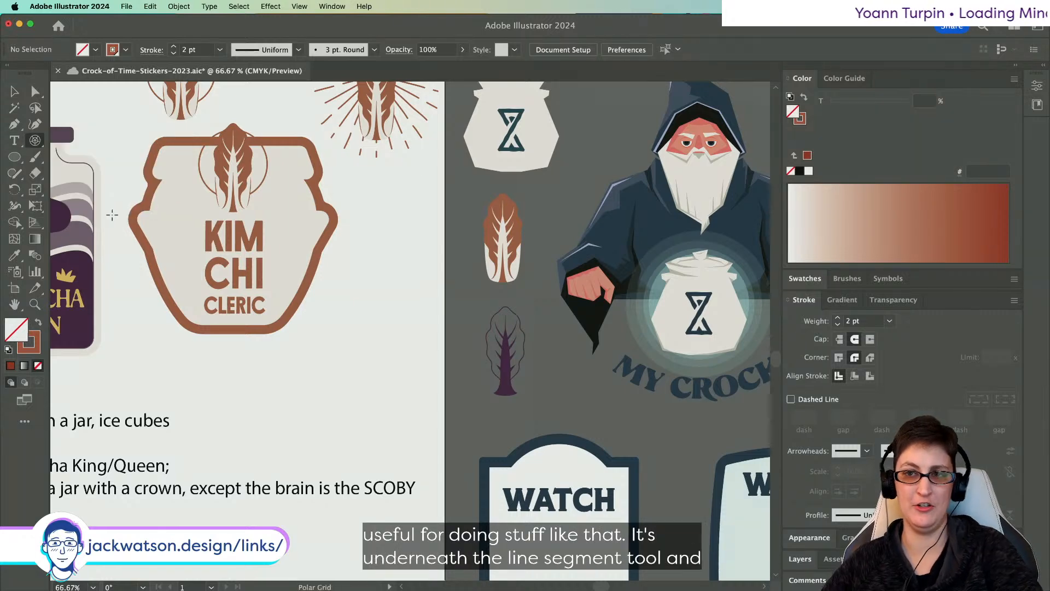
pyautogui.moveTo(297, 326); pyautogui.dragTo(436, 462)
pyautogui.press('Up')
pyautogui.press('Up')
pyautogui.press('Up')
pyautogui.press('Up')
pyautogui.press('Up')
pyautogui.press('Up')
pyautogui.press('Down')
pyautogui.press('Down')
pyautogui.press('Down')
pyautogui.press('Down')
pyautogui.press('Down')
pyautogui.press('Down')
pyautogui.press('Up')
pyautogui.press('Up')
pyautogui.press('Up')
pyautogui.press('Up')
pyautogui.press('Down')
pyautogui.press('Down')
pyautogui.press('Down')
pyautogui.press('Down')
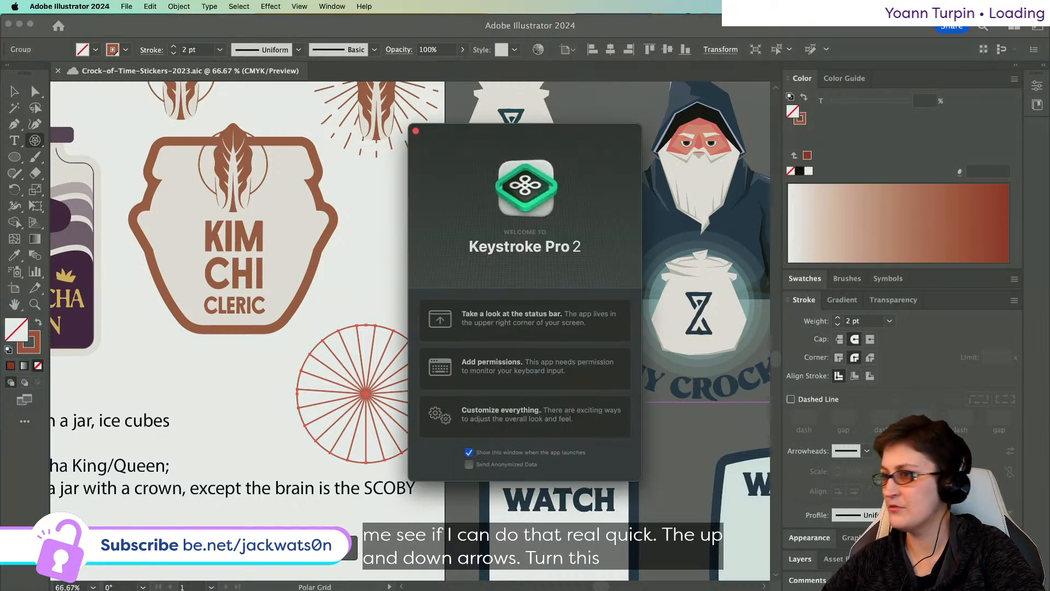
# - Close the Keystroke Pro 2 welcome window and delete the trial polar grid below the jar
pyautogui.click(415, 131)
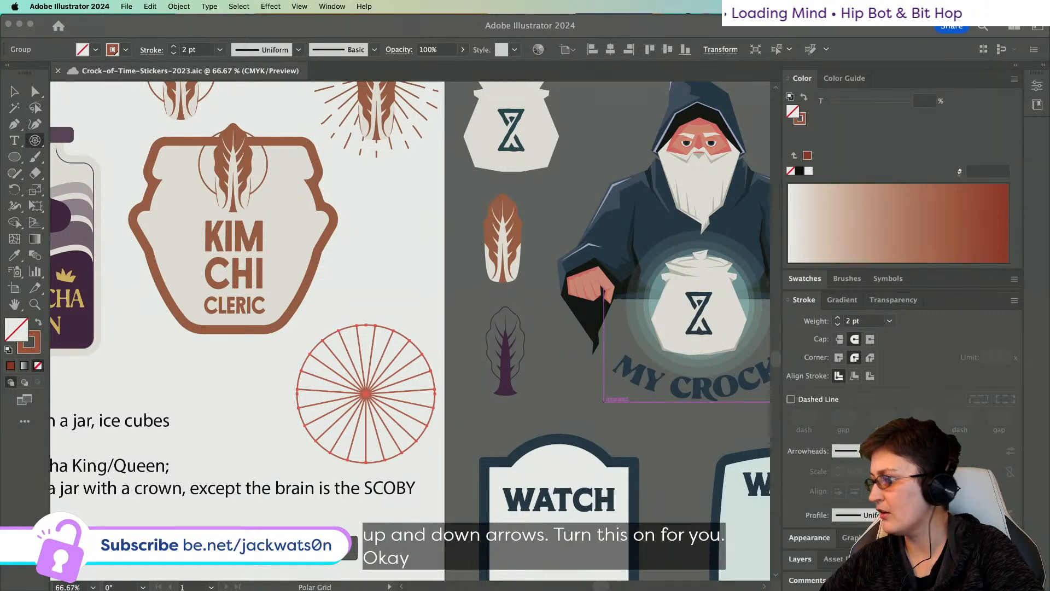
pyautogui.click(387, 219)
pyautogui.press('Down')
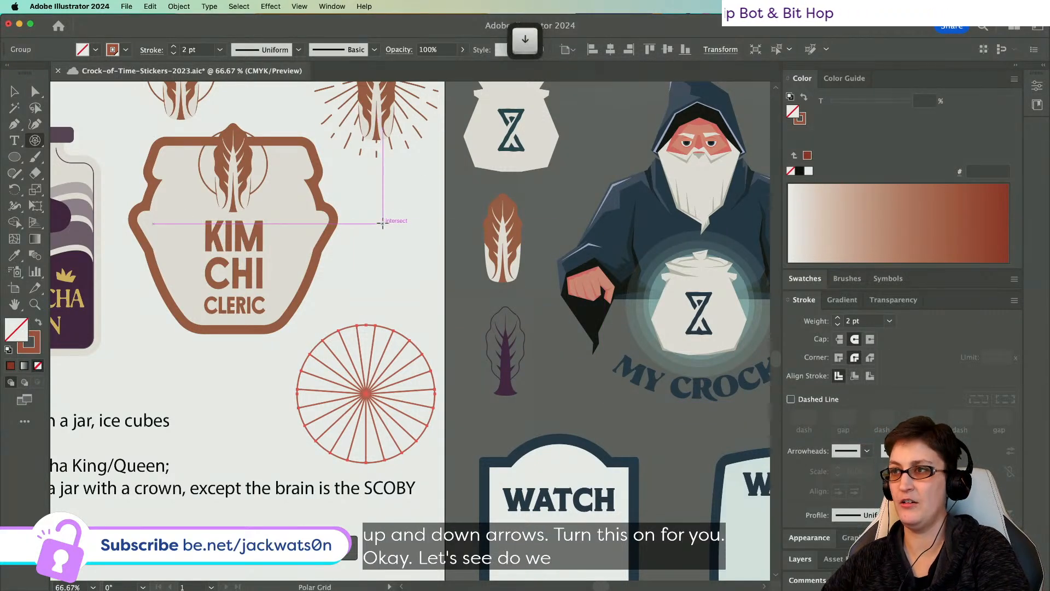
pyautogui.press('v')
pyautogui.scroll(-3, 365, 307)
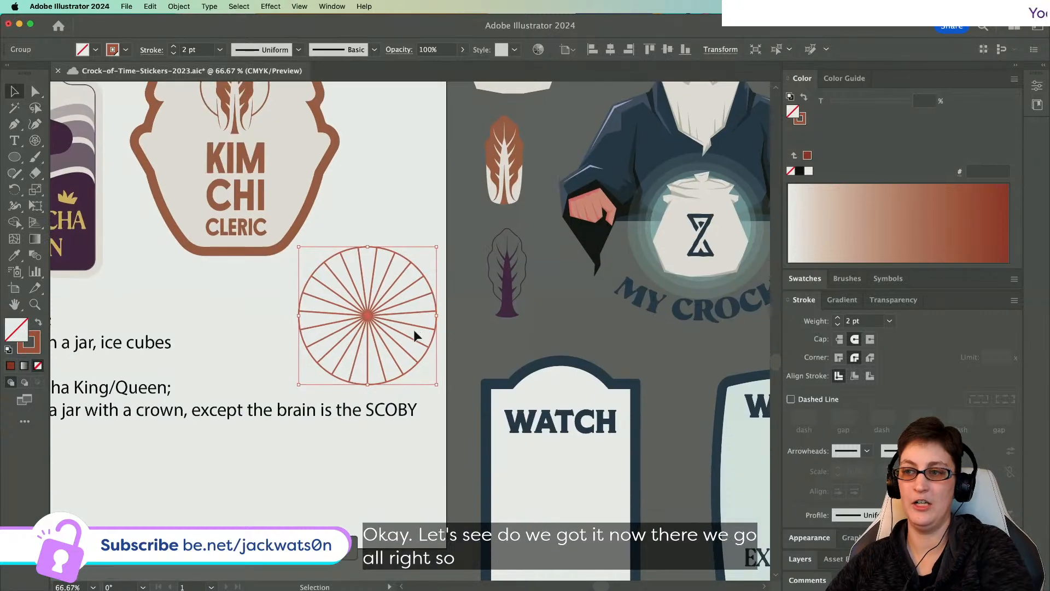
pyautogui.press('BackSpace')
# - Draw another polar grid below the jar, varying its rings and radial dividers, and finish with twelve spokes and no inner rings
pyautogui.click(35, 140)
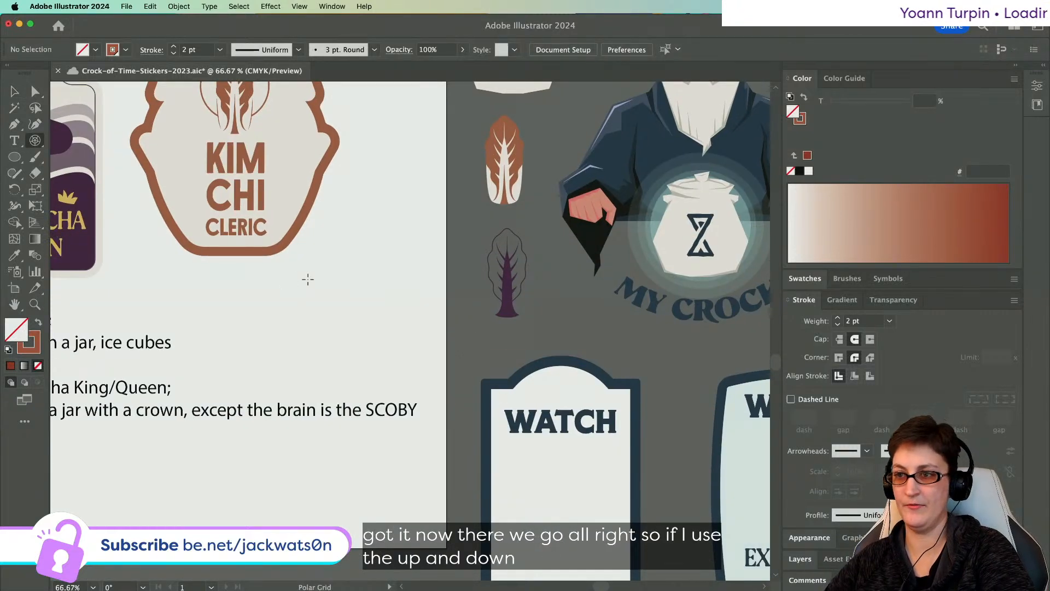
pyautogui.moveTo(315, 278); pyautogui.dragTo(425, 388)
pyautogui.press('Up')
pyautogui.press('Up')
pyautogui.press('Up')
pyautogui.press('Up')
pyautogui.press('Up')
pyautogui.press('Up')
pyautogui.press('Down')
pyautogui.press('Down')
pyautogui.press('Down')
pyautogui.press('Down')
pyautogui.press('Down')
pyautogui.press('Down')
pyautogui.press('Down')
pyautogui.press('Down')
pyautogui.press('Right')
pyautogui.press('Right')
pyautogui.press('Left')
pyautogui.press('Left')
pyautogui.press('Left')
pyautogui.press('Left')
pyautogui.press('Left')
pyautogui.press('Left')
pyautogui.press('Left')
pyautogui.press('Left')
pyautogui.press('Left')
pyautogui.press('Left')
pyautogui.press('Left')
pyautogui.press('Left')
pyautogui.press('Left')
pyautogui.press('Left')
pyautogui.press('Right')
pyautogui.press('Right')
pyautogui.press('Right')
pyautogui.press('Right')
pyautogui.press('Right')
pyautogui.press('Right')
pyautogui.press('Right')
pyautogui.press('Right')
pyautogui.press('Left')
pyautogui.press('Left')
pyautogui.press('Left')
pyautogui.press('Left')
pyautogui.press('Left')
pyautogui.press('Left')
pyautogui.press('Left')
pyautogui.press('Left')
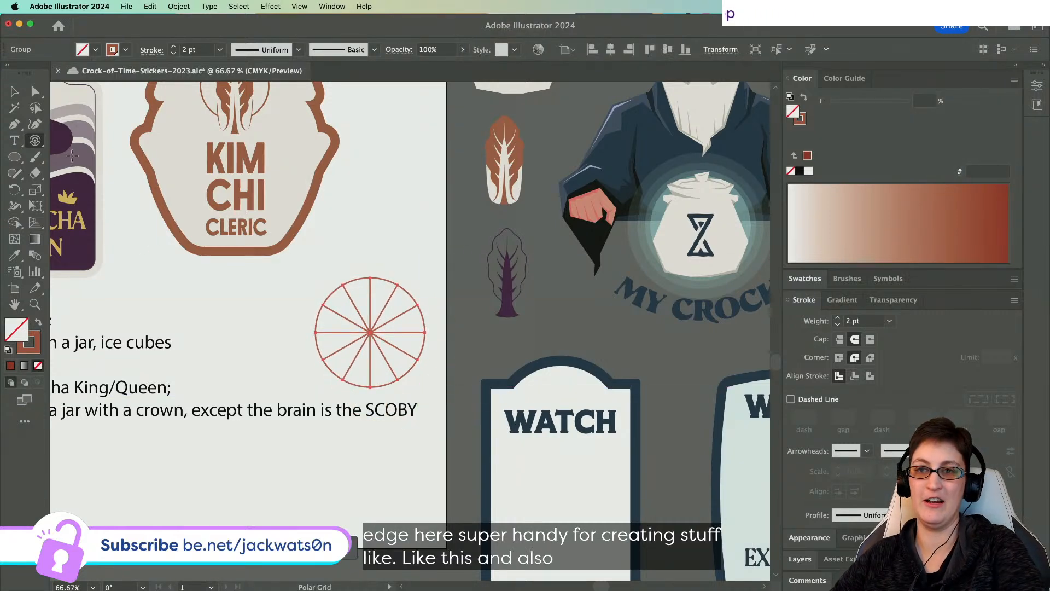
# - Delete the twelve-spoke polar grid from the artboard
pyautogui.click(13, 86)
pyautogui.scroll(5, 292, 263)
pyautogui.hscroll(-2, 292, 263)
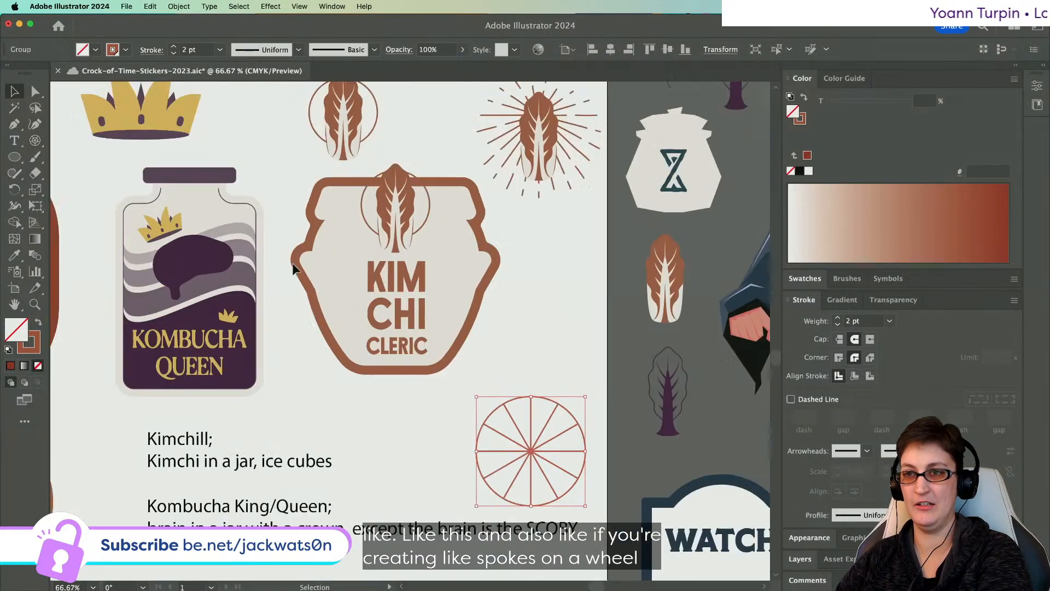
pyautogui.scroll(-5, 292, 262)
pyautogui.hscroll(4, 292, 262)
pyautogui.press('Delete')
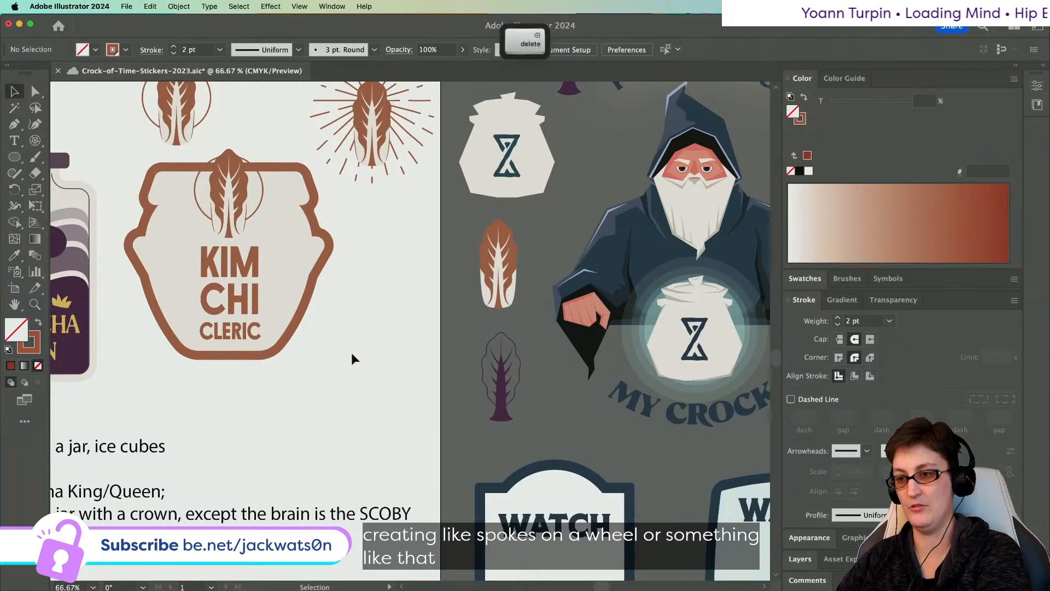
# - Isolate the sunburst's ray group, try a 1 pt stroke weight, undo it and leave isolation mode
pyautogui.keyDown('alt'); pyautogui.scroll(2, 284, 225); pyautogui.keyUp('alt')
pyautogui.scroll(4, 283, 221)
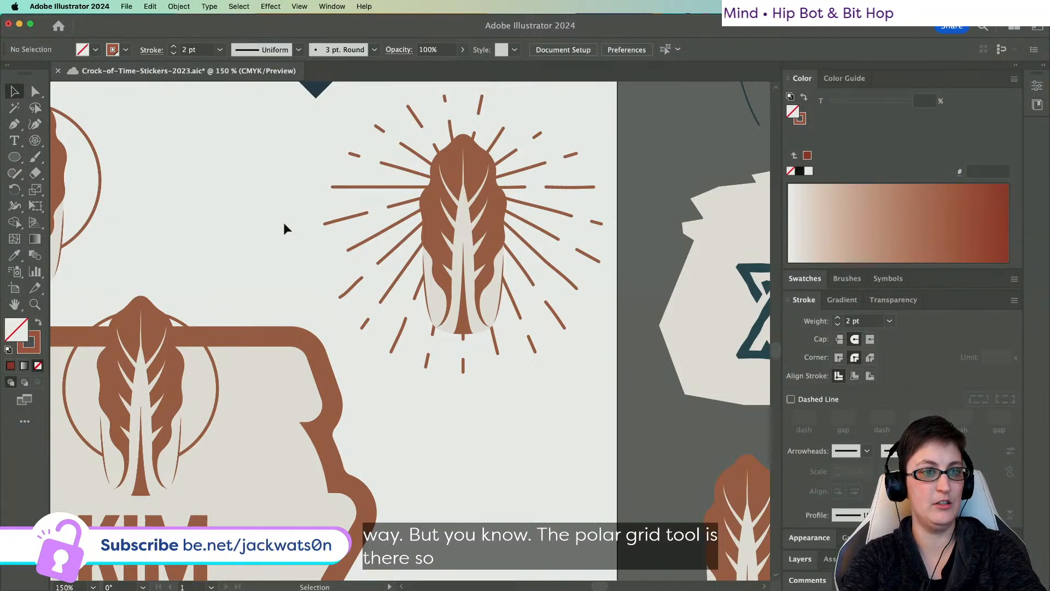
pyautogui.scroll(-5, 284, 222)
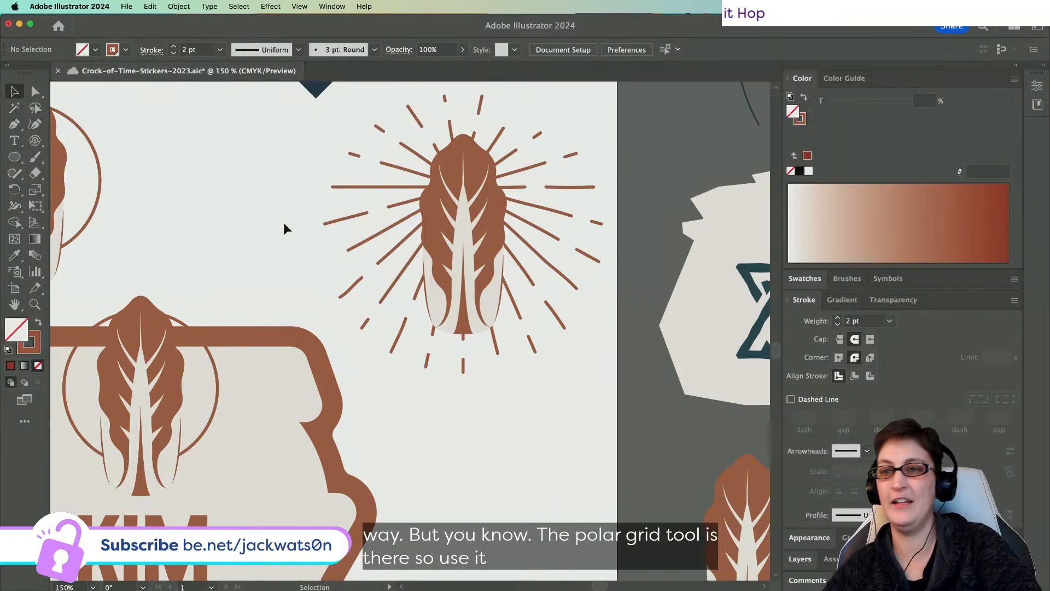
pyautogui.hscroll(-2, 283, 222)
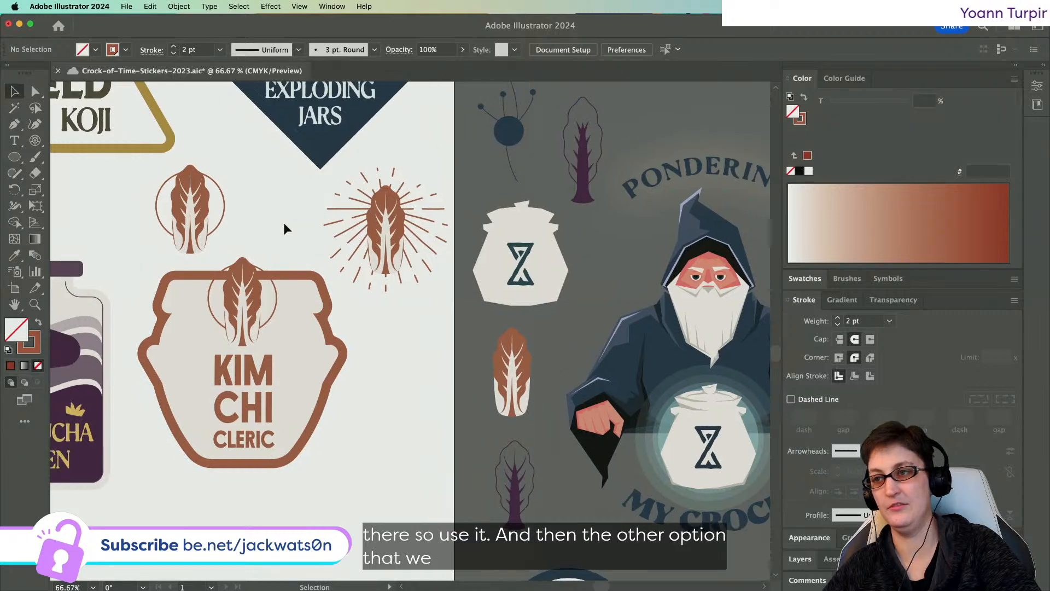
pyautogui.click(421, 220)
pyautogui.doubleClick(418, 218)
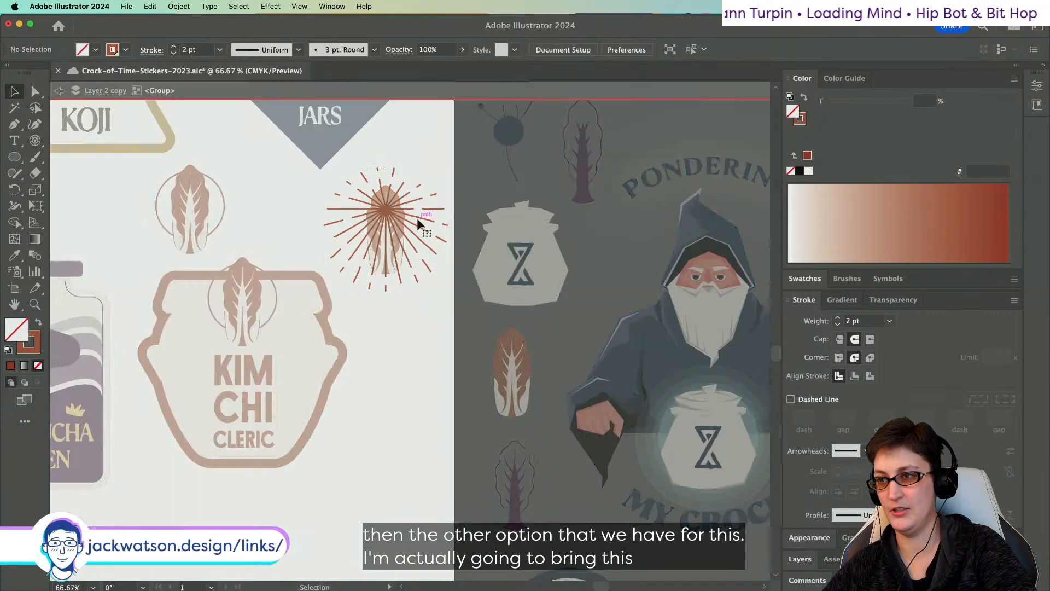
pyautogui.click(877, 323)
pyautogui.write('1')
pyautogui.press('Tab')
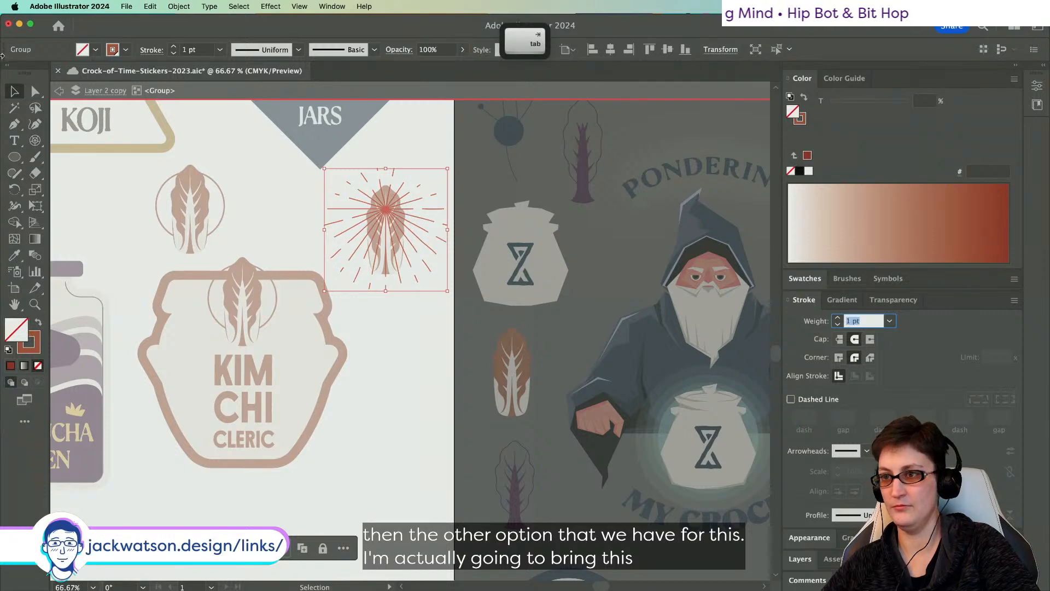
pyautogui.click(57, 91)
pyautogui.press('super+z')
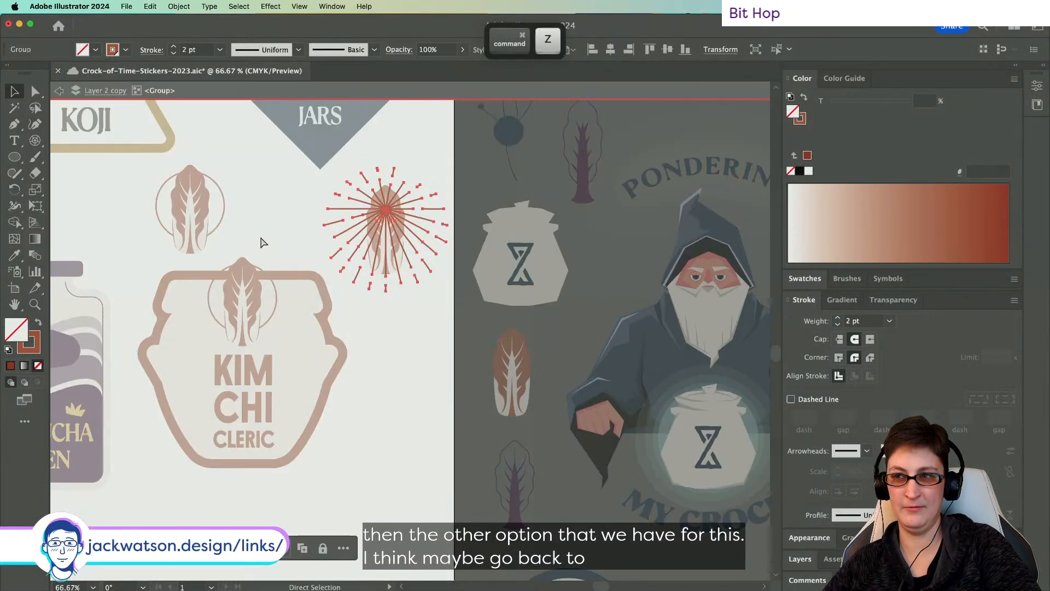
pyautogui.click(261, 231)
pyautogui.click(57, 90)
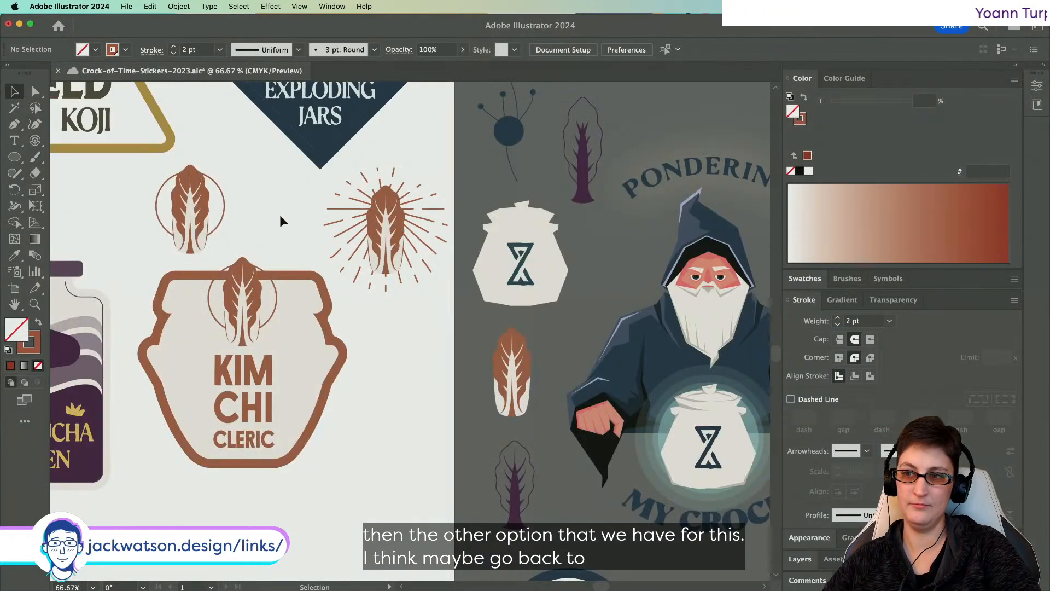
# - Move the sunburst cabbage below the jar, duplicate the circle-halo cabbage beside the original, and clear the selection
pyautogui.moveTo(400, 243); pyautogui.dragTo(378, 529)
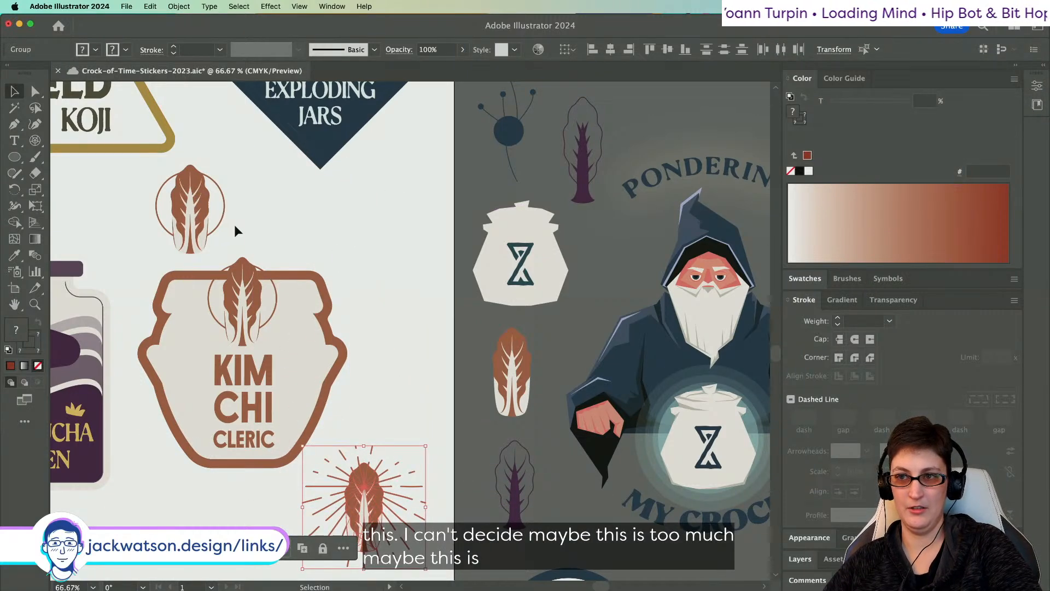
pyautogui.moveTo(186, 204); pyautogui.dragTo(288, 204)
pyautogui.press('shift+super+a')
pyautogui.scroll(3, 277, 203)
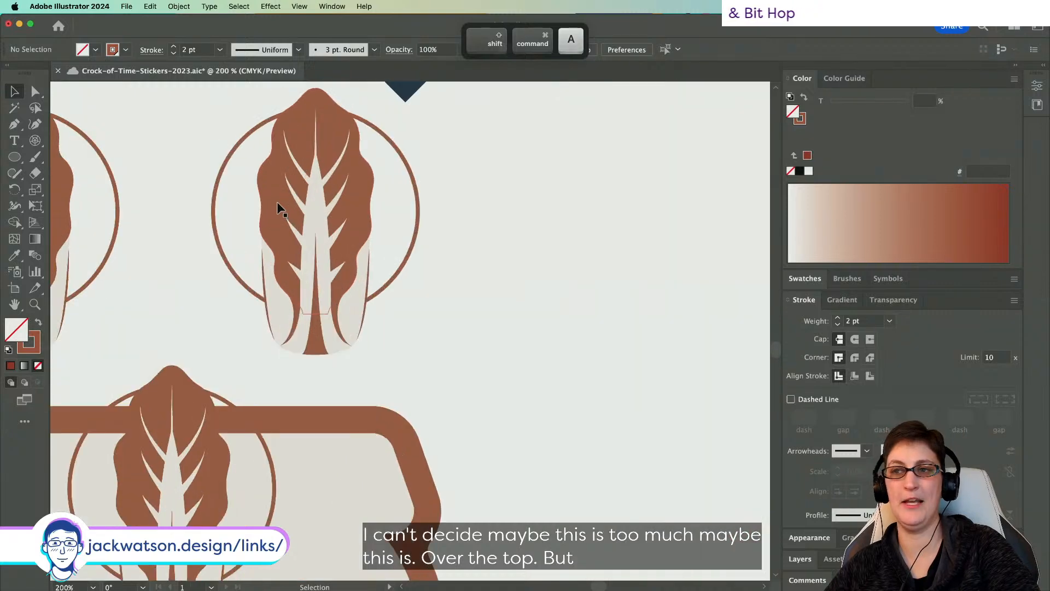
# - Draw a small square beside the duplicated circle-halo cabbage and swap its fill and stroke to make it solid brown
pyautogui.moveTo(14, 157); pyautogui.dragTo(83, 154)
pyautogui.moveTo(456, 175); pyautogui.dragTo(513, 232)
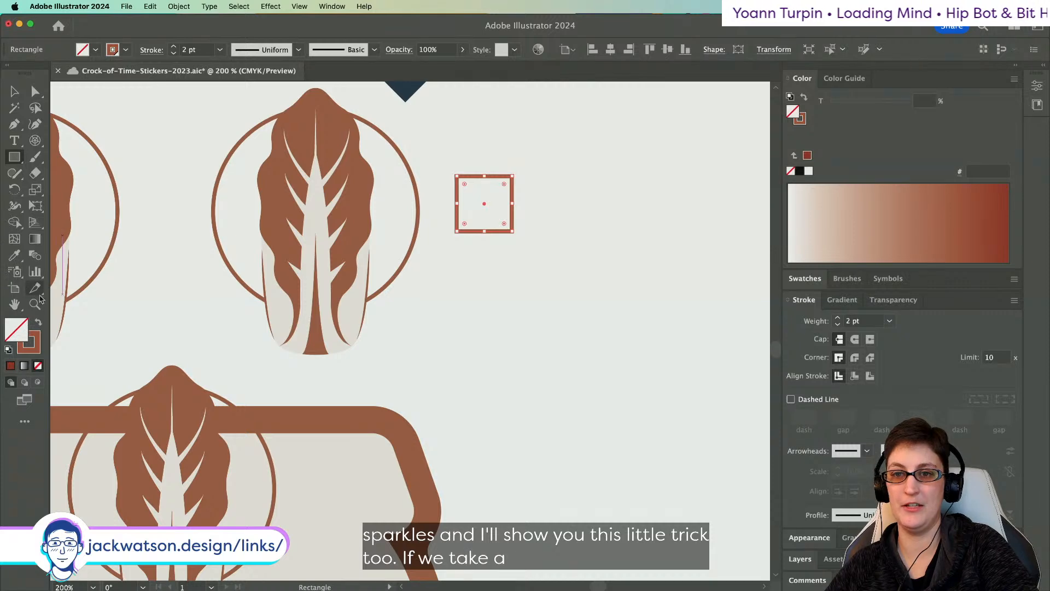
pyautogui.click(39, 326)
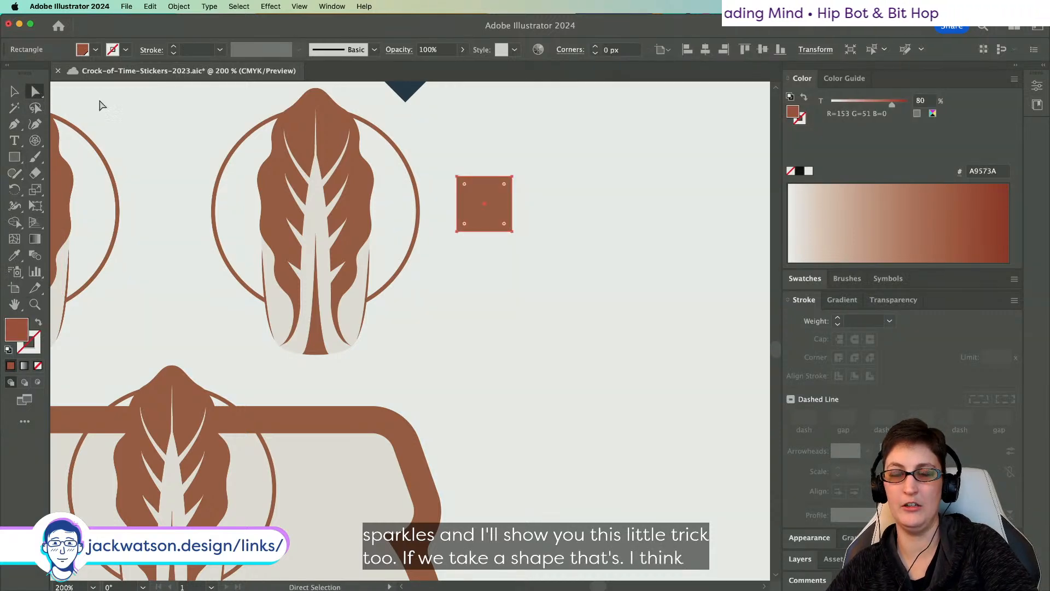
pyautogui.press('v')
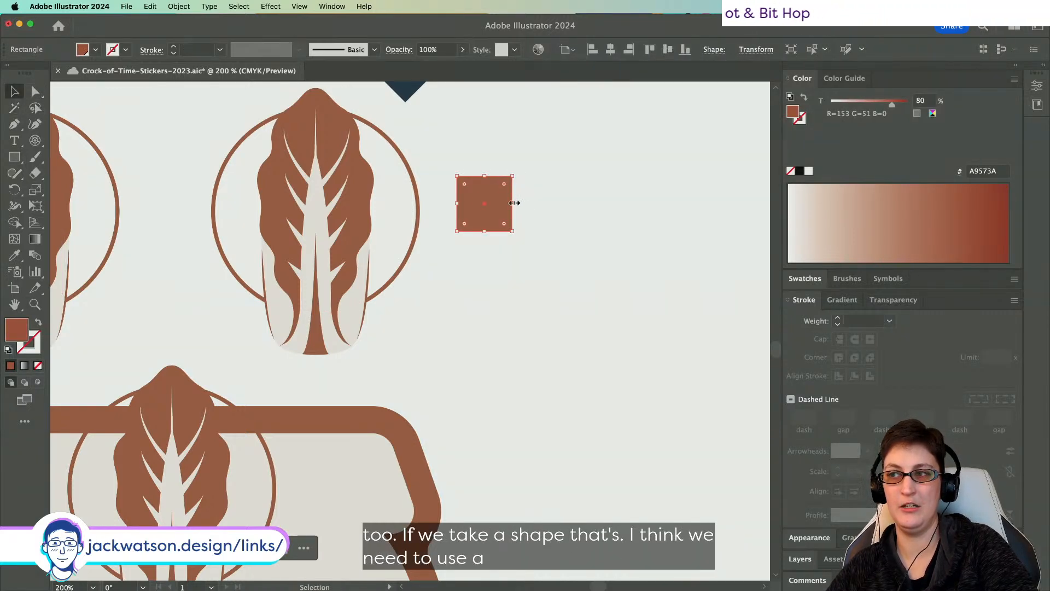
# - Narrow the square into an upright rectangle, try rotating it to 315°, and undo the rotation
pyautogui.moveTo(512, 203); pyautogui.dragTo(489, 204)
pyautogui.click(271, 6)
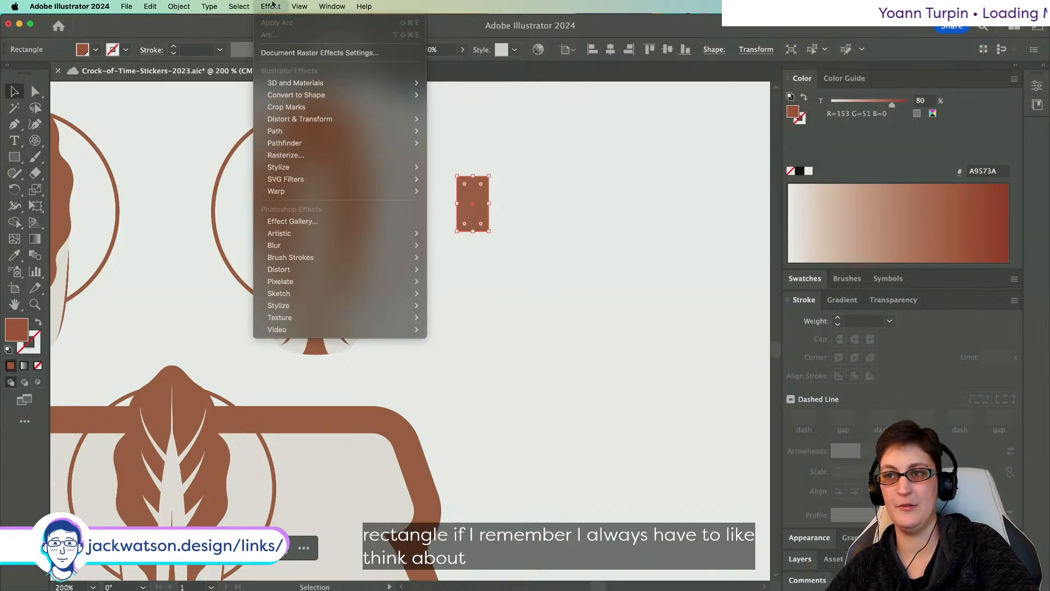
pyautogui.moveTo(290, 173)
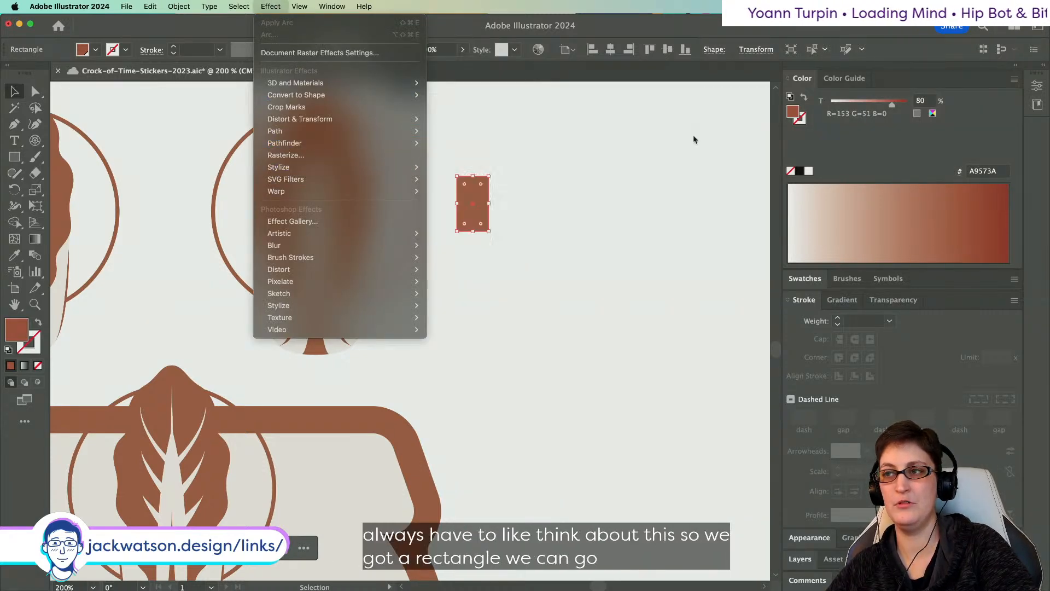
pyautogui.click(693, 136)
pyautogui.click(515, 172)
pyautogui.click(479, 180)
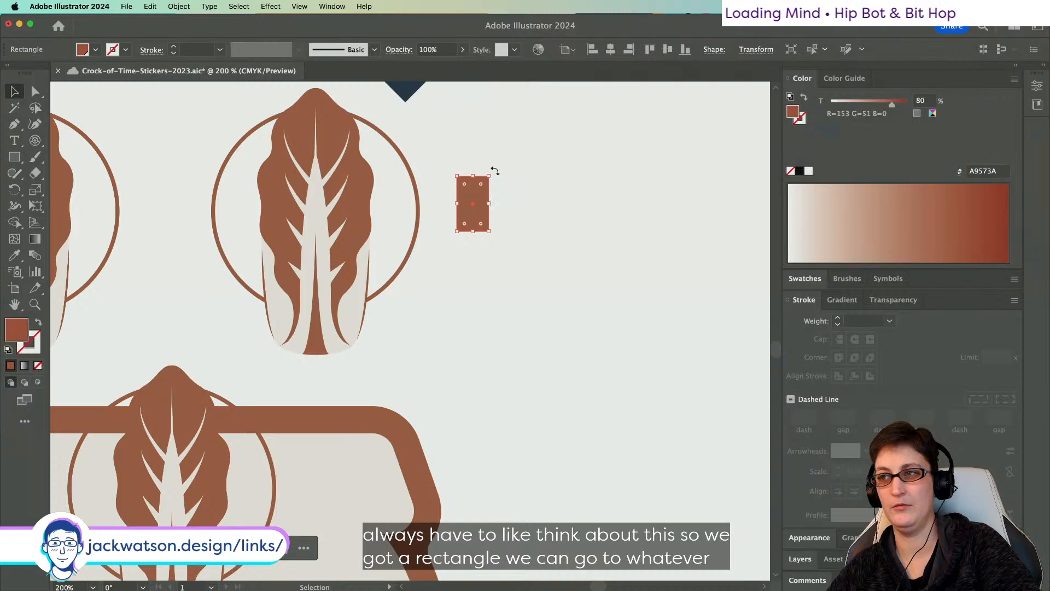
pyautogui.moveTo(495, 172); pyautogui.dragTo(509, 177)
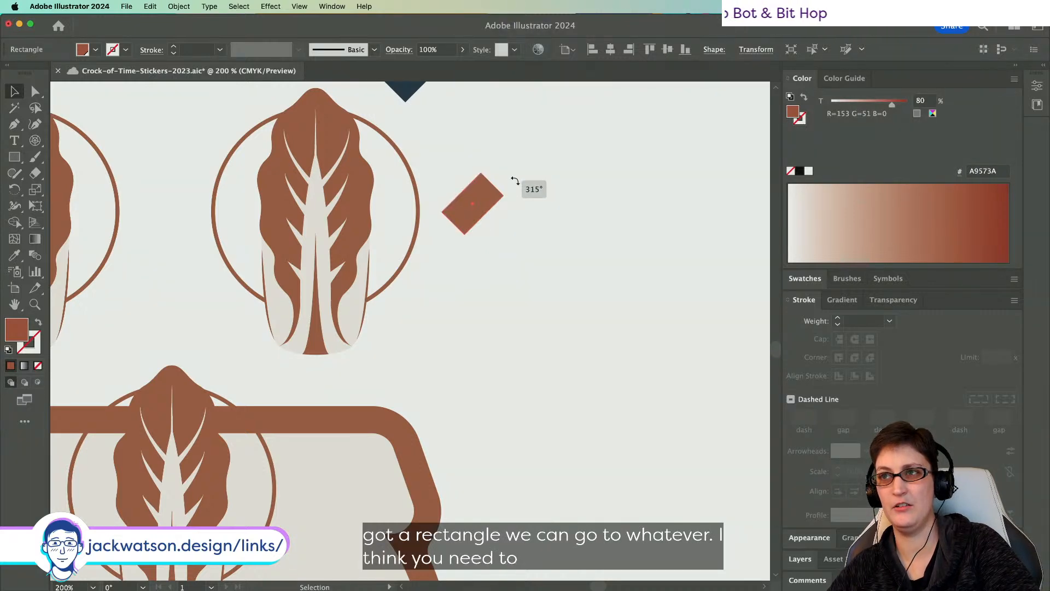
pyautogui.press('super+z')
# - Try a Pucker & Bloat effect of -133% on the rectangle, and cancel it
pyautogui.click(271, 6)
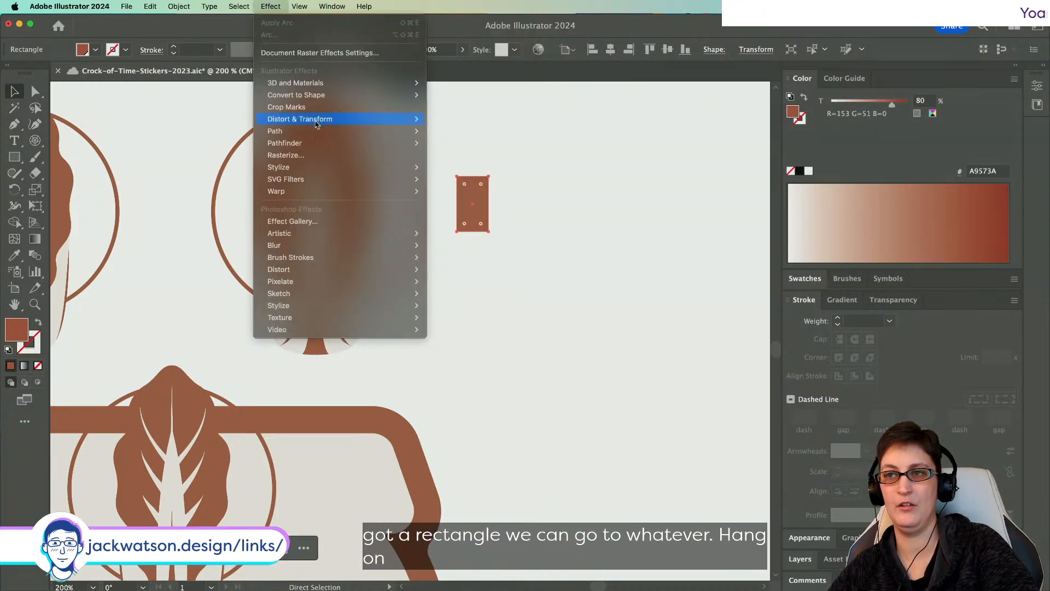
pyautogui.moveTo(357, 193)
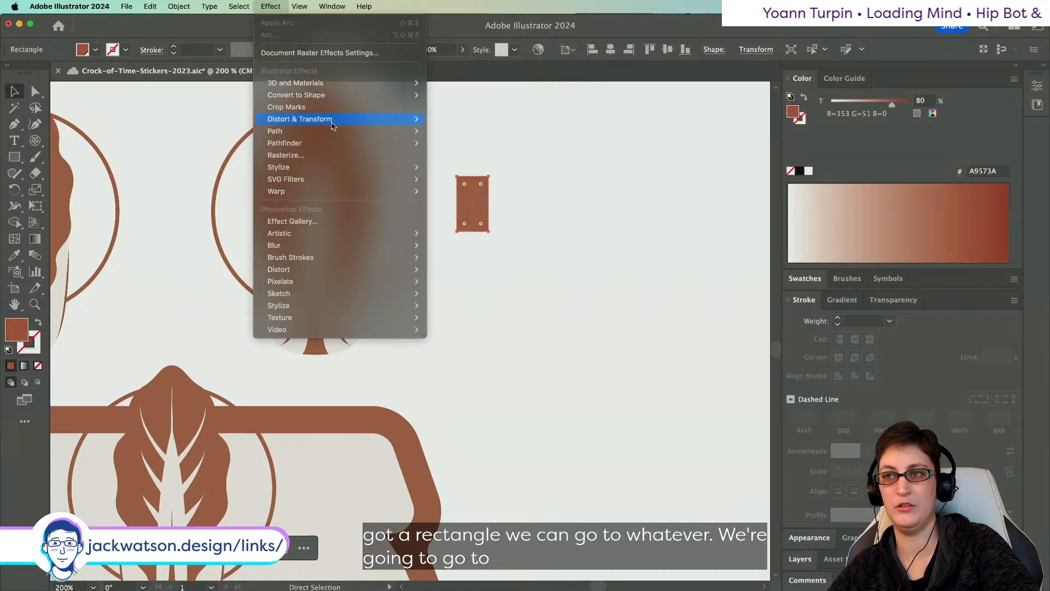
pyautogui.moveTo(332, 126)
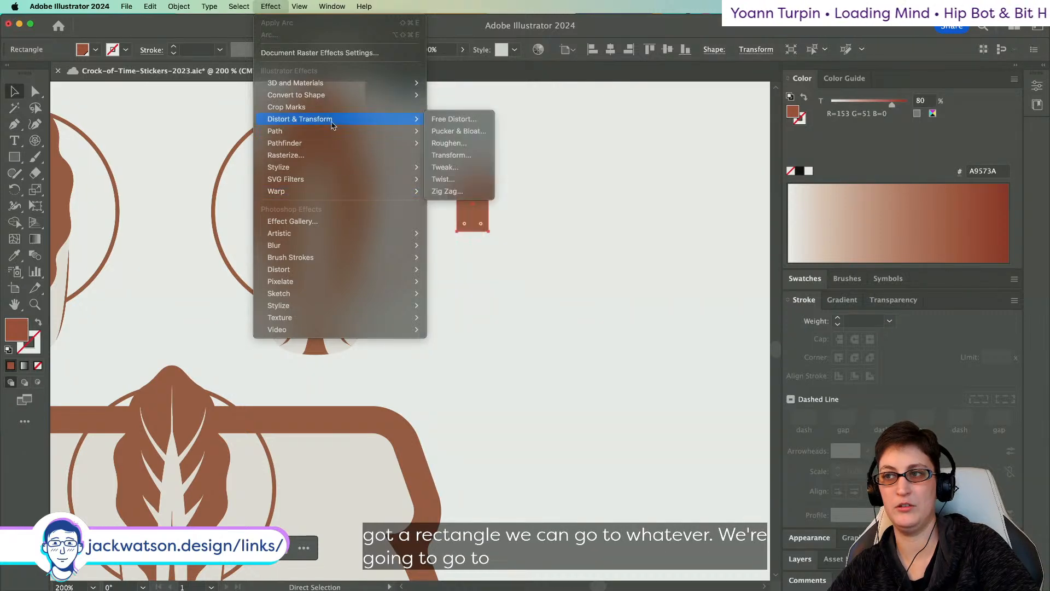
pyautogui.click(473, 131)
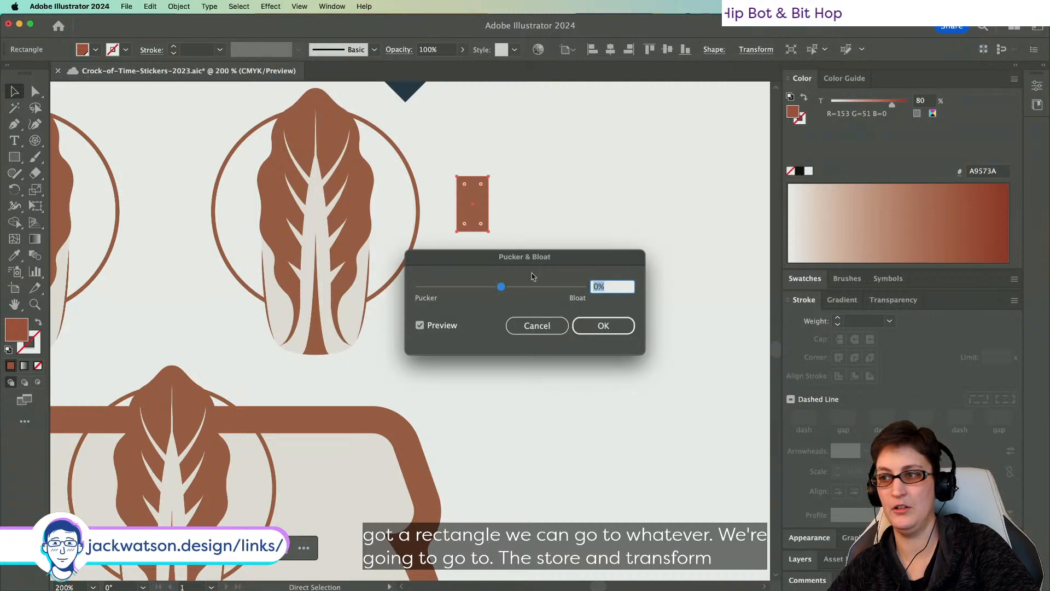
pyautogui.moveTo(501, 287); pyautogui.dragTo(446, 287)
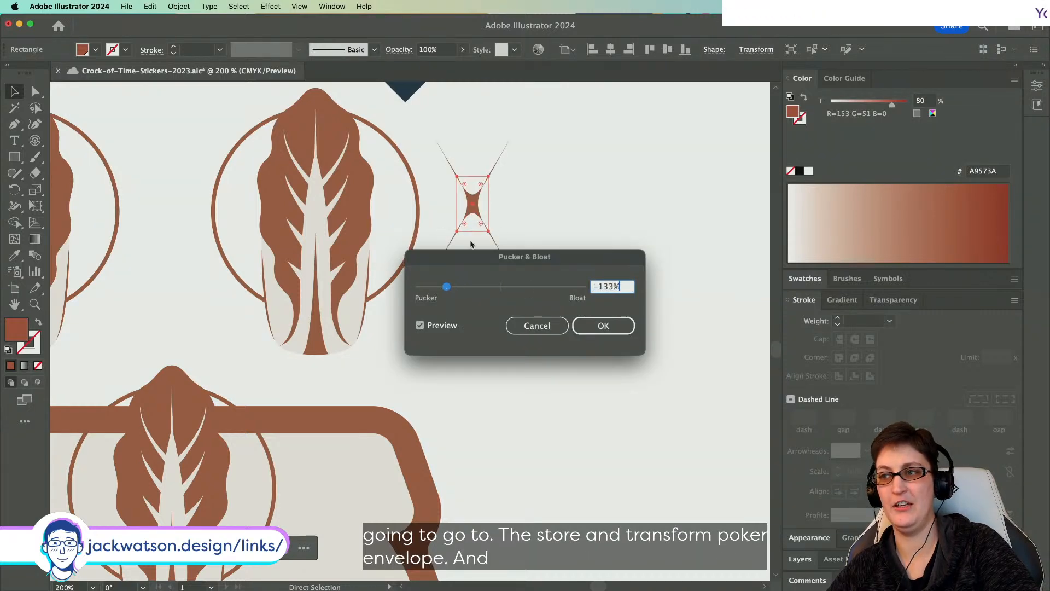
pyautogui.click(537, 326)
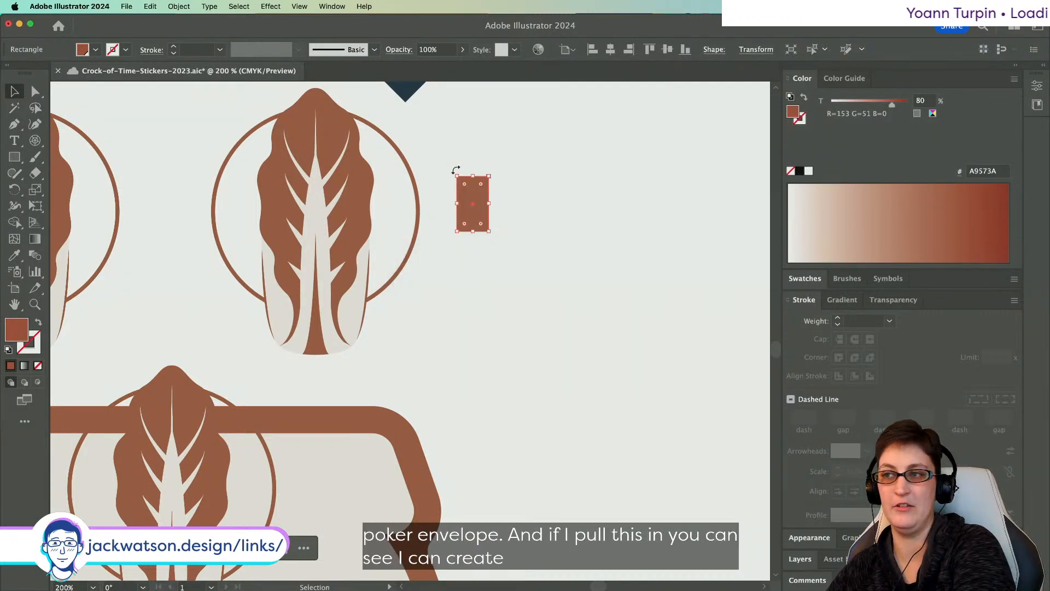
# - Replace the rectangle with a new brown-filled square and rotate it into a diamond
pyautogui.press('BackSpace')
pyautogui.press('m')
pyautogui.moveTo(461, 181); pyautogui.dragTo(503, 233)
pyautogui.press('v')
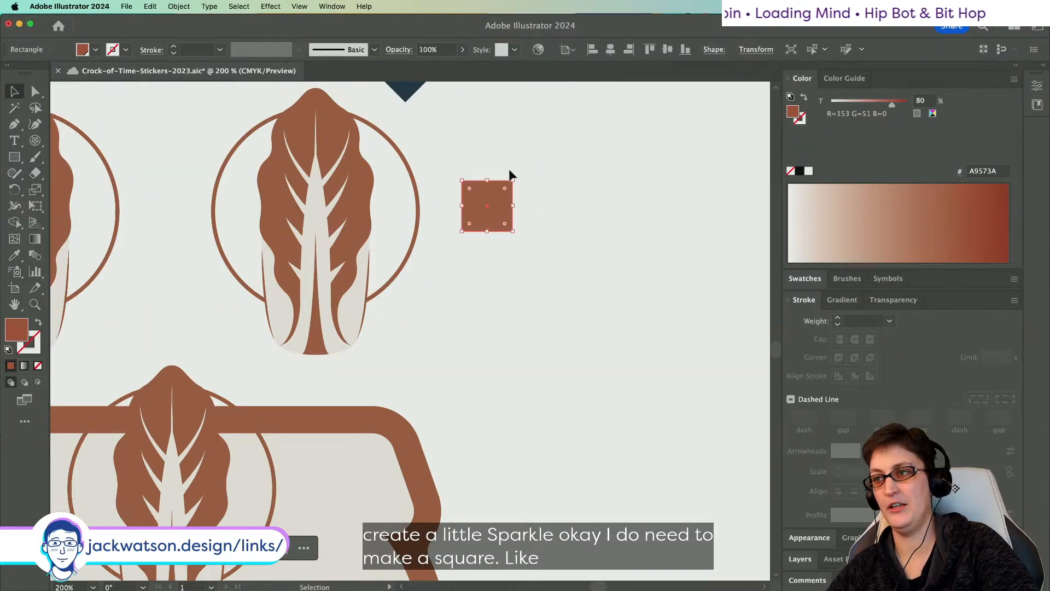
pyautogui.moveTo(514, 175); pyautogui.dragTo(544, 203)
# - Try a Pucker & Bloat effect of -58% on the diamond, cancel it, and undo a trial stretch of the shape
pyautogui.click(271, 6)
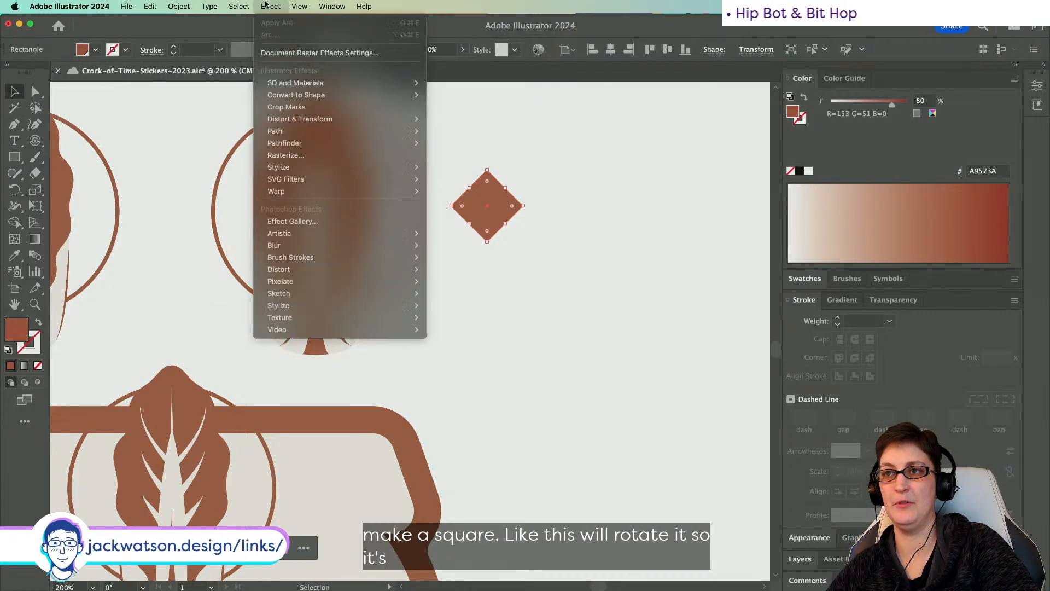
pyautogui.moveTo(328, 119)
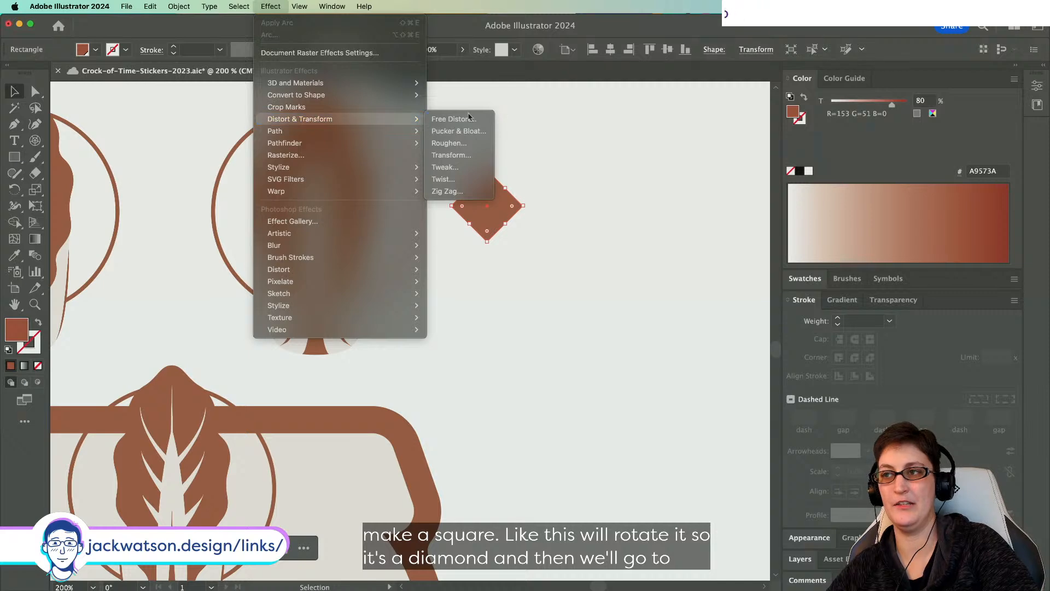
pyautogui.click(469, 132)
pyautogui.moveTo(500, 287); pyautogui.dragTo(582, 288)
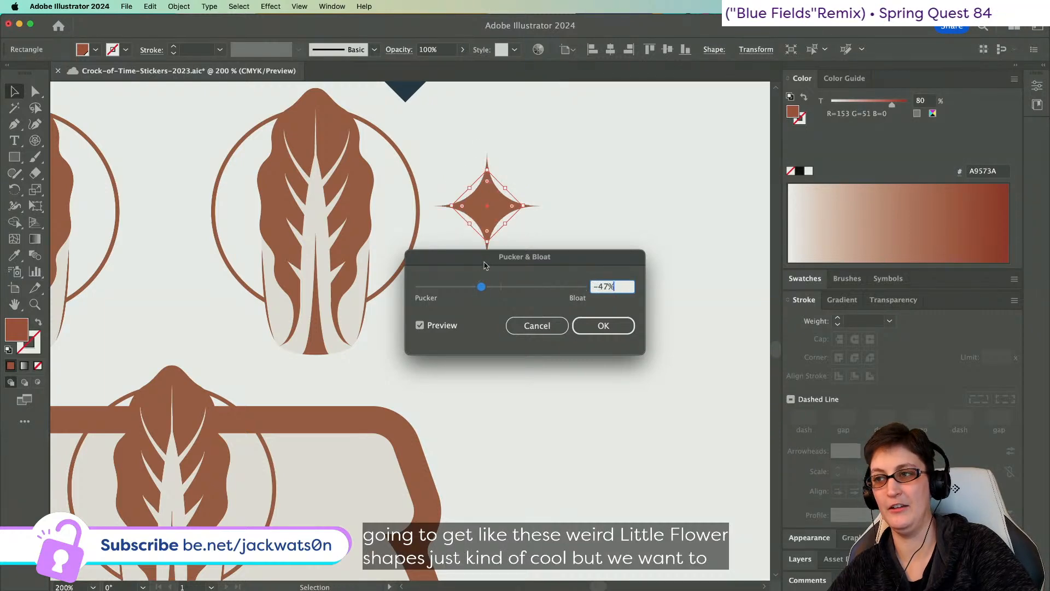
pyautogui.moveTo(484, 265); pyautogui.dragTo(547, 287)
pyautogui.click(542, 310)
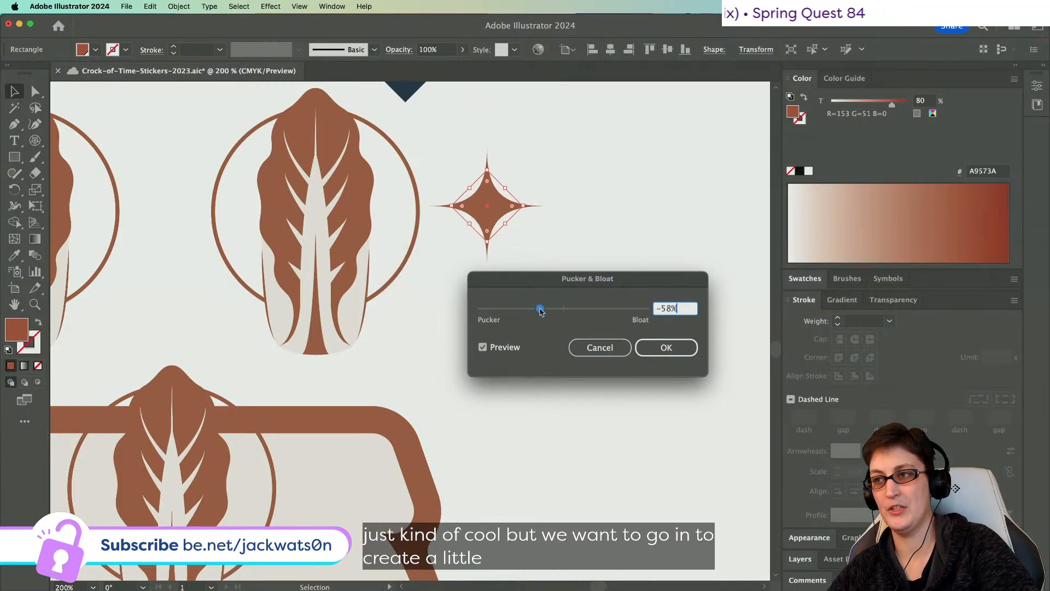
pyautogui.click(600, 348)
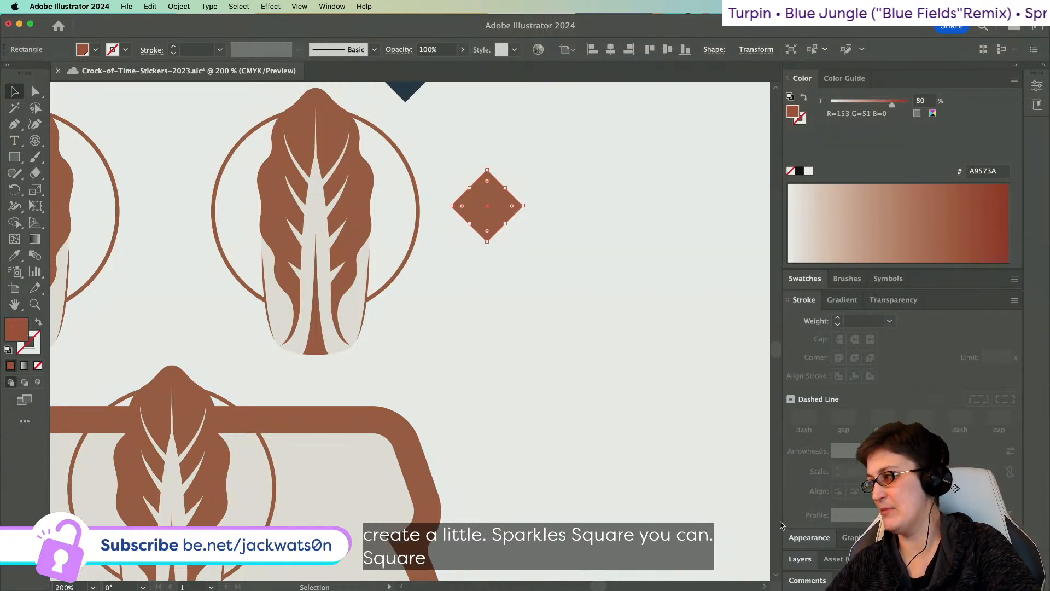
pyautogui.moveTo(485, 168)
pyautogui.mouseDown()
pyautogui.moveTo(485, 153)
pyautogui.moveTo(488, 176)
pyautogui.moveTo(527, 155)
pyautogui.moveTo(486, 143)
pyautogui.moveTo(492, 167)
pyautogui.mouseUp()
pyautogui.press('super+z')
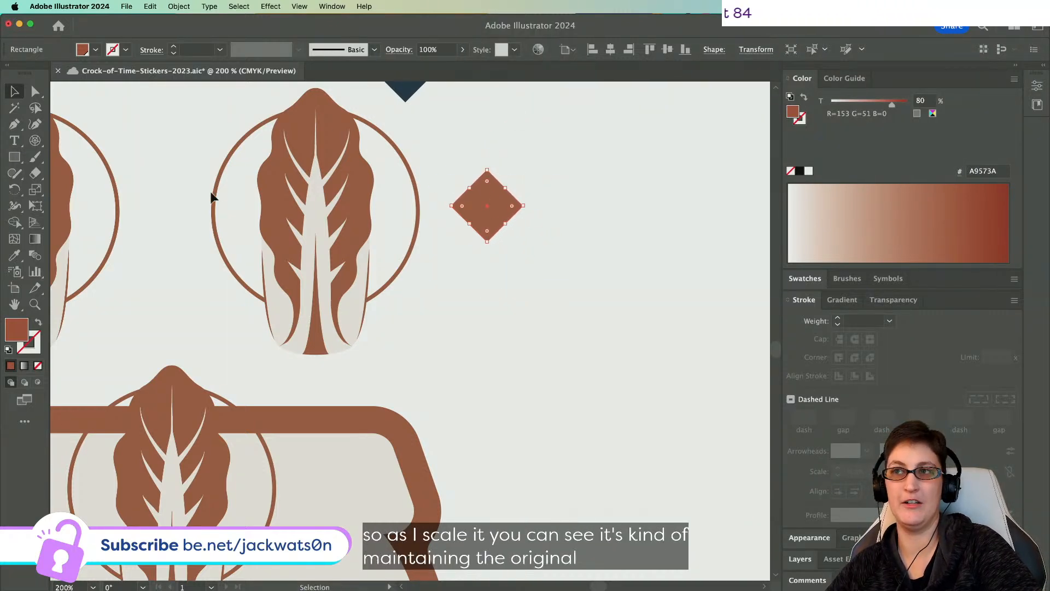
pyautogui.click(332, 6)
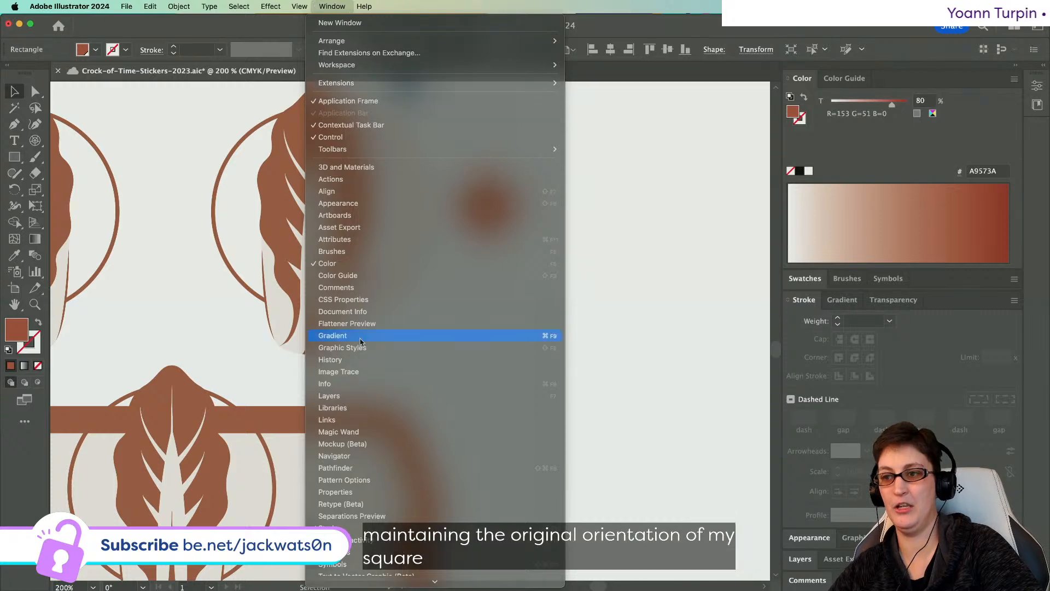
pyautogui.click(360, 457)
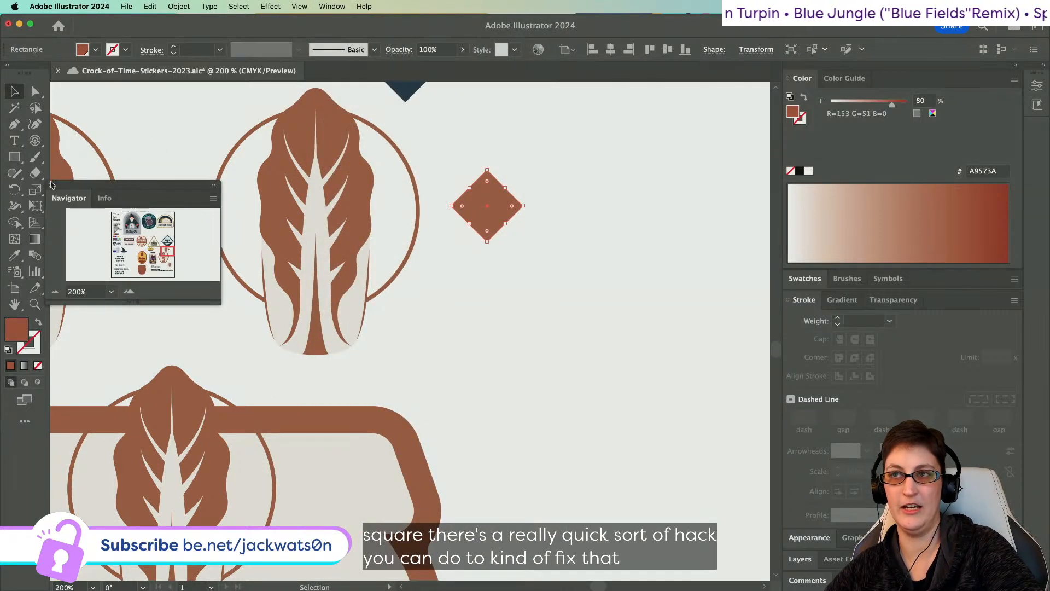
pyautogui.click(51, 185)
# - Unite the diamond with Pathfinder to straighten its bounding box, and stretch it into a taller diamond beside the circle-halo cabbage
pyautogui.click(299, 6)
pyautogui.moveTo(332, 6)
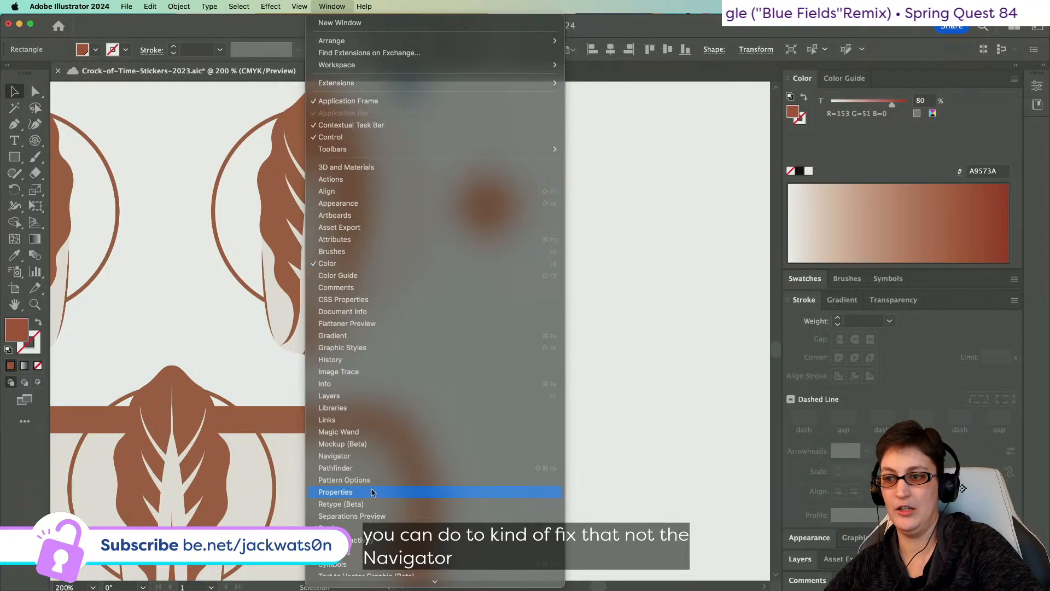
pyautogui.click(372, 469)
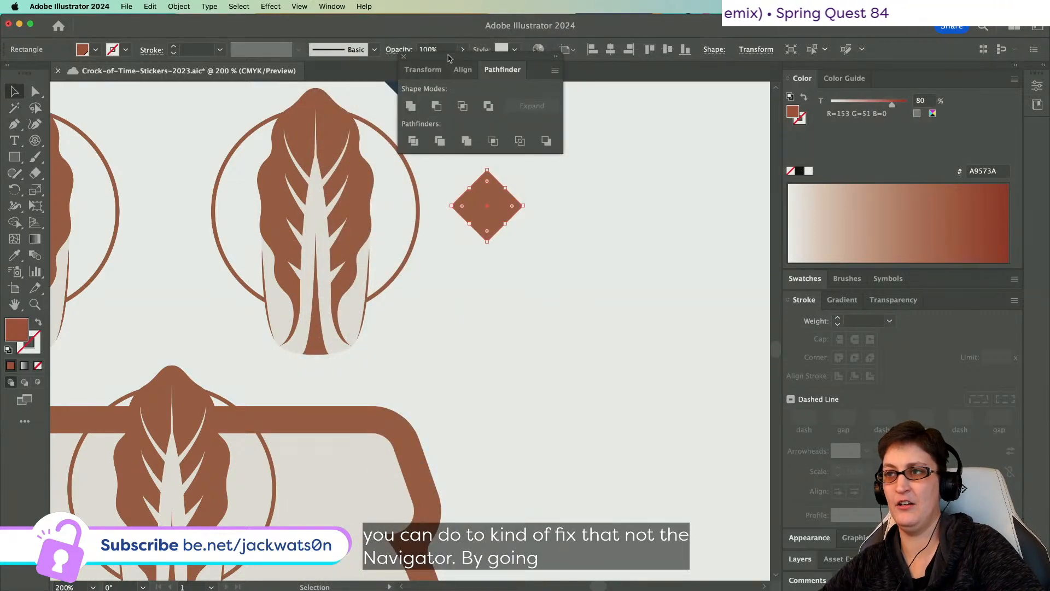
pyautogui.moveTo(448, 57); pyautogui.dragTo(812, 166)
pyautogui.click(774, 216)
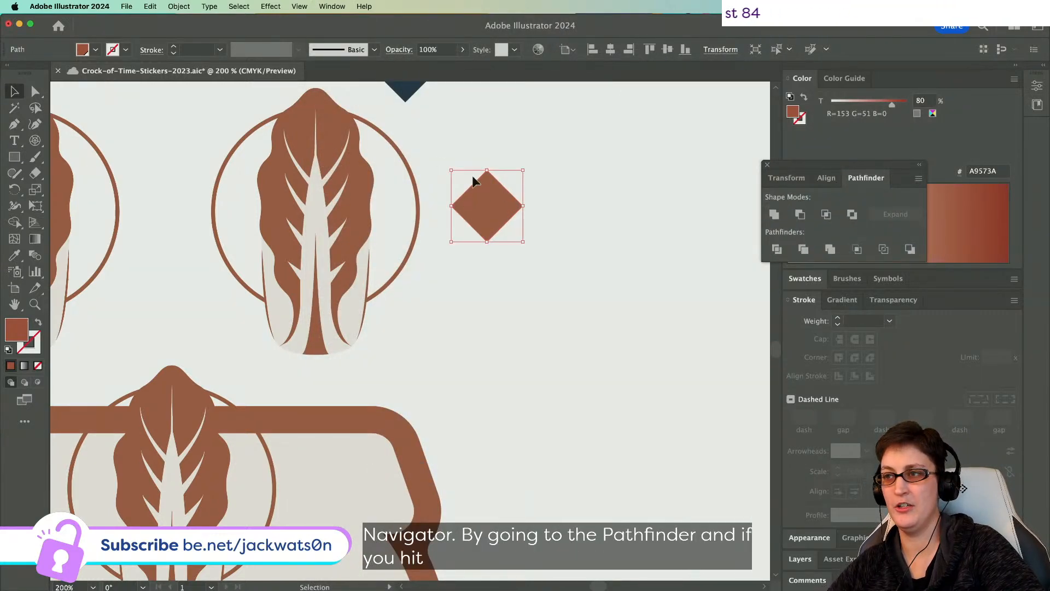
pyautogui.moveTo(489, 171); pyautogui.dragTo(488, 127)
pyautogui.moveTo(485, 196); pyautogui.dragTo(490, 254)
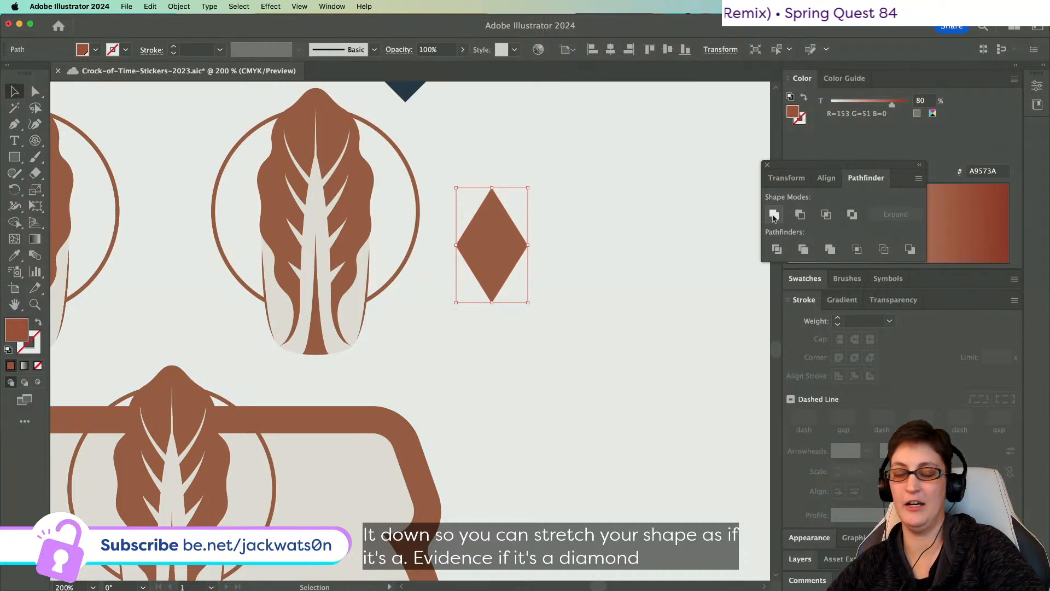
# - Apply a Pucker & Bloat effect of -79% to the tall diamond to make a four-pointed sparkle
pyautogui.click(179, 6)
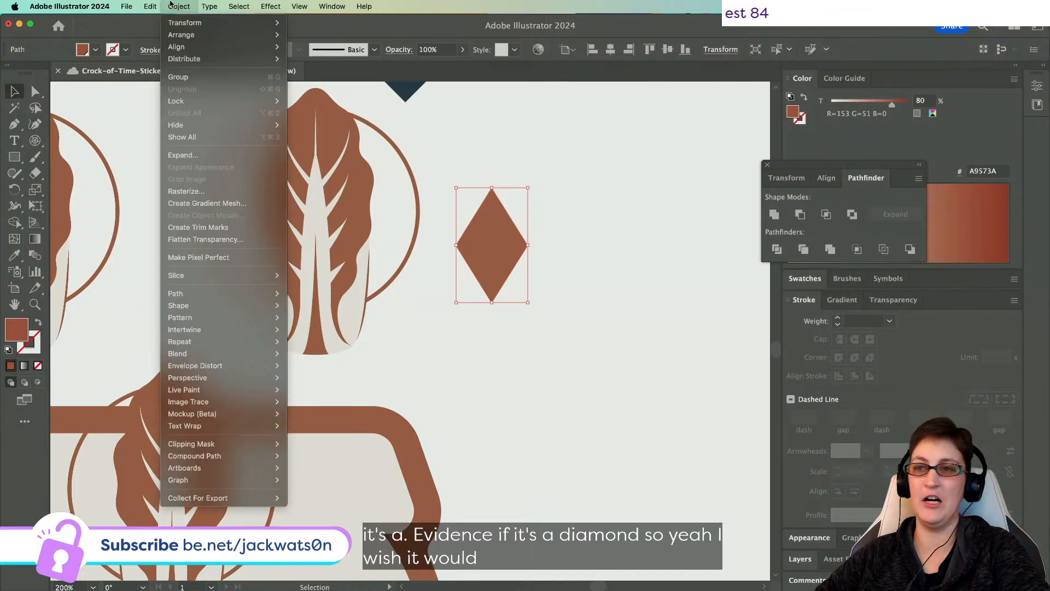
pyautogui.click(173, 6)
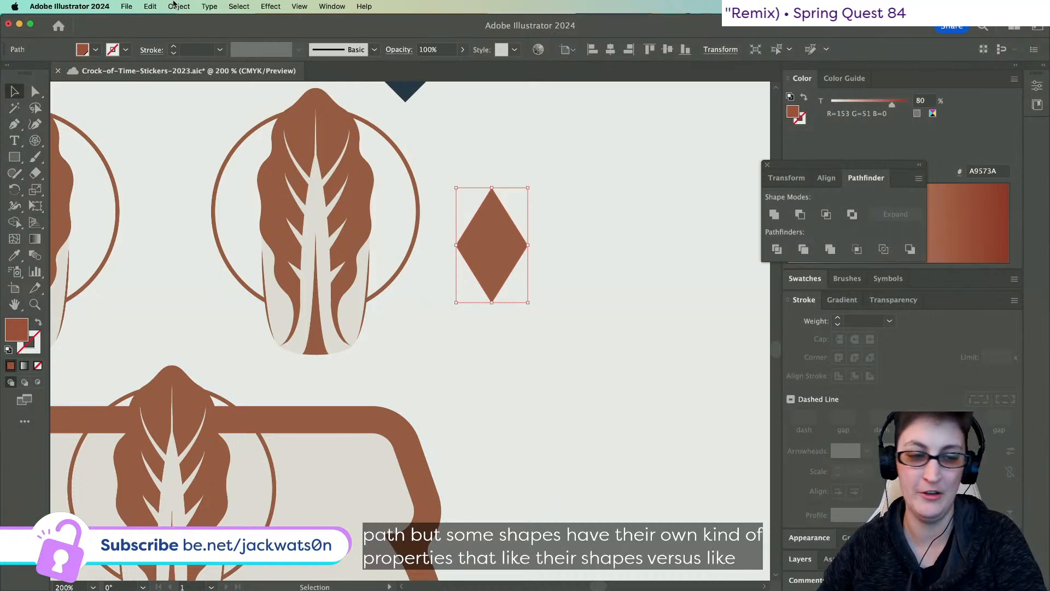
pyautogui.click(273, 7)
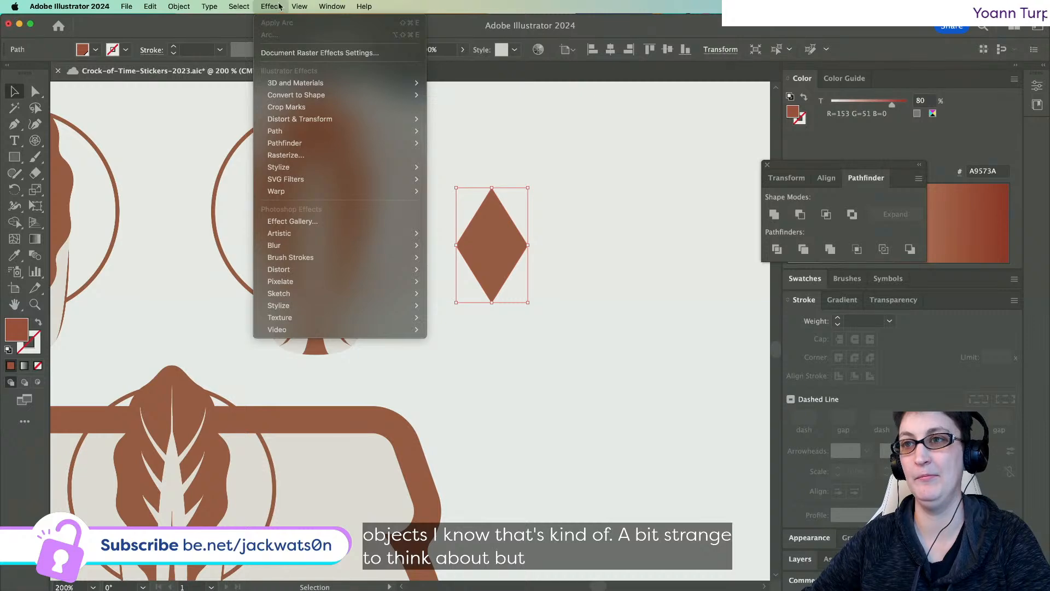
pyautogui.moveTo(382, 168)
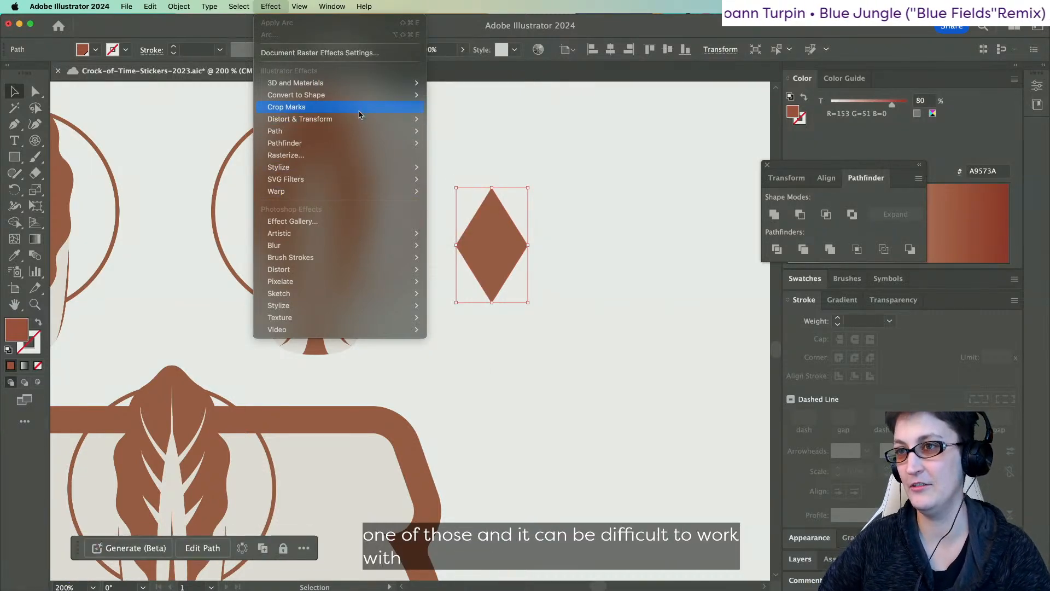
pyautogui.moveTo(356, 119)
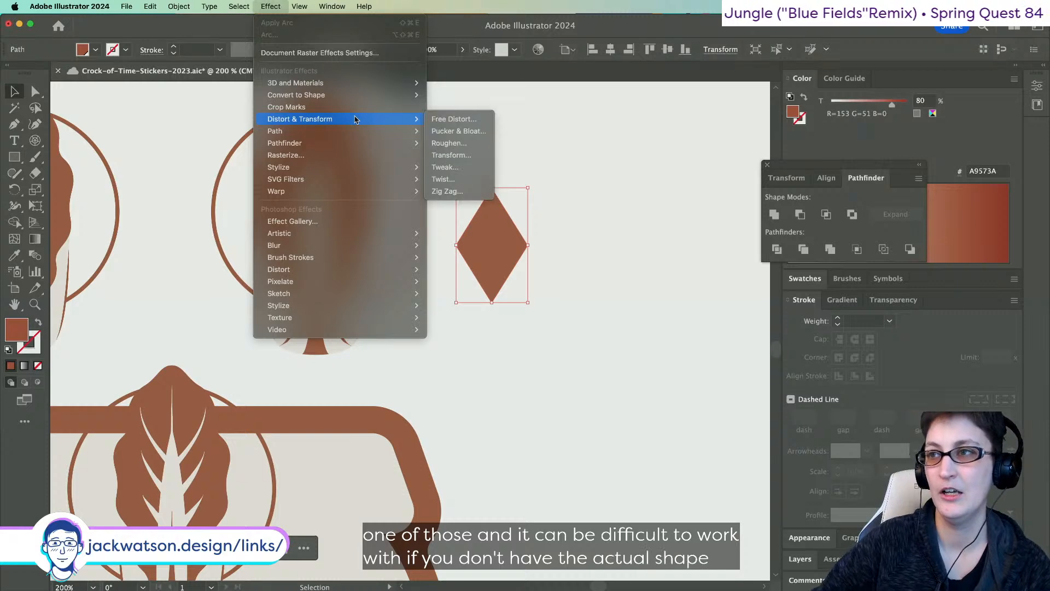
pyautogui.click(471, 139)
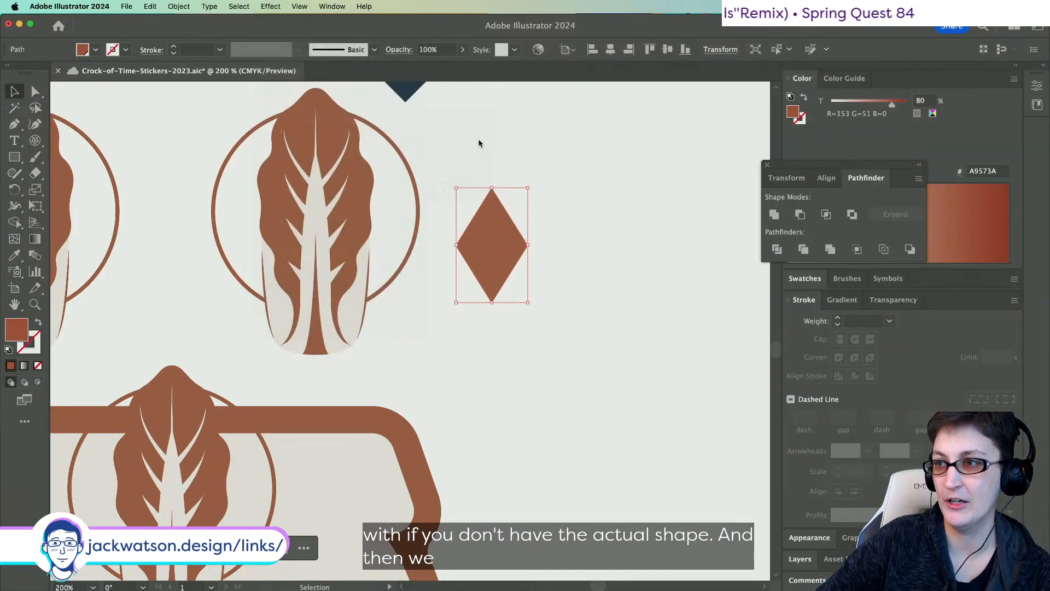
pyautogui.moveTo(552, 309); pyautogui.dragTo(682, 303)
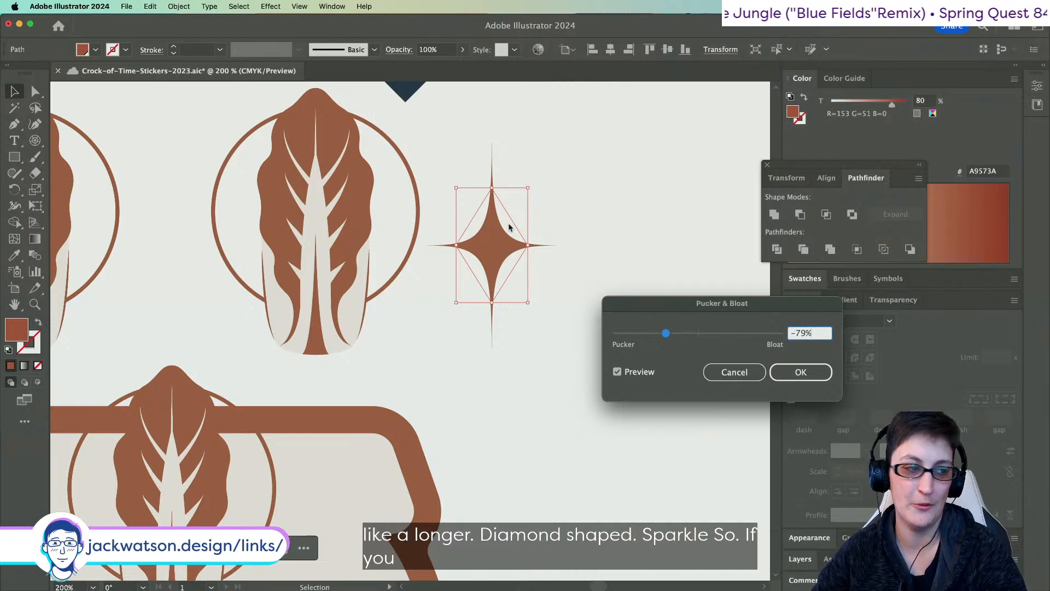
pyautogui.click(800, 372)
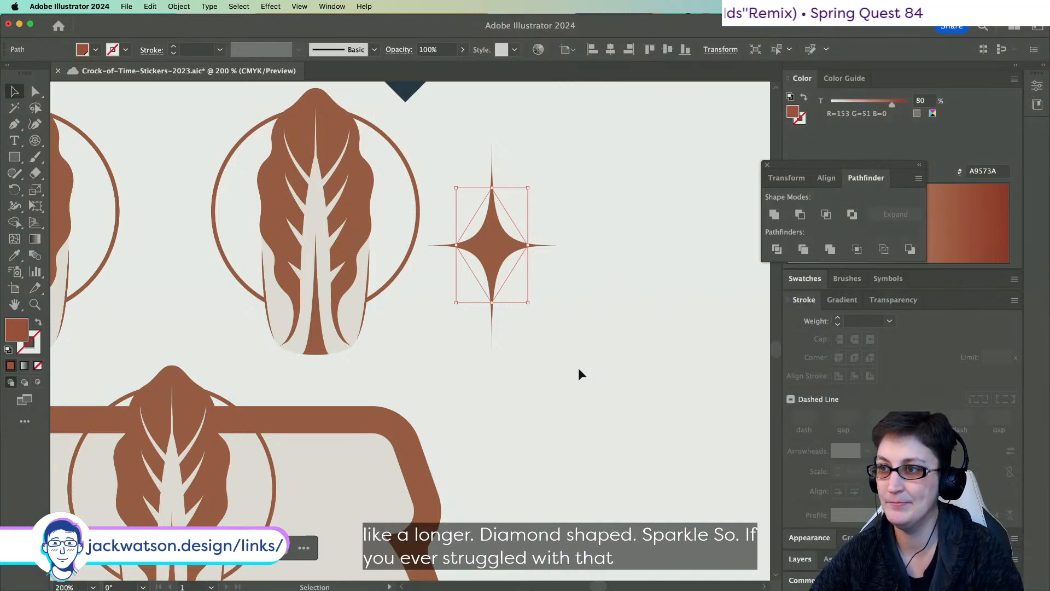
# - Paste a copy of the sparkle in front of itself and rotate and shrink it to form an eight-pointed star
pyautogui.click(500, 372)
pyautogui.hscroll(1, 500, 372)
pyautogui.hscroll(1, 500, 372)
pyautogui.scroll(1, 501, 379)
pyautogui.click(454, 285)
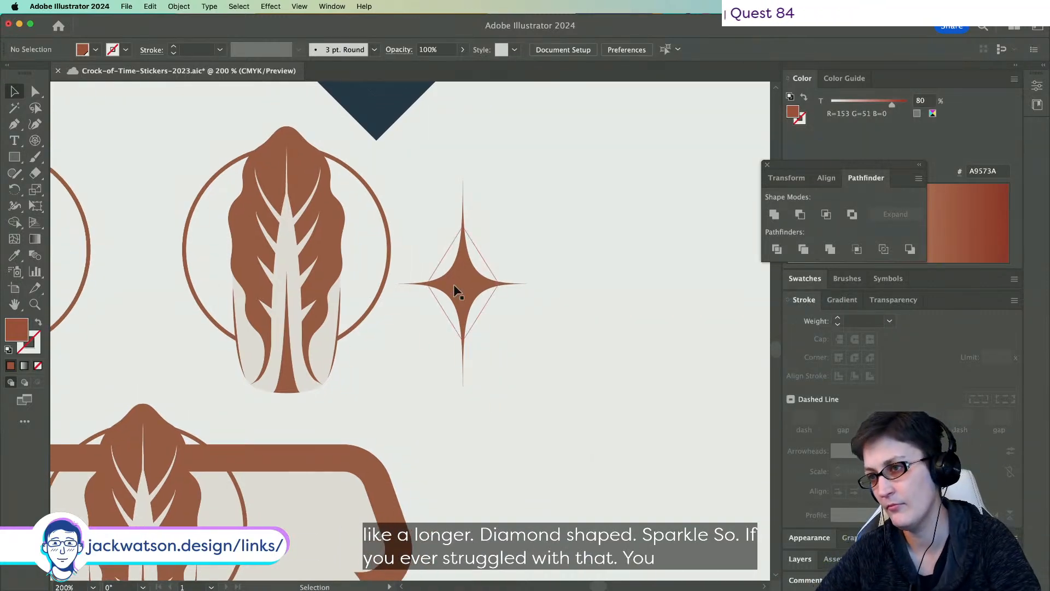
pyautogui.press('super+c')
pyautogui.press('super+f')
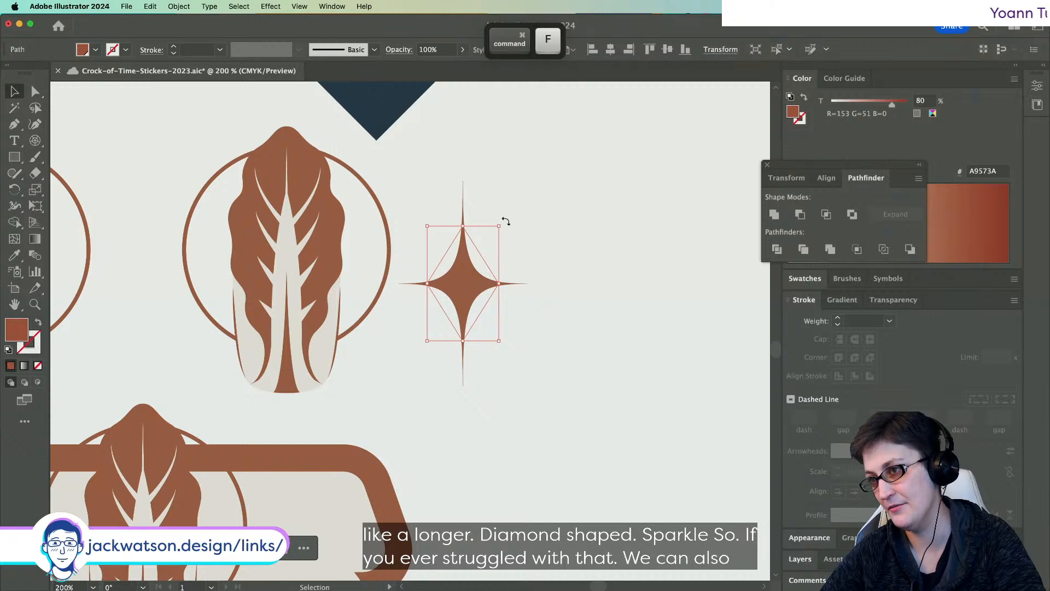
pyautogui.moveTo(506, 221); pyautogui.dragTo(487, 259)
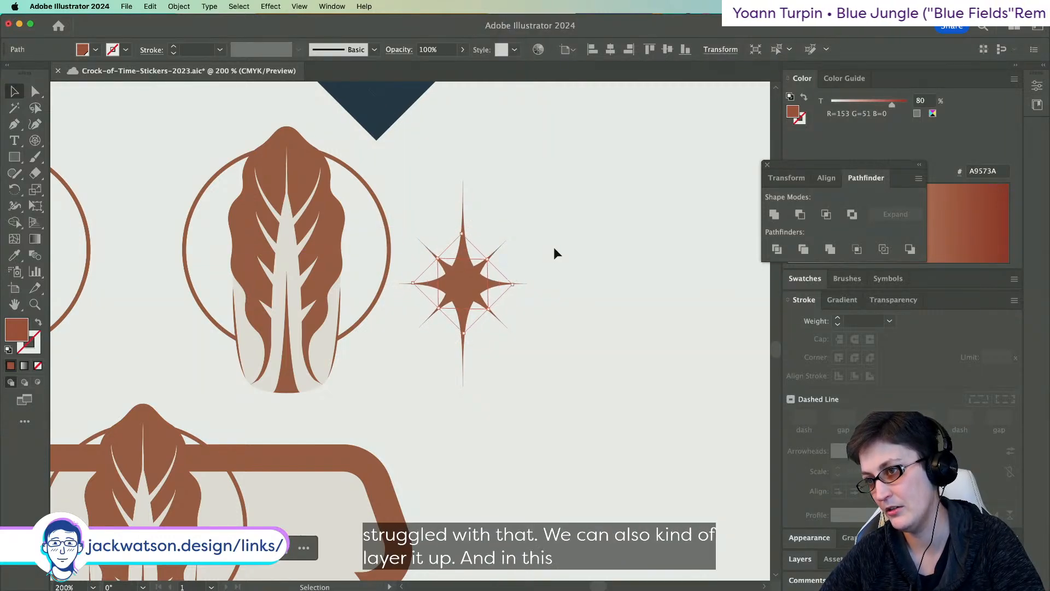
# - Duplicate the star below the cabbage row, and enlarge the original to about 89 by 142 px beside the second halo cabbage
pyautogui.click(571, 271)
pyautogui.scroll(-2, 572, 276)
pyautogui.hscroll(2, 572, 275)
pyautogui.moveTo(517, 327); pyautogui.dragTo(555, 475)
pyautogui.click(453, 260)
pyautogui.moveTo(481, 251); pyautogui.dragTo(535, 211)
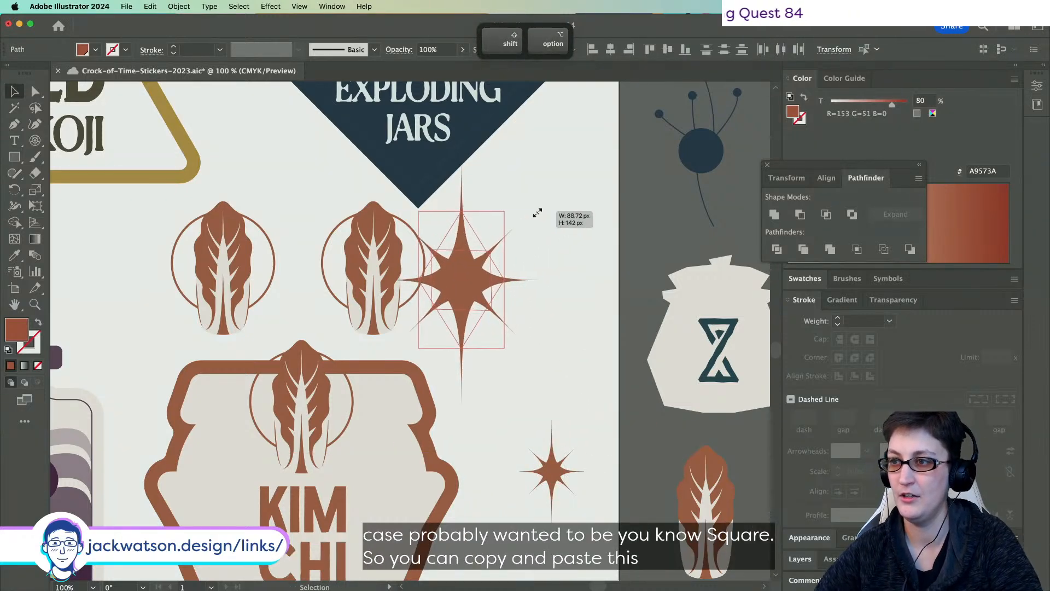
pyautogui.moveTo(477, 279); pyautogui.dragTo(533, 280)
# - Place a copy of the second cabbage, without its circle, in front of the enlarged star and centred on it
pyautogui.moveTo(391, 268); pyautogui.dragTo(542, 268)
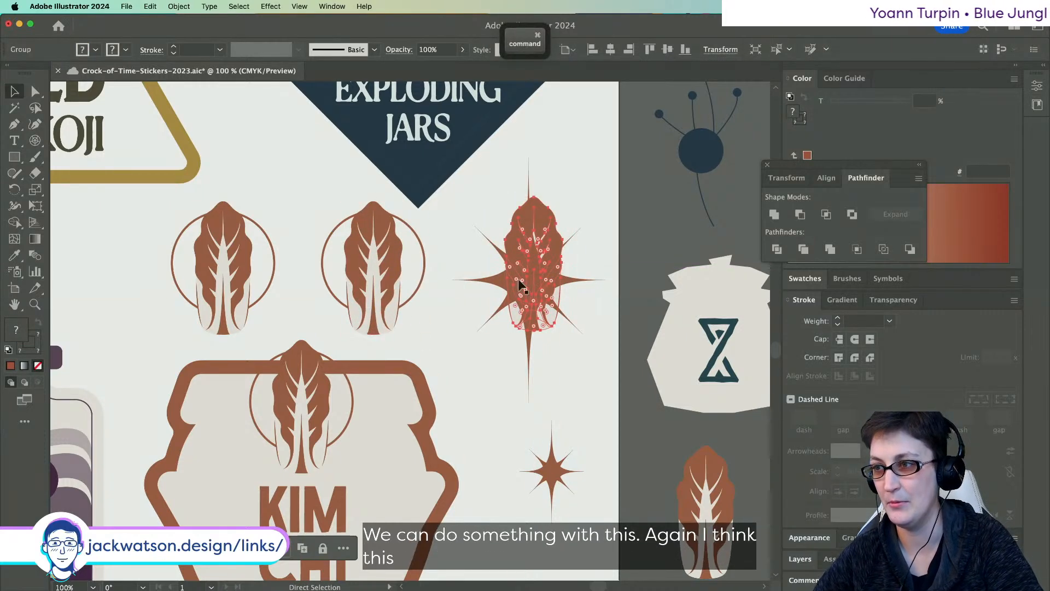
pyautogui.hotkey('ctrl', 'x')
pyautogui.click(538, 285)
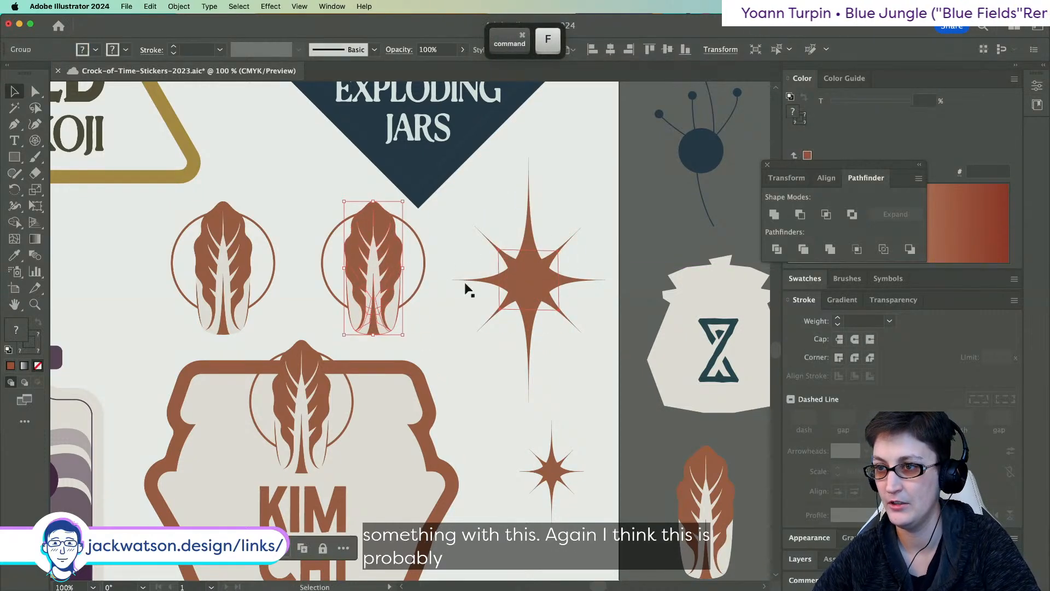
pyautogui.moveTo(393, 285); pyautogui.dragTo(548, 287)
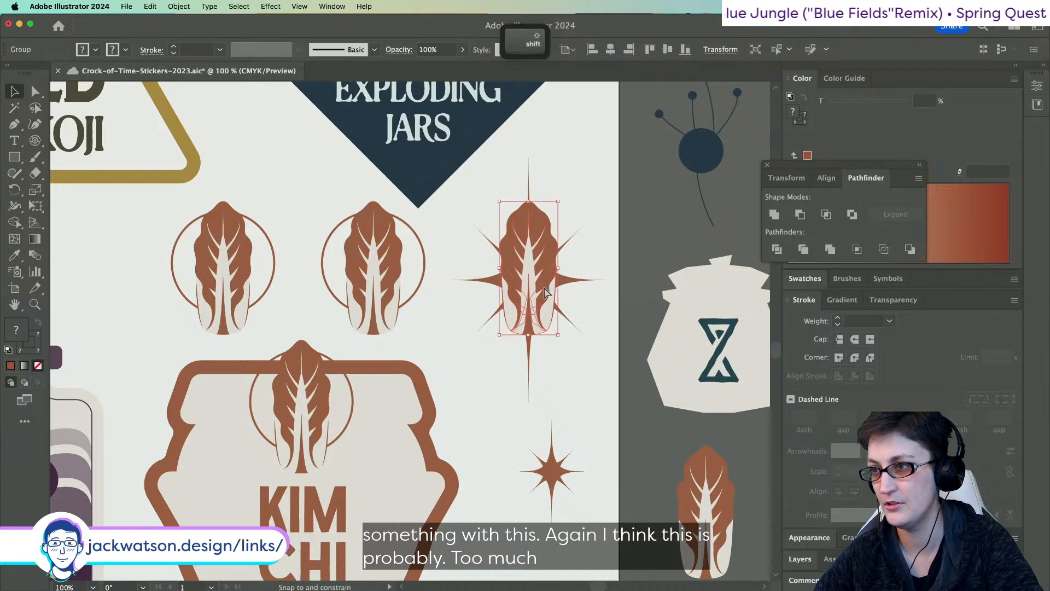
# - Replace the small star with a copy of its four-pointed sparkle placed on the upper left of the second cabbage's halo
pyautogui.click(553, 458)
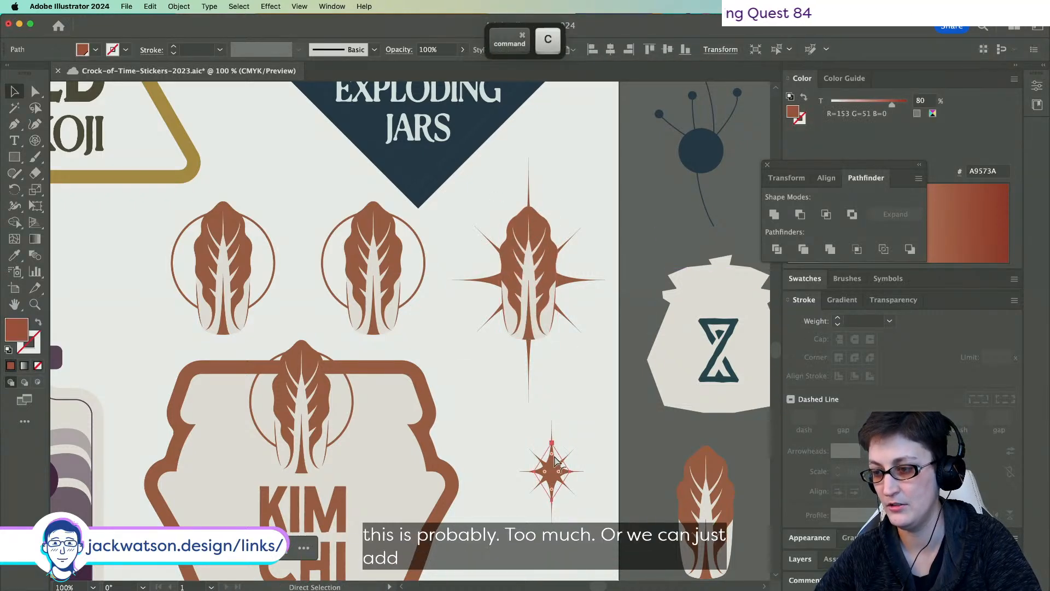
pyautogui.press('BackSpace')
pyautogui.press('super+v')
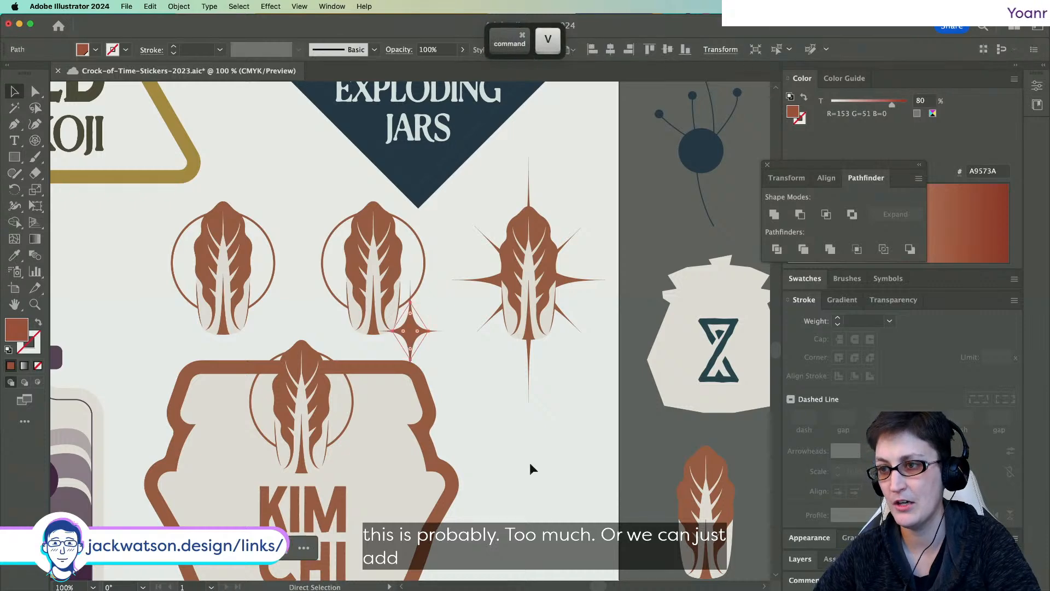
pyautogui.moveTo(401, 339); pyautogui.dragTo(328, 239)
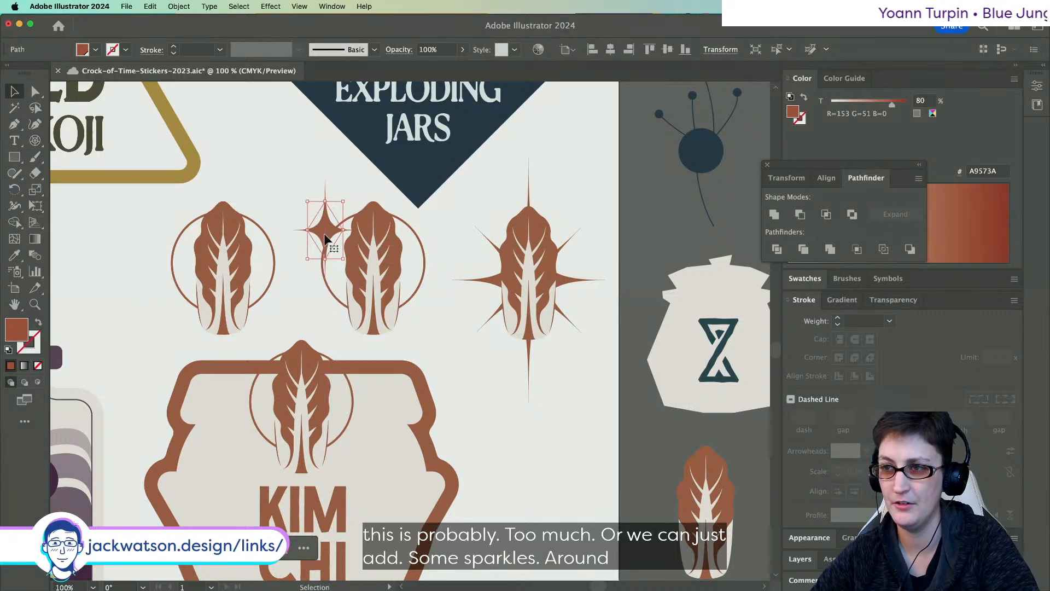
# - Shrink the halo sparkle and add a matching copy on the lower right of the same circle
pyautogui.scroll(2, 327, 239)
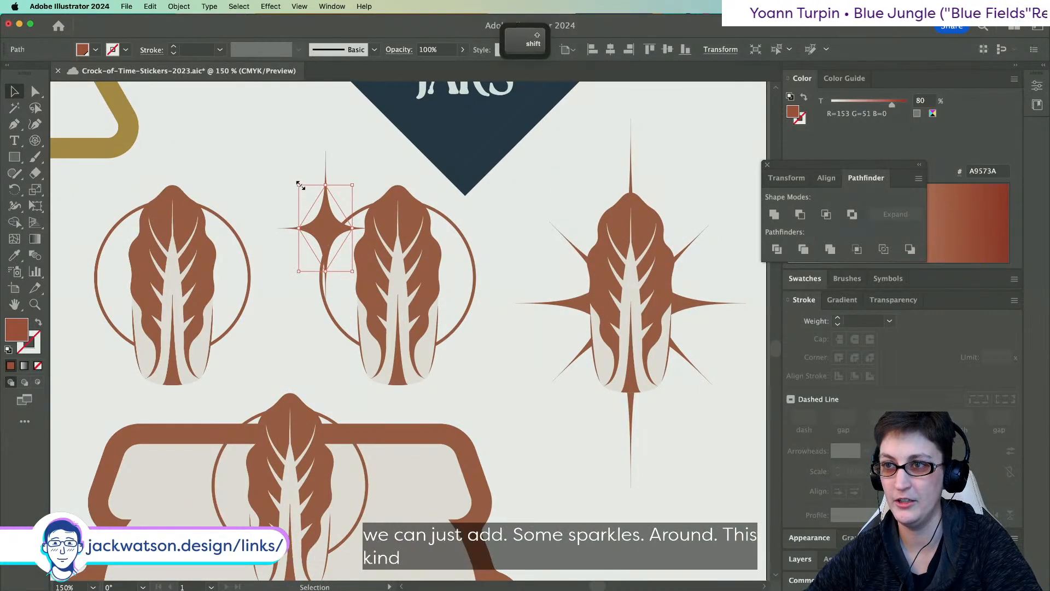
pyautogui.moveTo(299, 187); pyautogui.dragTo(467, 323)
pyautogui.press('super+f')
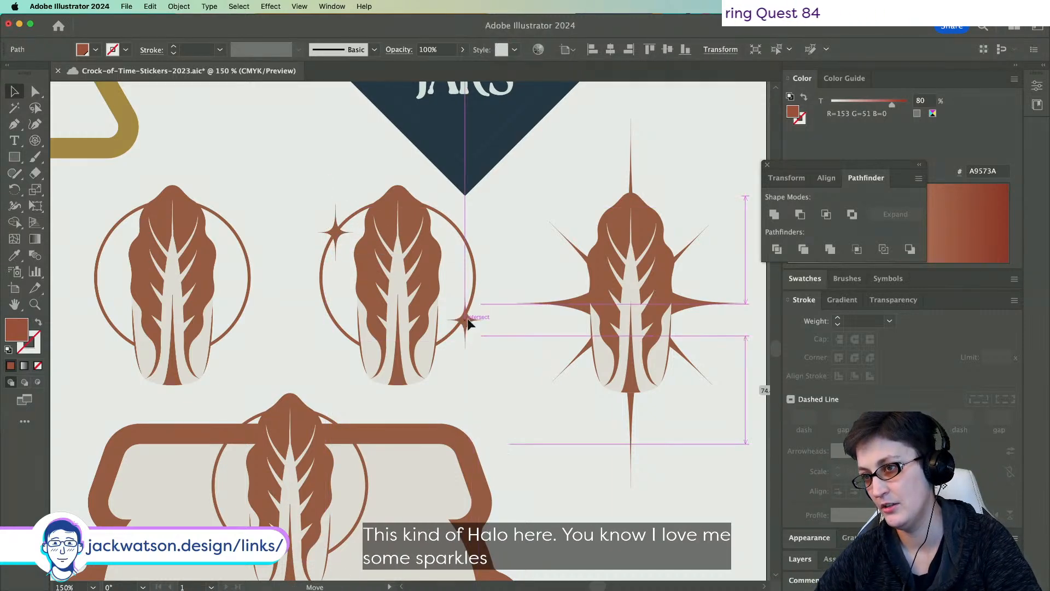
pyautogui.click(514, 358)
# - Compare the halo sparkles with the diamond accents on the By the Brine and Sourdough Sorcery stickers
pyautogui.scroll(-5, 510, 353)
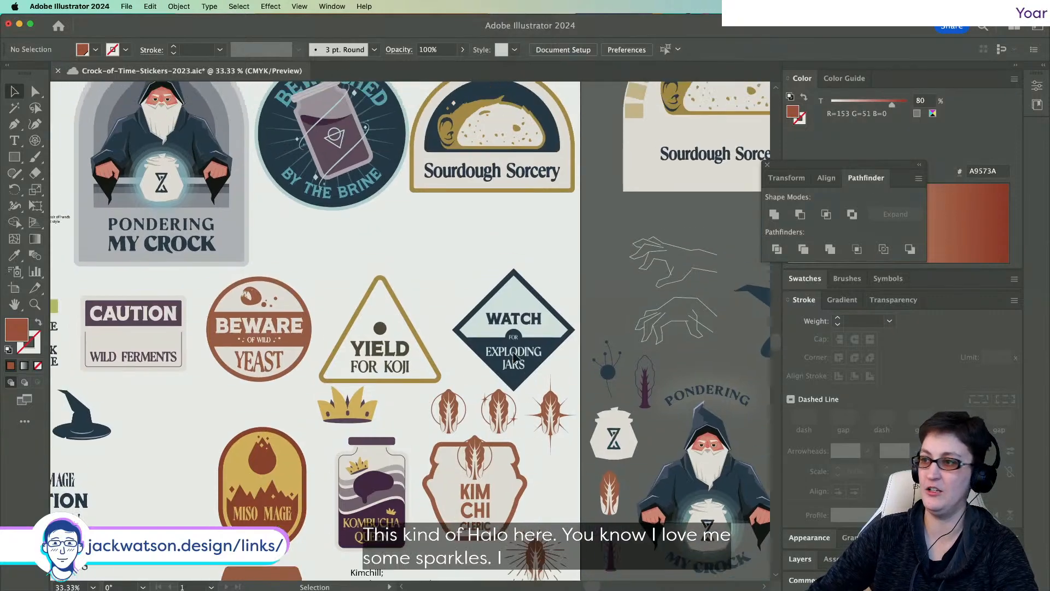
pyautogui.scroll(2, 513, 353)
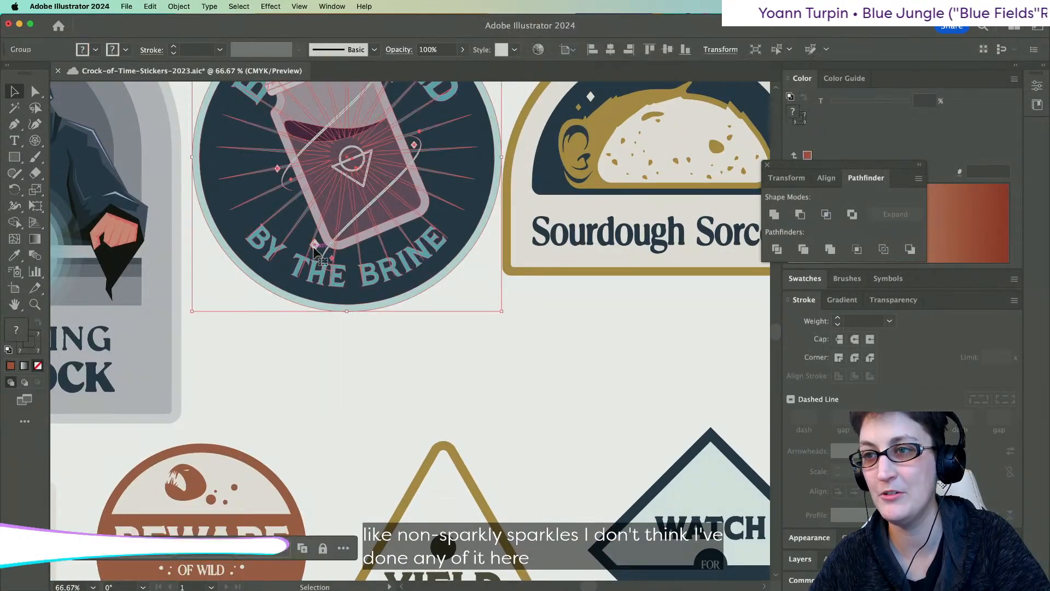
pyautogui.scroll(-3, 548, 386)
pyautogui.scroll(3, 548, 385)
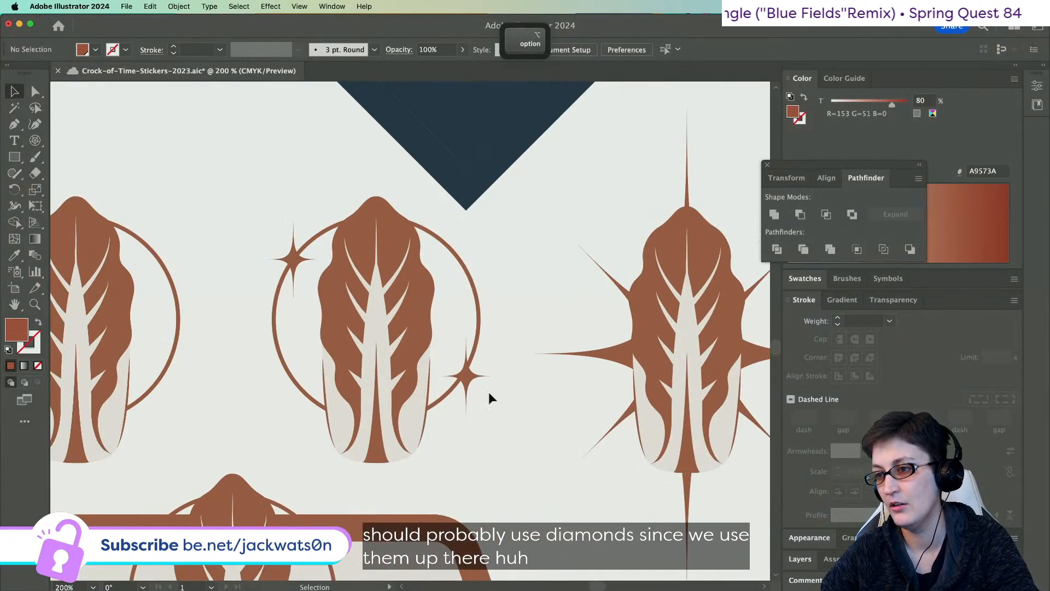
# - Remove the Pucker & Bloat effect from both halo sparkles so they are plain diamonds, and shrink the lower-right one
pyautogui.click(465, 377)
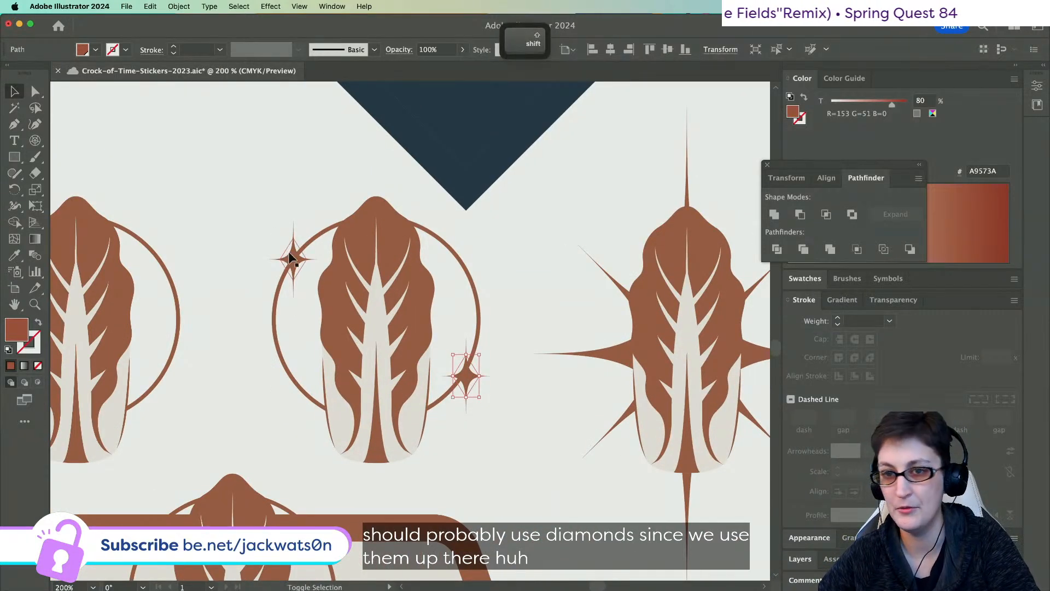
pyautogui.keyDown('shift'); pyautogui.click(290, 253); pyautogui.keyUp('shift')
pyautogui.click(815, 539)
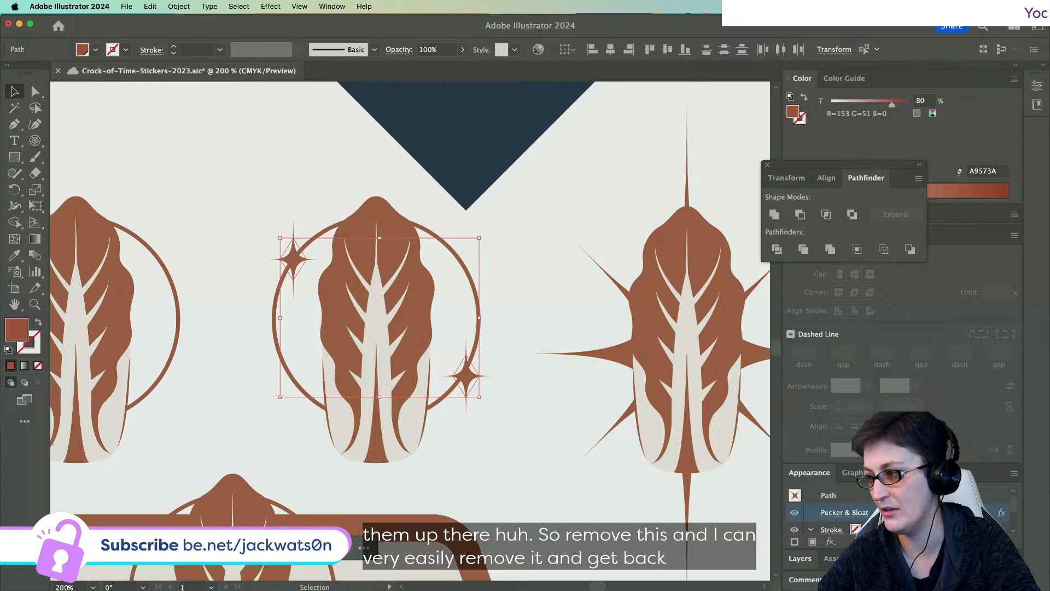
pyautogui.click(1012, 542)
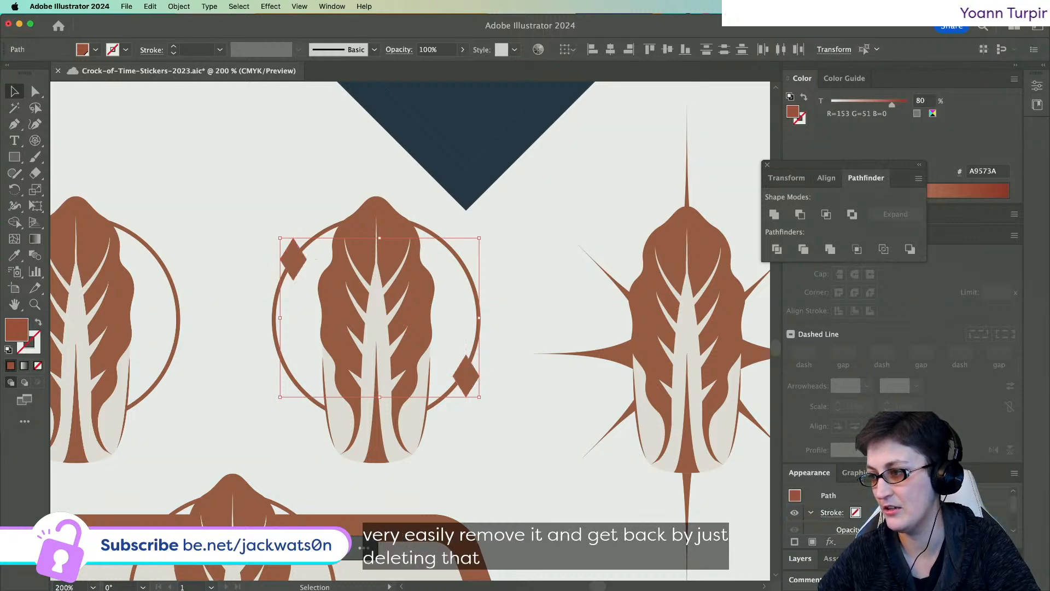
pyautogui.click(478, 379)
pyautogui.moveTo(474, 392); pyautogui.dragTo(471, 385)
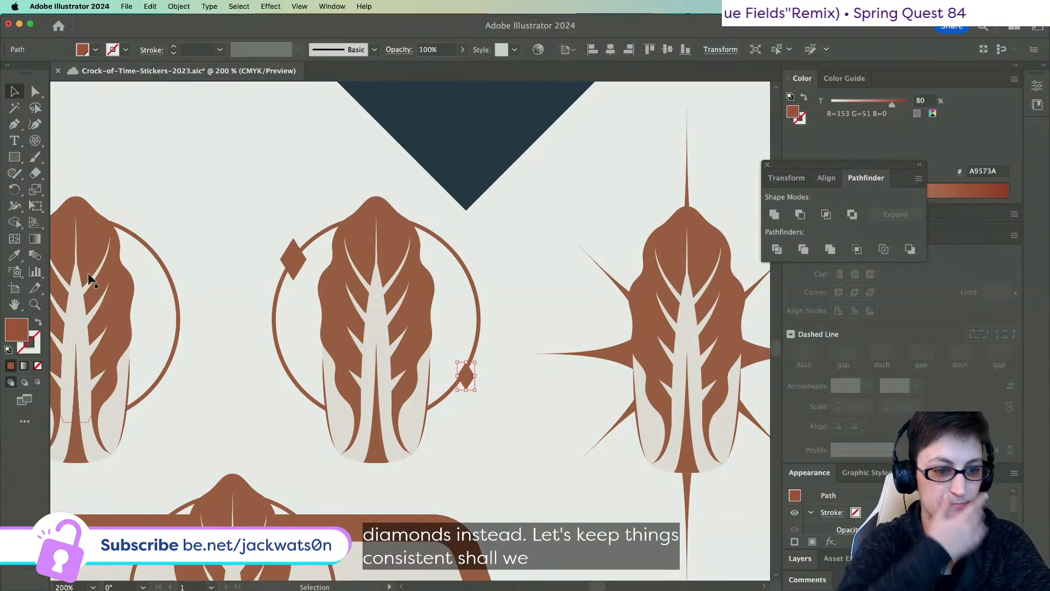
# - Add a much smaller copy of the upper-left halo diamond just outside the circle beside it
pyautogui.scroll(-2, 90, 277)
pyautogui.hscroll(2, 89, 277)
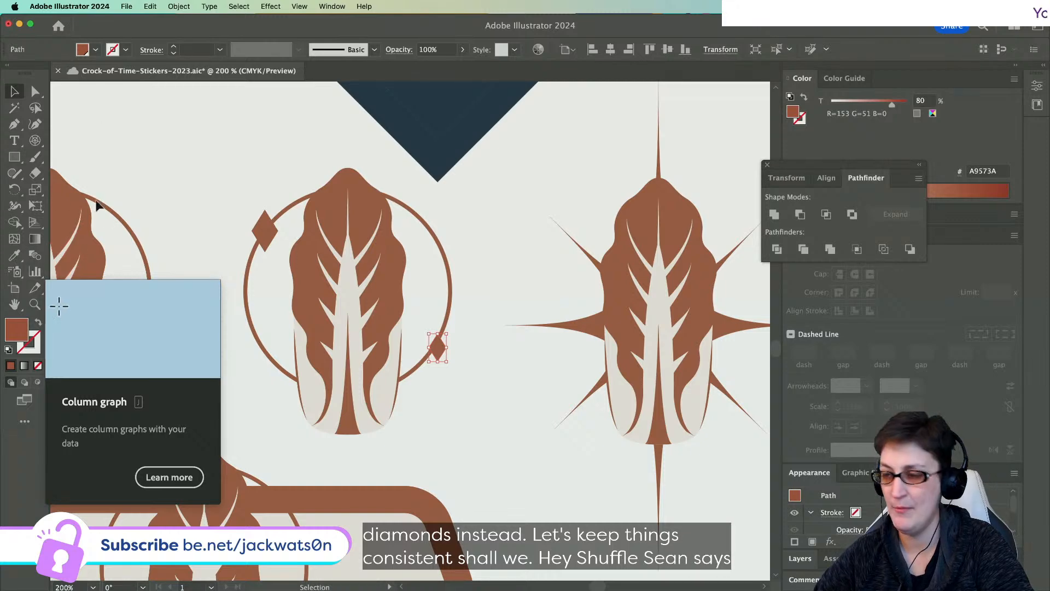
pyautogui.scroll(1, 366, 290)
pyautogui.click(214, 216)
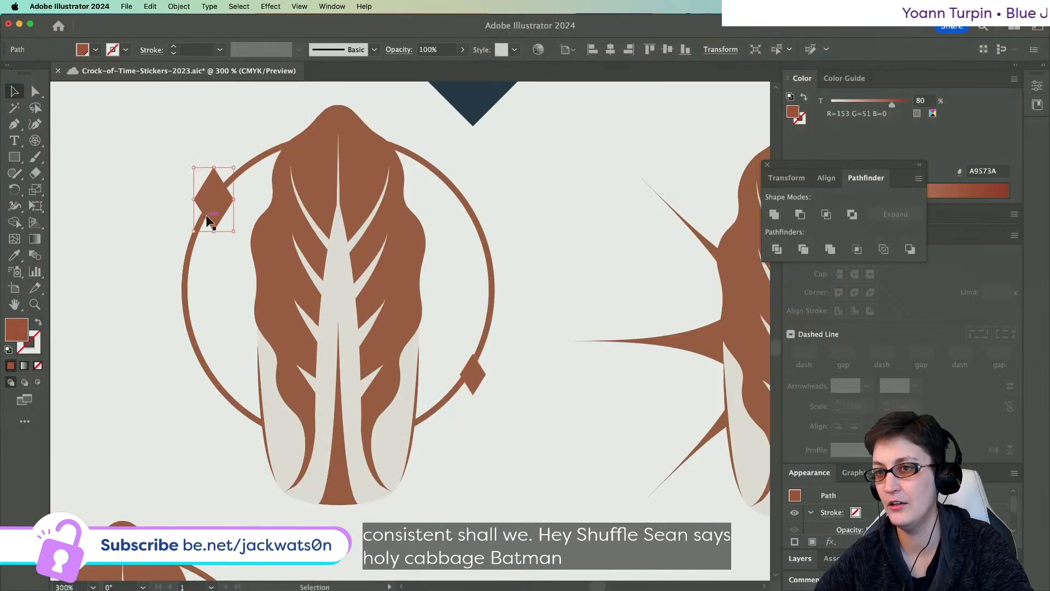
pyautogui.moveTo(223, 218); pyautogui.dragTo(169, 208)
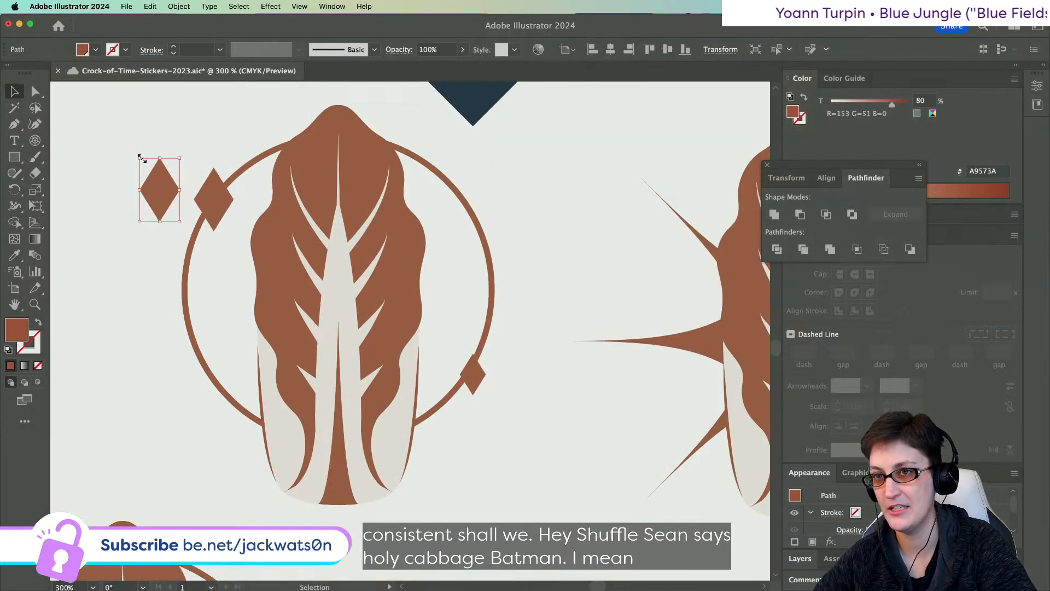
pyautogui.moveTo(140, 160); pyautogui.dragTo(176, 189)
pyautogui.click(171, 164)
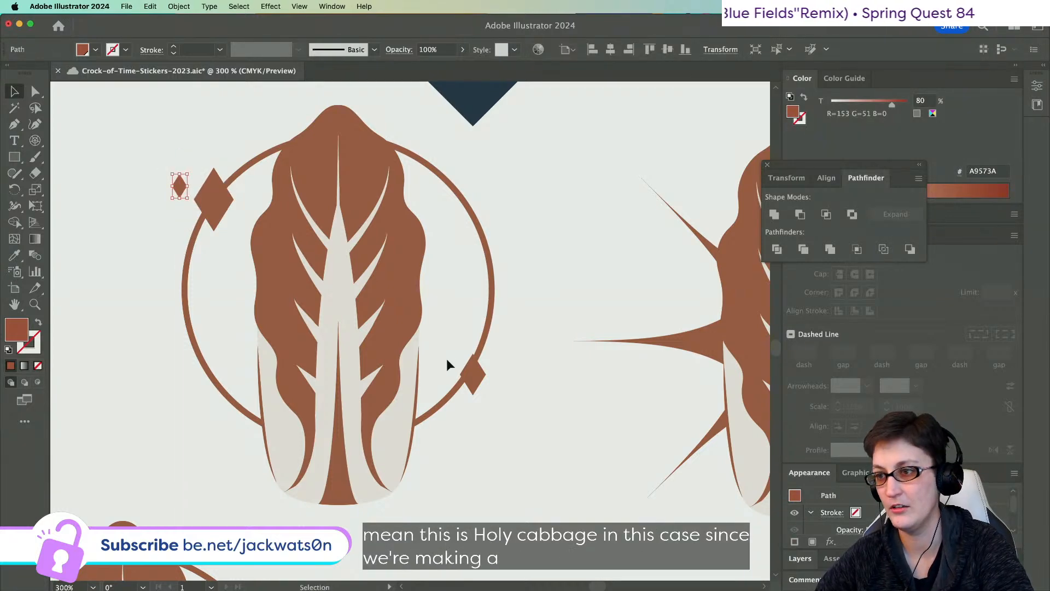
# - Place a smaller copy of the lower-right diamond directly above it, just inside the halo circle
pyautogui.click(469, 373)
pyautogui.press('super+c')
pyautogui.press('super+f')
pyautogui.moveTo(471, 375); pyautogui.dragTo(472, 271)
pyautogui.click(465, 224)
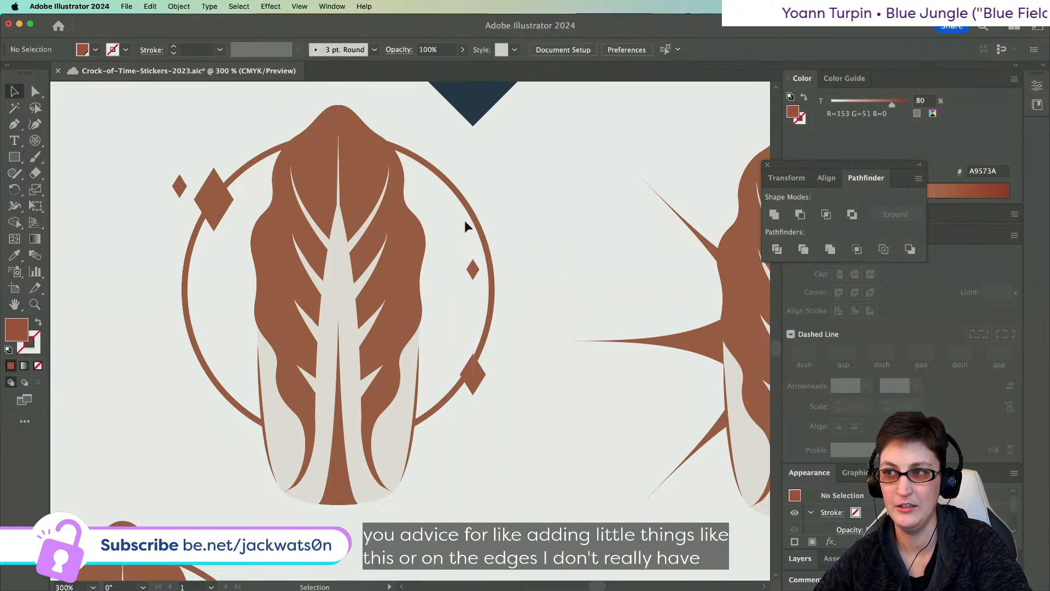
pyautogui.click(463, 193)
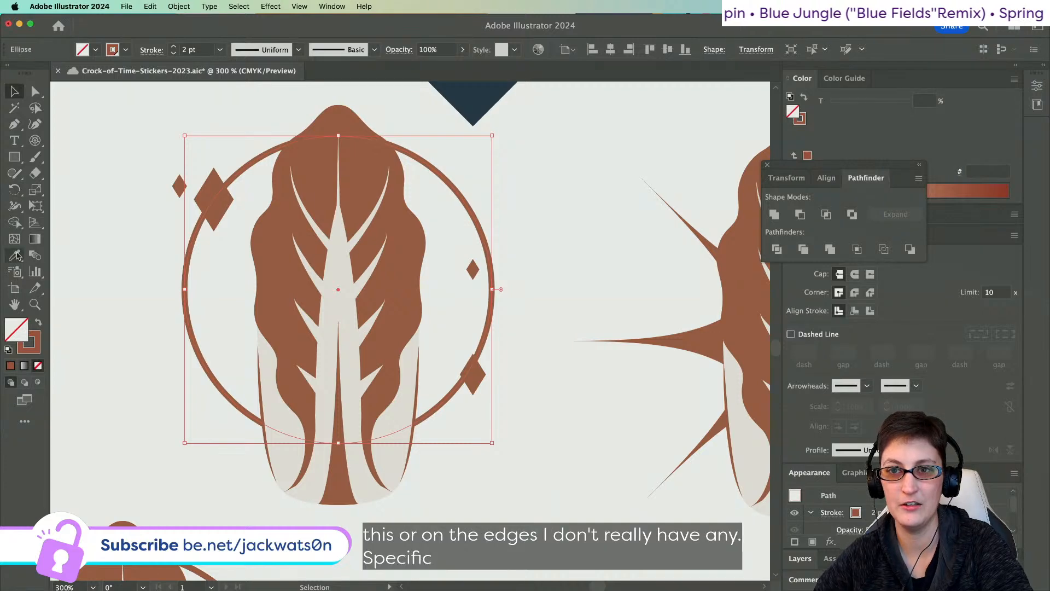
pyautogui.moveTo(35, 173); pyautogui.dragTo(115, 187)
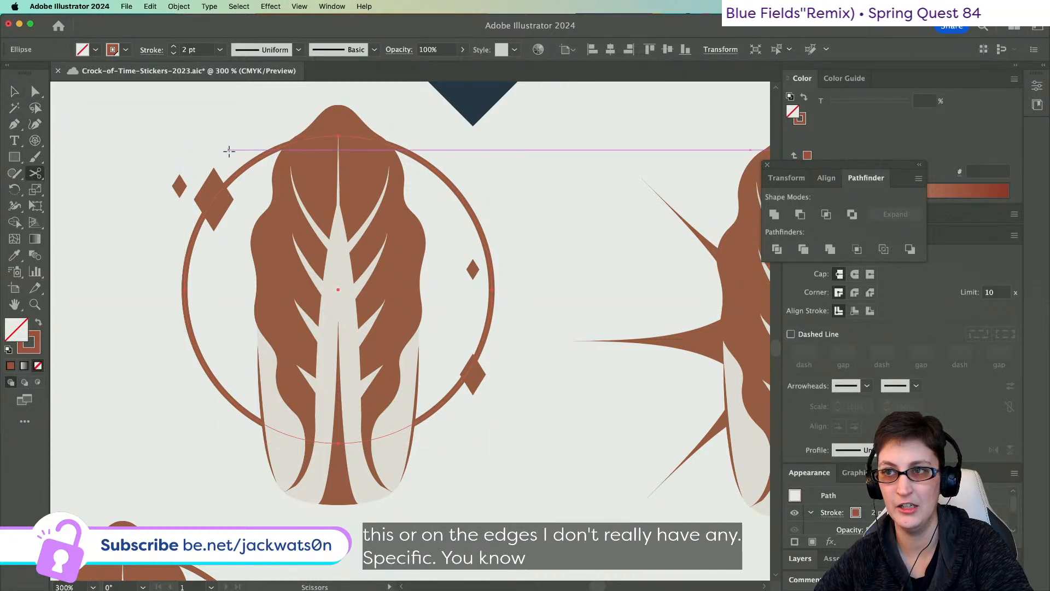
pyautogui.click(266, 153)
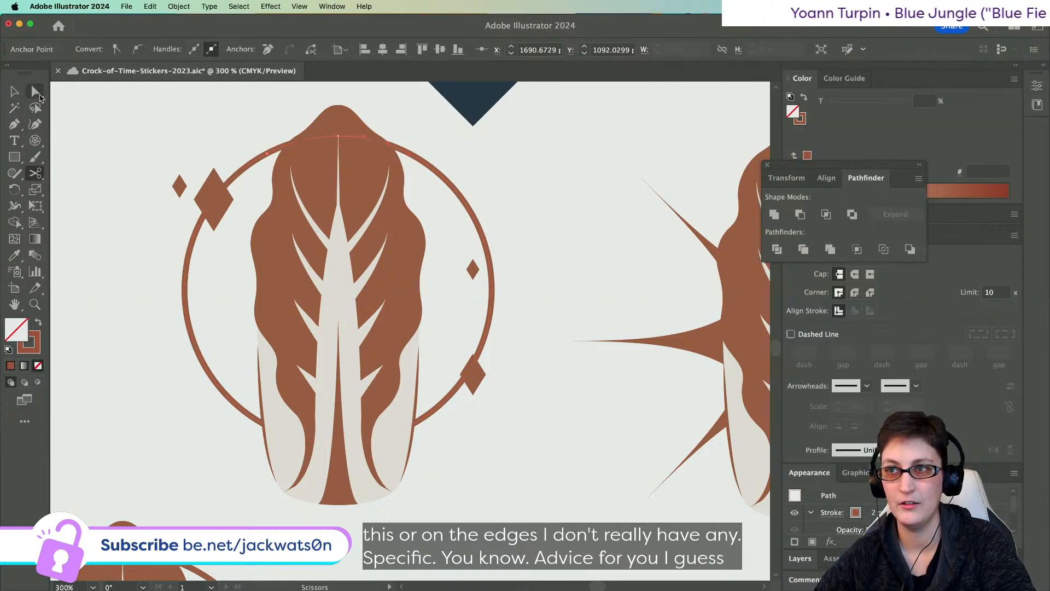
pyautogui.press('super+z')
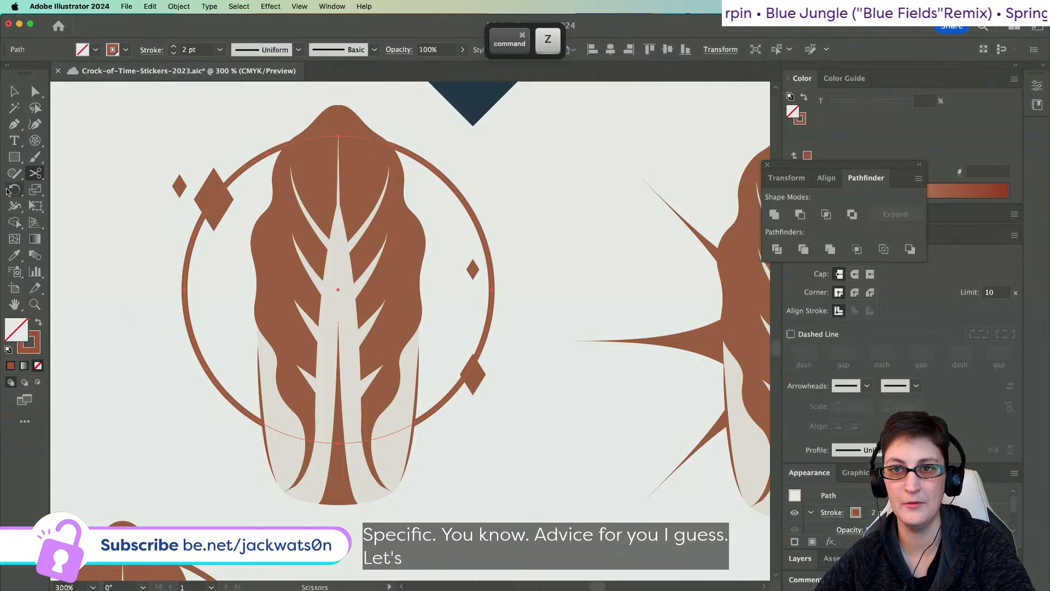
# - Draw a rectangle over the upper part of the second cabbage and centre it horizontally with the halo circle
pyautogui.moveTo(14, 157); pyautogui.dragTo(425, 112)
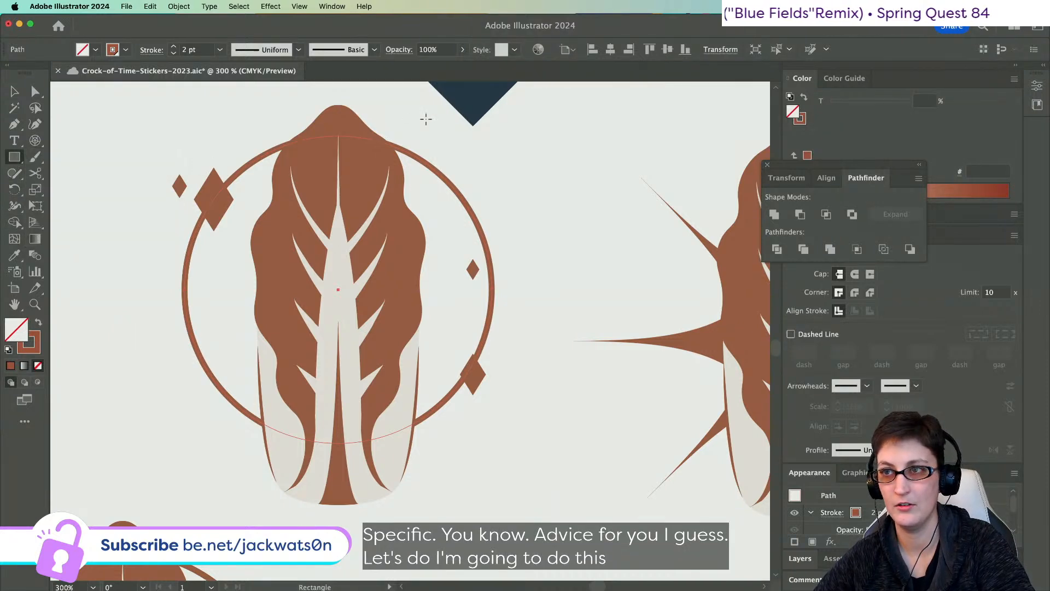
pyautogui.moveTo(265, 109); pyautogui.dragTo(407, 247)
pyautogui.press('v')
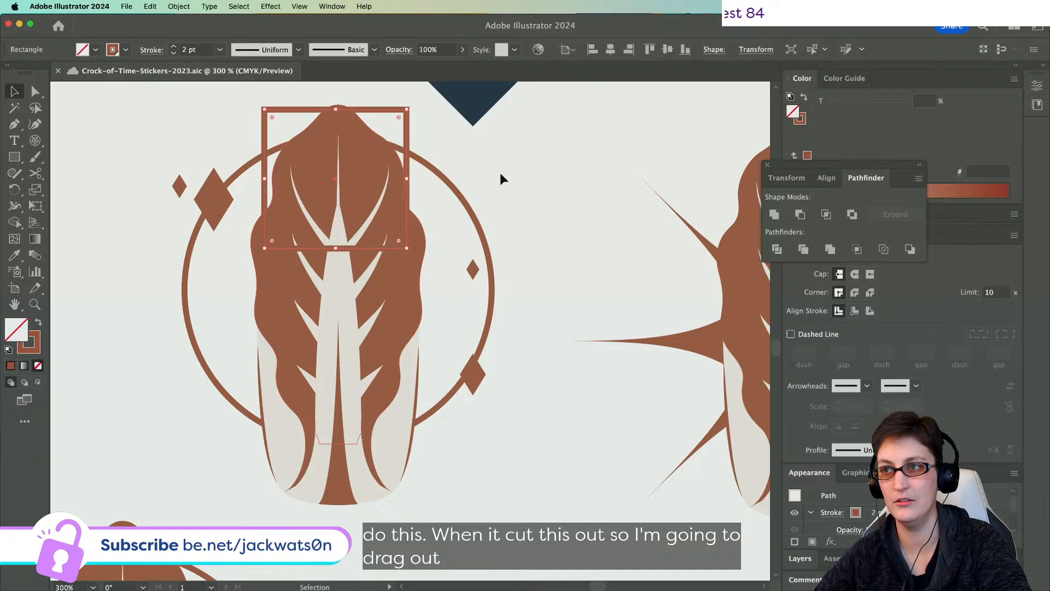
pyautogui.keyDown('shift'); pyautogui.click(462, 185); pyautogui.keyUp('shift')
pyautogui.click(610, 49)
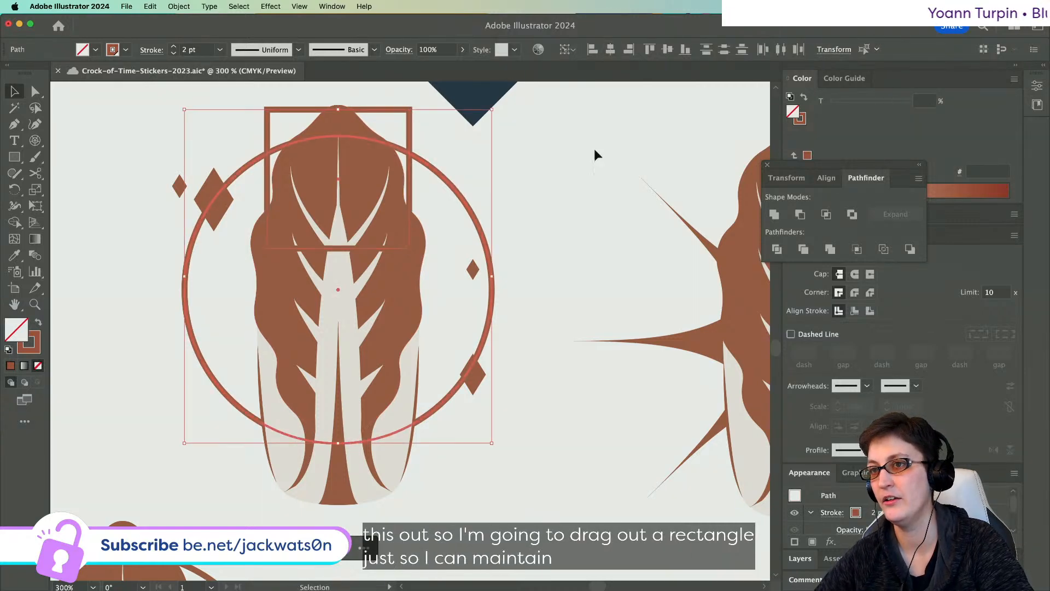
pyautogui.click(593, 154)
# - Widen the rectangle evenly about its centre and add a wider, taller copy over the cabbage's lower part, overlapping the first
pyautogui.click(411, 132)
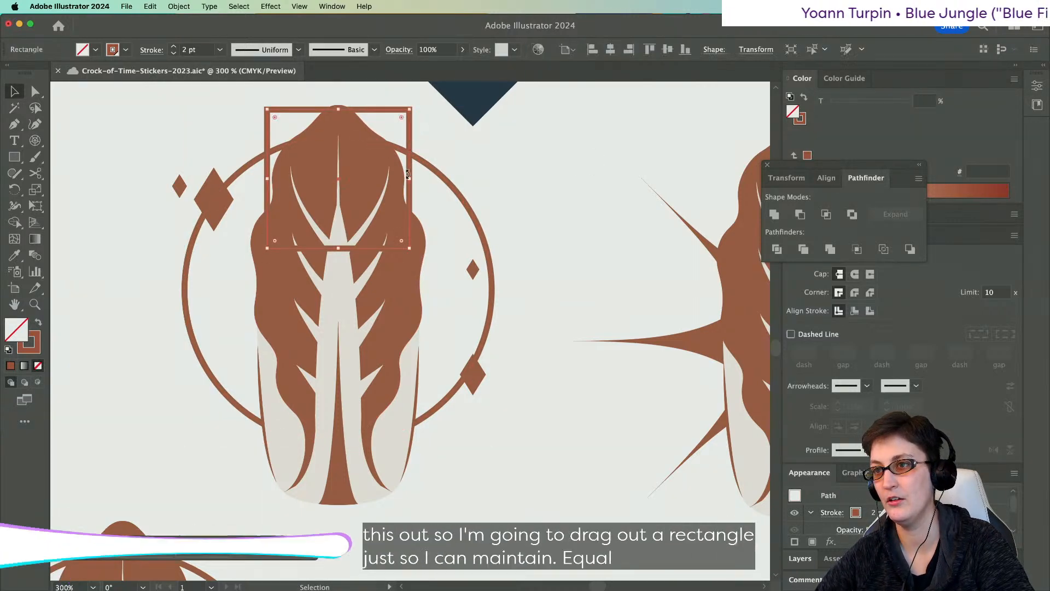
pyautogui.moveTo(411, 178); pyautogui.dragTo(435, 392)
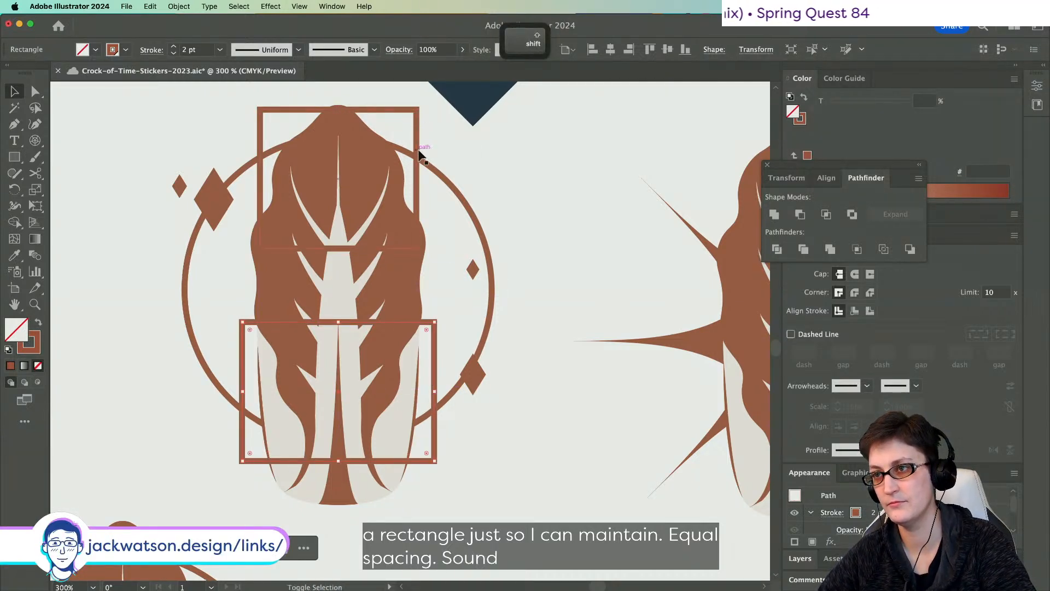
pyautogui.press('shift+super+a')
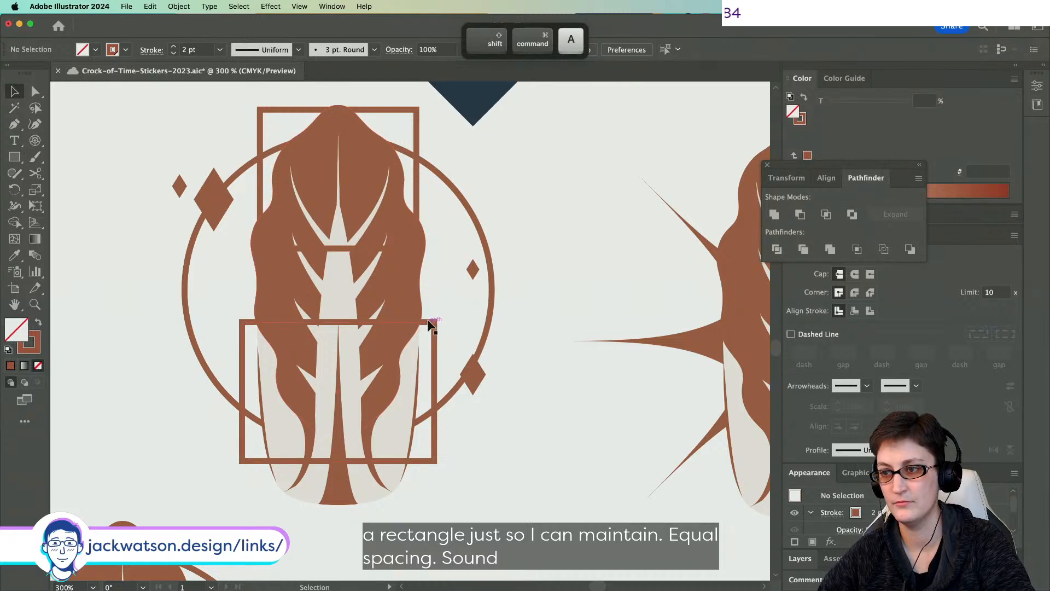
pyautogui.click(428, 323)
pyautogui.moveTo(338, 323); pyautogui.dragTo(338, 229)
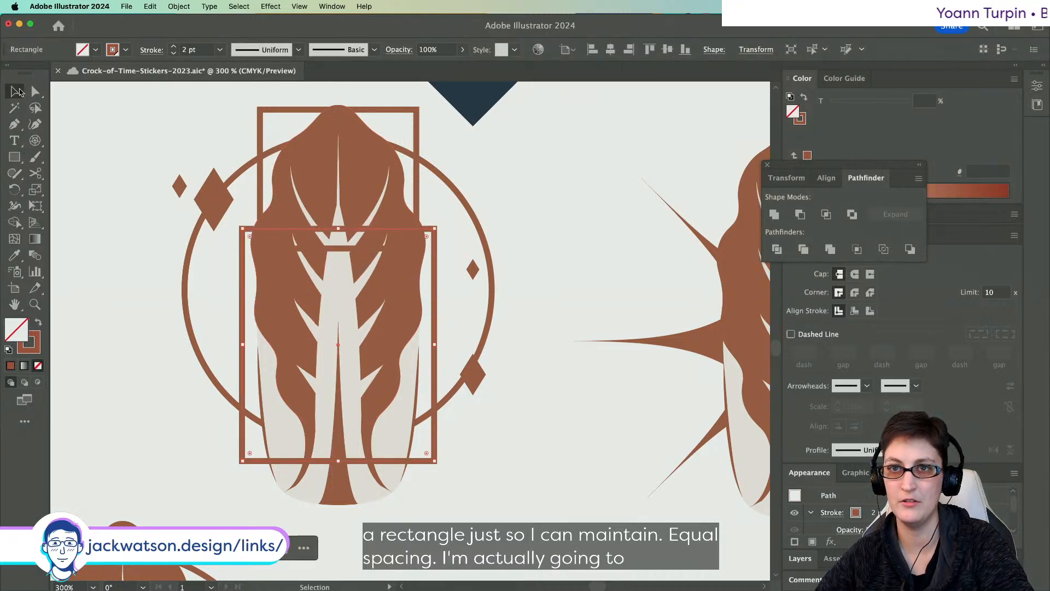
# - Unite the two overlapping rectangles and subtract the merged shape from the halo circle
pyautogui.keyDown('shift'); pyautogui.click(387, 110); pyautogui.keyUp('shift')
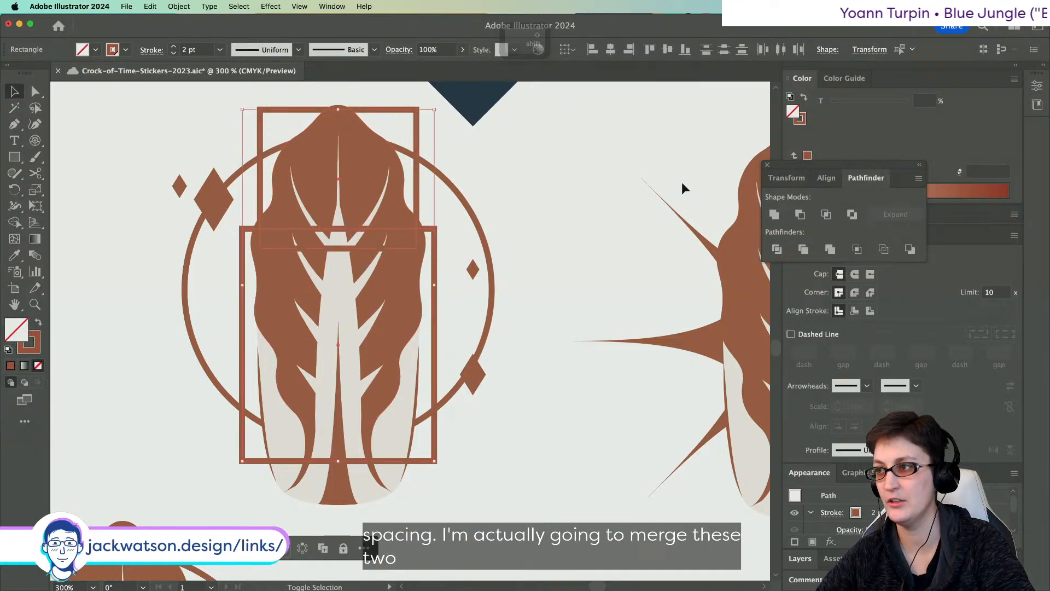
pyautogui.click(772, 215)
pyautogui.keyDown('shift'); pyautogui.click(461, 193); pyautogui.keyUp('shift')
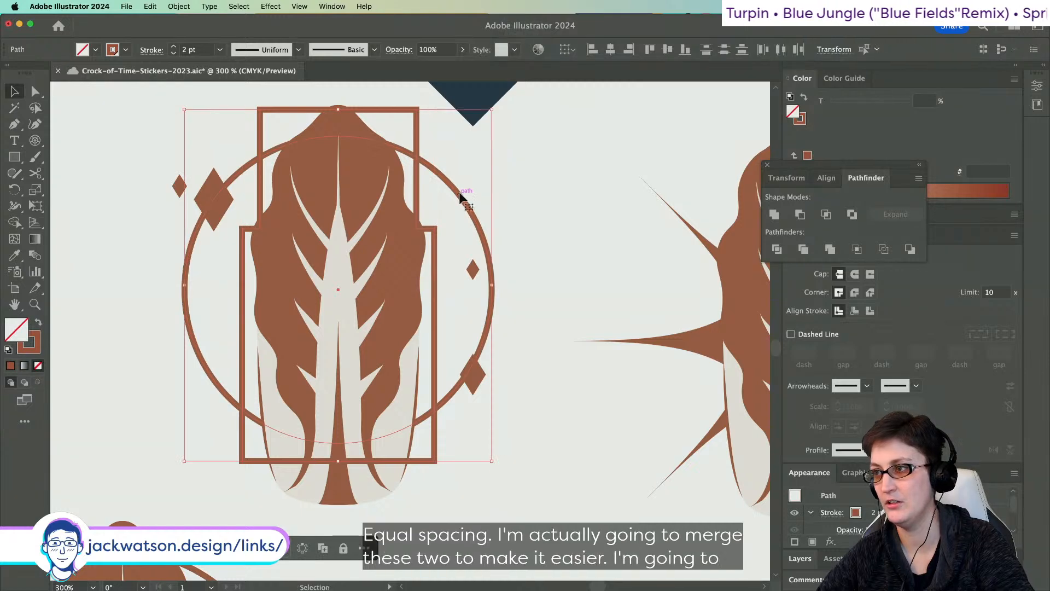
pyautogui.click(801, 214)
pyautogui.press('super+z')
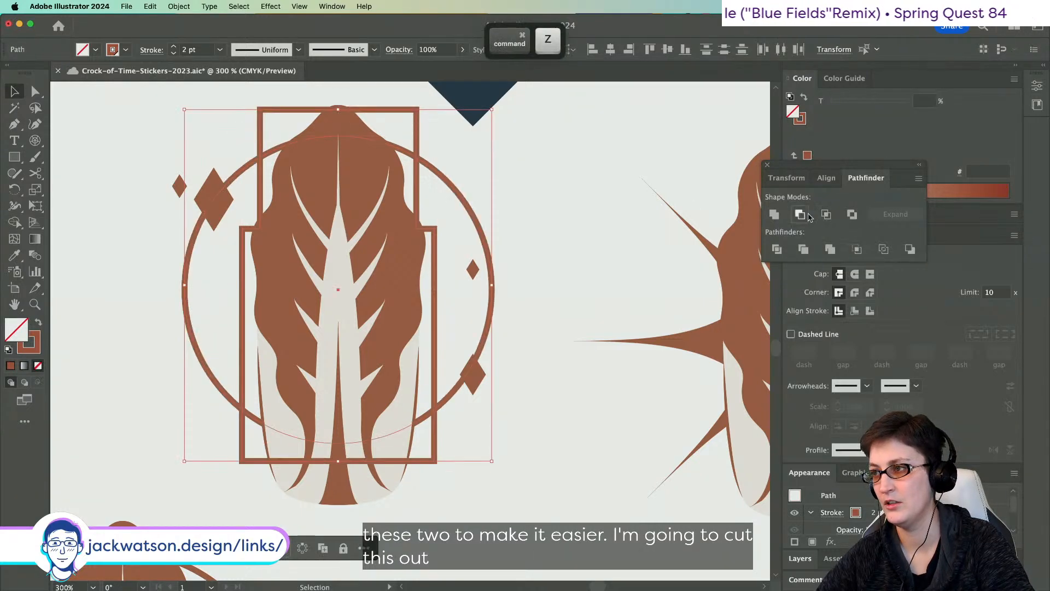
pyautogui.click(800, 214)
pyautogui.press('super+z')
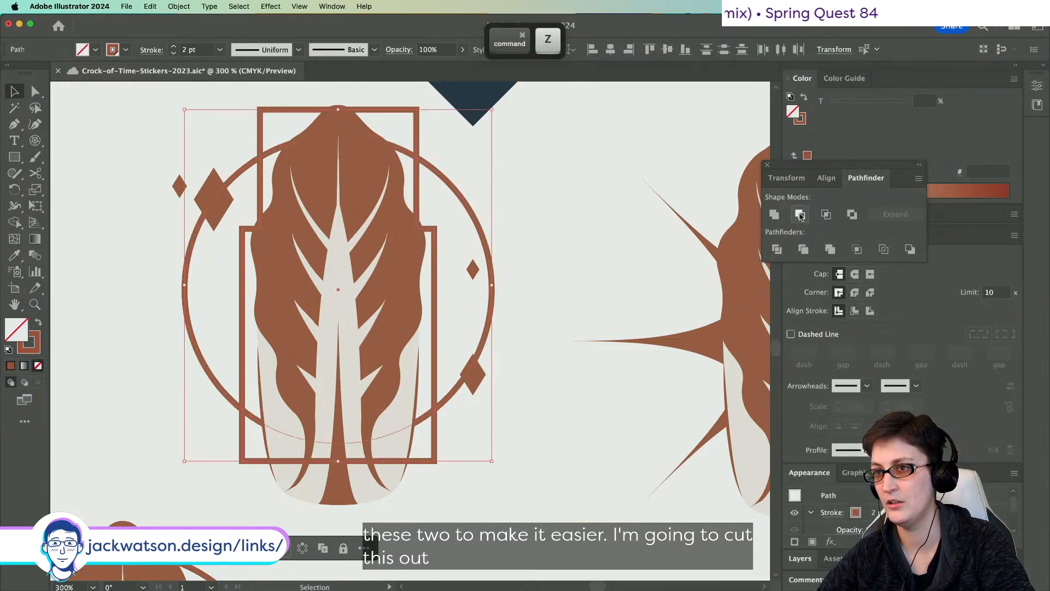
pyautogui.press('shift+super+z')
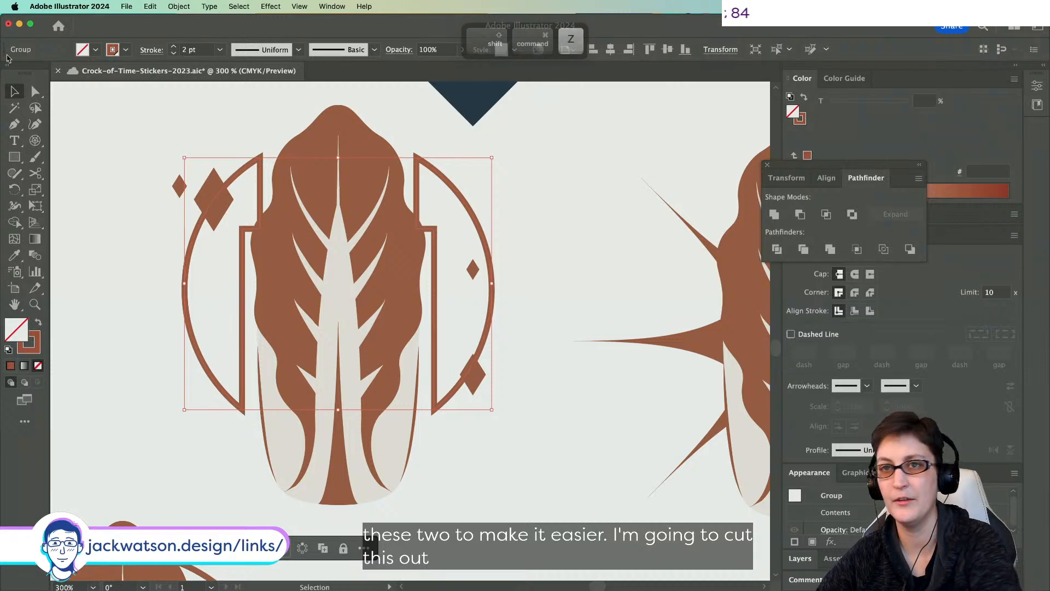
# - Delete the straight inner edges of both cut halo pieces, keeping only the curved arcs on either side of the cabbage
pyautogui.click(35, 91)
pyautogui.click(260, 234)
pyautogui.press('Delete')
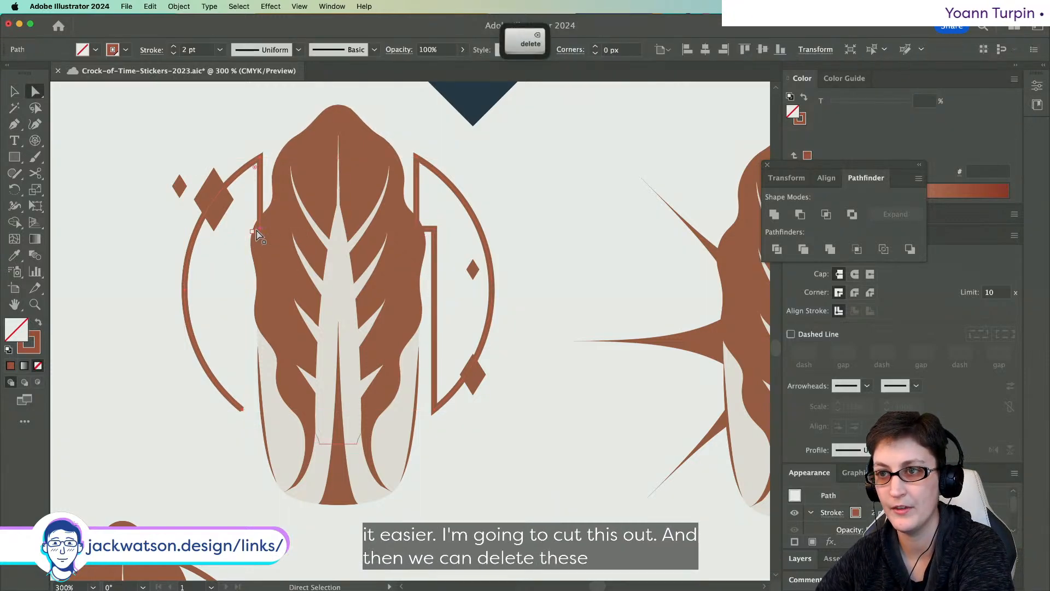
pyautogui.press('Delete')
pyautogui.click(436, 235)
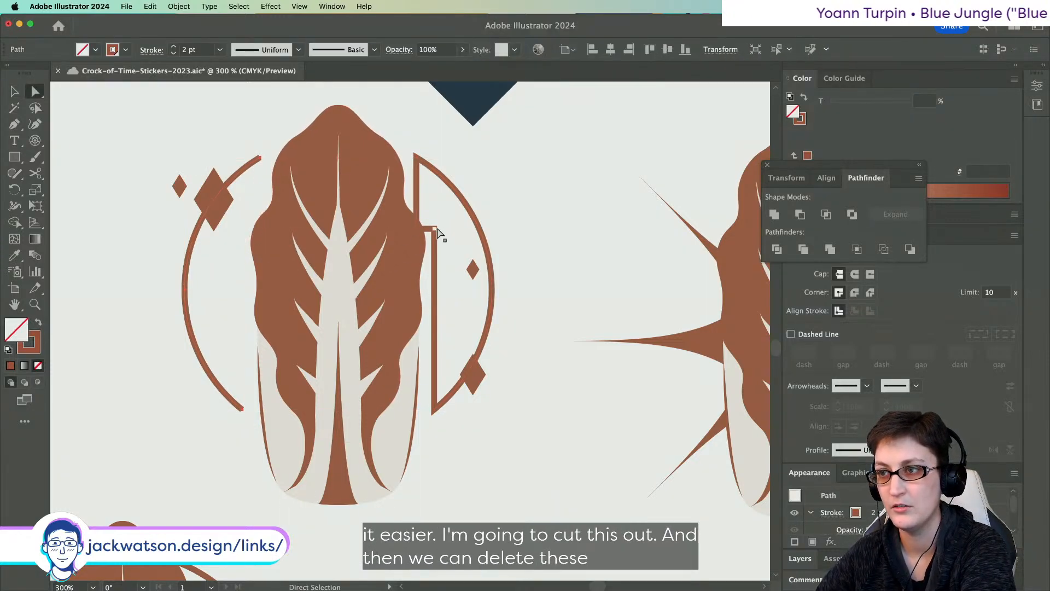
pyautogui.press('Delete')
pyautogui.click(419, 227)
pyautogui.press('Delete')
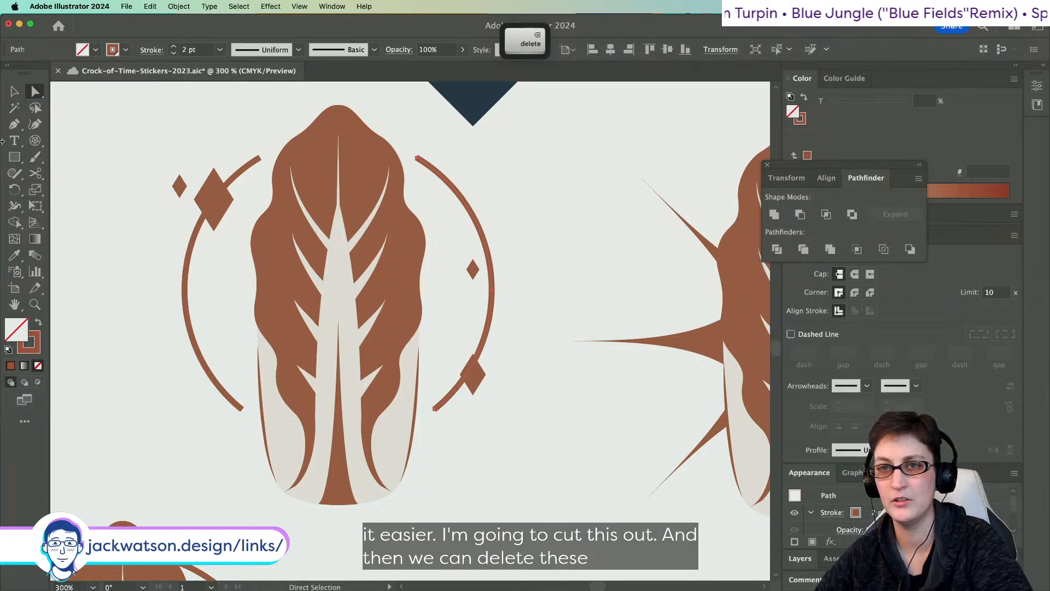
# - Give the strokes of both halo arcs round caps
pyautogui.press('v')
pyautogui.keyDown('shift'); pyautogui.click(253, 168); pyautogui.keyUp('shift')
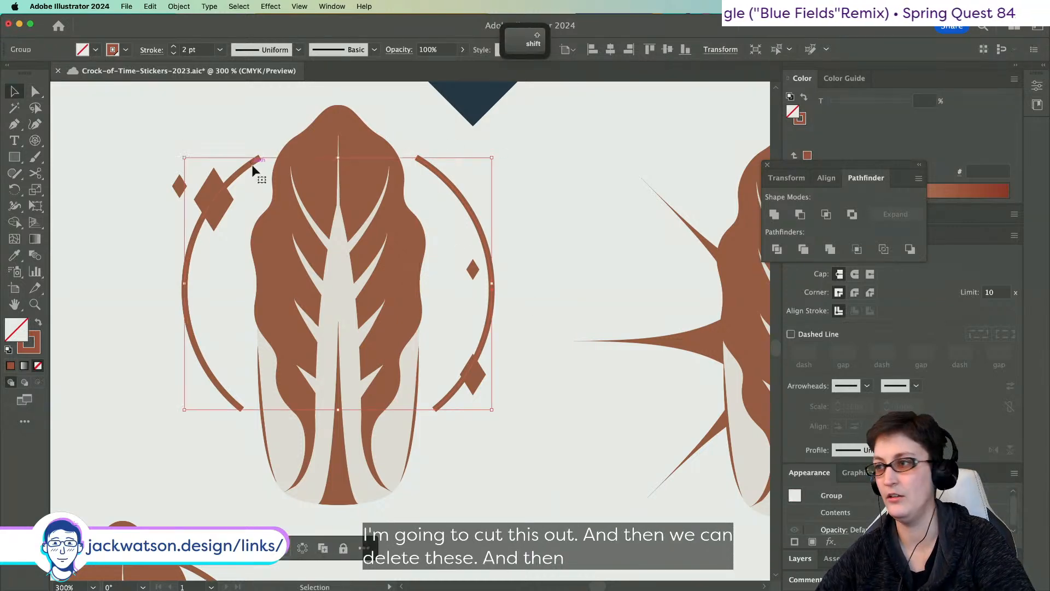
pyautogui.click(586, 263)
# - Cut the halo arcs with Scissors on both sides of the large upper-left diamond and the lower-right diamond
pyautogui.scroll(-1, 575, 261)
pyautogui.scroll(-2, 576, 255)
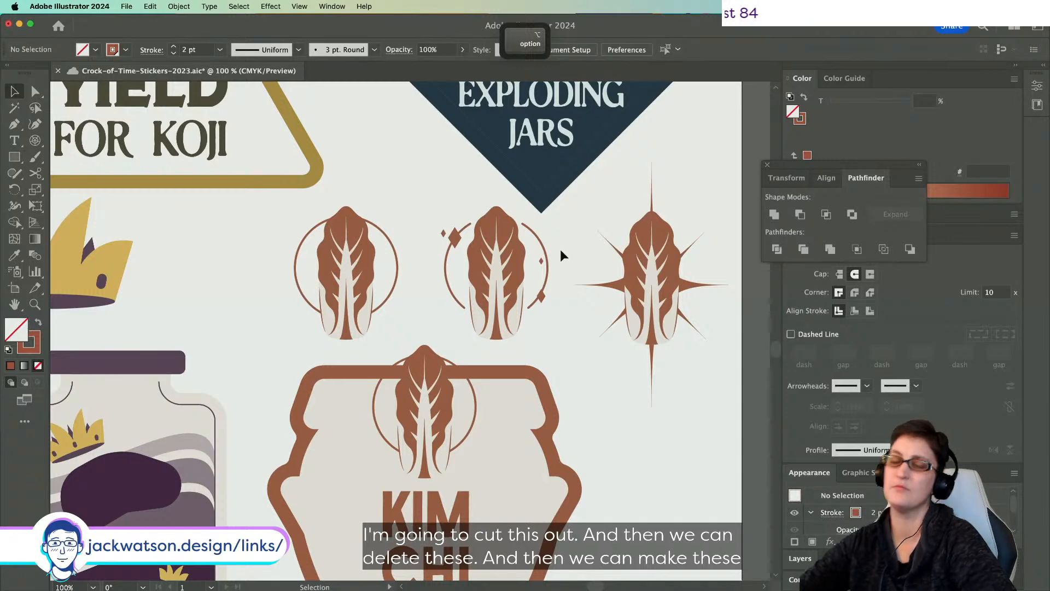
pyautogui.scroll(2, 537, 287)
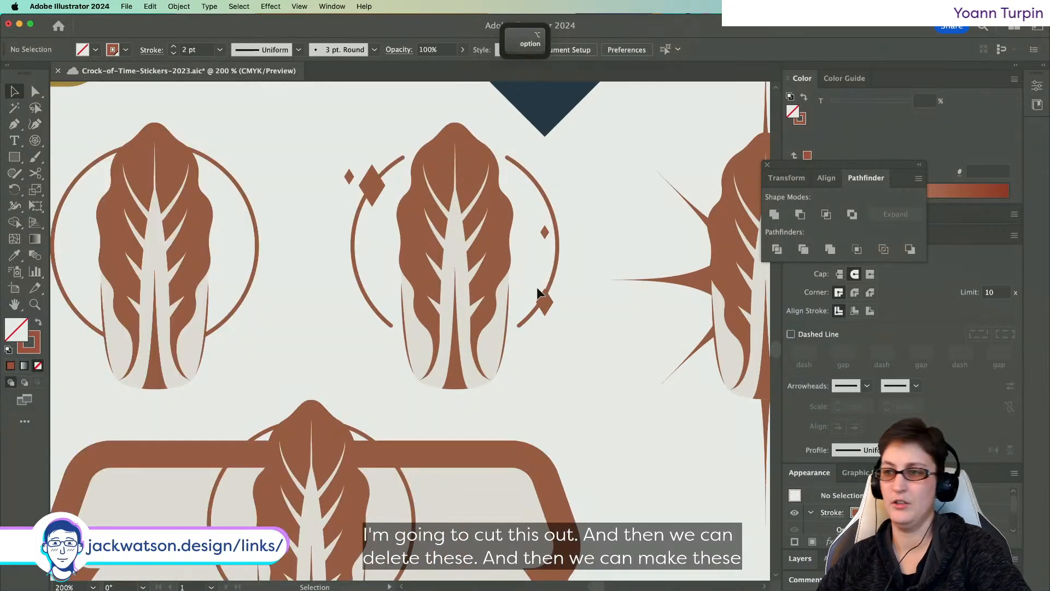
pyautogui.moveTo(537, 287); pyautogui.dragTo(511, 322)
pyautogui.scroll(1, 468, 278)
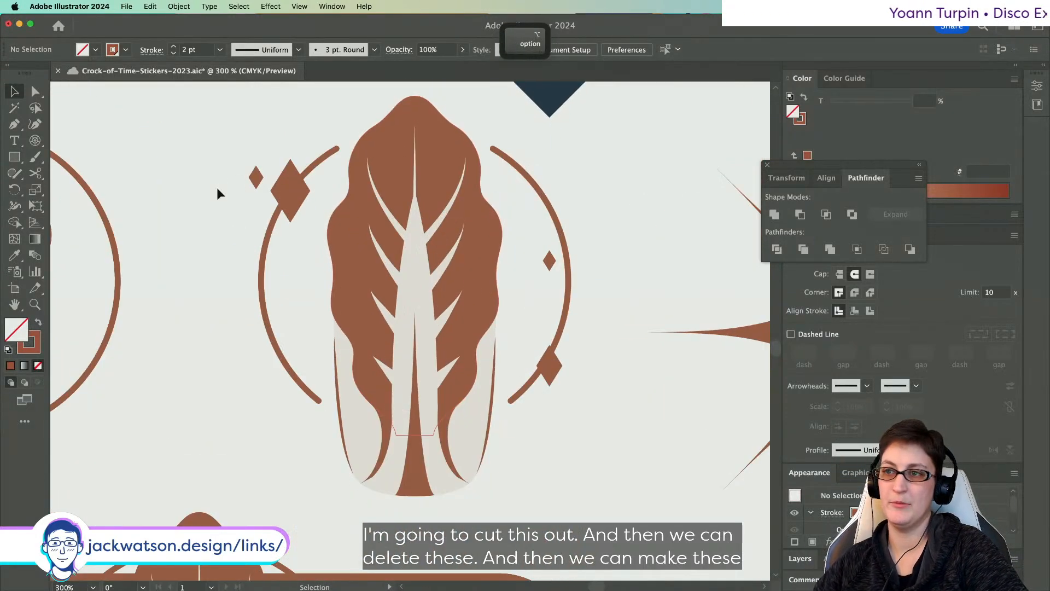
pyautogui.click(43, 175)
pyautogui.click(309, 169)
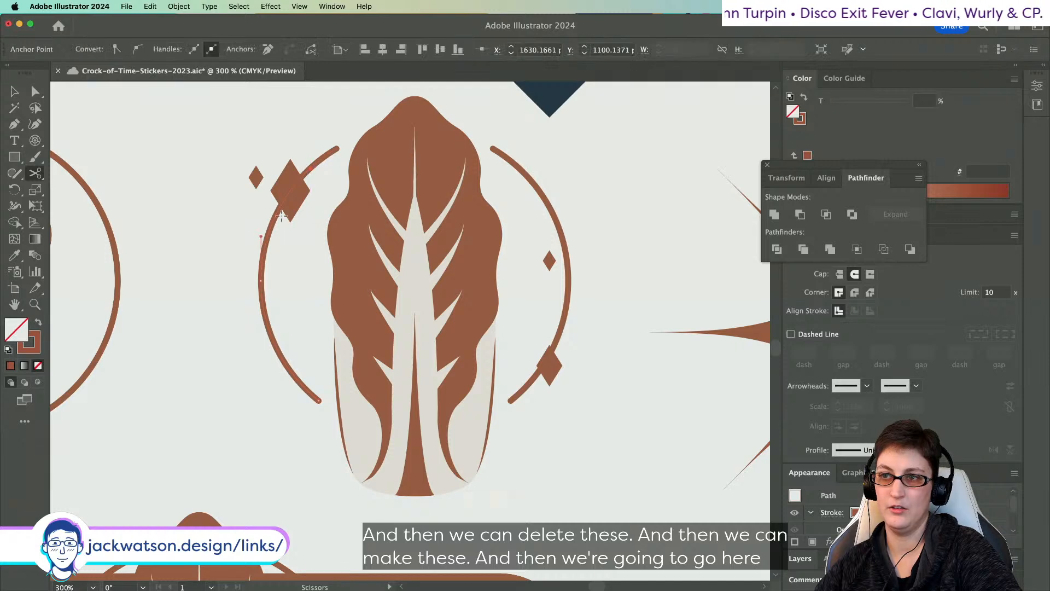
pyautogui.click(557, 339)
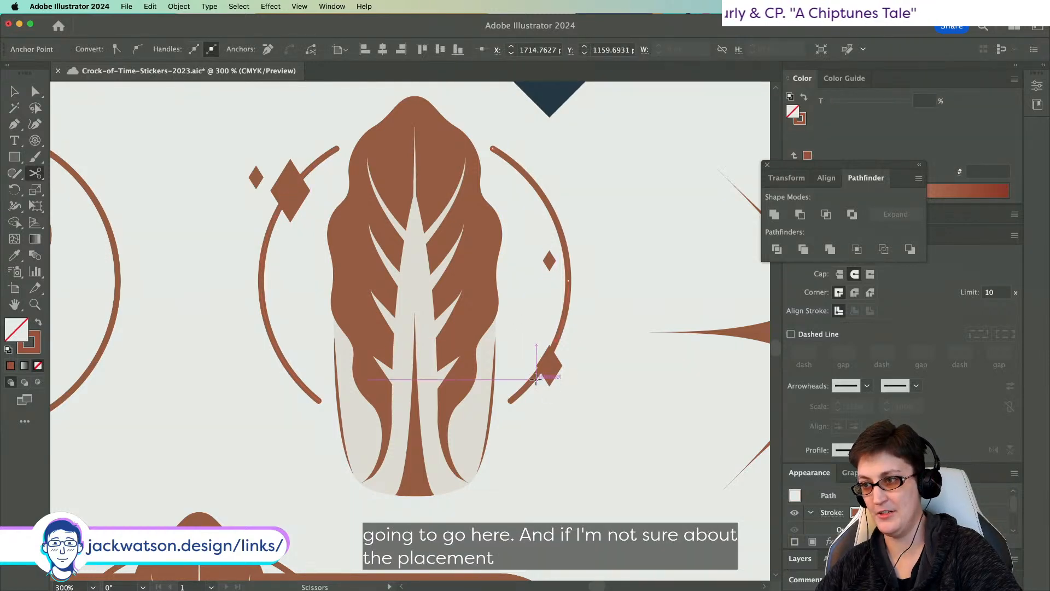
pyautogui.click(535, 376)
# - Remove the stroke from the two cut halo segments behind the diamonds, keeping the paths in place
pyautogui.click(35, 91)
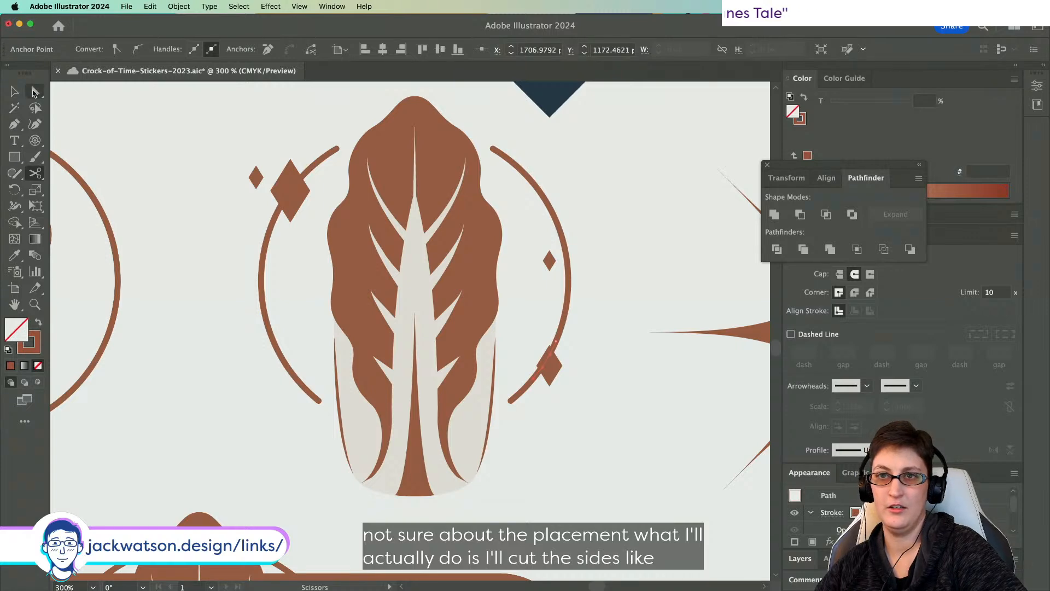
pyautogui.keyDown('shift'); pyautogui.click(305, 176); pyautogui.keyUp('shift')
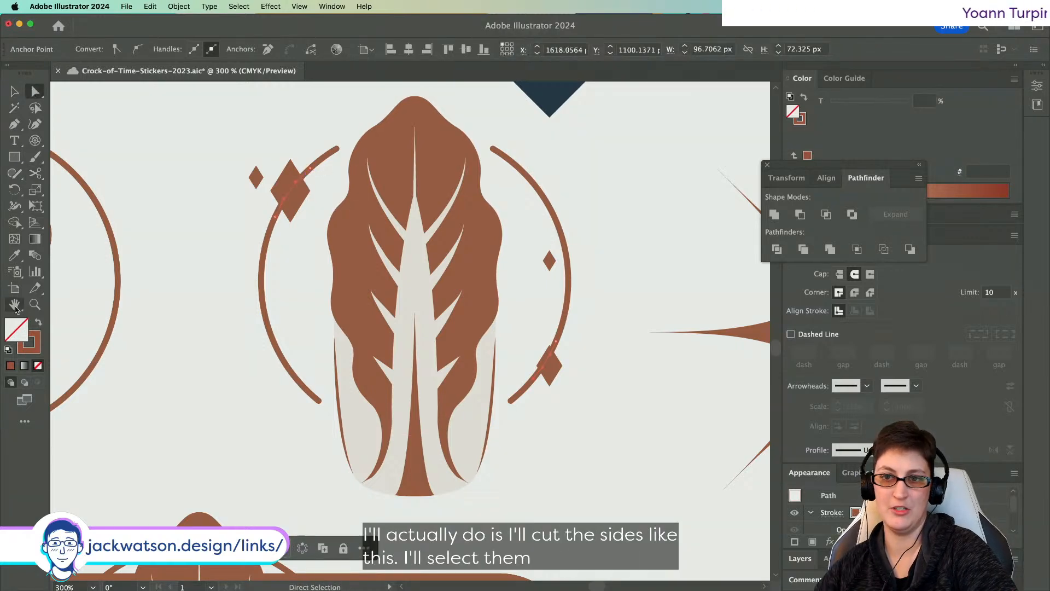
pyautogui.click(38, 365)
pyautogui.click(146, 347)
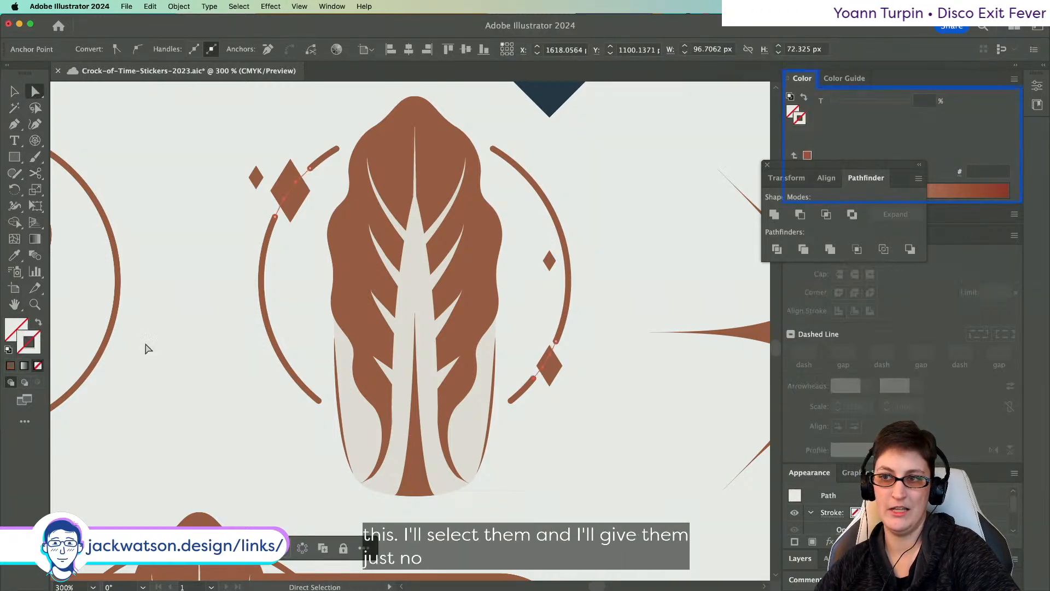
# - Scale the lower-right diamond down slightly so it sits within the gap in the halo
pyautogui.scroll(3, 610, 351)
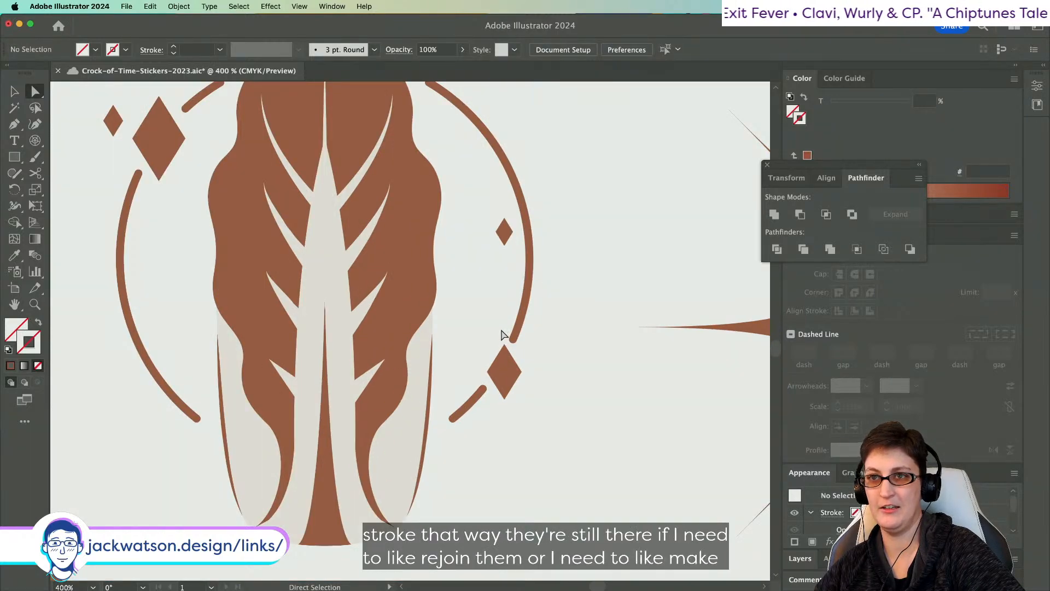
pyautogui.scroll(2, 503, 335)
pyautogui.click(513, 402)
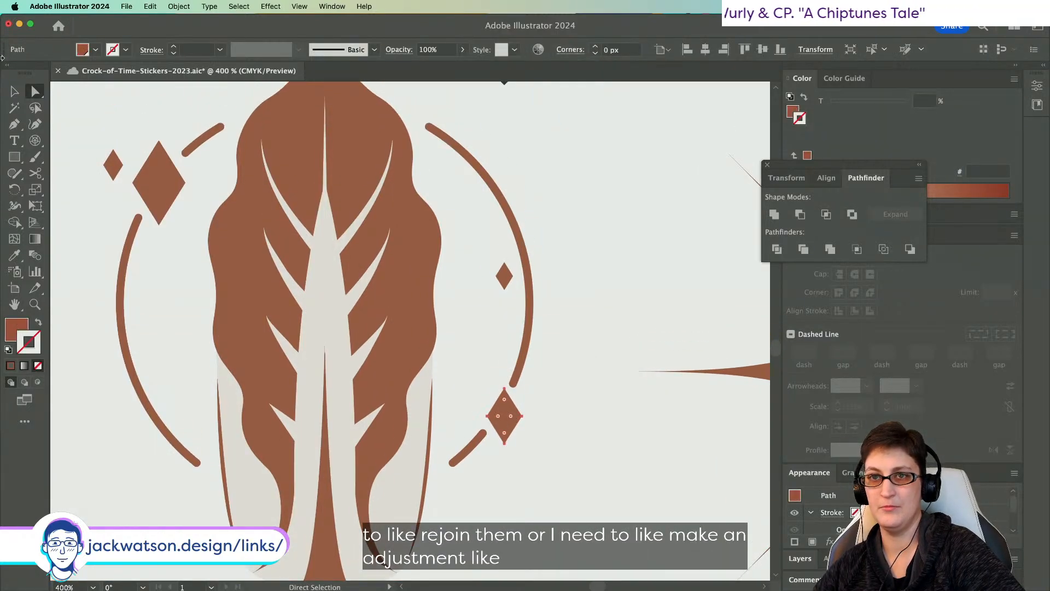
pyautogui.press('v')
pyautogui.moveTo(522, 445); pyautogui.dragTo(517, 436)
pyautogui.click(606, 440)
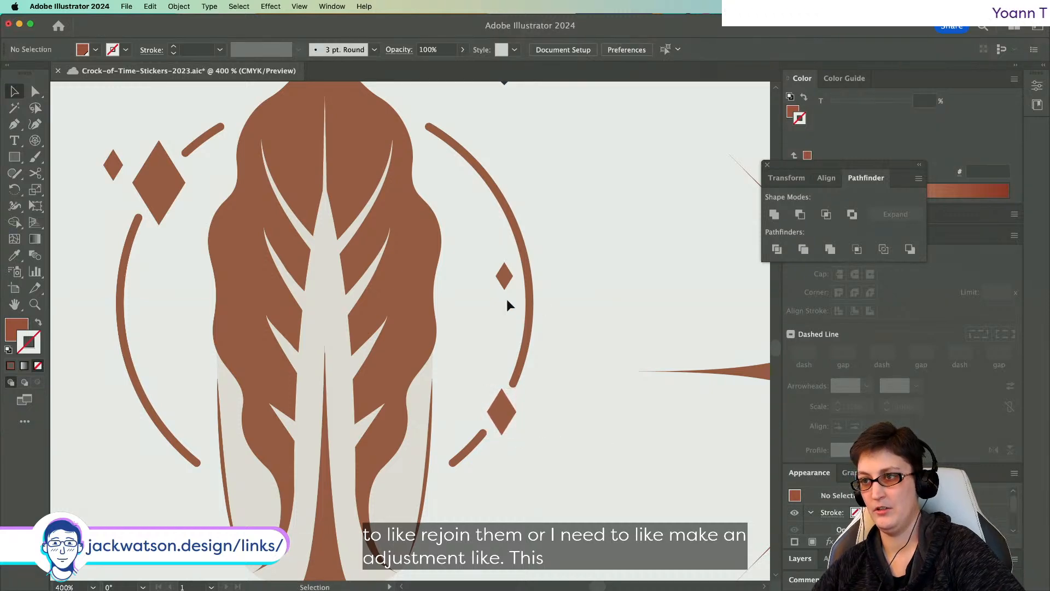
# - Shrink the small diamond inside the right arc and move it outside the halo, near the arc's upper end
pyautogui.scroll(-3, 495, 263)
pyautogui.scroll(-3, 496, 264)
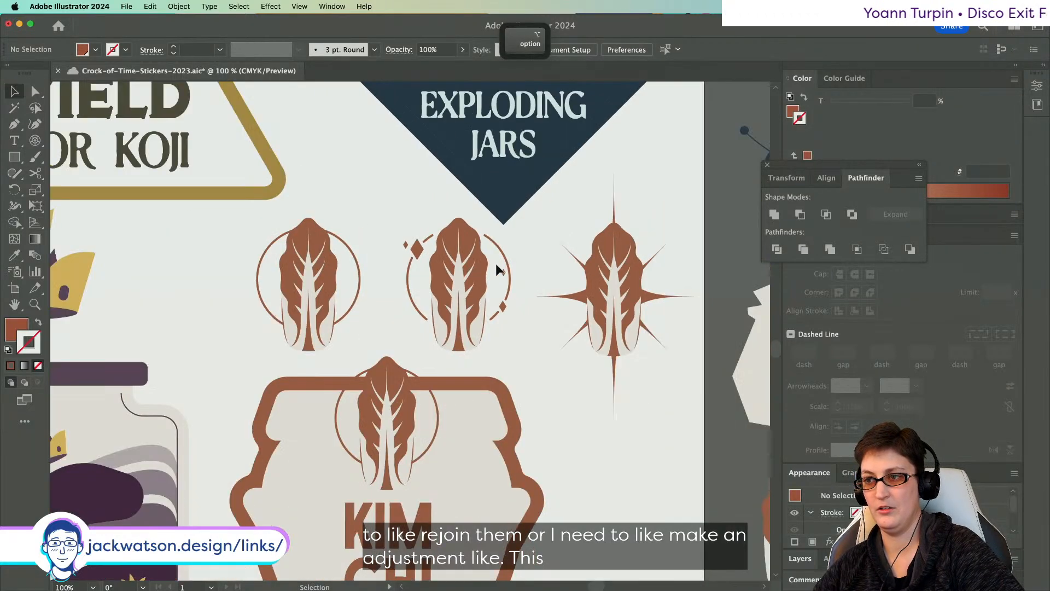
pyautogui.scroll(5, 599, 356)
pyautogui.scroll(-3, 457, 311)
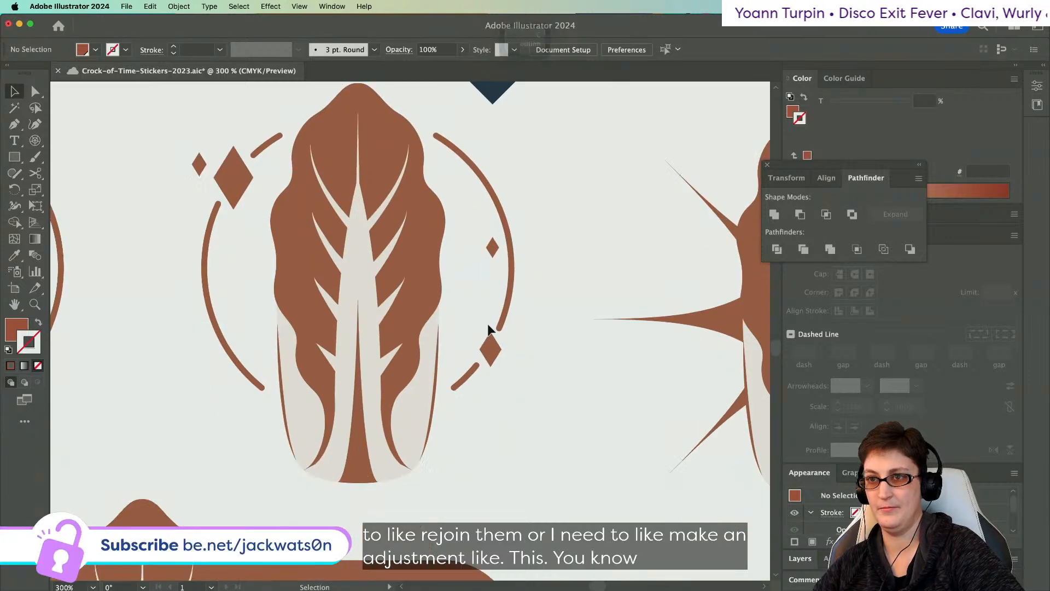
pyautogui.click(494, 254)
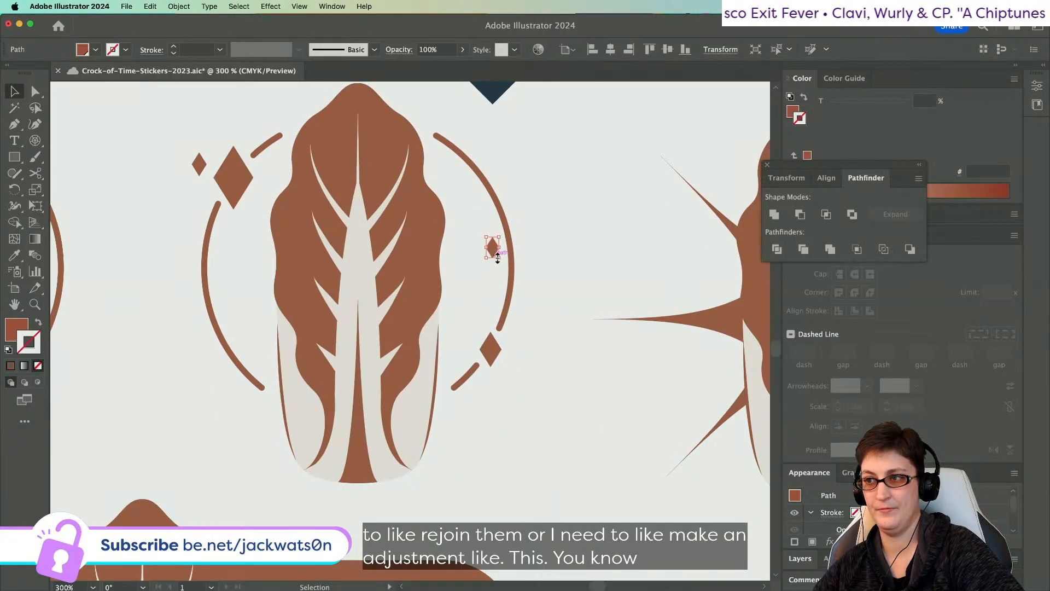
pyautogui.click(559, 273)
pyautogui.moveTo(490, 247); pyautogui.dragTo(482, 138)
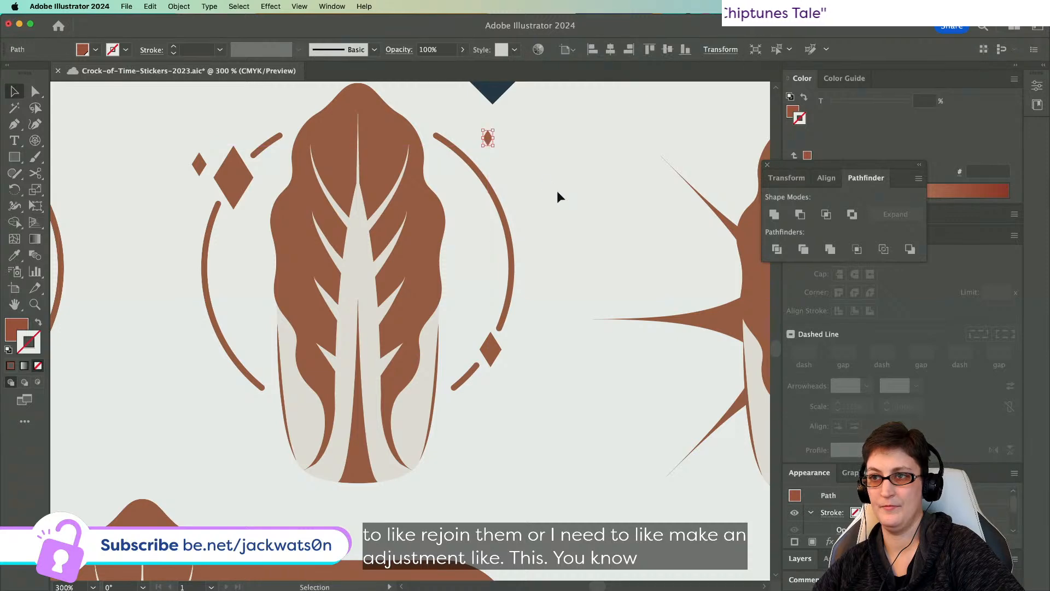
pyautogui.click(557, 193)
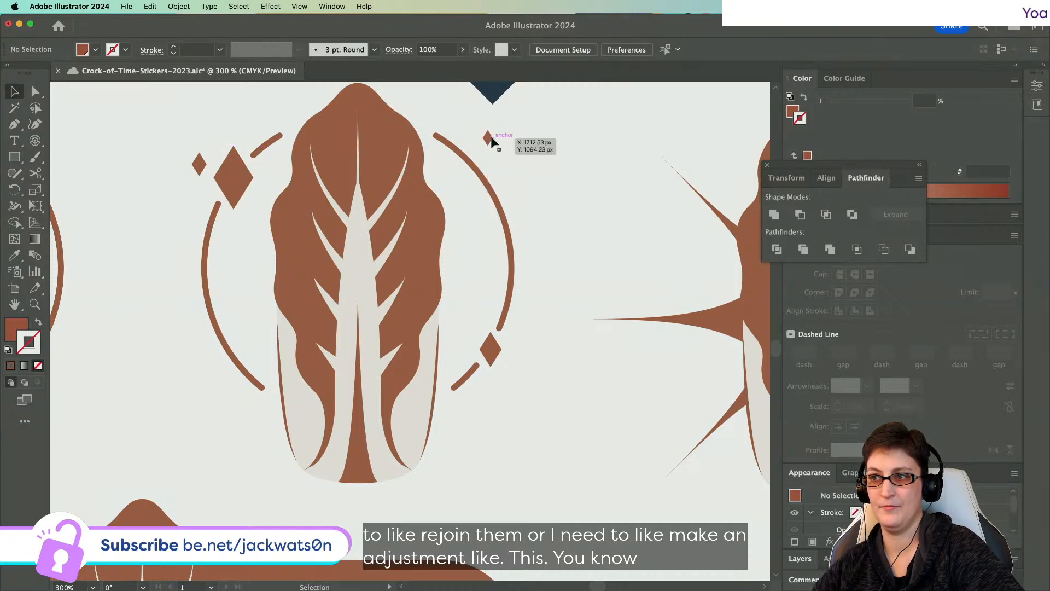
# - Scale the two upper-left diamonds down slightly together
pyautogui.scroll(-1, 530, 220)
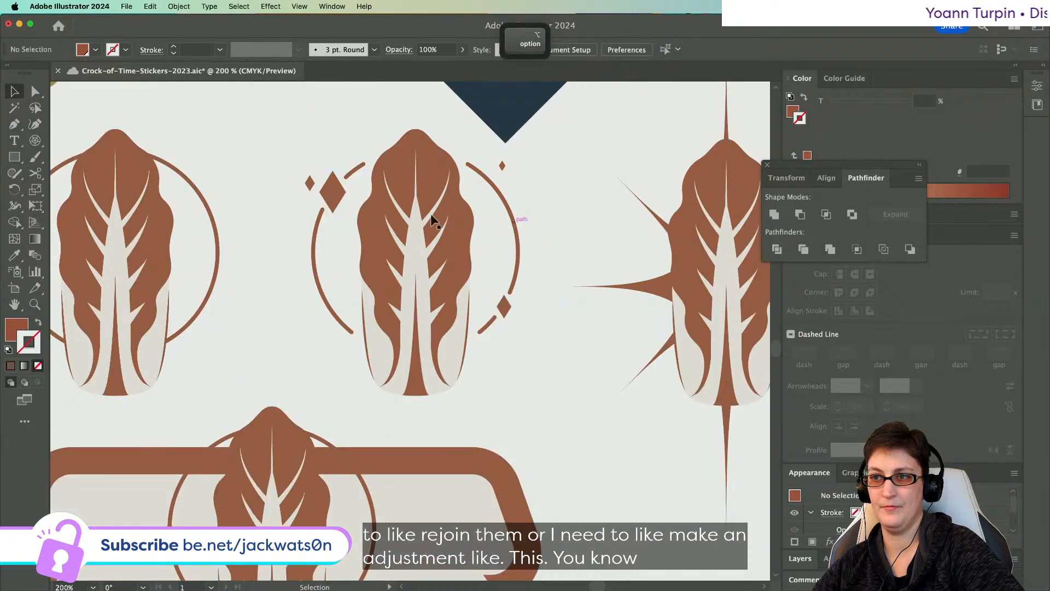
pyautogui.click(328, 189)
pyautogui.keyDown('shift'); pyautogui.click(309, 183); pyautogui.keyUp('shift')
pyautogui.moveTo(306, 172); pyautogui.dragTo(310, 176)
pyautogui.click(355, 203)
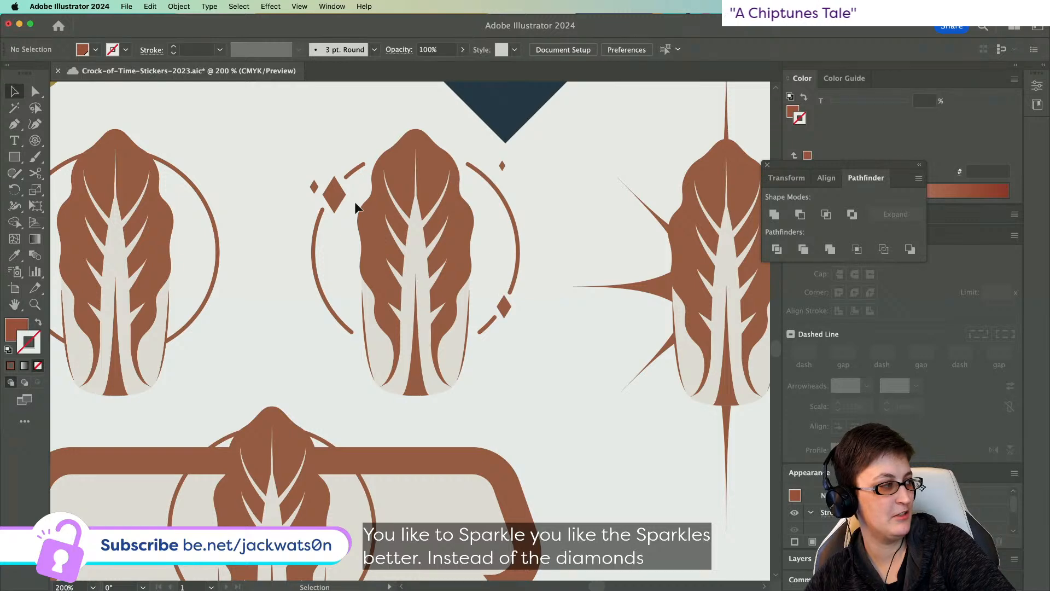
# - Try to join the path ends of the whole halo group, and undo the joins
pyautogui.hscroll(5, 355, 202)
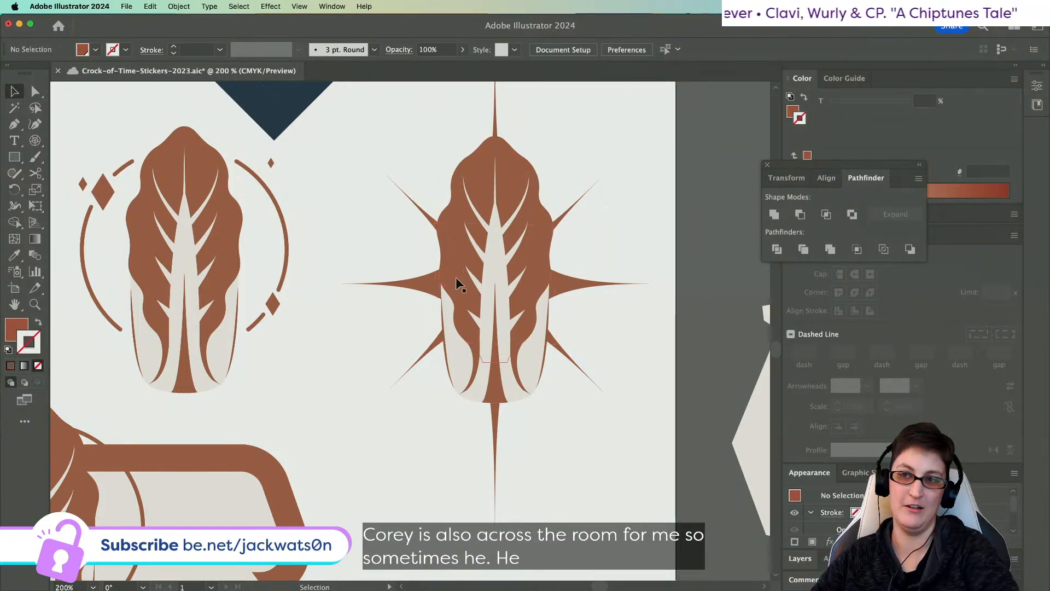
pyautogui.keyDown('alt'); pyautogui.scroll(1, 280, 260); pyautogui.keyUp('alt')
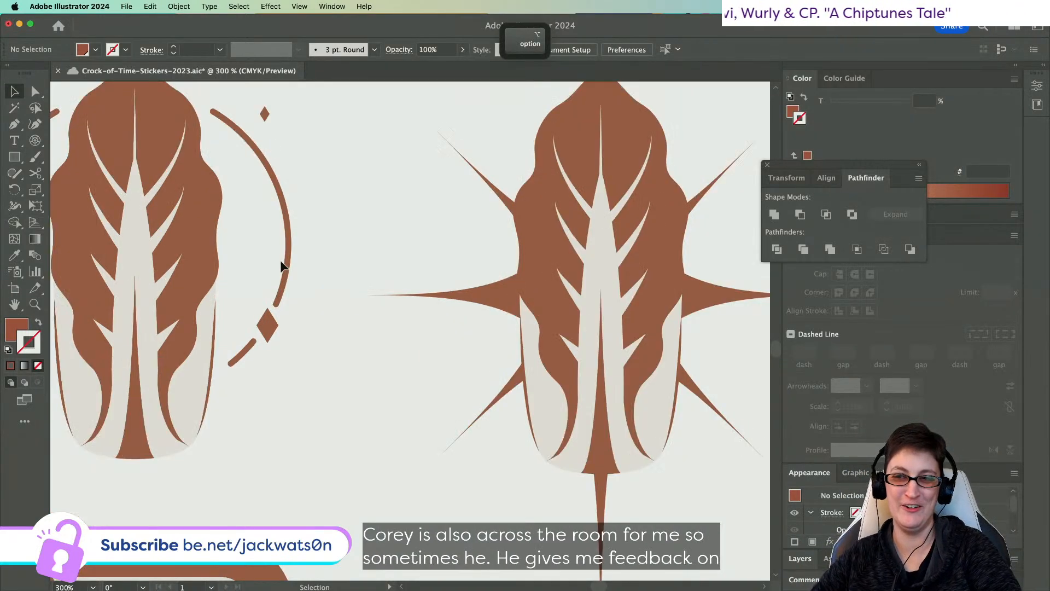
pyautogui.click(281, 301)
pyautogui.click(35, 91)
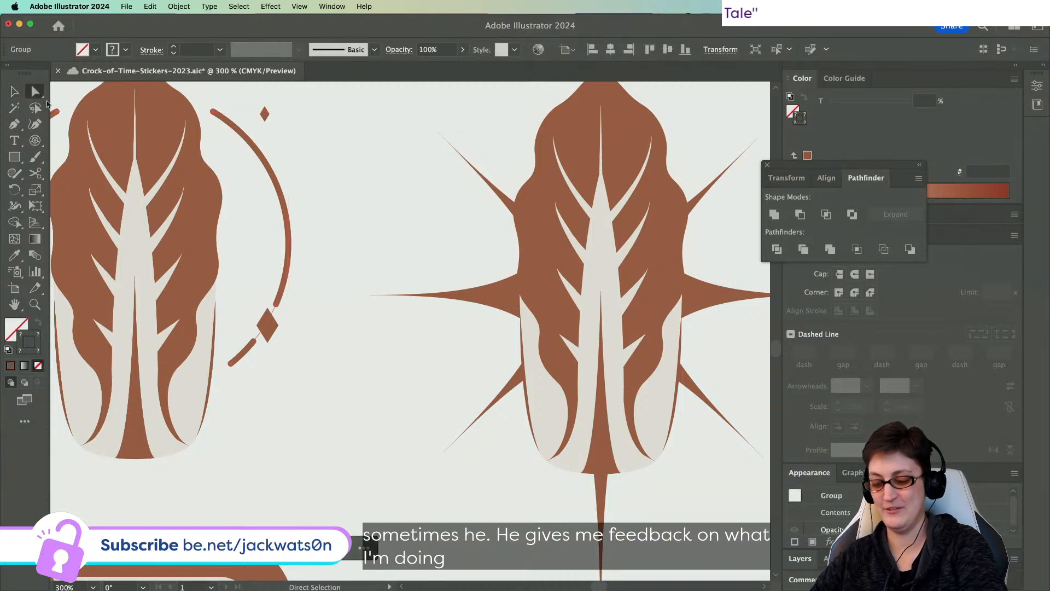
pyautogui.press('super+j')
pyautogui.press('super+j')
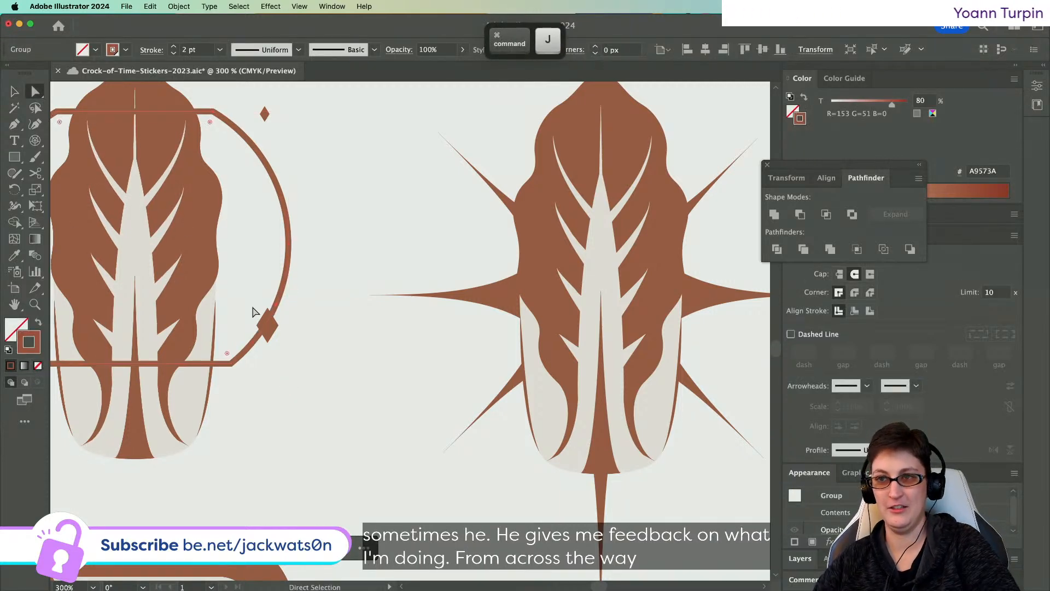
pyautogui.press('super+z')
pyautogui.press('super+z')
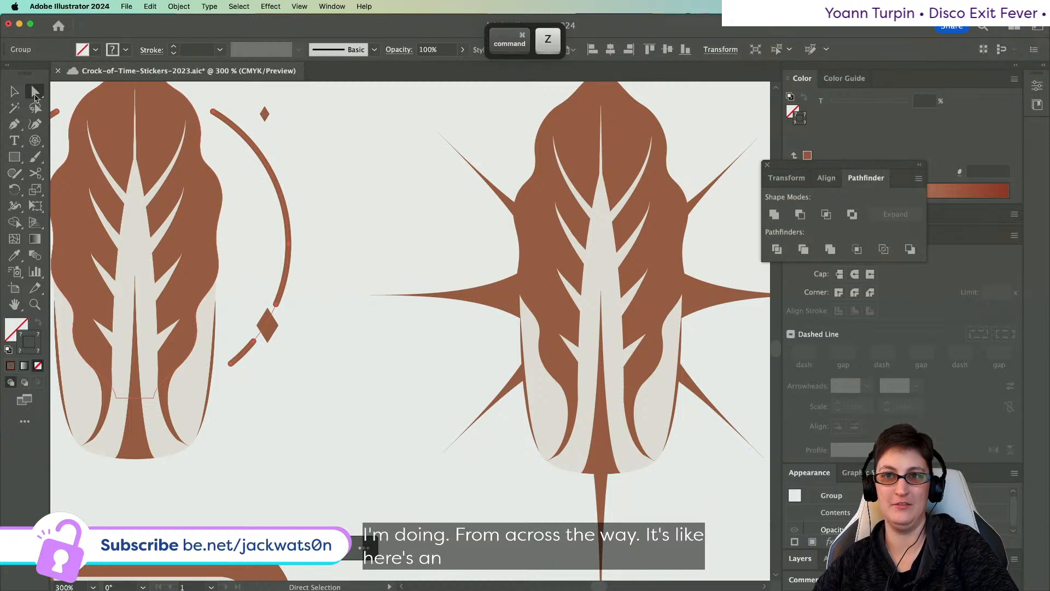
# - Join the cut pieces of the right halo arc and copy the short end segment's stroke onto the rejoined path
pyautogui.click(279, 309)
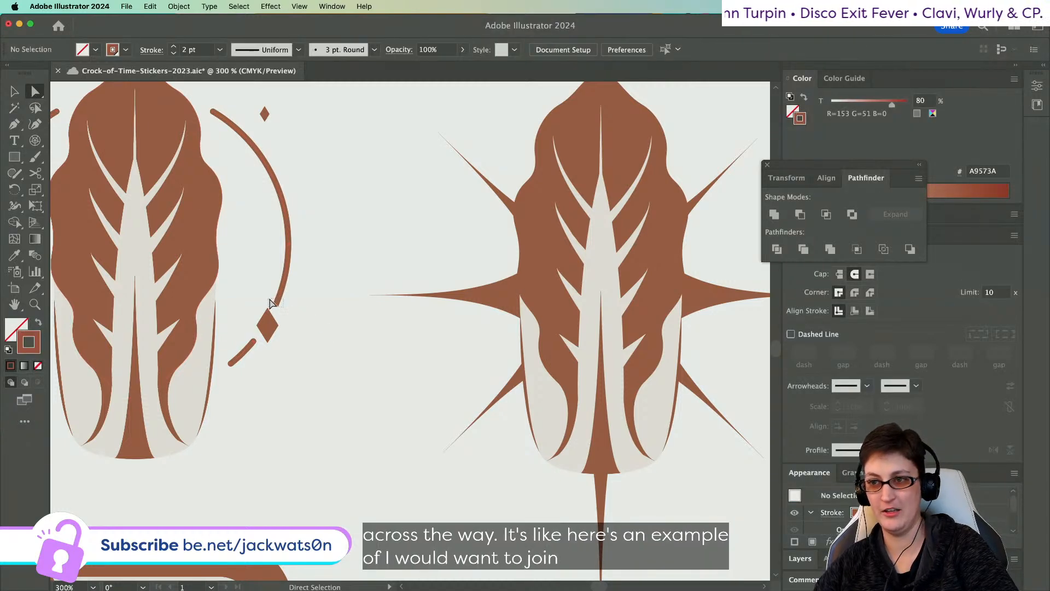
pyautogui.moveTo(269, 299); pyautogui.dragTo(268, 298)
pyautogui.press('super+j')
pyautogui.moveTo(236, 331); pyautogui.dragTo(258, 354)
pyautogui.press('i')
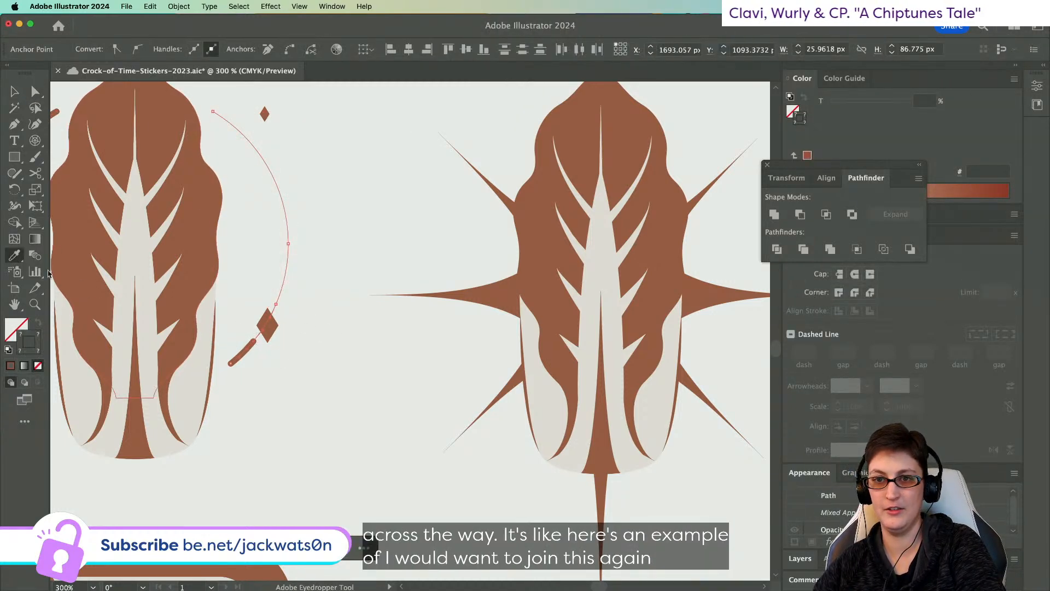
pyautogui.click(246, 349)
# - Recut the right arc farther out on both sides of the lower-right diamond and remove the stroke from the segment between
pyautogui.scroll(3, 274, 262)
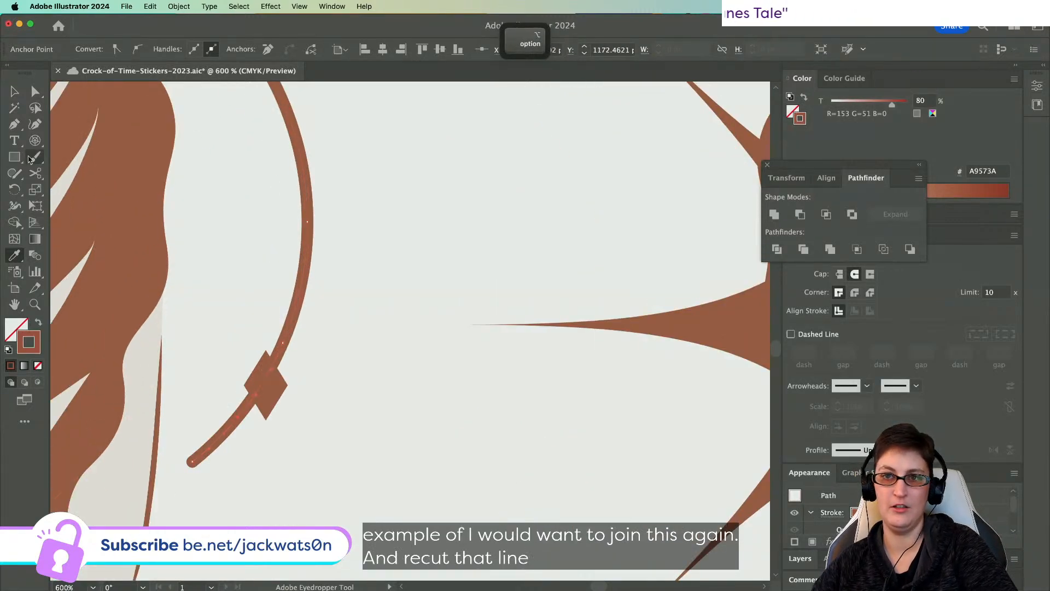
pyautogui.click(35, 173)
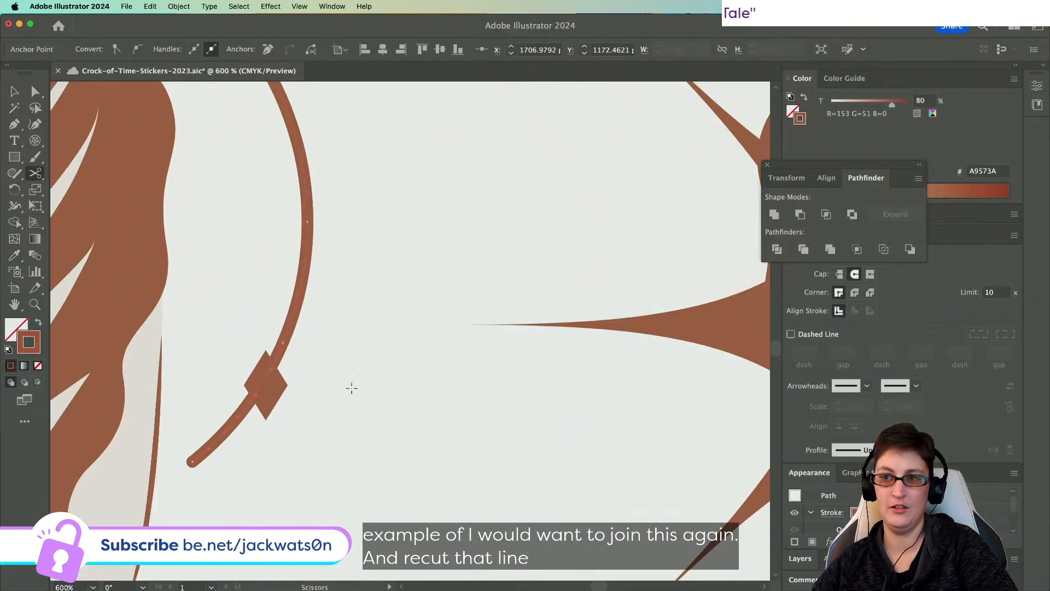
pyautogui.click(288, 336)
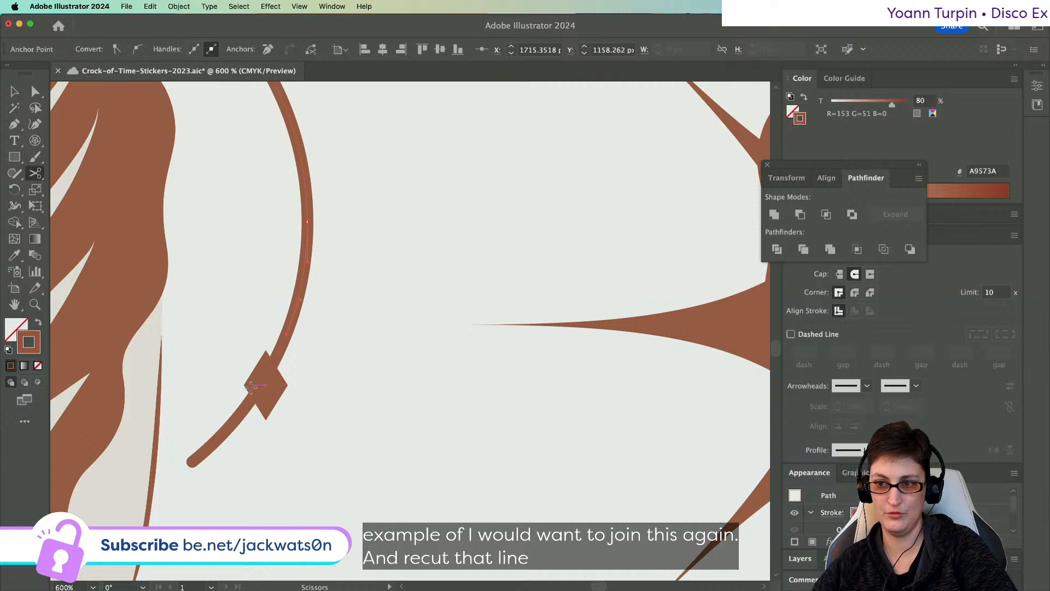
pyautogui.click(237, 418)
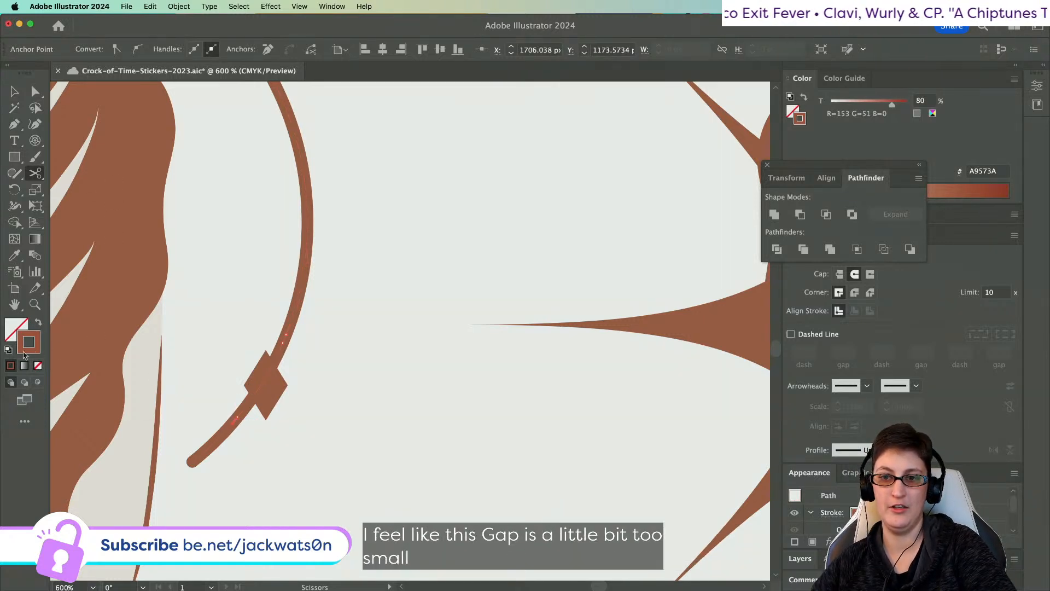
pyautogui.press('super+shift+a')
pyautogui.press('super+minus')
pyautogui.press('super+minus')
pyautogui.press('super+minus')
pyautogui.press('super+minus')
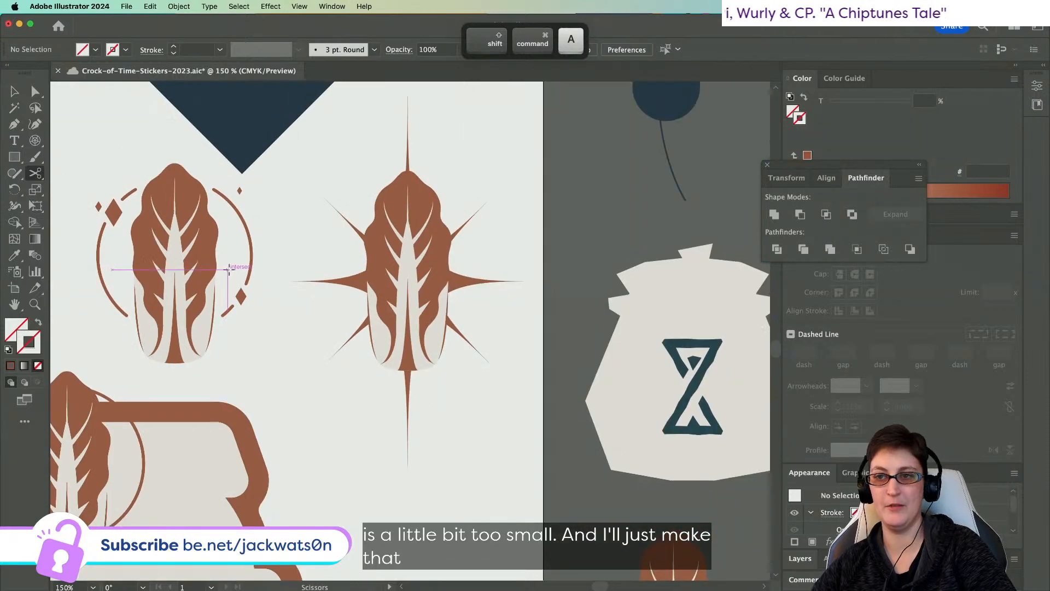
# - Duplicate the small upper-right diamond and place the copy below the lower end of the left halo arc
pyautogui.hscroll(-3, 228, 268)
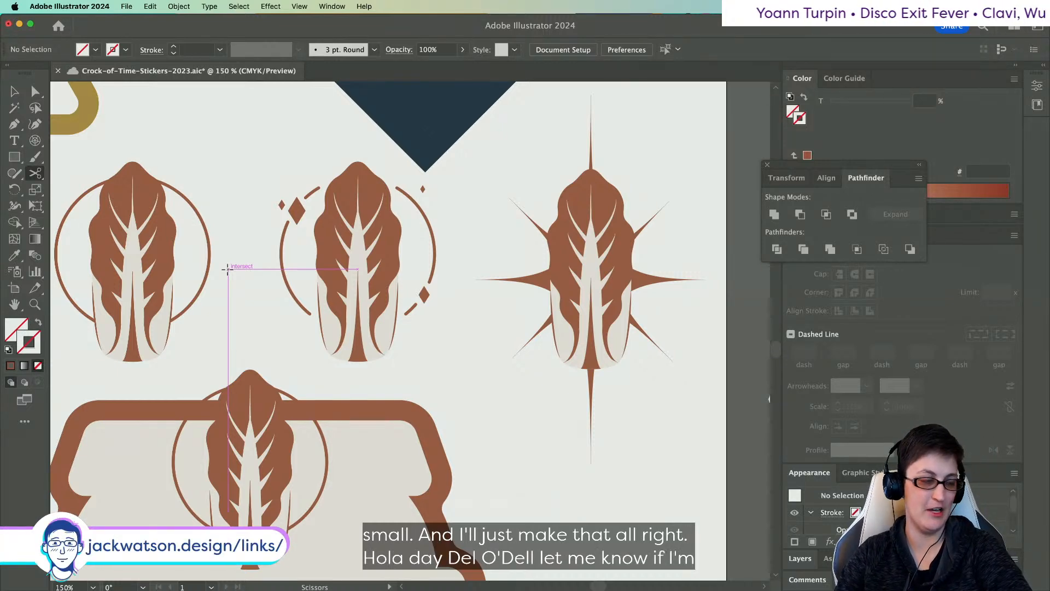
pyautogui.scroll(2, 227, 268)
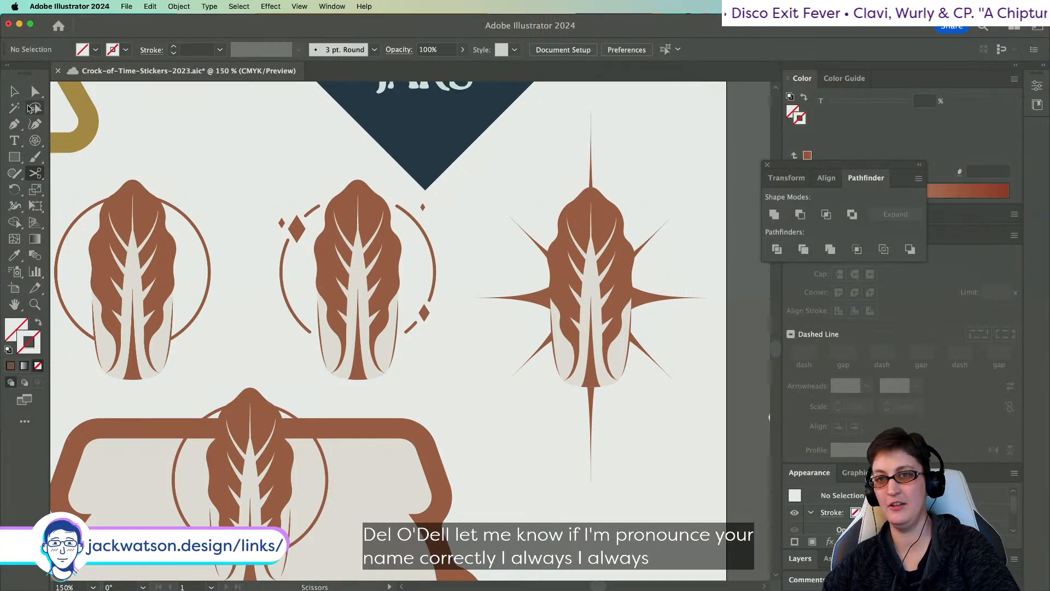
pyautogui.click(13, 92)
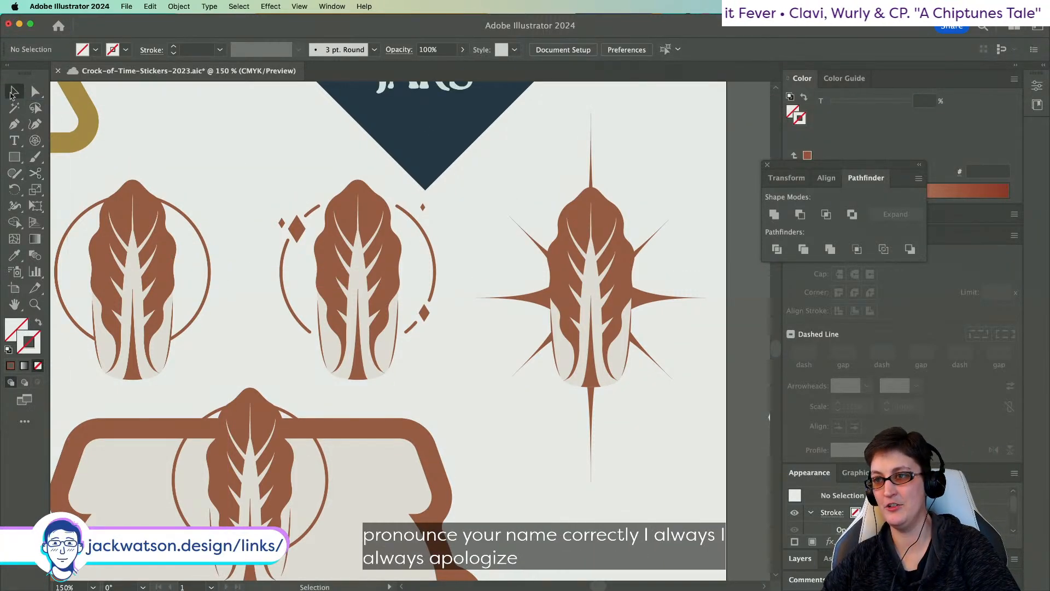
pyautogui.keyDown('super'); pyautogui.click(425, 206); pyautogui.keyUp('super')
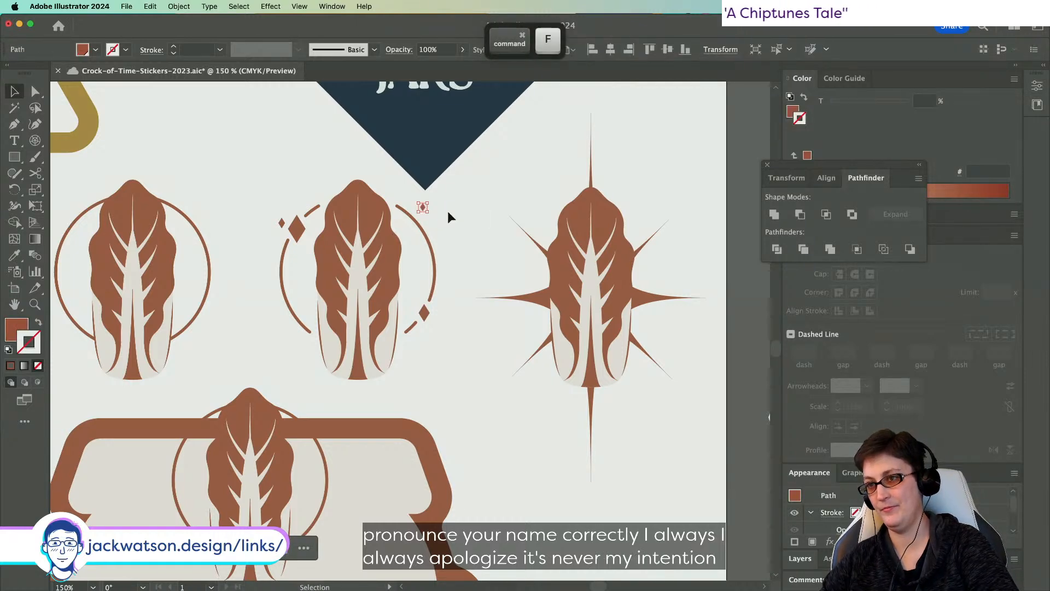
pyautogui.moveTo(422, 207); pyautogui.dragTo(309, 351)
pyautogui.click(248, 345)
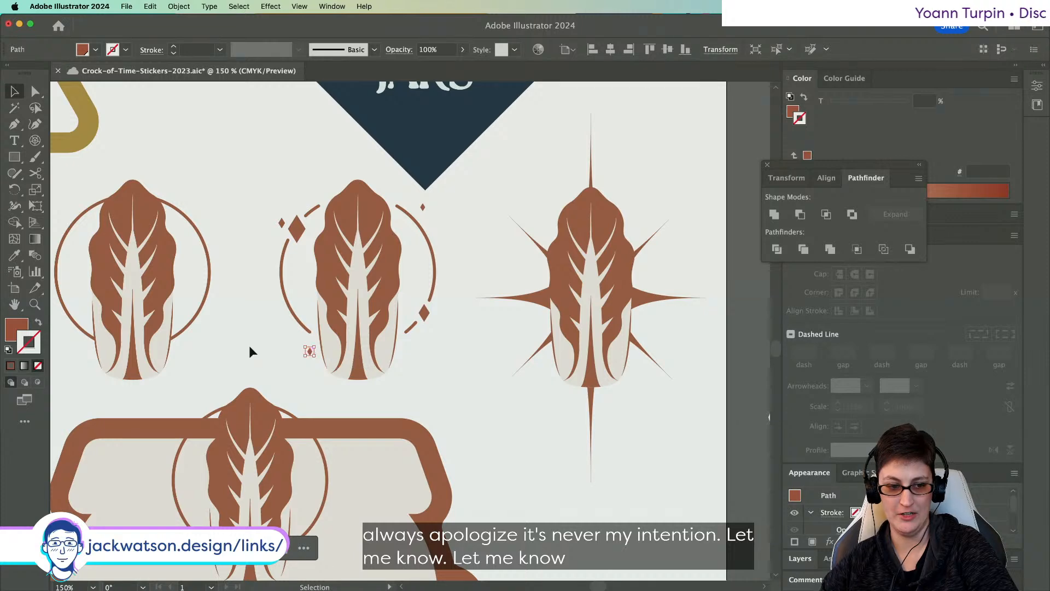
# - Nudge the small diamond below the lower end of the left halo arc slightly down and outward
pyautogui.click(310, 351)
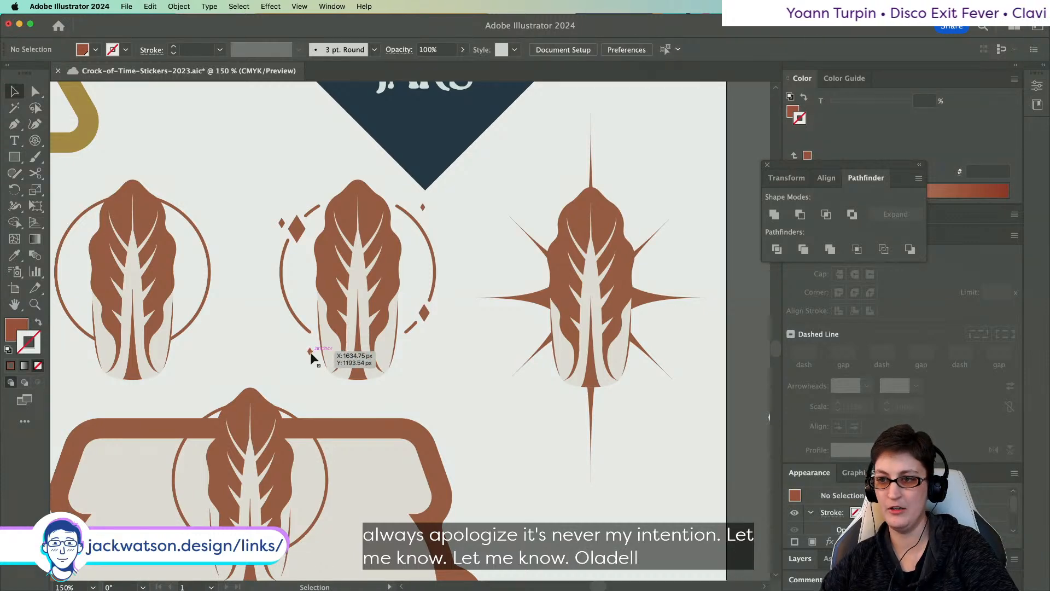
pyautogui.moveTo(305, 356); pyautogui.dragTo(306, 356)
pyautogui.click(287, 357)
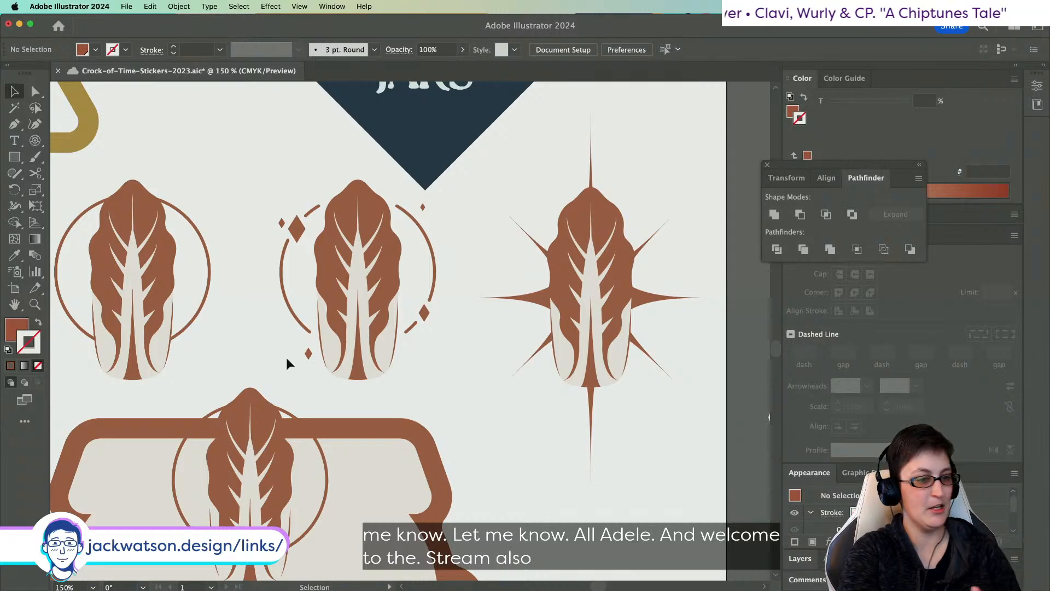
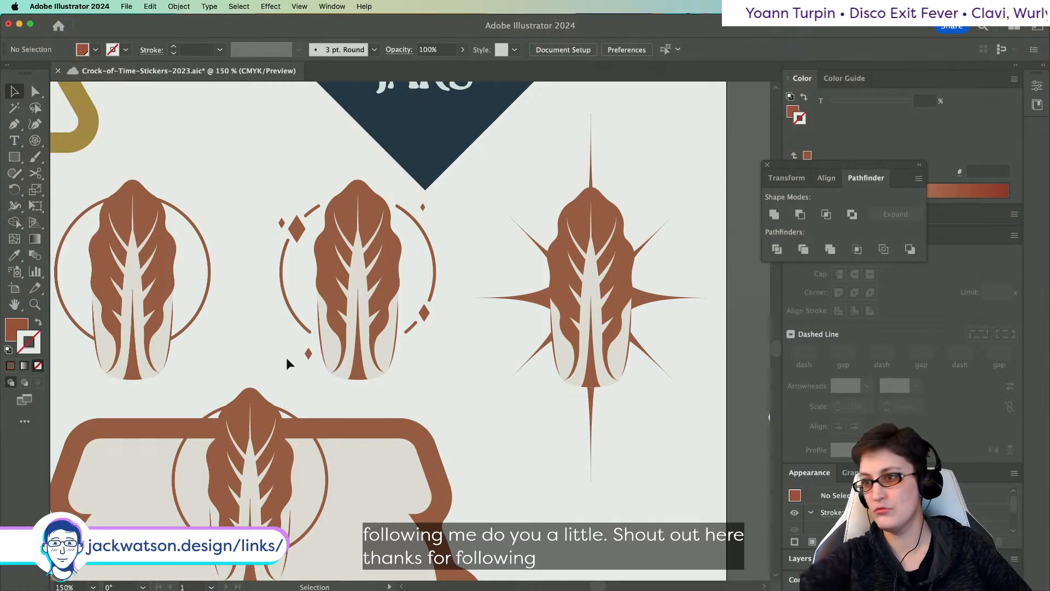
# - Move the circled cabbage emblem off the Kimchi Cleric jar to the pasteboard, directly above the PONDERING lettering
pyautogui.scroll(-5, 335, 328)
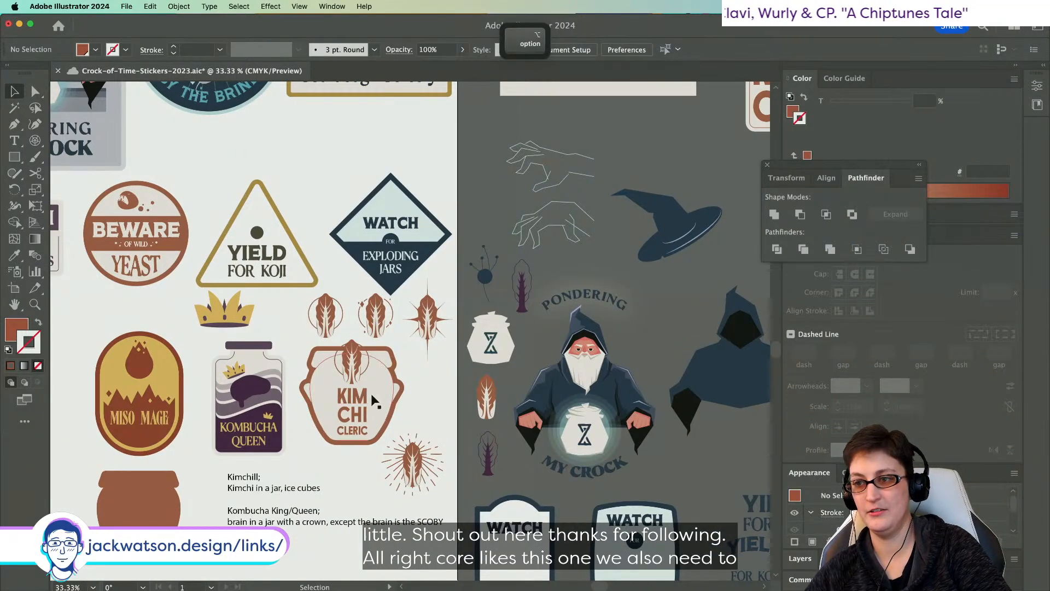
pyautogui.scroll(3, 366, 391)
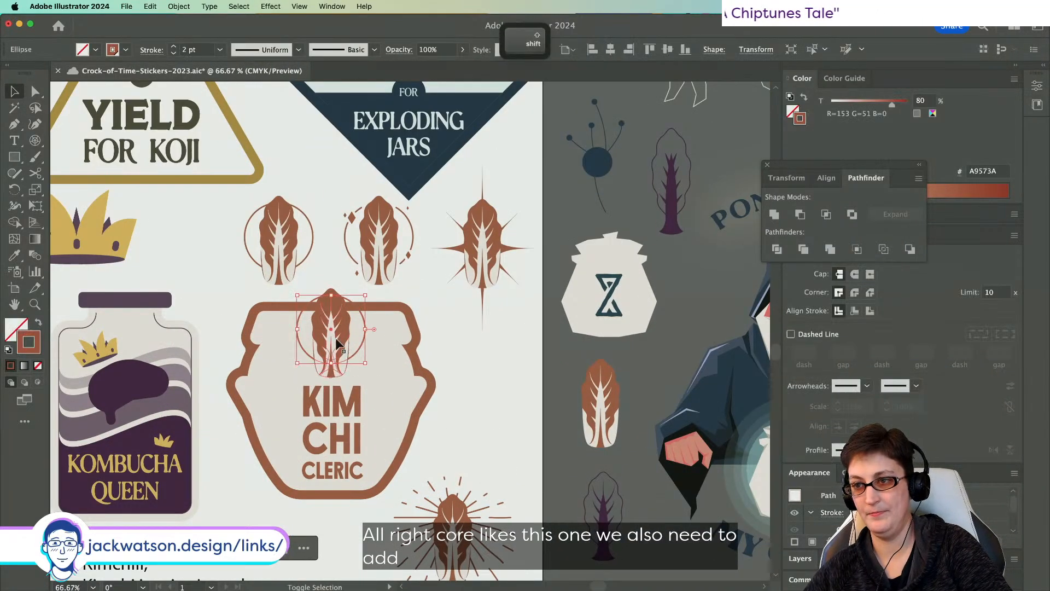
pyautogui.moveTo(335, 337); pyautogui.dragTo(459, 422)
pyautogui.hscroll(2, 492, 386)
pyautogui.scroll(-1, 493, 386)
pyautogui.hscroll(3, 492, 387)
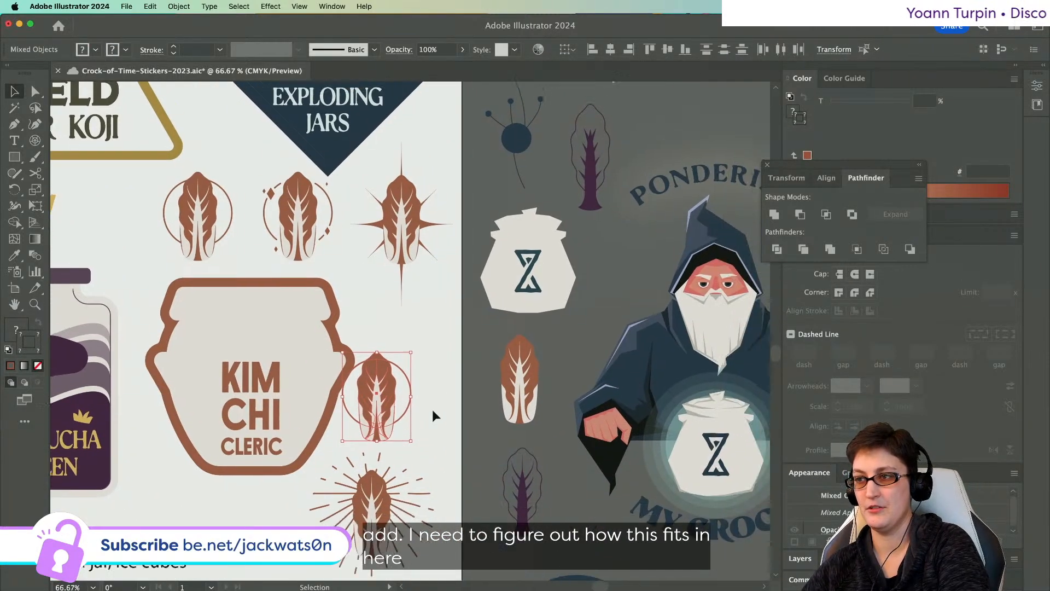
pyautogui.moveTo(317, 443); pyautogui.dragTo(630, 155)
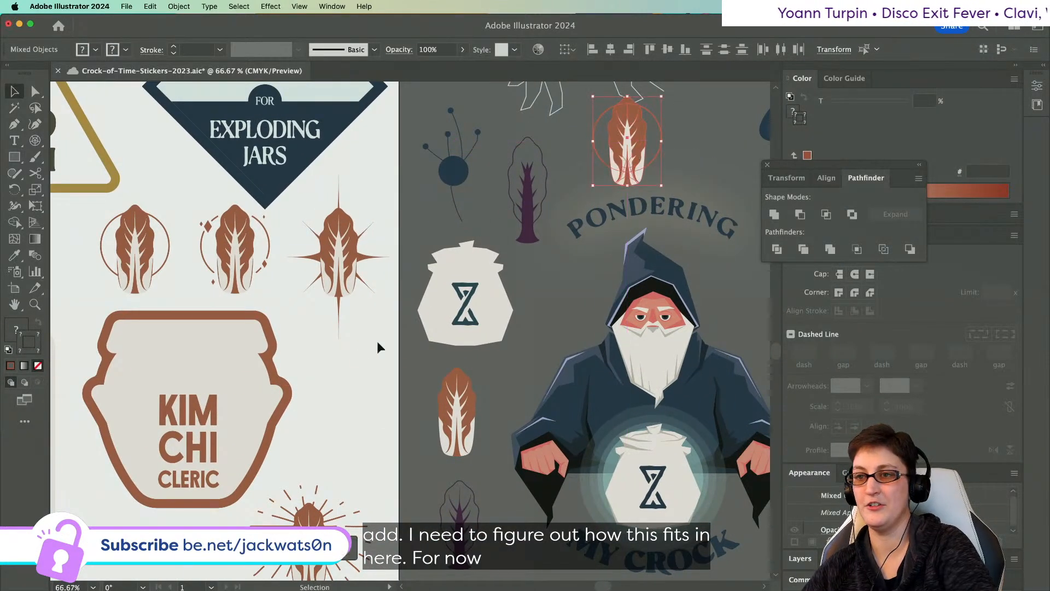
pyautogui.click(349, 354)
# - Select all the loose artwork lying outside the artboard and cut it from its layer
pyautogui.keyDown('alt'); pyautogui.scroll(-5, 350, 354); pyautogui.keyUp('alt')
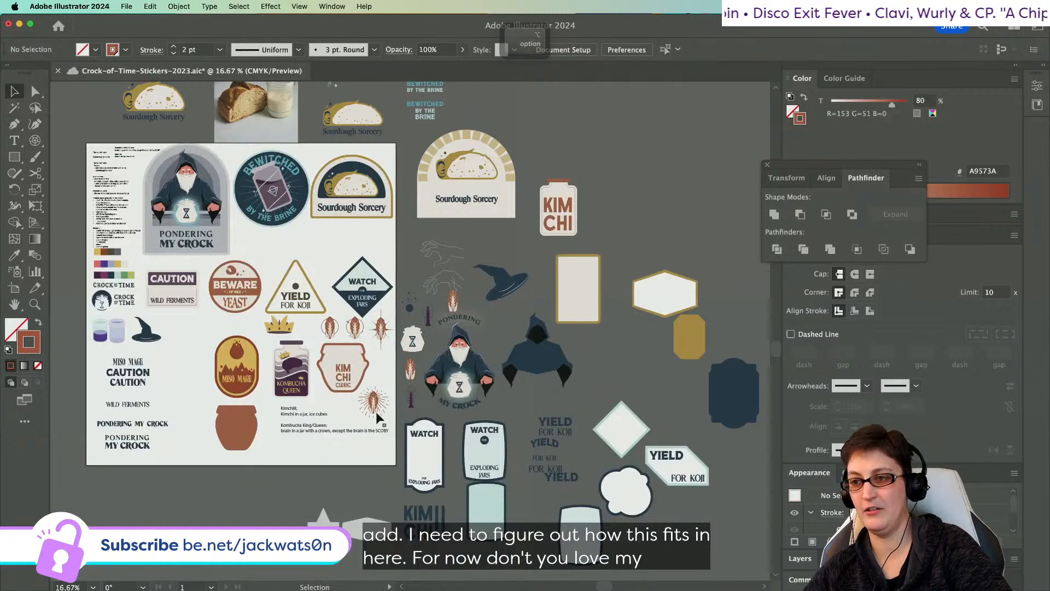
pyautogui.click(375, 411)
pyautogui.click(804, 558)
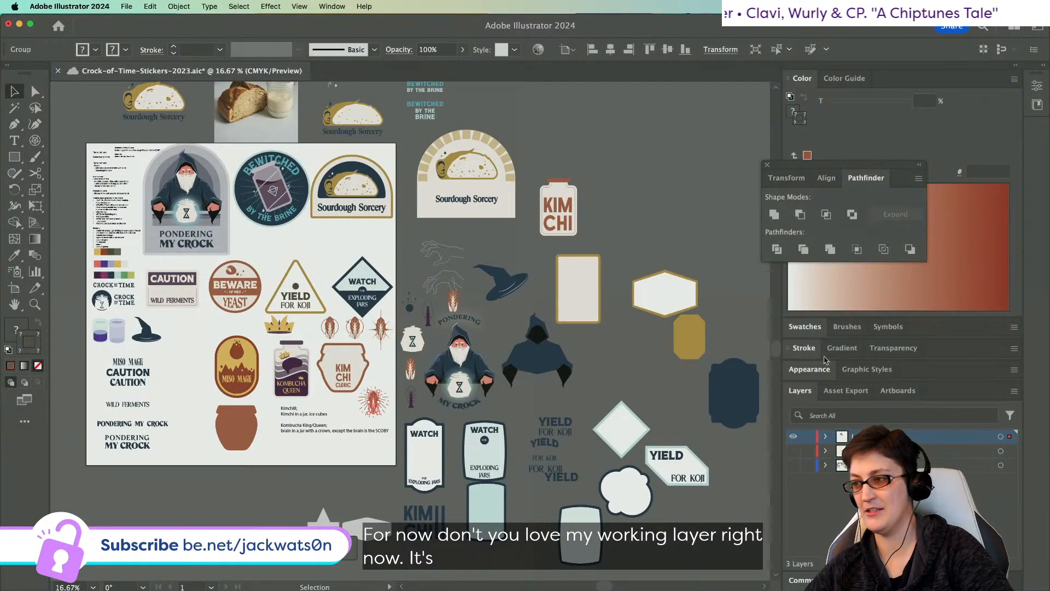
pyautogui.keyDown('alt'); pyautogui.scroll(-1, 355, 275); pyautogui.keyUp('alt')
pyautogui.click(632, 471)
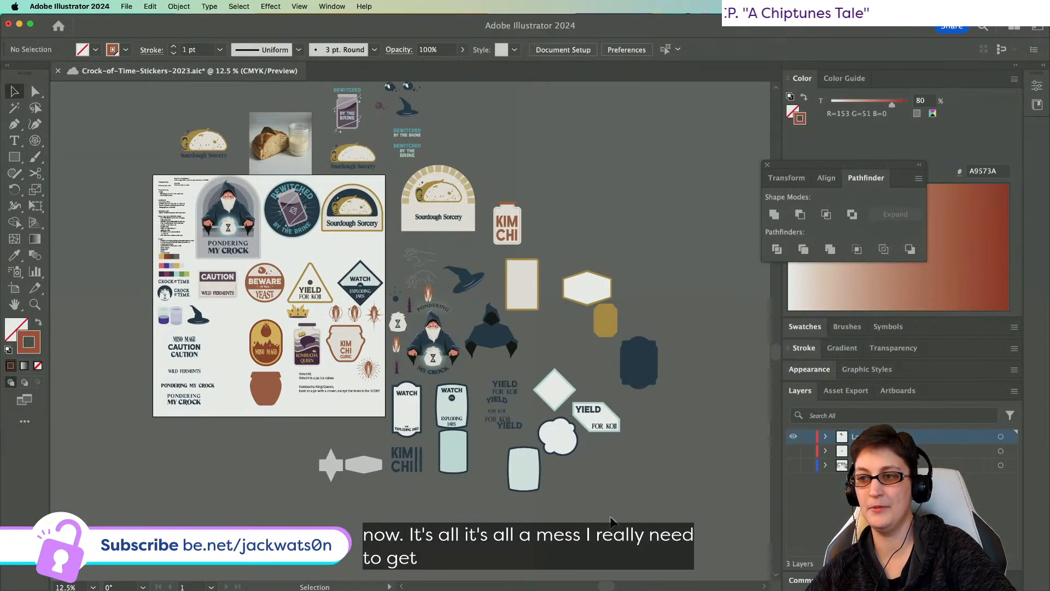
pyautogui.moveTo(392, 171); pyautogui.dragTo(663, 492)
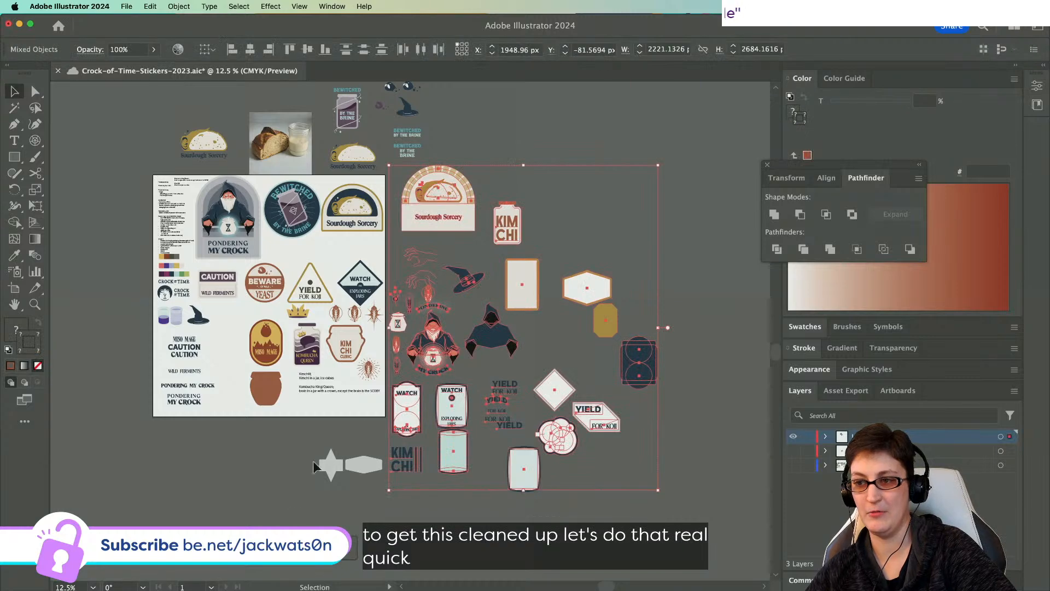
pyautogui.scroll(5, 330, 311)
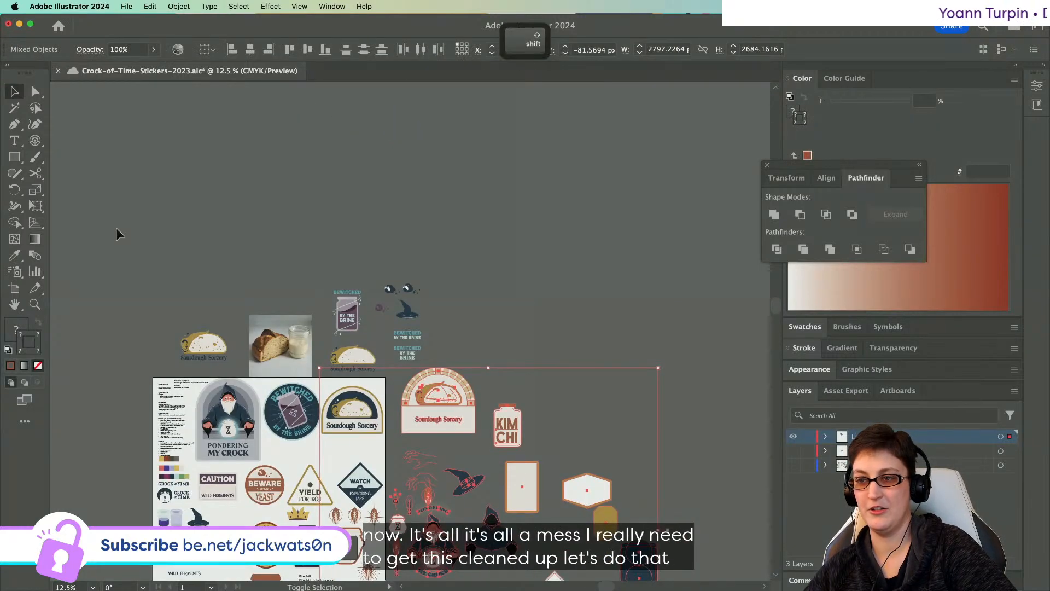
pyautogui.press('super+a')
pyautogui.press('super+x')
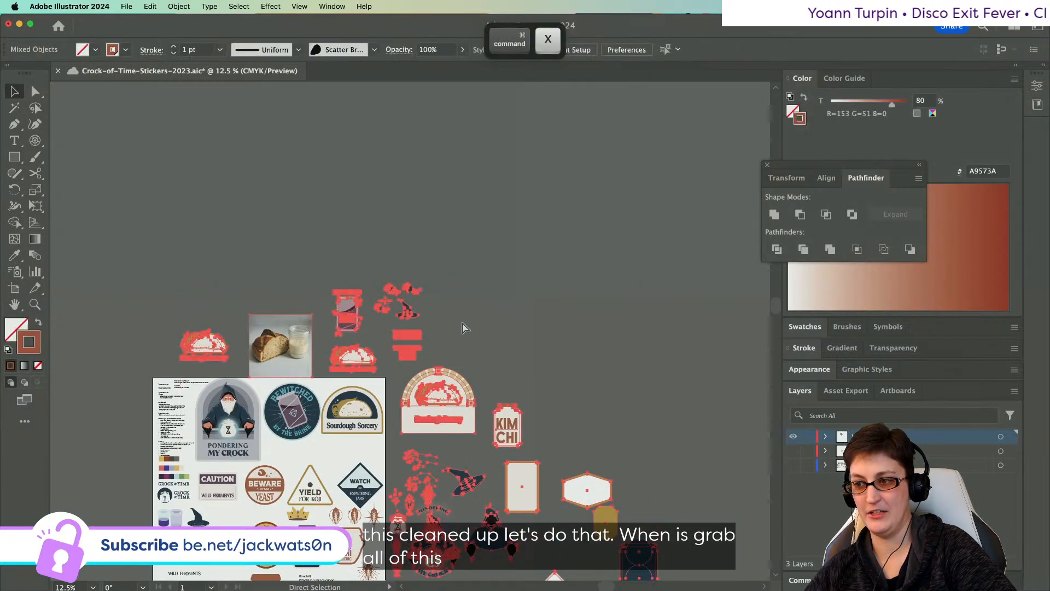
pyautogui.scroll(-3, 462, 327)
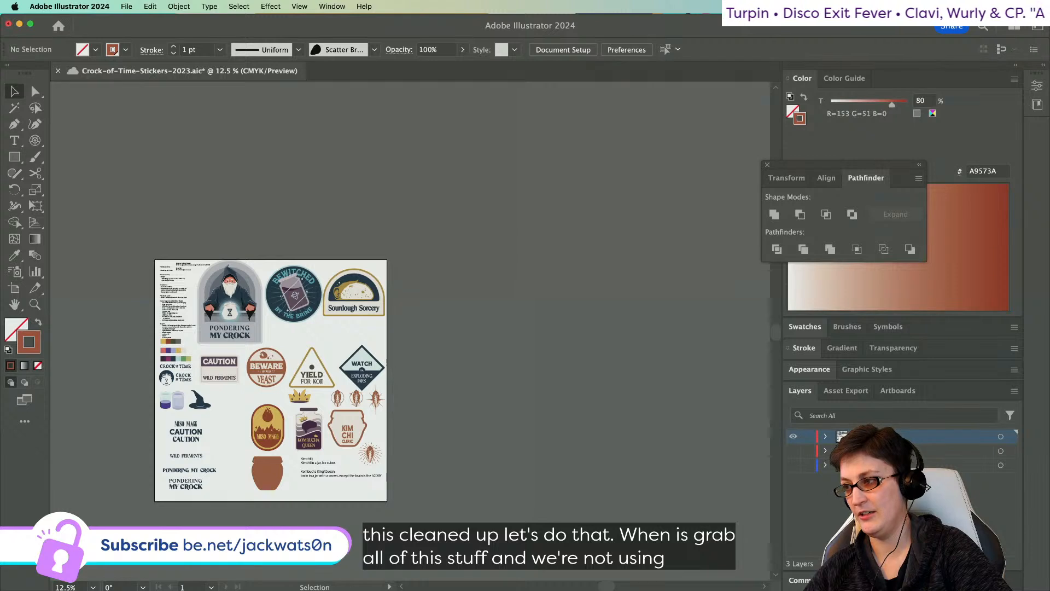
# - Create a new layer named working and paste the cut artwork onto it in its original position
pyautogui.click(917, 453)
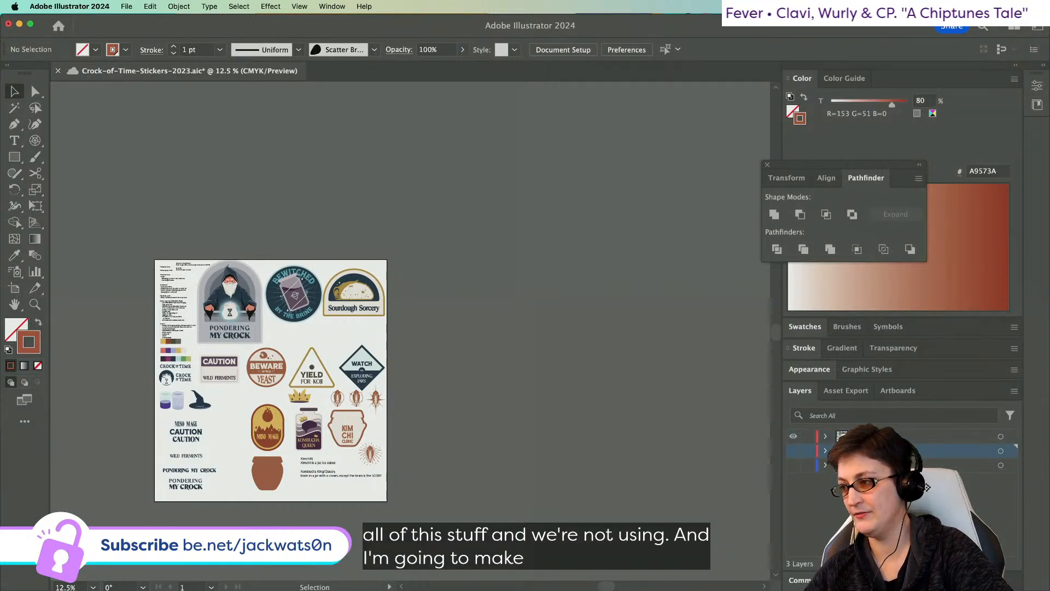
pyautogui.press('super+f')
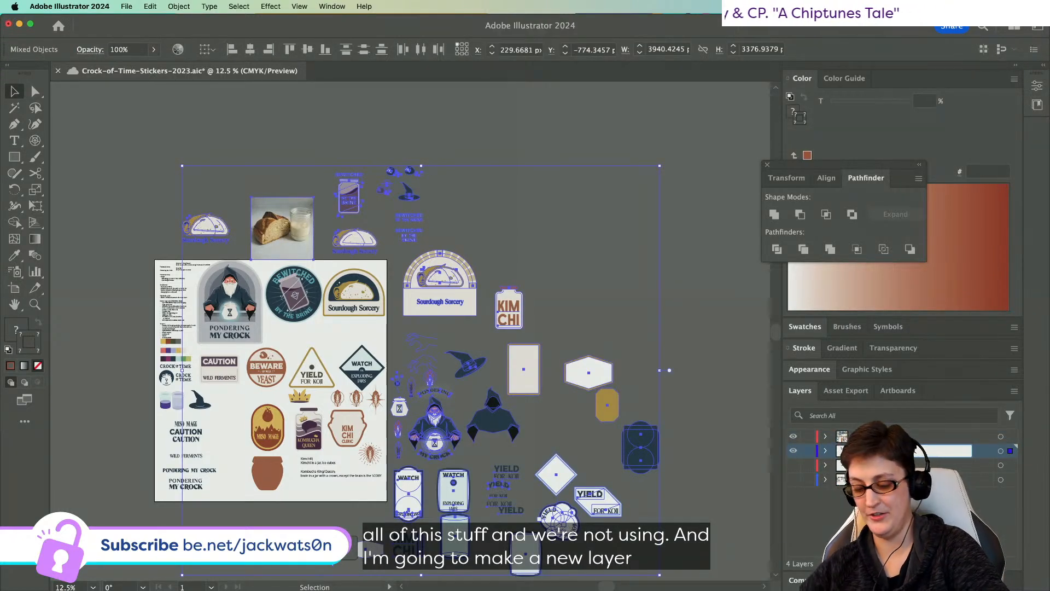
pyautogui.write('r')
pyautogui.press('Return')
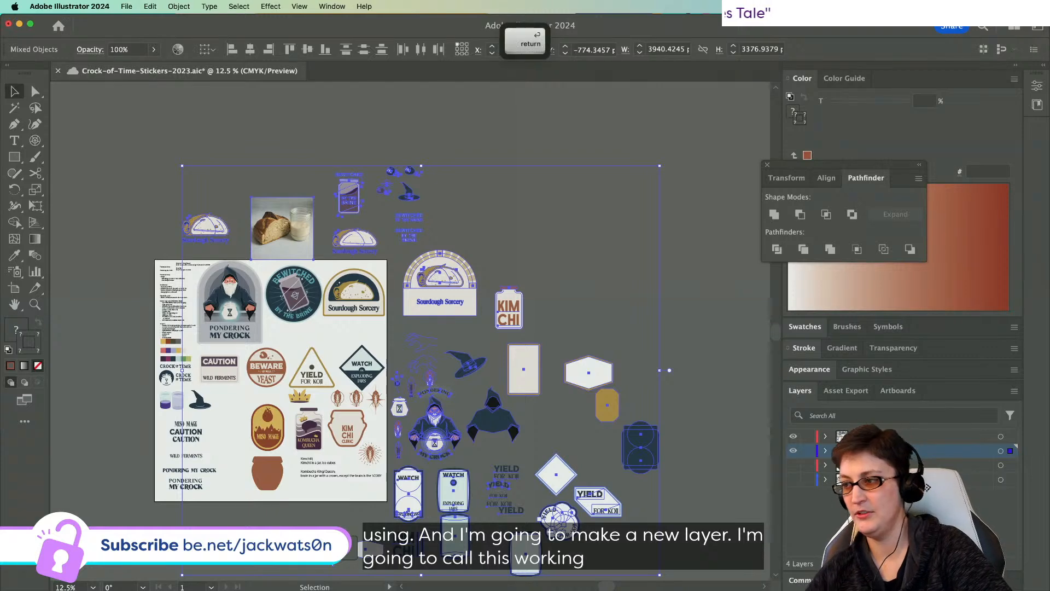
# - Isolate the older layers to check their contents, and rename the bottom one v1 and the one above it v2
pyautogui.moveTo(793, 437); pyautogui.dragTo(793, 451)
pyautogui.click(793, 479)
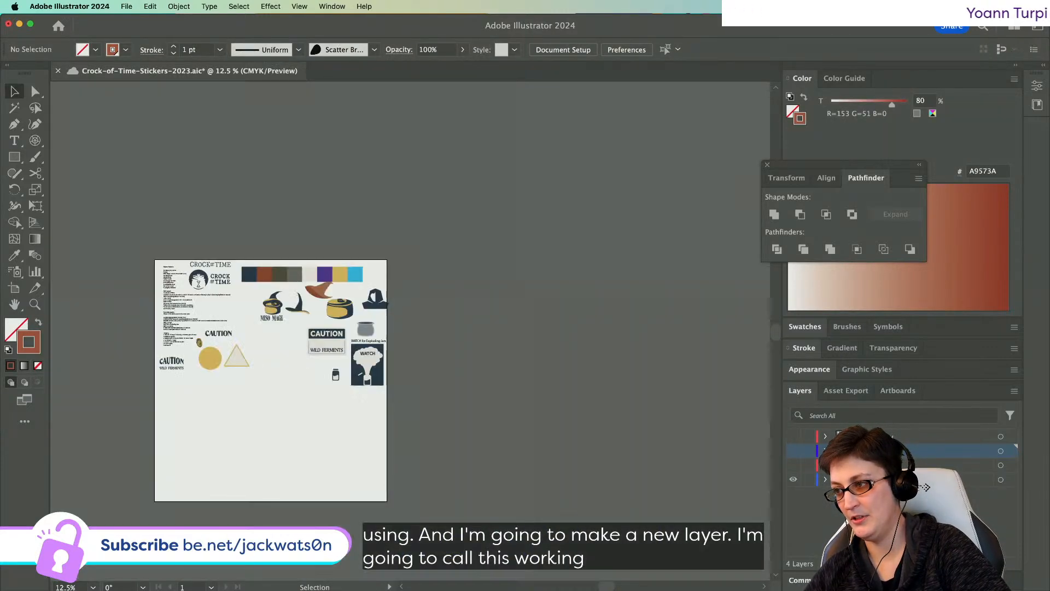
pyautogui.press('1')
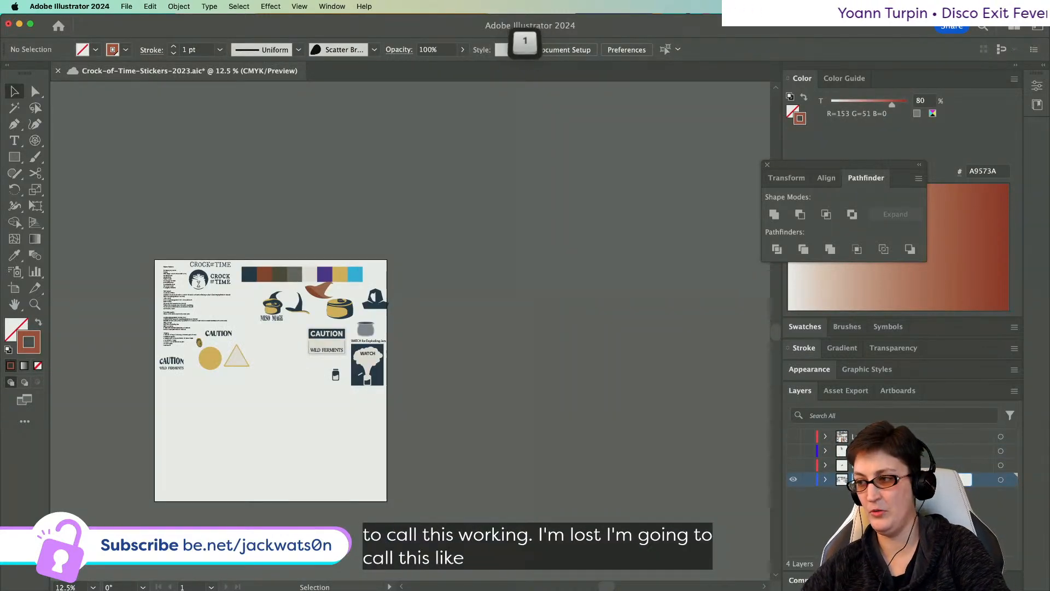
pyautogui.press('2')
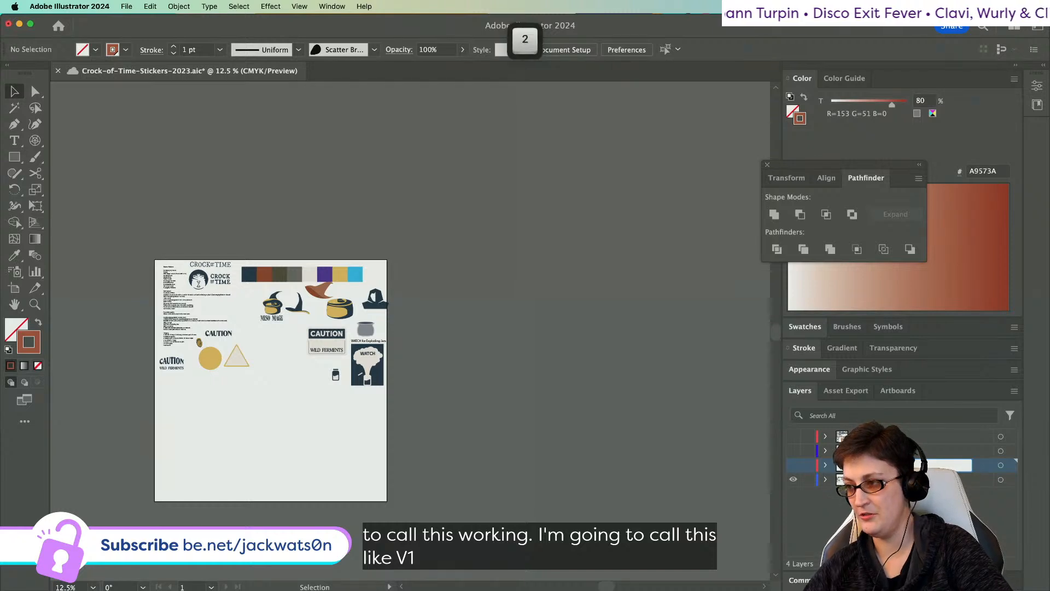
pyautogui.click(793, 481)
pyautogui.click(793, 481)
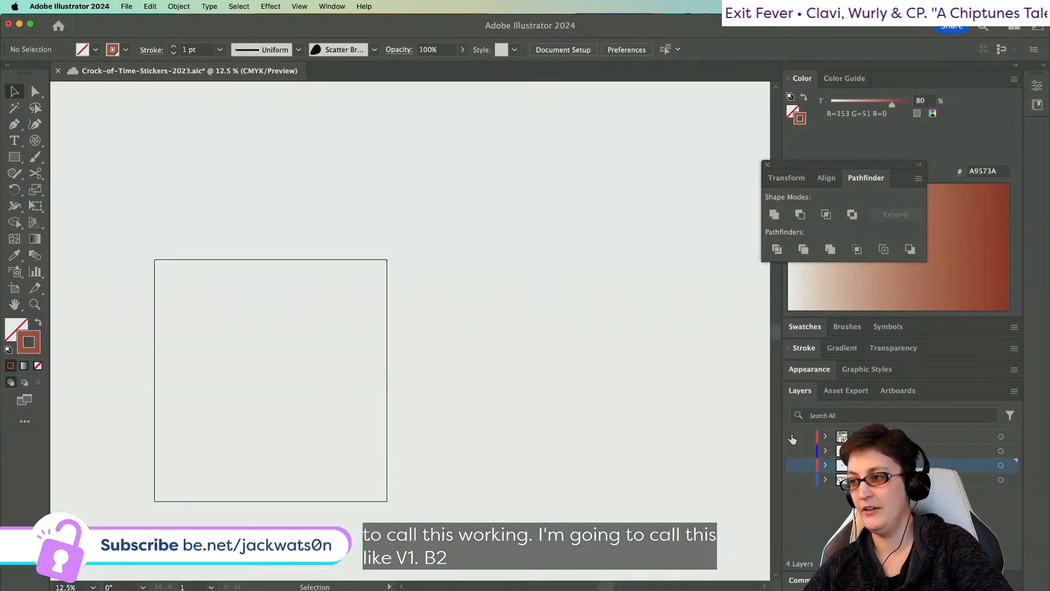
# - Show the top layer with the sticker artwork again and rename it final
pyautogui.click(793, 437)
pyautogui.doubleClick(870, 437)
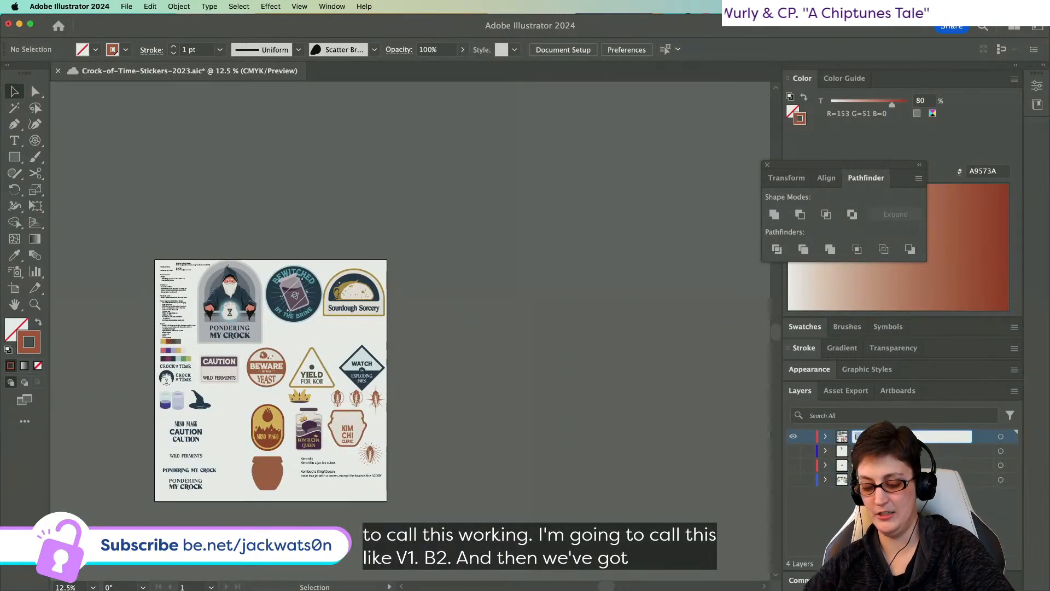
pyautogui.write('final')
pyautogui.press('Return')
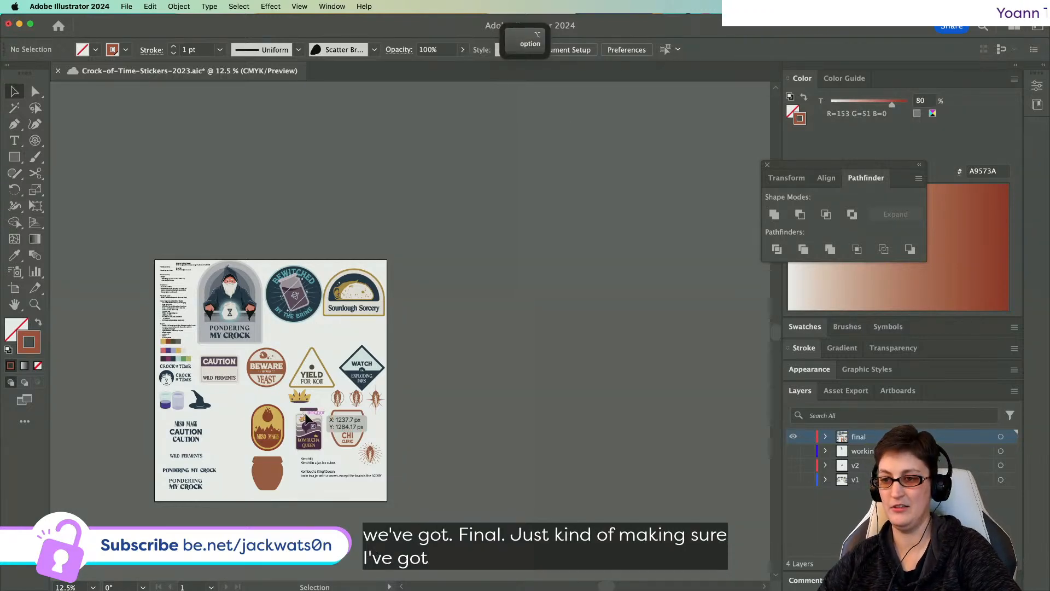
# - Show the working layer and cut the plain-circle and spiked-star cabbage variants above the Kimchi Cleric jar
pyautogui.scroll(3, 345, 432)
pyautogui.scroll(3, 316, 403)
pyautogui.scroll(3, 316, 403)
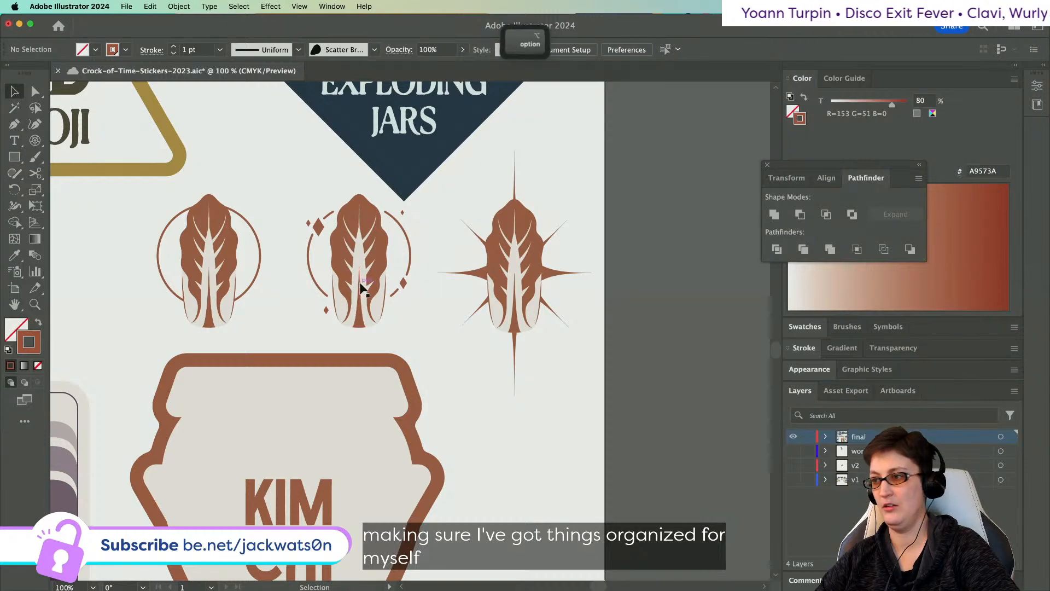
pyautogui.scroll(-1, 356, 285)
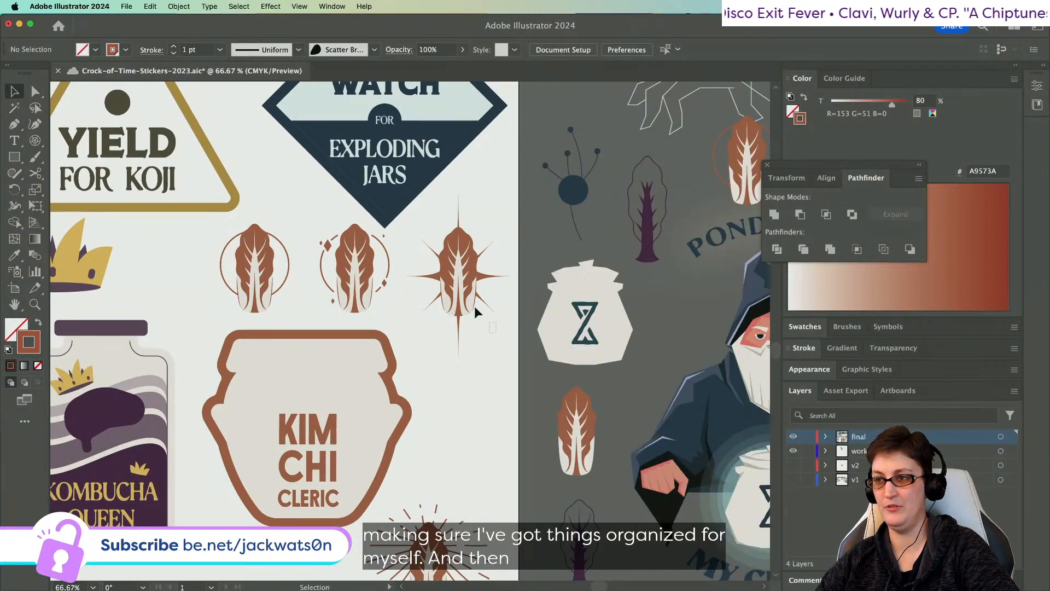
pyautogui.moveTo(401, 231); pyautogui.dragTo(400, 229)
pyautogui.moveTo(201, 231); pyautogui.dragTo(211, 237)
pyautogui.moveTo(290, 311); pyautogui.dragTo(297, 303)
pyautogui.hscroll(2, 297, 303)
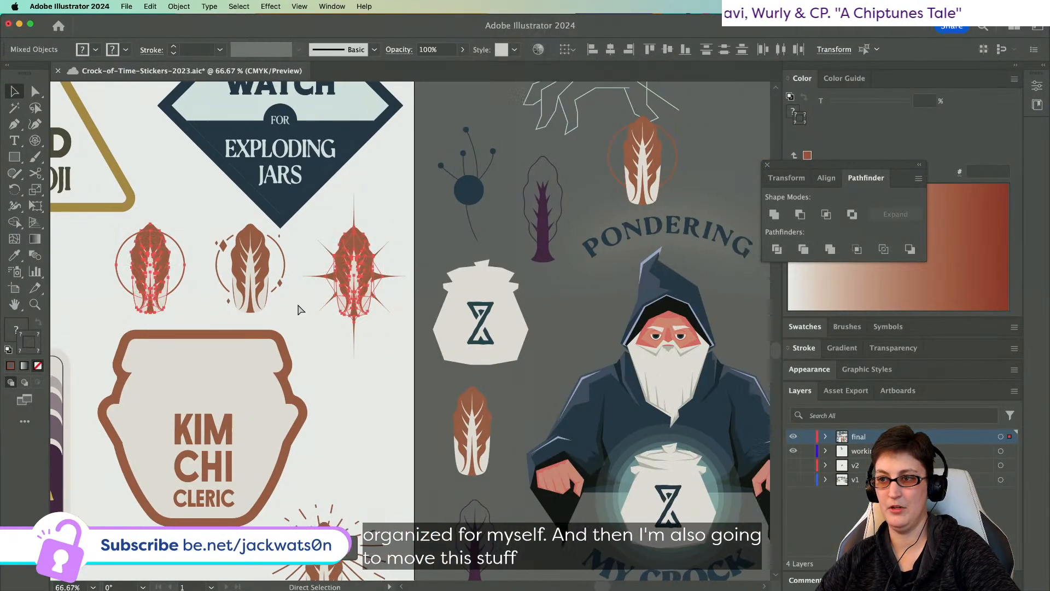
pyautogui.press('super+x')
# - Paste the two cut cabbage variants and place them on the pasteboard above the wizard hat
pyautogui.hscroll(2, 297, 303)
pyautogui.scroll(2, 297, 303)
pyautogui.scroll(-1, 297, 302)
pyautogui.scroll(-1, 297, 303)
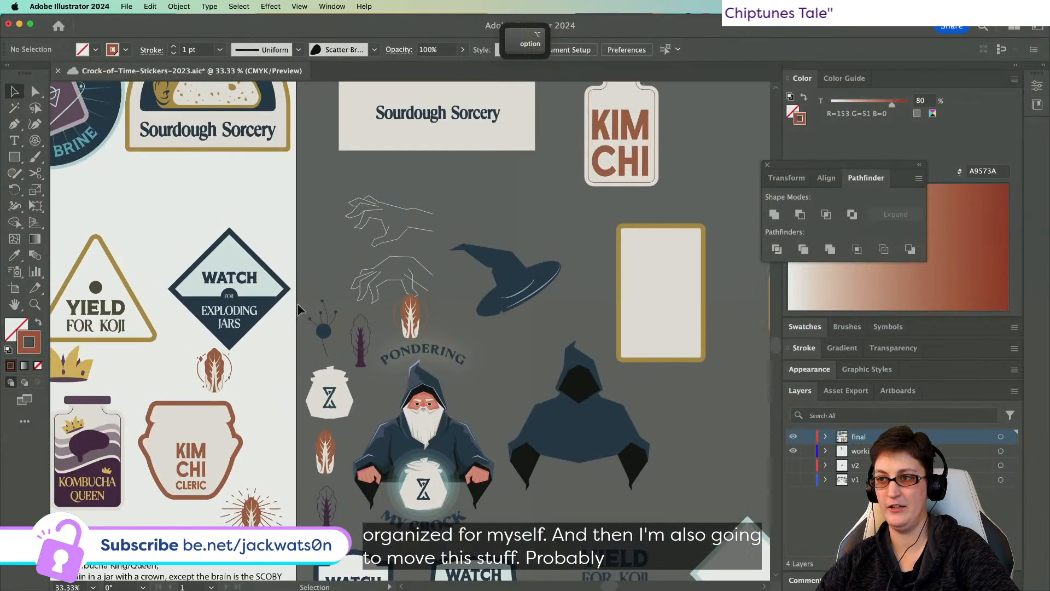
pyautogui.press('super+v')
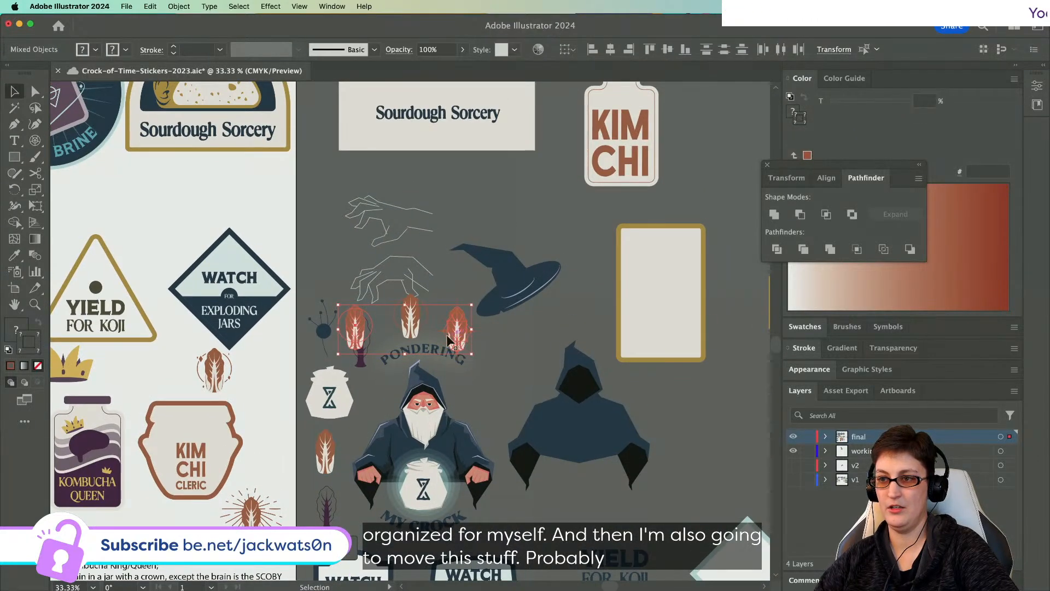
pyautogui.moveTo(360, 326); pyautogui.dragTo(447, 192)
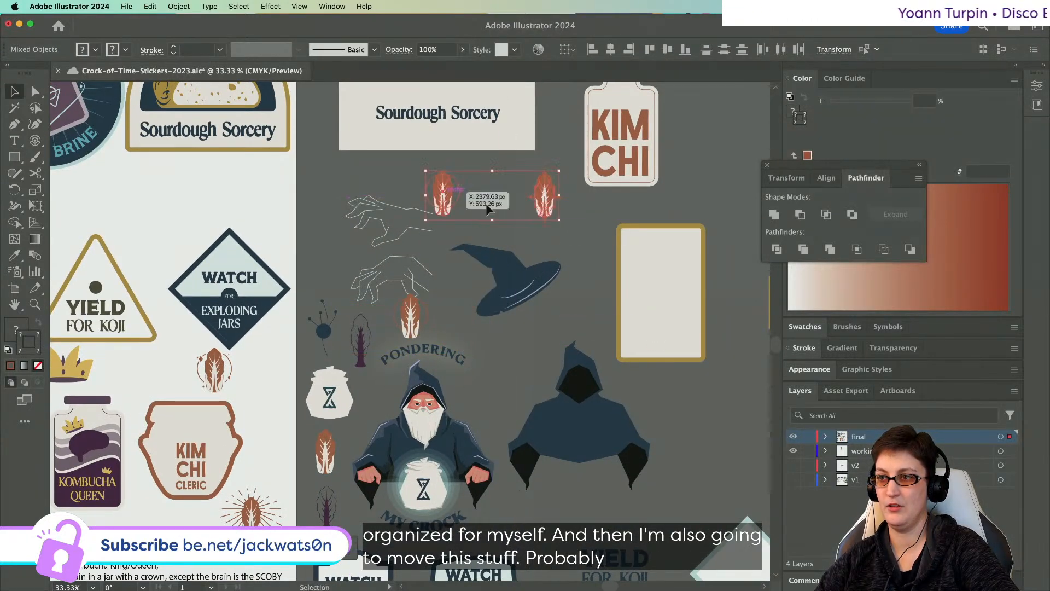
# - Delete the pasted circled cabbage and move the circled one above PONDERING up beside the spiked-star cabbage
pyautogui.press('shift+super+a')
pyautogui.click(443, 195)
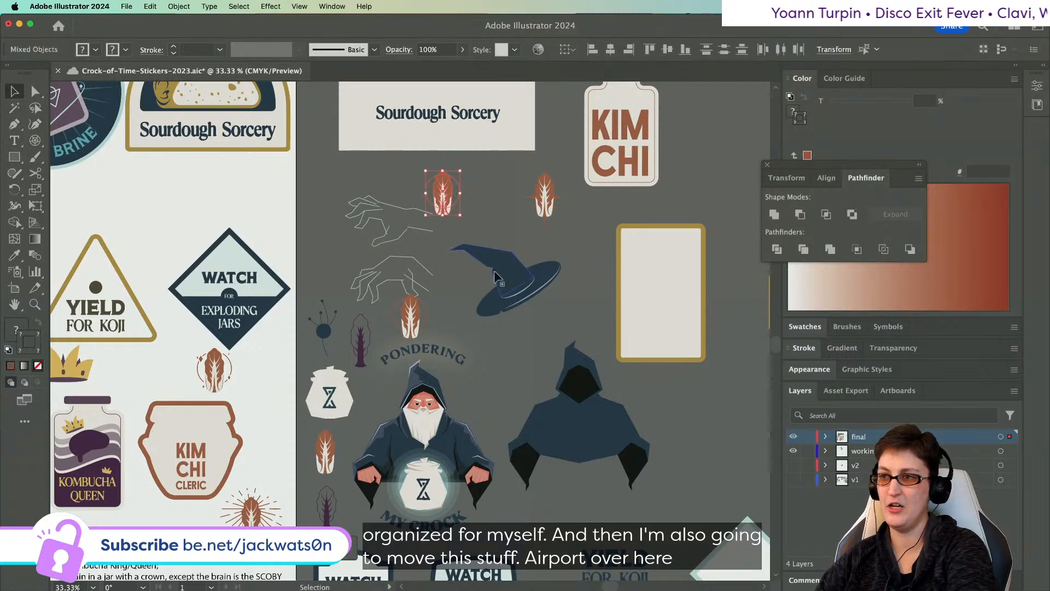
pyautogui.press('BackSpace')
pyautogui.moveTo(457, 330); pyautogui.dragTo(490, 203)
pyautogui.press('super+z')
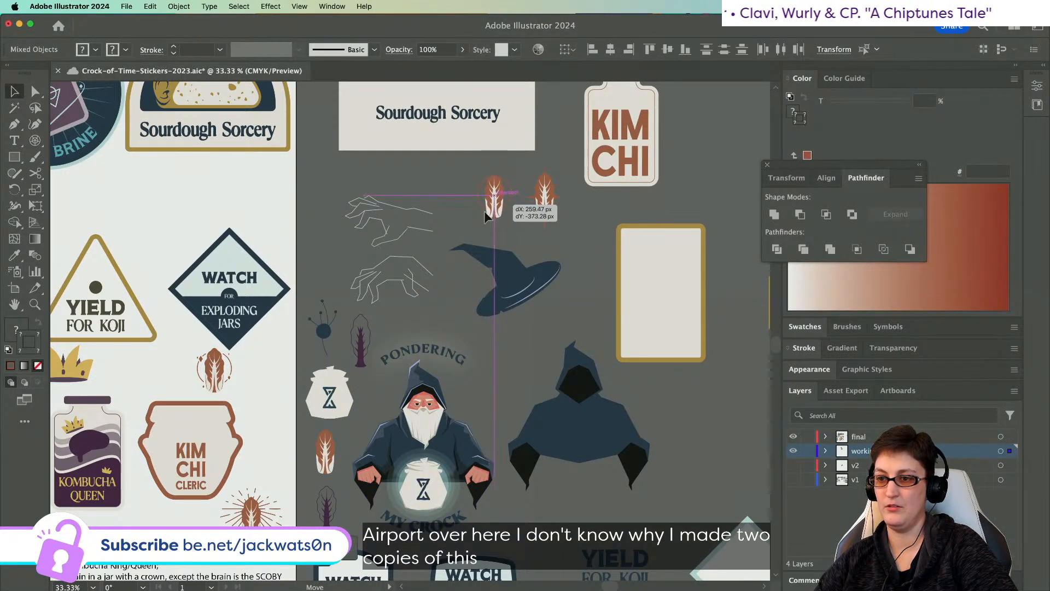
# - Move the sunburst cabbage from below the Kimchi Cleric jar to the pasteboard, beside the other unused variants
pyautogui.scroll(-3, 392, 266)
pyautogui.hscroll(-3, 392, 266)
pyautogui.moveTo(330, 454); pyautogui.dragTo(498, 114)
pyautogui.press('cmd+f')
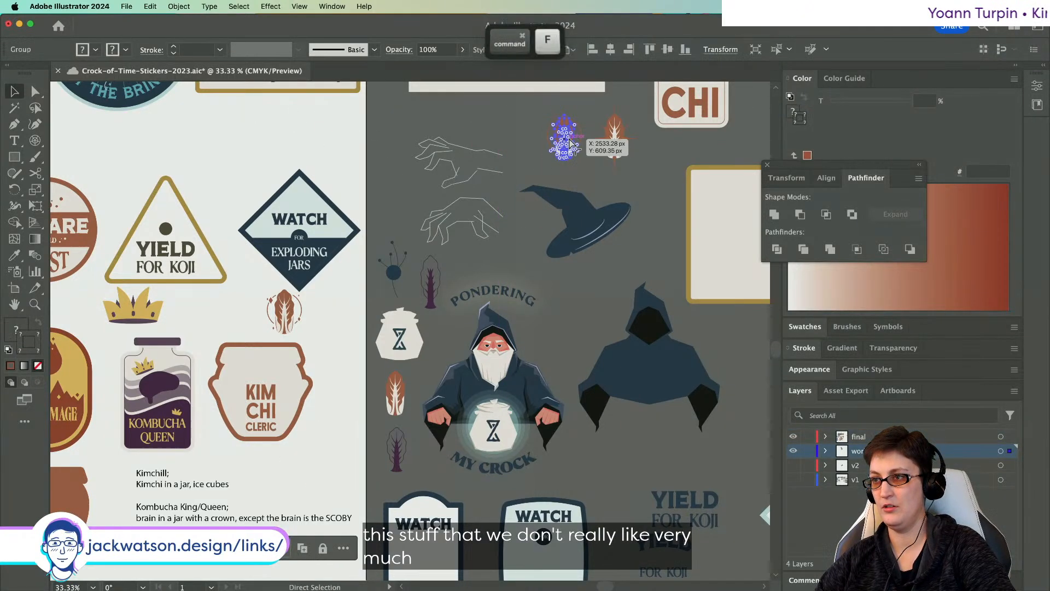
# - Transfer the unused cabbage variants on the pasteboard to the working layer in place and hide that layer
pyautogui.click(617, 140)
pyautogui.moveTo(648, 176); pyautogui.dragTo(409, 86)
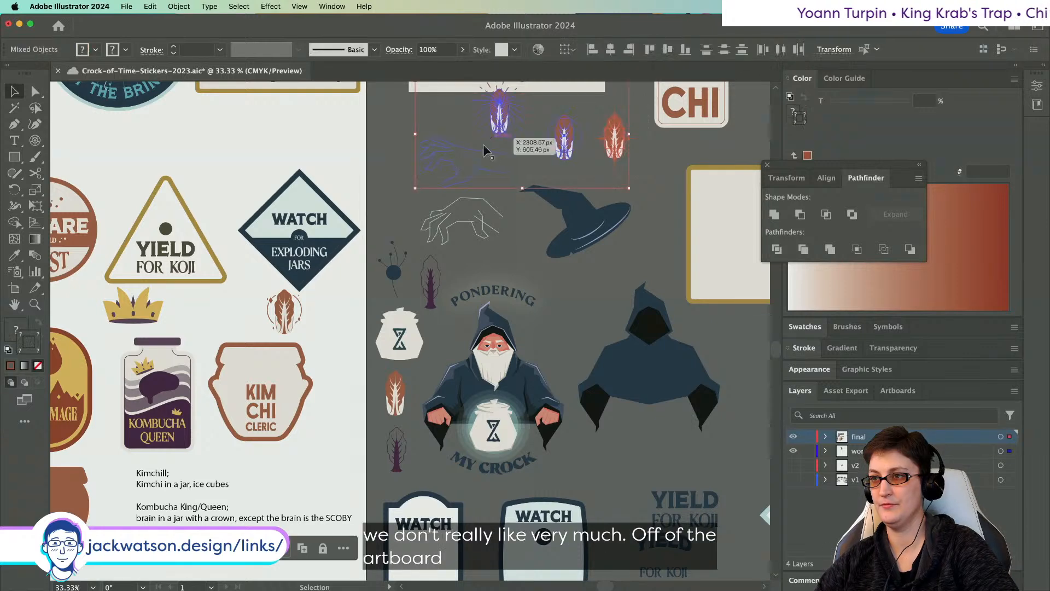
pyautogui.press('super+x')
pyautogui.click(833, 446)
pyautogui.press('super+f')
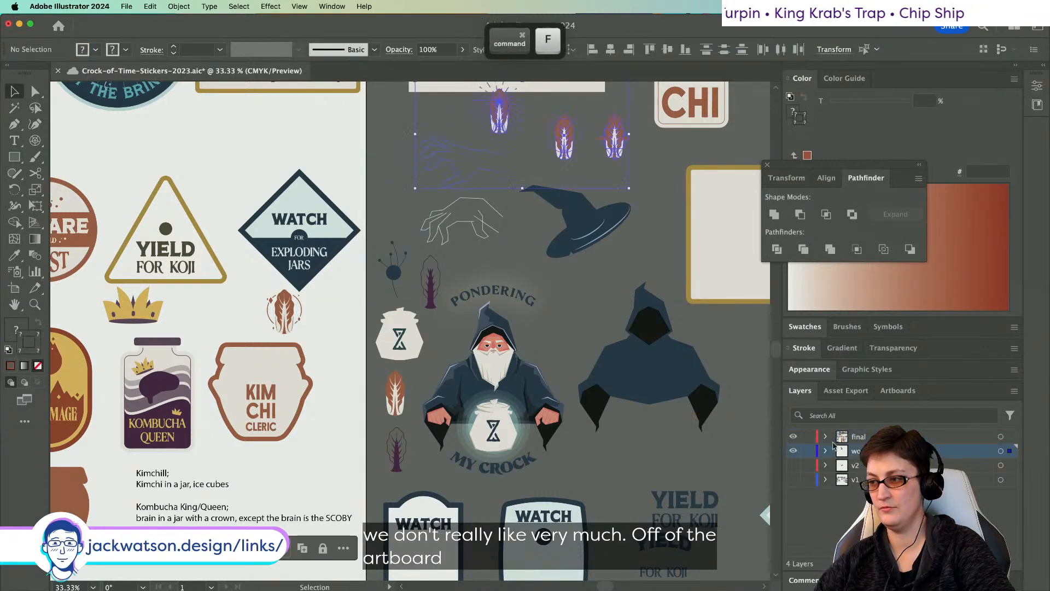
pyautogui.click(793, 450)
pyautogui.hscroll(-5, 328, 339)
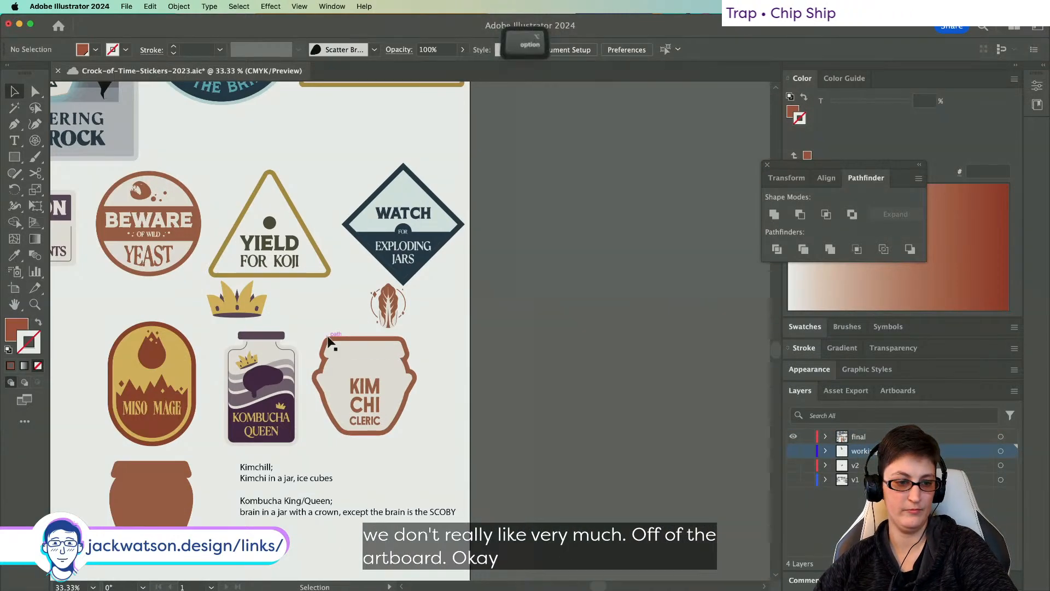
# - Center the diamond-halo cabbage horizontally on the Kimchi Cleric jar and move it down inside the jar
pyautogui.scroll(3, 327, 336)
pyautogui.scroll(-2, 327, 336)
pyautogui.hscroll(3, 327, 336)
pyautogui.moveTo(311, 130); pyautogui.dragTo(496, 243)
pyautogui.keyDown('shift'); pyautogui.click(335, 315); pyautogui.keyUp('shift')
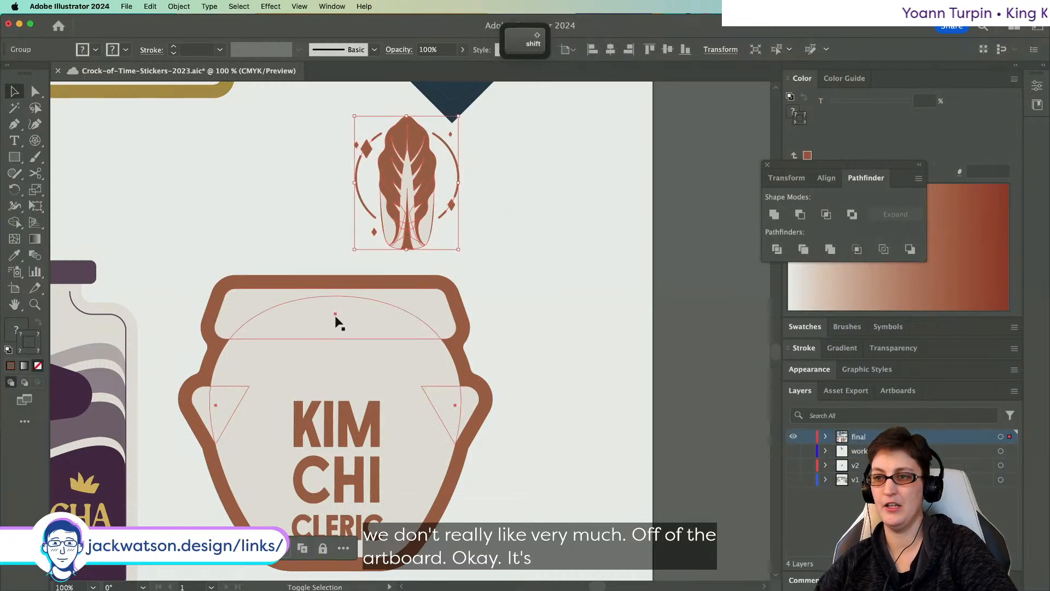
pyautogui.click(592, 229)
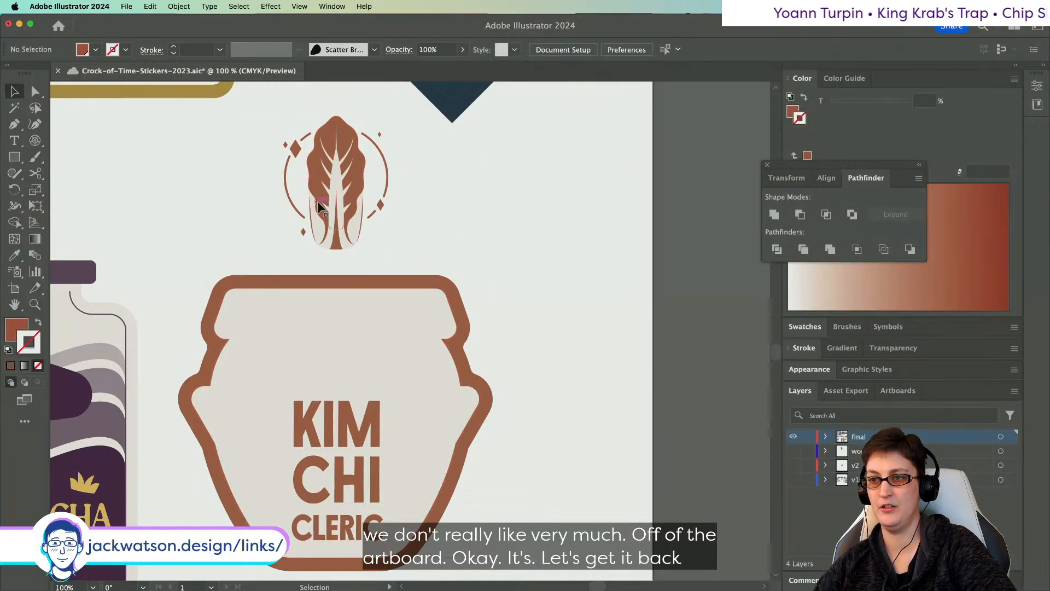
pyautogui.moveTo(317, 201); pyautogui.dragTo(326, 375)
pyautogui.click(588, 455)
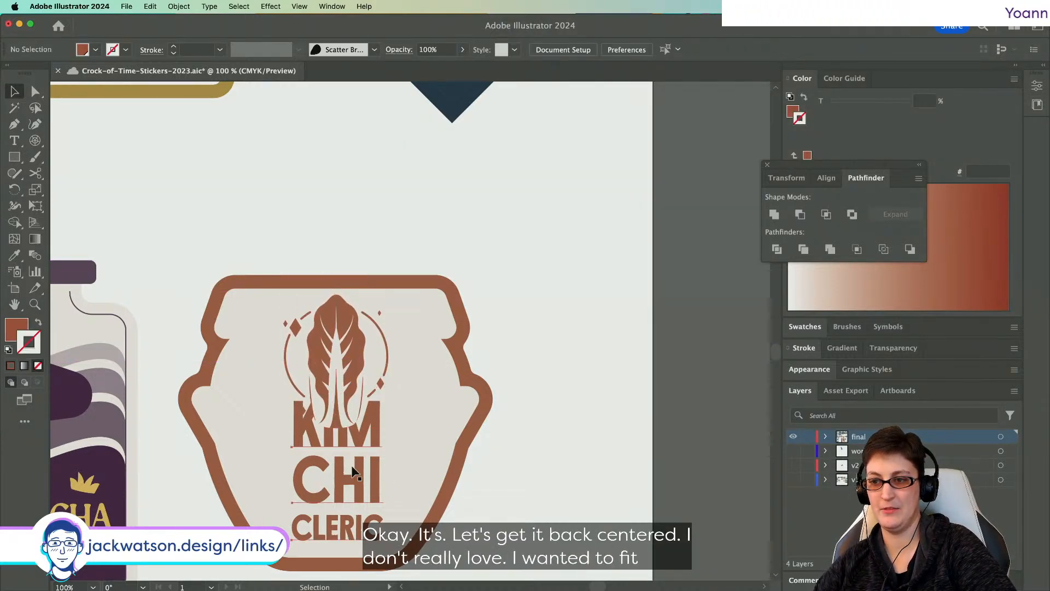
# - Try to move the KIM CHI CLERIC lettering below the cabbage and shrink it to fit inside the jar
pyautogui.click(372, 474)
pyautogui.moveTo(372, 474); pyautogui.dragTo(375, 510)
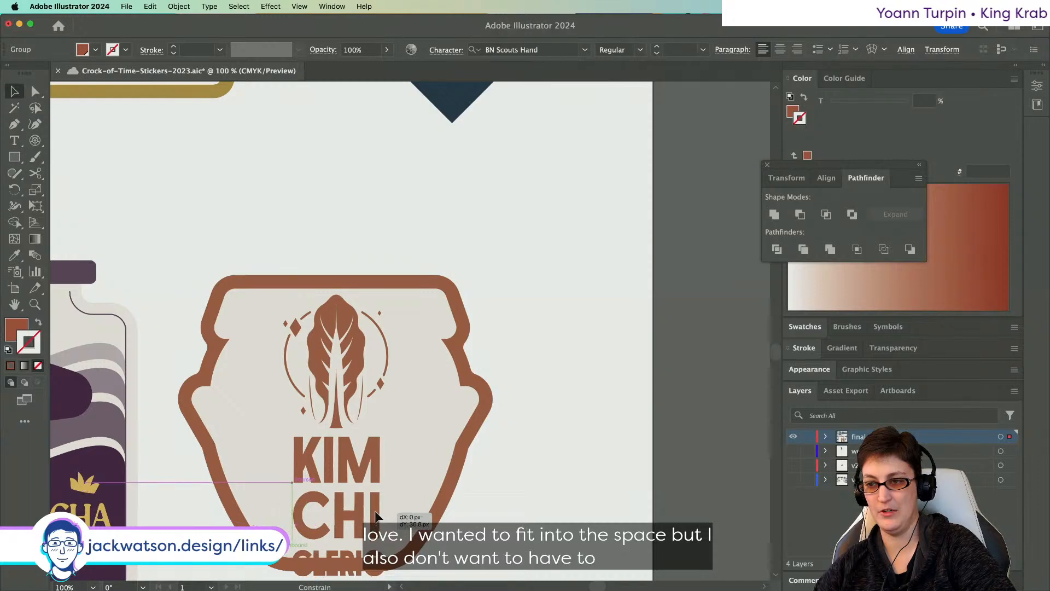
pyautogui.scroll(-2, 376, 510)
pyautogui.scroll(-2, 375, 507)
pyautogui.scroll(-2, 431, 451)
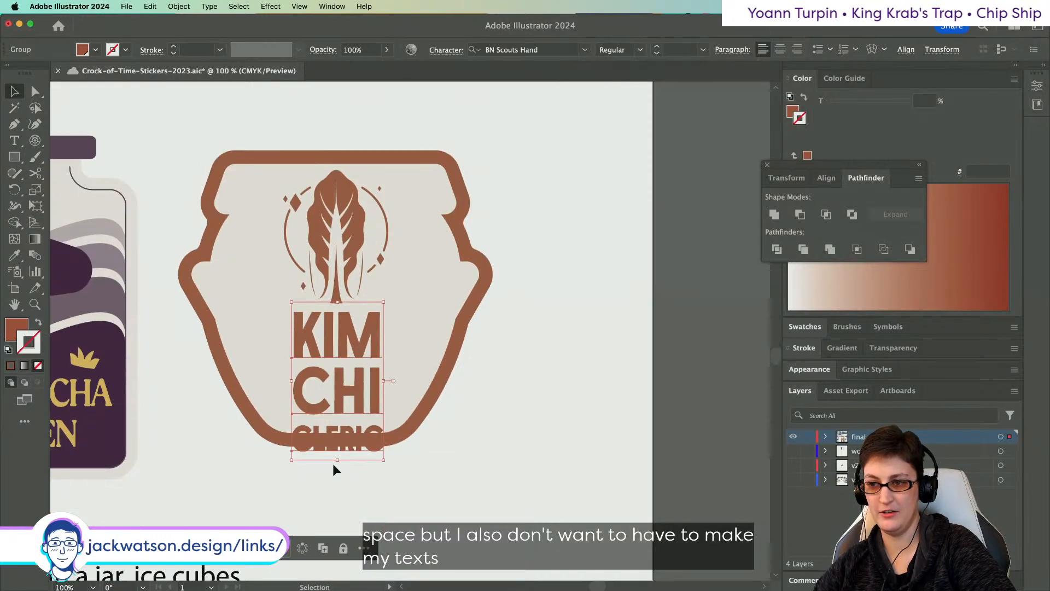
pyautogui.moveTo(338, 460); pyautogui.dragTo(342, 422)
pyautogui.click(403, 445)
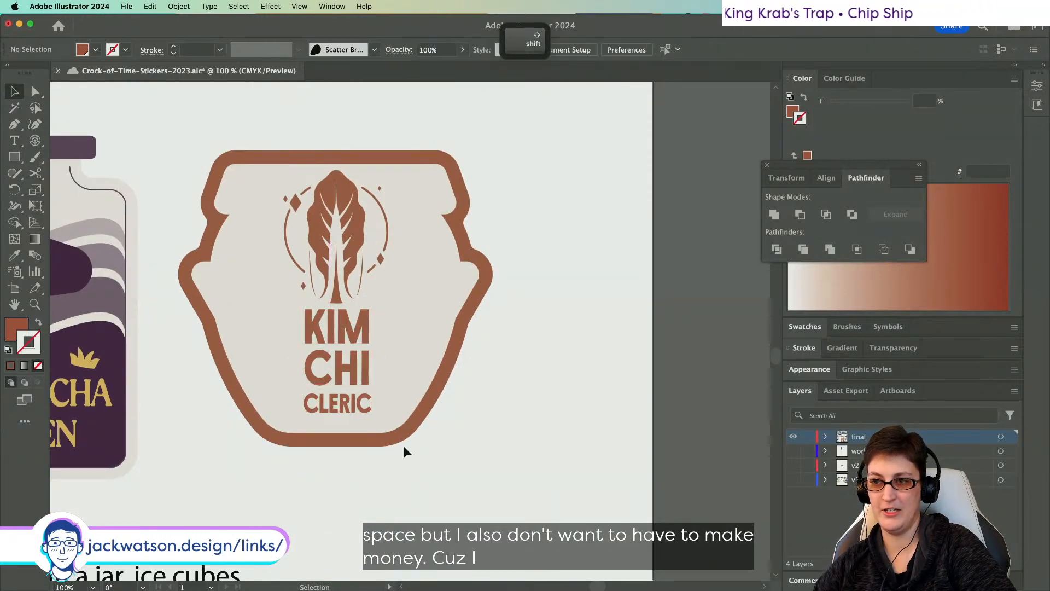
pyautogui.scroll(-2, 402, 445)
pyautogui.hscroll(-2, 403, 445)
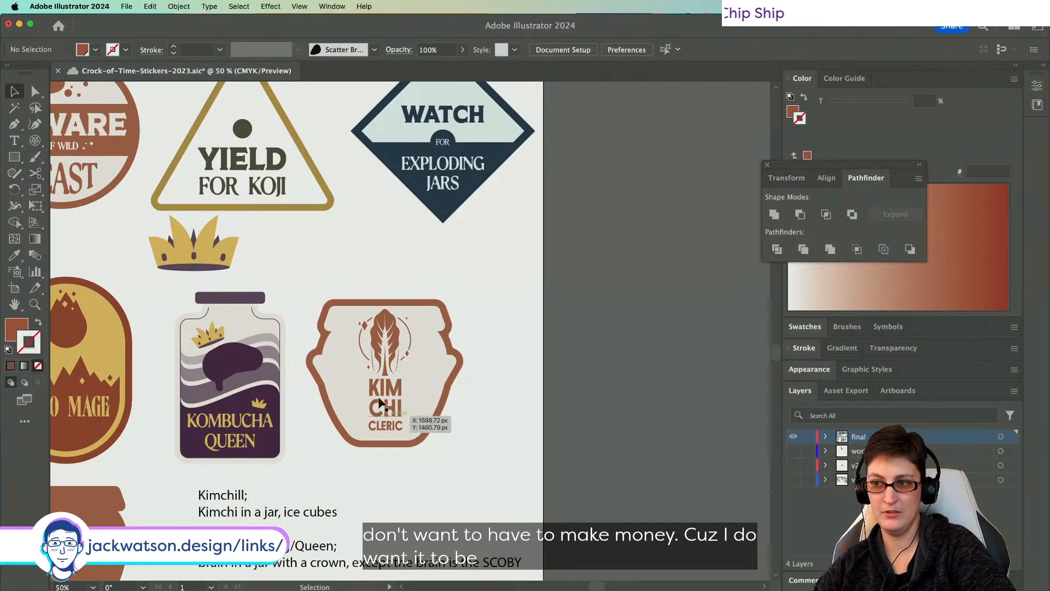
pyautogui.press('super+z')
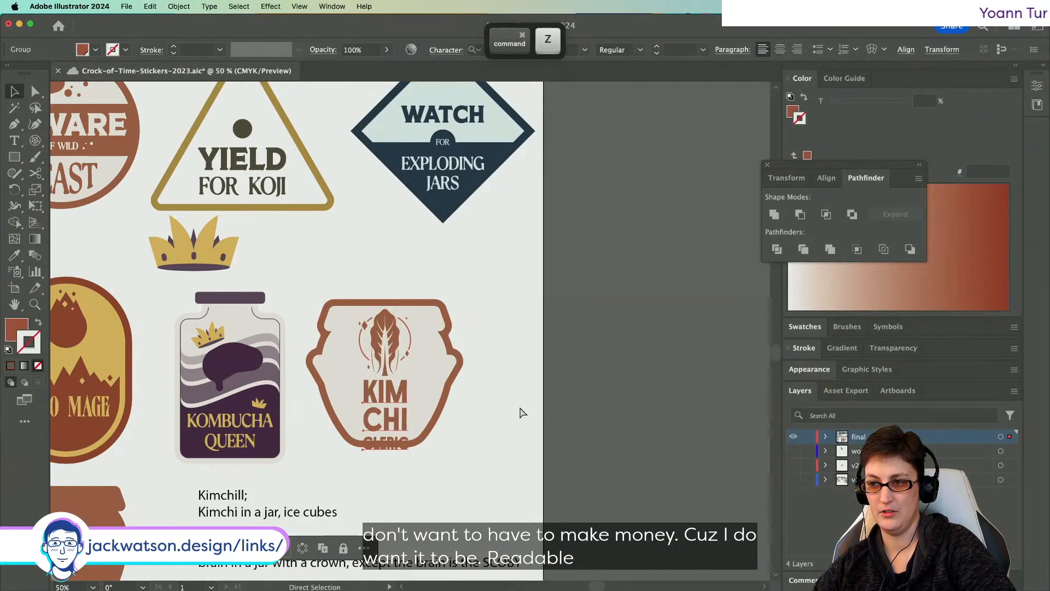
pyautogui.click(510, 412)
# - Try to scale down both the KIM CHI CLERIC lettering and the cabbage, making the cabbage about 87 × 111 px
pyautogui.scroll(1, 415, 385)
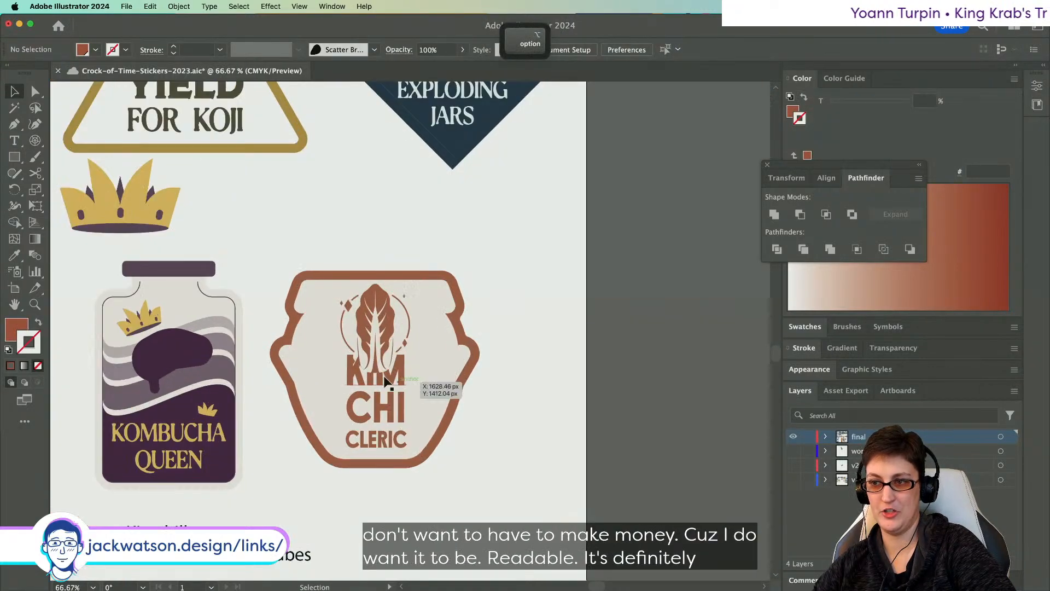
pyautogui.click(387, 377)
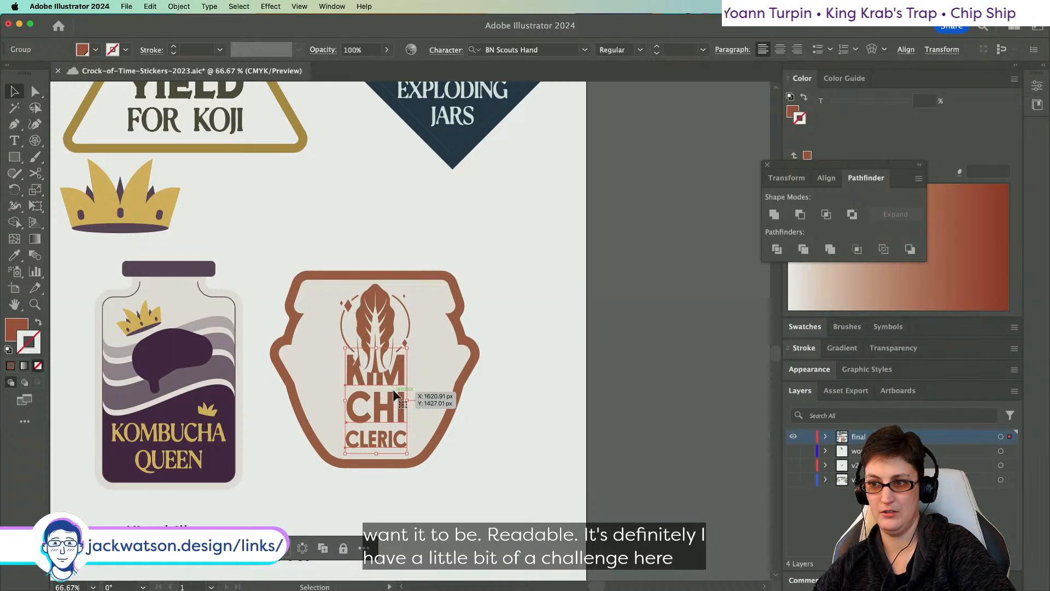
pyautogui.moveTo(376, 347); pyautogui.dragTo(376, 356)
pyautogui.click(377, 347)
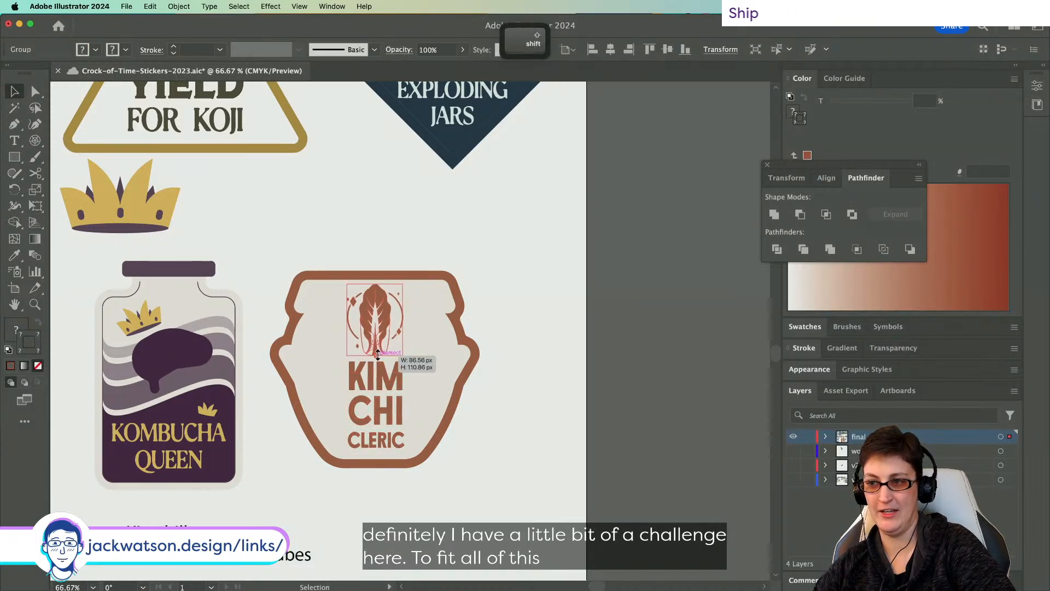
pyautogui.click(441, 354)
pyautogui.keyDown('alt'); pyautogui.scroll(-1, 502, 369); pyautogui.keyUp('alt')
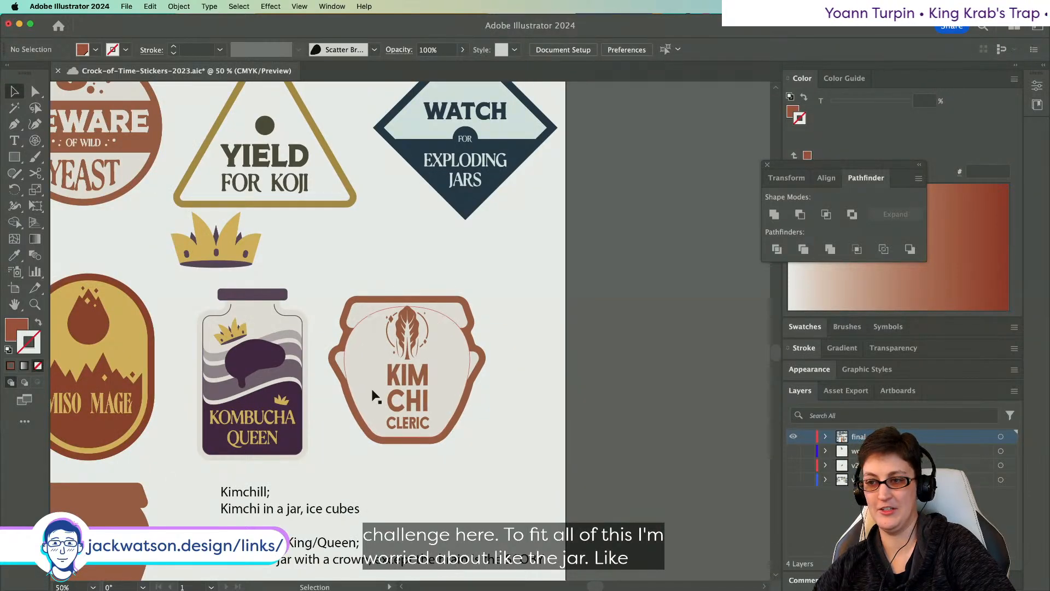
# - Try to lower the KIM CHI CLERIC lettering toward the jar's base
pyautogui.press('alt')
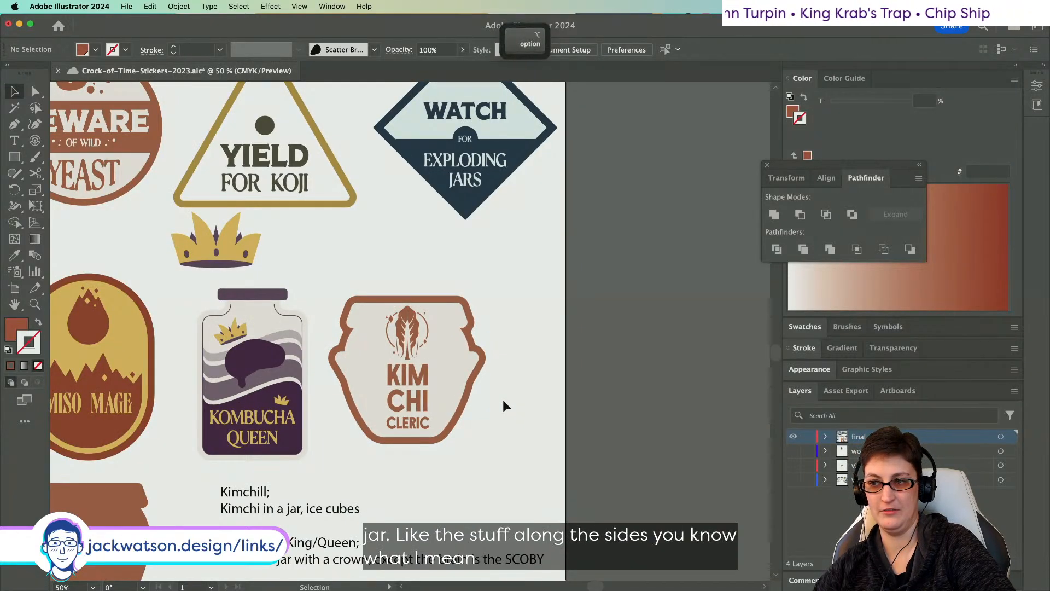
pyautogui.moveTo(421, 399); pyautogui.dragTo(419, 414)
pyautogui.click(548, 435)
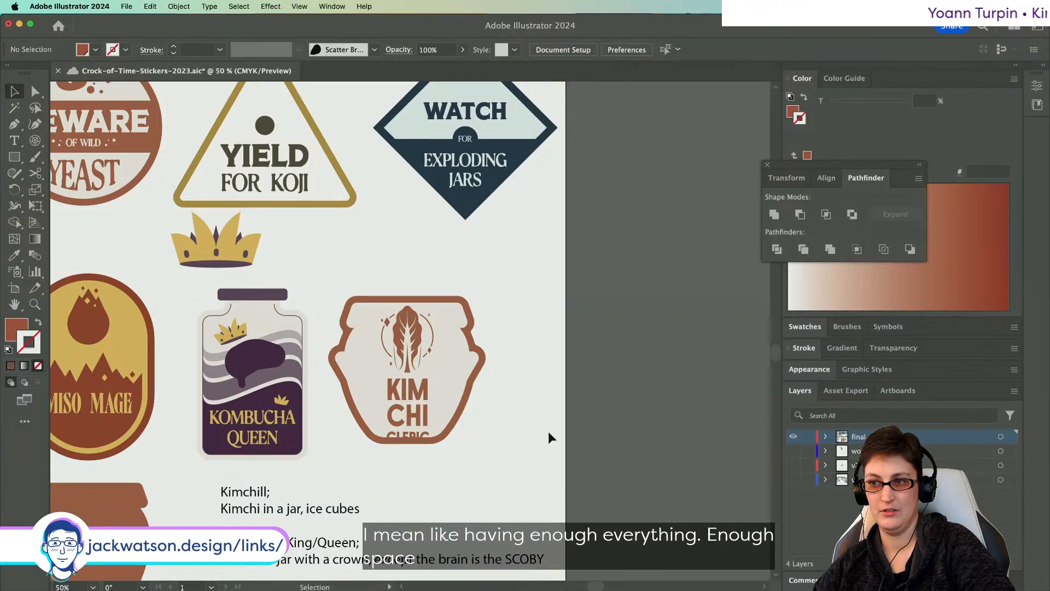
# - Undo the lettering and cabbage resizing, leaving the cabbage overlapping the jar's top edge
pyautogui.press('super+z')
pyautogui.press('super+z')
pyautogui.press('super+z')
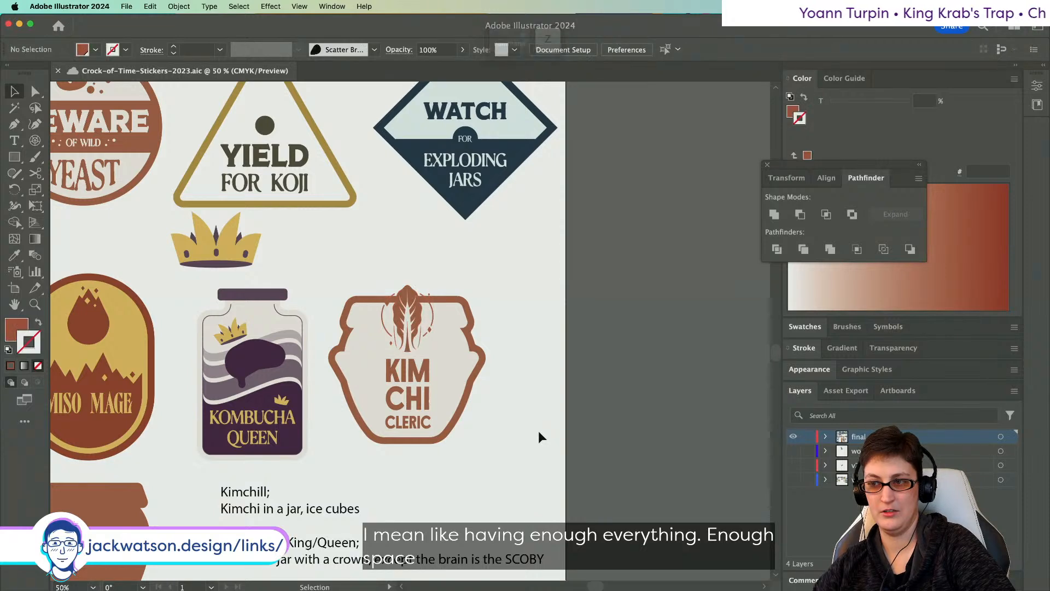
# - Draw a circle centered over the cabbage and fill it with the jar's cream color using the Eyedropper
pyautogui.press('alt')
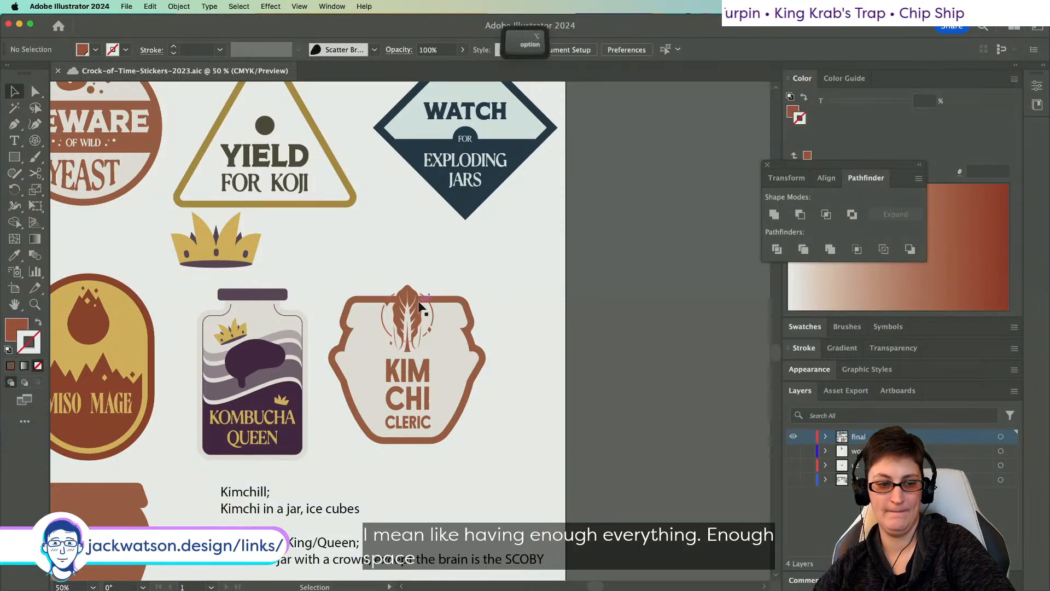
pyautogui.scroll(1, 422, 307)
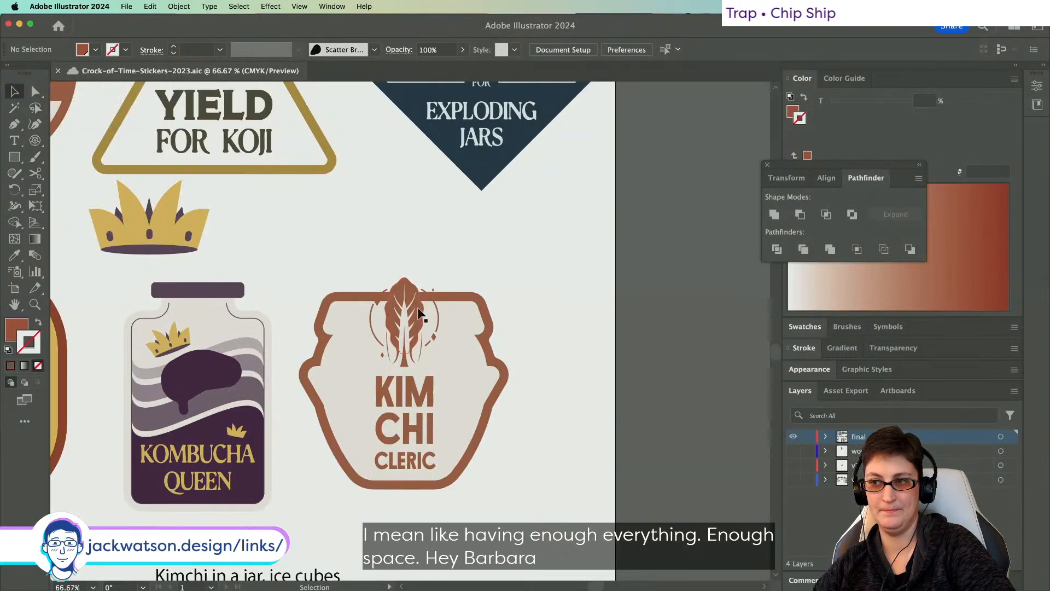
pyautogui.moveTo(15, 159); pyautogui.dragTo(60, 191)
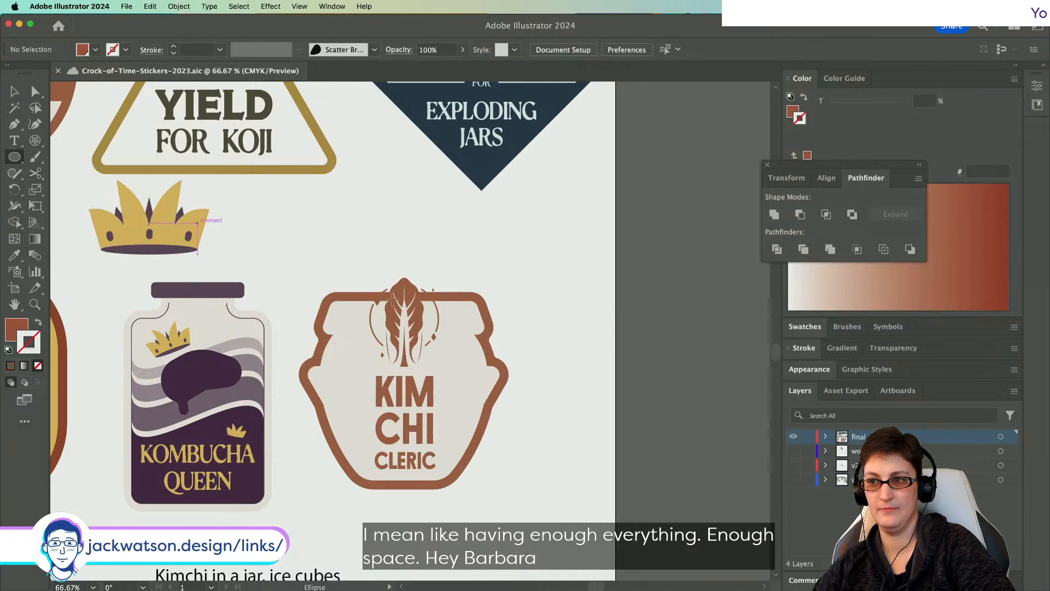
pyautogui.moveTo(404, 315); pyautogui.dragTo(452, 285)
pyautogui.press('i')
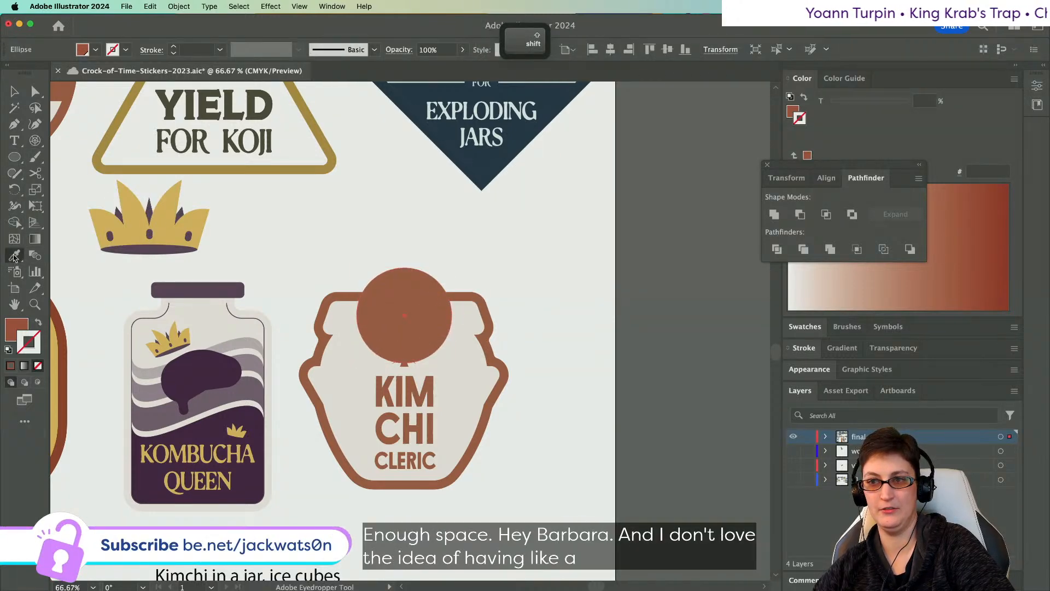
pyautogui.click(464, 353)
# - Cut the cream circle and paste it in place behind the cabbage
pyautogui.click(14, 91)
pyautogui.press('super+x')
pyautogui.click(403, 302)
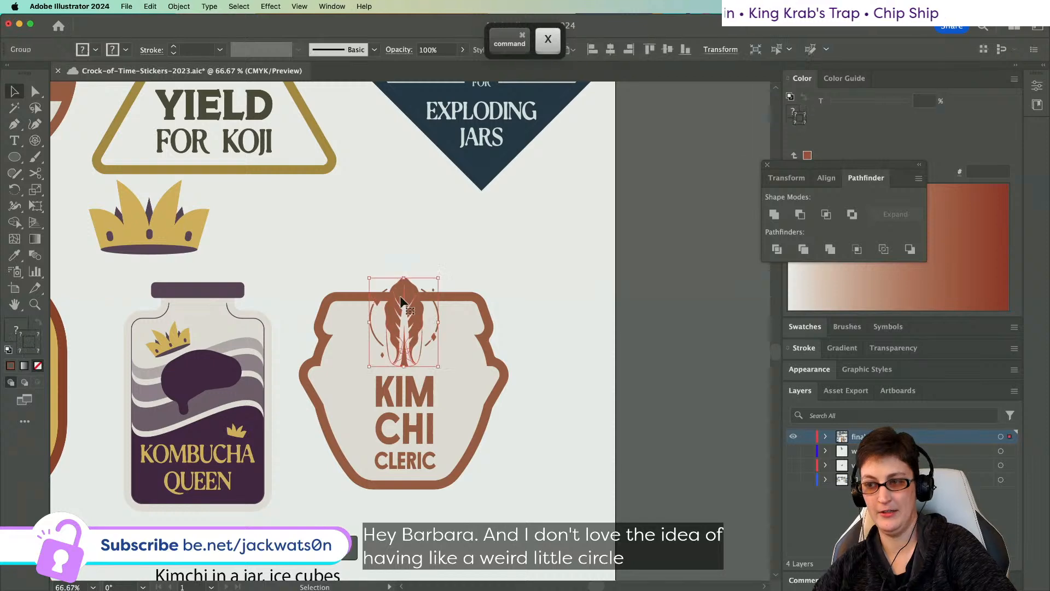
pyautogui.press('super+b')
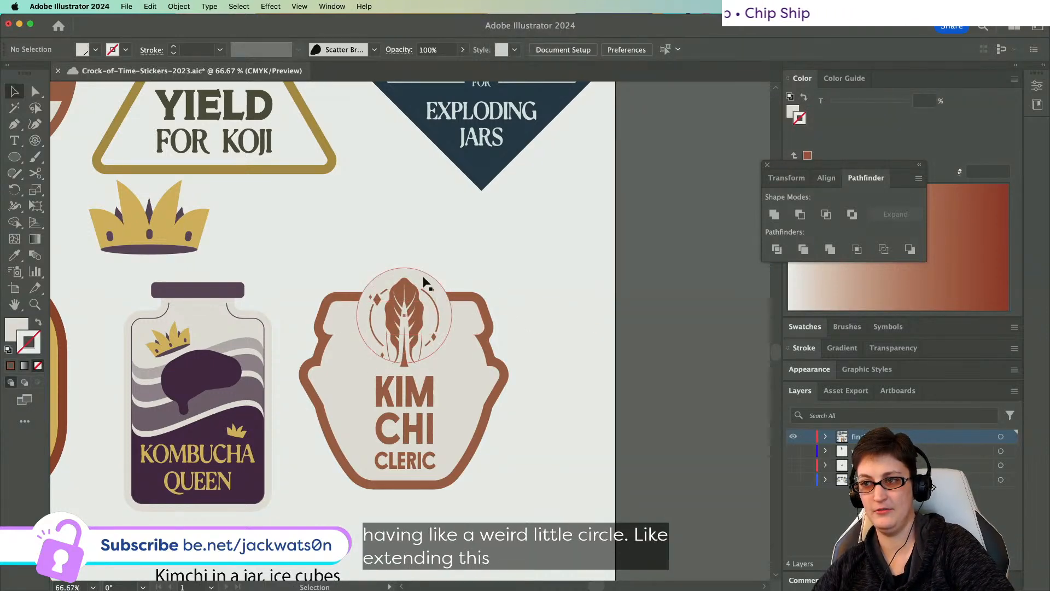
# - Shift the cream circle slightly down and enlarge it a little from its center so it surrounds the cabbage evenly
pyautogui.moveTo(407, 324); pyautogui.dragTo(444, 326)
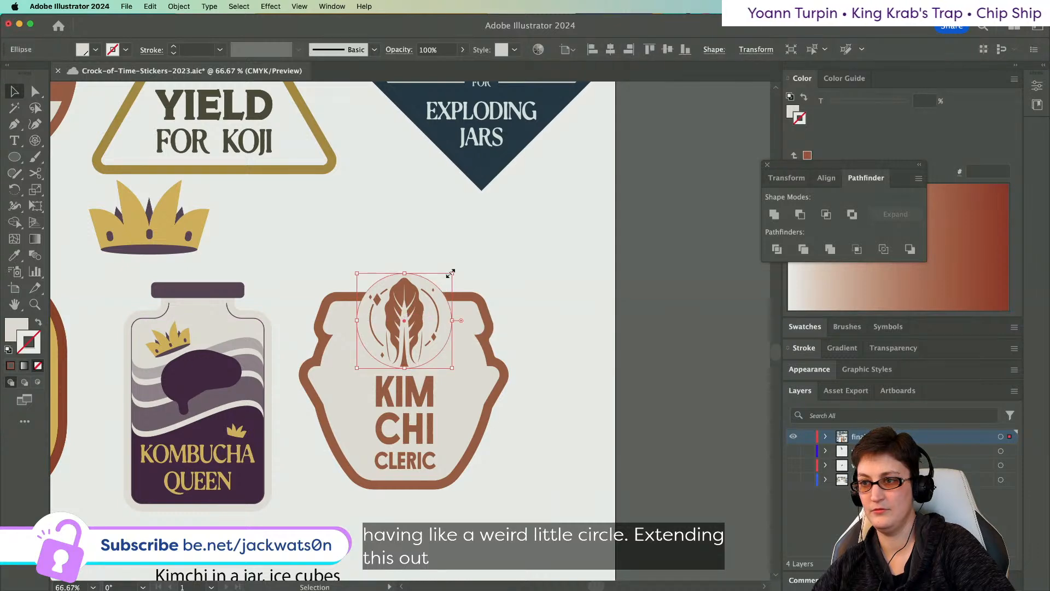
pyautogui.moveTo(451, 272); pyautogui.dragTo(455, 271)
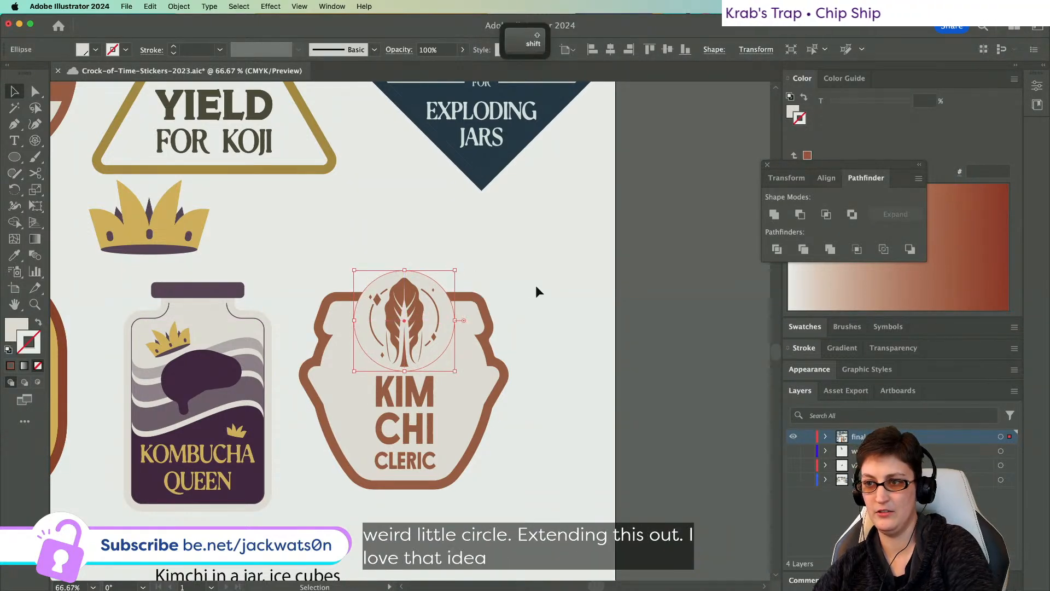
pyautogui.click(576, 302)
pyautogui.scroll(-1, 575, 301)
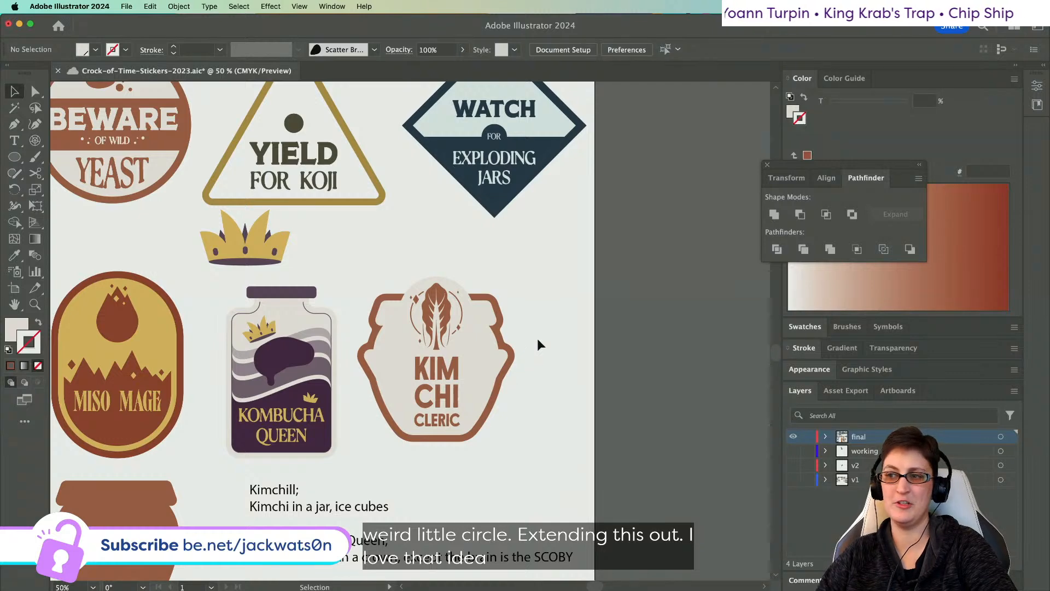
pyautogui.moveTo(537, 338); pyautogui.dragTo(498, 356)
pyautogui.hscroll(3, 496, 356)
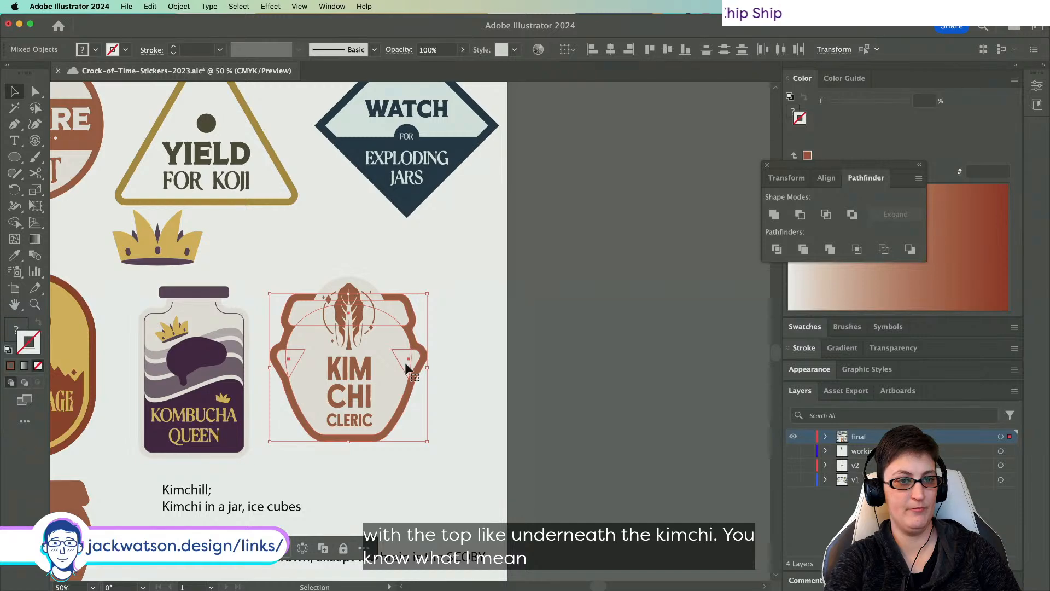
pyautogui.press('super+shift+a')
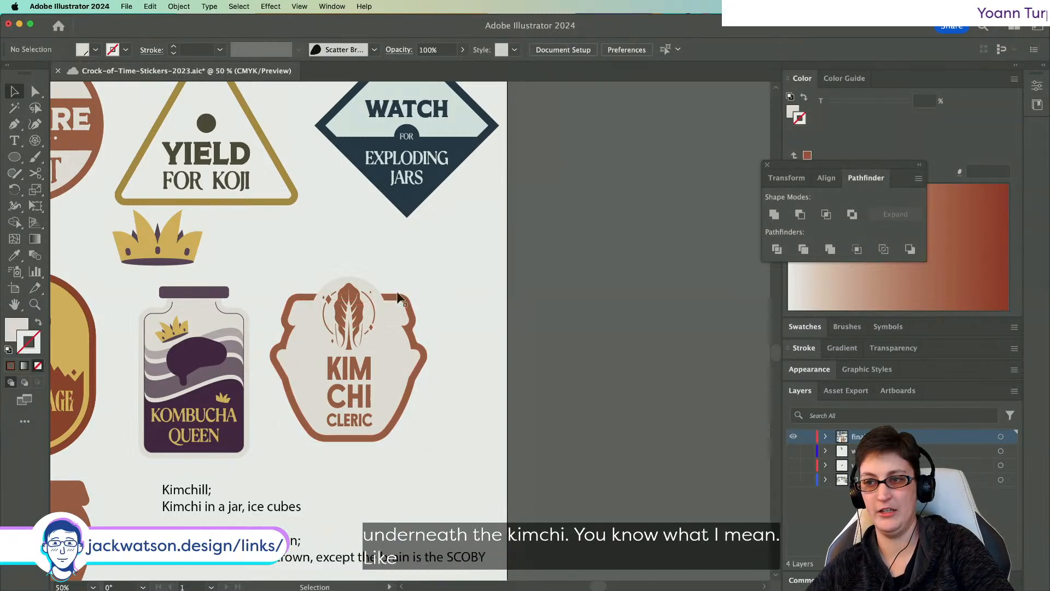
# - Move the cabbage off the cream circle to the empty artboard area beside the Kimchi Cleric jar
pyautogui.press('super+1')
pyautogui.scroll(2, 329, 300)
pyautogui.click(291, 304)
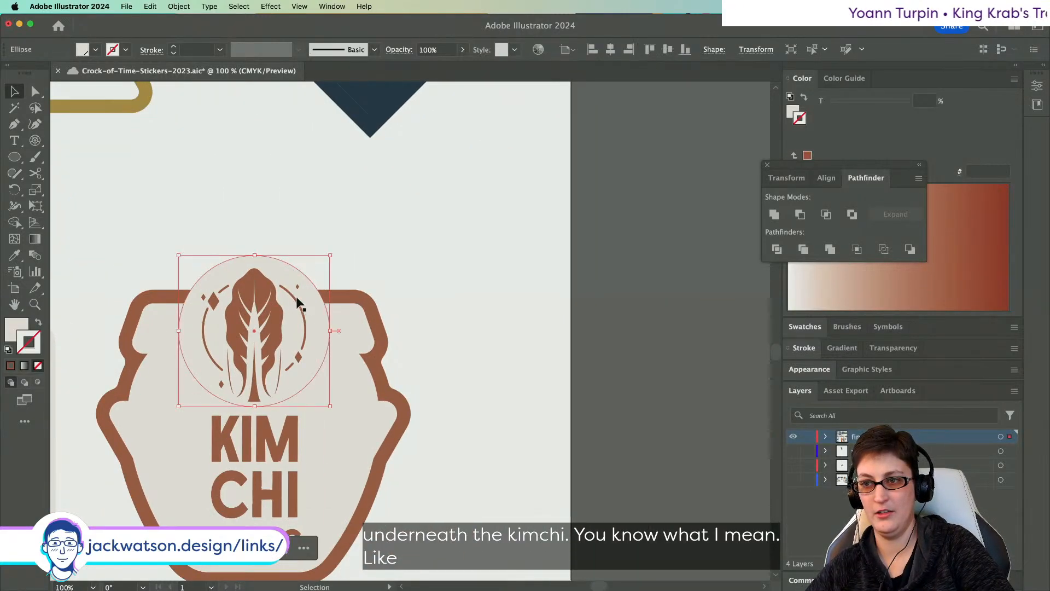
pyautogui.moveTo(262, 316); pyautogui.dragTo(486, 203)
pyautogui.hscroll(2, 506, 336)
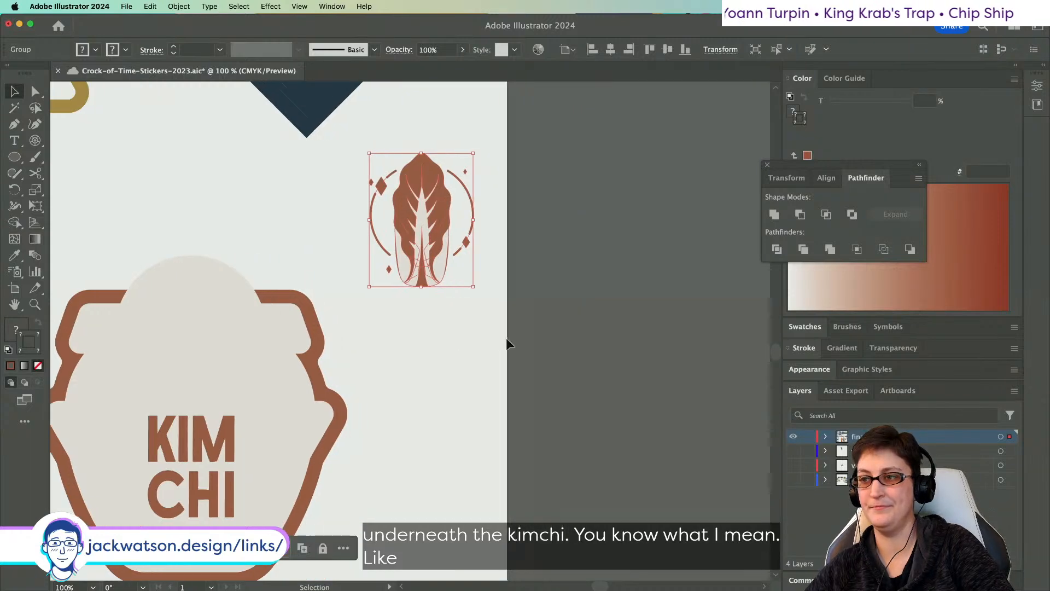
pyautogui.click(506, 337)
# - Duplicate the narrow center wedge at the cabbage's base in place, in front of the original
pyautogui.scroll(2, 414, 289)
pyautogui.hscroll(2, 414, 289)
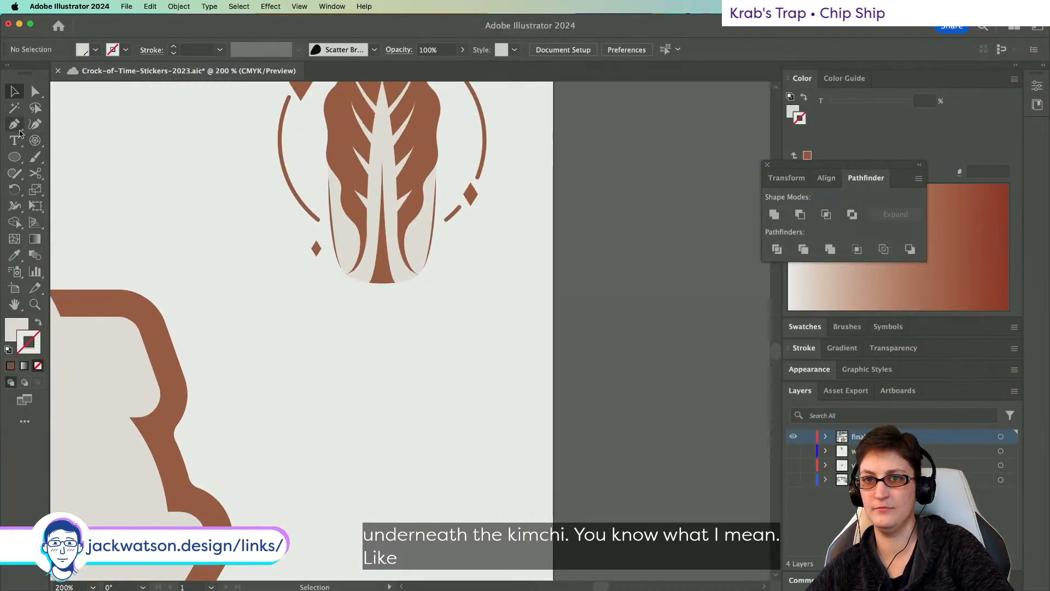
pyautogui.click(35, 92)
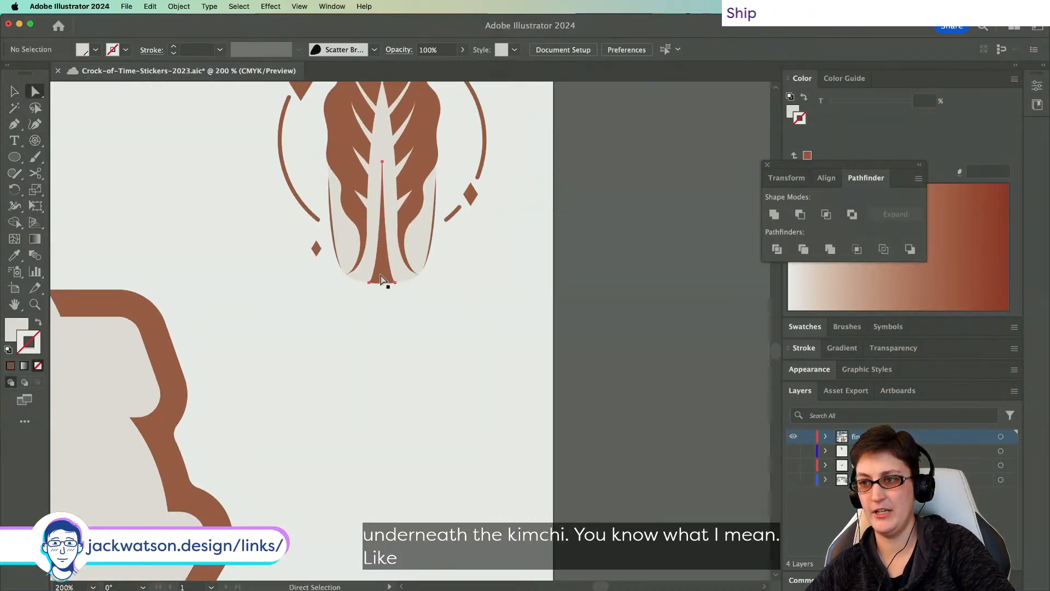
pyautogui.click(385, 279)
pyautogui.press('super+c')
pyautogui.press('super+f')
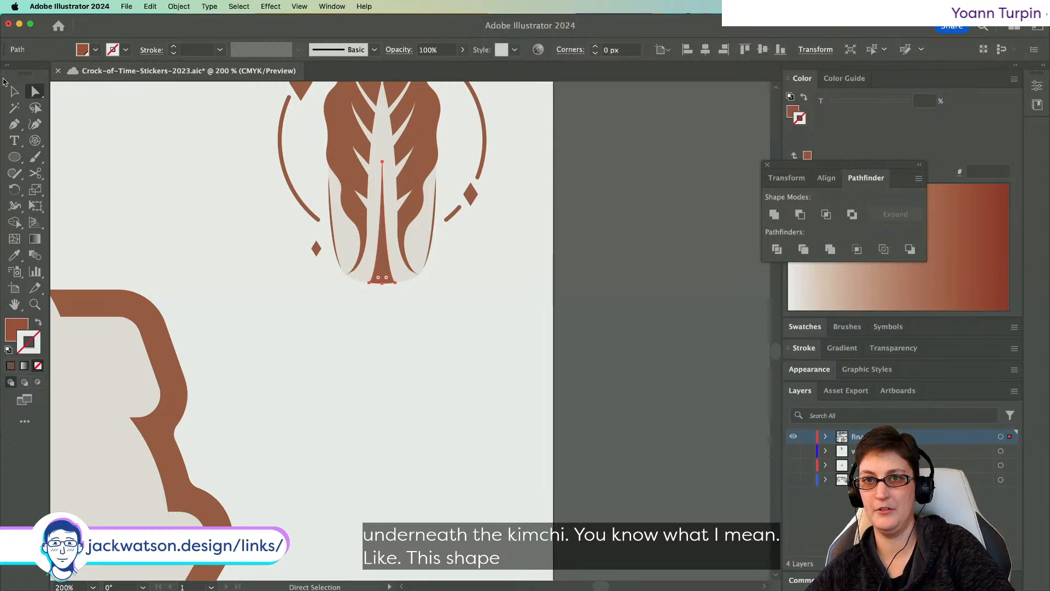
# - Turn the copied wedge upside down and place it directly below the cabbage's base
pyautogui.press('v')
pyautogui.moveTo(365, 156); pyautogui.dragTo(397, 269)
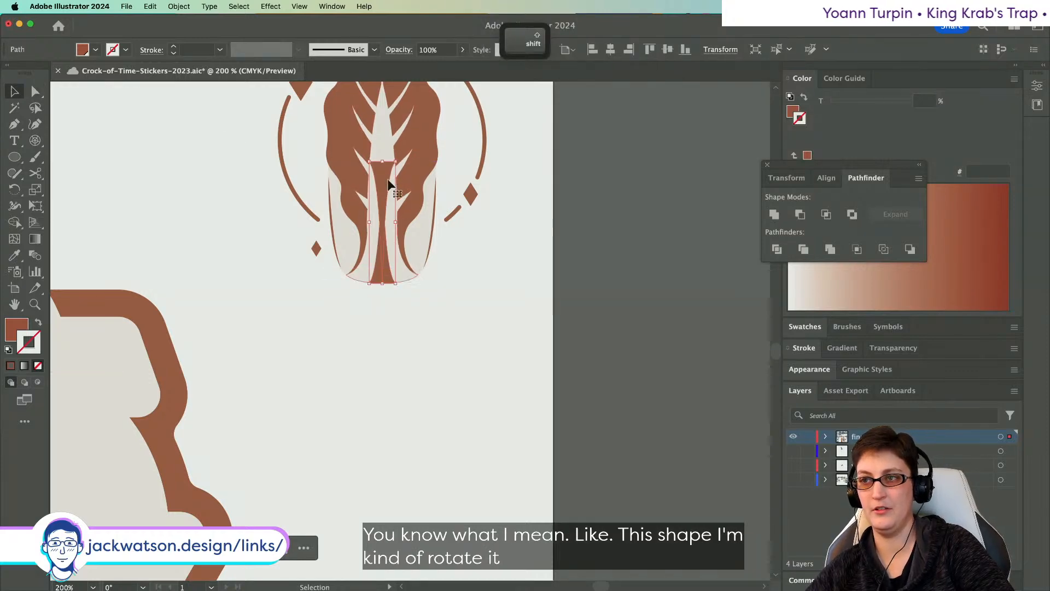
pyautogui.moveTo(384, 170); pyautogui.dragTo(385, 306)
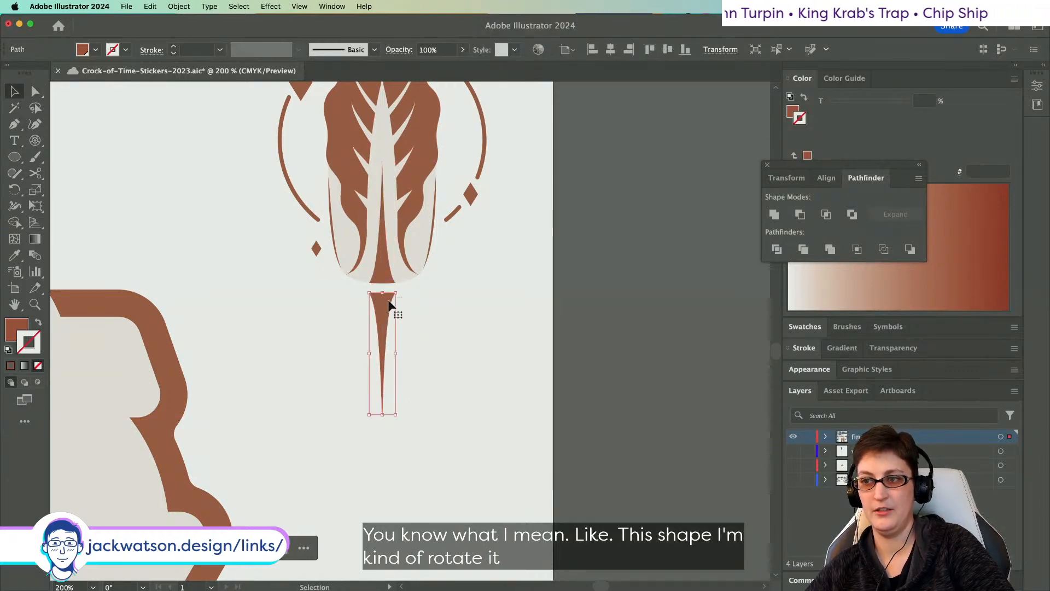
pyautogui.click(458, 316)
# - Stretch the inverted wedge downward to form a long, pointed staff handle beneath the cabbage
pyautogui.scroll(-4, 458, 316)
pyautogui.scroll(2, 459, 318)
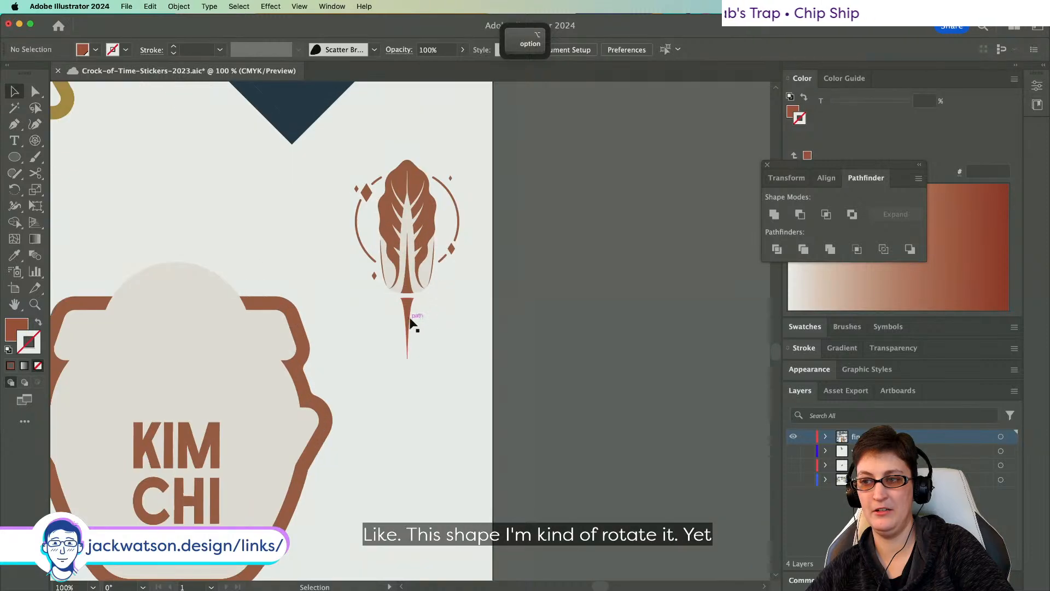
pyautogui.click(410, 346)
pyautogui.moveTo(410, 358); pyautogui.dragTo(408, 412)
pyautogui.click(425, 375)
pyautogui.scroll(-2, 424, 375)
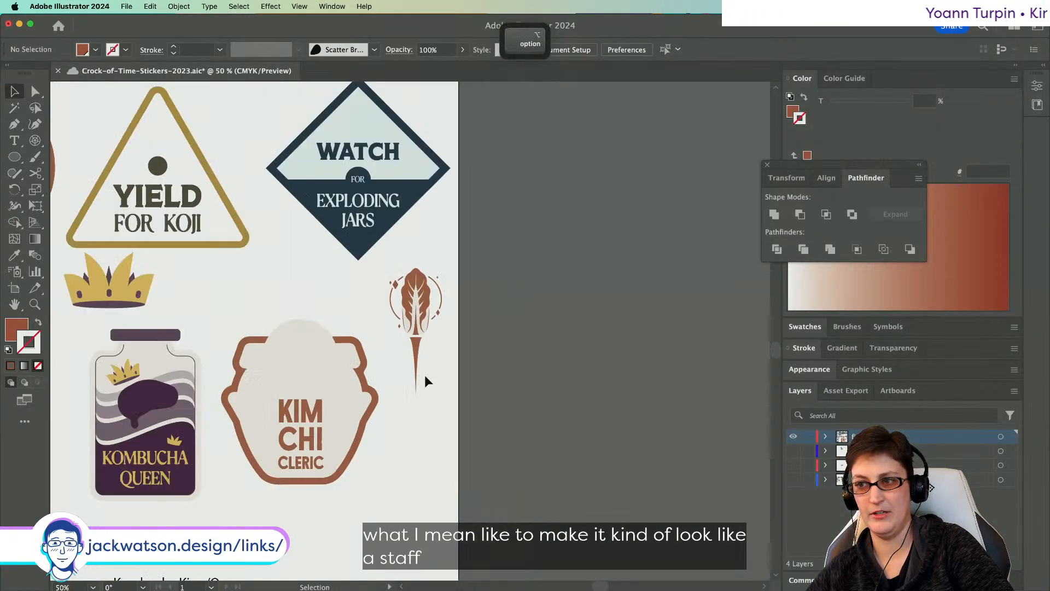
# - Place a copy of the cabbage staff on the Kimchi Cleric jar, with its cabbage head over the cream circle
pyautogui.scroll(1, 384, 354)
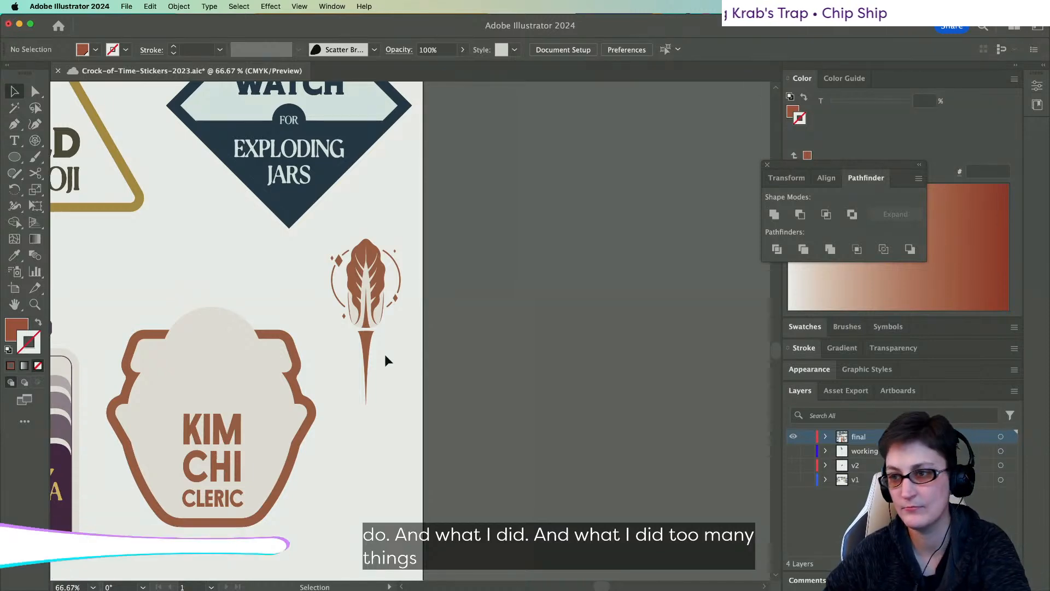
pyautogui.press('alt')
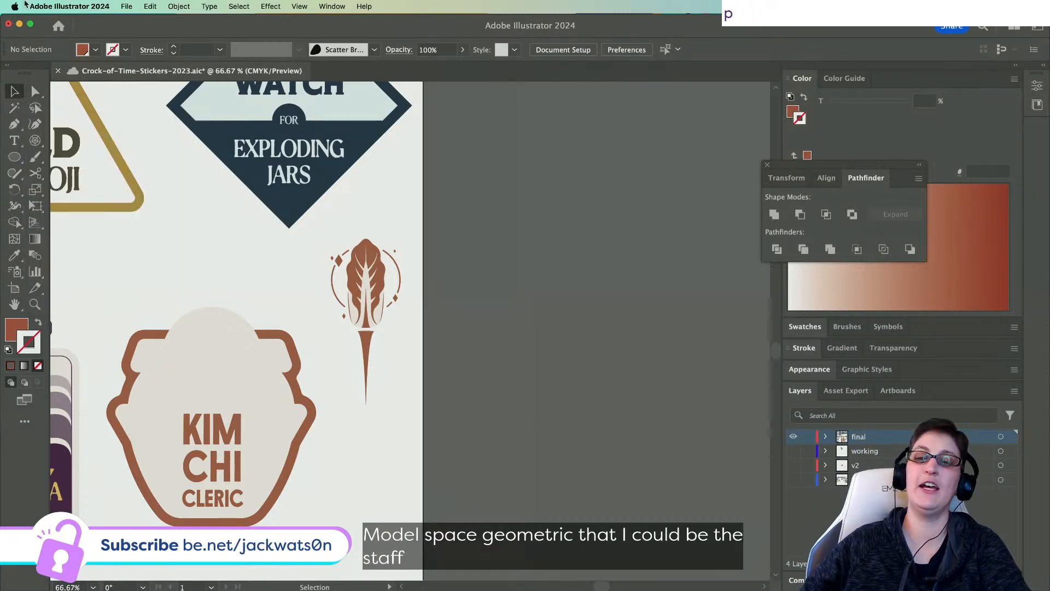
pyautogui.hscroll(-5, 233, 230)
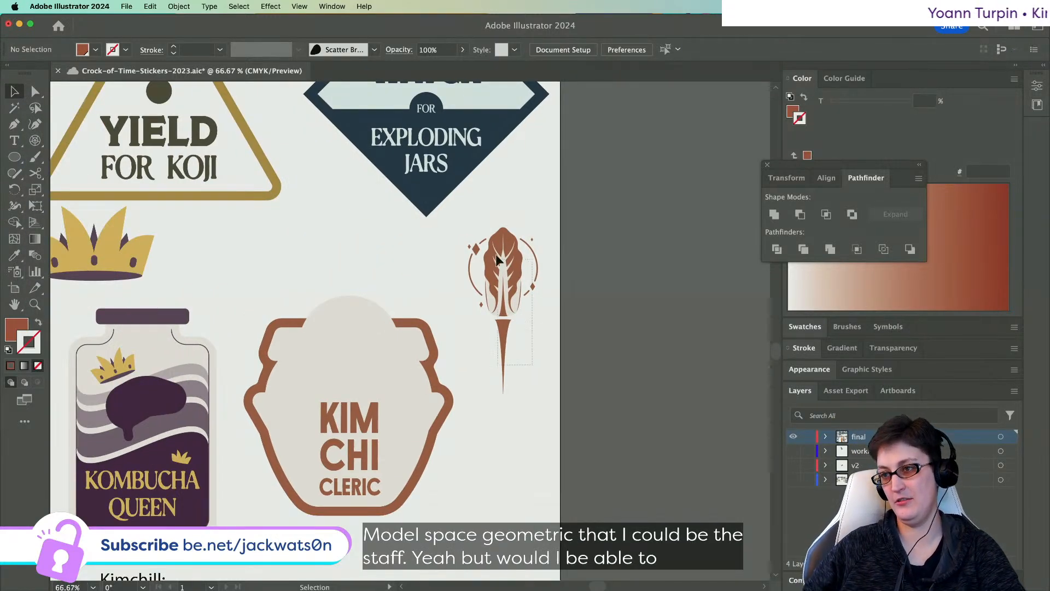
pyautogui.moveTo(498, 262); pyautogui.dragTo(354, 343)
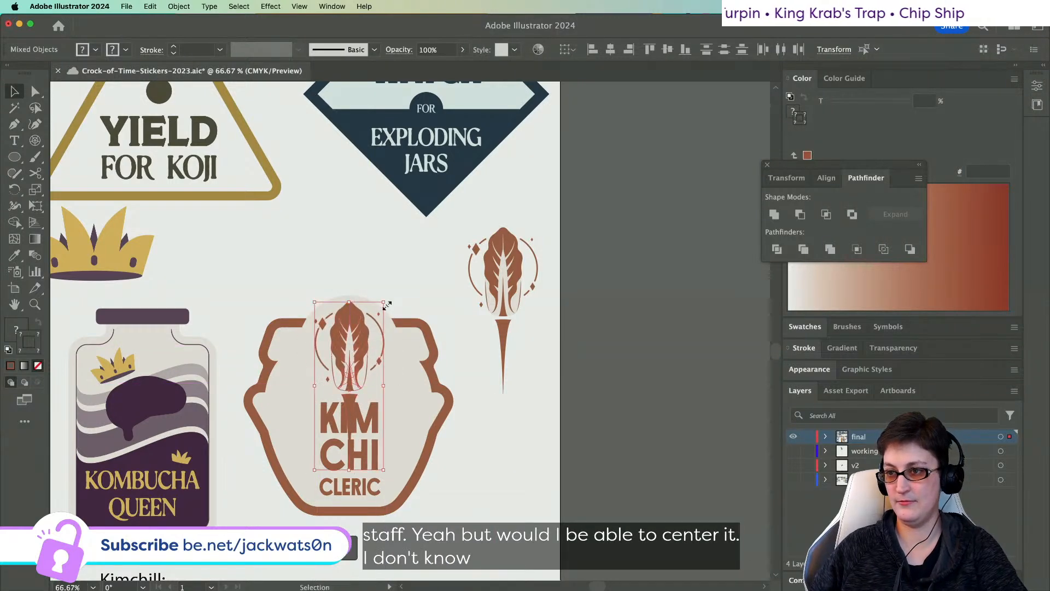
# - Center the copied staff horizontally with the cream circle and shift it down slightly
pyautogui.keyDown('shift'); pyautogui.click(363, 301); pyautogui.keyUp('shift')
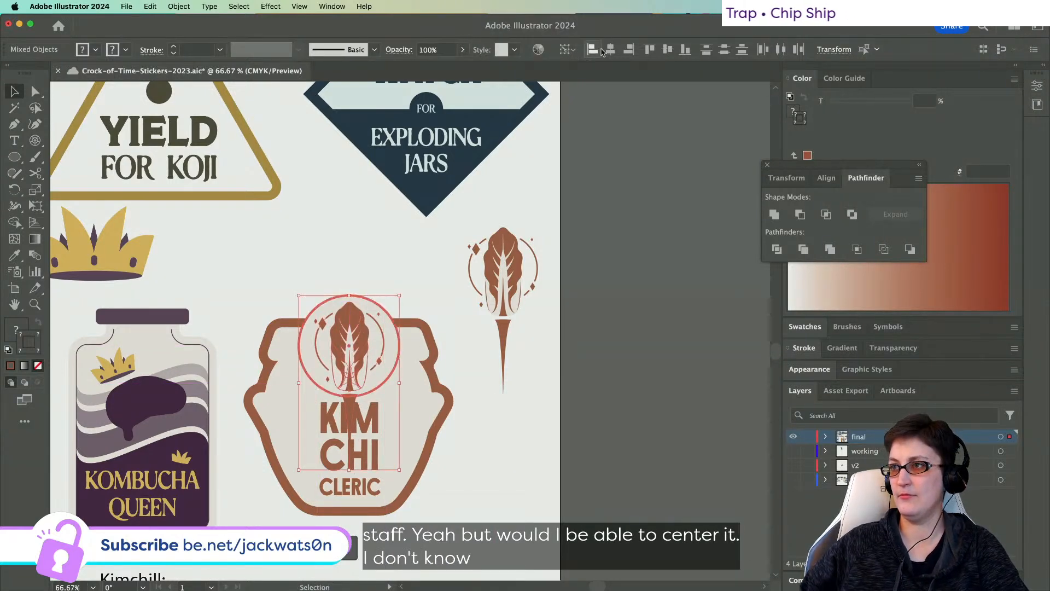
pyautogui.press('shift+super+a')
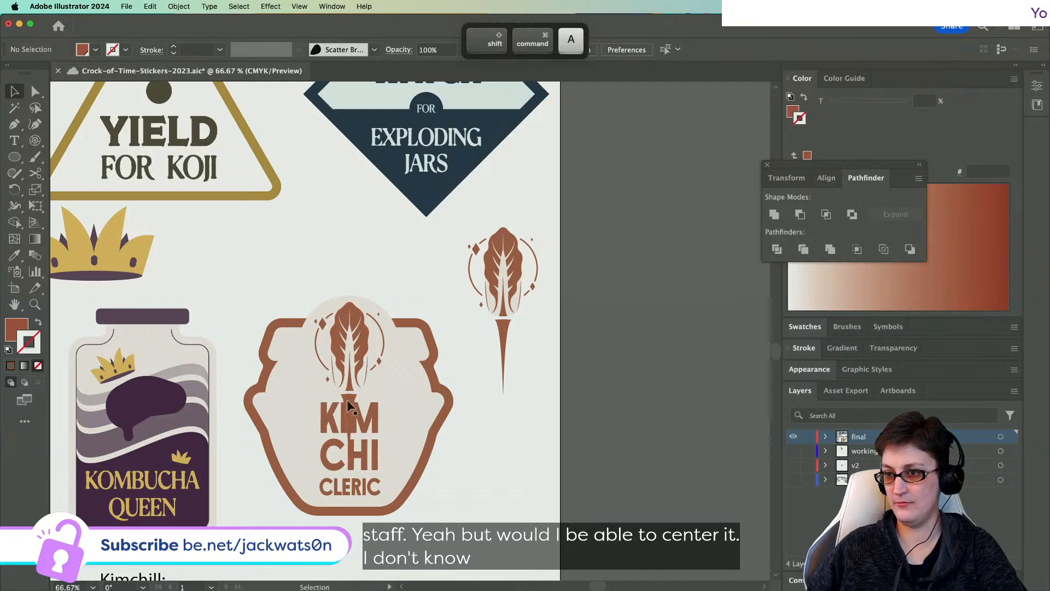
pyautogui.moveTo(355, 337); pyautogui.dragTo(355, 340)
pyautogui.click(504, 427)
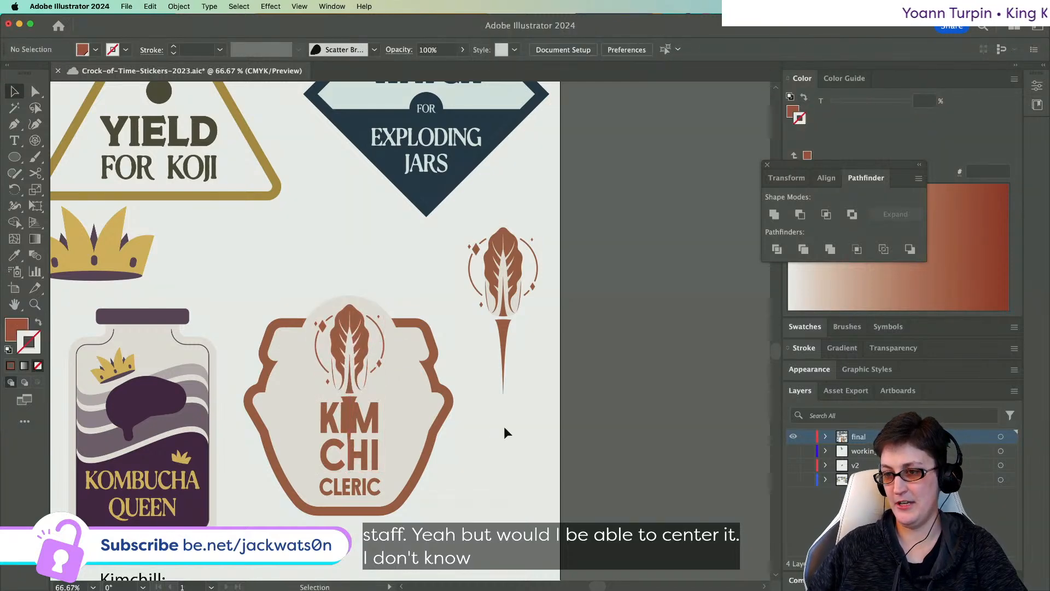
# - Select the KIM CHI CLERIC lettering on the jar and check its font against the overlapping staff
pyautogui.scroll(1, 504, 426)
pyautogui.click(298, 424)
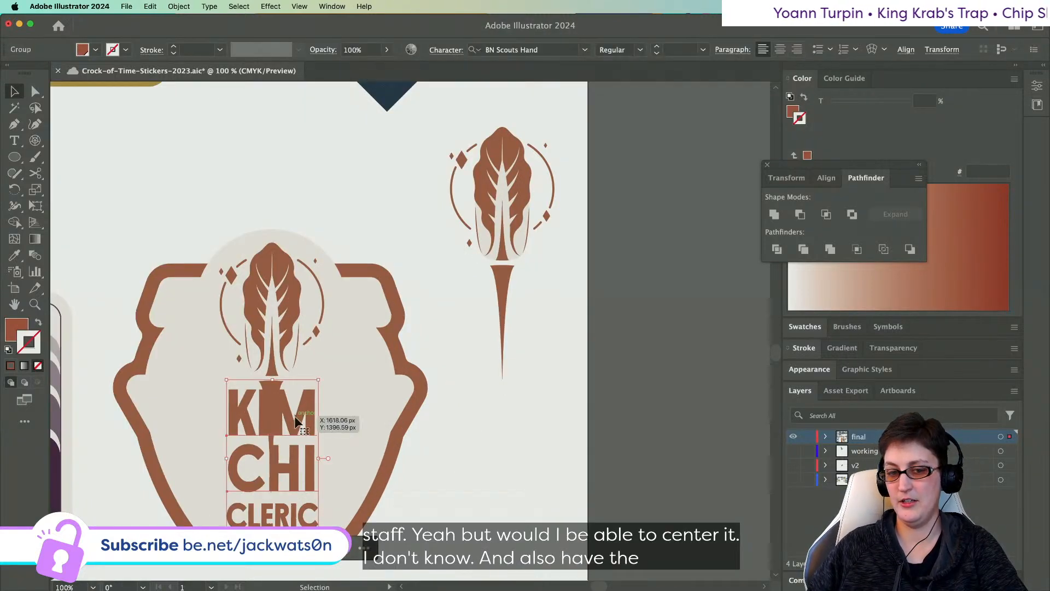
pyautogui.scroll(-1, 295, 417)
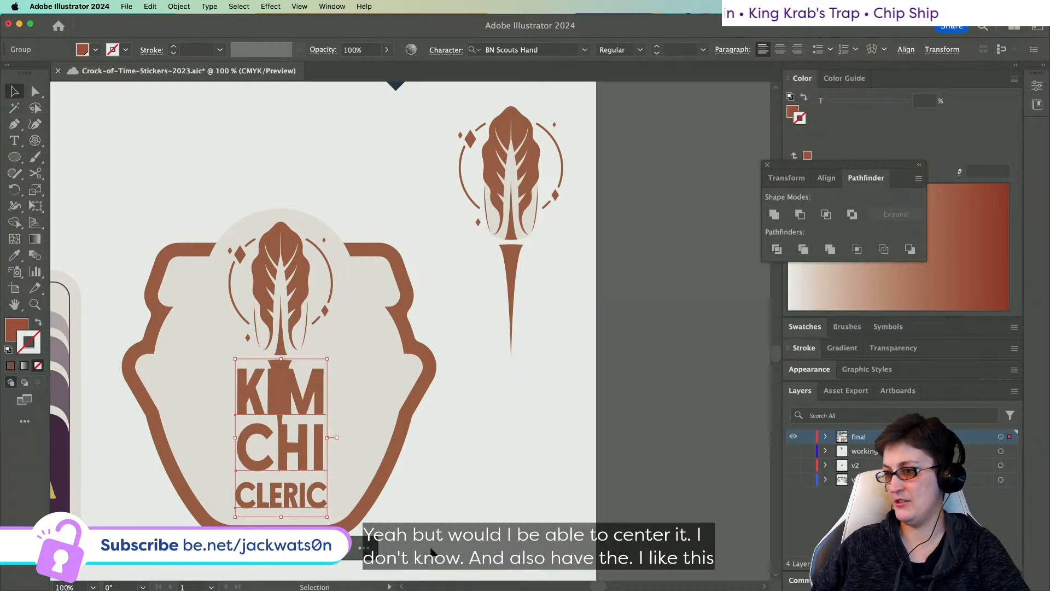
# - Switch to Google Chrome, open a browser window with an existing profile and load fonts.adobe.com
pyautogui.click(524, 569)
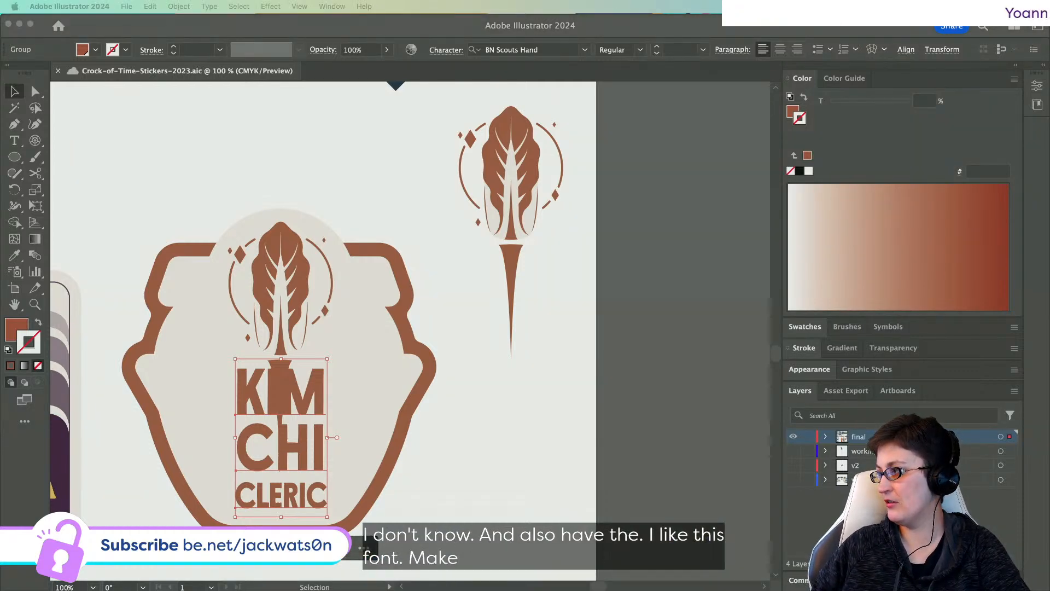
pyautogui.press('o')
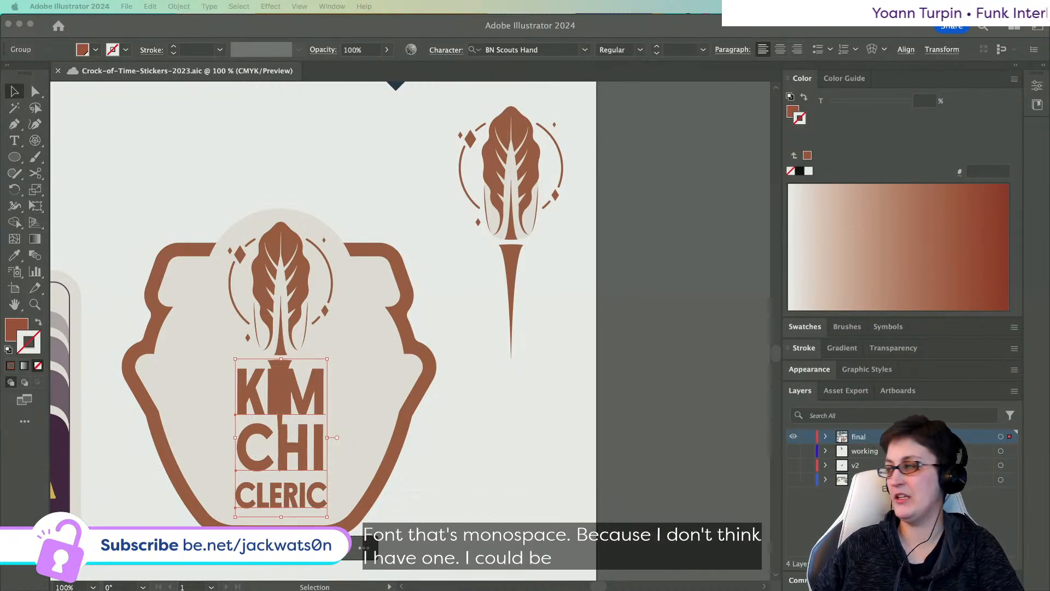
pyautogui.moveTo(471, 590)
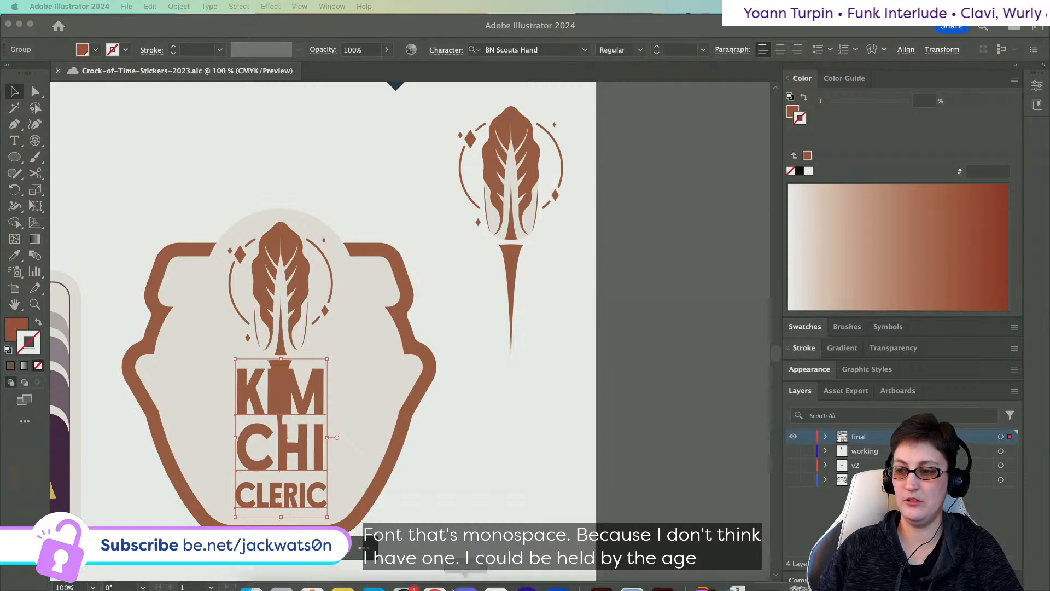
pyautogui.click(430, 566)
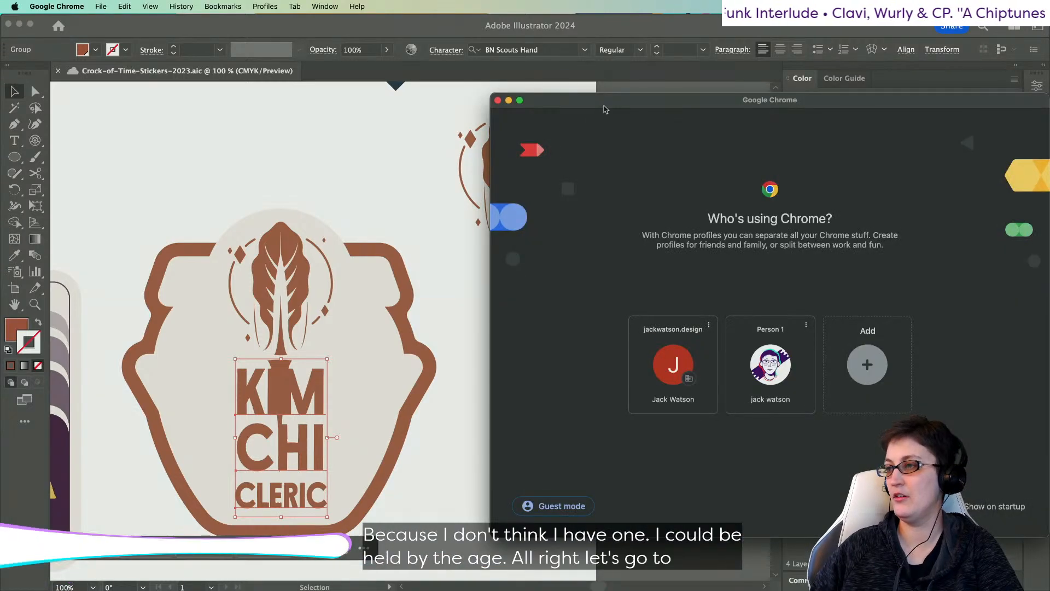
pyautogui.moveTo(603, 103); pyautogui.dragTo(1049, 76)
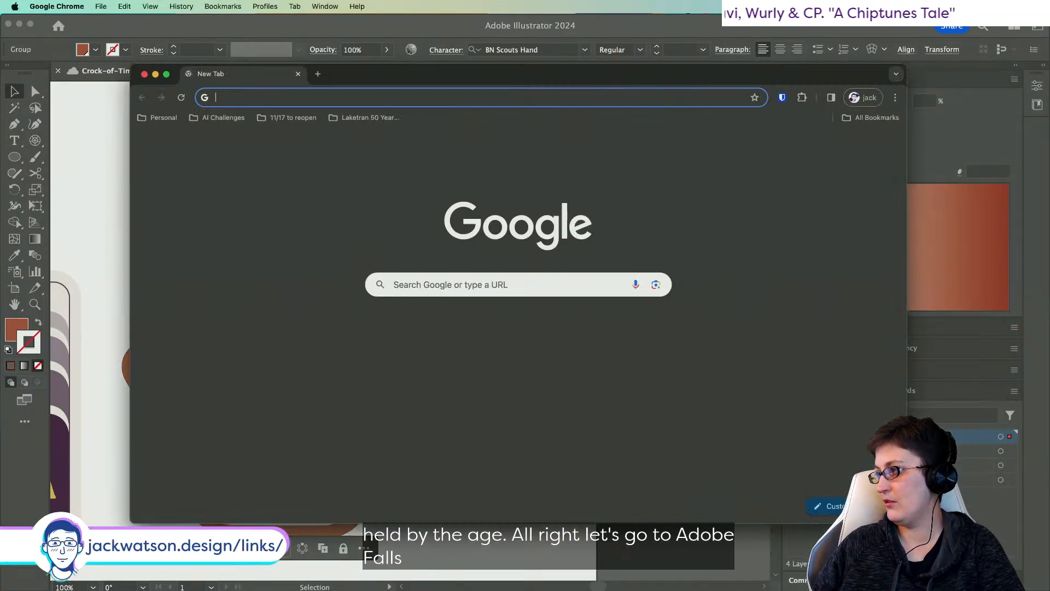
pyautogui.write('fonts.adobe.com')
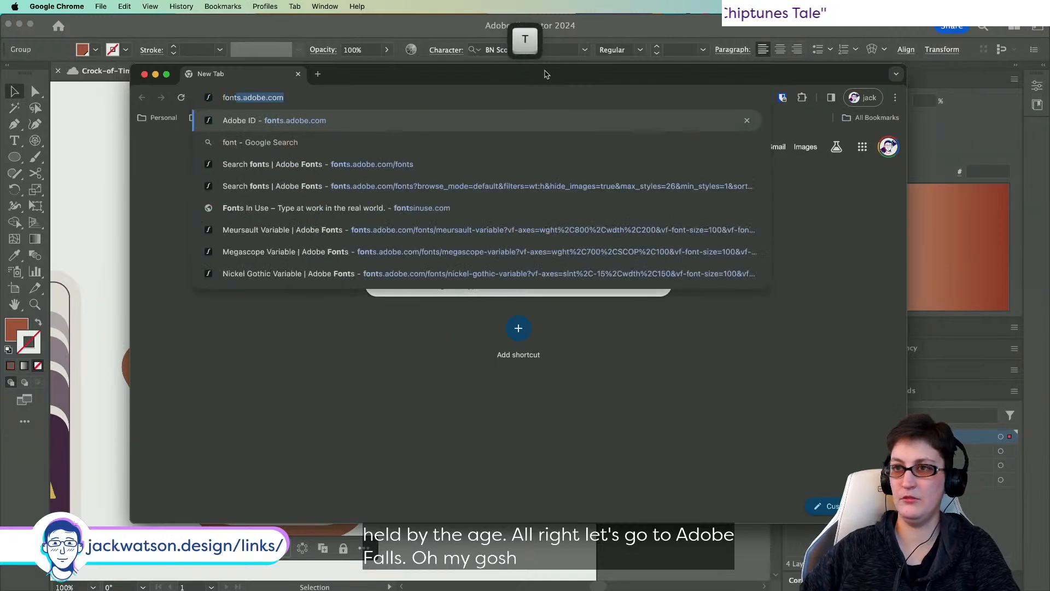
pyautogui.press('Return')
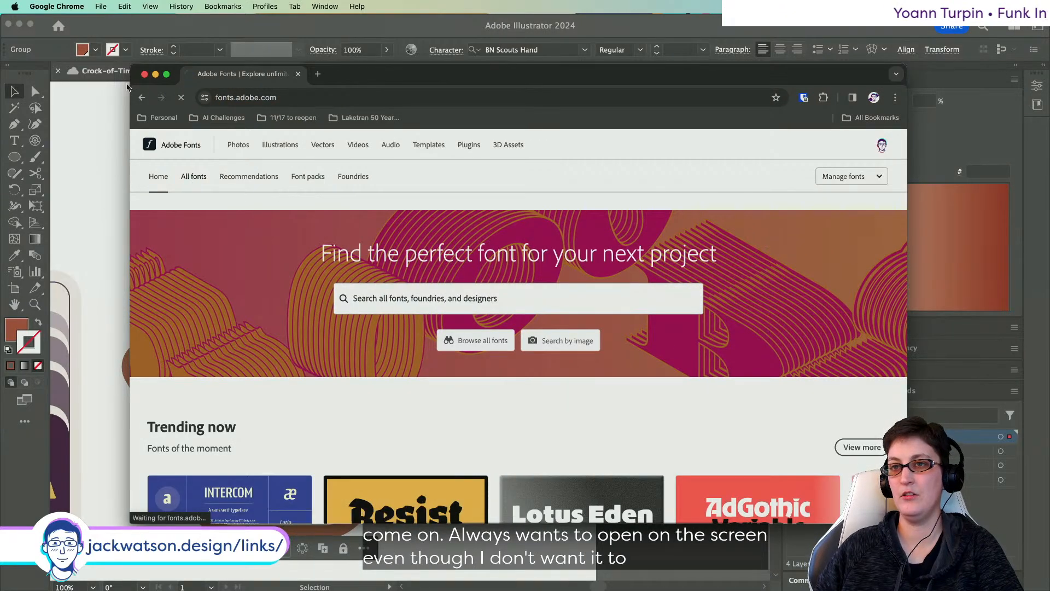
# - Narrow the browser window, list all fonts on Adobe Fonts and filter them to the Mono classification
pyautogui.moveTo(130, 84); pyautogui.dragTo(241, 83)
pyautogui.click(305, 177)
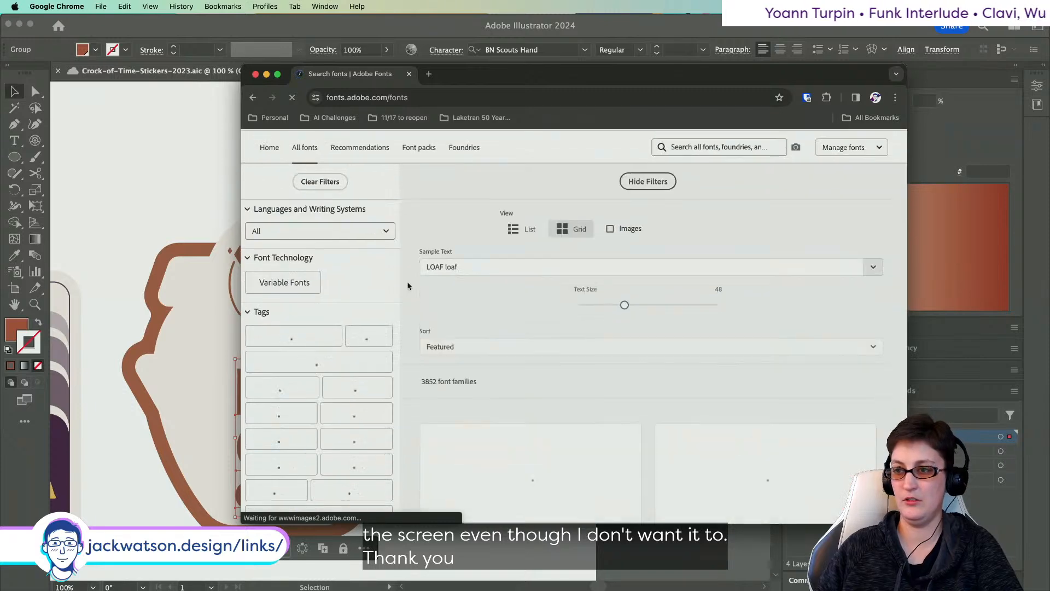
pyautogui.scroll(-5, 395, 276)
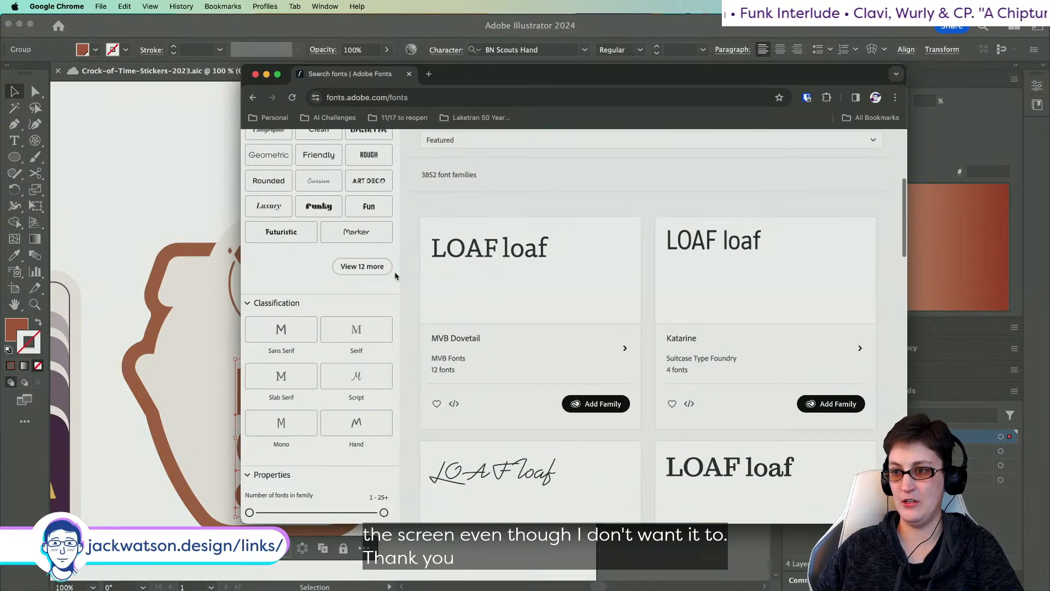
pyautogui.click(281, 407)
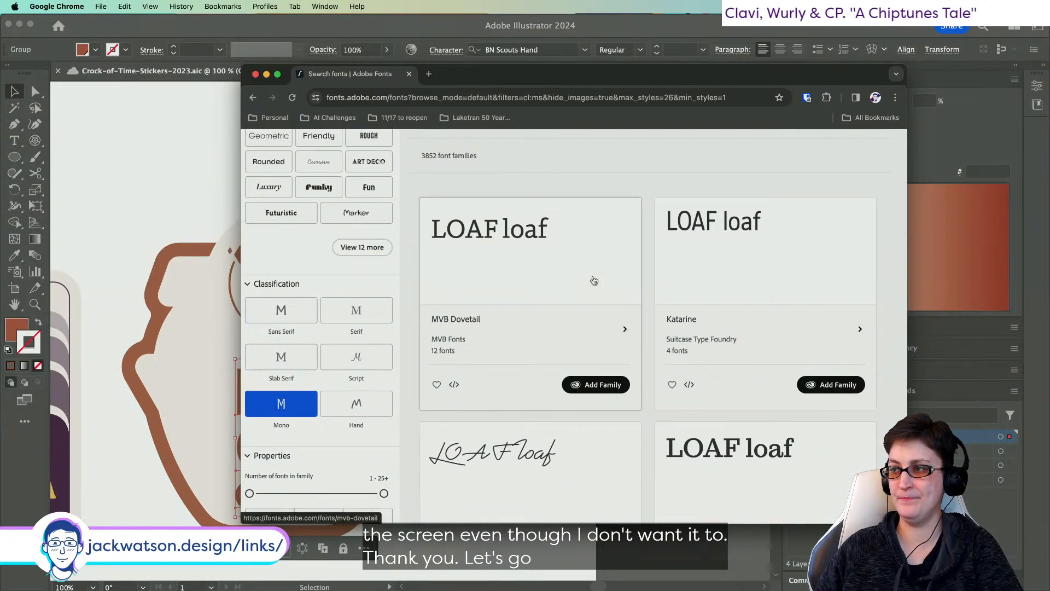
# - Open the sample text of the font previews for editing
pyautogui.scroll(6, 486, 249)
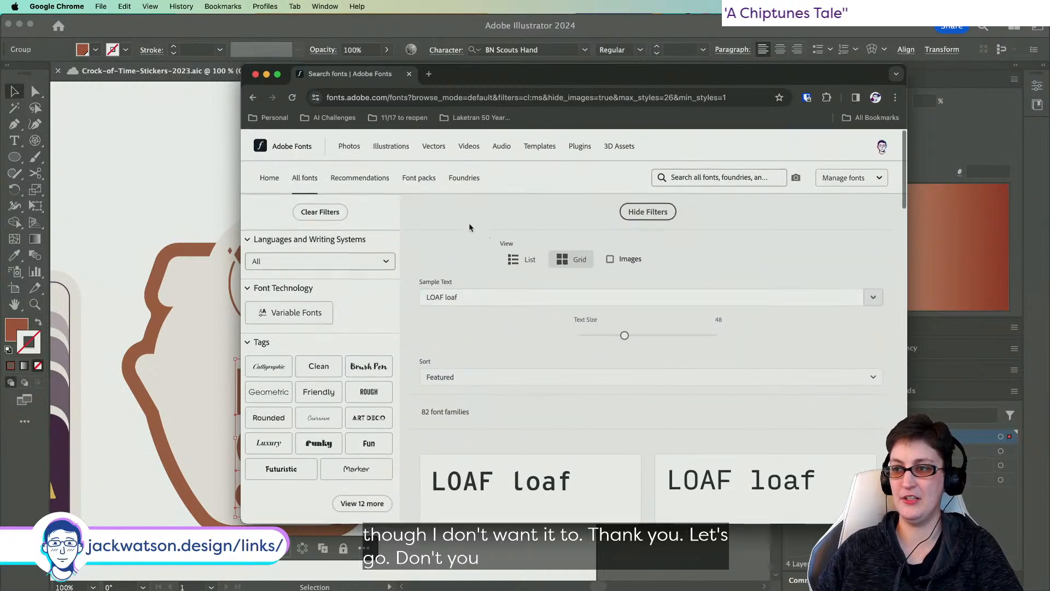
pyautogui.click(480, 296)
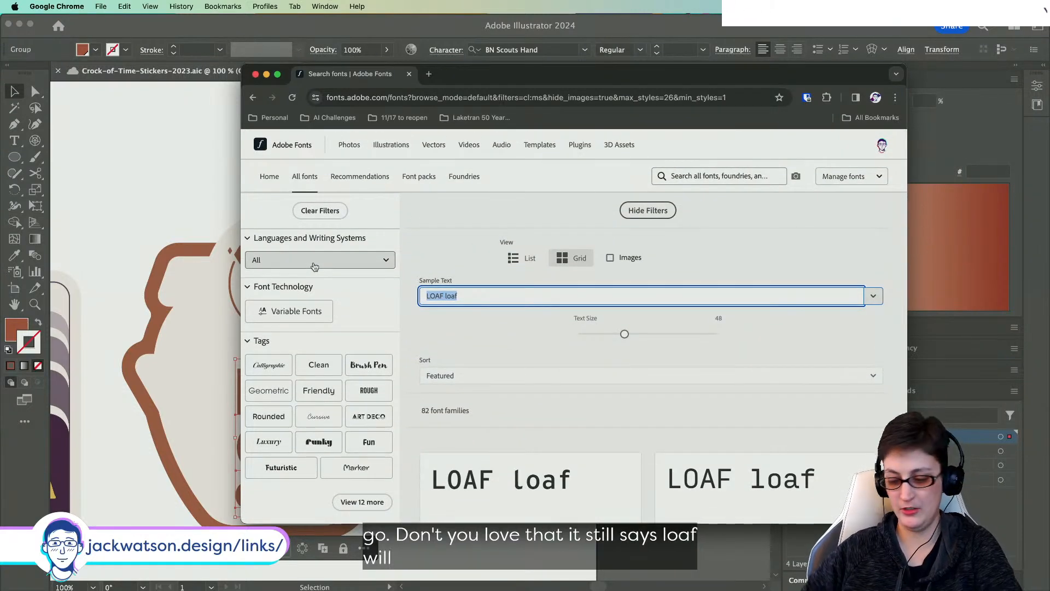
# - Replace the font preview's sample text with KIMCHI
pyautogui.write('KIMN')
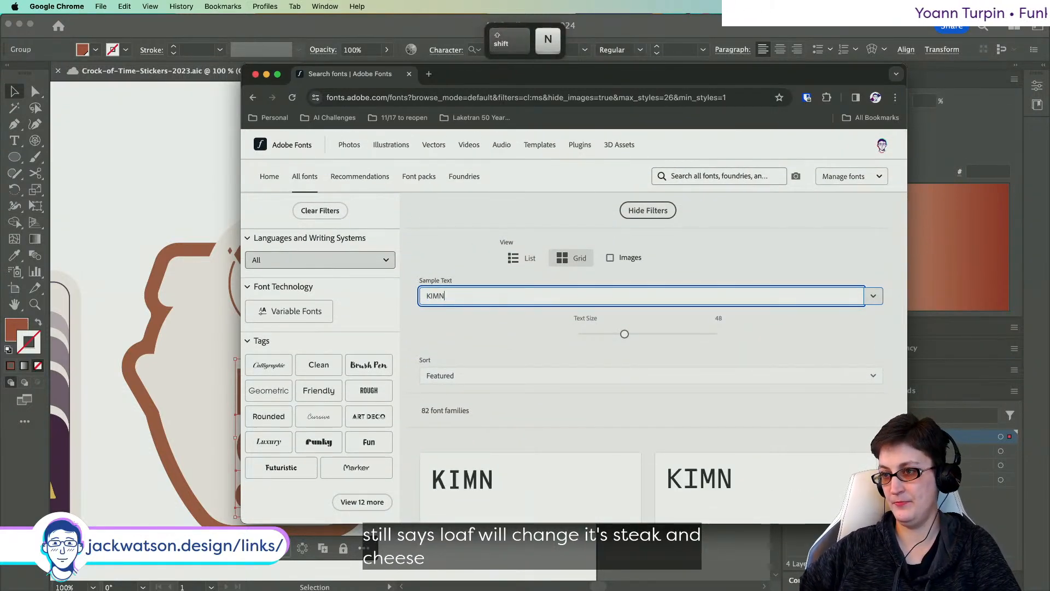
pyautogui.press('BackSpace')
pyautogui.write('CHI')
# - Examine the KIMCHI previews of the monospaced font families, continuing onto the second page of results
pyautogui.scroll(-7, 573, 325)
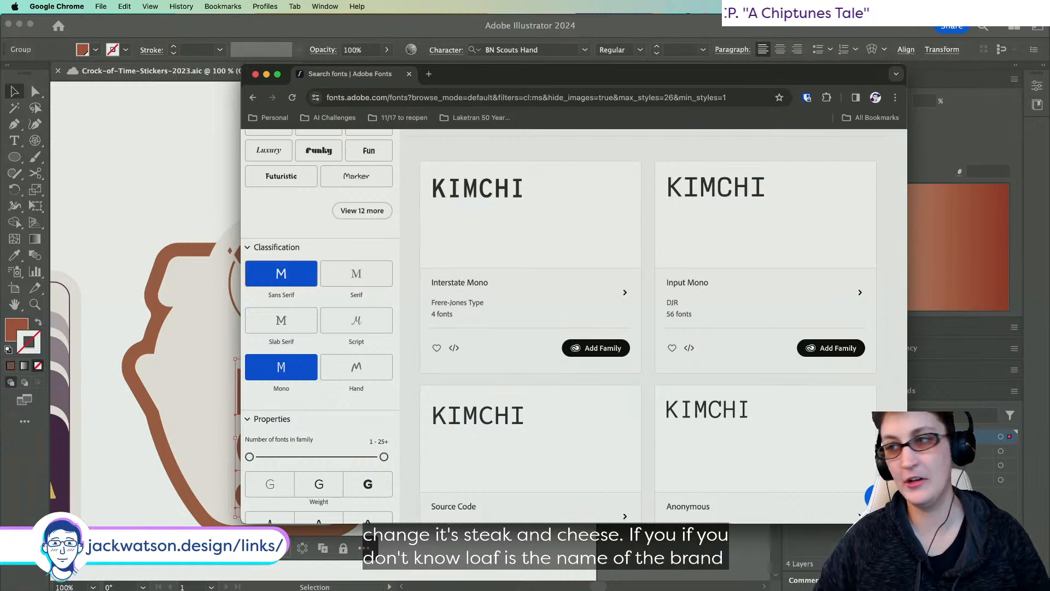
pyautogui.scroll(-8, 585, 274)
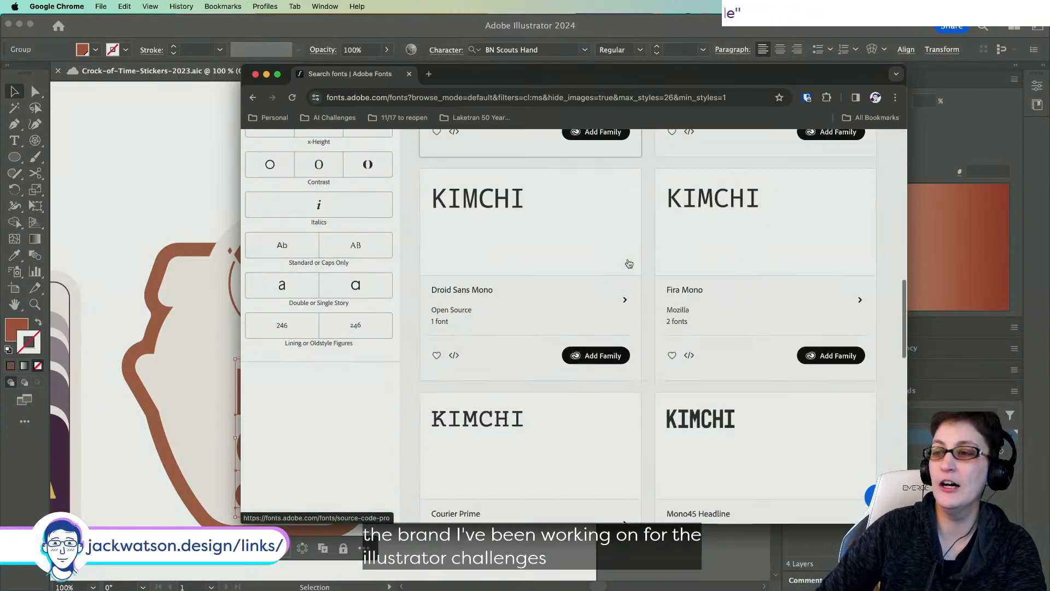
pyautogui.scroll(-4, 629, 263)
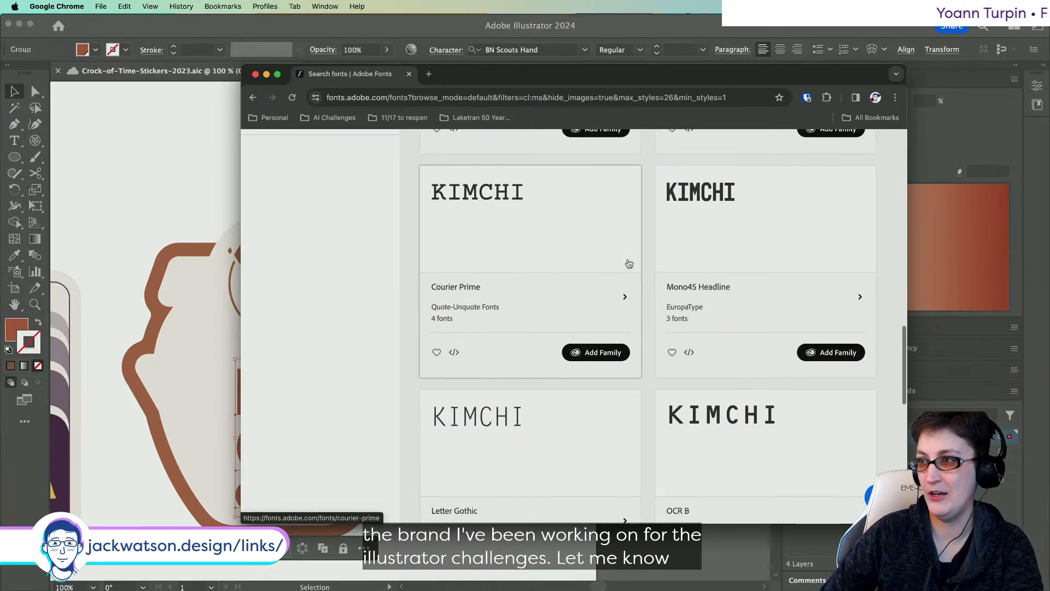
pyautogui.scroll(-6, 628, 263)
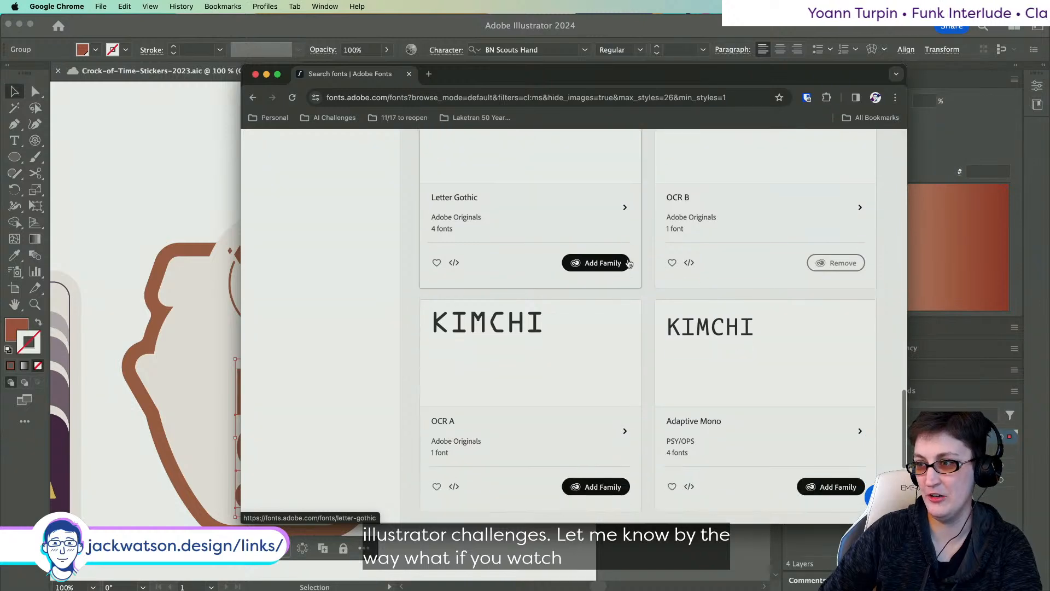
pyautogui.scroll(-6, 628, 264)
pyautogui.click(617, 326)
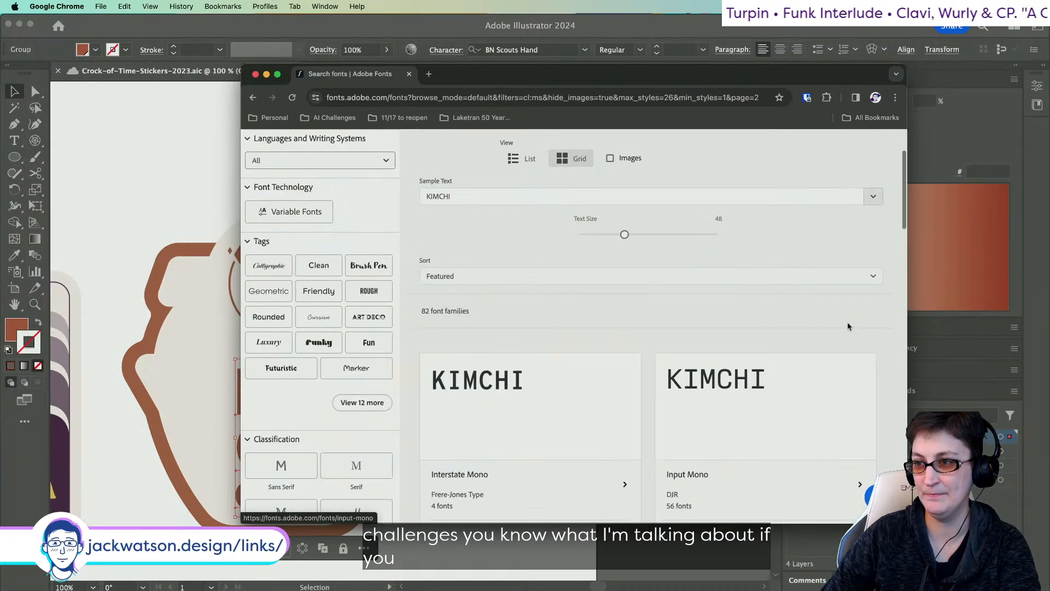
pyautogui.scroll(-2, 766, 322)
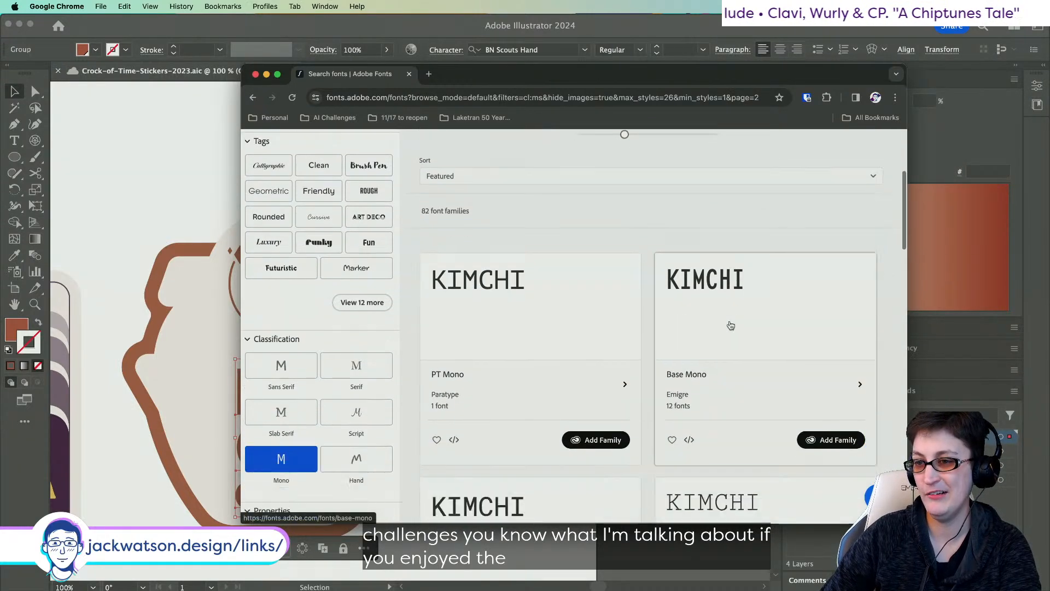
pyautogui.scroll(-1, 730, 326)
# - Filter the font families by the Sans Serif classification and sort them by Newest
pyautogui.click(290, 333)
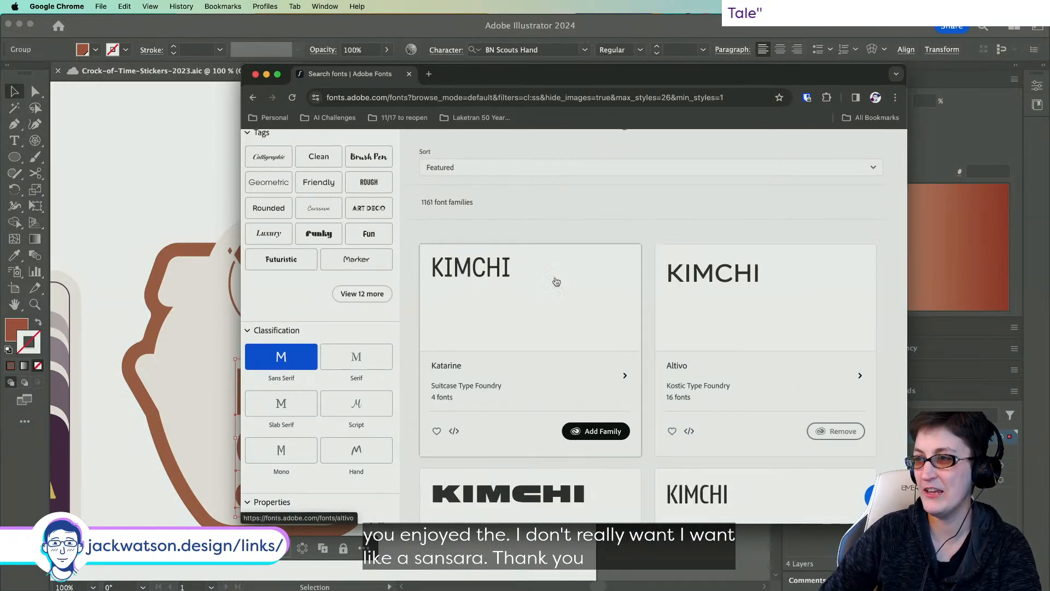
pyautogui.scroll(3, 467, 273)
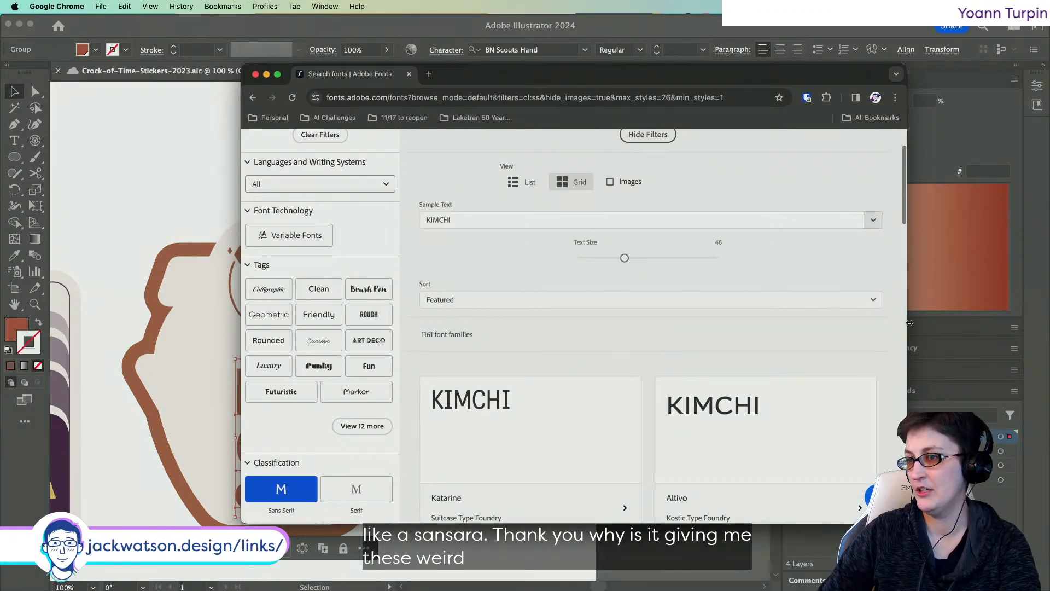
pyautogui.click(828, 299)
pyautogui.click(690, 355)
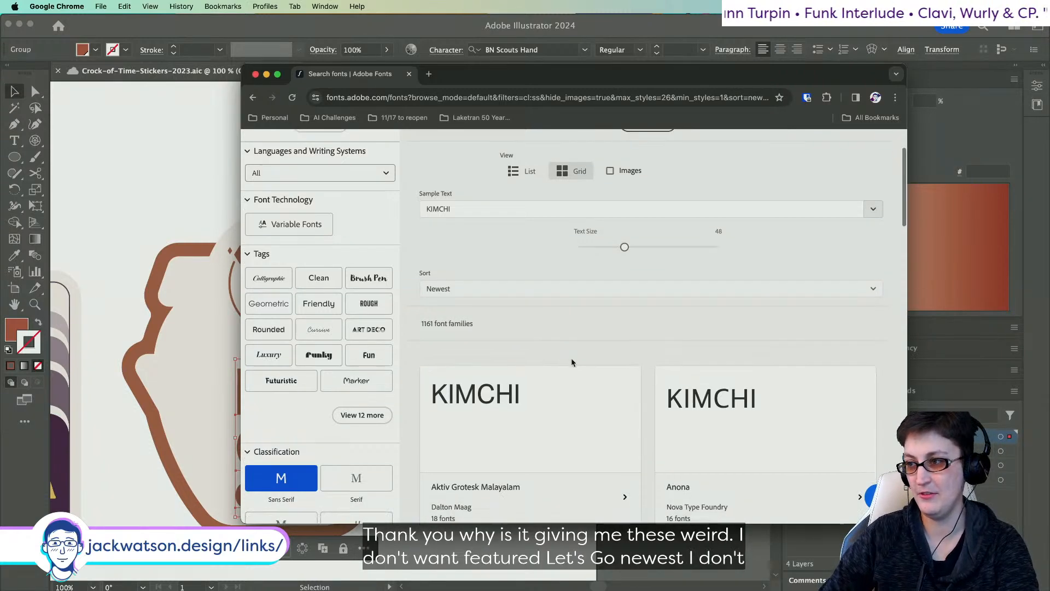
# - Examine the KIMCHI previews of the newest sans-serif families for a suitable lettering style
pyautogui.scroll(-3, 570, 358)
pyautogui.scroll(-4, 573, 364)
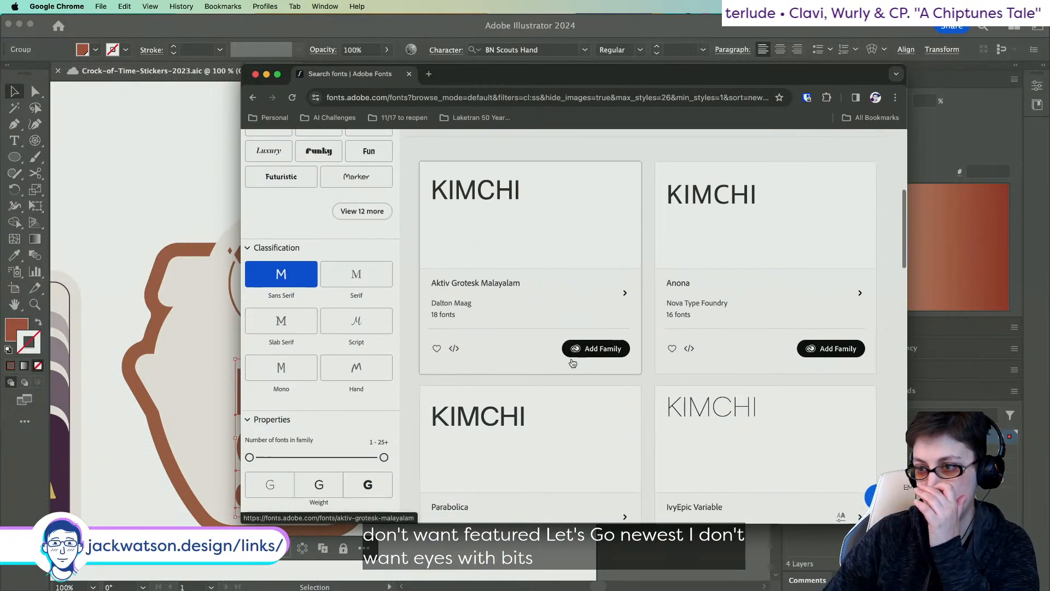
pyautogui.scroll(-2, 572, 363)
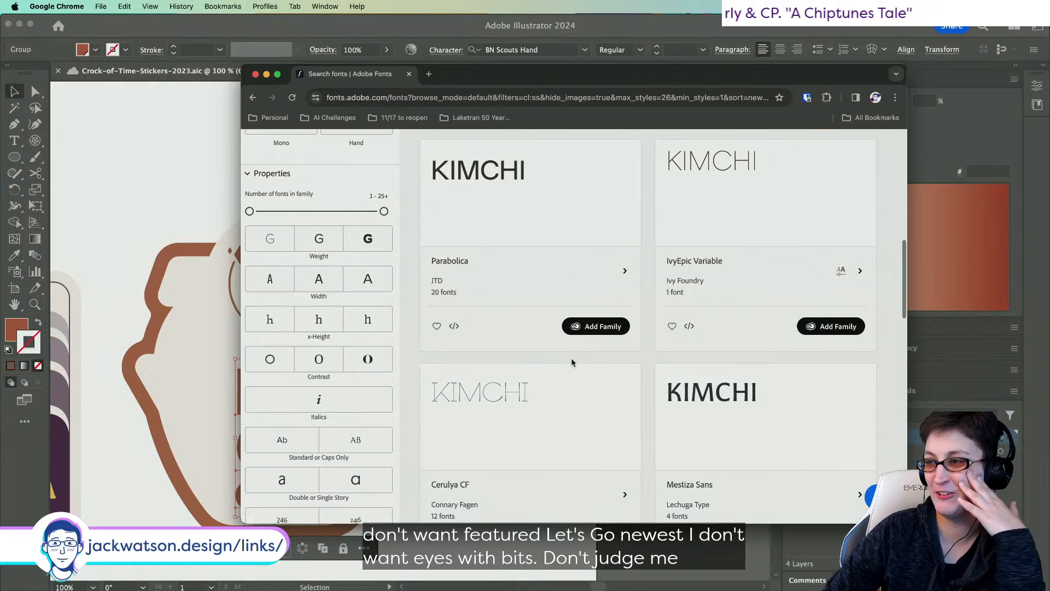
pyautogui.scroll(-2, 572, 363)
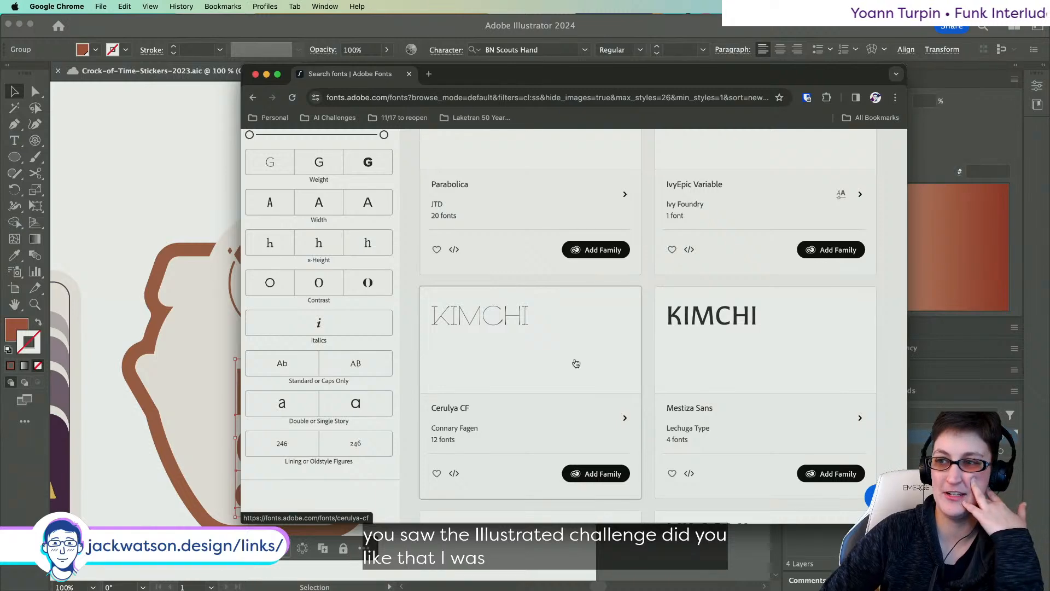
pyautogui.scroll(3, 576, 364)
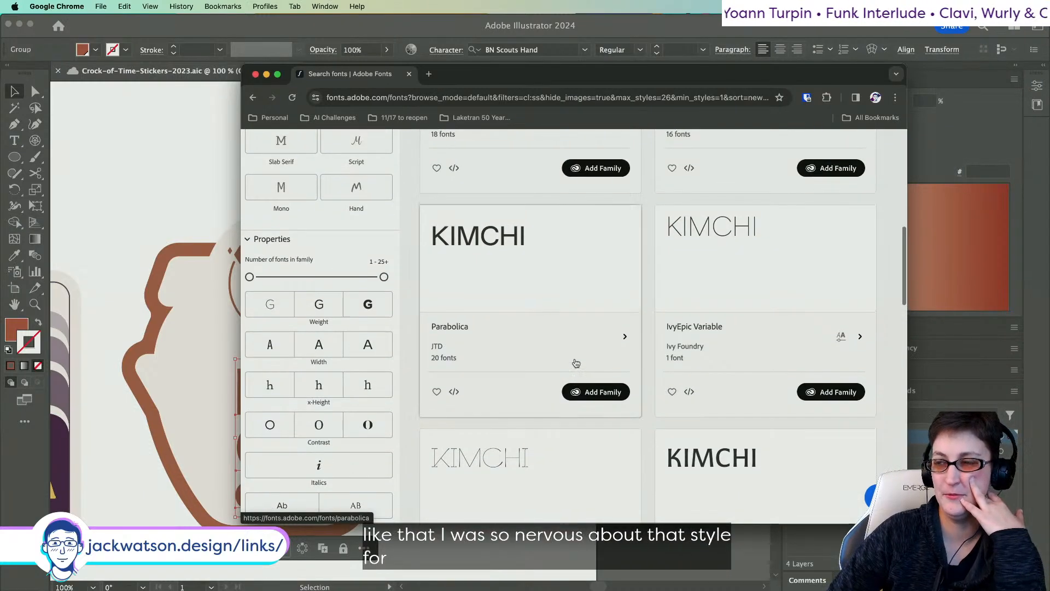
pyautogui.scroll(5, 576, 363)
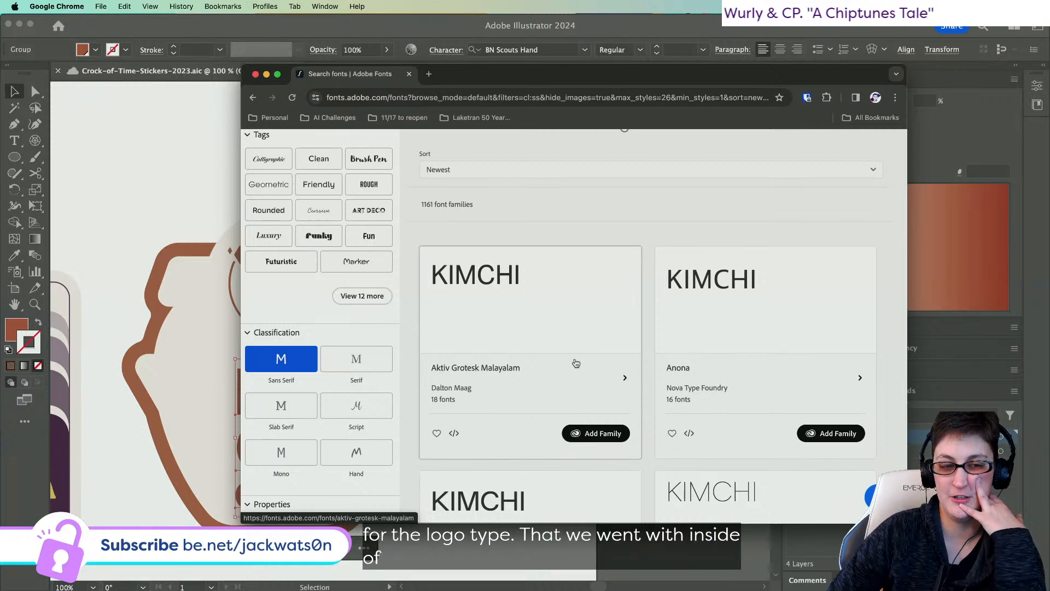
pyautogui.scroll(-1, 576, 363)
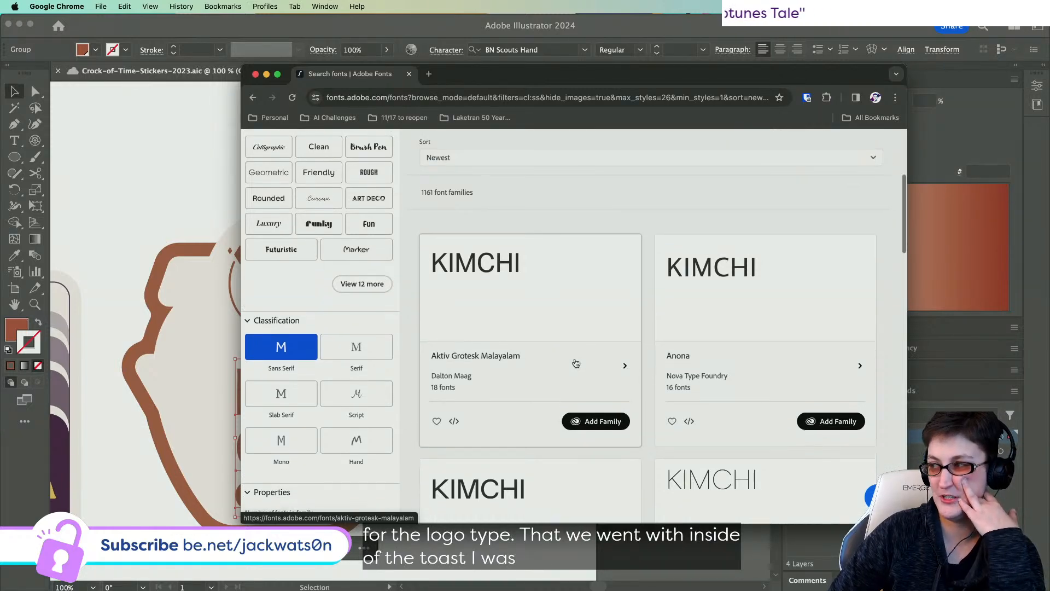
pyautogui.scroll(-3, 575, 363)
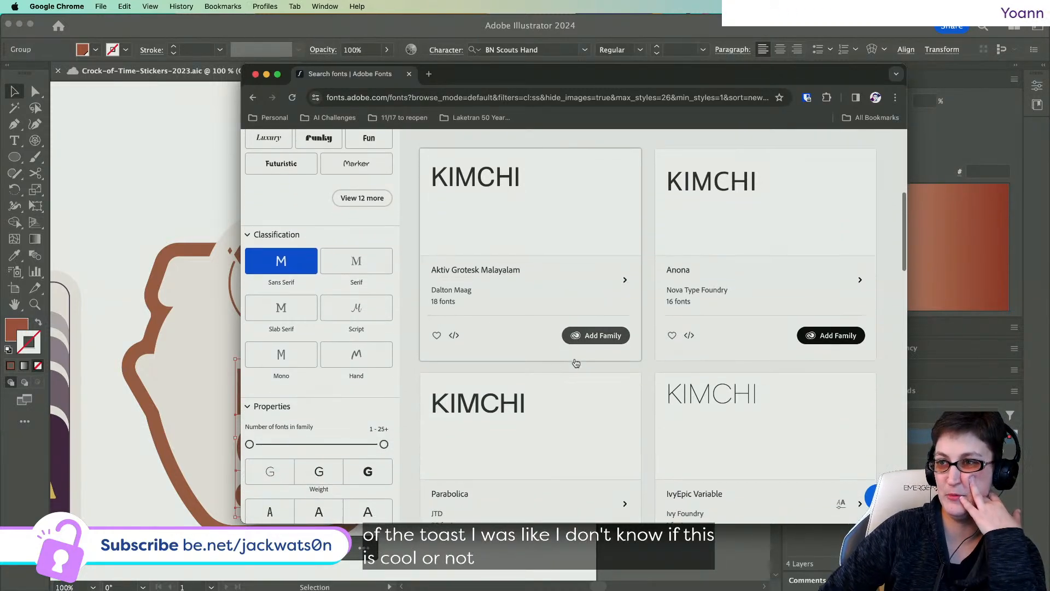
pyautogui.scroll(-9, 576, 363)
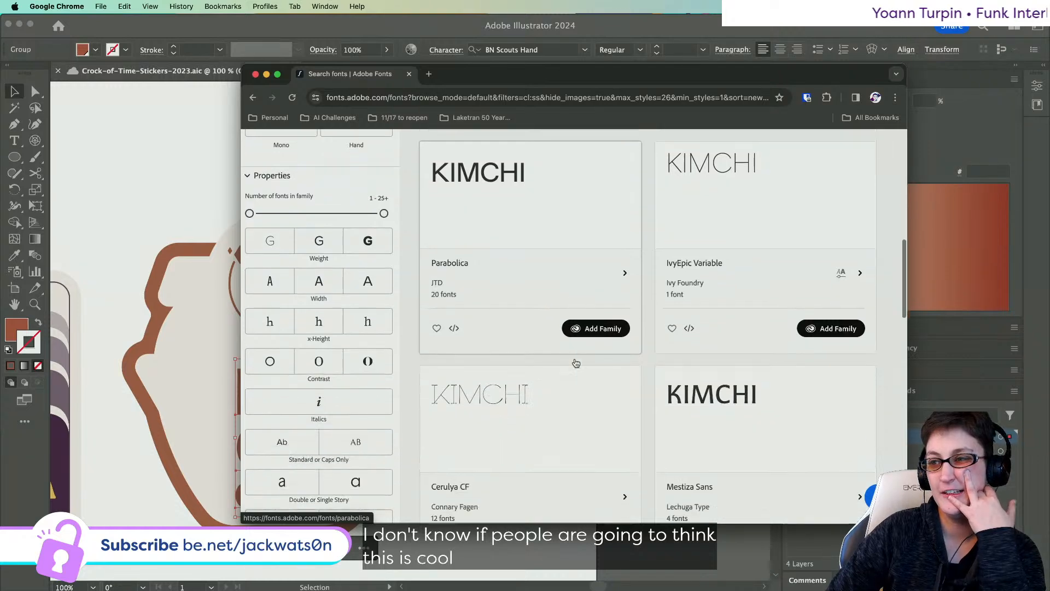
pyautogui.scroll(-7, 576, 363)
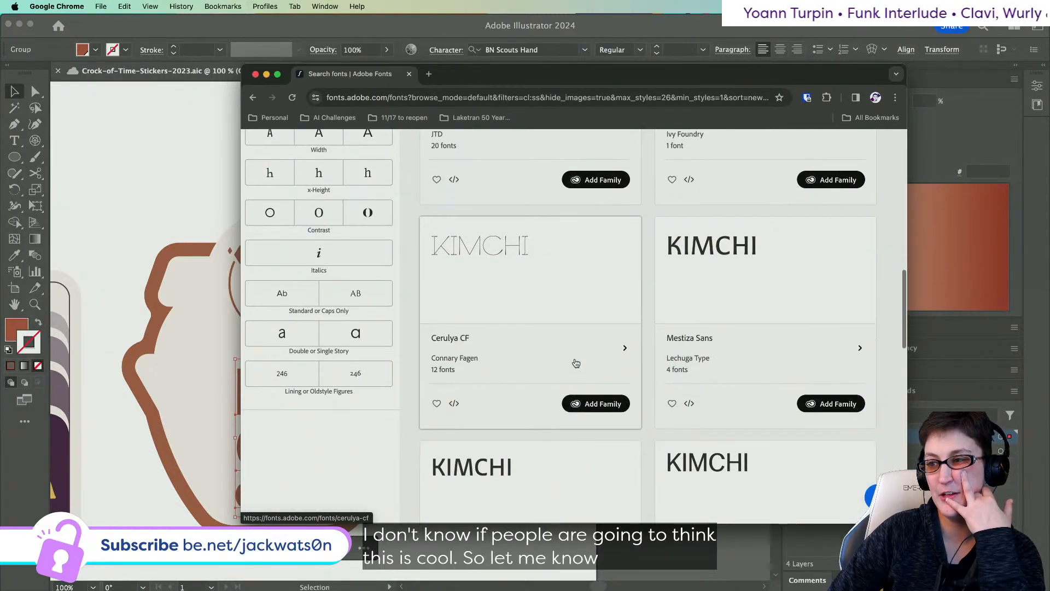
pyautogui.scroll(-2, 576, 363)
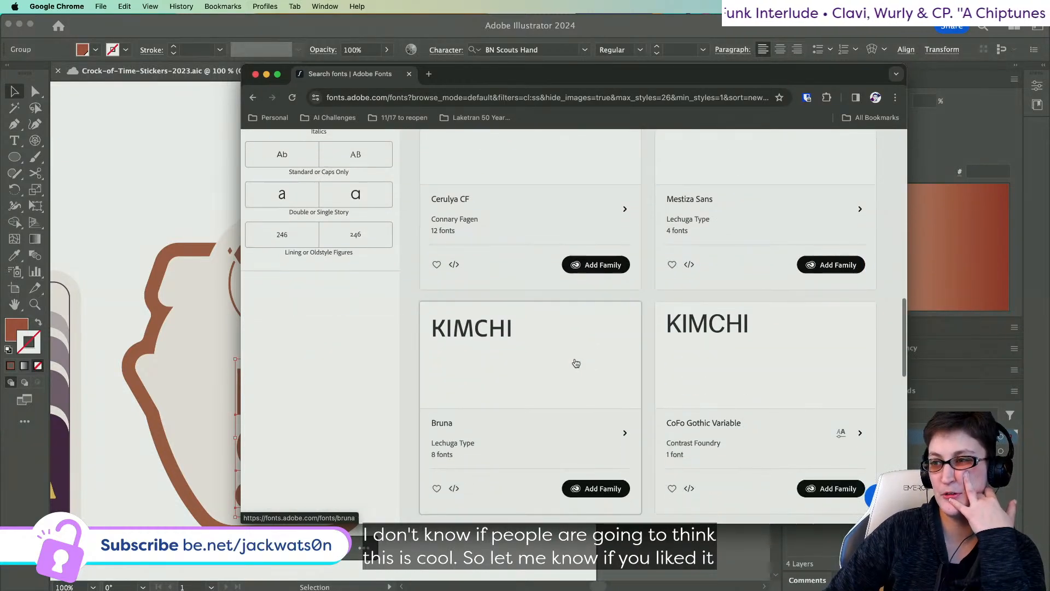
pyautogui.scroll(-4, 576, 362)
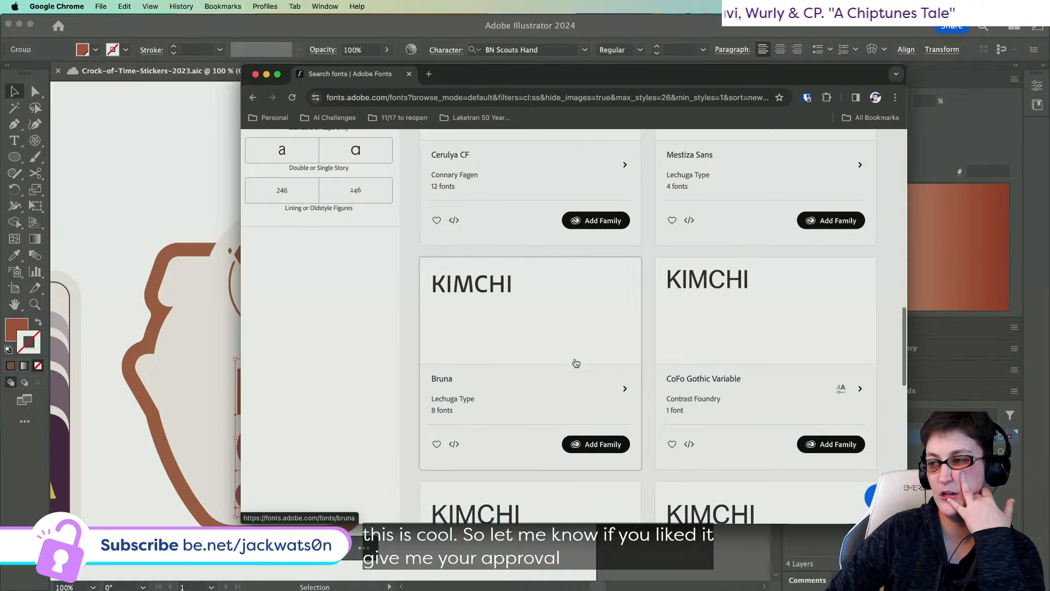
# - Move the browser window clear of the badge lettering, then open the IvyEpic Variable family and add it to the Adobe apps
pyautogui.moveTo(515, 78); pyautogui.dragTo(655, 68)
pyautogui.scroll(15, 768, 337)
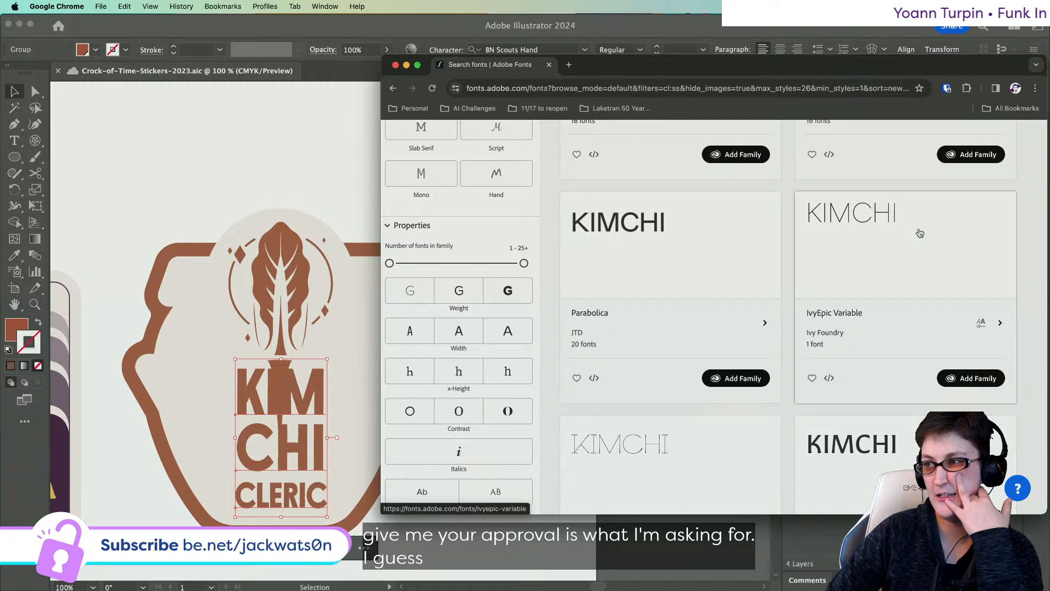
pyautogui.scroll(-1, 903, 231)
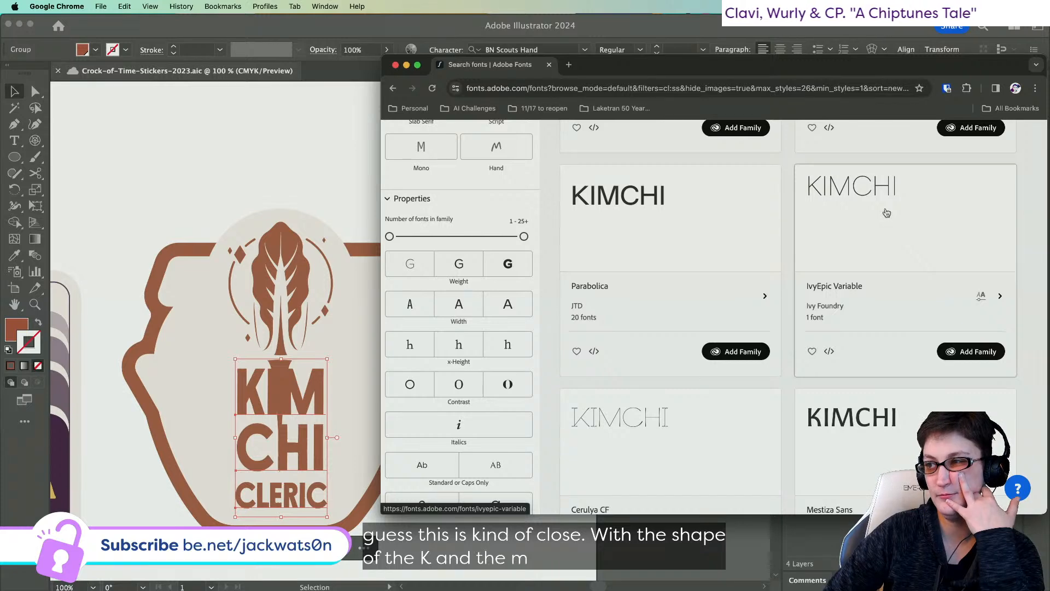
pyautogui.click(840, 291)
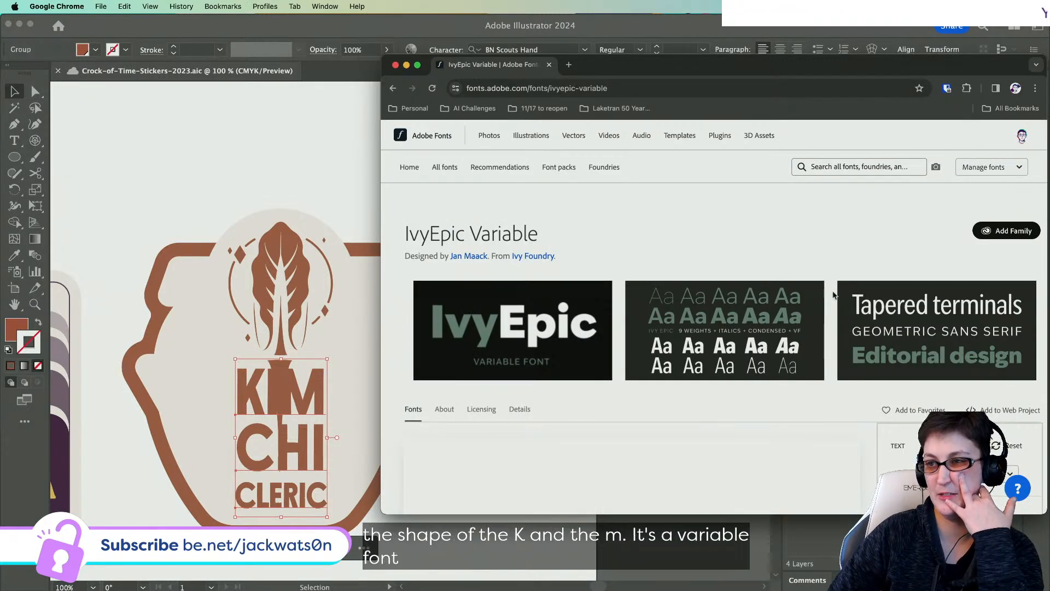
pyautogui.click(1012, 231)
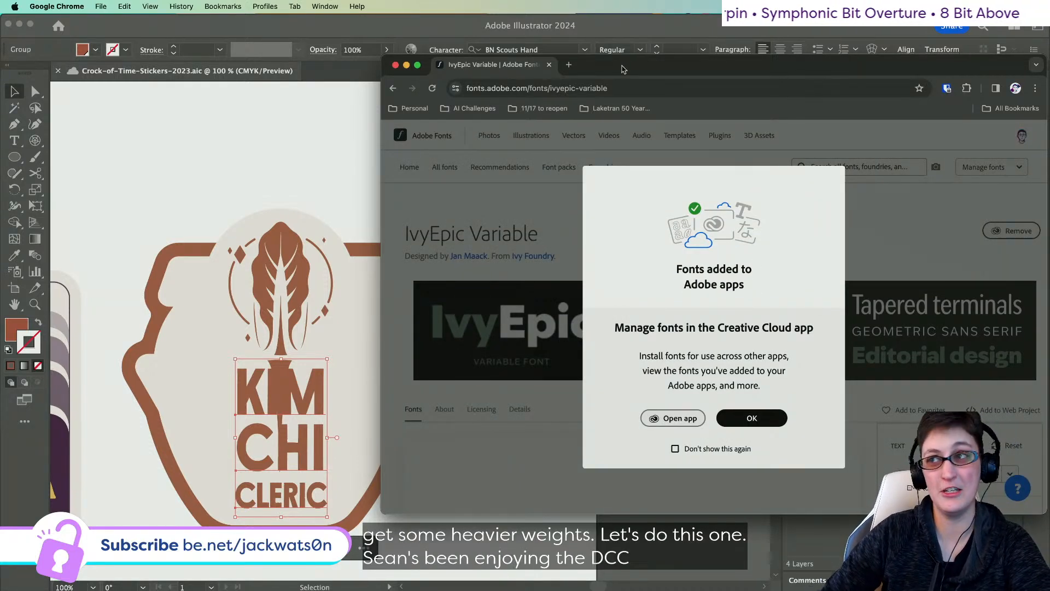
# - Switch to Illustrator and place a copy of the KIM CHI CLERIC lettering off the artboard, level with the original
pyautogui.press('super+Tab')
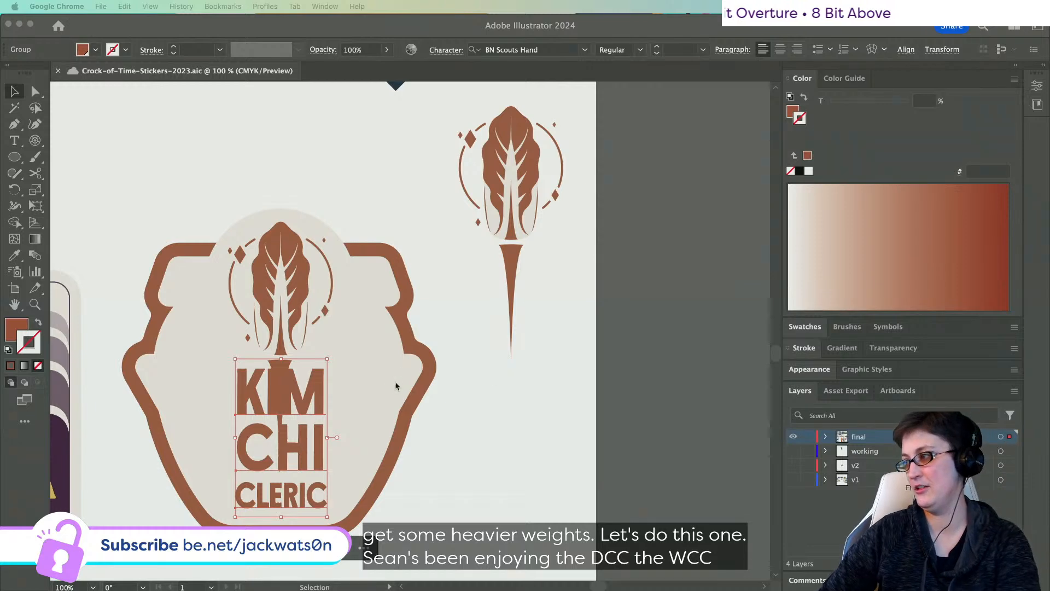
pyautogui.click(362, 168)
pyautogui.click(307, 405)
pyautogui.scroll(-2, 307, 406)
pyautogui.hscroll(2, 306, 406)
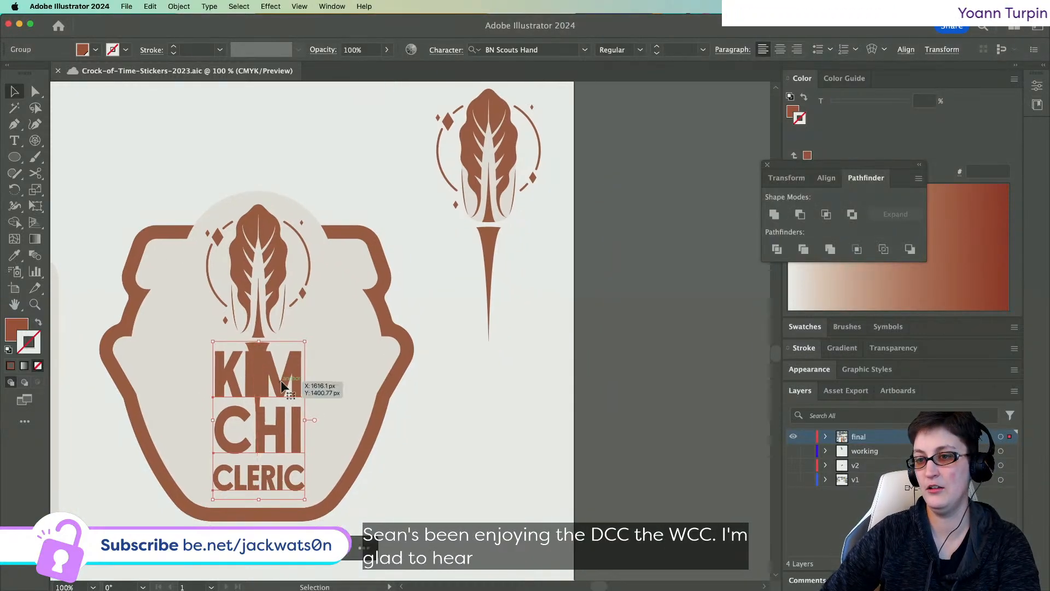
pyautogui.moveTo(280, 380); pyautogui.dragTo(703, 375)
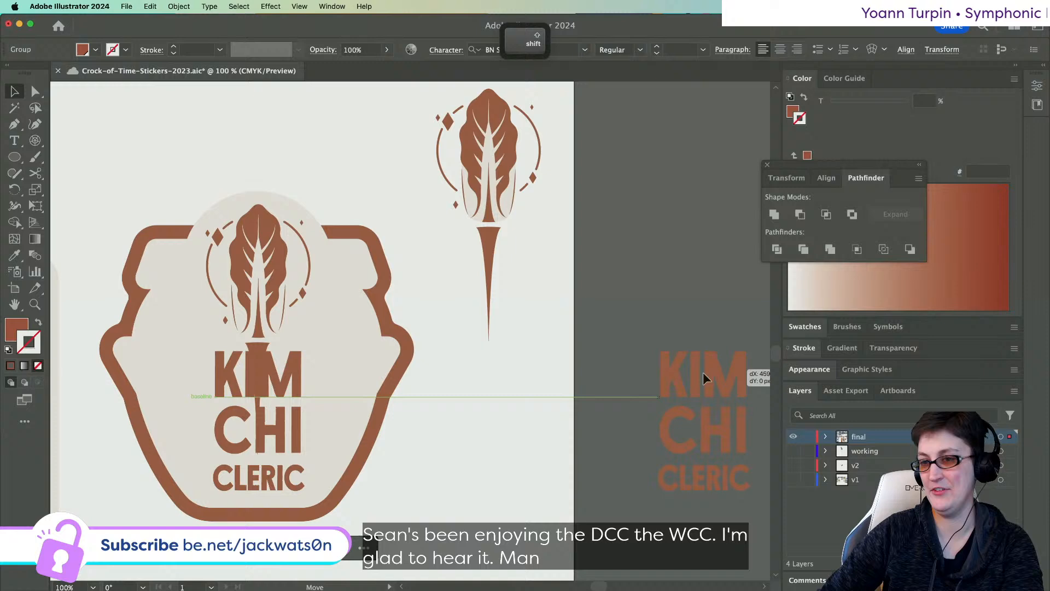
pyautogui.click(297, 386)
# - Set the original KIM CHI CLERIC lettering to IvyEpic Variable Condensed ExtraBold and move it out of the badge, below the spare cabbage emblem
pyautogui.click(511, 50)
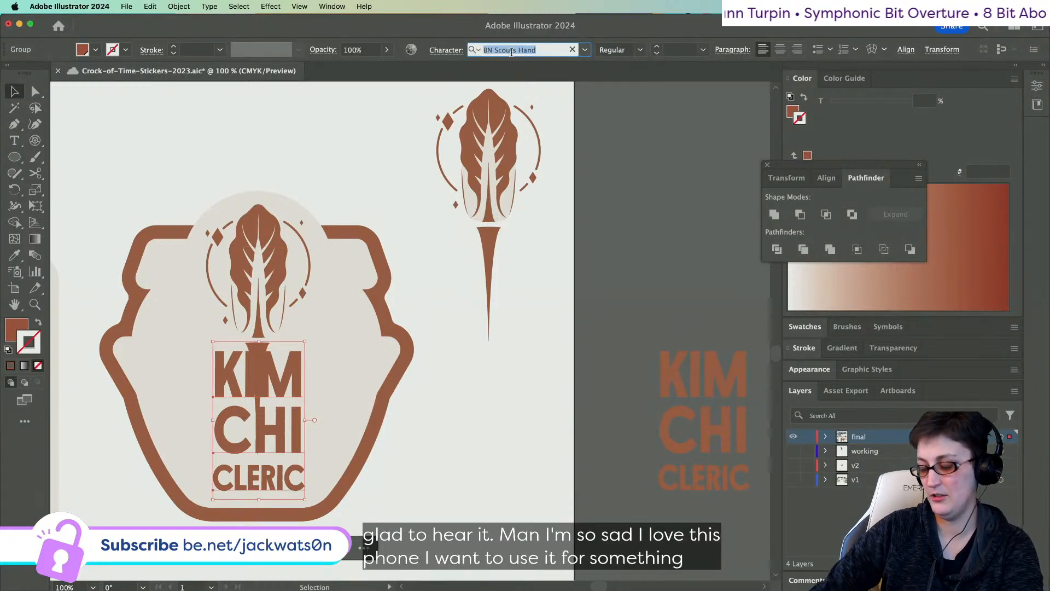
pyautogui.write('iby')
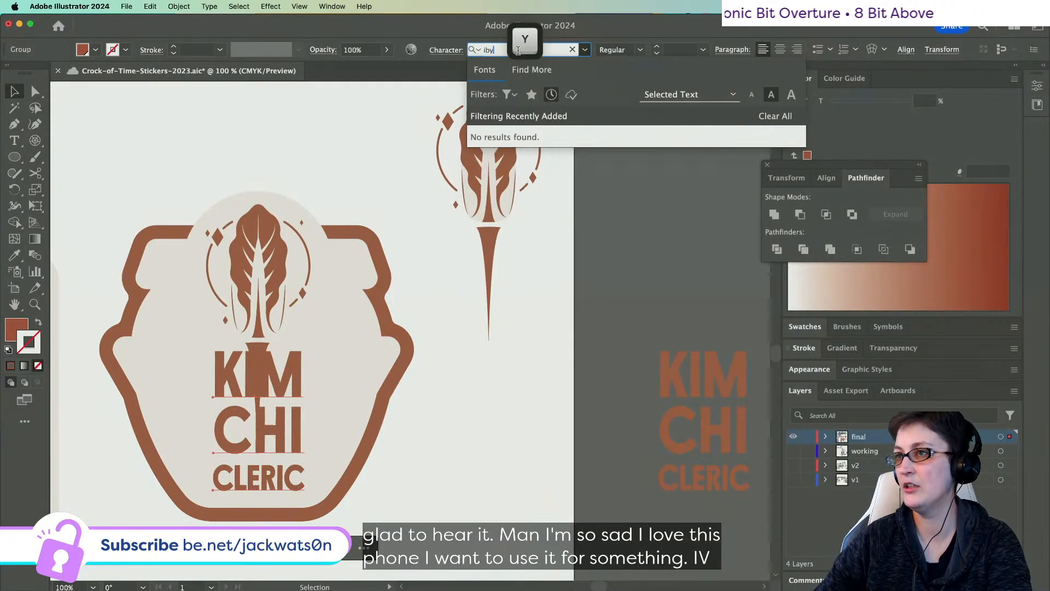
pyautogui.press('BackSpace')
pyautogui.press('BackSpace')
pyautogui.write('vy')
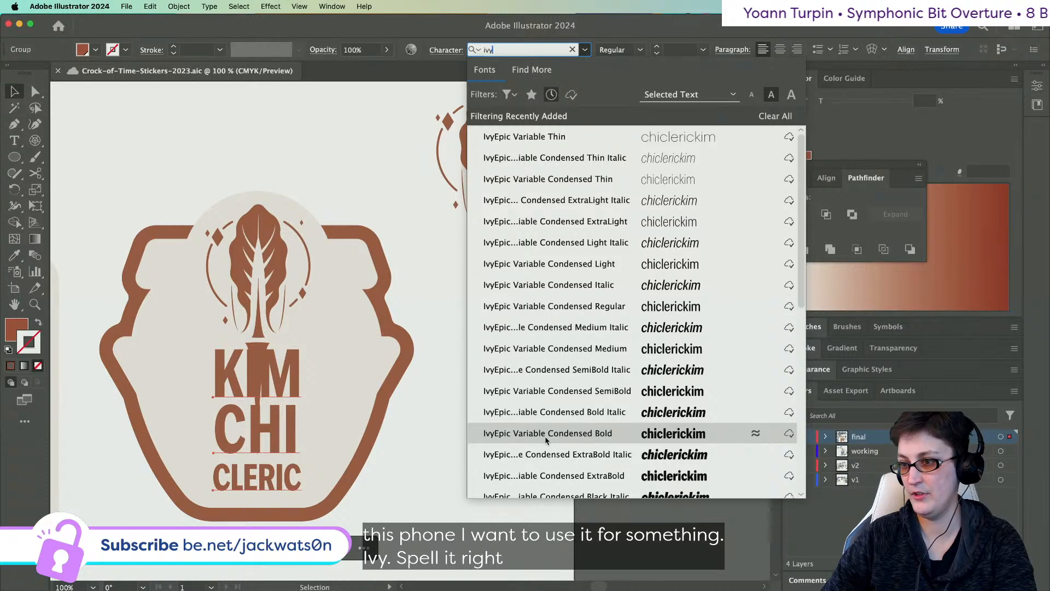
pyautogui.click(540, 475)
pyautogui.hscroll(-3, 350, 362)
pyautogui.moveTo(350, 362); pyautogui.dragTo(576, 379)
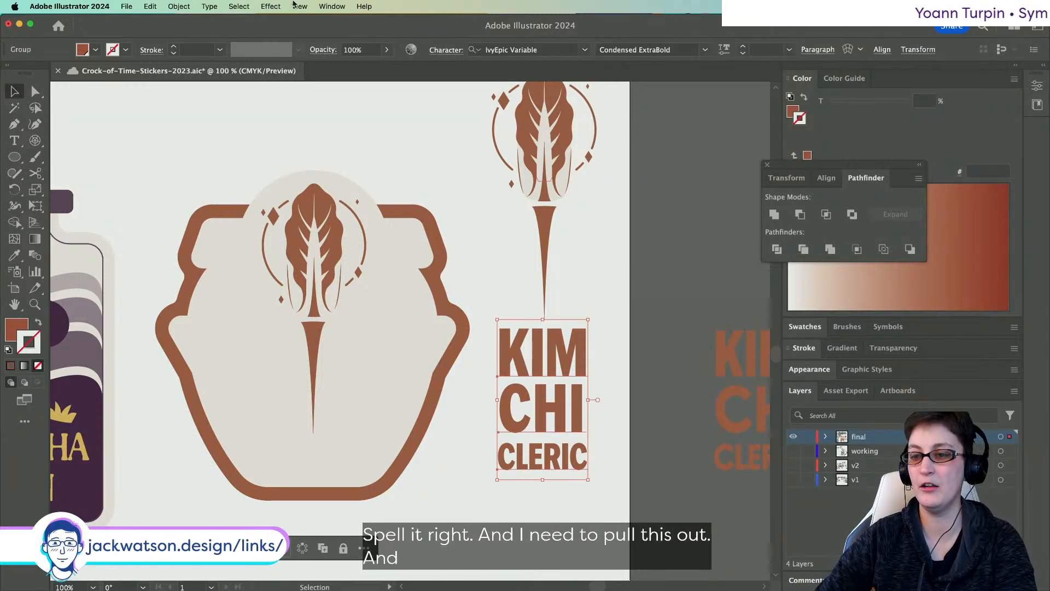
# - Display the Character settings and position them above the KIM CHI CLERIC lettering, clear of the text
pyautogui.click(332, 6)
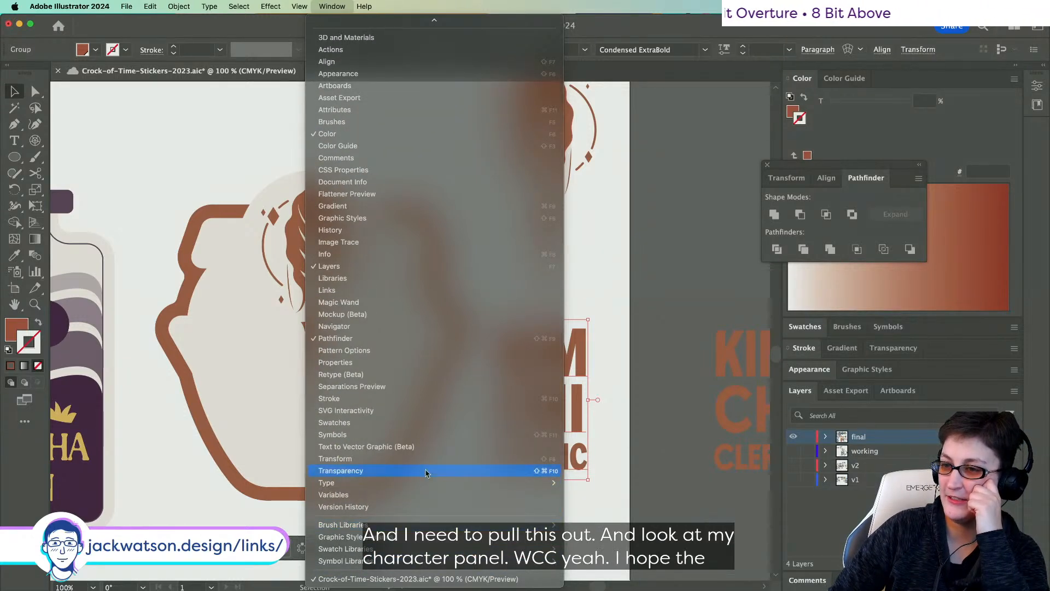
pyautogui.moveTo(422, 482)
pyautogui.click(596, 484)
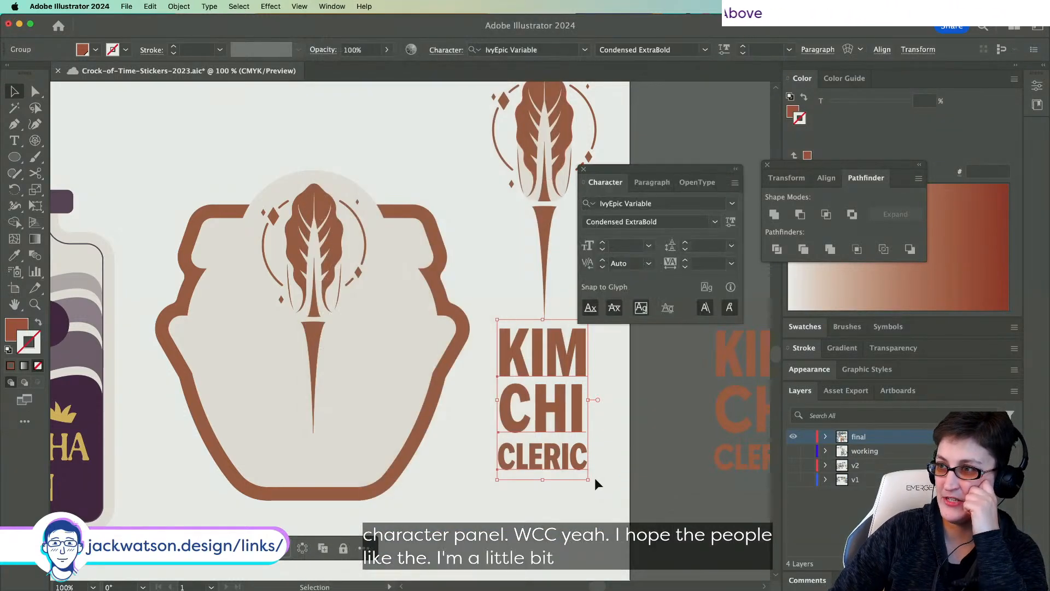
pyautogui.moveTo(661, 174); pyautogui.dragTo(666, 146)
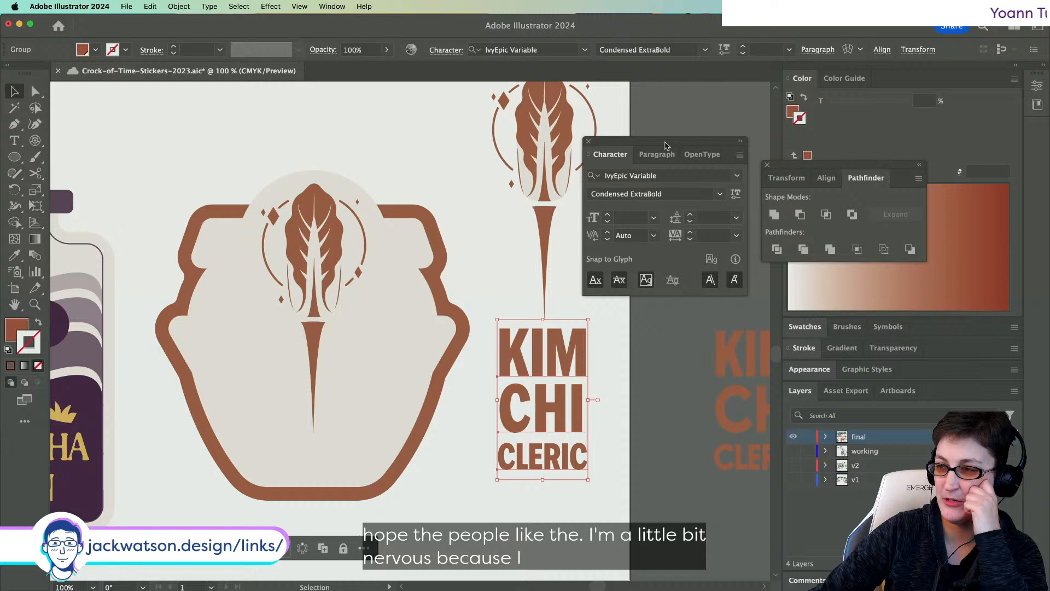
# - Ungroup the KIM CHI CLERIC lettering so each word can be selected separately
pyautogui.rightClick(571, 364)
pyautogui.click(628, 459)
pyautogui.click(467, 480)
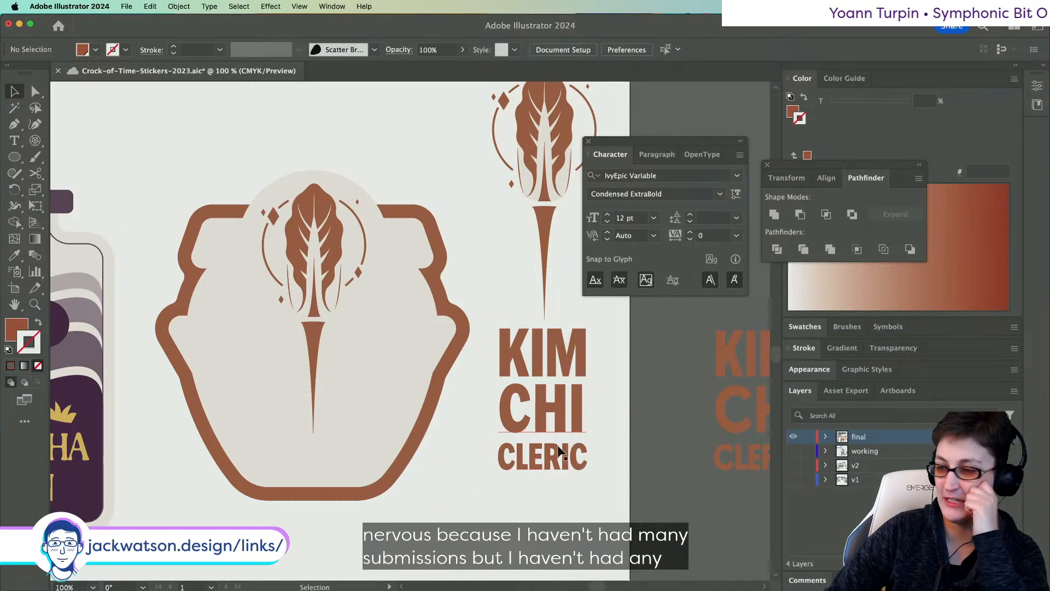
pyautogui.click(536, 363)
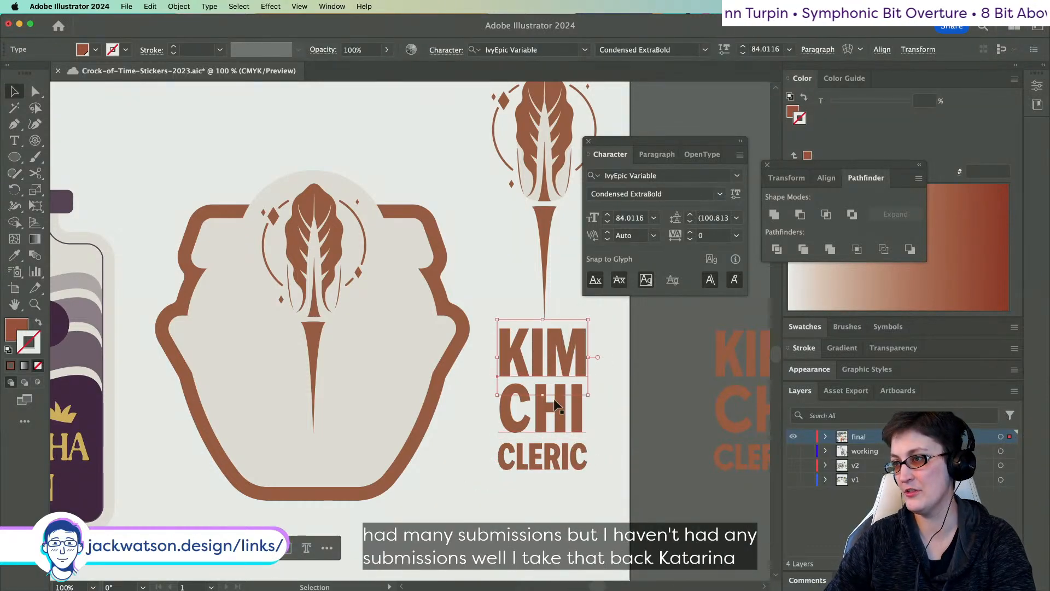
pyautogui.click(605, 407)
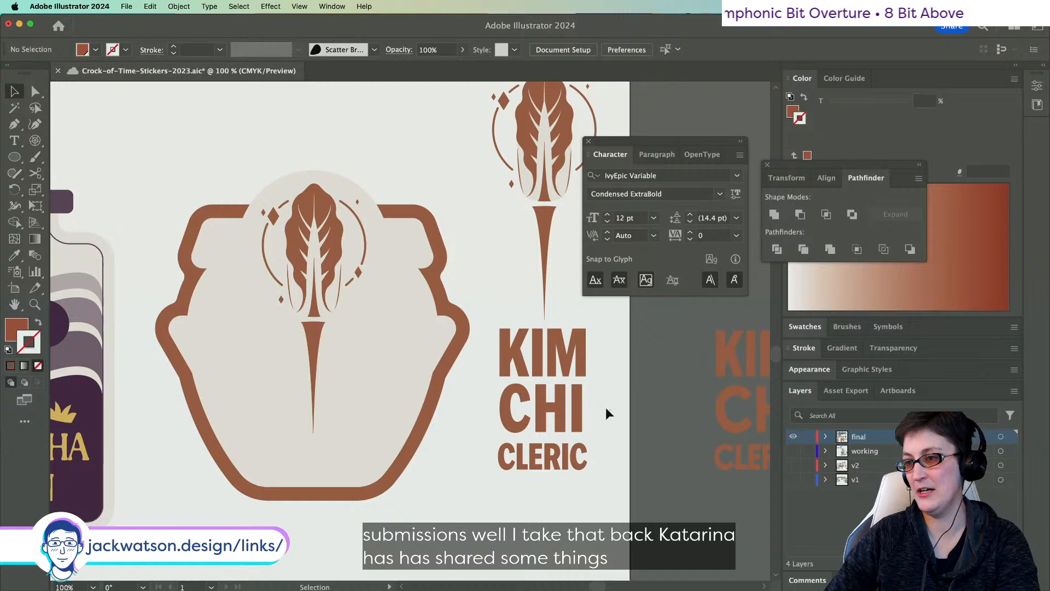
pyautogui.click(571, 363)
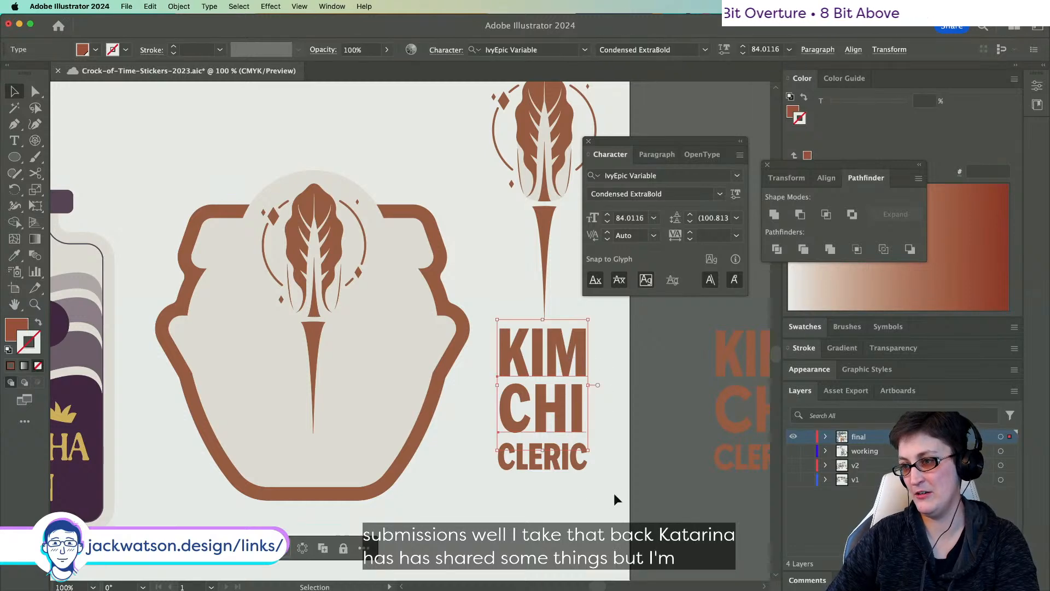
pyautogui.click(736, 236)
pyautogui.click(764, 343)
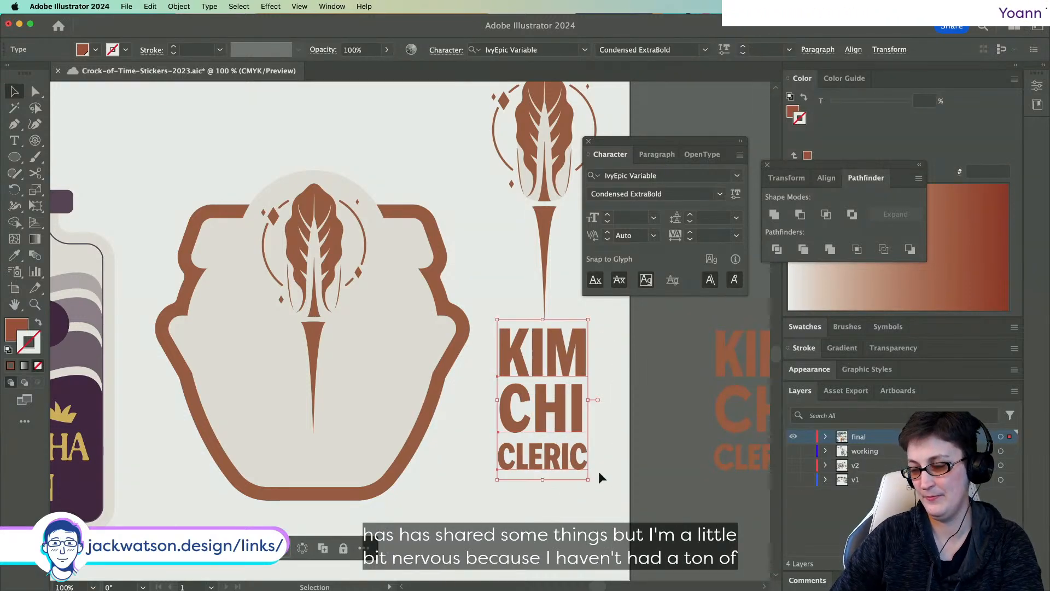
pyautogui.click(598, 471)
pyautogui.hscroll(2, 619, 488)
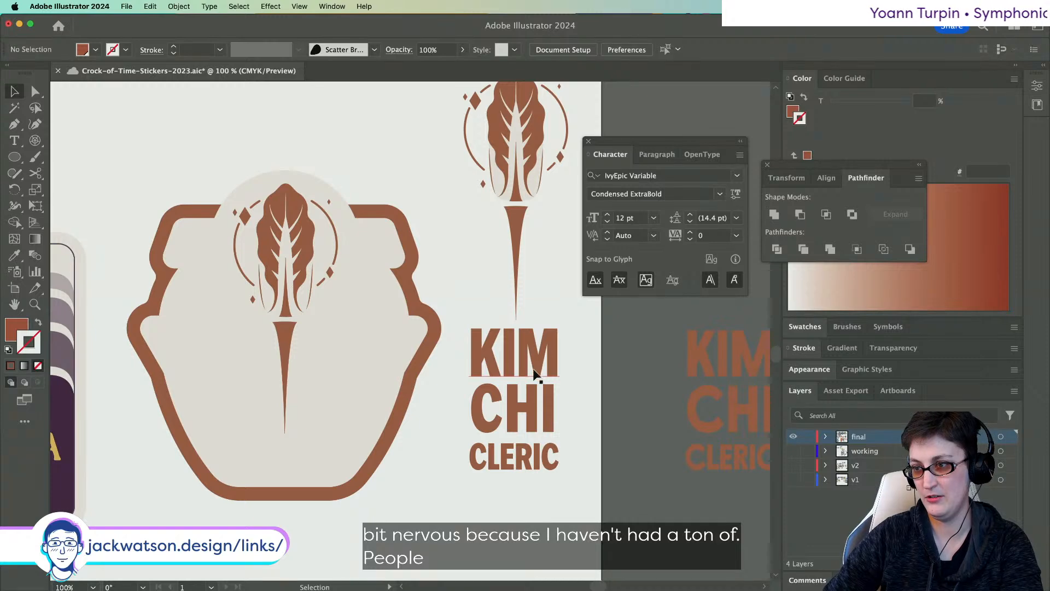
pyautogui.moveTo(542, 410); pyautogui.dragTo(528, 408)
pyautogui.press('super+z')
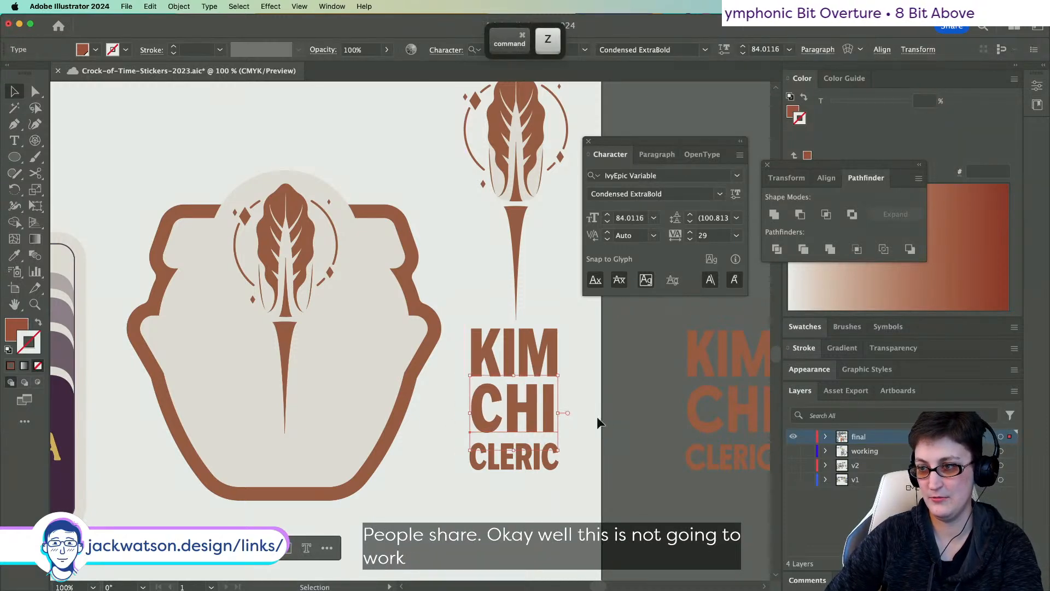
# - Select all three lines of the lettering and move them down and slightly left, clear of the spare emblem's spike
pyautogui.press('super+equal')
pyautogui.hscroll(2, 543, 413)
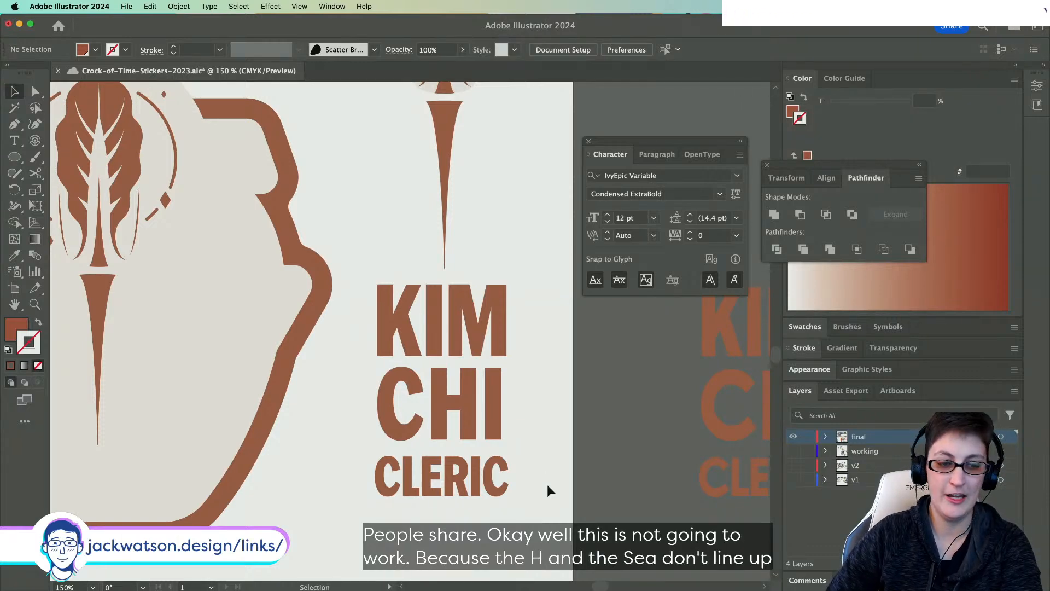
pyautogui.scroll(-1, 547, 485)
pyautogui.moveTo(561, 511); pyautogui.dragTo(405, 390)
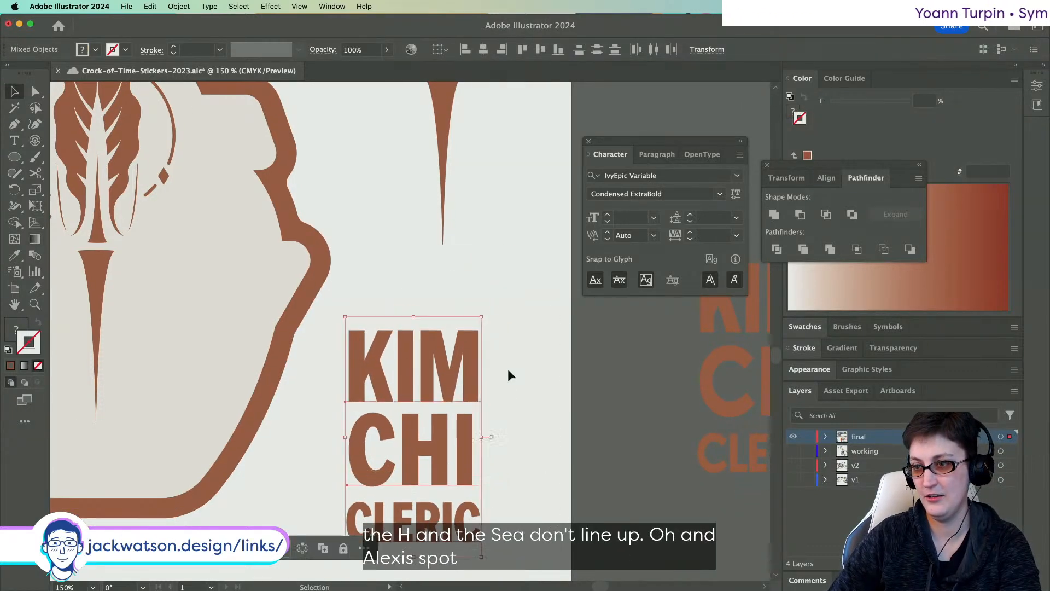
pyautogui.click(509, 371)
pyautogui.scroll(-2, 491, 416)
pyautogui.hscroll(-1, 491, 417)
# - Shift the word CHI slightly right to line it up beneath KIM
pyautogui.press('alt')
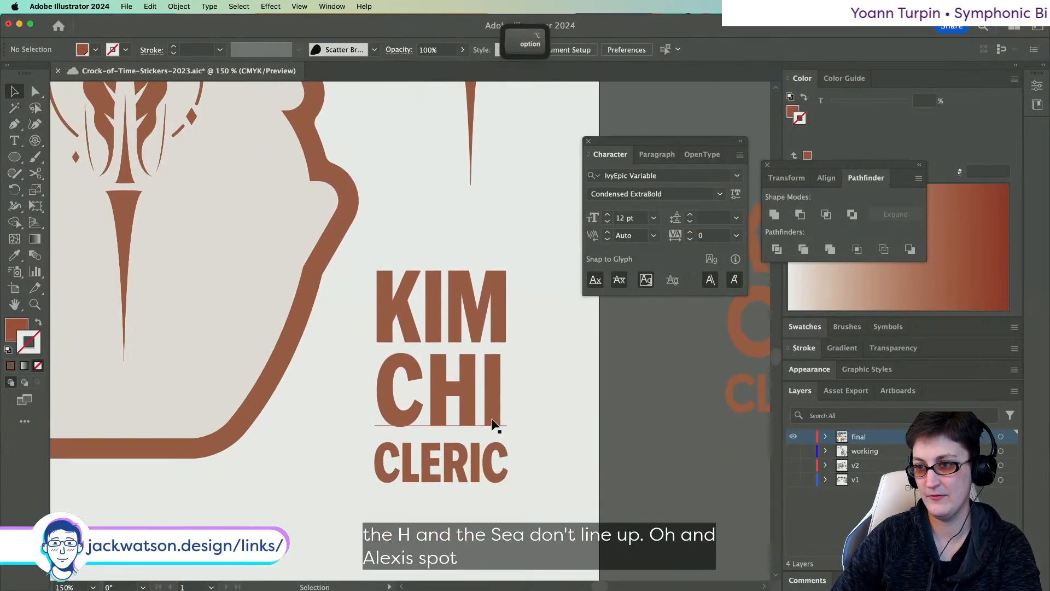
pyautogui.click(449, 307)
pyautogui.moveTo(477, 405)
pyautogui.mouseDown()
pyautogui.moveTo(461, 372)
pyautogui.moveTo(467, 329)
pyautogui.moveTo(482, 310)
pyautogui.moveTo(490, 393)
pyautogui.mouseUp()
pyautogui.press('super+z')
pyautogui.scroll(-1, 480, 399)
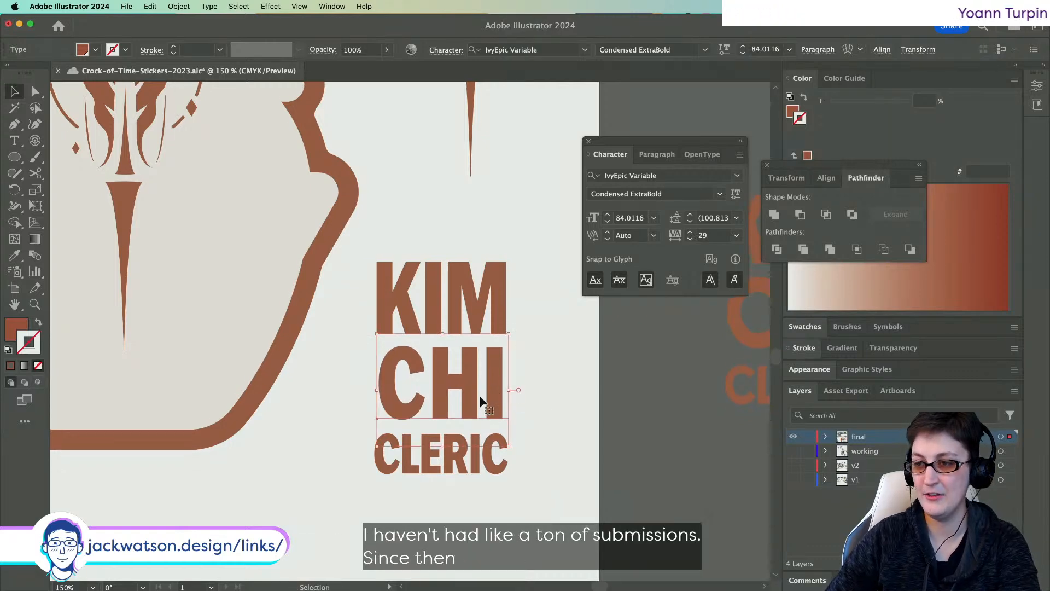
pyautogui.scroll(-1, 481, 402)
# - Reposition CLERIC below CHI and scale it proportionally to about 43.4 pt to match the width of the words above
pyautogui.click(465, 457)
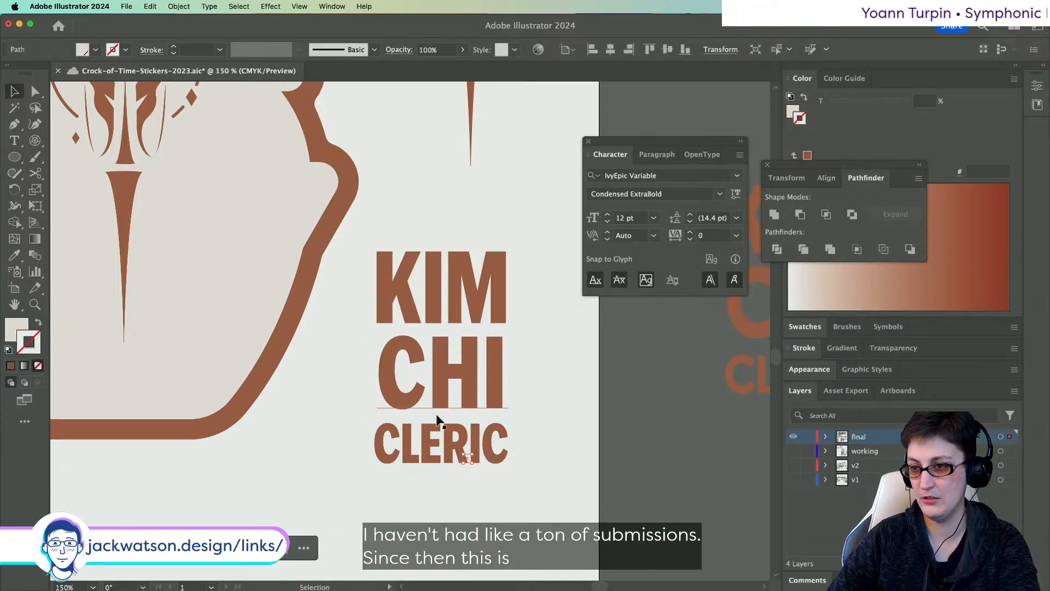
pyautogui.click(422, 452)
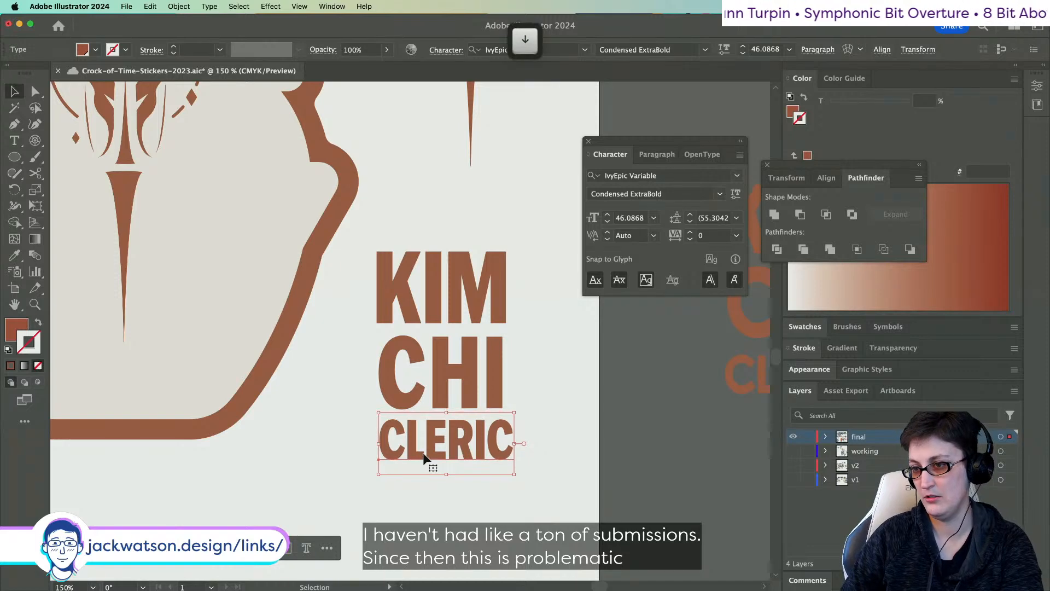
pyautogui.press('Down')
pyautogui.press('Down')
pyautogui.press('Down')
pyautogui.press('Down')
pyautogui.press('Down')
pyautogui.moveTo(514, 448); pyautogui.dragTo(503, 449)
pyautogui.scroll(-5, 503, 449)
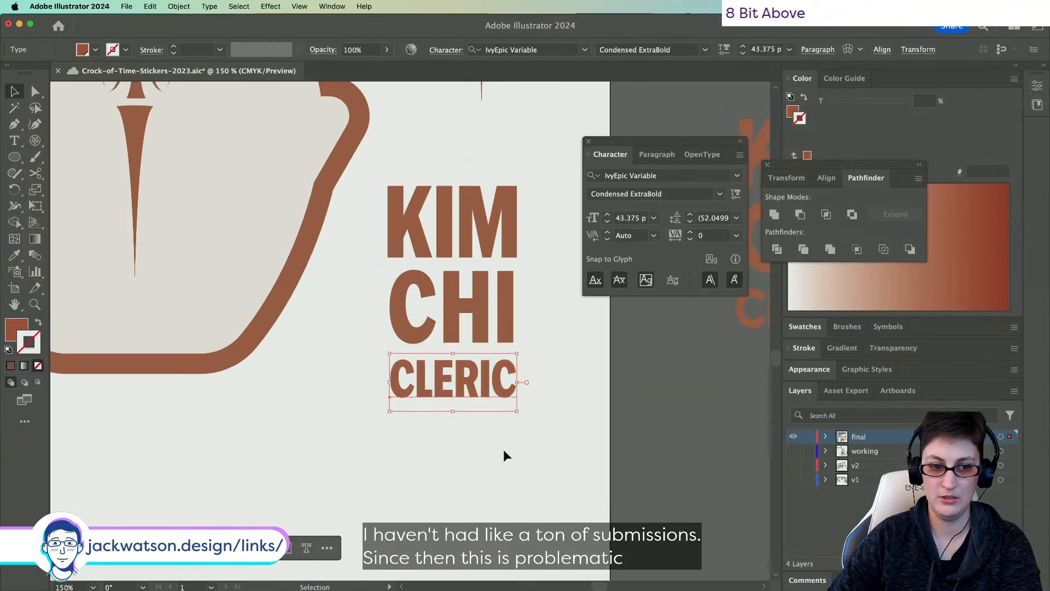
pyautogui.click(480, 316)
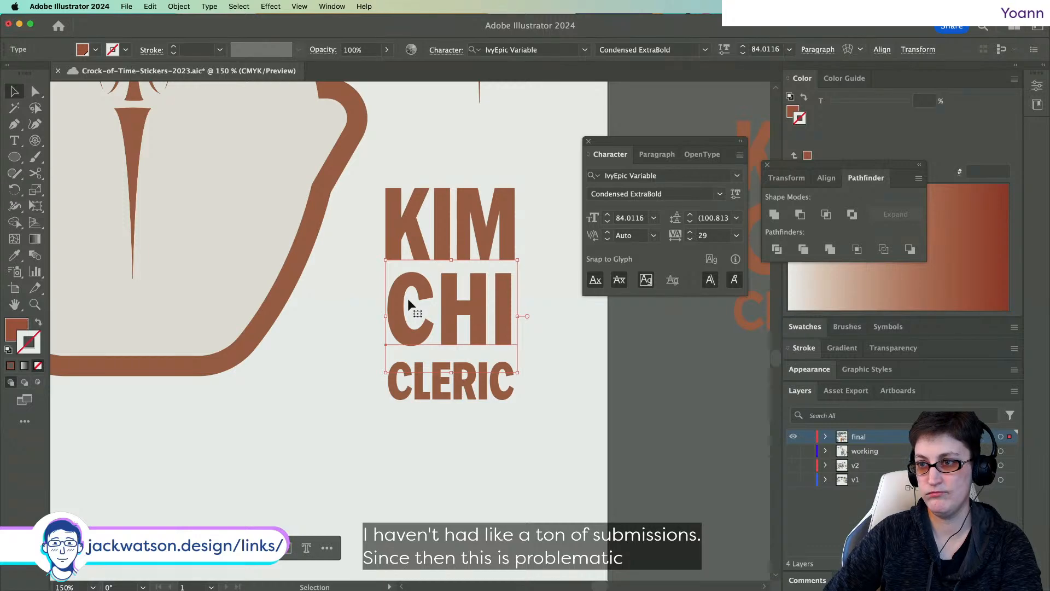
pyautogui.press('super+z')
pyautogui.press('super+z')
pyautogui.press('super+z')
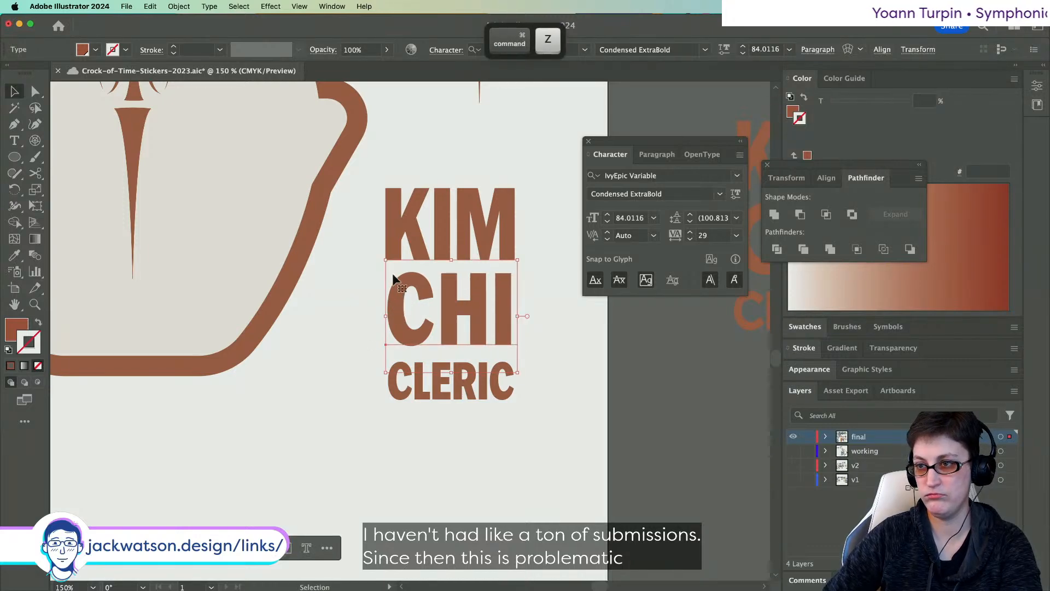
pyautogui.moveTo(392, 279); pyautogui.dragTo(415, 173)
pyautogui.press('super+z')
pyautogui.click(571, 395)
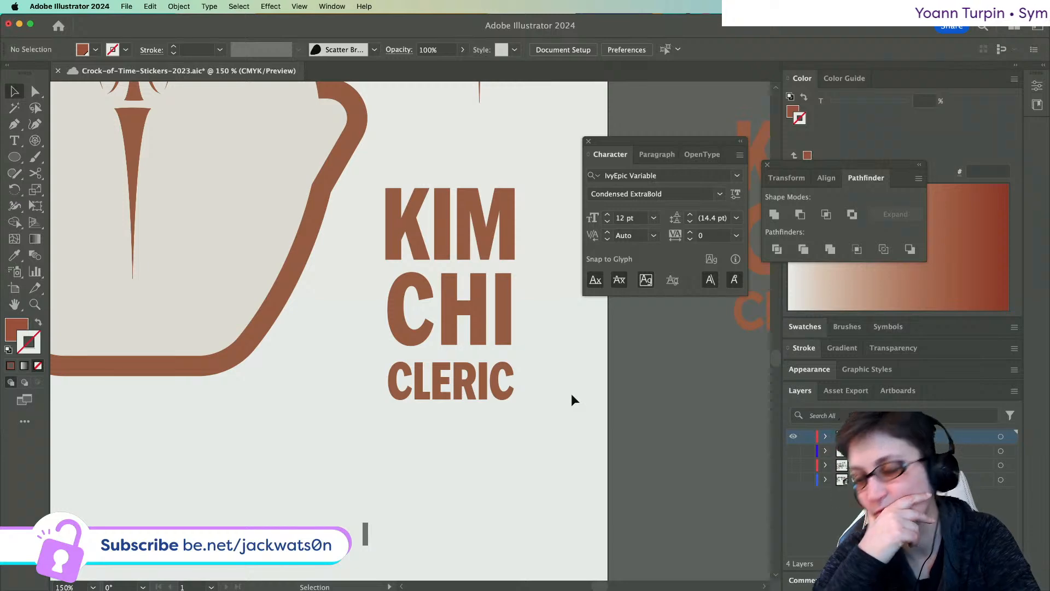
# - Scale CHI proportionally to about 80.3 pt and move it left to meet the left edge of KIM
pyautogui.click(497, 326)
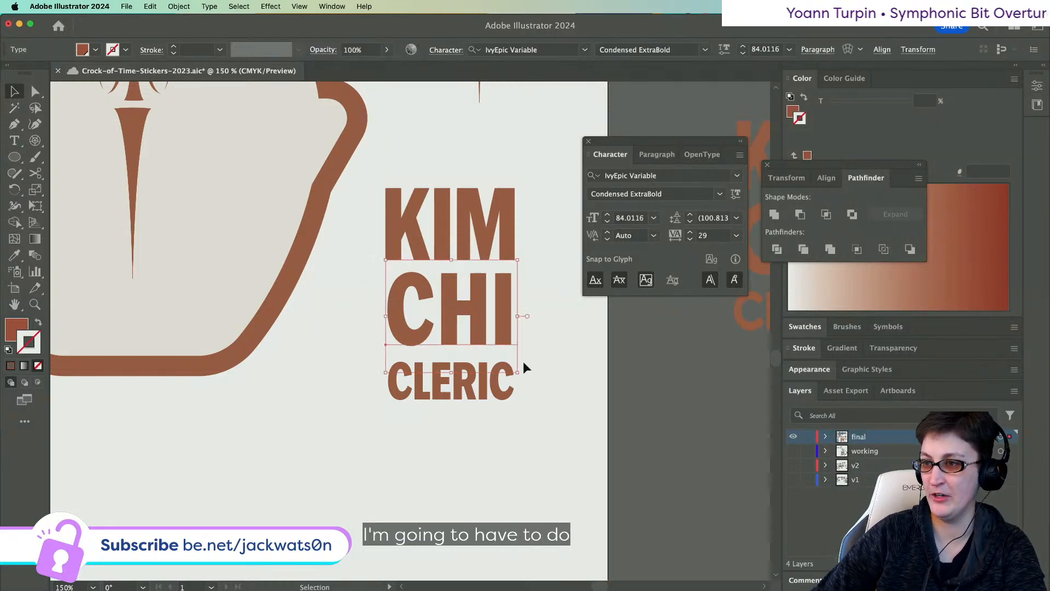
pyautogui.moveTo(510, 370); pyautogui.dragTo(506, 366)
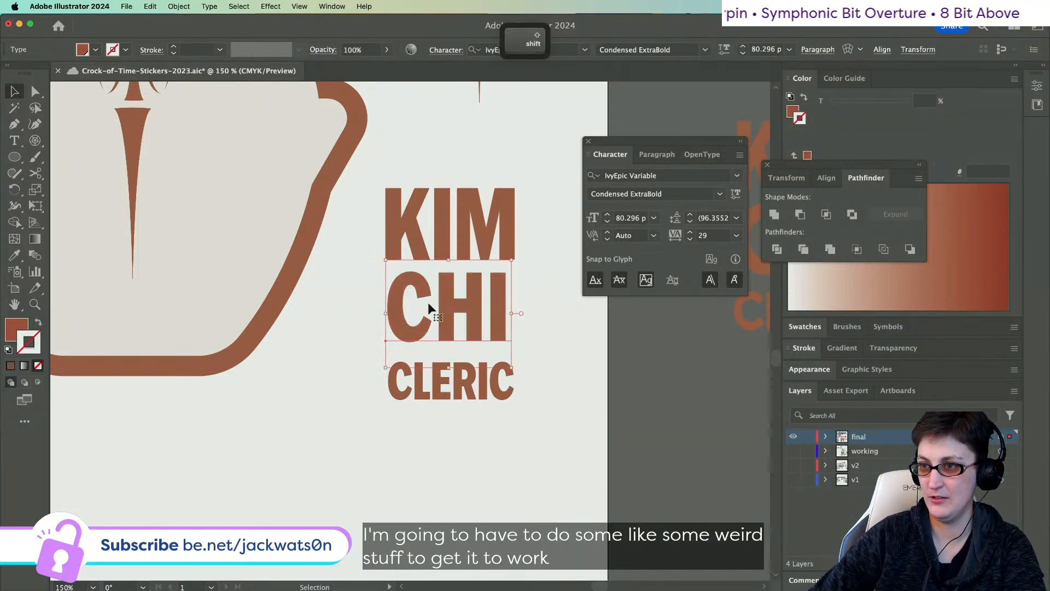
pyautogui.moveTo(427, 302); pyautogui.dragTo(428, 303)
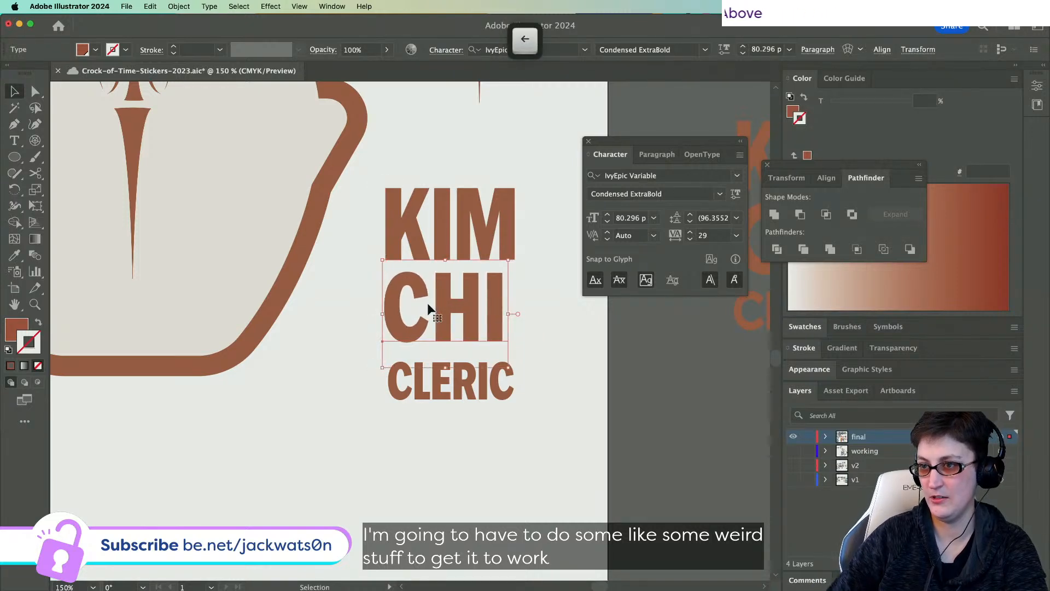
pyautogui.click(361, 380)
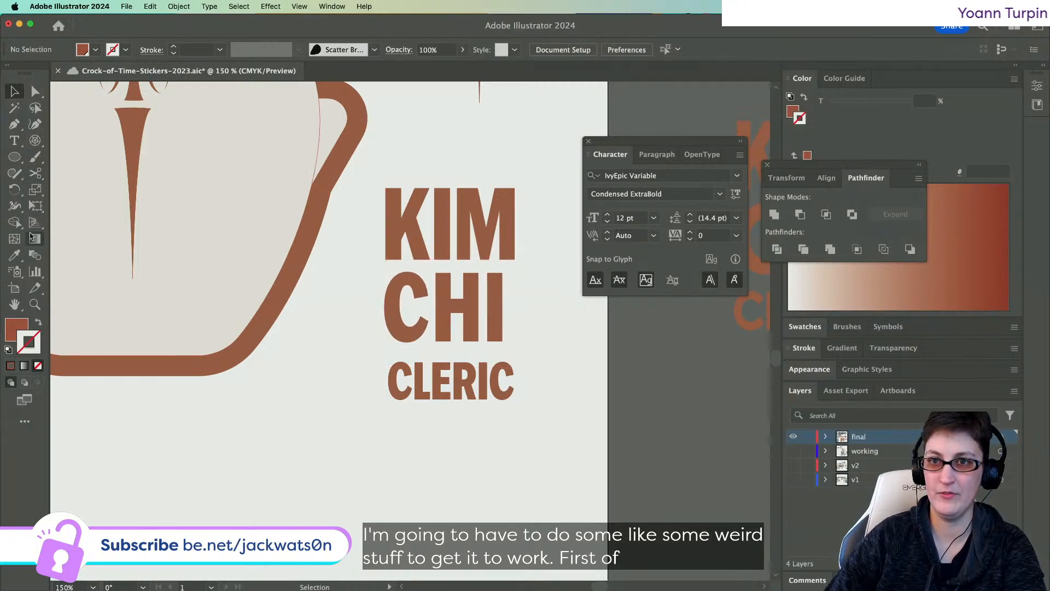
# - Draw a vertical line segment along the left edge of the K in KIM, extending from above KIM to below CLERIC
pyautogui.click(35, 158)
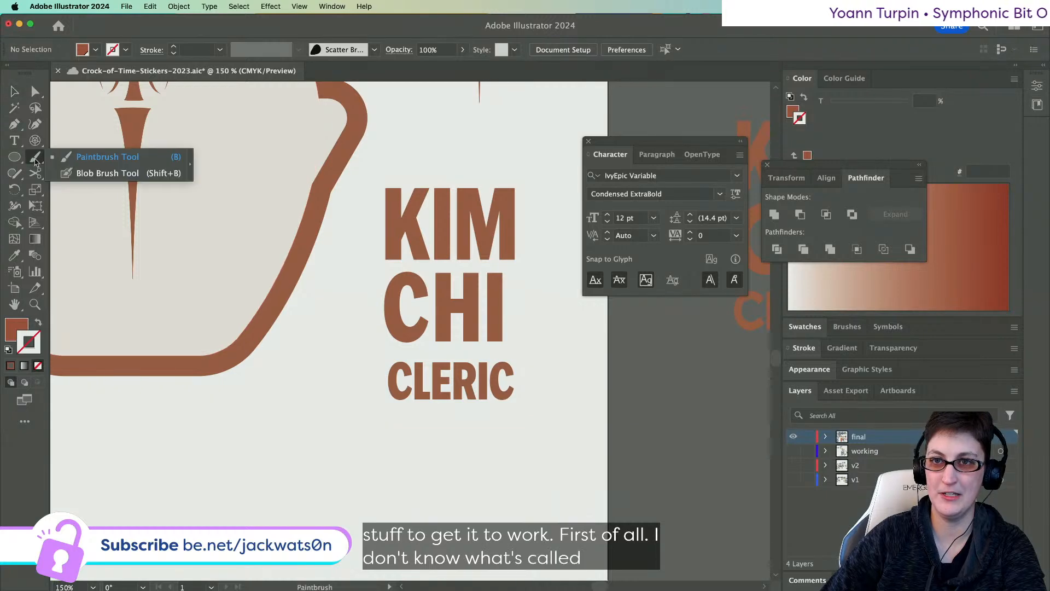
pyautogui.moveTo(35, 142); pyautogui.dragTo(117, 143)
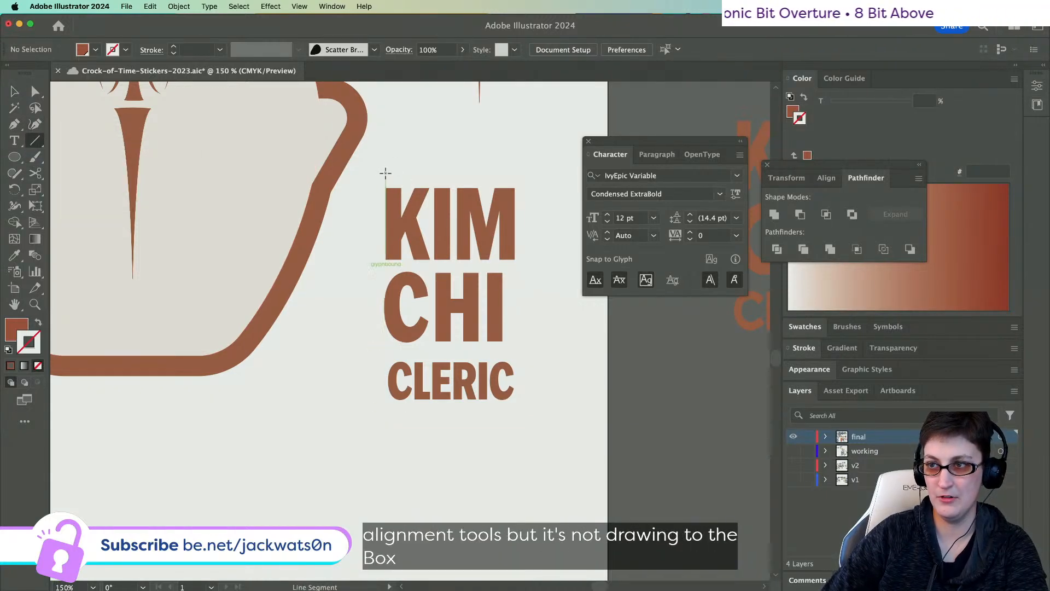
pyautogui.moveTo(385, 173); pyautogui.dragTo(386, 507)
pyautogui.hscroll(3, 329, 328)
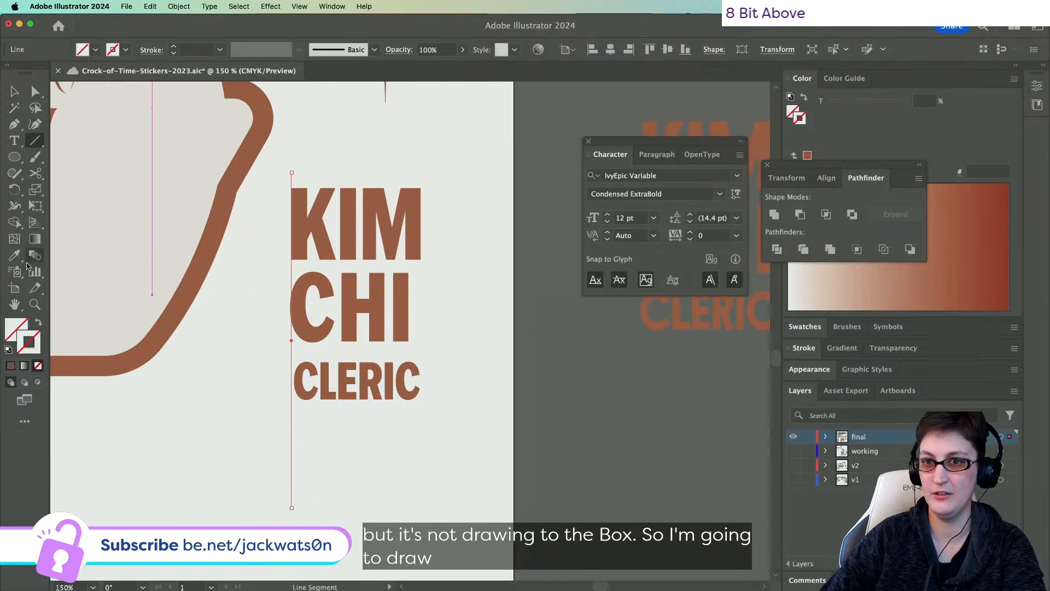
# - Give the vertical line a black fill and no stroke
pyautogui.click(9, 350)
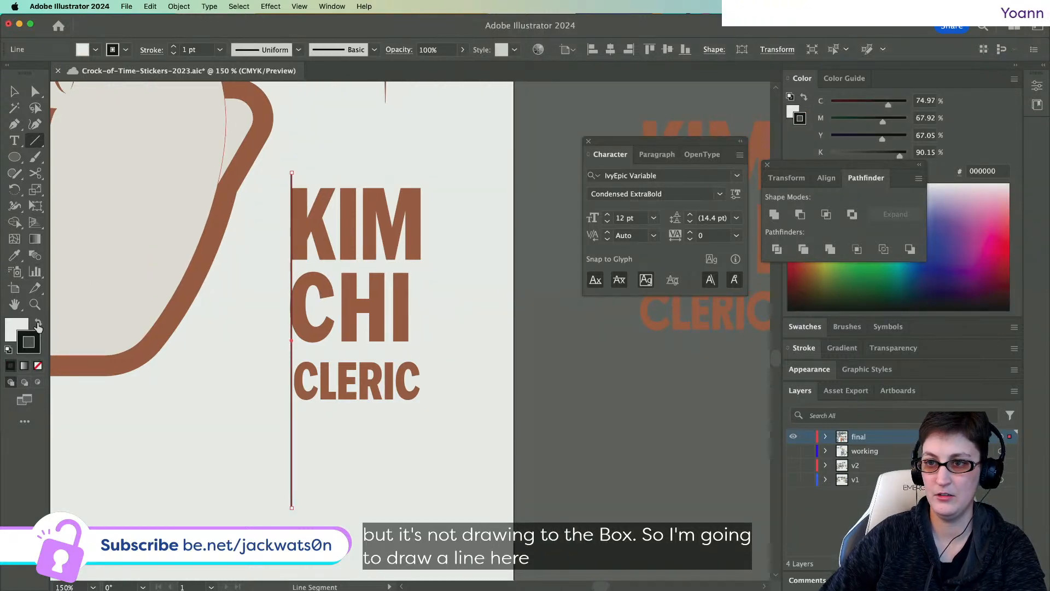
pyautogui.click(39, 324)
pyautogui.press('super+equal')
pyautogui.press('super+equal')
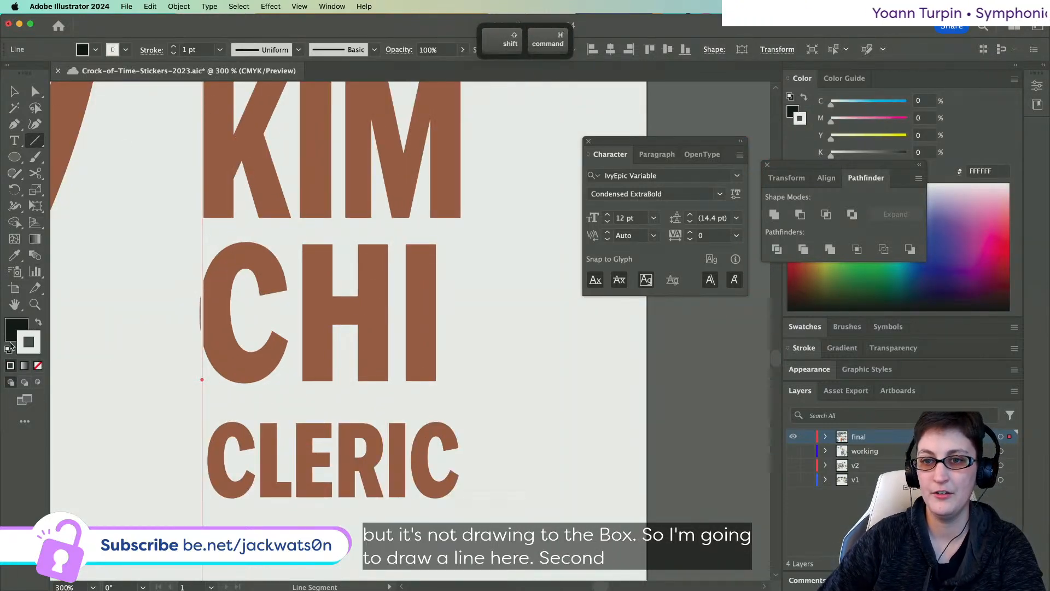
pyautogui.click(38, 366)
pyautogui.press('super')
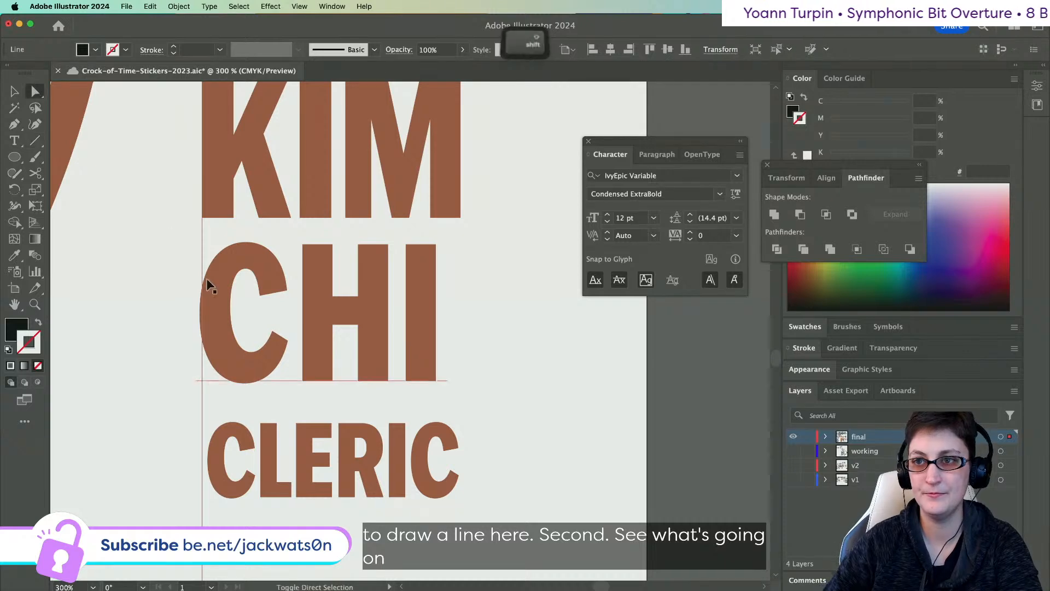
# - Move CHI horizontally so the outer curve of its C touches the vertical line
pyautogui.click(228, 289)
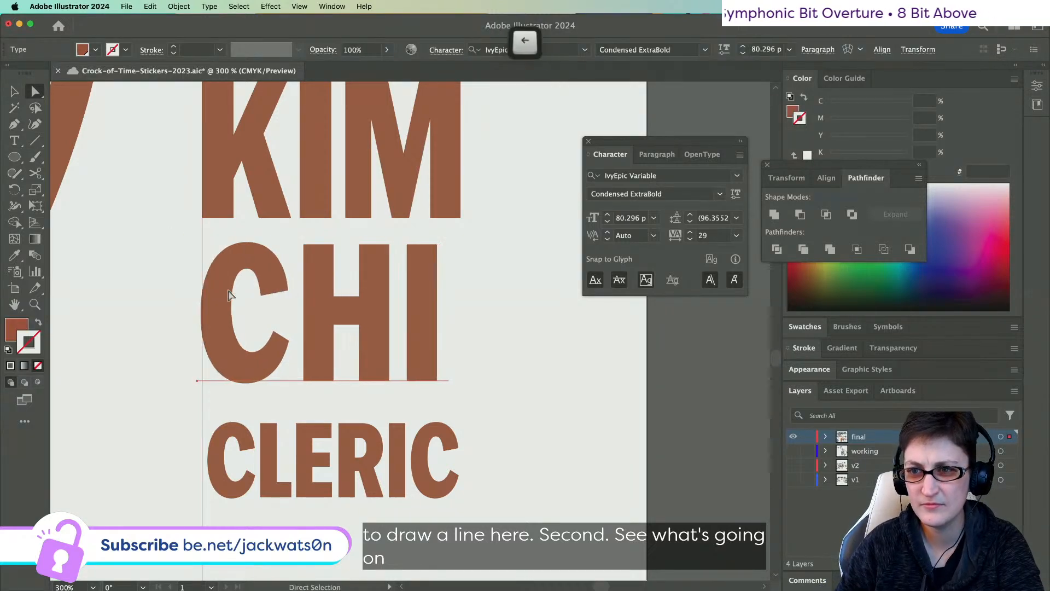
pyautogui.press('super+equal')
pyautogui.press('super+equal')
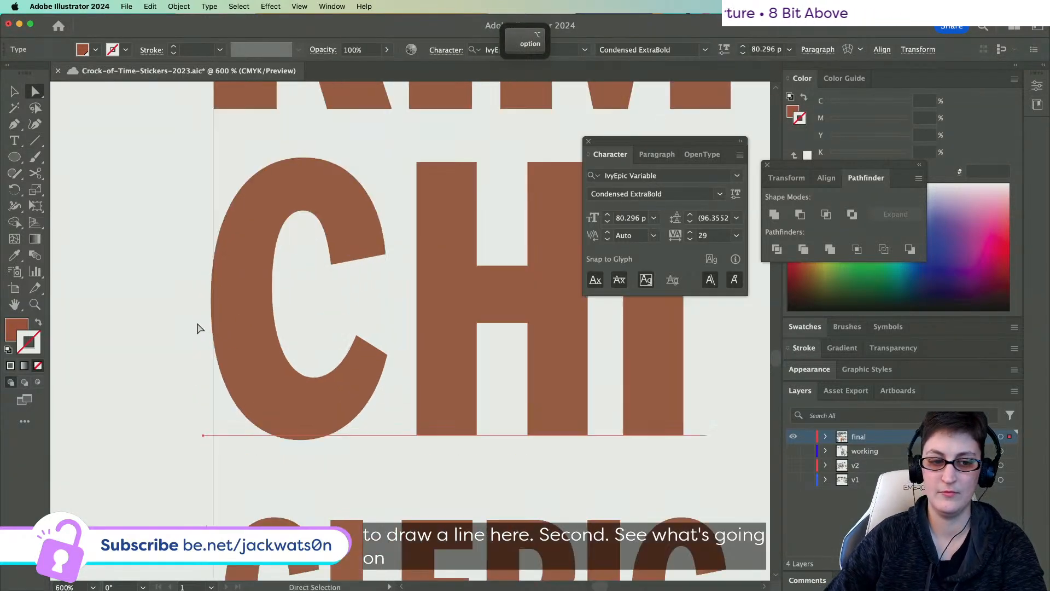
pyautogui.moveTo(341, 358); pyautogui.dragTo(350, 358)
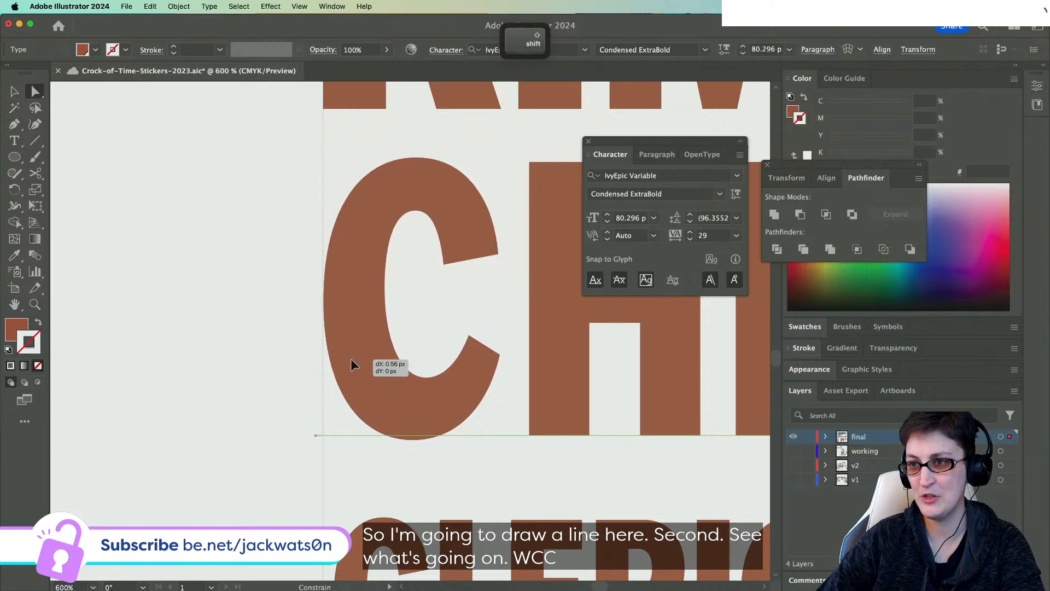
pyautogui.press('super+minus')
pyautogui.press('super+minus')
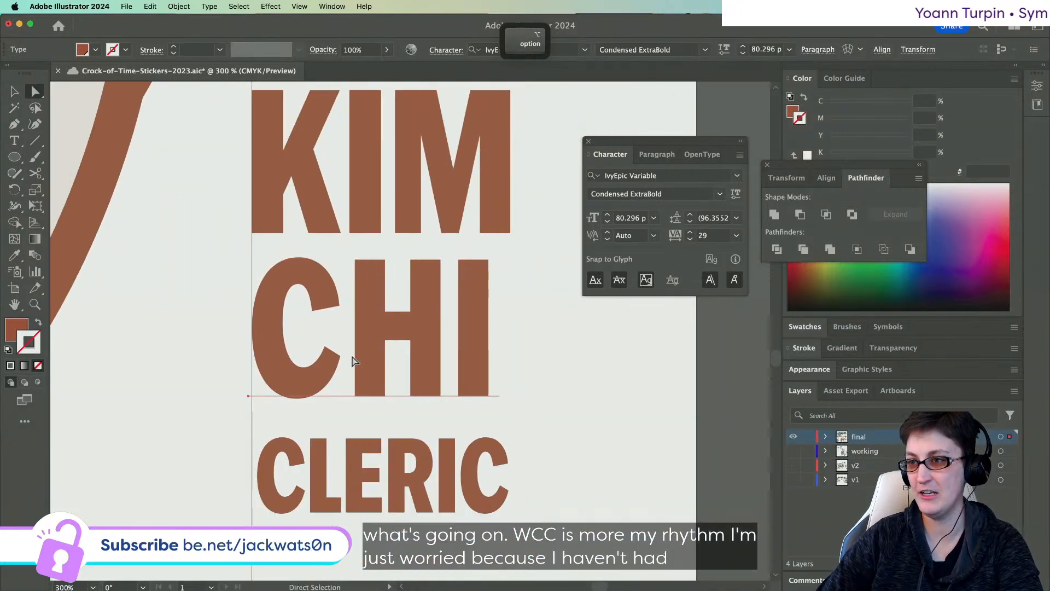
# - Move CLERIC left so the outer curve of its first C touches the vertical line
pyautogui.moveTo(386, 475); pyautogui.dragTo(377, 473)
pyautogui.press('Left')
pyautogui.scroll(-2, 283, 477)
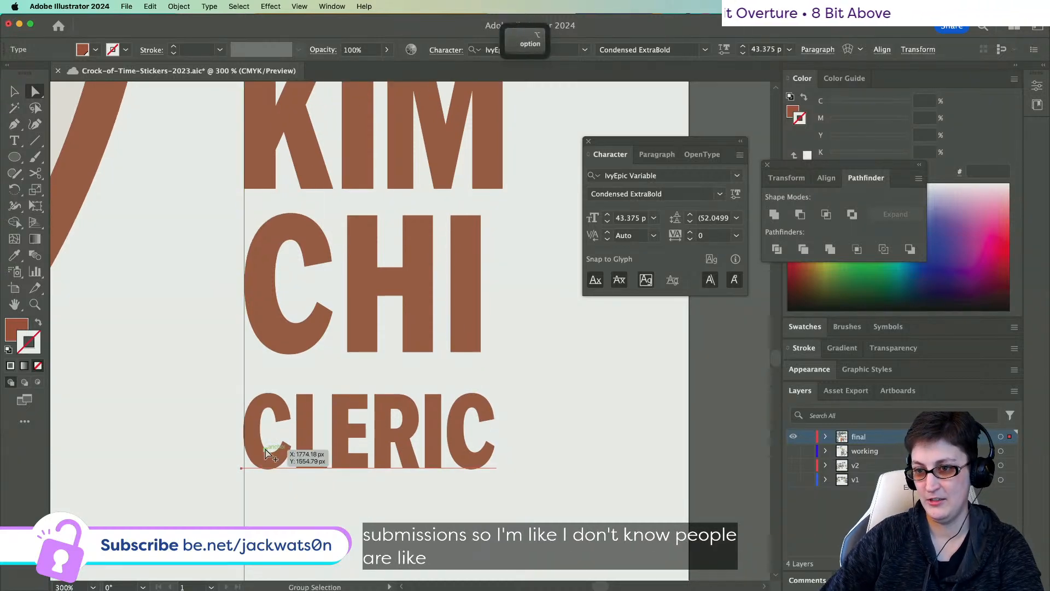
pyautogui.scroll(3, 264, 450)
pyautogui.moveTo(245, 453); pyautogui.dragTo(247, 454)
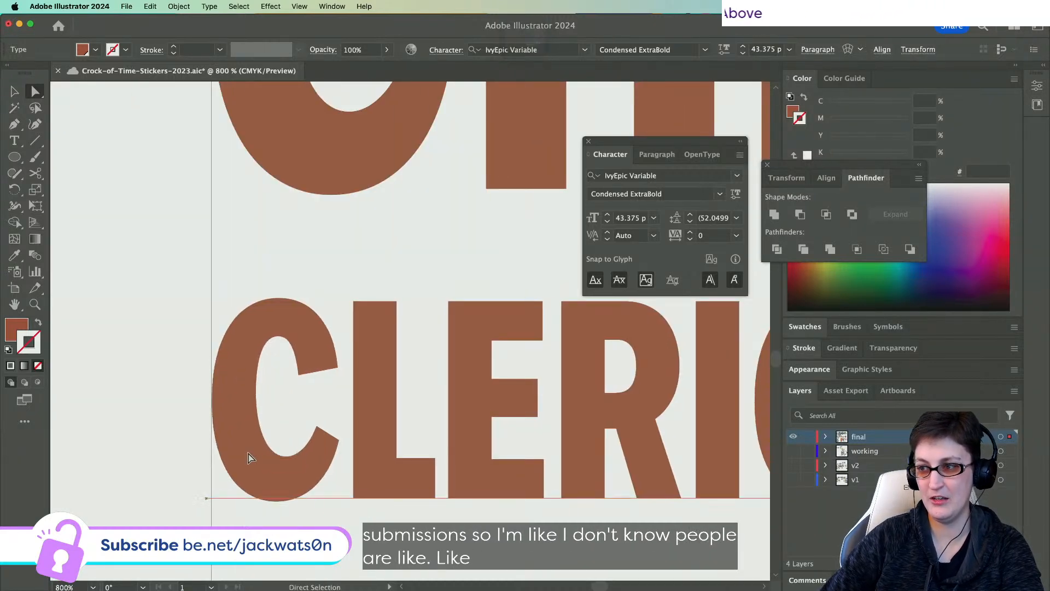
pyautogui.scroll(-5, 438, 328)
# - Duplicate the vertical line in place and move the copy horizontally to the outer edge of the M in KIM
pyautogui.press('v')
pyautogui.click(329, 330)
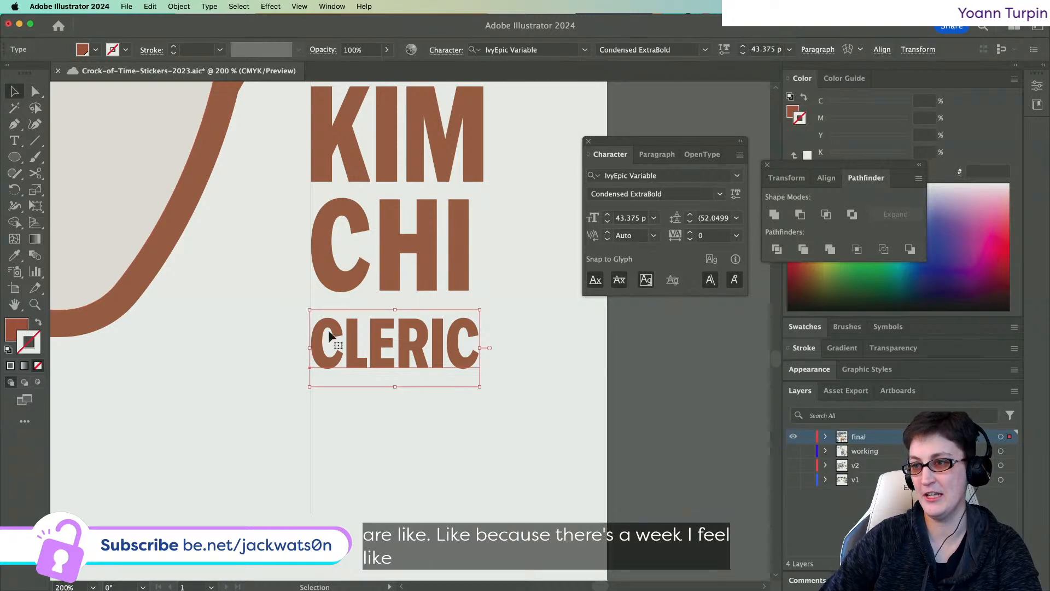
pyautogui.click(310, 298)
pyautogui.press('super+c')
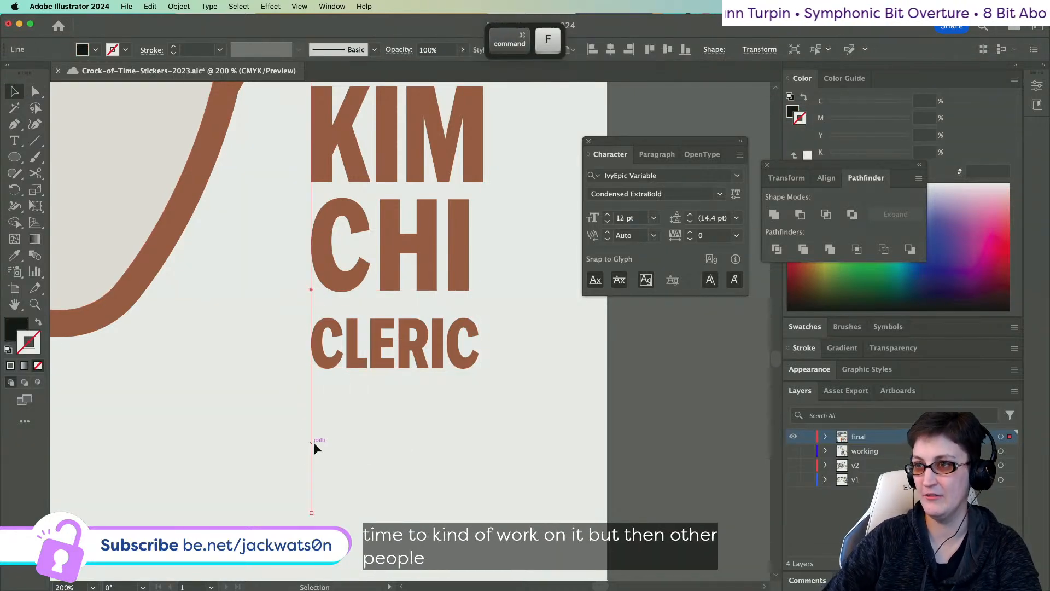
pyautogui.moveTo(313, 442); pyautogui.dragTo(484, 437)
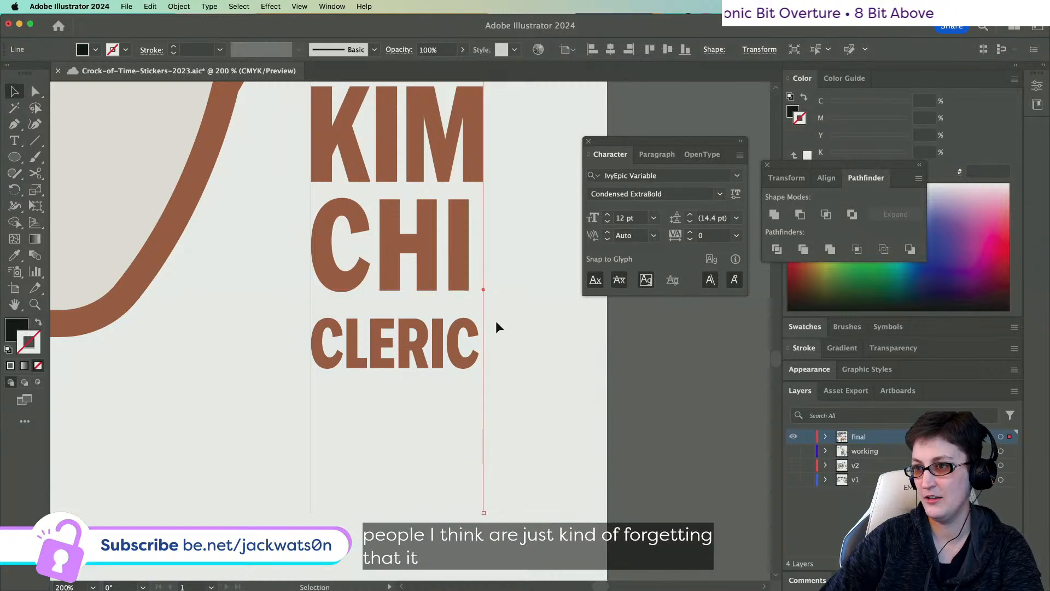
# - Scale CLERIC up proportionally to about 44.58 pt so its last C touches the second vertical line
pyautogui.click(487, 349)
pyautogui.moveTo(478, 349); pyautogui.dragTo(486, 347)
pyautogui.scroll(5, 487, 346)
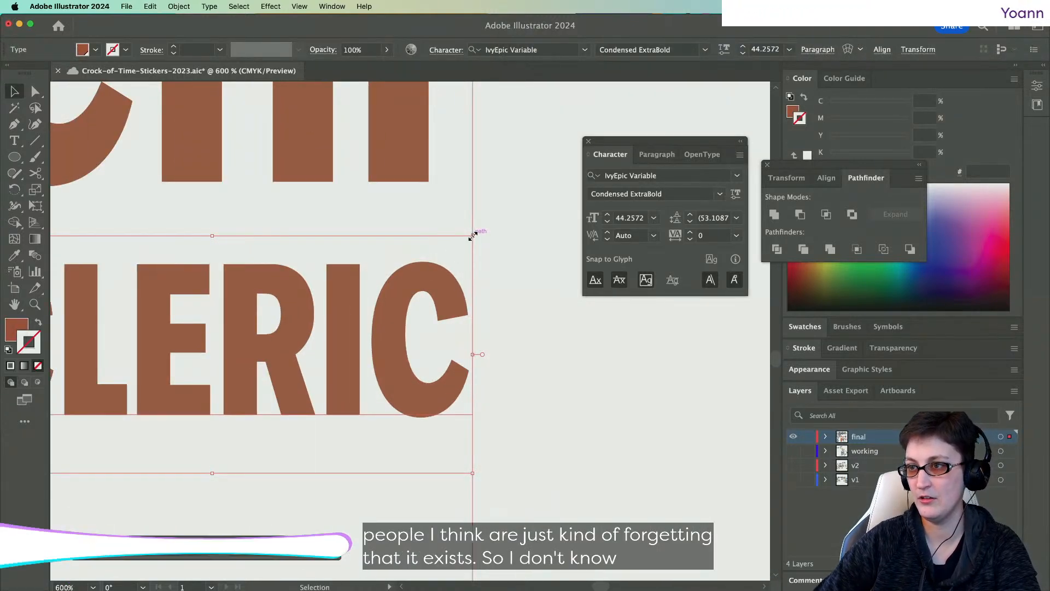
pyautogui.moveTo(473, 236); pyautogui.dragTo(479, 234)
pyautogui.hscroll(-10, 347, 265)
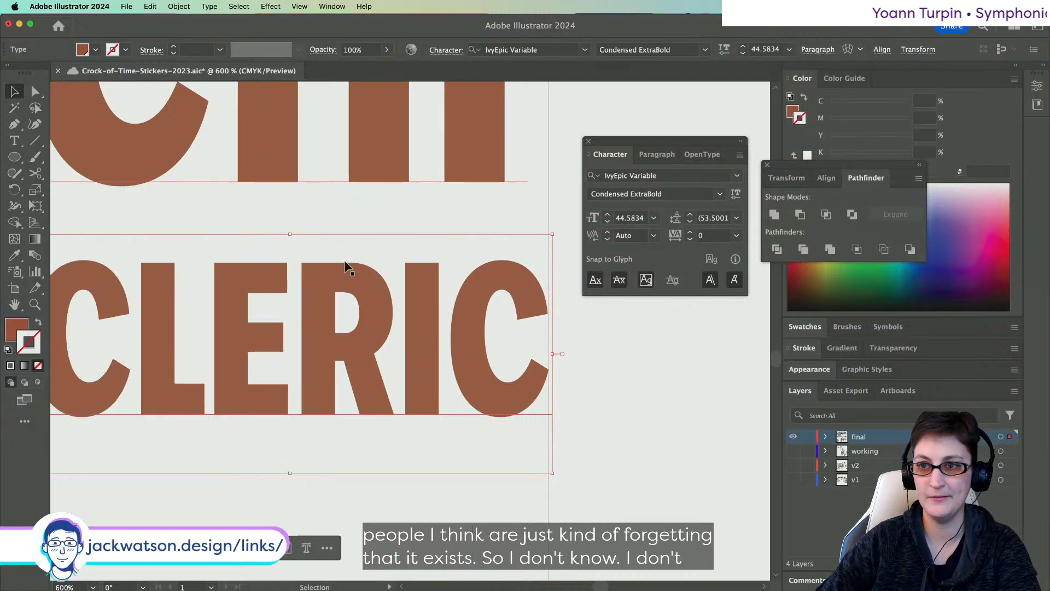
pyautogui.click(395, 465)
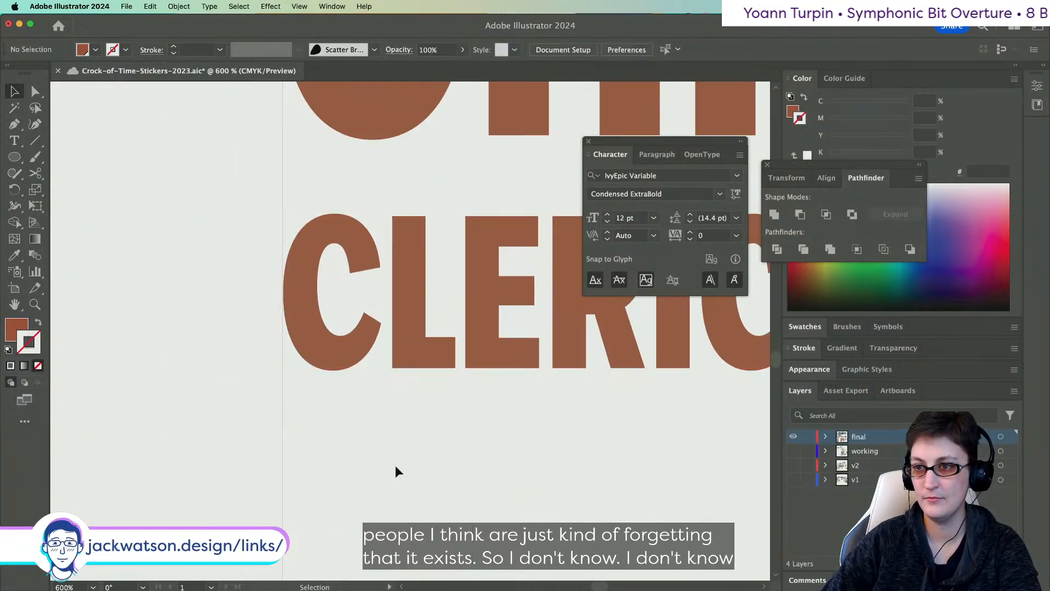
pyautogui.scroll(-3, 394, 465)
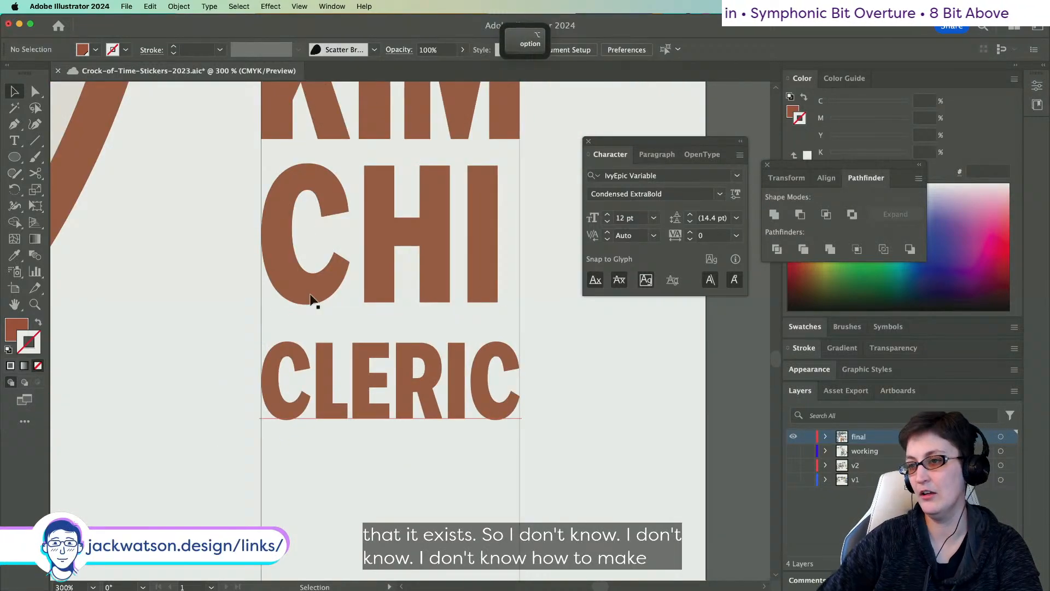
# - Set the tracking of the whole word CHI to 0
pyautogui.hscroll(3, 305, 231)
pyautogui.scroll(1, 304, 231)
pyautogui.doubleClick(295, 232)
pyautogui.scroll(2, 292, 267)
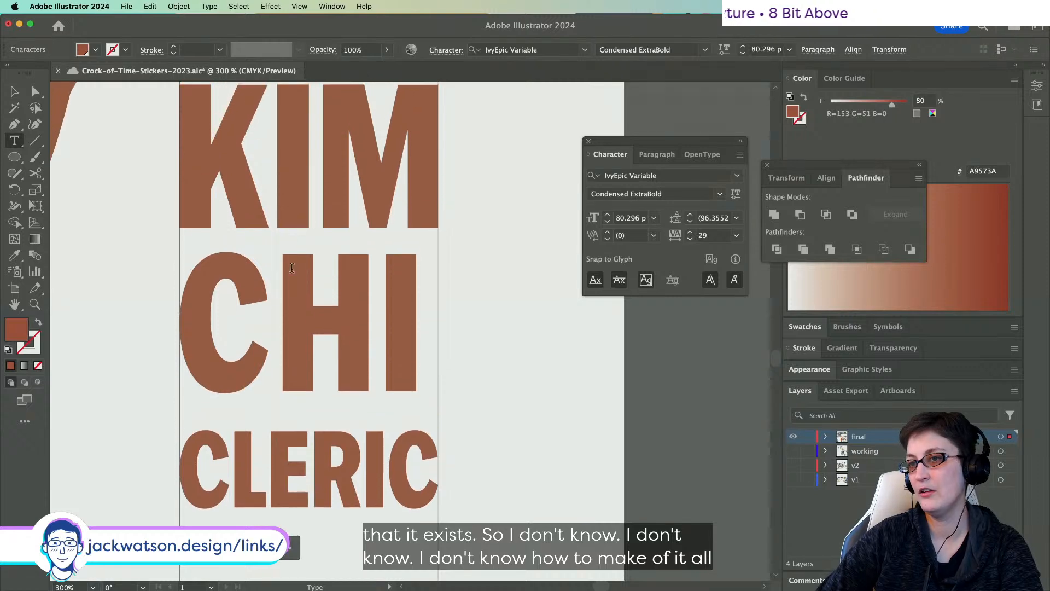
pyautogui.press('Escape')
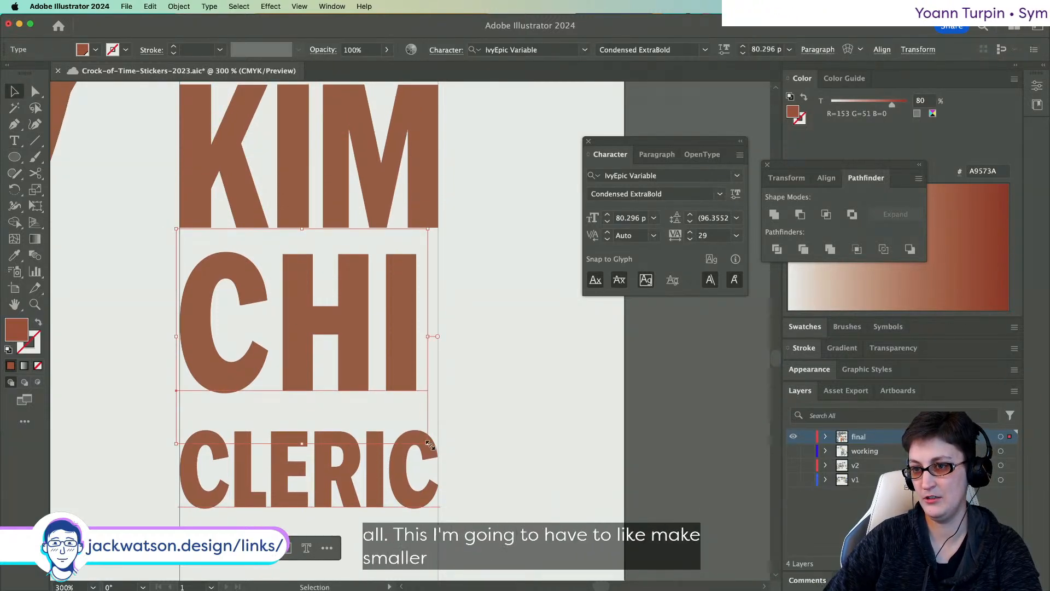
pyautogui.doubleClick(283, 350)
pyautogui.hotkey('shift', 'Left')
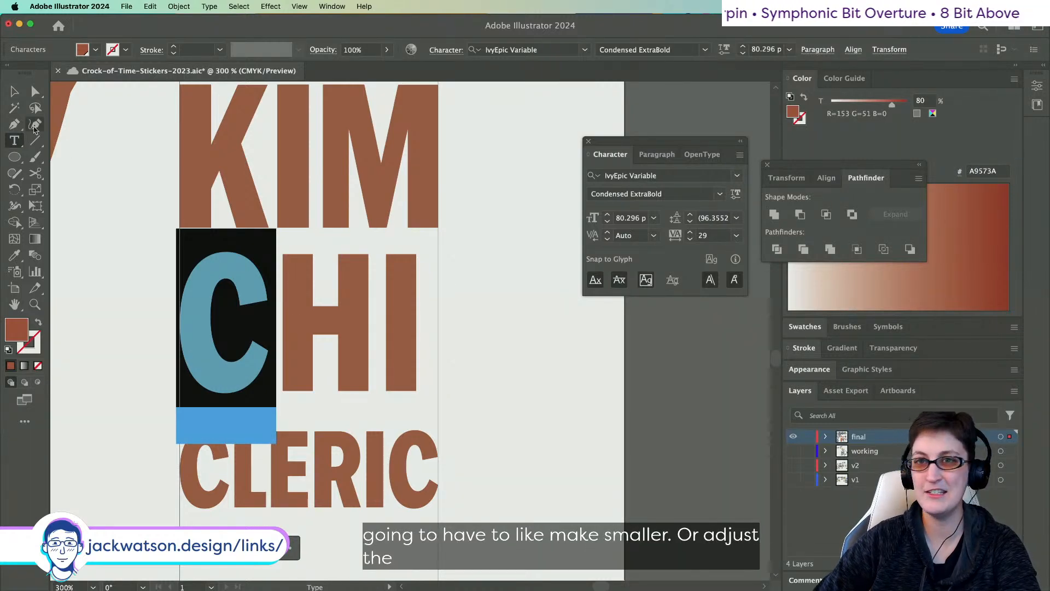
pyautogui.click(35, 92)
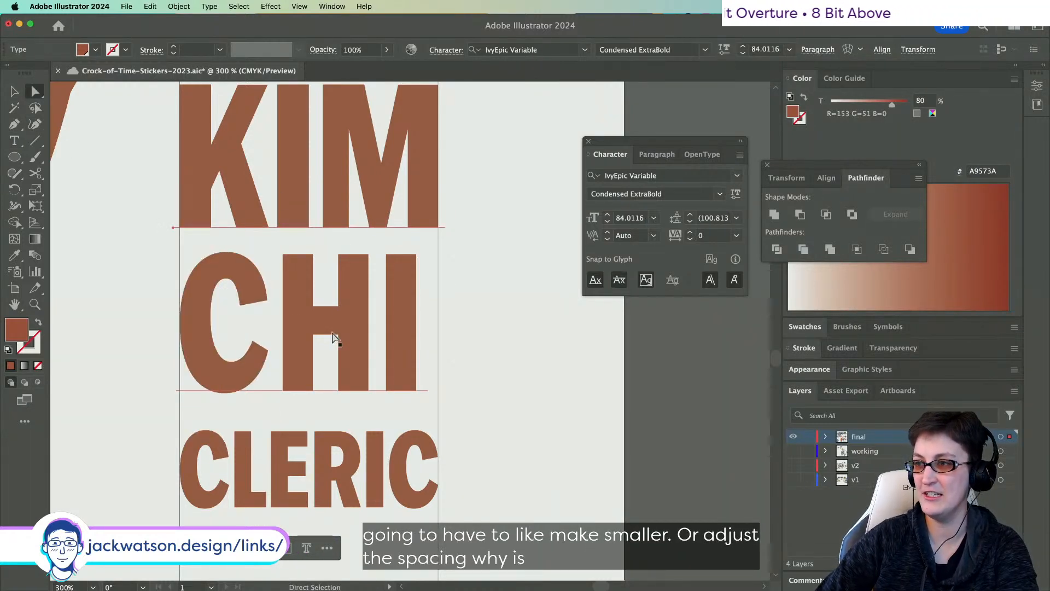
pyautogui.doubleClick(705, 235)
pyautogui.write('0')
pyautogui.press('Tab')
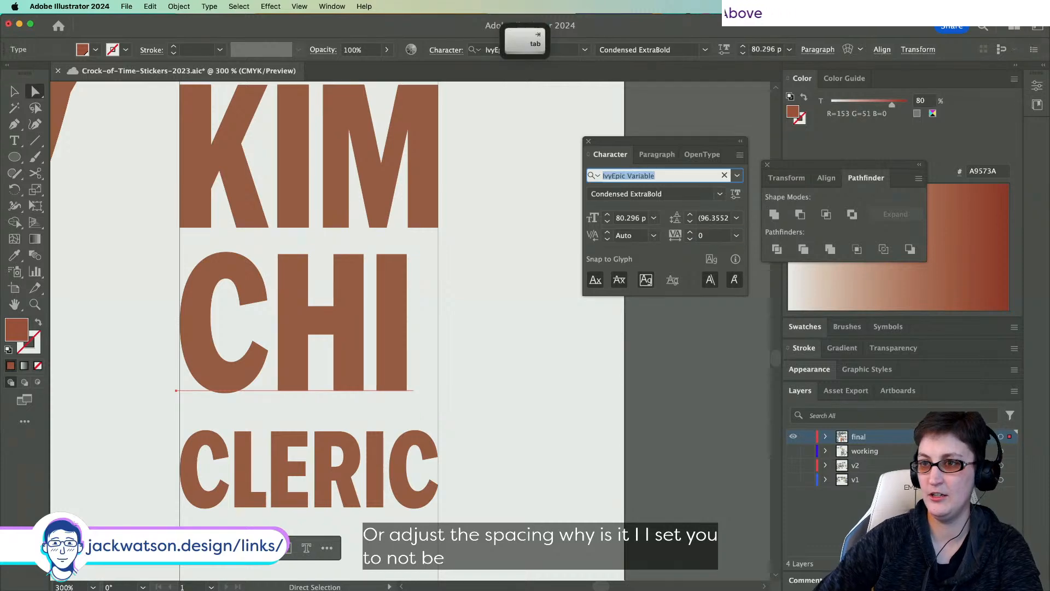
# - Try Optical kerning on the C in CHI, and return its kerning to Auto
pyautogui.moveTo(348, 296); pyautogui.dragTo(335, 275)
pyautogui.press('super+z')
pyautogui.press('super+z')
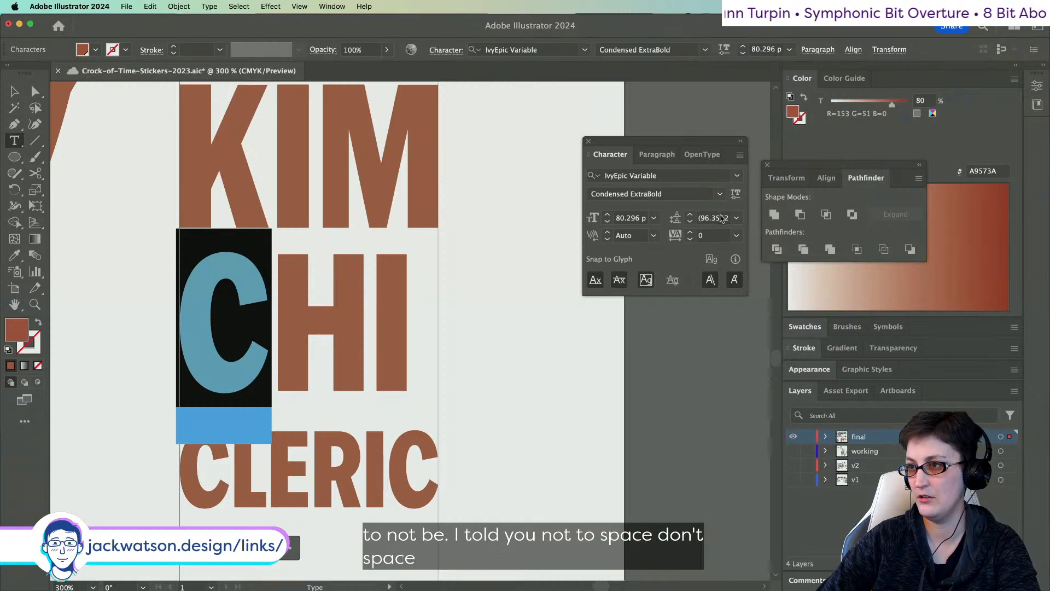
pyautogui.click(652, 236)
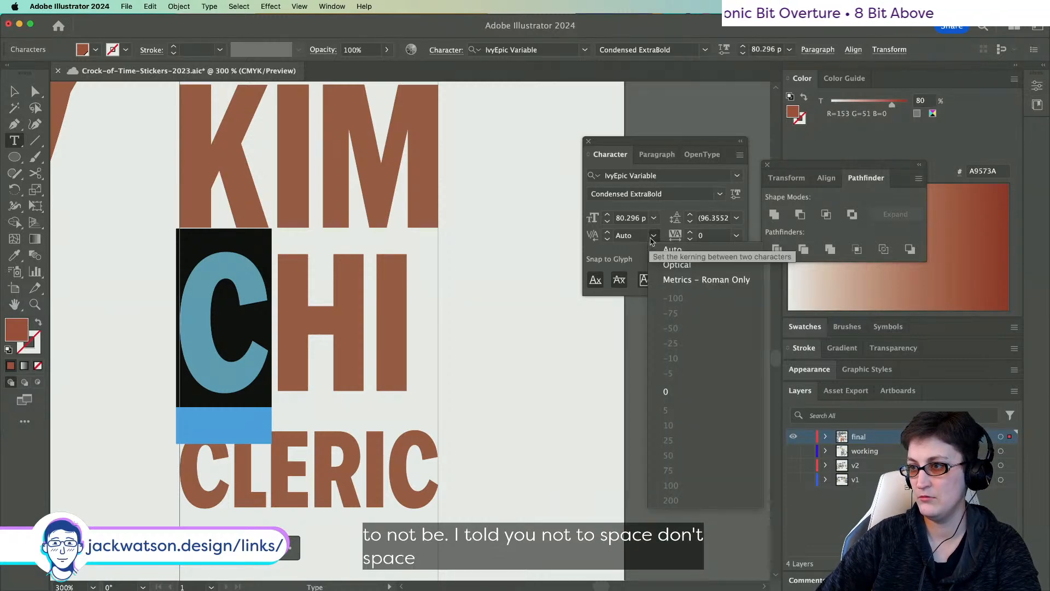
pyautogui.click(678, 265)
pyautogui.click(659, 243)
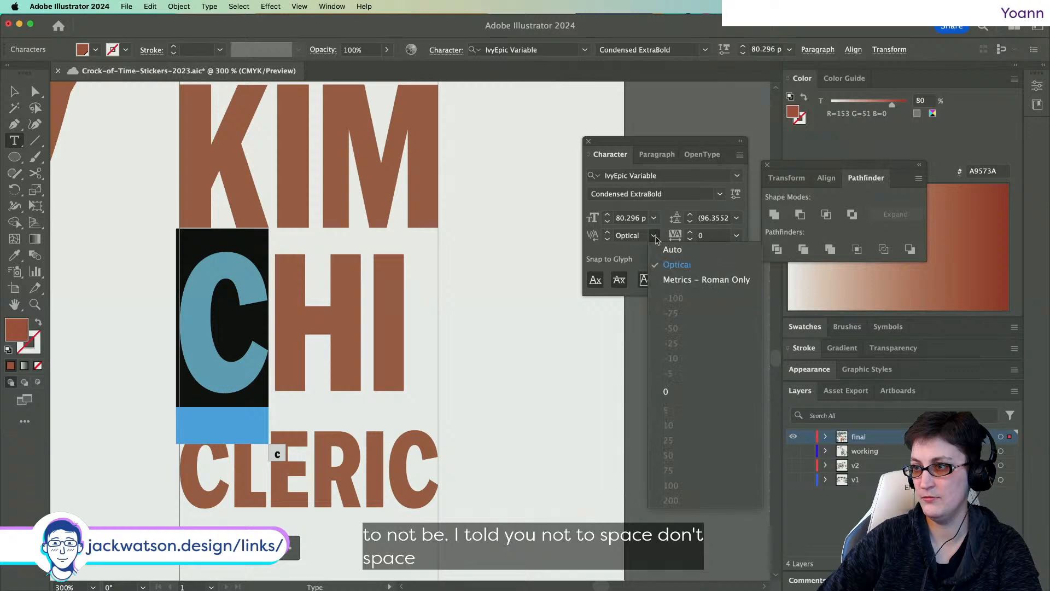
pyautogui.click(670, 253)
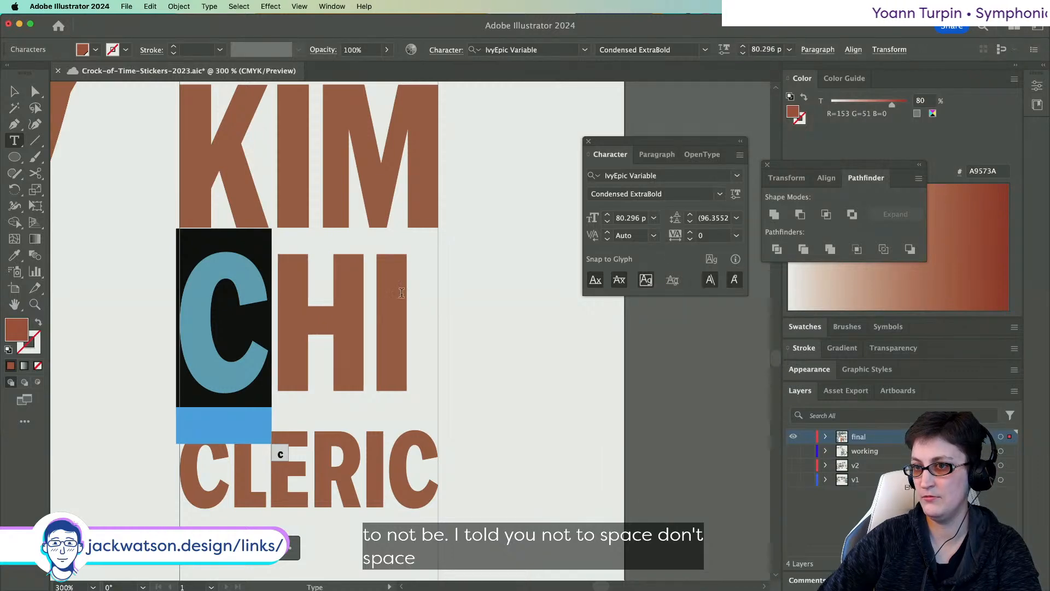
pyautogui.press('Escape')
pyautogui.click(35, 92)
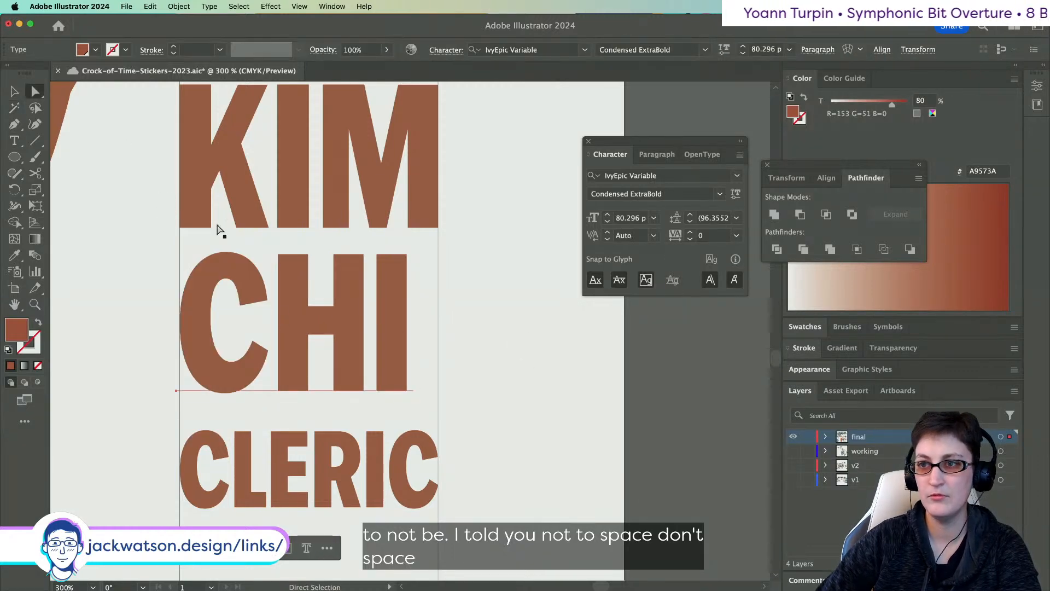
pyautogui.moveTo(292, 295); pyautogui.dragTo(291, 272)
pyautogui.press('super+z')
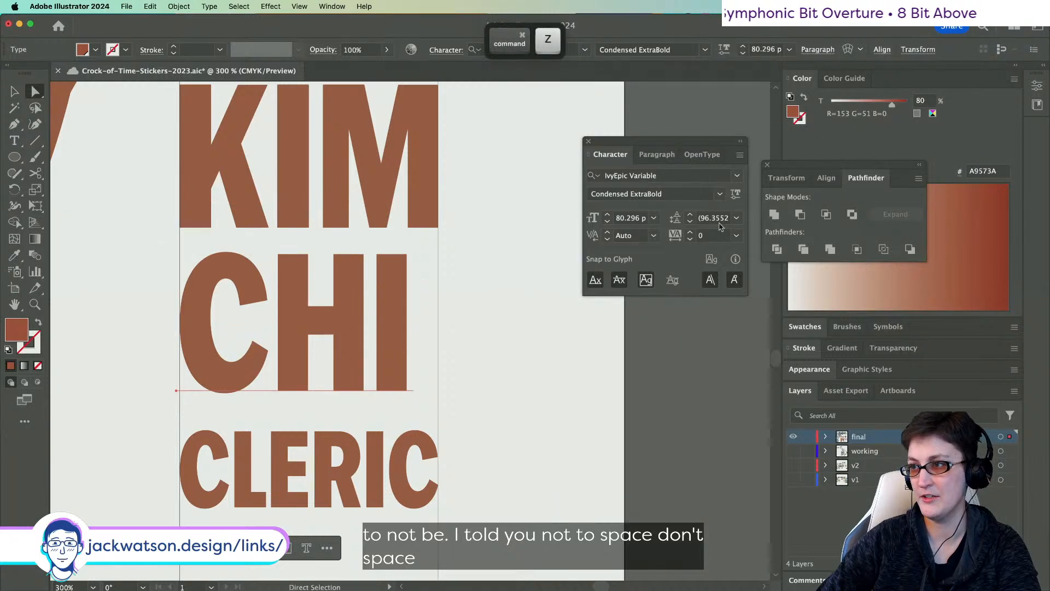
# - Try tracking values of -3 and -50 on the H in CHI, and undo these changes
pyautogui.press('t')
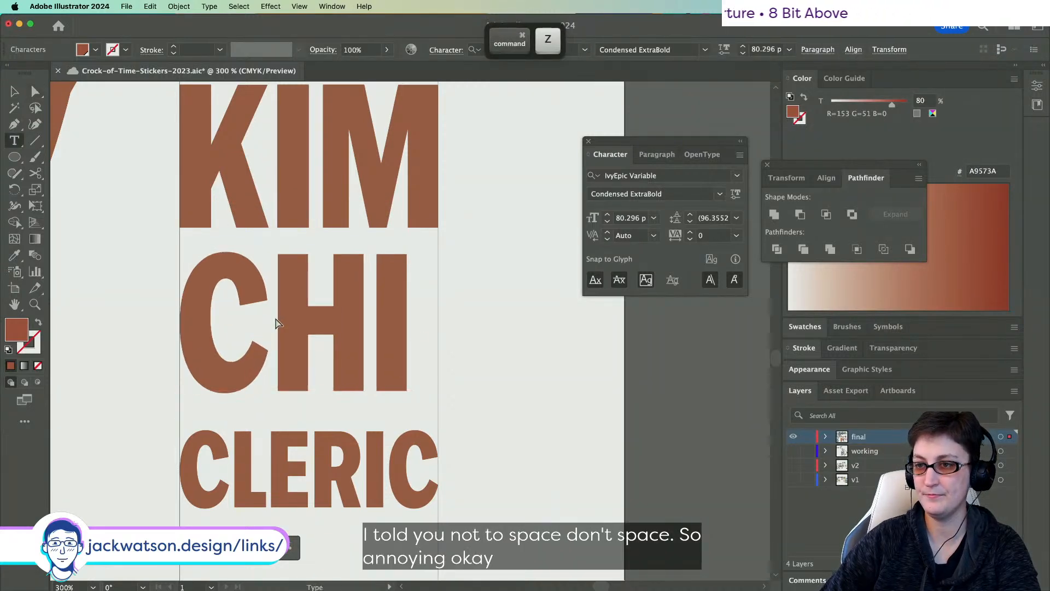
pyautogui.moveTo(322, 326); pyautogui.dragTo(276, 326)
pyautogui.click(713, 235)
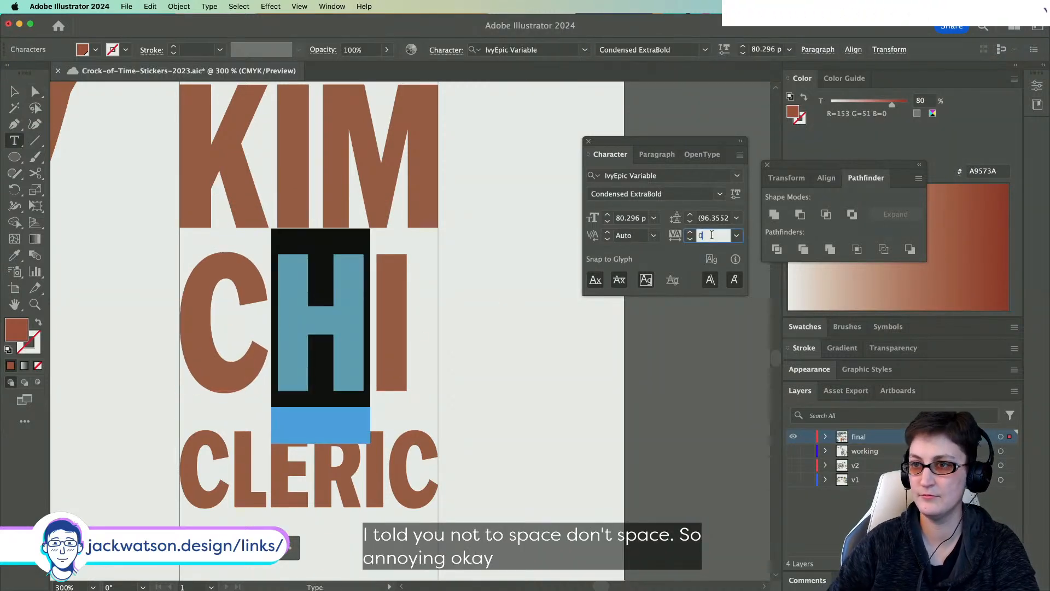
pyautogui.press('Down')
pyautogui.press('Down')
pyautogui.press('Down')
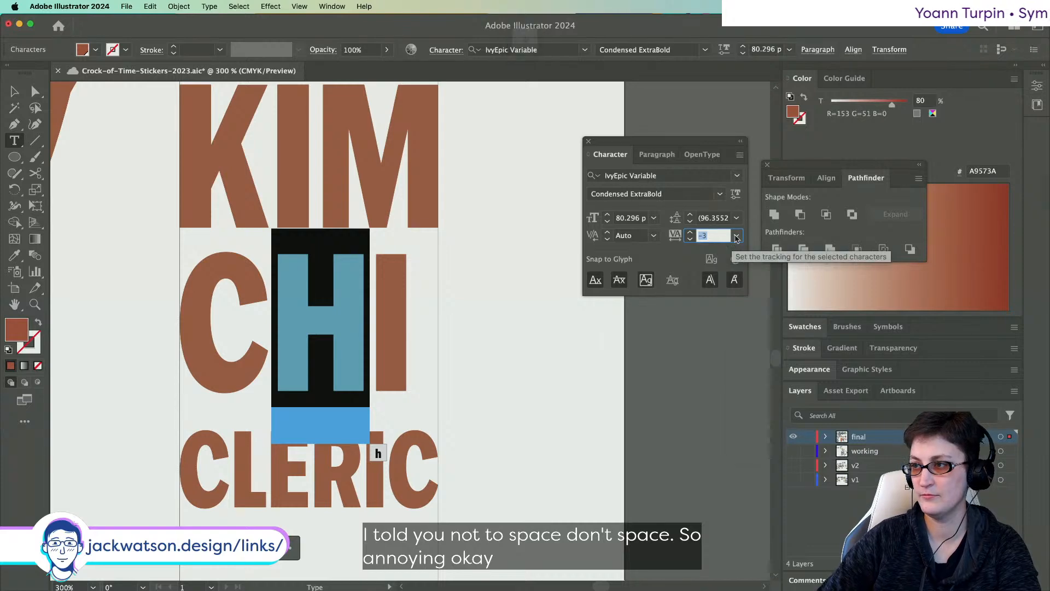
pyautogui.click(737, 235)
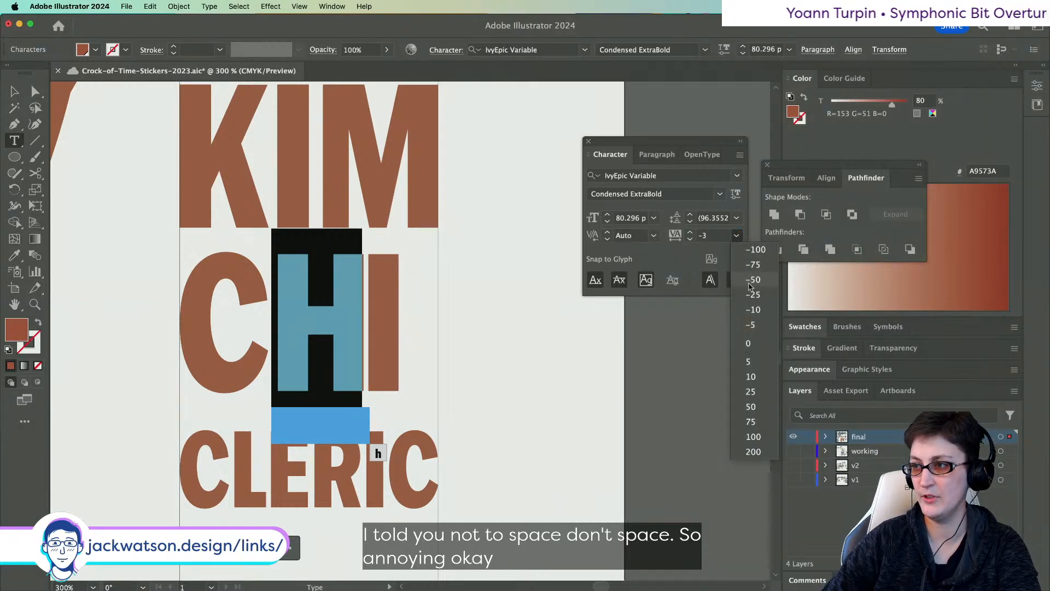
pyautogui.click(750, 282)
pyautogui.press('super+z')
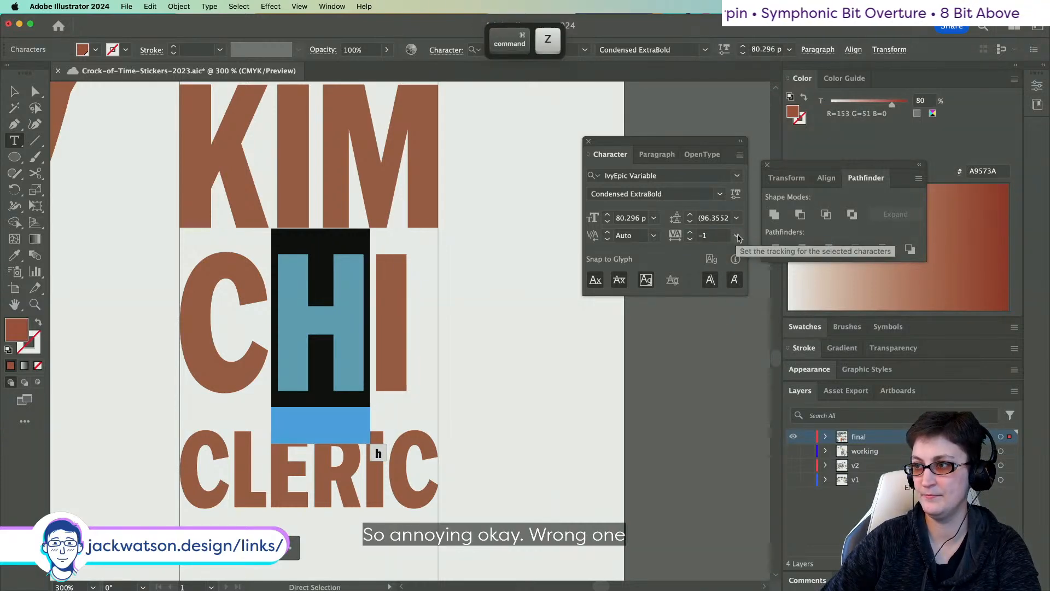
pyautogui.press('super+z')
pyautogui.press('super+z')
# - Try a tracking of -5 on the C in CHI
pyautogui.click(706, 237)
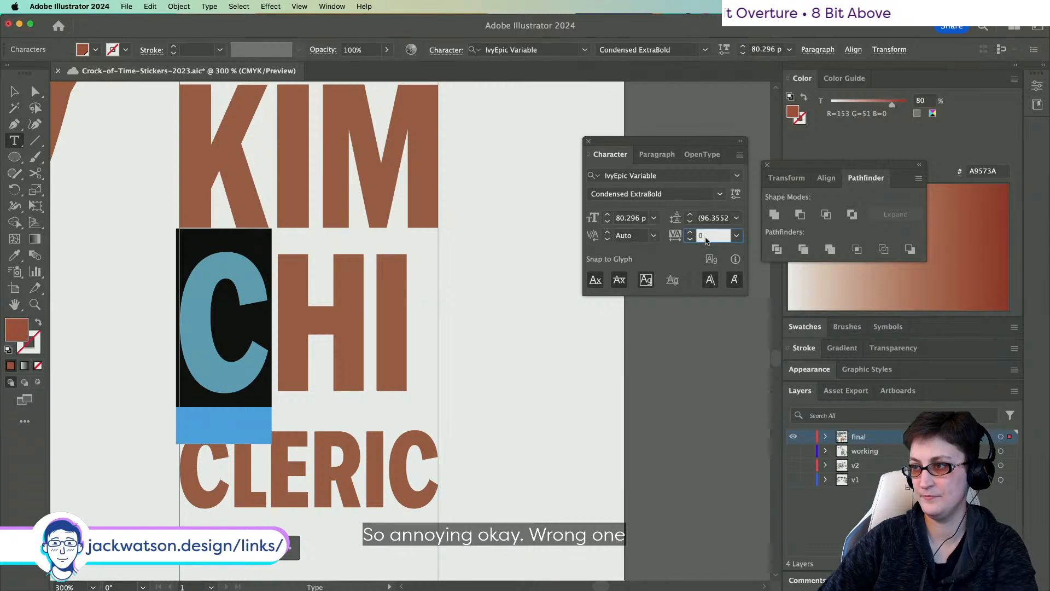
pyautogui.write('-5')
pyautogui.press('Return')
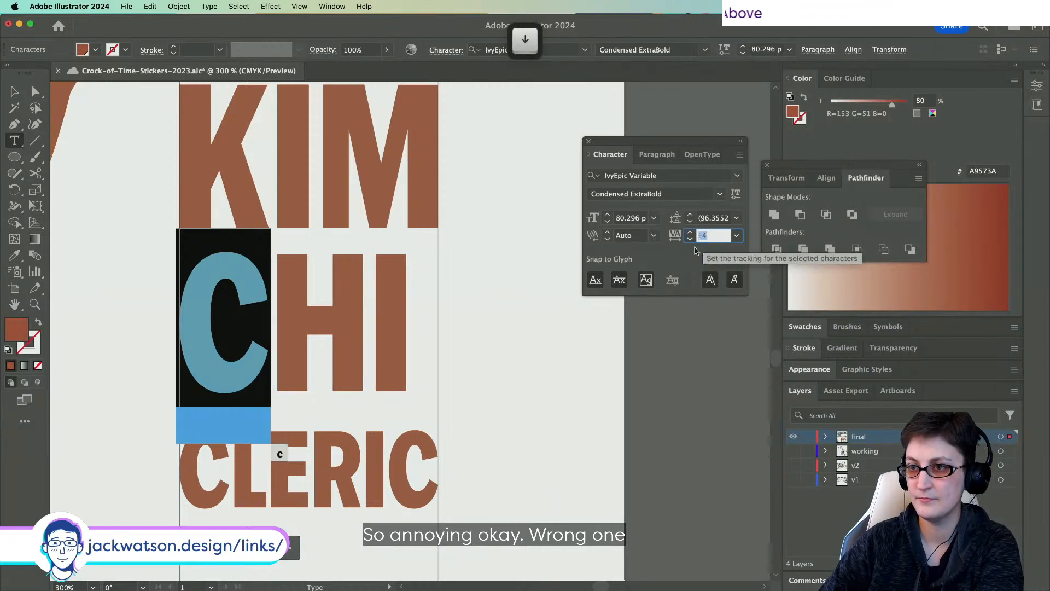
pyautogui.click(14, 91)
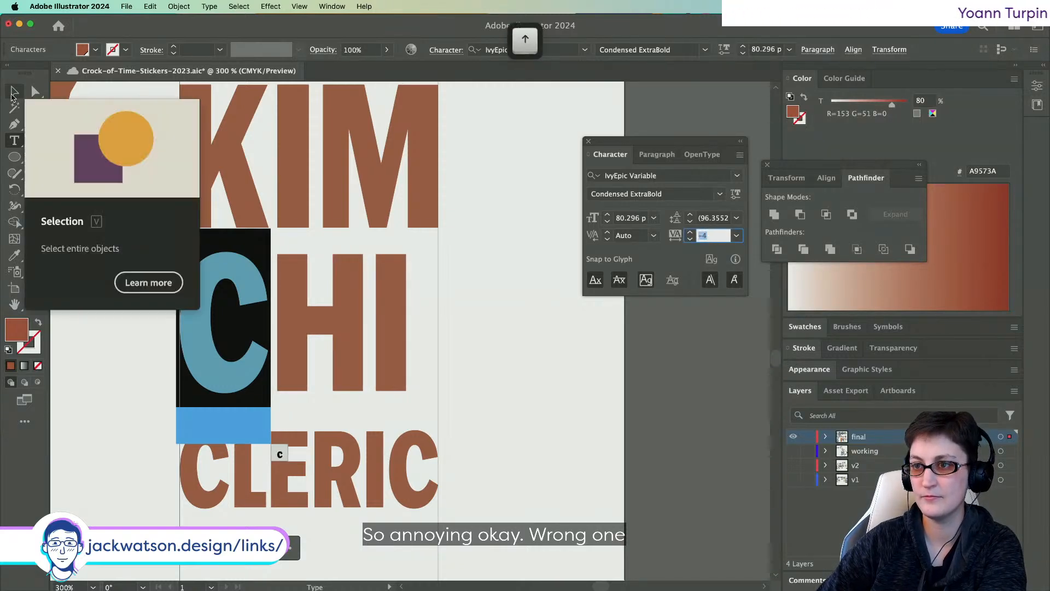
pyautogui.click(313, 255)
pyautogui.press('super+z')
pyautogui.press('super+z')
pyautogui.press('super+z')
pyautogui.press('super+z')
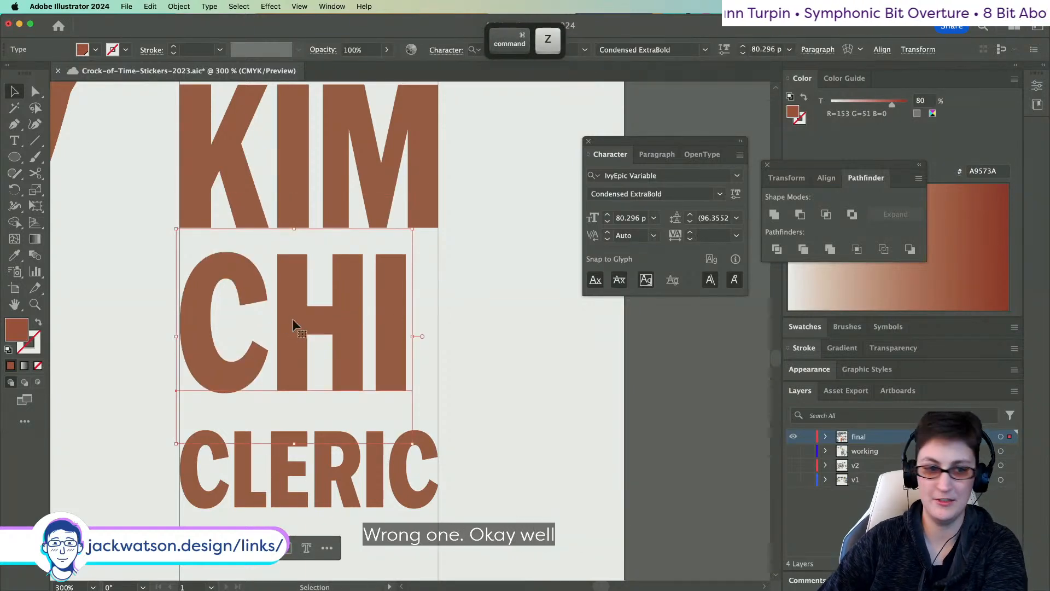
# - Set the tracking of only the letter C in CHI to -3
pyautogui.doubleClick(336, 353)
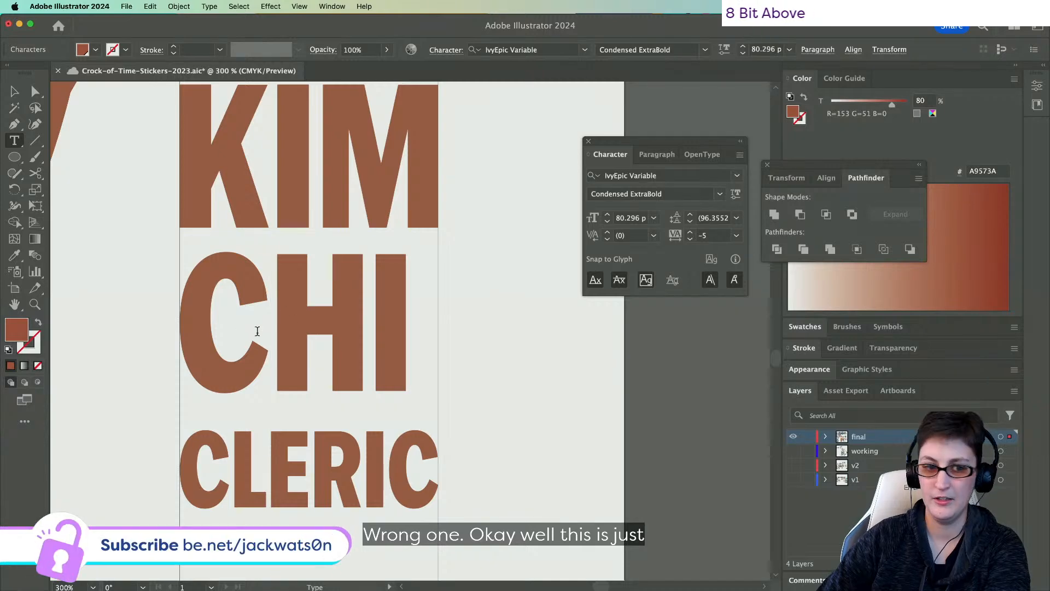
pyautogui.moveTo(258, 331); pyautogui.dragTo(173, 334)
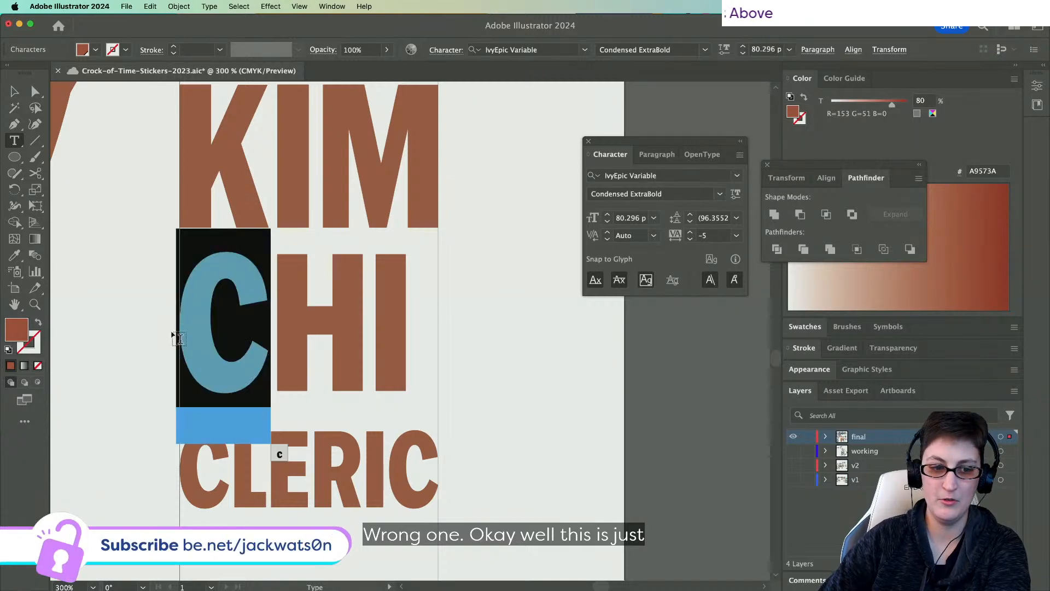
pyautogui.click(708, 235)
pyautogui.press('Up')
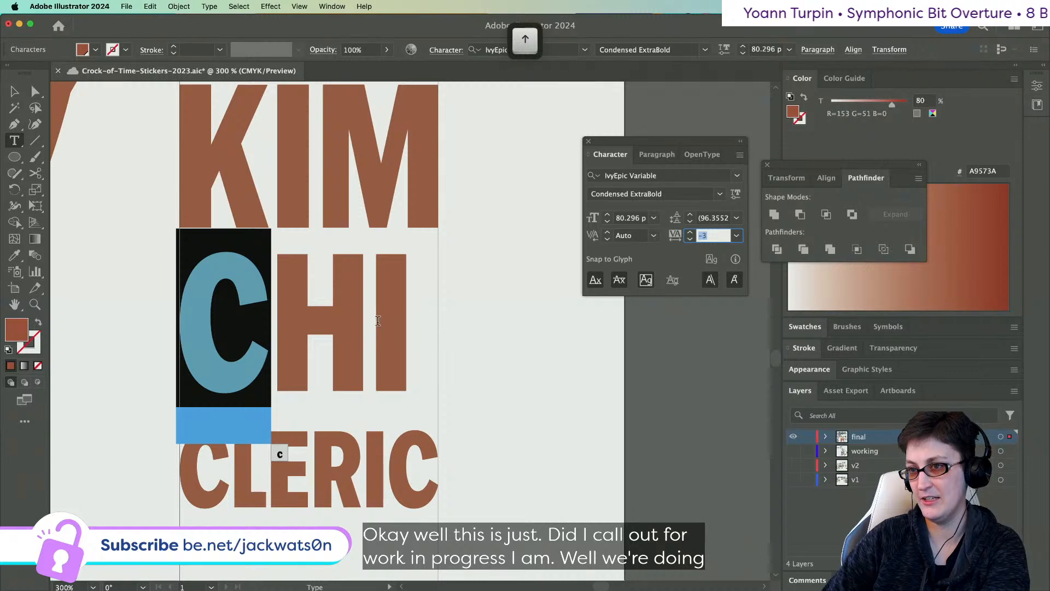
# - Set the tracking of the I in CHI to 17 and deselect the word
pyautogui.moveTo(432, 335); pyautogui.dragTo(367, 335)
pyautogui.click(709, 236)
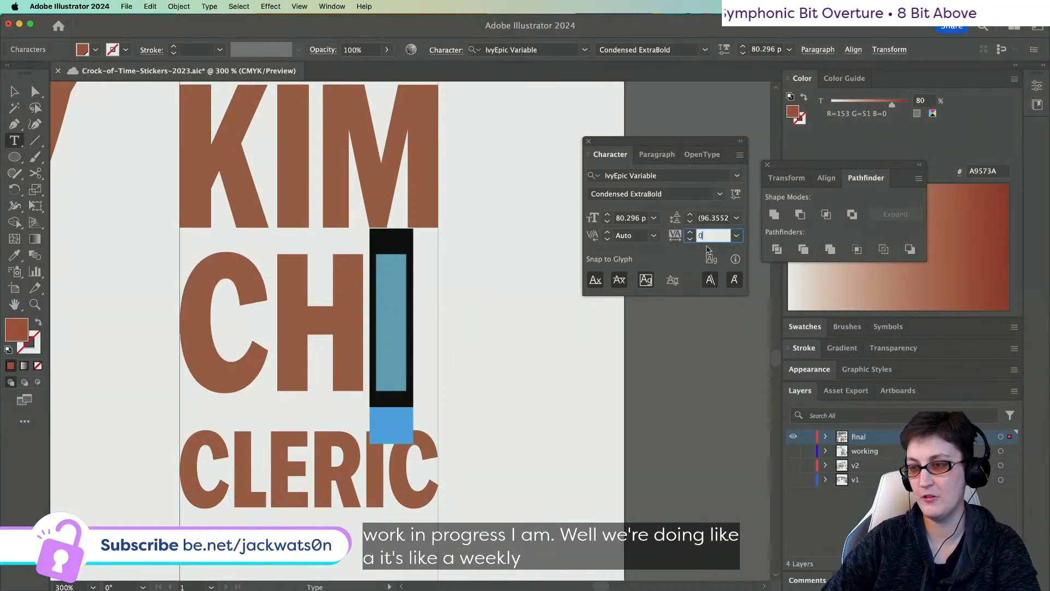
pyautogui.press('Up')
pyautogui.press('Up')
pyautogui.press('Up')
pyautogui.press('Up')
pyautogui.press('Up')
pyautogui.press('Up')
pyautogui.press('Up')
pyautogui.press('Up')
pyautogui.press('Up')
pyautogui.press('Up')
pyautogui.press('Up')
pyautogui.press('Up')
pyautogui.press('Up')
pyautogui.press('Up')
pyautogui.press('Up')
pyautogui.press('Up')
pyautogui.press('Up')
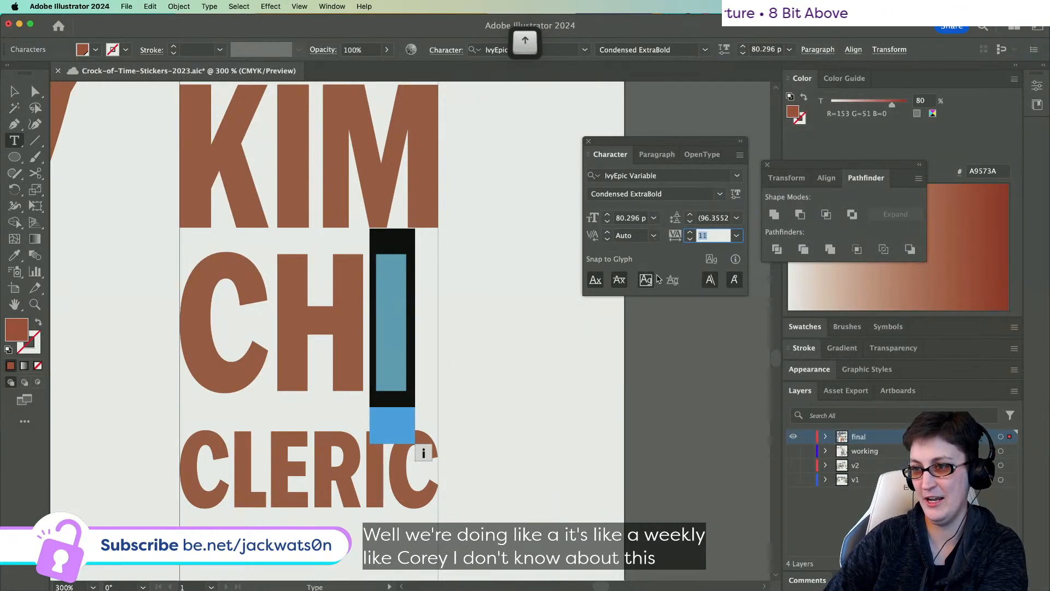
pyautogui.press('Escape')
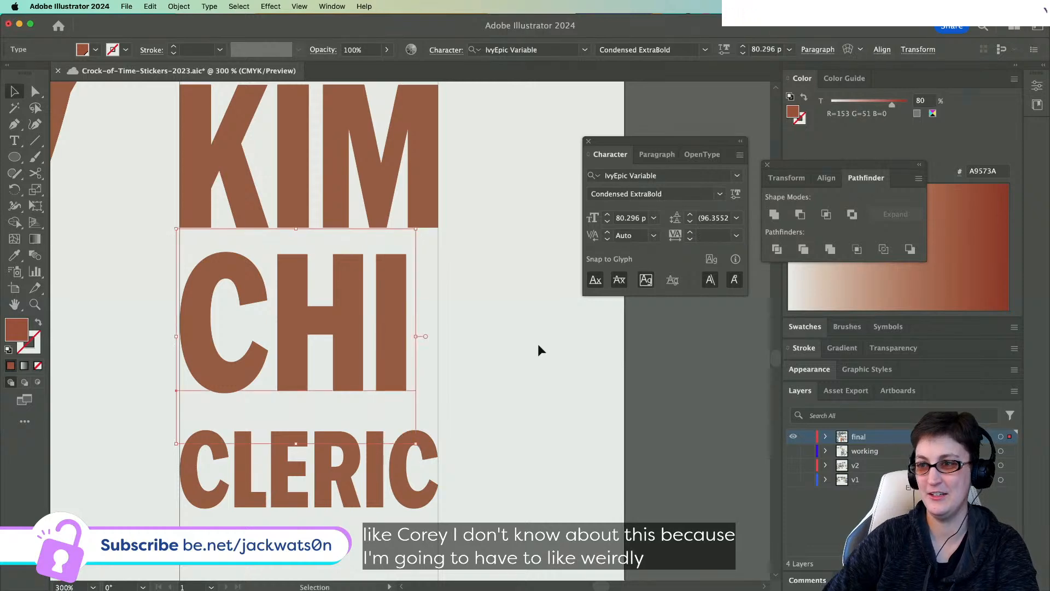
pyautogui.click(537, 344)
pyautogui.scroll(-5, 537, 343)
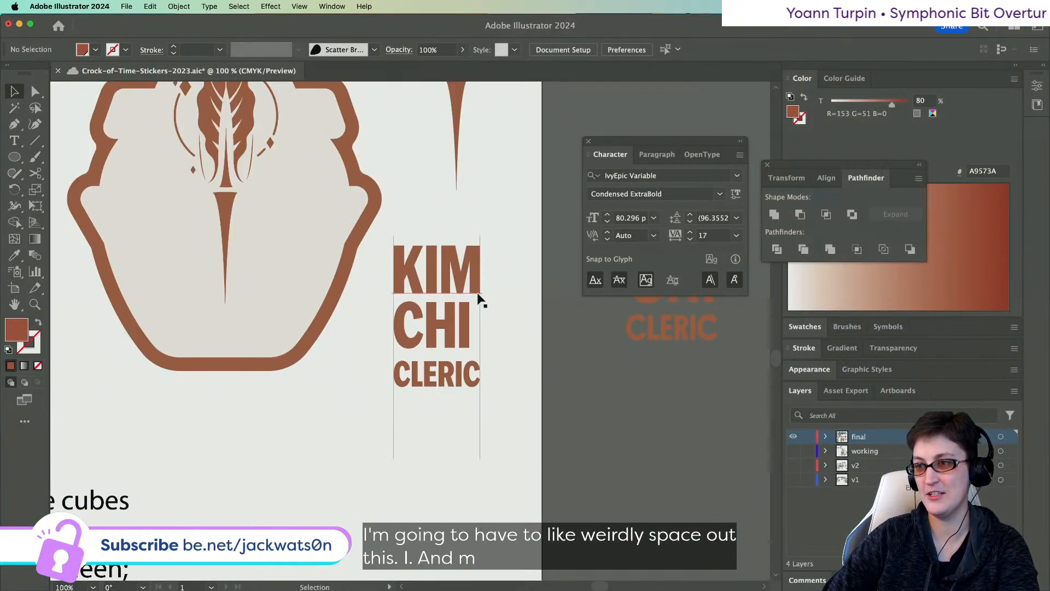
# - Undo the latest tracking changes on the I in CHI and deselect the word
pyautogui.press('super+z')
pyautogui.press('super+z')
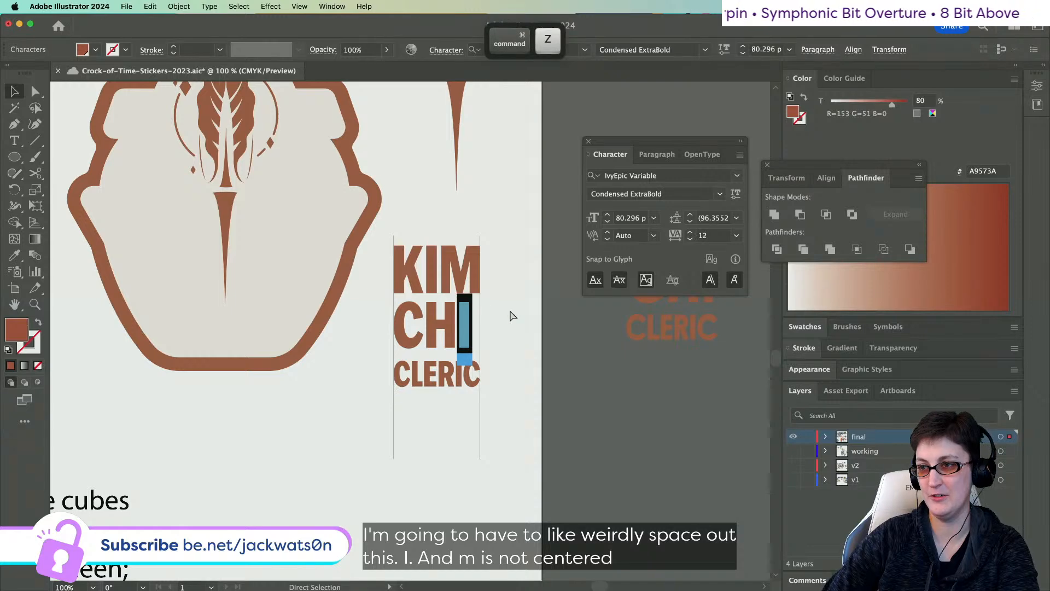
pyautogui.click(494, 316)
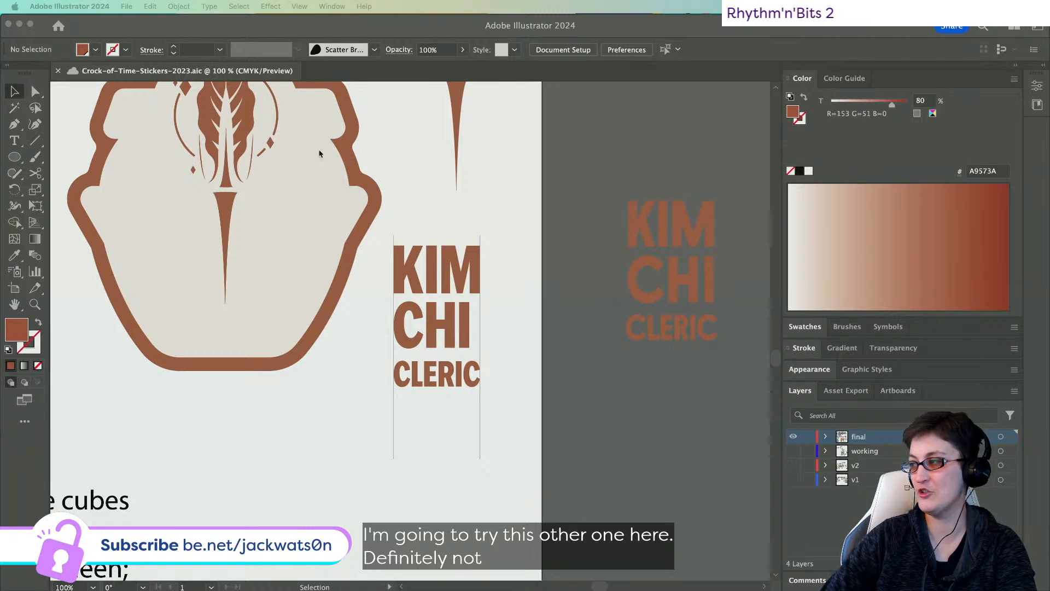
# - Change the font of KIM, CHI and CLERIC to CoFo Gothic VF Black and deselect the words
pyautogui.click(496, 297)
pyautogui.click(458, 282)
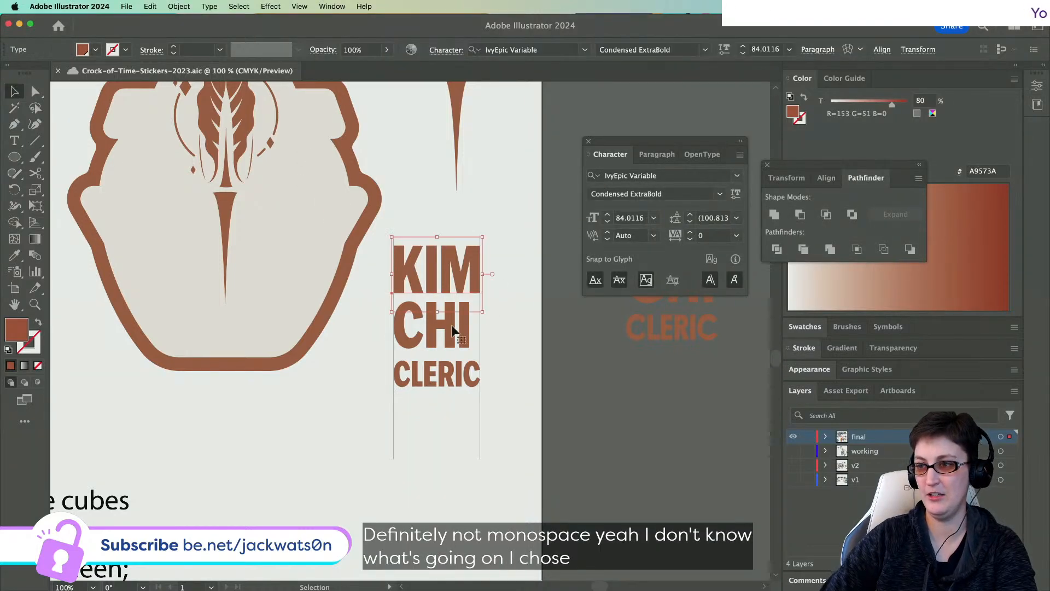
pyautogui.keyDown('shift'); pyautogui.click(454, 328); pyautogui.keyUp('shift')
pyautogui.keyDown('shift'); pyautogui.click(462, 381); pyautogui.keyUp('shift')
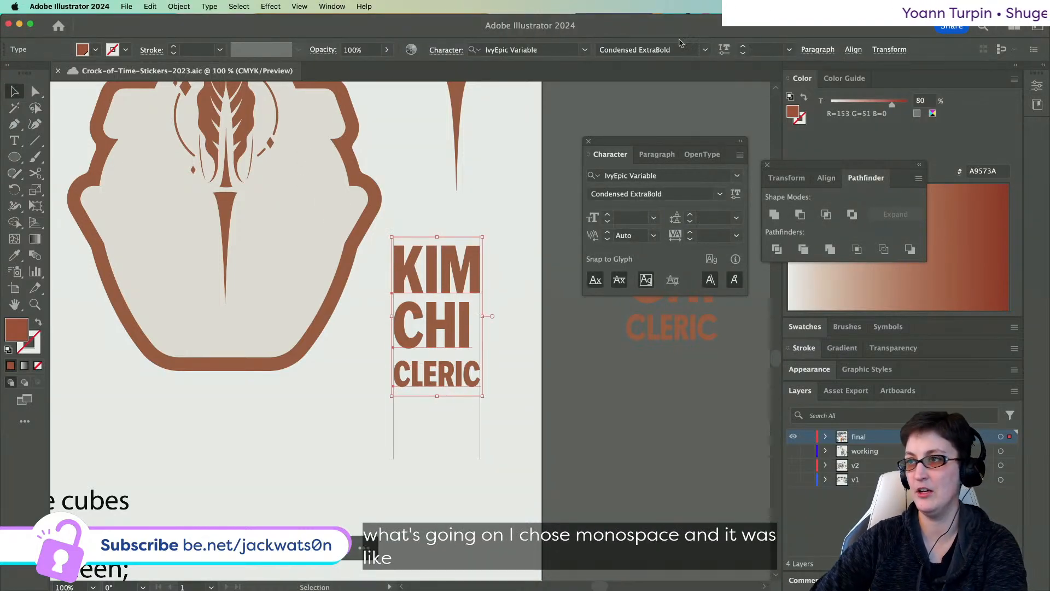
pyautogui.click(736, 235)
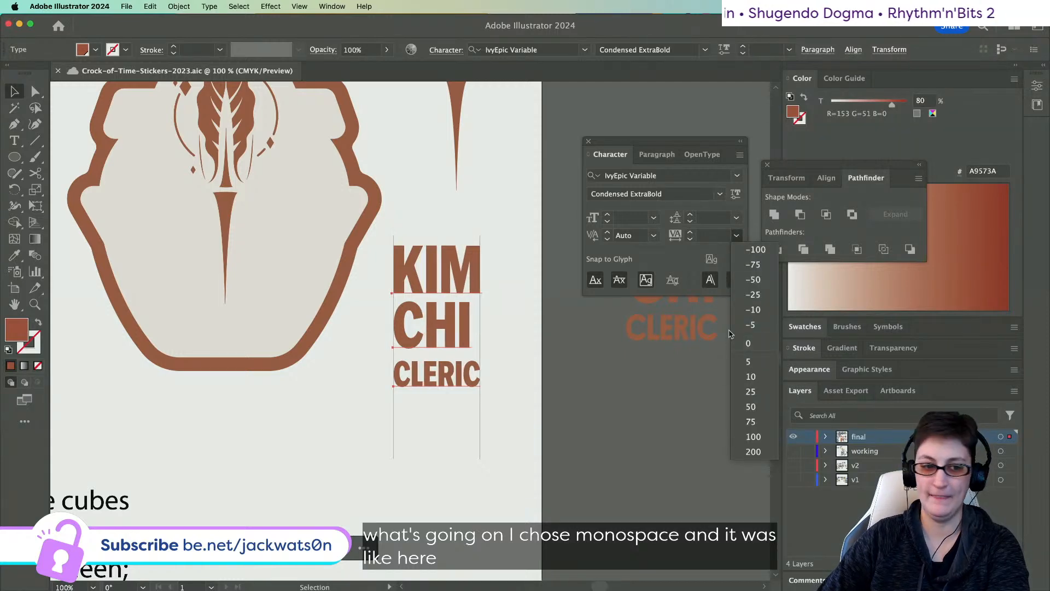
pyautogui.click(692, 327)
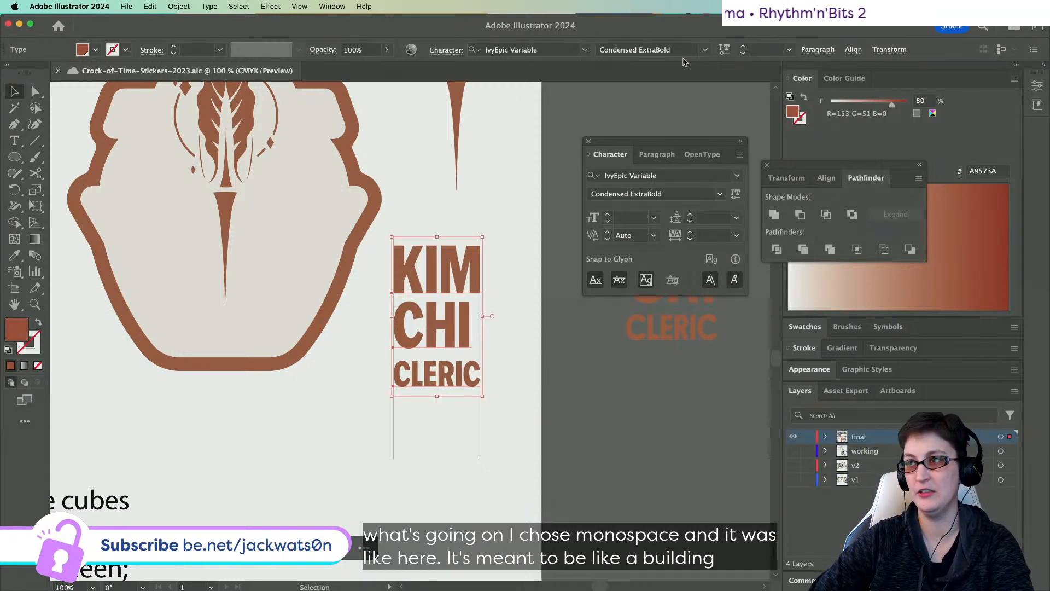
pyautogui.click(544, 51)
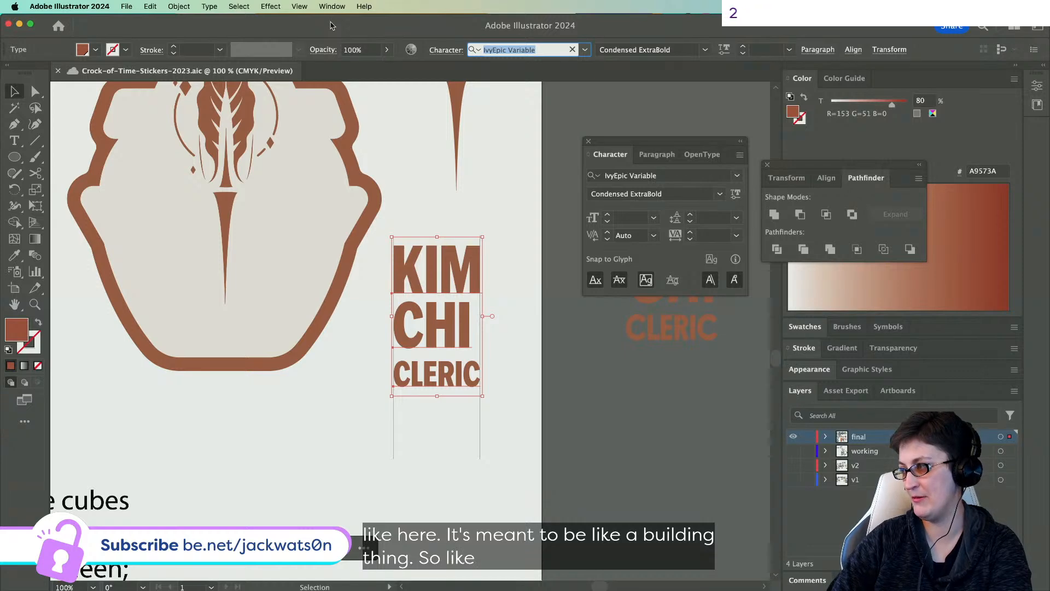
pyautogui.write('co')
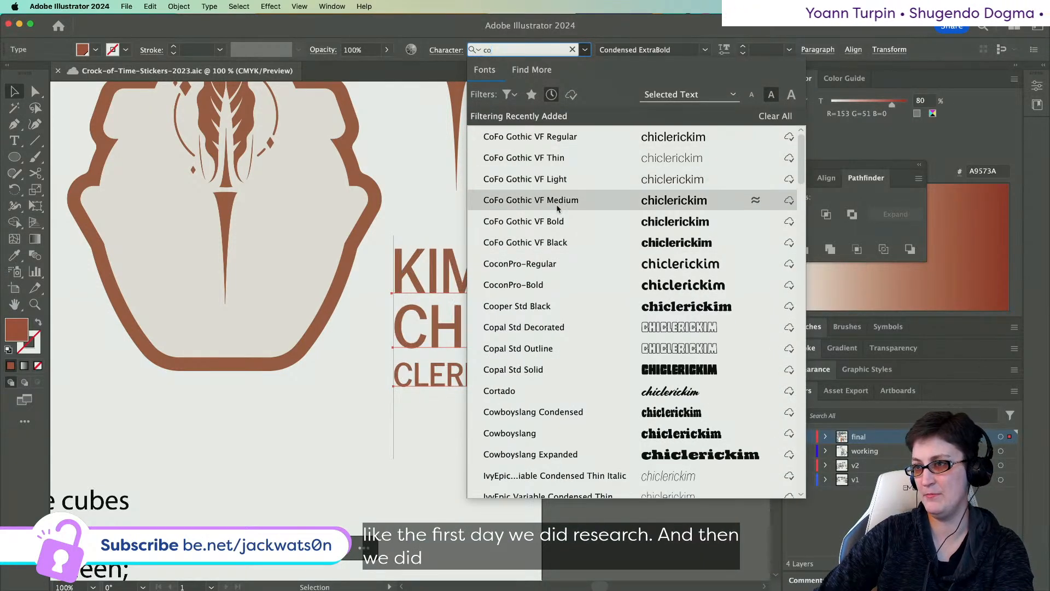
pyautogui.click(554, 242)
pyautogui.click(526, 300)
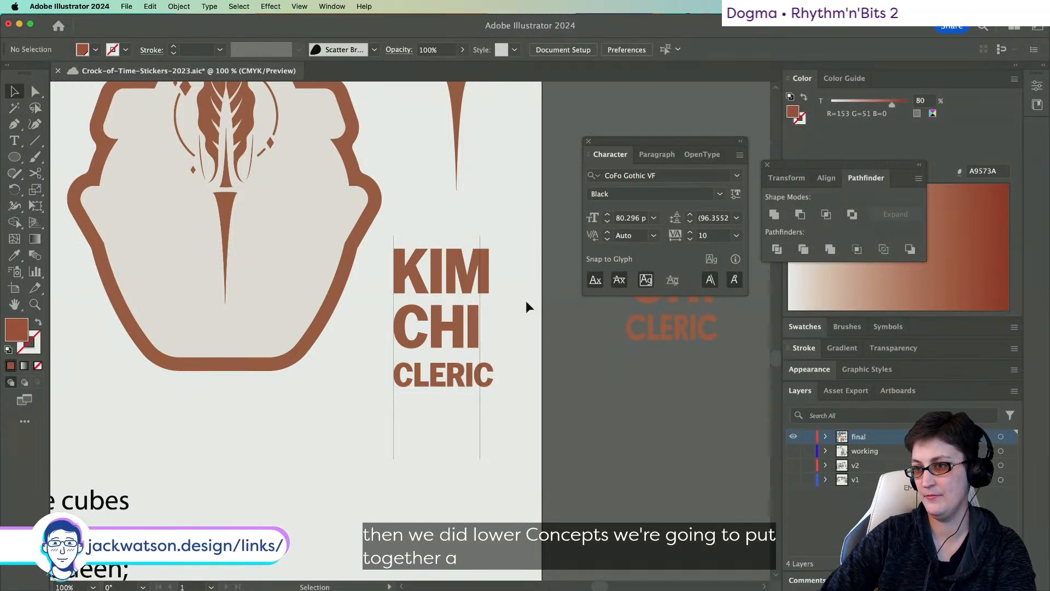
# - Set the font size of KIM and CHI to 80 pt and deselect both words
pyautogui.scroll(3, 469, 295)
pyautogui.click(458, 350)
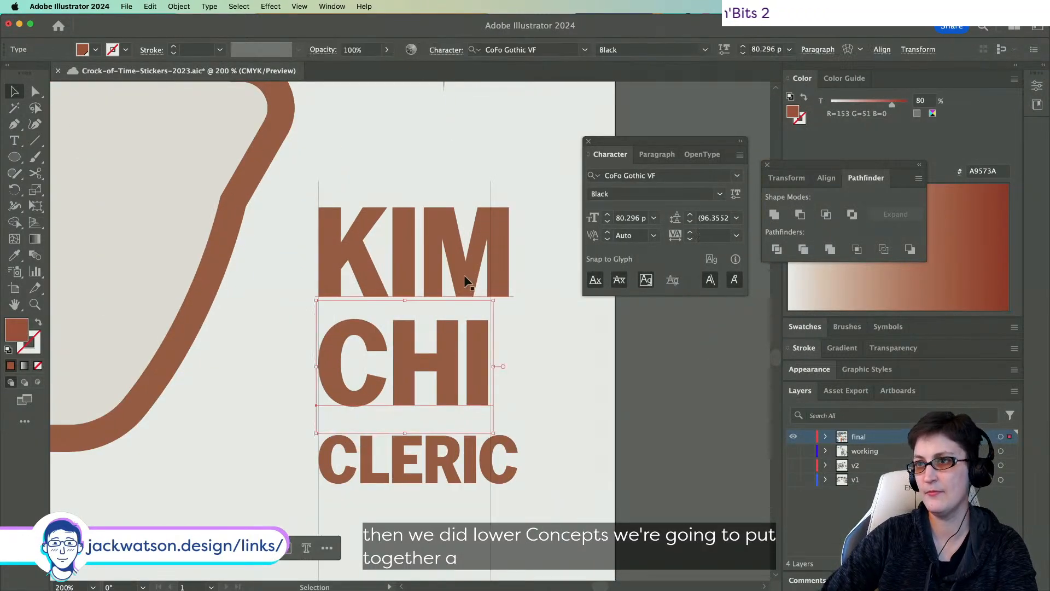
pyautogui.click(464, 274)
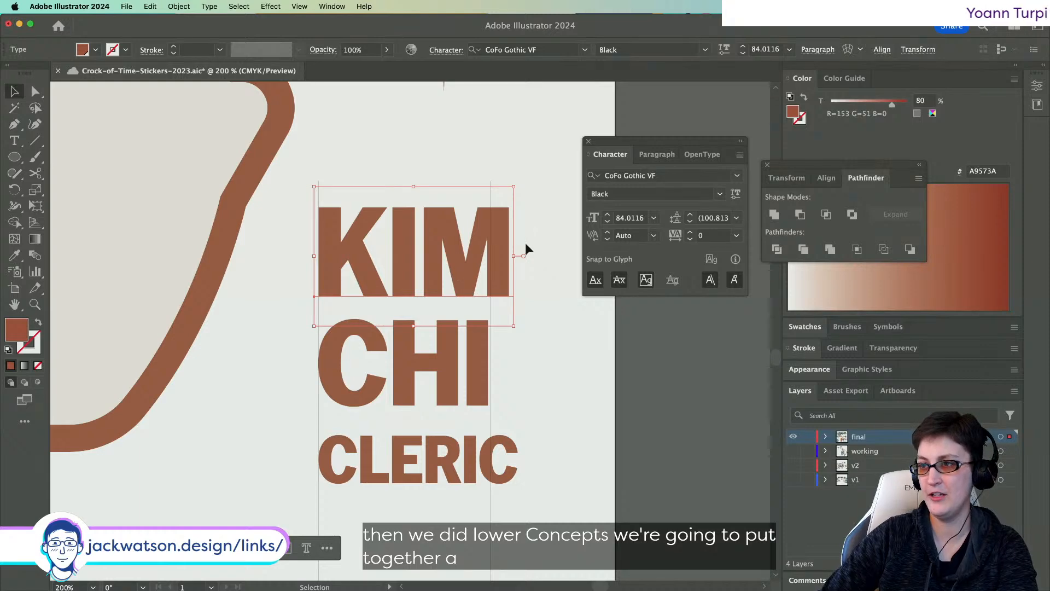
pyautogui.keyDown('shift'); pyautogui.click(467, 356); pyautogui.keyUp('shift')
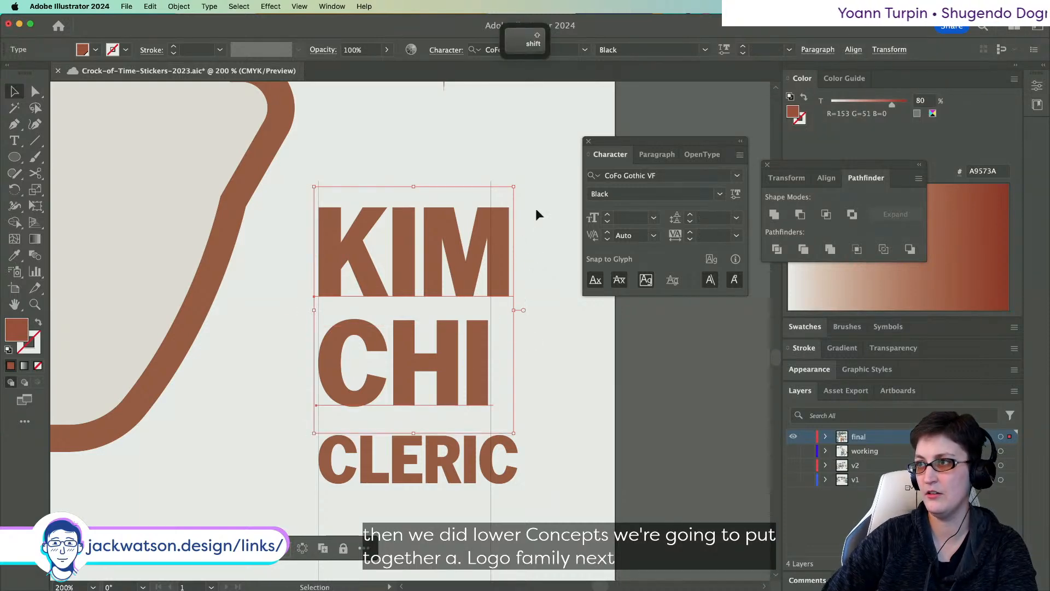
pyautogui.click(753, 49)
pyautogui.write('80')
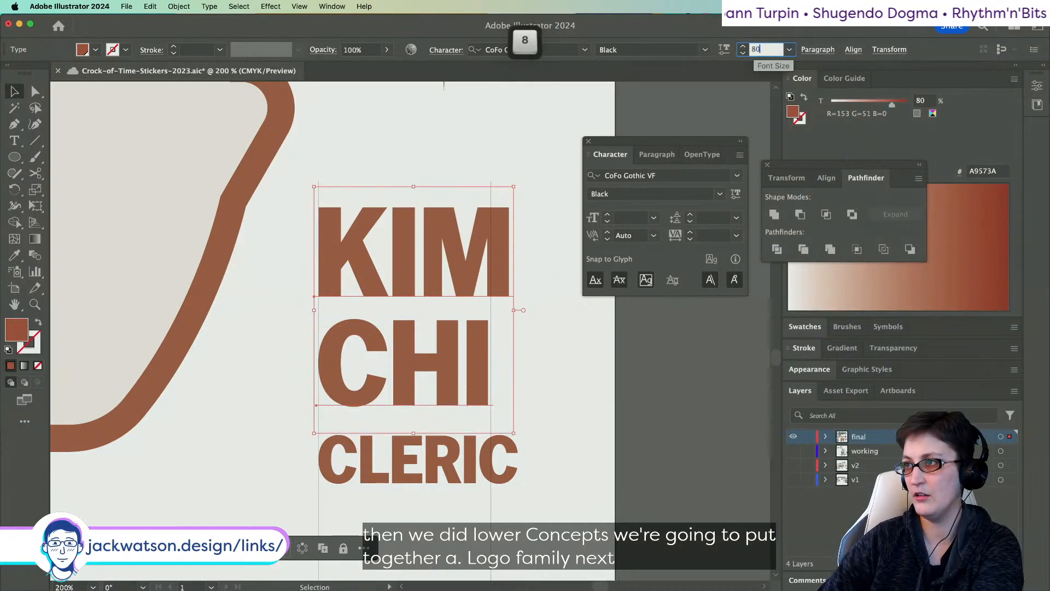
pyautogui.press('Tab')
pyautogui.press('Tab')
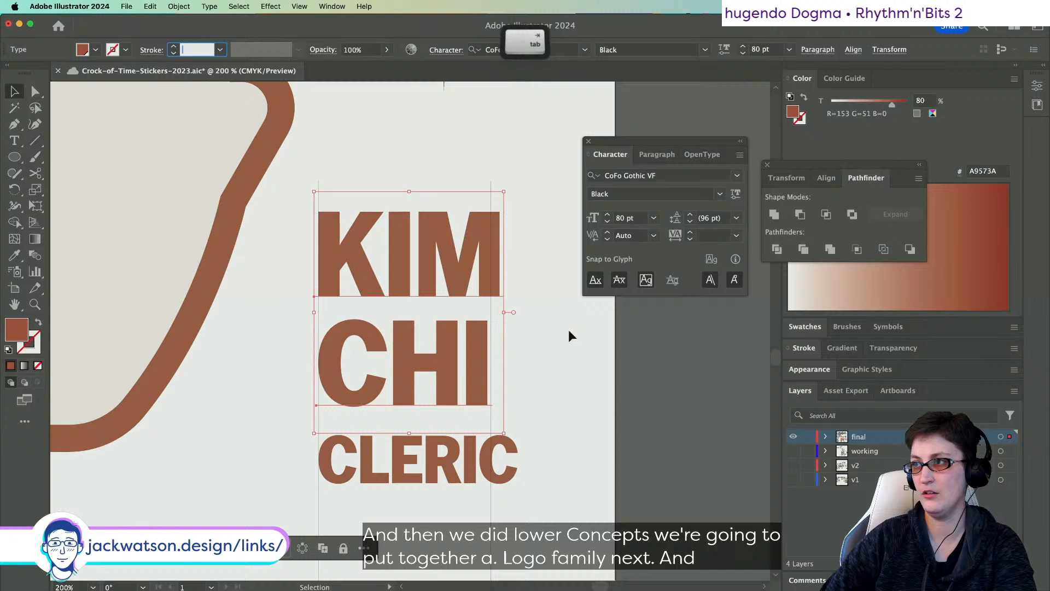
pyautogui.click(523, 256)
# - Scale CHI up and KIM down to about 76.09 pt so both words span the width between the vertical guide lines
pyautogui.scroll(2, 416, 293)
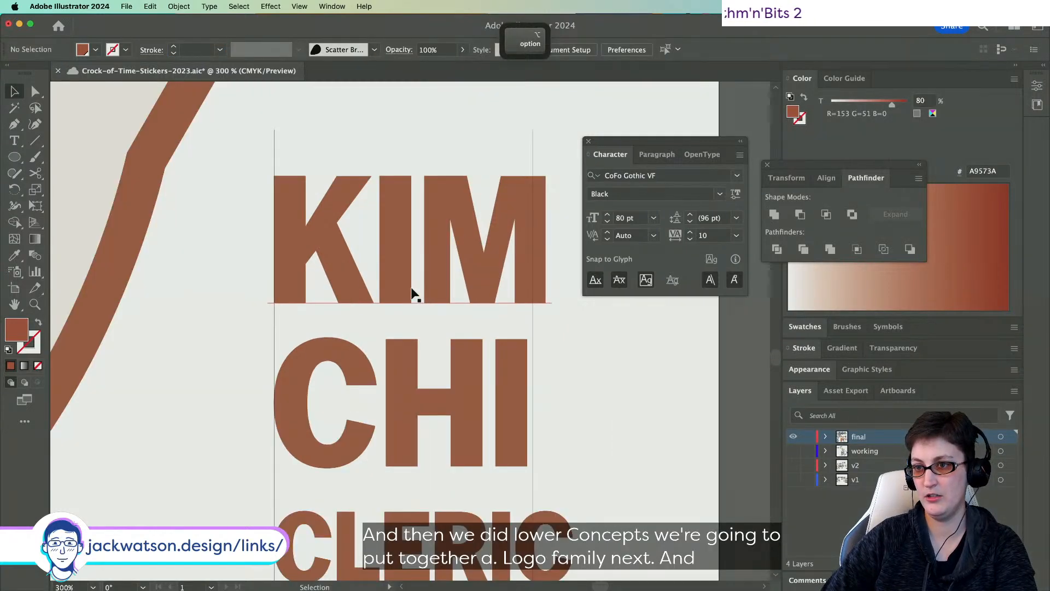
pyautogui.click(414, 294)
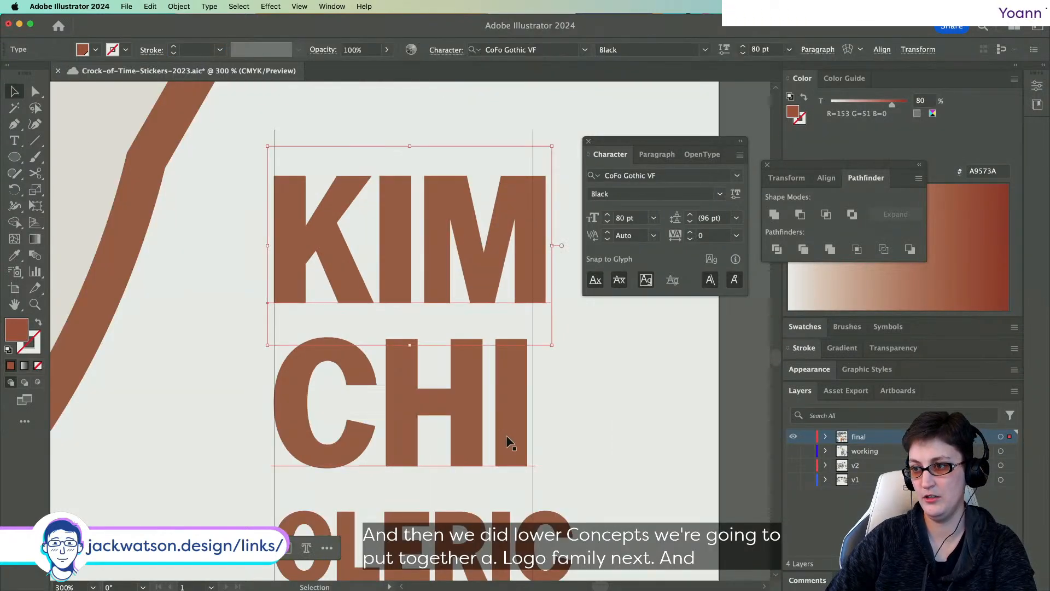
pyautogui.click(506, 434)
pyautogui.moveTo(533, 412); pyautogui.dragTo(543, 412)
pyautogui.click(530, 248)
pyautogui.moveTo(546, 248); pyautogui.dragTo(539, 247)
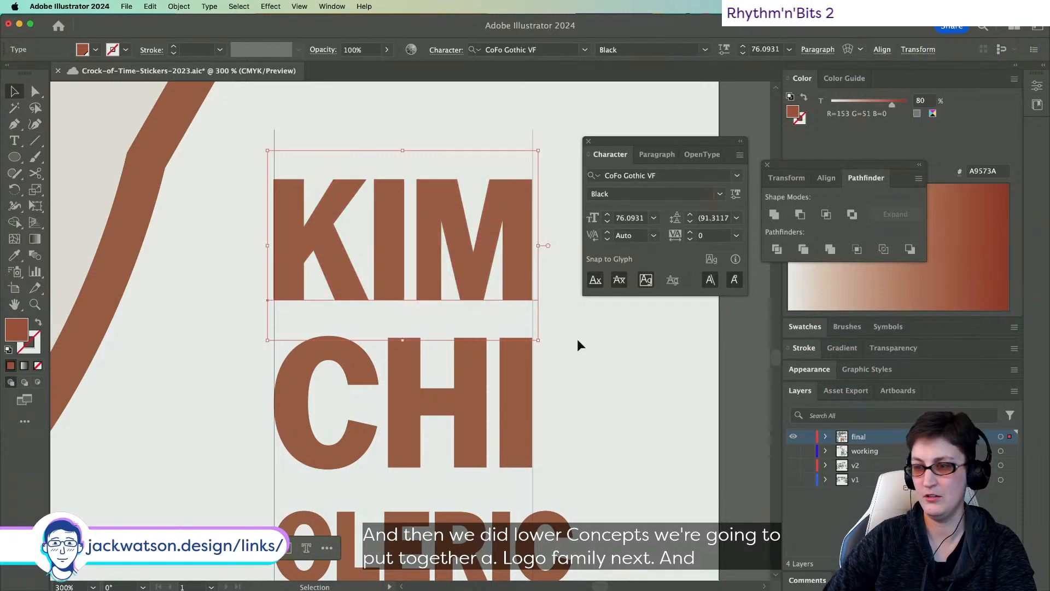
pyautogui.click(578, 340)
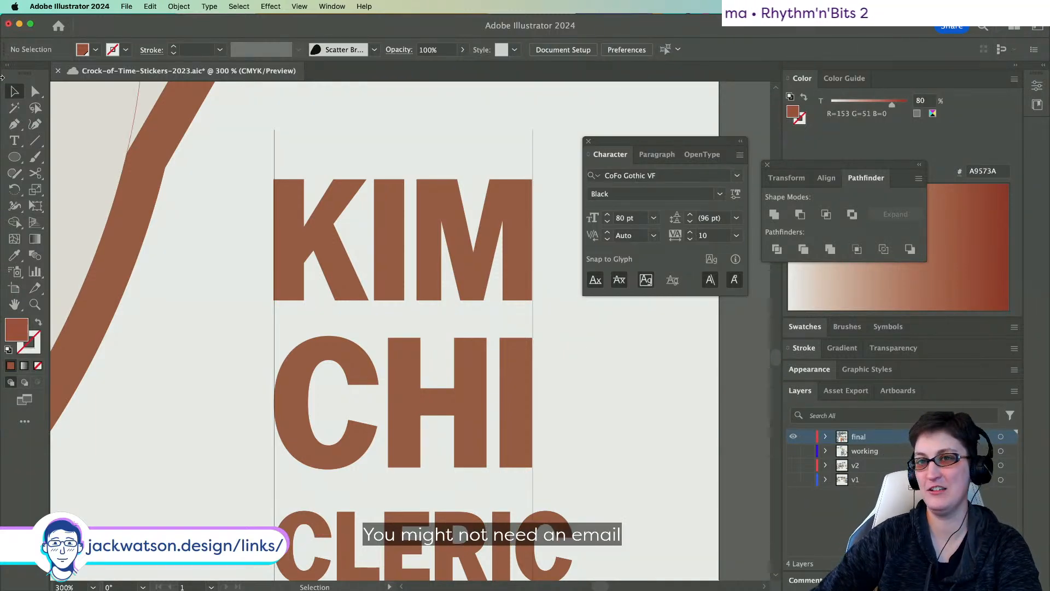
# - Duplicate the KIM text and place the copy above the original, offset to its right
pyautogui.click(33, 92)
pyautogui.click(385, 257)
pyautogui.hscroll(3, 380, 256)
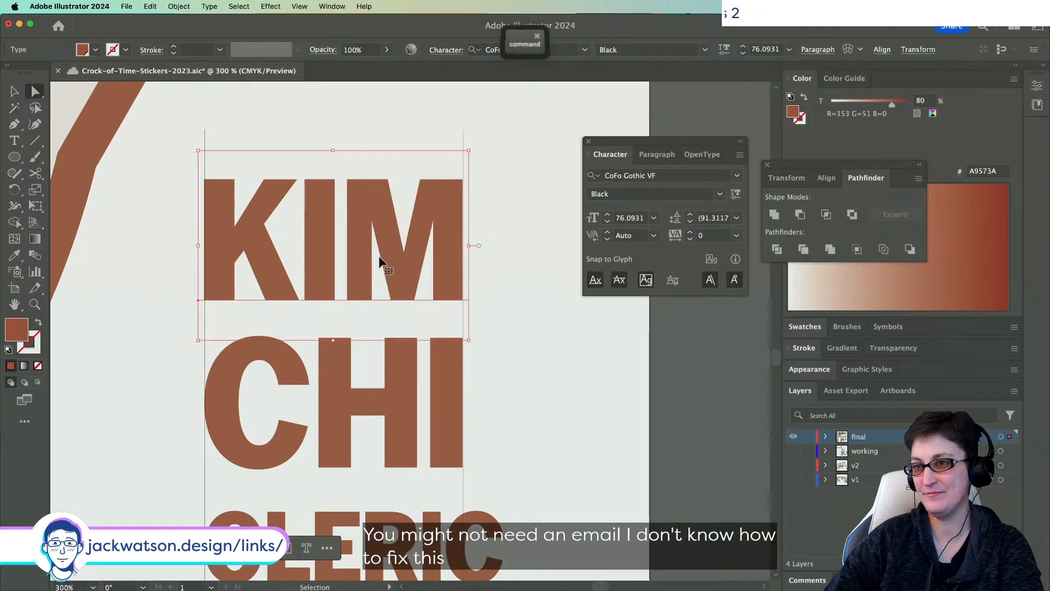
pyautogui.press('super+c')
pyautogui.press('super+v')
pyautogui.moveTo(362, 275); pyautogui.dragTo(479, 106)
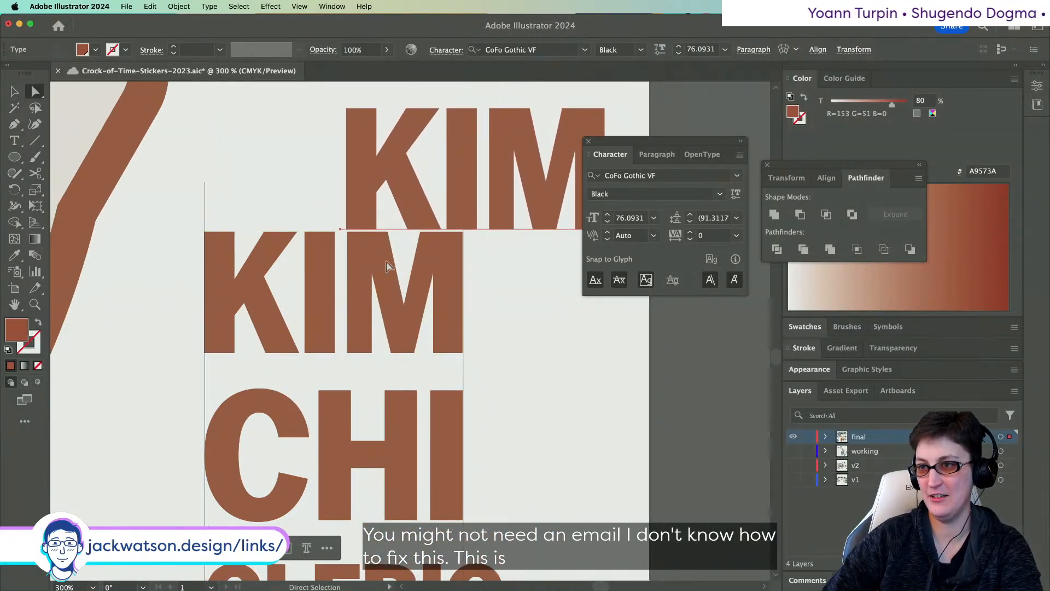
# - Select the M in the original KIM and show the full set of character options
pyautogui.press('t')
pyautogui.moveTo(352, 273); pyautogui.dragTo(477, 400)
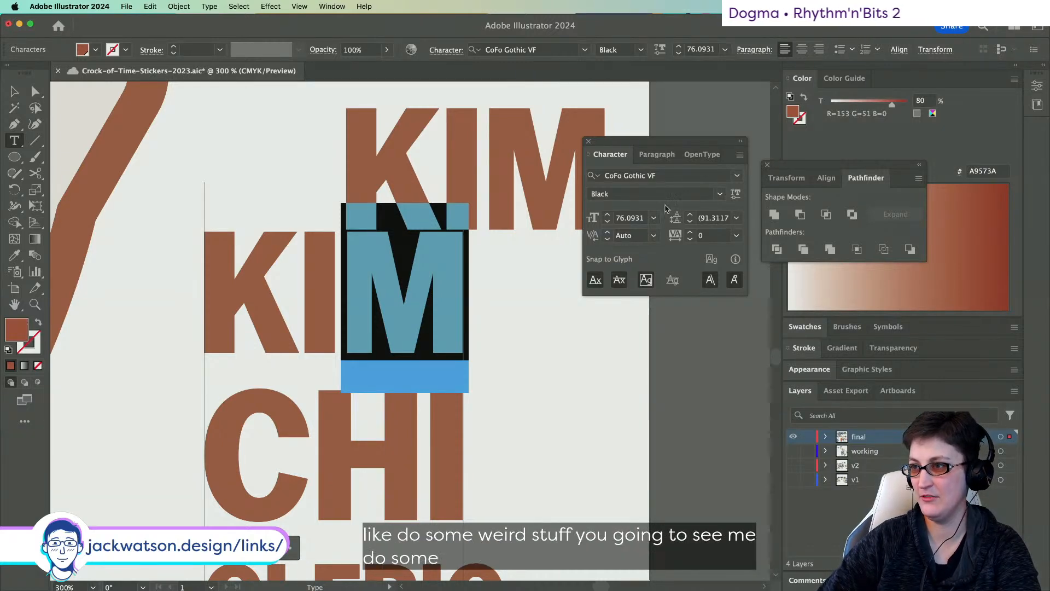
pyautogui.click(740, 157)
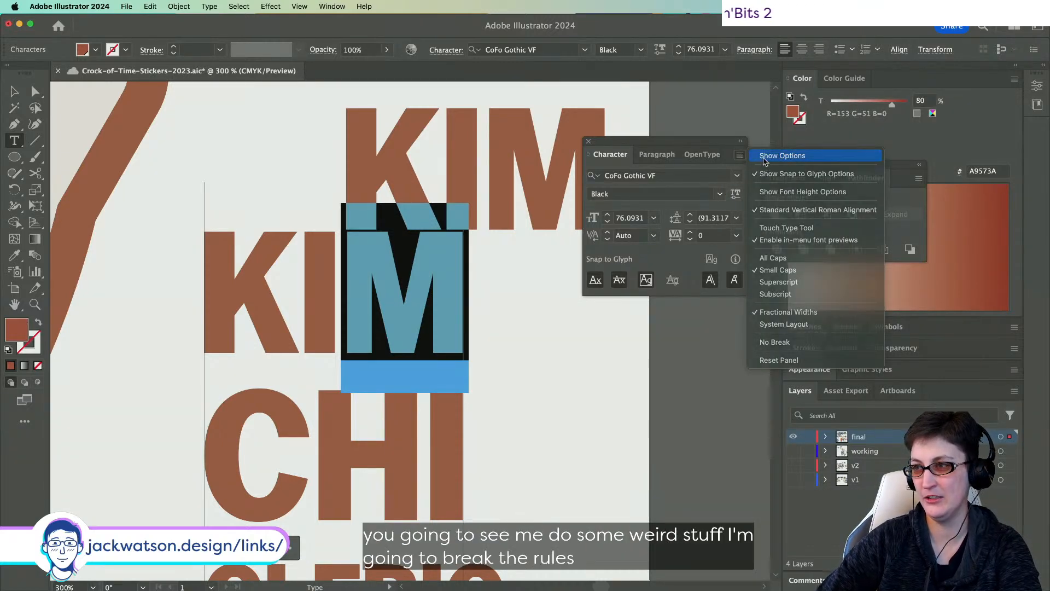
pyautogui.click(763, 158)
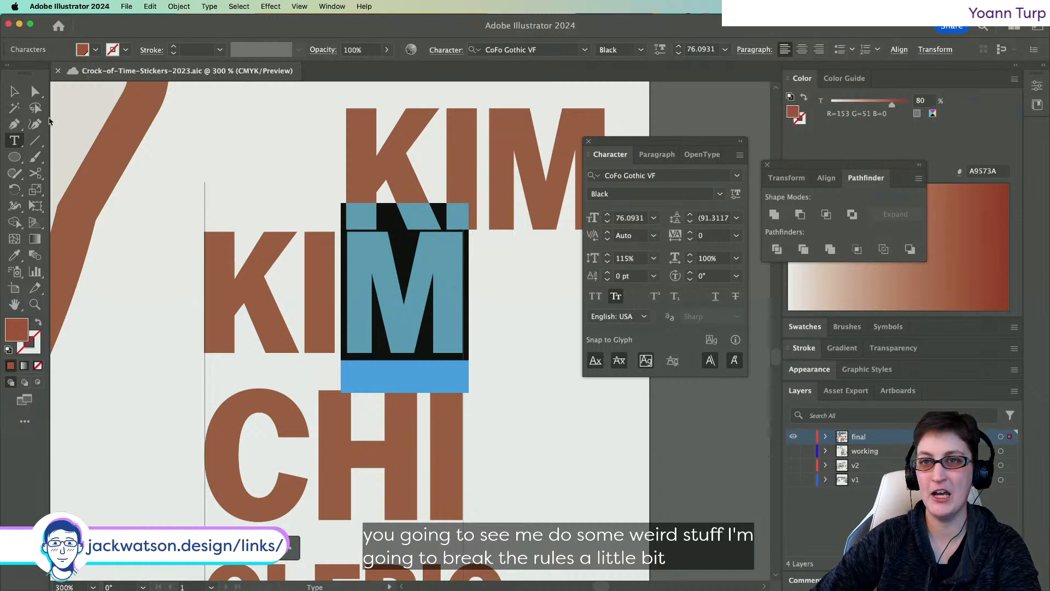
# - Set the vertical scale of the original KIM, CHI and CLERIC to 100%
pyautogui.click(35, 92)
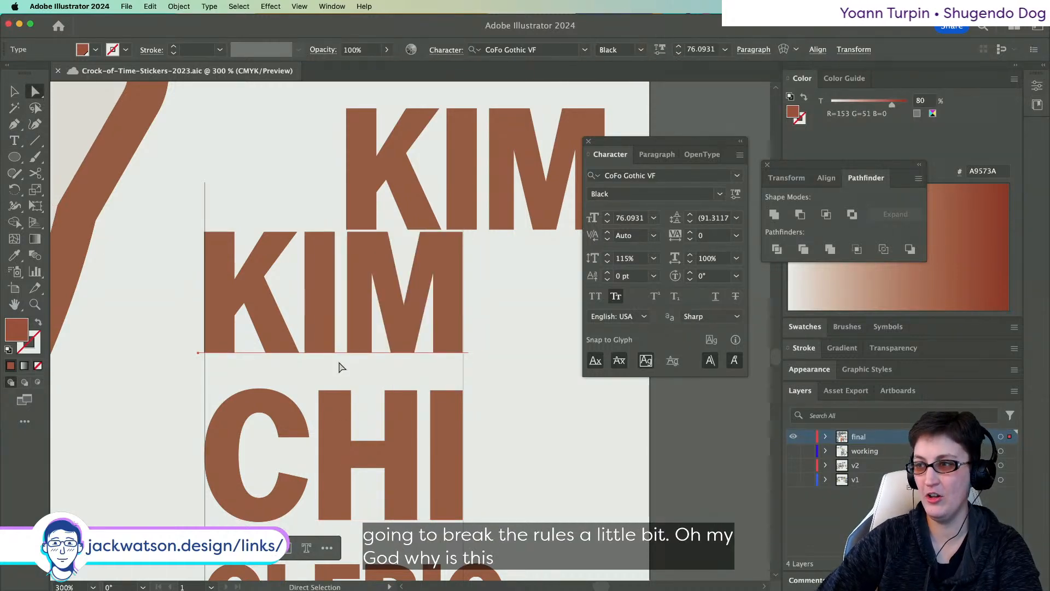
pyautogui.press('super+a')
pyautogui.click(629, 258)
pyautogui.write('100')
pyautogui.press('Tab')
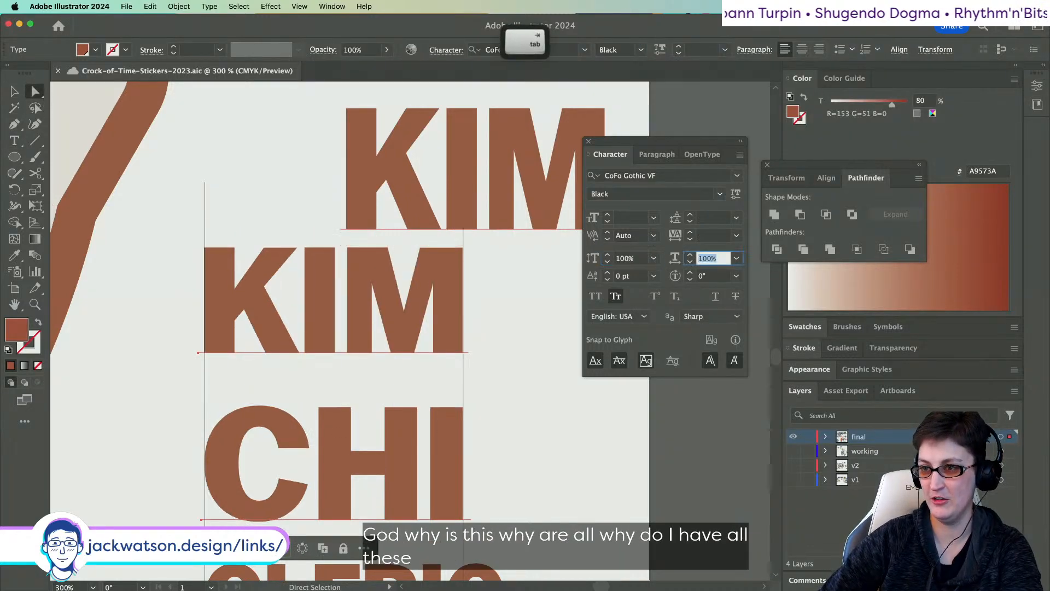
pyautogui.click(429, 369)
pyautogui.scroll(-3, 490, 433)
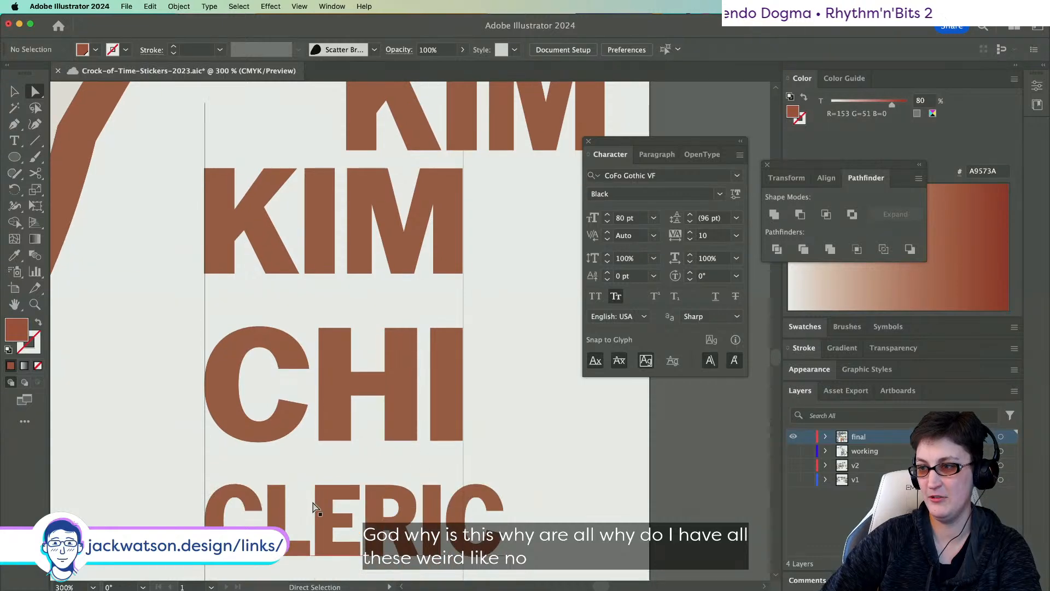
pyautogui.click(315, 508)
pyautogui.click(640, 261)
pyautogui.write('100')
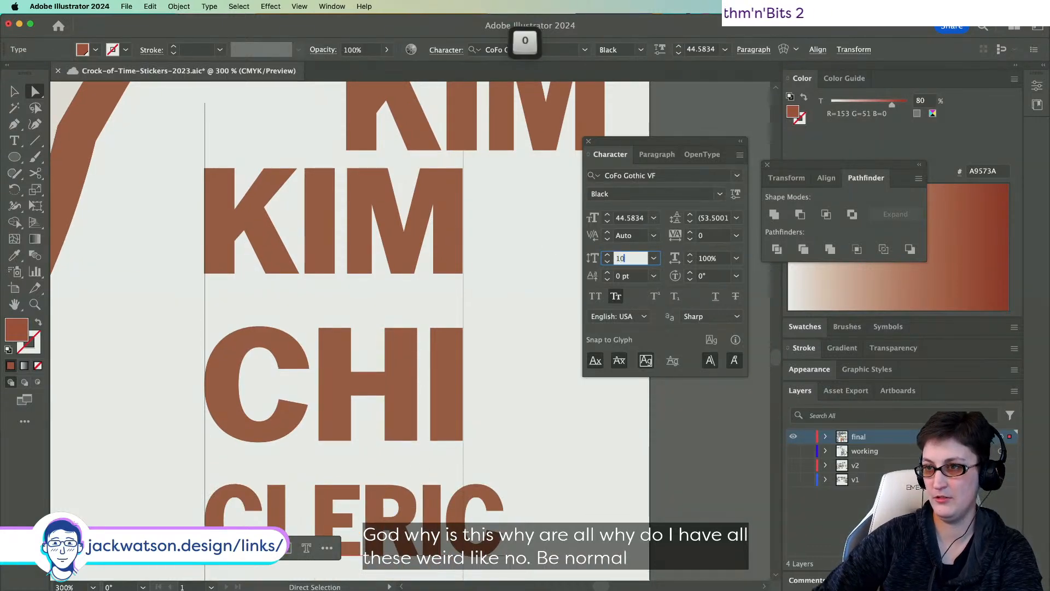
pyautogui.press('Tab')
# - Set the vertical scale of the duplicated KIM text to 100%
pyautogui.doubleClick(379, 221)
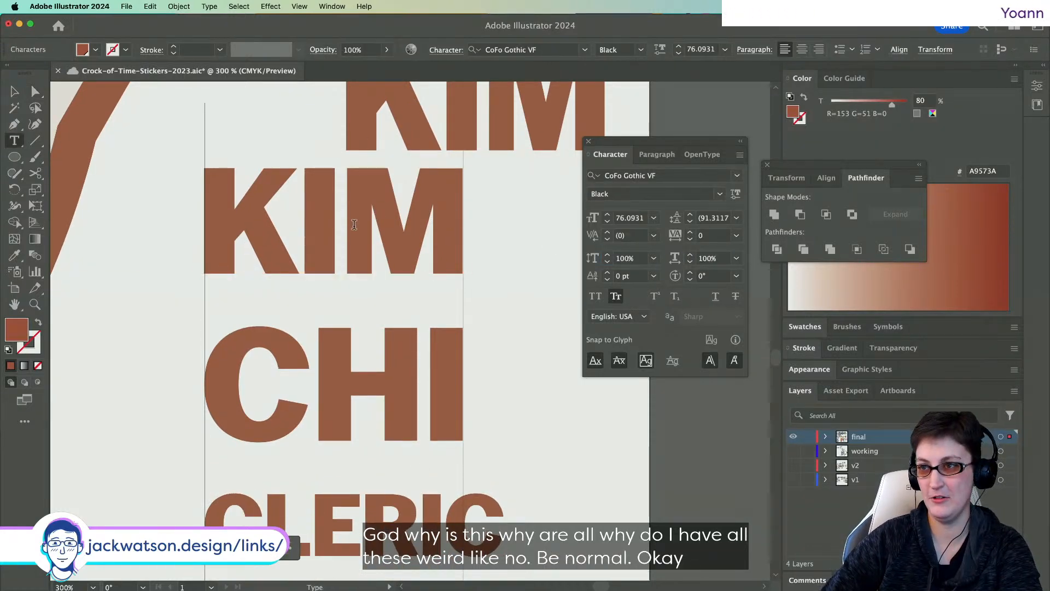
pyautogui.moveTo(355, 225); pyautogui.dragTo(404, 218)
pyautogui.click(25, 93)
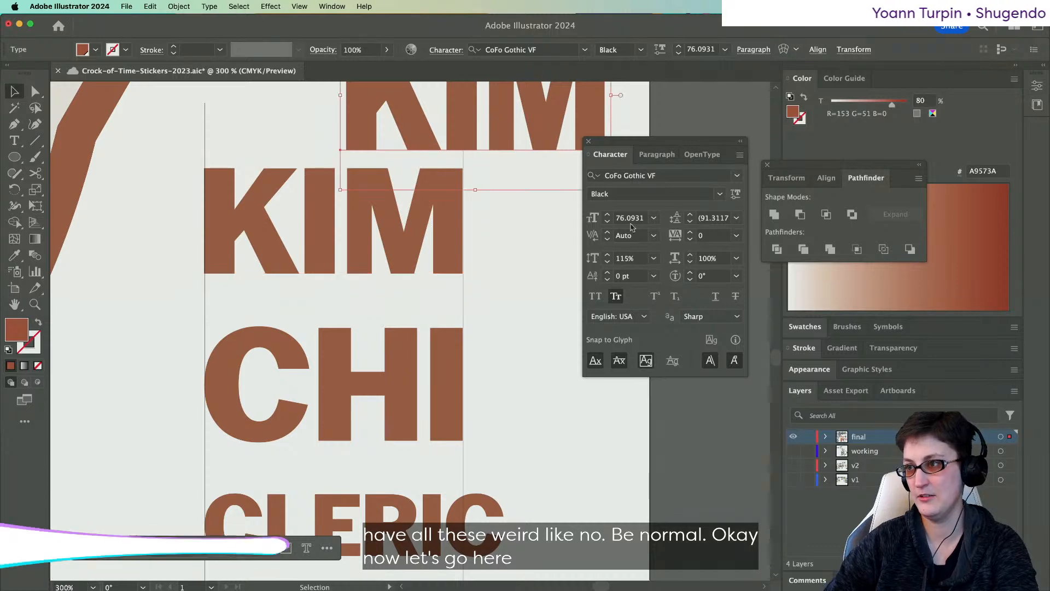
pyautogui.click(629, 259)
pyautogui.write('115')
pyautogui.press('Return')
pyautogui.write('100')
pyautogui.press('Tab')
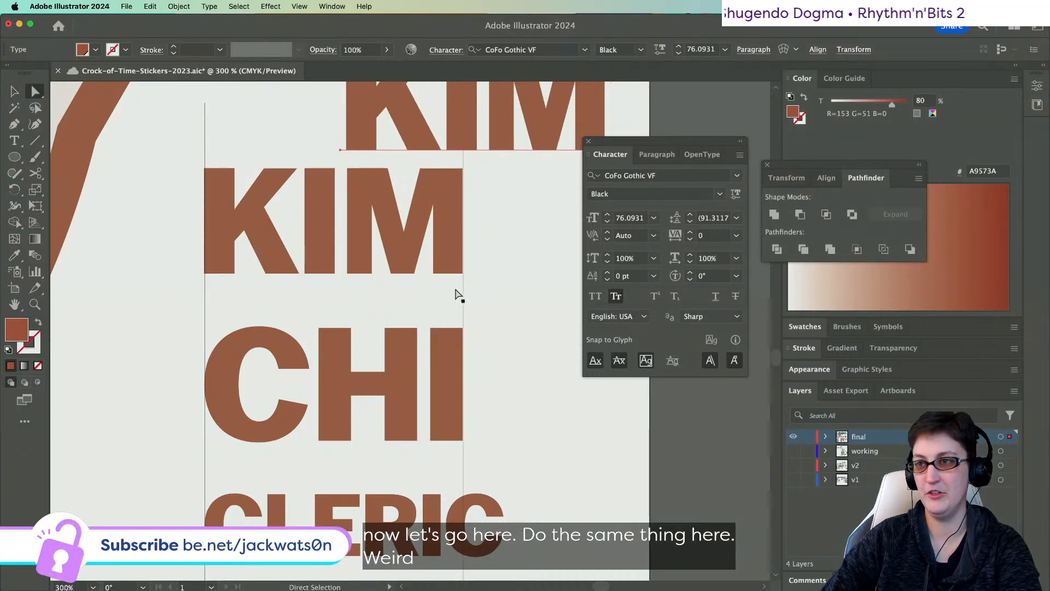
# - Narrow only the M in the original KIM to a horizontal scale of 82%
pyautogui.press('t')
pyautogui.moveTo(361, 245); pyautogui.dragTo(468, 243)
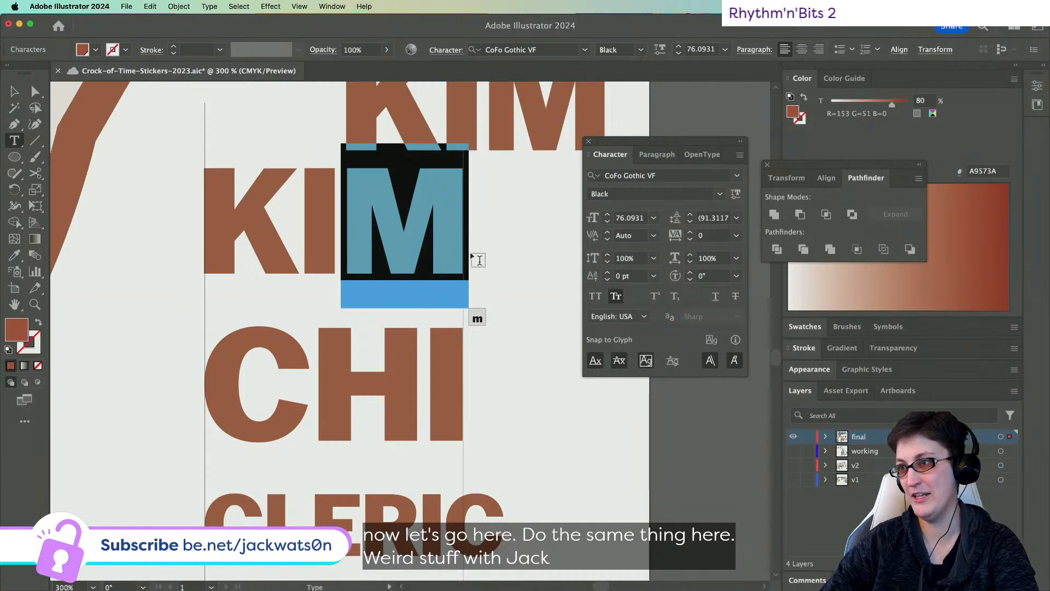
pyautogui.click(738, 237)
pyautogui.click(738, 236)
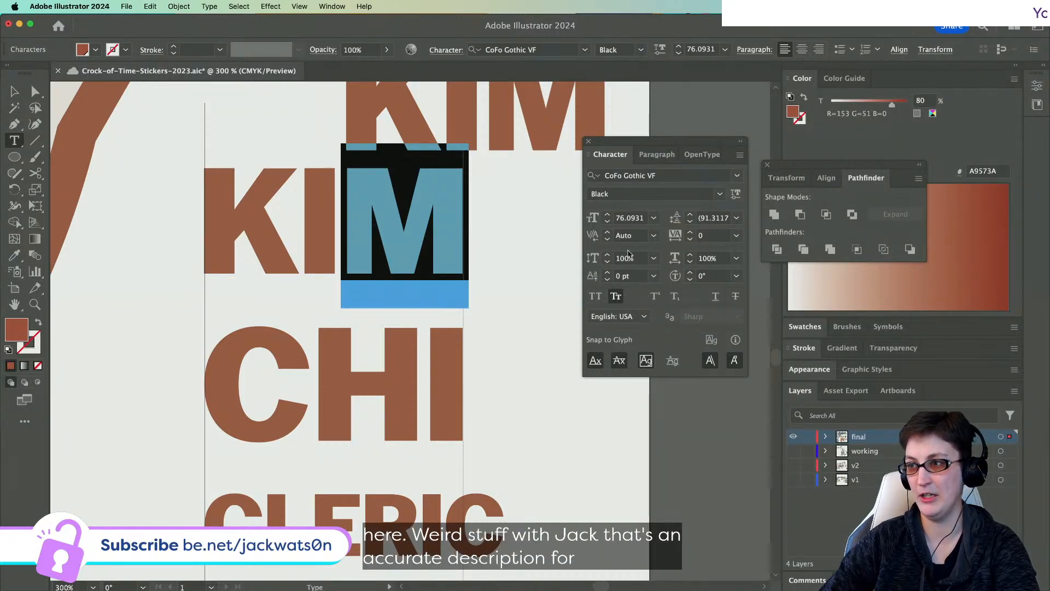
pyautogui.click(714, 259)
pyautogui.press('Down')
pyautogui.press('Down')
pyautogui.press('Down')
pyautogui.press('Down')
pyautogui.press('Down')
pyautogui.press('Down')
pyautogui.press('Down')
pyautogui.press('Down')
pyautogui.press('Down')
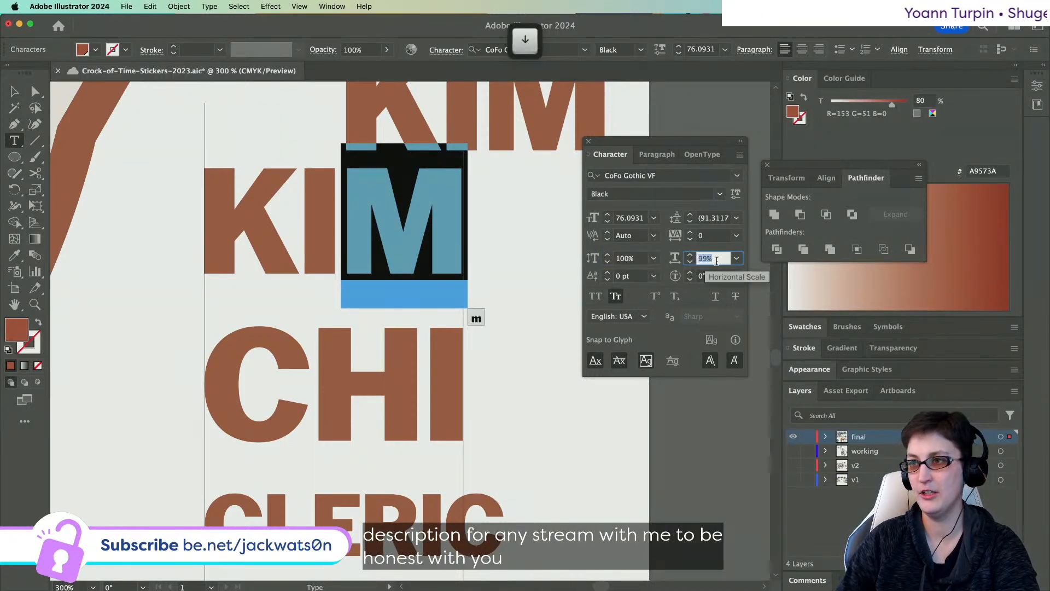
pyautogui.press('Down')
pyautogui.press('Down')
pyautogui.press('Down')
pyautogui.press('Down')
pyautogui.press('Down')
pyautogui.press('Down')
pyautogui.press('Down')
pyautogui.press('Down')
pyautogui.press('Down')
pyautogui.press('Down')
pyautogui.press('Down')
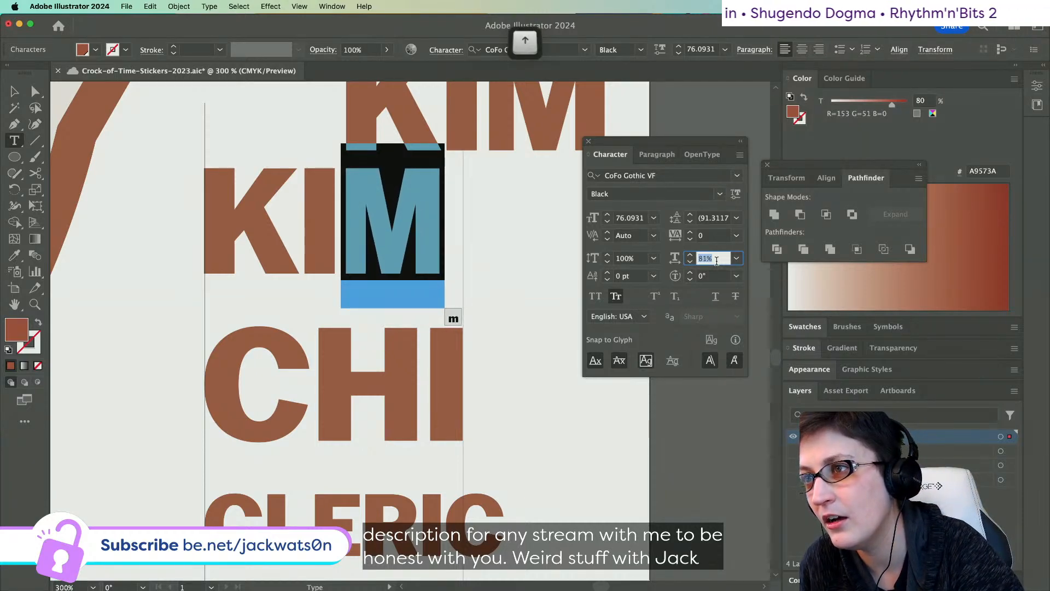
pyautogui.press('Up')
pyautogui.press('Up')
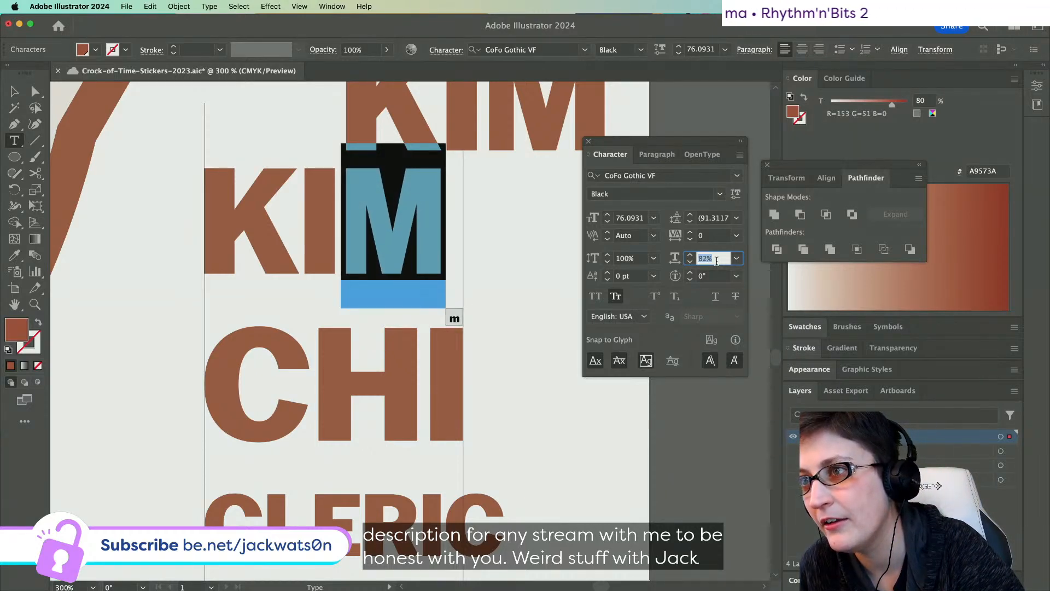
# - Undo the recent horizontal scale changes on the original KIM's M and a trial move of the duplicated KIM
pyautogui.press('super+z')
pyautogui.press('super+z')
pyautogui.press('super+z')
pyautogui.press('super+z')
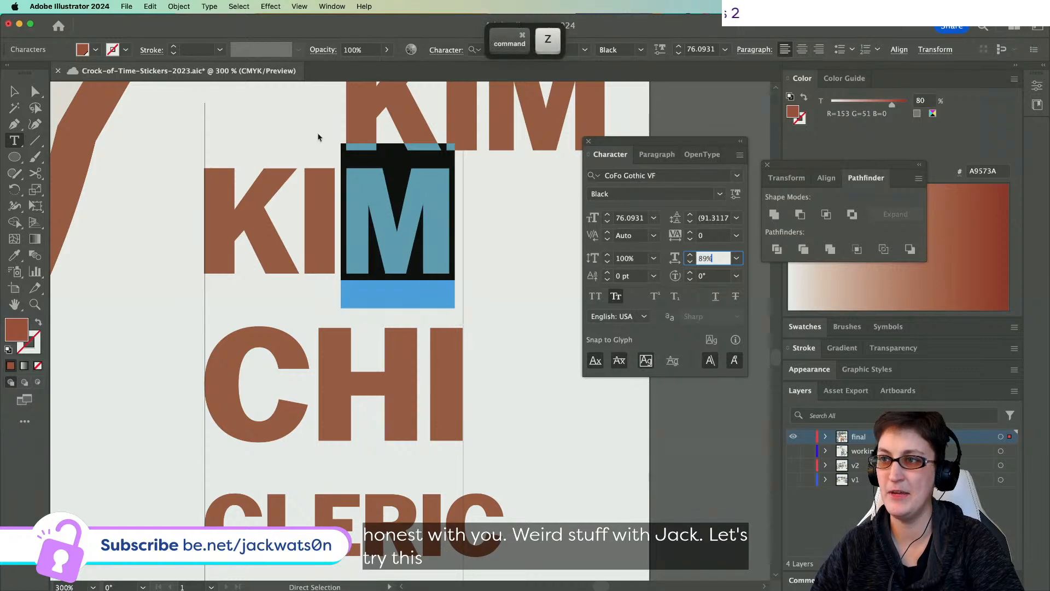
pyautogui.press('super+z')
pyautogui.press('super+z')
pyautogui.press('super+z')
pyautogui.press('super+z')
pyautogui.press('super+z')
pyautogui.press('super+z')
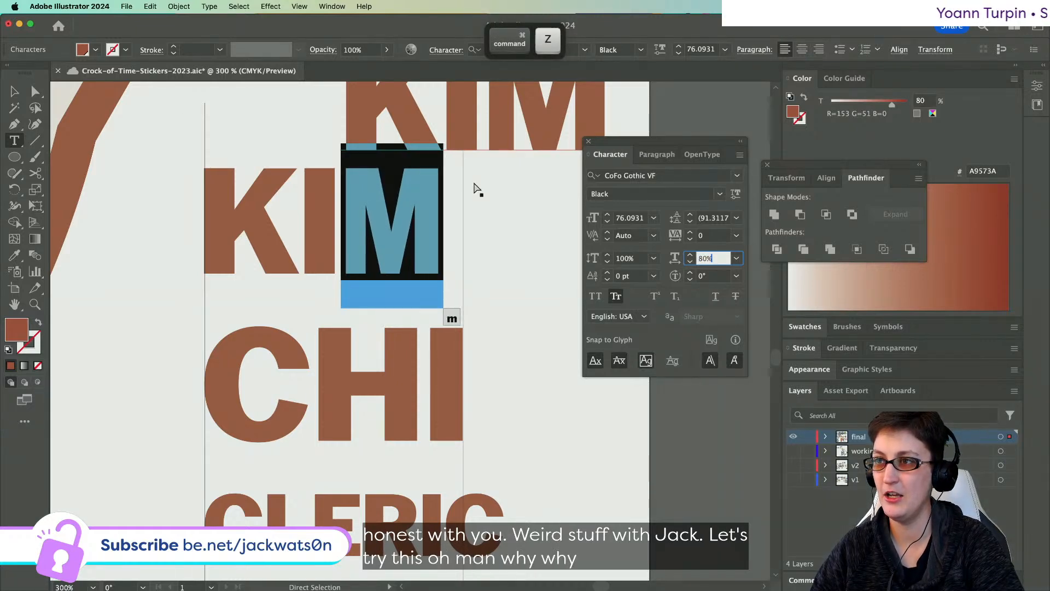
pyautogui.press('super+z')
pyautogui.press('super+z')
pyautogui.press('super+z')
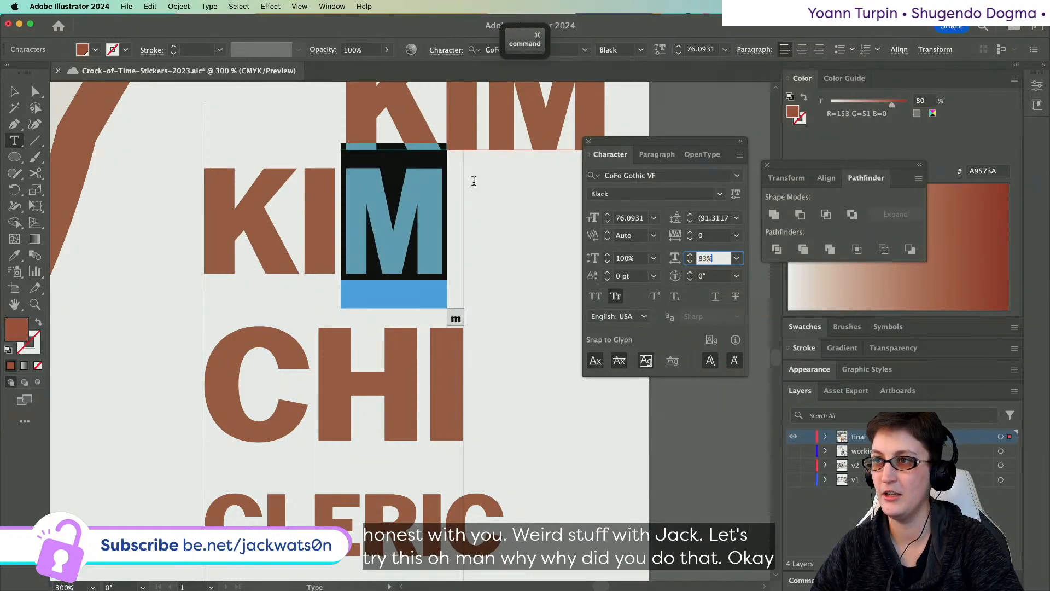
pyautogui.moveTo(429, 164); pyautogui.dragTo(476, 164)
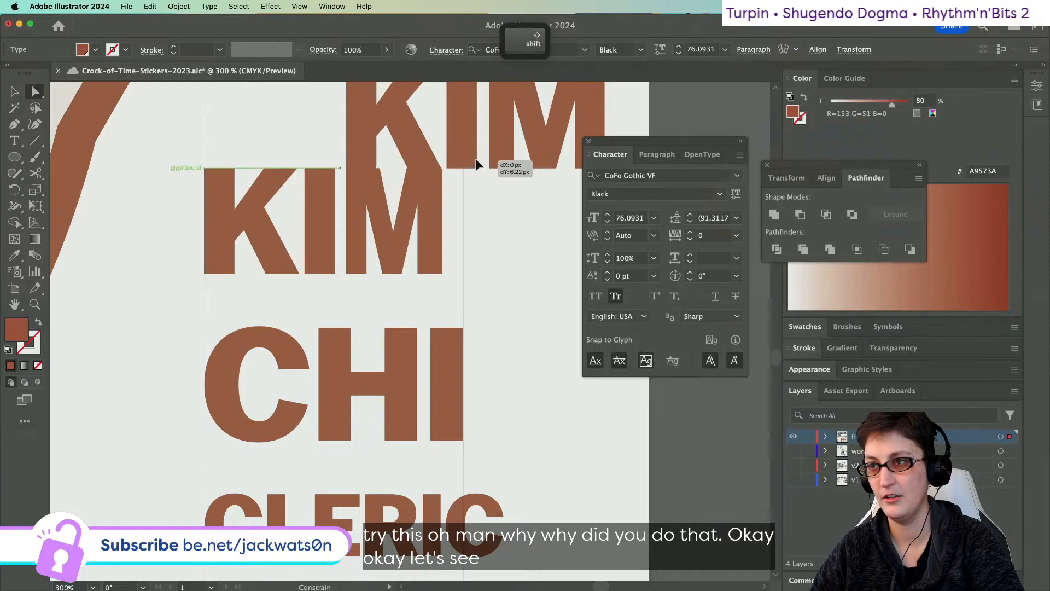
pyautogui.press('super+z')
# - Set the horizontal scale of only the M in the original KIM to 82%
pyautogui.doubleClick(411, 188)
pyautogui.moveTo(356, 193); pyautogui.dragTo(402, 194)
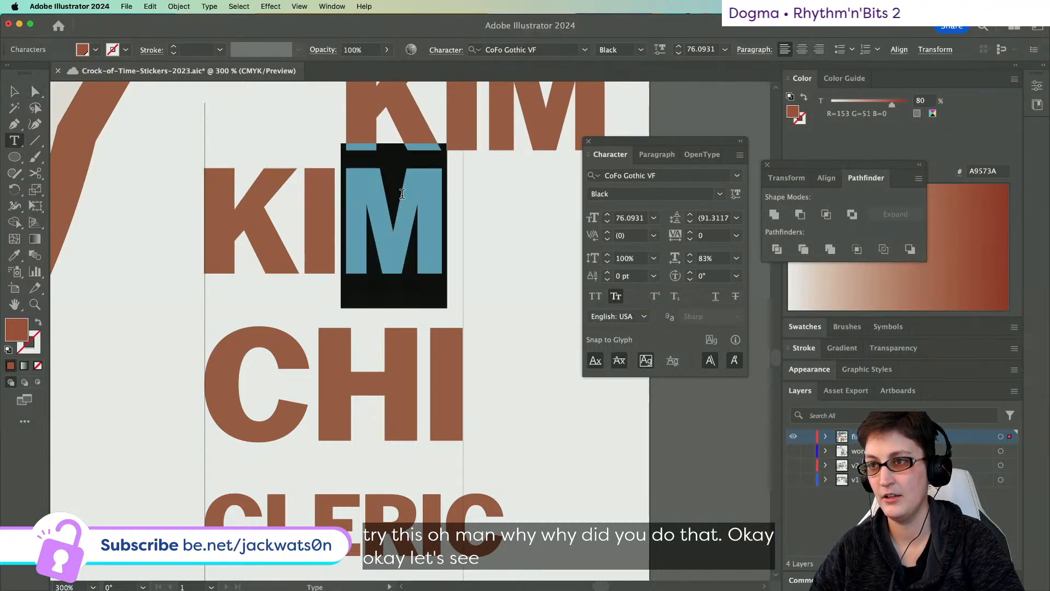
pyautogui.click(722, 258)
pyautogui.press('Down')
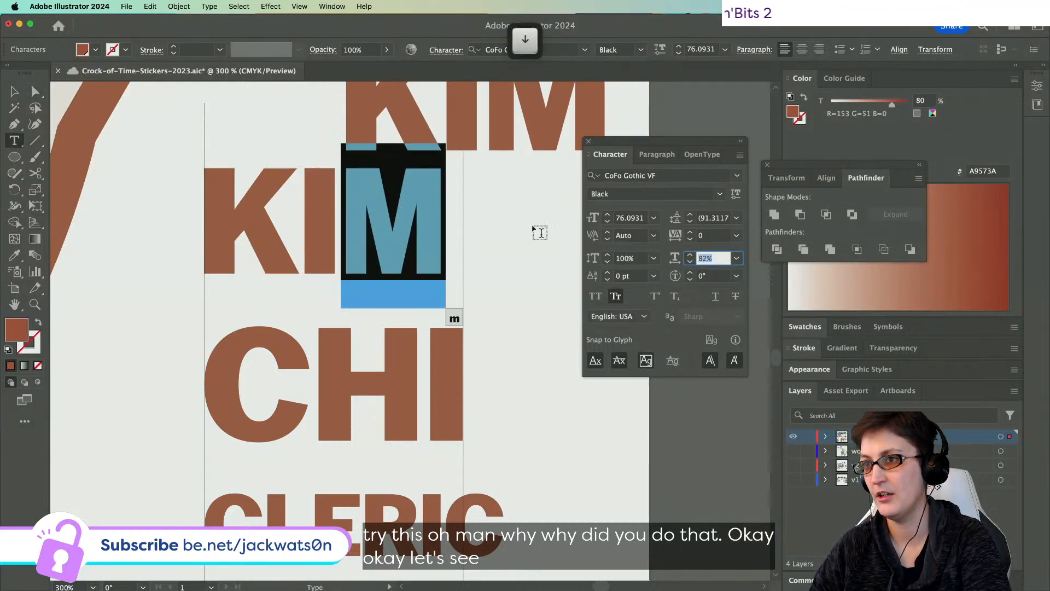
pyautogui.press('Escape')
pyautogui.click(481, 250)
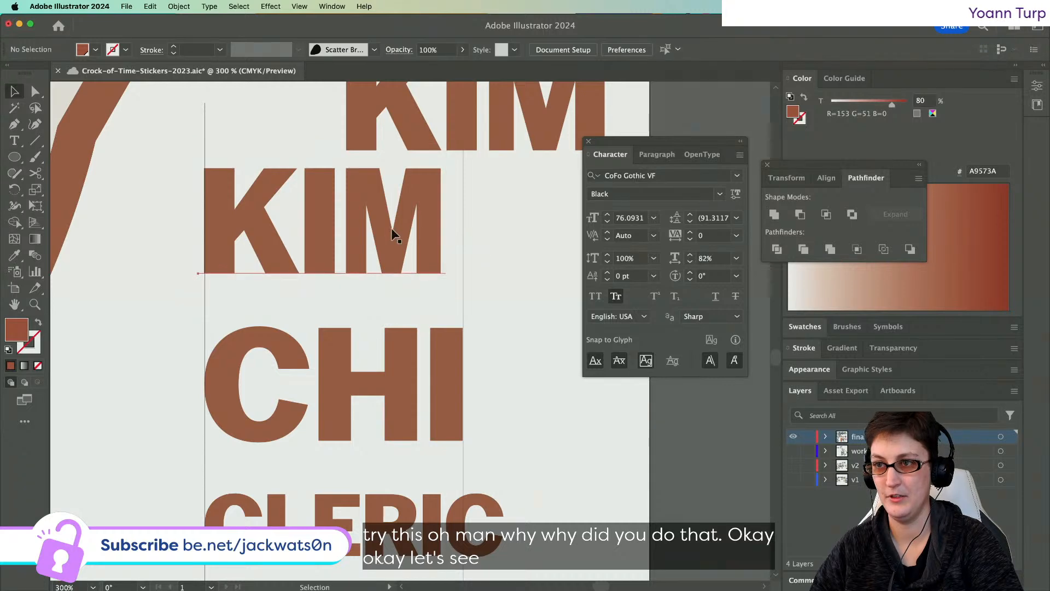
# - Enlarge the original KIM to a font size of about 83 pt so it spans both vertical guide lines
pyautogui.click(395, 234)
pyautogui.moveTo(445, 227); pyautogui.dragTo(467, 226)
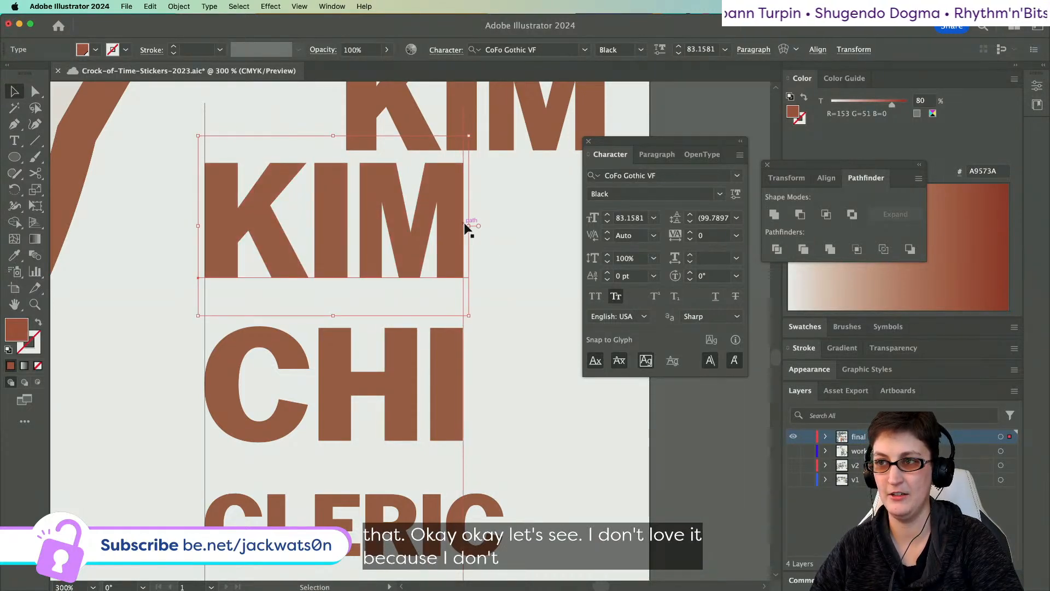
pyautogui.press('super+z')
pyautogui.moveTo(462, 225); pyautogui.dragTo(470, 225)
pyautogui.click(470, 222)
# - Move the duplicated KIM straight up, clear of the original lettering
pyautogui.scroll(-3, 182, 219)
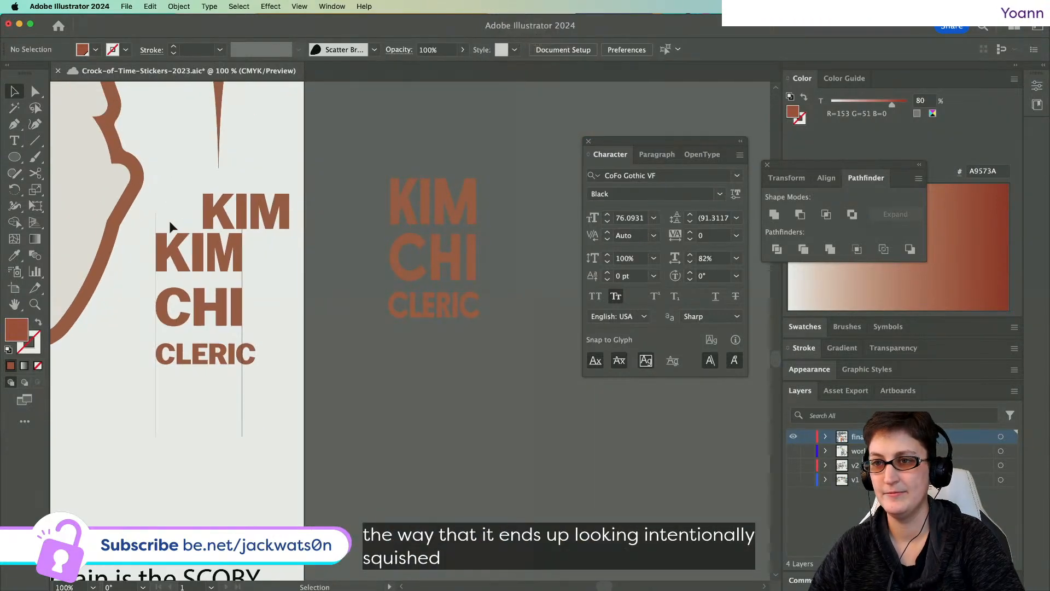
pyautogui.hscroll(-1, 171, 222)
pyautogui.moveTo(306, 227); pyautogui.dragTo(306, 190)
pyautogui.click(352, 286)
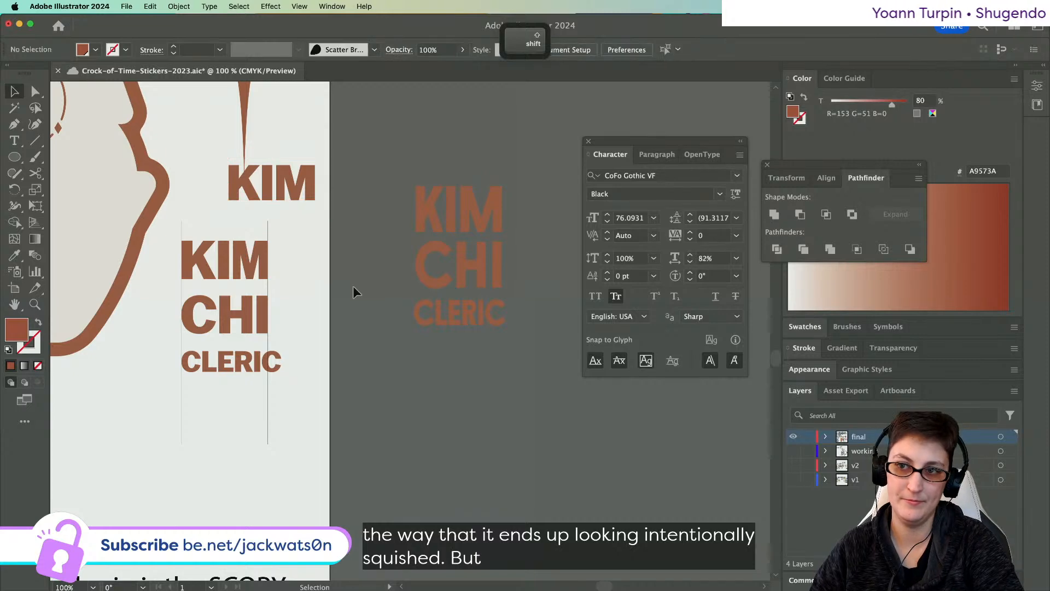
# - Move CHI up so it sits closer beneath the original KIM, between the guide lines
pyautogui.hscroll(-1, 273, 265)
pyautogui.scroll(2, 271, 263)
pyautogui.doubleClick(252, 259)
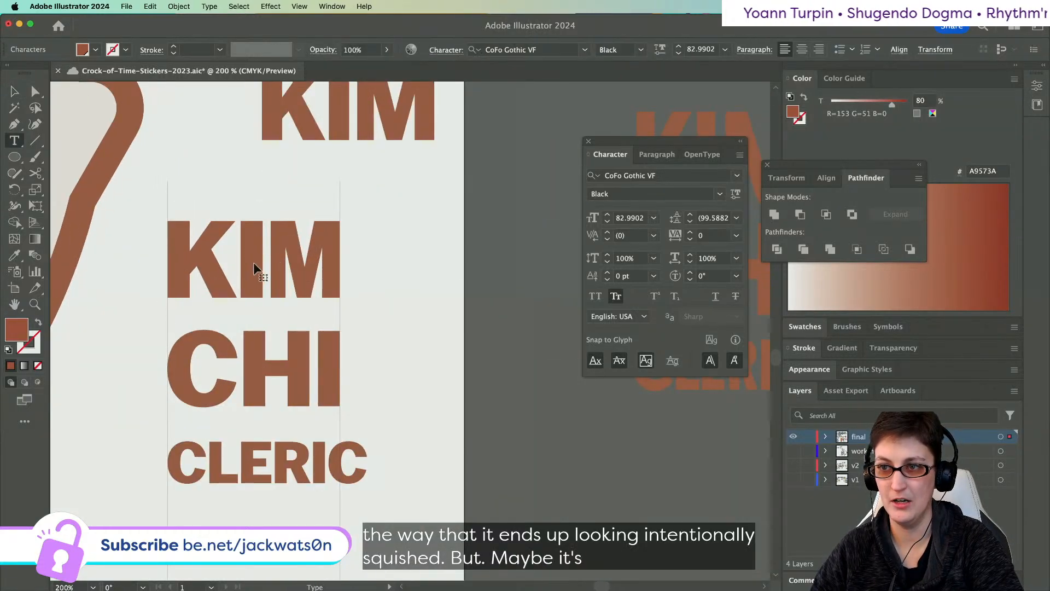
pyautogui.click(15, 107)
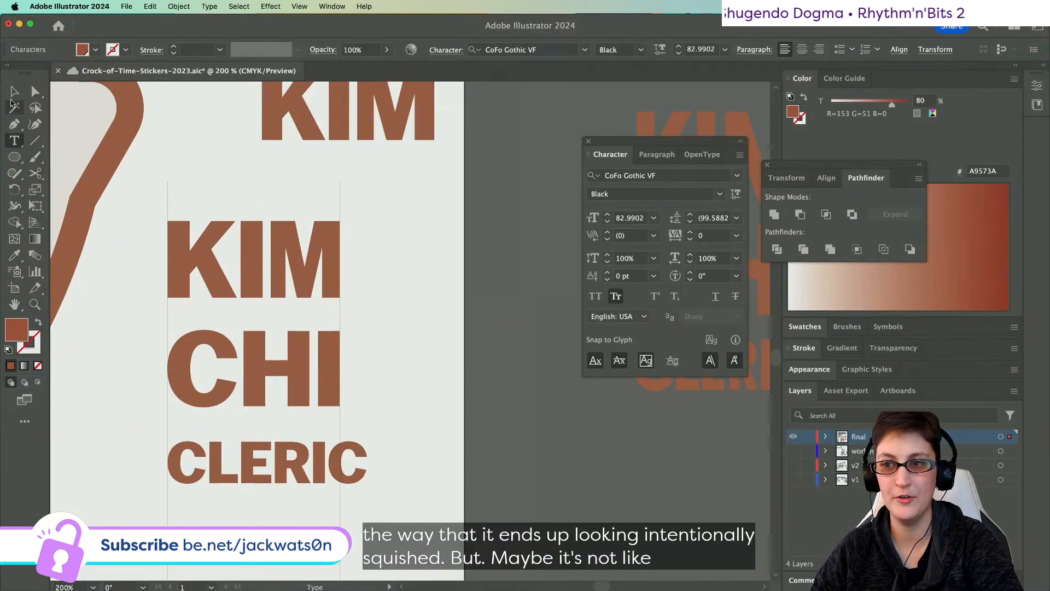
pyautogui.press('v')
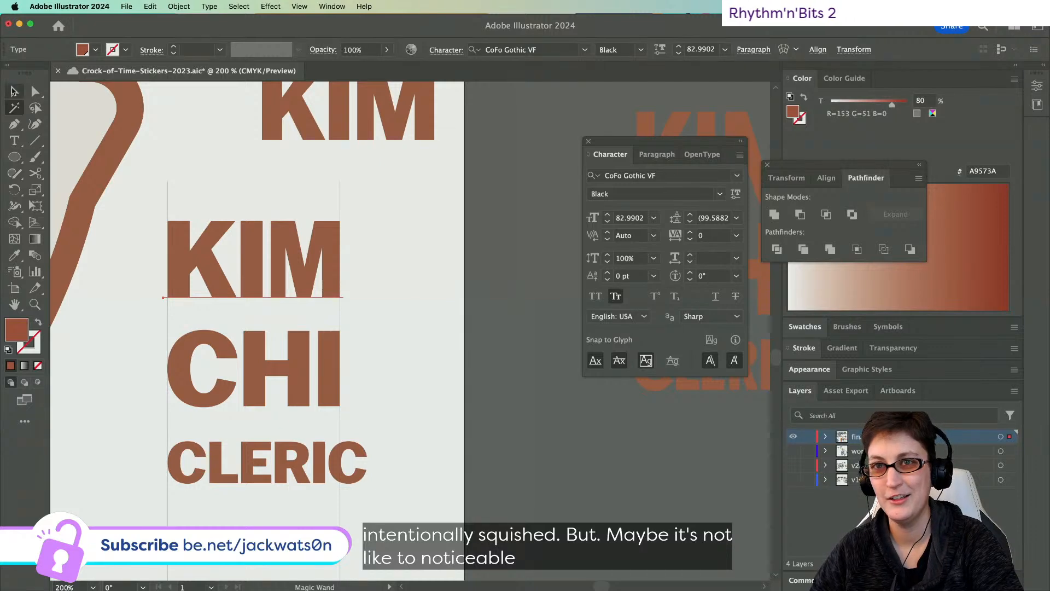
pyautogui.moveTo(290, 369); pyautogui.dragTo(264, 304)
pyautogui.press('super+z')
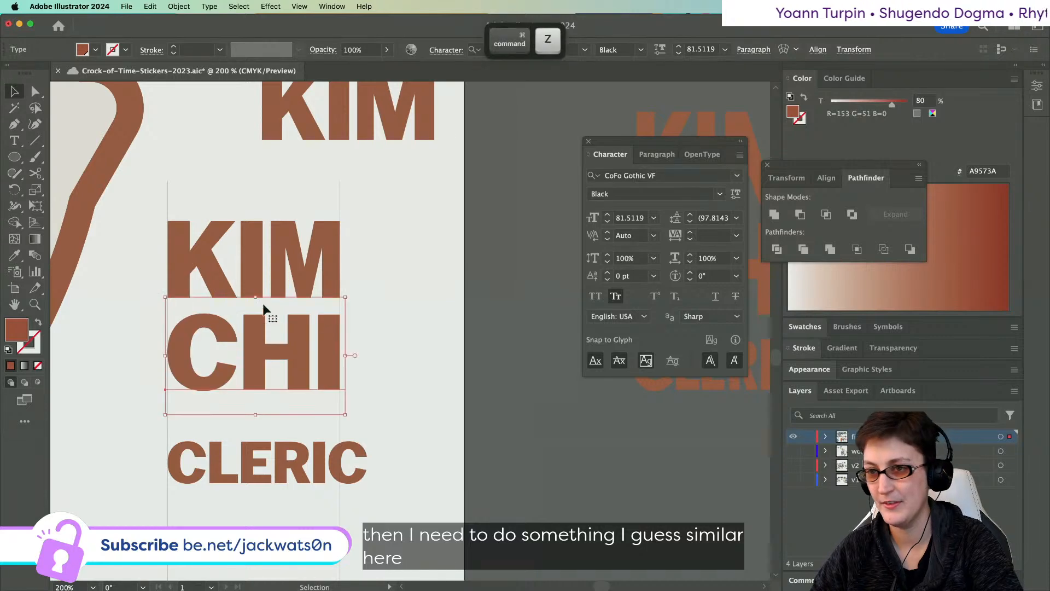
# - Narrow only the C in CHI to a horizontal scale of 97%
pyautogui.doubleClick(255, 349)
pyautogui.moveTo(228, 349); pyautogui.dragTo(191, 352)
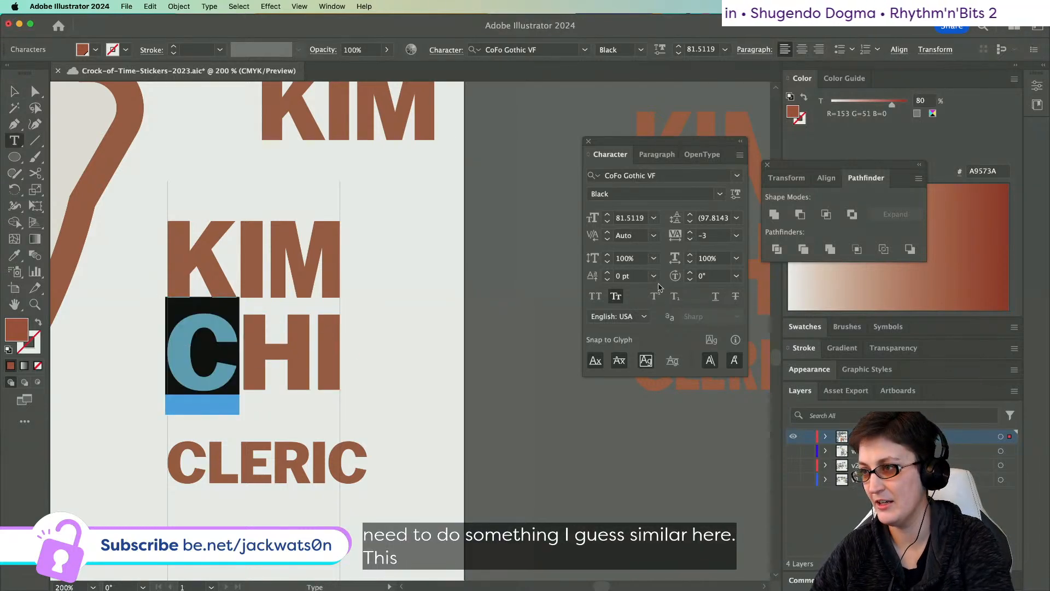
pyautogui.click(727, 259)
pyautogui.press('Down')
pyautogui.press('Down')
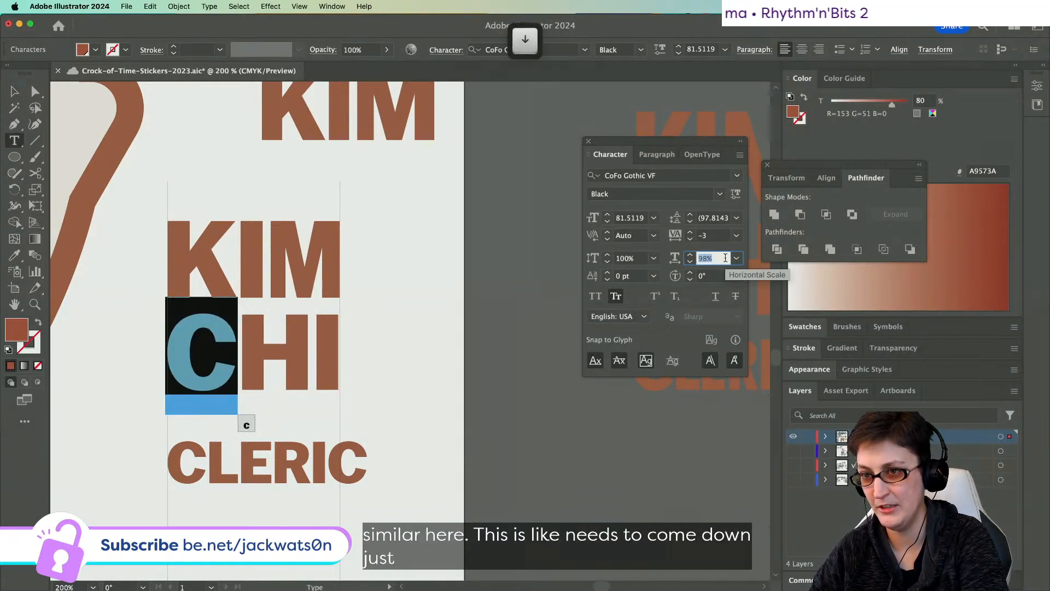
pyautogui.press('Down')
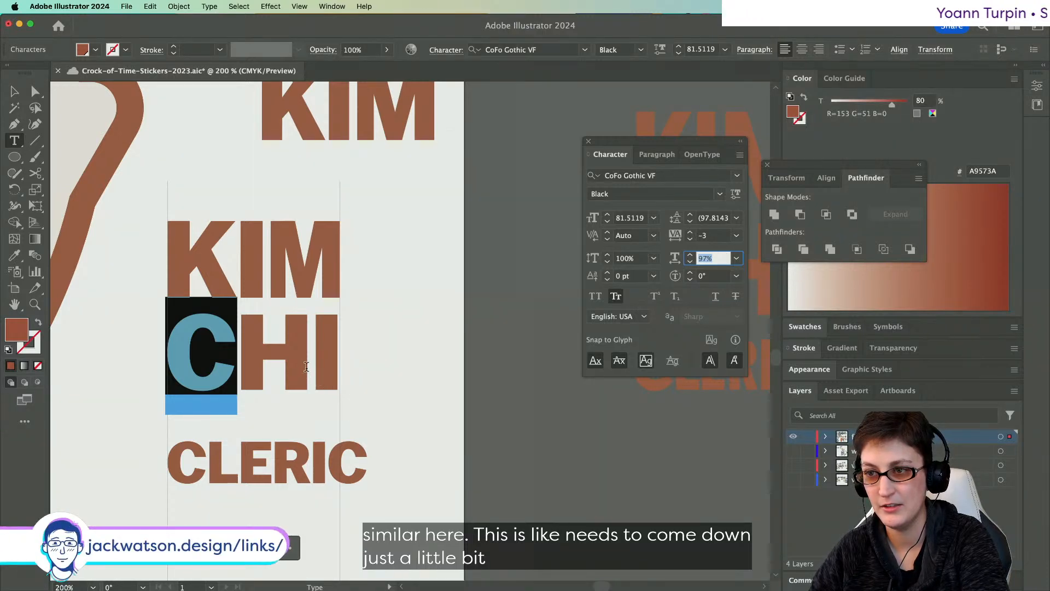
# - Set the tracking of the whole CHI text to 0
pyautogui.click(327, 364)
pyautogui.moveTo(323, 363); pyautogui.dragTo(332, 362)
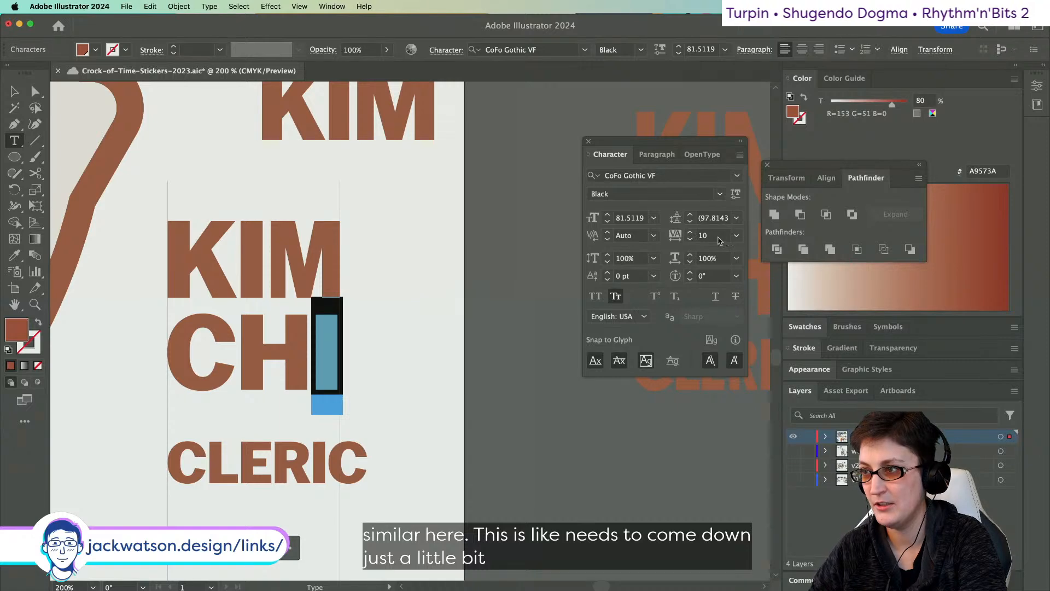
pyautogui.click(35, 91)
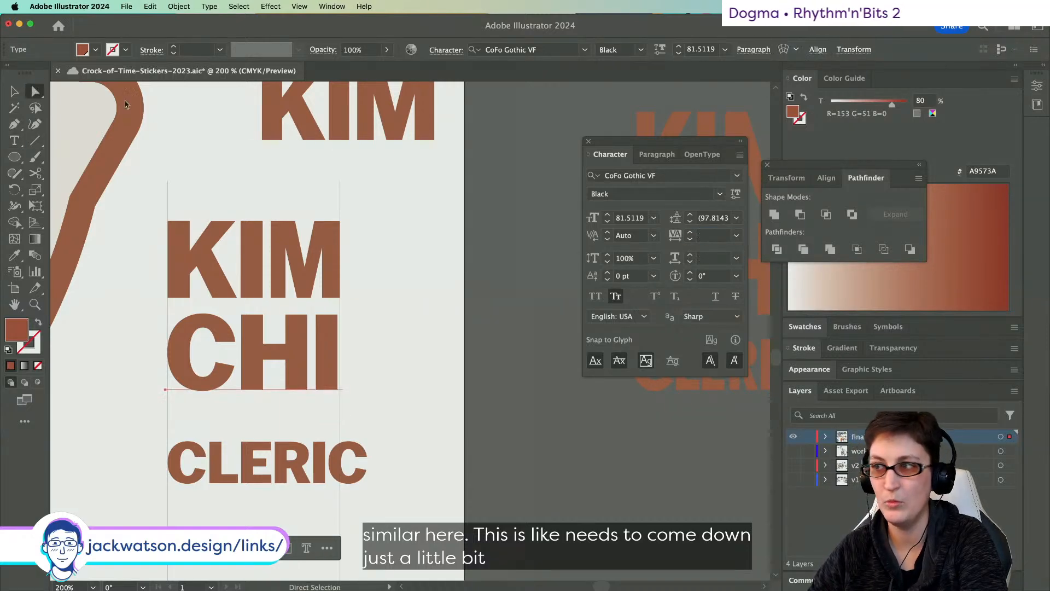
pyautogui.click(736, 235)
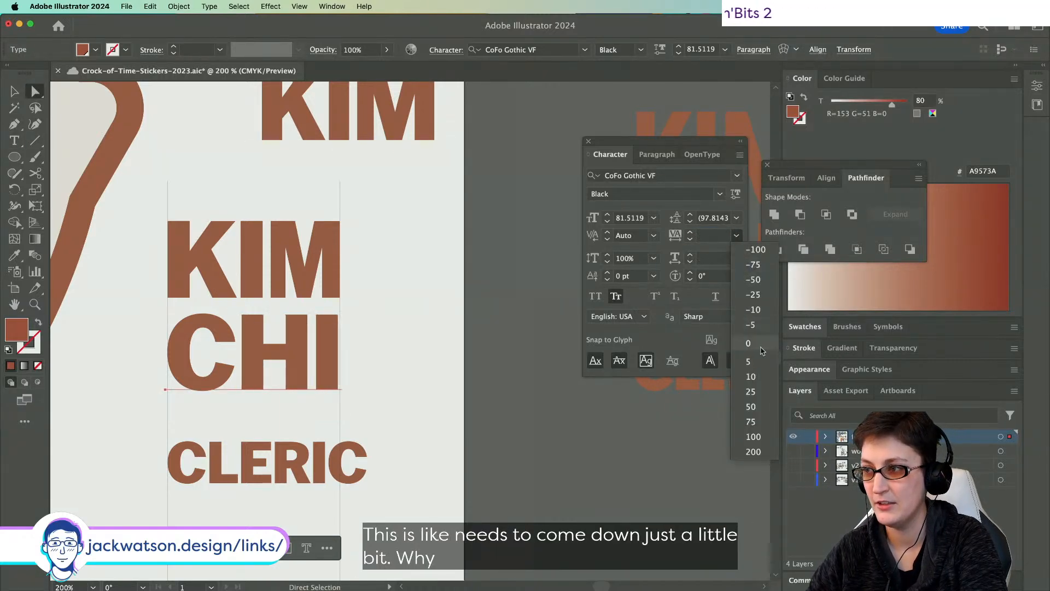
pyautogui.click(398, 385)
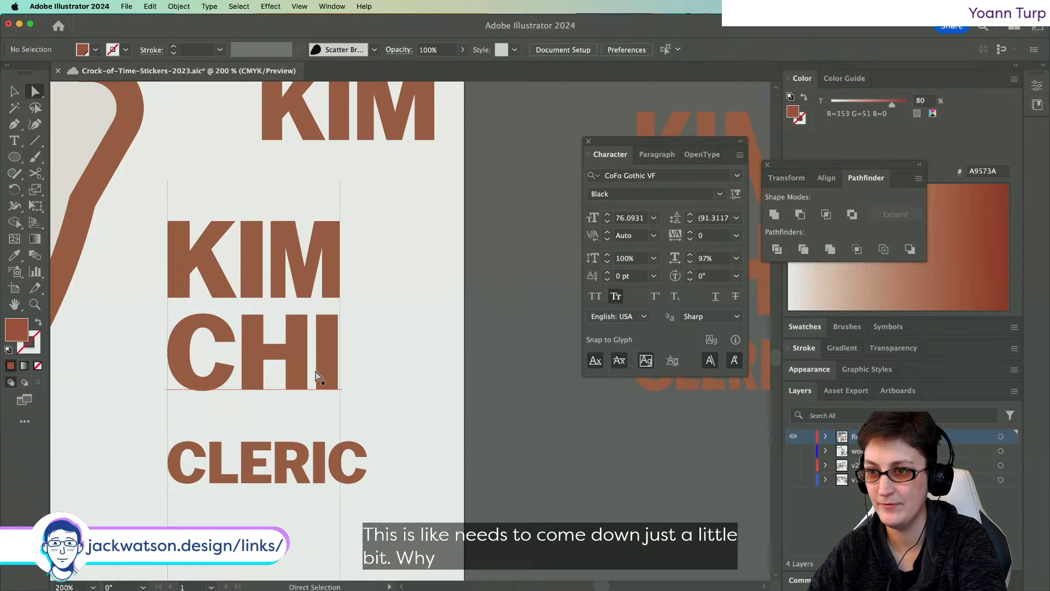
# - Try a tracking of 1 on the I in CHI and reset it to 0
pyautogui.doubleClick(309, 363)
pyautogui.keyDown('shift'); pyautogui.click(329, 359); pyautogui.keyUp('shift')
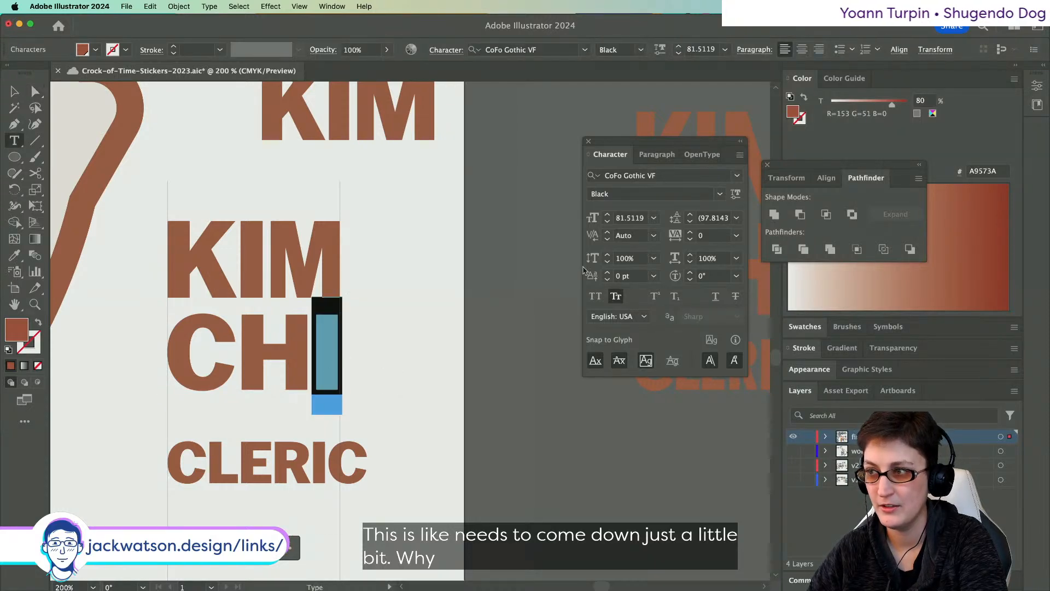
pyautogui.click(714, 236)
pyautogui.press('Up')
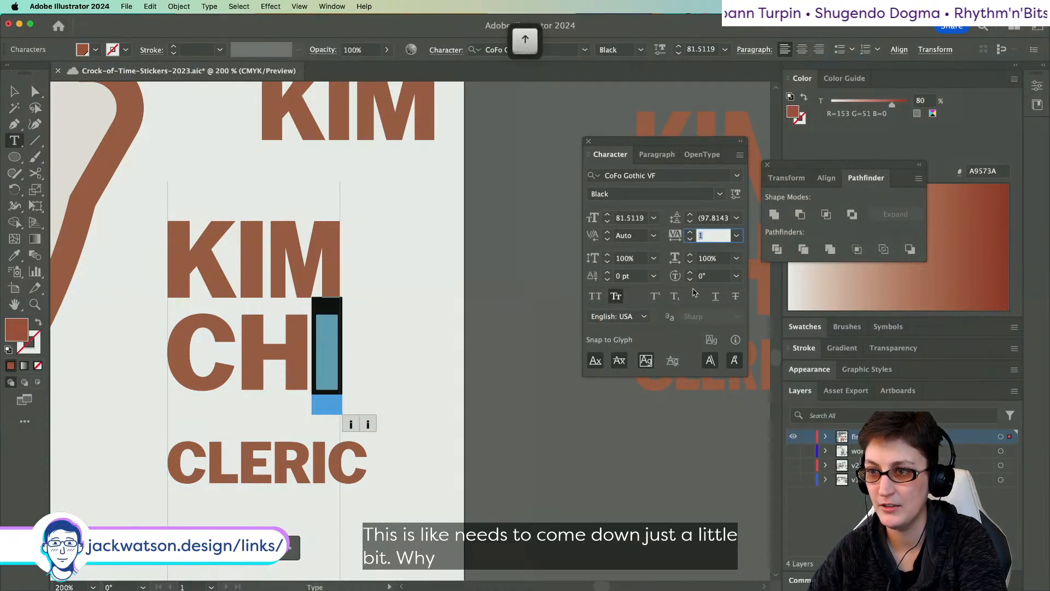
pyautogui.write('0')
pyautogui.press('Tab')
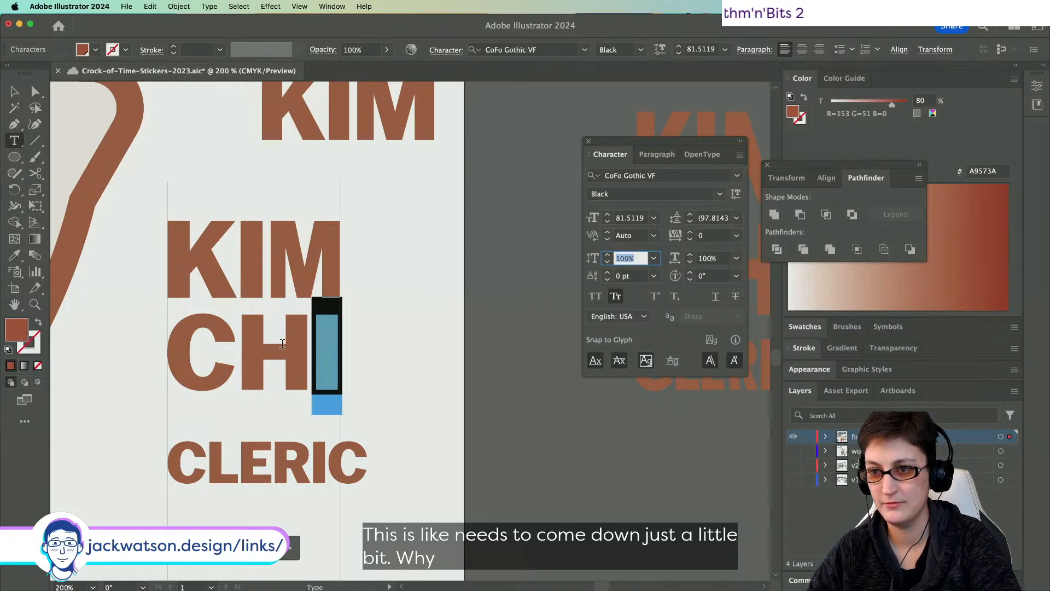
pyautogui.click(301, 347)
pyautogui.moveTo(282, 348)
pyautogui.mouseDown()
pyautogui.moveTo(271, 349)
pyautogui.moveTo(296, 349)
pyautogui.mouseUp()
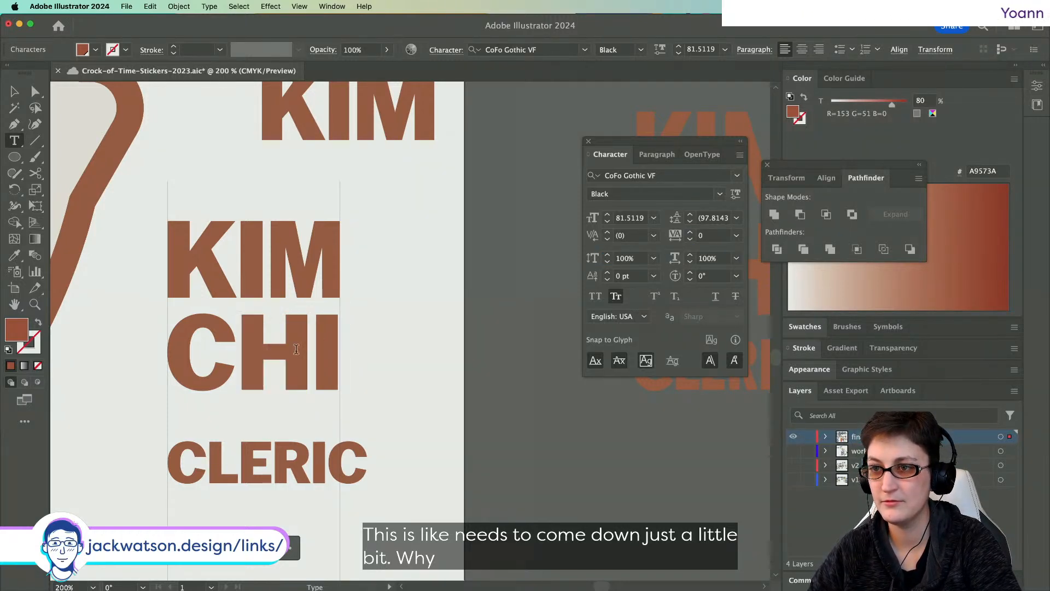
pyautogui.press('super+equal')
pyautogui.press('super+equal')
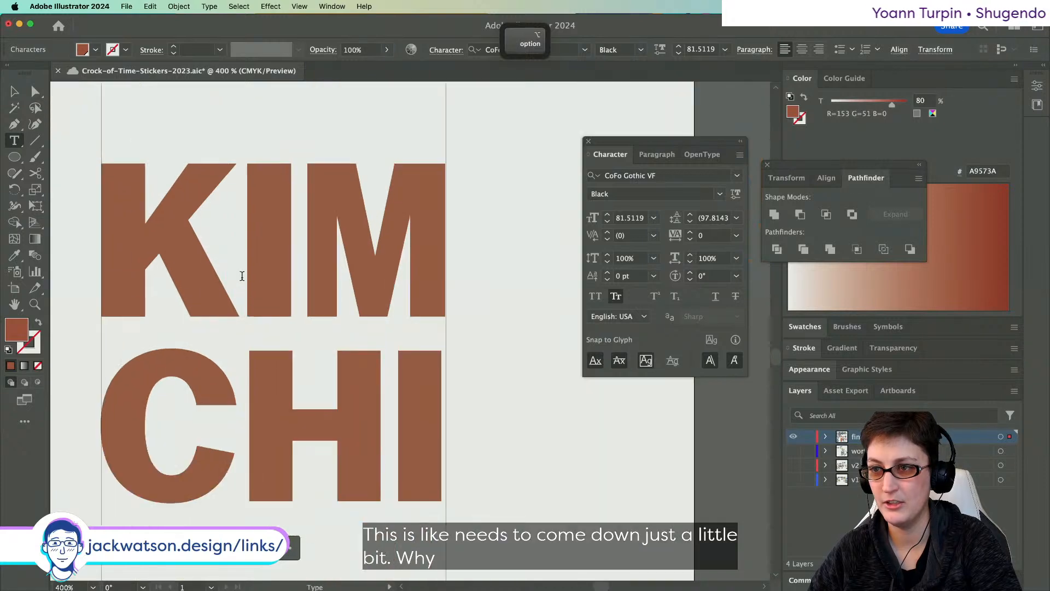
pyautogui.moveTo(250, 277); pyautogui.dragTo(269, 276)
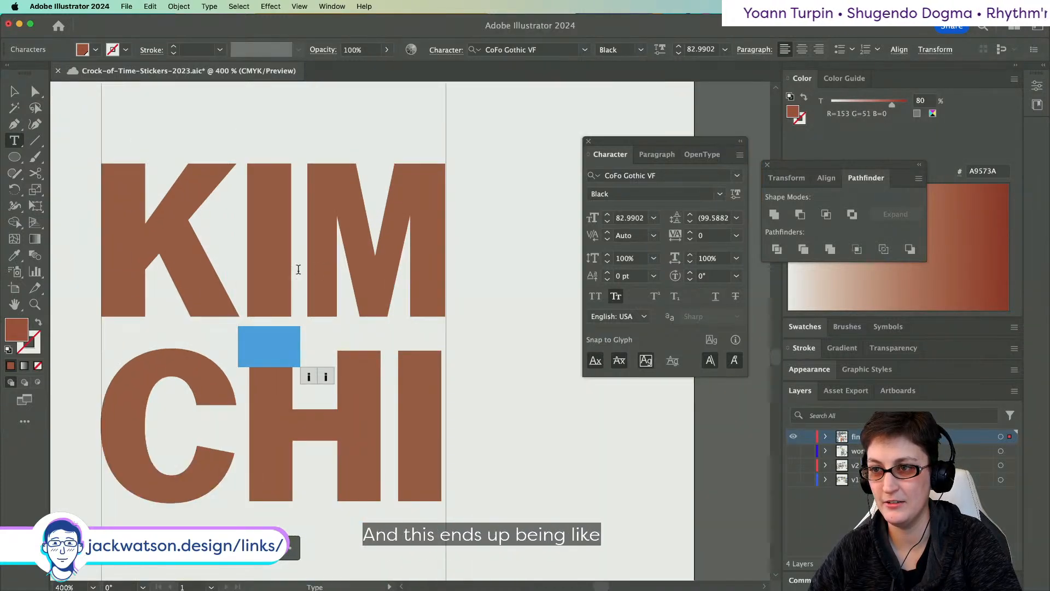
pyautogui.click(711, 235)
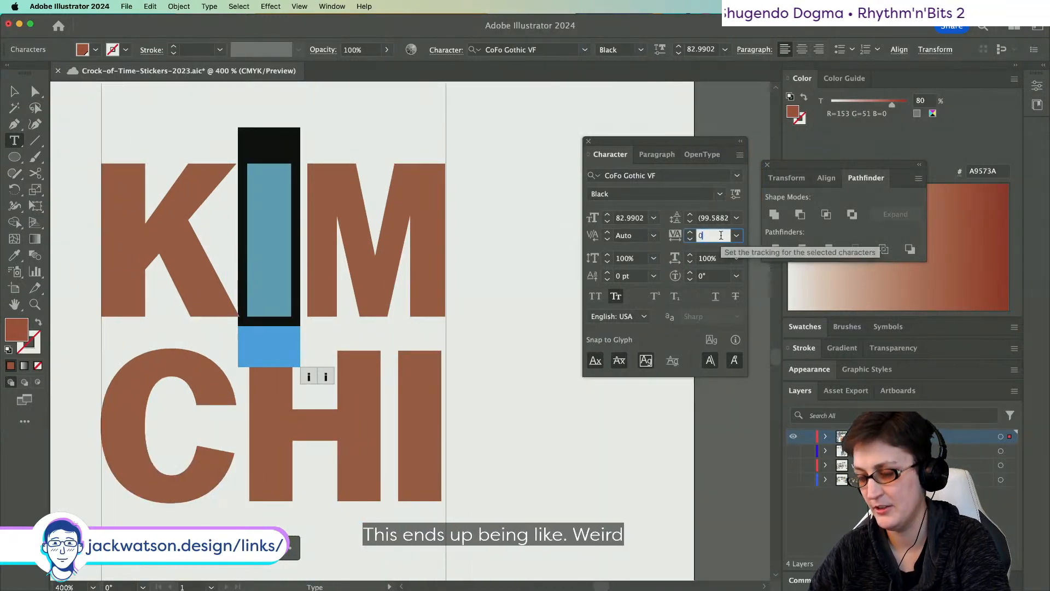
# - Widen the gap after the K in the original KIM by setting the letter's tracking to 15
pyautogui.click(169, 258)
pyautogui.hotkey('shift', 'Right')
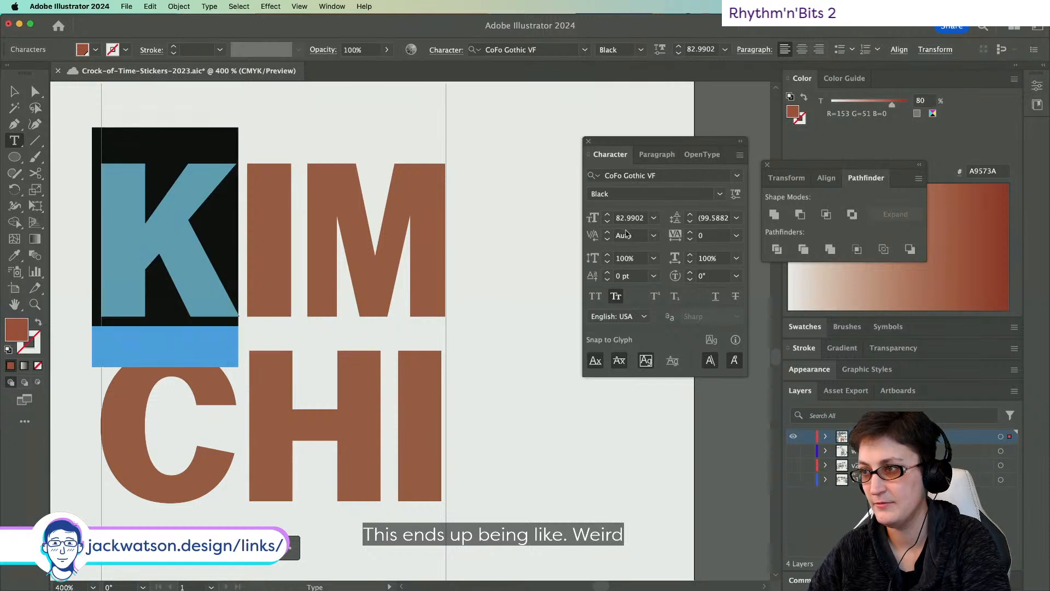
pyautogui.click(715, 235)
pyautogui.press('Up')
pyautogui.press('Up')
pyautogui.press('Up')
pyautogui.press('Up')
pyautogui.press('Up')
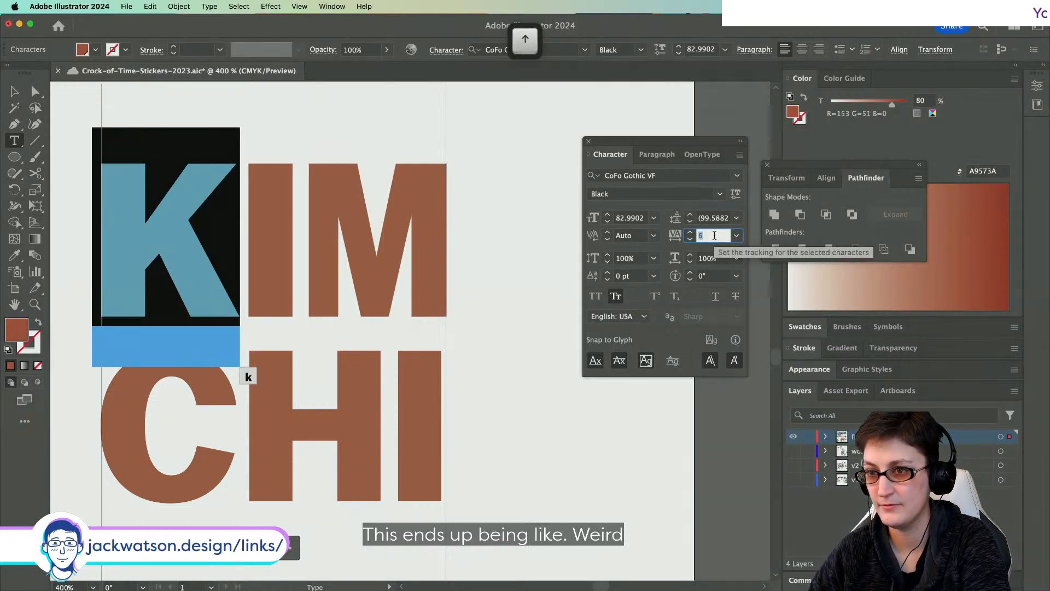
pyautogui.press('Up')
pyautogui.press('Up')
pyautogui.press('Up')
pyautogui.press('Up')
pyautogui.press('Up')
pyautogui.press('Up')
pyautogui.press('Up')
pyautogui.press('Up')
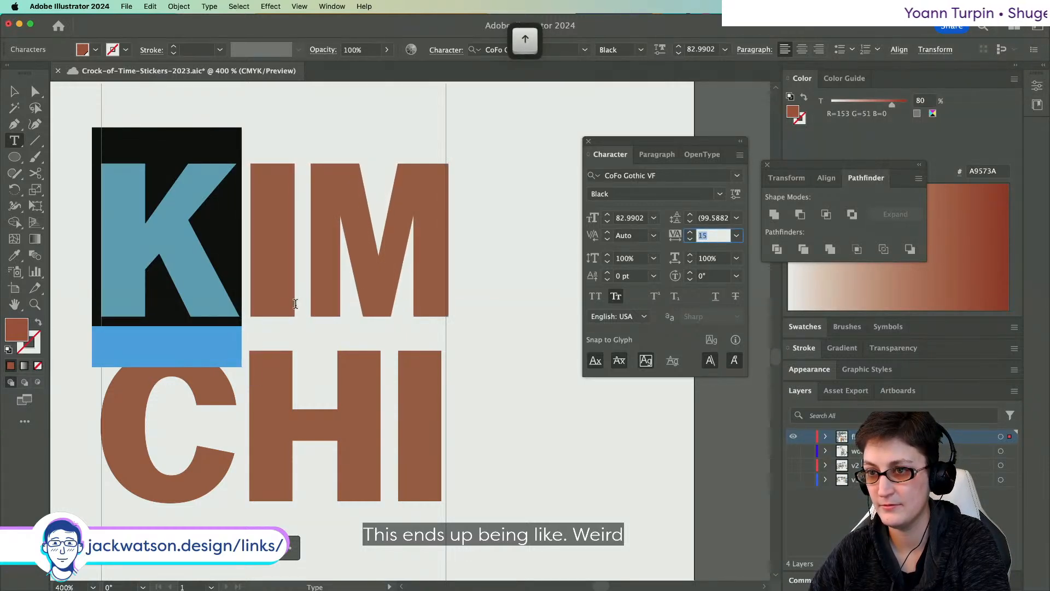
# - Tighten the gap after the I in the original KIM by setting the letter's tracking to -13
pyautogui.click(268, 302)
pyautogui.hotkey('shift', 'Right')
pyautogui.click(705, 235)
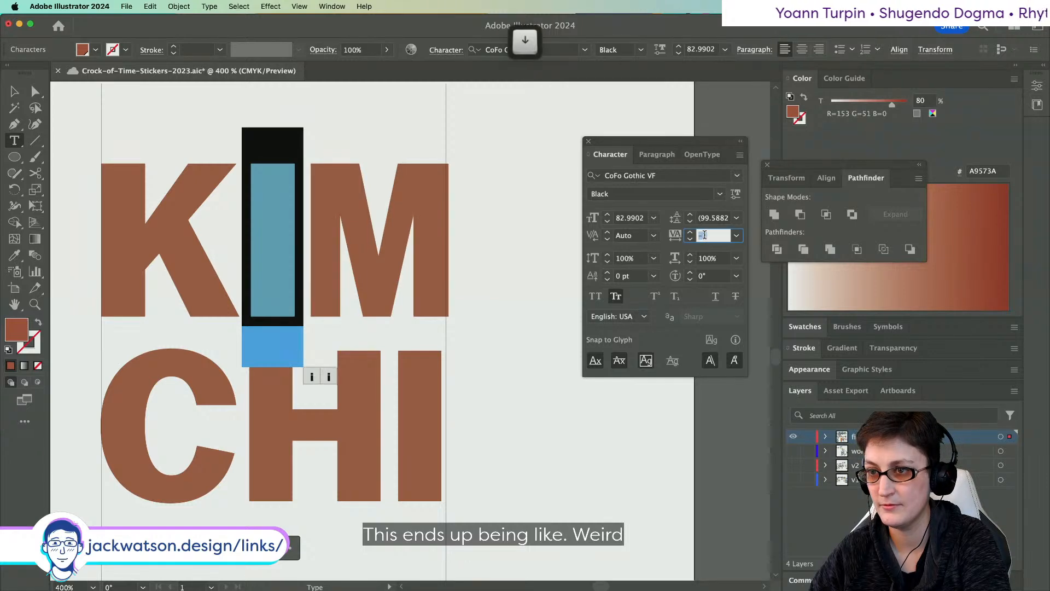
pyautogui.press('Down')
pyautogui.press('Down')
pyautogui.press('Down')
pyautogui.press('Down')
pyautogui.press('Down')
pyautogui.press('Down')
pyautogui.press('Down')
pyautogui.press('Down')
pyautogui.press('Down')
pyautogui.press('Down')
pyautogui.press('Down')
pyautogui.press('Down')
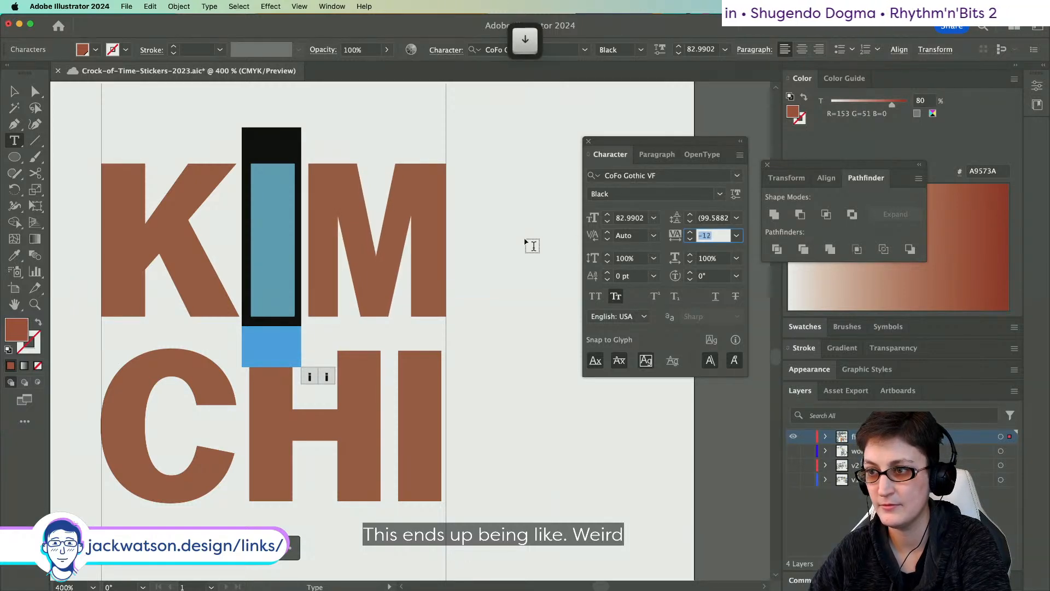
pyautogui.press('Down')
pyautogui.press('Escape')
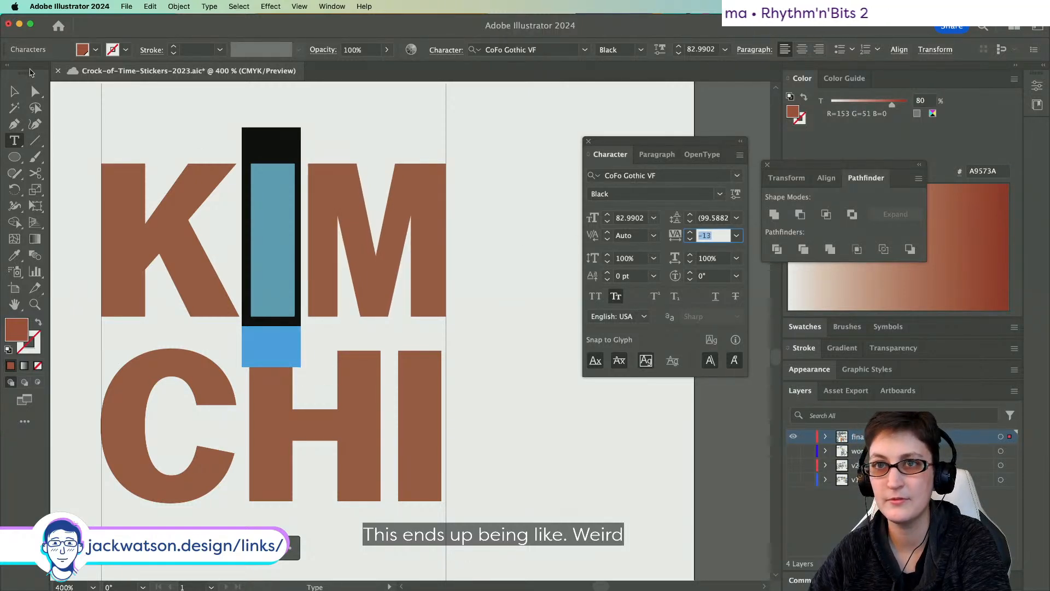
pyautogui.hscroll(-3, 469, 228)
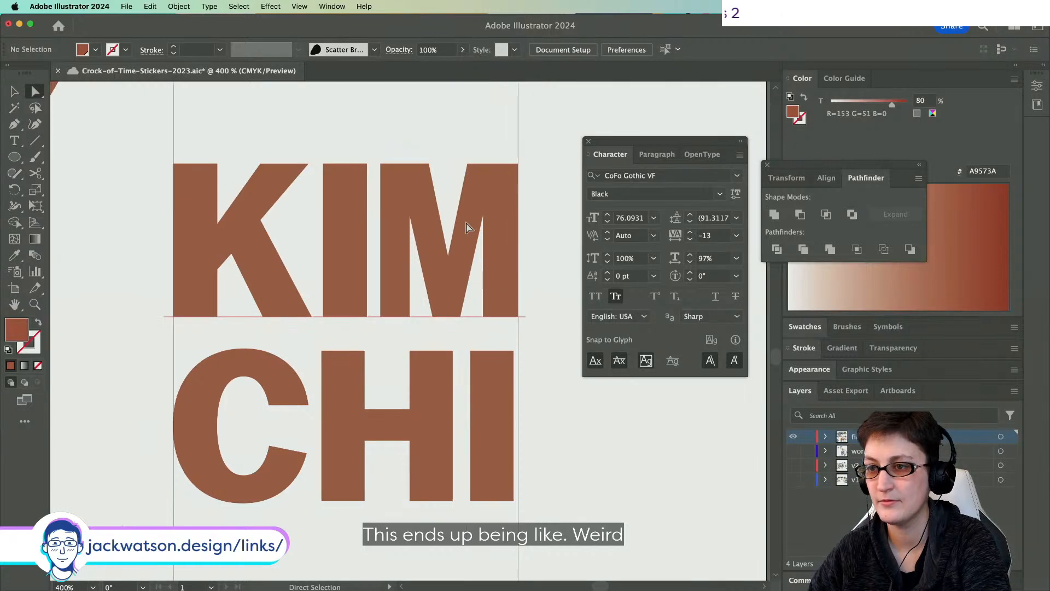
# - Try a horizontal scale of 100% on the C in CHI
pyautogui.moveTo(335, 378); pyautogui.dragTo(358, 298)
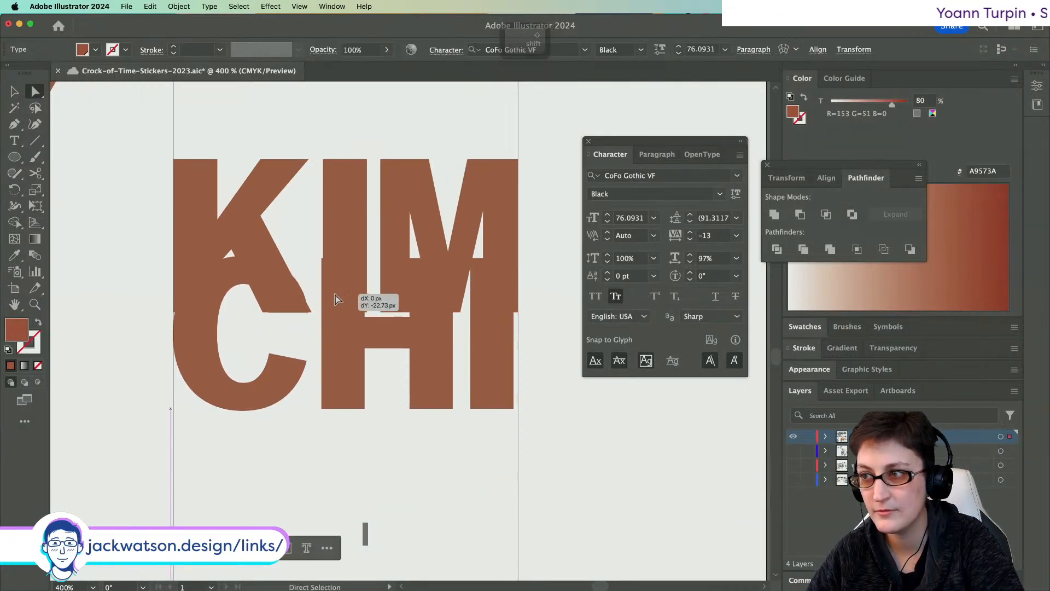
pyautogui.press('super+z')
pyautogui.doubleClick(276, 426)
pyautogui.moveTo(290, 396); pyautogui.dragTo(212, 399)
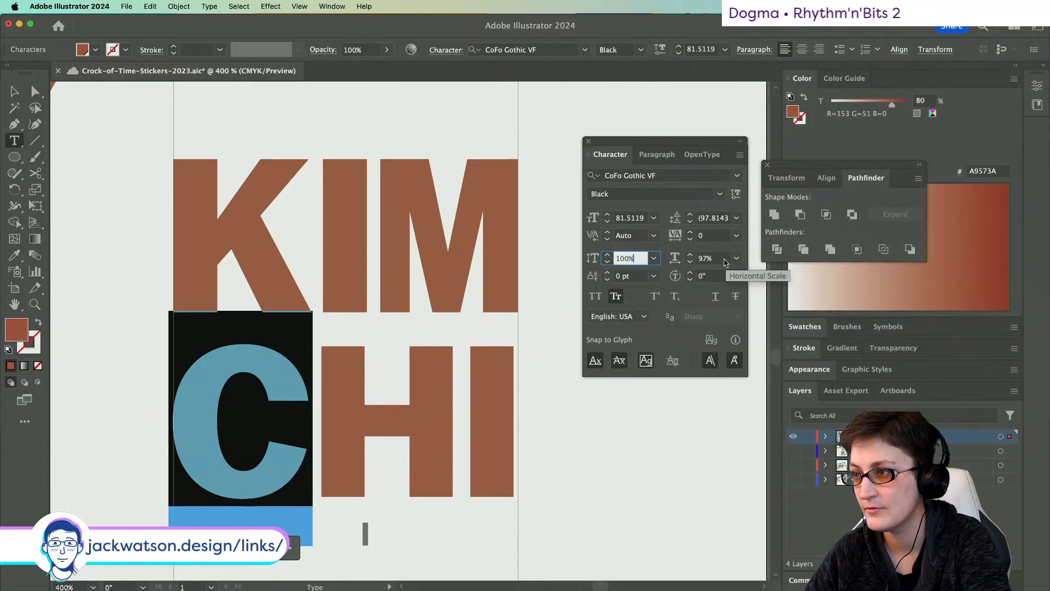
pyautogui.click(711, 258)
pyautogui.press('Up')
pyautogui.press('Up')
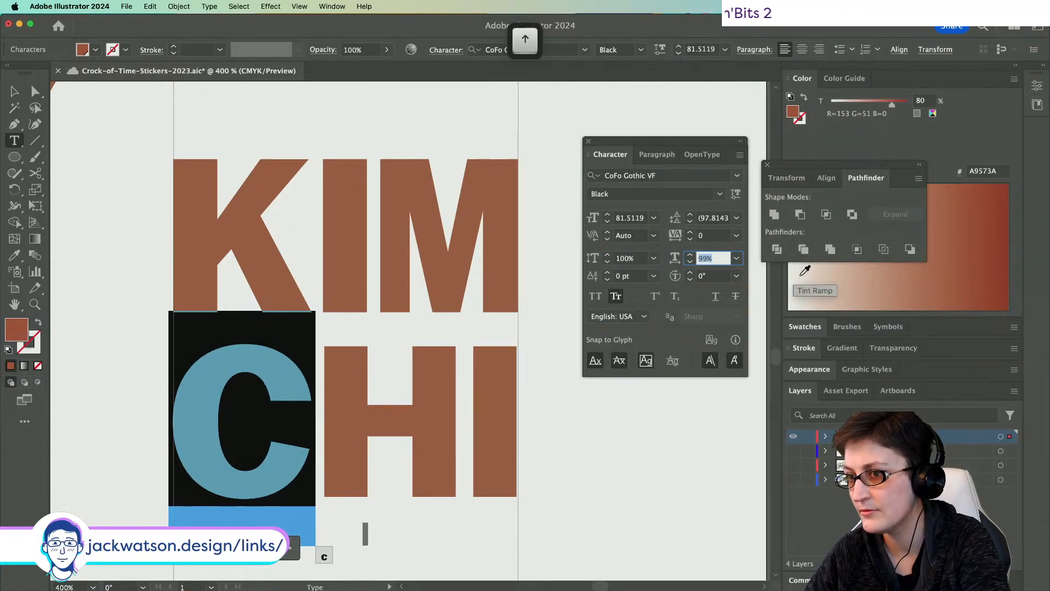
pyautogui.press('Up')
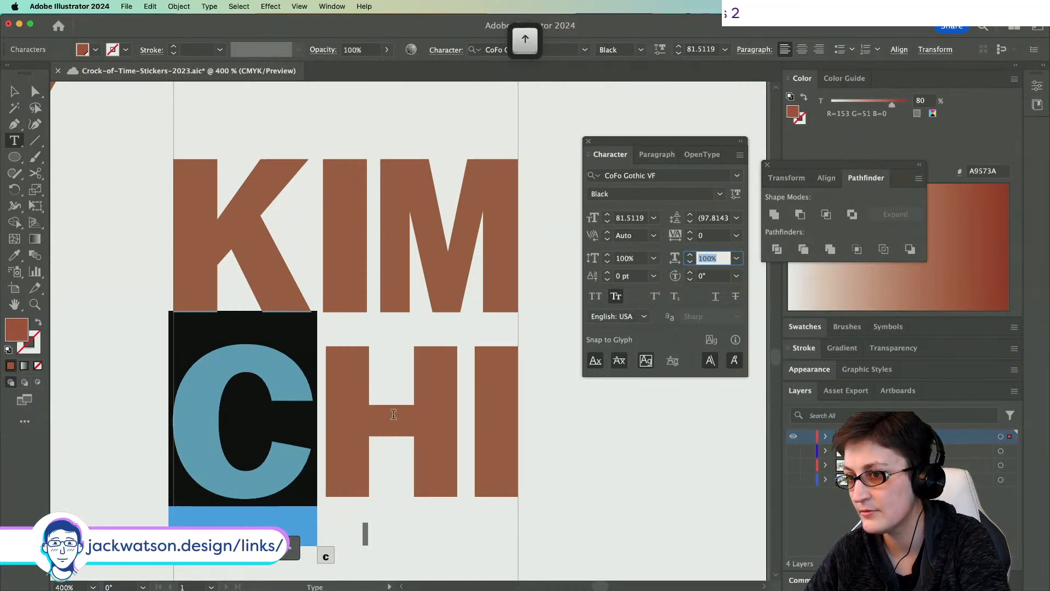
# - Set the horizontal scale of the C in CHI to 98%
pyautogui.click(33, 96)
pyautogui.moveTo(337, 340); pyautogui.dragTo(335, 300)
pyautogui.press('super+z')
pyautogui.doubleClick(297, 375)
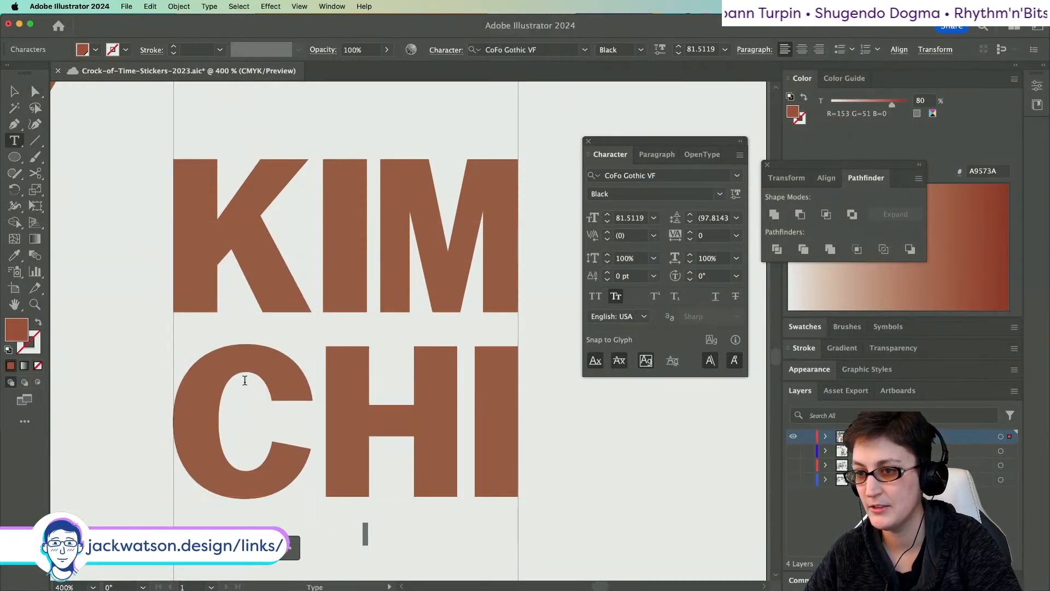
pyautogui.hotkey('shift', 'Left')
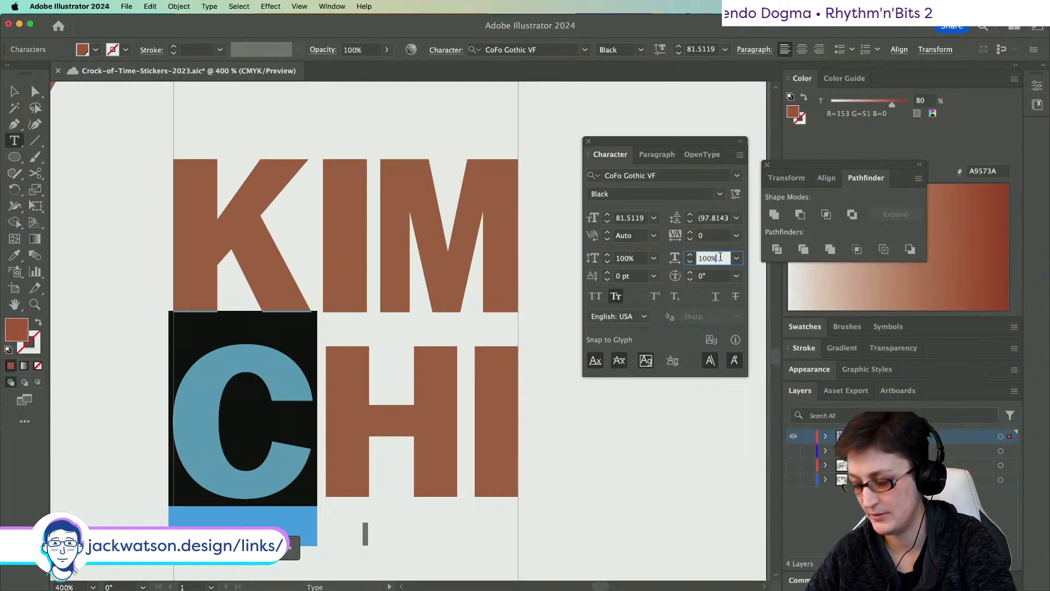
pyautogui.press('Down')
pyautogui.press('Down')
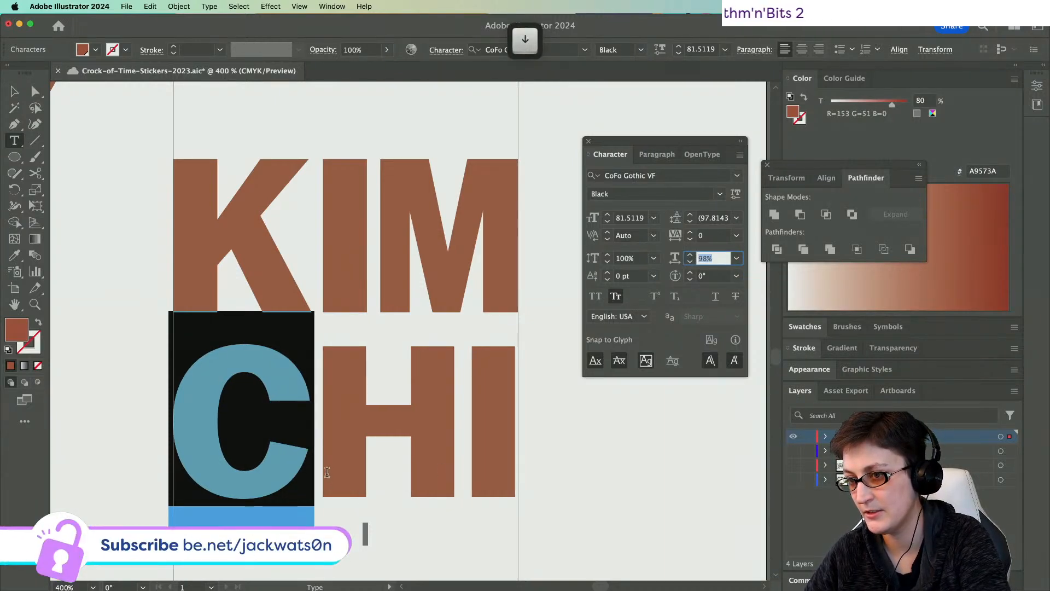
# - Set the horizontal scale of the H in CHI to 102%
pyautogui.moveTo(327, 472); pyautogui.dragTo(398, 471)
pyautogui.click(35, 92)
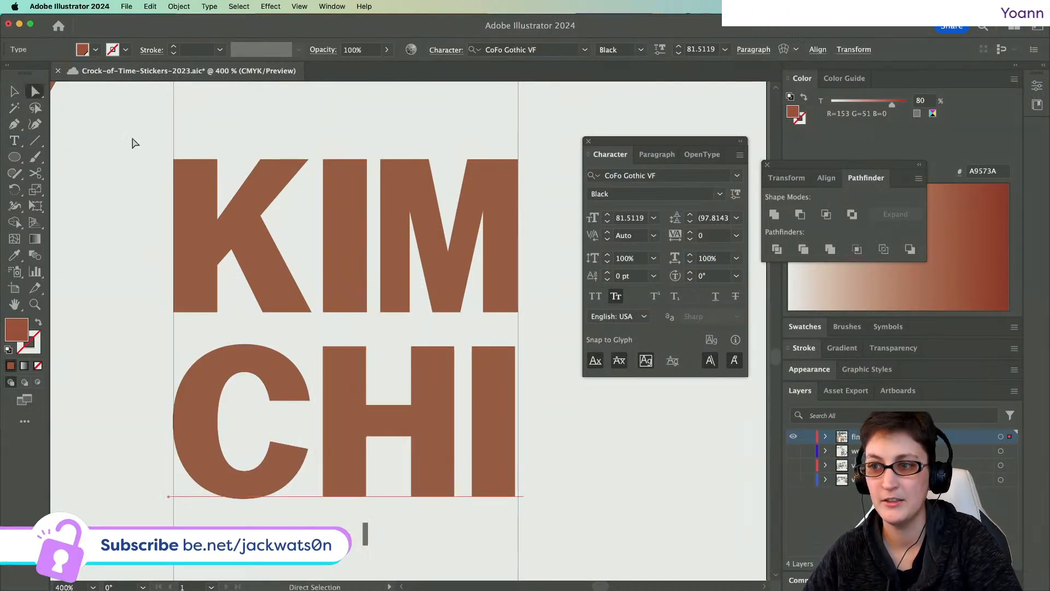
pyautogui.moveTo(446, 436); pyautogui.dragTo(438, 392)
pyautogui.press('super+z')
pyautogui.press('t')
pyautogui.moveTo(322, 428); pyautogui.dragTo(393, 425)
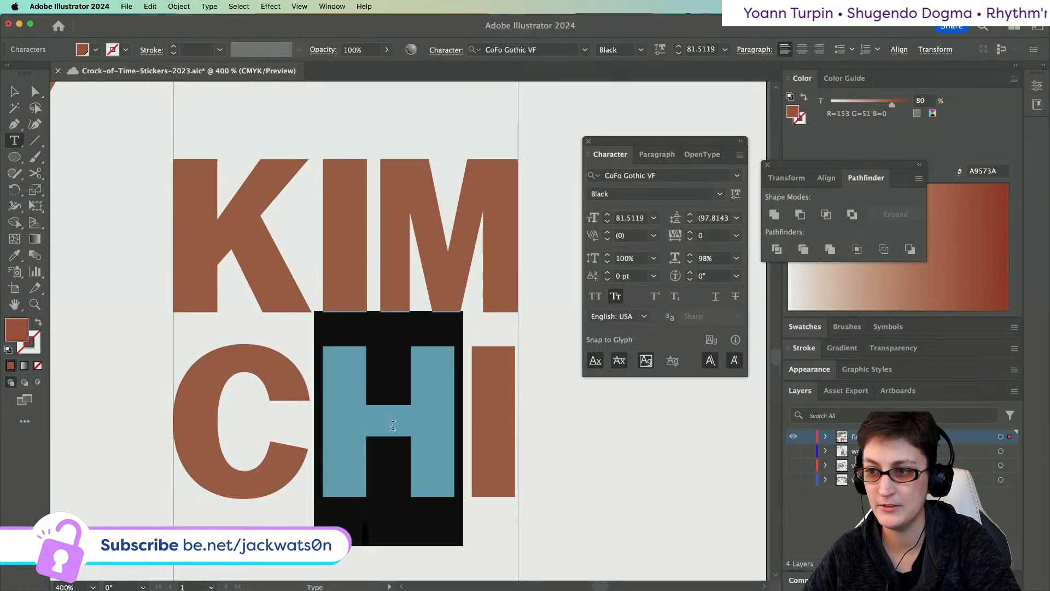
pyautogui.click(714, 258)
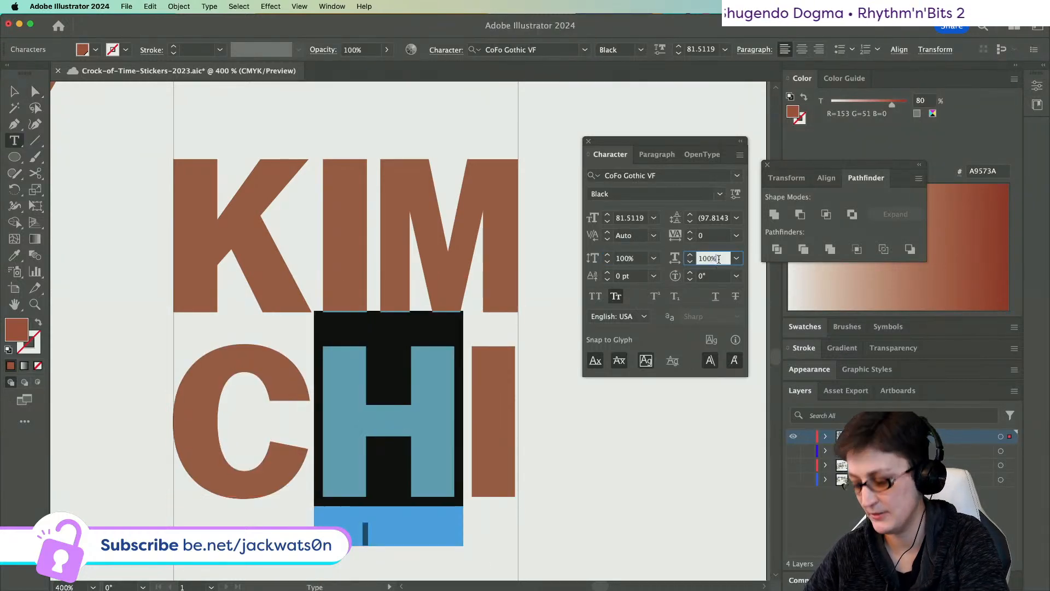
pyautogui.press('Up')
pyautogui.press('Up')
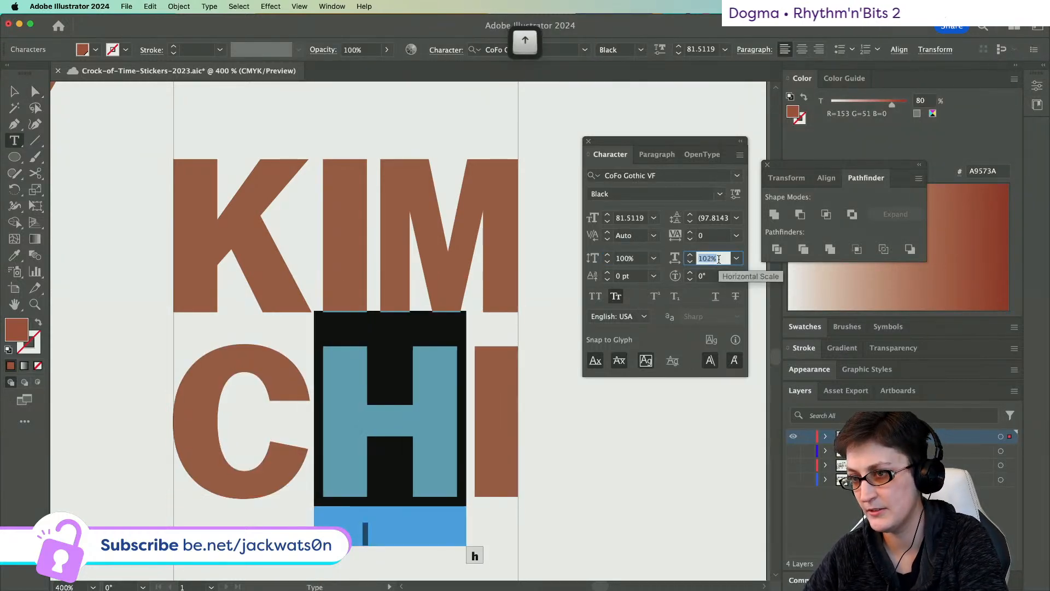
# - Shift CHI up over KIM to compare their letter gaps, and undo the move
pyautogui.click(35, 92)
pyautogui.click(96, 206)
pyautogui.moveTo(385, 410); pyautogui.dragTo(383, 373)
pyautogui.press('super+z')
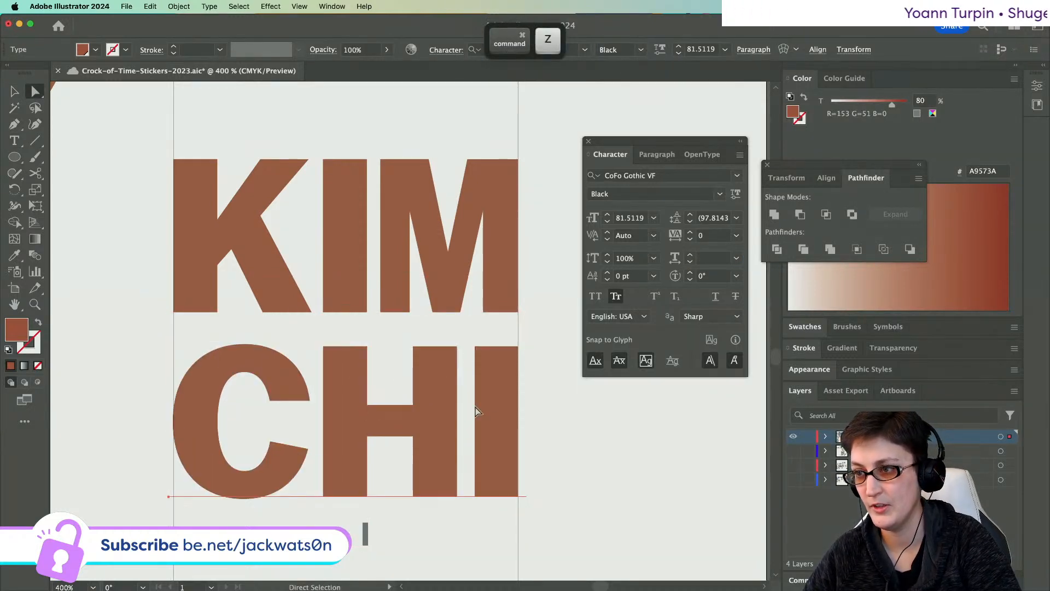
# - Move CLERIC up directly beneath CHI and scale it down proportionally to about 38.4 pt, fitting between the vertical guides
pyautogui.keyDown('alt'); pyautogui.scroll(-5, 453, 406); pyautogui.keyUp('alt')
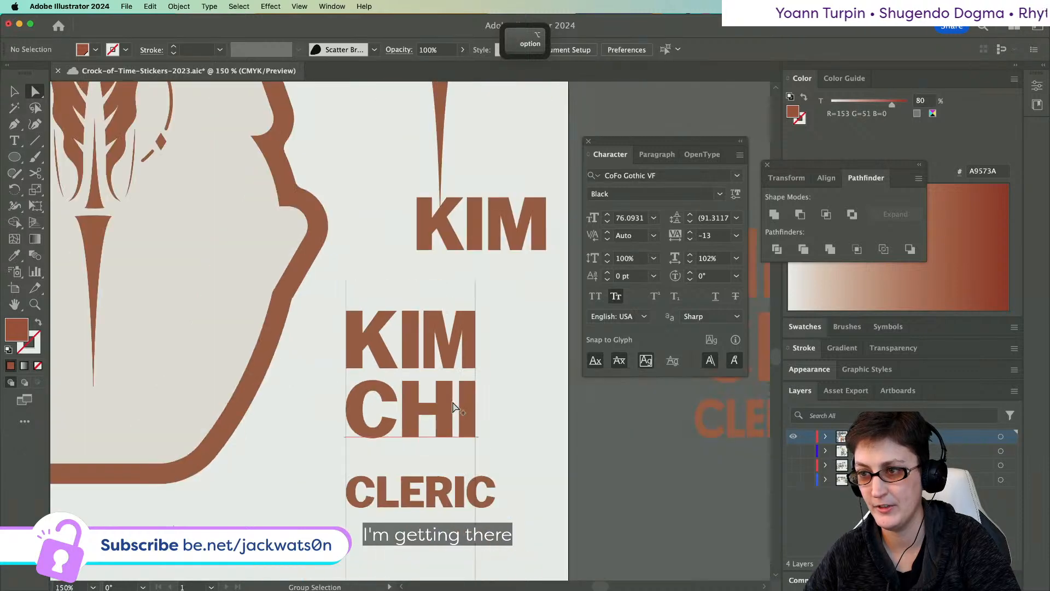
pyautogui.moveTo(438, 473); pyautogui.dragTo(436, 451)
pyautogui.press('v')
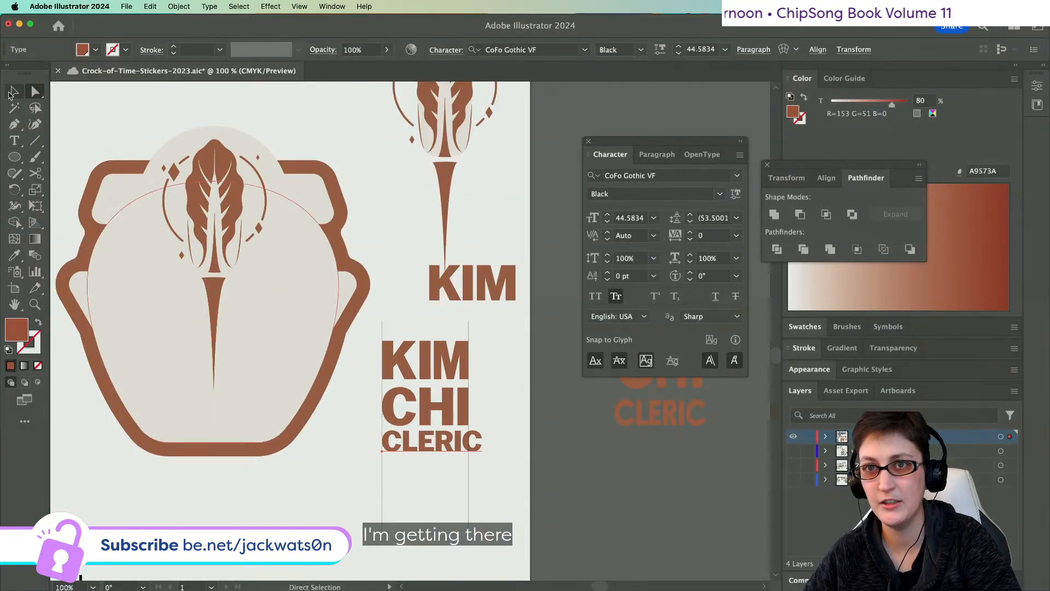
pyautogui.keyDown('alt'); pyautogui.scroll(3, 450, 468); pyautogui.keyUp('alt')
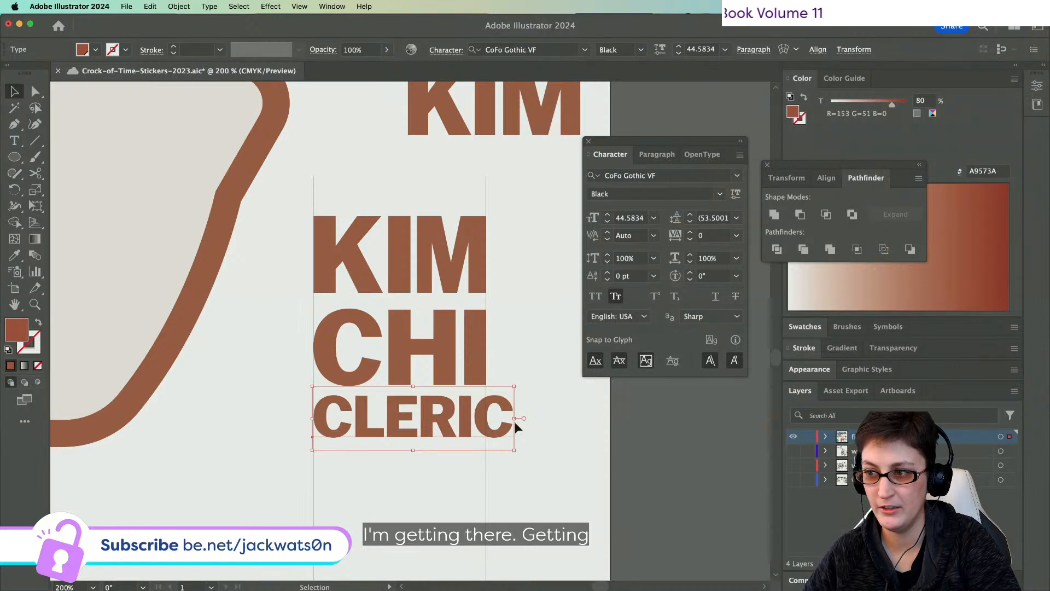
pyautogui.moveTo(514, 418); pyautogui.dragTo(488, 421)
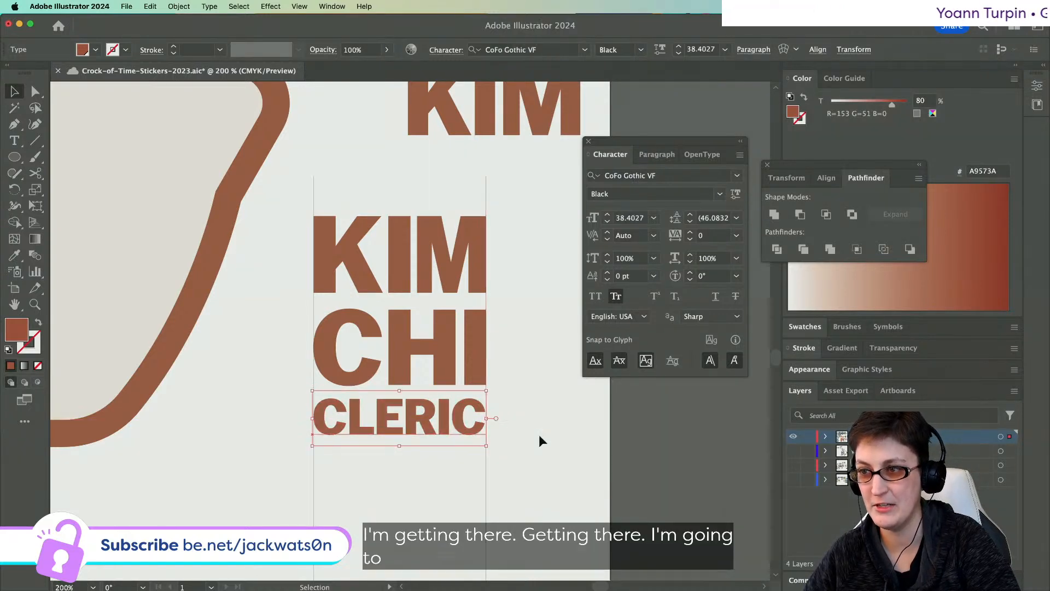
pyautogui.click(540, 436)
# - Duplicate the stacked KIM CHI CLERIC lettering group
pyautogui.keyDown('alt'); pyautogui.scroll(-1, 493, 441); pyautogui.keyUp('alt')
pyautogui.keyDown('alt'); pyautogui.scroll(-1, 494, 441); pyautogui.keyUp('alt')
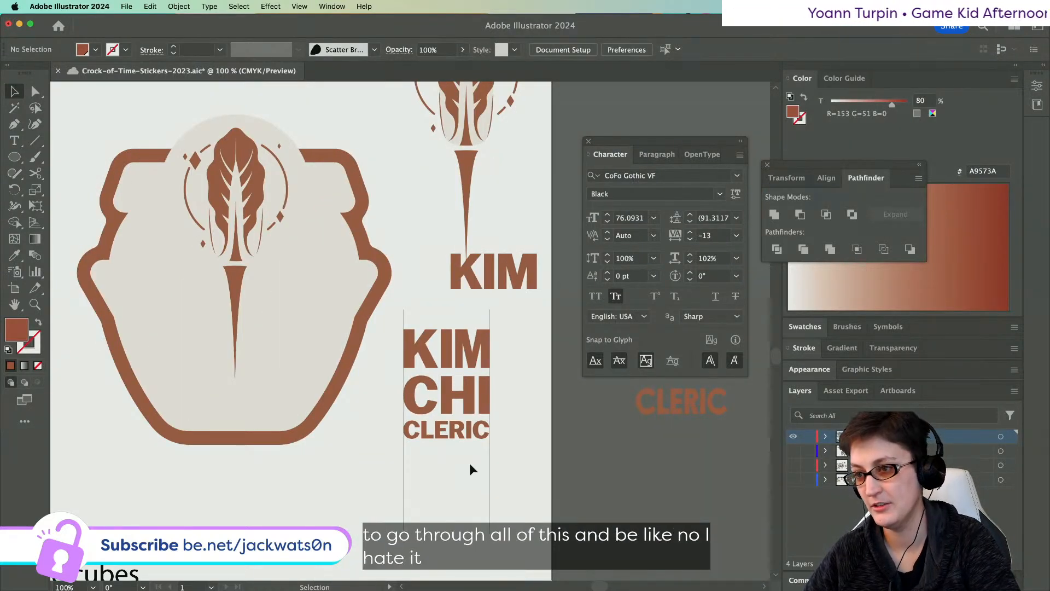
pyautogui.click(434, 346)
pyautogui.hotkey('ctrl', 'c')
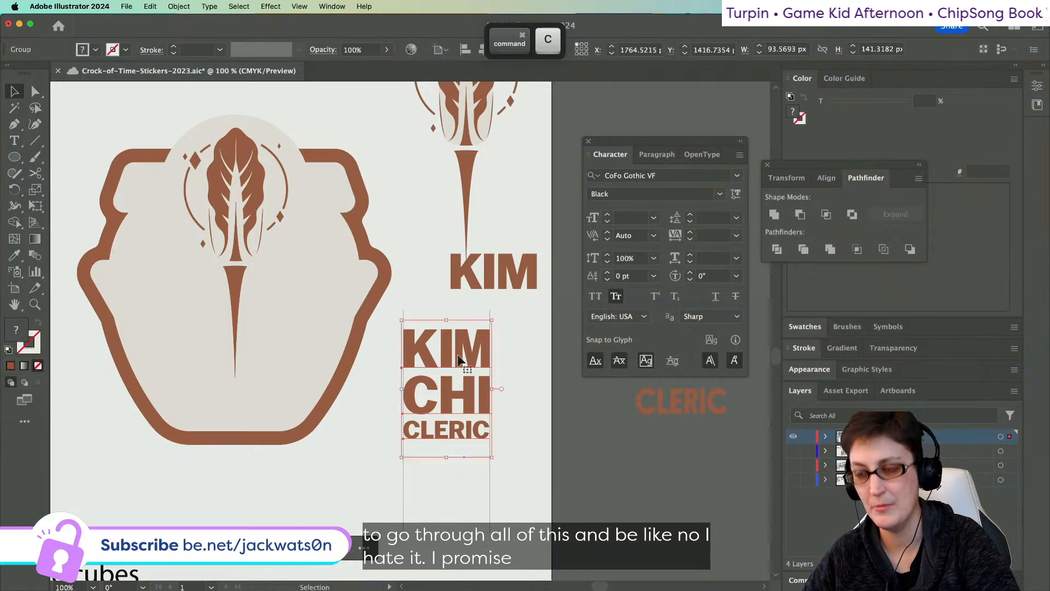
pyautogui.hotkey('ctrl', 'v')
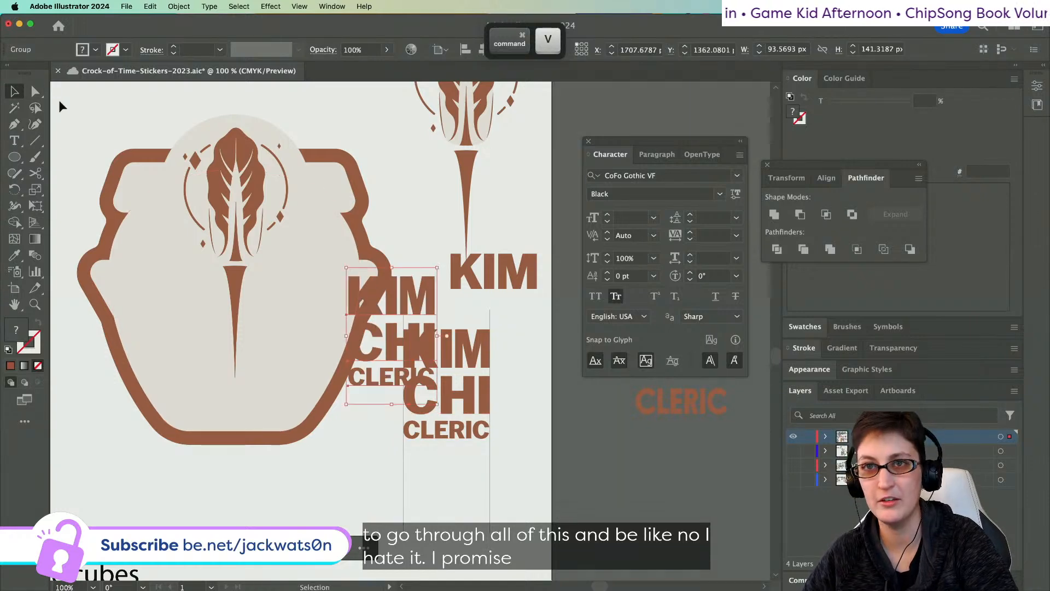
# - Align the duplicated lettering with the jar badge and cabbage emblem on their horizontal centres
pyautogui.keyDown('shift'); pyautogui.click(240, 280); pyautogui.keyUp('shift')
pyautogui.click(151, 132)
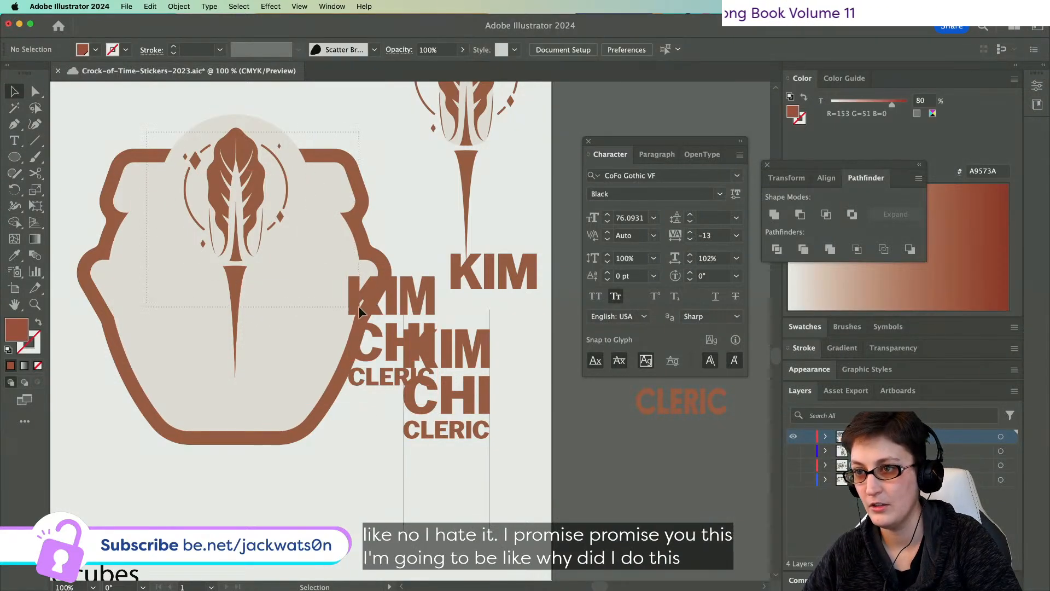
pyautogui.moveTo(358, 310); pyautogui.dragTo(312, 284)
pyautogui.click(482, 49)
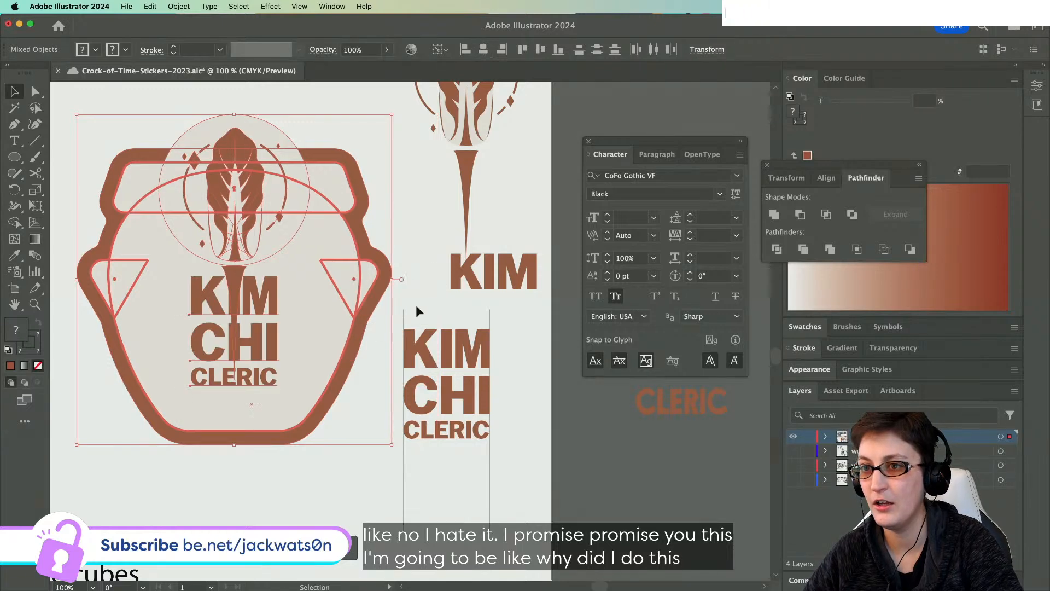
pyautogui.click(319, 477)
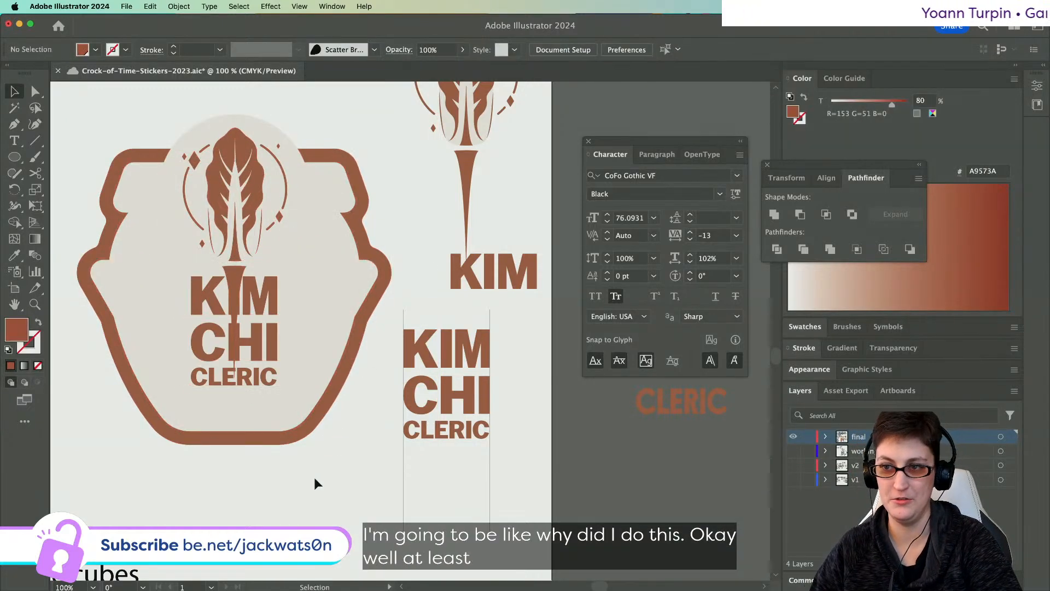
# - Place a copy of the whole jar badge with its lettering outside the artboard
pyautogui.keyDown('alt'); pyautogui.scroll(2, 254, 369); pyautogui.keyUp('alt')
pyautogui.keyDown('alt'); pyautogui.scroll(-2, 255, 376); pyautogui.keyUp('alt')
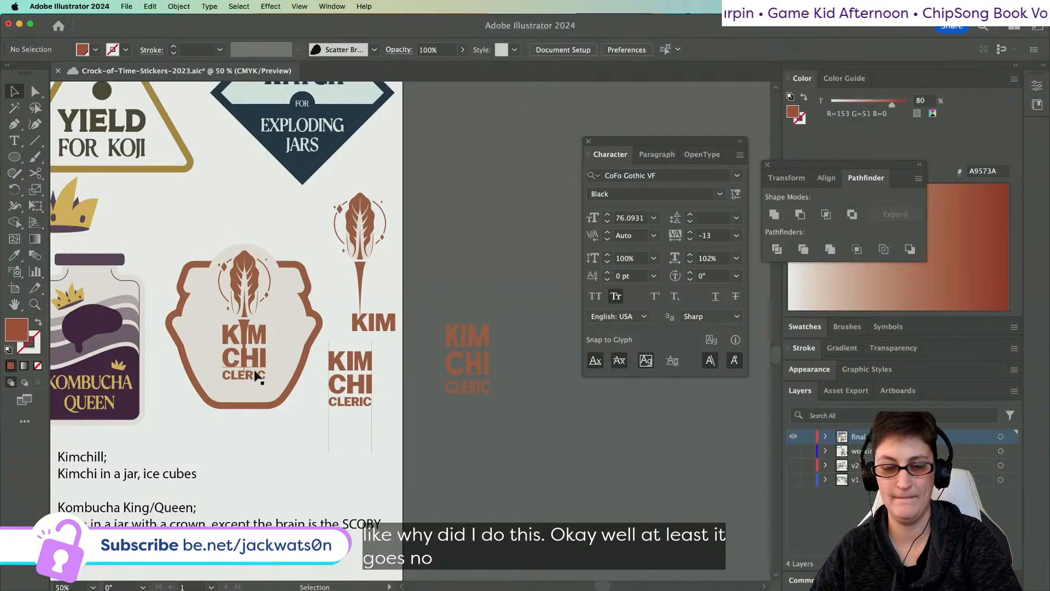
pyautogui.press('super+z')
pyautogui.press('super+z')
pyautogui.press('super+z')
pyautogui.press('super+z')
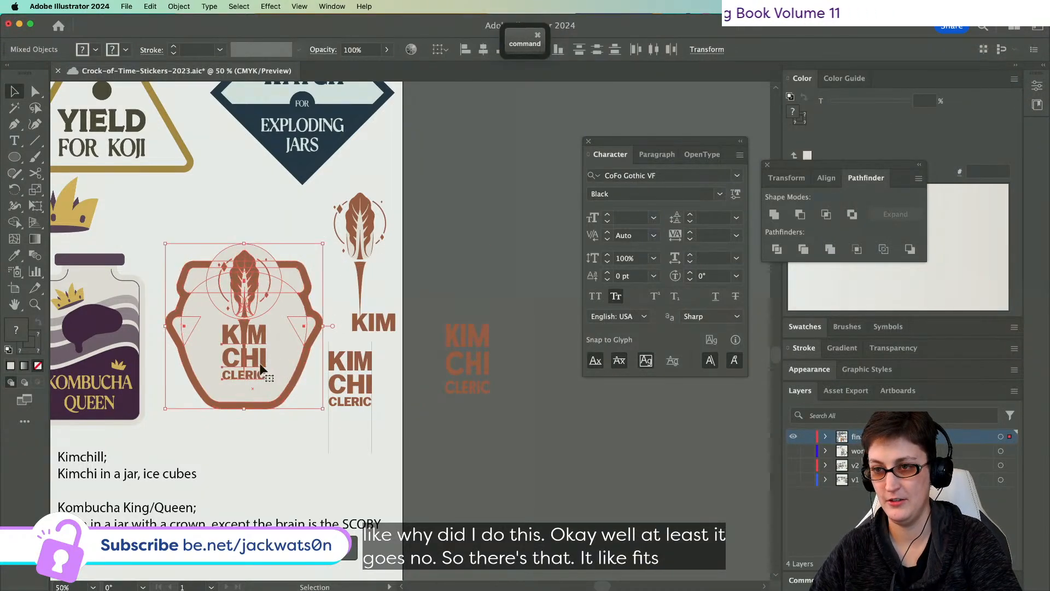
pyautogui.moveTo(268, 377); pyautogui.dragTo(530, 174)
pyautogui.press('super+z')
pyautogui.press('super+c')
pyautogui.press('super+v')
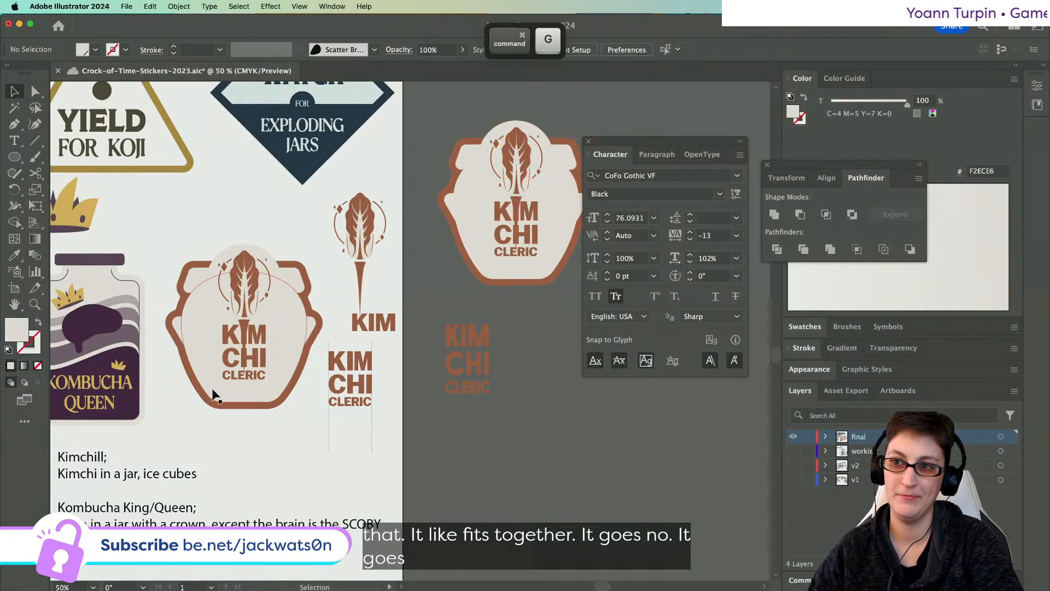
# - Convert the KIM text inside the jar badge to outlines and delete its letter I
pyautogui.scroll(5, 219, 380)
pyautogui.scroll(3, 221, 379)
pyautogui.hscroll(-2, 221, 379)
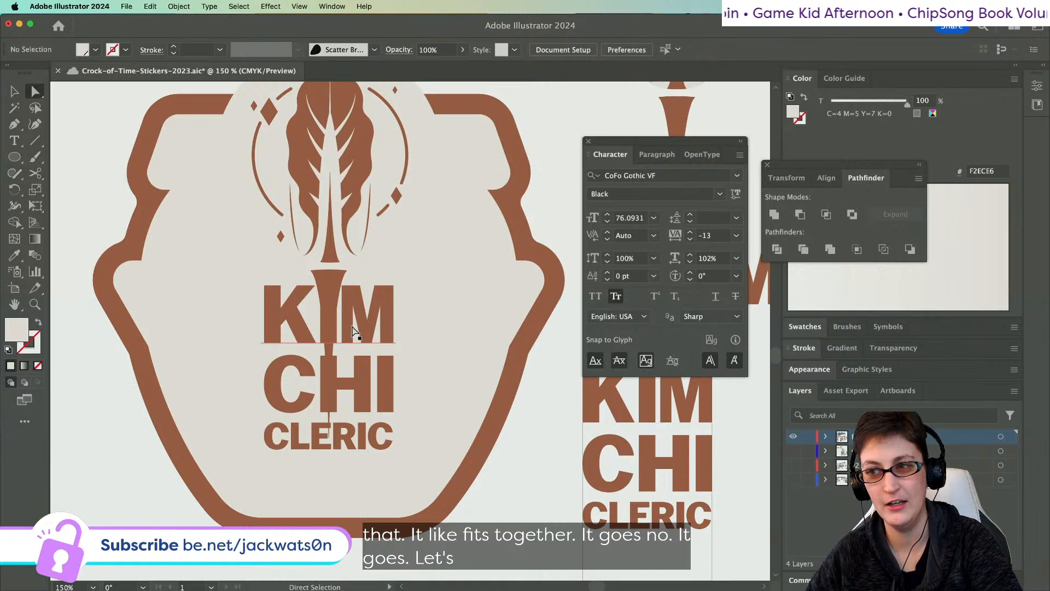
pyautogui.click(353, 328)
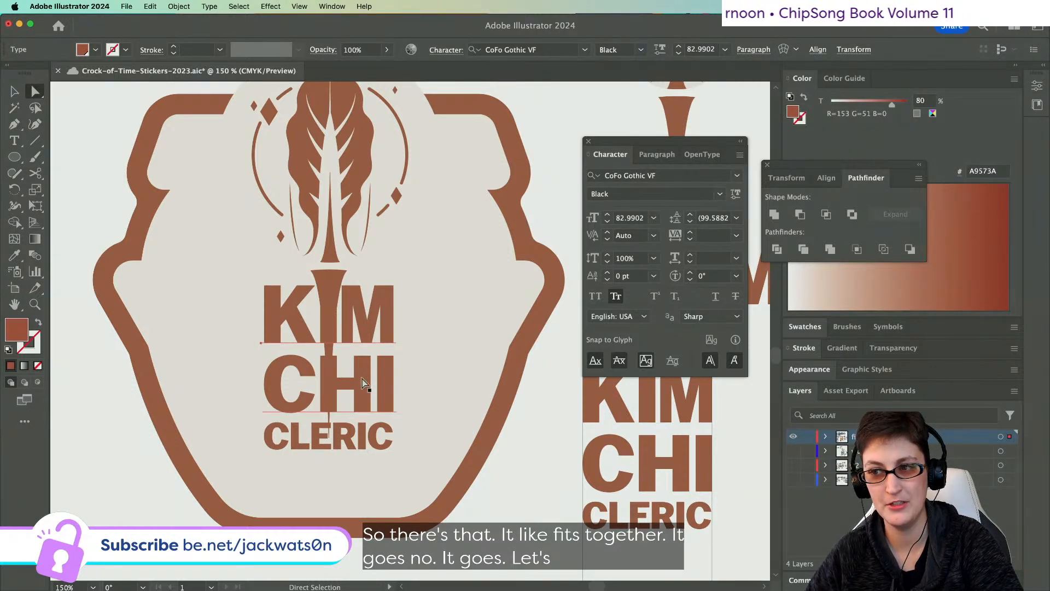
pyautogui.click(210, 6)
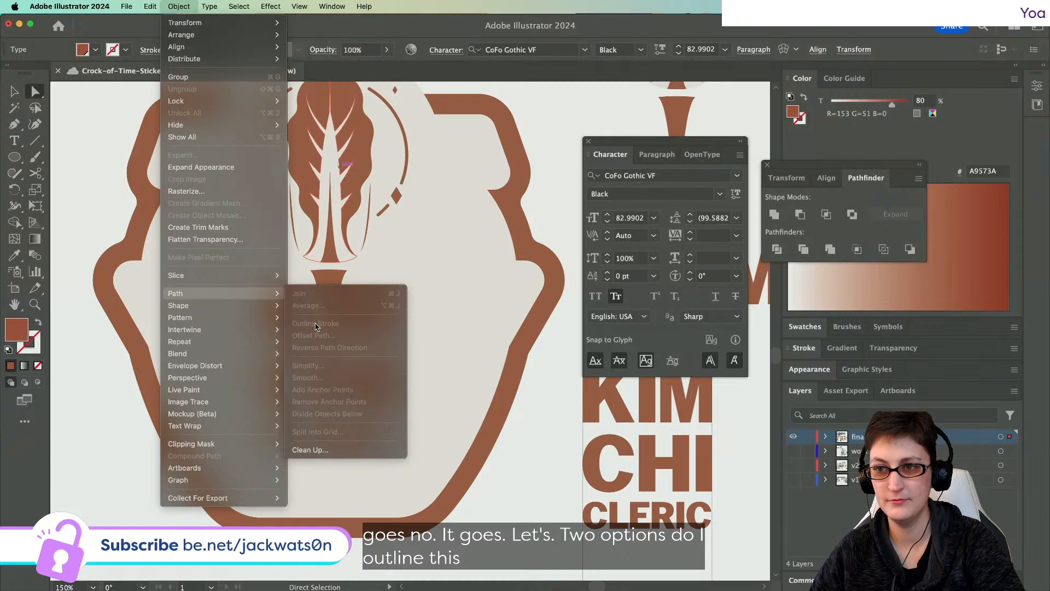
pyautogui.moveTo(210, 6)
pyautogui.click(273, 209)
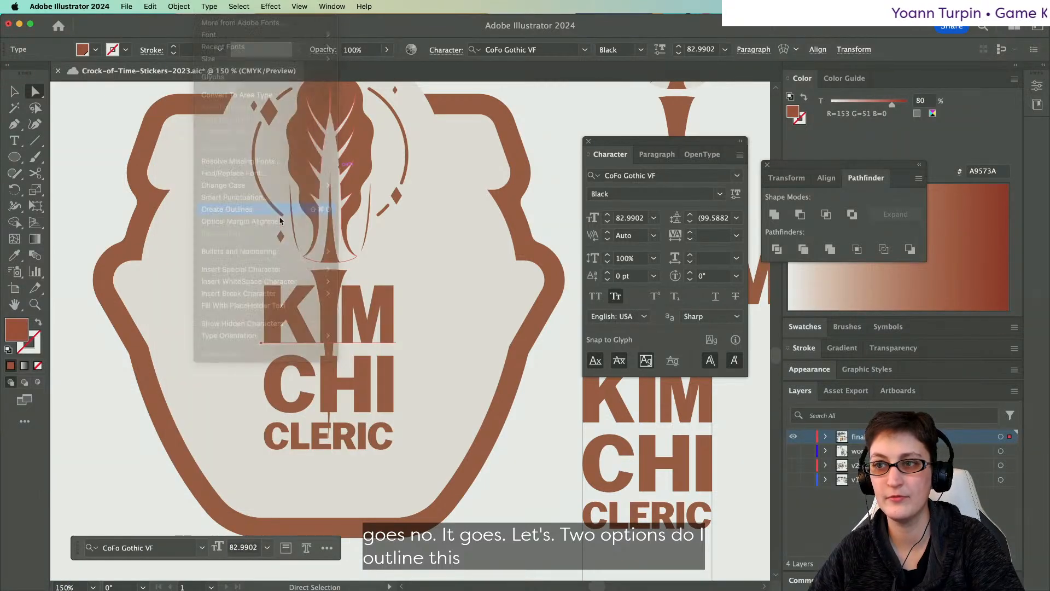
pyautogui.click(328, 314)
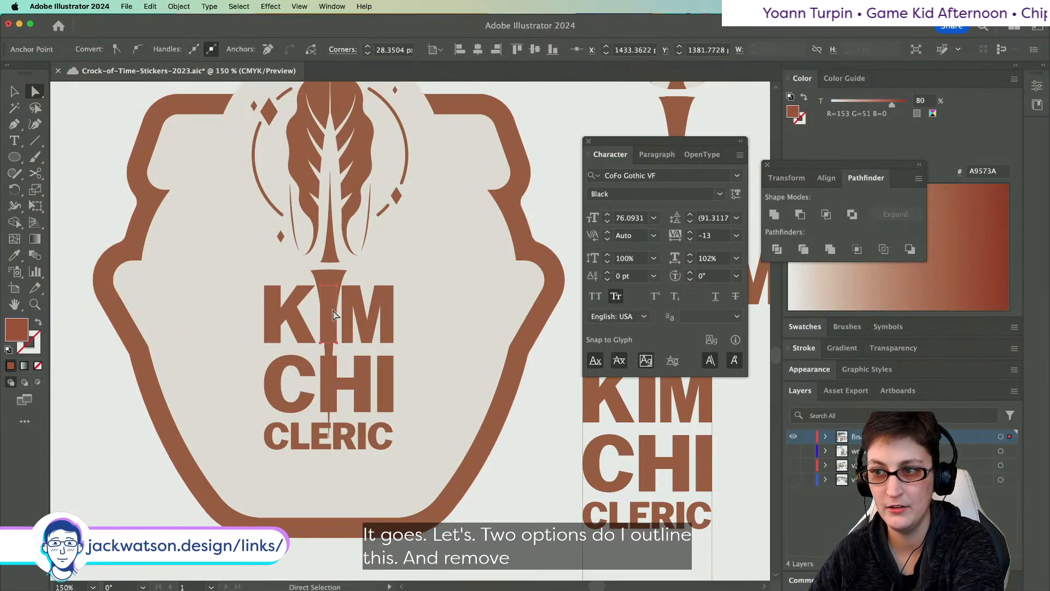
pyautogui.press('Delete')
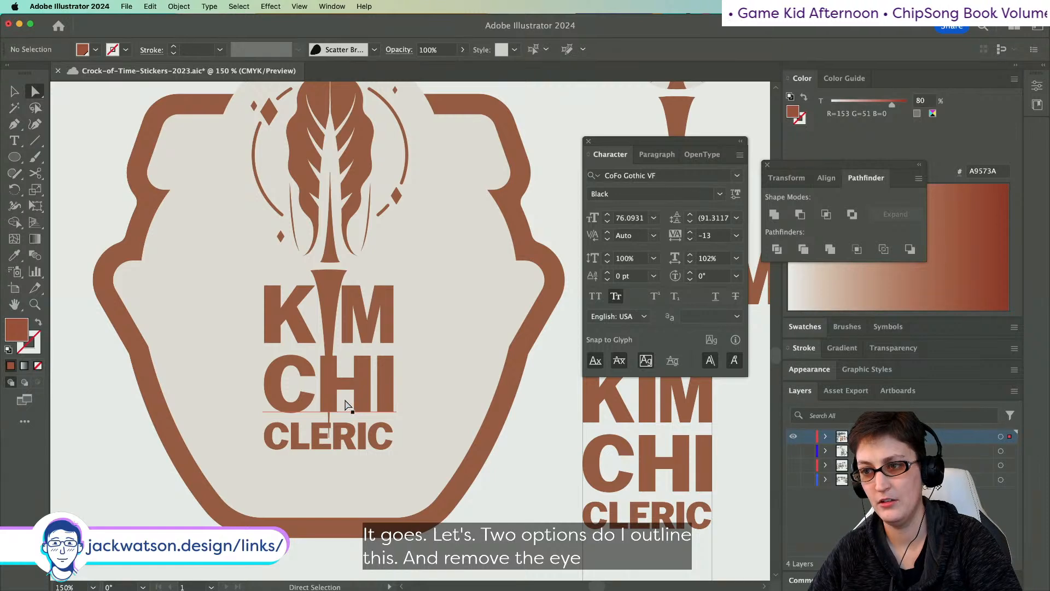
# - Draw a rectangle over CHI, across the lower part of the tapered spike and just below KIM
pyautogui.click(328, 346)
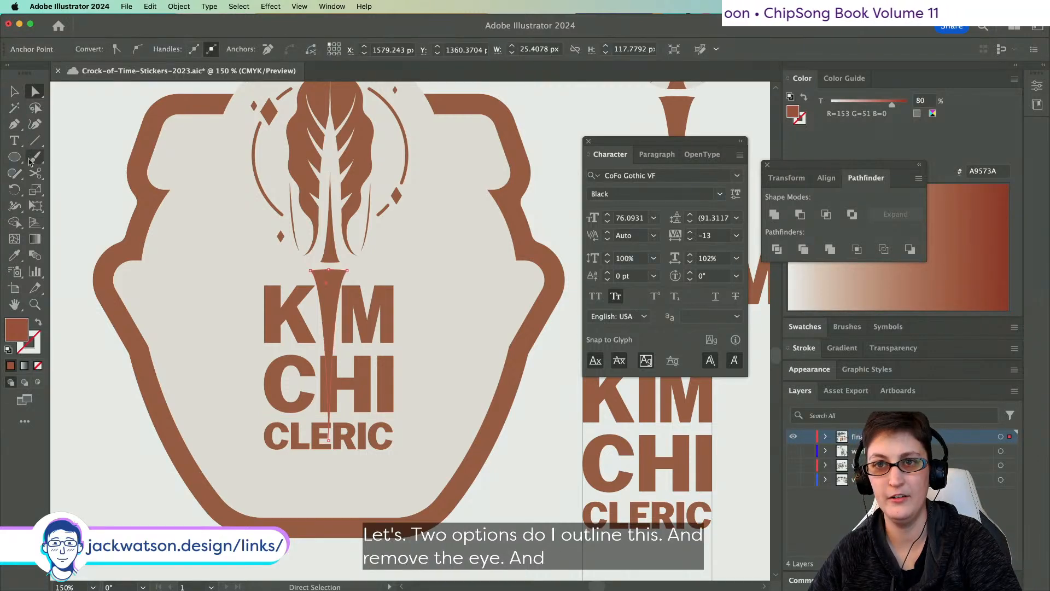
pyautogui.moveTo(16, 157); pyautogui.dragTo(61, 158)
pyautogui.moveTo(239, 420); pyautogui.dragTo(419, 350)
pyautogui.click(34, 92)
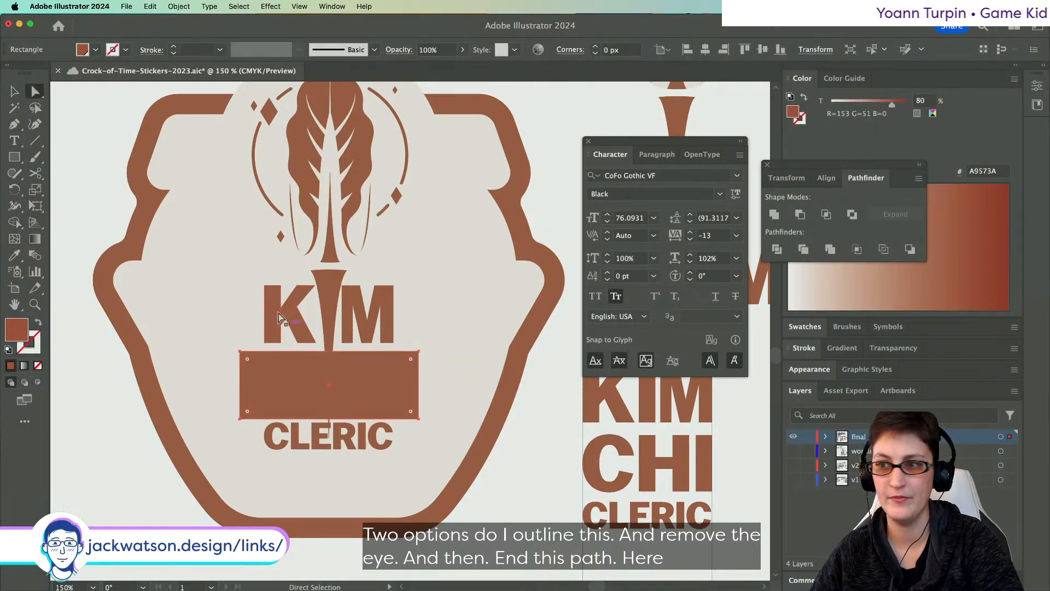
pyautogui.keyDown('shift'); pyautogui.click(329, 320); pyautogui.keyUp('shift')
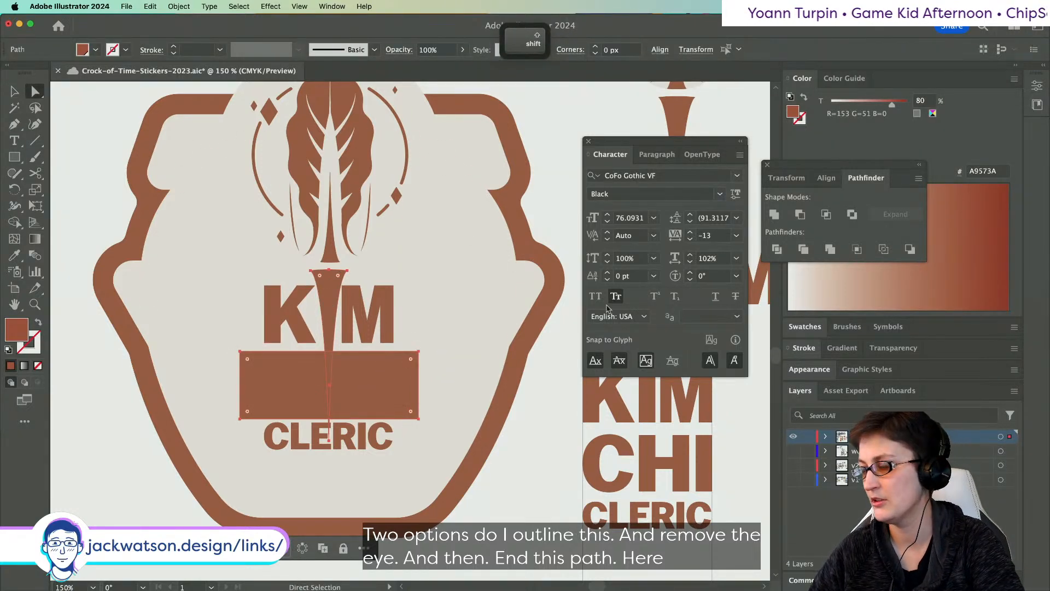
# - Extend the rectangle's lower edge past CLERIC and move the rectangle off the lettering to the badge's left side
pyautogui.press('super+shift+a')
pyautogui.click(241, 419)
pyautogui.moveTo(241, 419); pyautogui.dragTo(241, 469)
pyautogui.click(331, 311)
pyautogui.keyDown('shift'); pyautogui.click(366, 390); pyautogui.keyUp('shift')
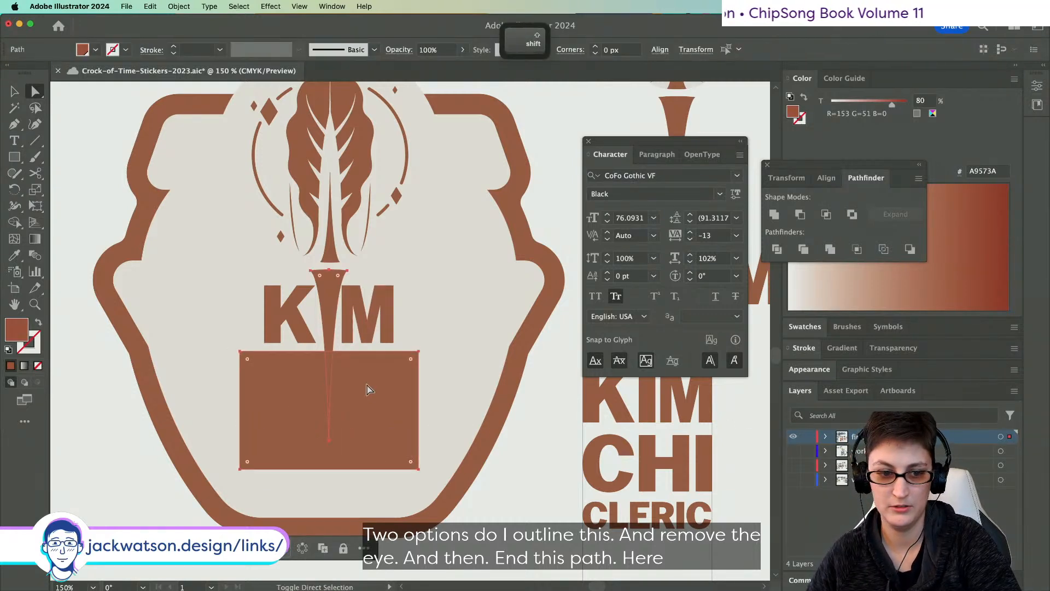
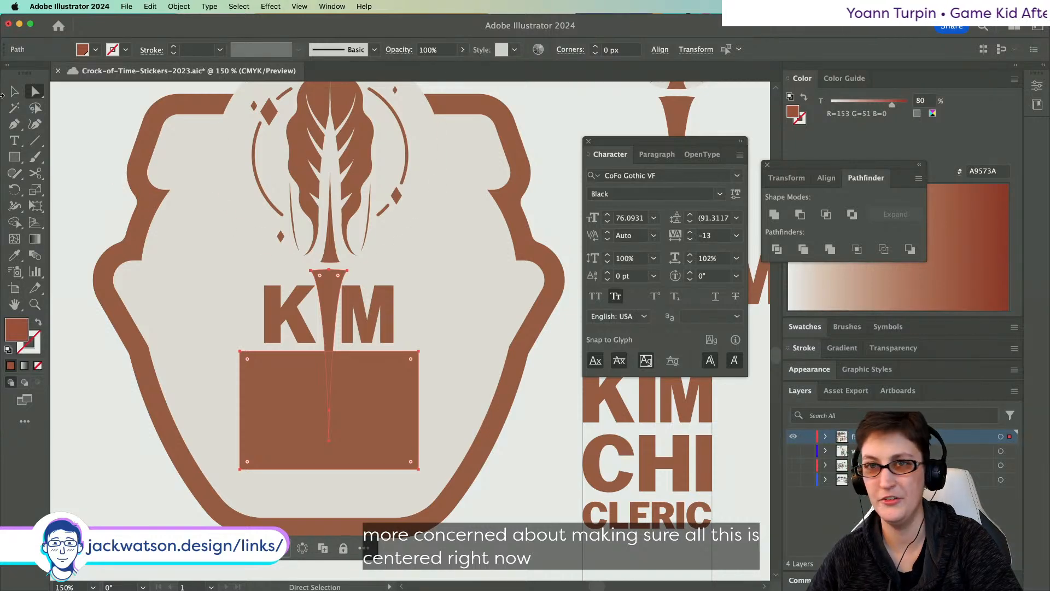
pyautogui.click(14, 91)
pyautogui.click(348, 389)
pyautogui.moveTo(348, 390); pyautogui.dragTo(163, 390)
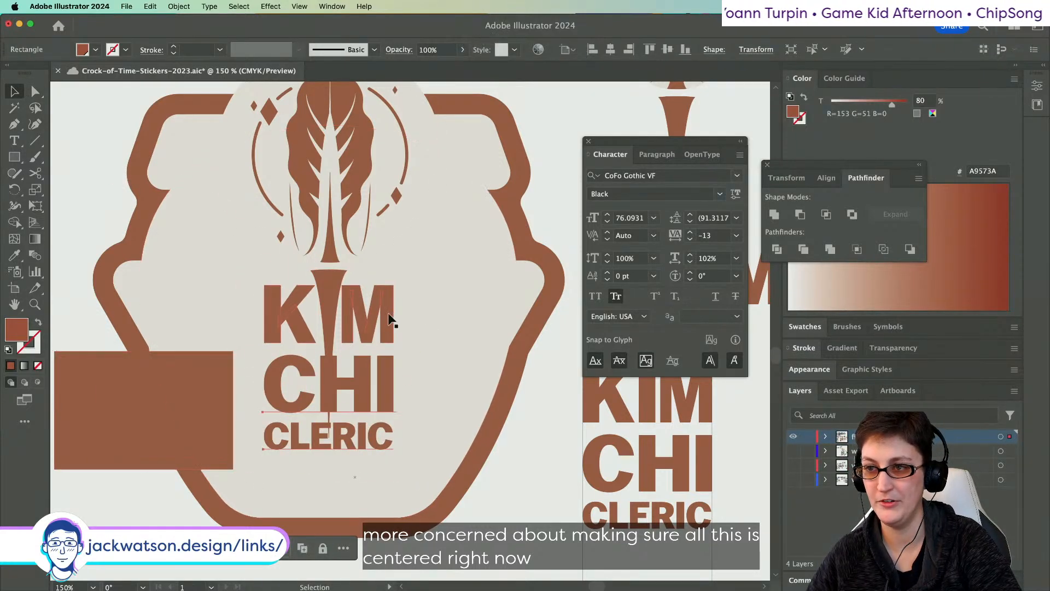
# - Shift the KIM CHI CLERIC lettering slightly downward inside the jar badge
pyautogui.moveTo(376, 334); pyautogui.dragTo(379, 345)
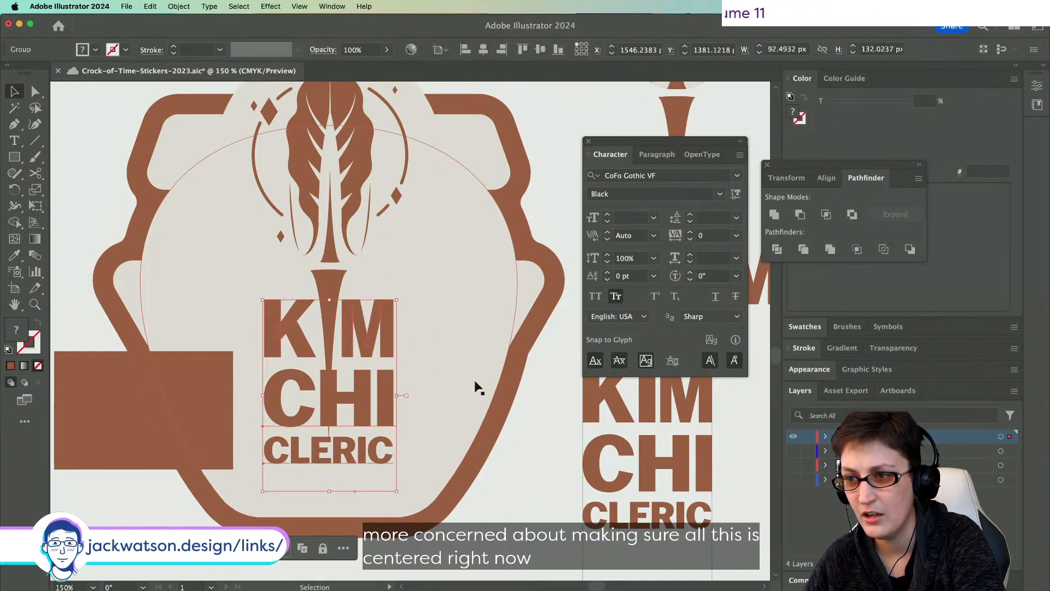
pyautogui.press('Left')
pyautogui.click(510, 448)
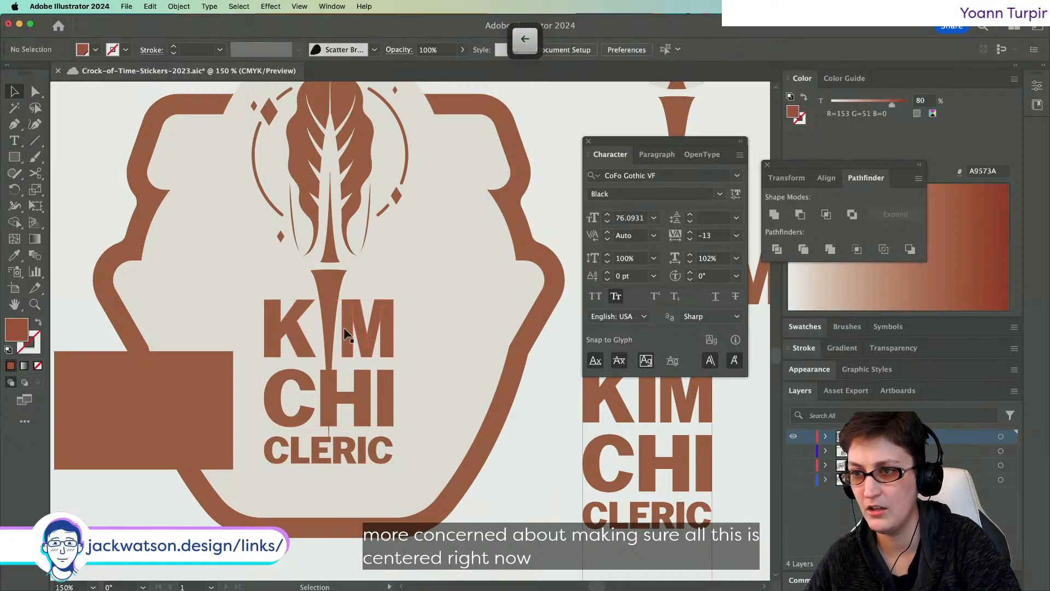
pyautogui.scroll(1, 343, 328)
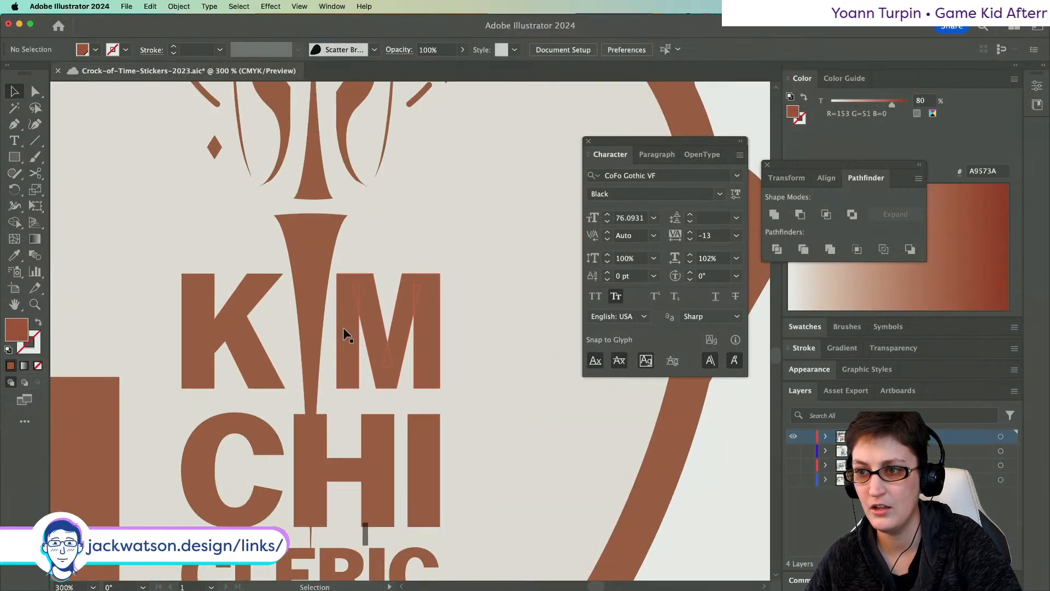
pyautogui.press('super+z')
pyautogui.press('v')
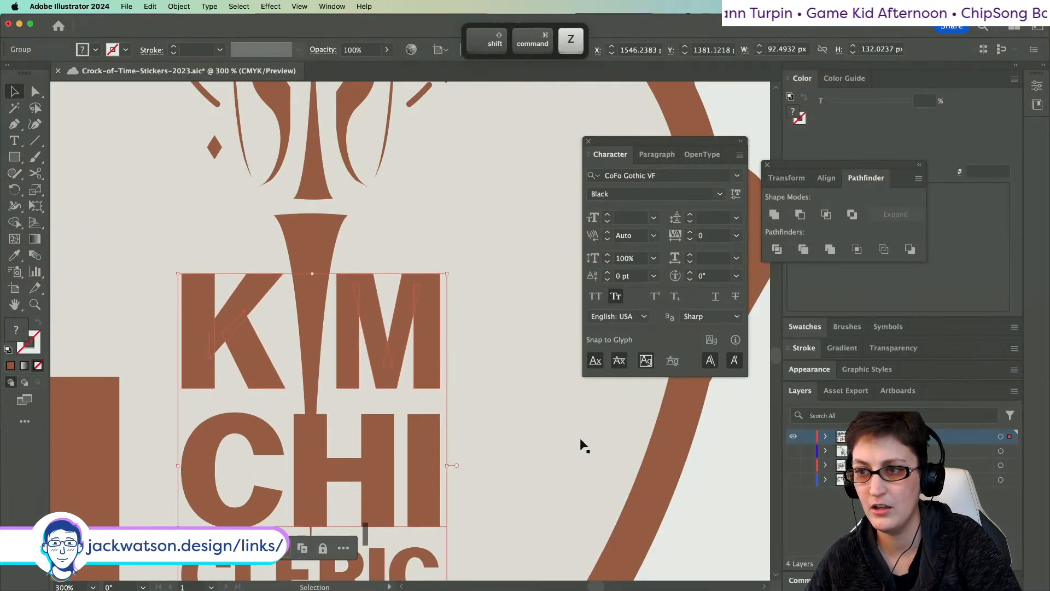
# - Align the lettering and the tapered spike on their horizontal centres
pyautogui.keyDown('shift'); pyautogui.click(316, 250); pyautogui.keyUp('shift')
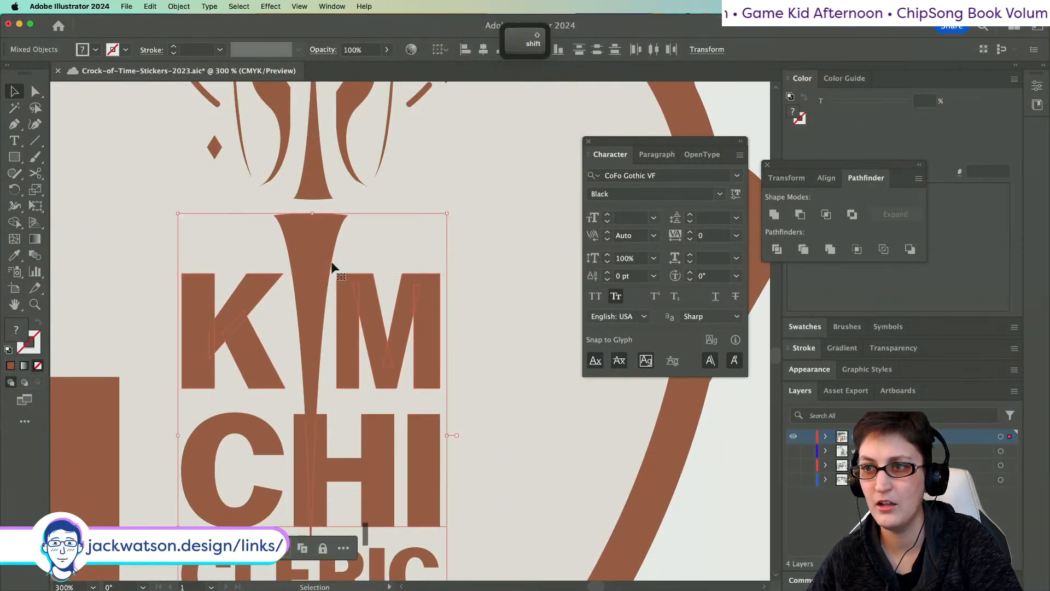
pyautogui.click(484, 50)
pyautogui.press('shift+super+a')
pyautogui.scroll(-2, 441, 418)
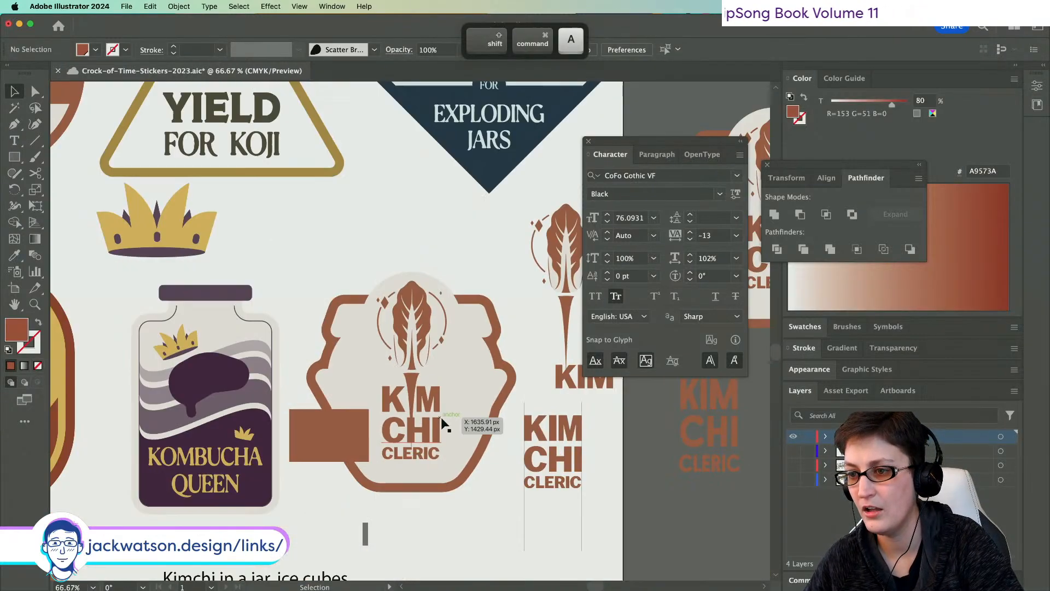
# - Undo the alignment, the covering rectangle and the outlining of KIM, back to live text with its letter I
pyautogui.scroll(1, 441, 418)
pyautogui.scroll(1, 441, 417)
pyautogui.press('super+z')
pyautogui.press('super+z')
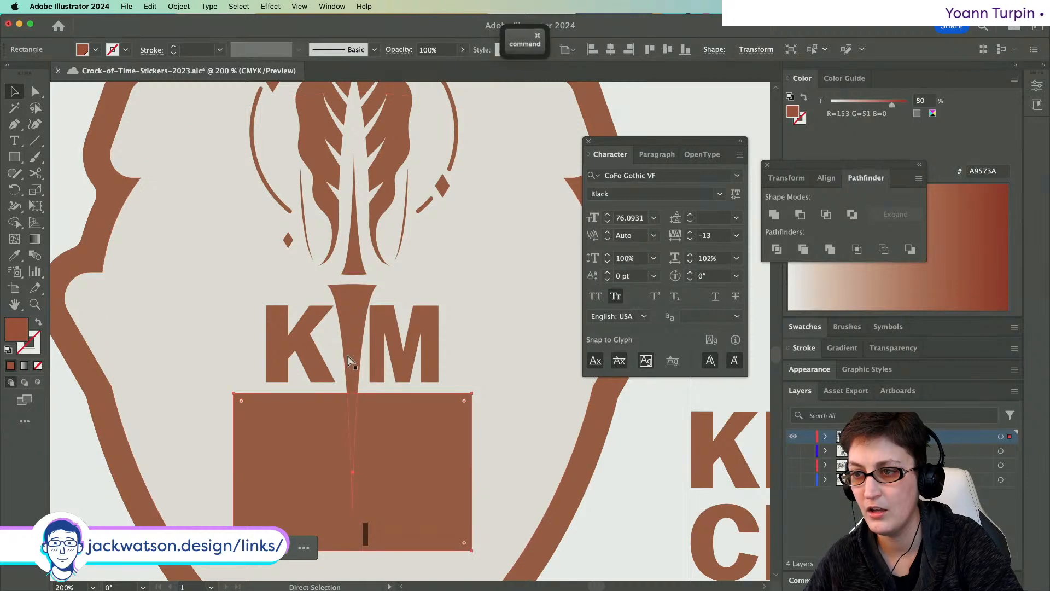
pyautogui.press('super+z')
pyautogui.press('super+z')
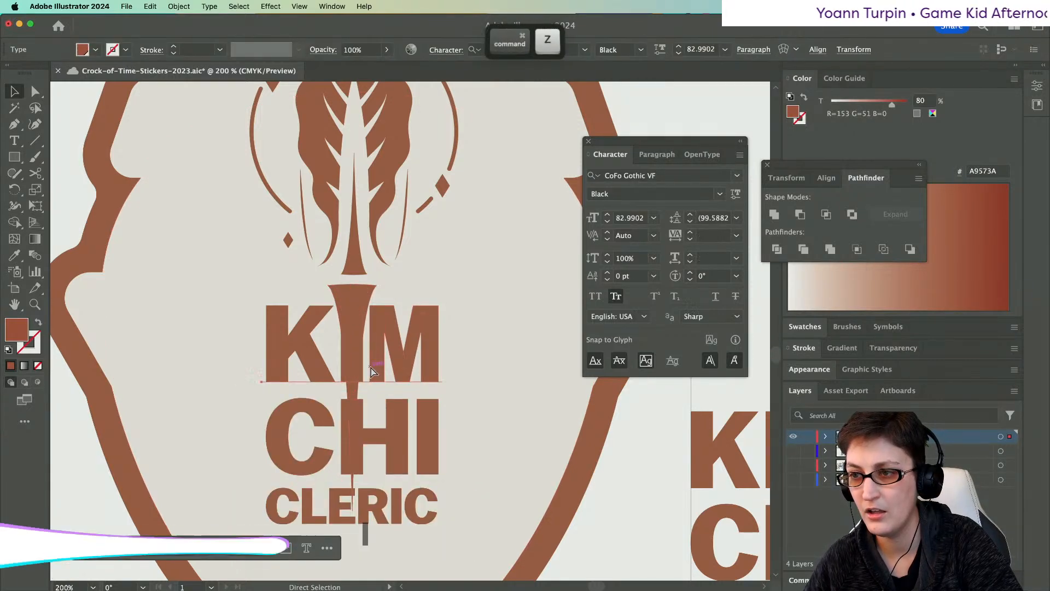
pyautogui.press('super+z')
# - Try to select the KIM CHI CLERIC lettering together with the tapered spike in the jar badge
pyautogui.press('shift+super+a')
pyautogui.click(389, 419)
pyautogui.keyDown('shift'); pyautogui.click(349, 298); pyautogui.keyUp('shift')
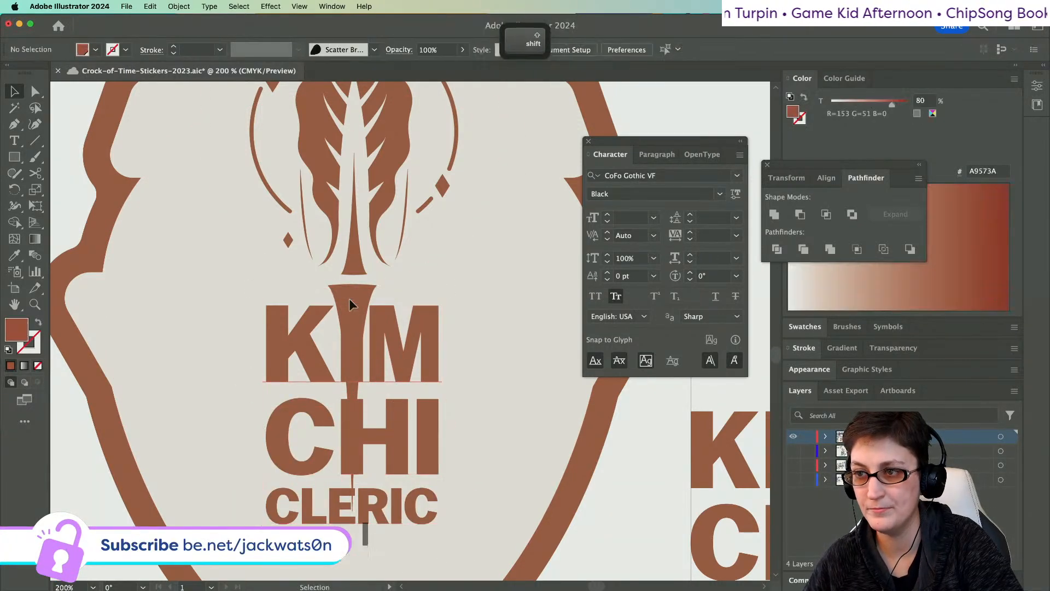
pyautogui.click(347, 300)
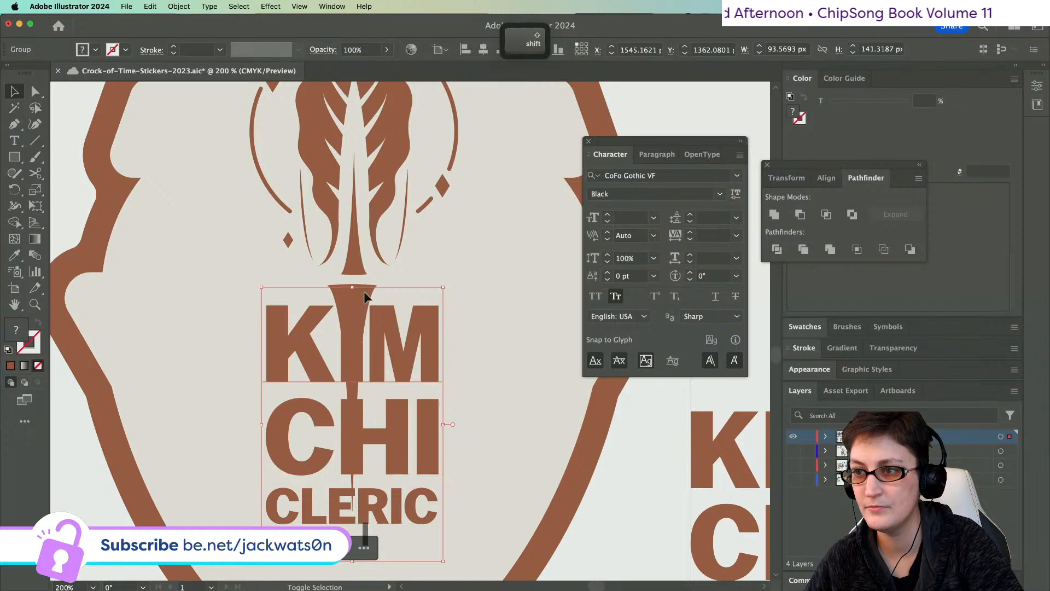
pyautogui.keyDown('shift'); pyautogui.click(363, 291); pyautogui.keyUp('shift')
pyautogui.click(367, 297)
pyautogui.click(35, 91)
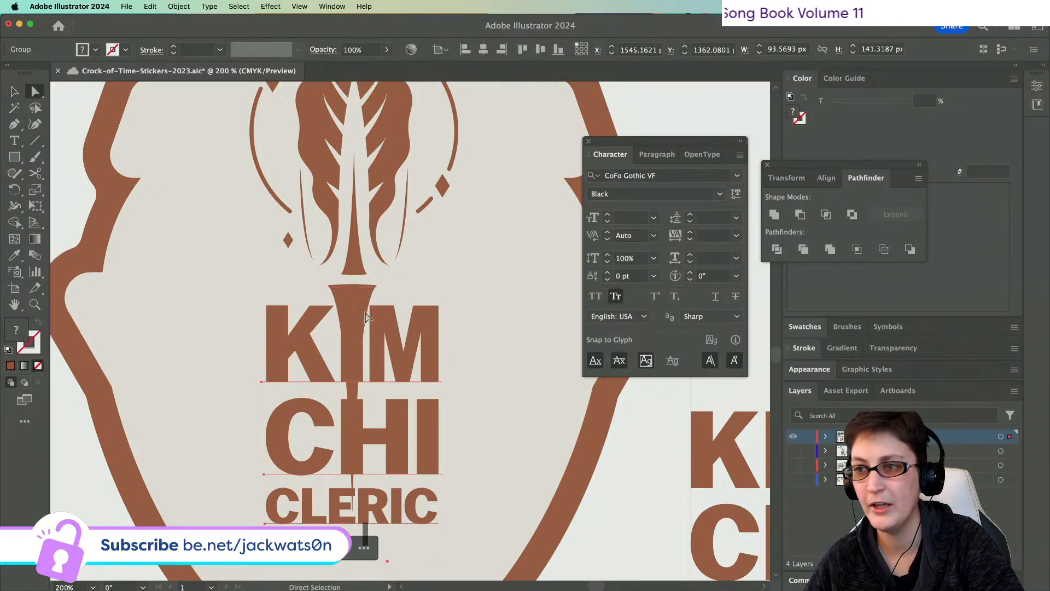
pyautogui.press('shift+super+a')
pyautogui.moveTo(316, 297); pyautogui.dragTo(290, 303)
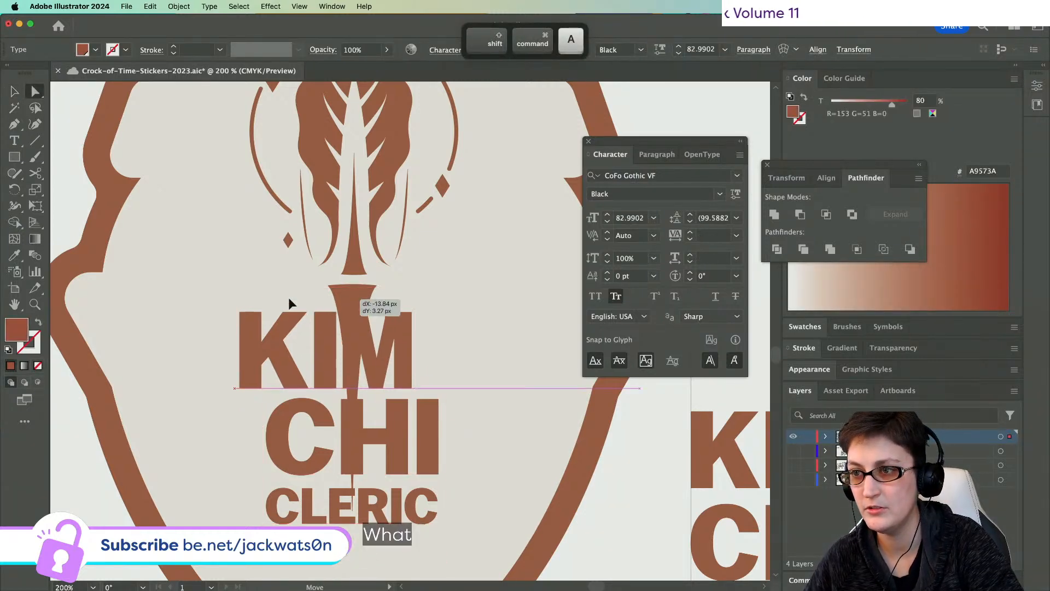
# - Select the spike's path object in the layer list and try to add the lettering to the selection
pyautogui.click(348, 291)
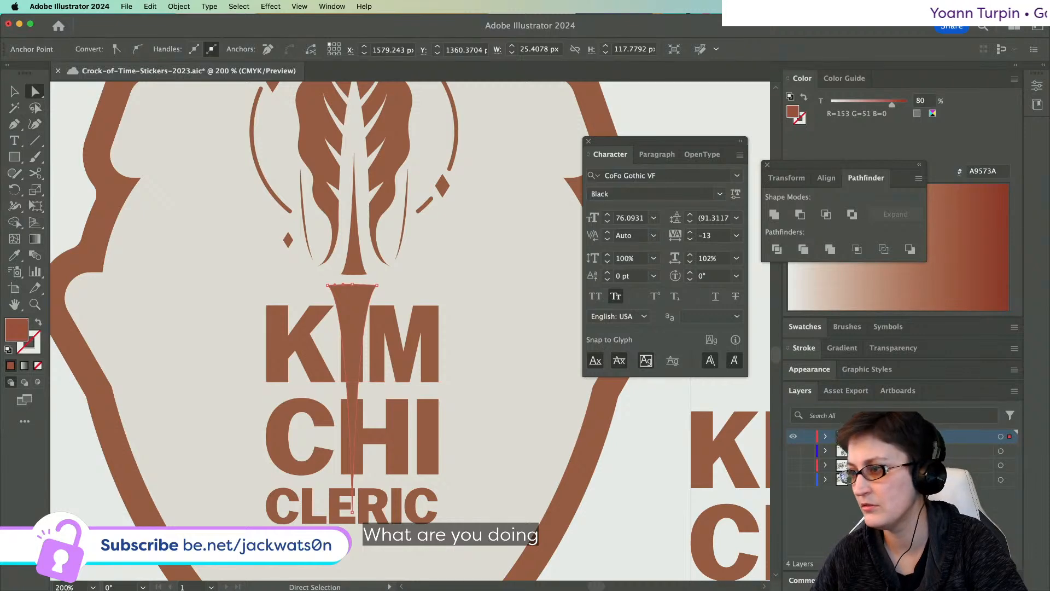
pyautogui.click(930, 563)
pyautogui.click(1002, 523)
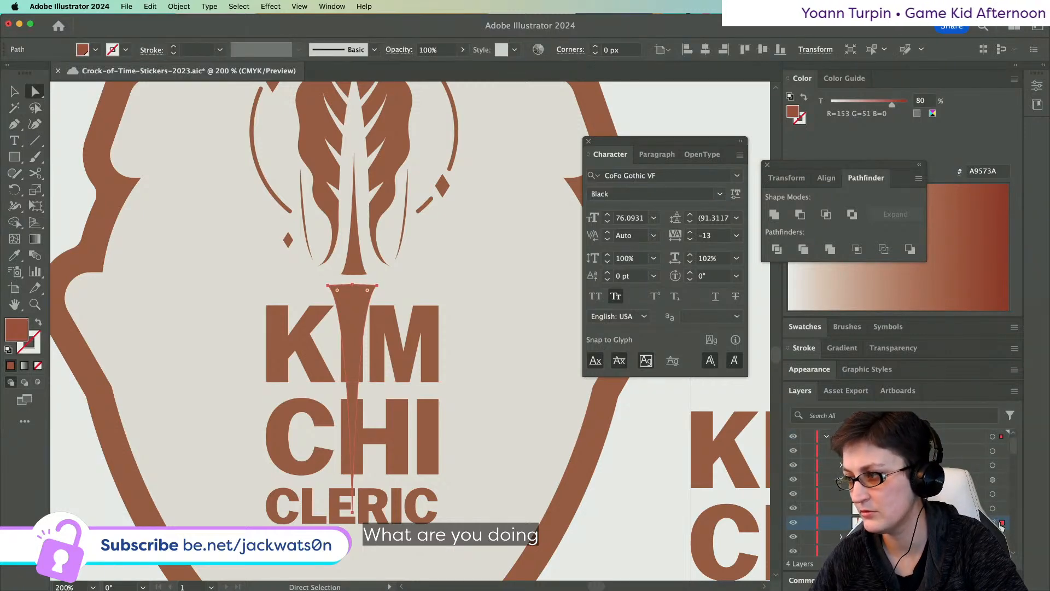
pyautogui.click(14, 92)
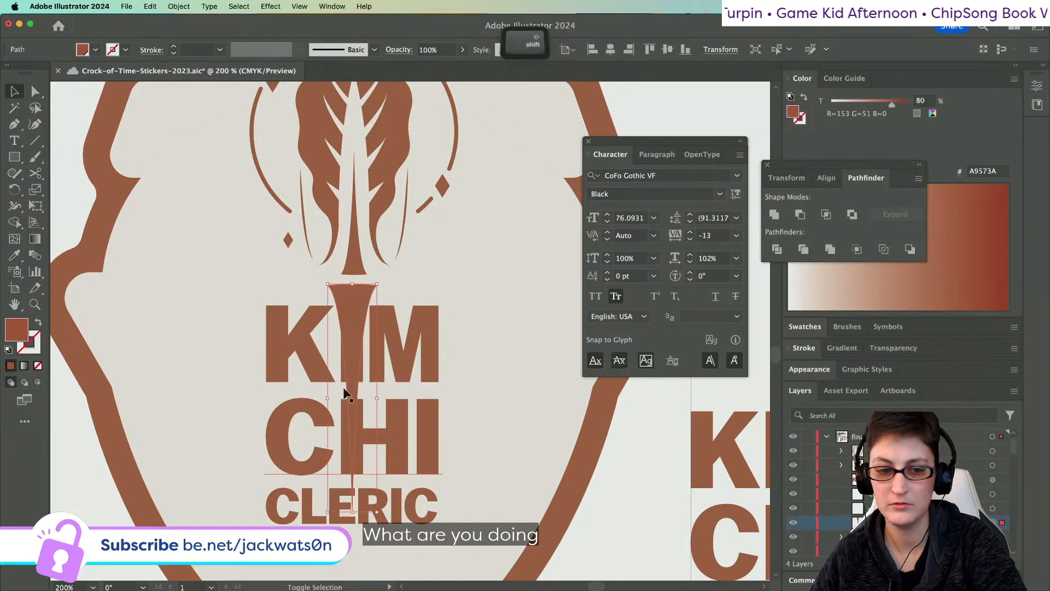
pyautogui.click(418, 409)
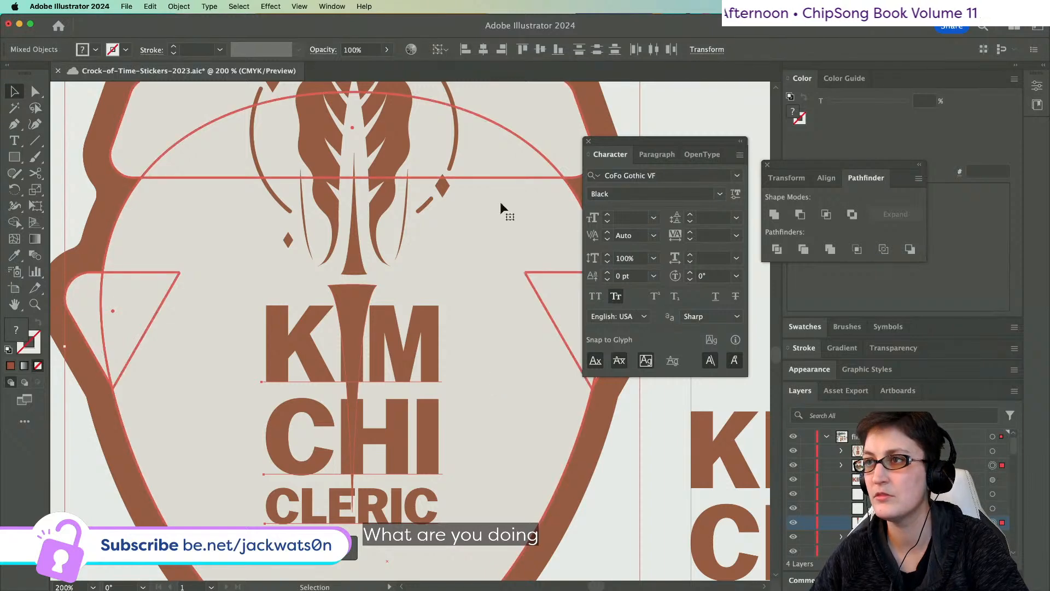
pyautogui.click(457, 211)
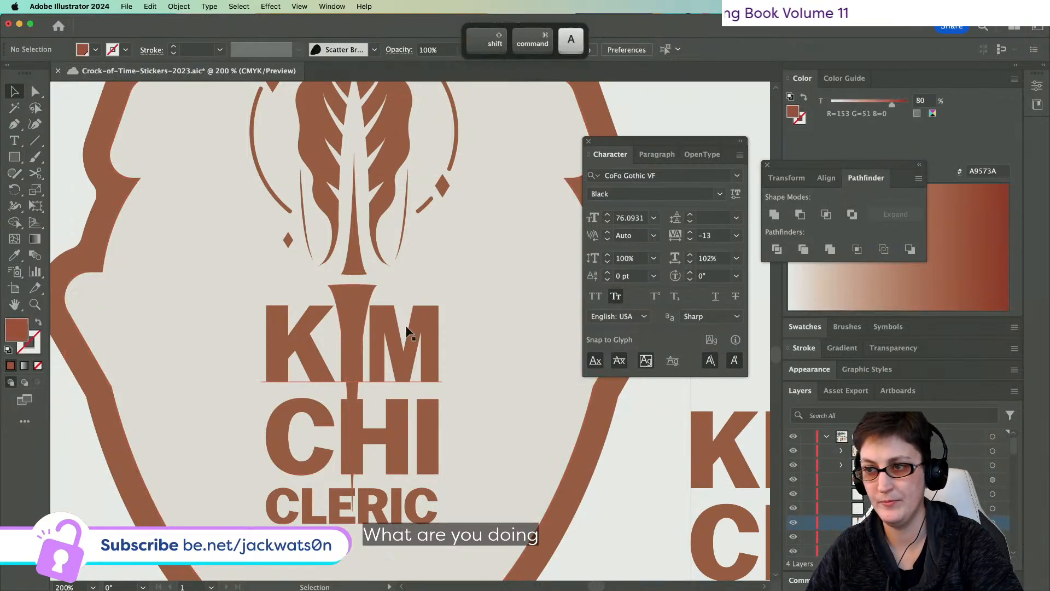
# - Set the fill of the letter I in the badge's live KIM text to None
pyautogui.click(342, 328)
pyautogui.click(35, 92)
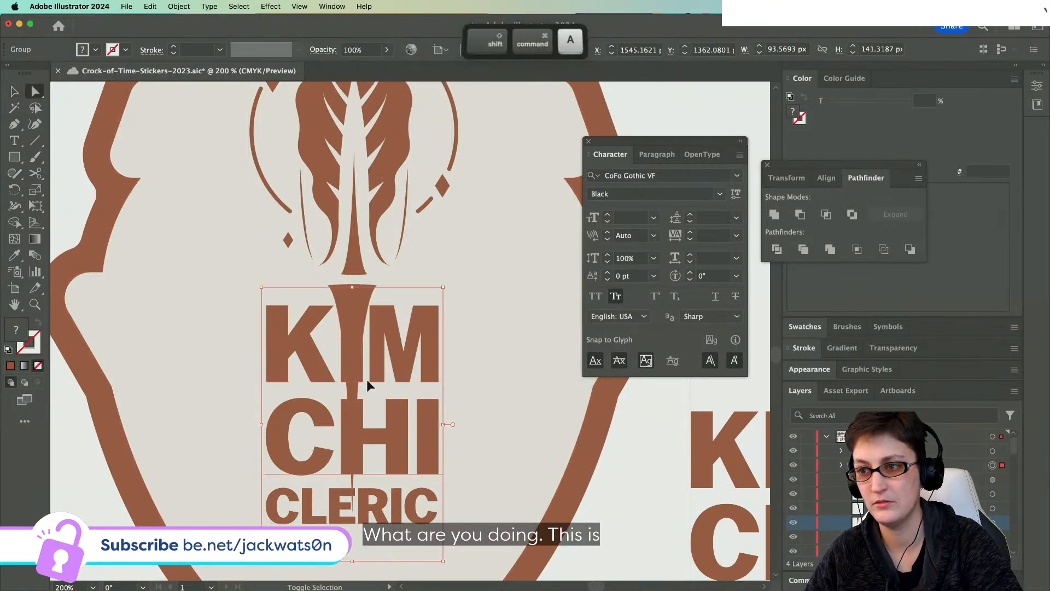
pyautogui.click(395, 370)
pyautogui.doubleClick(382, 368)
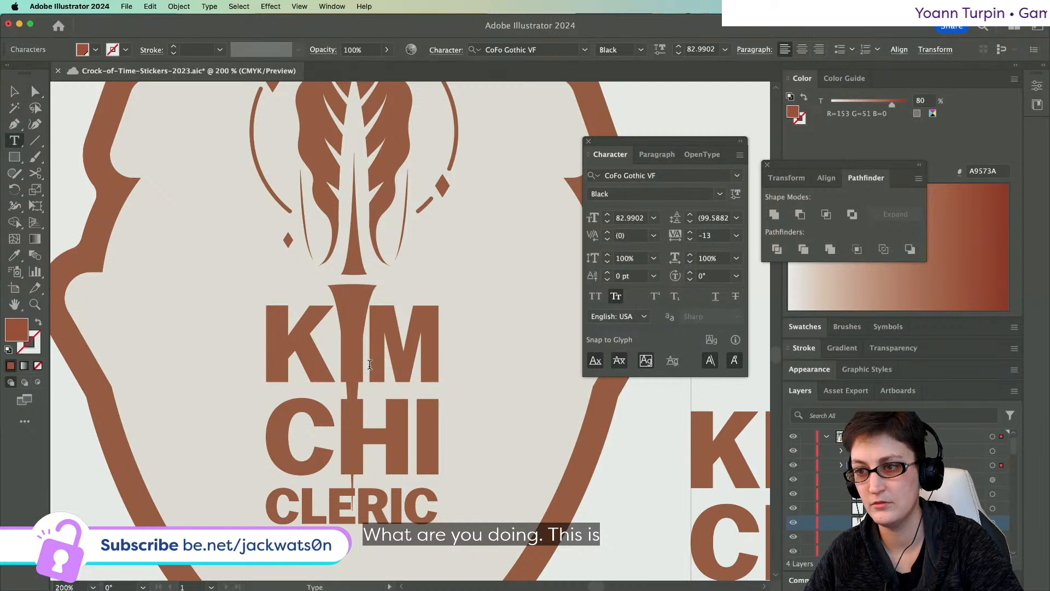
pyautogui.moveTo(354, 366); pyautogui.dragTo(337, 365)
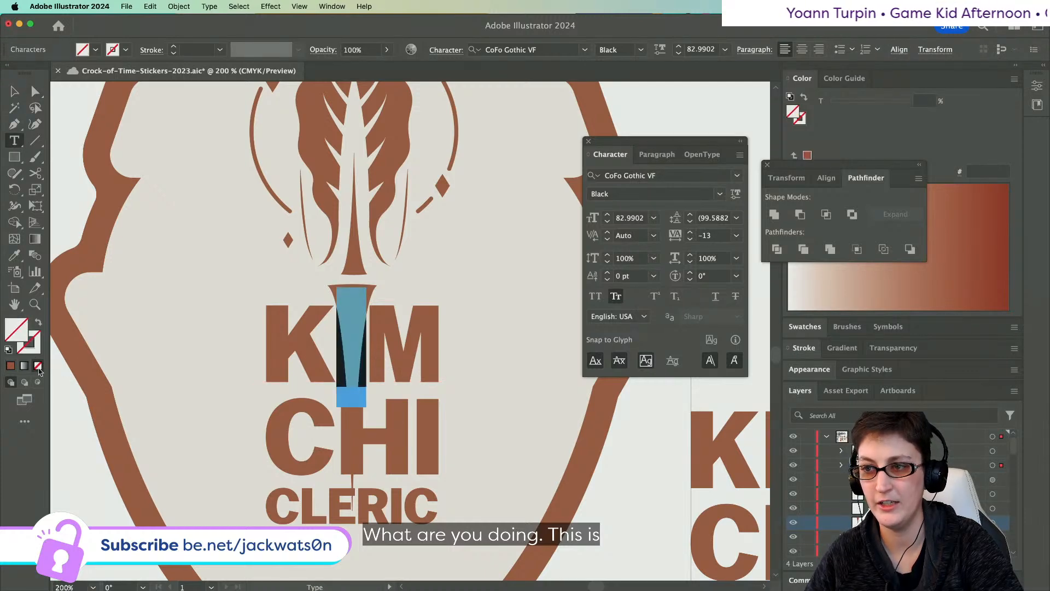
pyautogui.press('shift+super+a')
# - Draw a rectangle over CHI and CLERIC just below KIM and fill it with the badge's sampled cream colour
pyautogui.scroll(-1, 429, 403)
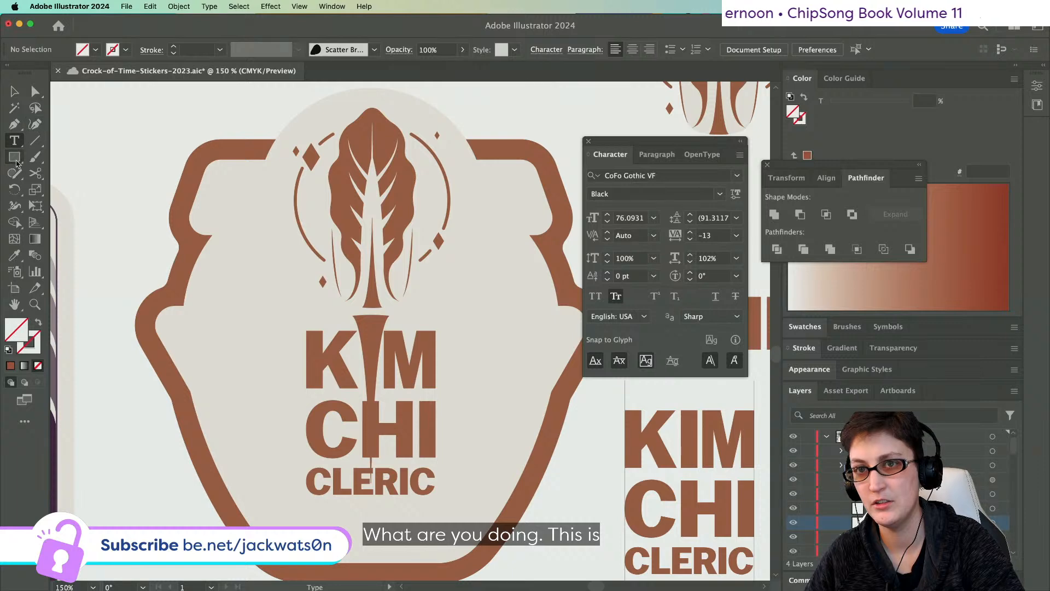
pyautogui.click(15, 157)
pyautogui.moveTo(468, 516); pyautogui.dragTo(267, 396)
pyautogui.press('i')
pyautogui.click(211, 317)
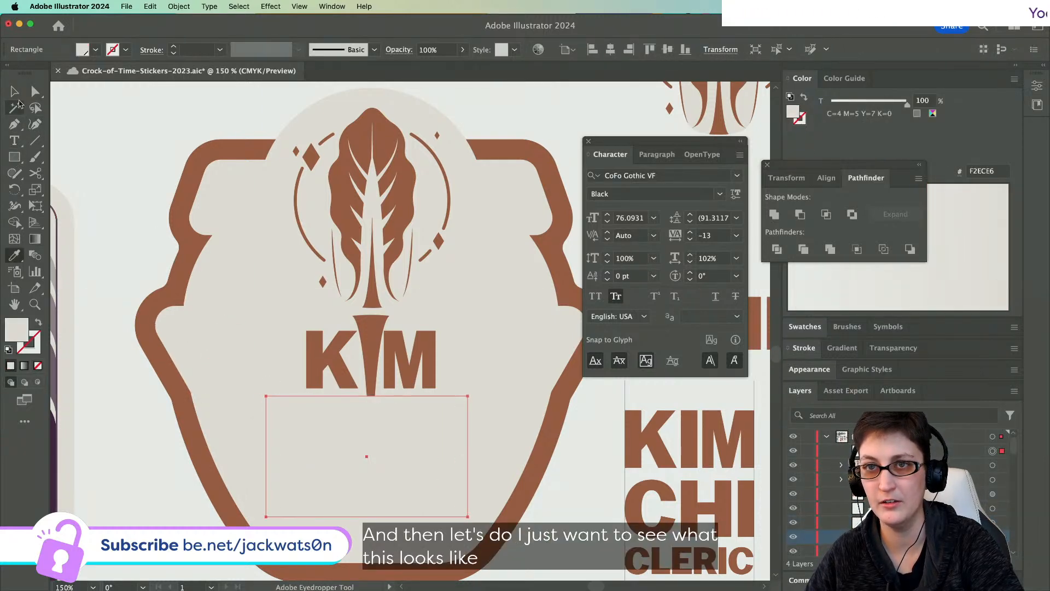
# - Restack the cream rectangle behind the lettering and in front of the tapered spike to mask the spike's lower part
pyautogui.press('super+x')
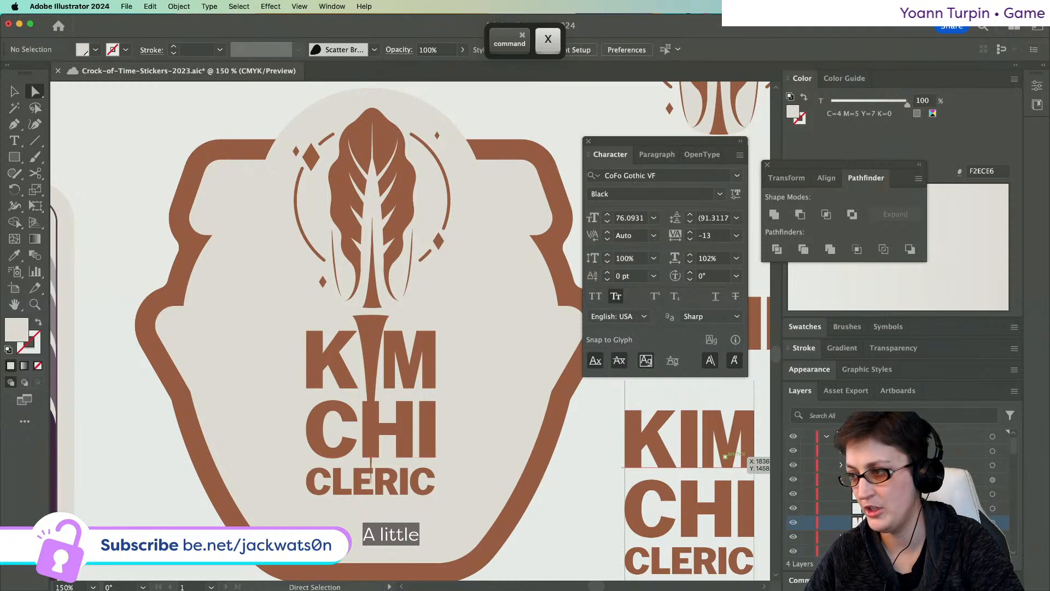
pyautogui.press('alt')
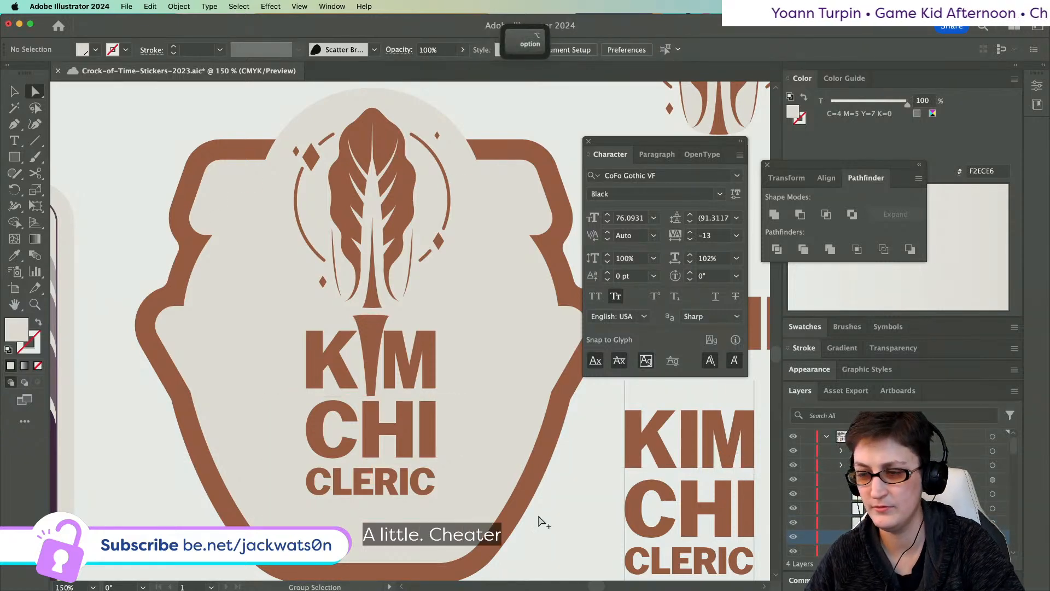
pyautogui.scroll(-3, 543, 522)
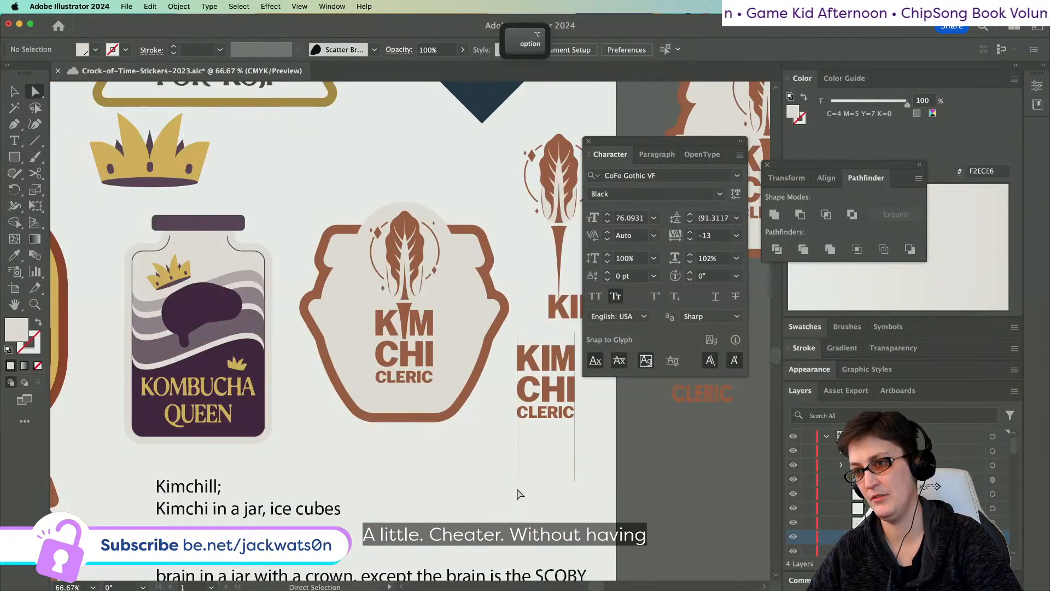
pyautogui.hscroll(2, 520, 494)
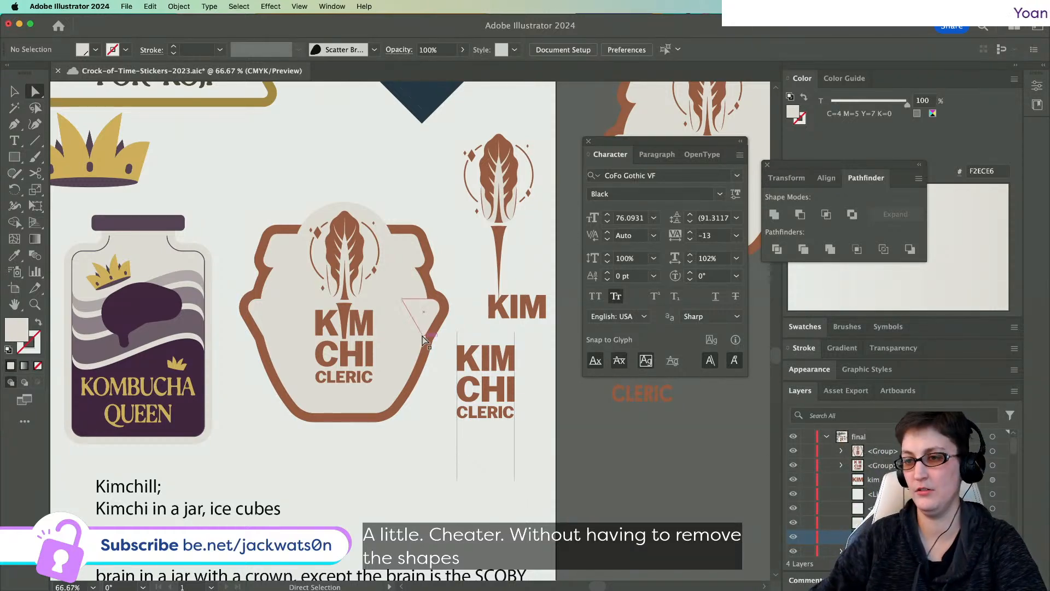
# - Shorten the tapered spike by raising its tip from CLERIC to the lower half of CHI, and select the lettering group
pyautogui.scroll(2, 421, 342)
pyautogui.hscroll(-4, 436, 341)
pyautogui.hscroll(2, 438, 339)
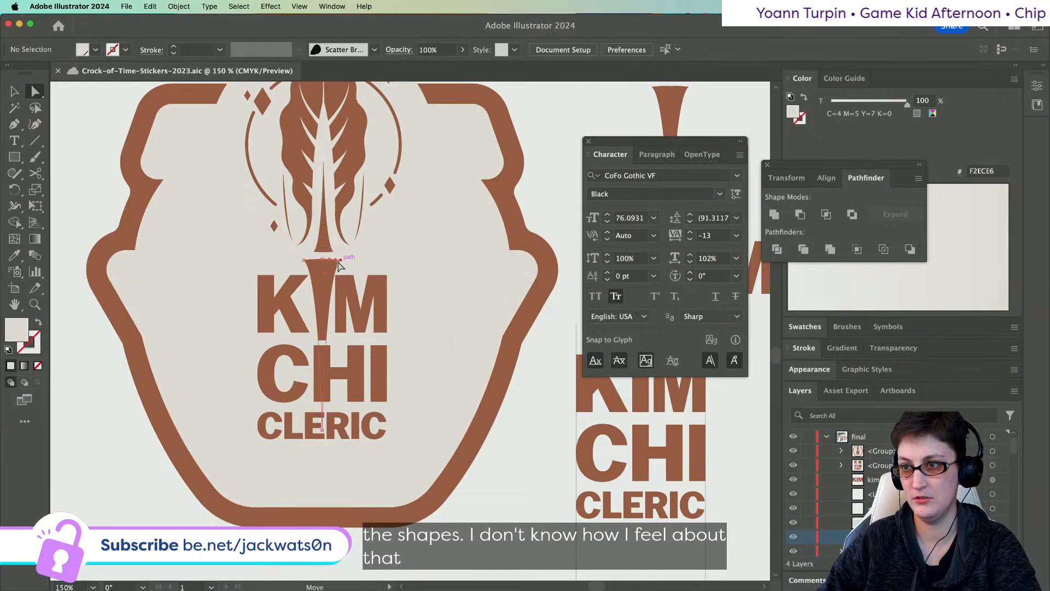
pyautogui.click(334, 265)
pyautogui.click(326, 272)
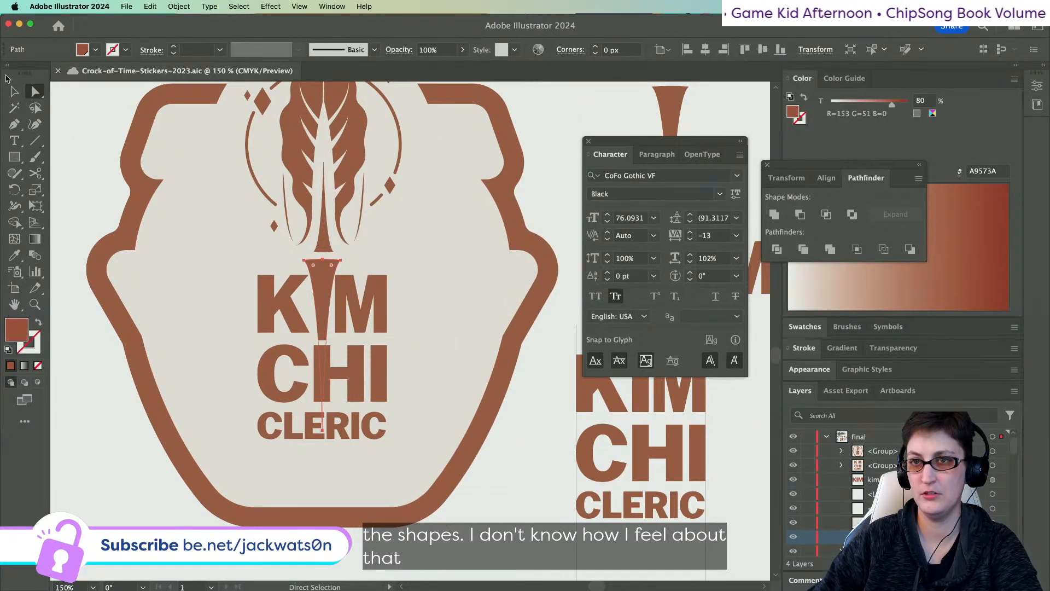
pyautogui.click(15, 93)
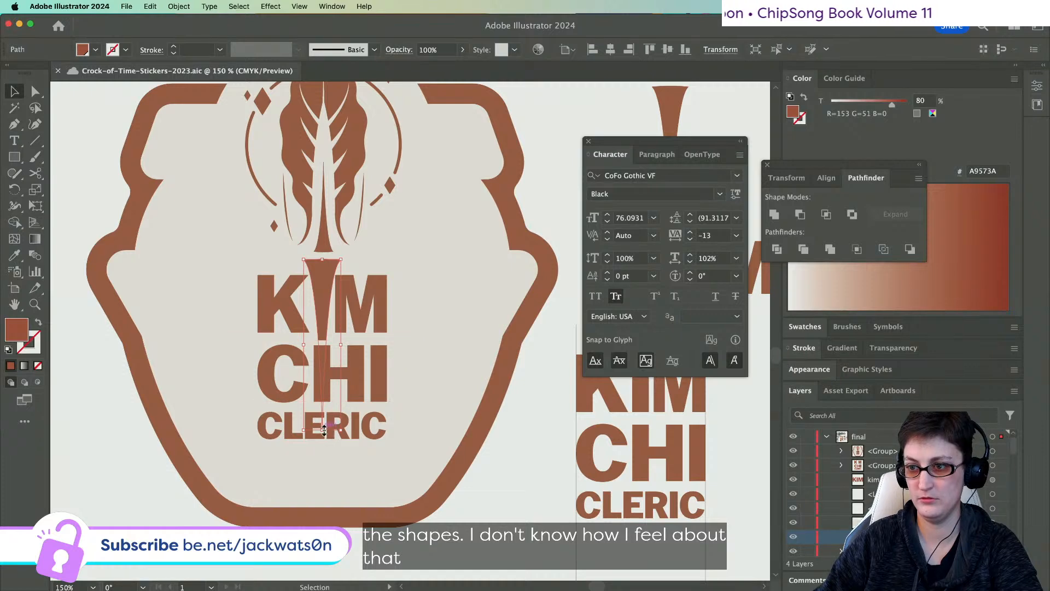
pyautogui.moveTo(323, 431); pyautogui.dragTo(325, 385)
pyautogui.press('super+shift+a')
pyautogui.press('super+minus')
pyautogui.press('super+minus')
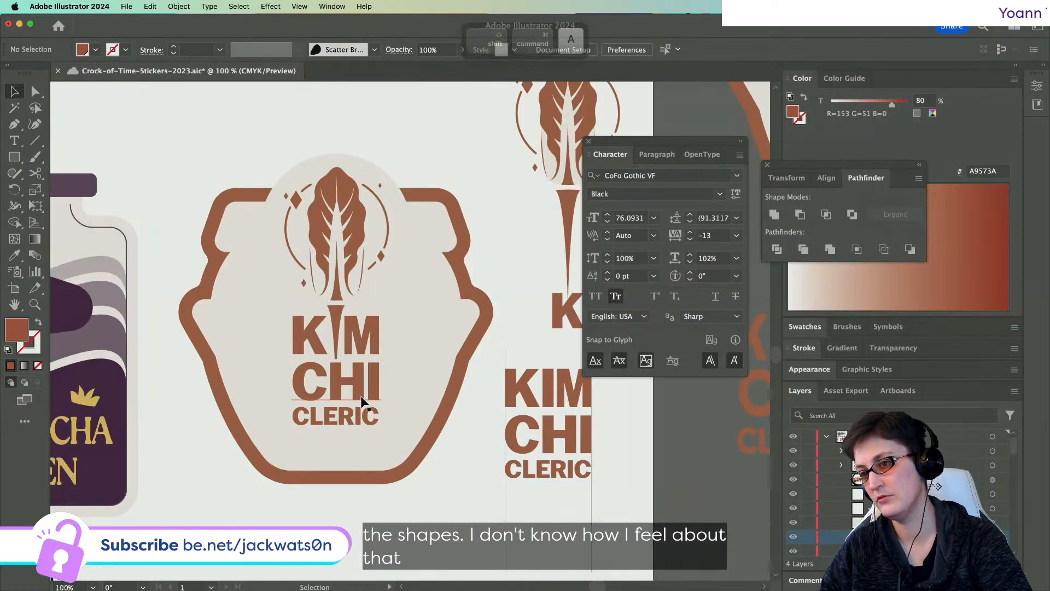
pyautogui.press('super+equal')
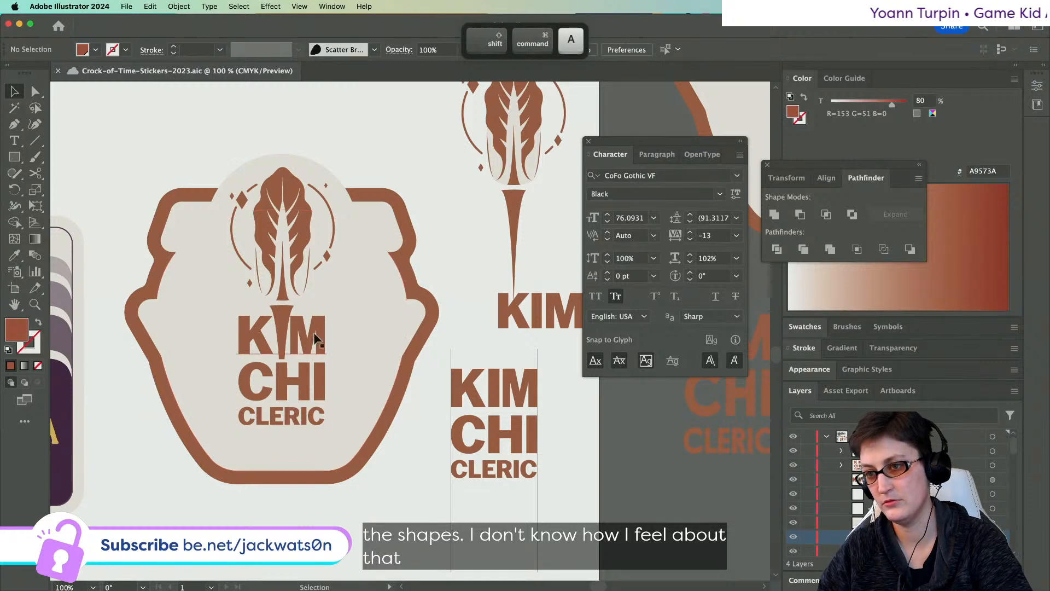
pyautogui.click(306, 383)
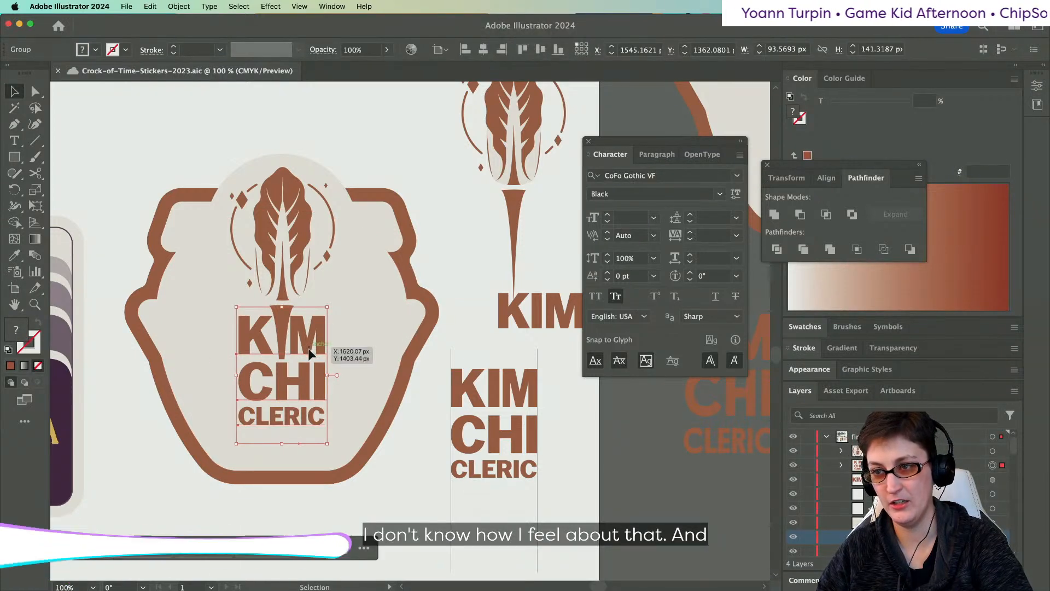
# - Try lowering the lettering group about 15 px and nudging the cream mask rectangle down to just above CHI
pyautogui.moveTo(307, 348); pyautogui.dragTo(308, 361)
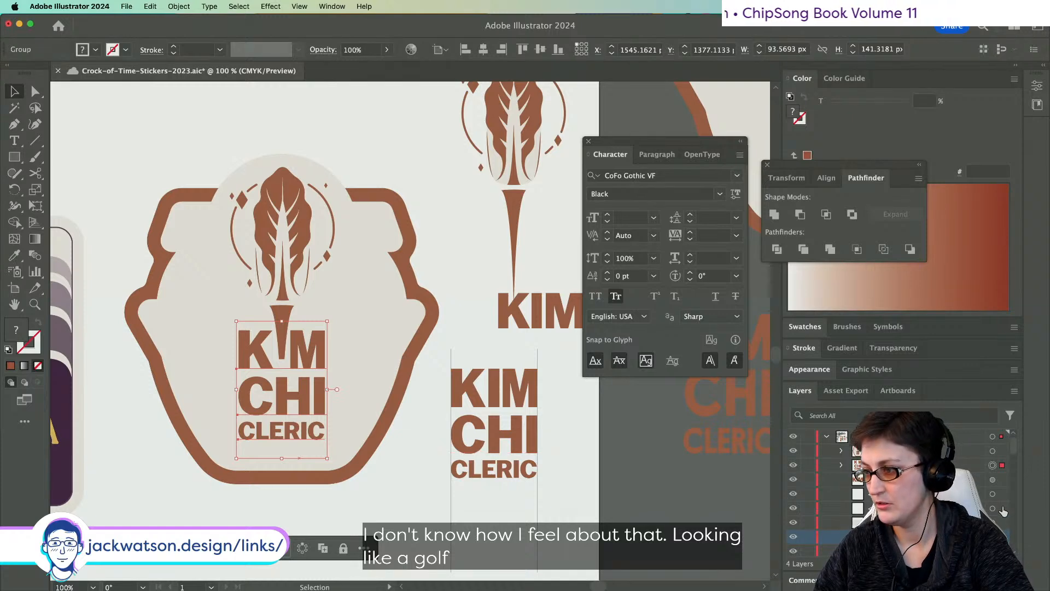
pyautogui.click(992, 522)
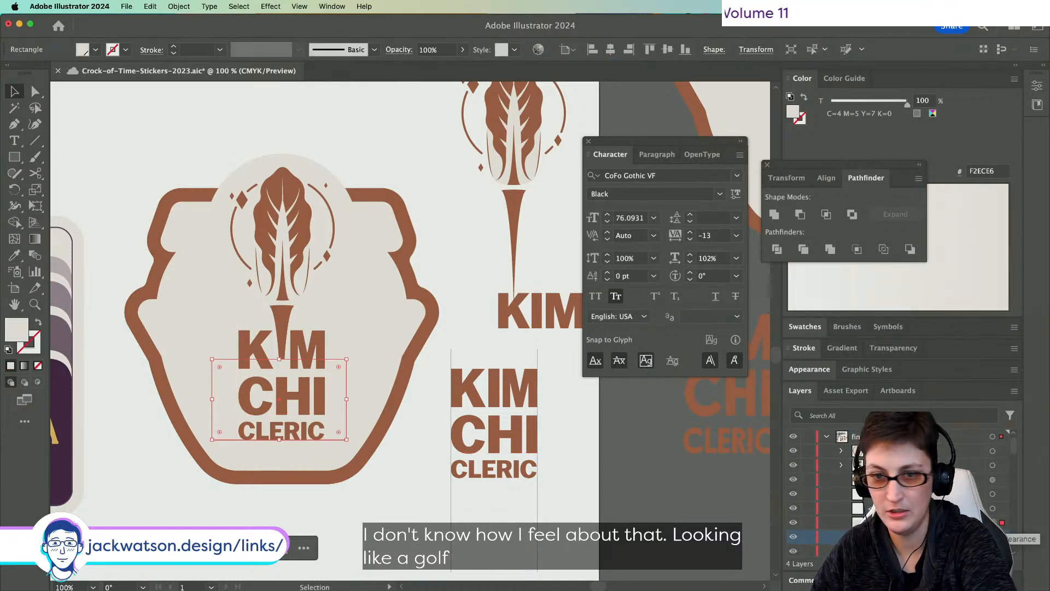
pyautogui.press('Down')
pyautogui.press('Down')
pyautogui.press('Down')
pyautogui.press('Down')
pyautogui.press('Down')
pyautogui.press('Down')
pyautogui.press('Down')
pyautogui.press('Down')
pyautogui.press('Down')
pyautogui.press('Down')
pyautogui.press('Down')
pyautogui.press('Down')
pyautogui.press('Down')
pyautogui.press('Down')
pyautogui.press('Down')
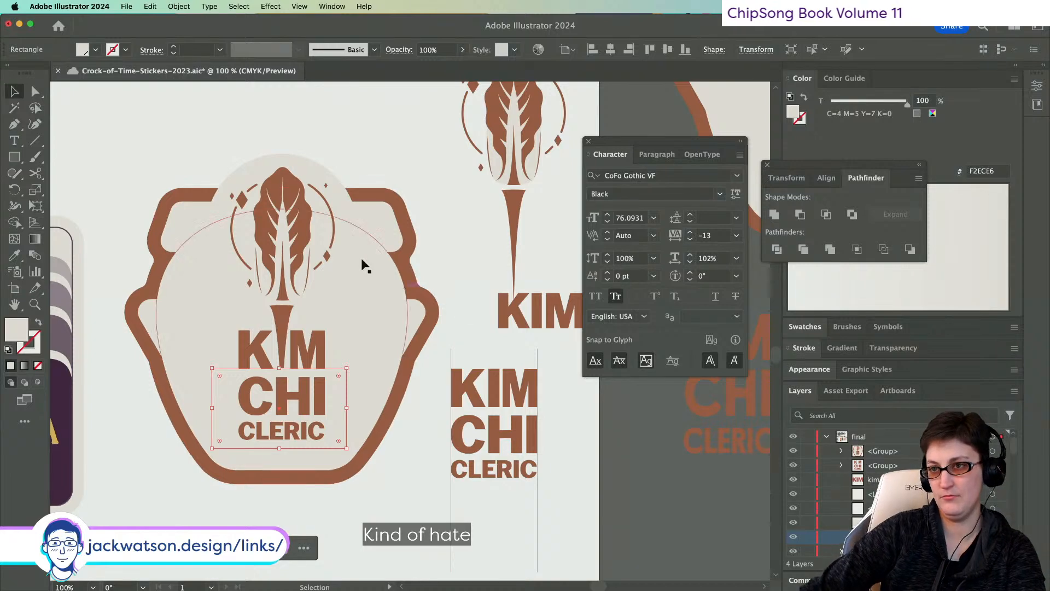
pyautogui.click(442, 215)
pyautogui.scroll(-3, 481, 284)
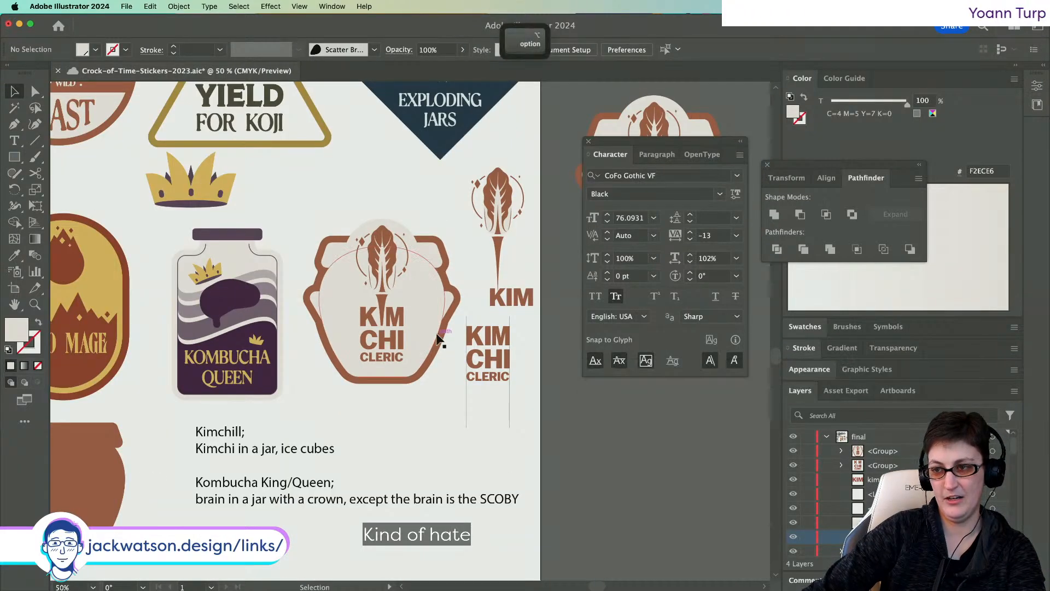
pyautogui.scroll(1, 438, 339)
# - Undo the mask, spike and lettering edits back to the full KIM lettering over the long spike
pyautogui.press('super+z')
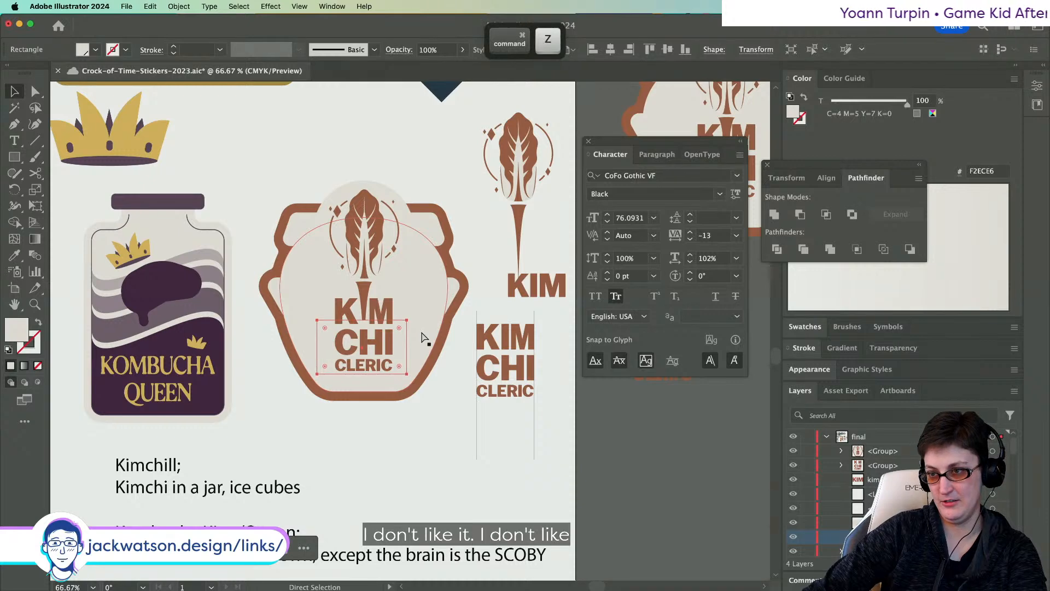
pyautogui.press('super+z')
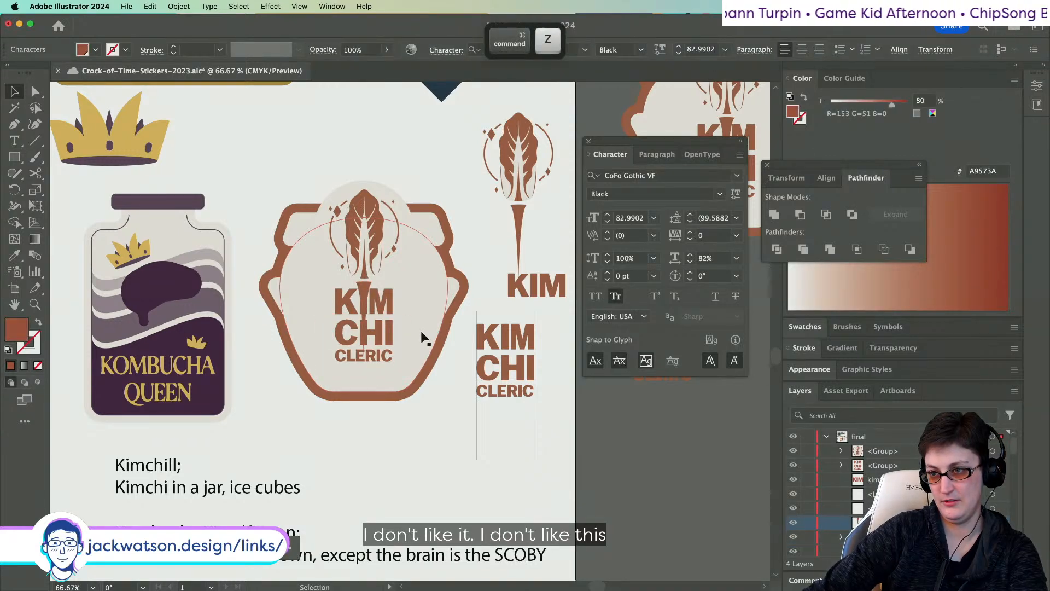
pyautogui.press('super+z')
pyautogui.press('super+shift+a')
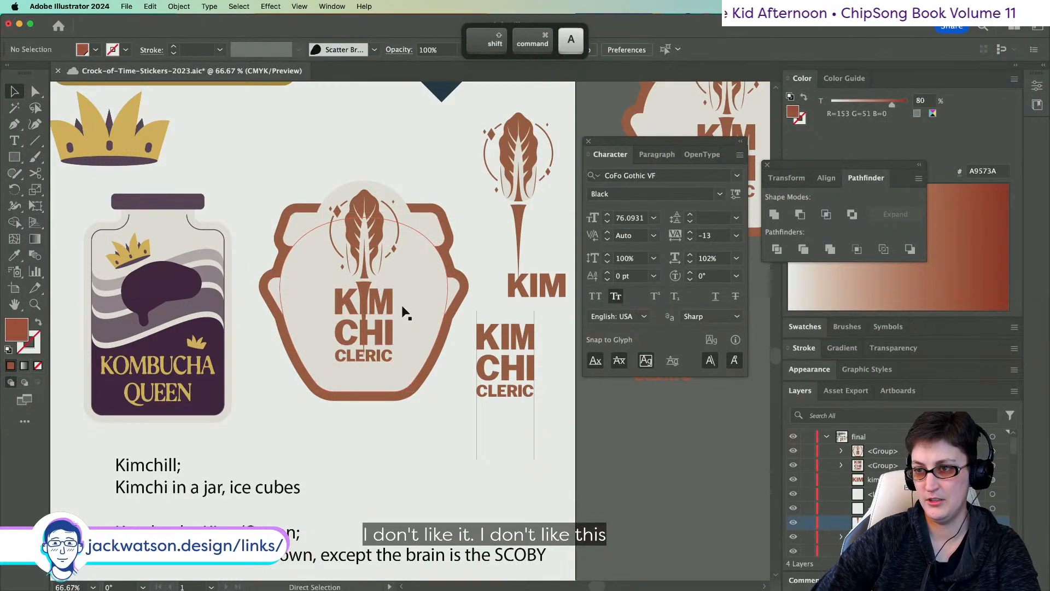
pyautogui.press('super+z')
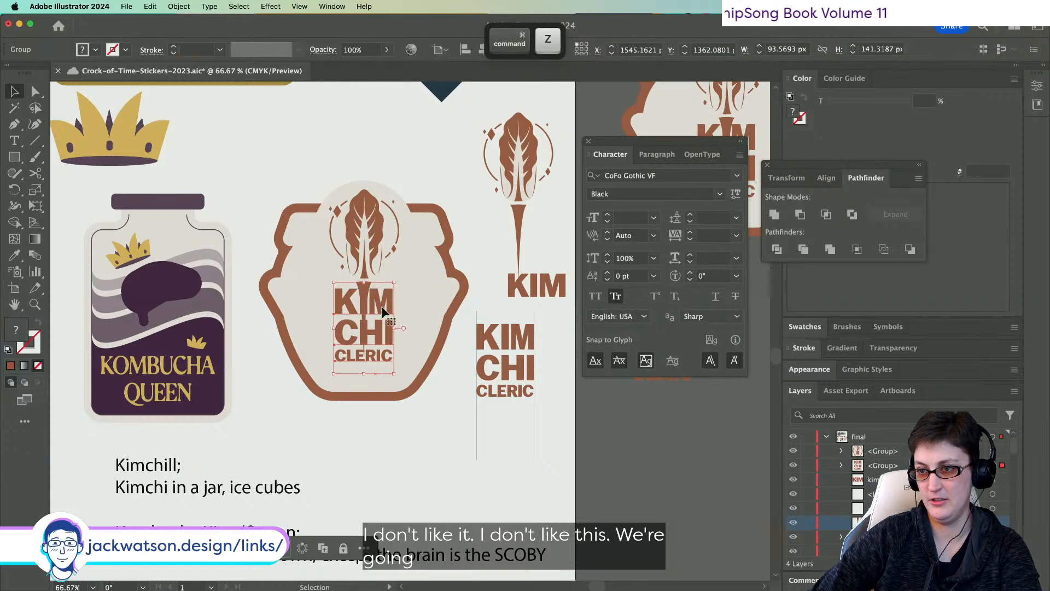
pyautogui.press('super+z')
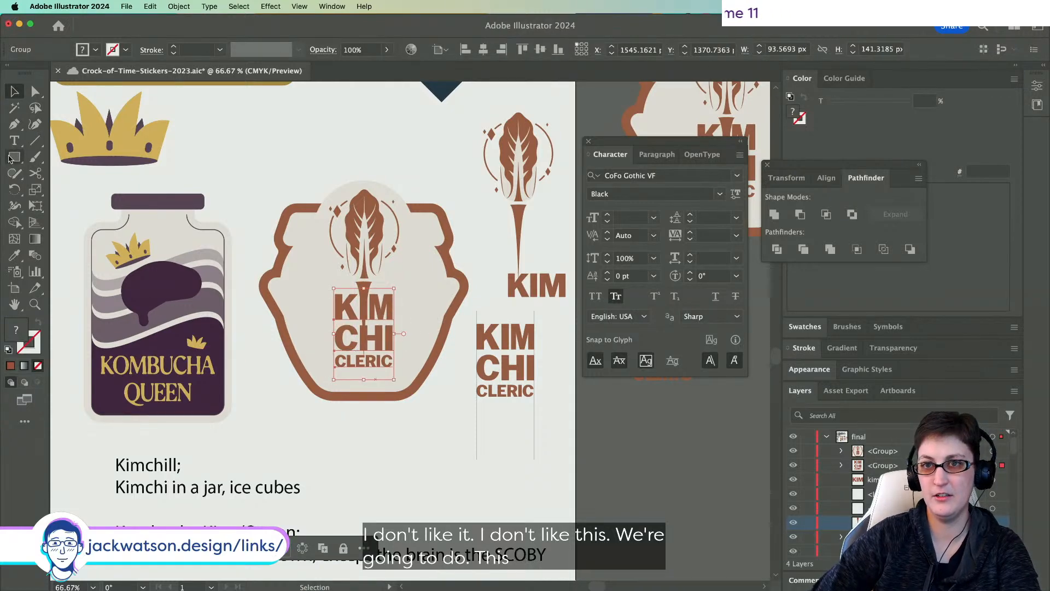
# - Draw a rectangle over the badge lettering from just above KIM, fill it with the sampled cream colour, and raise its lower edge
pyautogui.click(14, 157)
pyautogui.moveTo(433, 435); pyautogui.dragTo(309, 287)
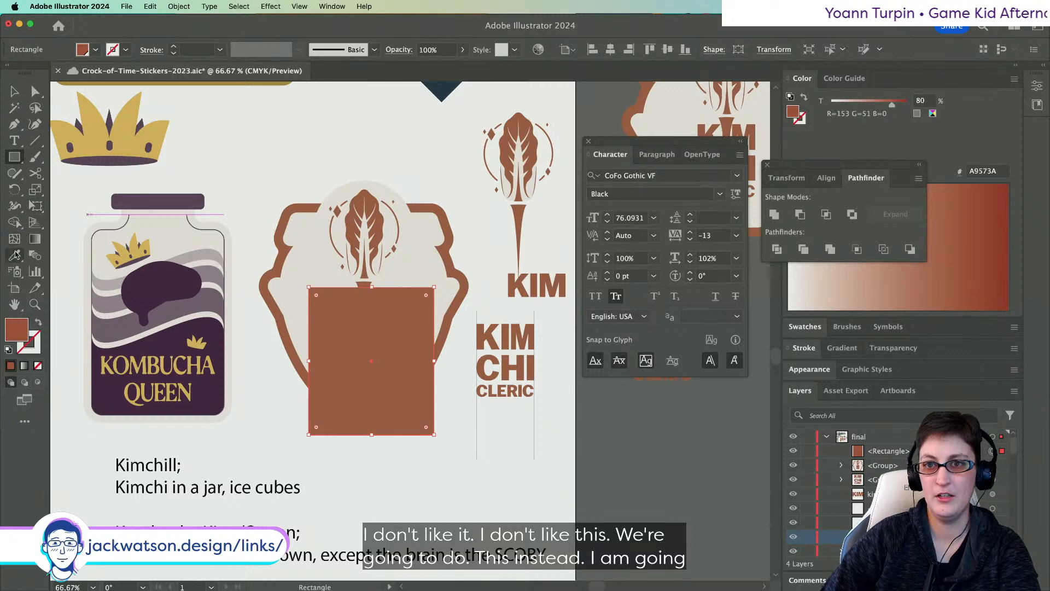
pyautogui.click(15, 255)
pyautogui.click(310, 276)
pyautogui.click(15, 91)
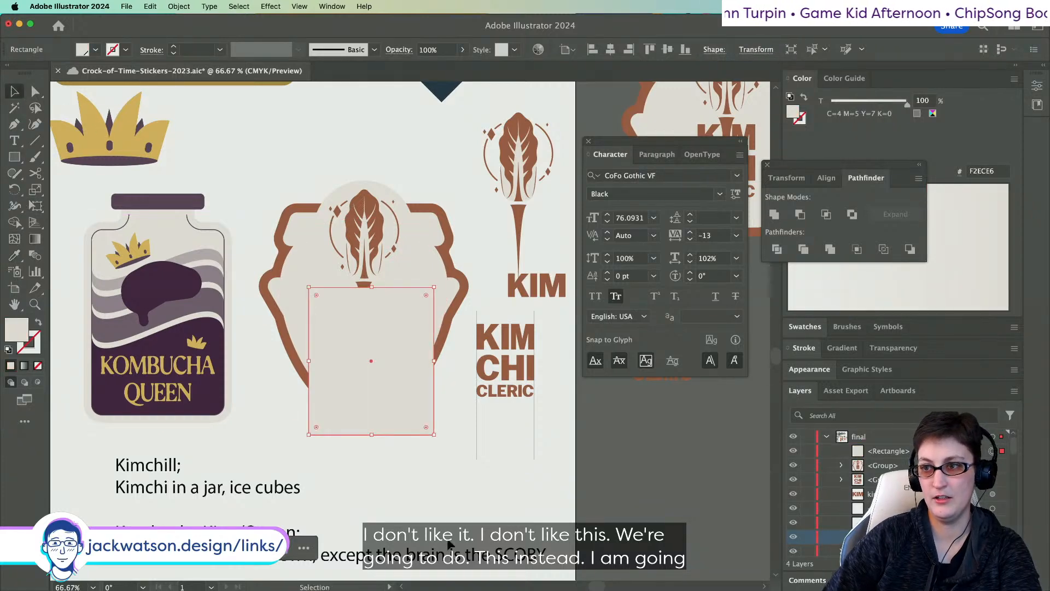
pyautogui.moveTo(372, 435); pyautogui.dragTo(372, 371)
# - Restack the cream rectangle behind the lettering and in front of the tapered spike to mask the spike from KIM downward
pyautogui.press('super+x')
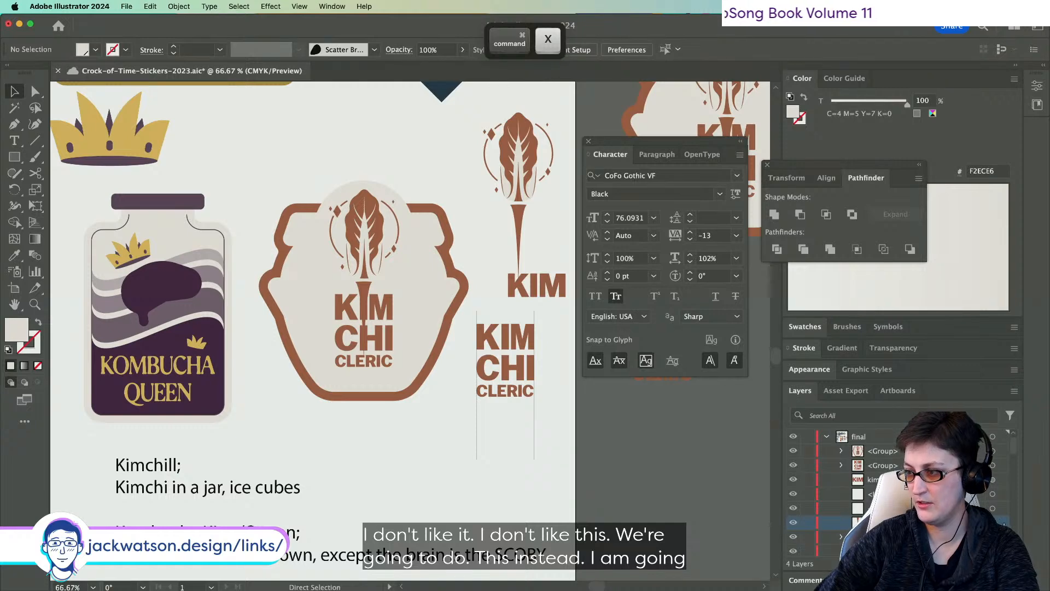
pyautogui.click(1004, 524)
pyautogui.press('super+f')
pyautogui.click(389, 523)
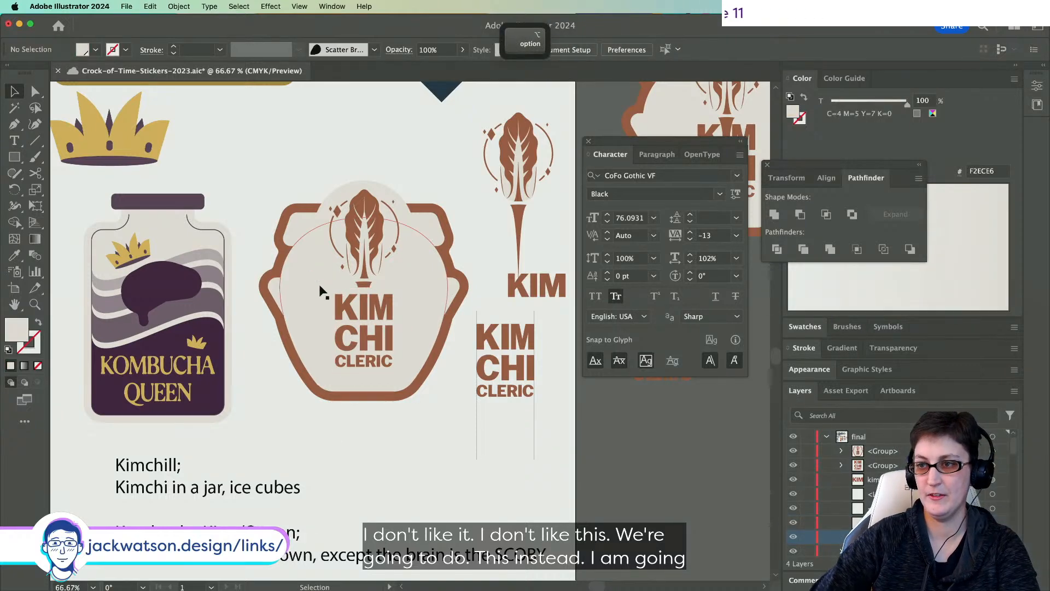
pyautogui.scroll(3, 319, 287)
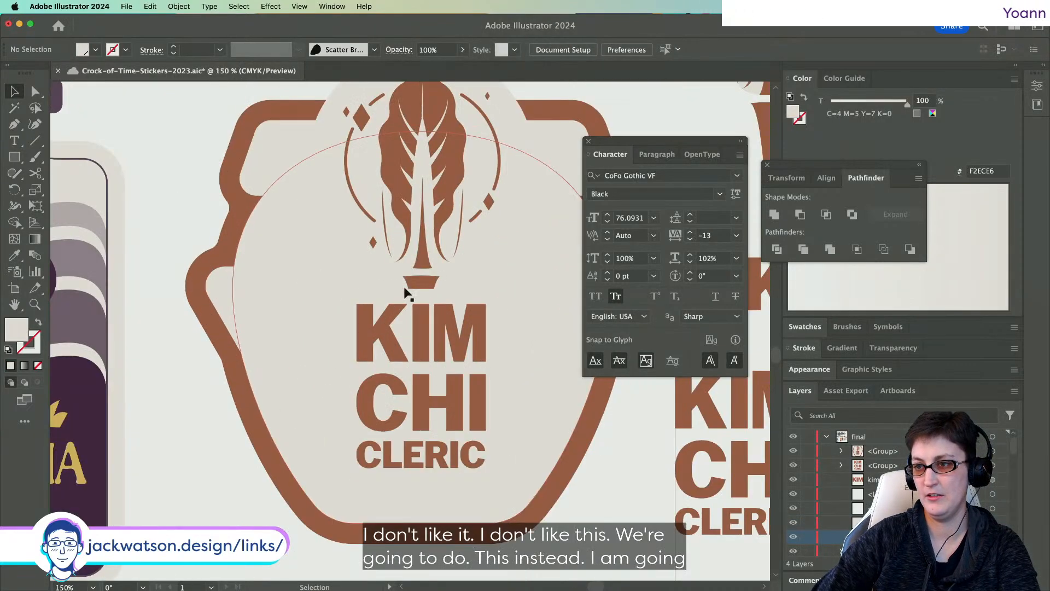
# - Lower the cream rectangle about 3 px to expose slightly more of the spike's top above KIM
pyautogui.click(451, 298)
pyautogui.click(513, 295)
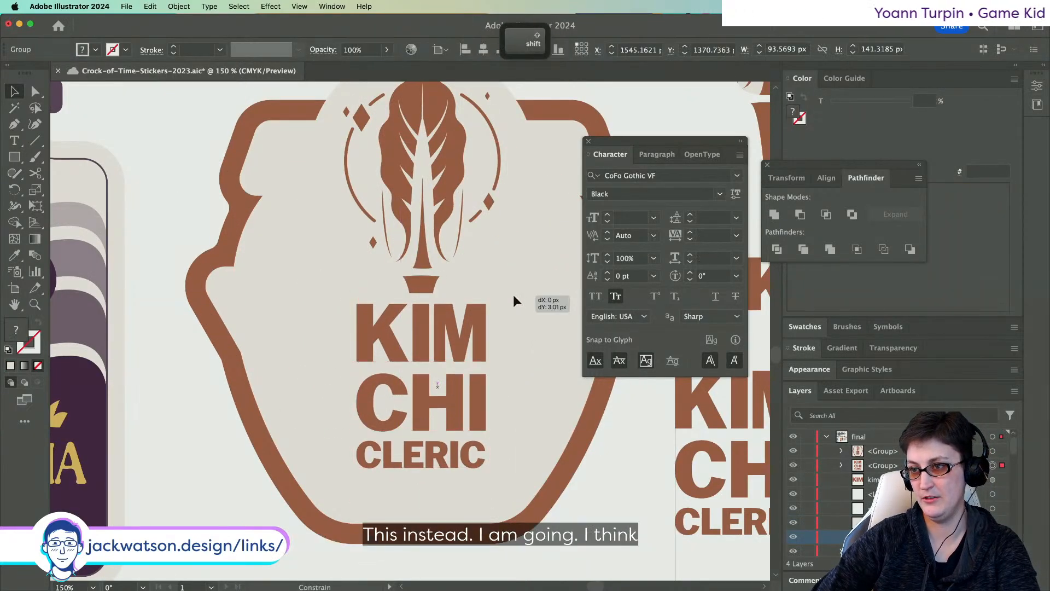
pyautogui.keyDown('shift'); pyautogui.click(417, 282); pyautogui.keyUp('shift')
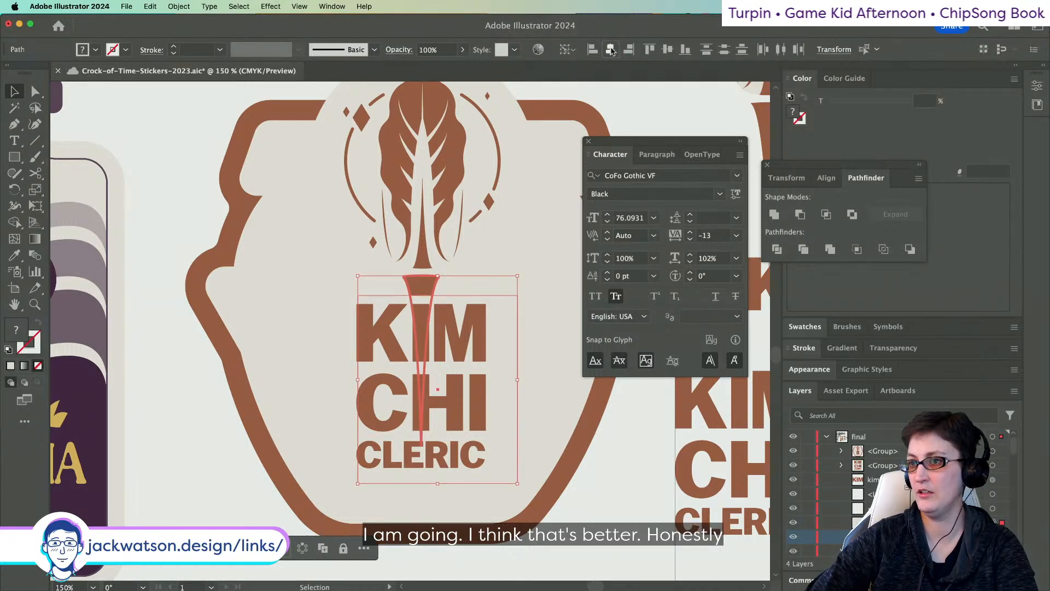
pyautogui.keyDown('shift'); pyautogui.keyDown('super'); pyautogui.click(482, 239); pyautogui.keyUp('super'); pyautogui.keyUp('shift')
# - Nudge the cabbage emblem in the badge about 1.24 px left and 1.24 px up above the spike stub
pyautogui.click(426, 251)
pyautogui.scroll(2, 427, 252)
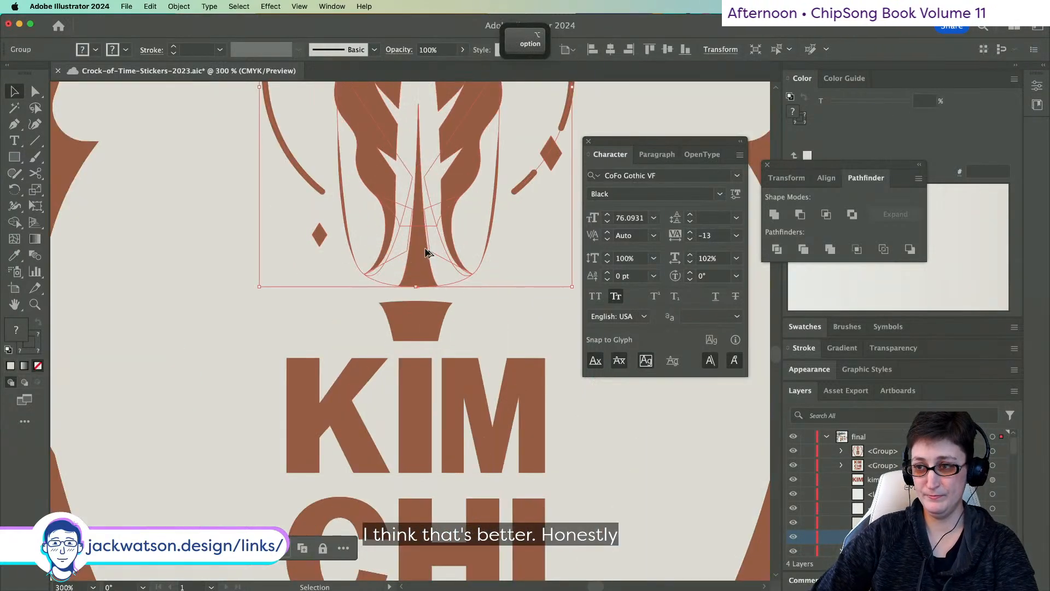
pyautogui.moveTo(427, 248); pyautogui.dragTo(424, 246)
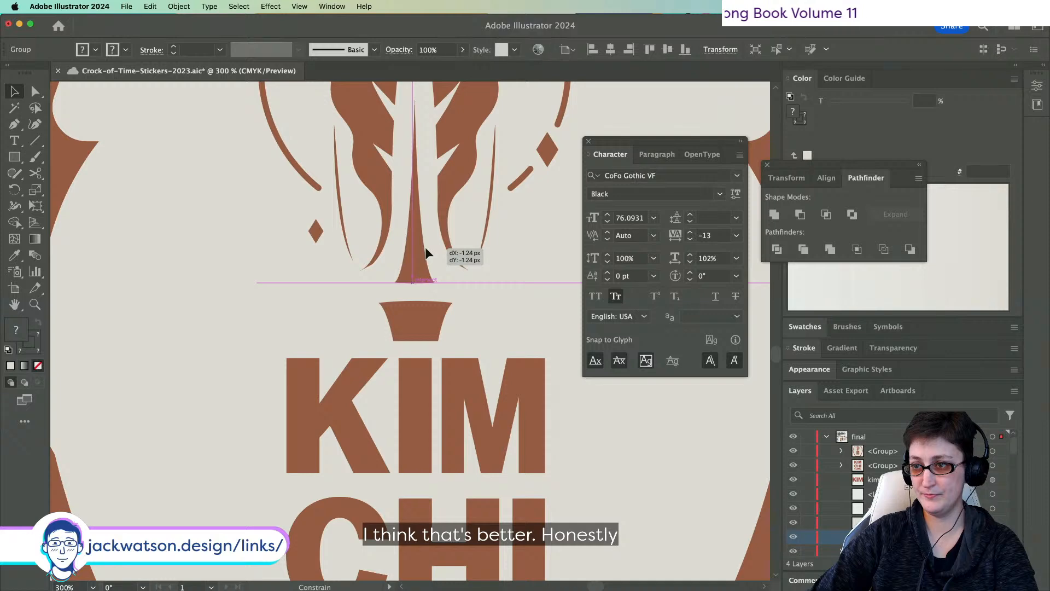
pyautogui.press('shift+super+a')
pyautogui.press('shift+super+a')
pyautogui.scroll(-2, 428, 253)
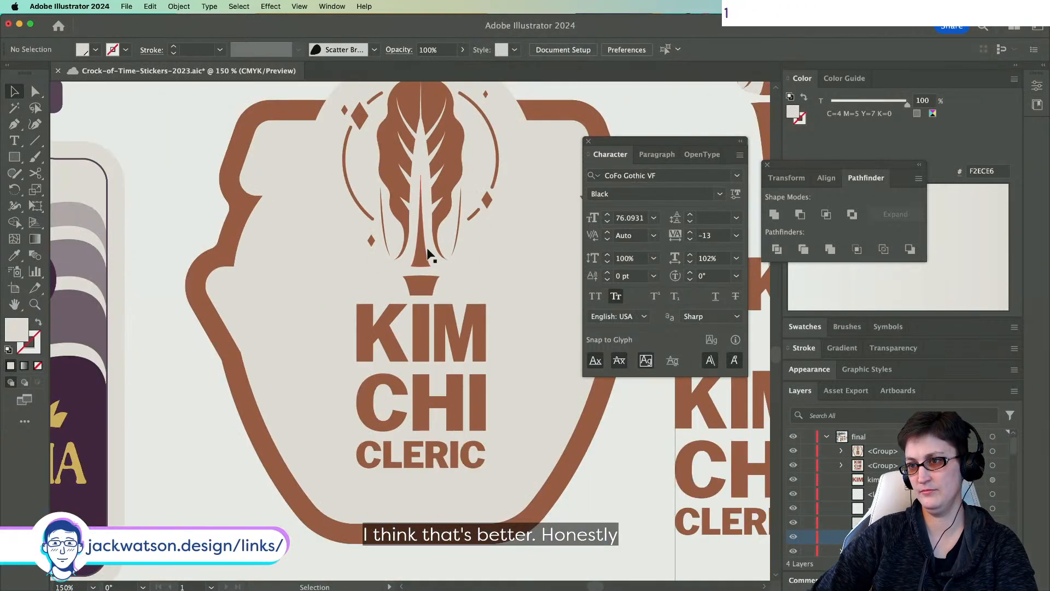
# - Centre the cream backing circle and the cabbage emblem on each other horizontally and vertically
pyautogui.scroll(-1, 428, 253)
pyautogui.click(455, 146)
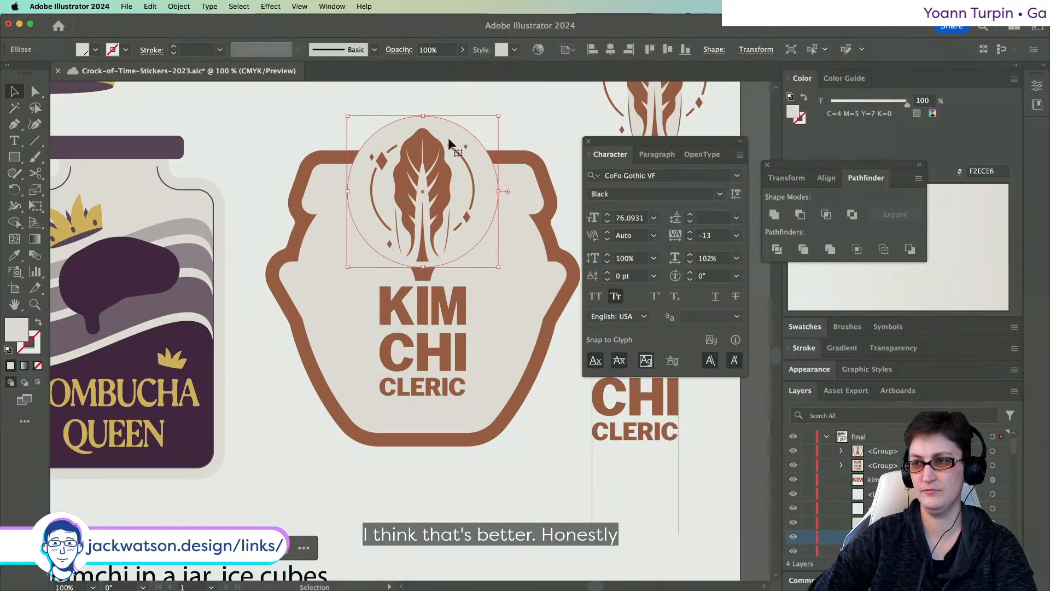
pyautogui.keyDown('shift'); pyautogui.click(423, 149); pyautogui.keyUp('shift')
pyautogui.press('shift+super+a')
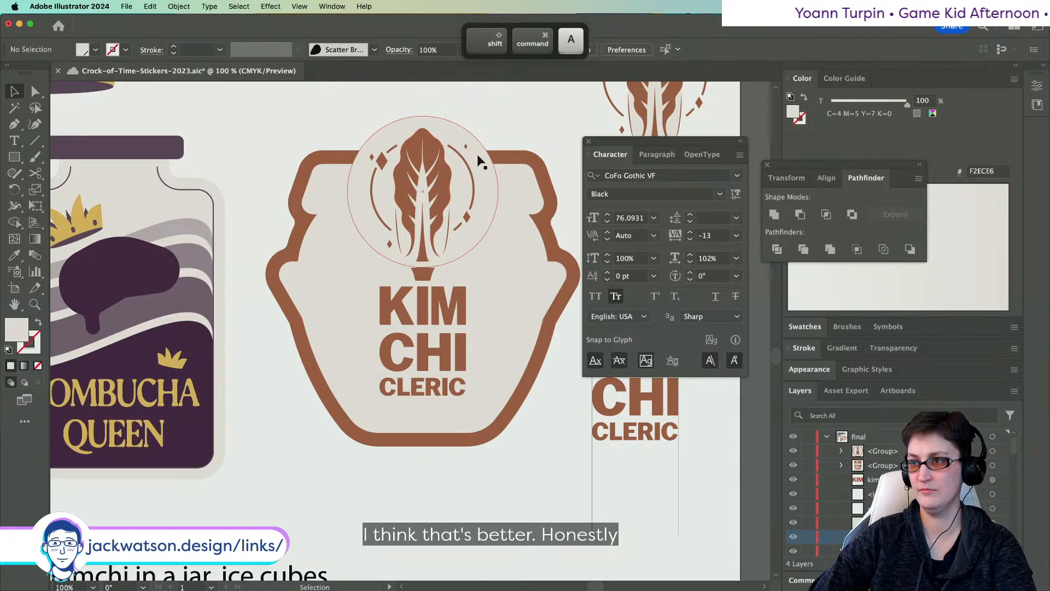
pyautogui.click(477, 155)
pyautogui.keyDown('shift'); pyautogui.click(432, 151); pyautogui.keyUp('shift')
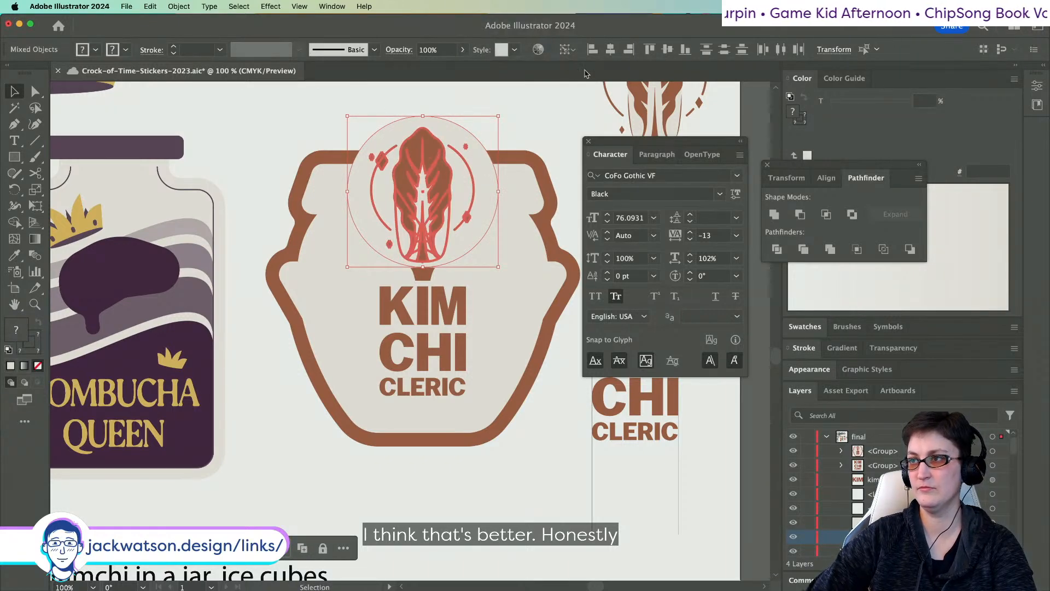
pyautogui.click(611, 50)
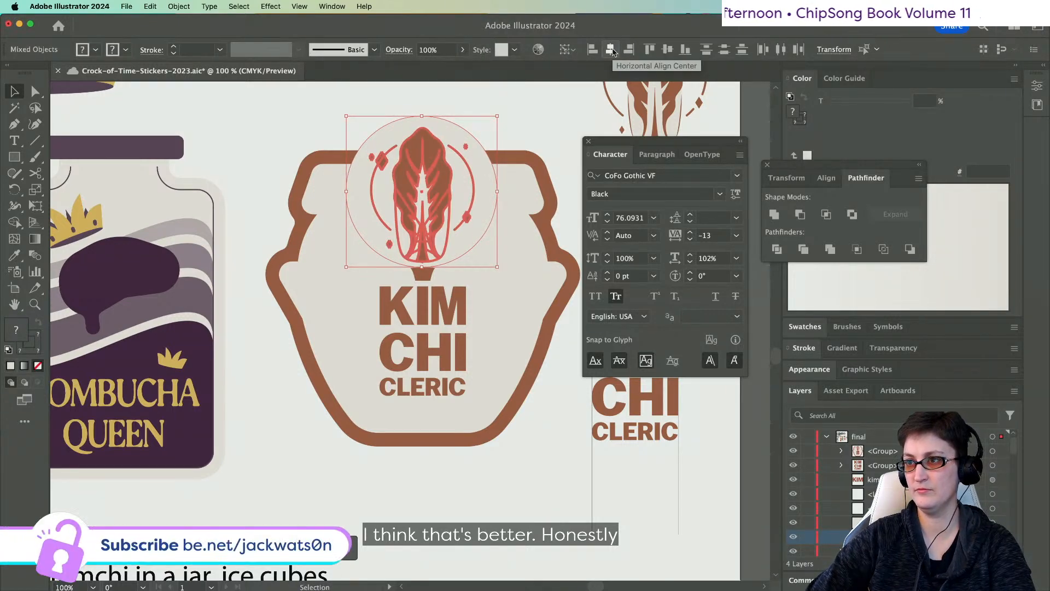
pyautogui.click(667, 49)
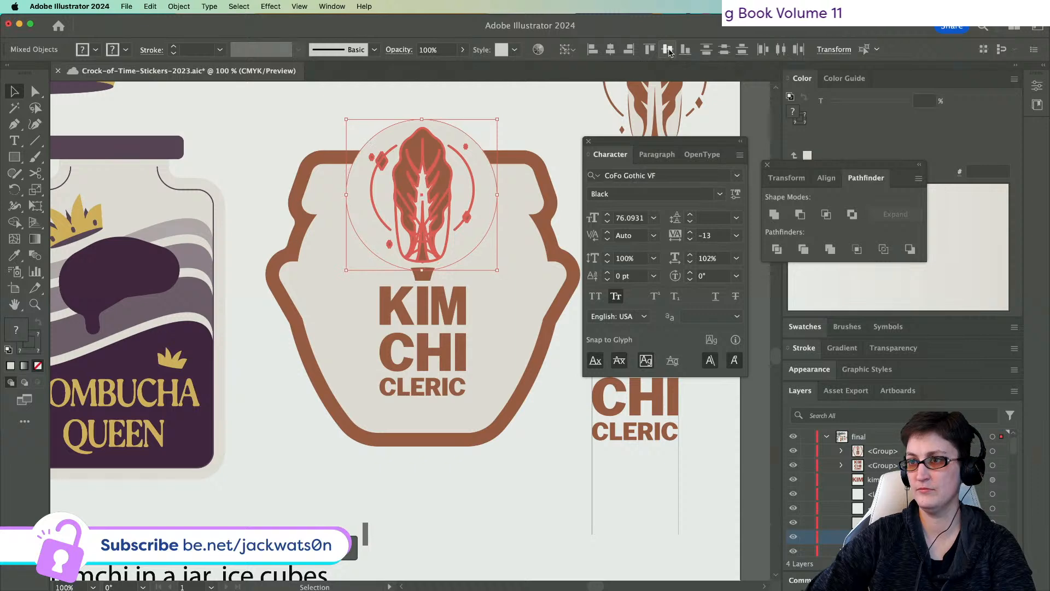
pyautogui.press('super+shift+a')
pyautogui.scroll(-3, 402, 272)
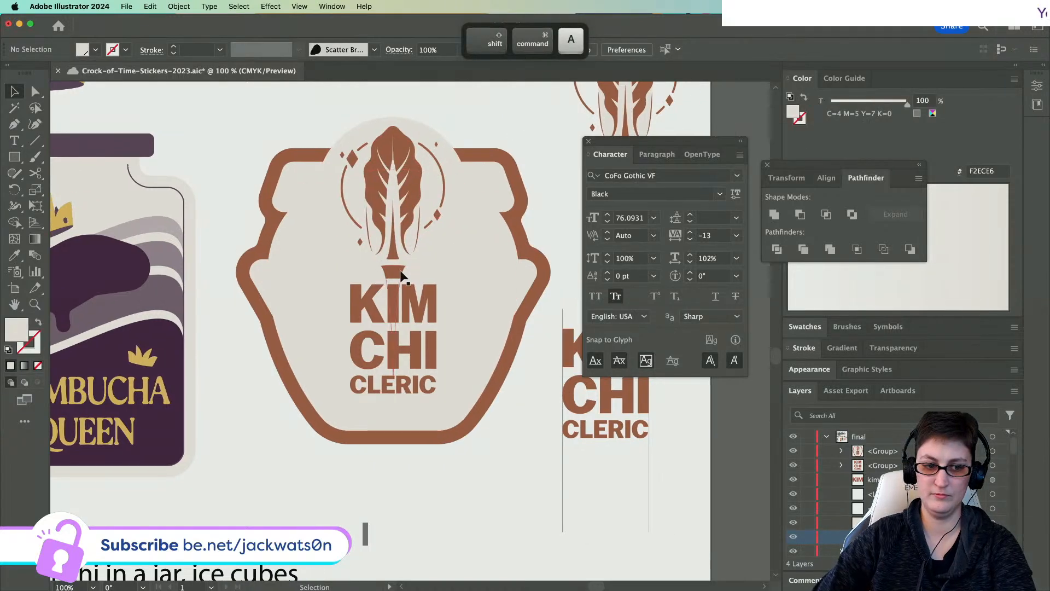
pyautogui.hscroll(2, 399, 270)
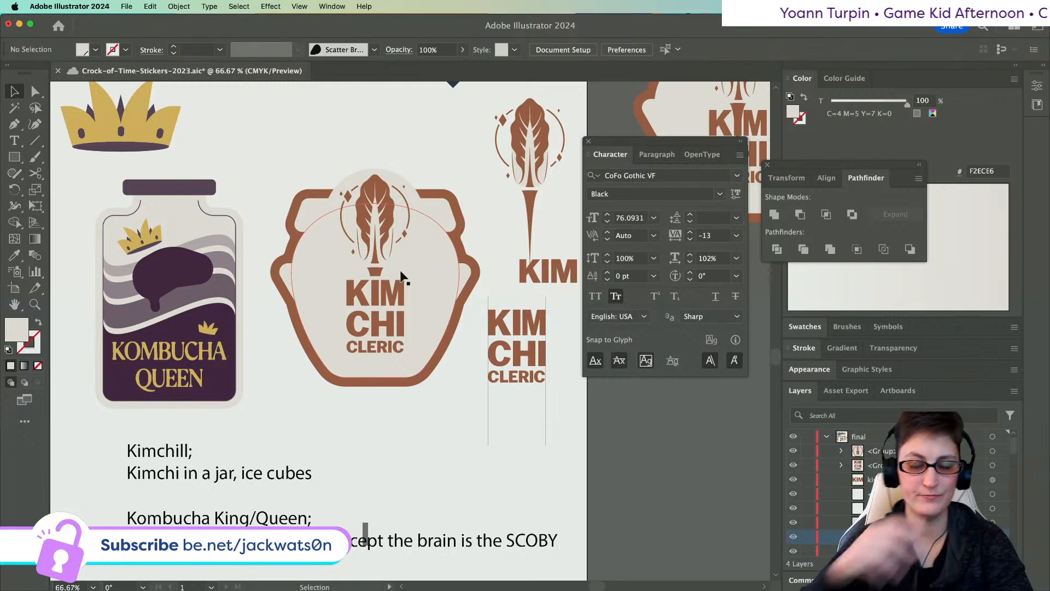
# - Move the cream backing circle slightly up behind the cabbage emblem, to the top edge of the spike stub
pyautogui.click(411, 247)
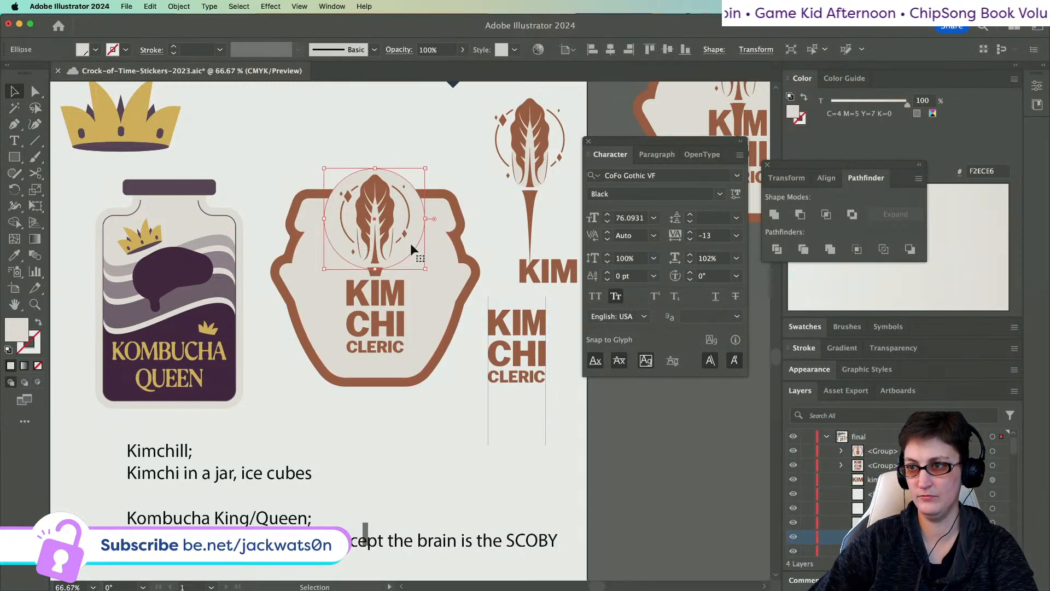
pyautogui.moveTo(376, 270); pyautogui.dragTo(376, 270)
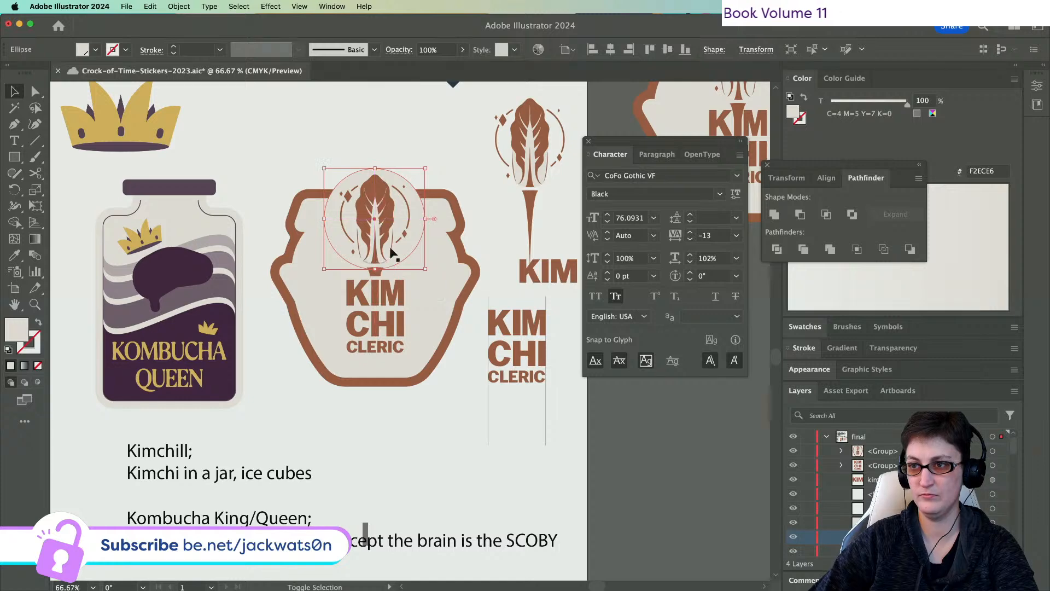
pyautogui.click(421, 116)
pyautogui.scroll(-1, 418, 119)
pyautogui.hscroll(1, 419, 119)
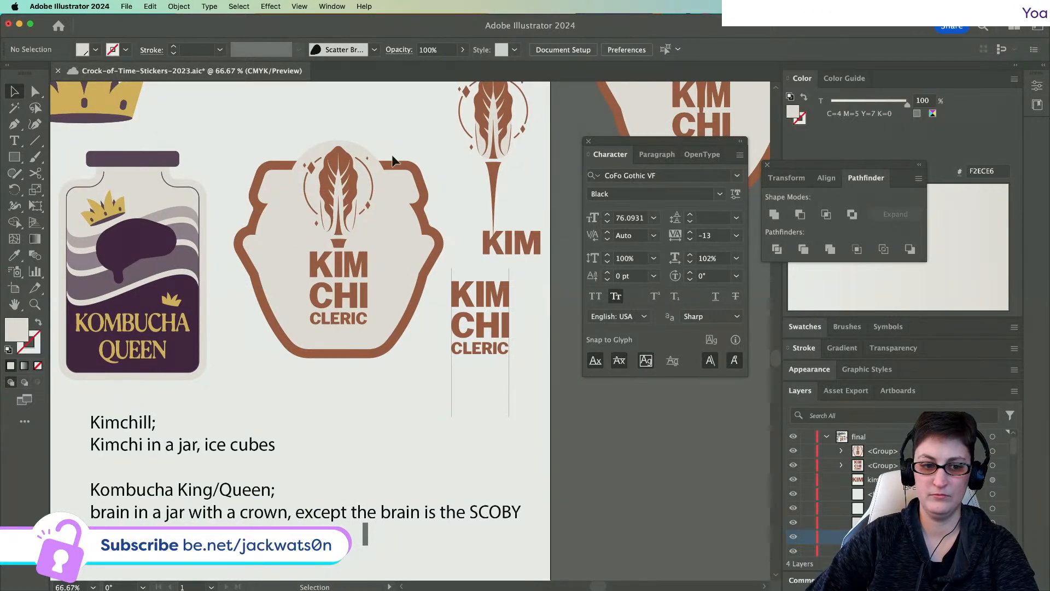
pyautogui.keyDown('alt'); pyautogui.scroll(1, 391, 159); pyautogui.keyUp('alt')
pyautogui.moveTo(369, 214); pyautogui.dragTo(367, 212)
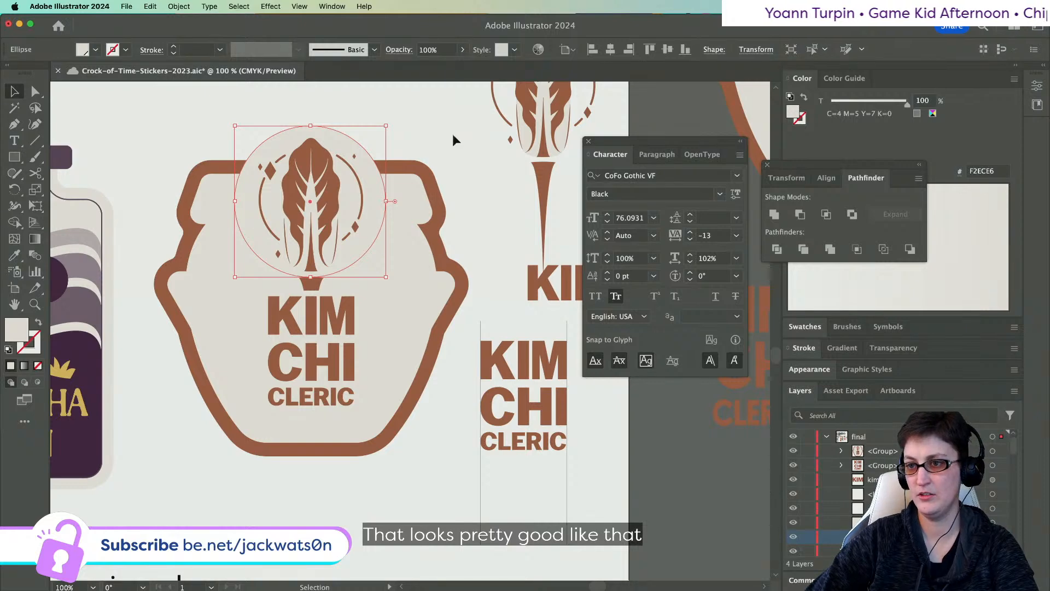
pyautogui.click(483, 264)
pyautogui.keyDown('alt'); pyautogui.scroll(-2, 484, 263); pyautogui.keyUp('alt')
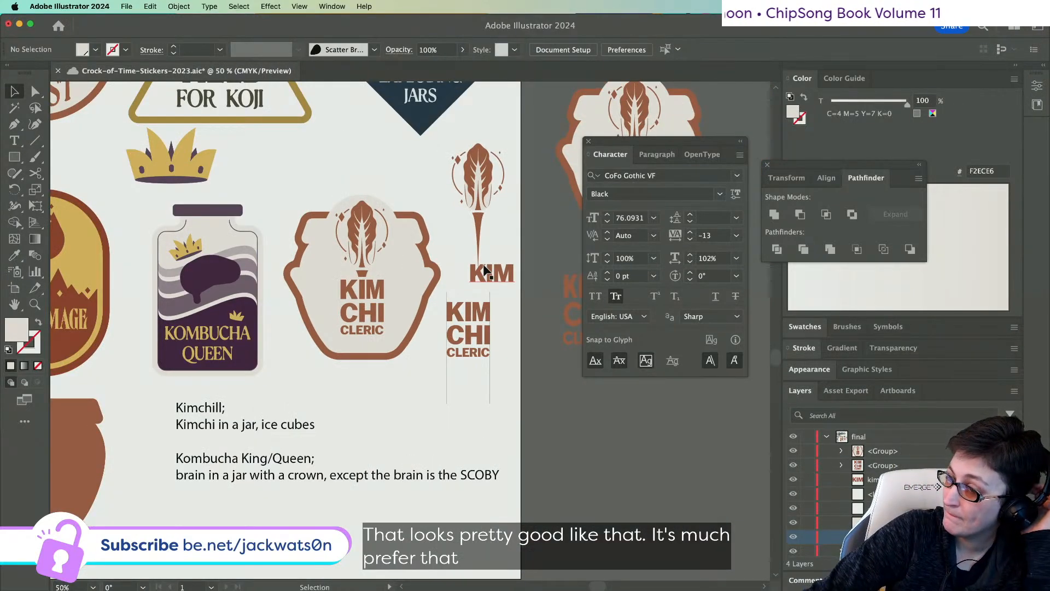
# - Save the sticker document
pyautogui.scroll(1, 484, 268)
pyautogui.hscroll(1, 484, 268)
pyautogui.scroll(1, 484, 268)
pyautogui.hscroll(-1, 483, 268)
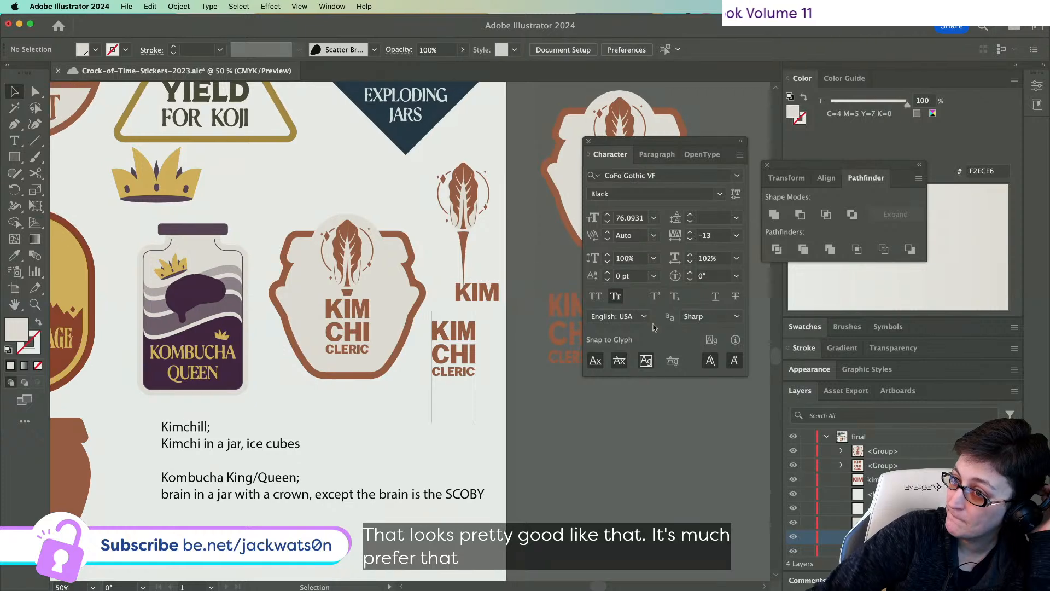
pyautogui.press('super+s')
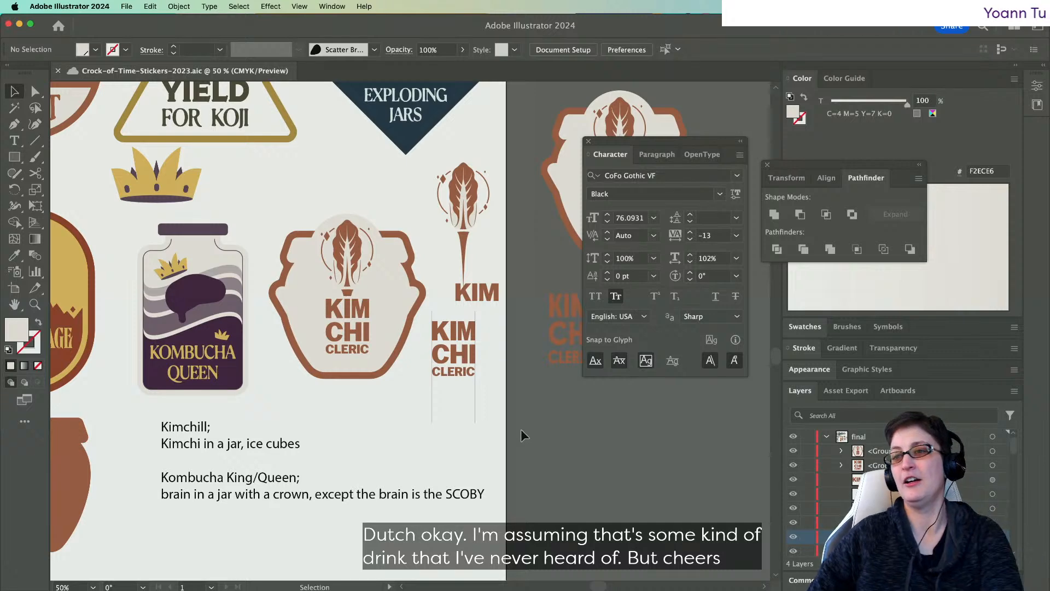
pyautogui.scroll(2, 319, 296)
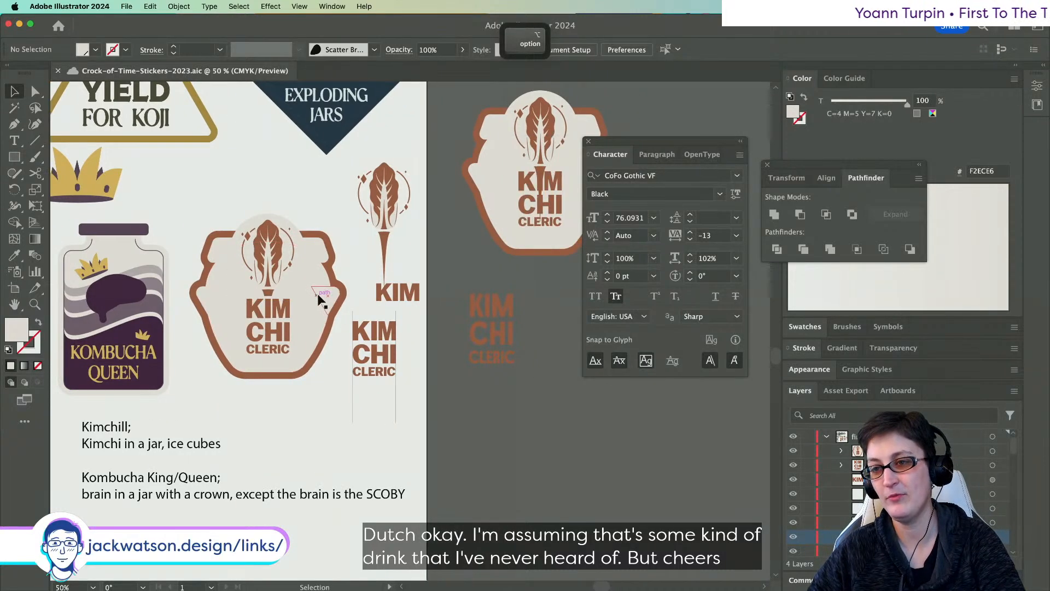
pyautogui.scroll(-2, 316, 296)
pyautogui.hscroll(4, 317, 295)
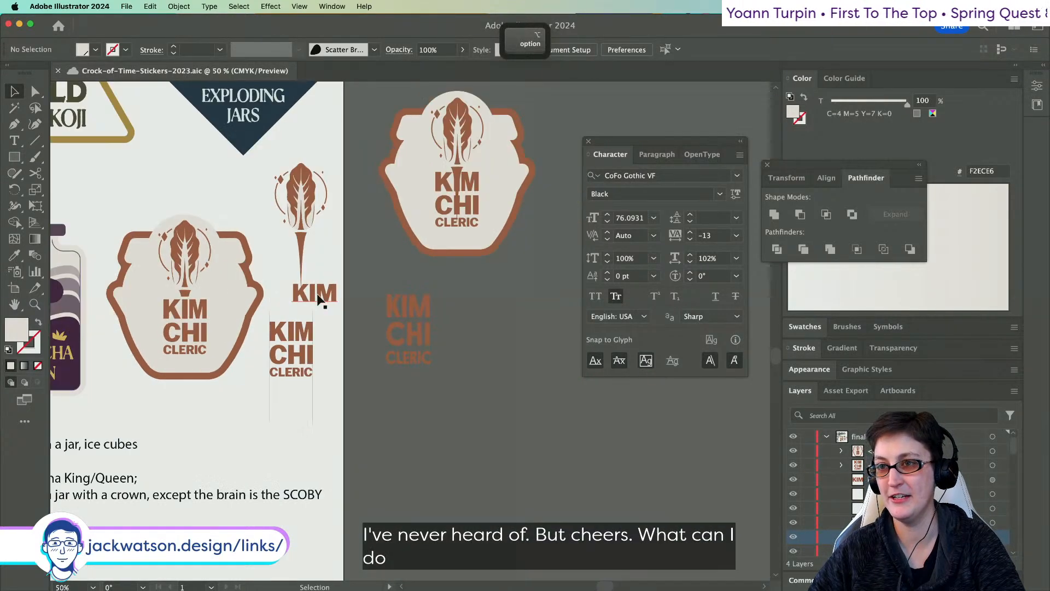
# - Try to move the spare cabbage, spike and lettering off the artboard, next to the badge copy
pyautogui.scroll(2, 316, 300)
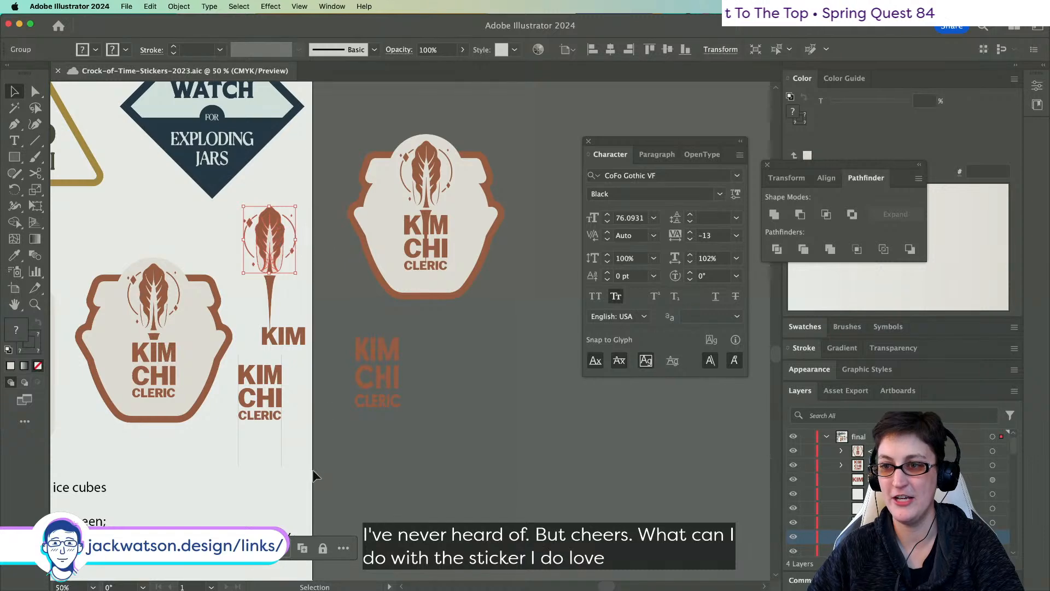
pyautogui.hscroll(3, 240, 215)
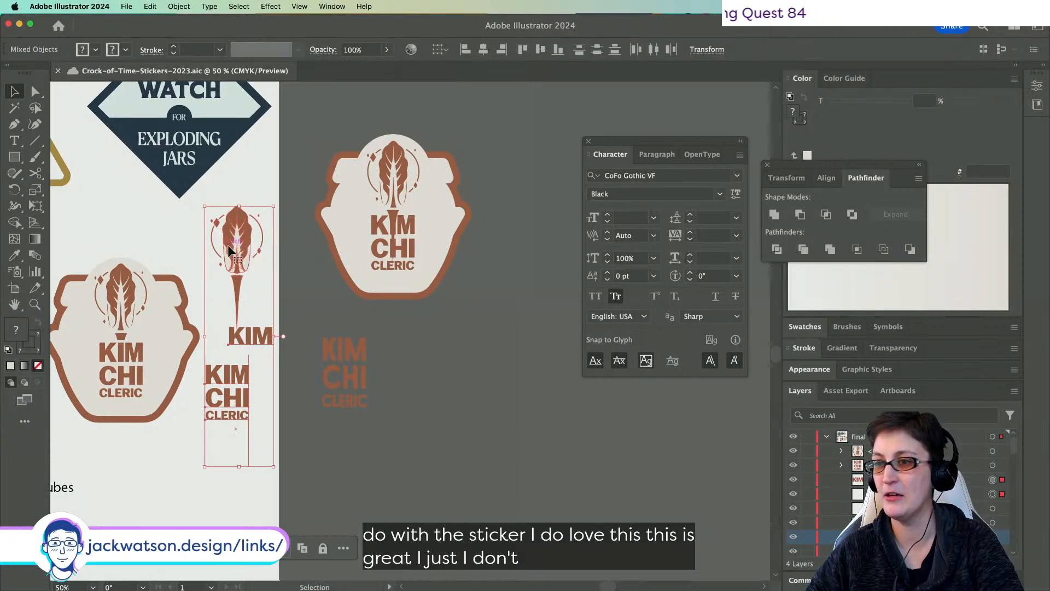
pyautogui.moveTo(235, 252); pyautogui.dragTo(531, 192)
pyautogui.hscroll(-2, 251, 223)
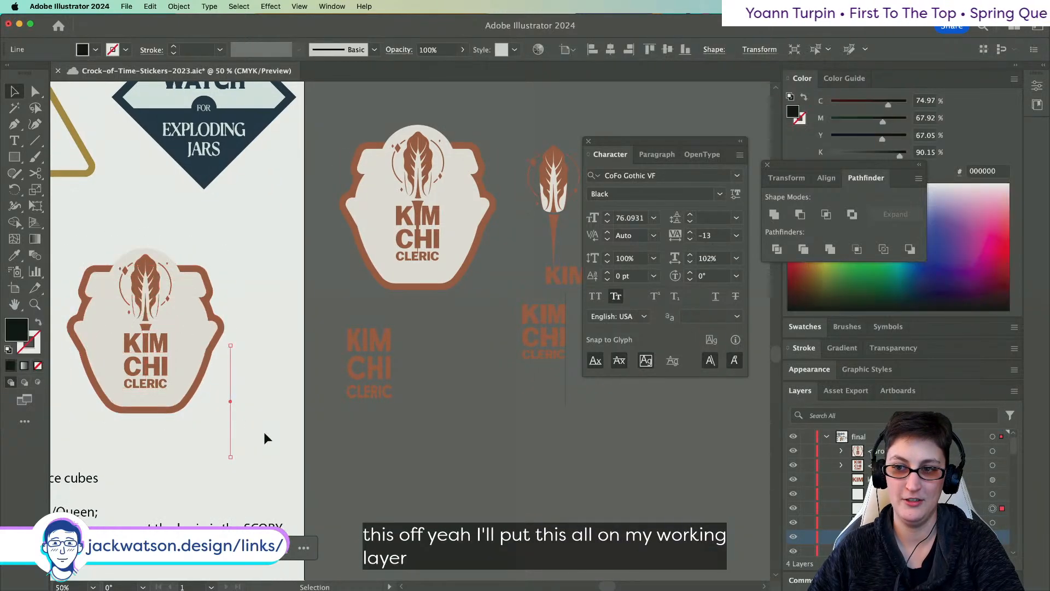
pyautogui.press('super+z')
pyautogui.press('super+z')
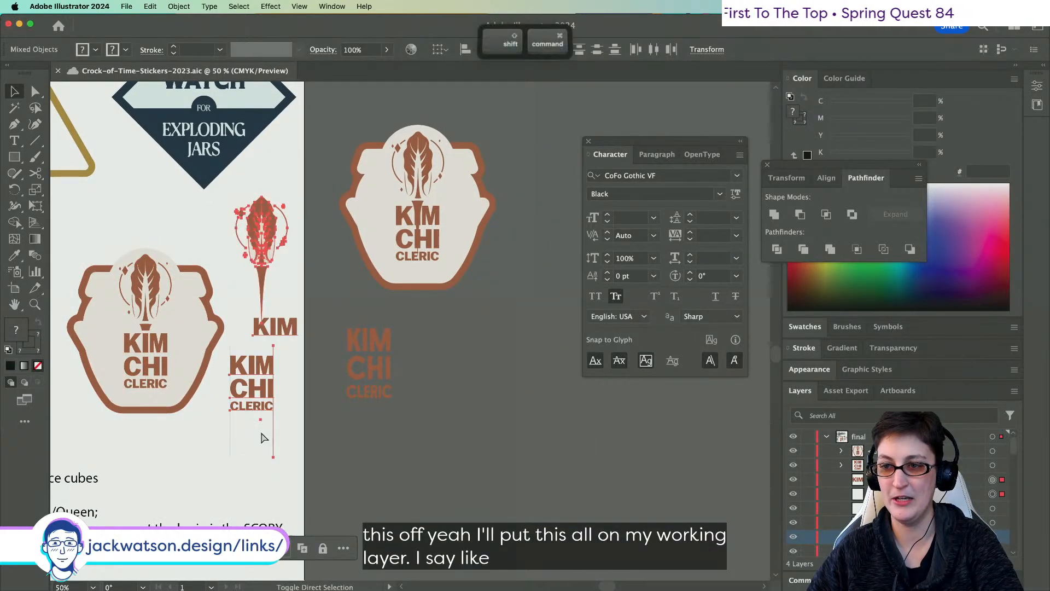
pyautogui.press('super+shift+z')
pyautogui.press('super+z')
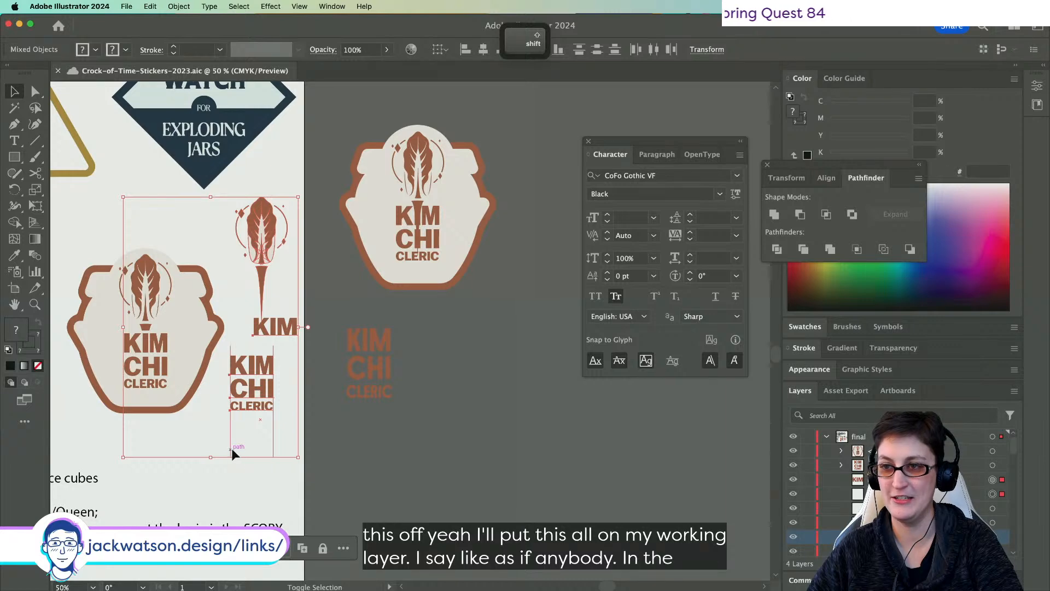
# - Move the spare cabbage, spike, lettering and both thin vertical lines together off the artboard, beside the badge copy
pyautogui.moveTo(232, 448); pyautogui.dragTo(531, 367)
pyautogui.click(492, 357)
pyautogui.rightClick(491, 356)
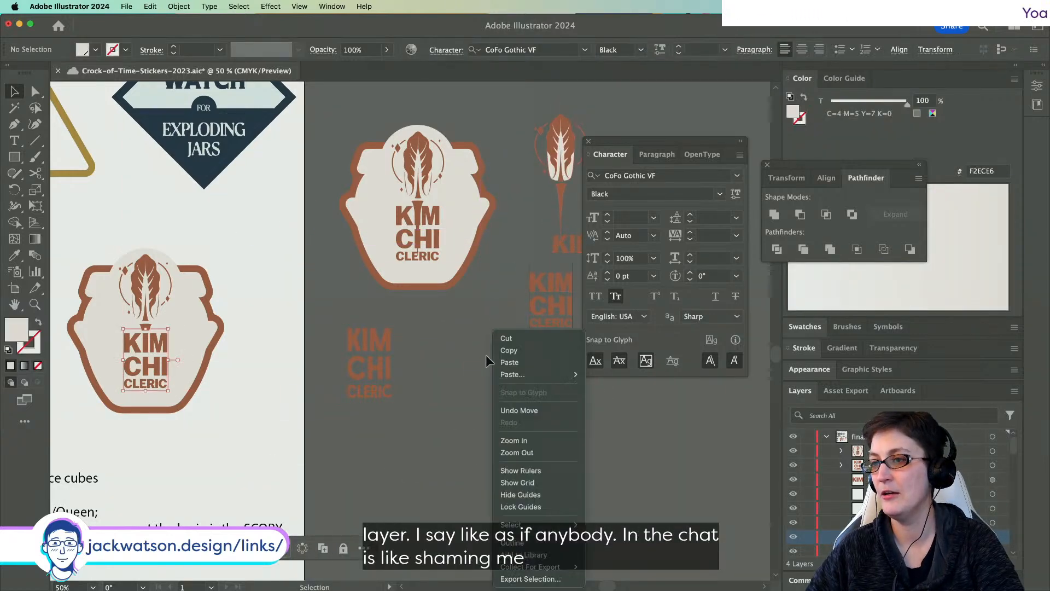
pyautogui.click(630, 474)
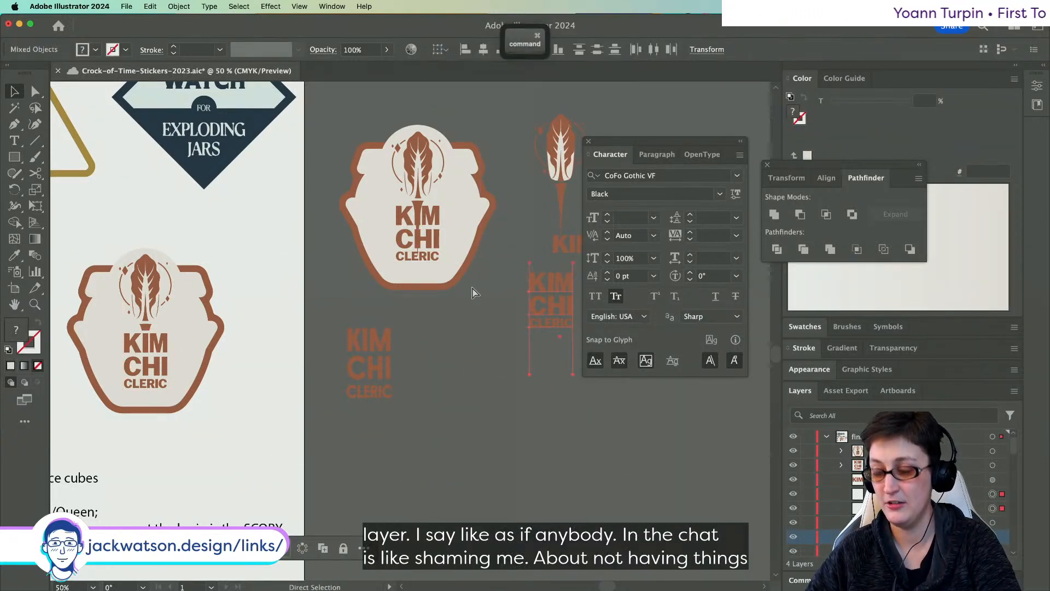
# - Group the spare KIM CHI CLERIC lettering with its two thin vertical lines off the artboard
pyautogui.hscroll(1, 497, 296)
pyautogui.hscroll(5, 498, 297)
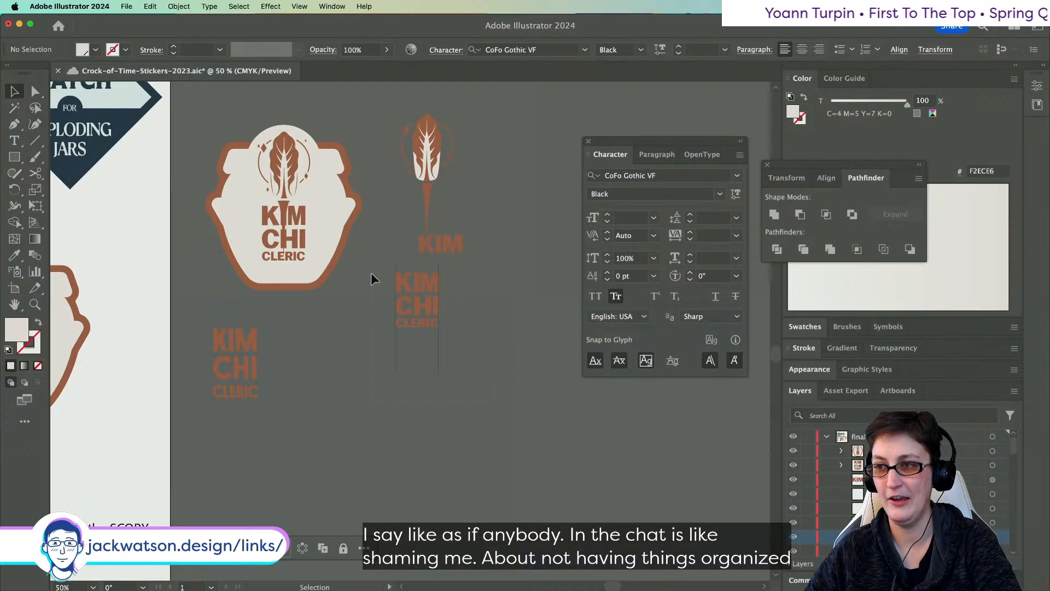
pyautogui.moveTo(371, 274); pyautogui.dragTo(373, 264)
pyautogui.press('super+g')
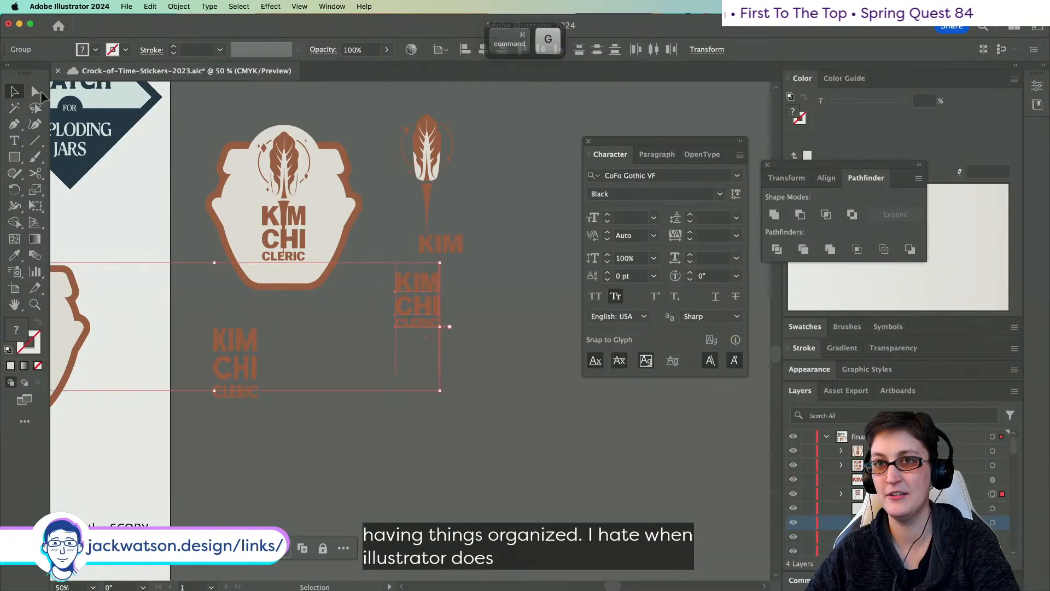
# - Check which objects get selected together with the newly grouped spare lettering
pyautogui.click(36, 92)
pyautogui.hscroll(-6, 174, 238)
pyautogui.hscroll(4, 173, 238)
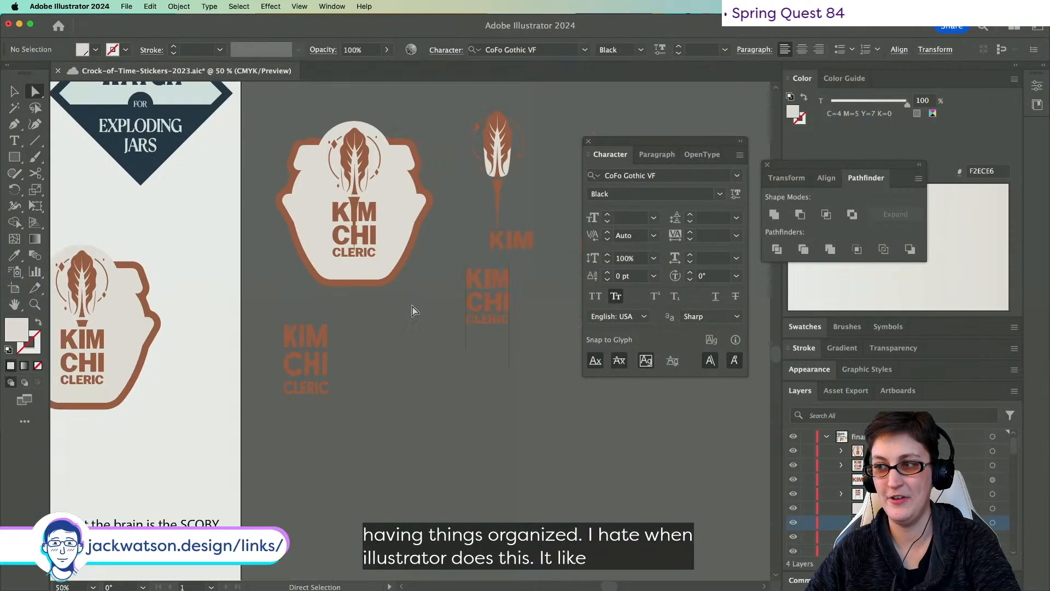
pyautogui.click(14, 91)
pyautogui.hscroll(-5, 304, 300)
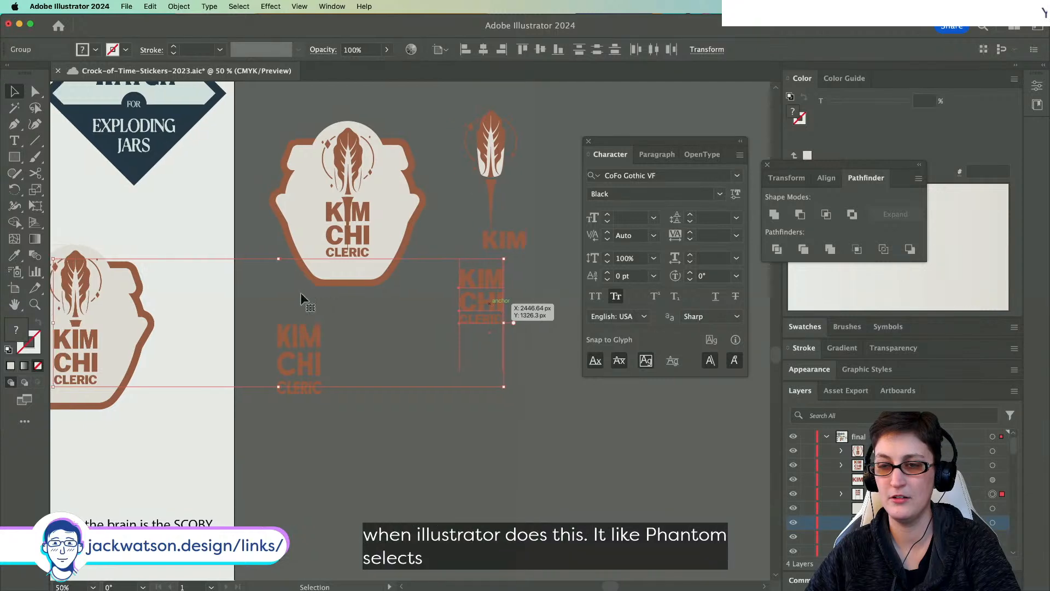
pyautogui.press('a')
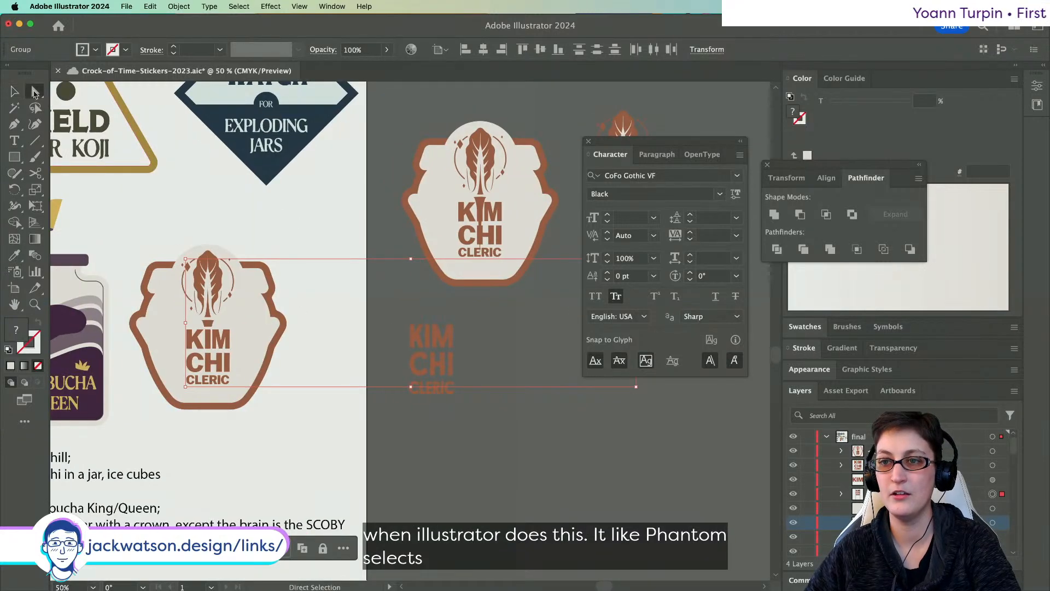
# - Deselect all artwork and check the spare pieces beside the artboard for stray selections
pyautogui.click(264, 6)
pyautogui.moveTo(250, 6)
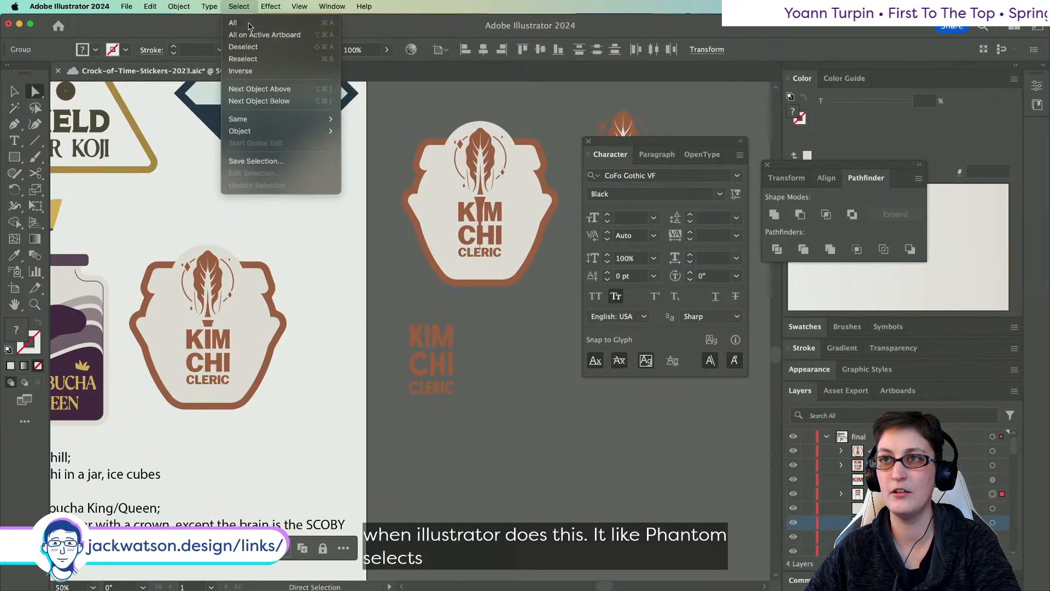
pyautogui.click(243, 59)
pyautogui.click(239, 6)
pyautogui.click(324, 285)
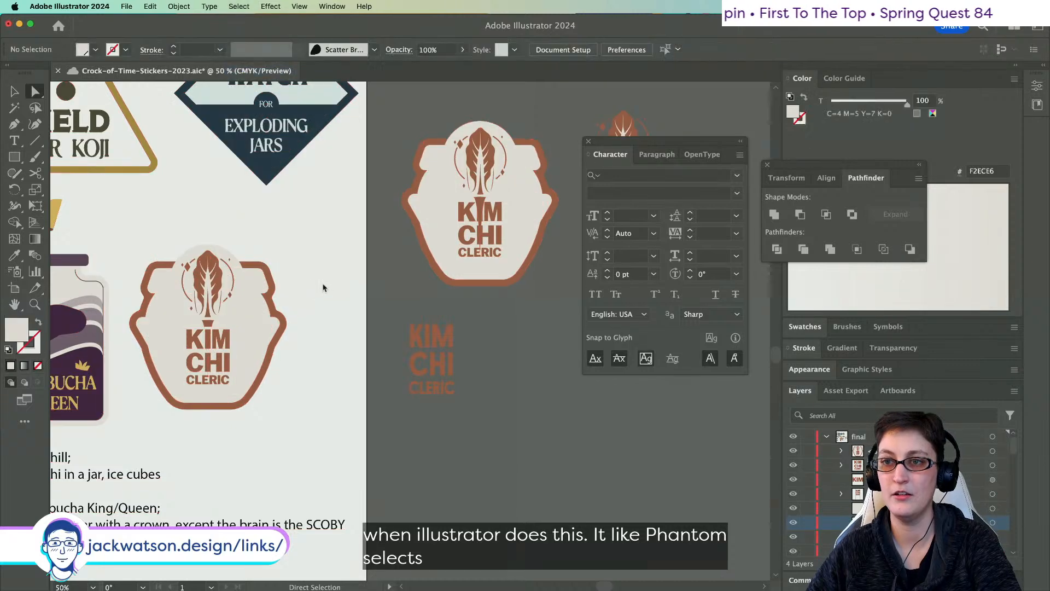
pyautogui.click(16, 91)
pyautogui.hscroll(5, 445, 291)
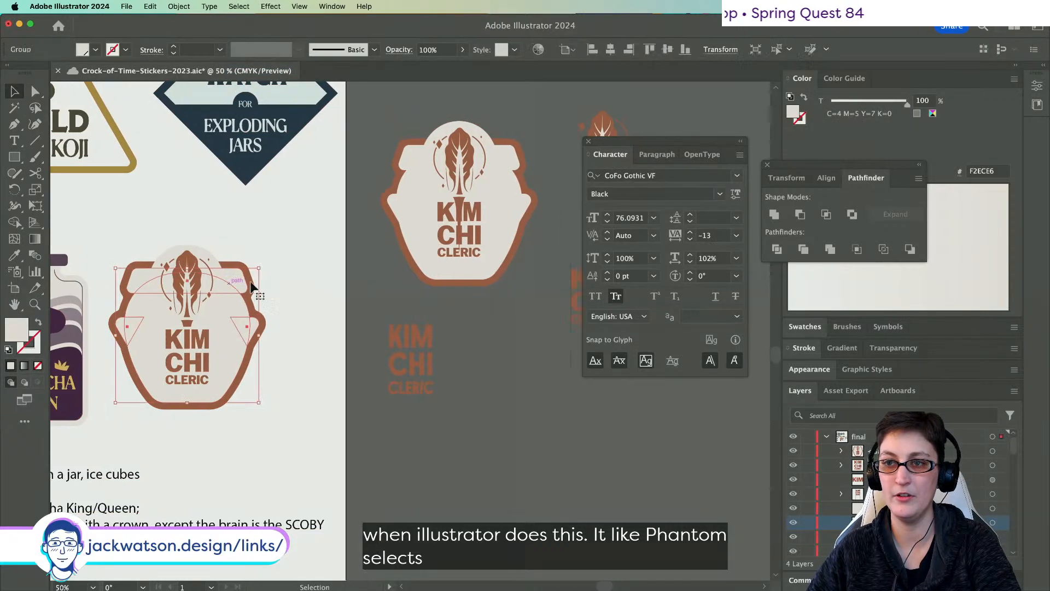
pyautogui.click(477, 296)
pyautogui.hscroll(-4, 478, 291)
pyautogui.click(477, 291)
pyautogui.hscroll(5, 477, 291)
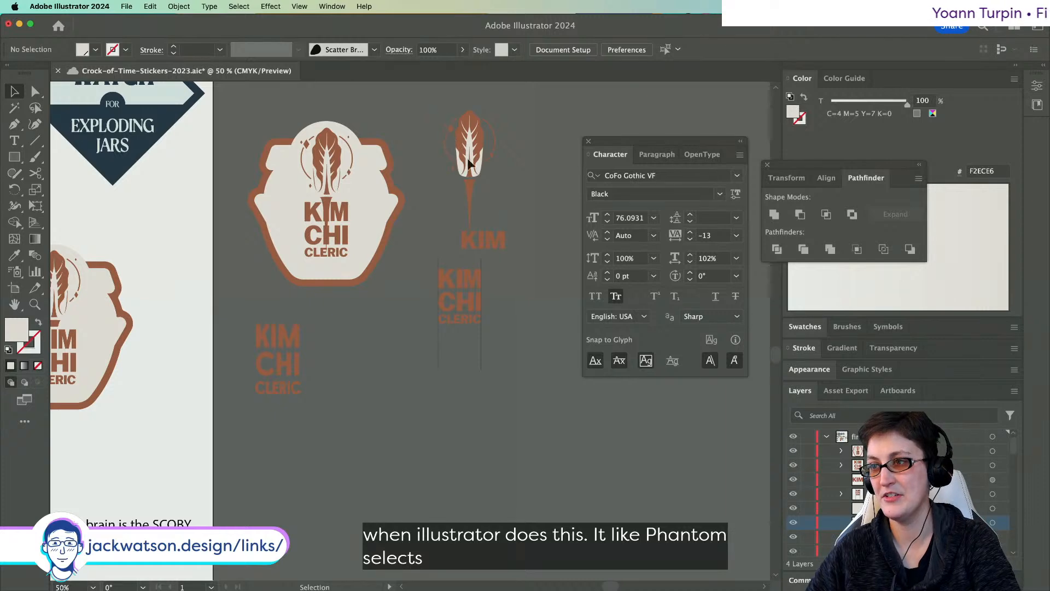
# - Tuck the spare KIM word beside the spare lettering, and shift all the spare badge pieces farther away from the artboard
pyautogui.moveTo(495, 248); pyautogui.dragTo(405, 320)
pyautogui.click(544, 404)
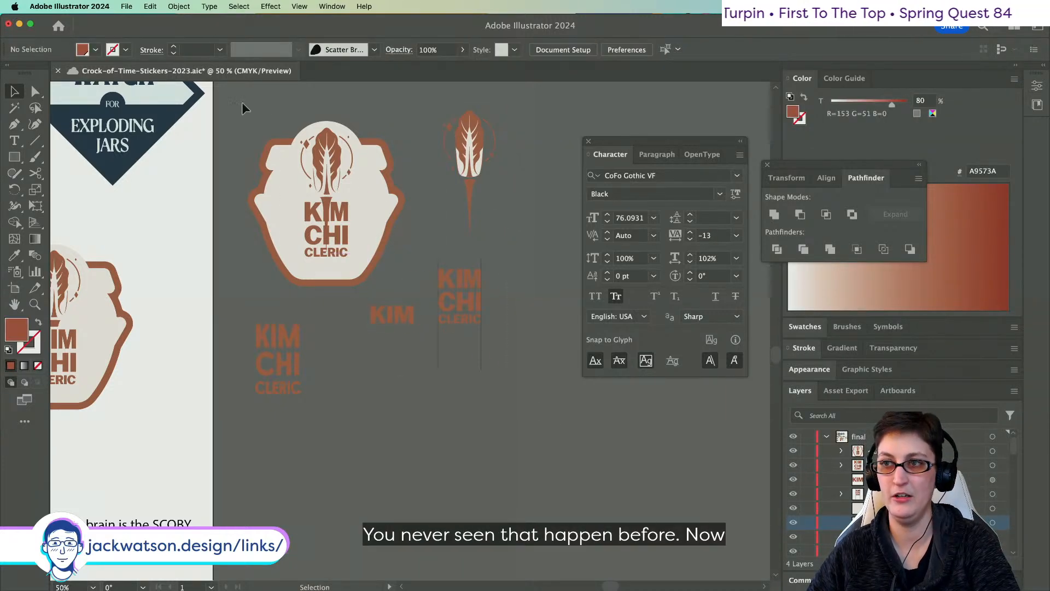
pyautogui.moveTo(242, 103); pyautogui.dragTo(484, 353)
pyautogui.moveTo(380, 248); pyautogui.dragTo(503, 187)
pyautogui.moveTo(356, 340); pyautogui.dragTo(455, 247)
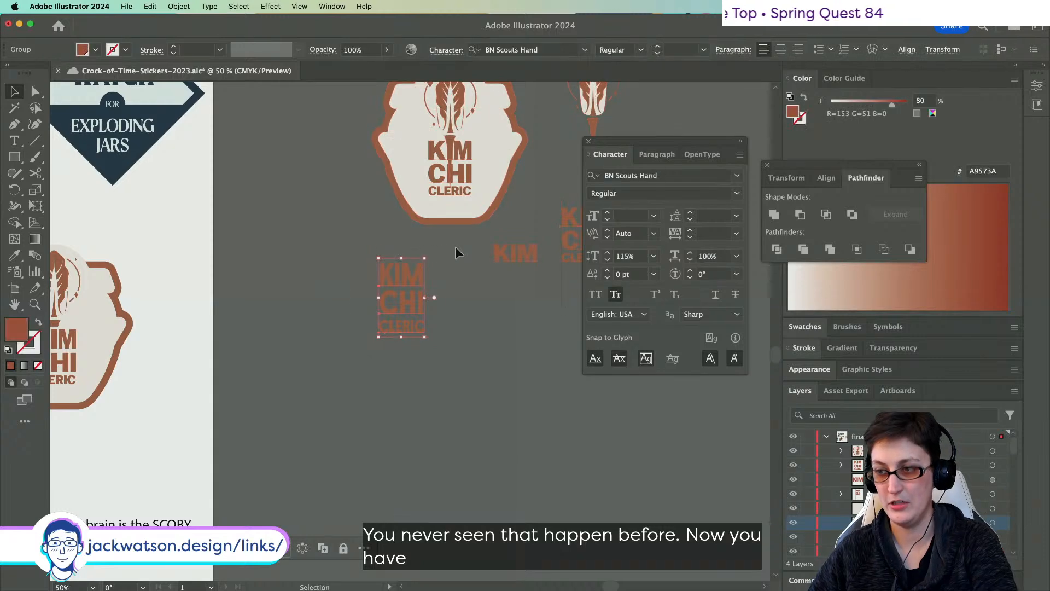
pyautogui.scroll(5, 456, 246)
pyautogui.click(463, 246)
pyautogui.press('super+g')
pyautogui.click(306, 159)
pyautogui.hscroll(-8, 298, 158)
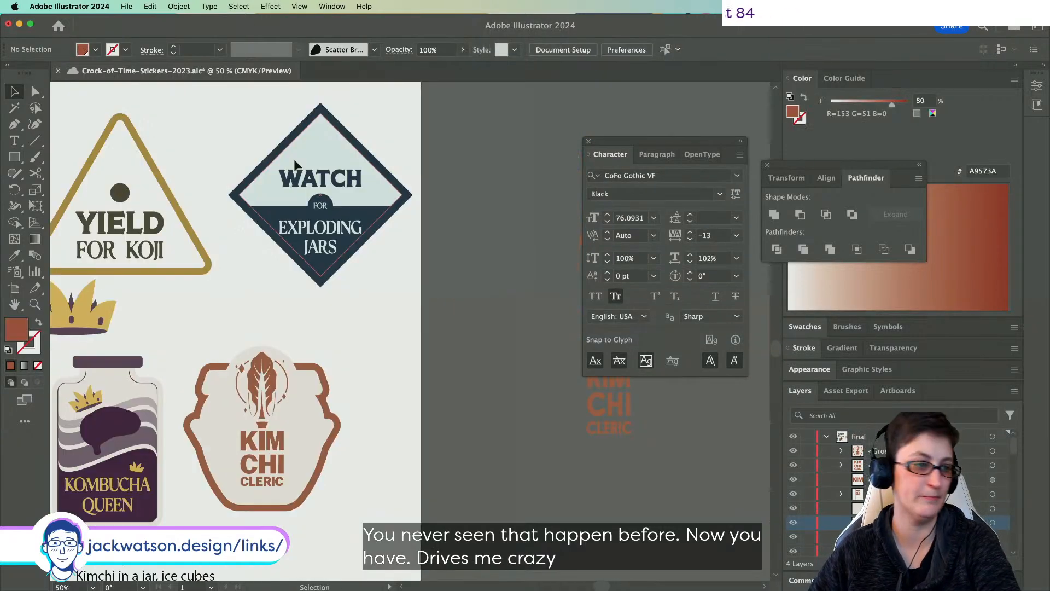
pyautogui.hscroll(-4, 294, 163)
pyautogui.scroll(-3, 294, 163)
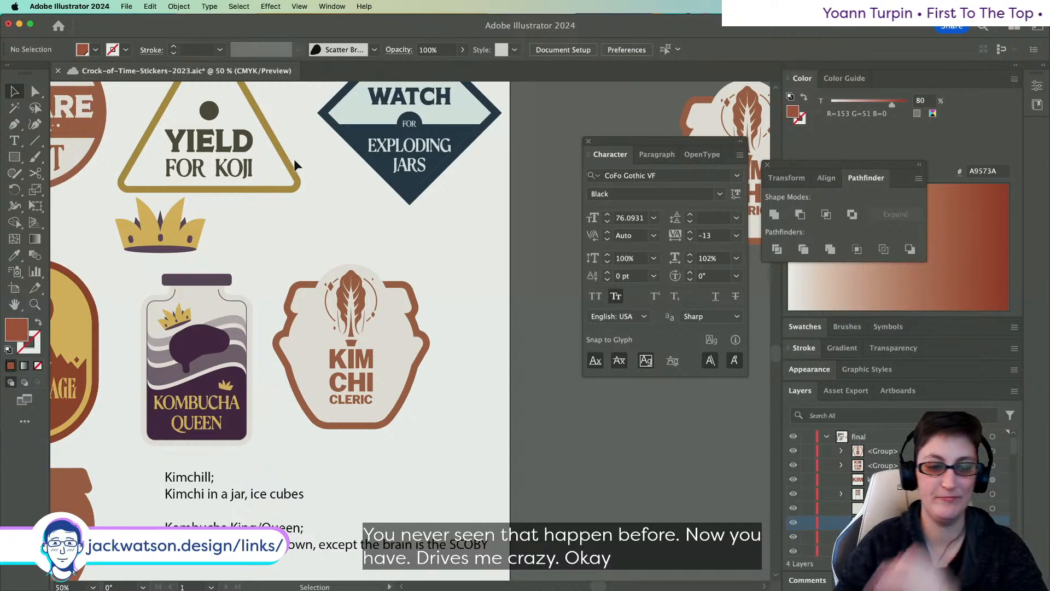
pyautogui.scroll(-4, 329, 90)
pyautogui.hscroll(-1, 329, 91)
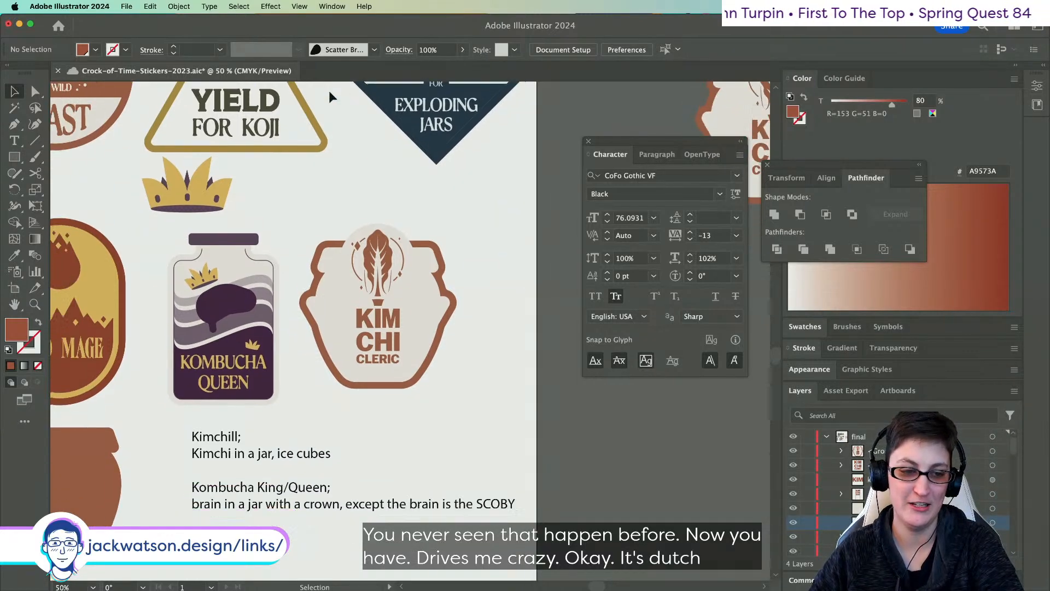
pyautogui.hscroll(-2, 329, 90)
pyautogui.hscroll(2, 329, 91)
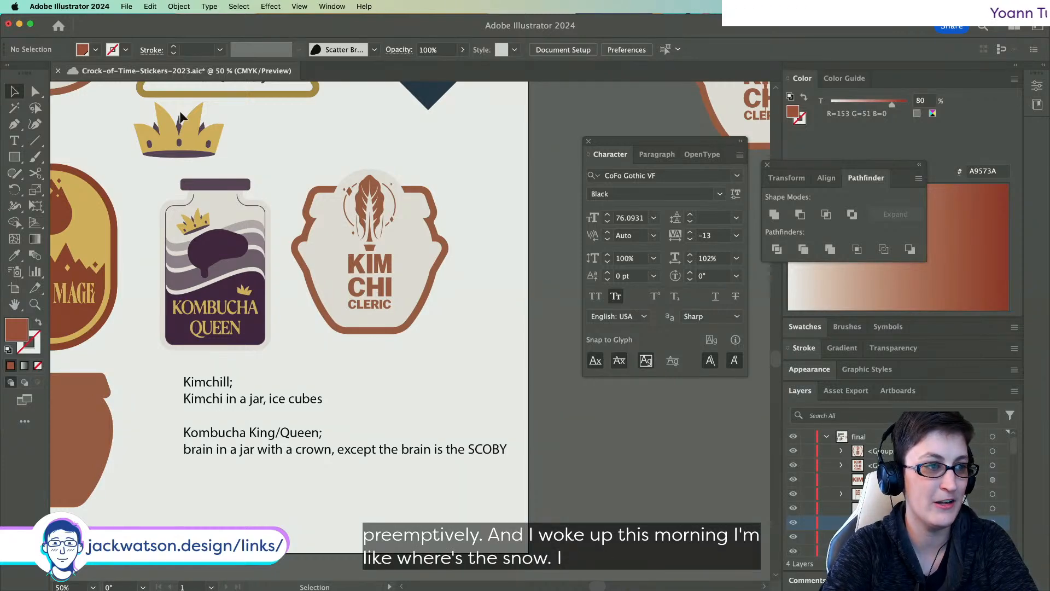
# - Duplicate the badge's cabbage emblem and place the copy on the empty area below and to the right of the badge
pyautogui.scroll(3, 361, 198)
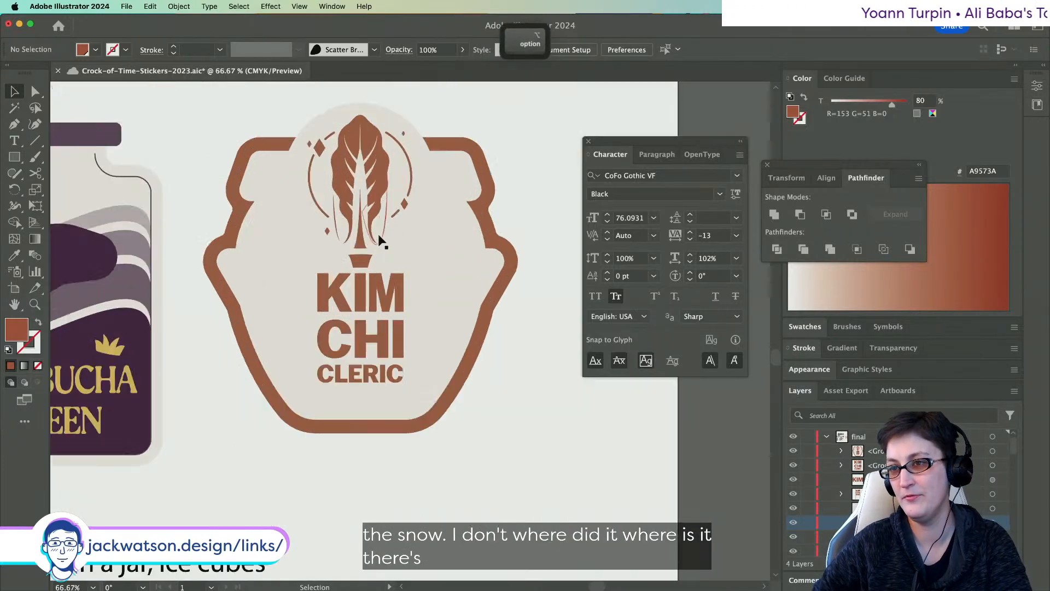
pyautogui.scroll(-1, 380, 219)
pyautogui.scroll(-2, 380, 186)
pyautogui.hscroll(2, 380, 186)
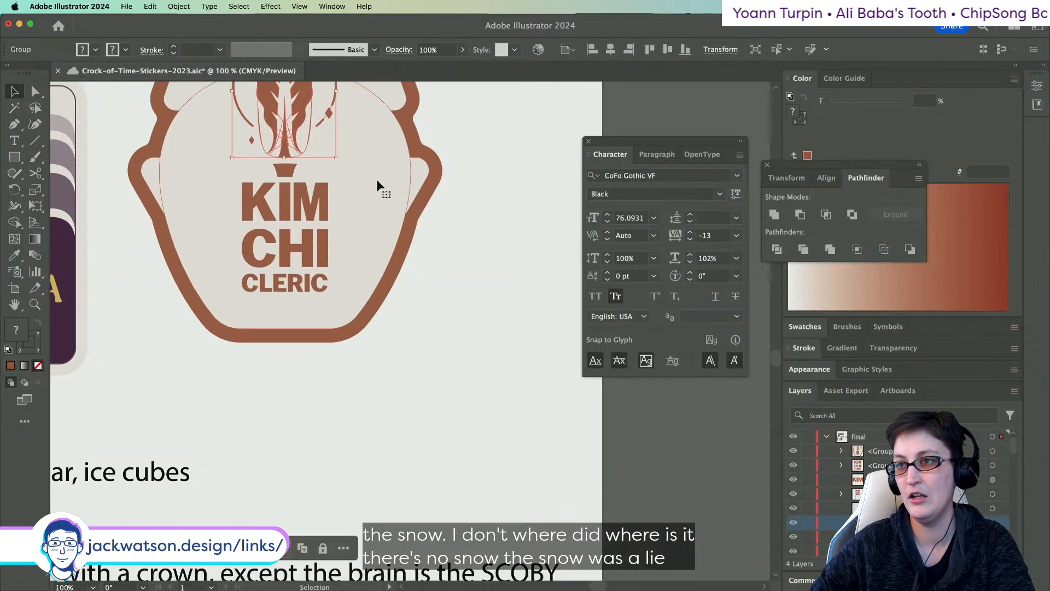
pyautogui.press('super+v')
pyautogui.moveTo(416, 316); pyautogui.dragTo(507, 353)
# - Delete the sparkles and ring arcs around the duplicated cabbage, leaving only the leaf shape
pyautogui.press('a')
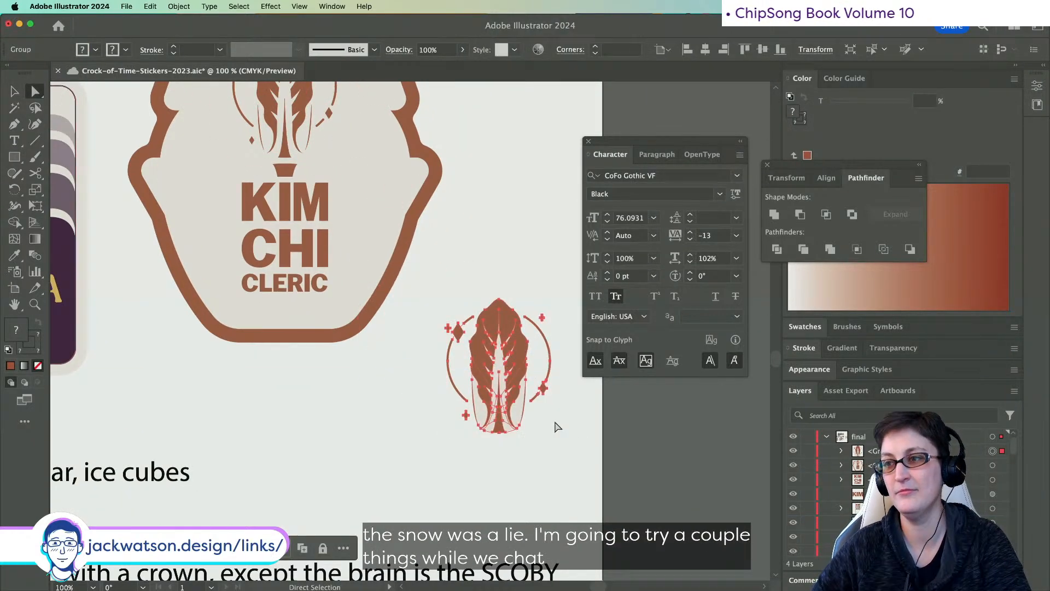
pyautogui.click(428, 320)
pyautogui.click(459, 331)
pyautogui.press('Delete')
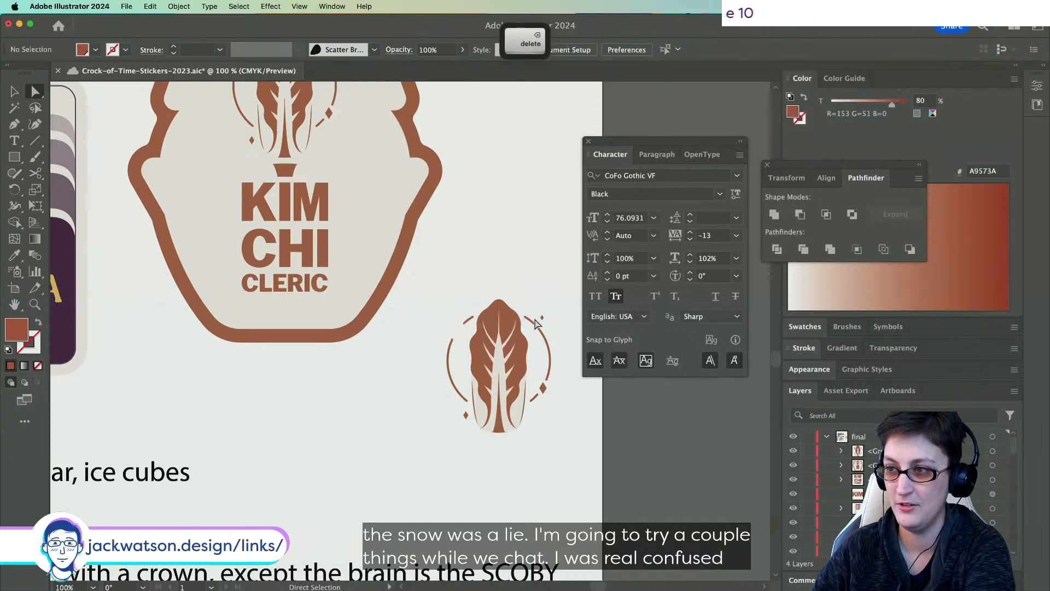
pyautogui.click(538, 390)
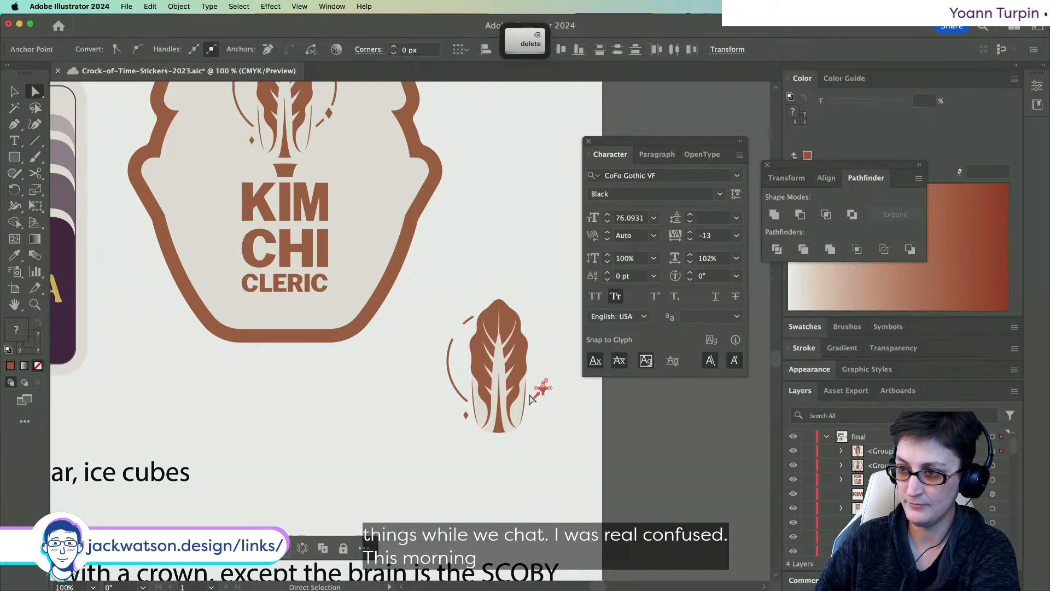
pyautogui.press('Delete')
pyautogui.moveTo(449, 423); pyautogui.dragTo(465, 391)
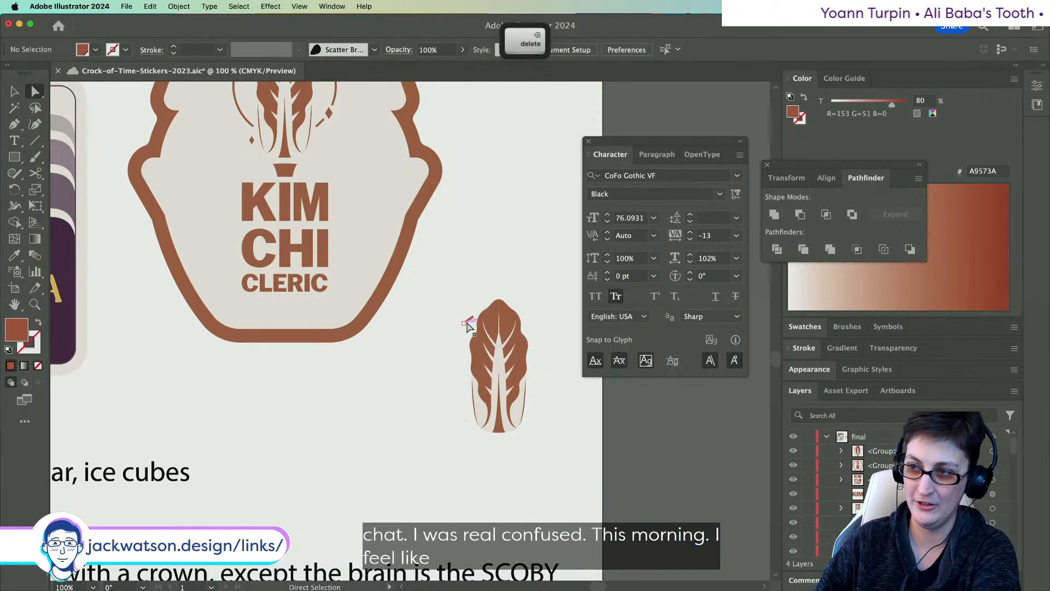
pyautogui.press('Delete')
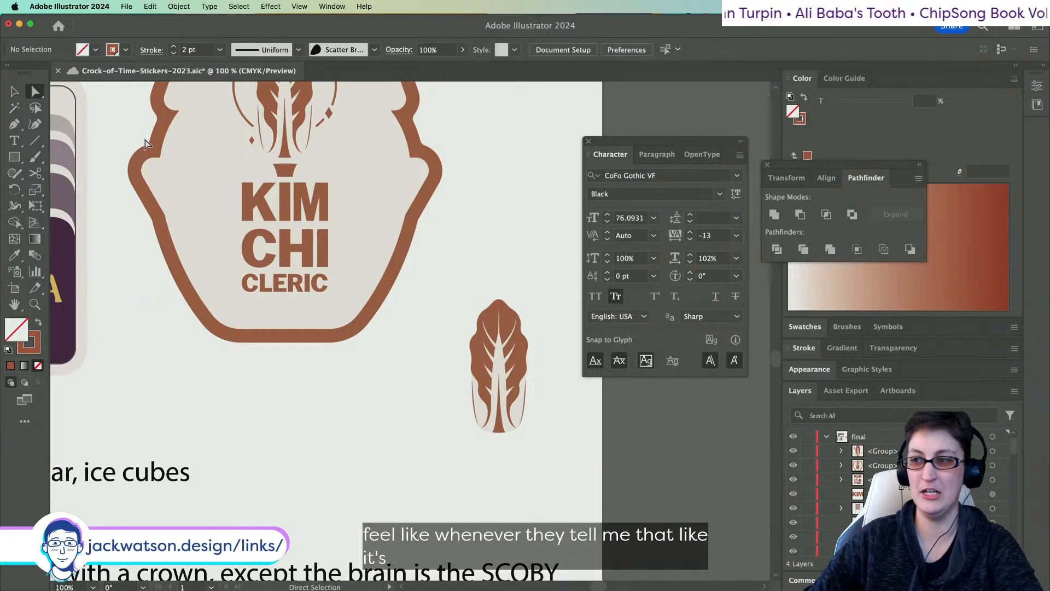
# - Enlarge the plain cabbage copy until it is taller than the jar badge, and centre it over the badge
pyautogui.press('v')
pyautogui.scroll(-2, 379, 438)
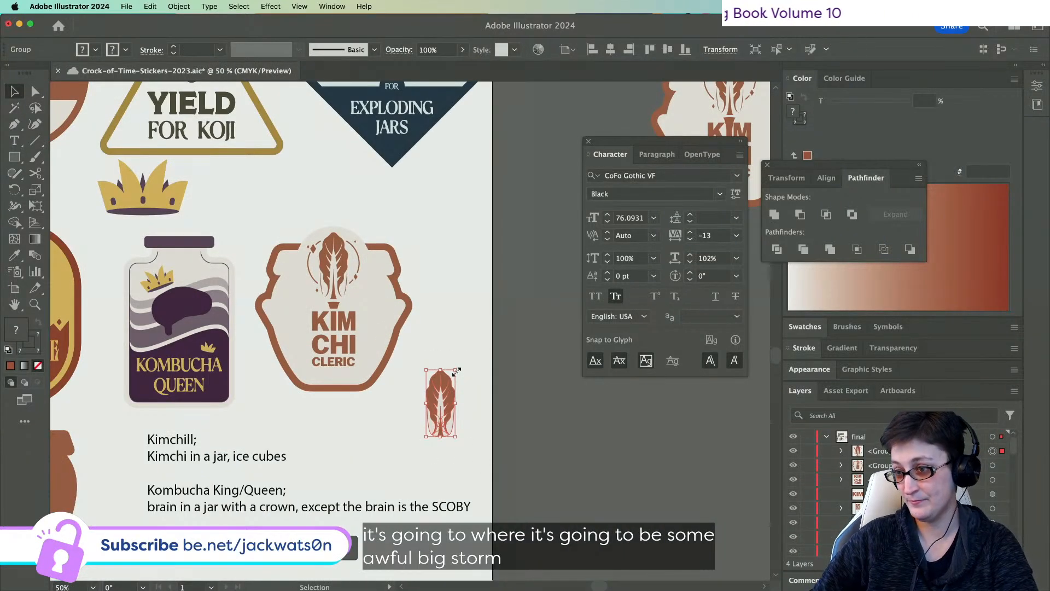
pyautogui.moveTo(449, 377); pyautogui.dragTo(528, 201)
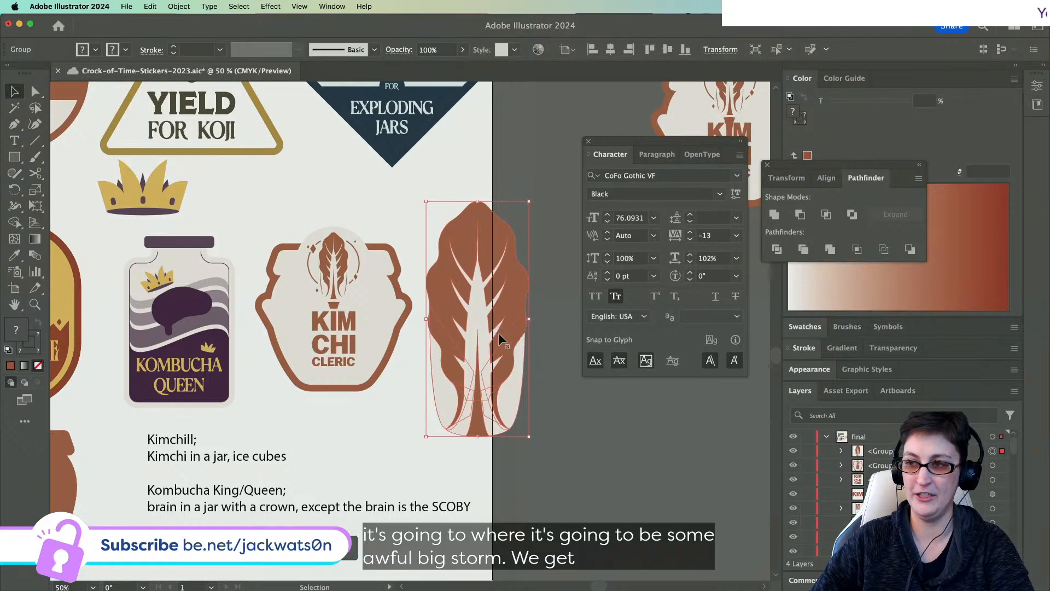
pyautogui.moveTo(485, 334); pyautogui.dragTo(359, 326)
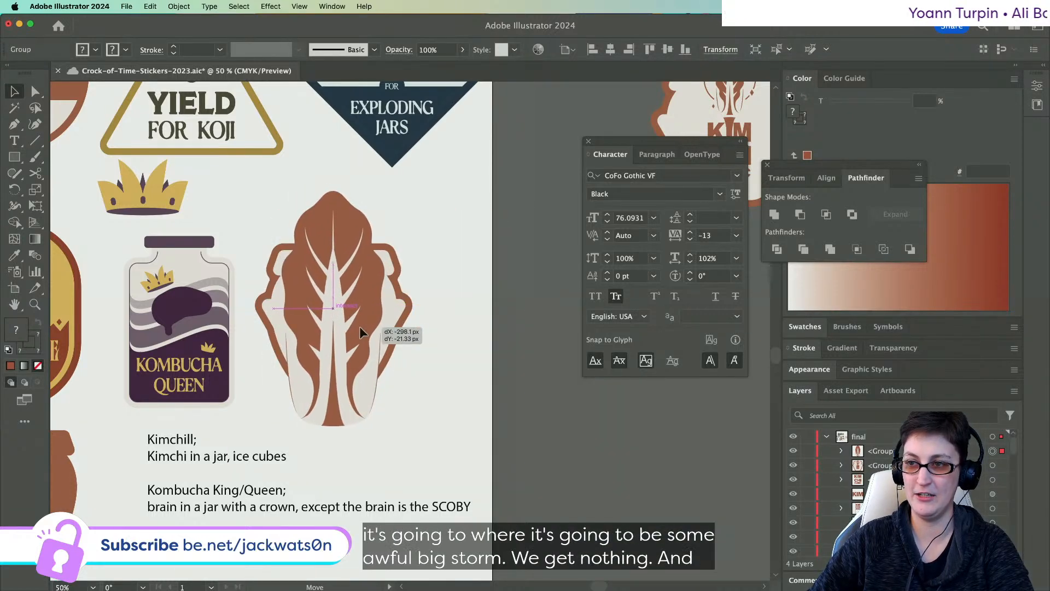
# - Restack the large cabbage in front of the jar shape but behind the circle emblem and lettering, and save the document
pyautogui.hotkey('ctrl', 'x')
pyautogui.click(374, 315)
pyautogui.hotkey('ctrl', 'b')
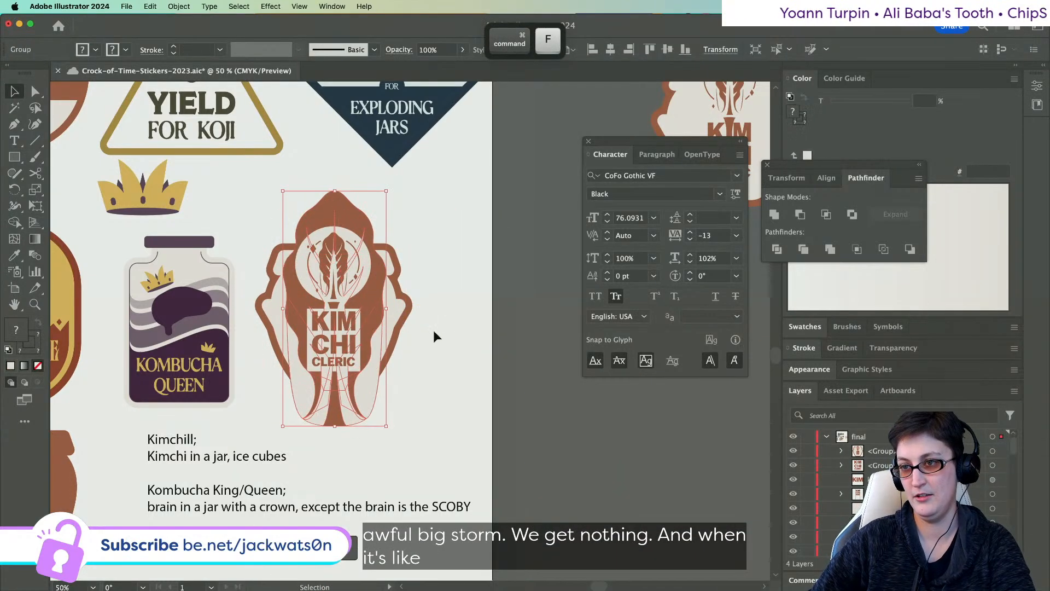
pyautogui.click(436, 331)
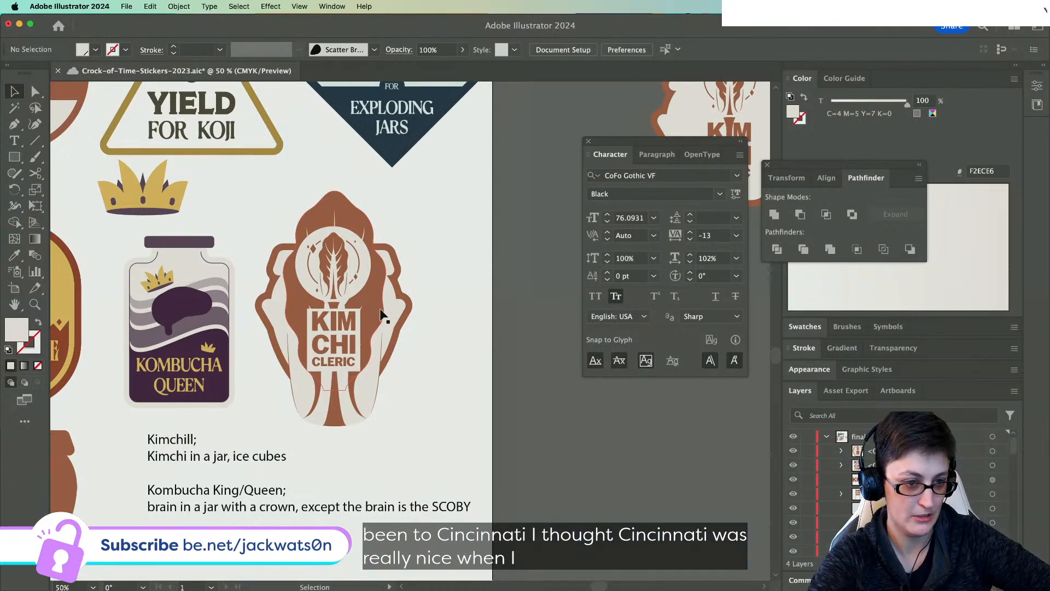
pyautogui.press('super+s')
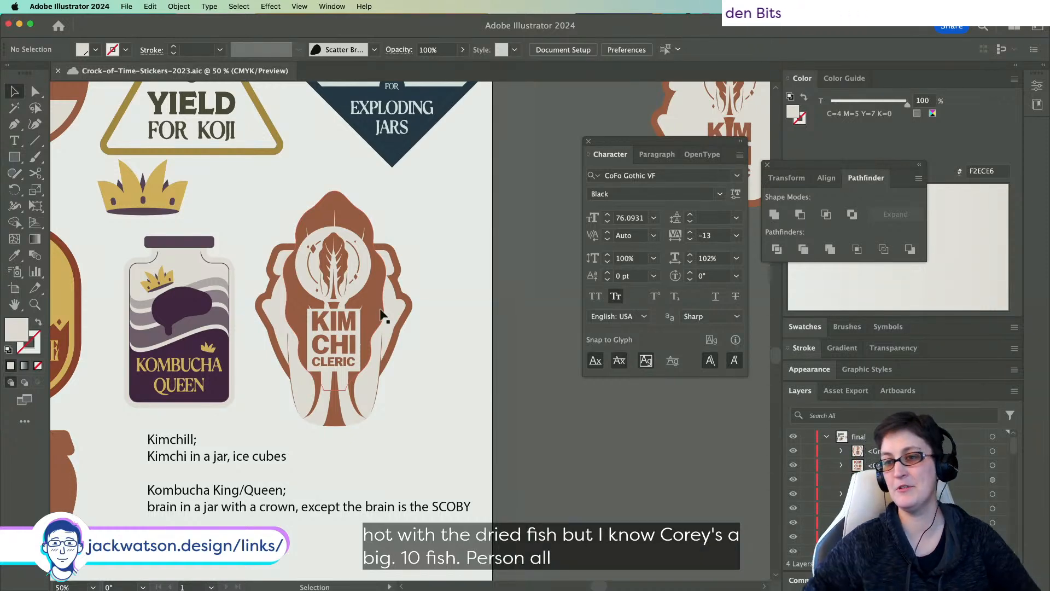
# - Move the large cabbage to the jar's left edge, and paste a copy of the jar's cream interior in front, united into one shape
pyautogui.moveTo(374, 304); pyautogui.dragTo(290, 310)
pyautogui.moveTo(202, 313); pyautogui.dragTo(264, 303)
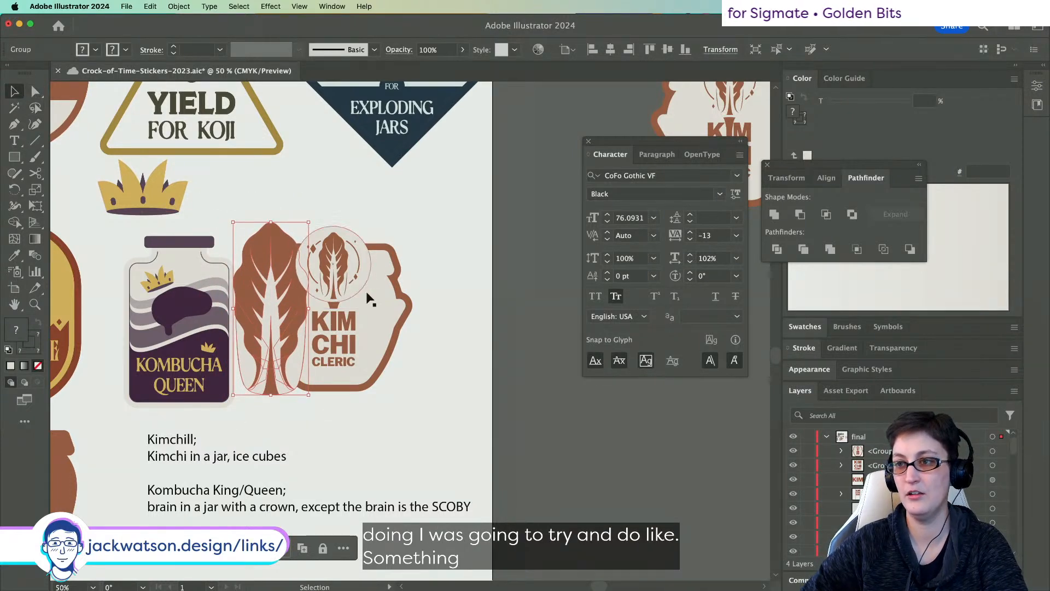
pyautogui.click(378, 301)
pyautogui.press('super+2')
pyautogui.press('super+f')
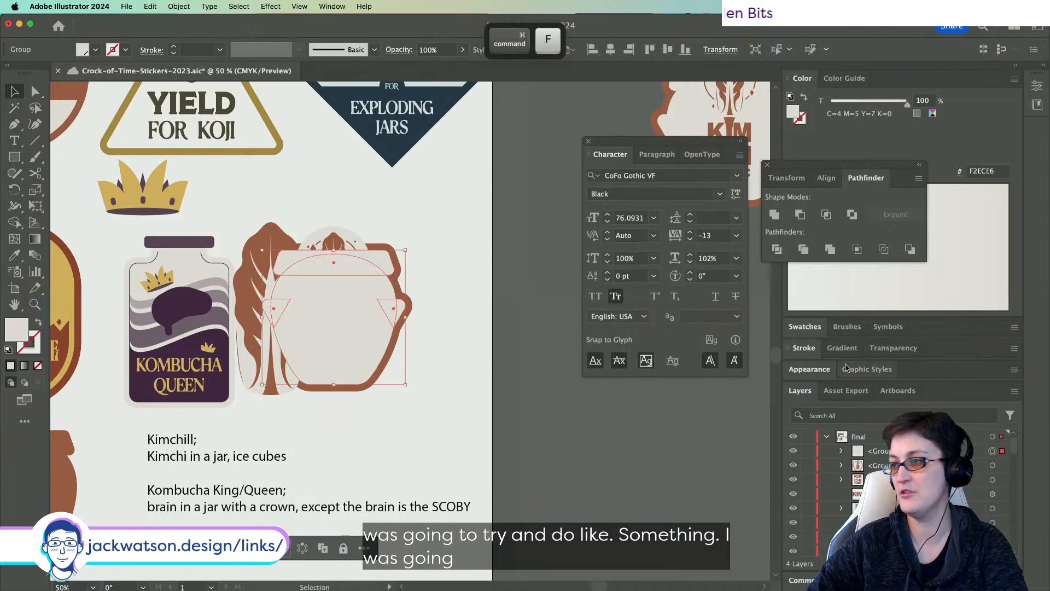
pyautogui.click(781, 218)
# - Duplicate the large cabbage onto the jar's right edge and group the two cabbages together
pyautogui.moveTo(251, 265); pyautogui.dragTo(383, 264)
pyautogui.keyDown('shift'); pyautogui.click(264, 245); pyautogui.keyUp('shift')
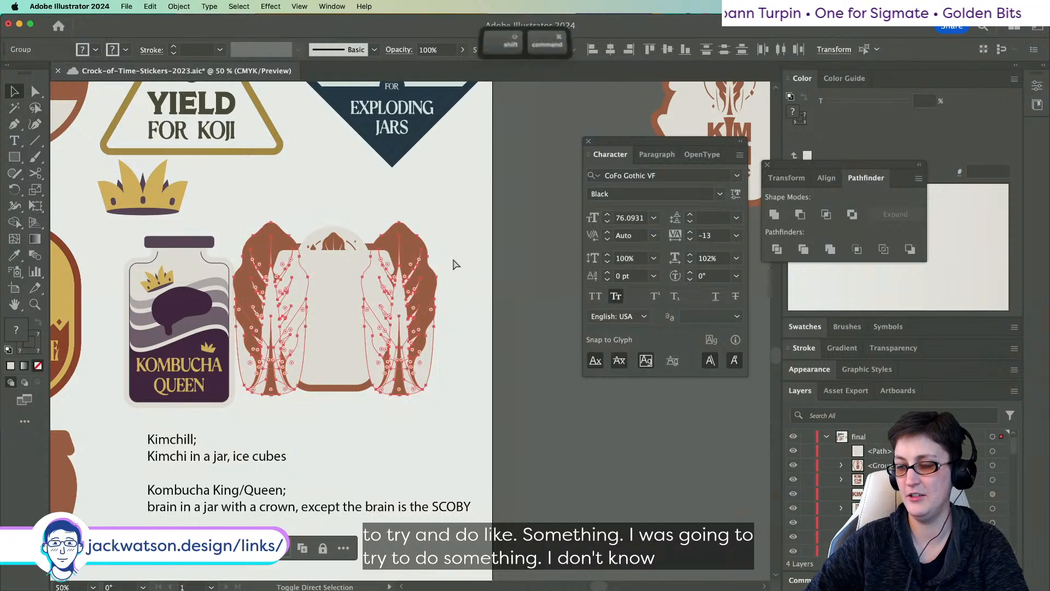
pyautogui.press('super+shift+a')
pyautogui.click(430, 269)
pyautogui.keyDown('shift'); pyautogui.click(252, 242); pyautogui.keyUp('shift')
pyautogui.press('super+g')
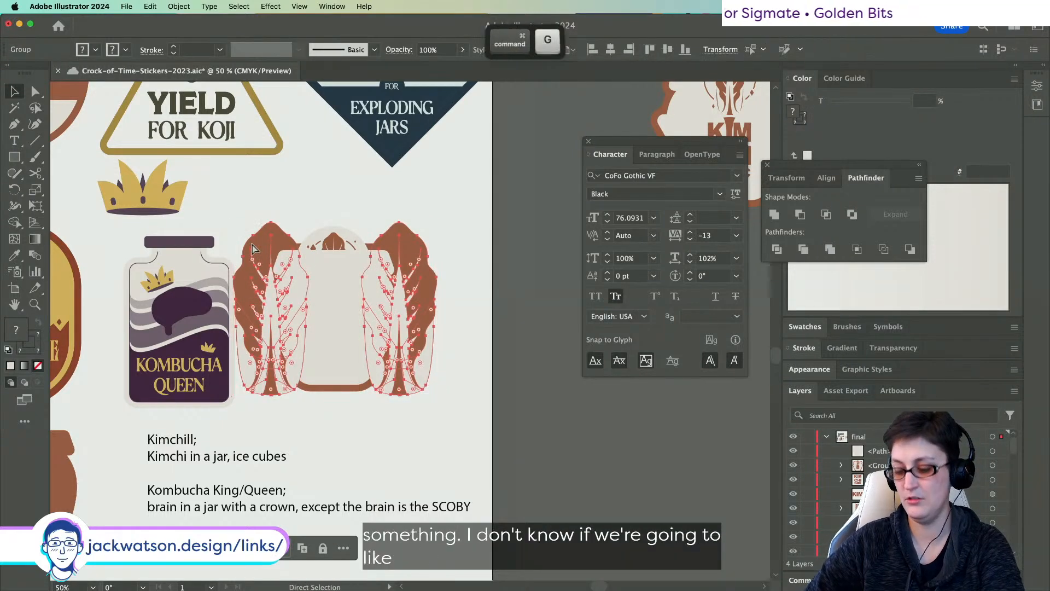
# - Centre the cabbage pair horizontally on the copied jar interior and clip it to that shape with a clipping mask
pyautogui.keyDown('shift'); pyautogui.click(332, 316); pyautogui.keyUp('shift')
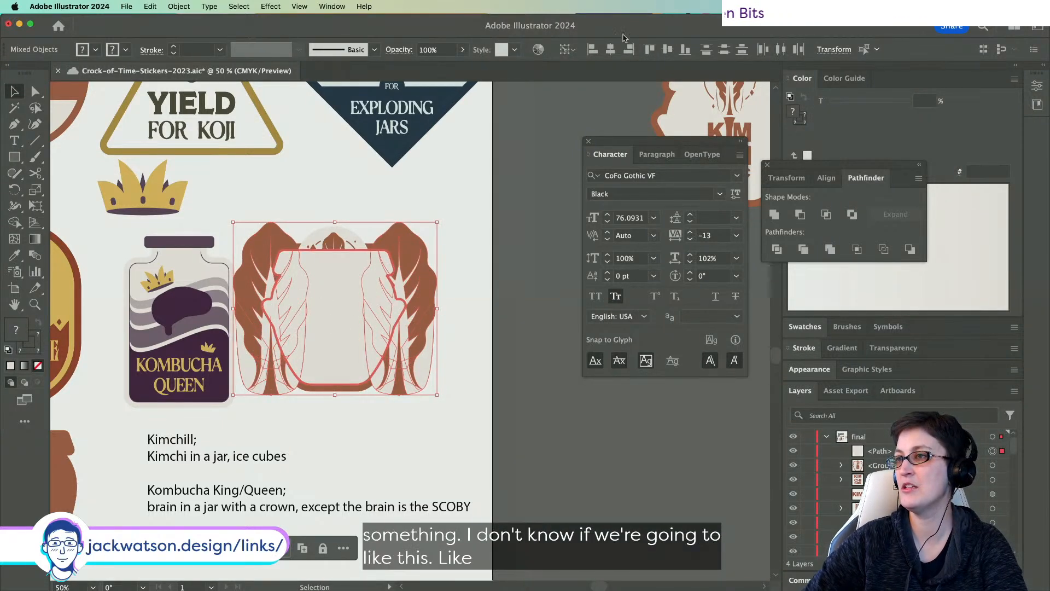
pyautogui.press('super+shift+a')
pyautogui.click(357, 286)
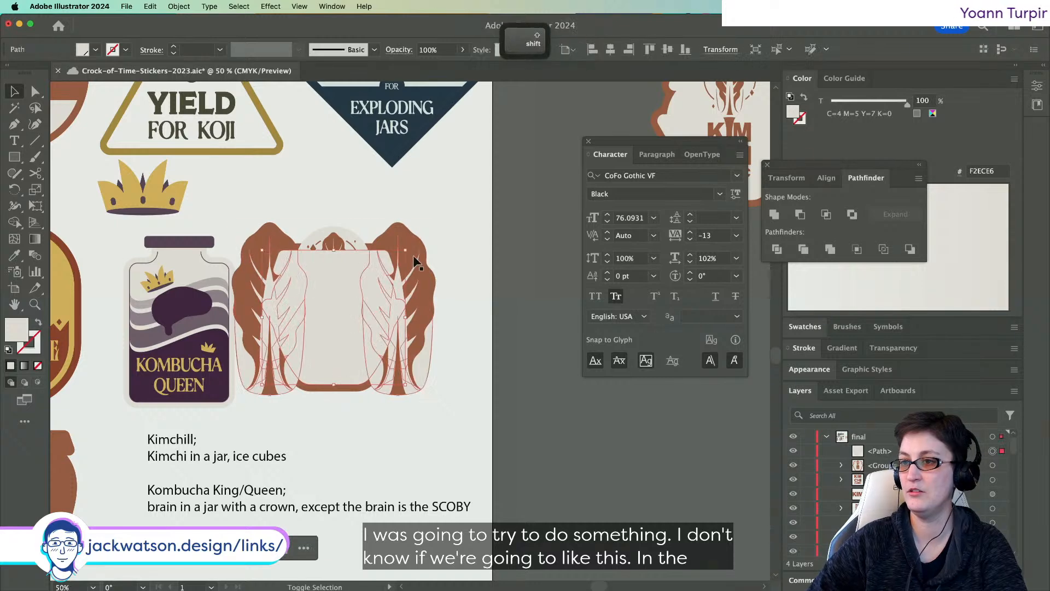
pyautogui.keyDown('shift'); pyautogui.click(413, 255); pyautogui.keyUp('shift')
pyautogui.rightClick(413, 255)
pyautogui.click(454, 395)
pyautogui.press('super+z')
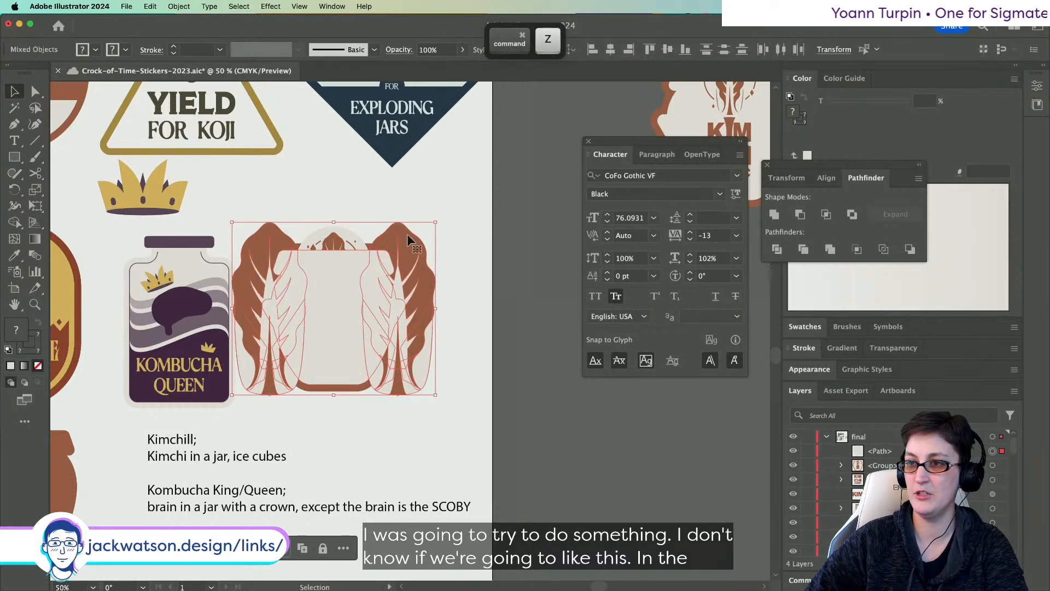
pyautogui.rightClick(410, 242)
pyautogui.click(438, 404)
pyautogui.click(451, 408)
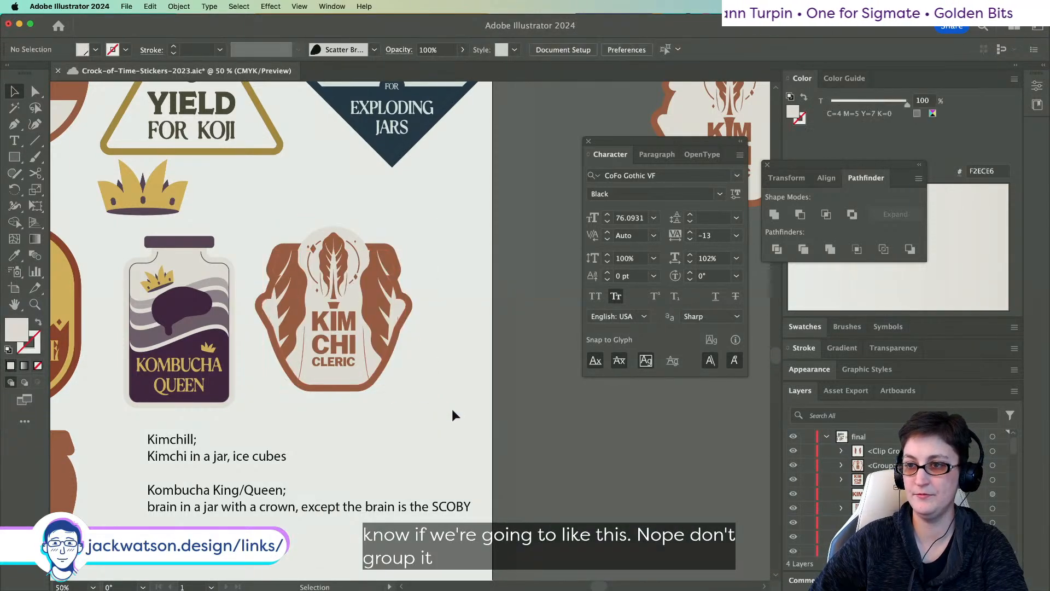
# - Inside the clipping group, move both cabbages slightly down and shift the right one further outward
pyautogui.doubleClick(408, 298)
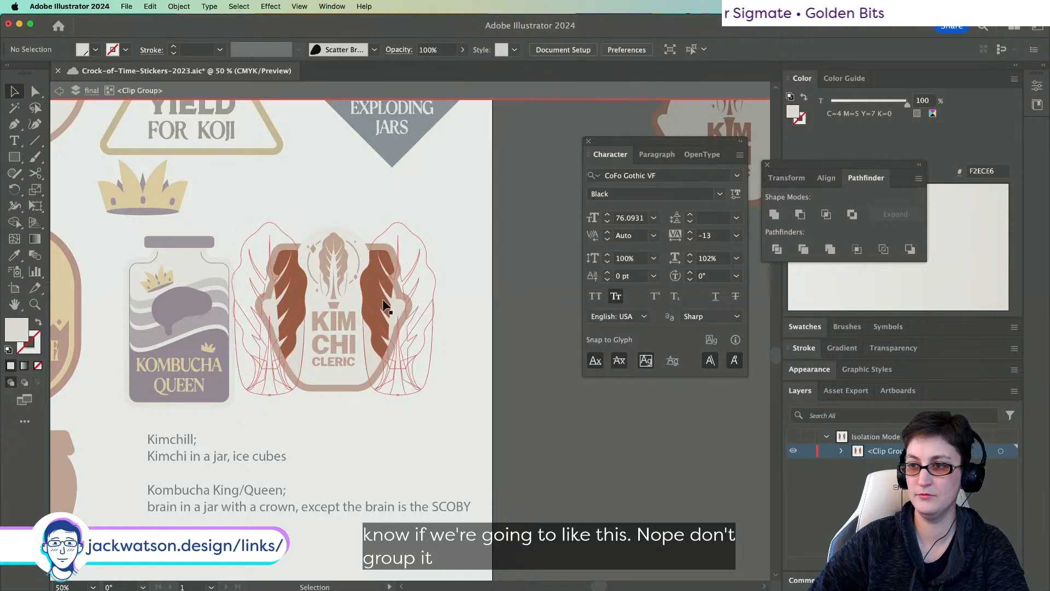
pyautogui.moveTo(383, 300)
pyautogui.mouseDown()
pyautogui.moveTo(385, 319)
pyautogui.moveTo(391, 310)
pyautogui.mouseUp()
pyautogui.press('shift+super+a')
pyautogui.click(378, 313)
pyautogui.doubleClick(378, 312)
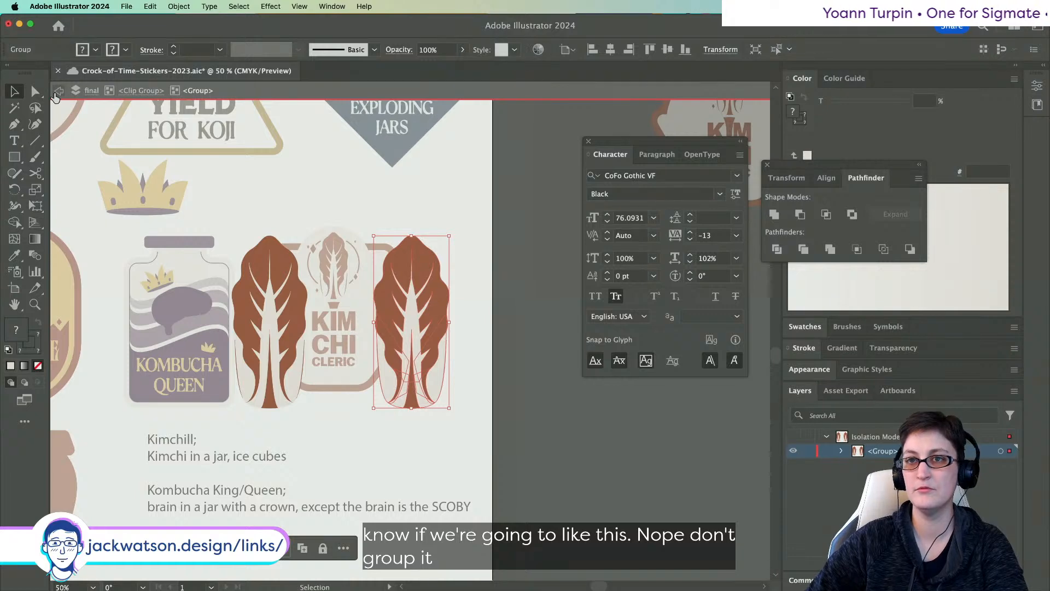
pyautogui.click(57, 93)
# - Duplicate the clipping outline in front within the clip group and centre the cabbage pair horizontally on the jar outline
pyautogui.click(275, 274)
pyautogui.keyDown('shift'); pyautogui.click(381, 295); pyautogui.keyUp('shift')
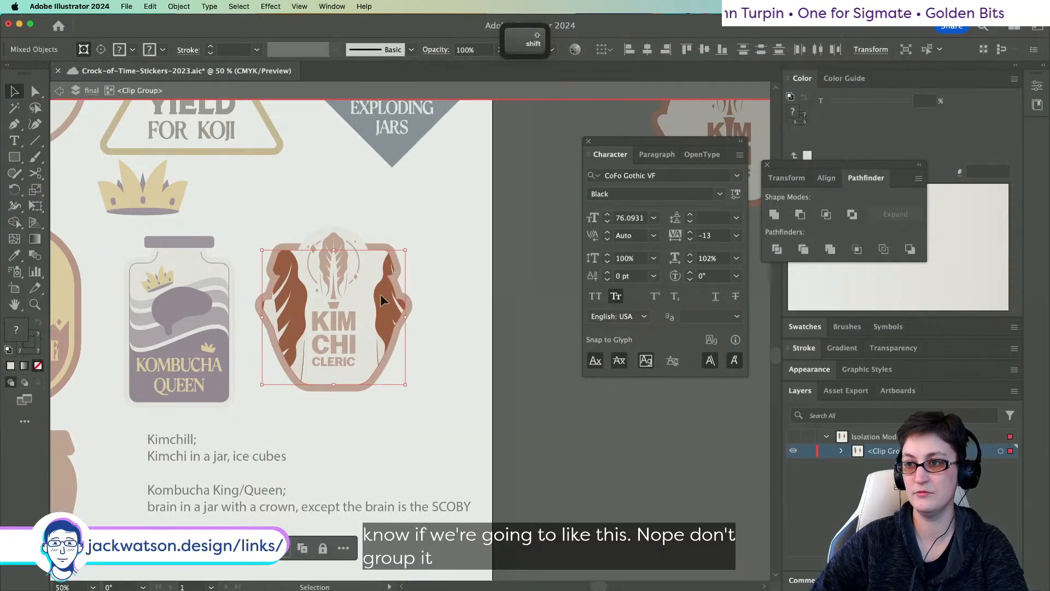
pyautogui.click(841, 451)
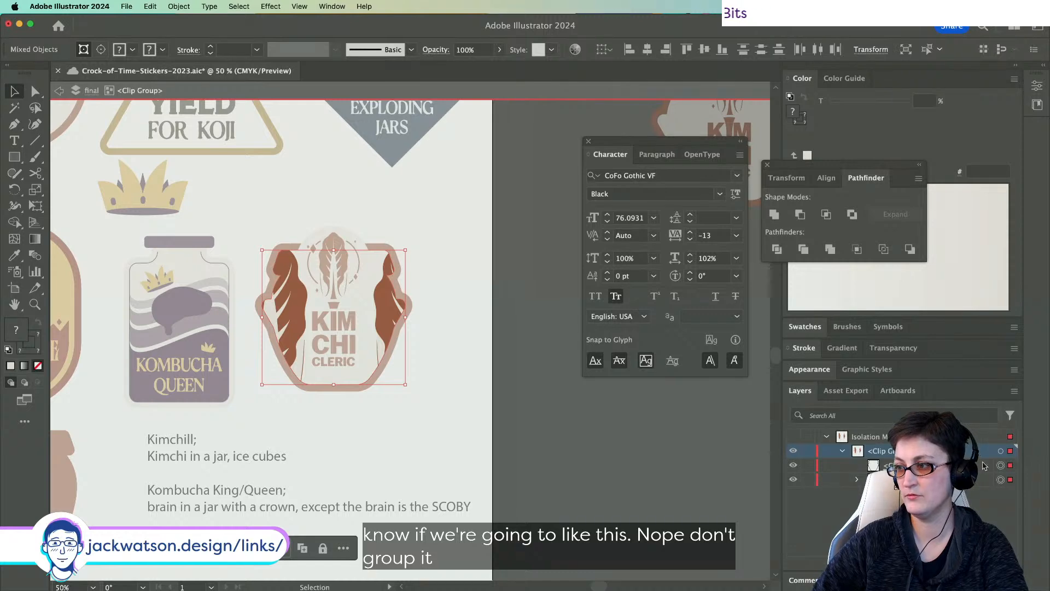
pyautogui.click(1010, 466)
pyautogui.press('super+c')
pyautogui.press('super+f')
pyautogui.moveTo(988, 465); pyautogui.dragTo(988, 485)
pyautogui.keyDown('shift'); pyautogui.click(1002, 493); pyautogui.keyUp('shift')
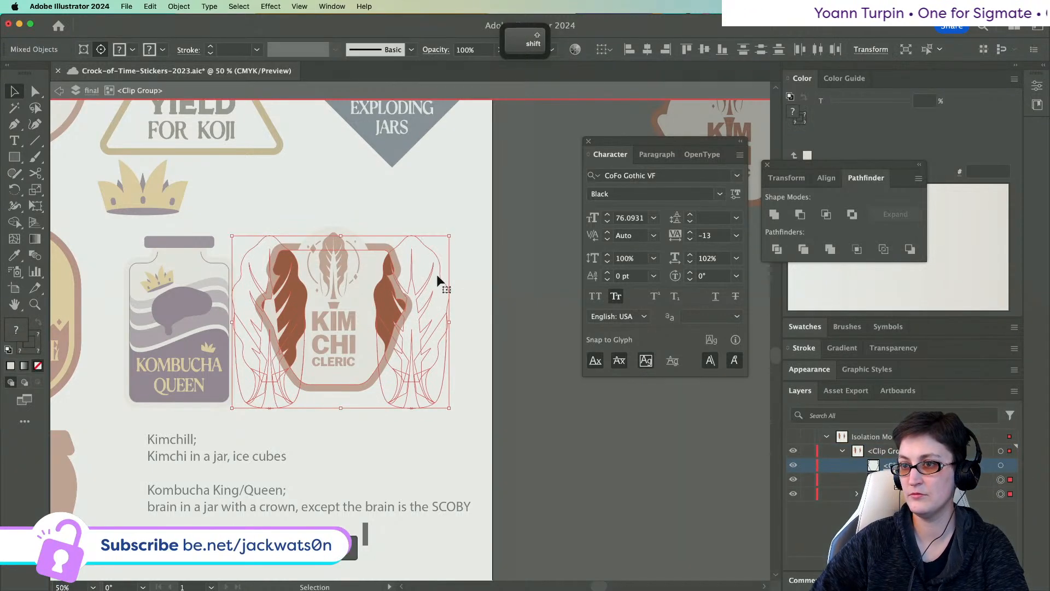
pyautogui.click(646, 51)
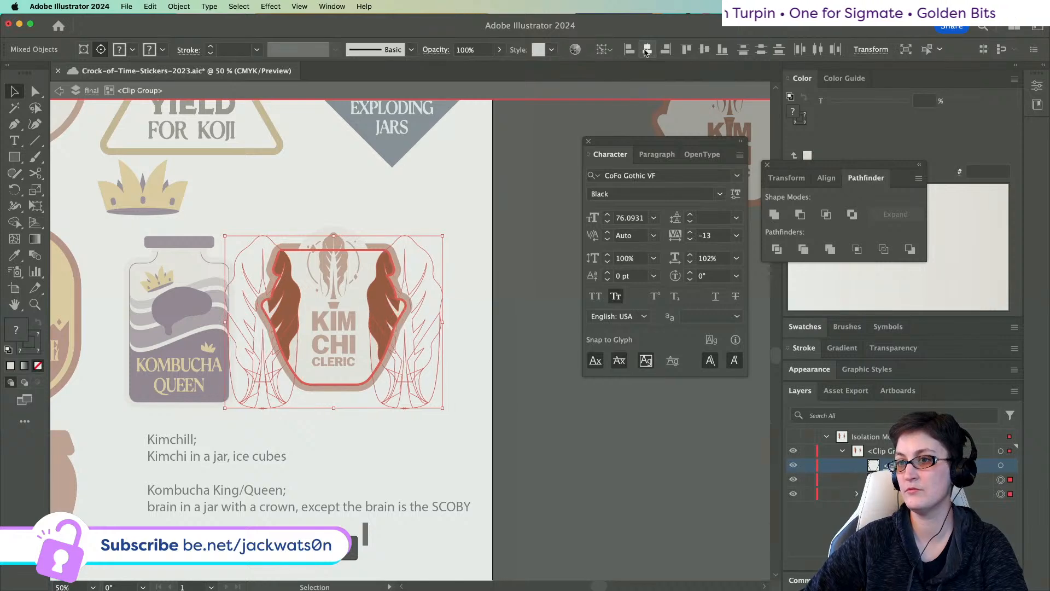
pyautogui.press('super+shift+a')
# - Scale the cabbage pair down from its centre to about 411 by 326 px and leave the clipping group
pyautogui.click(382, 315)
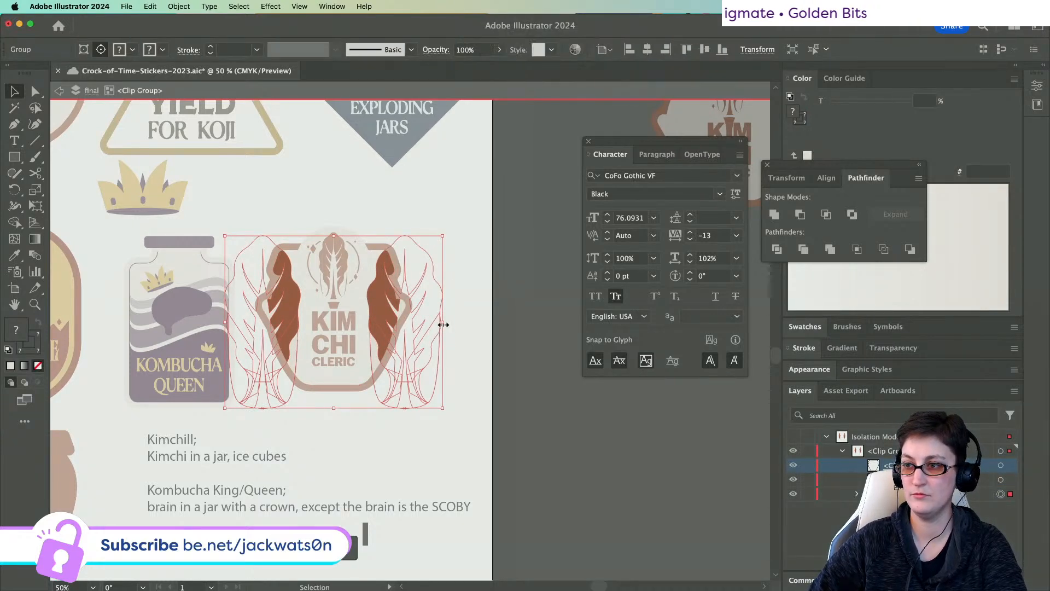
pyautogui.moveTo(442, 324); pyautogui.dragTo(436, 326)
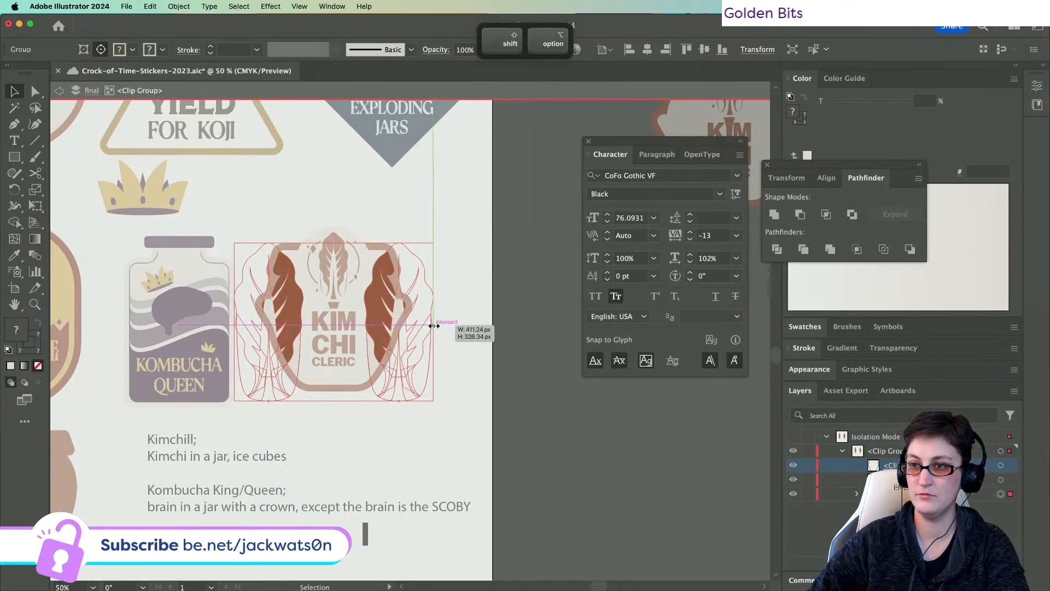
pyautogui.click(484, 344)
pyautogui.click(61, 93)
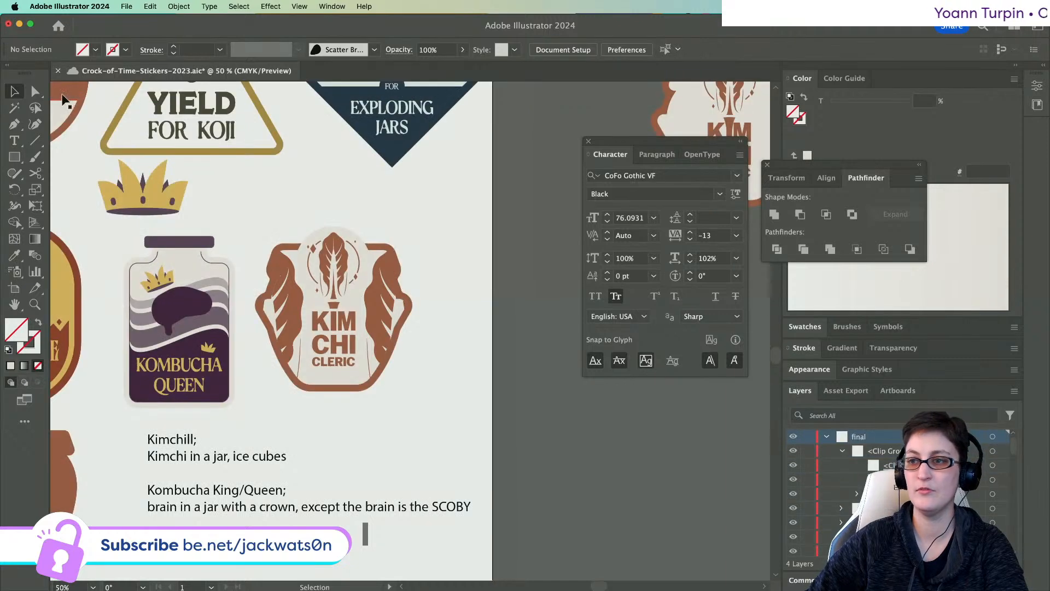
# - Examine the KIM CHI CLERIC badge with its clipped side cabbages, up close and beside the other stickers
pyautogui.scroll(-2, 203, 230)
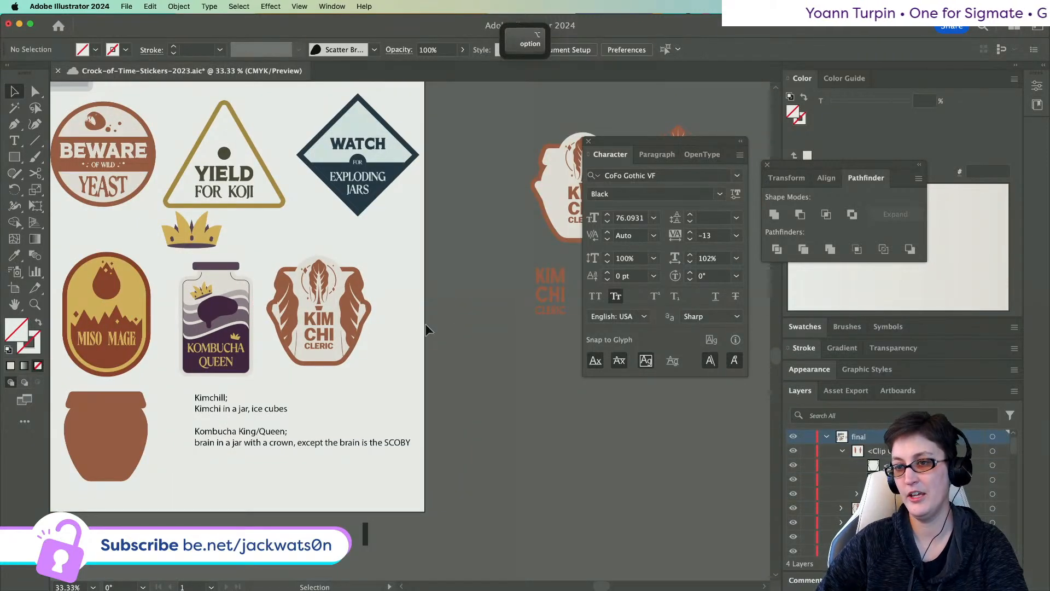
pyautogui.scroll(2, 425, 329)
pyautogui.click(329, 306)
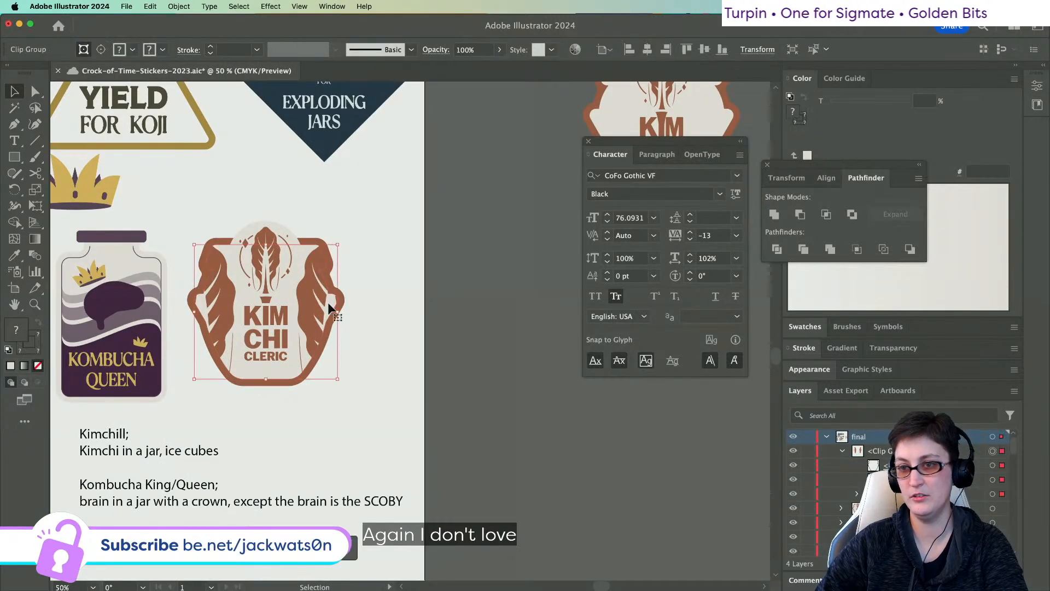
pyautogui.press('super+z')
pyautogui.press('super+z')
pyautogui.press('super+z')
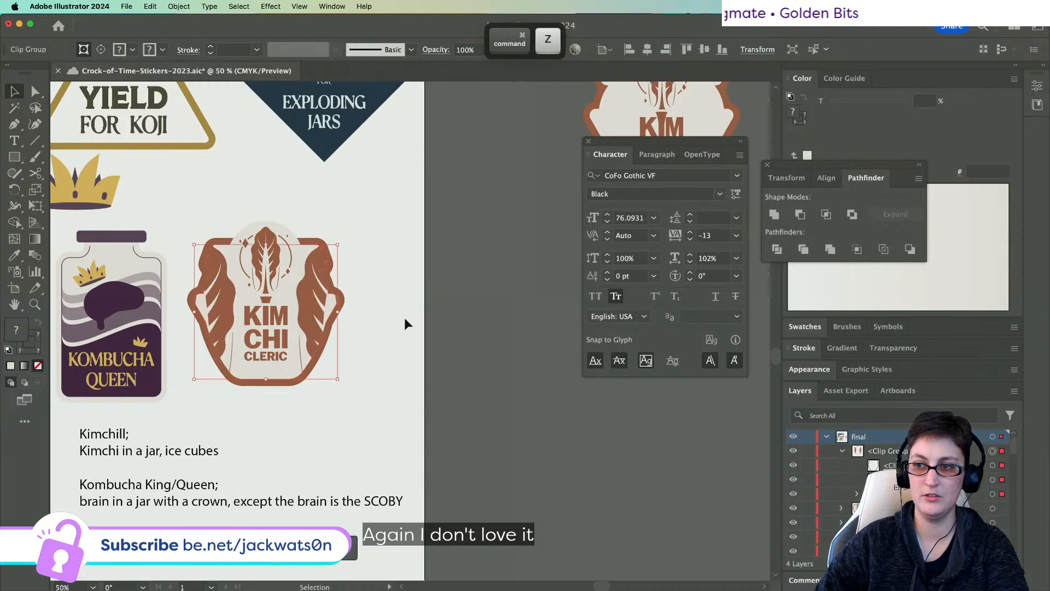
pyautogui.click(333, 305)
pyautogui.hscroll(-3, 432, 328)
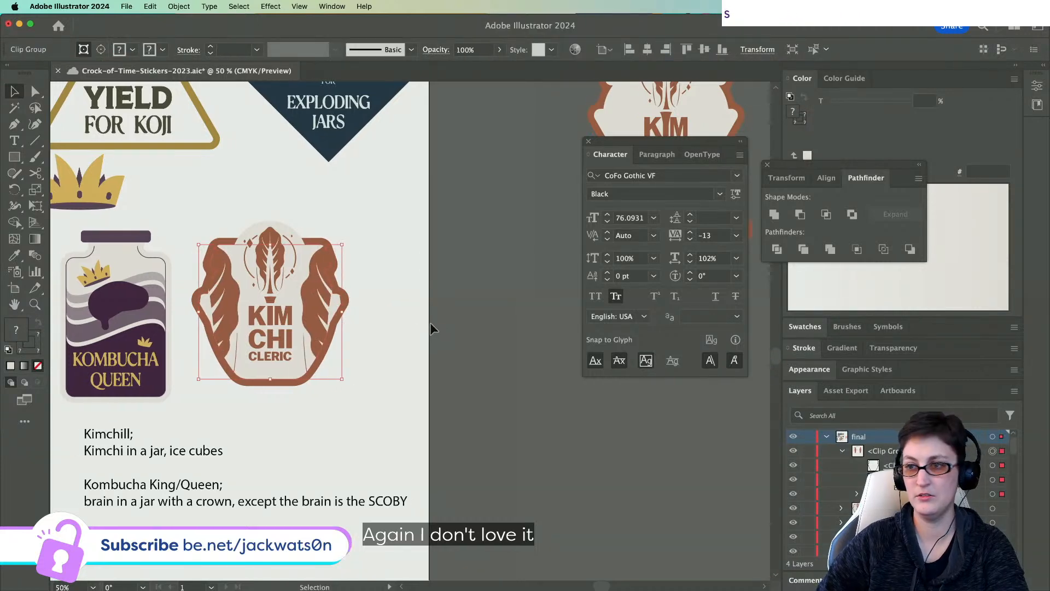
pyautogui.press('shift+super+a')
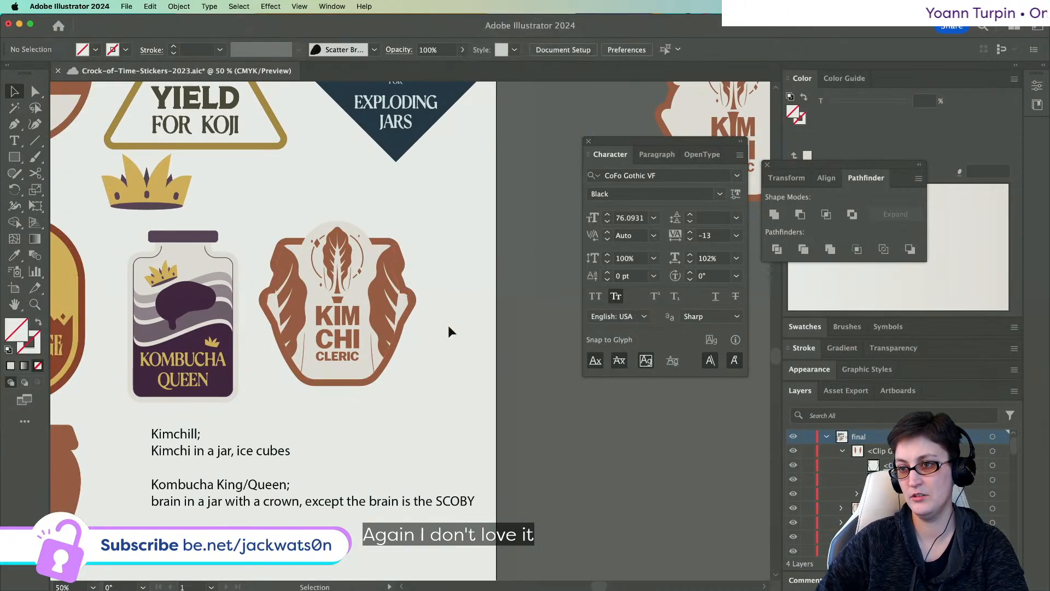
pyautogui.scroll(-1, 449, 332)
pyautogui.scroll(1, 448, 331)
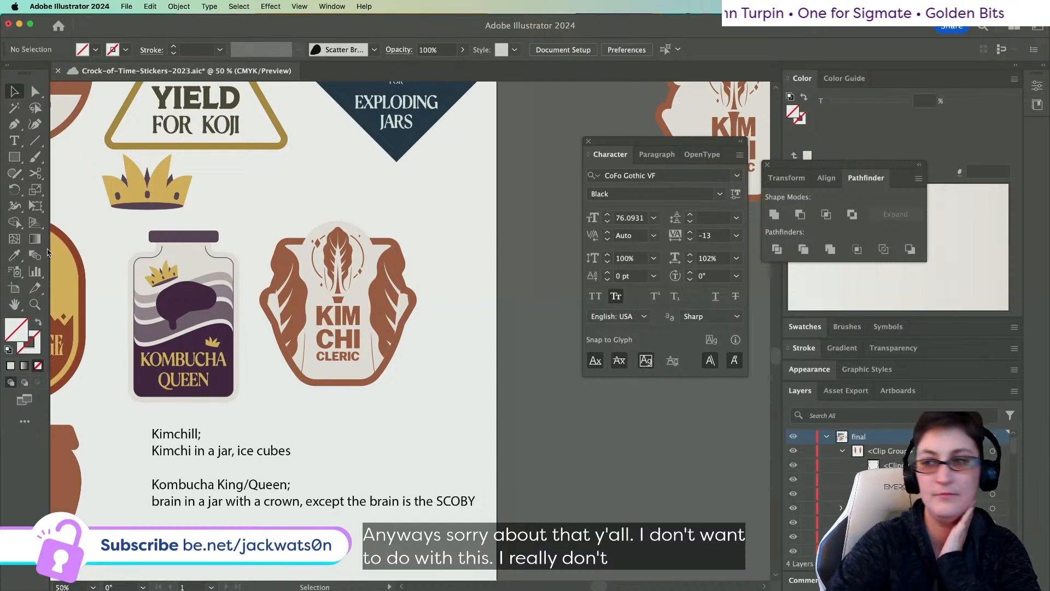
# - Delete the redundant nested pieces inside the right cabbage of the clipped pair
pyautogui.click(390, 279)
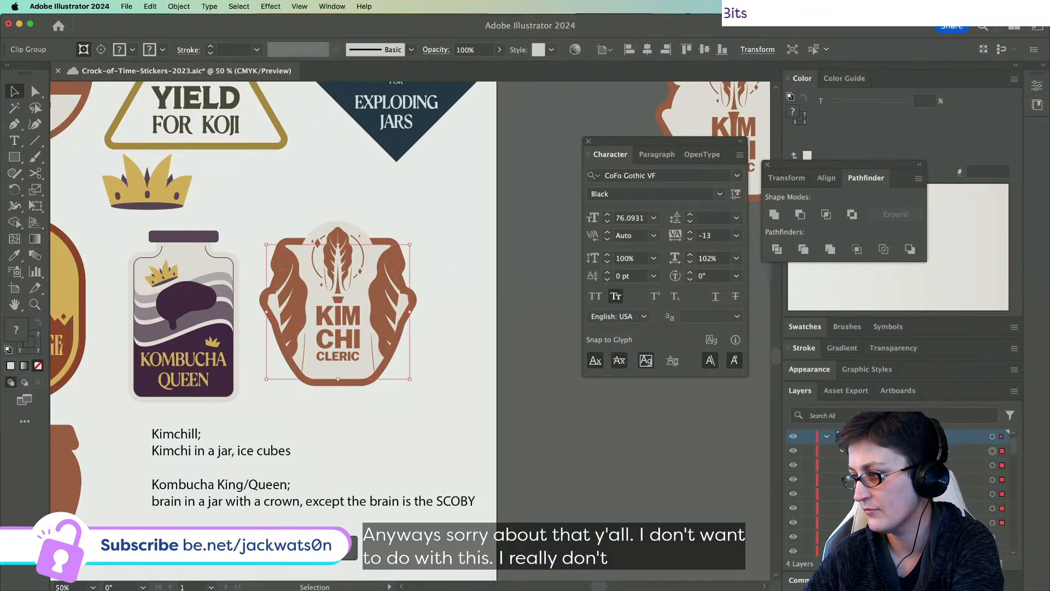
pyautogui.scroll(-5, 900, 492)
pyautogui.scroll(3, 899, 492)
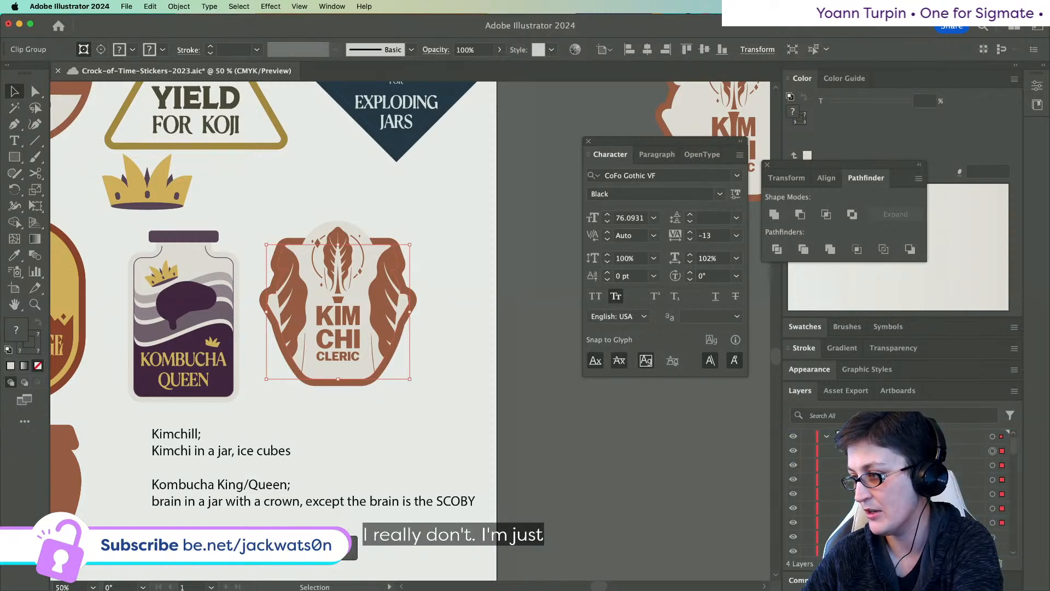
pyautogui.click(992, 508)
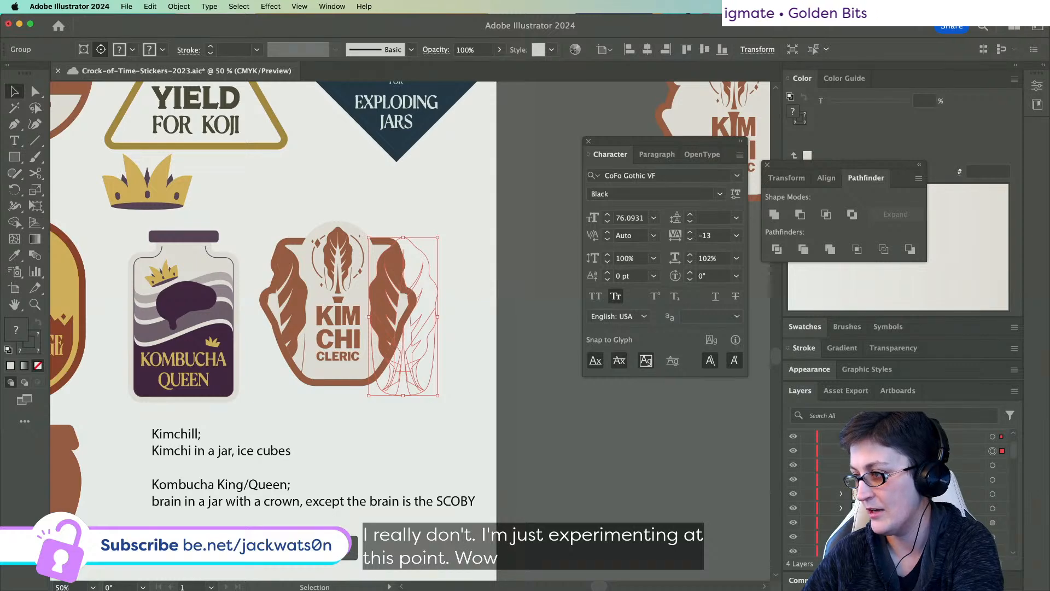
pyautogui.moveTo(900, 480); pyautogui.dragTo(900, 460)
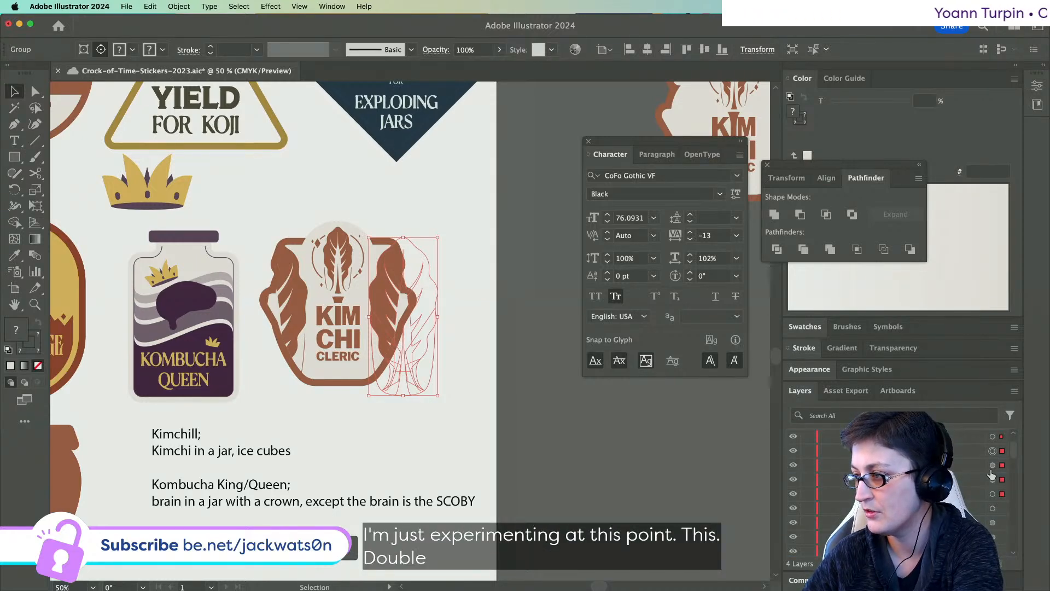
pyautogui.press('BackSpace')
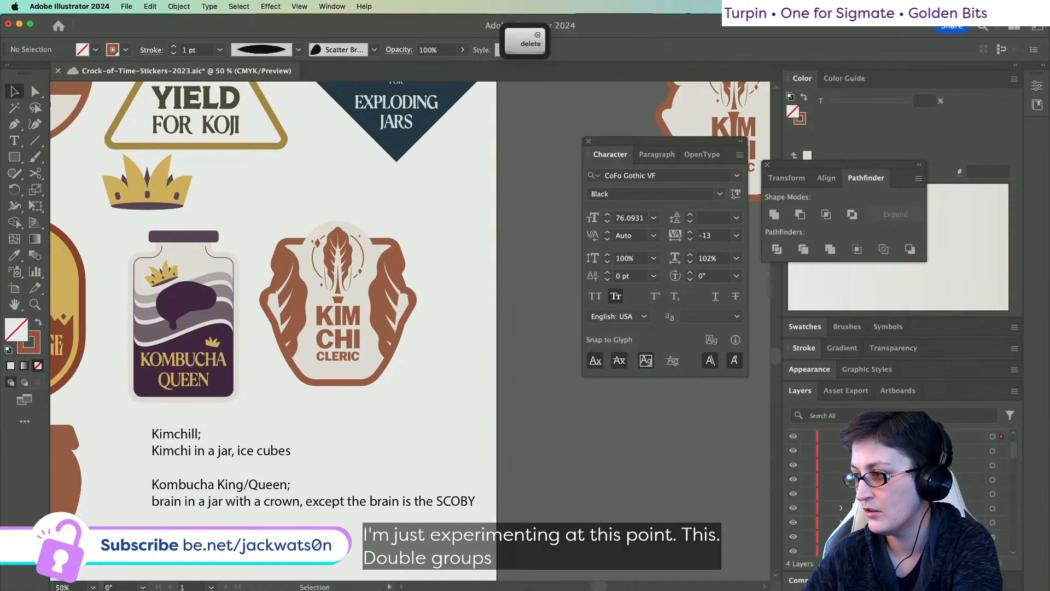
# - Try to merge the right cabbage's pieces into a single shape with Pathfinder
pyautogui.click(999, 452)
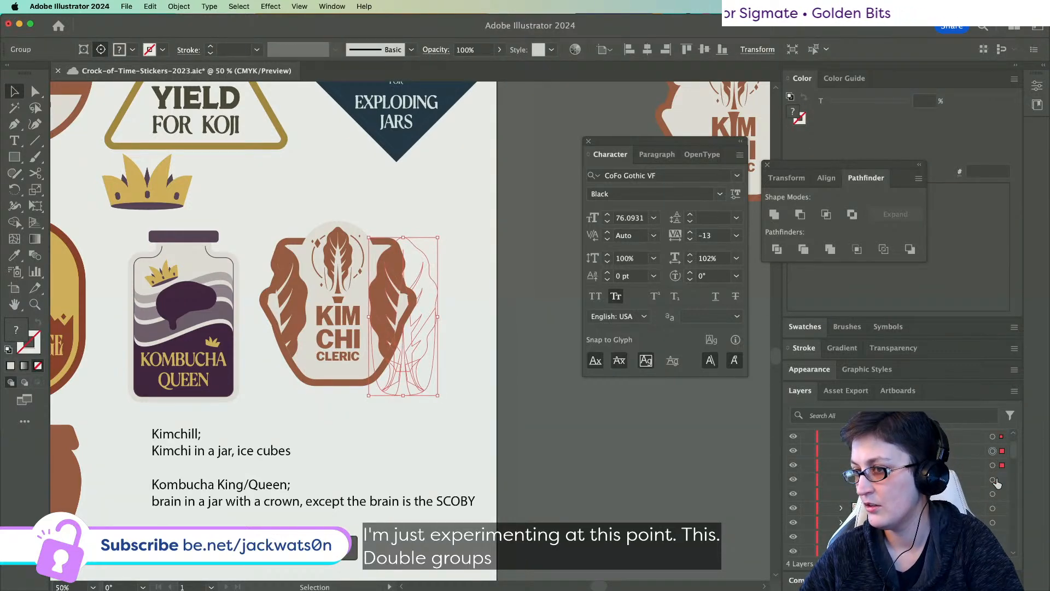
pyautogui.click(777, 249)
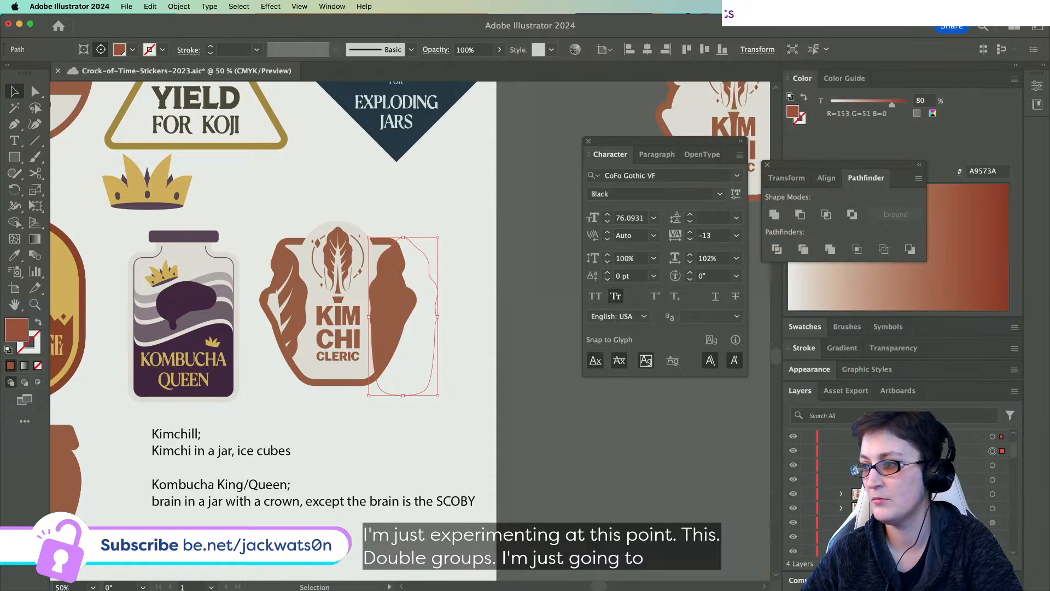
pyautogui.press('super+z')
# - Directly select and delete the cream stem shape at the inner base of each clipped cabbage
pyautogui.click(35, 91)
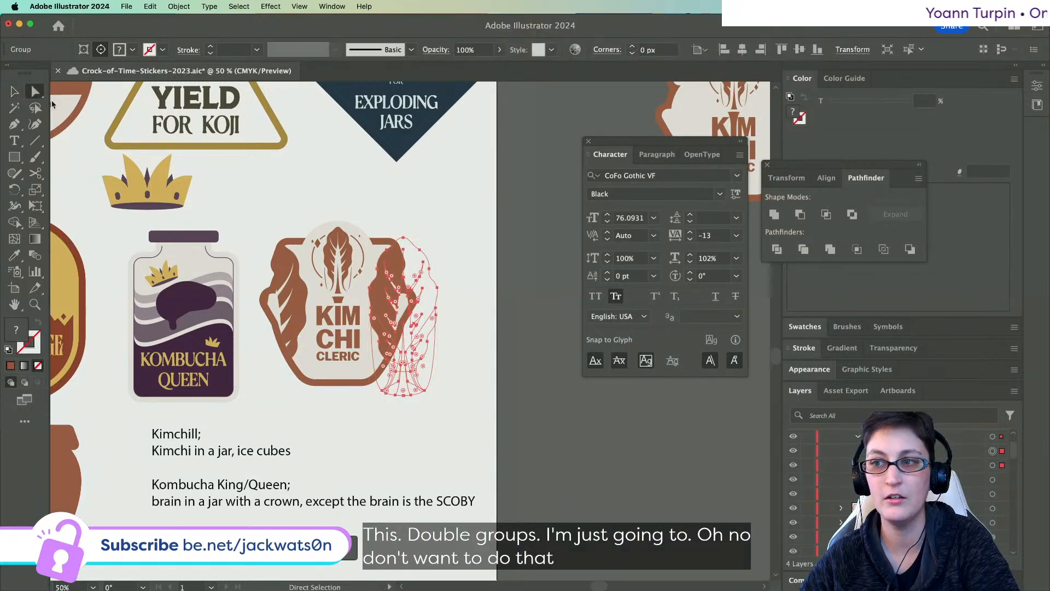
pyautogui.click(52, 104)
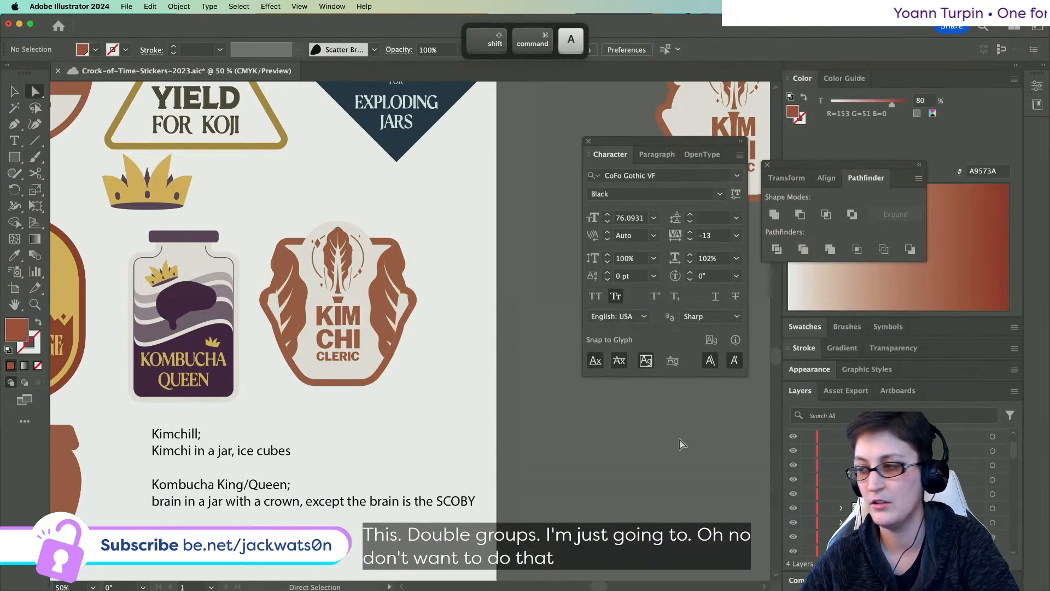
pyautogui.click(379, 360)
pyautogui.press('BackSpace')
pyautogui.click(303, 366)
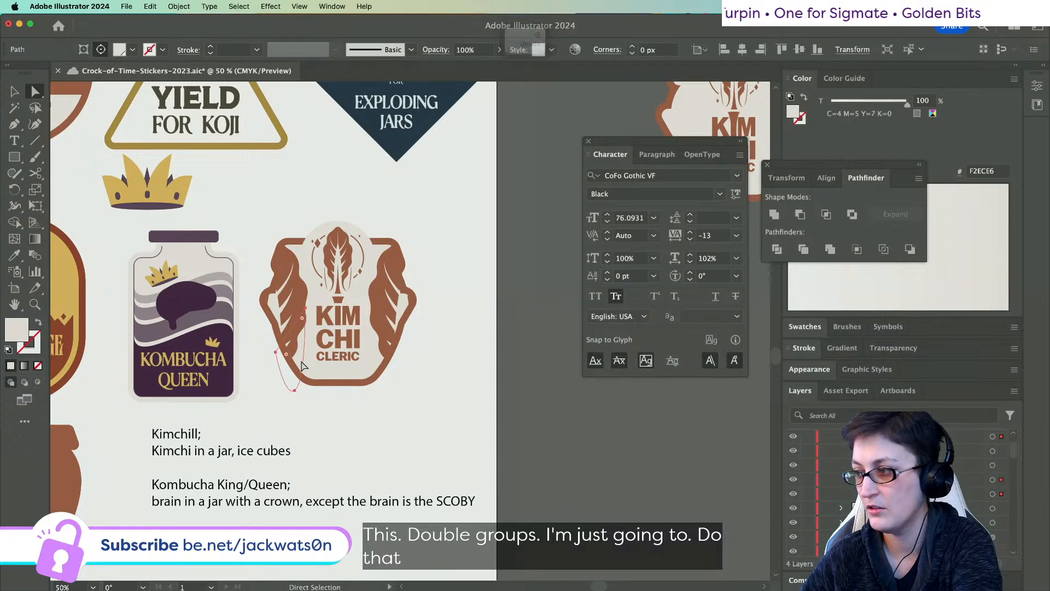
pyautogui.press('BackSpace')
pyautogui.click(993, 465)
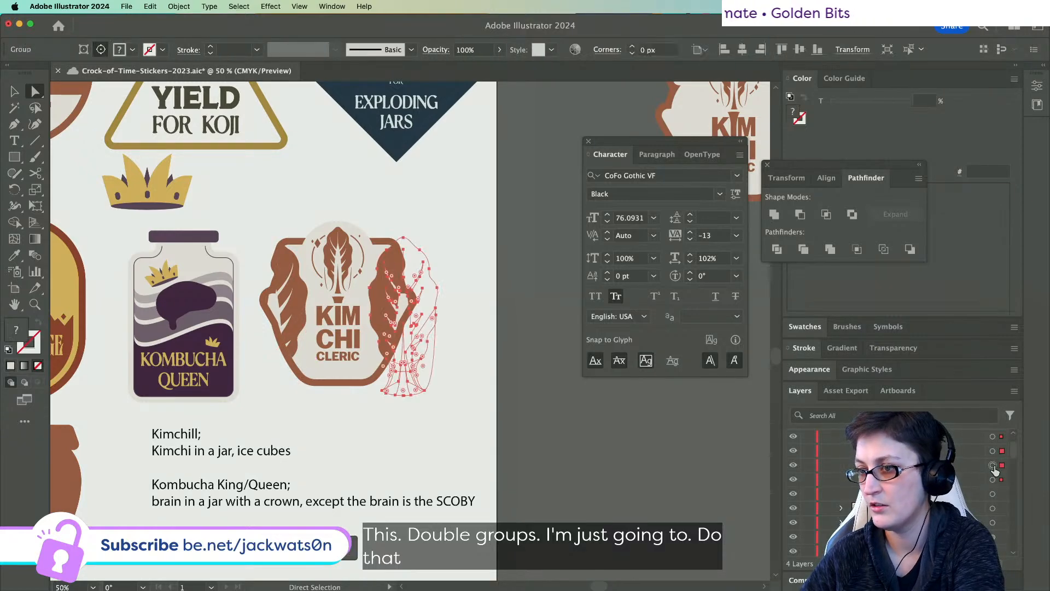
pyautogui.click(430, 374)
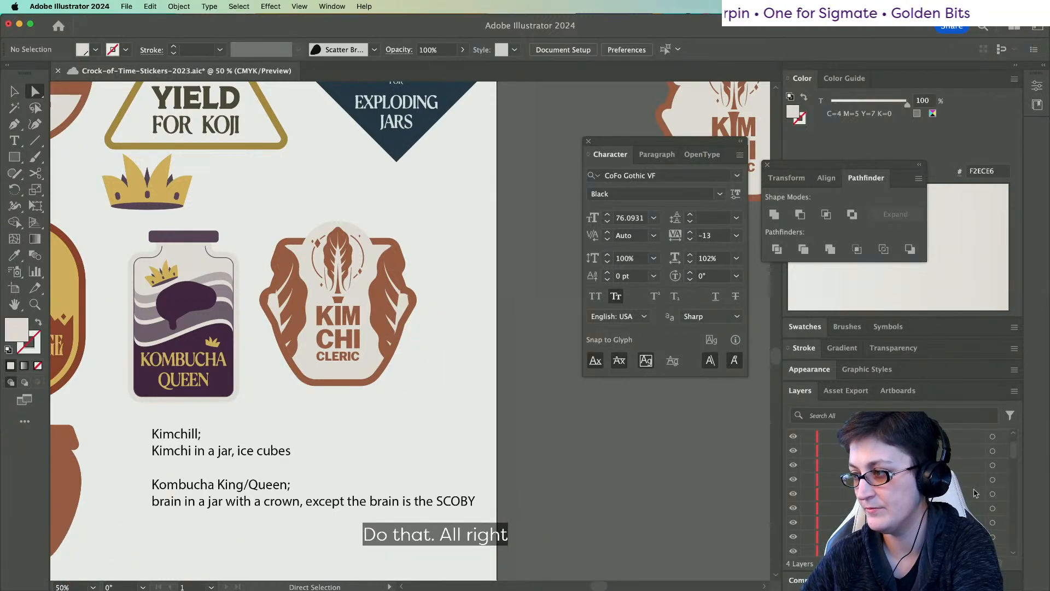
# - Delete the leftover individual leaf paths of the clipped side cabbages, including the cream piece outside the jar's right edge
pyautogui.click(993, 481)
pyautogui.press('BackSpace')
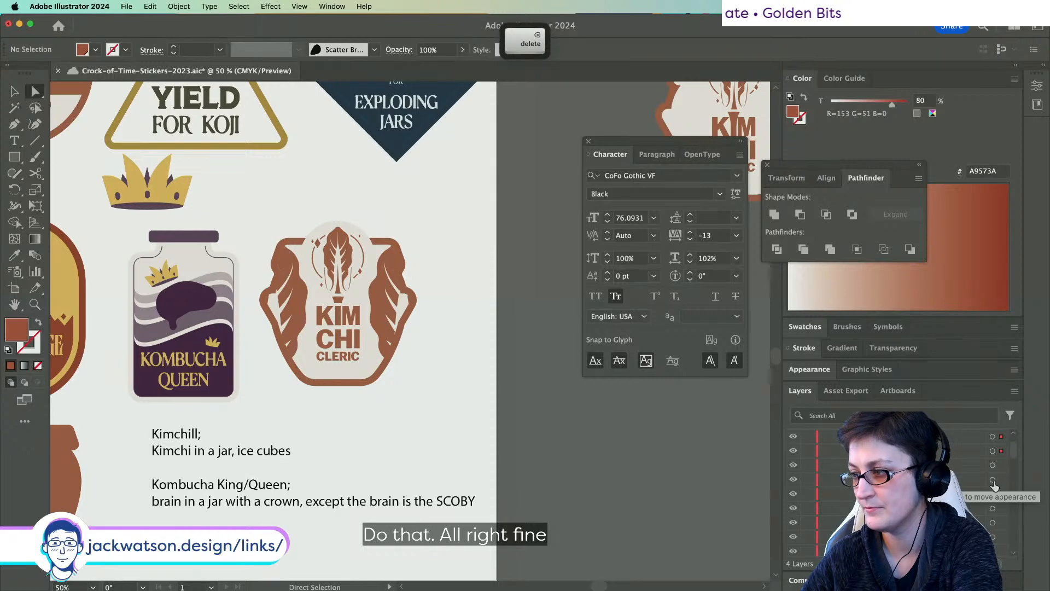
pyautogui.click(993, 451)
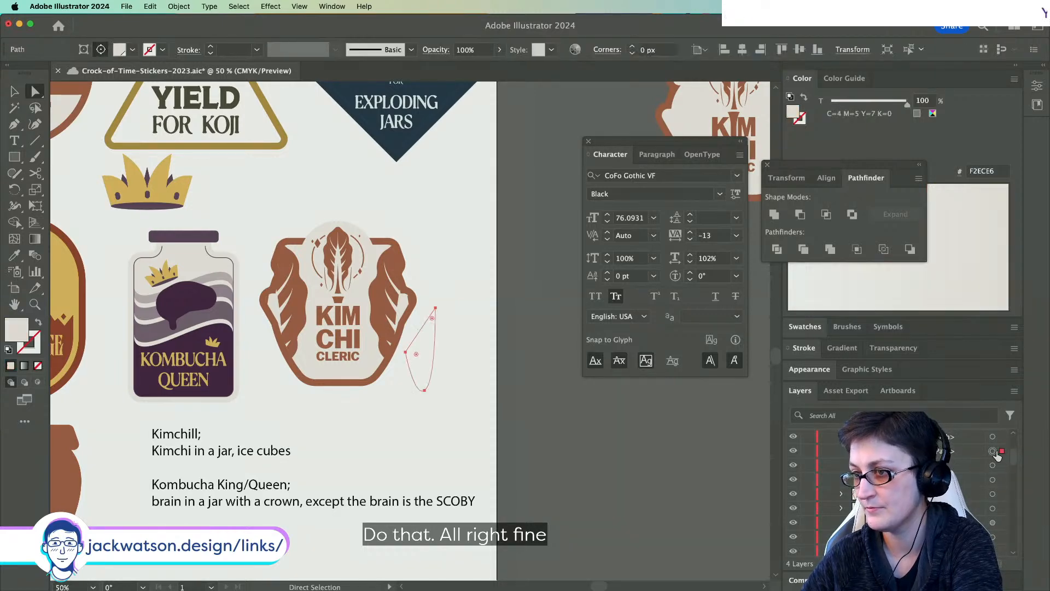
pyautogui.press('BackSpace')
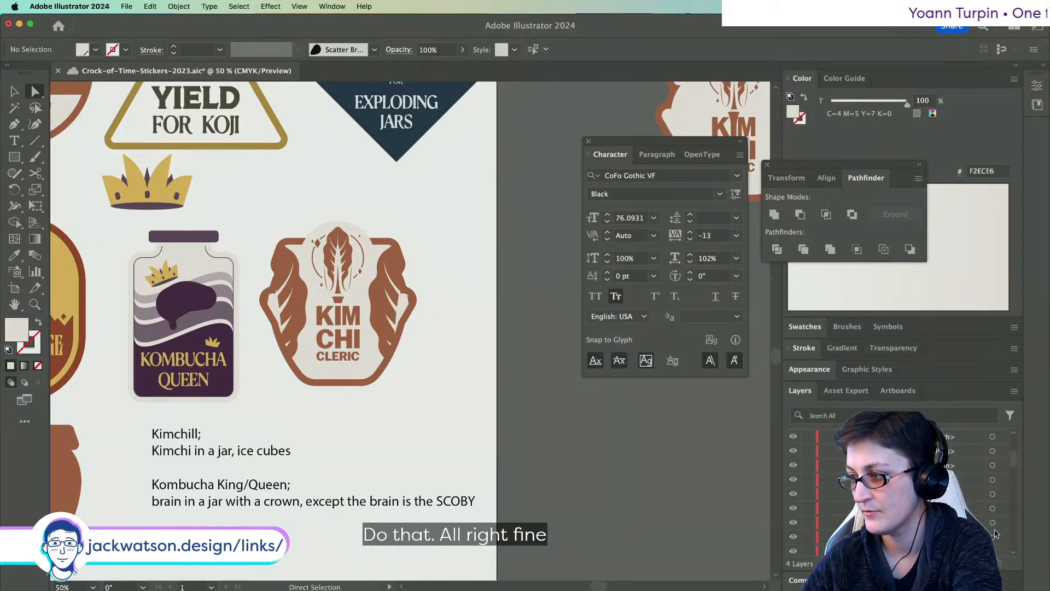
pyautogui.click(993, 466)
pyautogui.press('BackSpace')
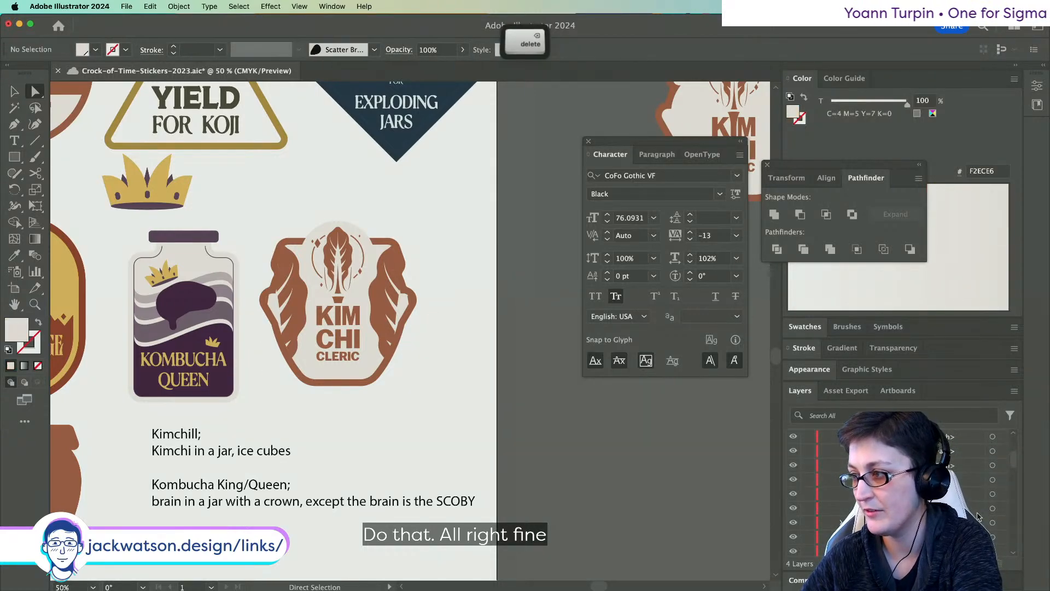
pyautogui.click(993, 465)
pyautogui.press('BackSpace')
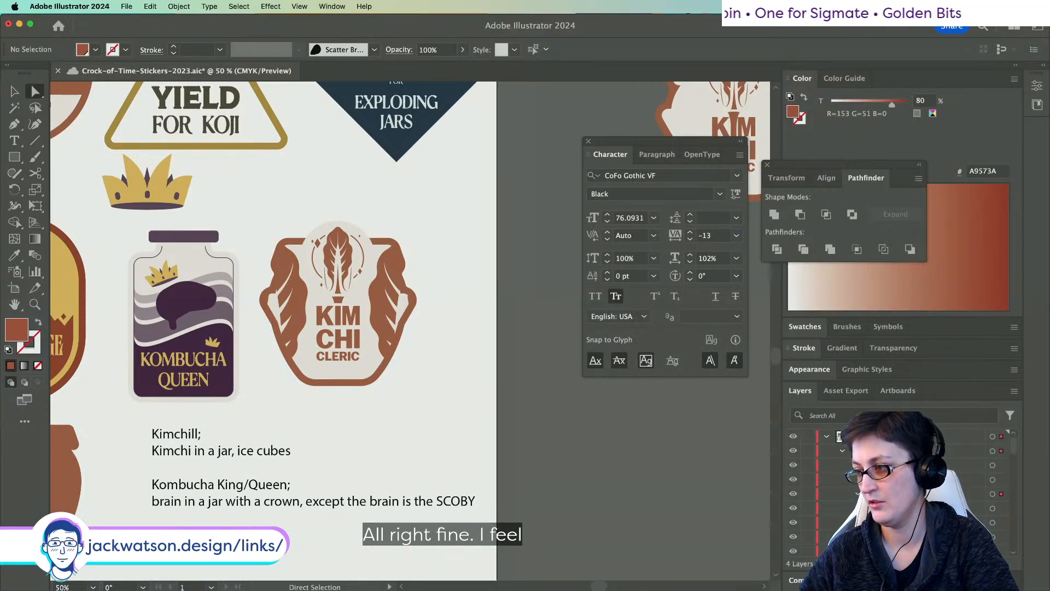
# - Try uniting the pieces of each clipped side cabbage into one solid brown shape with Pathfinder
pyautogui.click(993, 508)
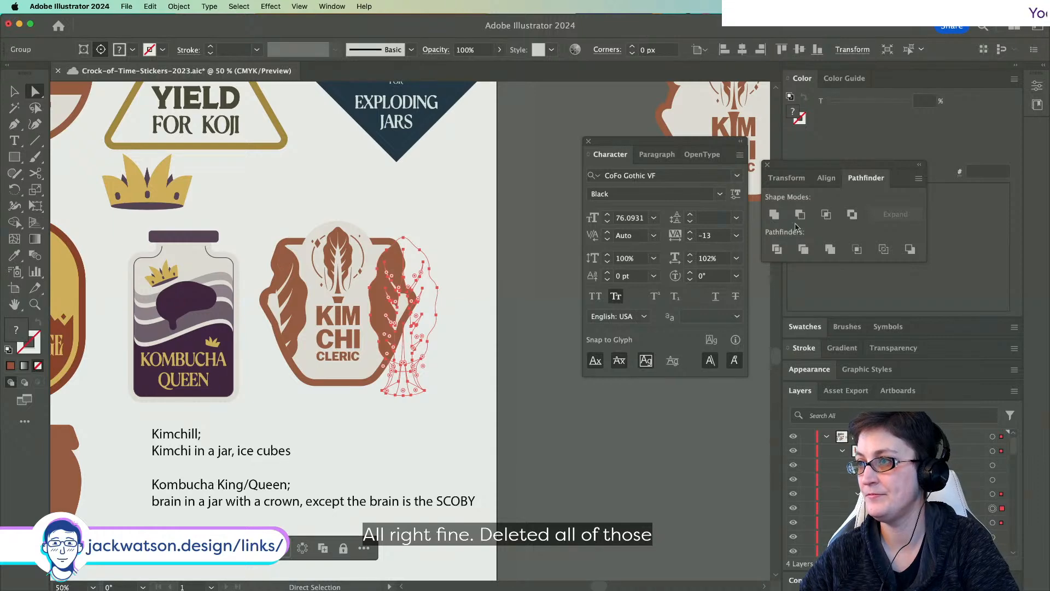
pyautogui.click(772, 214)
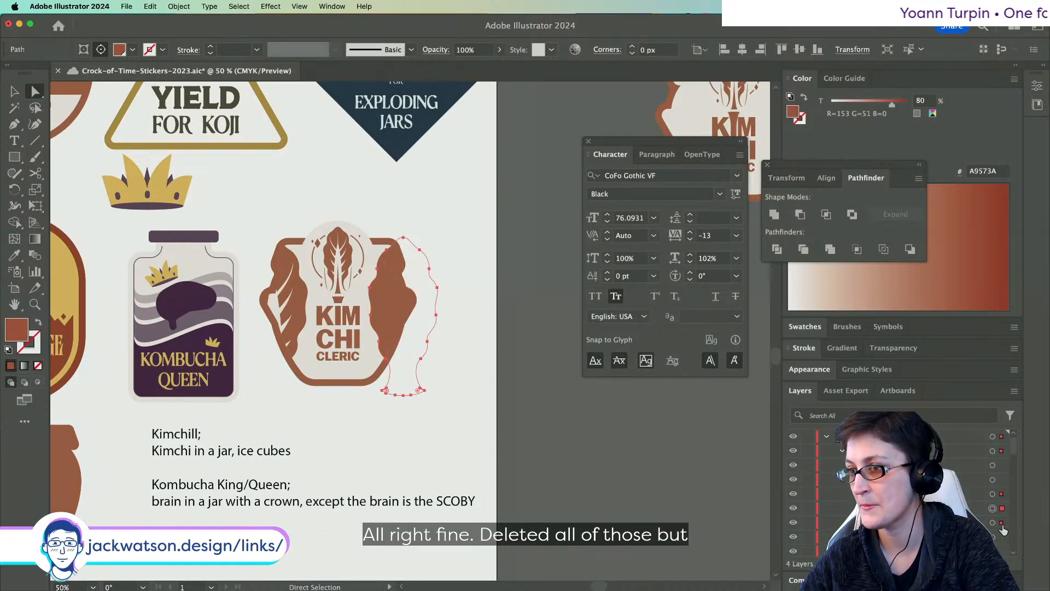
pyautogui.click(508, 301)
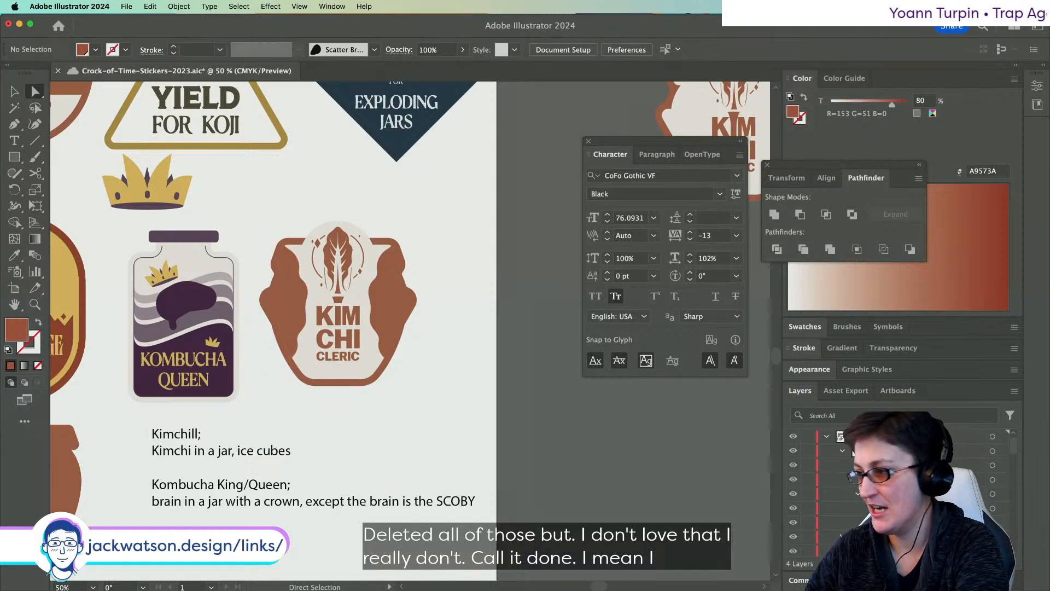
# - Remove both merged side cabbages from the KIM CHI CLERIC jar and save the document
pyautogui.click(390, 298)
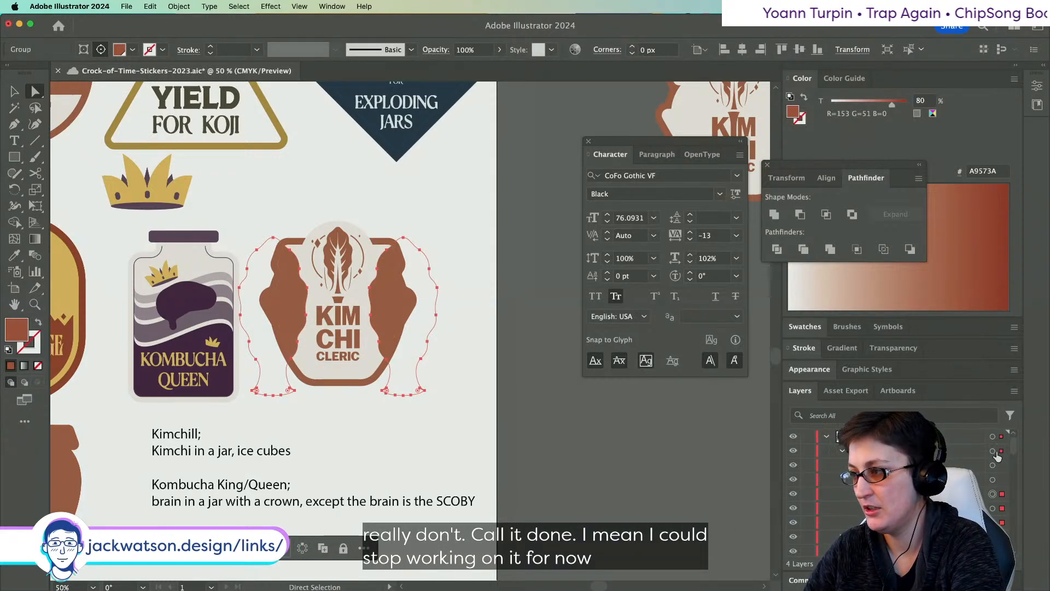
pyautogui.press('BackSpace')
pyautogui.scroll(5, 402, 418)
pyautogui.hscroll(-5, 402, 418)
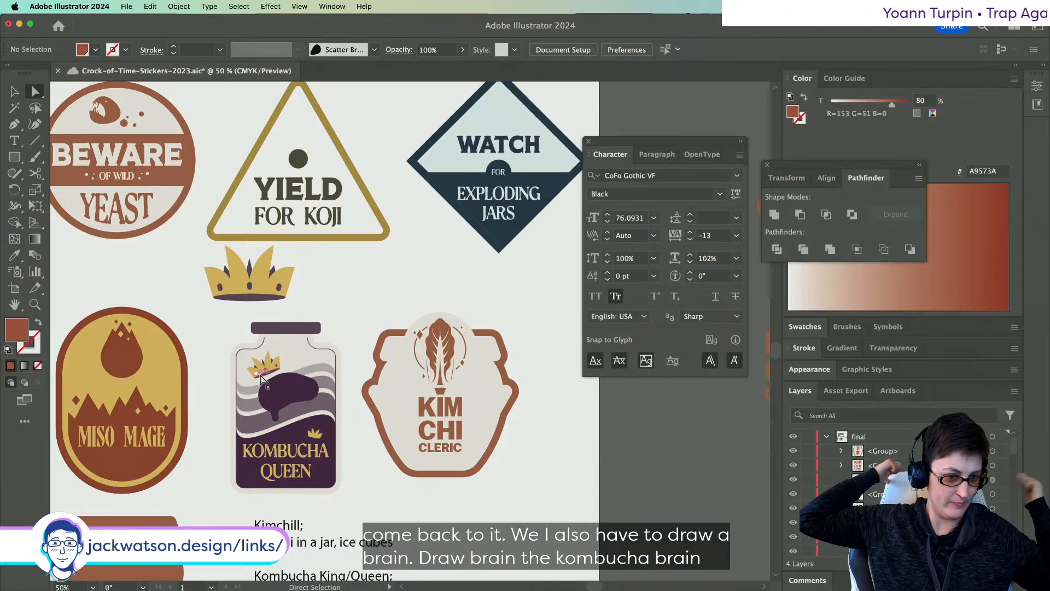
pyautogui.press('super+s')
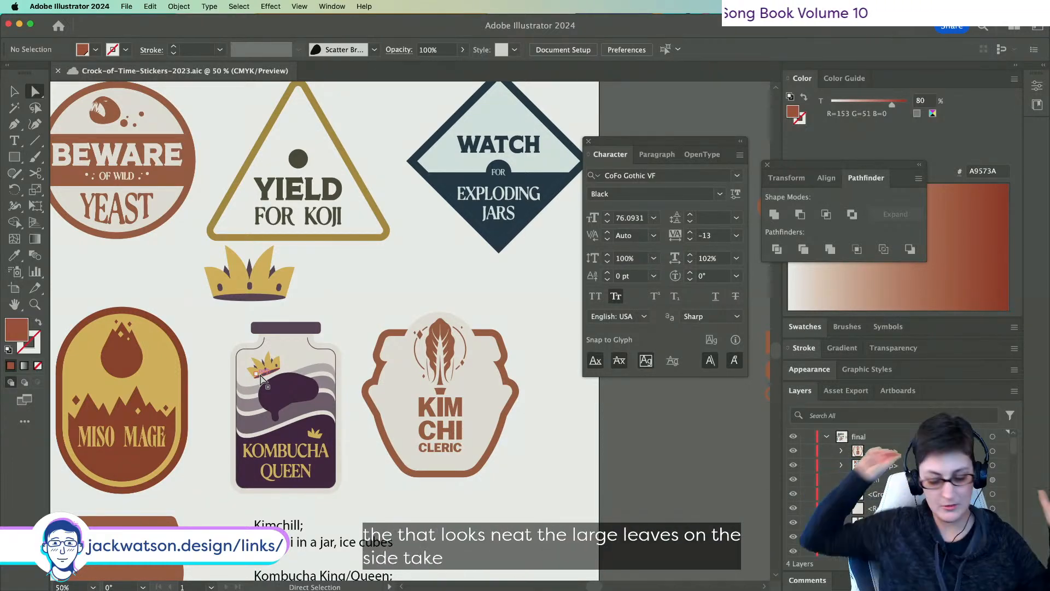
# - Undo the removal and merging of the side cabbages, and clear the selection
pyautogui.press('super+z')
pyautogui.press('super+z')
pyautogui.press('super+z')
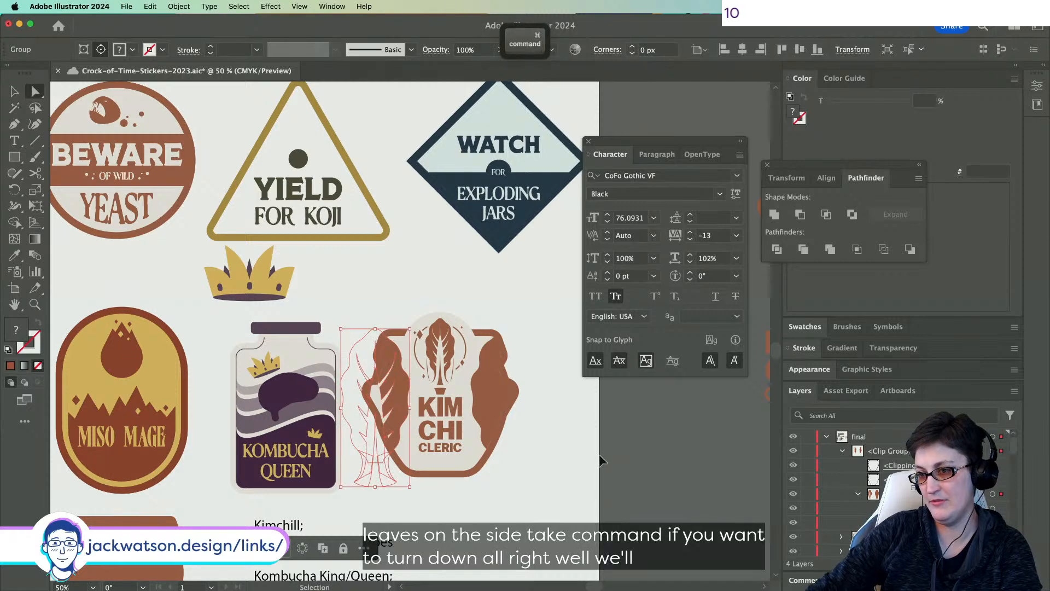
pyautogui.press('super+z')
pyautogui.press('super+shift+a')
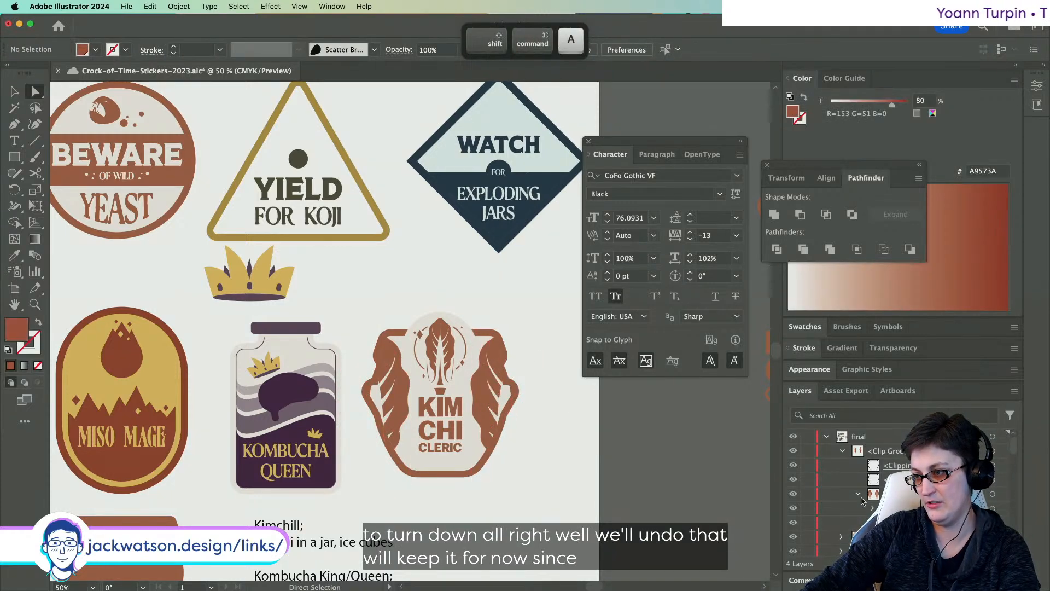
# - Collapse the nested cabbage group inside the clip group and view the badge among the other stickers
pyautogui.click(859, 495)
pyautogui.hscroll(-3, 309, 270)
pyautogui.scroll(1, 309, 271)
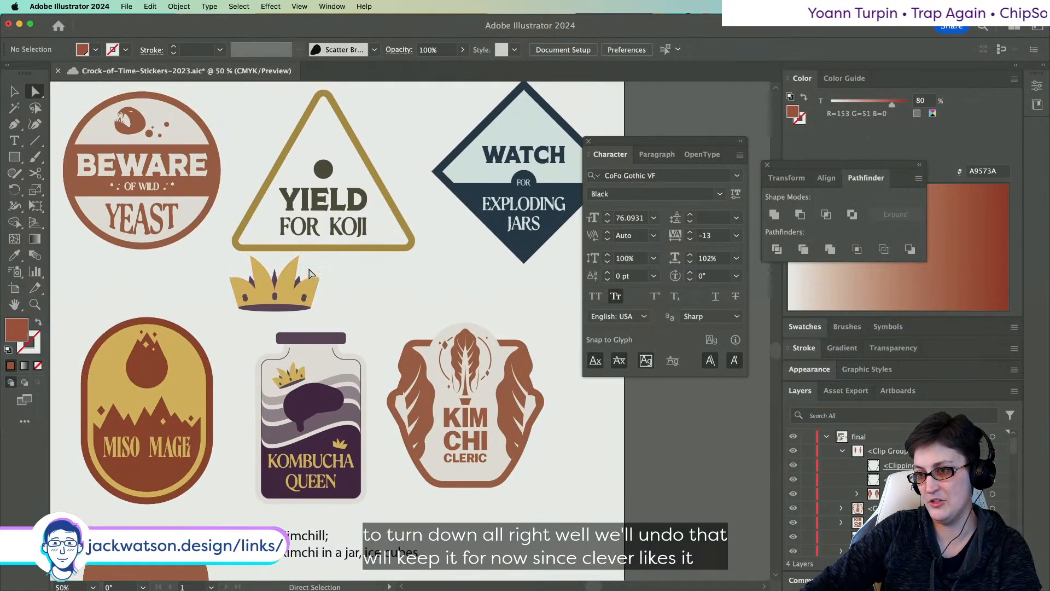
pyautogui.scroll(3, 309, 272)
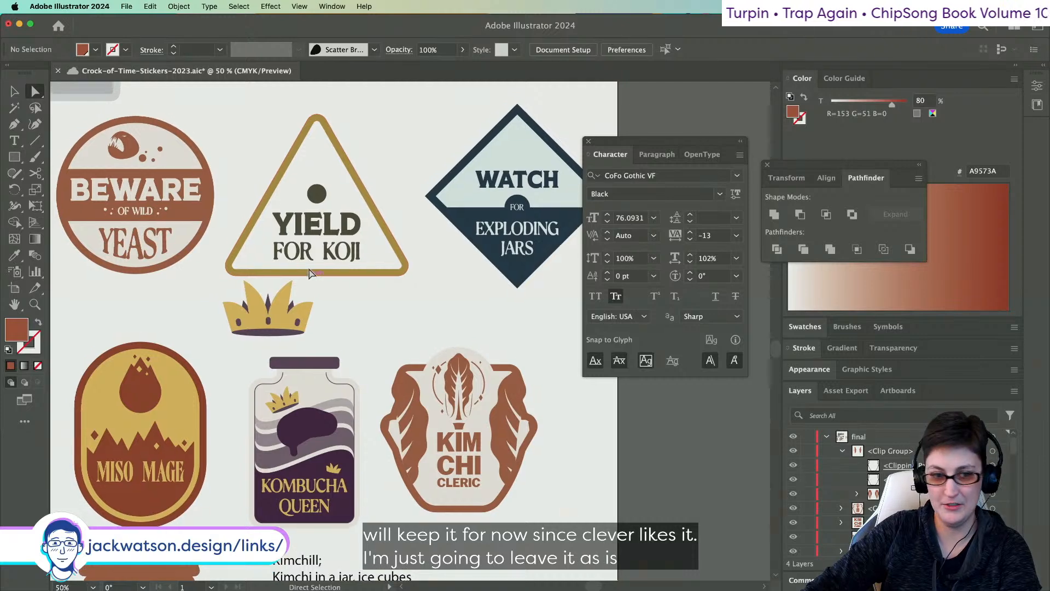
pyautogui.hscroll(-1, 311, 274)
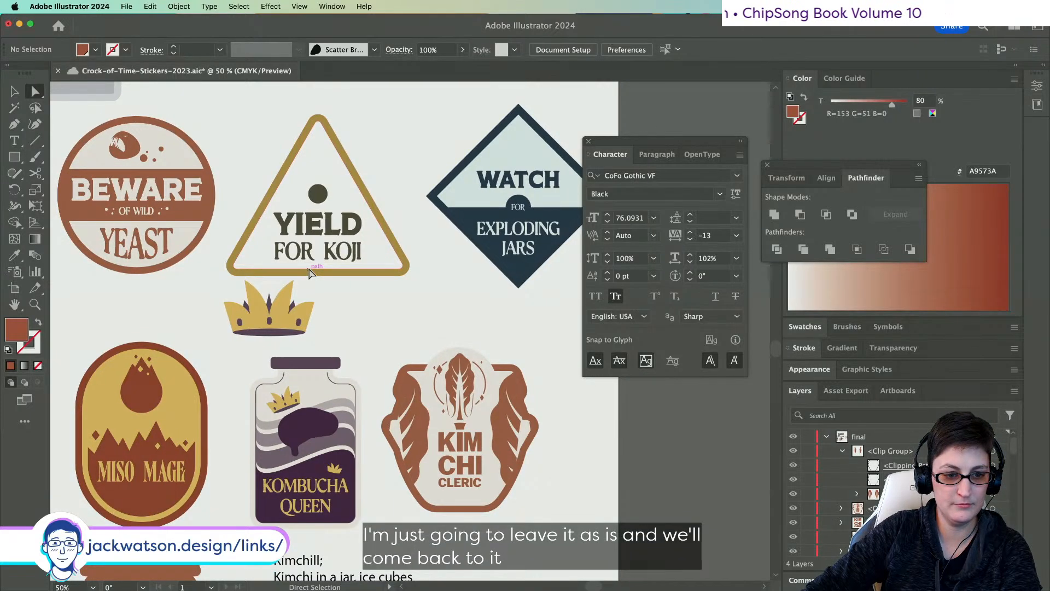
pyautogui.scroll(-1, 309, 272)
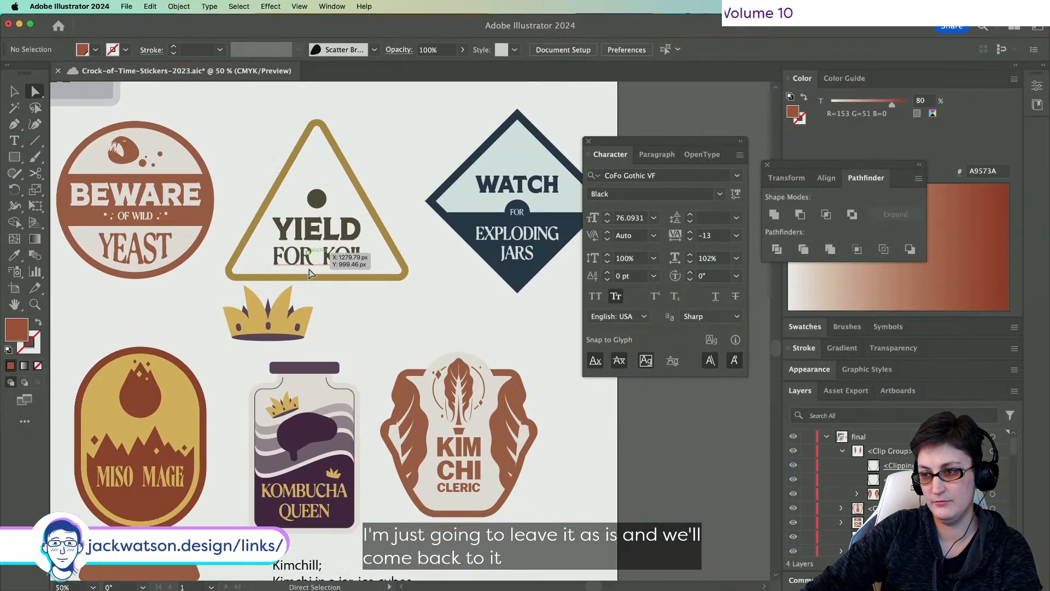
pyautogui.scroll(1, 309, 272)
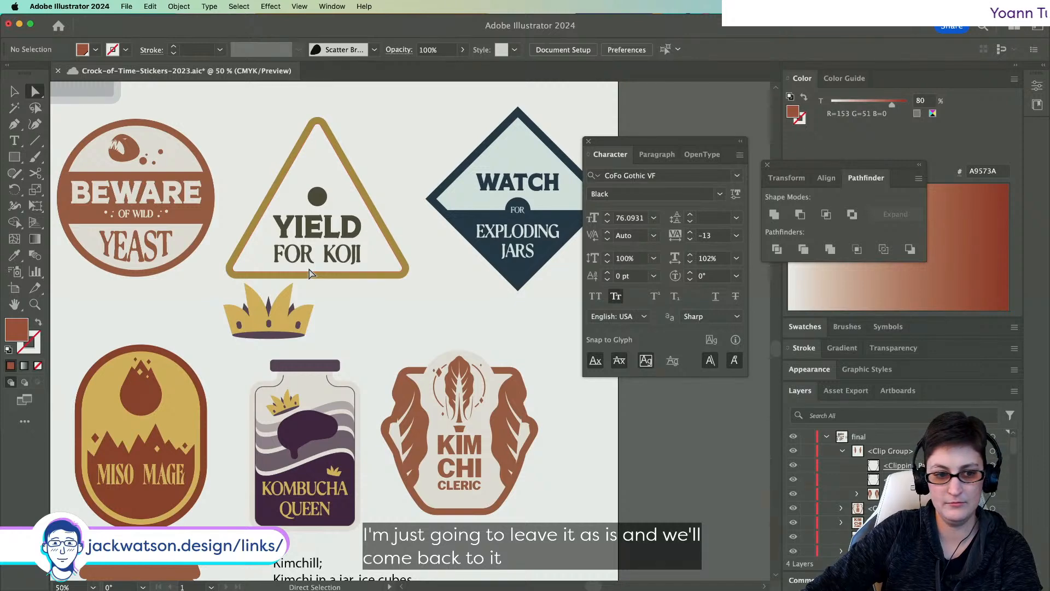
pyautogui.hscroll(-2, 309, 273)
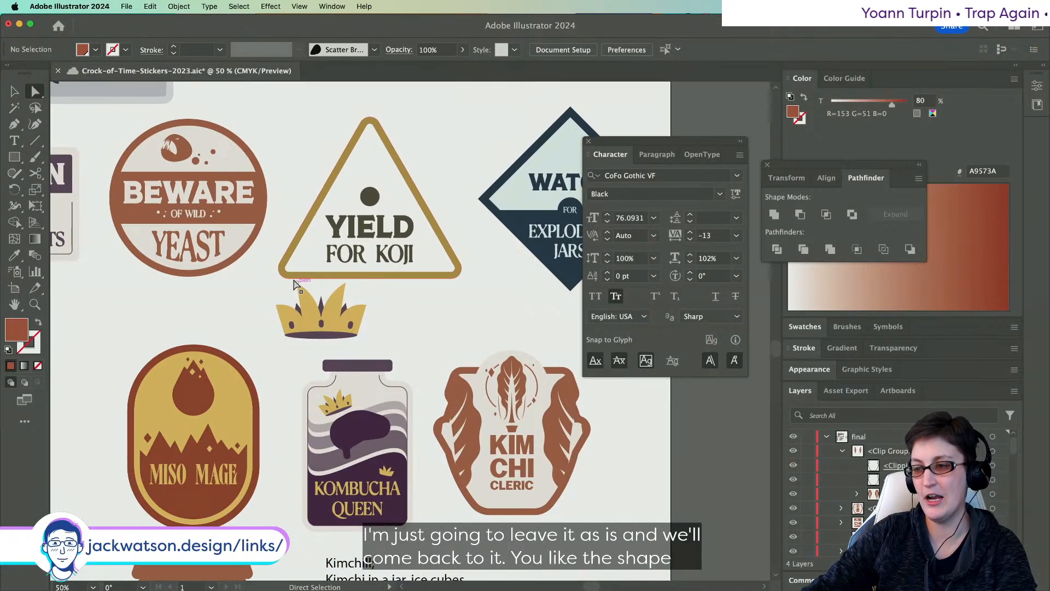
# - Scale the Kimchi Cleric badge's clipped leaf group up slightly to about 417 × 331 px around its centre and nudge it up
pyautogui.hscroll(2, 295, 284)
pyautogui.scroll(-2, 295, 285)
pyautogui.click(857, 494)
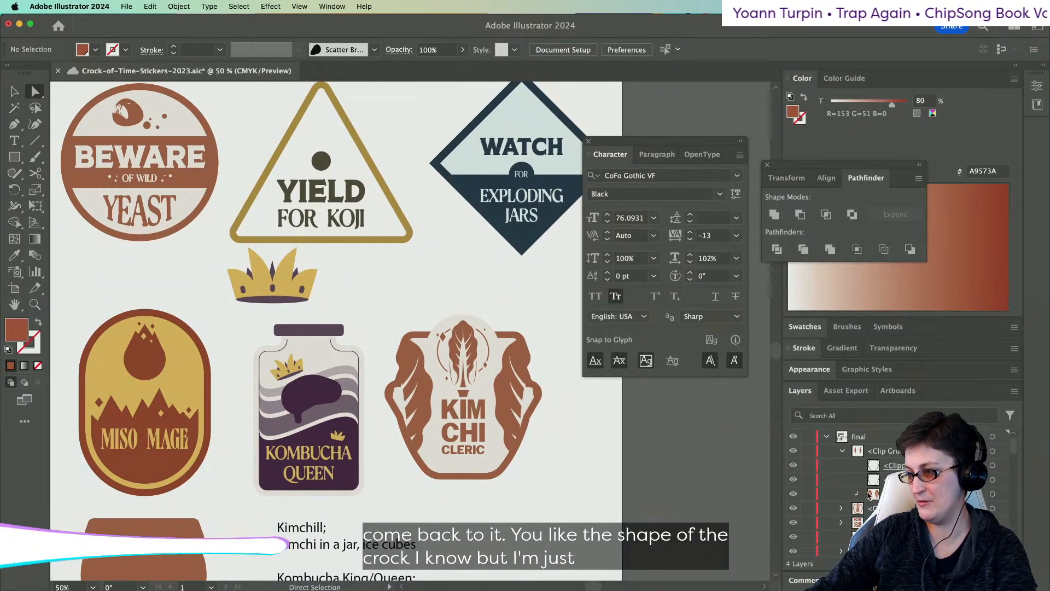
pyautogui.click(993, 494)
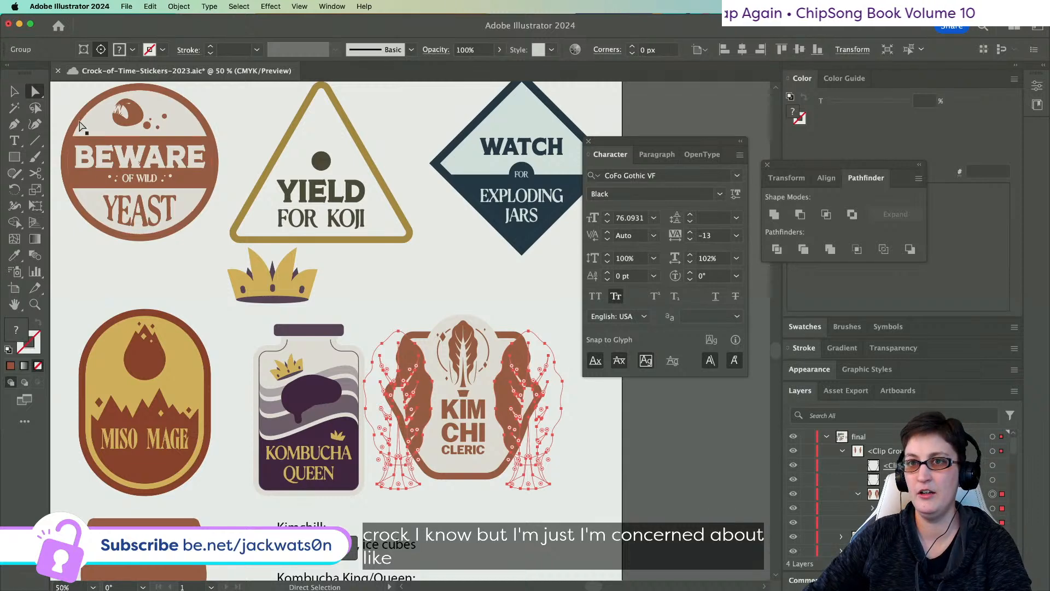
pyautogui.click(15, 92)
pyautogui.scroll(-2, 431, 443)
pyautogui.scroll(1, 431, 443)
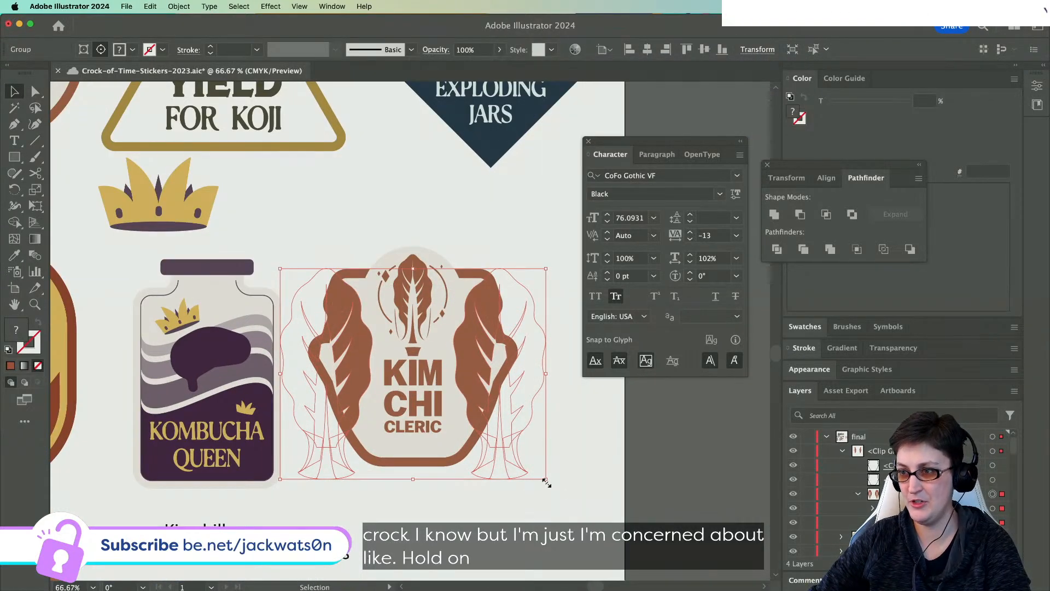
pyautogui.moveTo(546, 481); pyautogui.dragTo(553, 484)
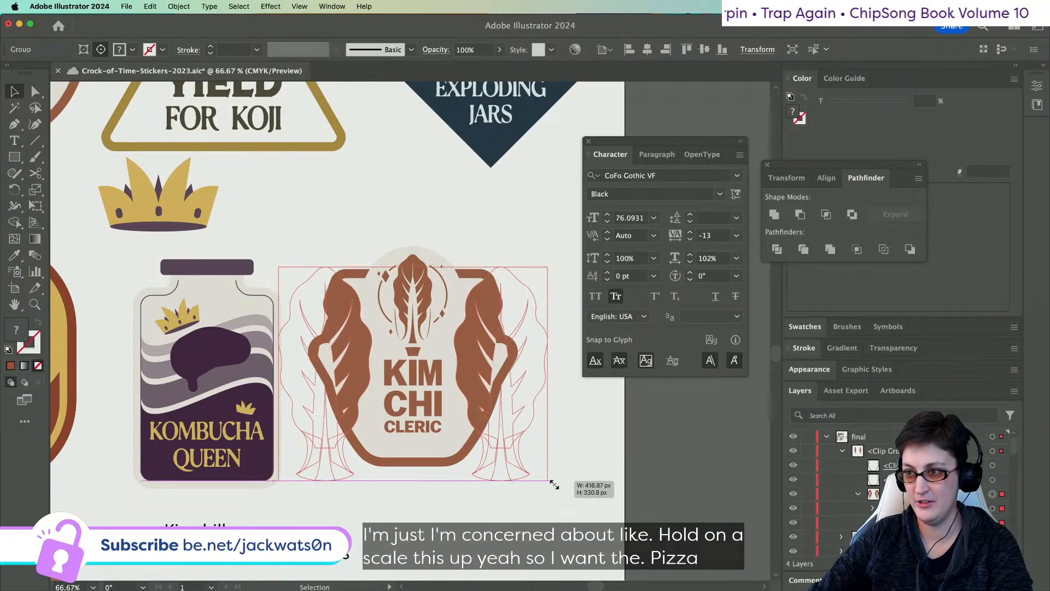
pyautogui.press('Up')
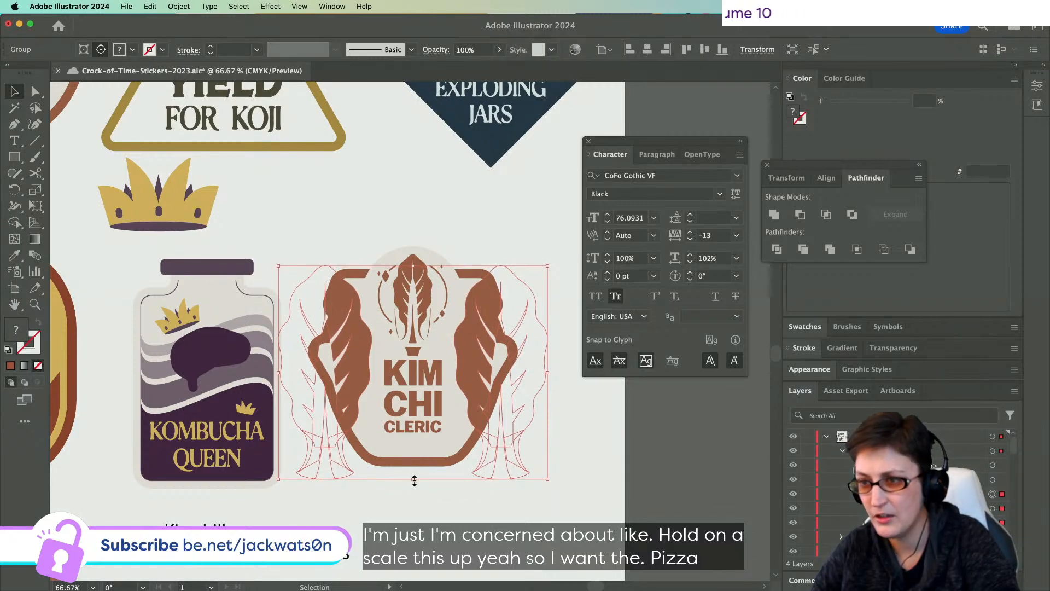
# - Enlarge the badge's leaf group slightly further about its centre, fine-tune its vertical position in small nudges and deselect it
pyautogui.moveTo(413, 479); pyautogui.dragTo(414, 482)
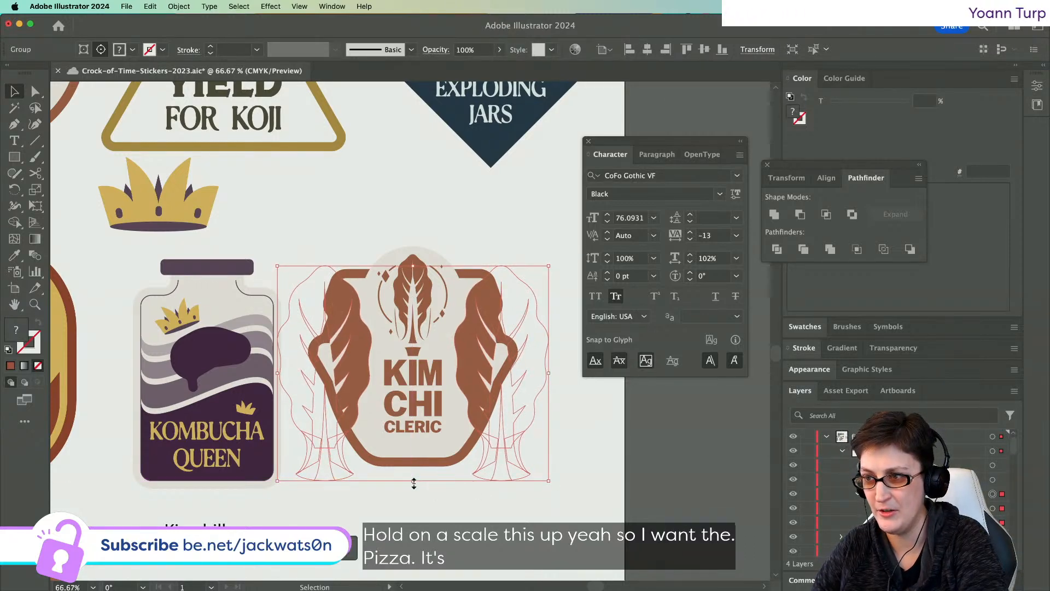
pyautogui.press('Up')
pyautogui.press('Up')
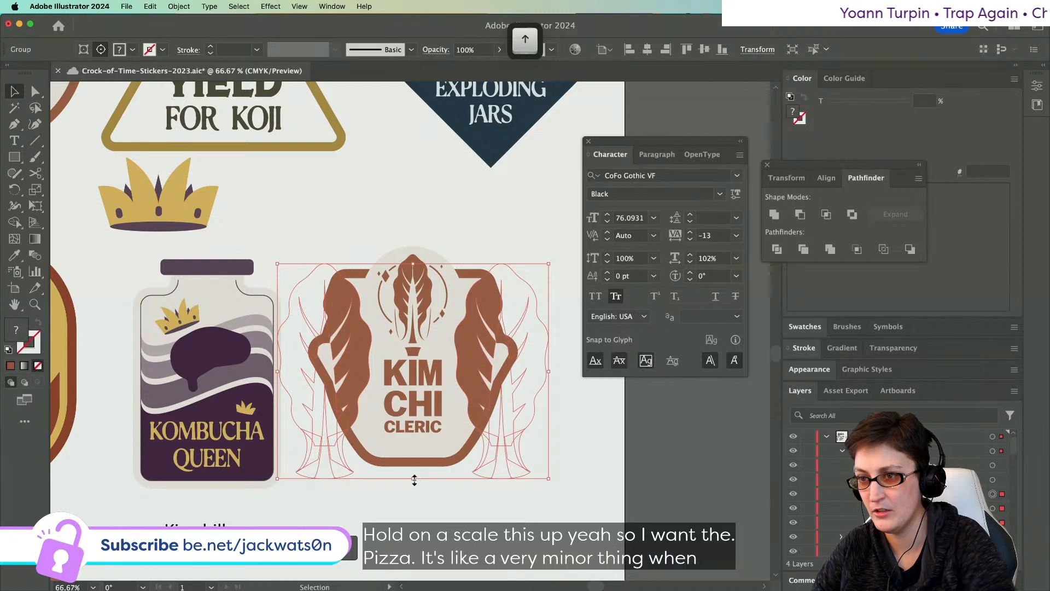
pyautogui.moveTo(414, 480); pyautogui.dragTo(414, 479)
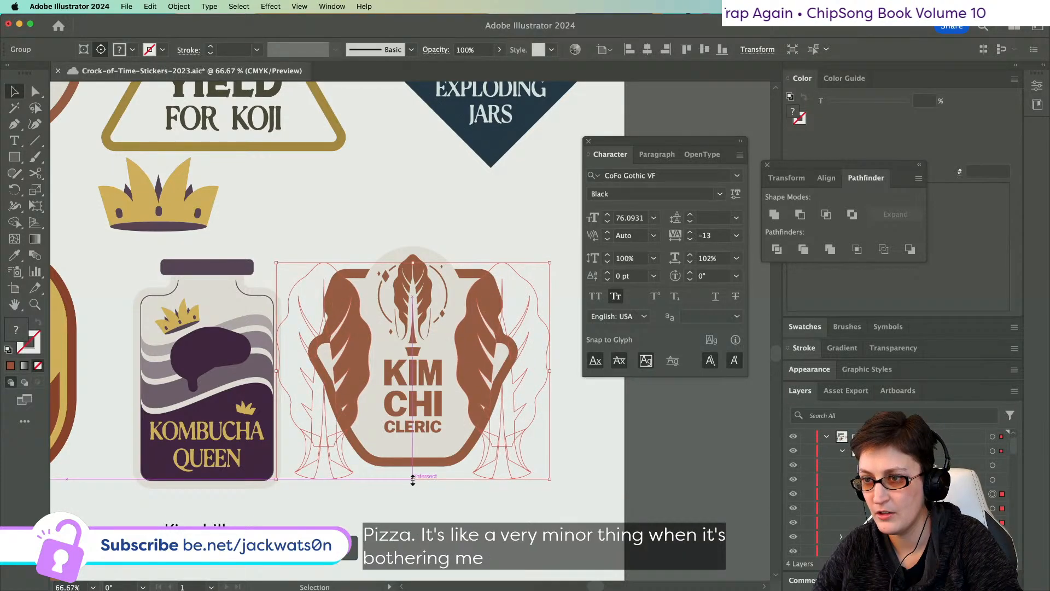
pyautogui.press('Down')
pyautogui.click(449, 516)
# - Examine the resized Kimchi Cleric leaves alongside the neighbouring stickers, both from afar and up close
pyautogui.hscroll(-3, 395, 491)
pyautogui.scroll(1, 394, 491)
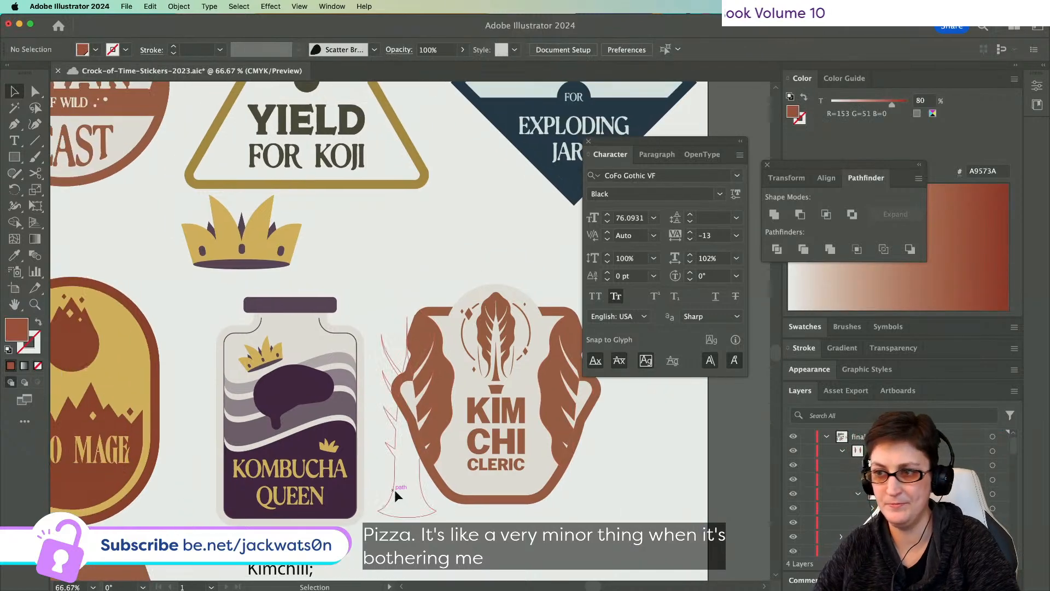
pyautogui.scroll(-1, 394, 491)
pyautogui.scroll(-1, 395, 490)
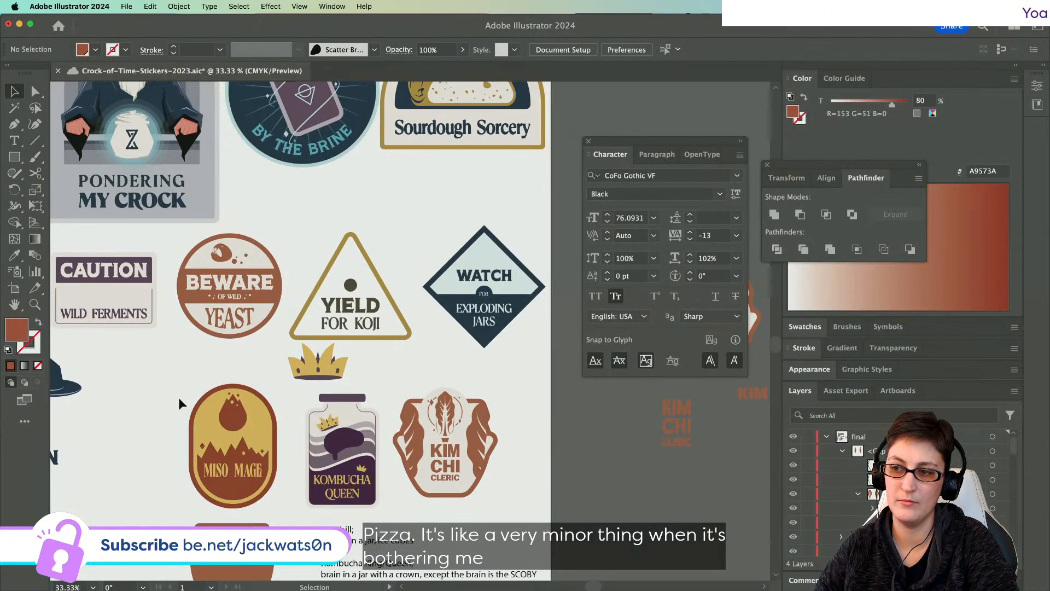
pyautogui.hscroll(-2, 198, 394)
pyautogui.scroll(1, 219, 360)
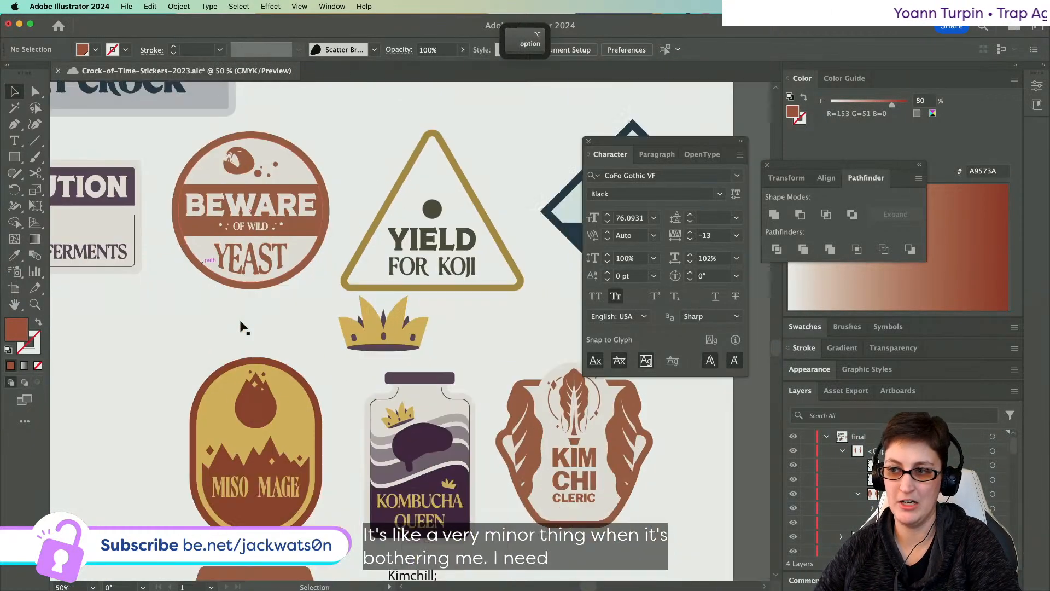
pyautogui.hscroll(3, 243, 327)
pyautogui.scroll(2, 390, 426)
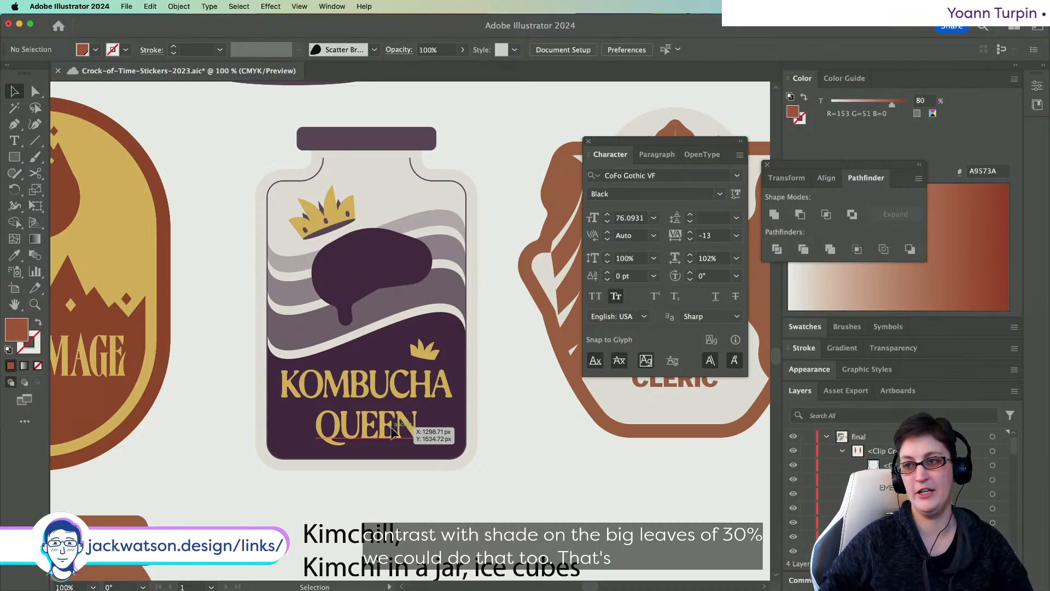
# - Reduce the fill tint of the two big leaves on the Kimchi Cleric badge to 40%
pyautogui.hscroll(10, 529, 239)
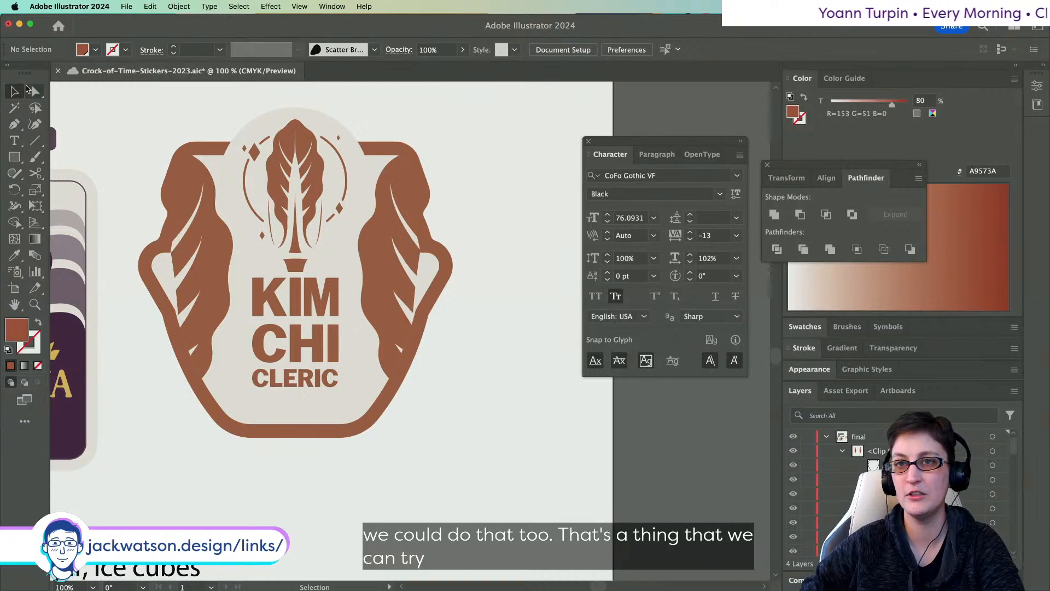
pyautogui.click(33, 91)
pyautogui.click(181, 219)
pyautogui.keyDown('shift'); pyautogui.click(403, 192); pyautogui.keyUp('shift')
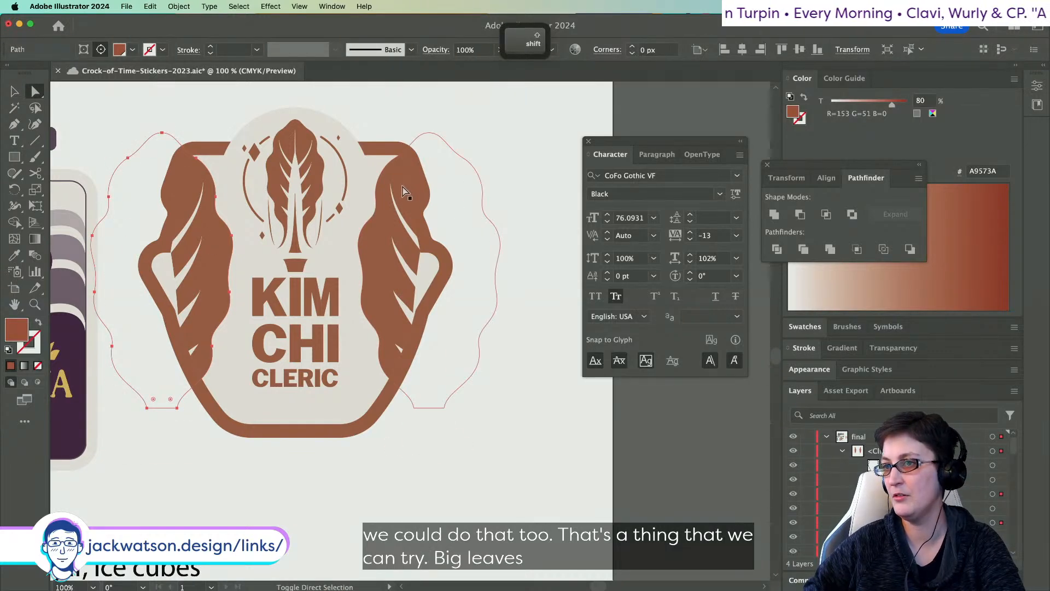
pyautogui.moveTo(892, 104); pyautogui.dragTo(860, 107)
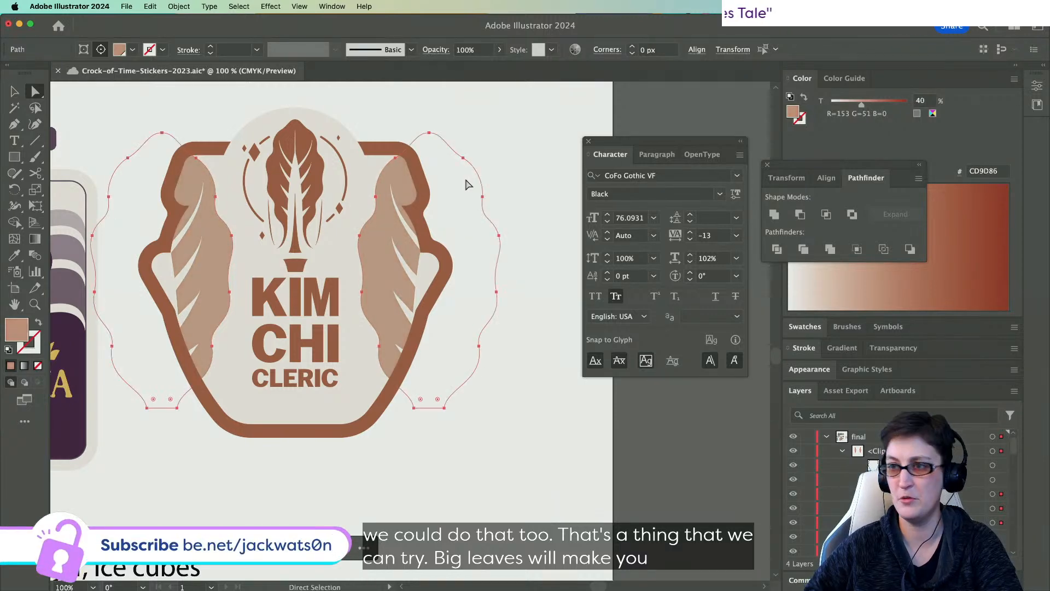
pyautogui.click(517, 180)
# - Examine how the lighter Kimchi Cleric leaves look next to the other stickers on the sheet
pyautogui.scroll(-3, 517, 180)
pyautogui.scroll(2, 518, 179)
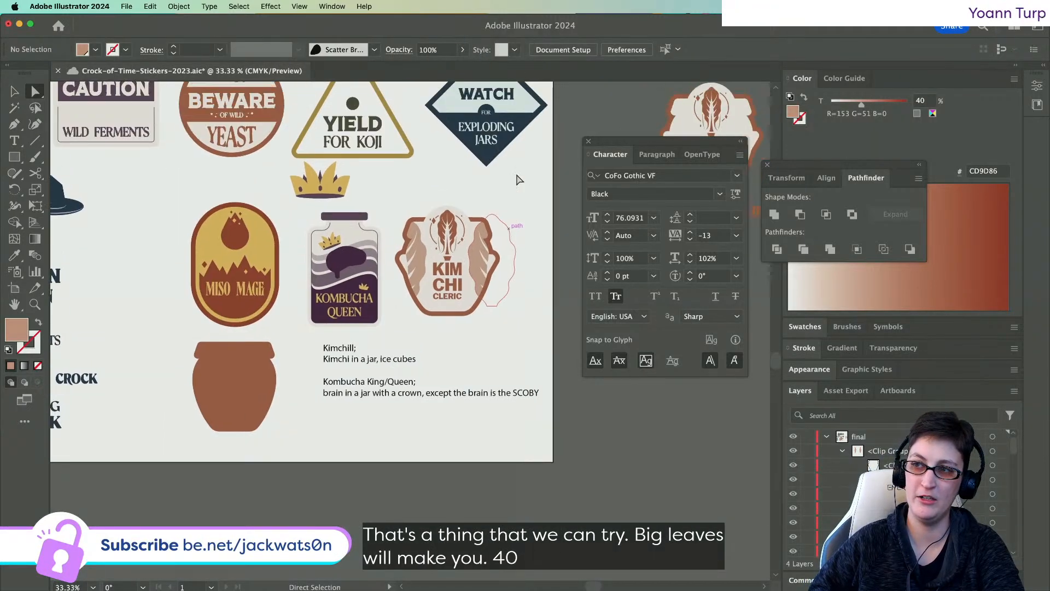
pyautogui.scroll(3, 402, 170)
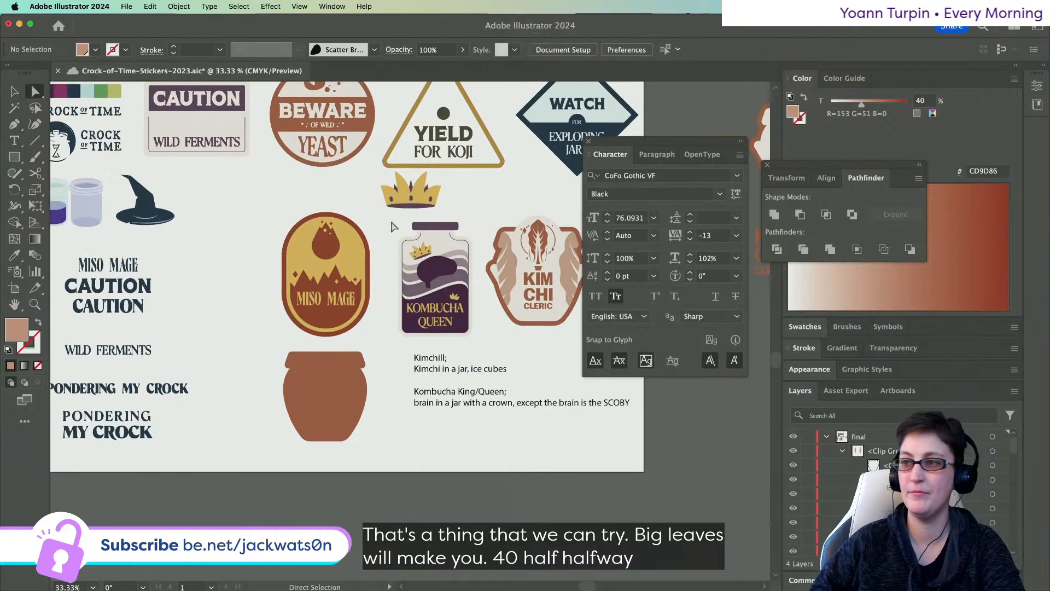
pyautogui.hscroll(2, 393, 226)
pyautogui.scroll(2, 330, 350)
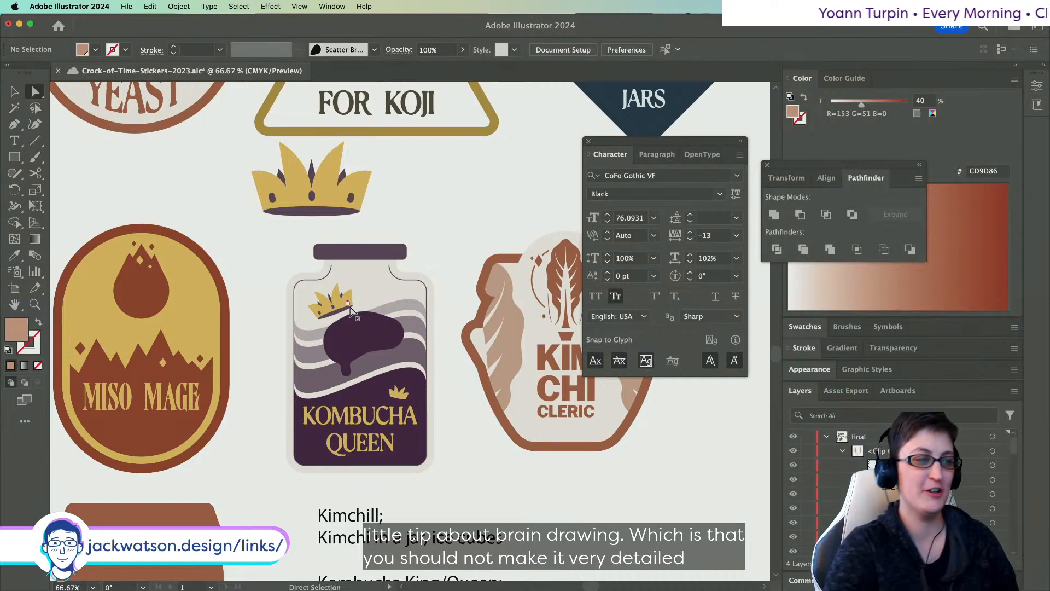
pyautogui.hscroll(4, 350, 309)
pyautogui.scroll(-2, 350, 309)
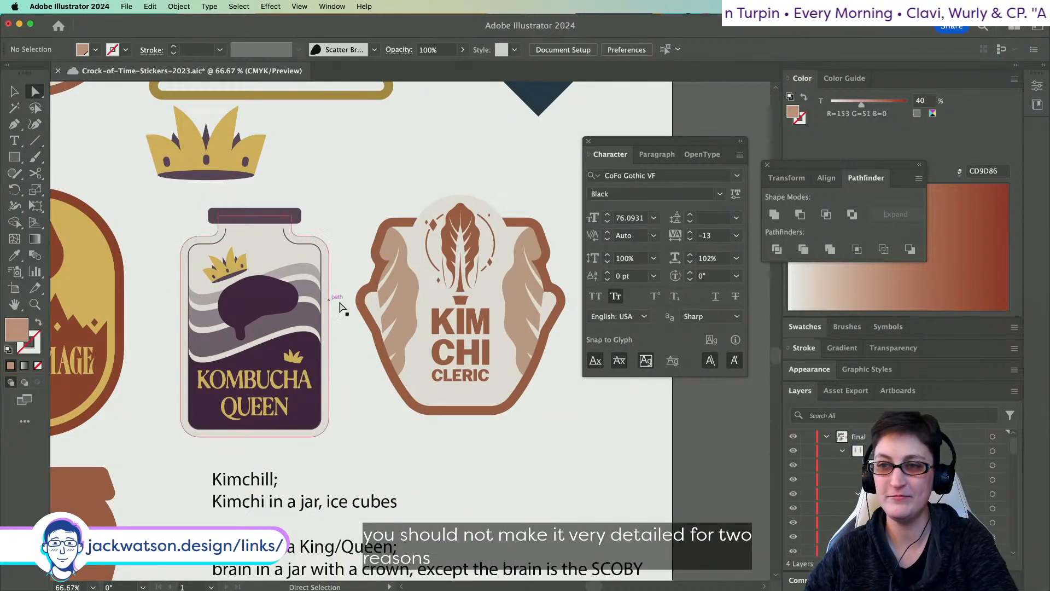
pyautogui.click(273, 301)
pyautogui.hscroll(3, 454, 230)
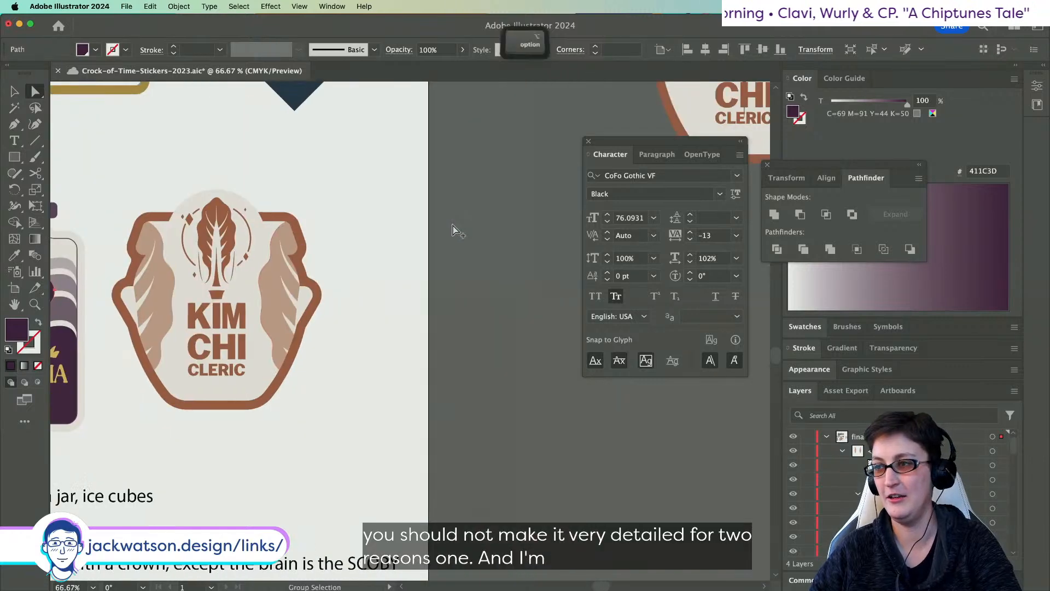
pyautogui.scroll(-2, 453, 230)
pyautogui.click(454, 230)
pyautogui.hscroll(3, 454, 230)
pyautogui.scroll(2, 454, 230)
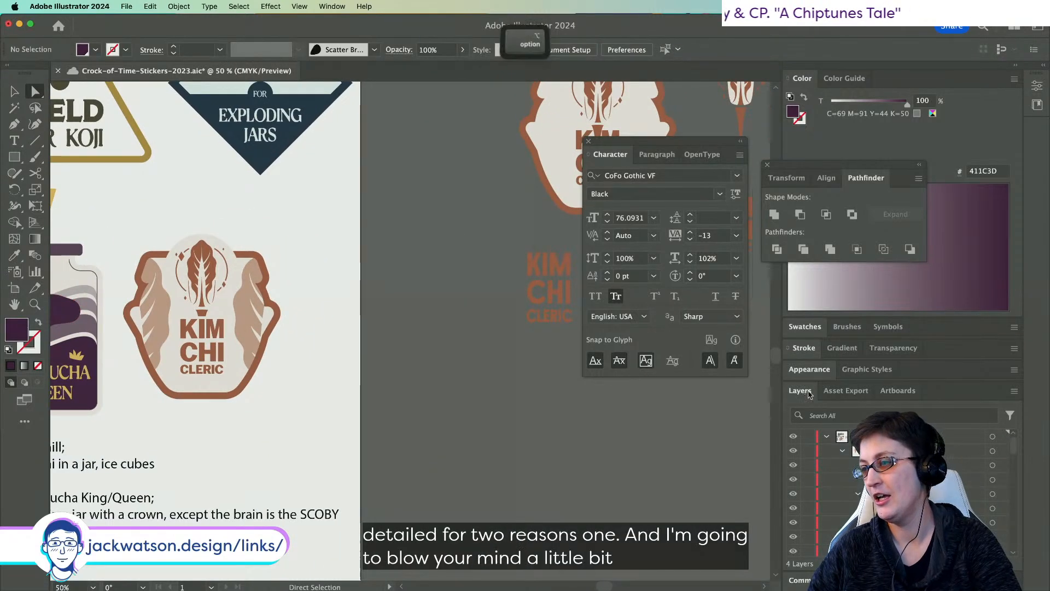
# - Collapse the layer contents and look over the working layer's artwork with the final layer hidden
pyautogui.keyDown('alt'); pyautogui.click(820, 436); pyautogui.keyUp('alt')
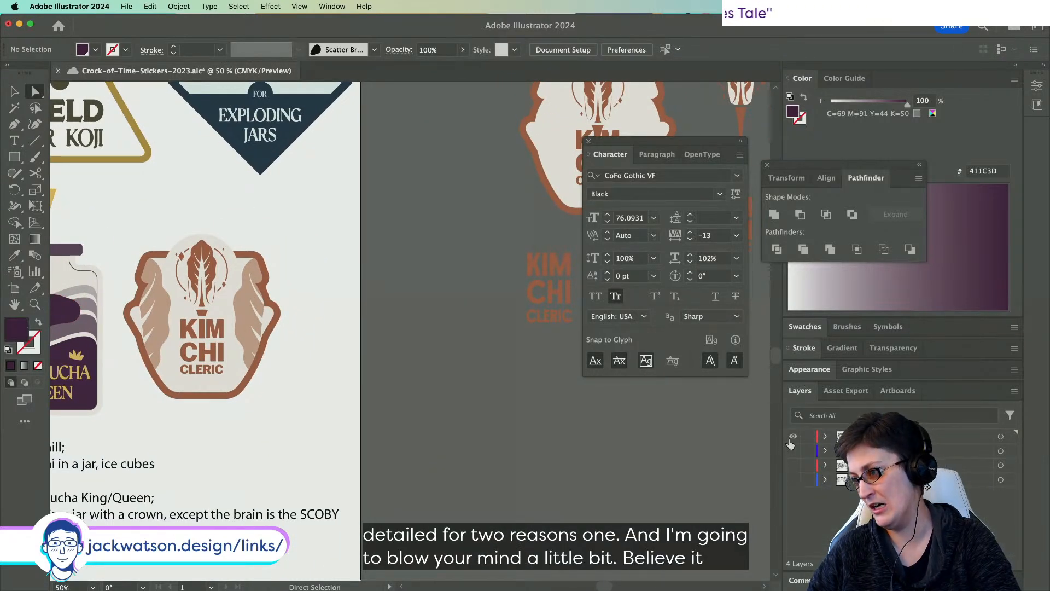
pyautogui.click(793, 436)
pyautogui.click(793, 450)
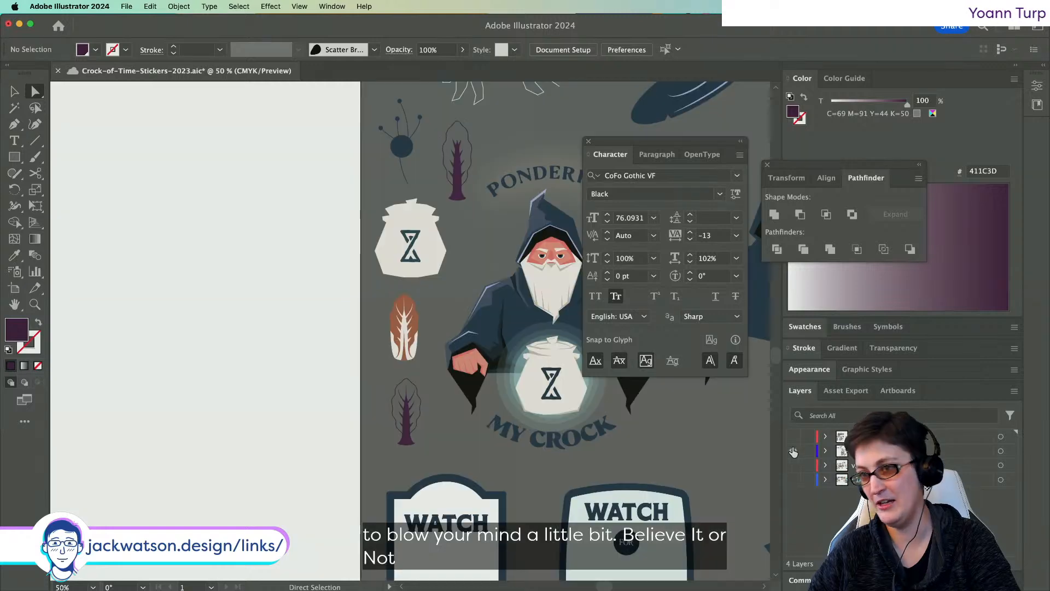
pyautogui.scroll(-2, 506, 394)
pyautogui.scroll(-2, 505, 392)
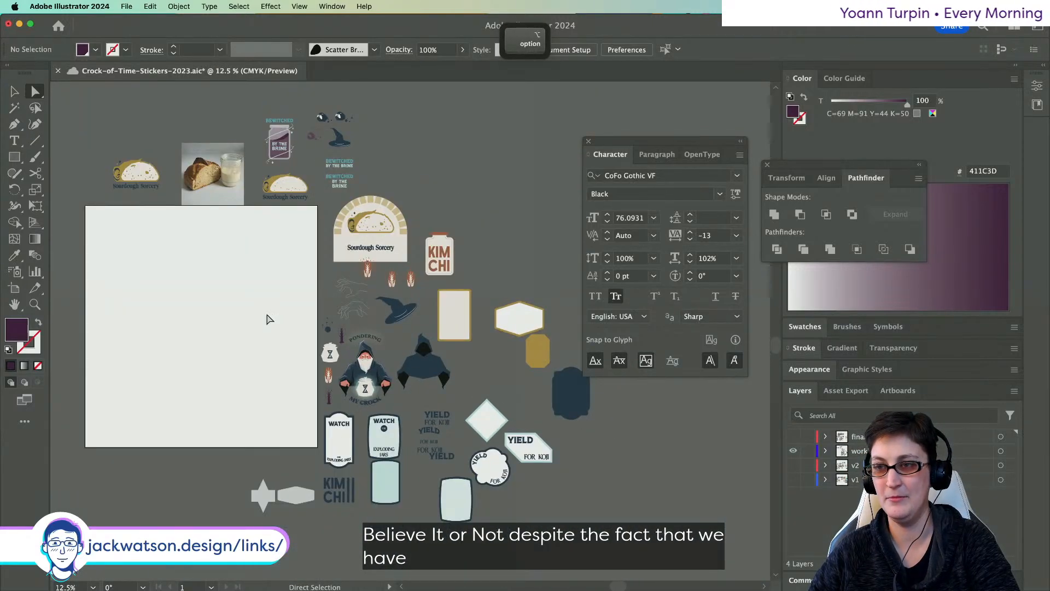
pyautogui.scroll(2, 267, 320)
pyautogui.scroll(-4, 267, 320)
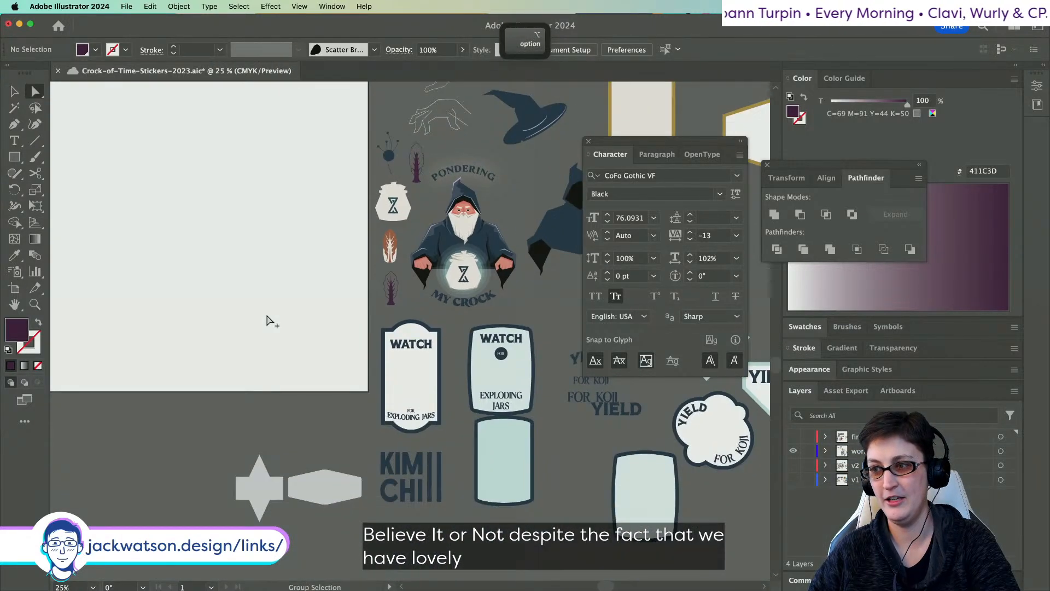
pyautogui.scroll(-1, 267, 320)
pyautogui.scroll(3, 265, 317)
# - Look over the v2 layer's artwork in place of the working layer, and return to showing only the final layer
pyautogui.click(793, 450)
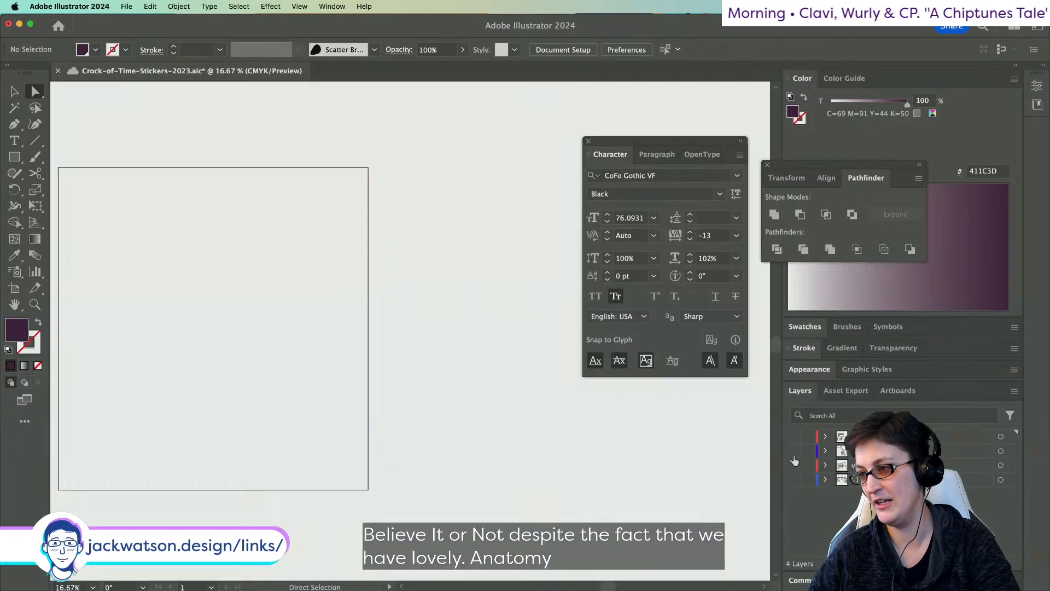
pyautogui.click(793, 464)
pyautogui.hscroll(-5, 155, 268)
pyautogui.scroll(2, 154, 268)
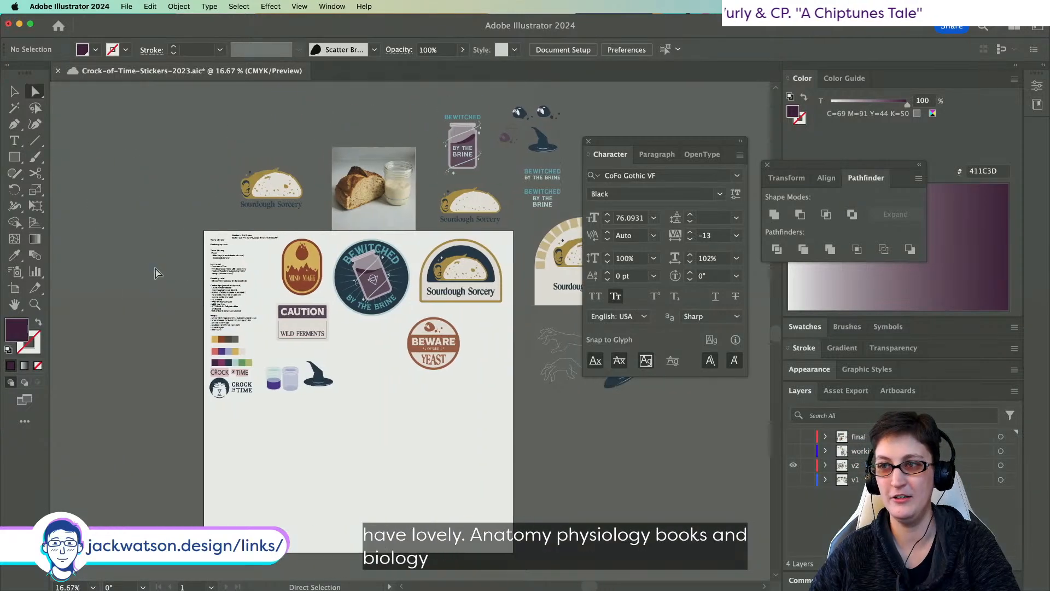
pyautogui.hscroll(4, 155, 272)
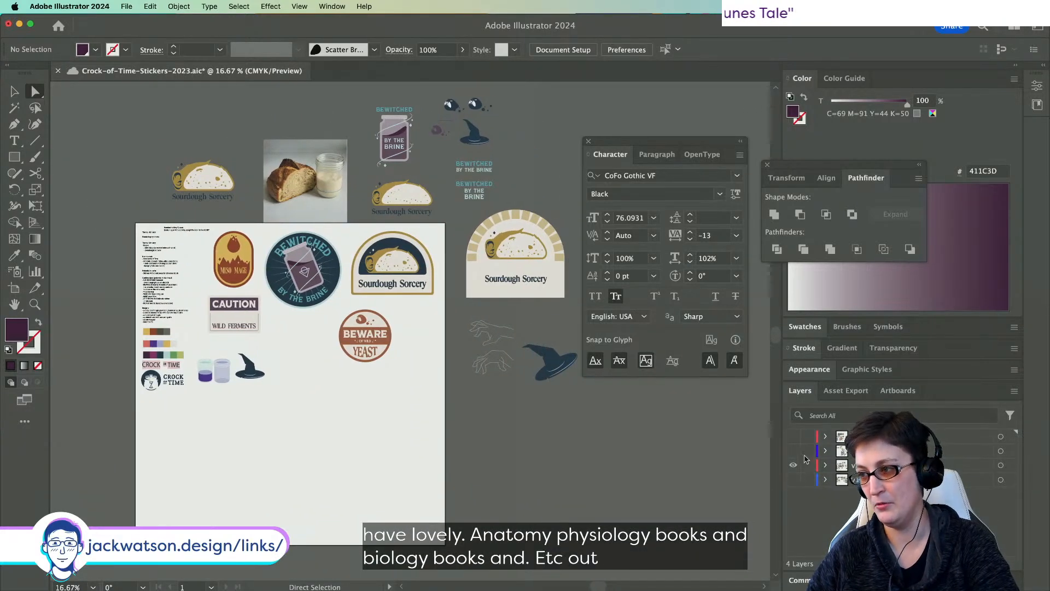
pyautogui.click(793, 464)
pyautogui.click(793, 436)
pyautogui.scroll(-2, 327, 432)
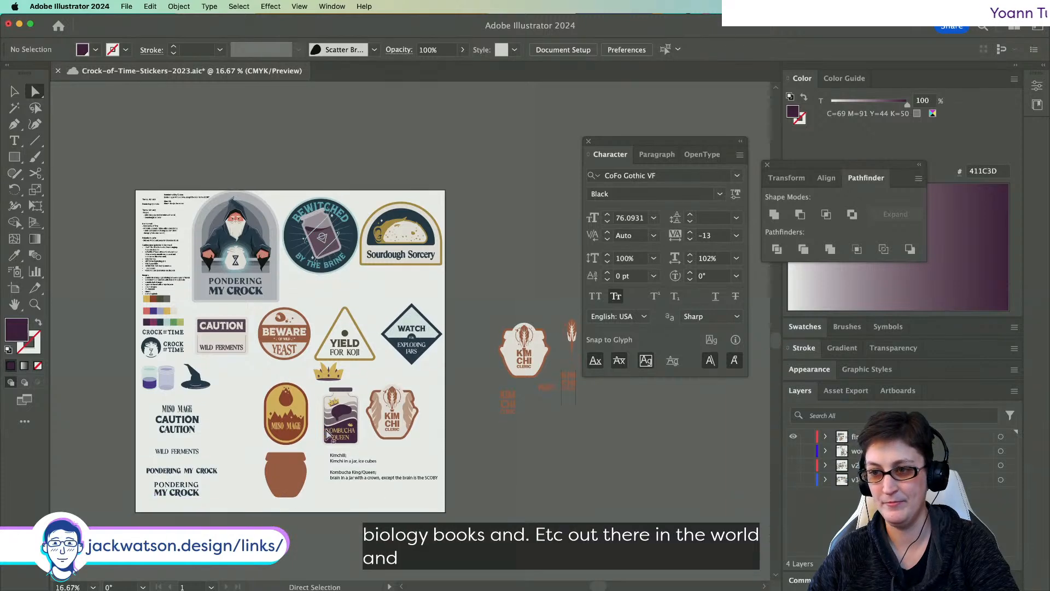
# - Copy the purple brain shape from the Kombucha Queen jar and place the duplicate on the empty pasteboard just right of the artboard
pyautogui.press('super+equal')
pyautogui.press('super+equal')
pyautogui.press('super+equal')
pyautogui.press('super+equal')
pyautogui.click(339, 414)
pyautogui.press('super+c')
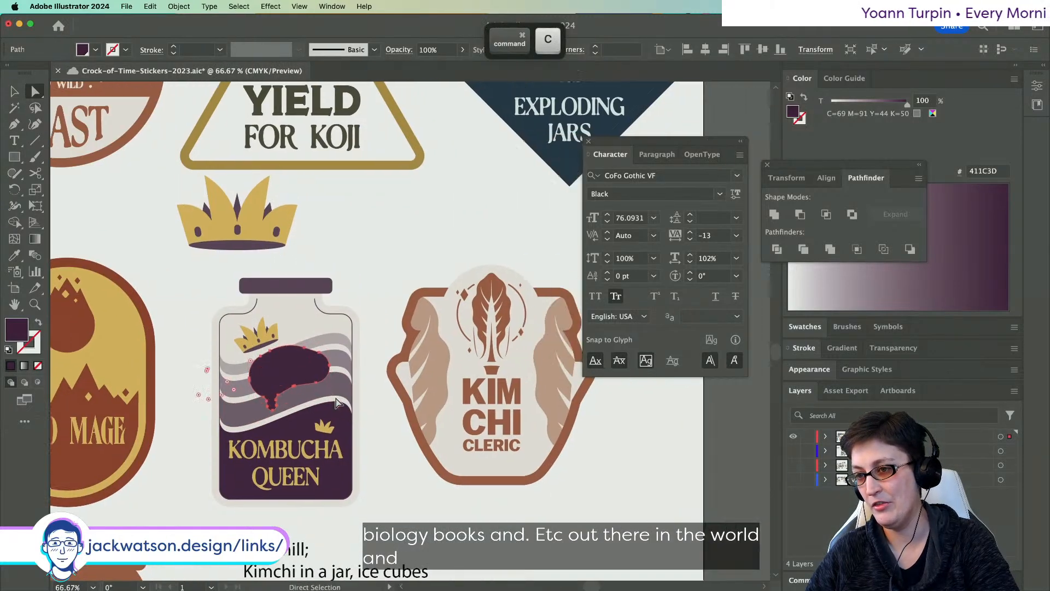
pyautogui.hscroll(12, 336, 403)
pyautogui.press('super+v')
pyautogui.moveTo(379, 316); pyautogui.dragTo(268, 255)
pyautogui.click(356, 357)
pyautogui.scroll(2, 382, 366)
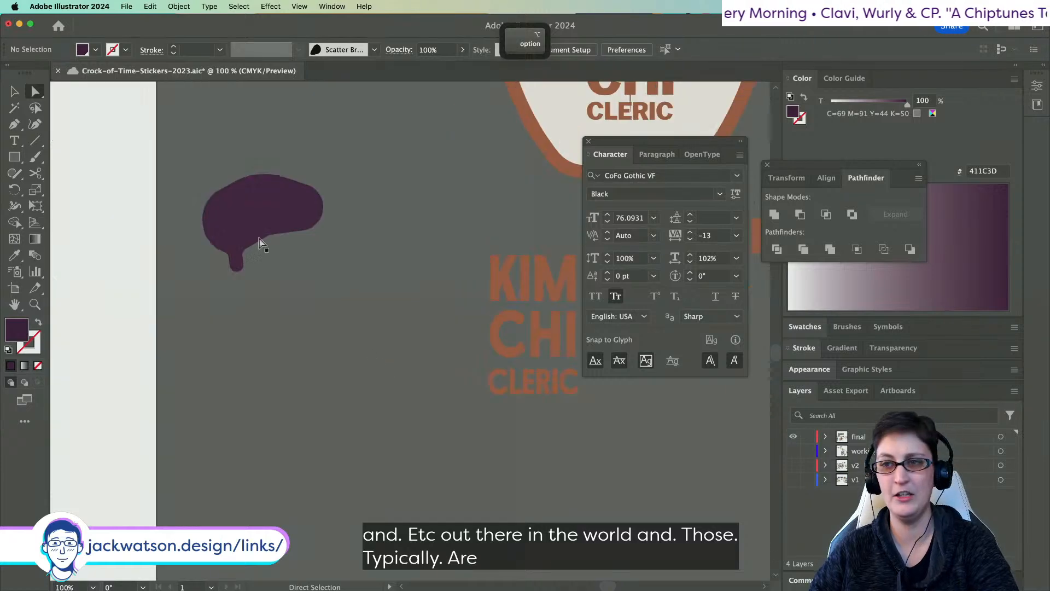
# - Draw a seven-point angular brain silhouette with the Pen tool below the copied brain shape, with a notch near its lower-right corner
pyautogui.click(222, 236)
pyautogui.click(285, 373)
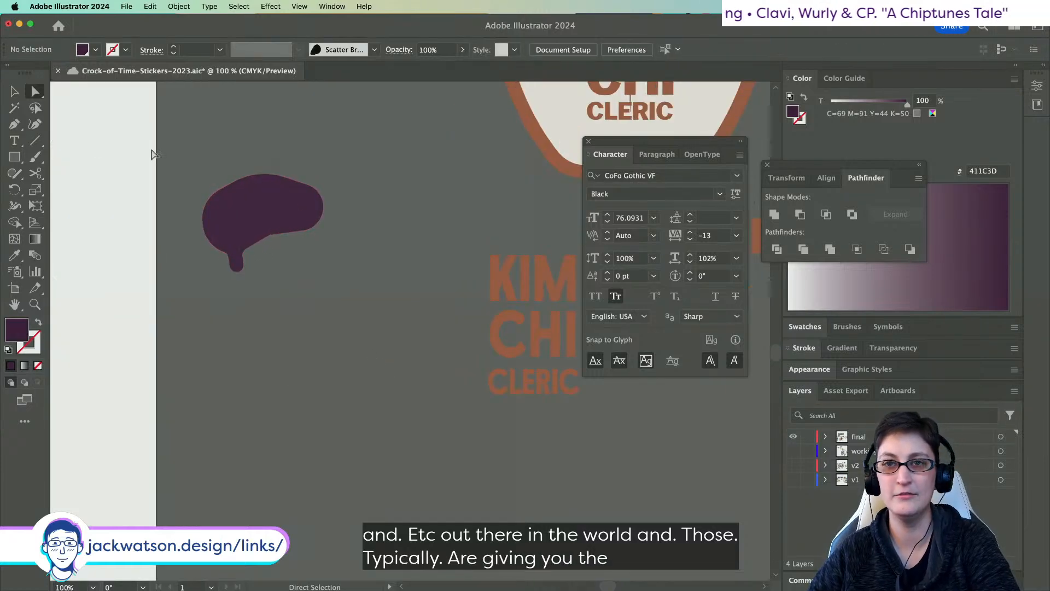
pyautogui.click(14, 125)
pyautogui.hscroll(-3, 82, 235)
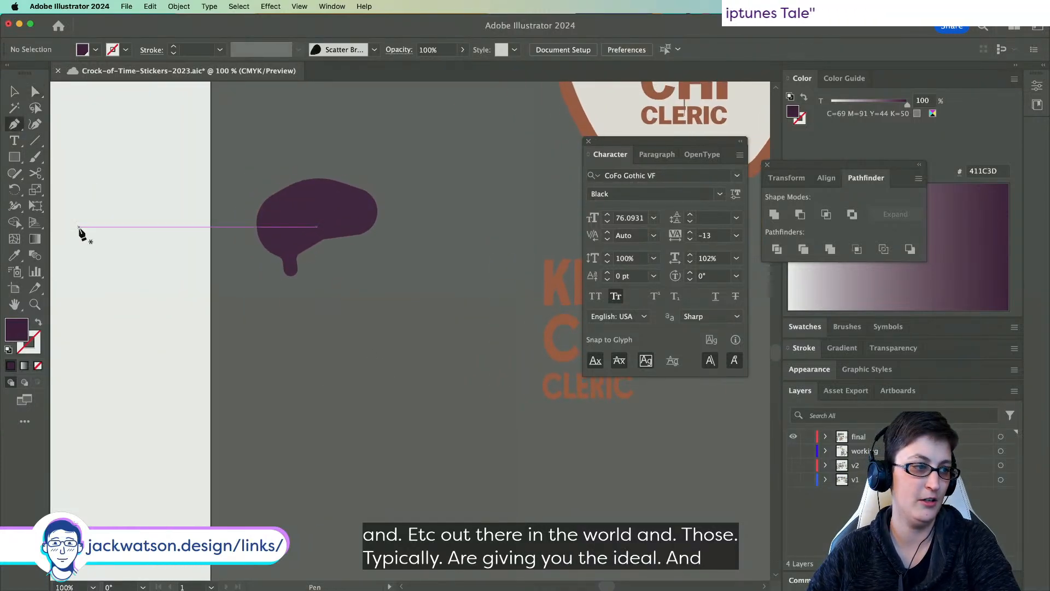
pyautogui.click(275, 411)
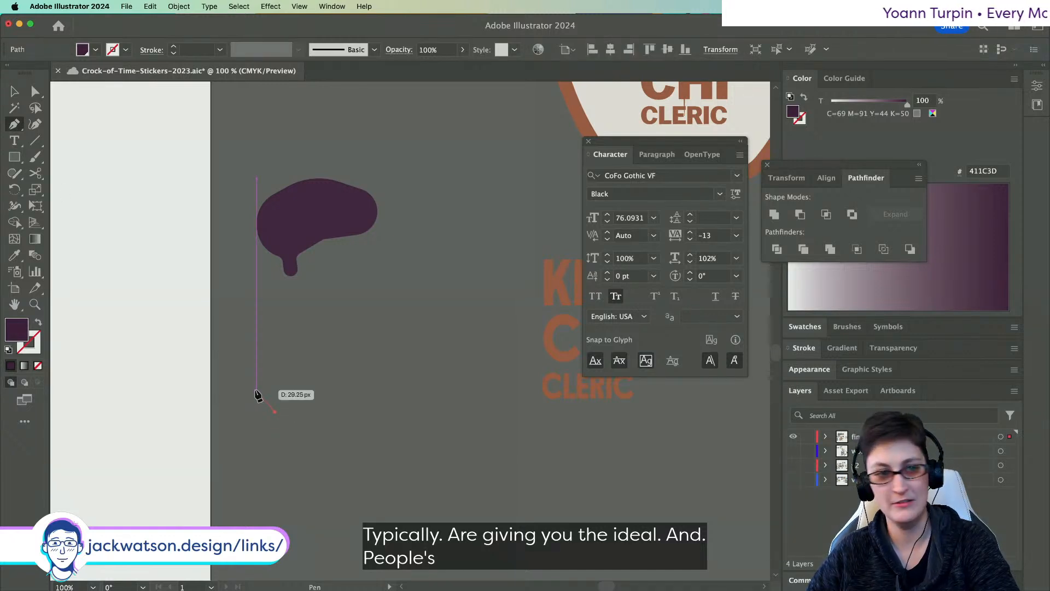
pyautogui.click(257, 390)
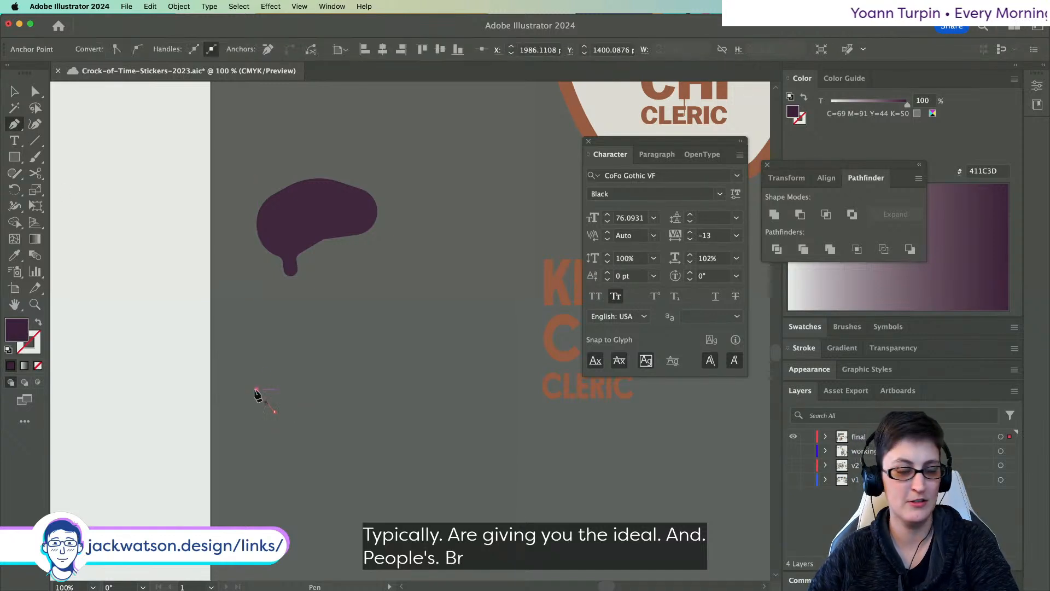
pyautogui.click(295, 326)
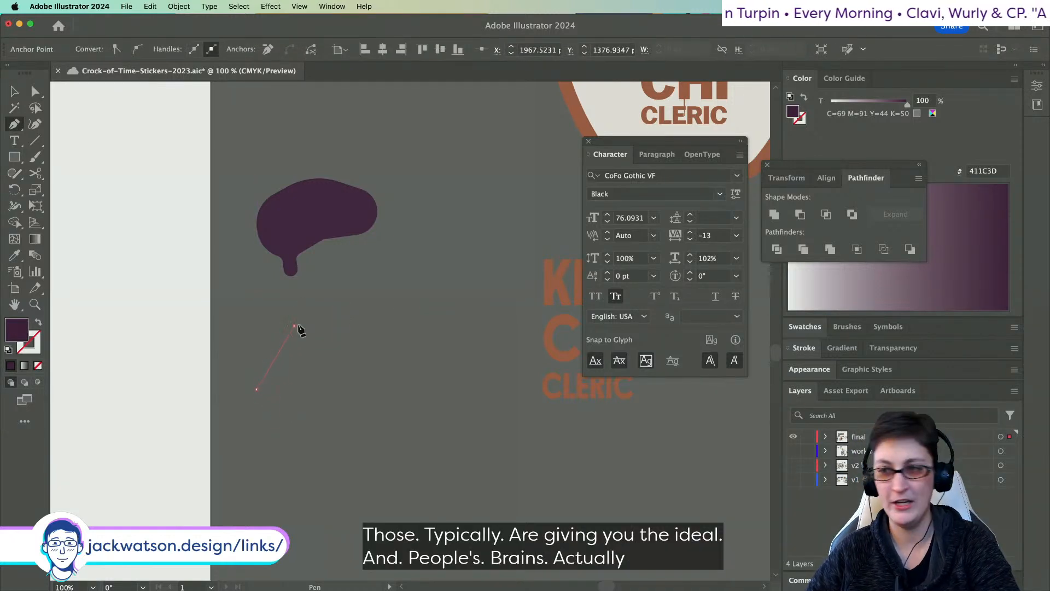
pyautogui.click(383, 326)
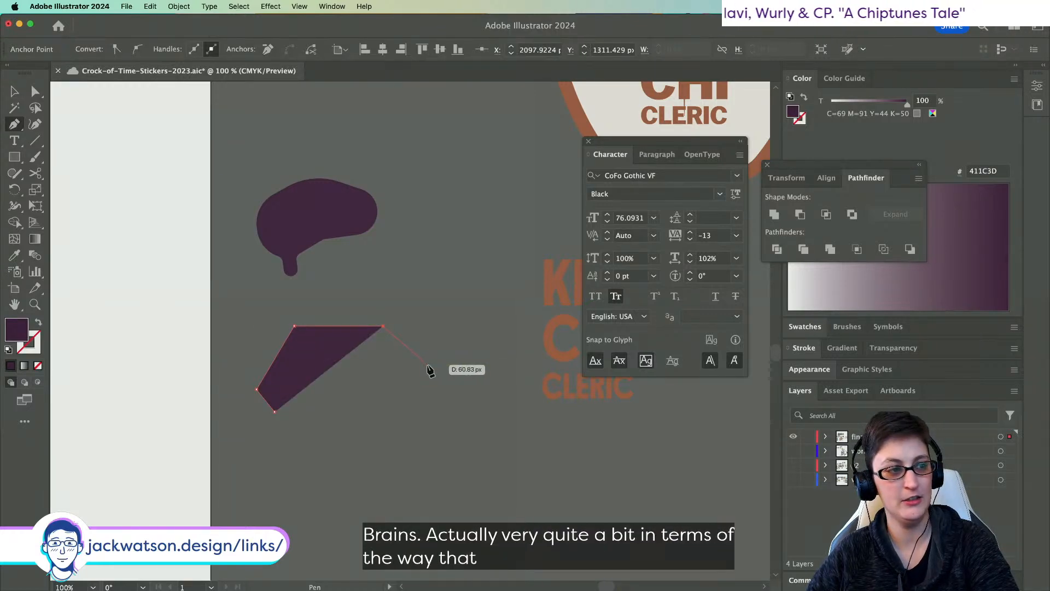
pyautogui.click(429, 369)
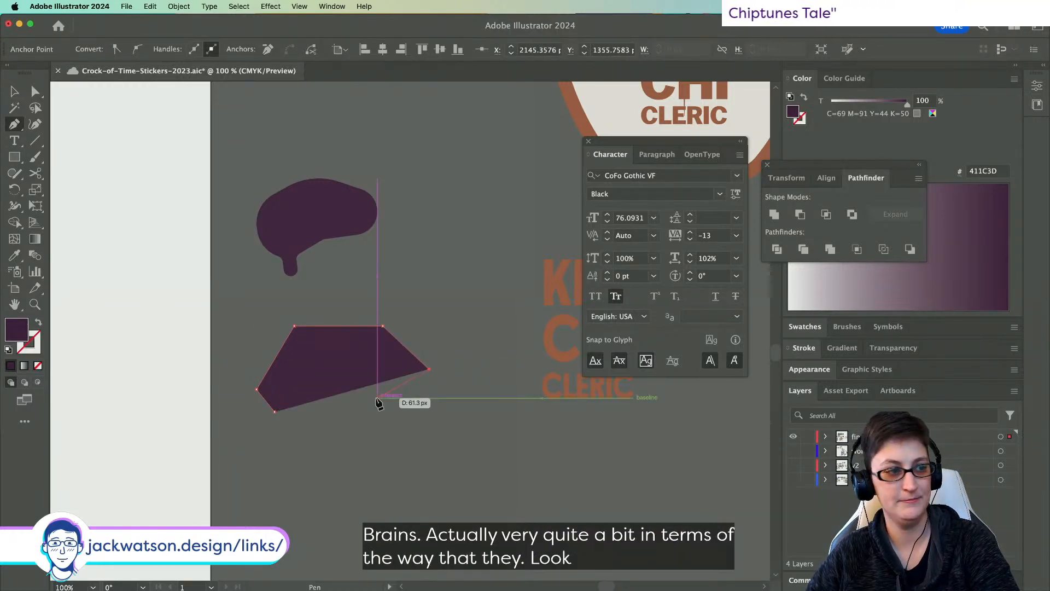
pyautogui.click(377, 398)
pyautogui.press('super+z')
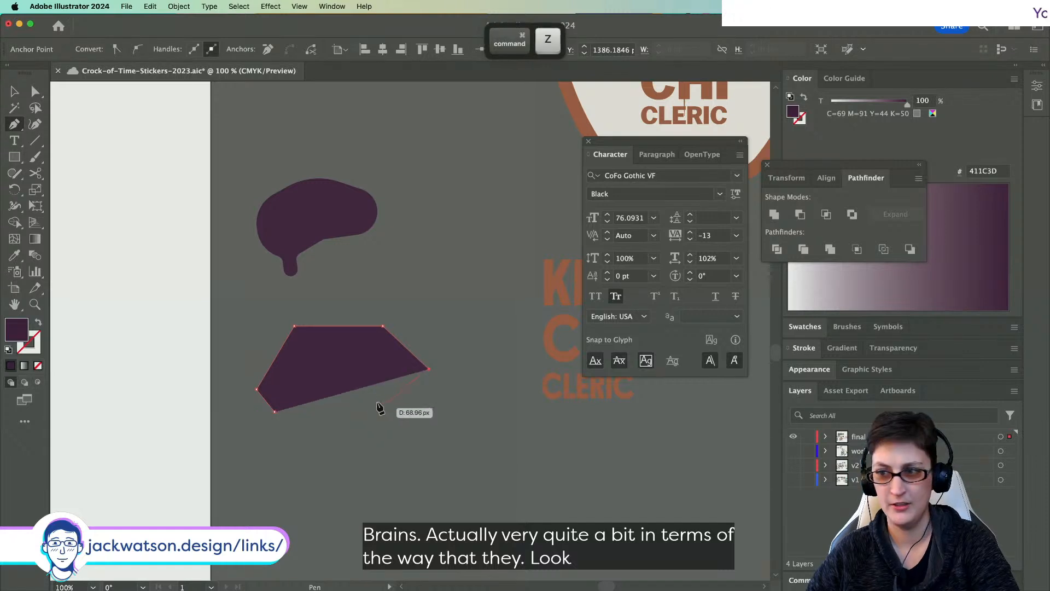
pyautogui.click(373, 389)
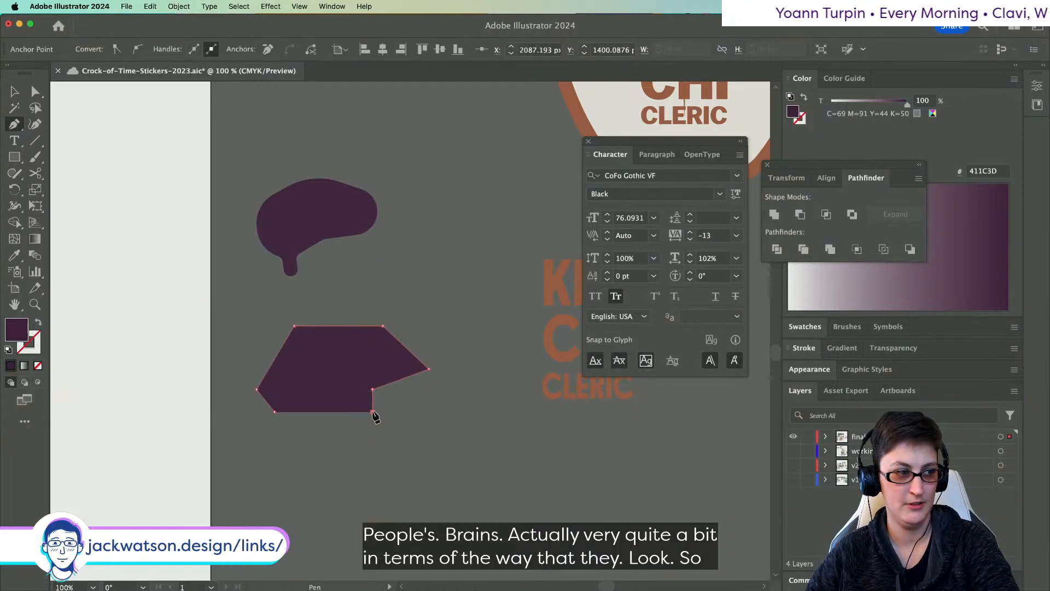
pyautogui.click(275, 411)
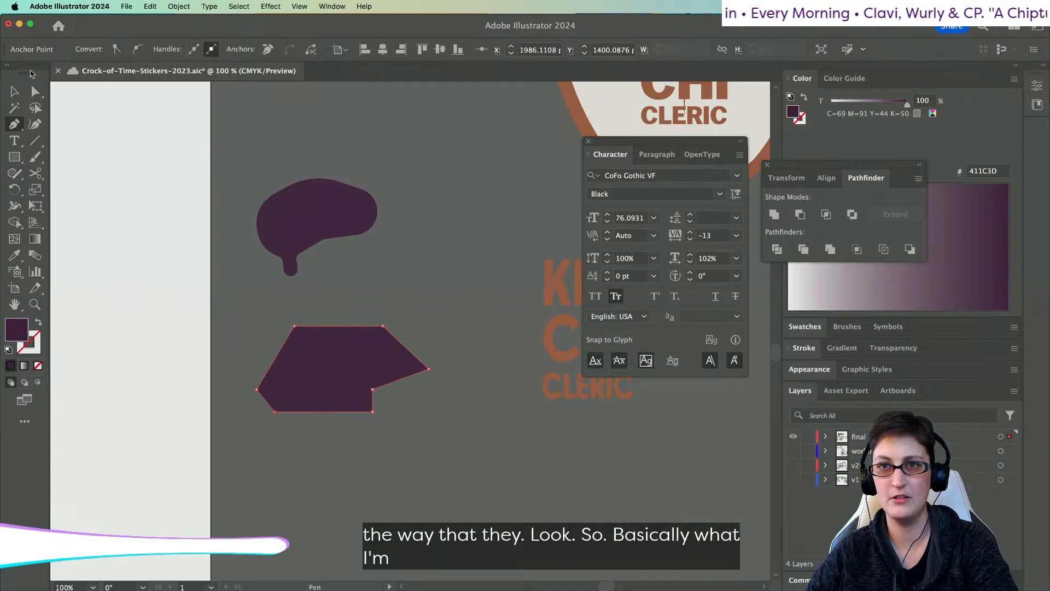
# - Round the three left corners of the new angular brain silhouette to a radius of about 25 px
pyautogui.click(35, 91)
pyautogui.click(230, 363)
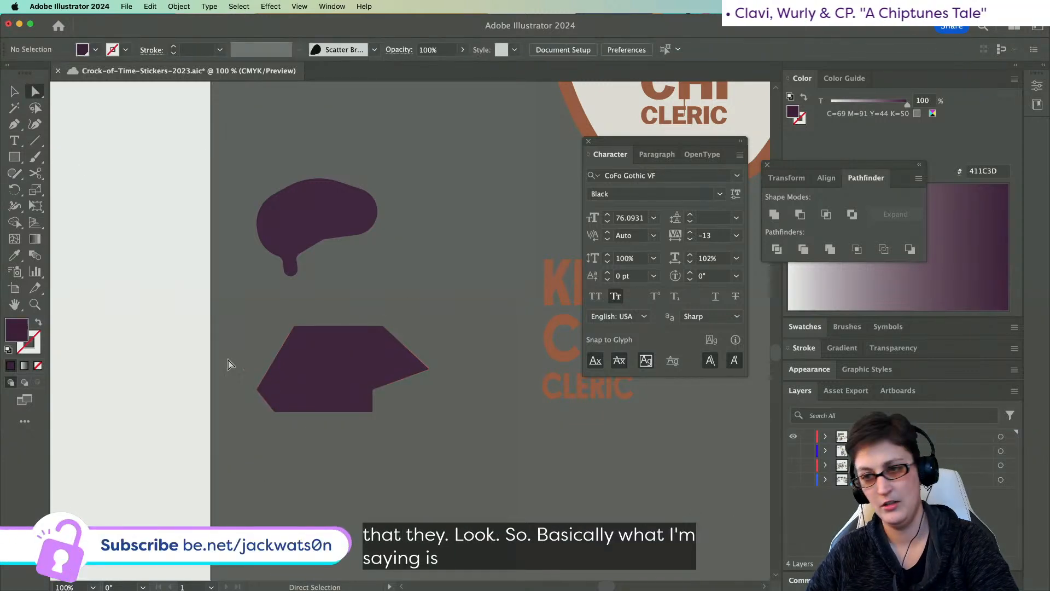
pyautogui.moveTo(224, 306); pyautogui.dragTo(325, 455)
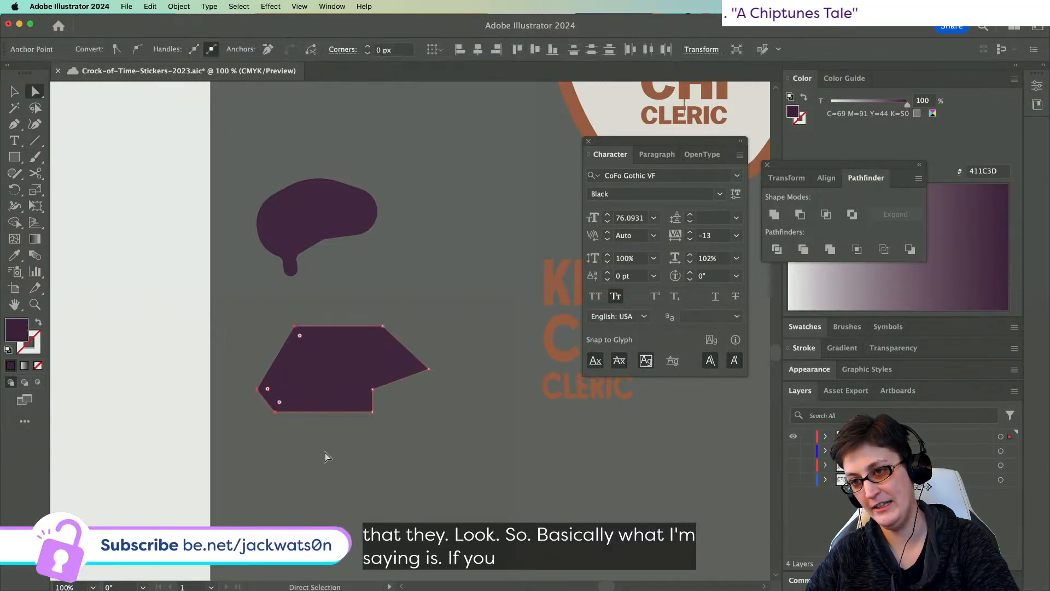
pyautogui.moveTo(300, 341); pyautogui.dragTo(390, 358)
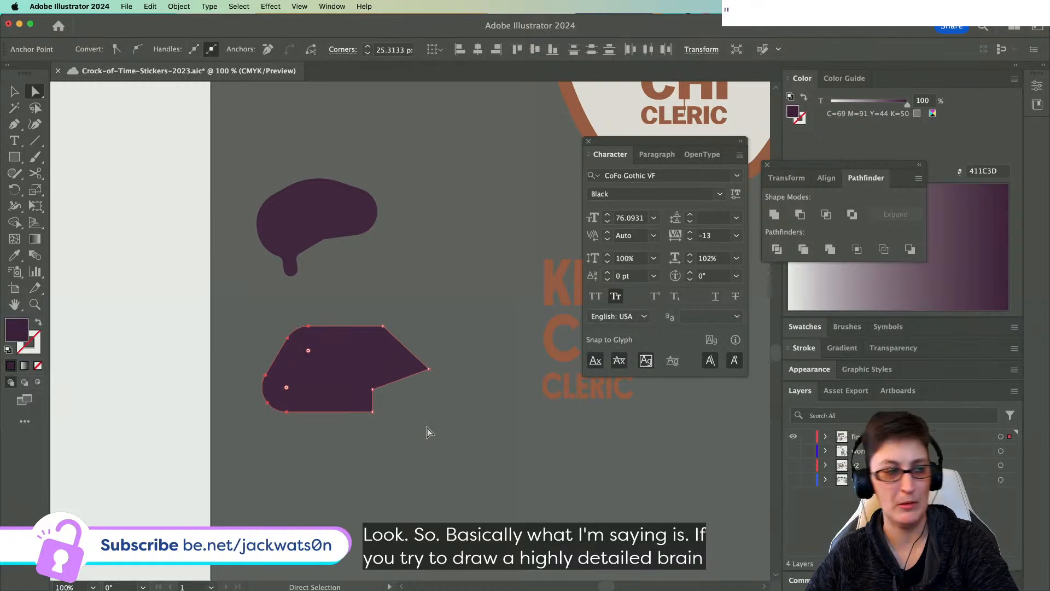
pyautogui.click(414, 443)
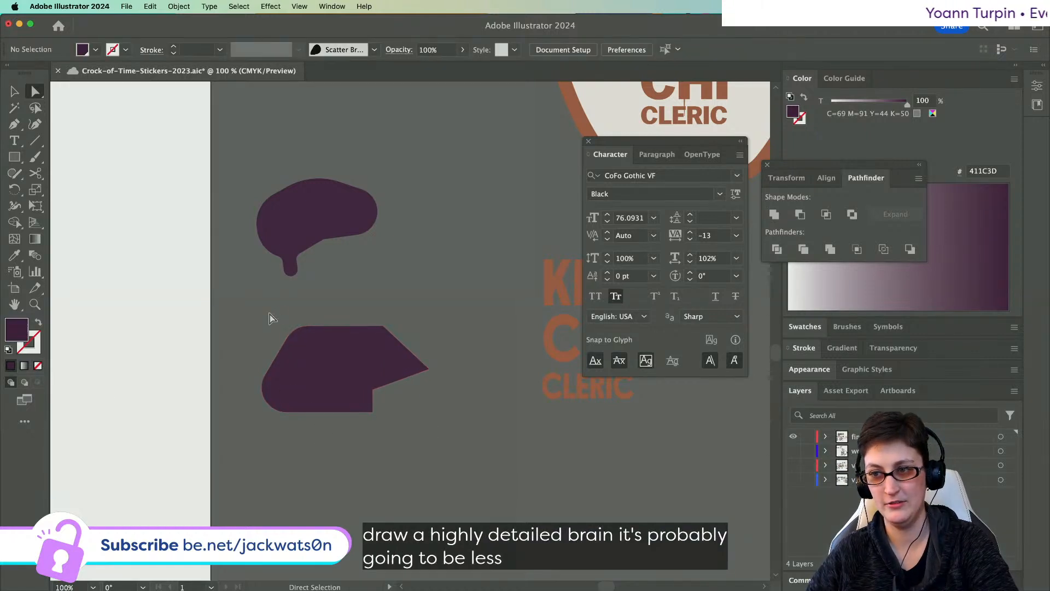
# - Round the silhouette's top corners and pointed right end, and round its lower-right corner to about 17 px
pyautogui.click(422, 349)
pyautogui.moveTo(375, 340); pyautogui.dragTo(328, 395)
pyautogui.click(429, 368)
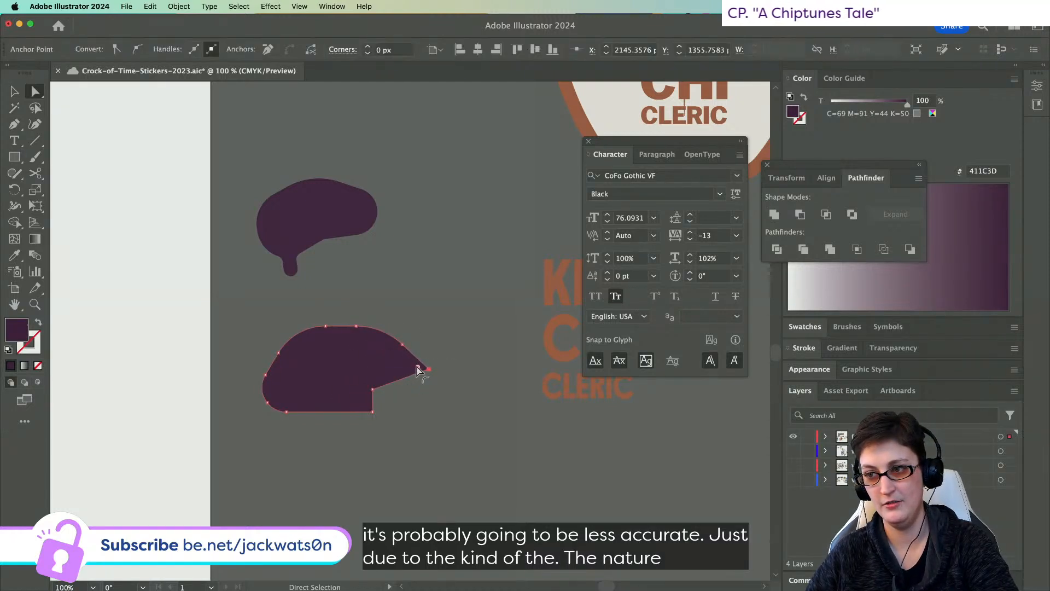
pyautogui.moveTo(421, 368); pyautogui.dragTo(355, 404)
pyautogui.click(373, 393)
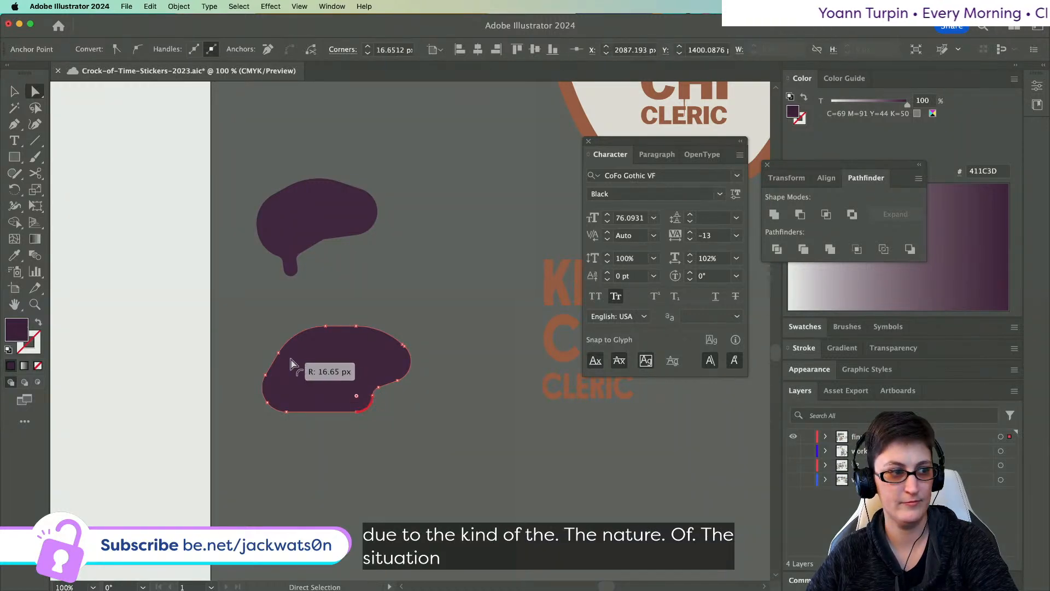
pyautogui.click(399, 432)
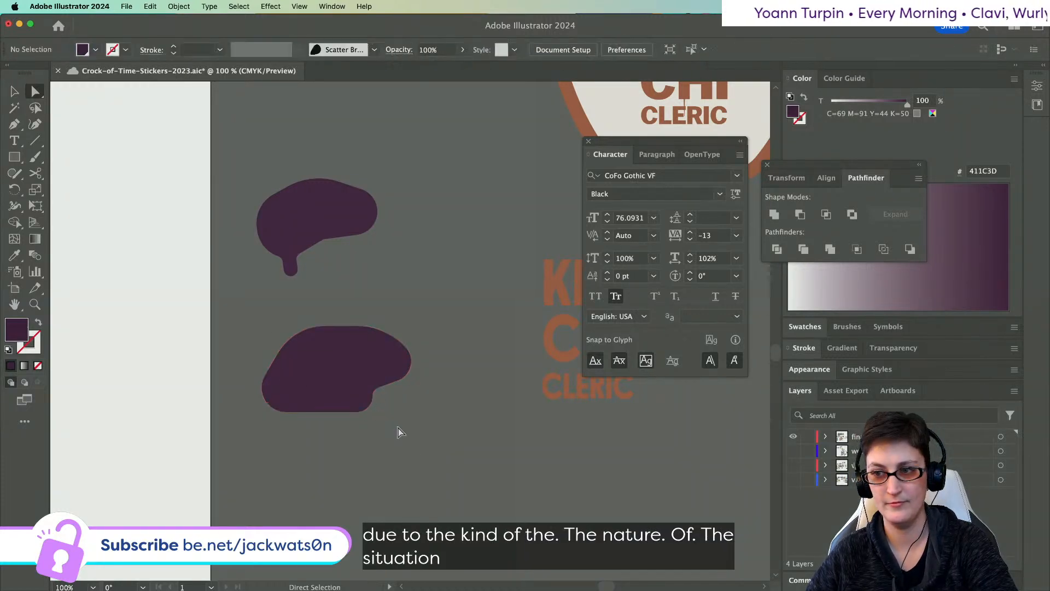
# - Rework the corners at the silhouette's lower-left end, rounding them to a radius of about 29 px
pyautogui.click(282, 376)
pyautogui.moveTo(307, 387); pyautogui.dragTo(284, 382)
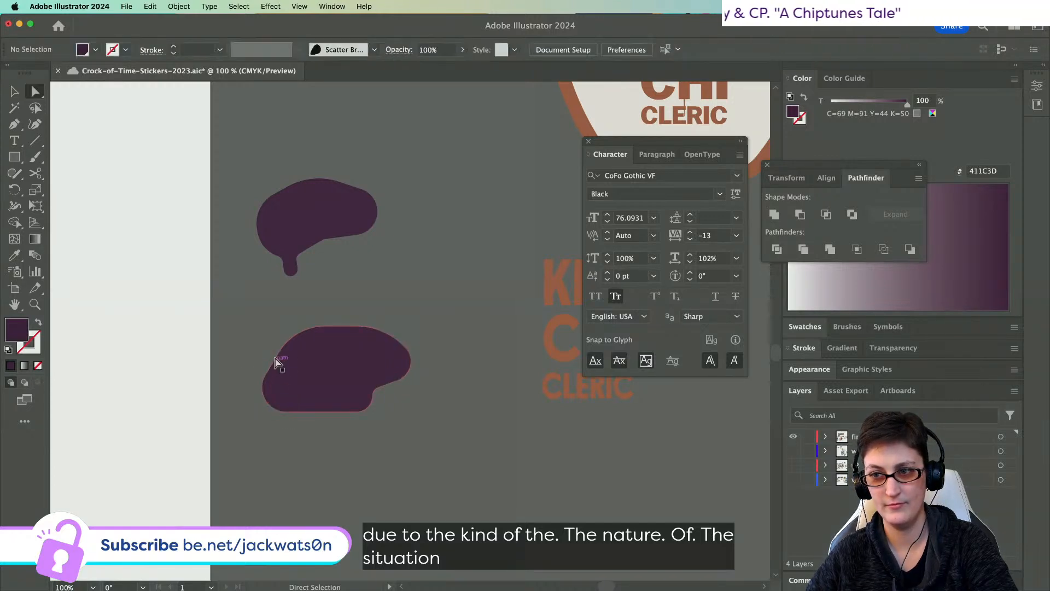
pyautogui.click(266, 375)
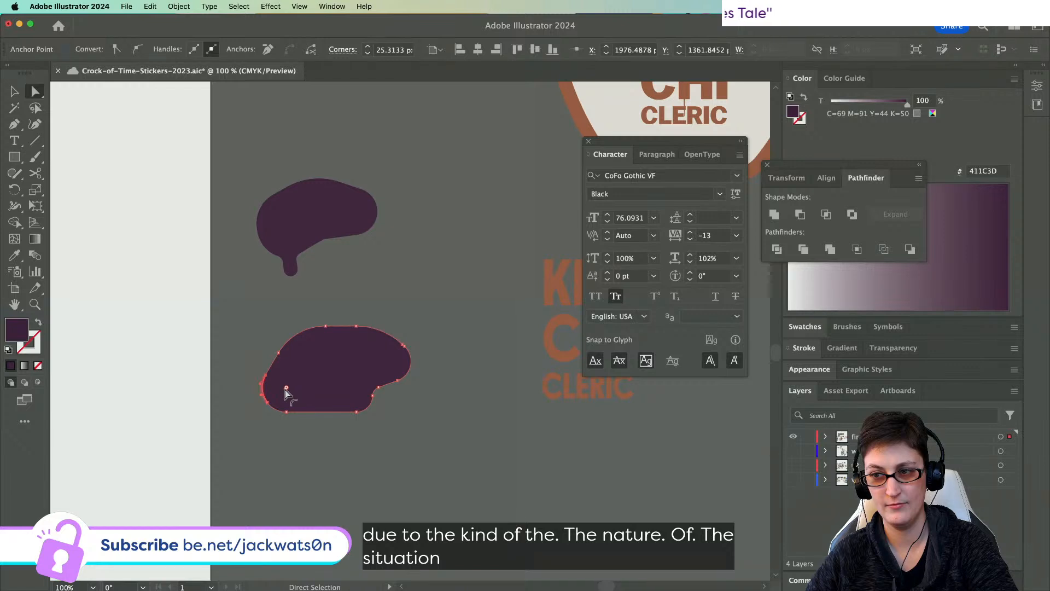
pyautogui.moveTo(285, 388); pyautogui.dragTo(232, 380)
pyautogui.click(285, 412)
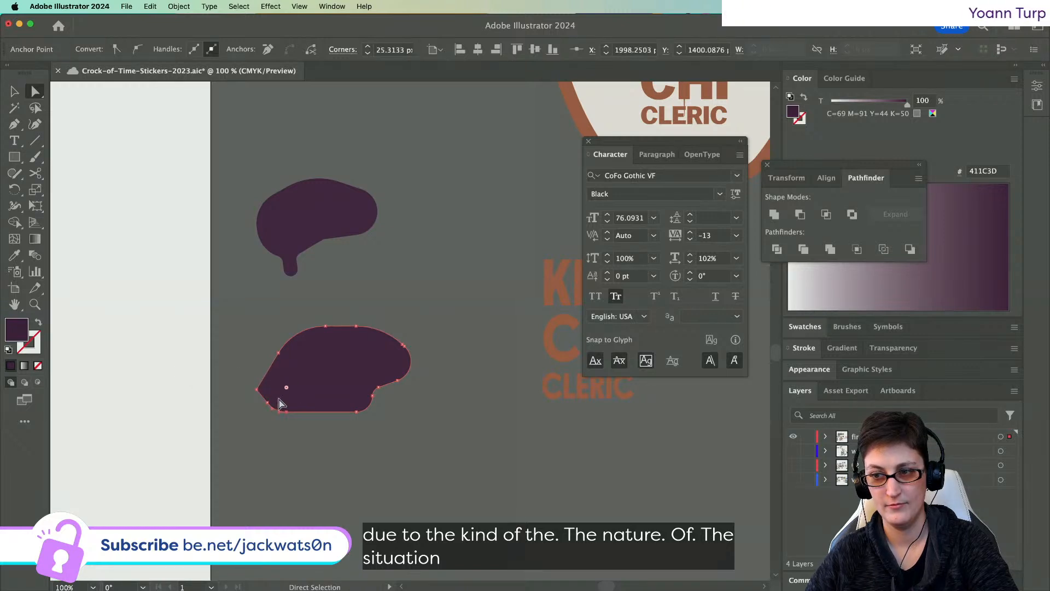
pyautogui.moveTo(275, 412); pyautogui.dragTo(297, 389)
pyautogui.click(257, 389)
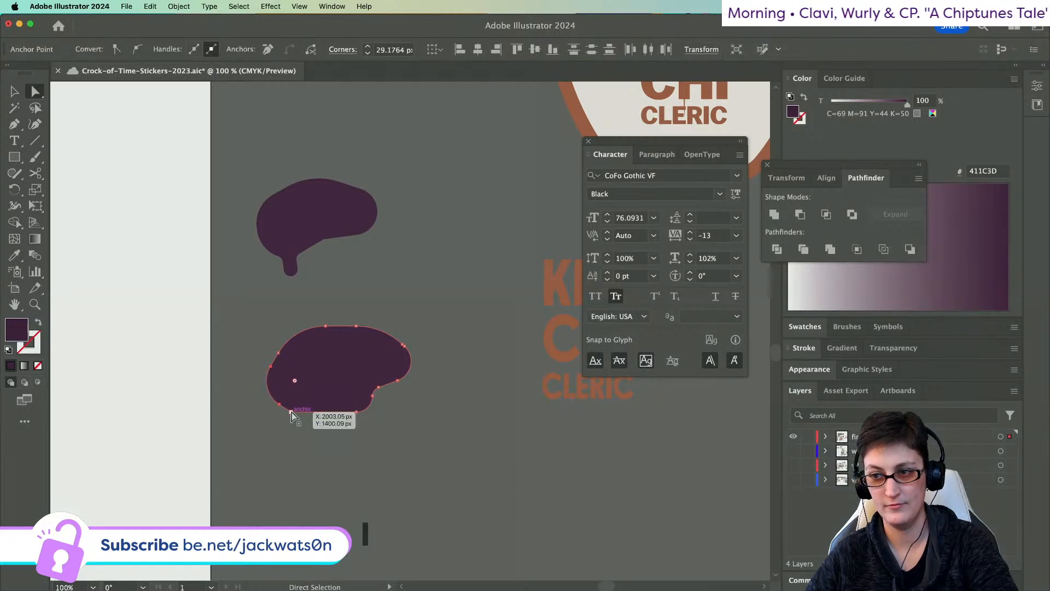
pyautogui.click(291, 412)
pyautogui.click(333, 432)
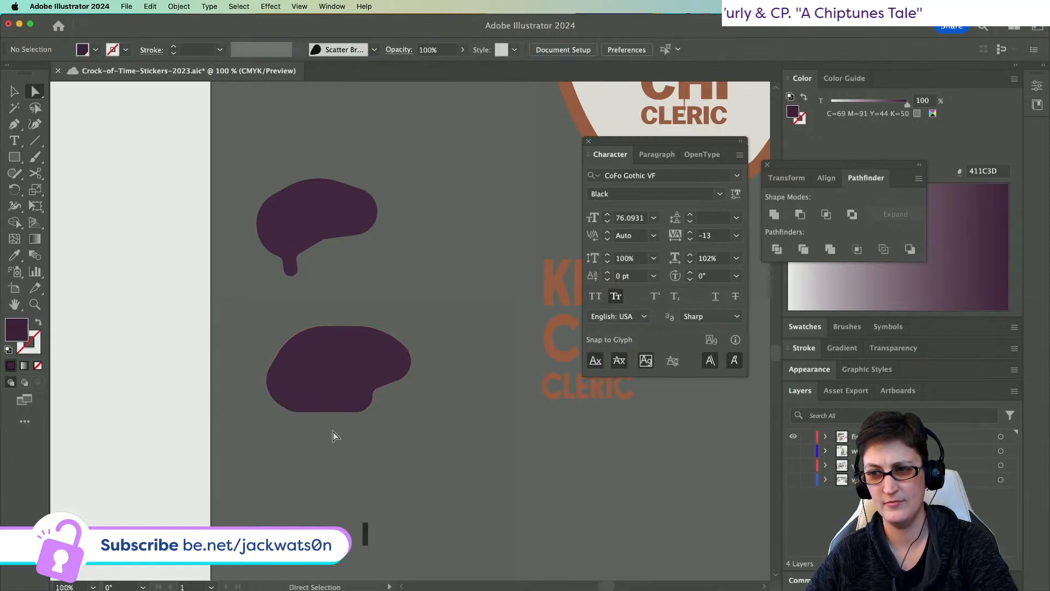
pyautogui.scroll(3, 323, 417)
pyautogui.moveTo(305, 378); pyautogui.dragTo(312, 362)
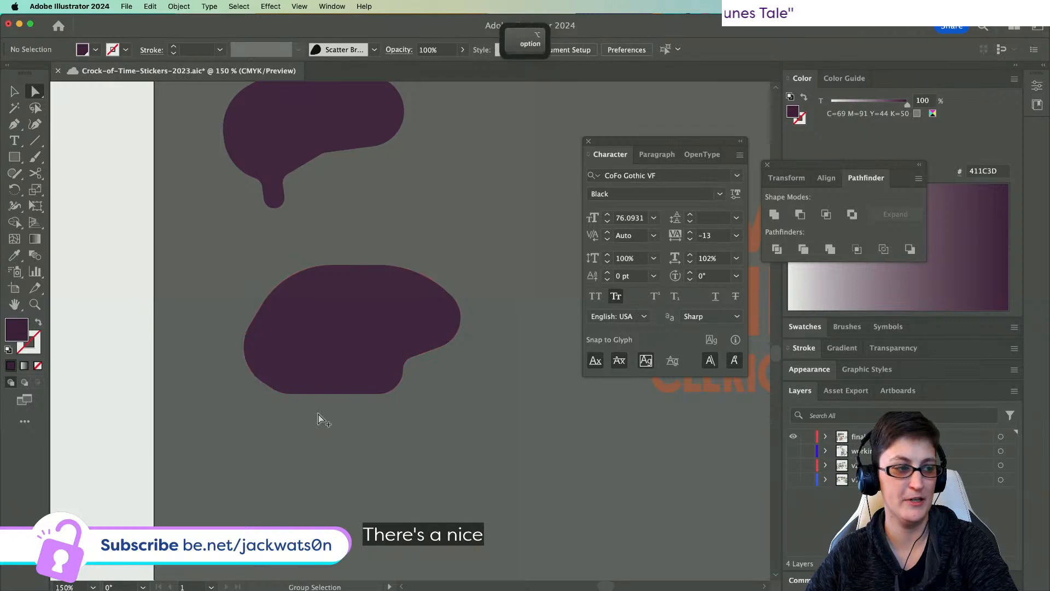
pyautogui.scroll(-3, 319, 417)
pyautogui.moveTo(14, 157); pyautogui.dragTo(50, 196)
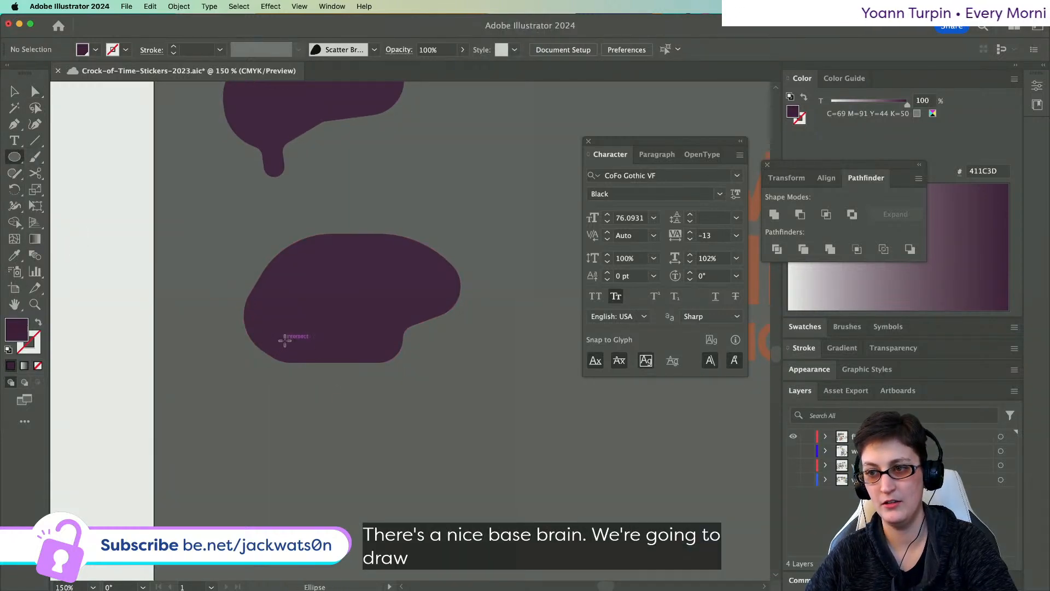
pyautogui.moveTo(284, 341); pyautogui.dragTo(351, 353)
pyautogui.press('shift+super+a')
pyautogui.press('BackSpace')
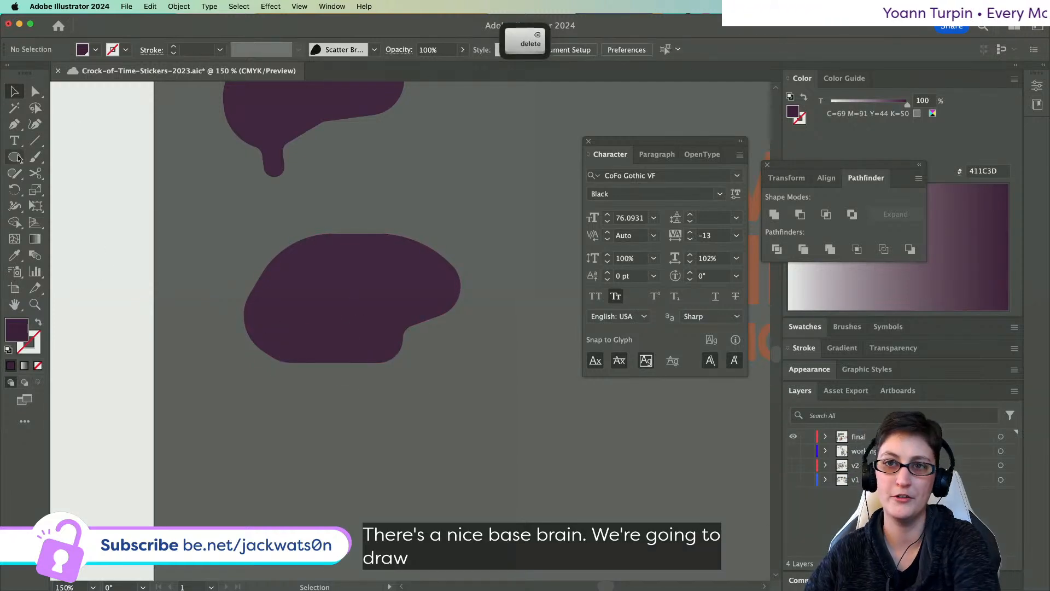
# - Add a small rectangle overlapping the brain's lower-left edge and round its lower corners into a cerebellum bump
pyautogui.moveTo(18, 158); pyautogui.dragTo(82, 155)
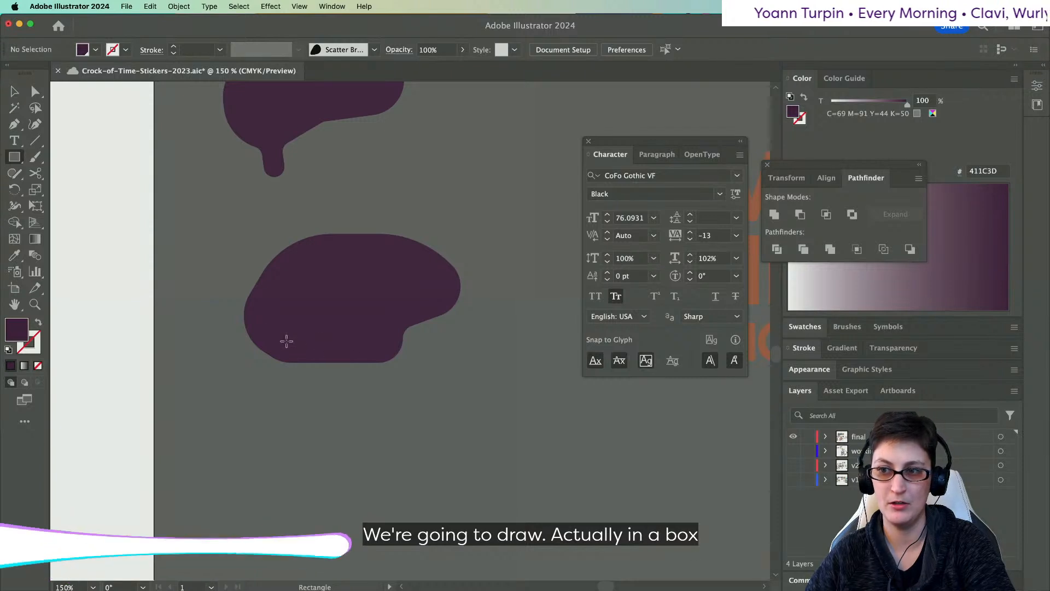
pyautogui.moveTo(282, 338); pyautogui.dragTo(344, 386)
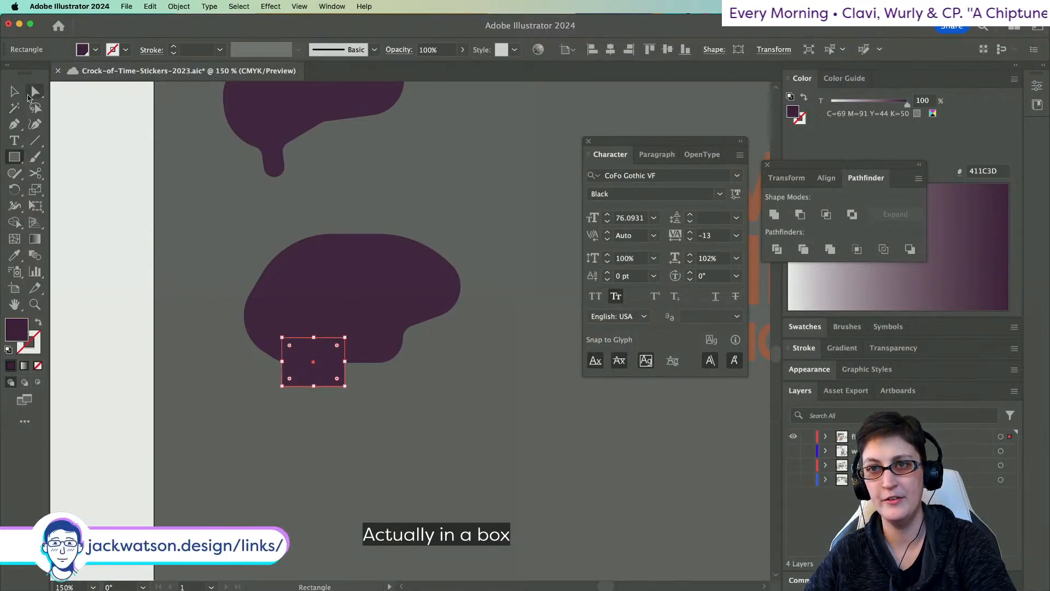
pyautogui.click(29, 96)
pyautogui.moveTo(383, 447); pyautogui.dragTo(308, 369)
pyautogui.click(349, 419)
pyautogui.press('super+z')
pyautogui.click(368, 428)
pyautogui.click(319, 398)
pyautogui.click(396, 418)
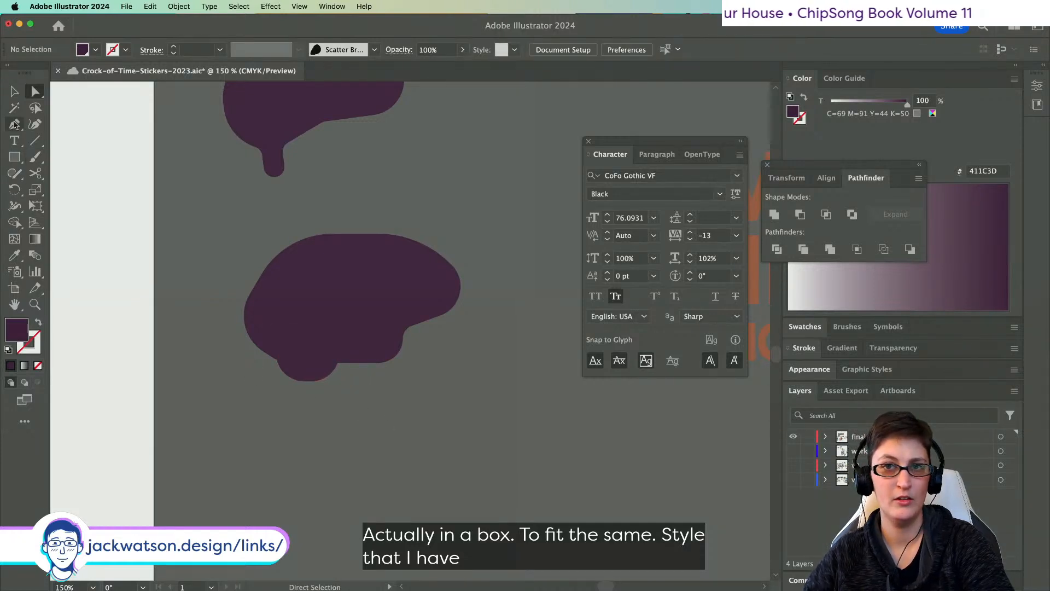
# - Draw a narrow, downward-tapering brain stem with the Pen tool beside the rounded bump under the brain
pyautogui.press('p')
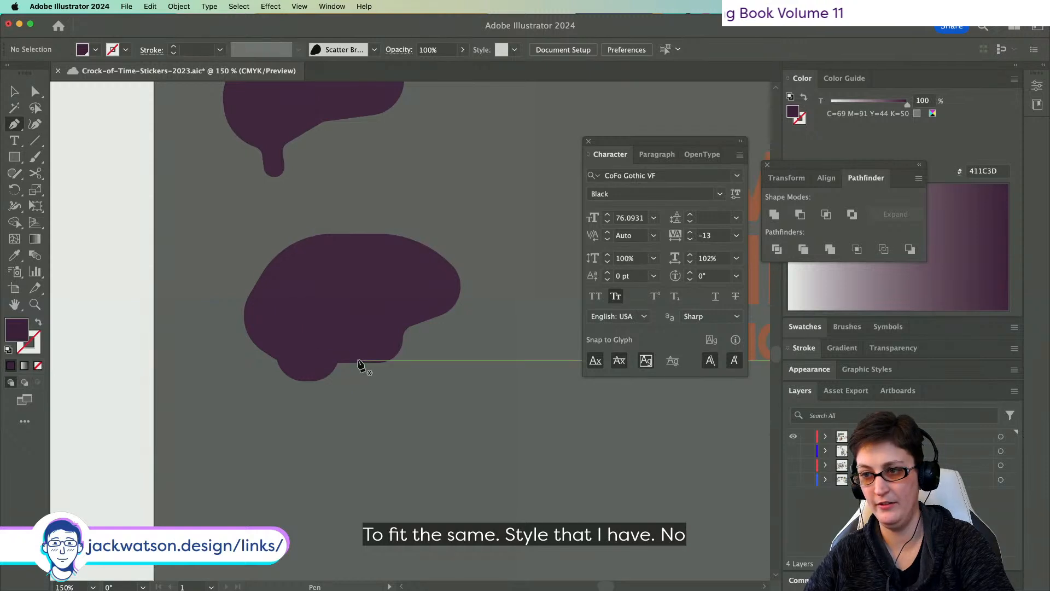
pyautogui.click(351, 361)
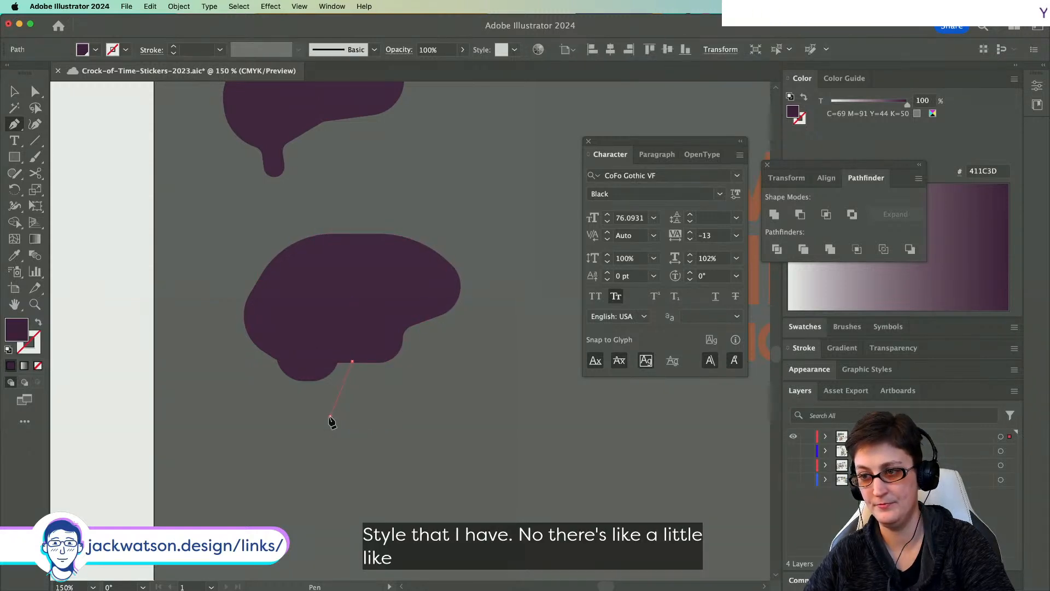
pyautogui.click(327, 416)
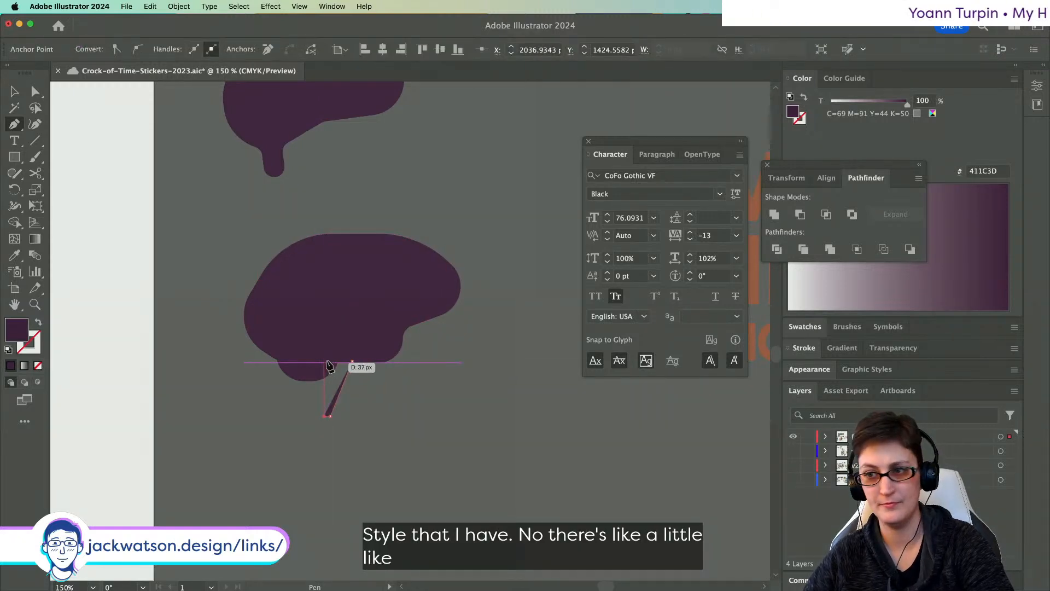
pyautogui.click(324, 356)
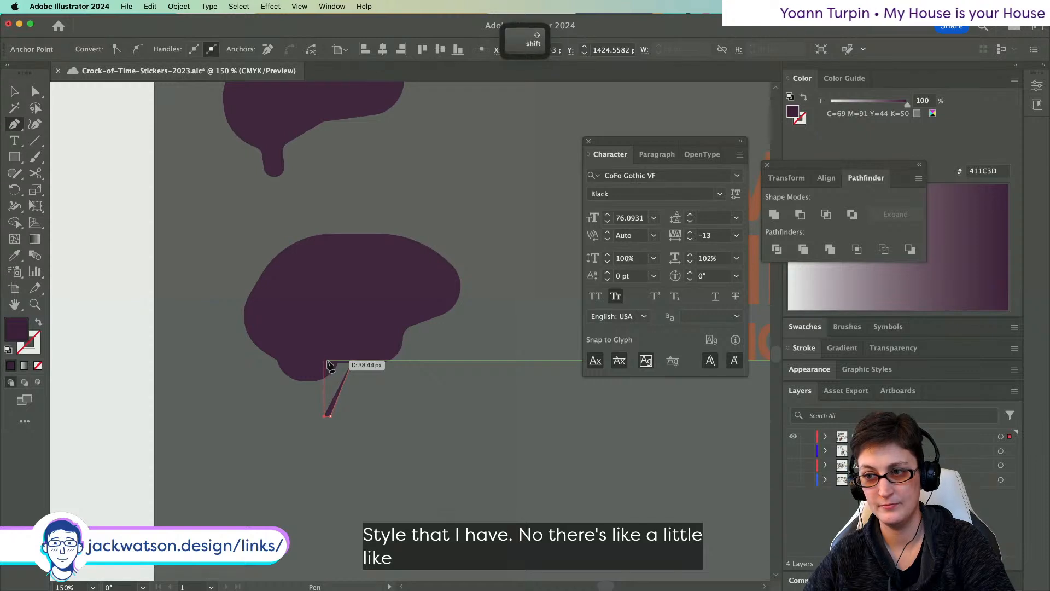
pyautogui.click(353, 362)
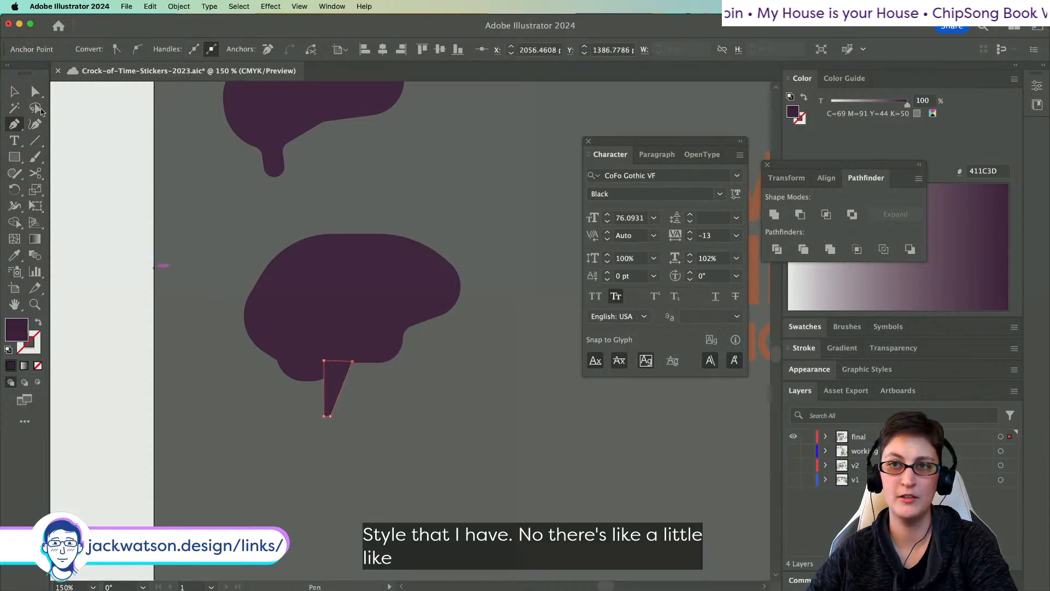
# - Widen the top of the brain stem toward the brain's front and round its upper-right corner
pyautogui.press('a')
pyautogui.moveTo(322, 360); pyautogui.dragTo(323, 362)
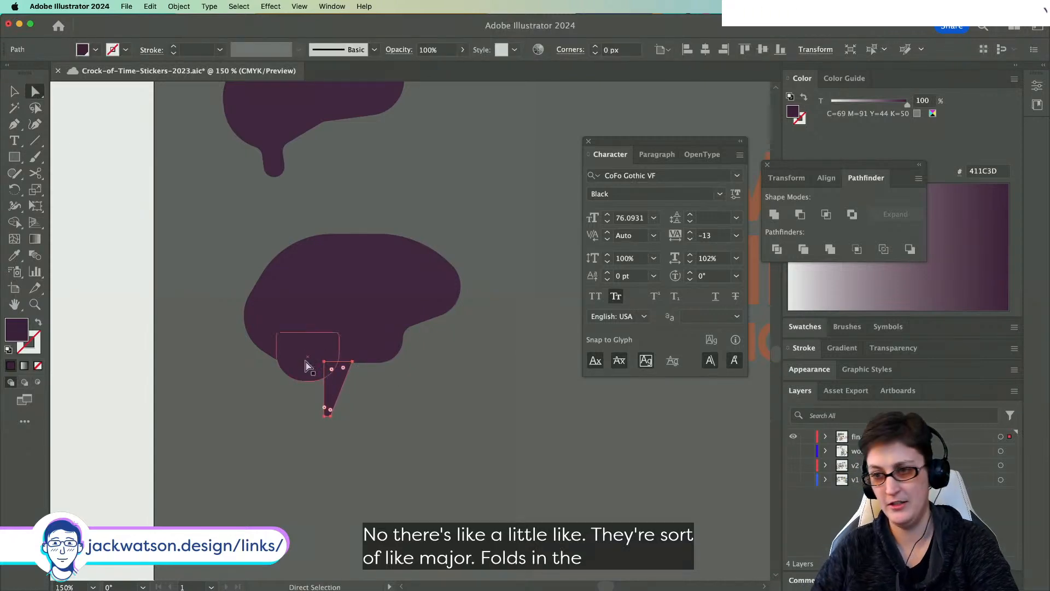
pyautogui.moveTo(314, 414); pyautogui.dragTo(336, 380)
pyautogui.click(349, 388)
pyautogui.press('super+z')
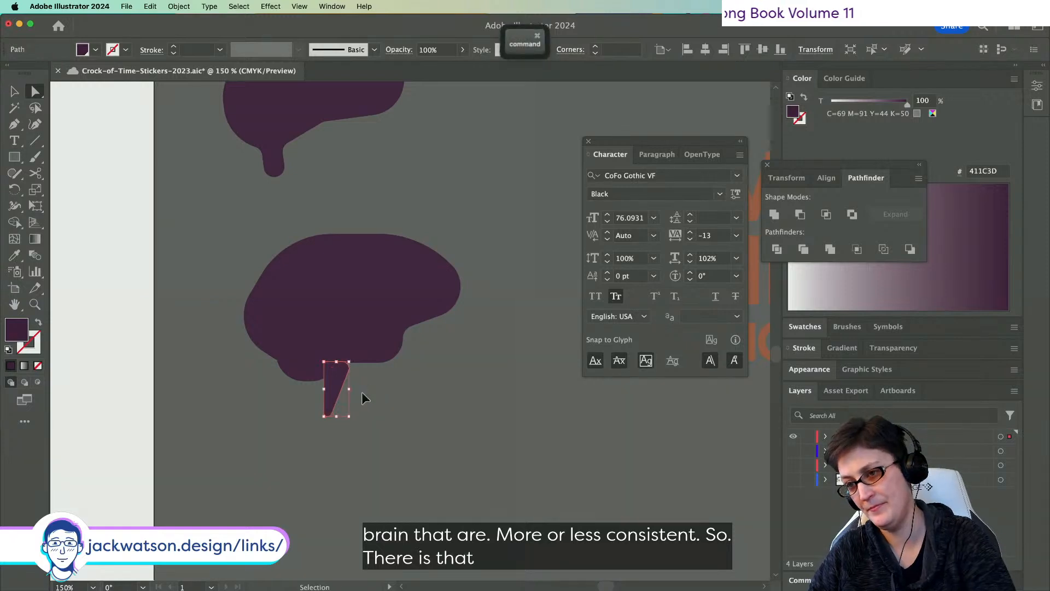
pyautogui.press('super+z')
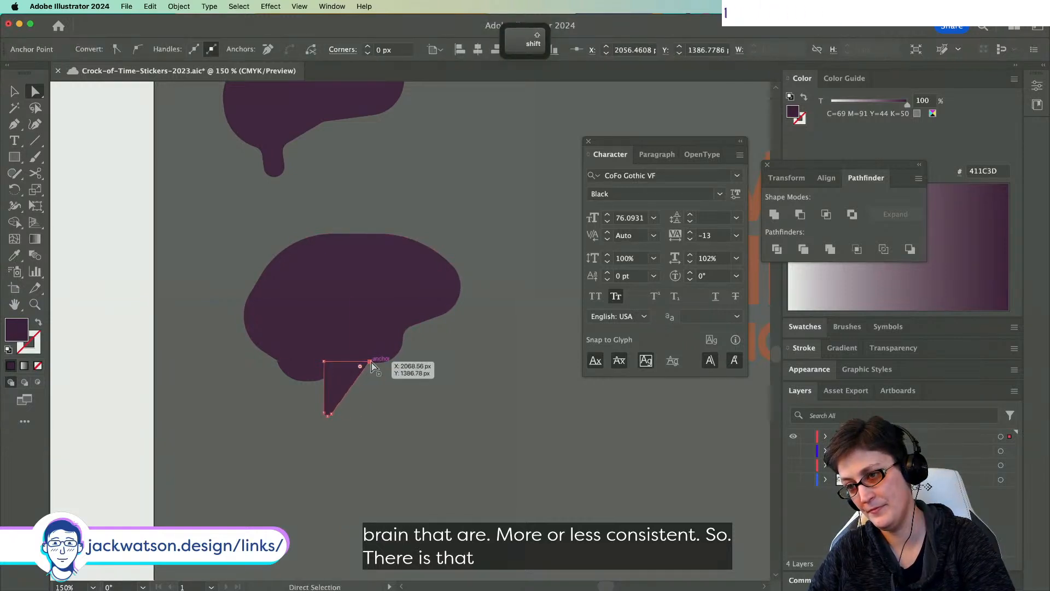
pyautogui.press('super+z')
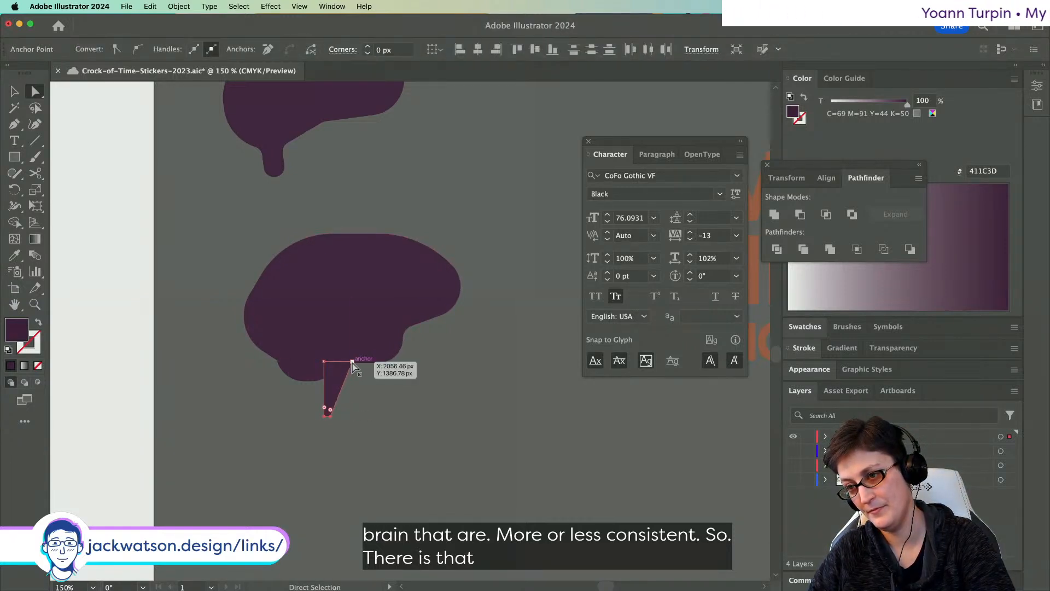
pyautogui.press('super+z')
pyautogui.moveTo(358, 369); pyautogui.dragTo(353, 373)
pyautogui.click(359, 405)
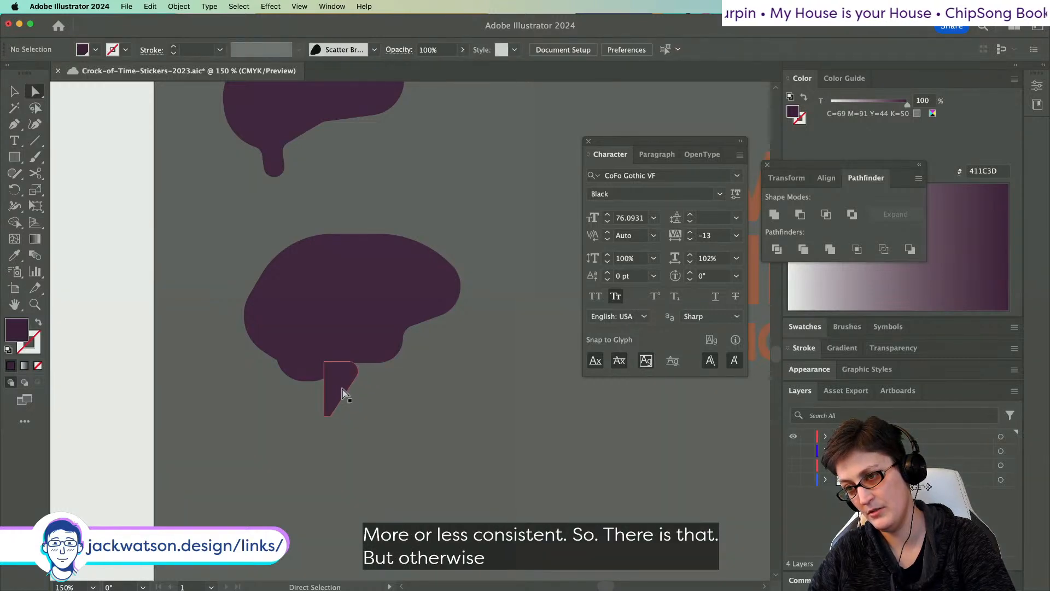
# - Move the brain stem straight up about 3 px into the brain and round its lower tip
pyautogui.press('super')
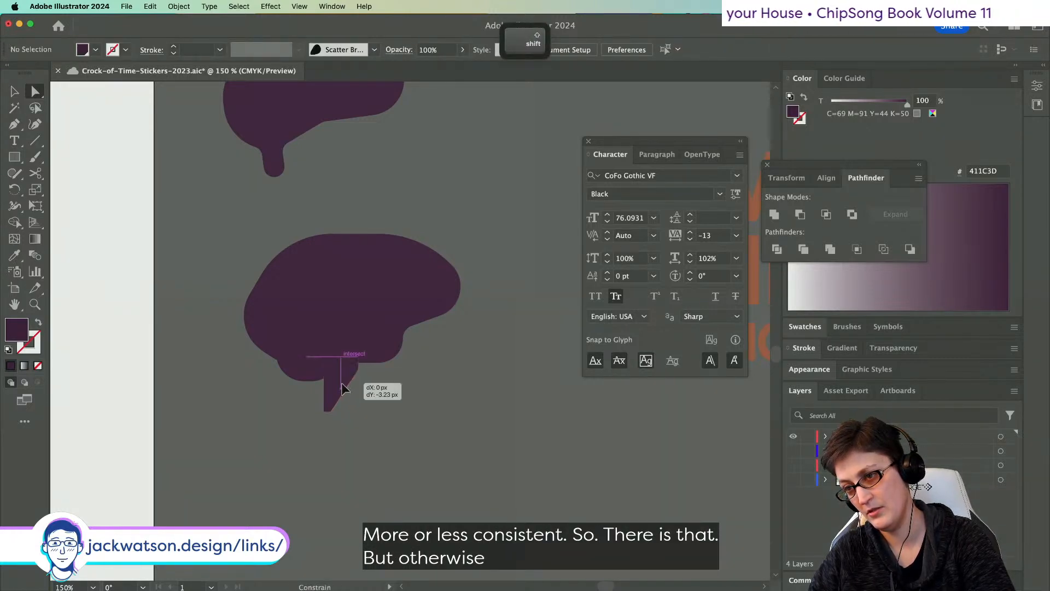
pyautogui.click(333, 404)
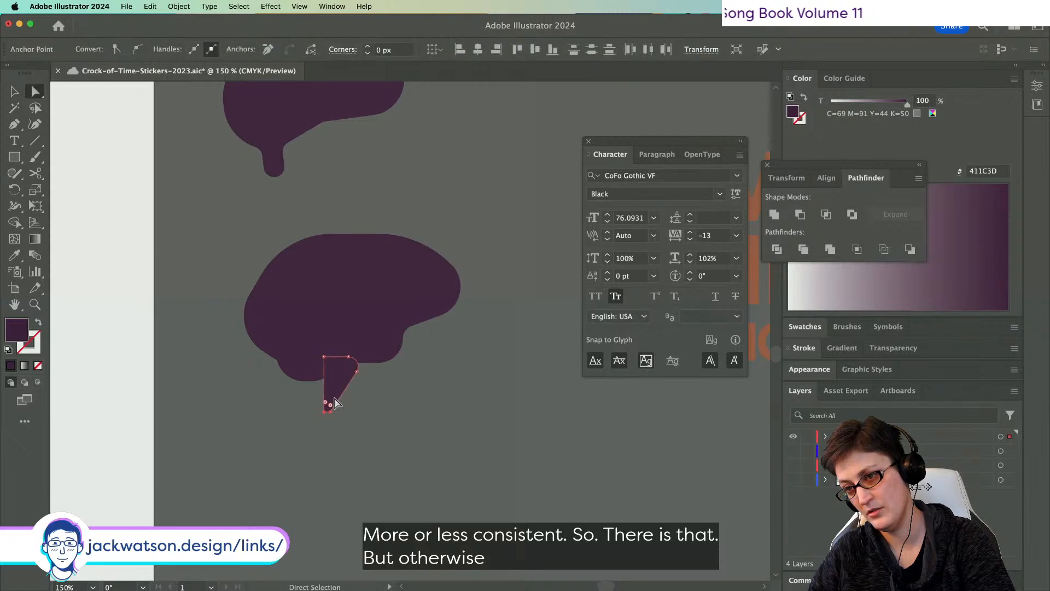
pyautogui.click(414, 414)
pyautogui.scroll(-3, 383, 405)
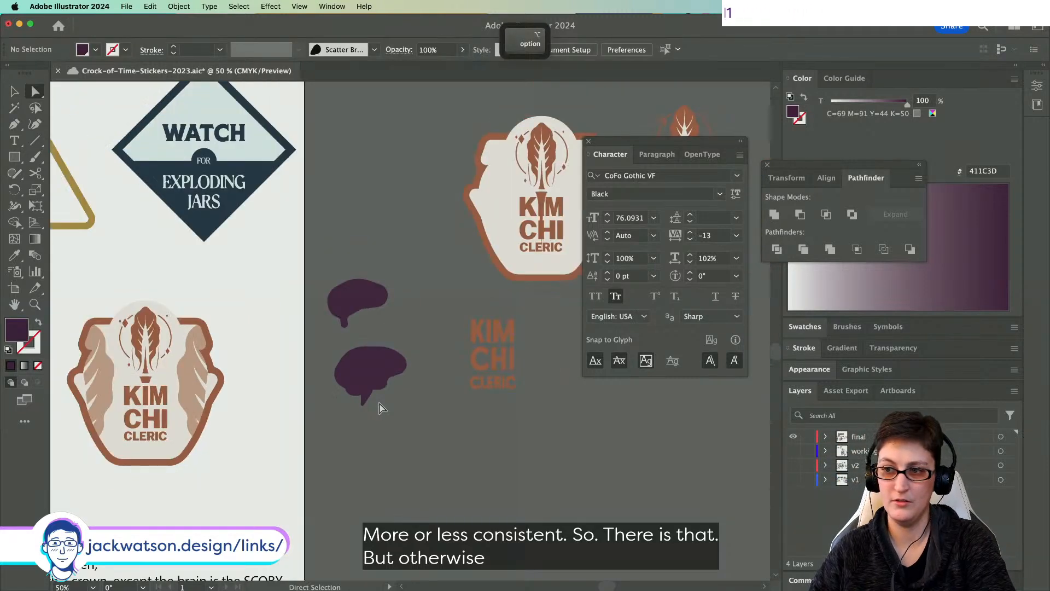
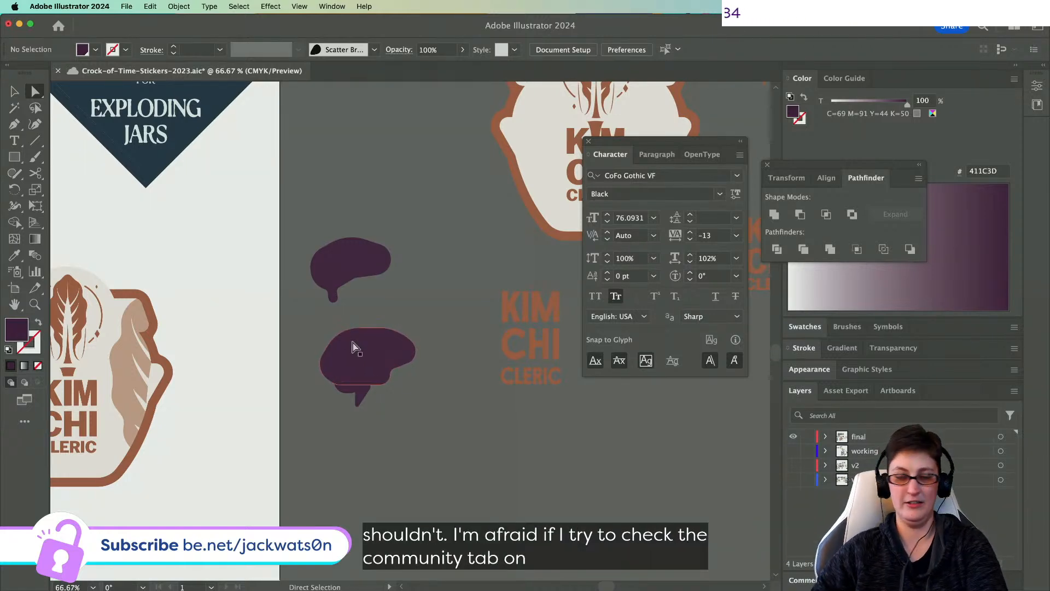
# - Try to round the concave notch beneath the brain's front lobe further
pyautogui.keyDown('alt'); pyautogui.scroll(1, 352, 344); pyautogui.keyUp('alt')
pyautogui.keyDown('alt'); pyautogui.scroll(3, 351, 344); pyautogui.keyUp('alt')
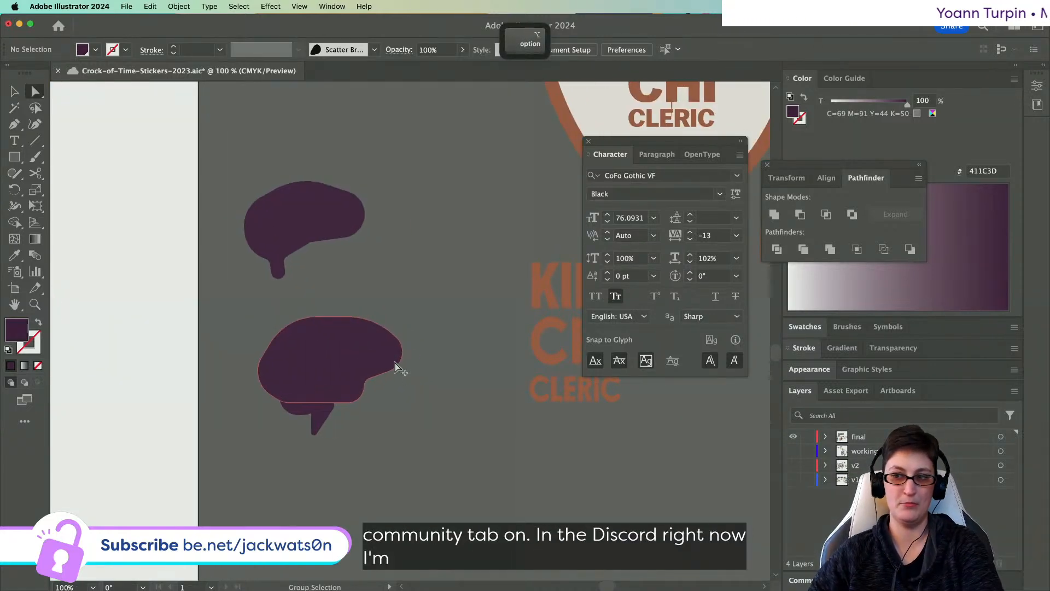
pyautogui.click(313, 328)
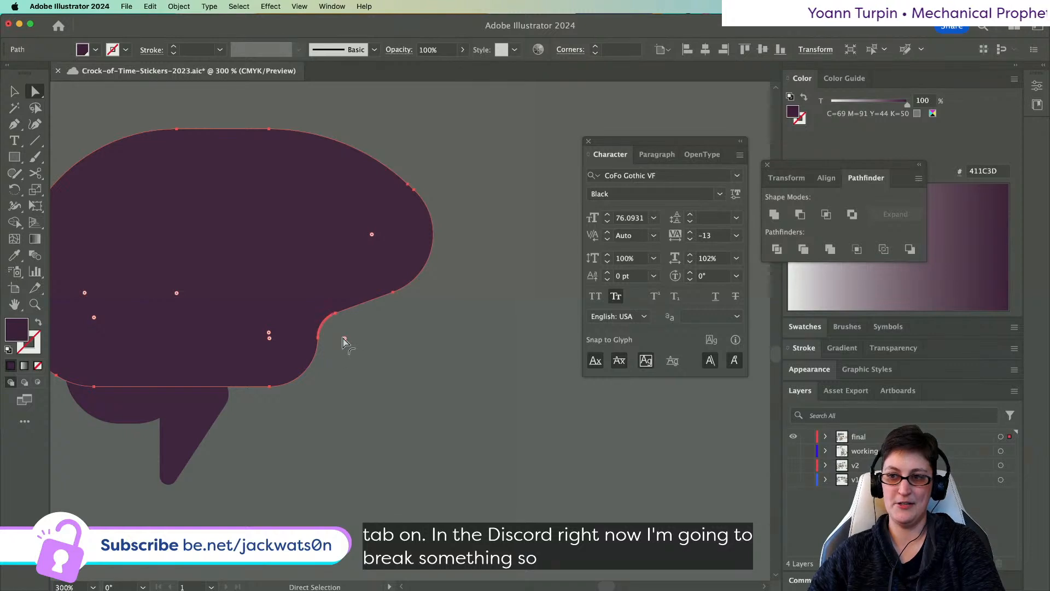
pyautogui.moveTo(343, 338); pyautogui.dragTo(385, 370)
pyautogui.click(386, 378)
pyautogui.moveTo(315, 362); pyautogui.dragTo(395, 366)
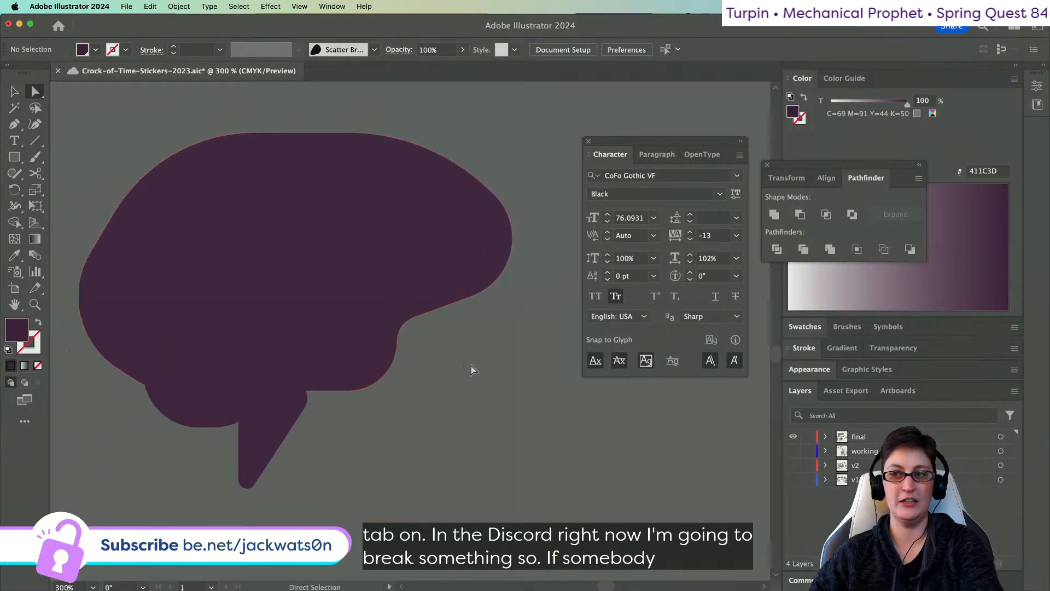
pyautogui.moveTo(337, 295); pyautogui.dragTo(337, 294)
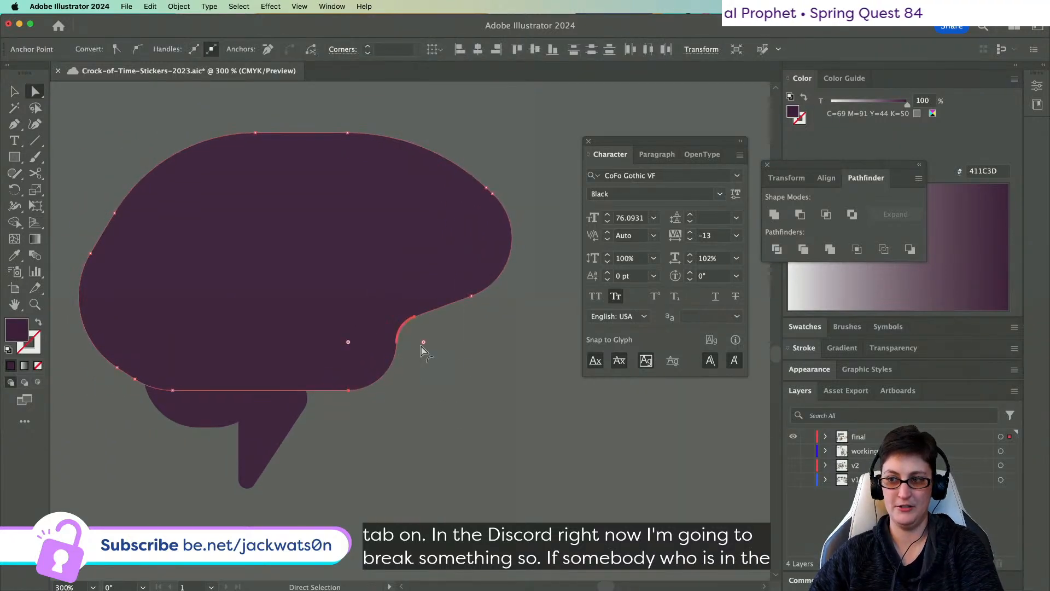
pyautogui.moveTo(423, 343); pyautogui.dragTo(464, 369)
pyautogui.click(464, 369)
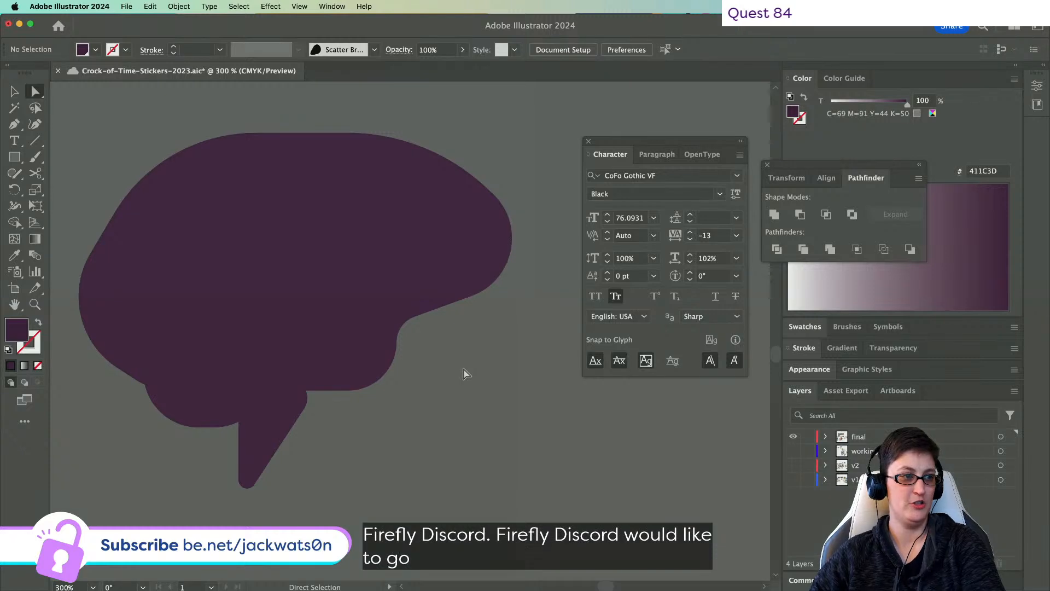
# - Draw a right-angled Pen line across the brain and down its front, with no fill and a white stroke
pyautogui.click(15, 125)
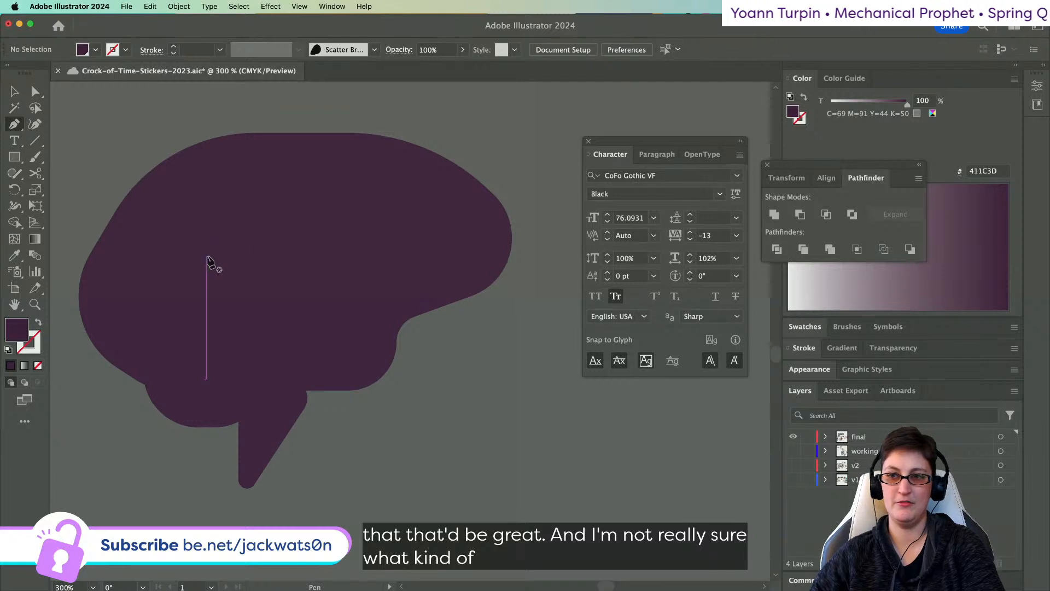
pyautogui.click(193, 259)
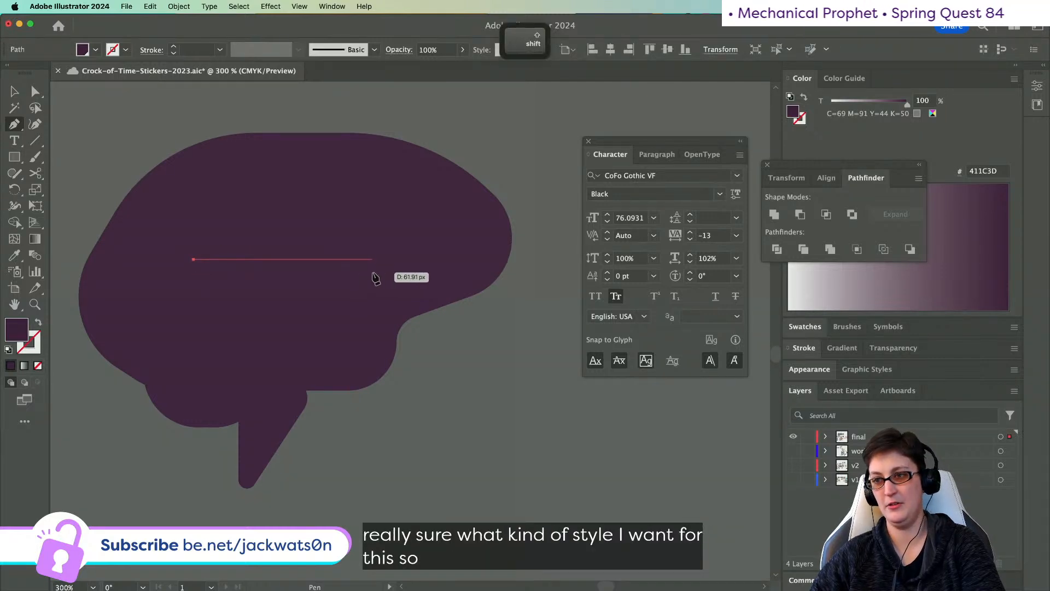
pyautogui.click(401, 269)
pyautogui.click(412, 375)
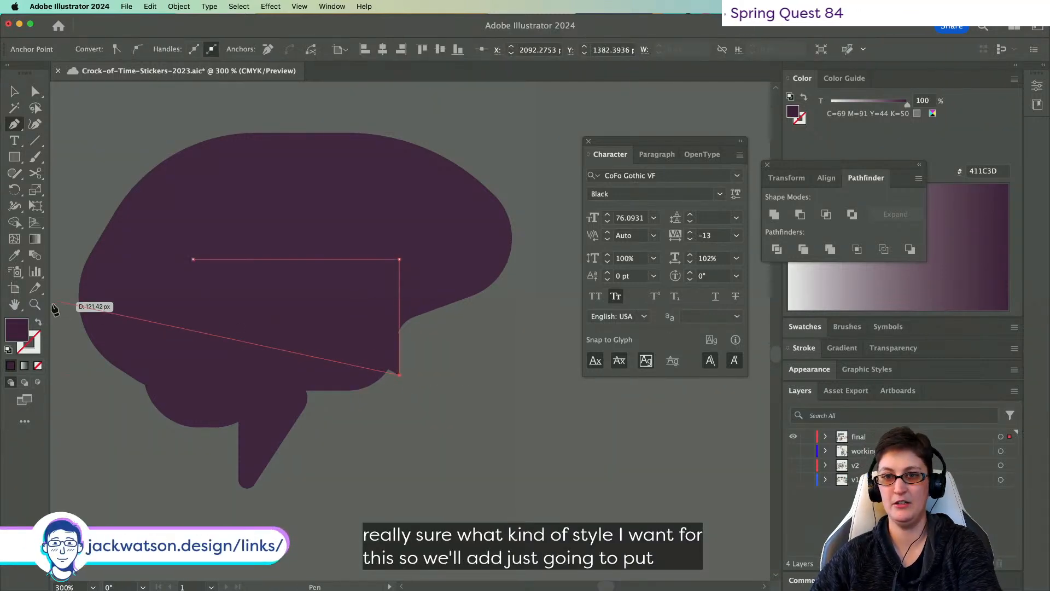
pyautogui.click(39, 322)
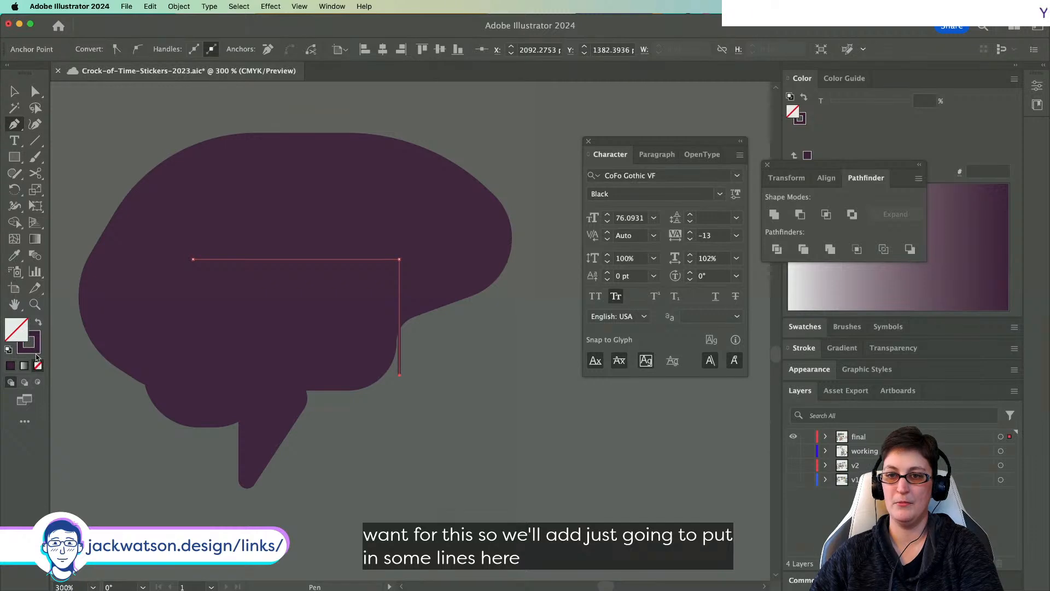
pyautogui.click(35, 351)
pyautogui.moveTo(879, 106); pyautogui.dragTo(830, 104)
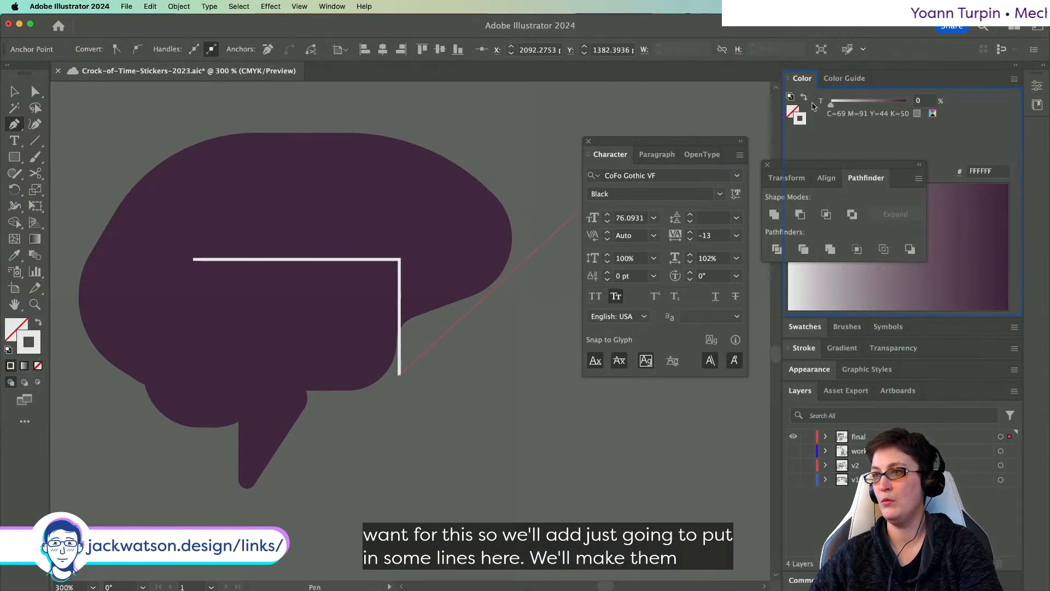
# - Round the white line's corner to a radius of about 25 px and slightly shorten its left end
pyautogui.click(34, 91)
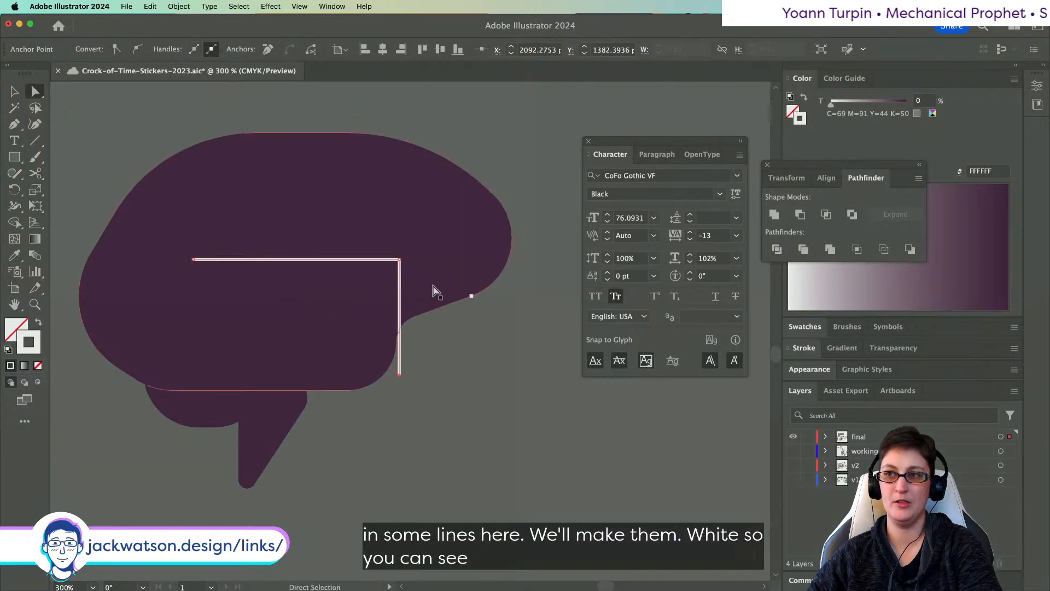
pyautogui.click(399, 260)
pyautogui.moveTo(393, 270); pyautogui.dragTo(347, 358)
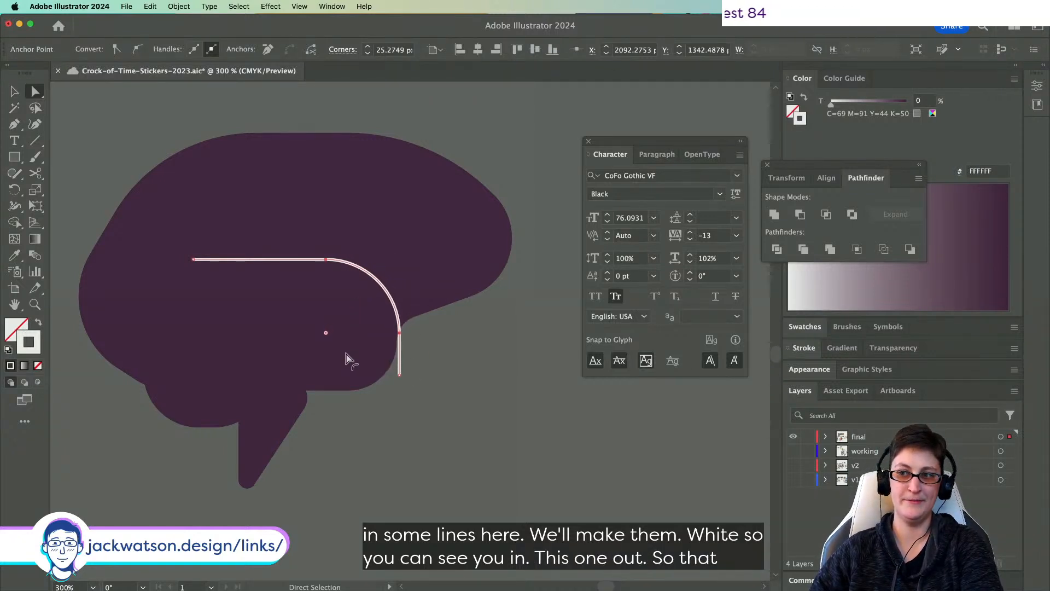
pyautogui.click(528, 410)
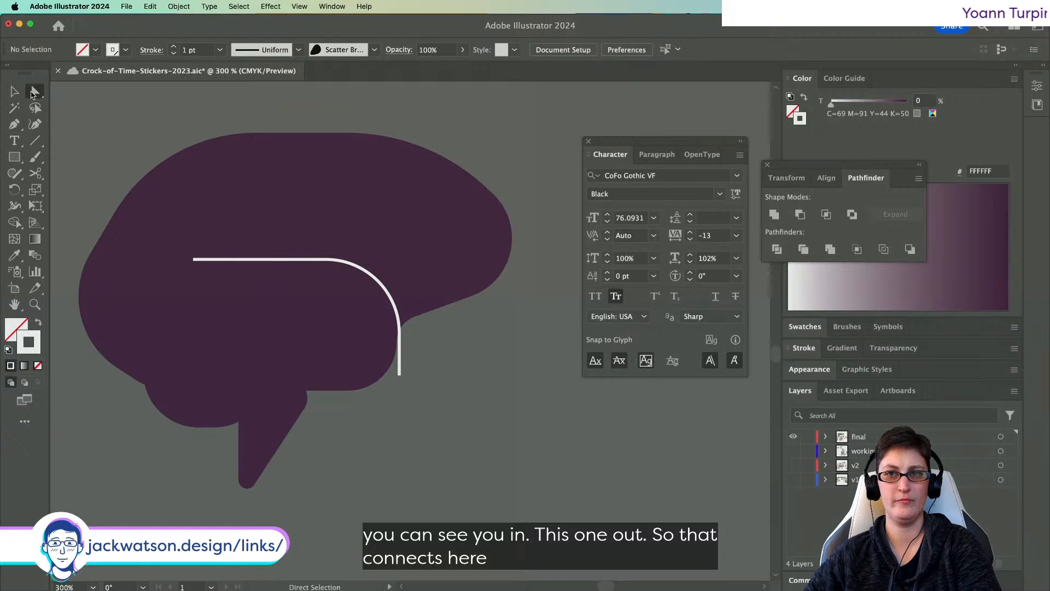
pyautogui.moveTo(191, 261); pyautogui.dragTo(206, 259)
# - Draw a small white-outlined square beside the line, rotate it 45 degrees and delete its leftmost anchor to leave a V
pyautogui.press('m')
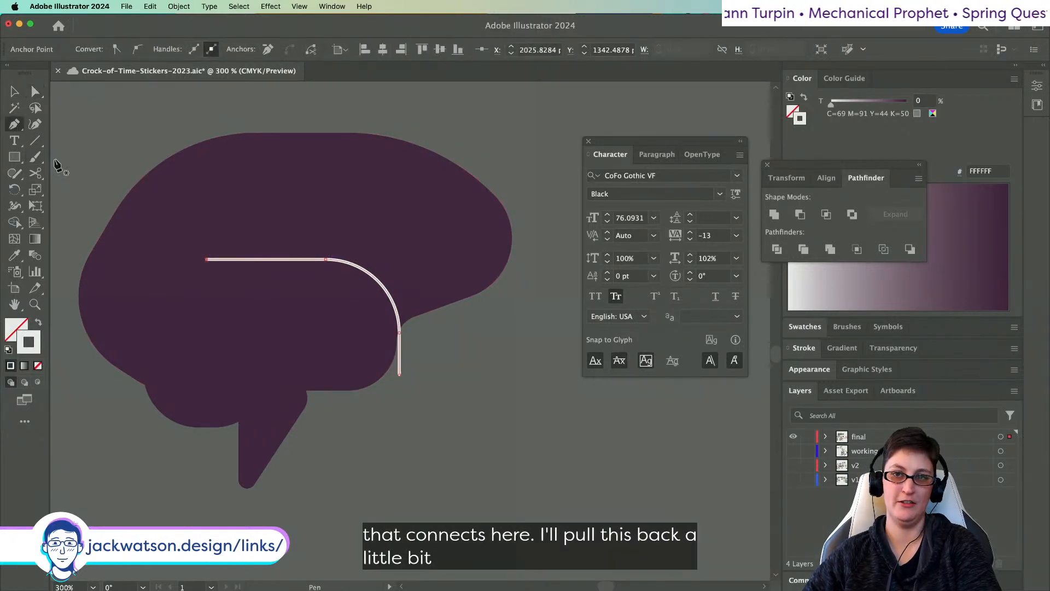
pyautogui.moveTo(106, 228); pyautogui.dragTo(167, 287)
pyautogui.press('v')
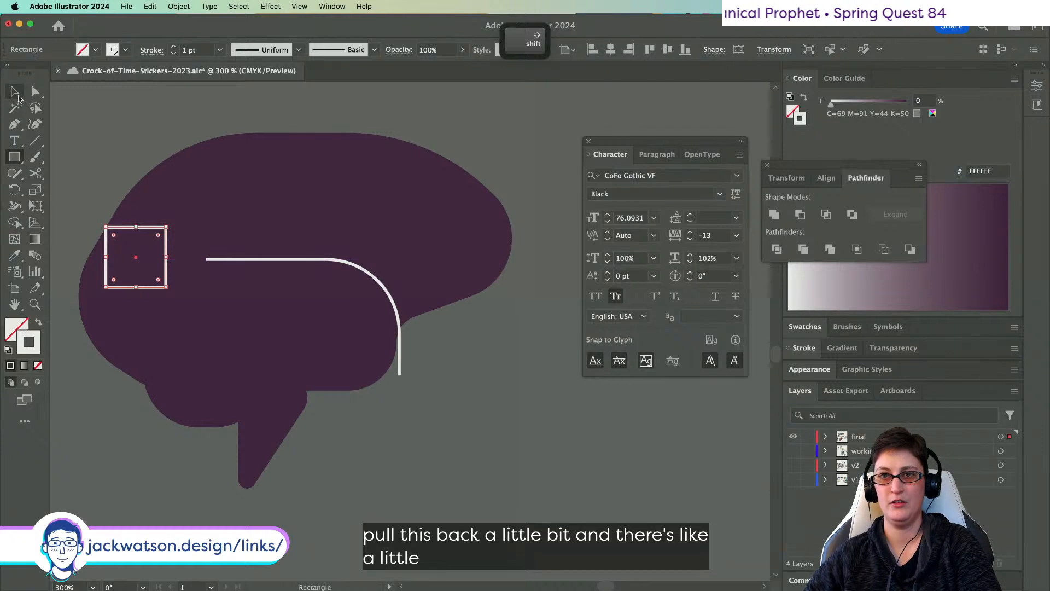
pyautogui.moveTo(171, 223); pyautogui.dragTo(203, 259)
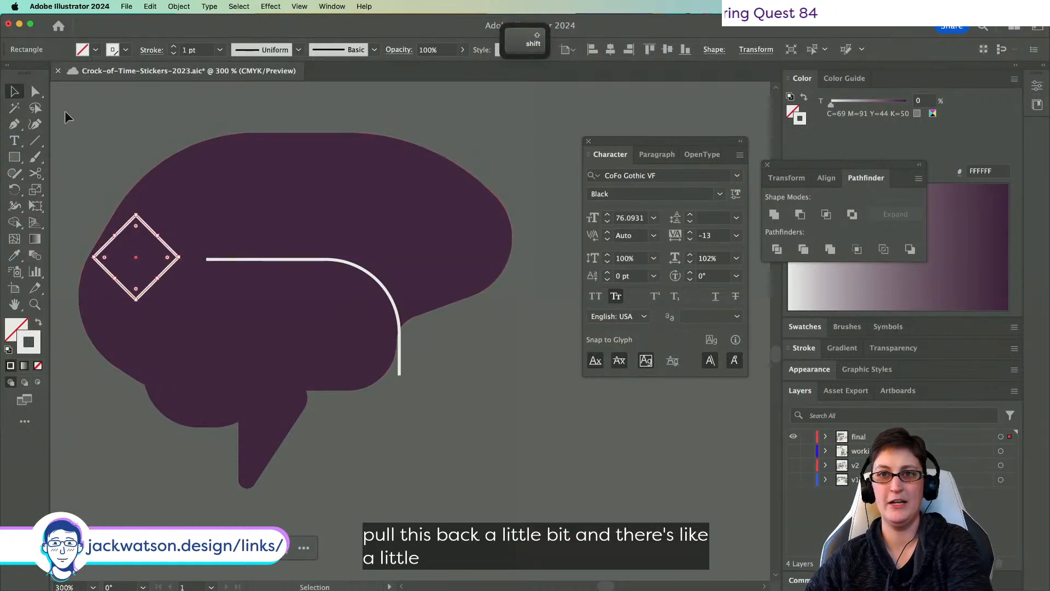
pyautogui.press('a')
pyautogui.click(93, 257)
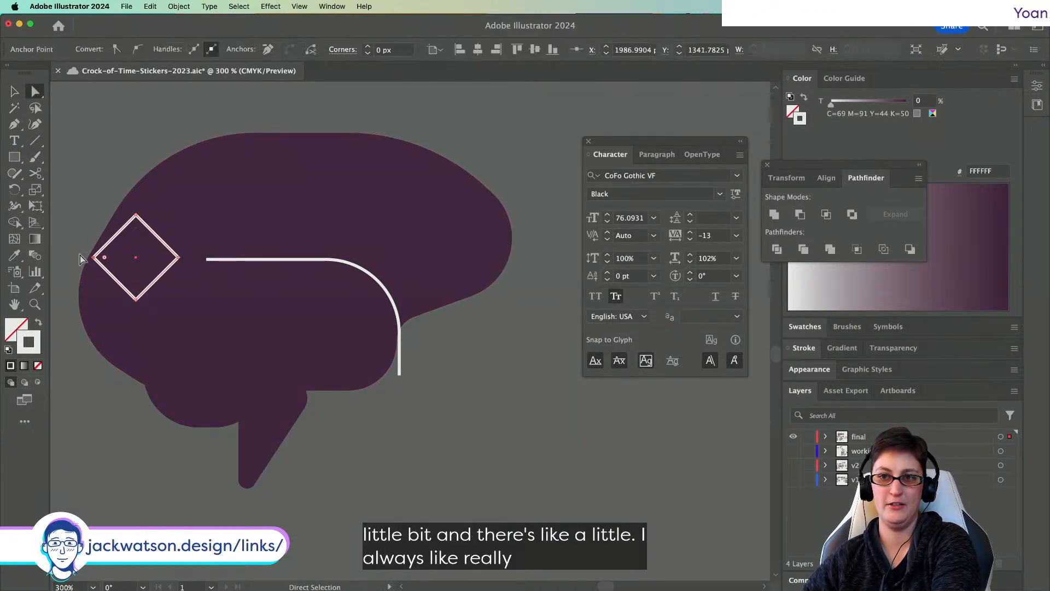
pyautogui.press('Delete')
# - Scale the V down to about 8 by 15 px and place its point on the white line's left end as a fork
pyautogui.click(14, 93)
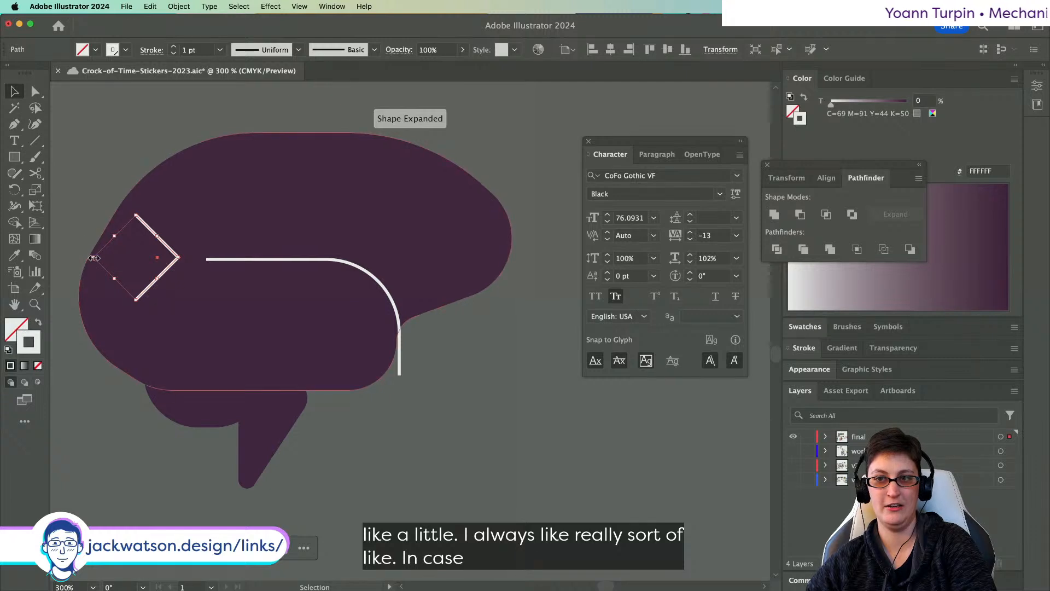
pyautogui.moveTo(93, 257); pyautogui.dragTo(202, 258)
pyautogui.press('shift+super+a')
pyautogui.press('Right')
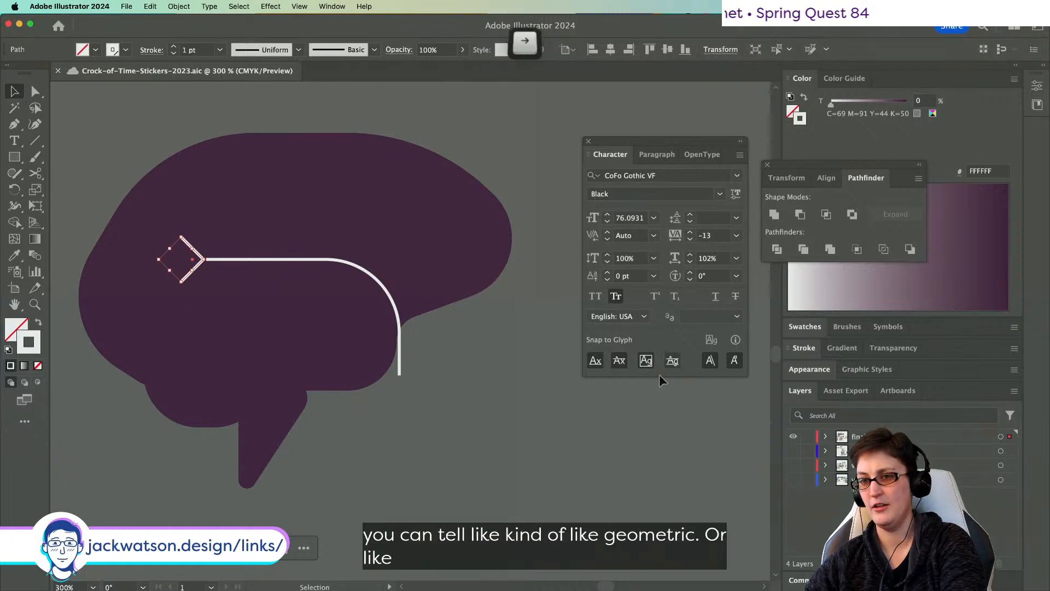
# - Show the stroke options for the small V-shaped fork
pyautogui.click(35, 92)
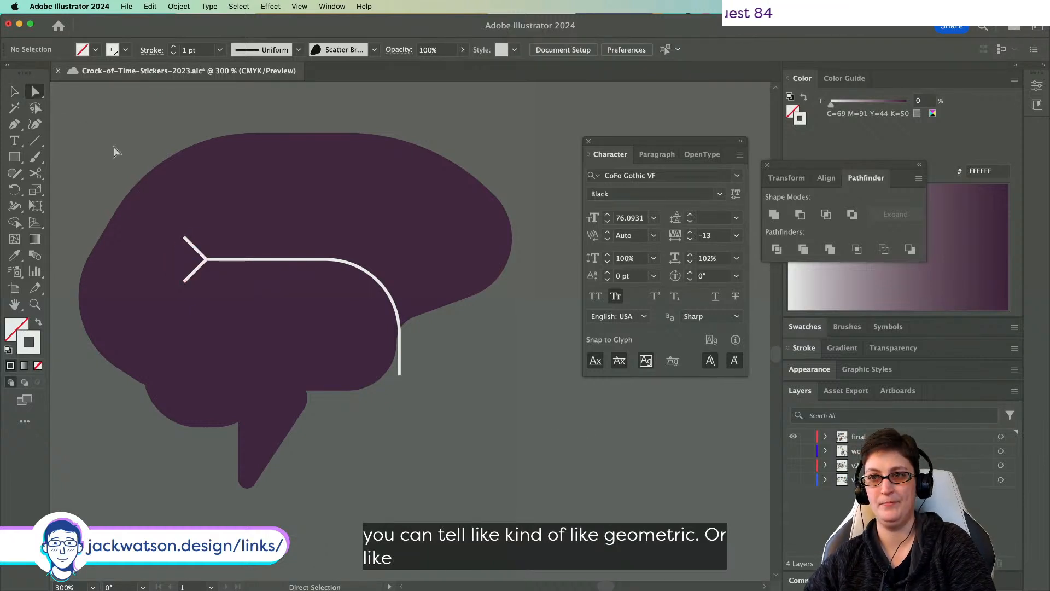
pyautogui.click(191, 244)
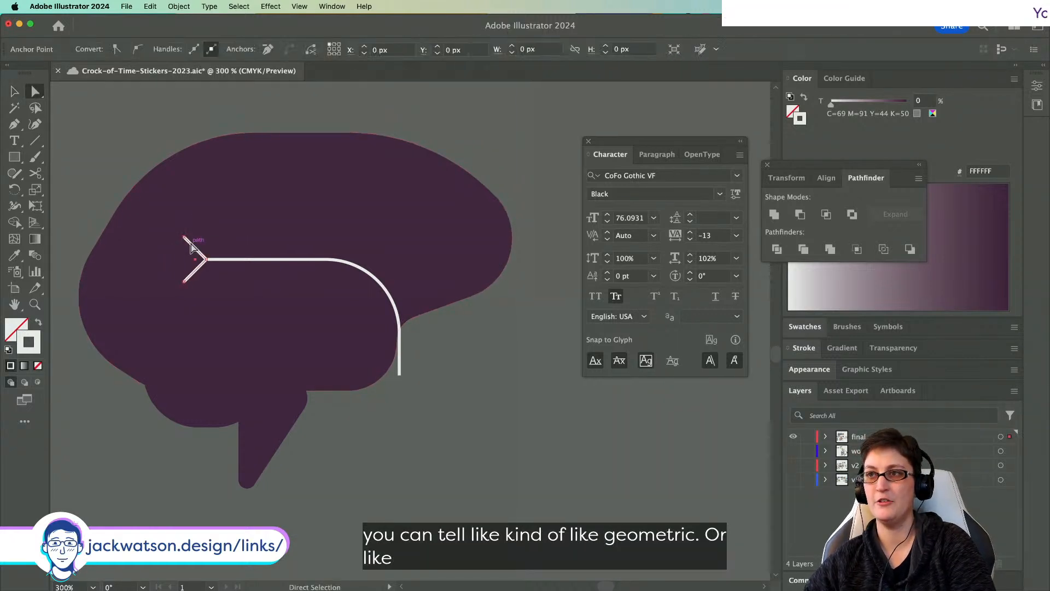
pyautogui.click(796, 347)
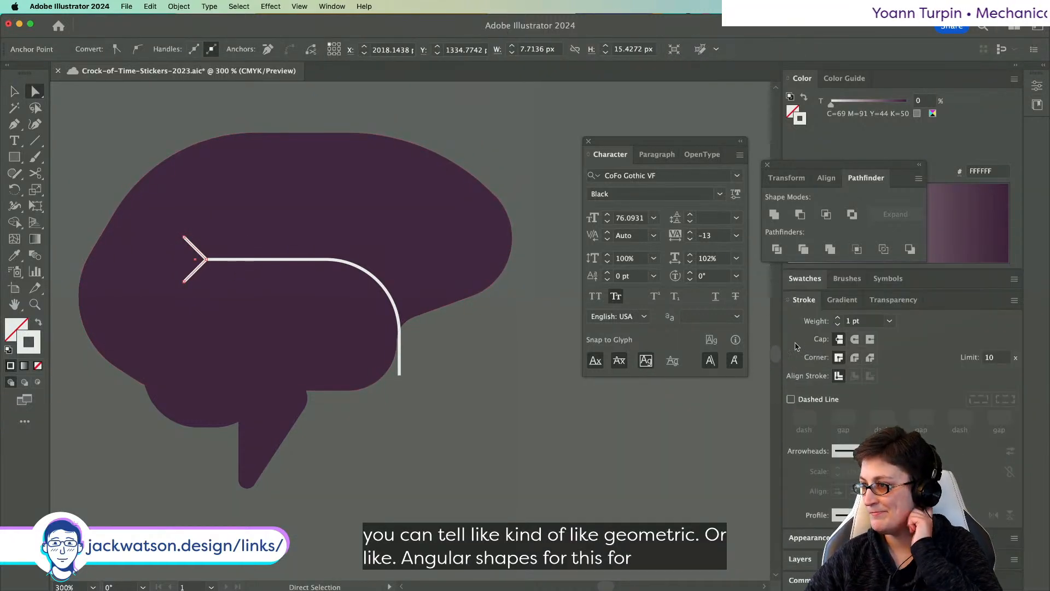
pyautogui.click(475, 415)
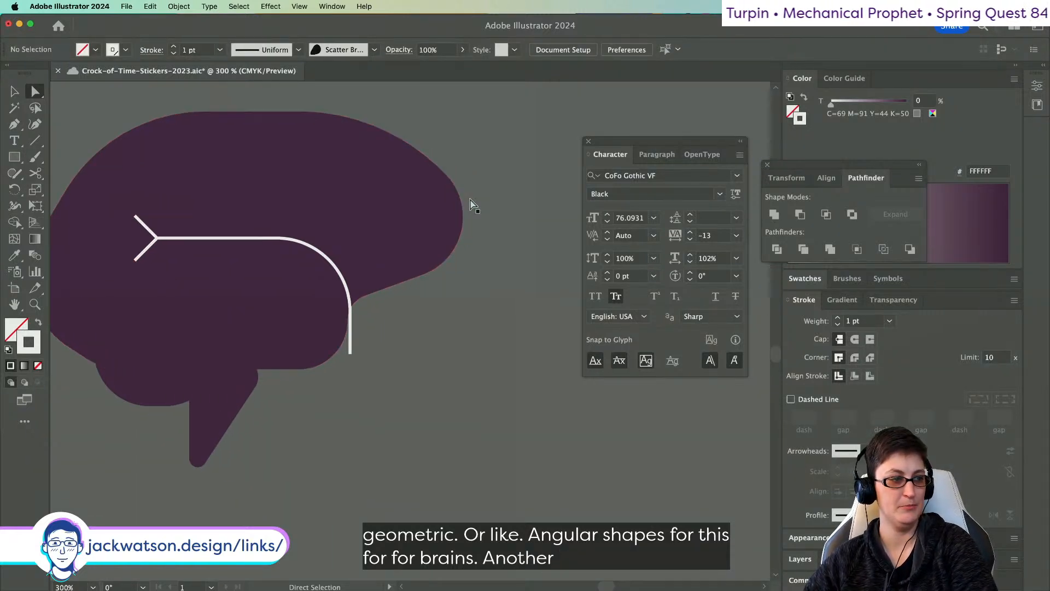
# - Draw a second white Pen line below the first, descending diagonally at 45 degrees and continuing horizontally toward the brain's front
pyautogui.hscroll(3, 468, 204)
pyautogui.hscroll(-5, 469, 204)
pyautogui.click(15, 124)
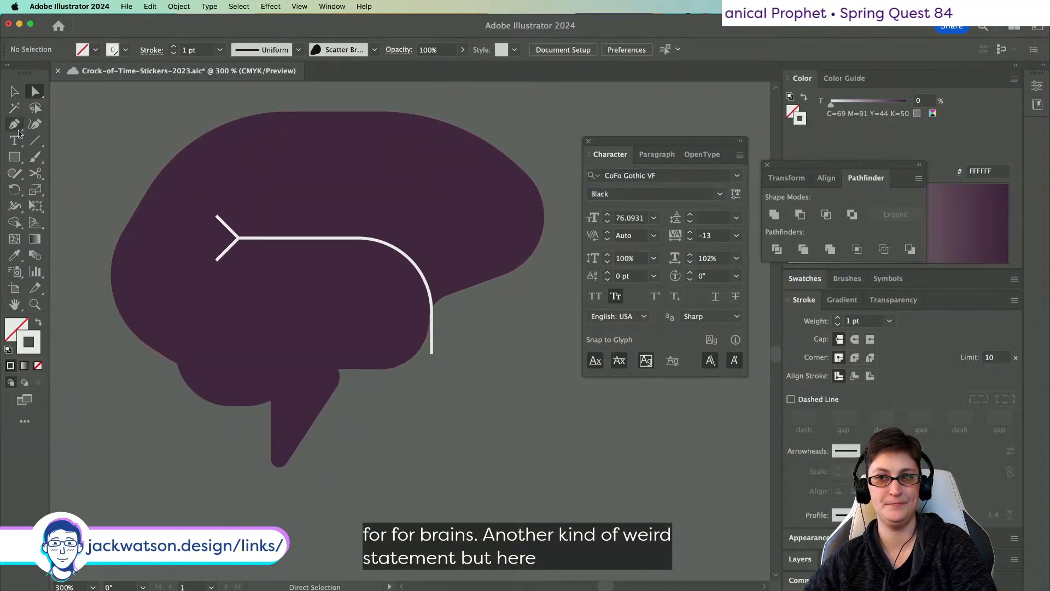
pyautogui.click(152, 258)
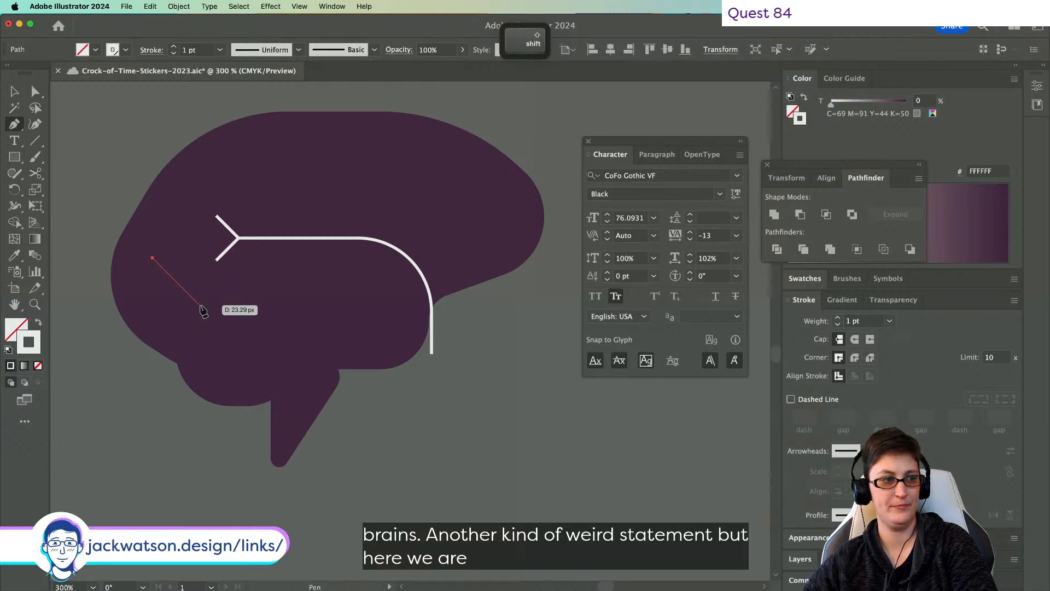
pyautogui.click(200, 305)
pyautogui.click(377, 305)
pyautogui.press('a')
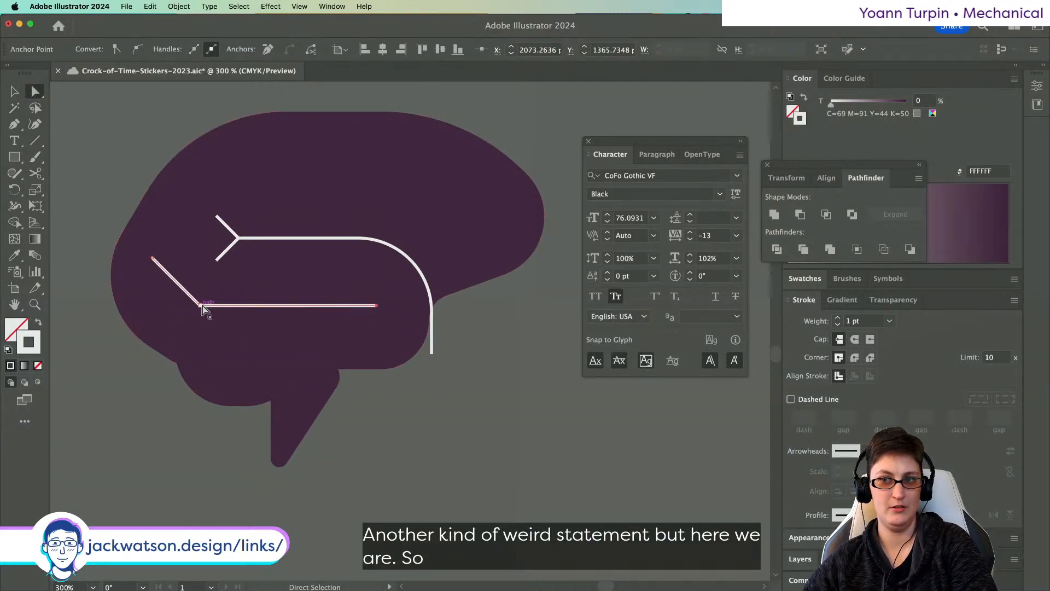
# - Round the corner where the second white line turns from diagonal to horizontal
pyautogui.click(200, 304)
pyautogui.moveTo(209, 294); pyautogui.dragTo(239, 257)
pyautogui.click(14, 92)
pyautogui.press('super+shift+a')
# - Duplicate the V-shaped fork in place, flip the copy to face the opposite way, and set its point on the second line's front end
pyautogui.click(225, 224)
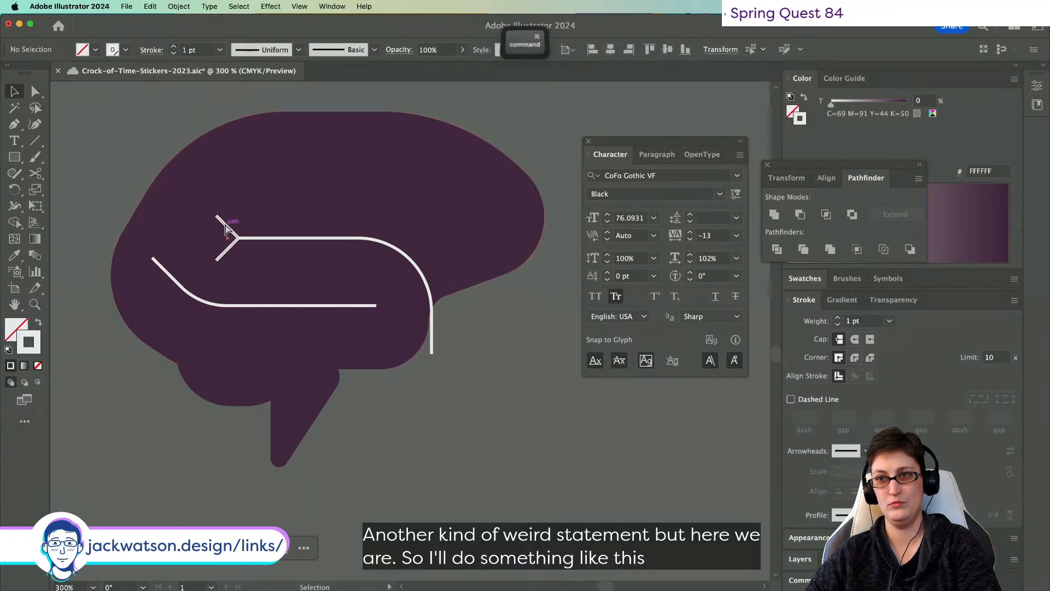
pyautogui.press('super+c')
pyautogui.press('super+f')
pyautogui.moveTo(200, 220); pyautogui.dragTo(245, 285)
pyautogui.press('super+shift+a')
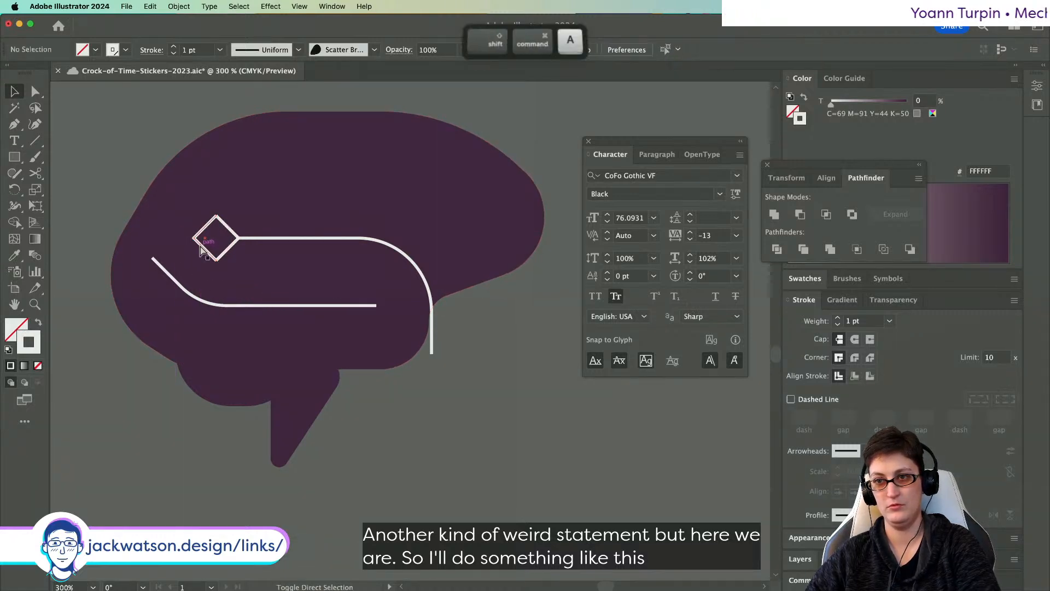
pyautogui.moveTo(202, 249); pyautogui.dragTo(370, 310)
pyautogui.click(35, 93)
pyautogui.click(544, 462)
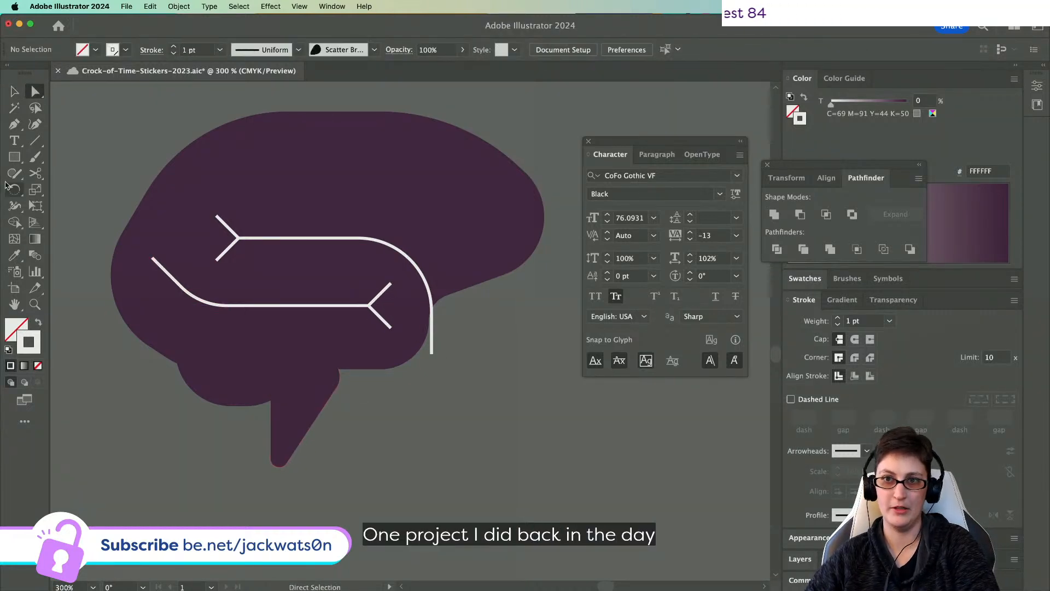
pyautogui.click(14, 124)
pyautogui.hscroll(-2, 317, 380)
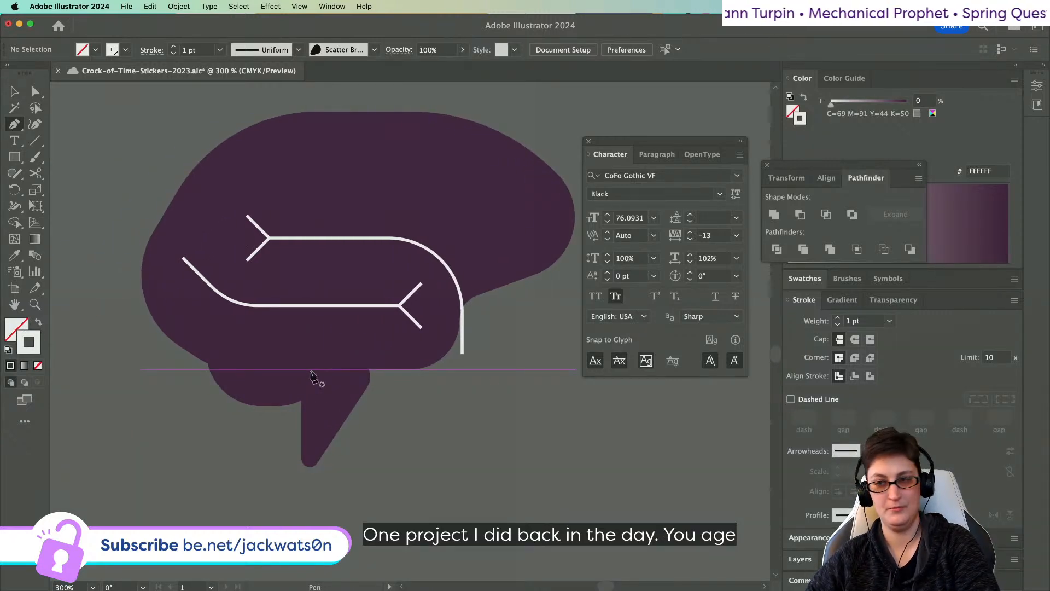
pyautogui.click(189, 364)
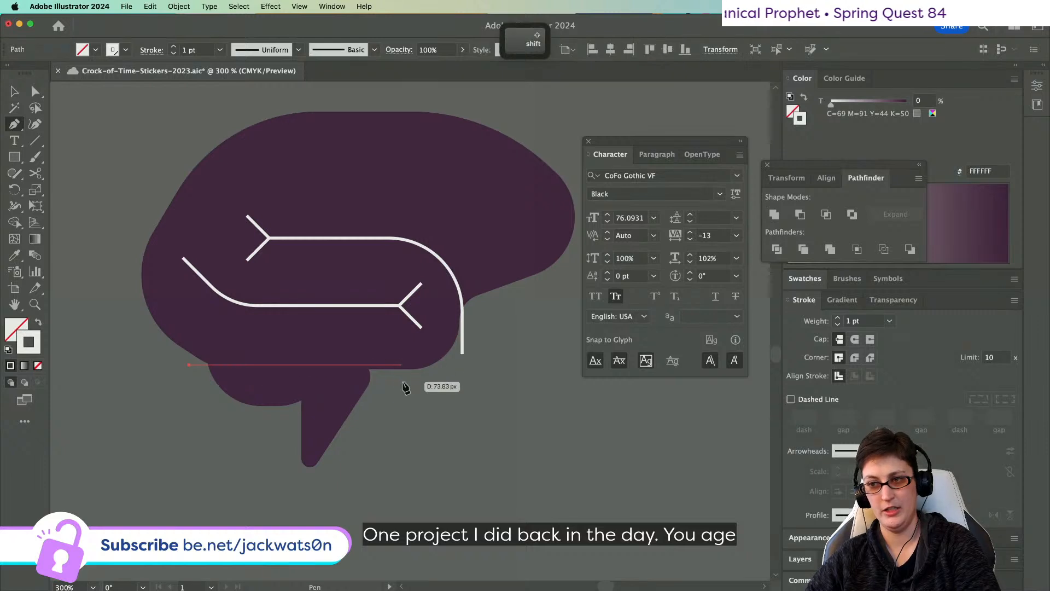
pyautogui.press('super+z')
# - Try adding a short diagonal Pen branch below the start of the second line's rounded corner, and undo it
pyautogui.scroll(2, 404, 383)
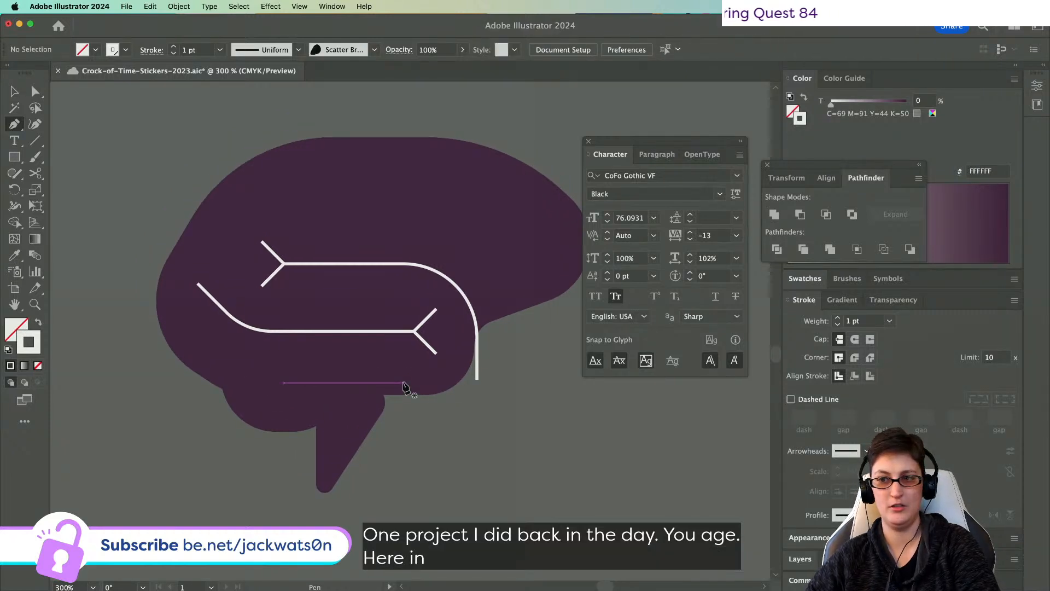
pyautogui.scroll(2, 402, 386)
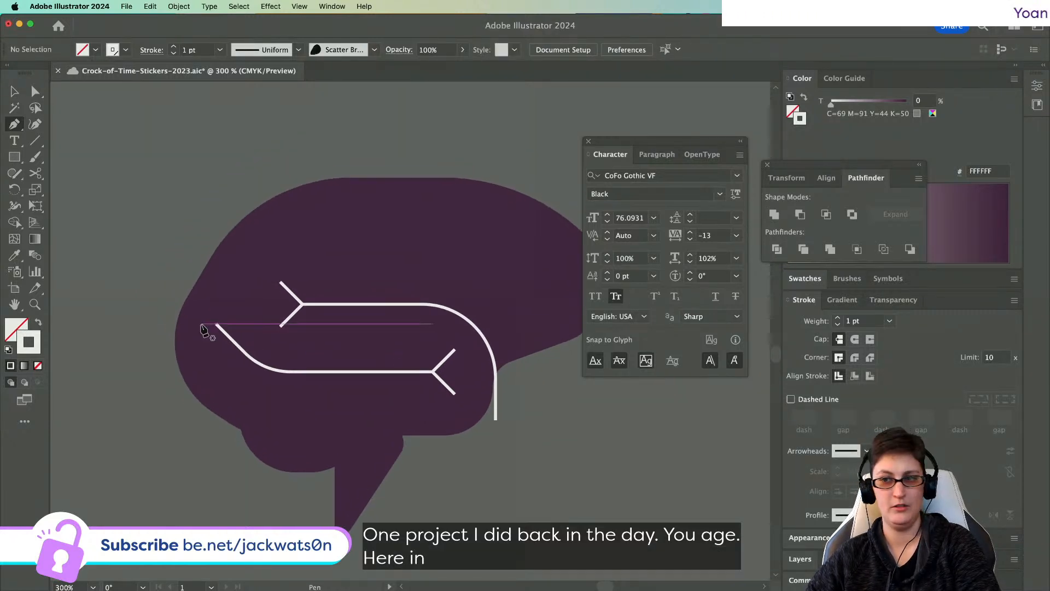
pyautogui.click(245, 353)
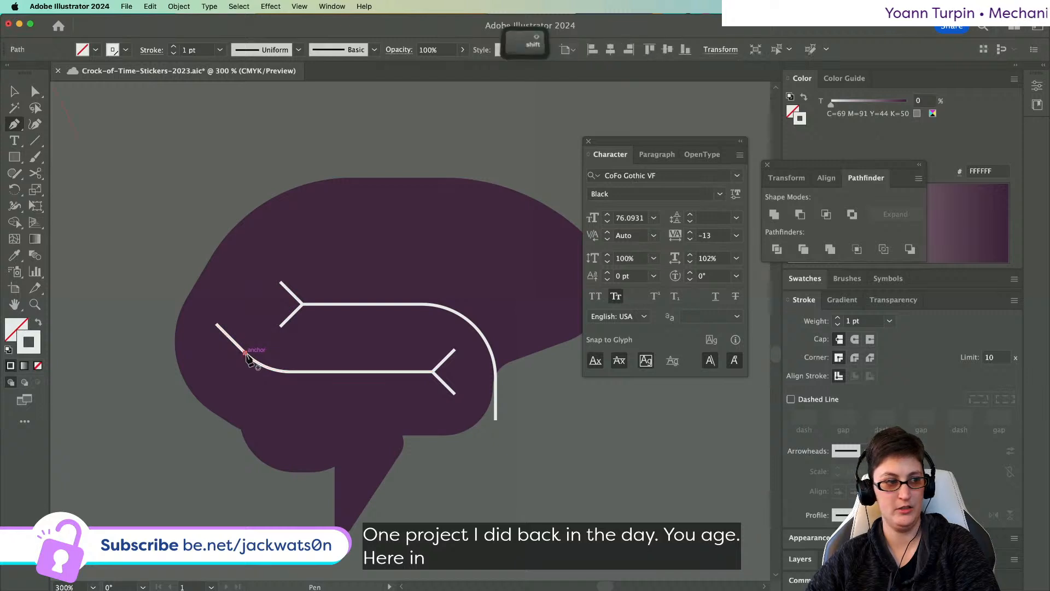
pyautogui.click(220, 378)
pyautogui.press('super+shift+a')
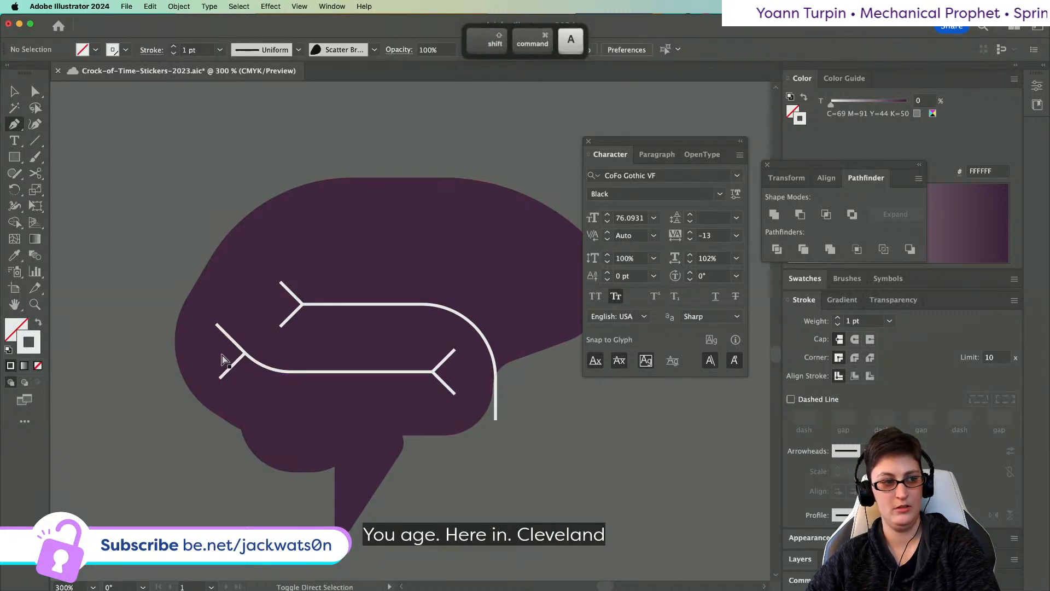
pyautogui.hscroll(4, 241, 356)
pyautogui.scroll(3, 240, 355)
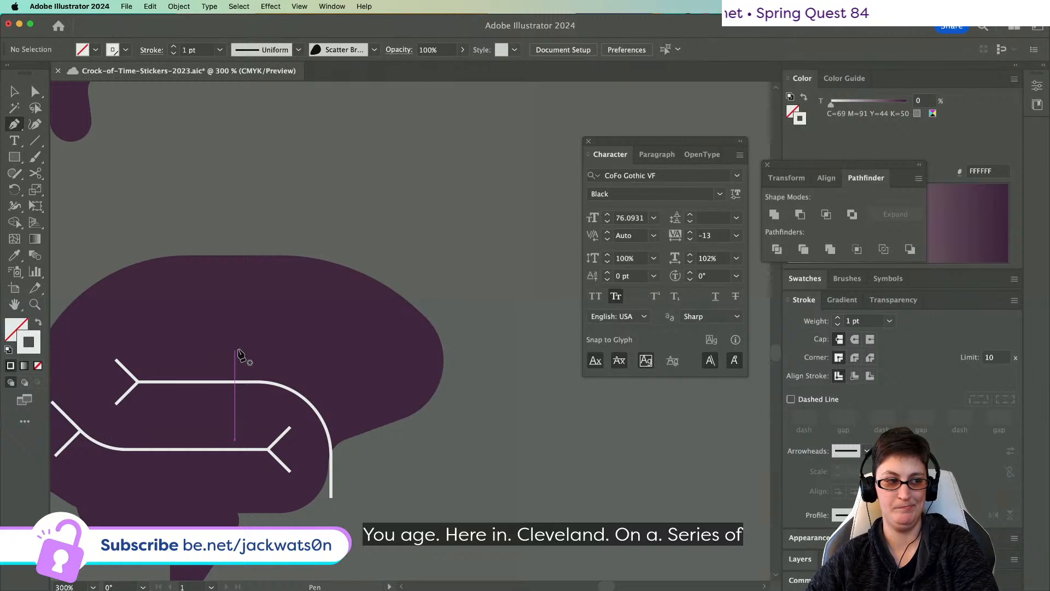
pyautogui.hscroll(-3, 238, 355)
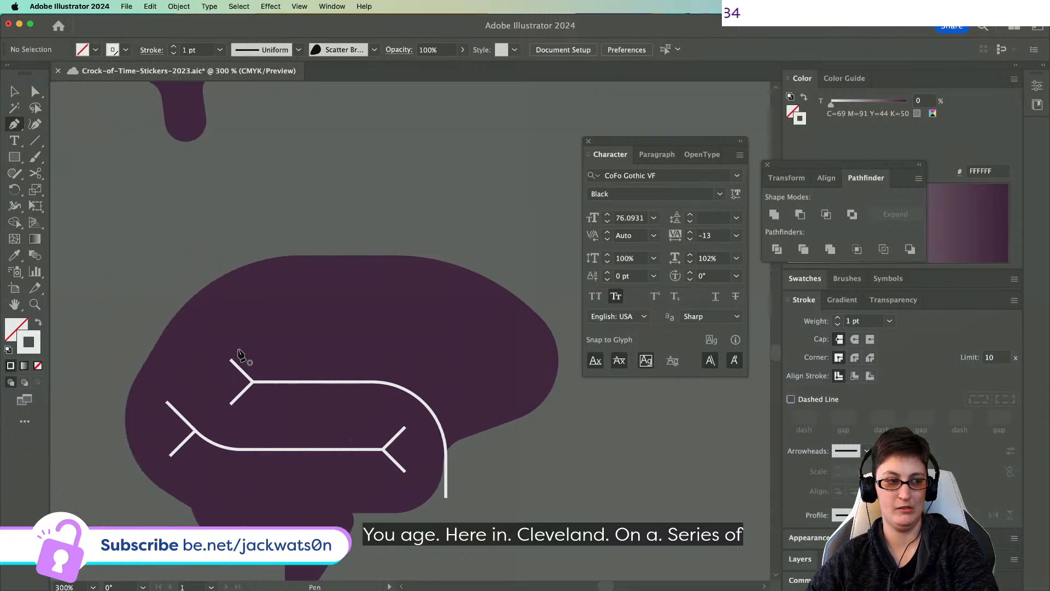
pyautogui.hscroll(-3, 238, 354)
pyautogui.scroll(-2, 239, 354)
pyautogui.press('super+z')
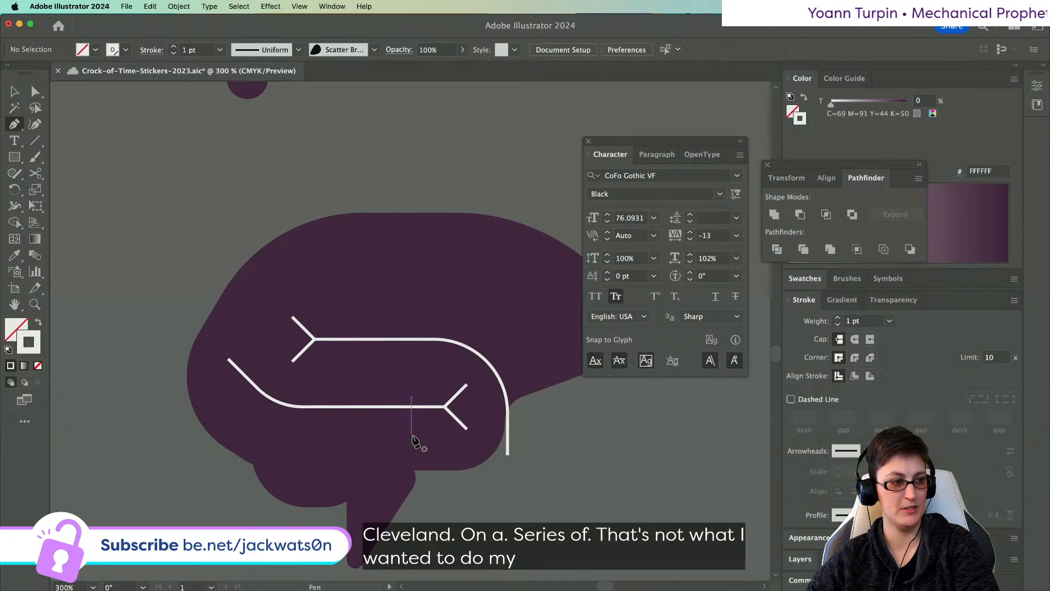
# - Shift the second white line's rounded diagonal start toward the brain's front, shortening its horizontal run up to the fork
pyautogui.click(16, 92)
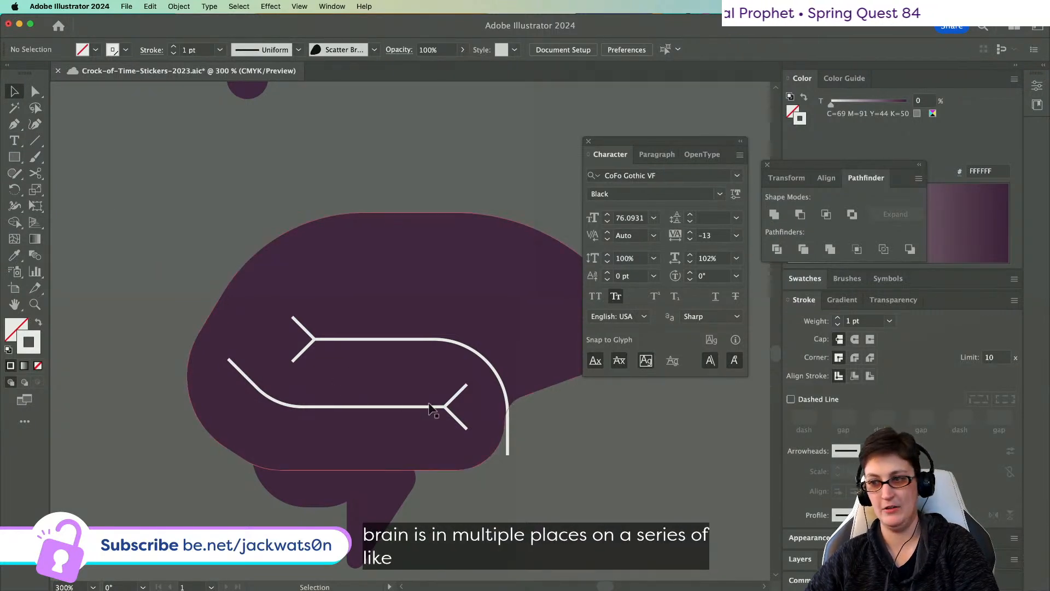
pyautogui.click(456, 419)
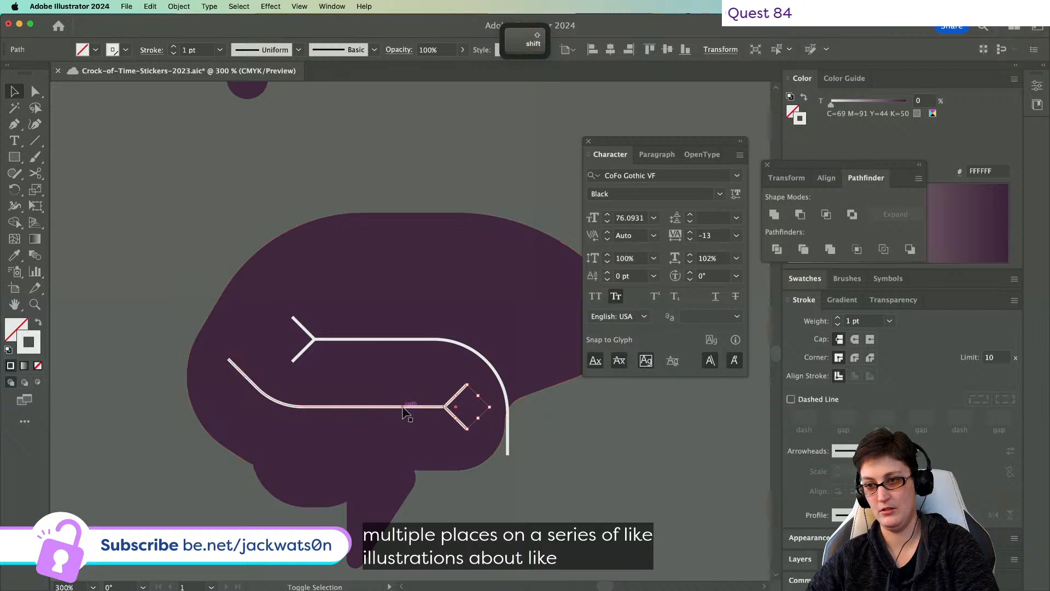
pyautogui.moveTo(403, 412); pyautogui.dragTo(446, 406)
pyautogui.press('shift+super+a')
pyautogui.click(39, 90)
pyautogui.press('shift+super+a')
pyautogui.click(41, 93)
pyautogui.press('shift+super+a')
# - Draw an angled two-segment Pen line along the brain's back edge, with a 45-degree lower segment and an upper segment about 31 px long
pyautogui.click(14, 124)
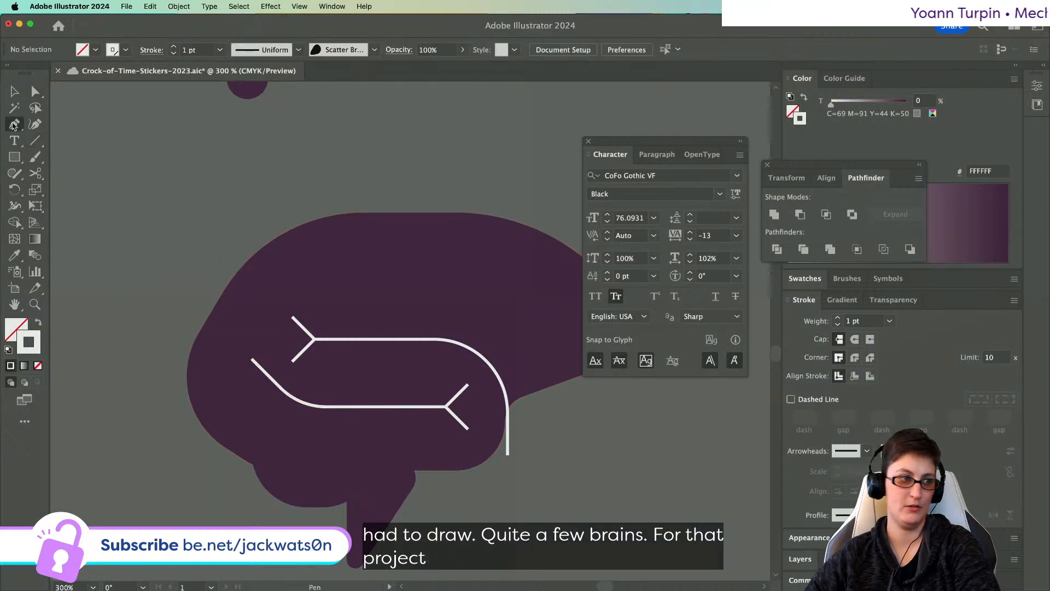
pyautogui.click(273, 426)
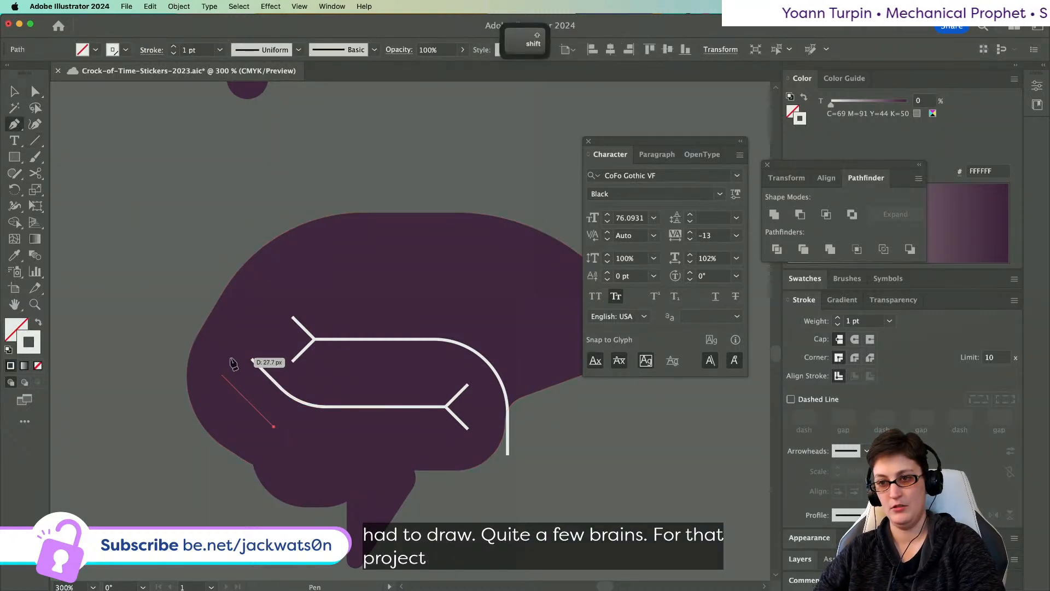
pyautogui.click(204, 358)
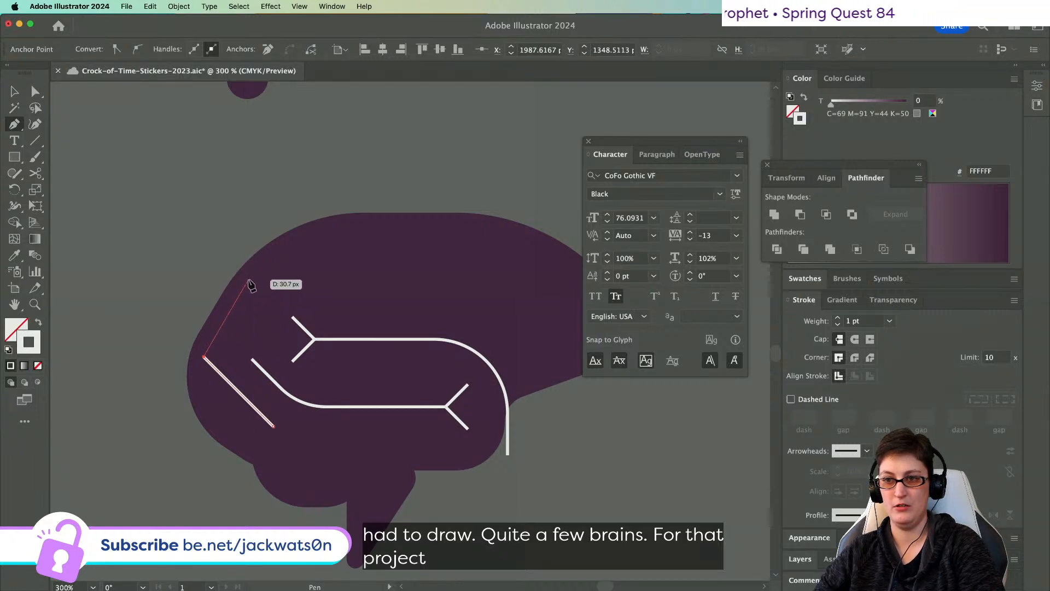
pyautogui.click(248, 280)
pyautogui.click(35, 92)
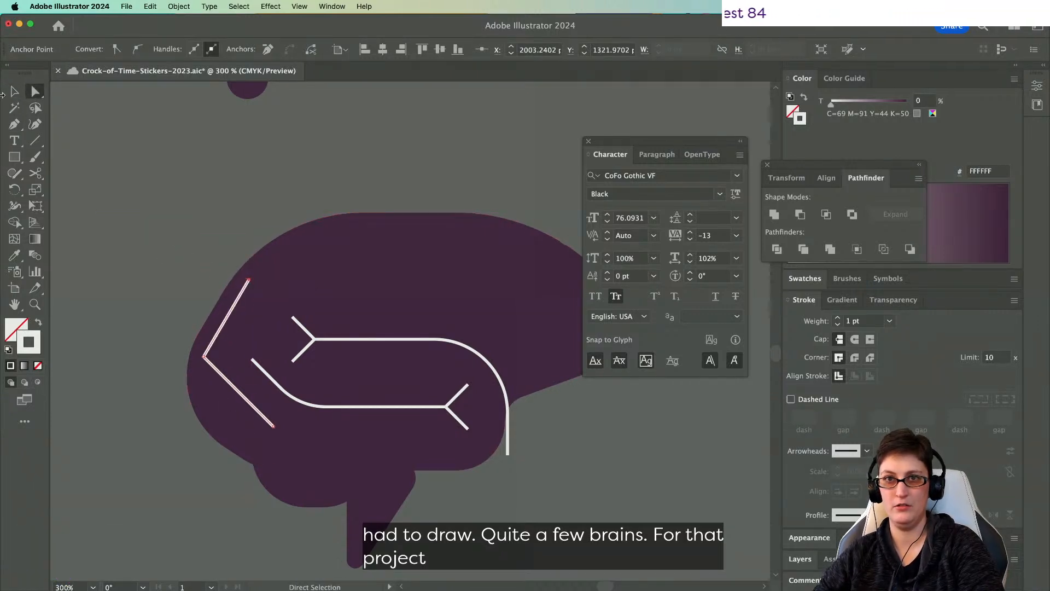
# - Scale the angled back line down slightly and nudge it lower inside the brain's back edge
pyautogui.click(15, 91)
pyautogui.click(230, 322)
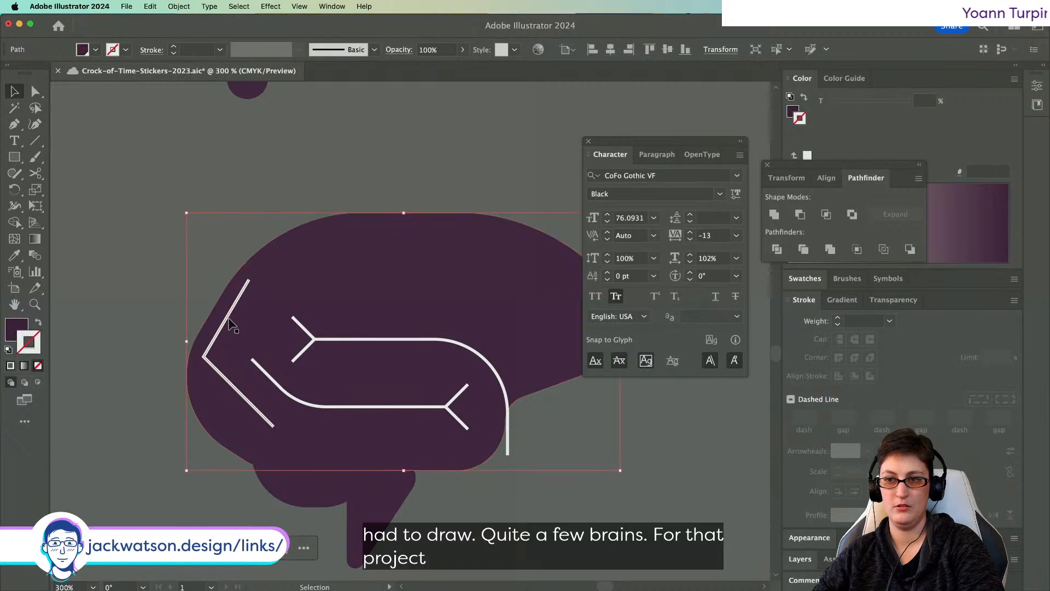
pyautogui.click(229, 320)
pyautogui.moveTo(203, 282); pyautogui.dragTo(211, 289)
pyautogui.press('Down')
pyautogui.press('Down')
pyautogui.press('Down')
pyautogui.press('Down')
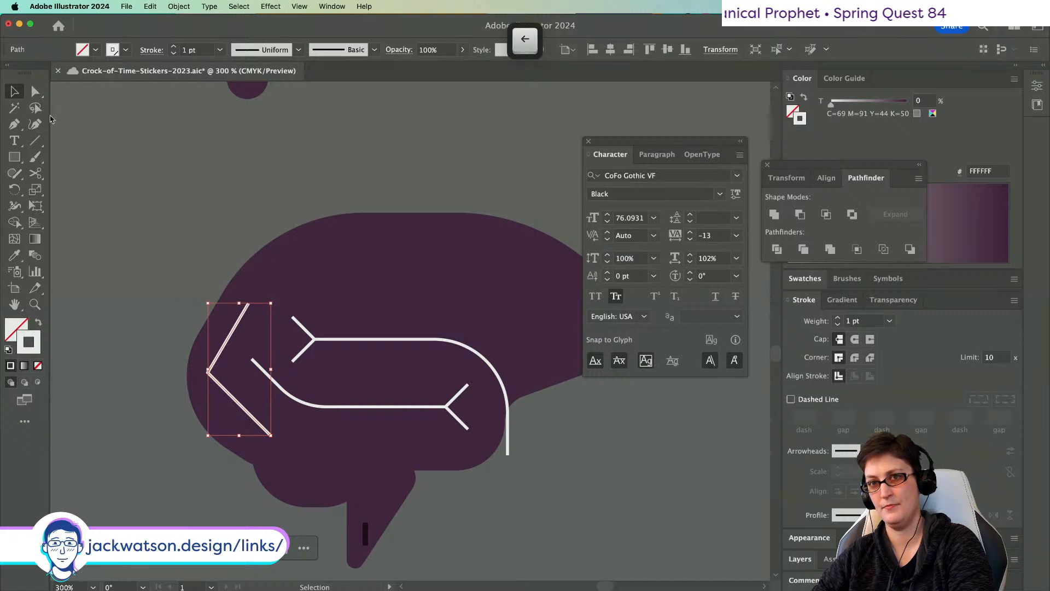
# - Lengthen the back line's upper segment along its slope and round the corner between its two segments
pyautogui.press('a')
pyautogui.click(210, 372)
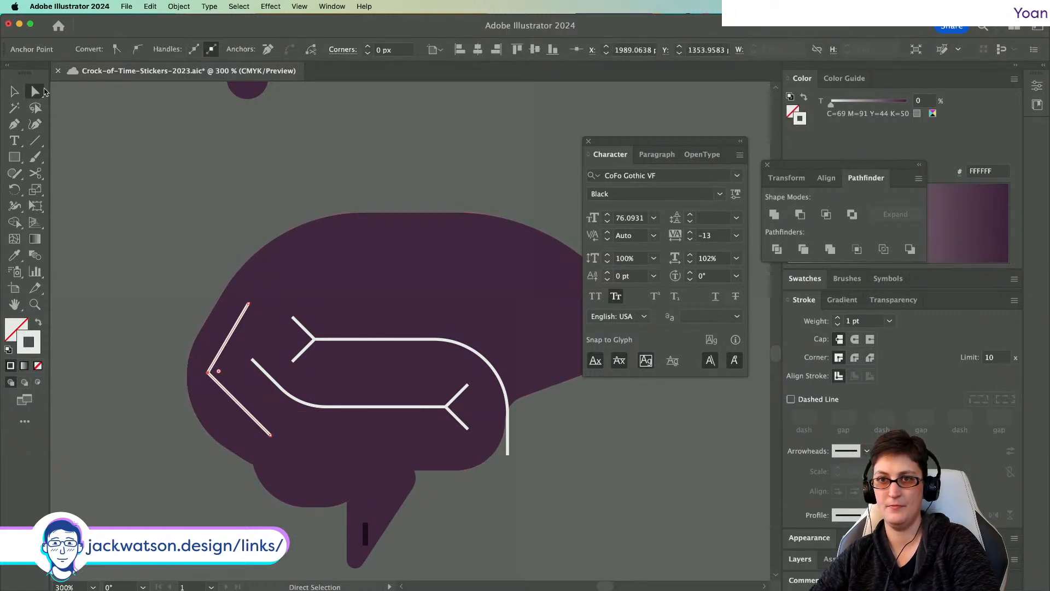
pyautogui.moveTo(249, 304); pyautogui.dragTo(257, 291)
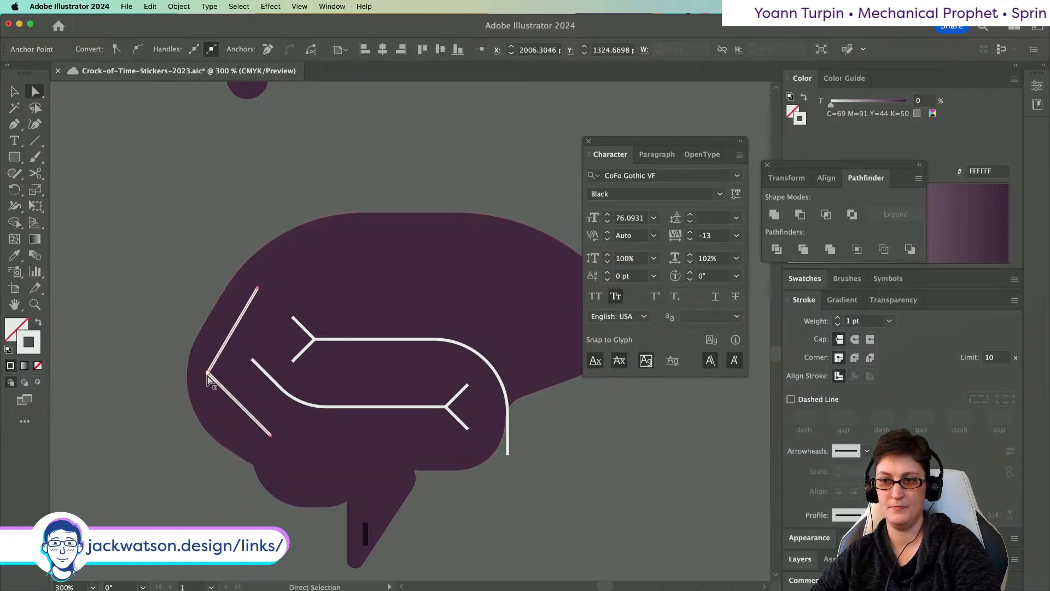
pyautogui.moveTo(207, 378); pyautogui.dragTo(244, 370)
pyautogui.hscroll(5, 258, 375)
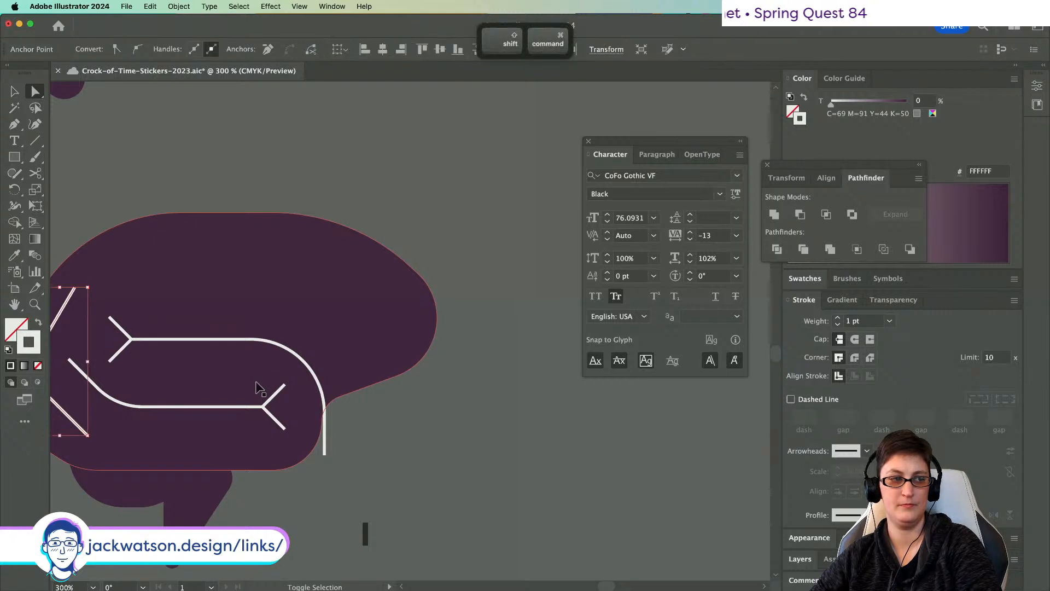
pyautogui.press('shift+super+a')
pyautogui.hscroll(-3, 122, 329)
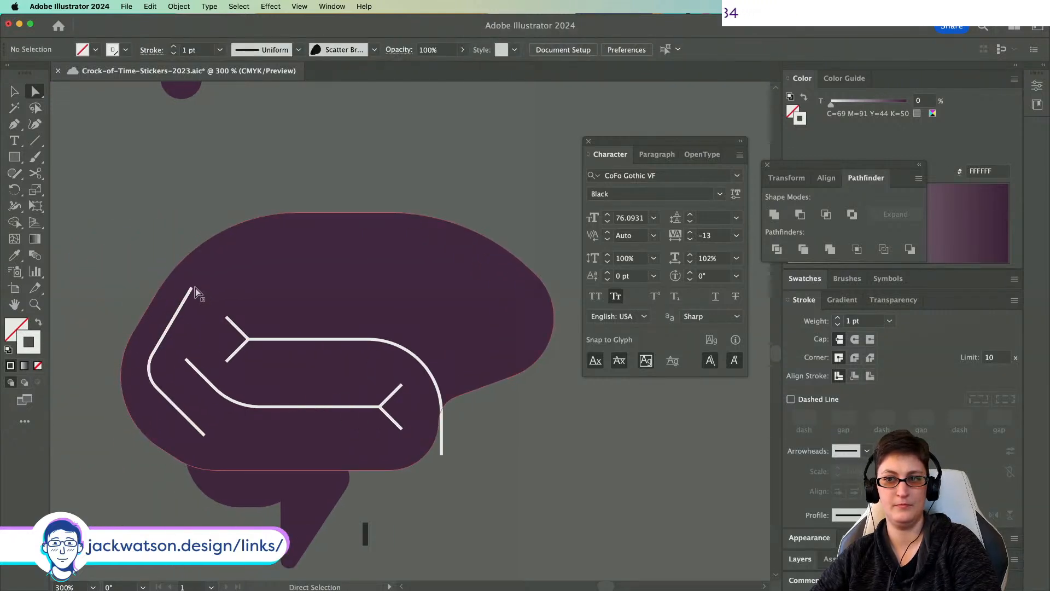
# - Try extending the back line's upper end along its slope and continuing it horizontally with the Pen tool
pyautogui.moveTo(192, 287); pyautogui.dragTo(196, 283)
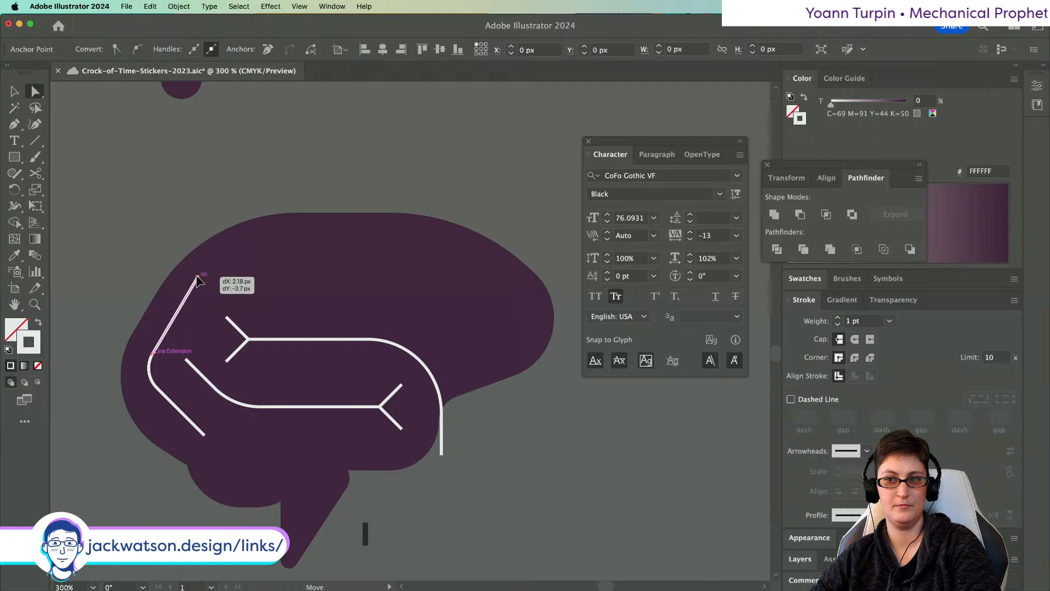
pyautogui.press('super+z')
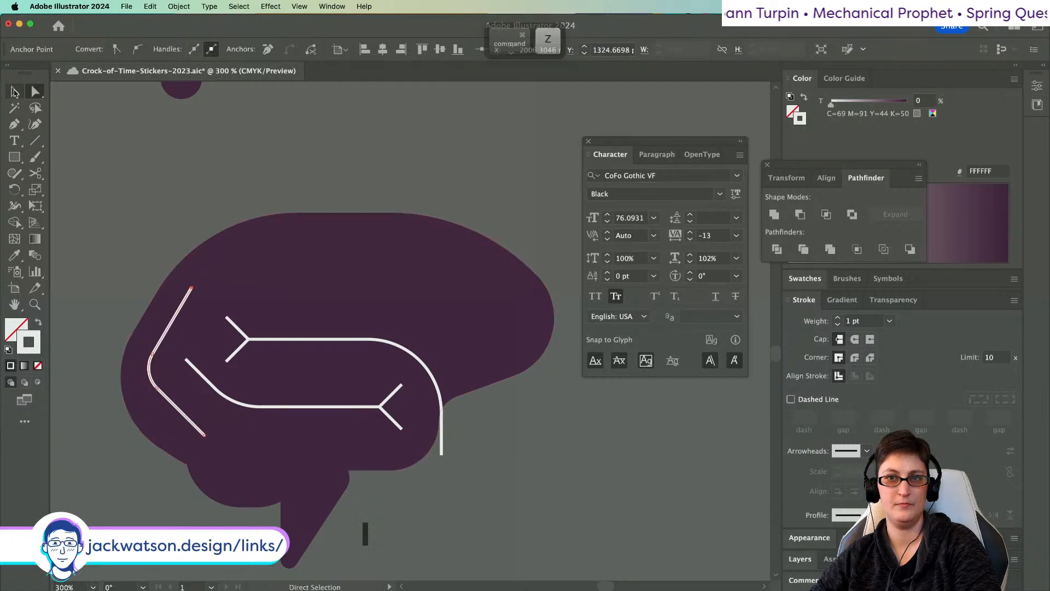
pyautogui.click(14, 124)
pyautogui.press('shift+super+a')
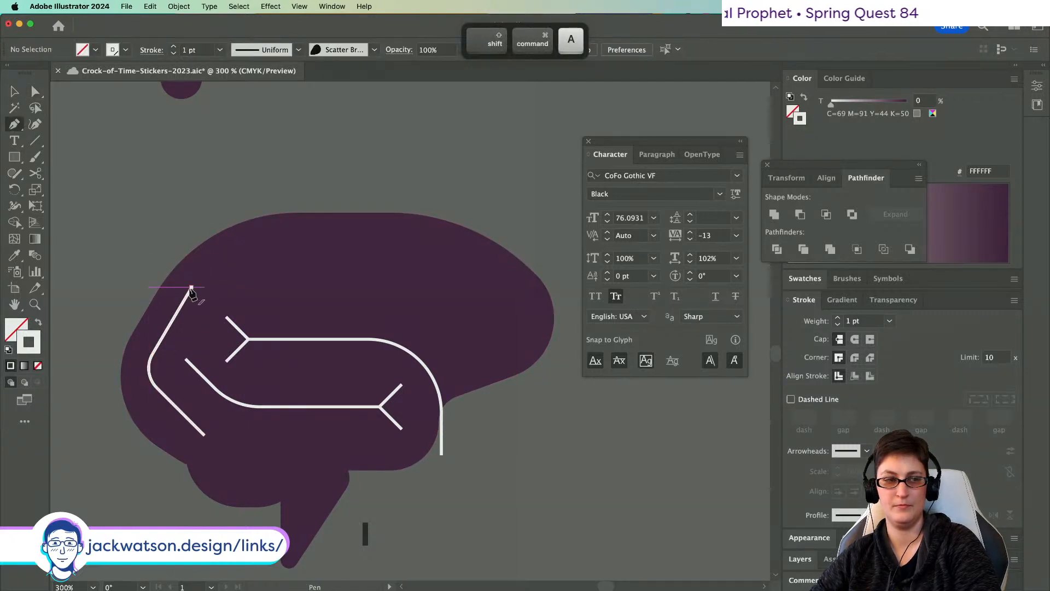
pyautogui.click(192, 289)
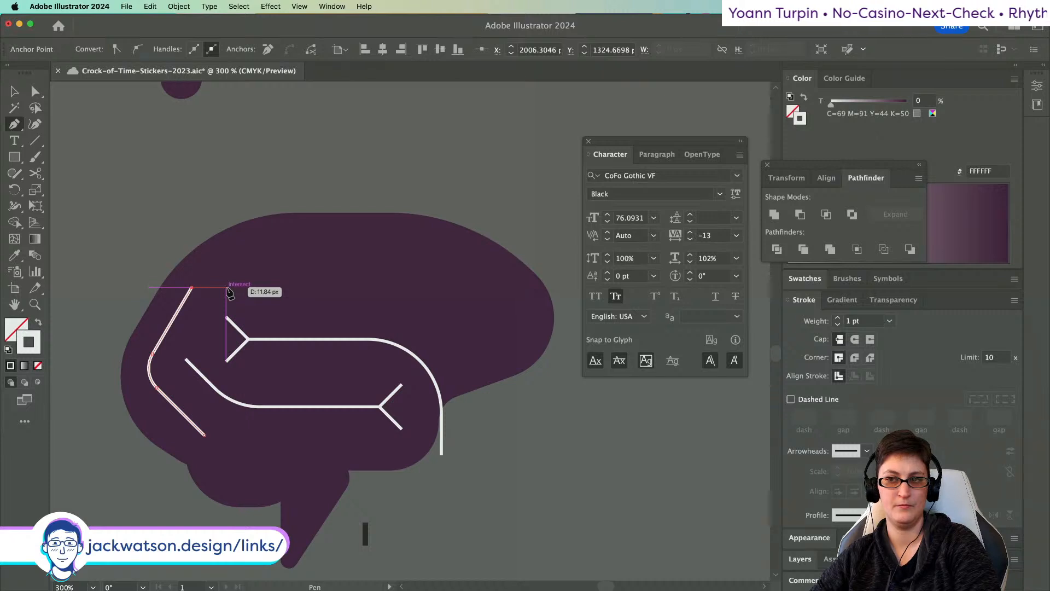
pyautogui.press('super+shift+a')
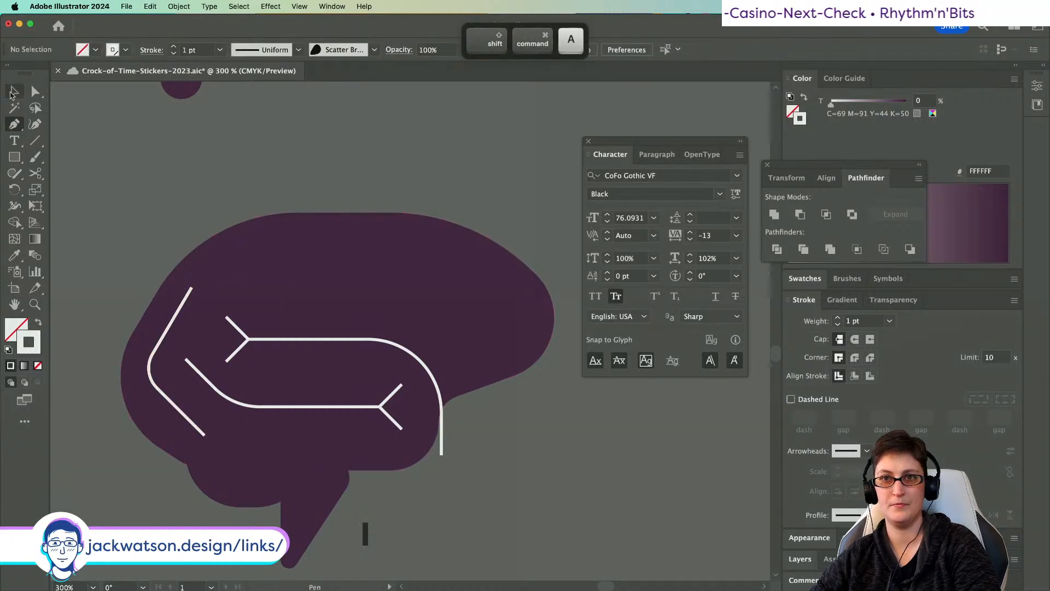
# - Duplicate the first line's fork, rotate the copy 45 degrees, and place its corner on the back line's upper end
pyautogui.click(12, 94)
pyautogui.click(230, 323)
pyautogui.press('super+c')
pyautogui.press('super+f')
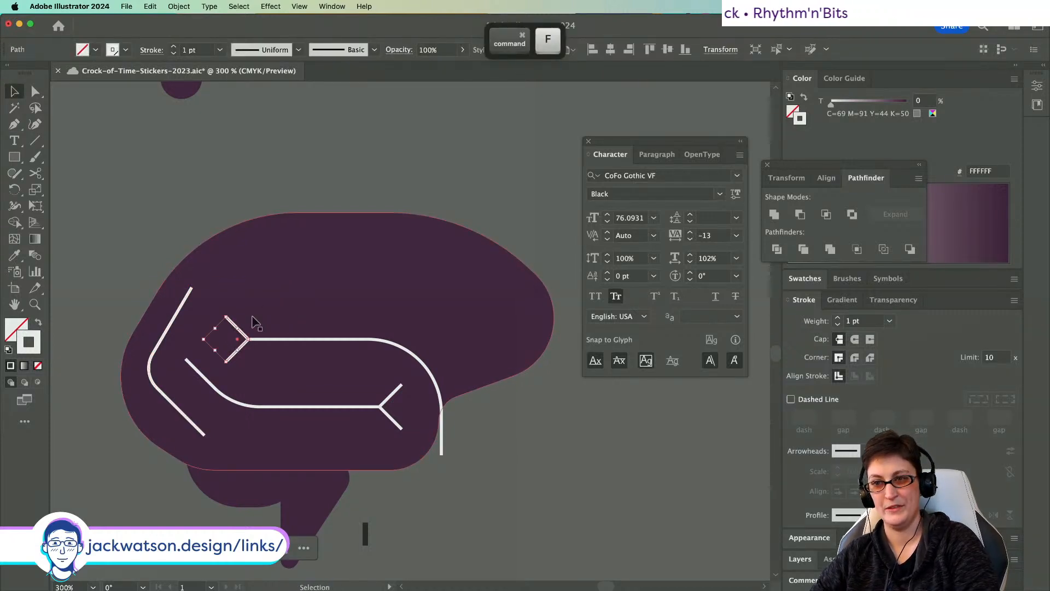
pyautogui.moveTo(225, 313); pyautogui.dragTo(199, 290)
# - Lower the back line's upper end slightly and seat its fork on that end
pyautogui.keyDown('shift'); pyautogui.click(186, 307); pyautogui.keyUp('shift')
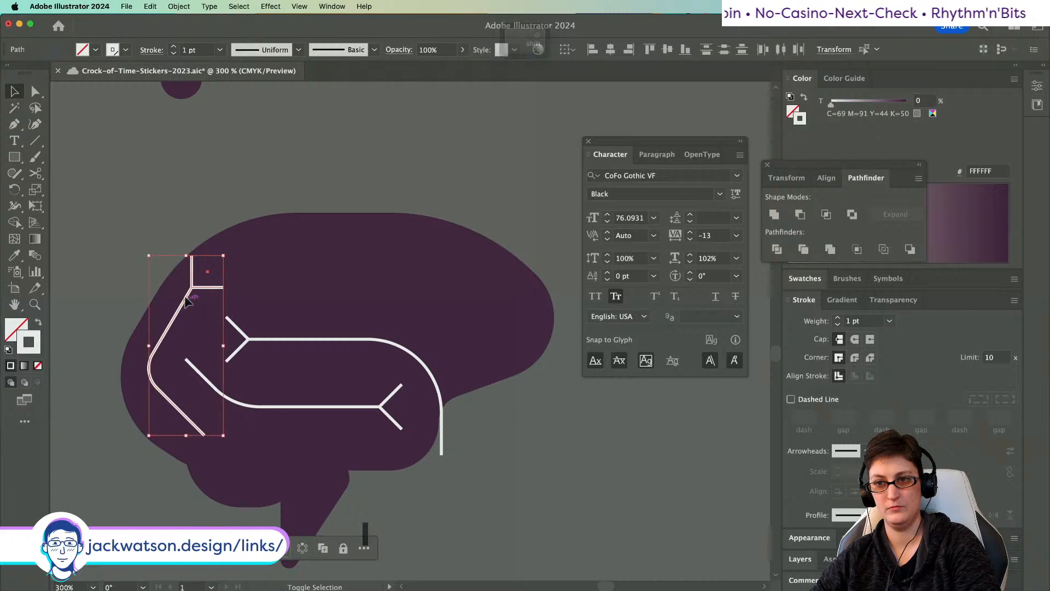
pyautogui.moveTo(188, 257); pyautogui.dragTo(212, 297)
pyautogui.press('super+z')
pyautogui.press('shift+super+a')
pyautogui.click(187, 296)
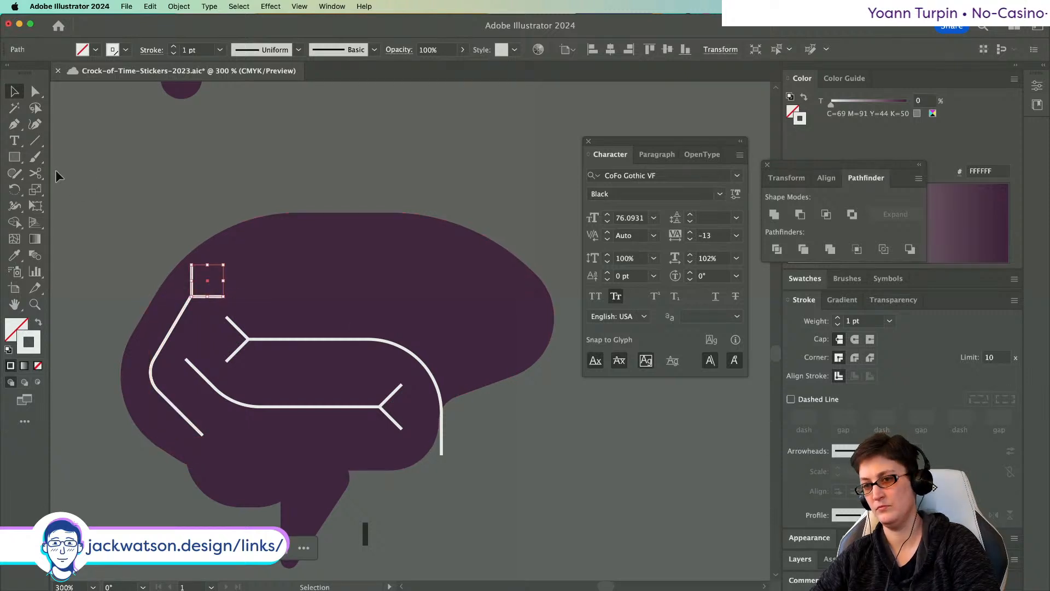
pyautogui.click(129, 173)
# - Draw a straight 45-degree branch with the Pen tool from the long fold line's front curve up toward the brain's front
pyautogui.hscroll(-5, 129, 173)
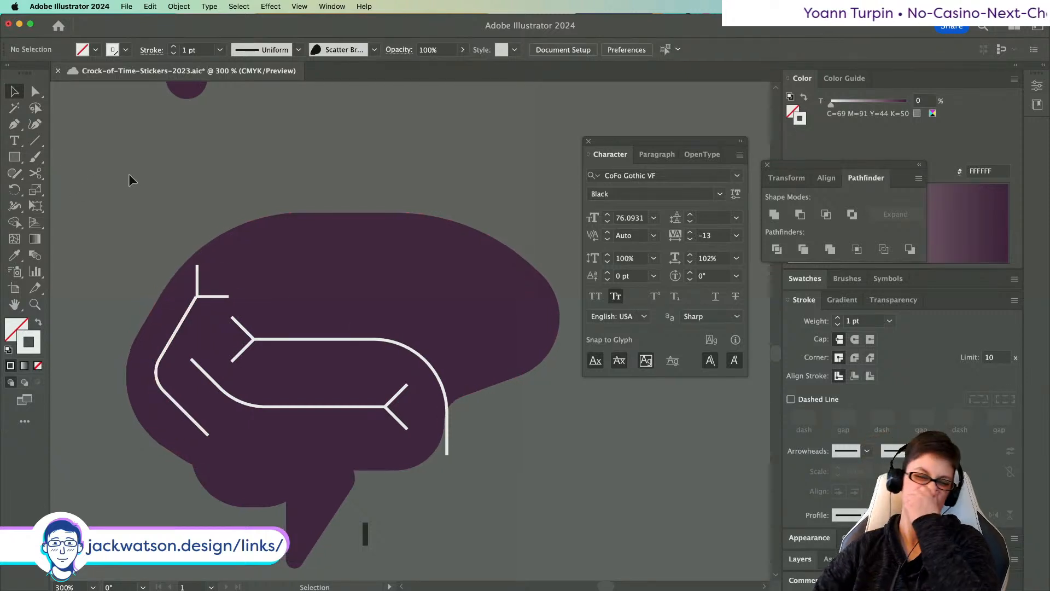
pyautogui.click(18, 124)
pyautogui.hscroll(10, 200, 169)
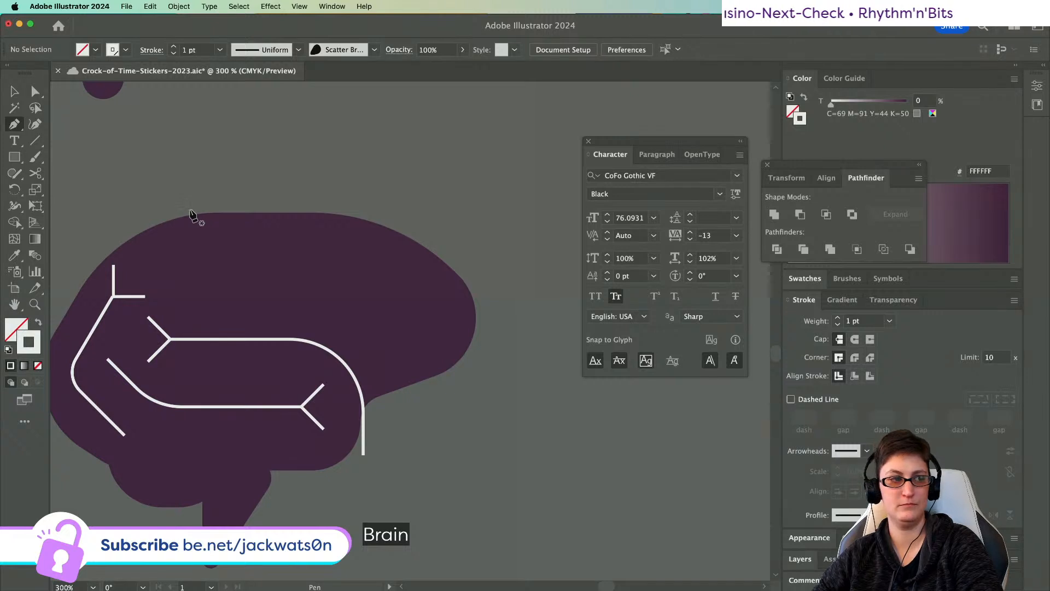
pyautogui.hscroll(2, 202, 217)
pyautogui.scroll(-1, 202, 217)
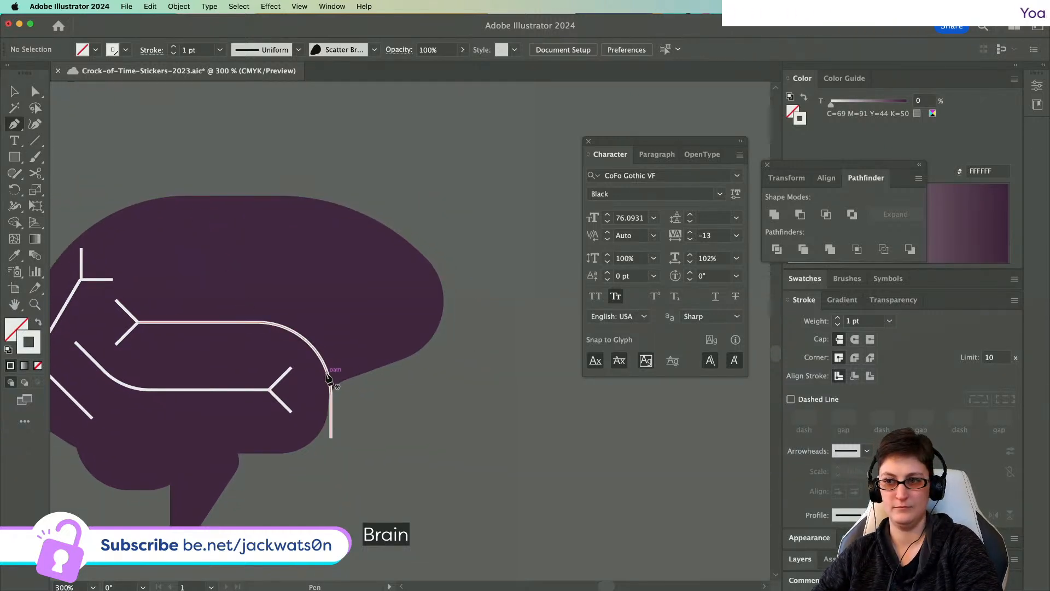
pyautogui.click(326, 365)
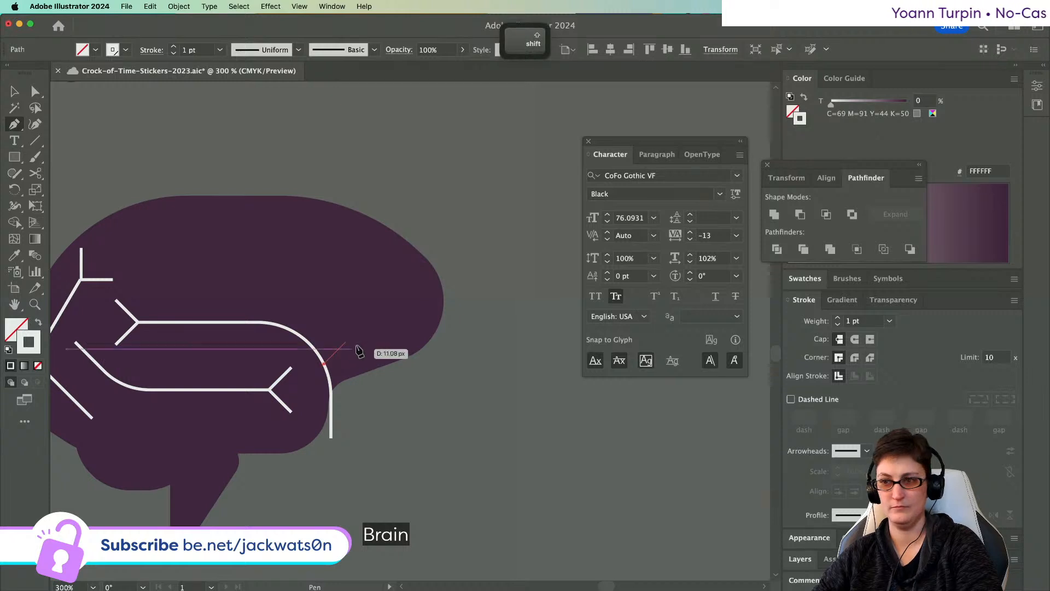
pyautogui.press('super+shift+a')
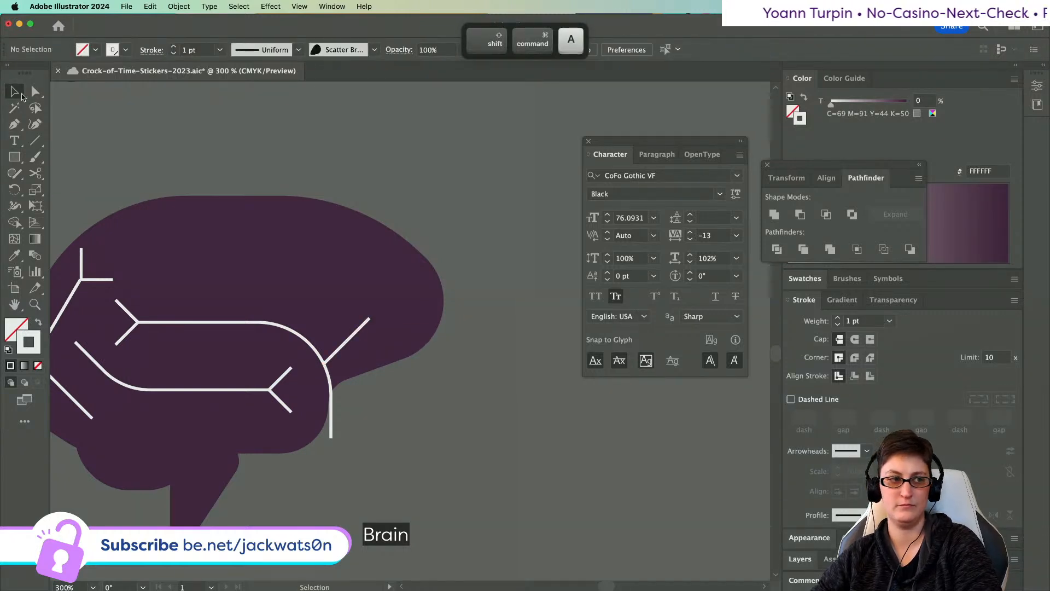
# - Duplicate the diagonal branch and place the copy parallel to it, farther back where the long fold line starts curving
pyautogui.click(22, 95)
pyautogui.click(357, 346)
pyautogui.press('super+c')
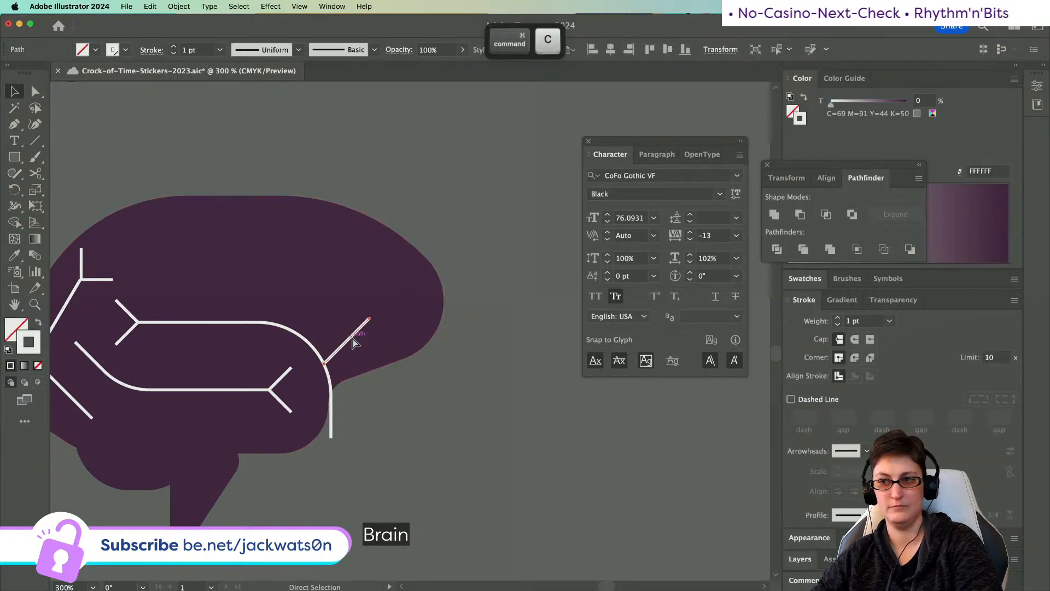
pyautogui.press('super+f')
pyautogui.moveTo(356, 344); pyautogui.dragTo(311, 304)
pyautogui.press('shift+super+a')
pyautogui.hscroll(2, 455, 388)
pyautogui.hscroll(-3, 223, 370)
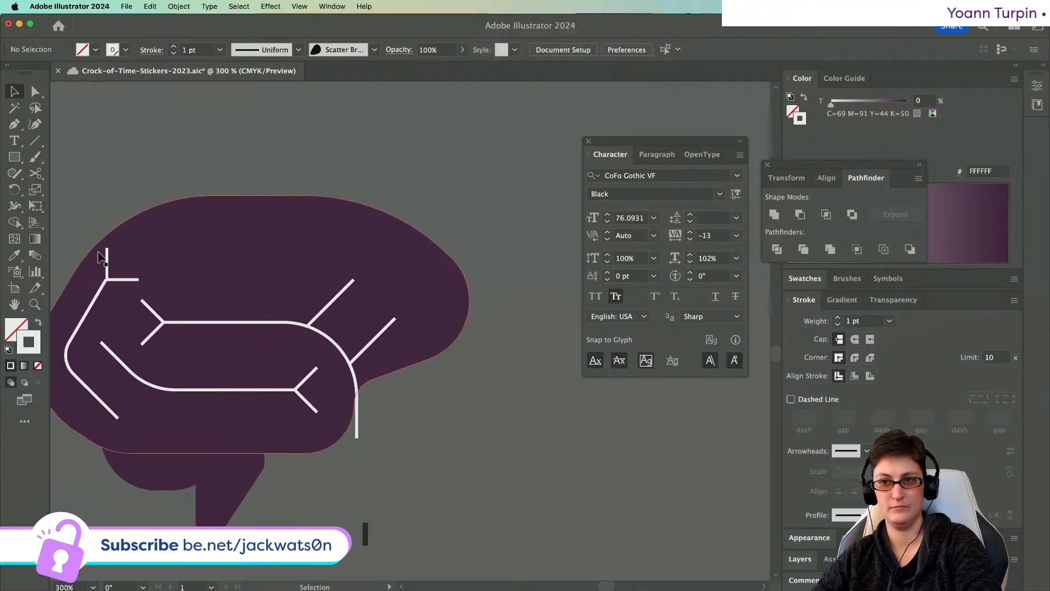
# - Duplicate the back line's upper fork and place the copy's corner on the front branch's outer end
pyautogui.click(121, 280)
pyautogui.press('super+c')
pyautogui.press('super+f')
pyautogui.press('shift+super+a')
pyautogui.moveTo(121, 281); pyautogui.dragTo(409, 321)
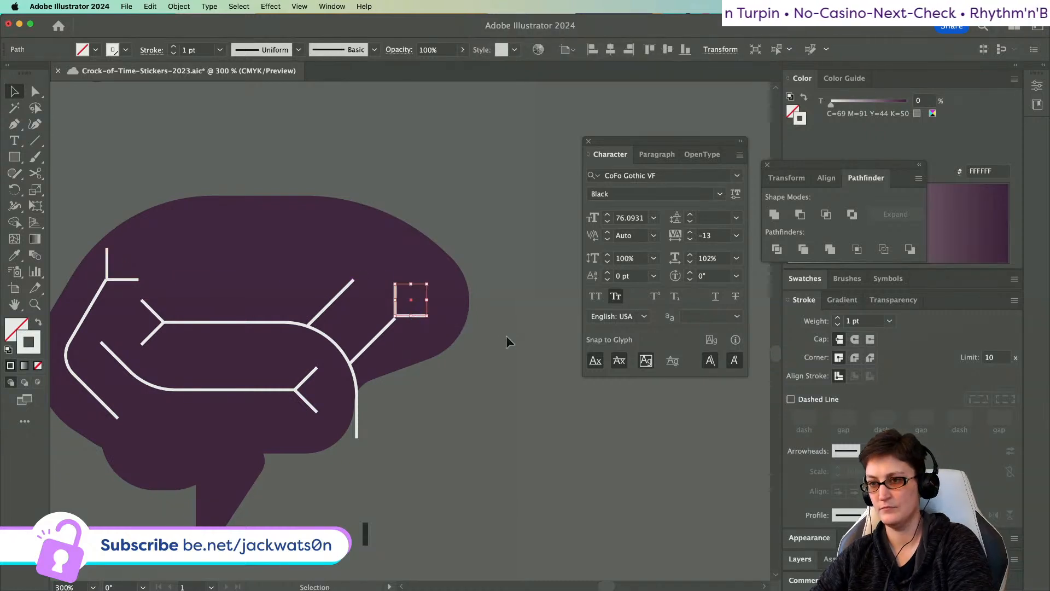
pyautogui.press('shift+super+a')
# - Duplicate the front branch's fork, rotate the copy 45 degrees, and place it directly above the rear branch's upper end
pyautogui.hscroll(1, 148, 265)
pyautogui.hscroll(1, 147, 265)
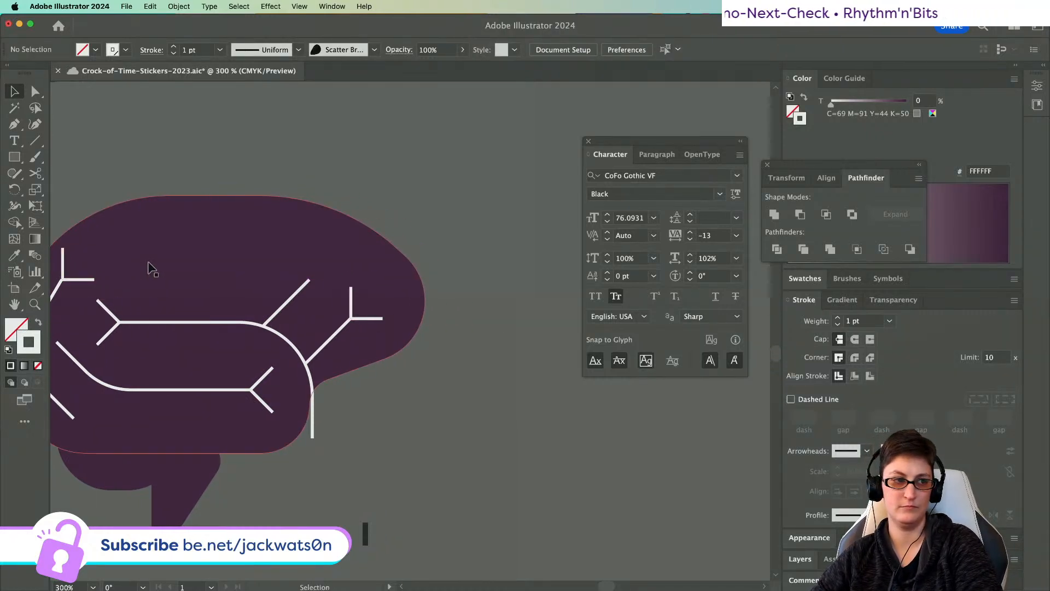
pyautogui.scroll(2, 147, 265)
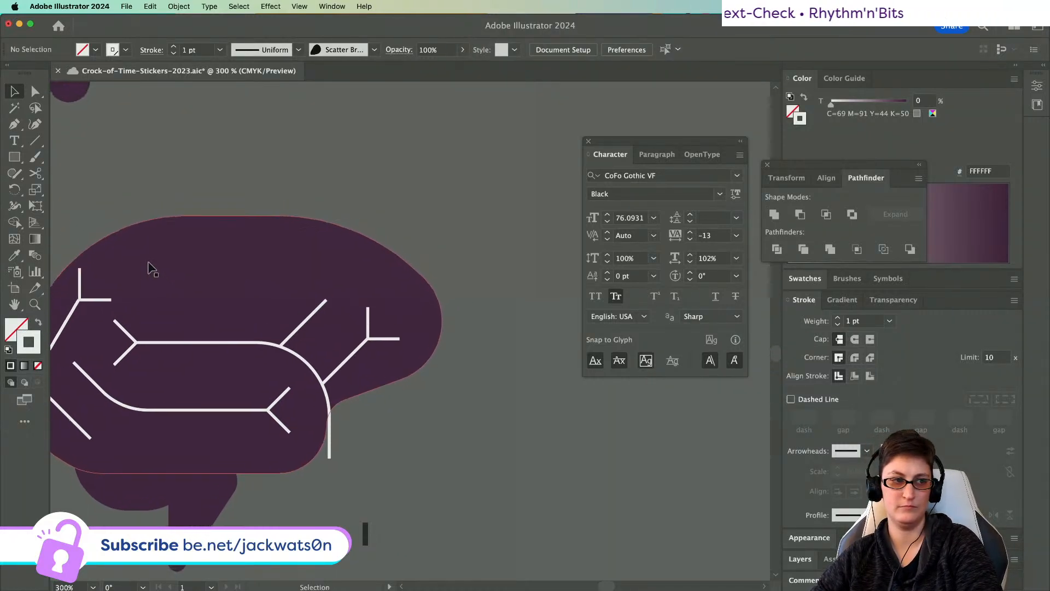
pyautogui.click(367, 316)
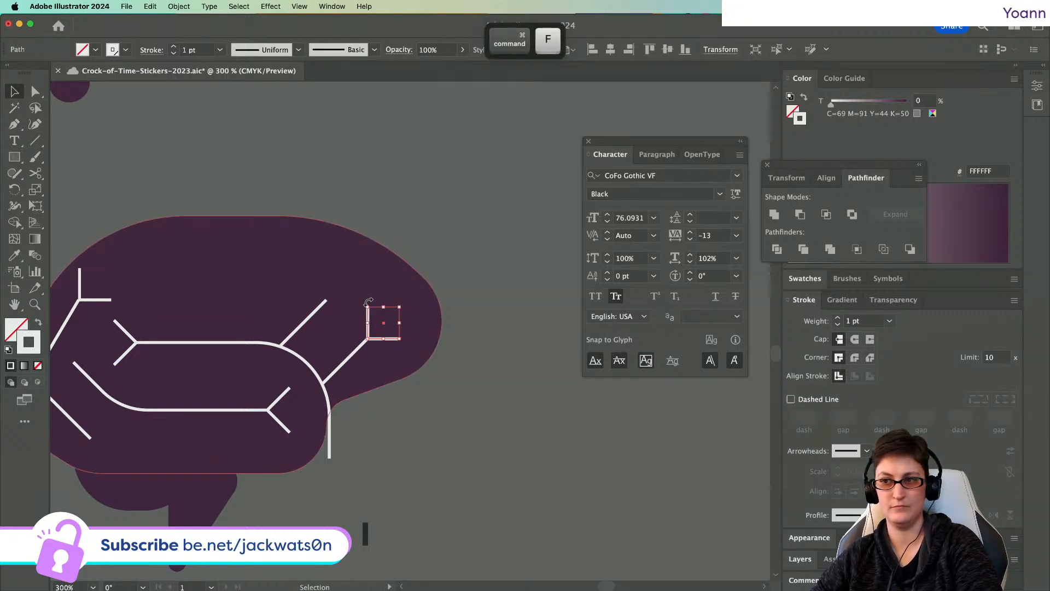
pyautogui.moveTo(370, 300); pyautogui.dragTo(348, 255)
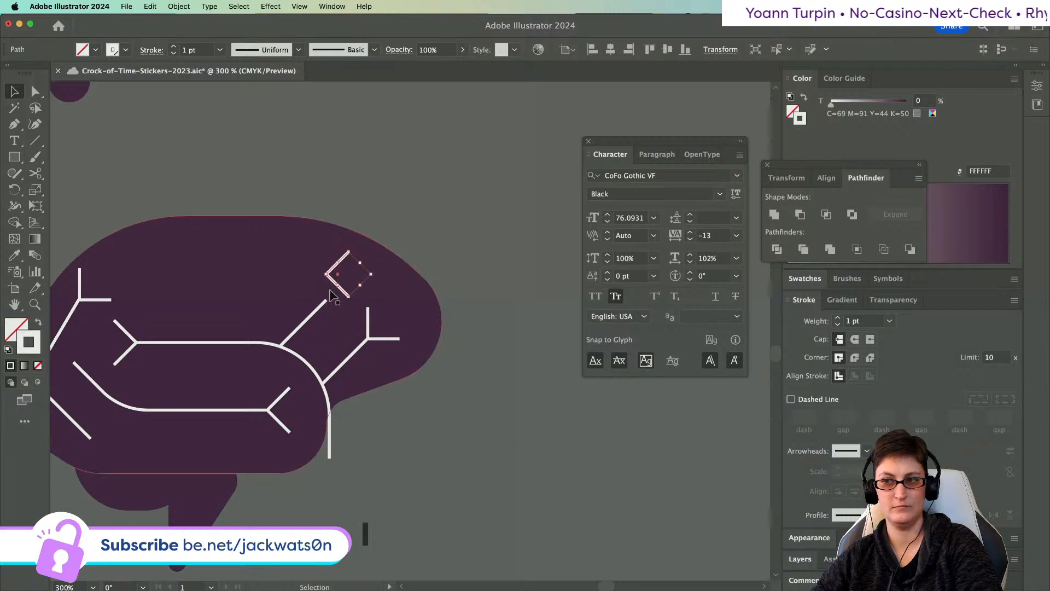
# - Shorten the rear diagonal branch from its upper end along its slope
pyautogui.click(326, 302)
pyautogui.moveTo(327, 301); pyautogui.dragTo(314, 313)
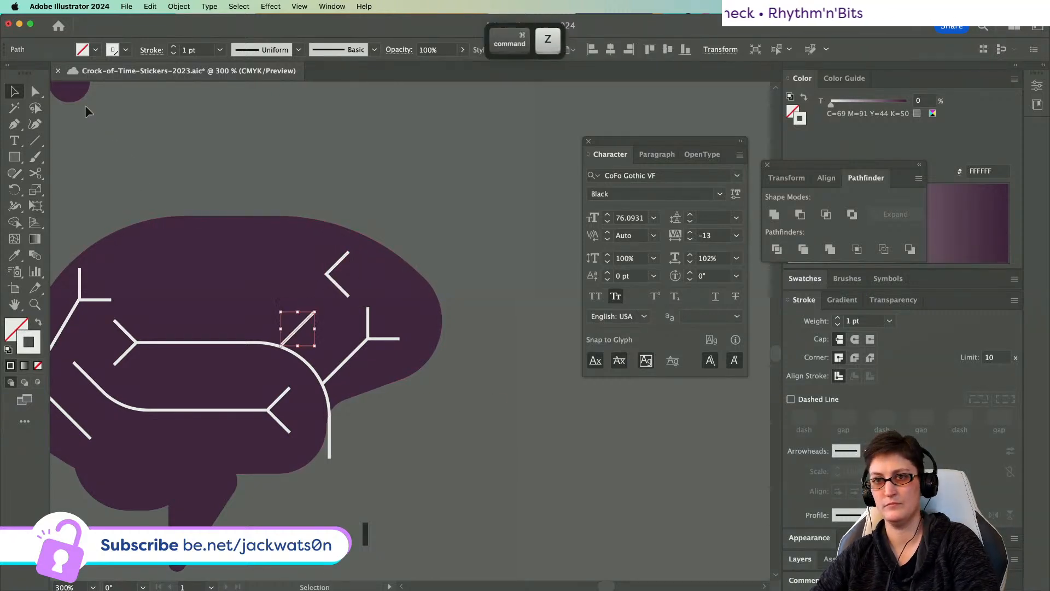
pyautogui.press('shift+super+a')
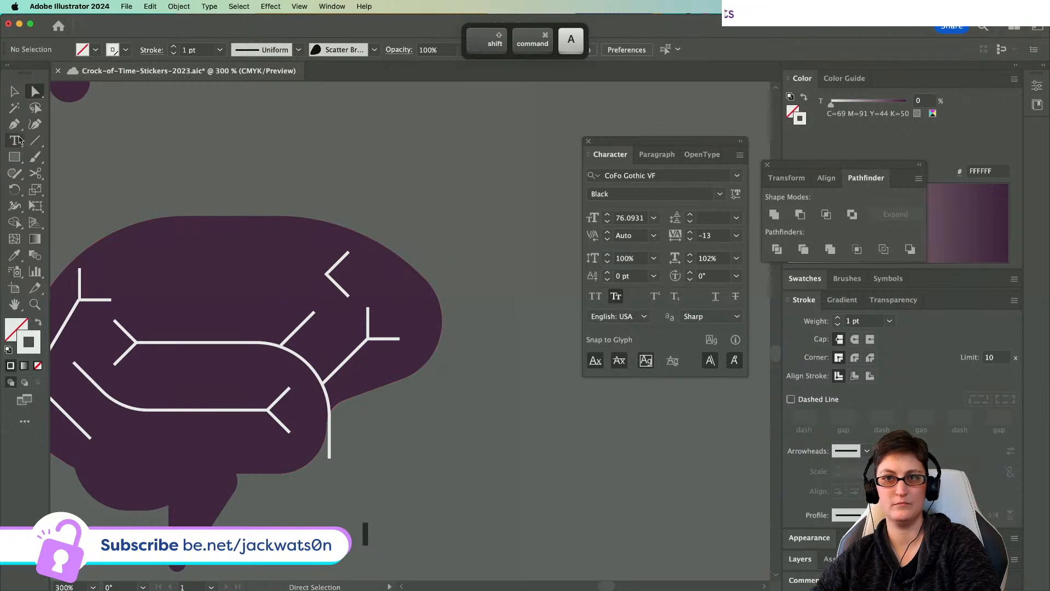
# - Draw a horizontal line about 22 px long from the floating fork's corner toward the back of the brain
pyautogui.click(326, 274)
pyautogui.keyDown('shift'); pyautogui.click(263, 273); pyautogui.keyUp('shift')
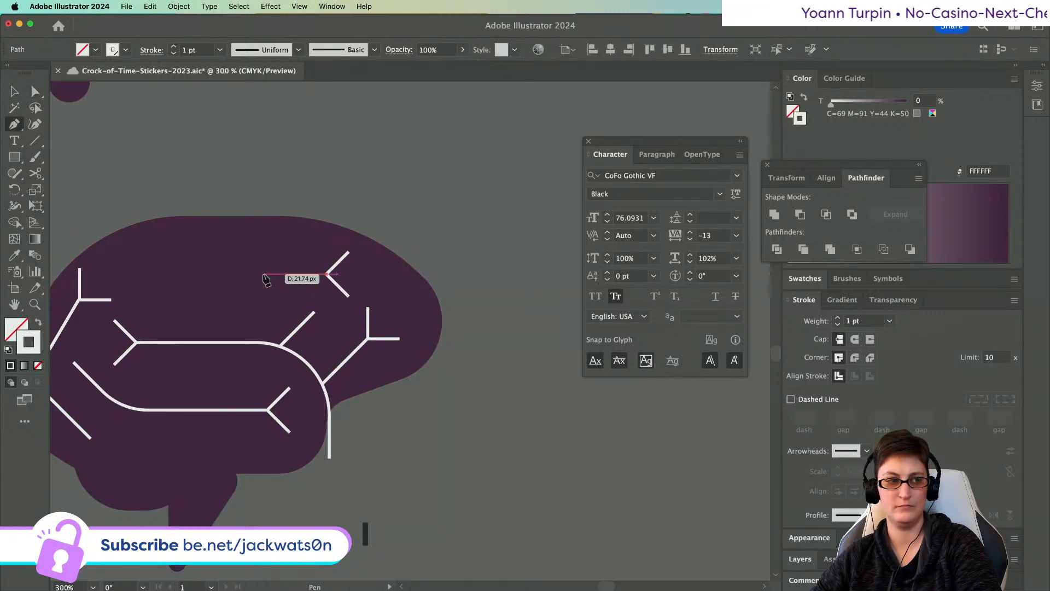
pyautogui.press('shift+super+a')
# - Draw a bent line with a vertical foot and a diagonal reaching the brain's top edge, seating its bend on the horizontal line's back end
pyautogui.keyDown('shift'); pyautogui.click(263, 308); pyautogui.keyUp('shift')
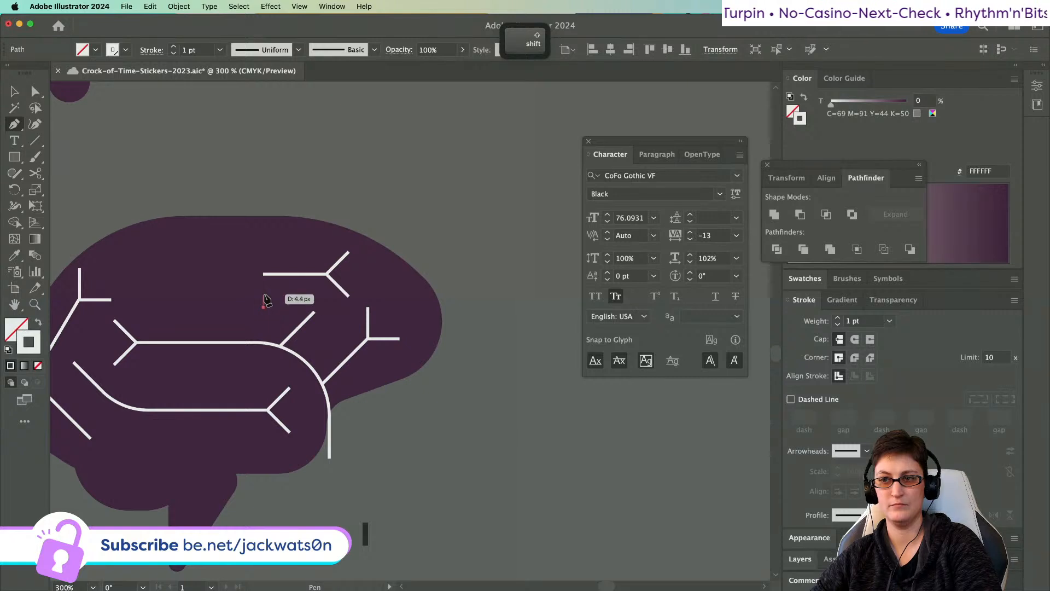
pyautogui.click(263, 270)
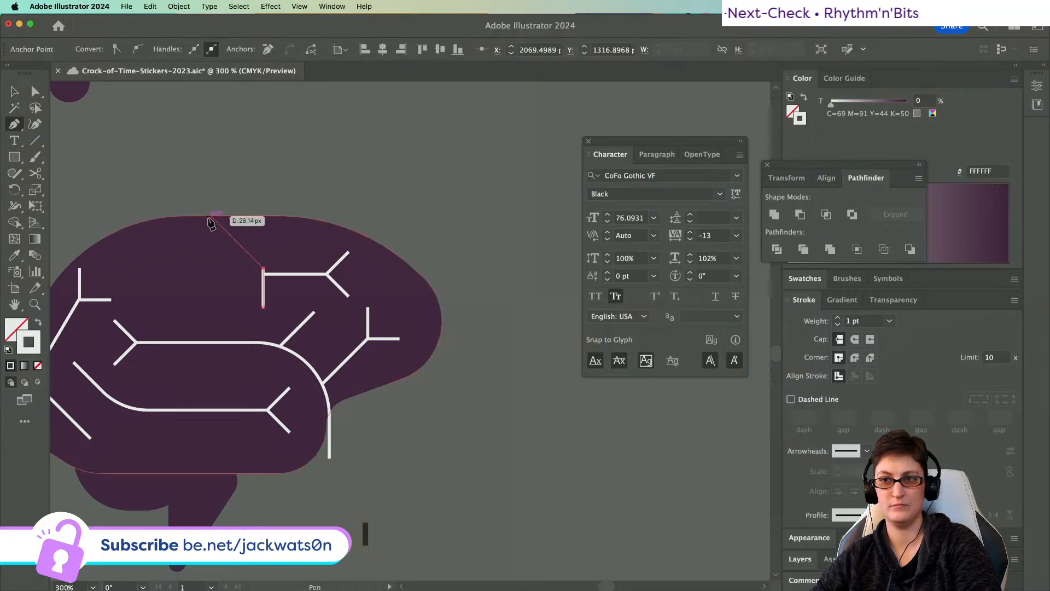
pyautogui.click(210, 216)
pyautogui.keyDown('super'); pyautogui.click(221, 235); pyautogui.keyUp('super')
pyautogui.press('v')
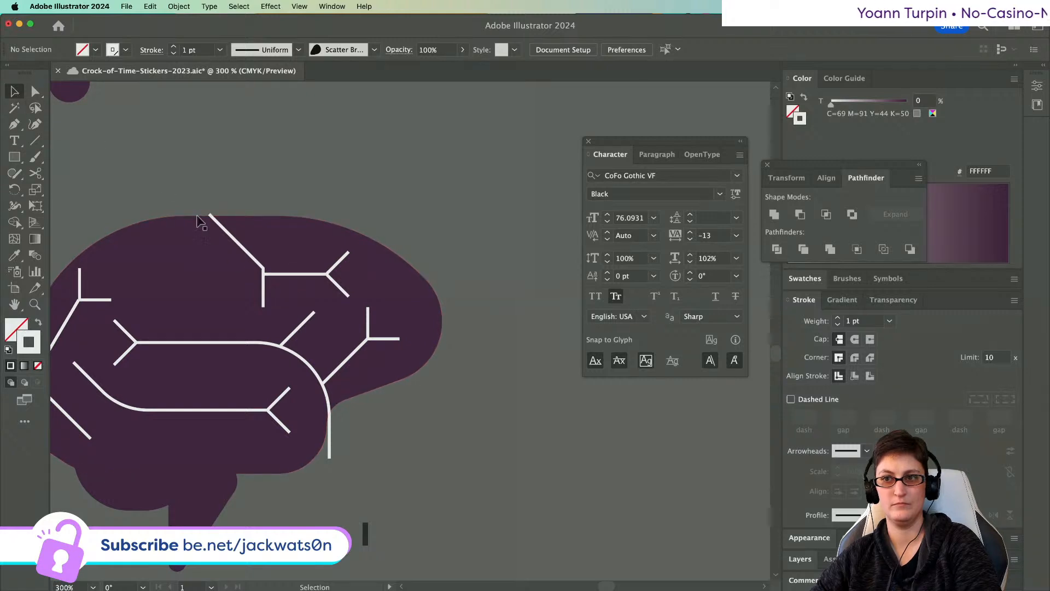
pyautogui.click(215, 221)
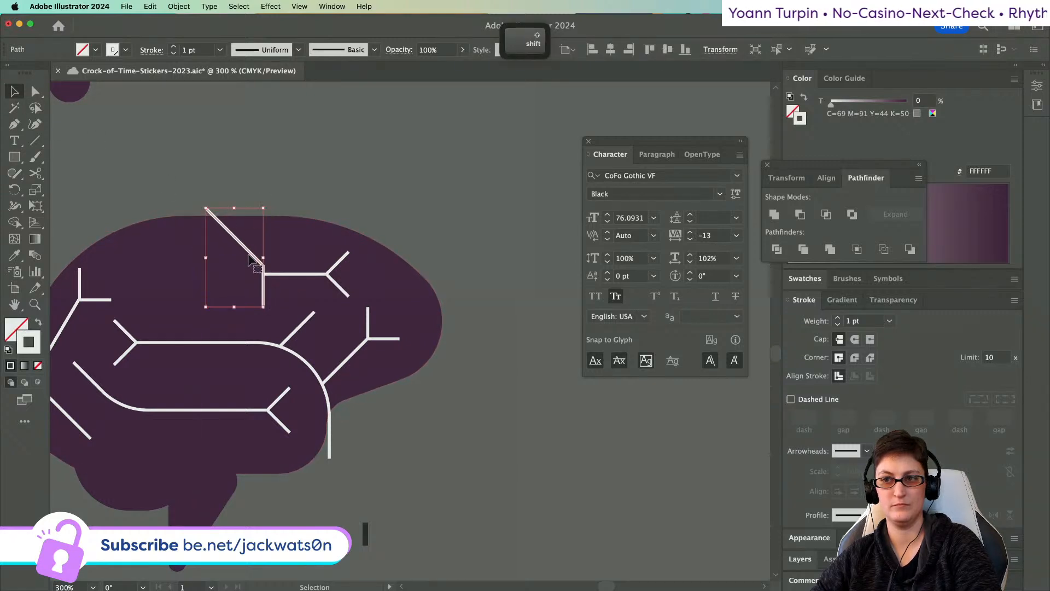
pyautogui.moveTo(251, 260)
pyautogui.mouseDown()
pyautogui.moveTo(281, 327)
pyautogui.moveTo(251, 268)
pyautogui.mouseUp()
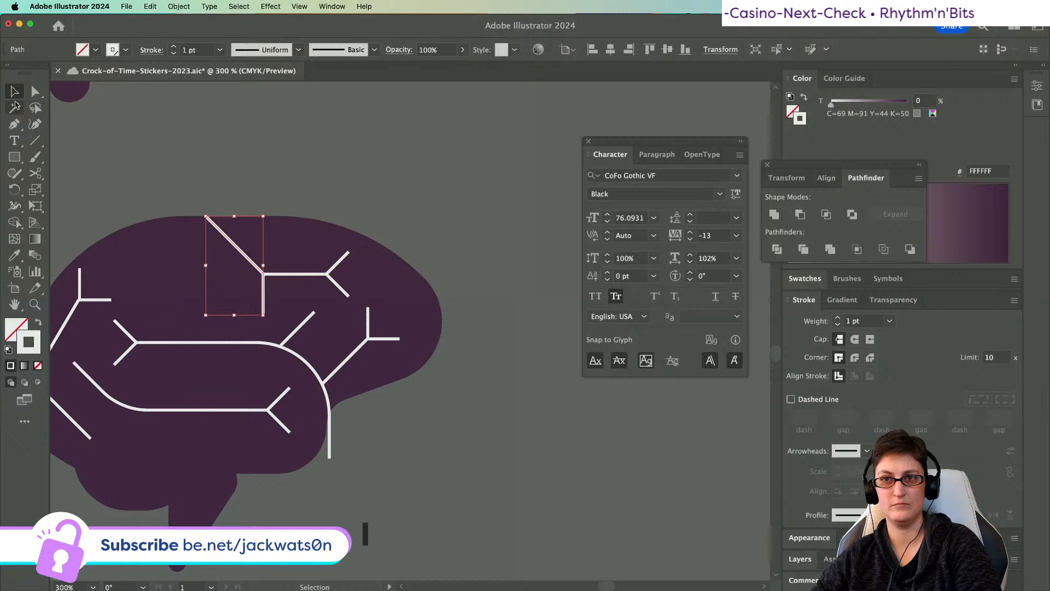
# - Shorten the bent line's vertical foot and extend its diagonal along its slope past the brain's top edge
pyautogui.click(36, 92)
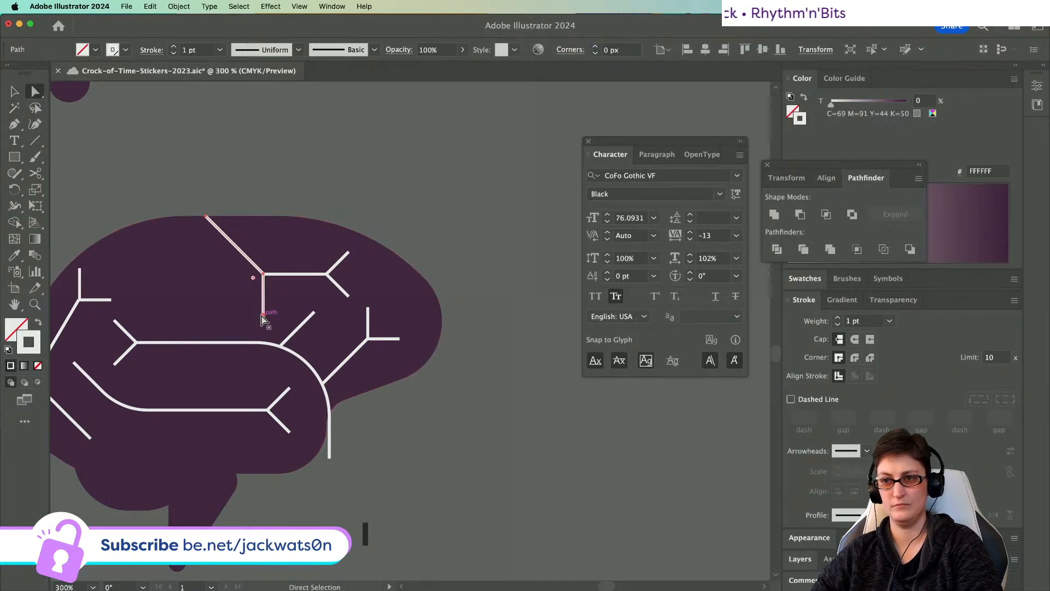
pyautogui.moveTo(262, 319); pyautogui.dragTo(260, 305)
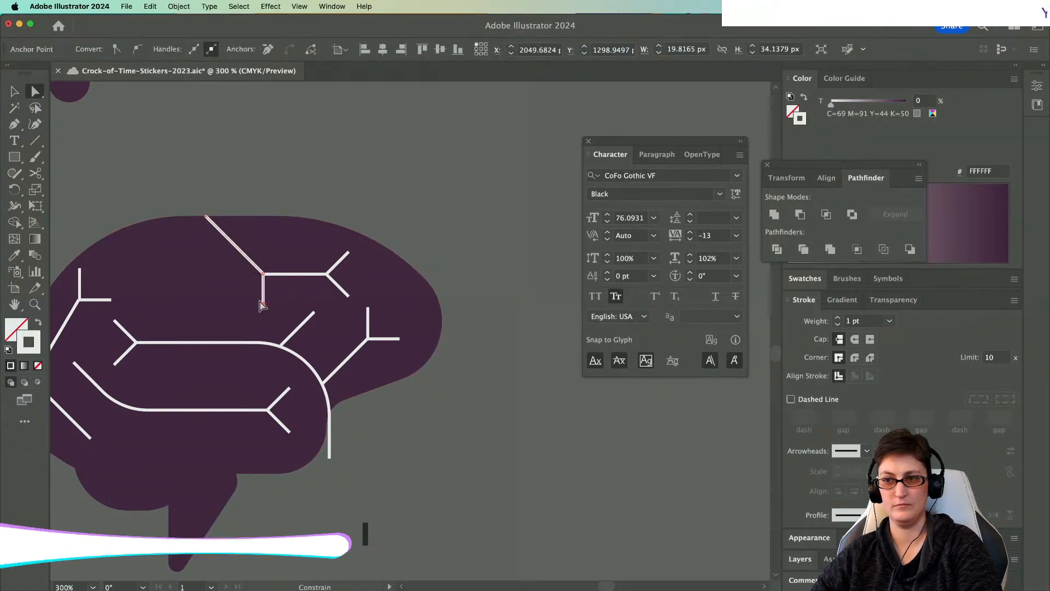
pyautogui.moveTo(205, 216); pyautogui.dragTo(184, 193)
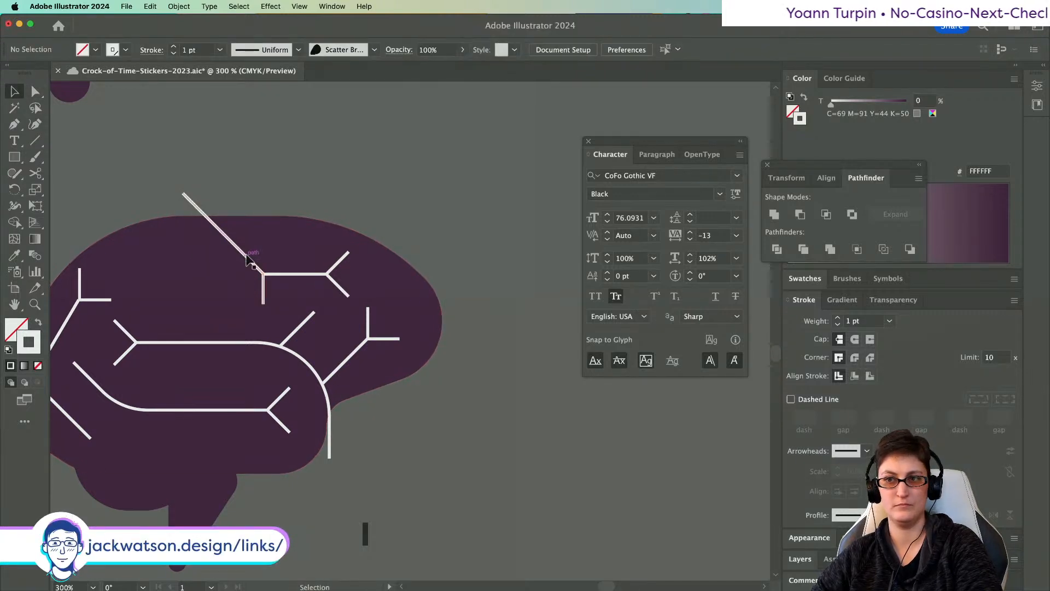
# - Duplicate the bent line and shift the copy horizontally toward the back of the brain
pyautogui.press('super+c')
pyautogui.moveTo(247, 259); pyautogui.dragTo(193, 260)
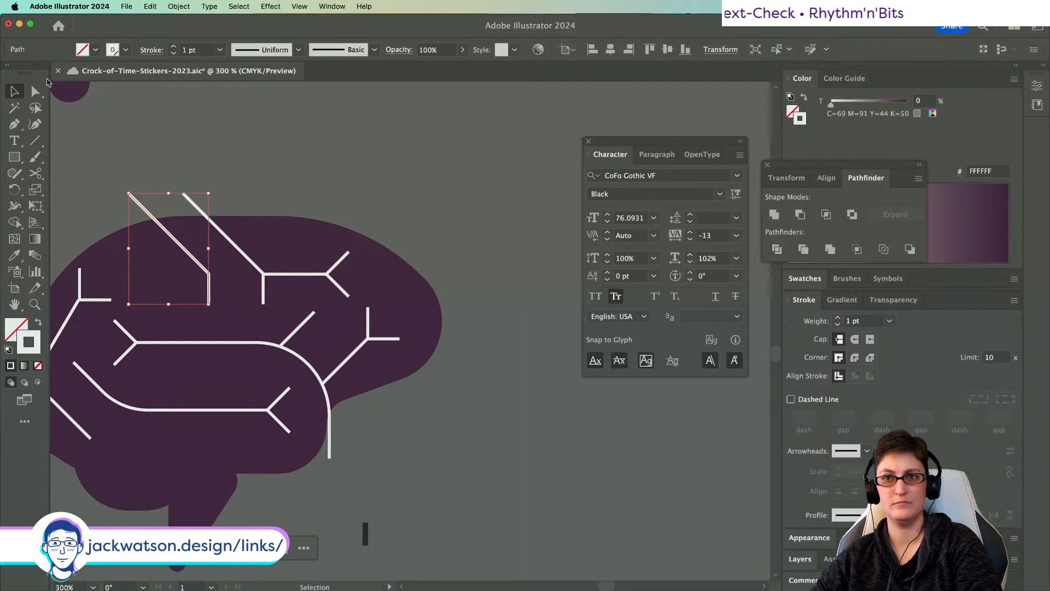
pyautogui.press('shift+super+a')
# - Round the bends of both bent lines with a corner radius of 8.52 px
pyautogui.hscroll(-5, 283, 270)
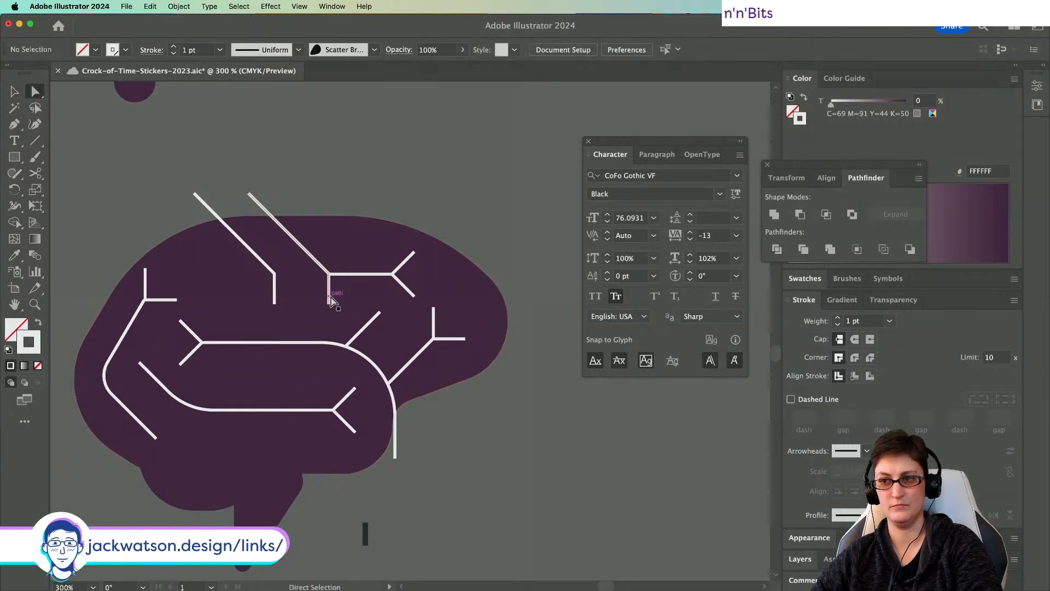
pyautogui.moveTo(273, 273); pyautogui.dragTo(303, 281)
pyautogui.keyDown('shift'); pyautogui.click(274, 274); pyautogui.keyUp('shift')
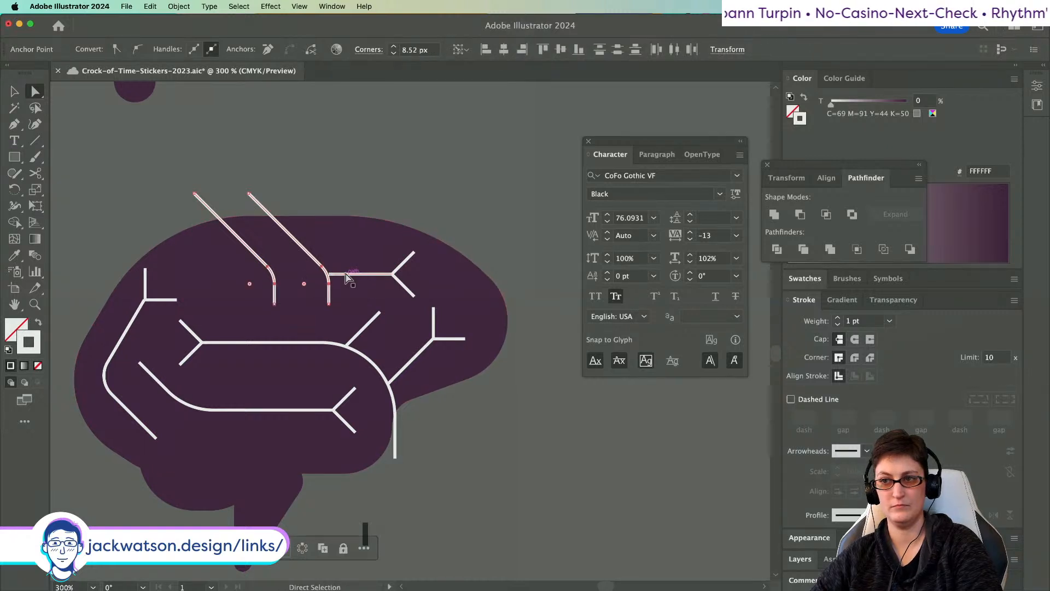
pyautogui.click(329, 275)
pyautogui.click(329, 274)
pyautogui.keyDown('shift'); pyautogui.click(339, 274); pyautogui.keyUp('shift')
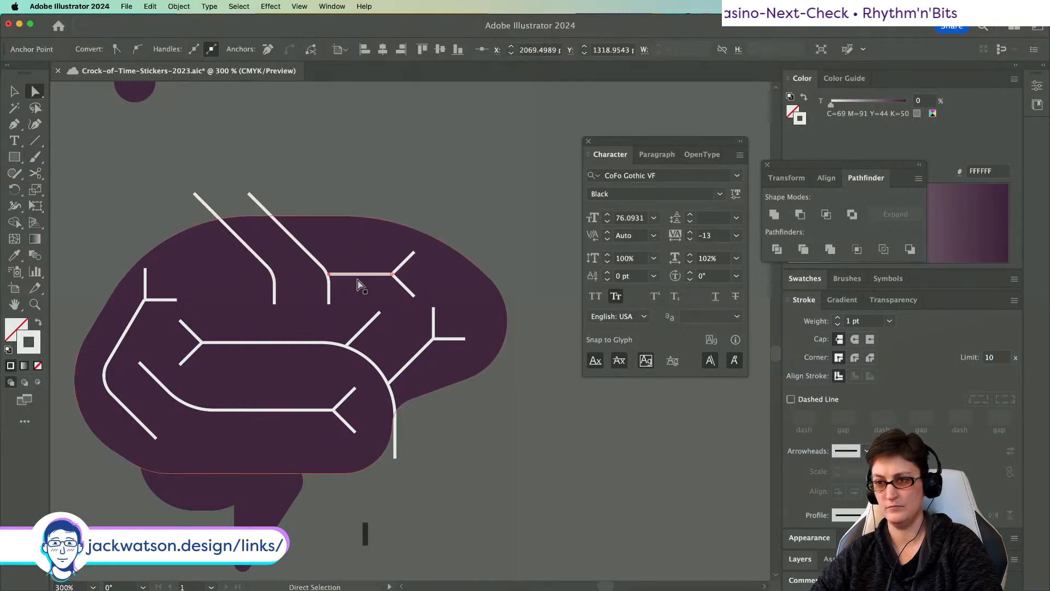
pyautogui.press('shift+super+a')
# - Duplicate the rear rounded bent line and place the copy farther back, parallel to the other two
pyautogui.scroll(2, 356, 281)
pyautogui.scroll(-3, 355, 280)
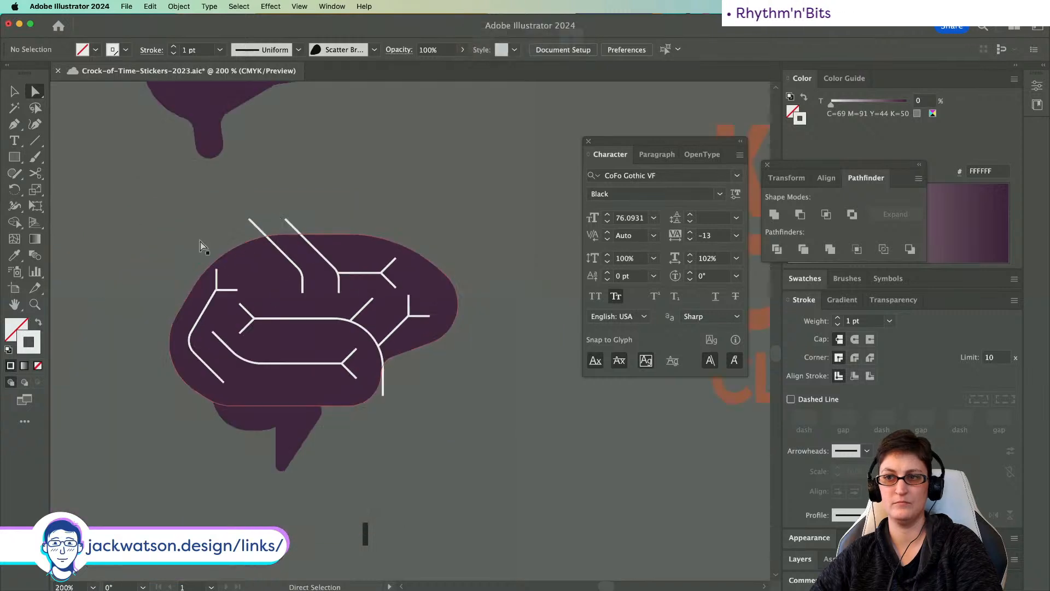
pyautogui.scroll(1, 104, 204)
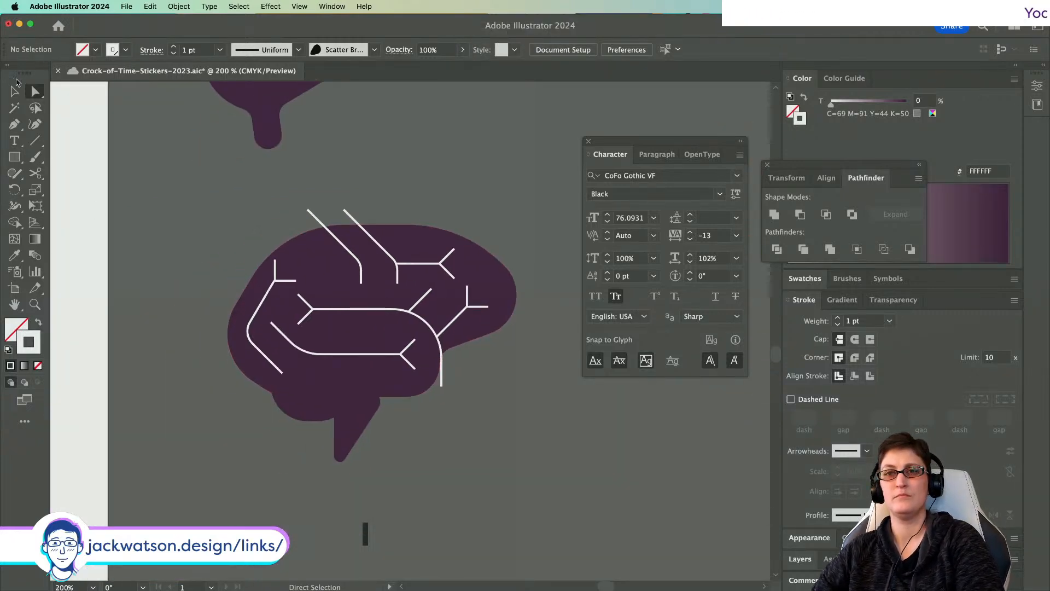
pyautogui.click(15, 90)
pyautogui.click(334, 237)
pyautogui.press('super+c')
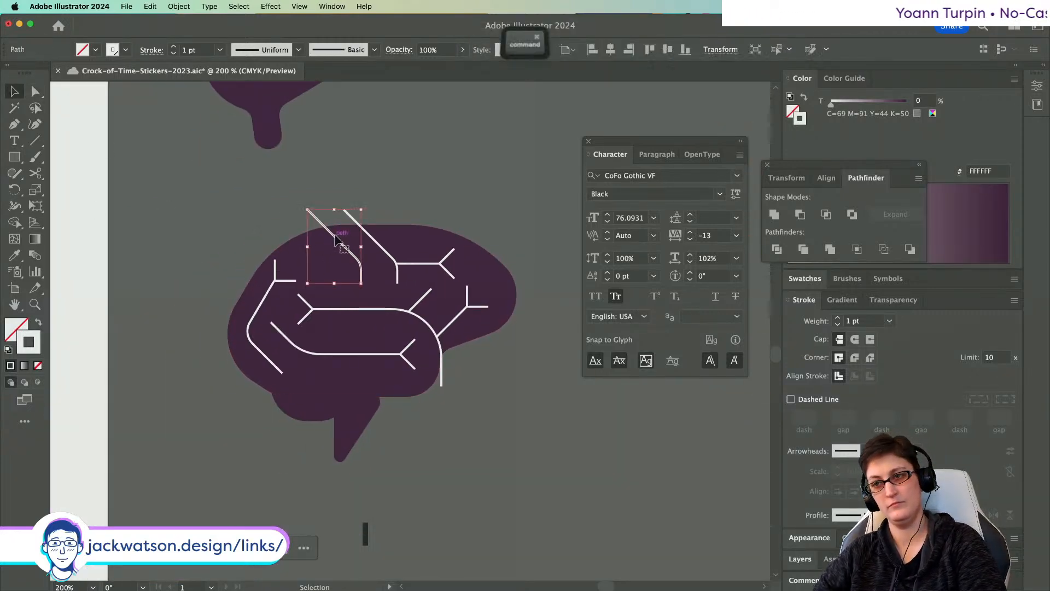
pyautogui.press('super+f')
pyautogui.moveTo(336, 239); pyautogui.dragTo(302, 236)
# - Shift the middle bent line slightly forward to even out the spacing of the three lines, and save the document
pyautogui.moveTo(377, 215); pyautogui.dragTo(377, 216)
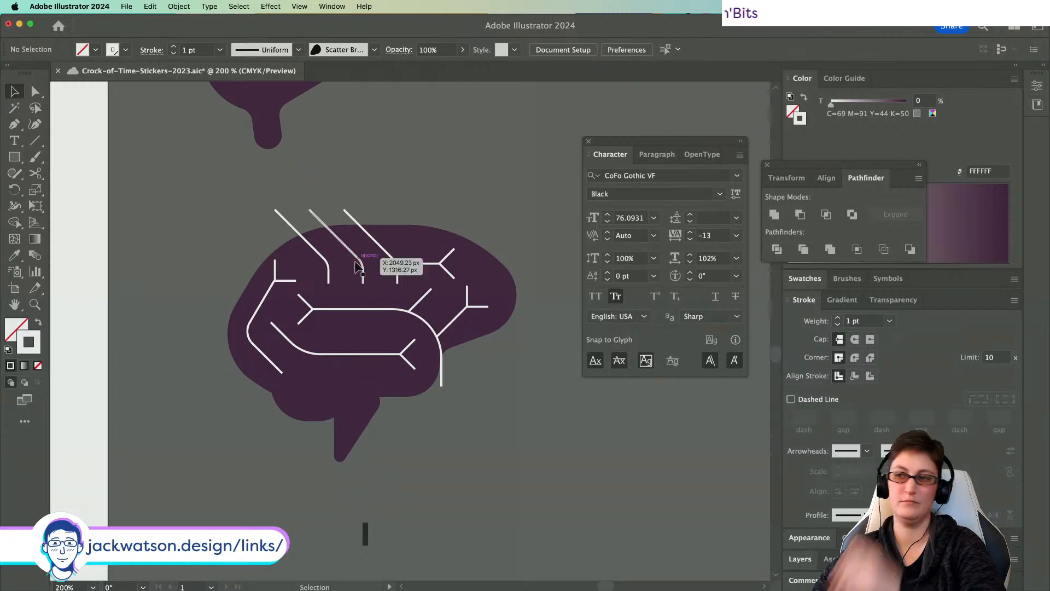
pyautogui.click(374, 263)
pyautogui.click(377, 196)
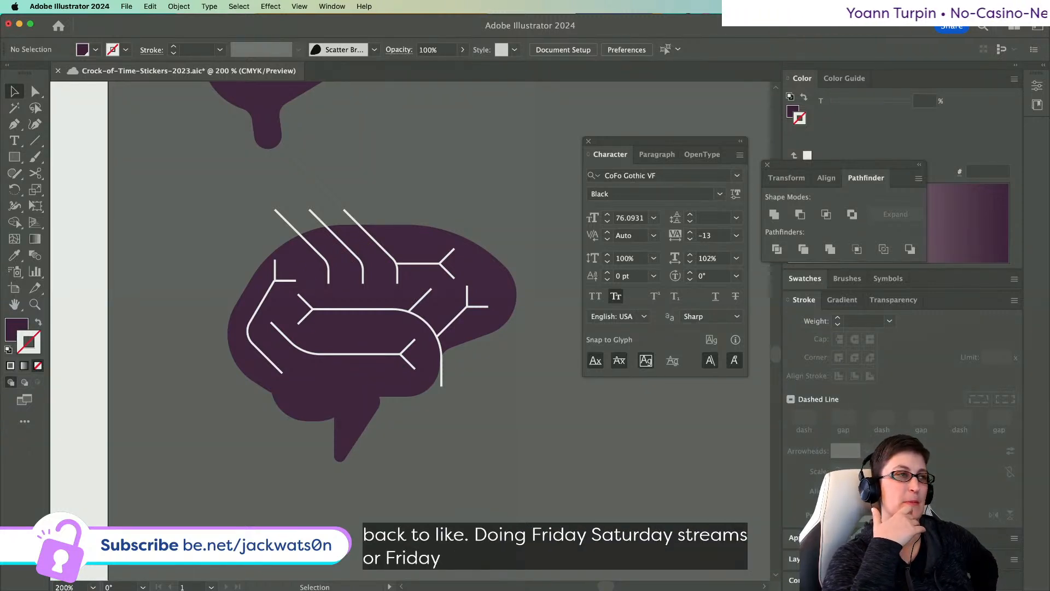
pyautogui.press('super+s')
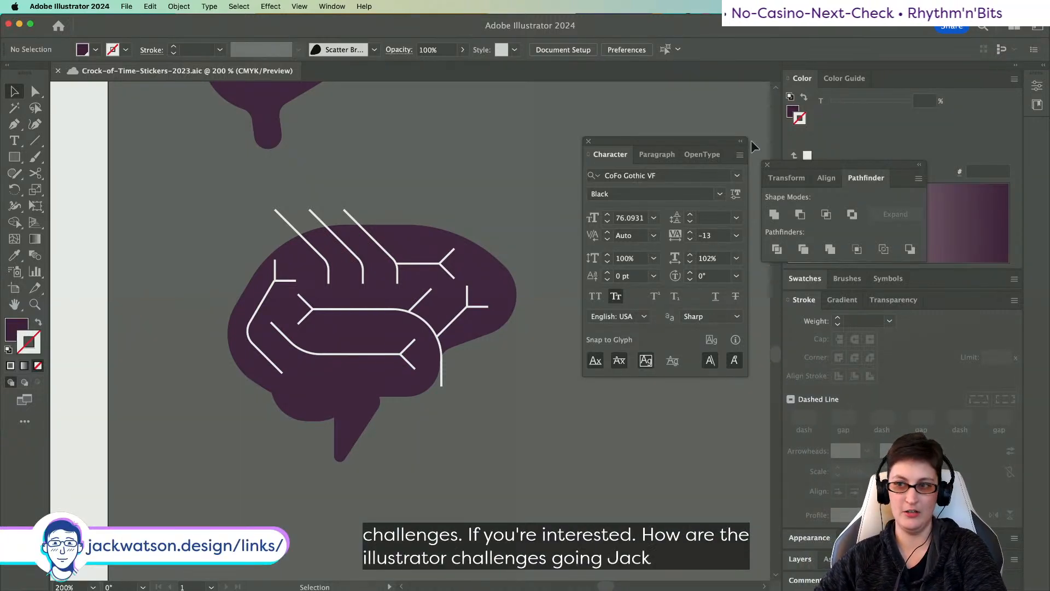
# - Try to shift the rear bent line up and back and even out the vertical spacing of the three bent lines
pyautogui.moveTo(298, 238); pyautogui.dragTo(288, 230)
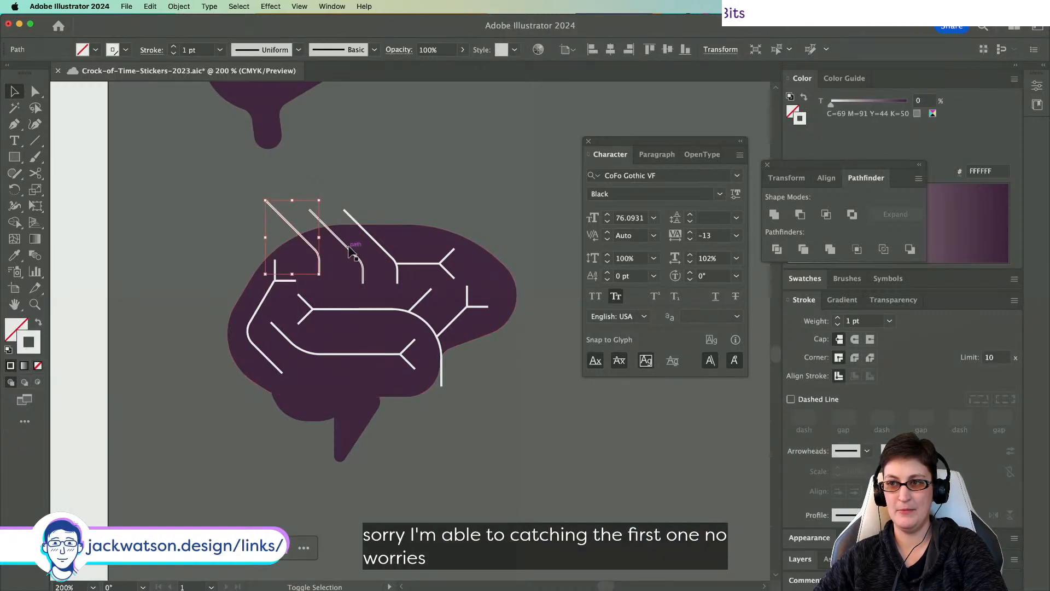
pyautogui.keyDown('shift'); pyautogui.click(352, 251); pyautogui.keyUp('shift')
pyautogui.keyDown('shift'); pyautogui.click(385, 248); pyautogui.keyUp('shift')
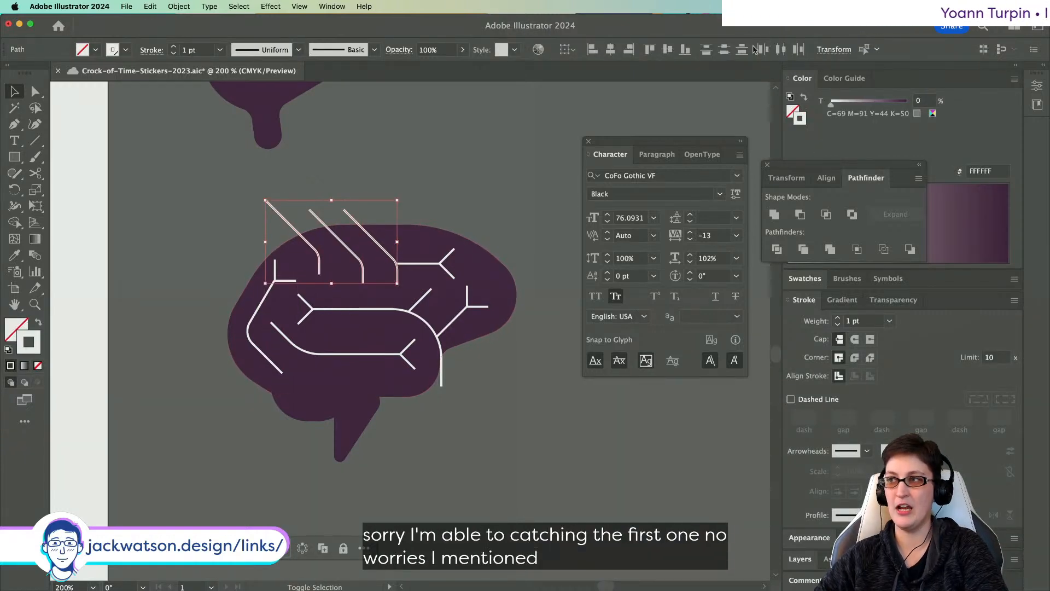
pyautogui.click(723, 49)
pyautogui.press('super+z')
pyautogui.click(293, 211)
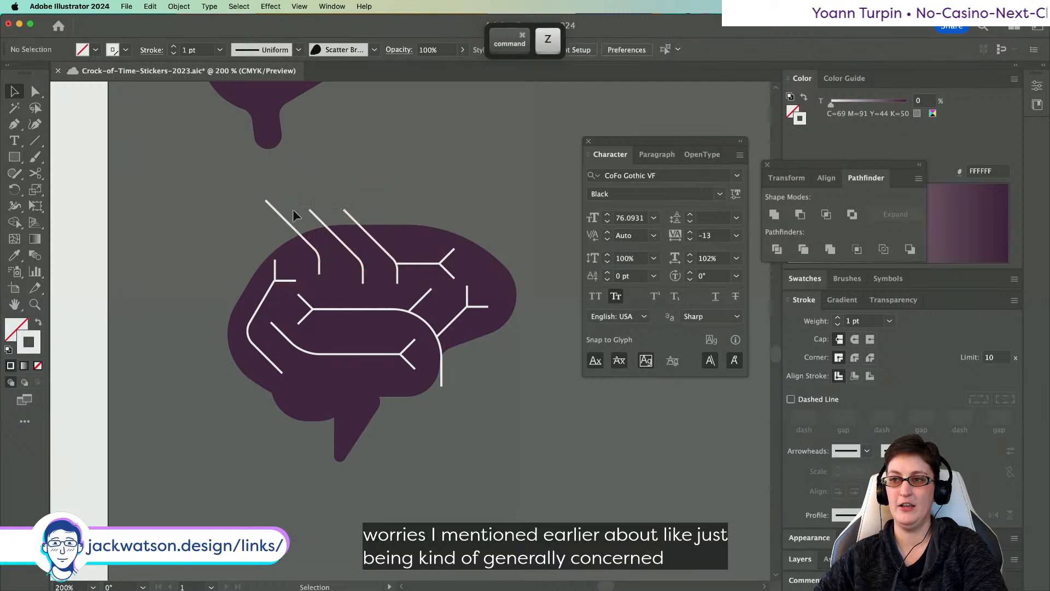
pyautogui.moveTo(315, 218); pyautogui.dragTo(278, 217)
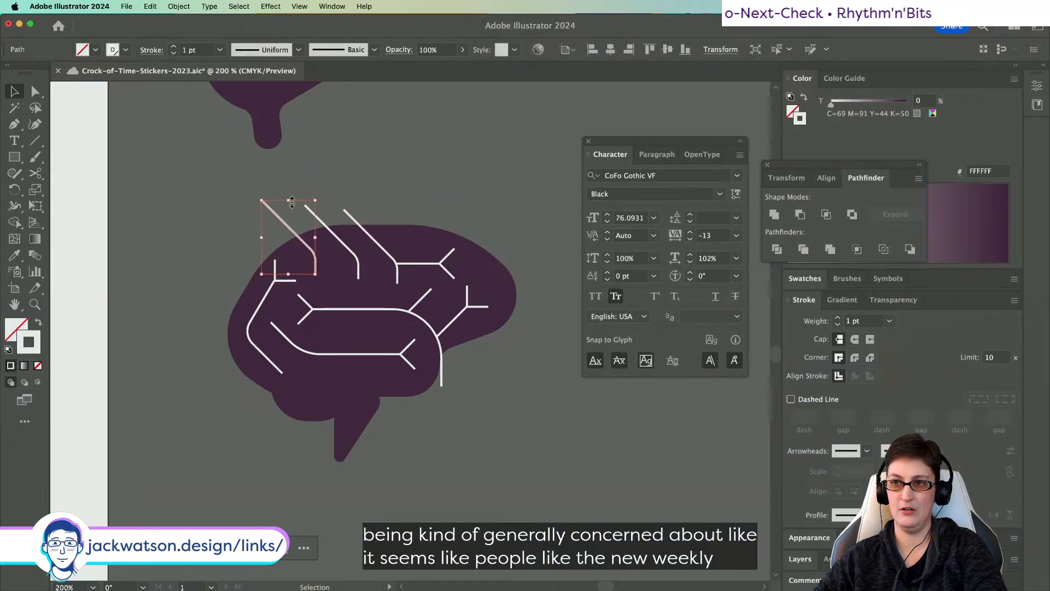
# - Undo the repositioning and distribution of the three bent lines at the top of the brain
pyautogui.press('super+z')
pyautogui.press('super+z')
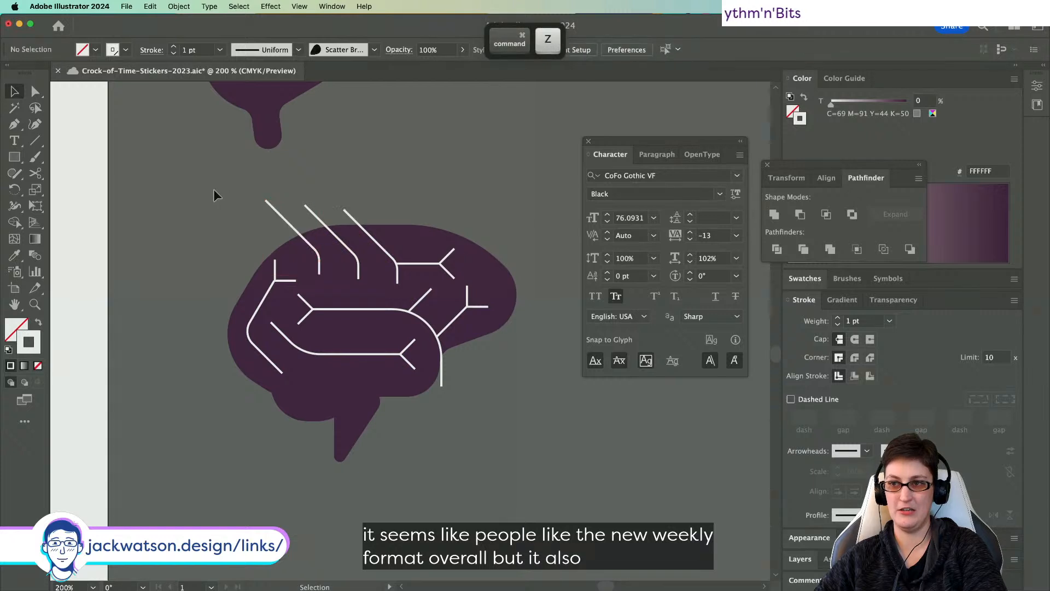
pyautogui.press('super+z')
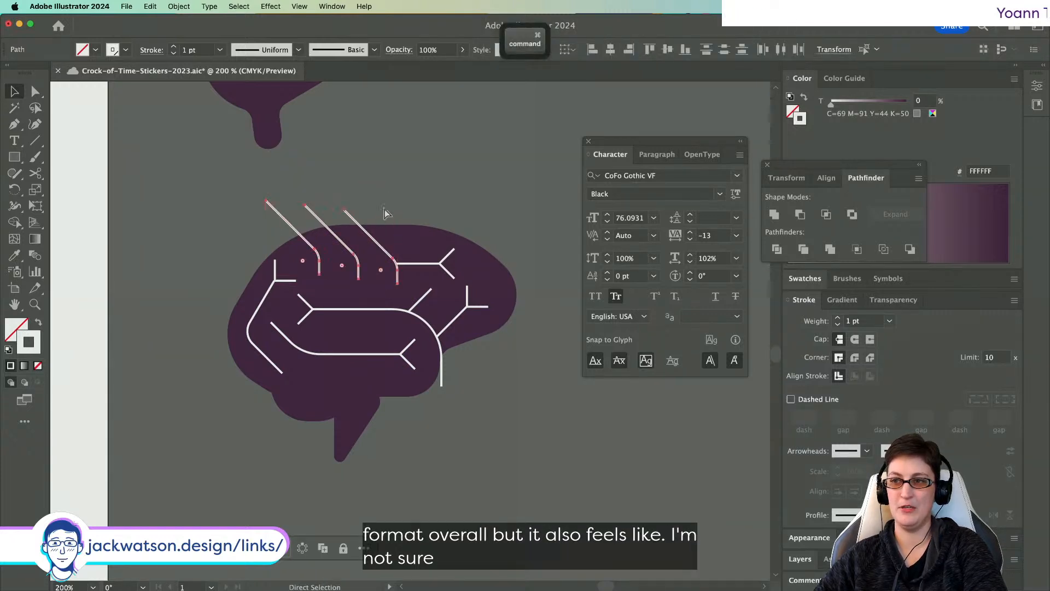
pyautogui.press('super+z')
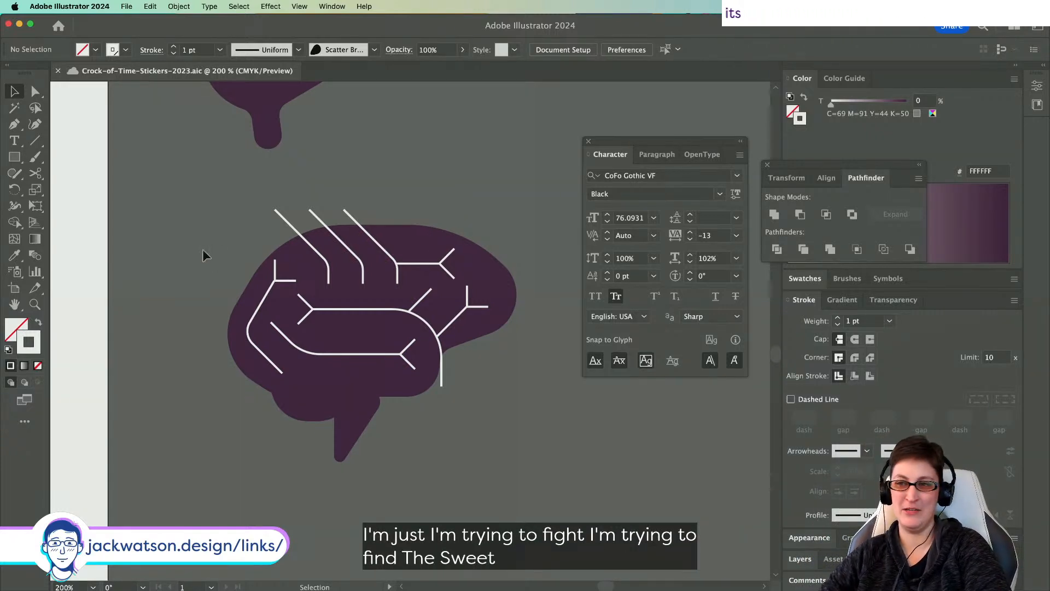
# - Give all the white fold lines, without the brain shape, a 2 pt stroke with round caps and round joins
pyautogui.moveTo(484, 327); pyautogui.dragTo(537, 355)
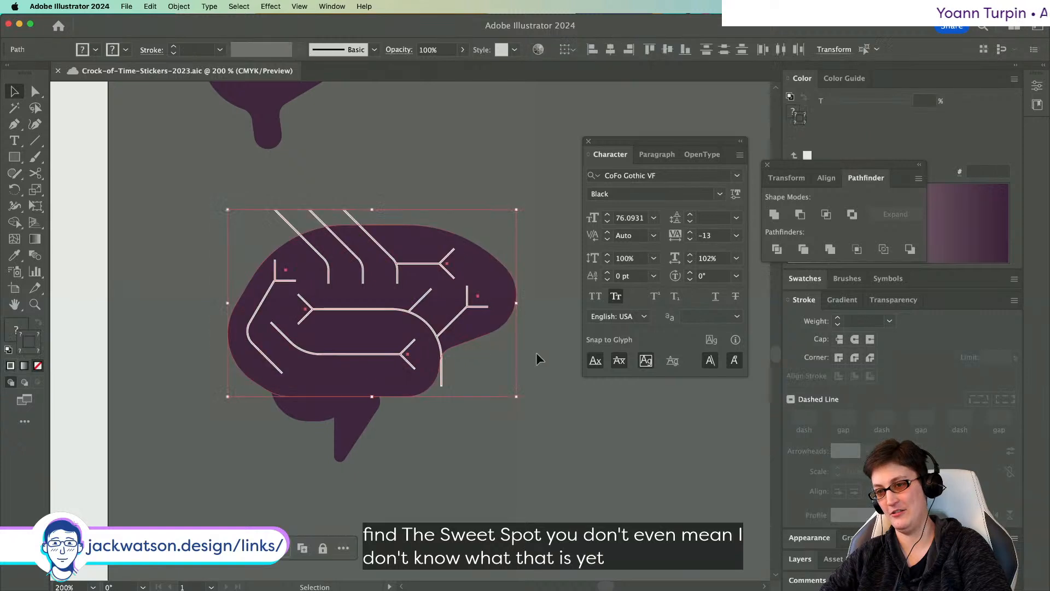
pyautogui.keyDown('shift'); pyautogui.click(396, 389); pyautogui.keyUp('shift')
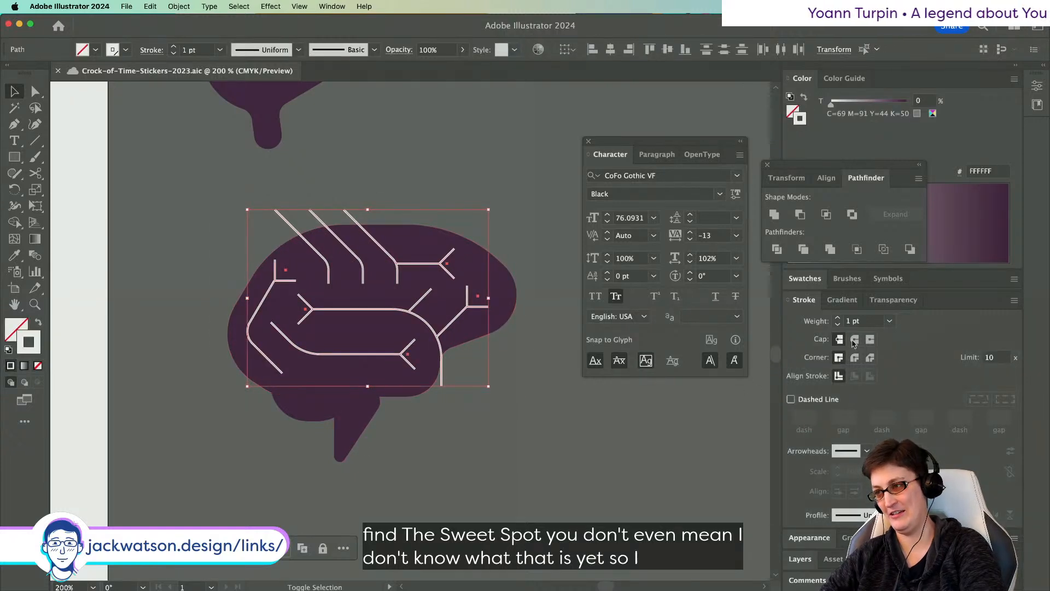
pyautogui.doubleClick(865, 321)
pyautogui.write('2')
pyautogui.press('Tab')
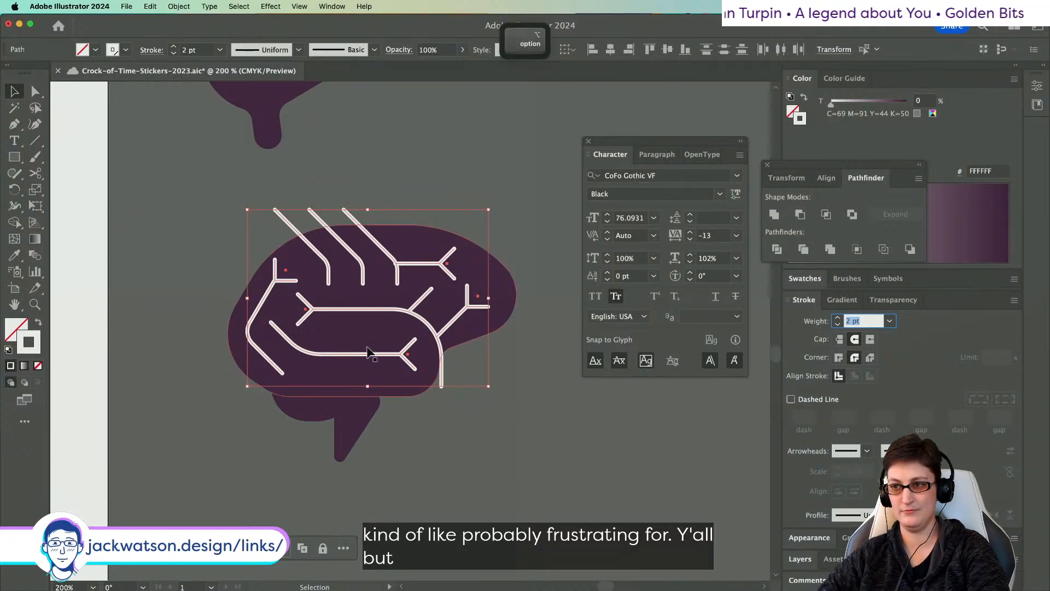
# - Examine the thickened fold lines up close, especially where the branch meets the front bent line
pyautogui.scroll(2, 368, 350)
pyautogui.press('a')
pyautogui.press('shift+super+a')
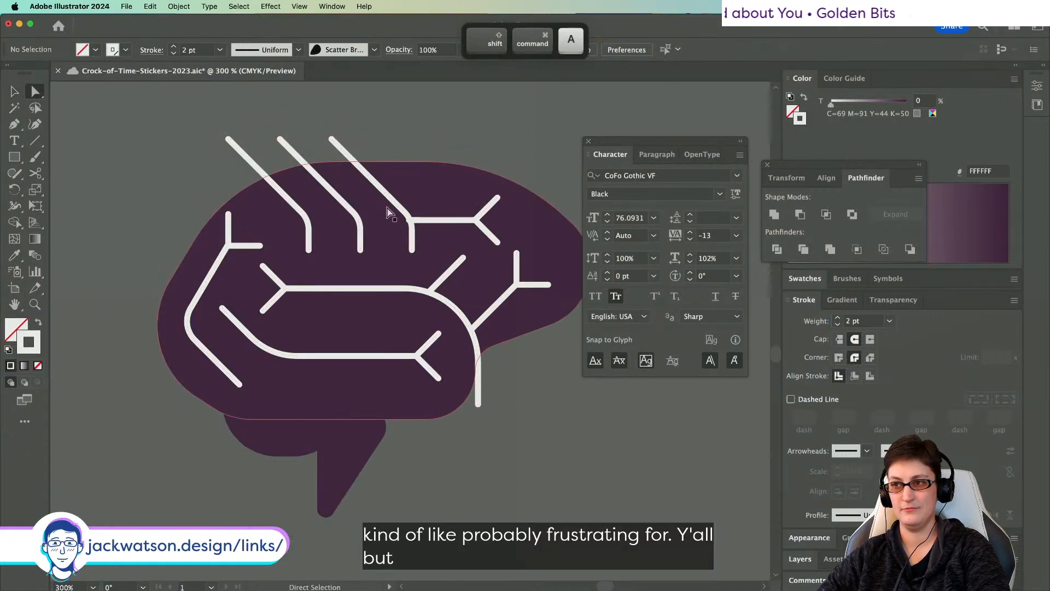
pyautogui.click(410, 221)
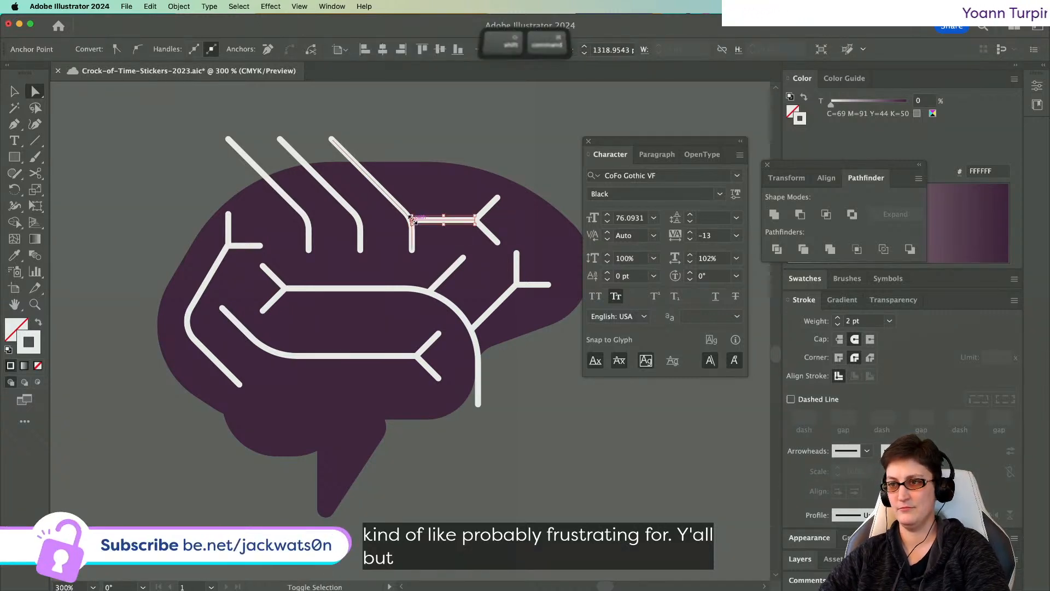
pyautogui.press('shift+super+a')
pyautogui.scroll(-2, 171, 210)
pyautogui.scroll(2, 170, 210)
pyautogui.hscroll(-3, 170, 210)
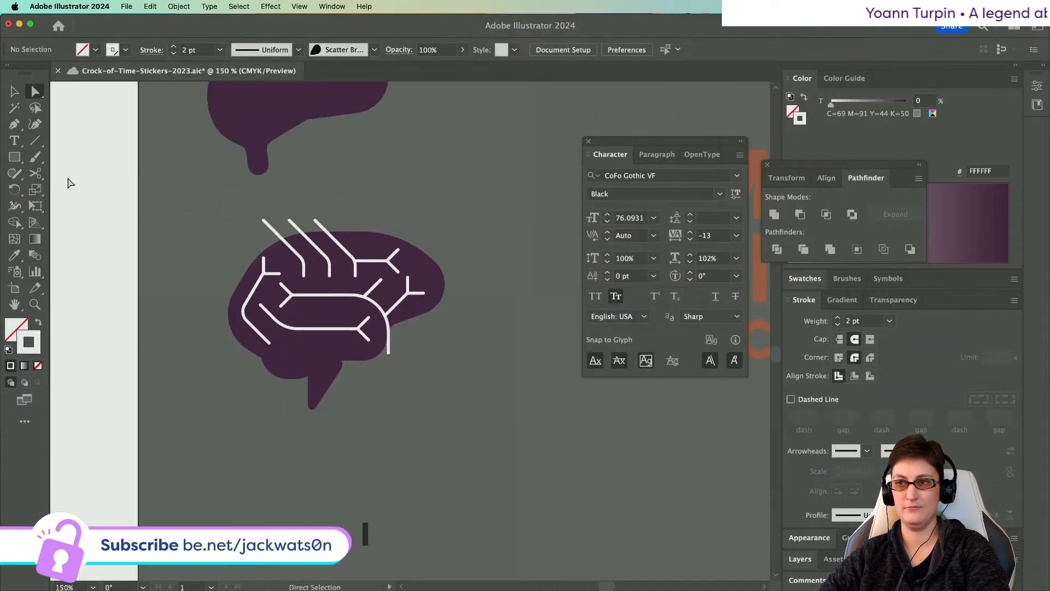
# - Copy the main brain shape, group the fold lines, and paste the brain copy in front of them
pyautogui.click(370, 240)
pyautogui.press('v')
pyautogui.press('shift+super+a')
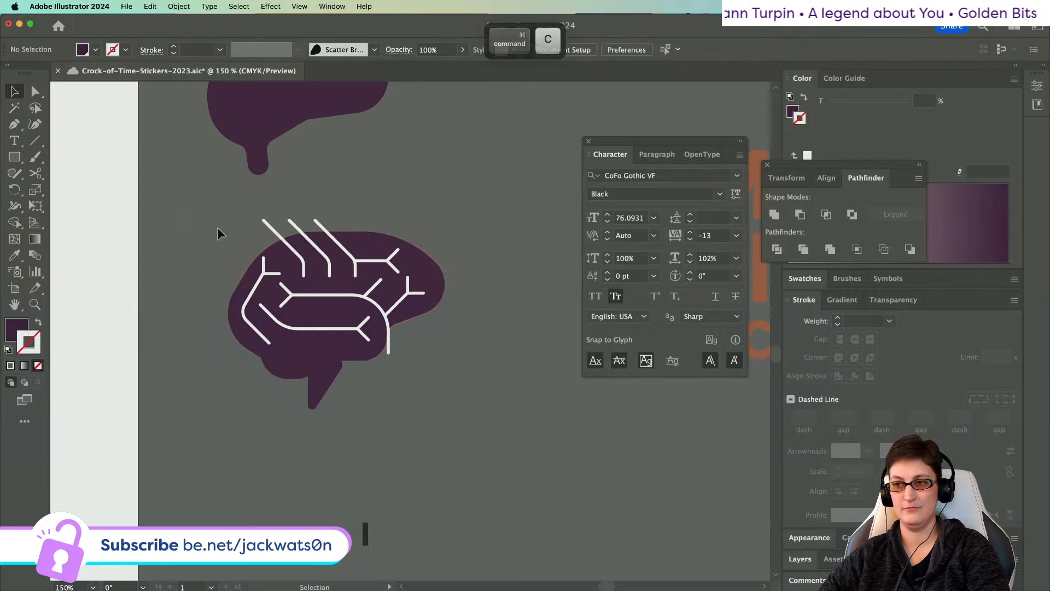
pyautogui.click(437, 294)
pyautogui.press('a')
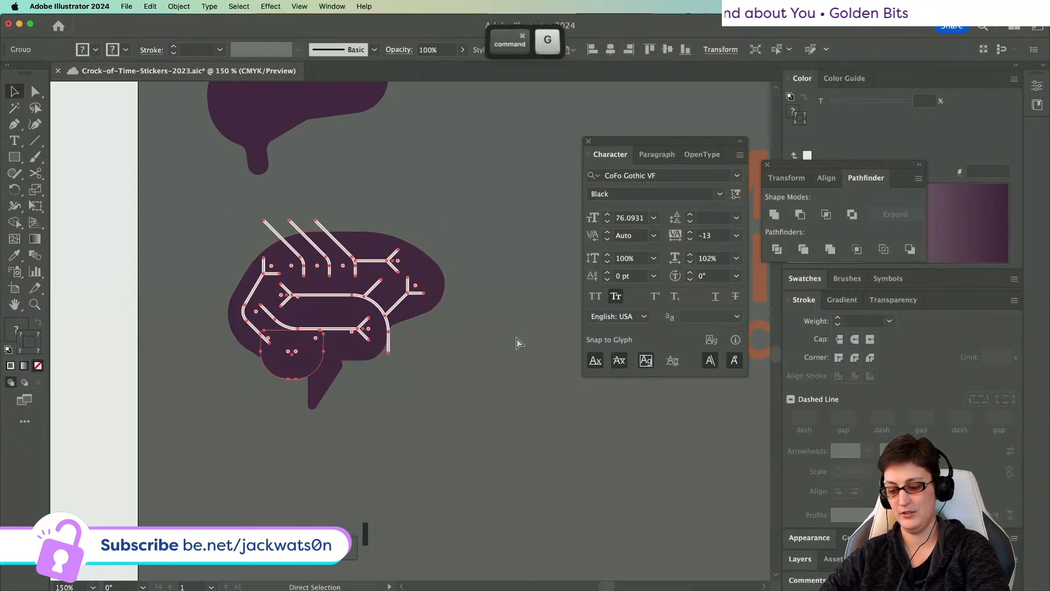
pyautogui.press('v')
# - Try to clip the grouped fold lines to the pasted brain copy with a clipping mask
pyautogui.rightClick(308, 209)
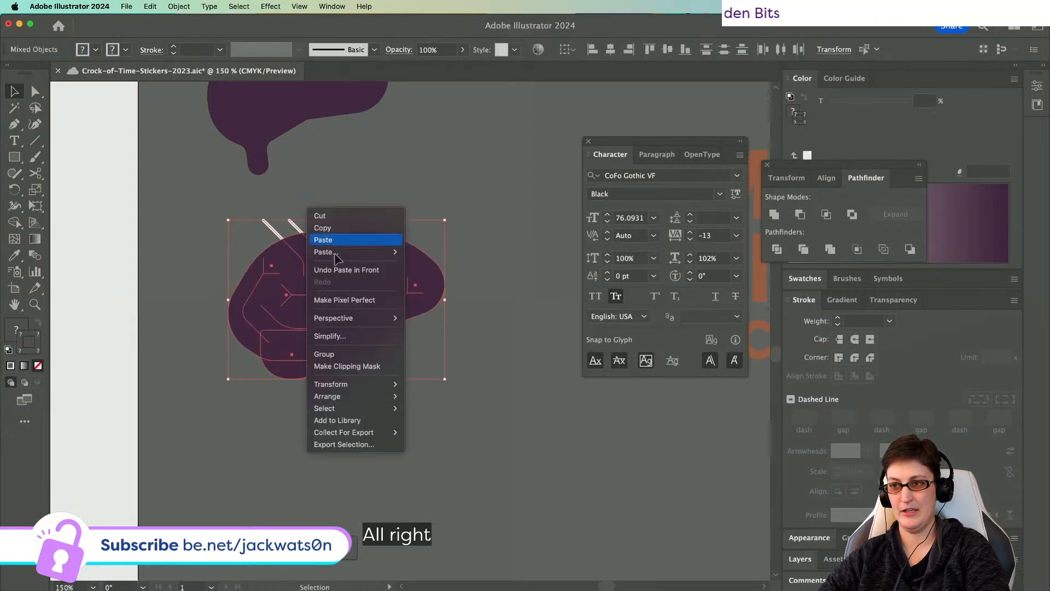
pyautogui.click(368, 365)
pyautogui.click(218, 234)
pyautogui.scroll(2, 218, 234)
pyautogui.hscroll(-3, 218, 234)
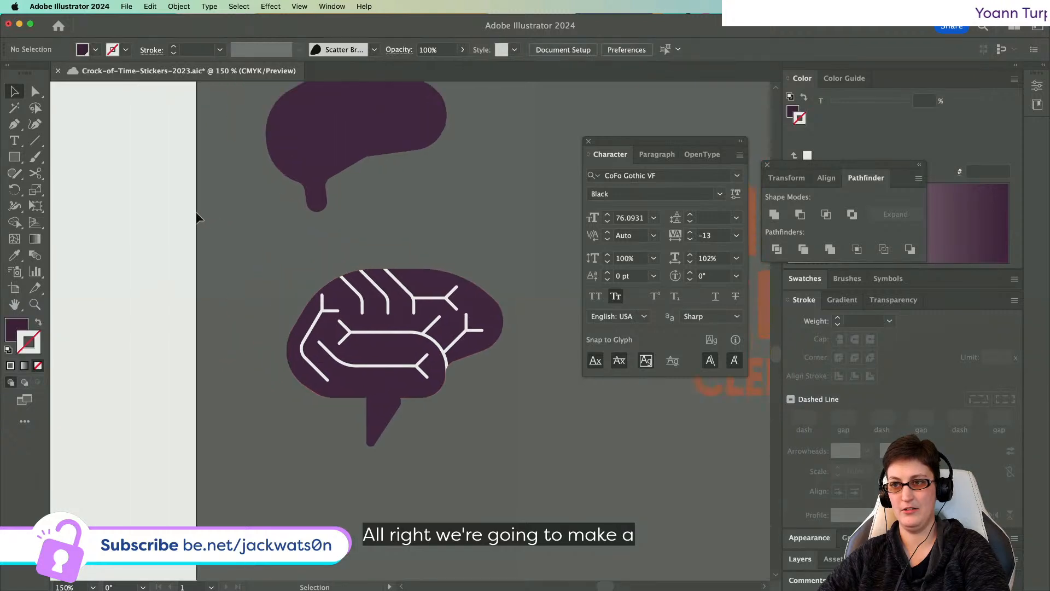
pyautogui.moveTo(363, 318)
pyautogui.mouseDown()
pyautogui.moveTo(603, 467)
pyautogui.moveTo(363, 318)
pyautogui.mouseUp()
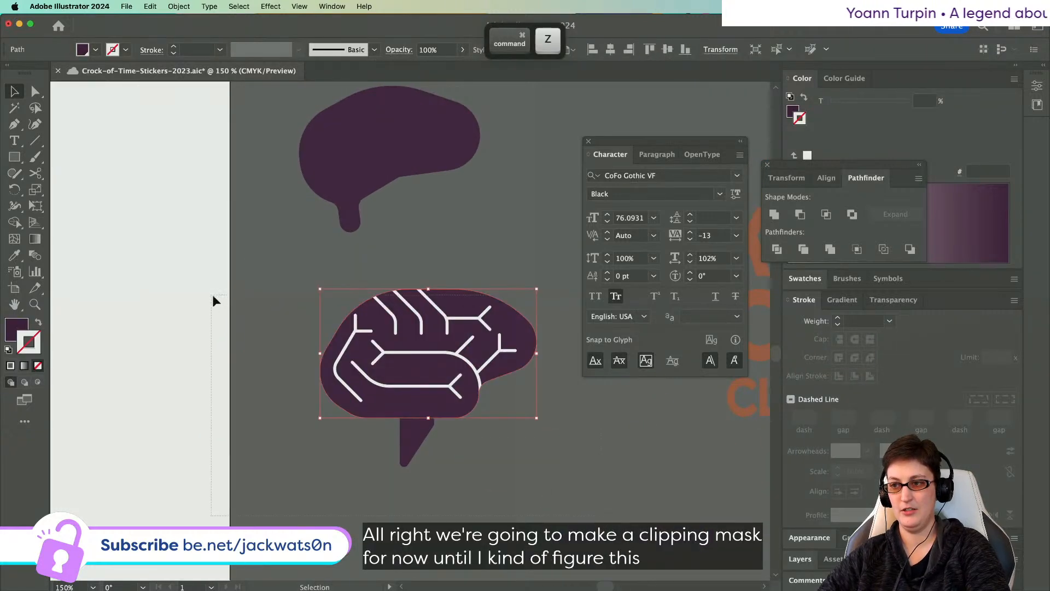
pyautogui.press('super+z')
pyautogui.press('super+z')
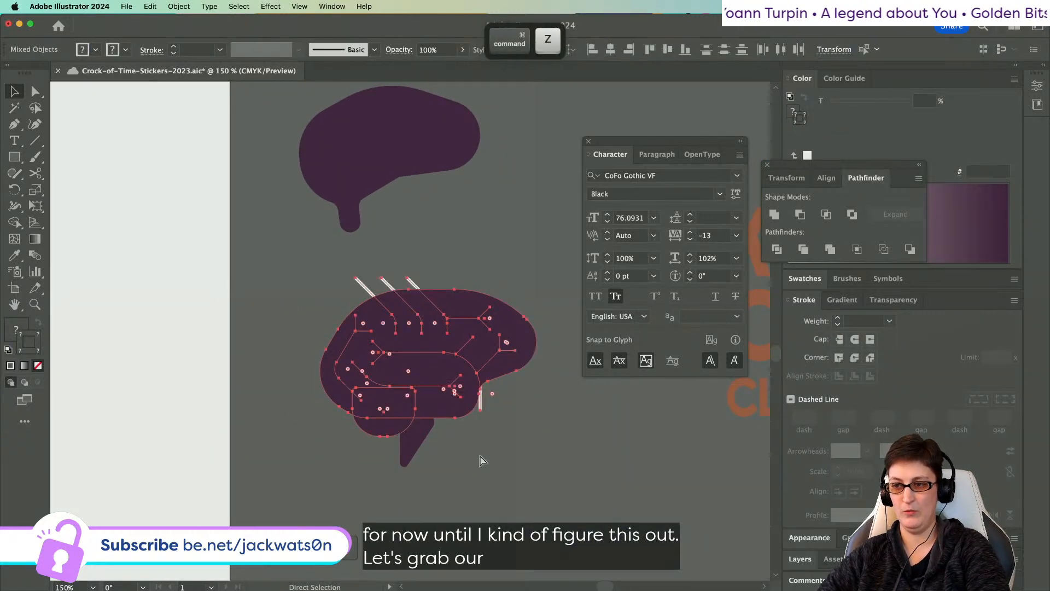
# - Reselect the brain copy and the grouped lines and try making the clipping mask again
pyautogui.click(400, 424)
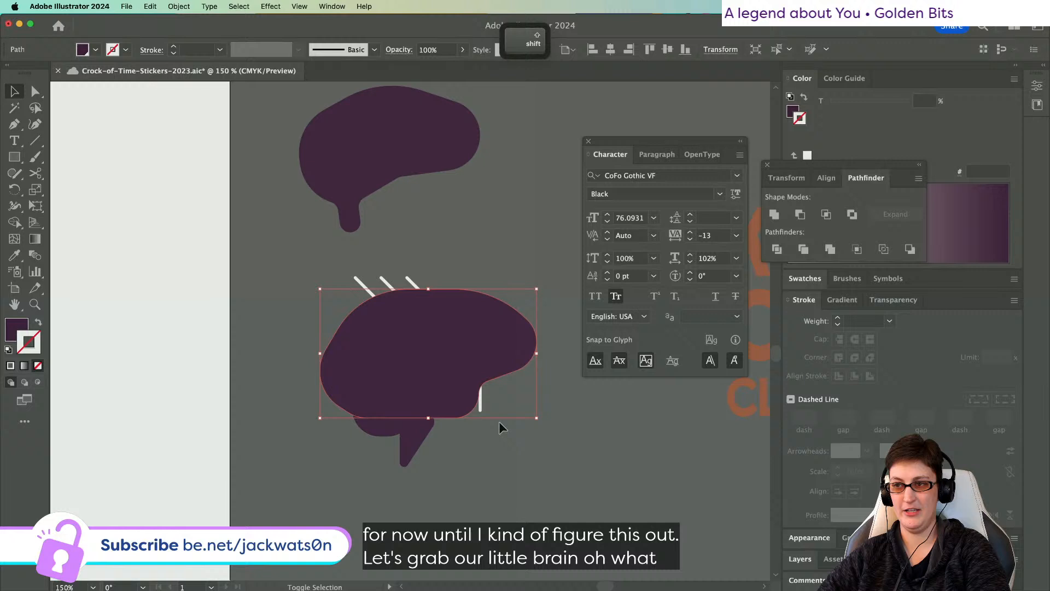
pyautogui.keyDown('shift'); pyautogui.click(390, 282); pyautogui.keyUp('shift')
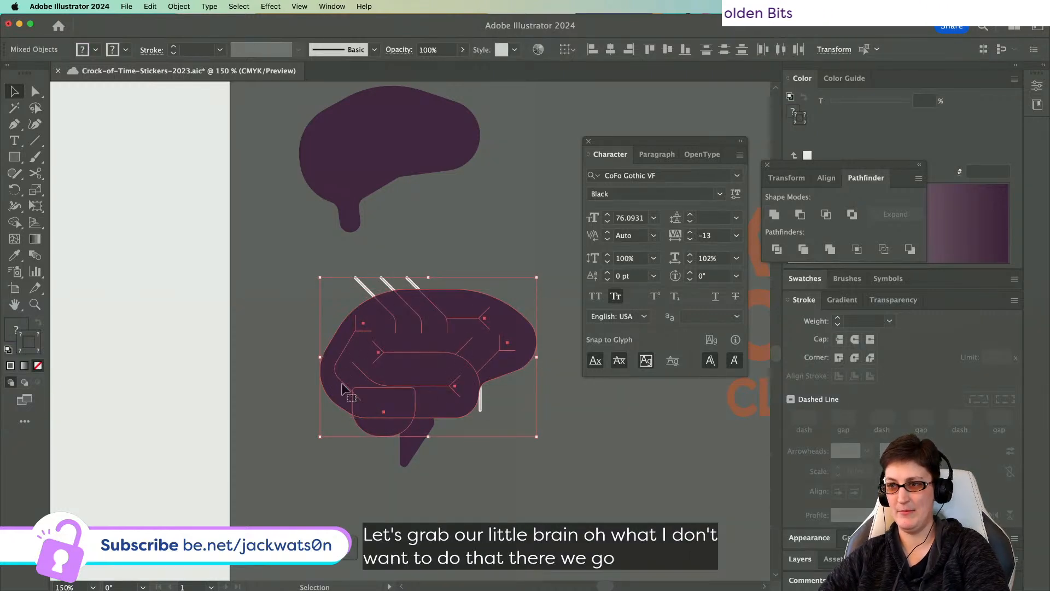
pyautogui.rightClick(360, 390)
pyautogui.click(415, 501)
pyautogui.click(541, 504)
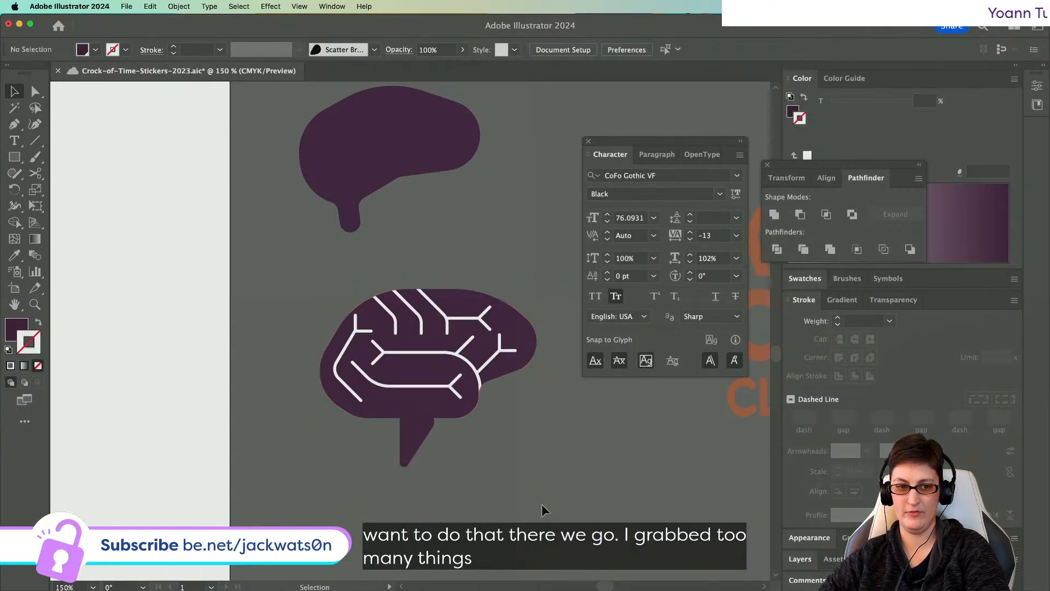
pyautogui.scroll(1, 566, 503)
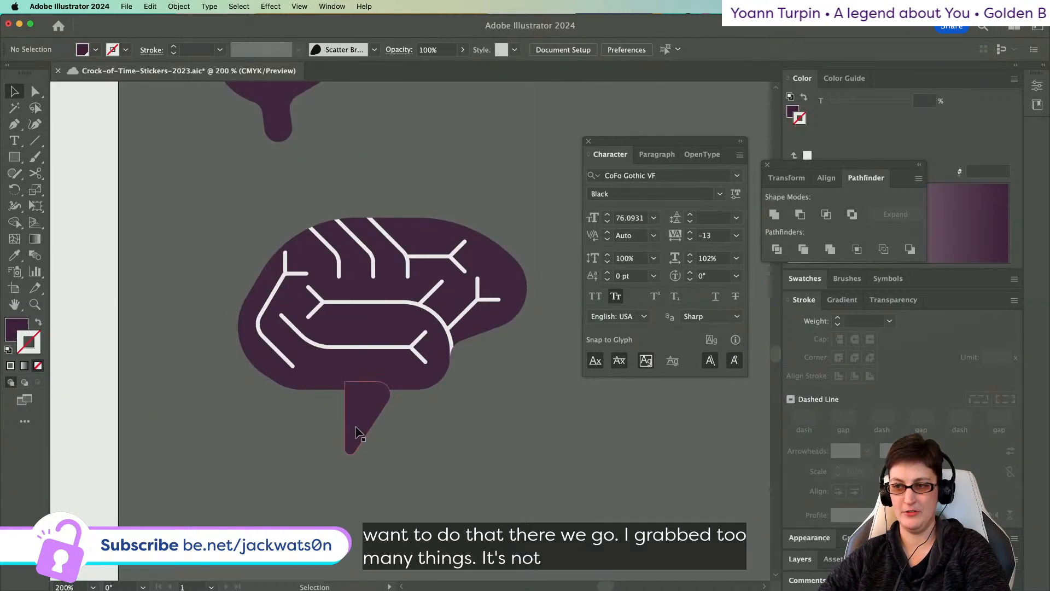
pyautogui.press('super+z')
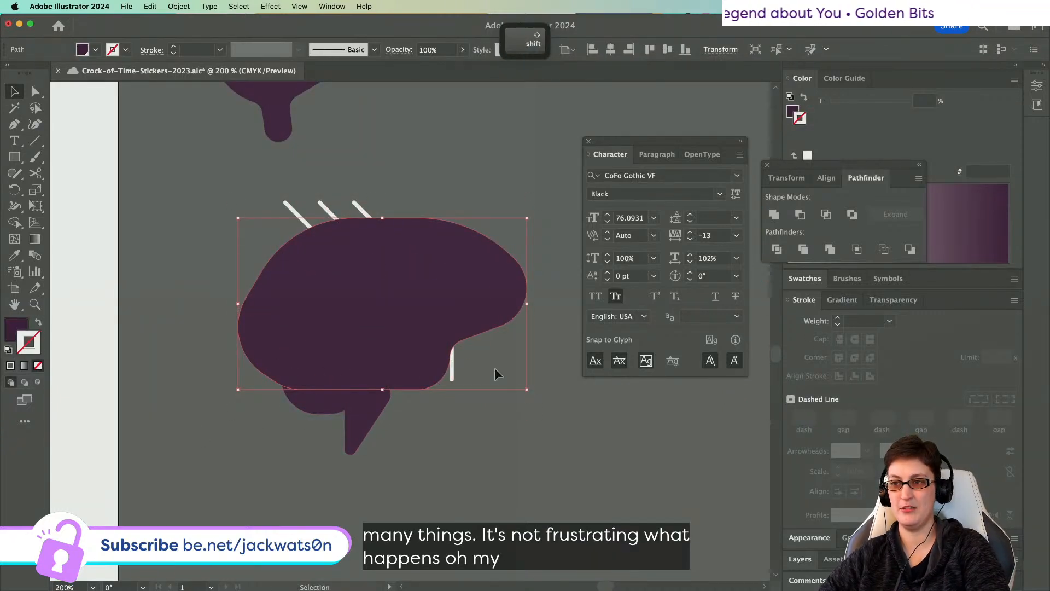
# - Cut the rounded rectangle at the lower back of the brain out of the fold line group
pyautogui.click(35, 91)
pyautogui.press('shift+super+a')
pyautogui.click(326, 408)
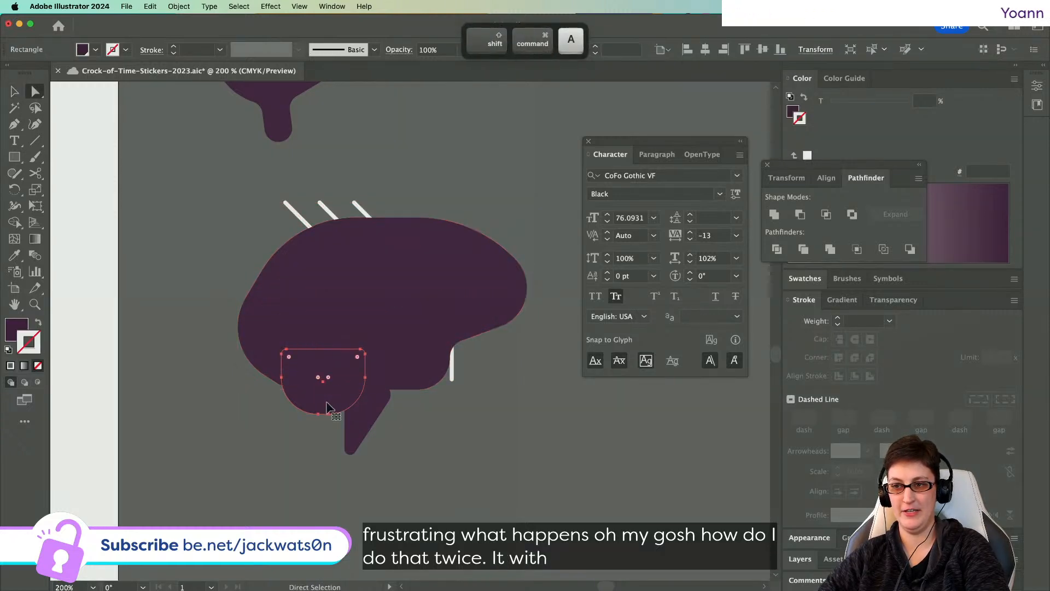
pyautogui.press('shift+super+a')
pyautogui.press('v')
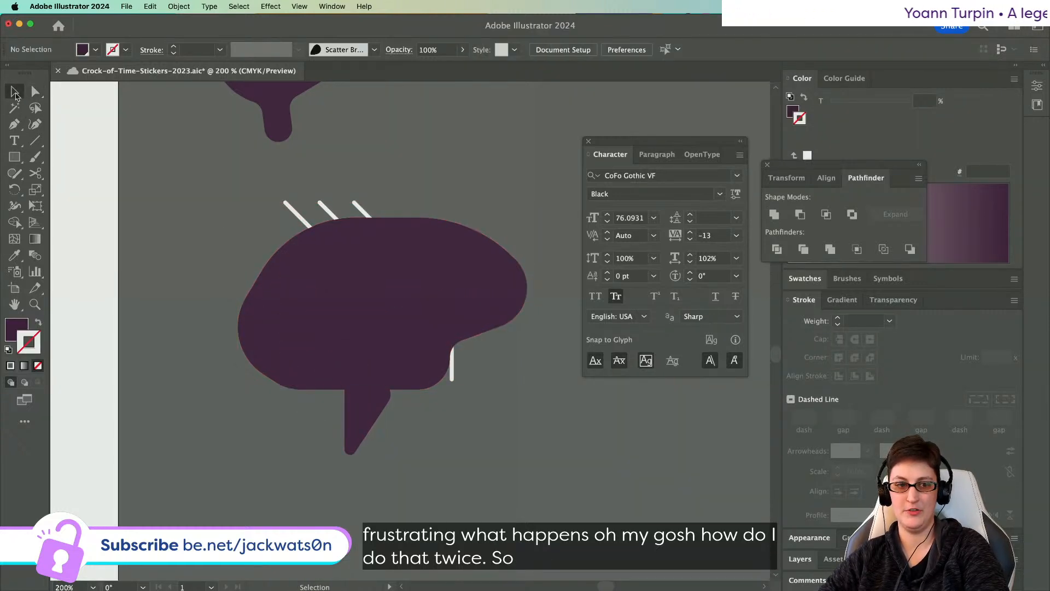
# - Clip the fold line group to the brain copy with a clipping mask and paste the rounded rectangle back in front
pyautogui.click(308, 295)
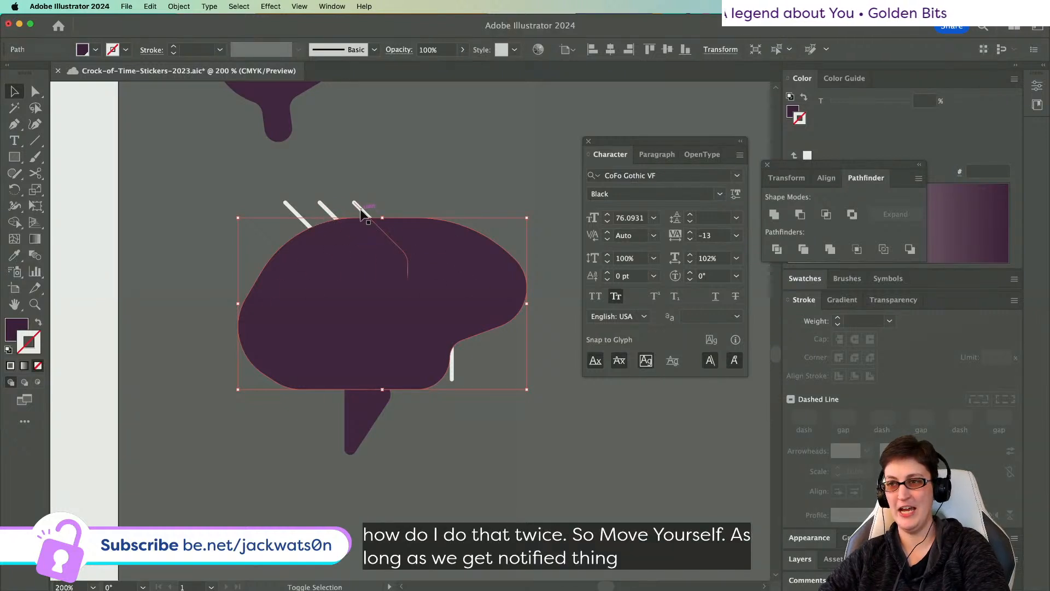
pyautogui.keyDown('shift'); pyautogui.click(377, 224); pyautogui.keyUp('shift')
pyautogui.rightClick(446, 254)
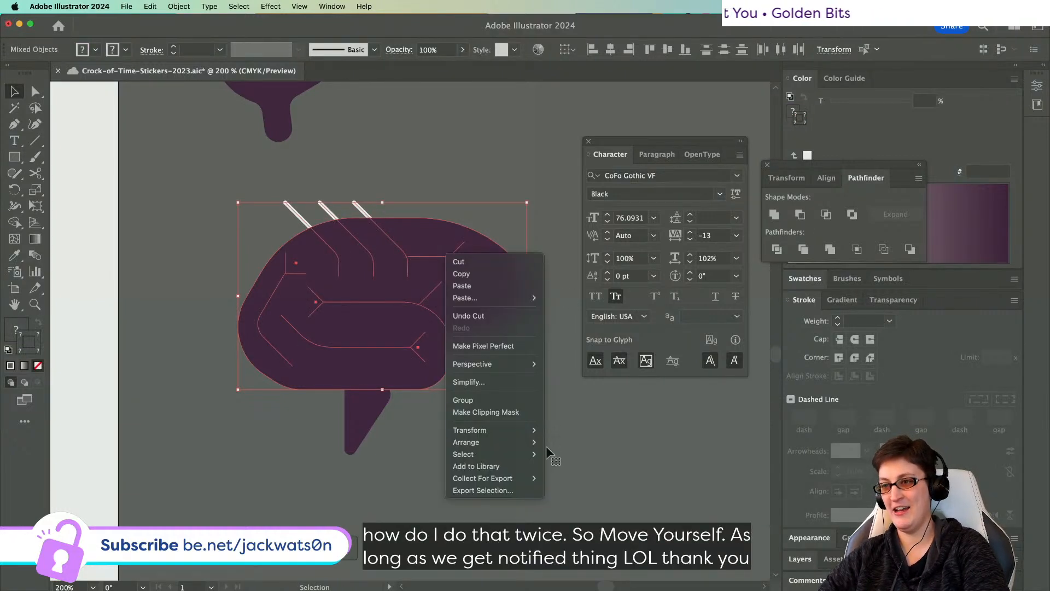
pyautogui.click(509, 412)
pyautogui.press('super+f')
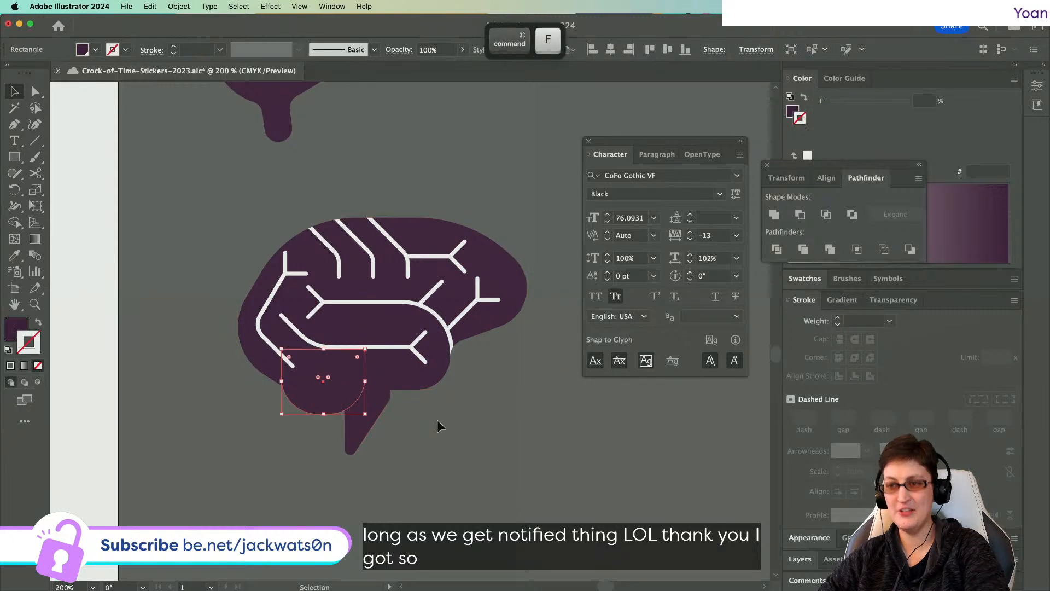
pyautogui.click(440, 426)
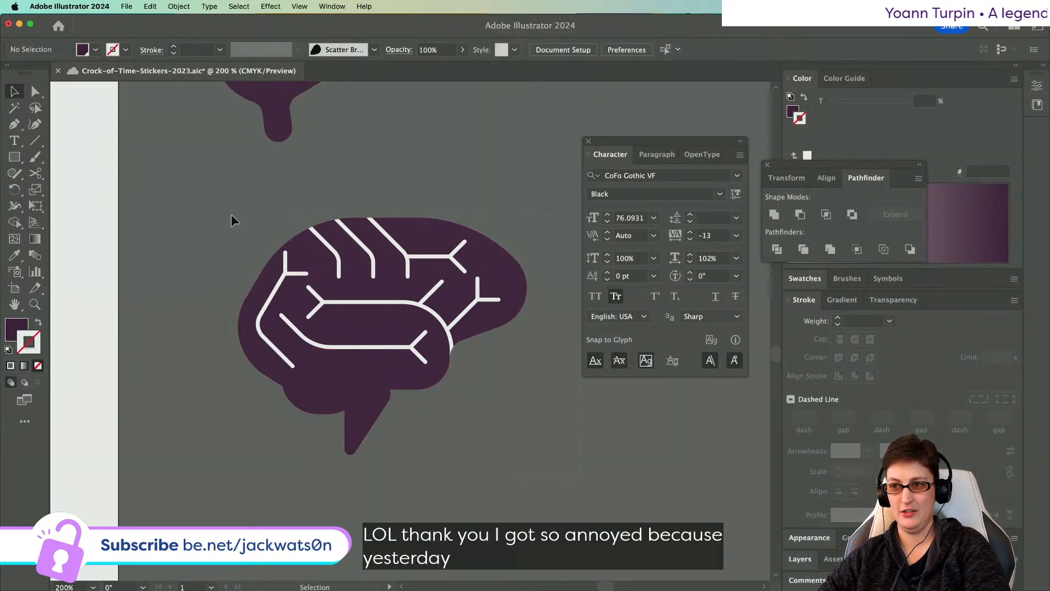
# - Move the brain stem slightly up so that it tucks further under the brain
pyautogui.moveTo(231, 214); pyautogui.dragTo(227, 212)
pyautogui.press('super+c')
pyautogui.click(501, 492)
pyautogui.moveTo(373, 406); pyautogui.dragTo(374, 396)
pyautogui.click(456, 419)
pyautogui.press('alt')
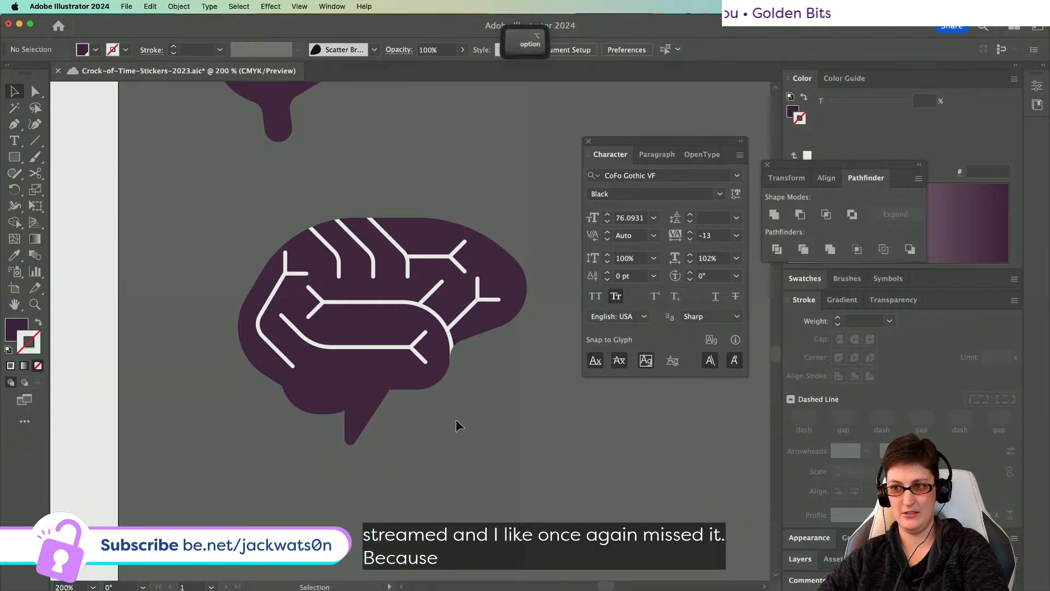
# - Copy the complete brain illustration and place the copy over the old brain on the Kombucha Queen jar
pyautogui.scroll(-2, 456, 420)
pyautogui.moveTo(455, 424); pyautogui.dragTo(256, 259)
pyautogui.press('super+c')
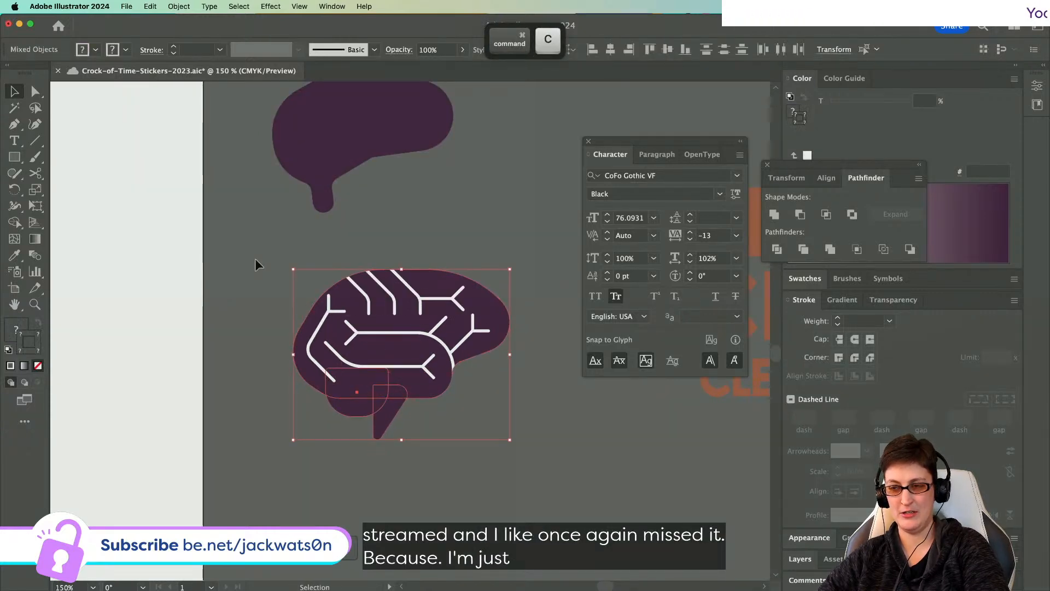
pyautogui.hscroll(-4, 255, 259)
pyautogui.scroll(-3, 256, 260)
pyautogui.hscroll(-7, 256, 259)
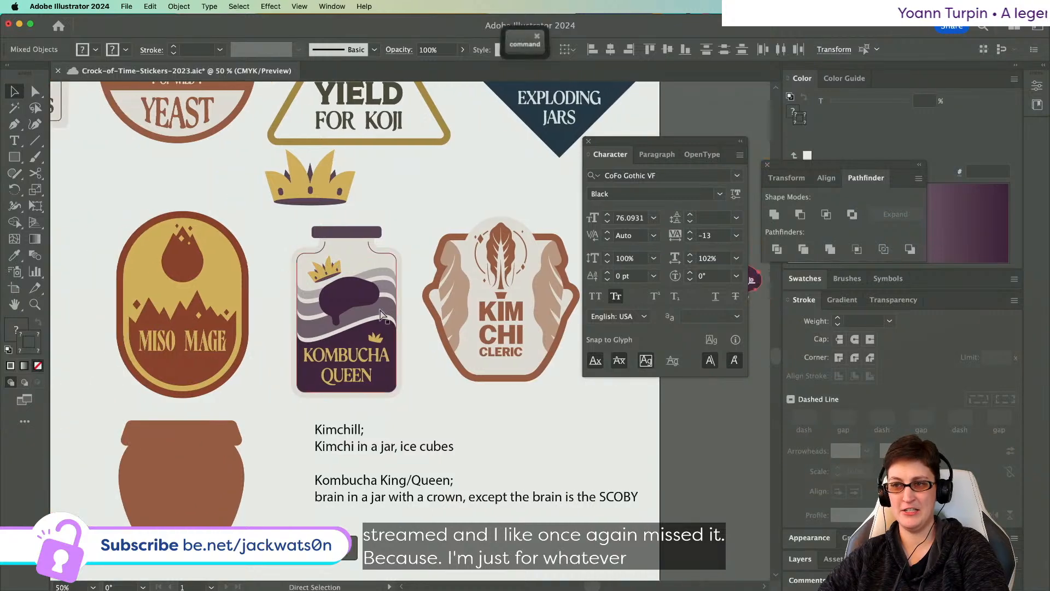
pyautogui.press('super+v')
pyautogui.moveTo(426, 318); pyautogui.dragTo(377, 290)
# - Group all the parts of the brain copy placed on the Kombucha Queen jar
pyautogui.scroll(1, 377, 291)
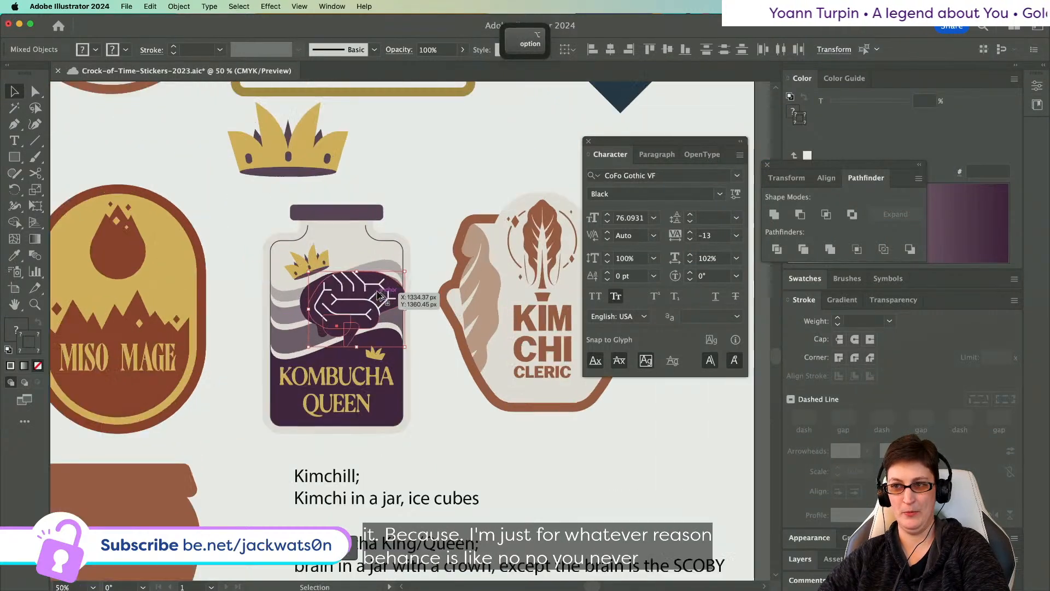
pyautogui.scroll(3, 377, 294)
pyautogui.press('super+g')
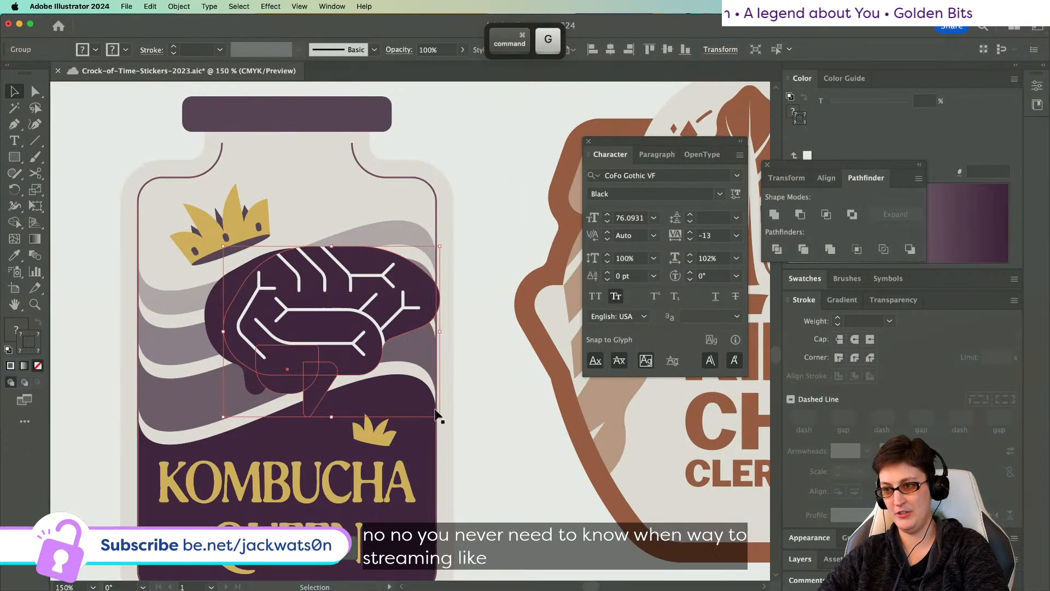
# - Move the new brain group under the tilted crown and scale it down to fit inside the Kombucha Queen jar
pyautogui.moveTo(436, 413); pyautogui.dragTo(426, 405)
pyautogui.press('super+z')
pyautogui.moveTo(405, 307); pyautogui.dragTo(368, 306)
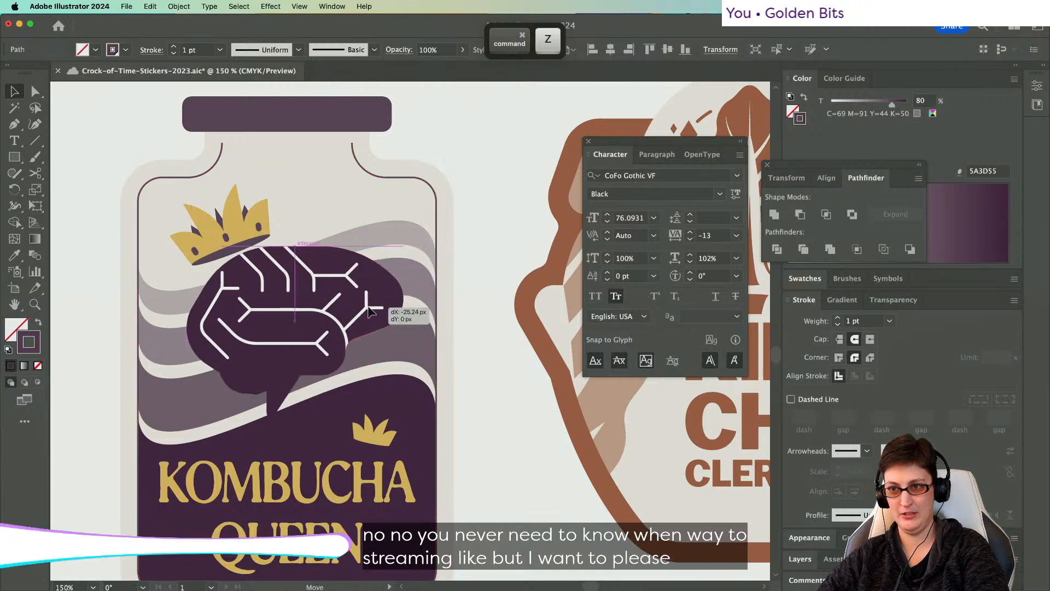
pyautogui.moveTo(405, 415); pyautogui.dragTo(371, 403)
pyautogui.moveTo(330, 274)
pyautogui.mouseDown()
pyautogui.moveTo(348, 278)
pyautogui.moveTo(341, 287)
pyautogui.mouseUp()
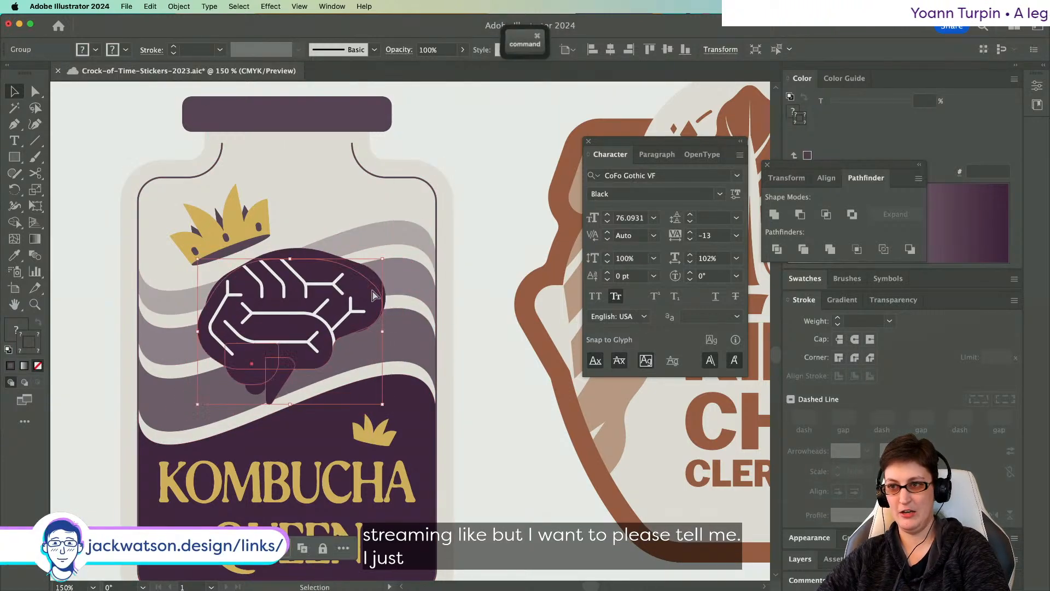
# - Remove the old plain brain from the jar and paste the new brain group back in front
pyautogui.press('super+x')
pyautogui.moveTo(277, 305); pyautogui.dragTo(534, 311)
pyautogui.press('Delete')
pyautogui.press('super+f')
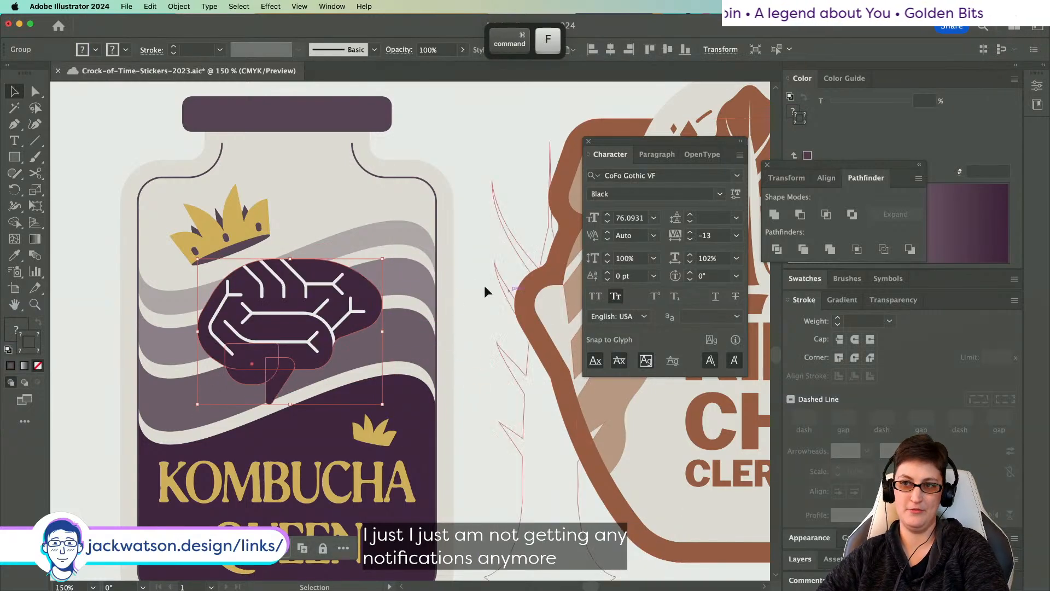
pyautogui.scroll(-1, 356, 285)
pyautogui.press('shift+super+a')
pyautogui.scroll(-1, 125, 249)
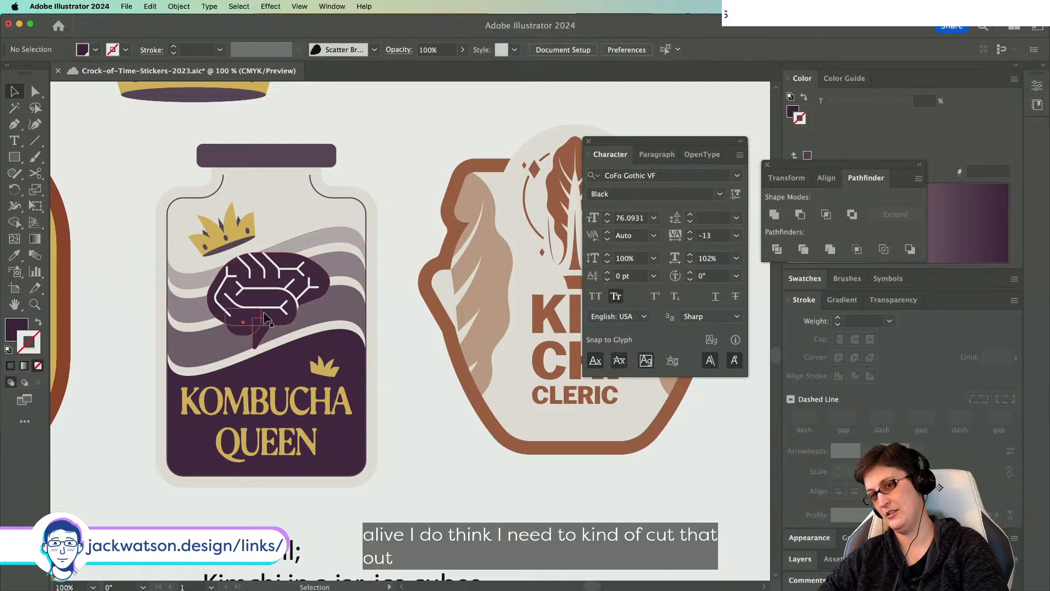
# - Scale the new brain group down to about 110 by 92 px
pyautogui.click(282, 314)
pyautogui.moveTo(272, 351); pyautogui.dragTo(271, 338)
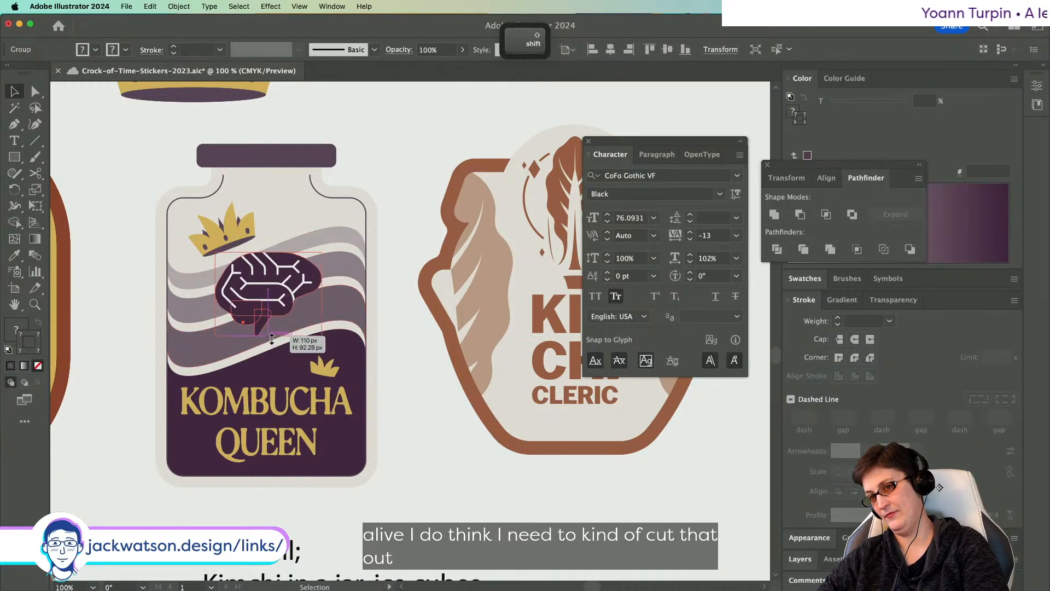
pyautogui.press('shift+super+a')
# - Isolate the fold line group inside the brain's clip group and outline its strokes
pyautogui.doubleClick(272, 302)
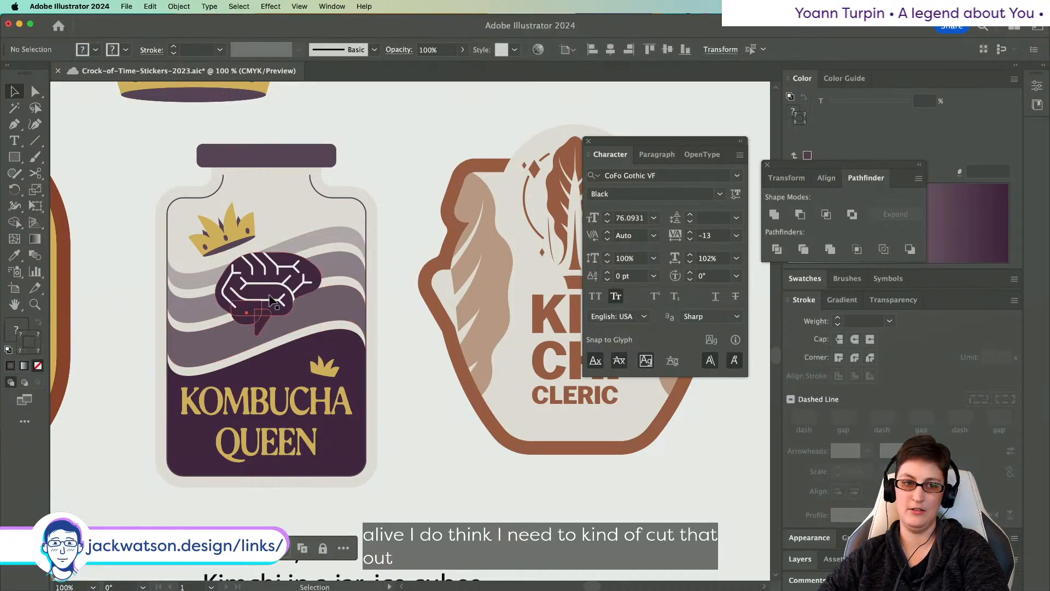
pyautogui.scroll(2, 265, 290)
pyautogui.doubleClick(258, 279)
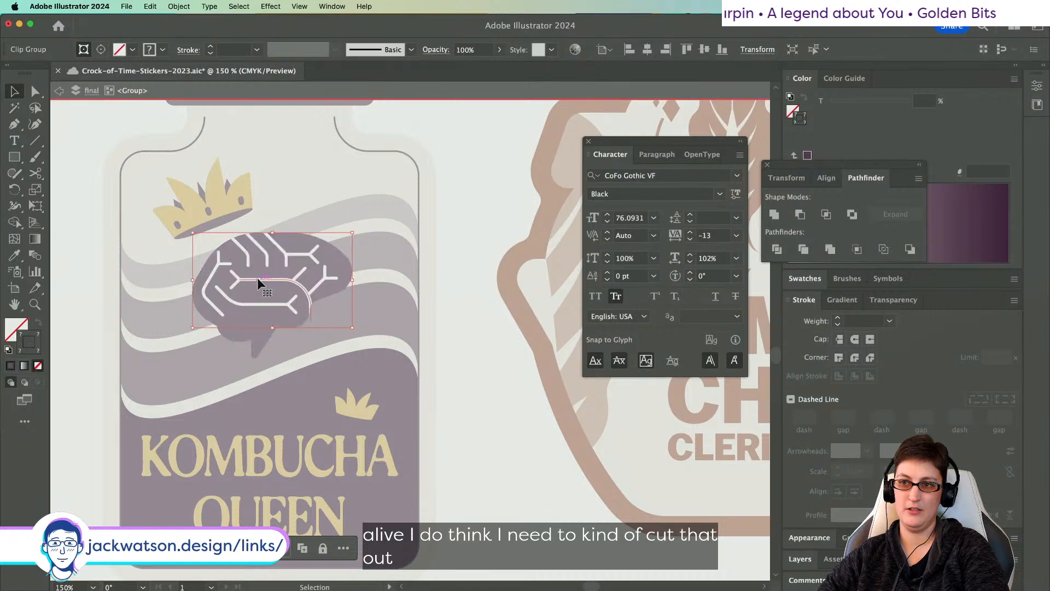
pyautogui.click(253, 277)
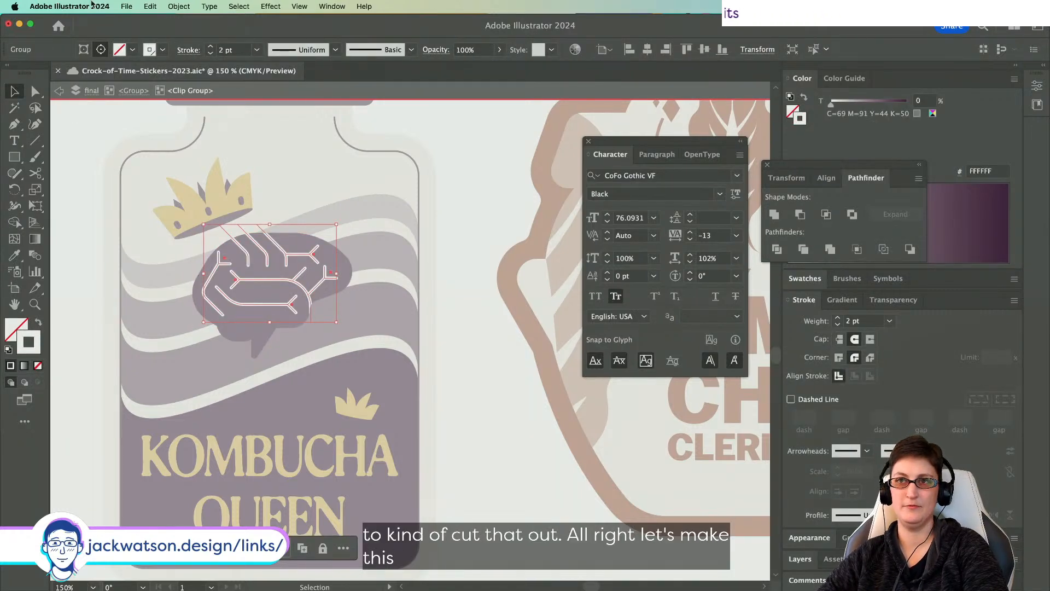
pyautogui.click(173, 5)
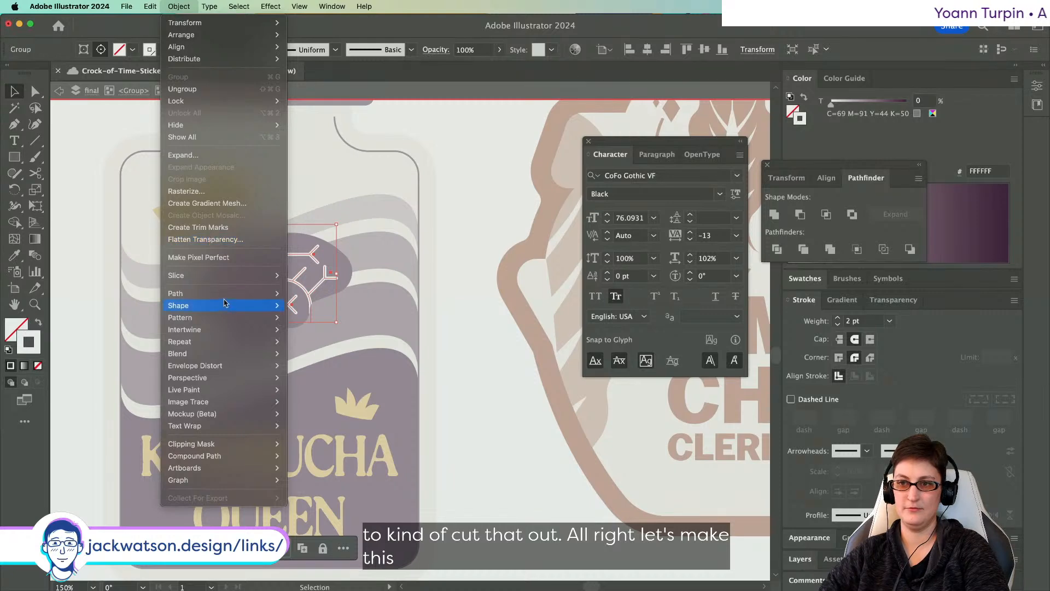
pyautogui.moveTo(224, 296)
pyautogui.click(359, 328)
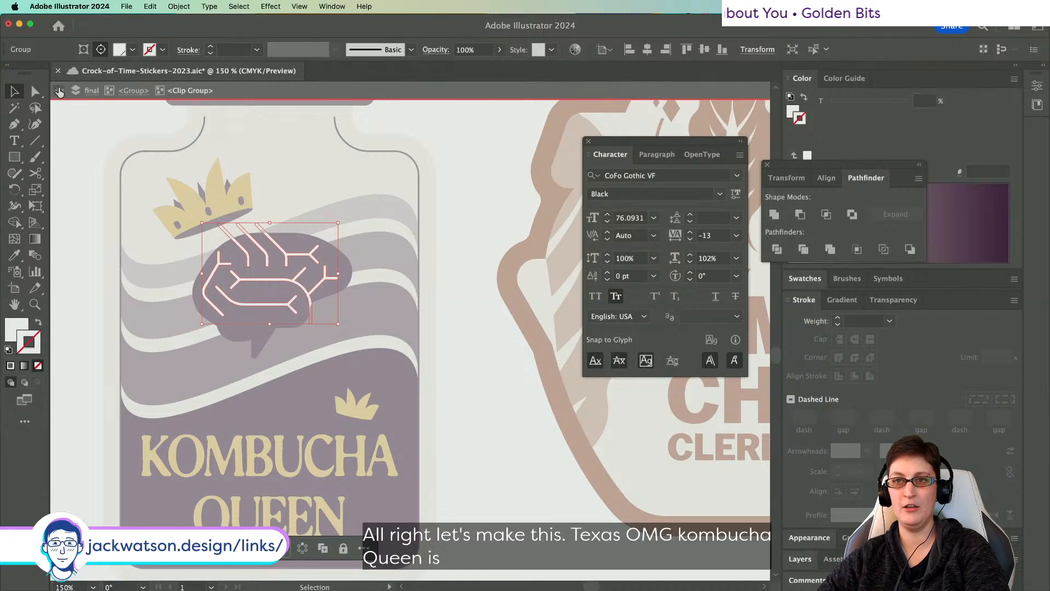
# - Release the clipping mask from the outlined fold lines and cut away the leftover unfilled mask path
pyautogui.click(292, 231)
pyautogui.rightClick(291, 232)
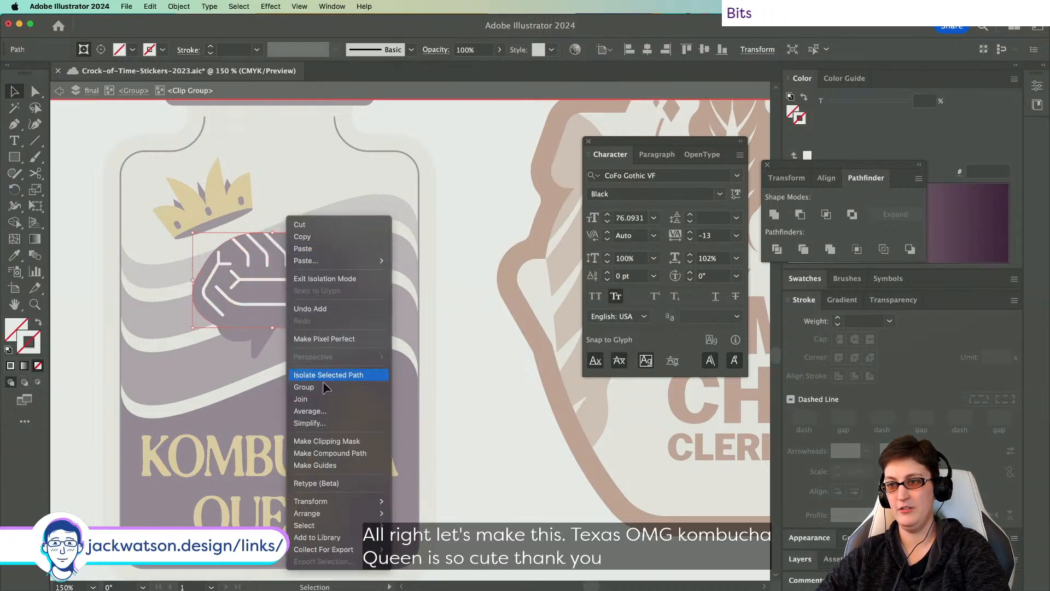
pyautogui.press('Escape')
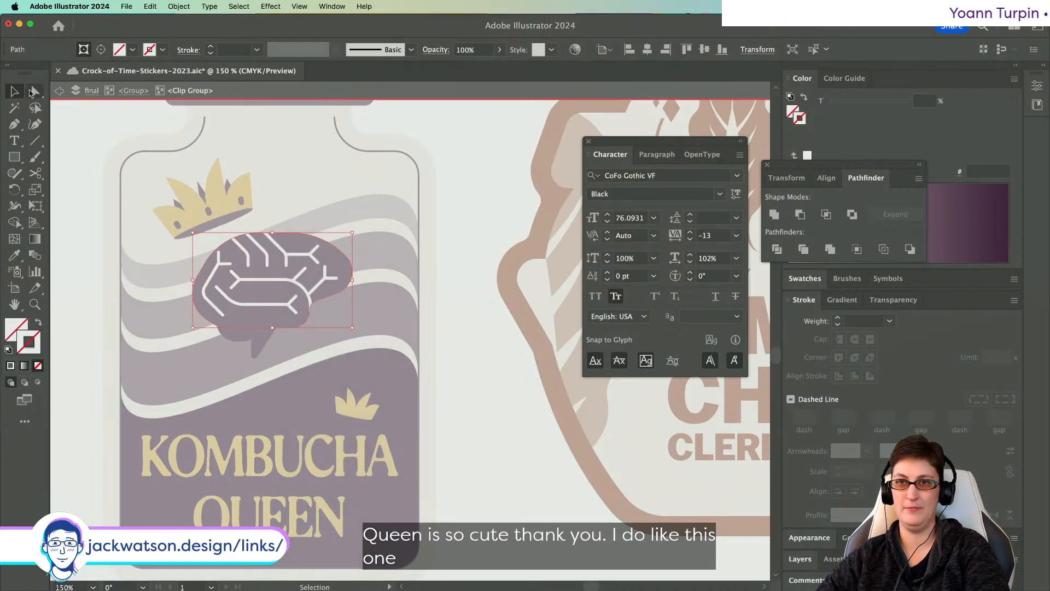
pyautogui.click(58, 90)
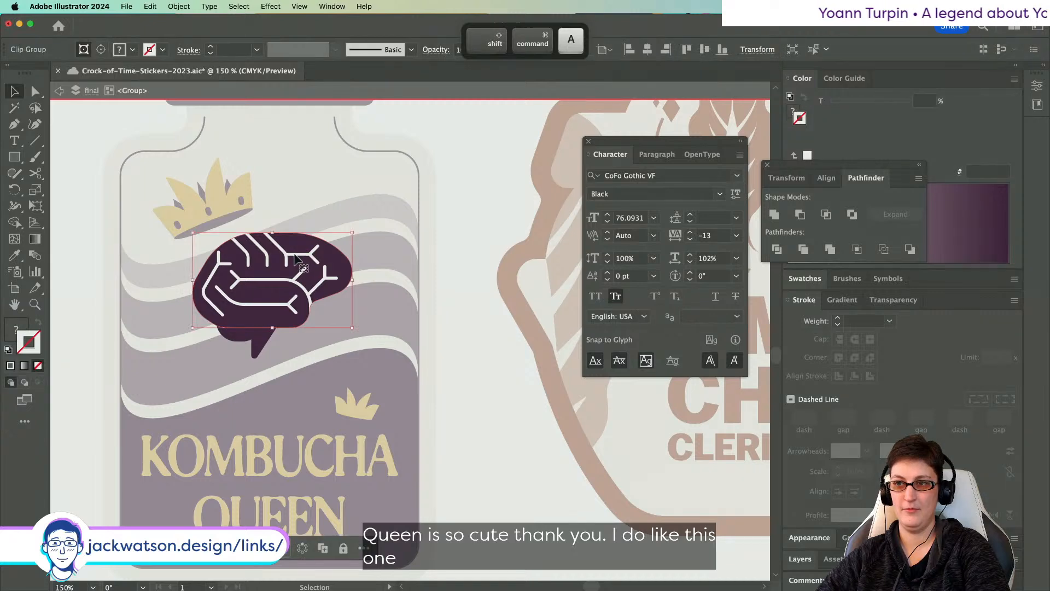
pyautogui.rightClick(296, 255)
pyautogui.click(333, 419)
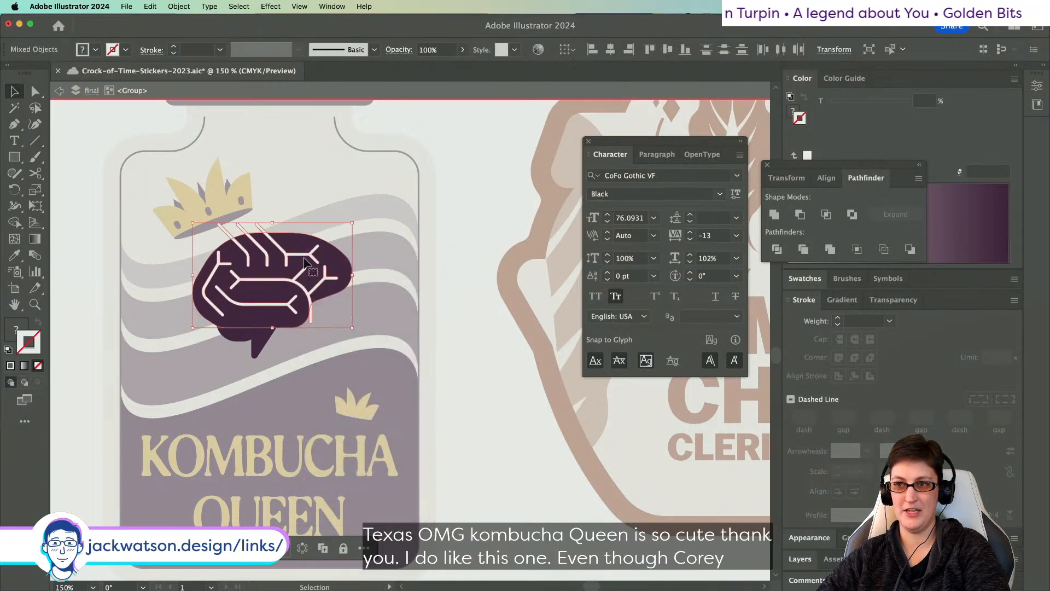
pyautogui.press('super+shift+a')
pyautogui.press('x')
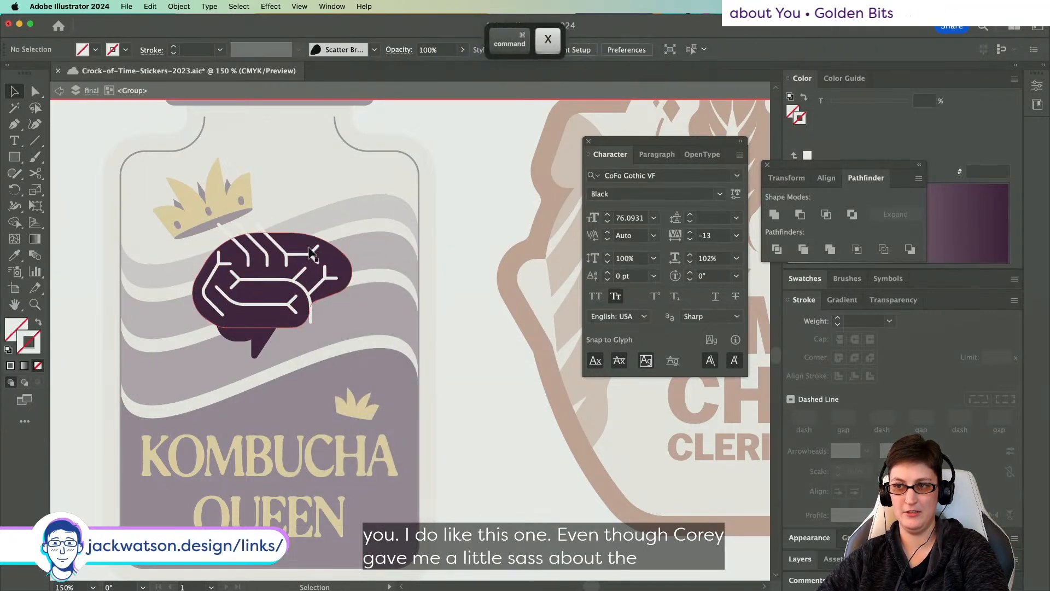
# - Try to subtract the outlined fold lines from the main brain shape alone
pyautogui.click(309, 256)
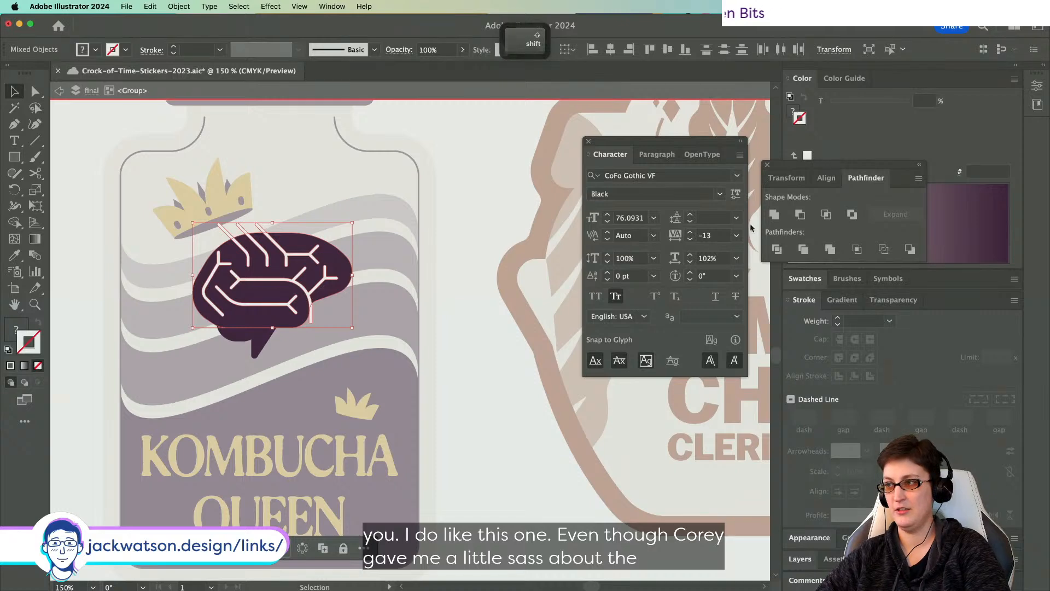
pyautogui.click(800, 215)
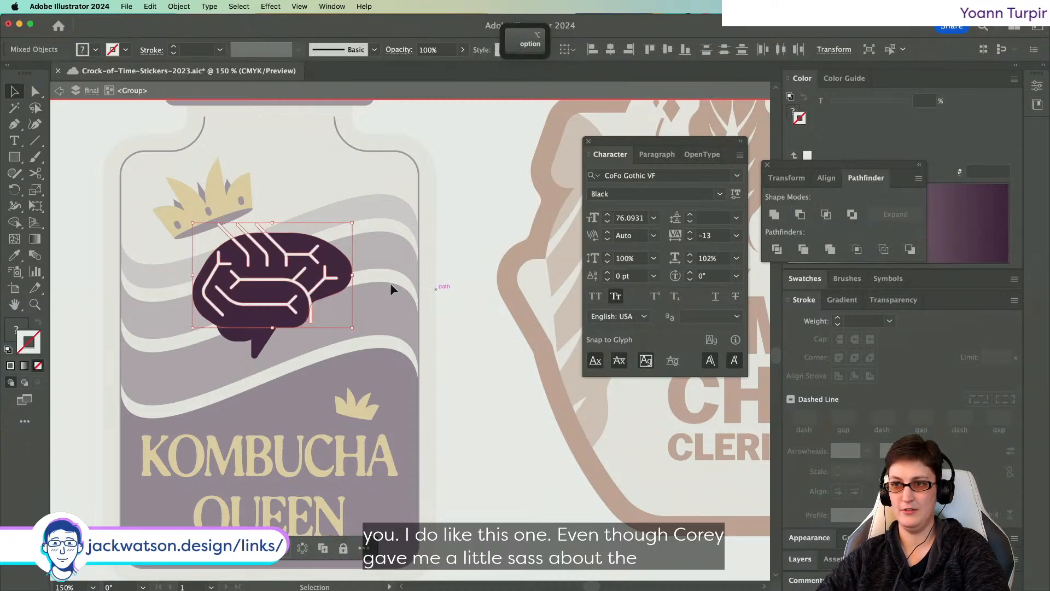
pyautogui.rightClick(282, 279)
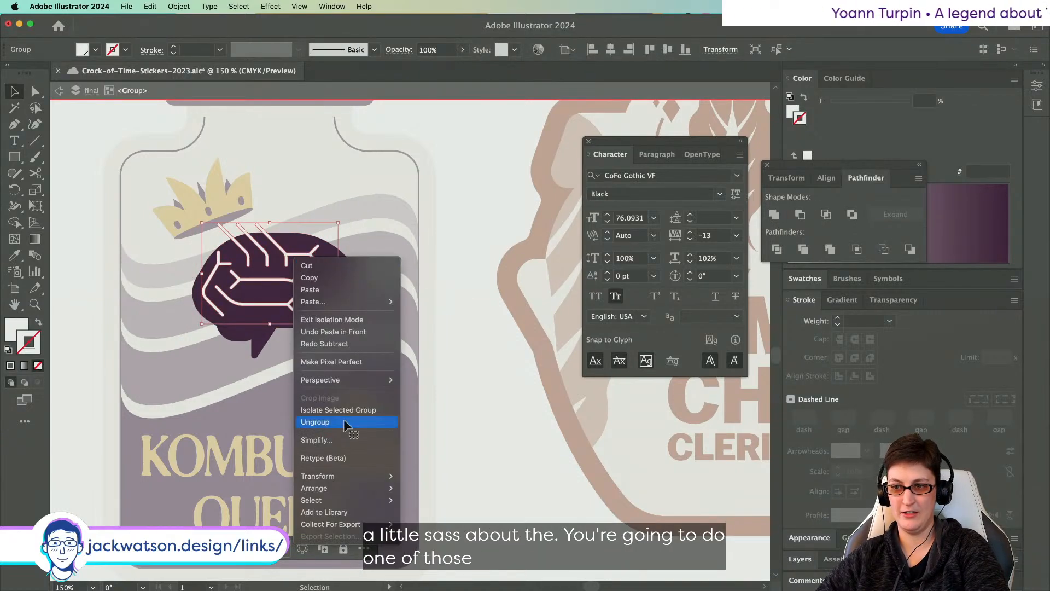
pyautogui.click(285, 274)
pyautogui.click(293, 250)
pyautogui.press('BackSpace')
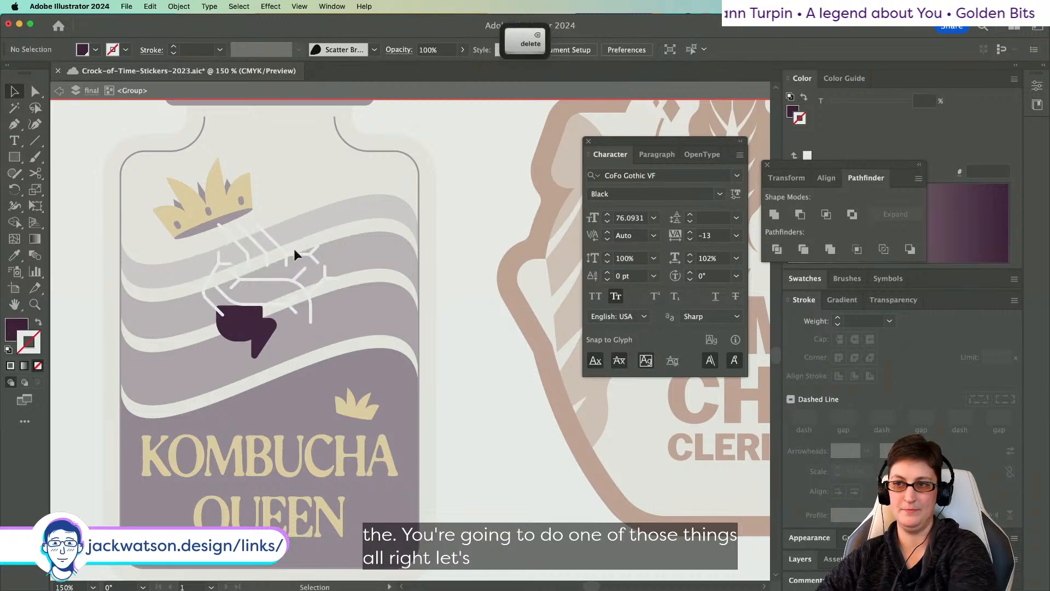
pyautogui.press('super+z')
pyautogui.press('super+z')
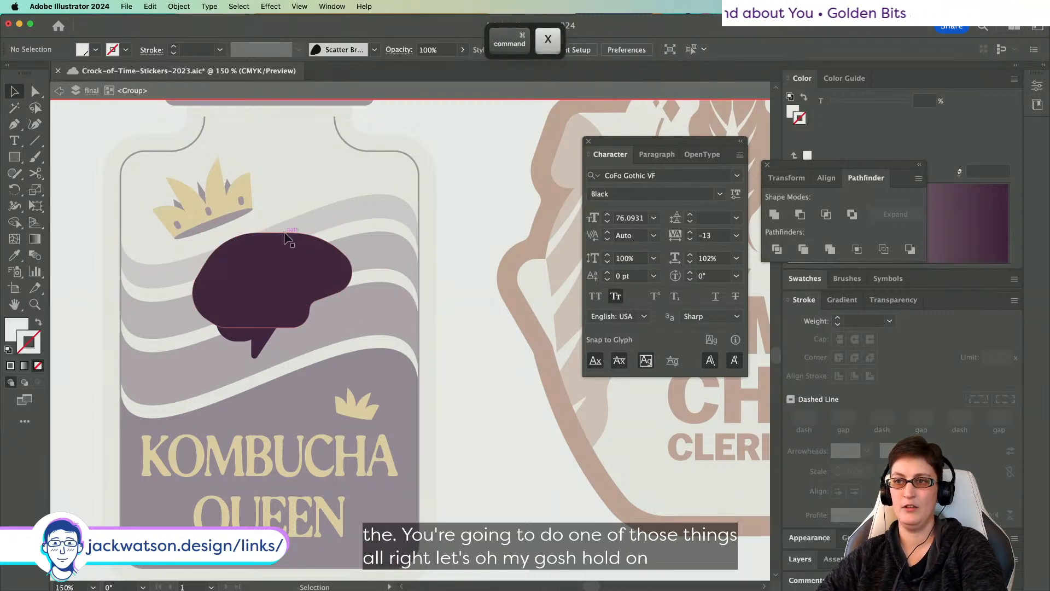
pyautogui.press('BackSpace')
pyautogui.press('super+z')
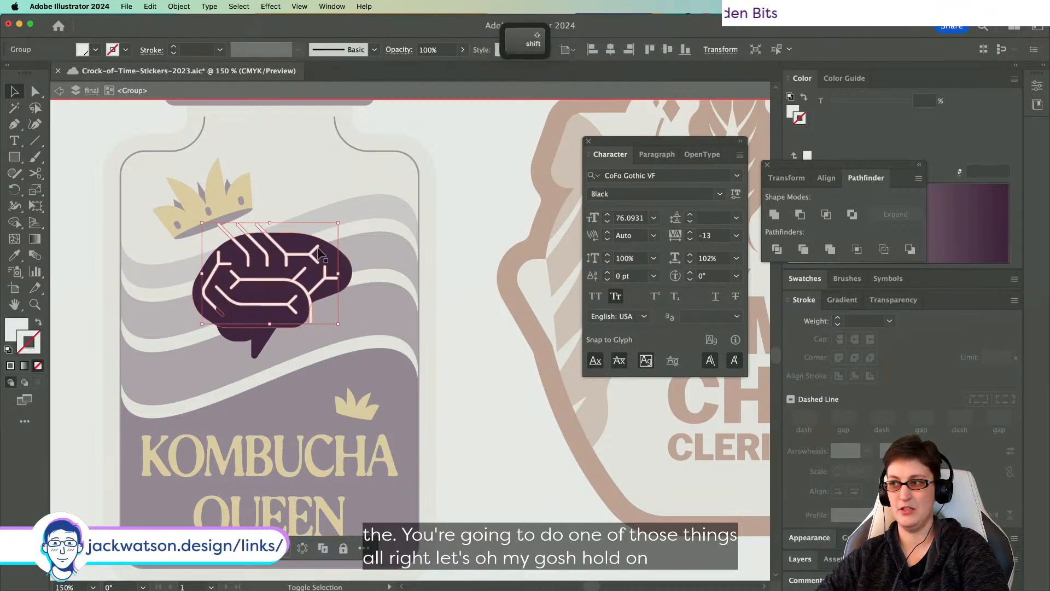
pyautogui.click(800, 214)
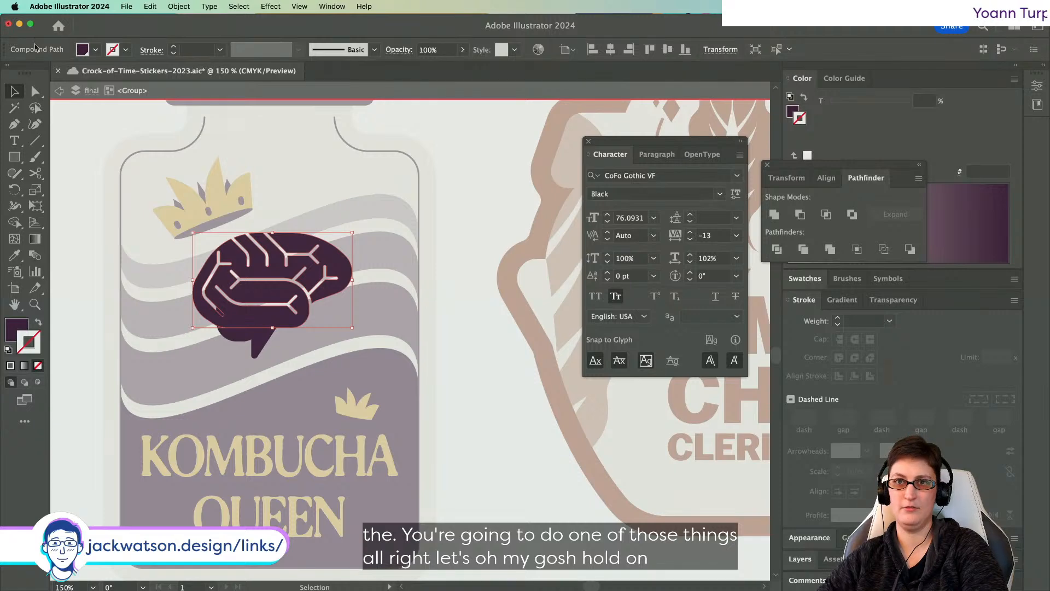
# - Unite the main brain shape, lower lobe and stem into one shape and place it behind the fold lines
pyautogui.keyDown('shift'); pyautogui.click(260, 329); pyautogui.keyUp('shift')
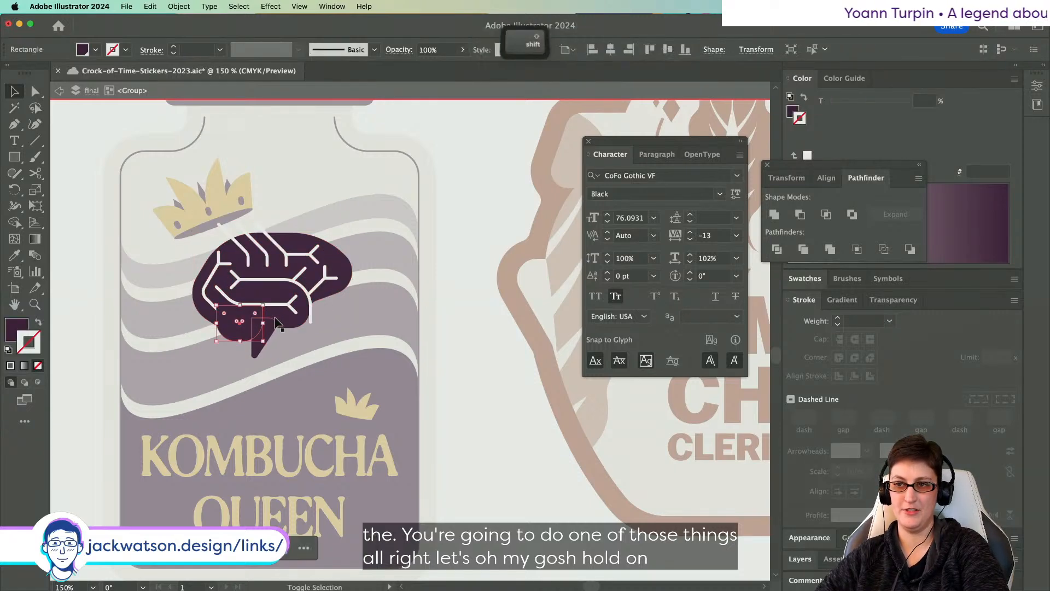
pyautogui.keyDown('shift'); pyautogui.click(258, 328); pyautogui.keyUp('shift')
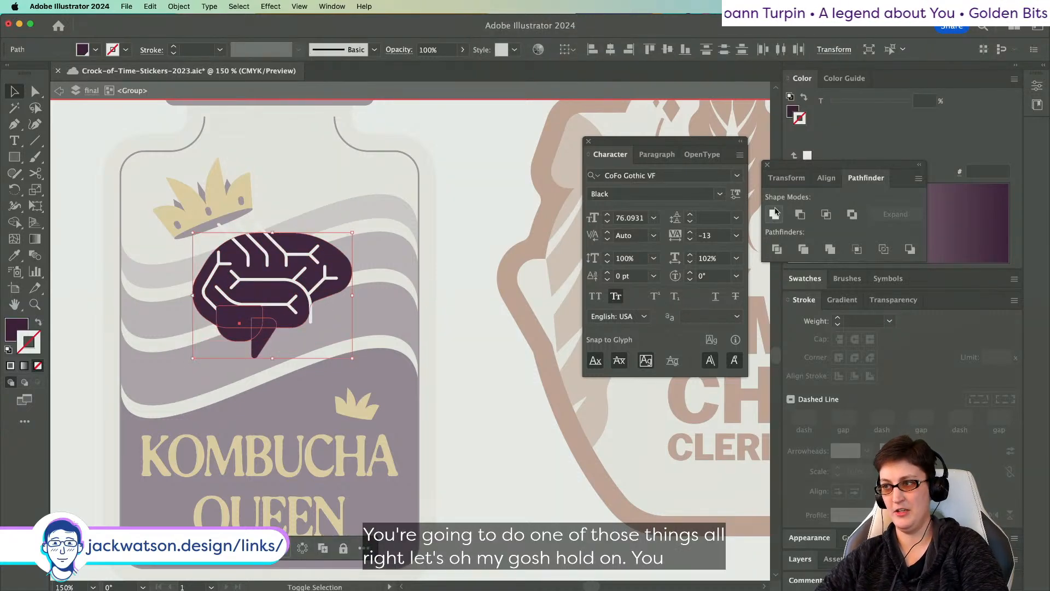
pyautogui.click(249, 320)
pyautogui.press('super+x')
pyautogui.moveTo(329, 327); pyautogui.dragTo(139, 217)
pyautogui.press('super+b')
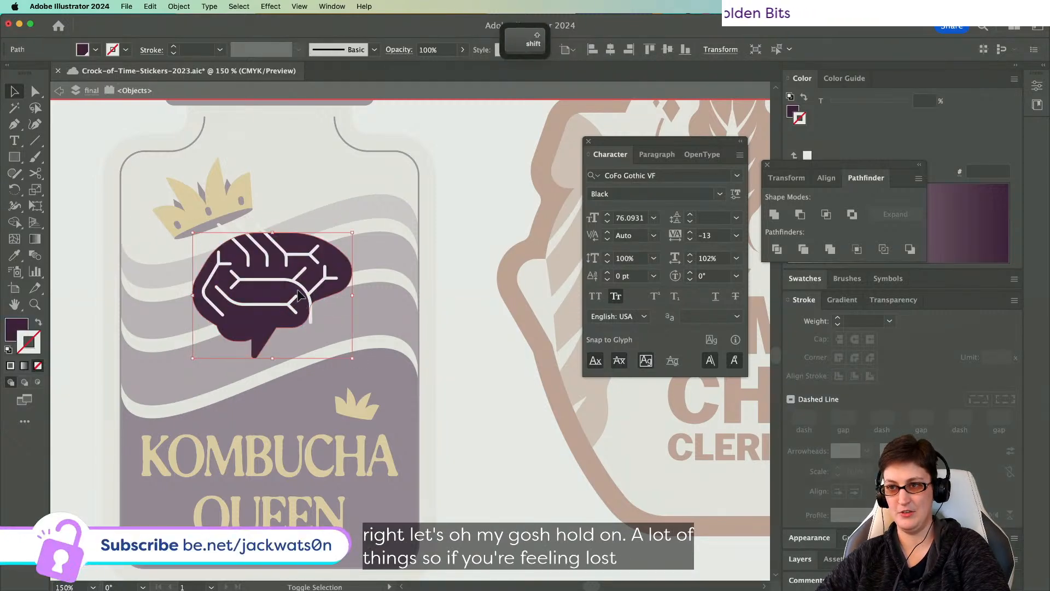
# - Subtract the fold lines from the united brain with Minus Front and leave isolation mode
pyautogui.click(799, 215)
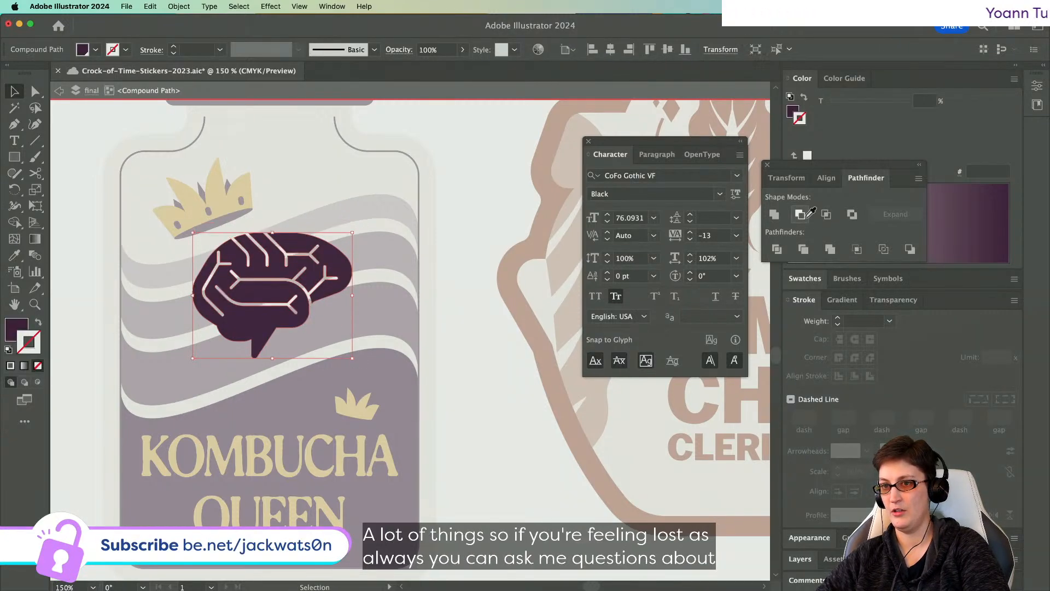
pyautogui.press('shift+super+a')
pyautogui.scroll(-2, 223, 255)
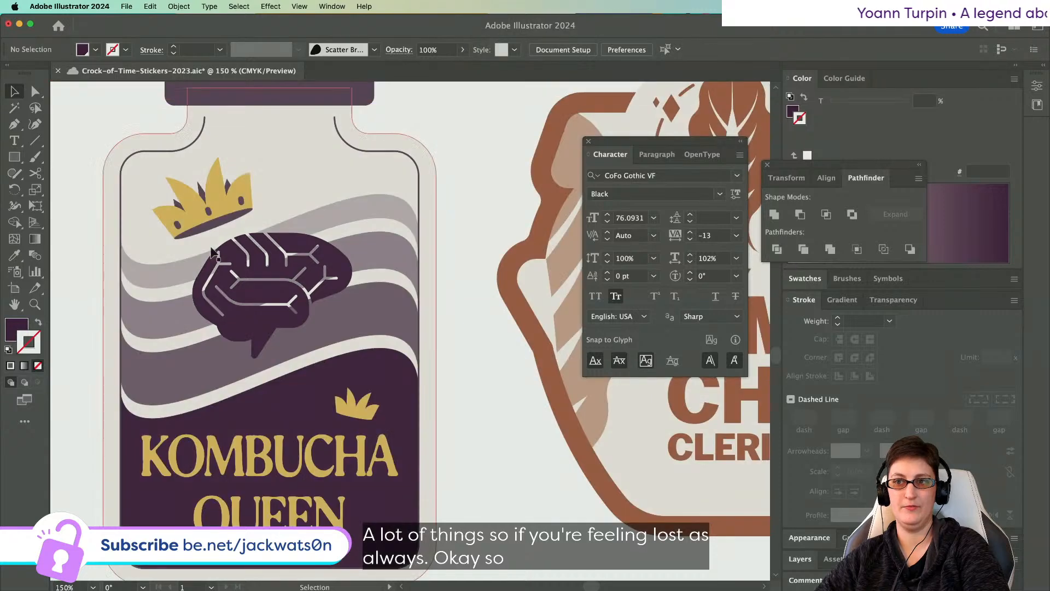
pyautogui.hscroll(-2, 312, 246)
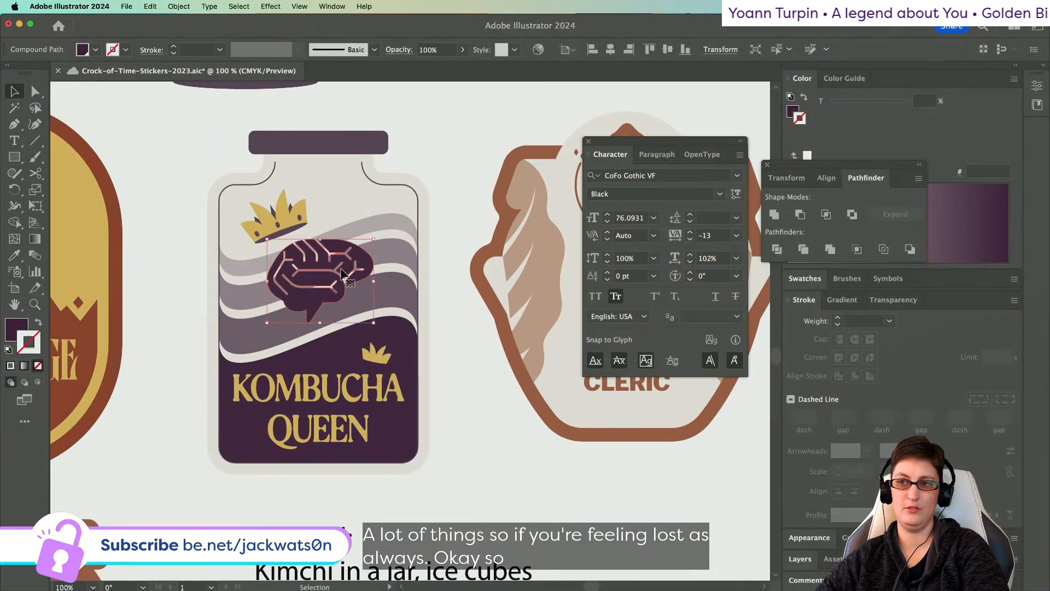
pyautogui.press('shift+super+a')
# - Examine the typefaces of the Wild Ferments and Miso Mage text samples against the Kombucha Queen lettering
pyautogui.scroll(-4, 451, 342)
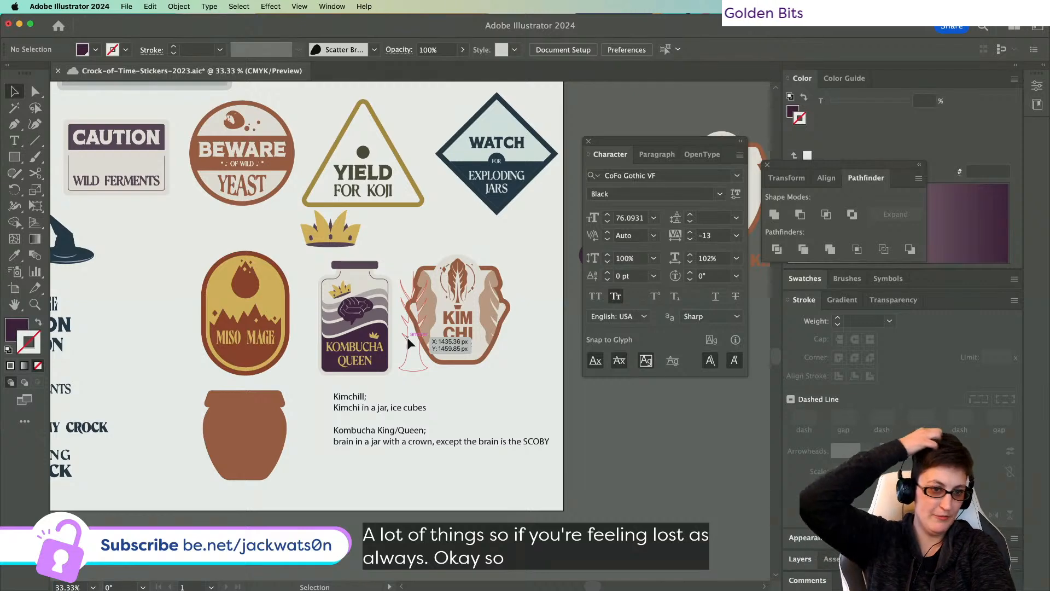
pyautogui.hscroll(-6, 287, 385)
pyautogui.scroll(-2, 287, 385)
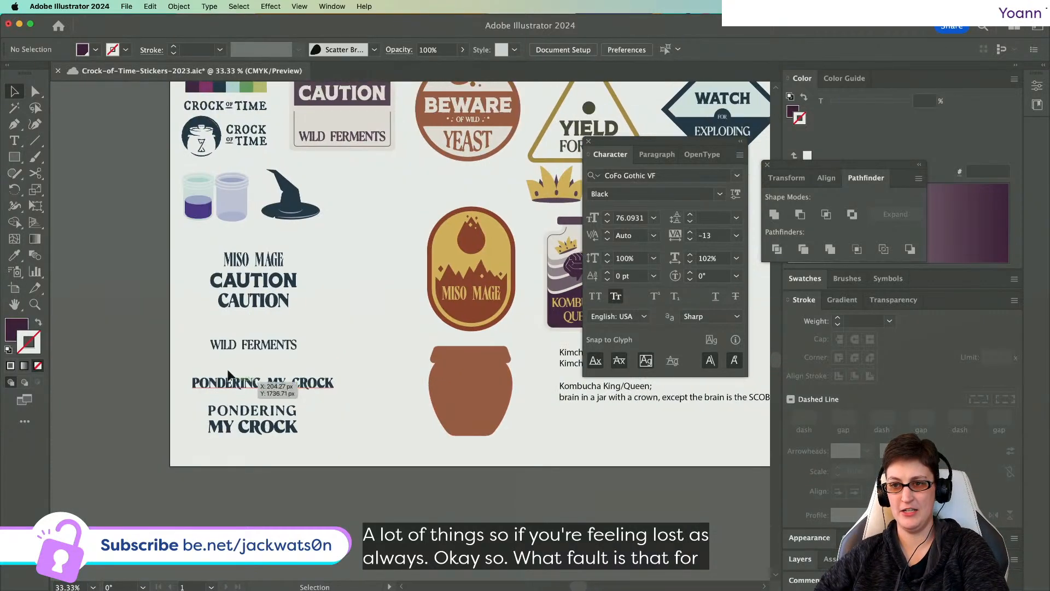
pyautogui.click(251, 348)
pyautogui.hscroll(4, 251, 348)
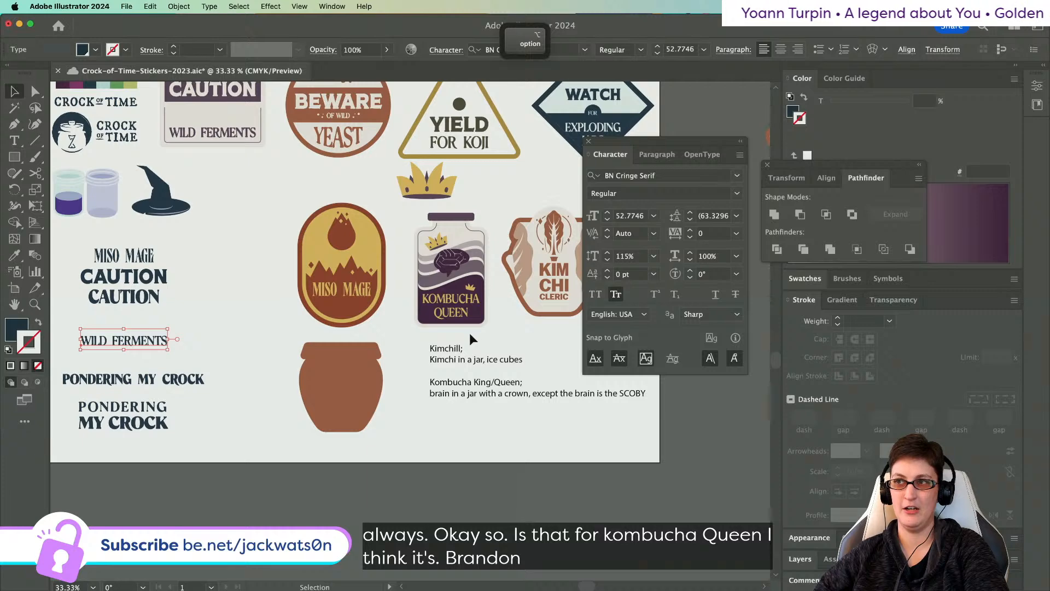
pyautogui.scroll(1, 470, 333)
pyautogui.press('a')
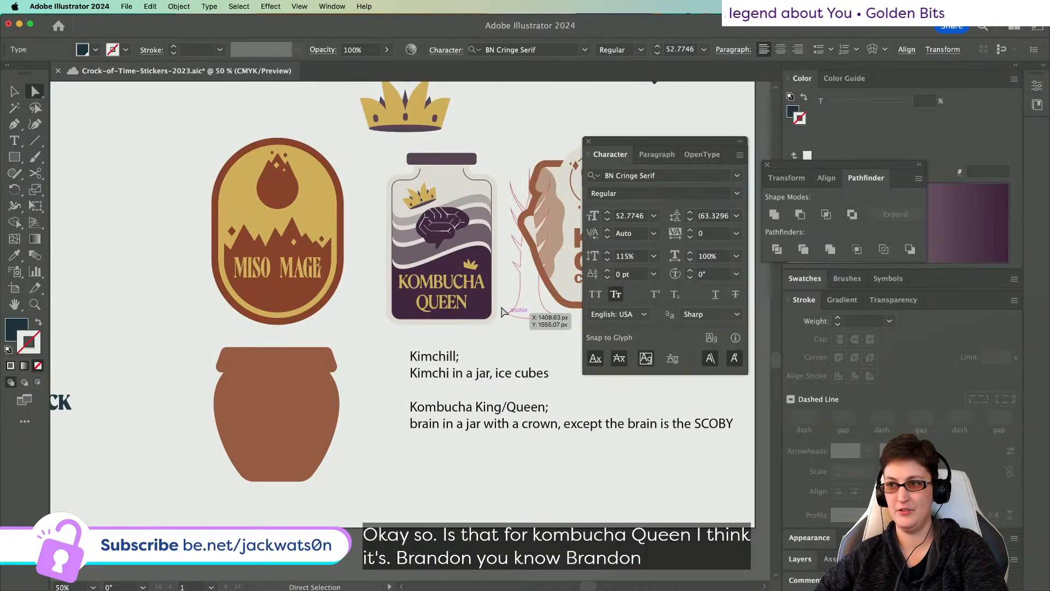
pyautogui.click(478, 286)
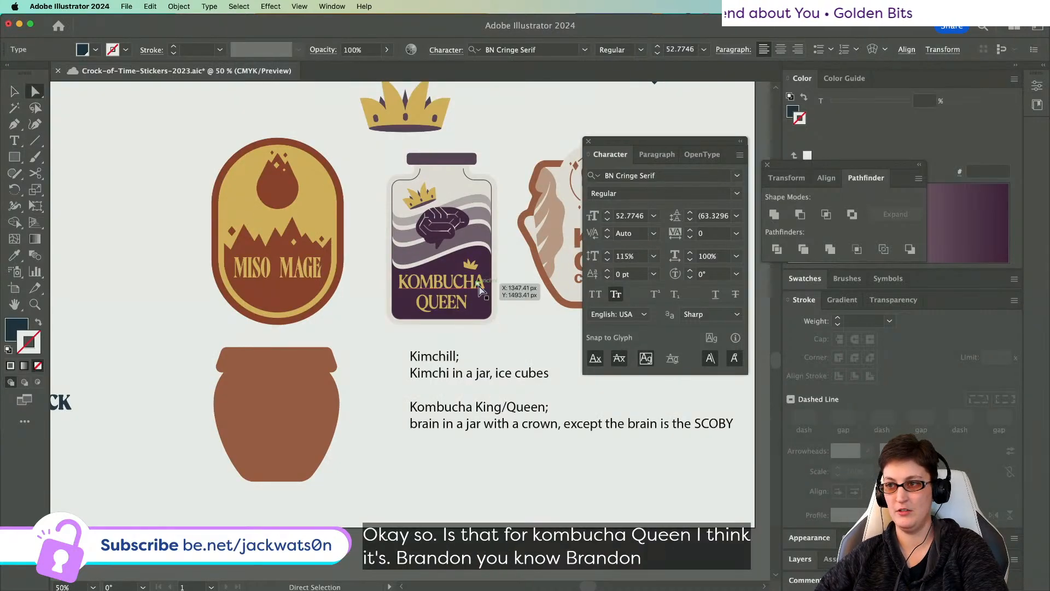
pyautogui.click(309, 265)
pyautogui.hscroll(-5, 126, 255)
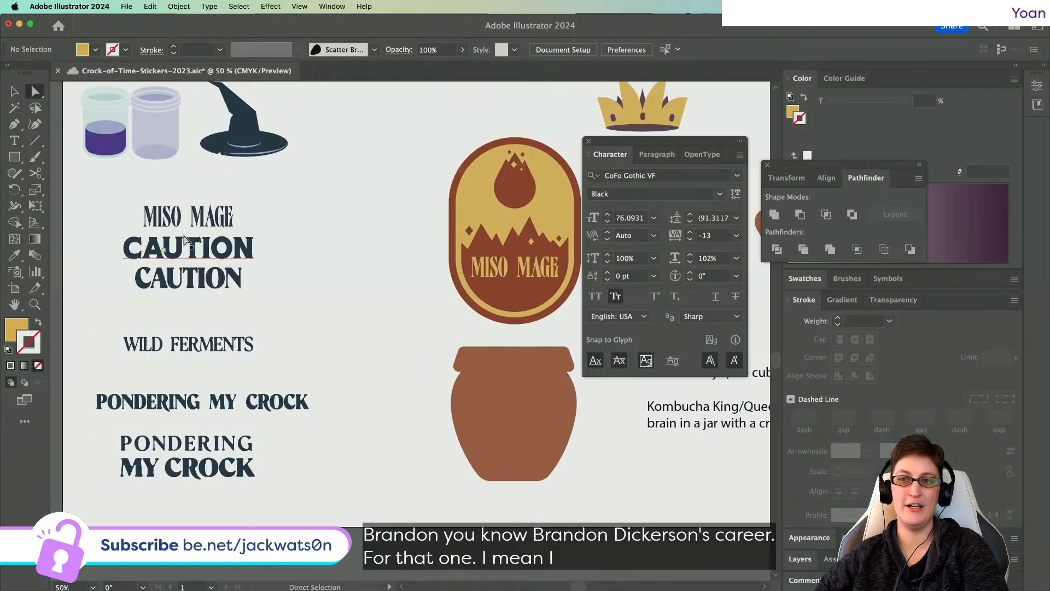
pyautogui.click(201, 223)
pyautogui.hscroll(5, 201, 223)
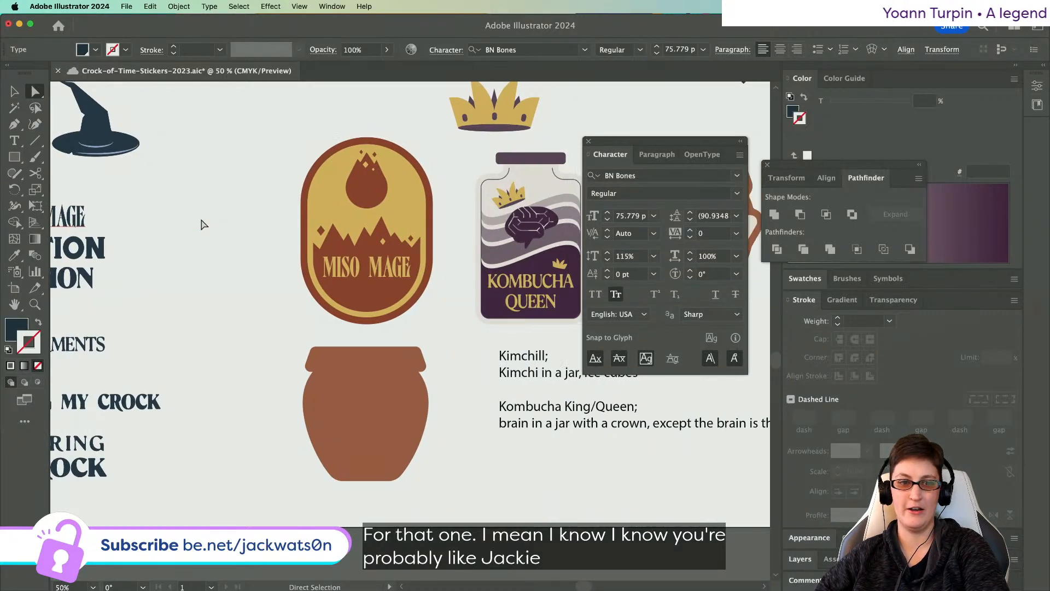
# - Examine the typeface of the Kimchi Cleric sticker's lettering
pyautogui.hscroll(-2, 248, 244)
pyautogui.scroll(-1, 253, 249)
pyautogui.hscroll(4, 253, 249)
pyautogui.scroll(3, 257, 252)
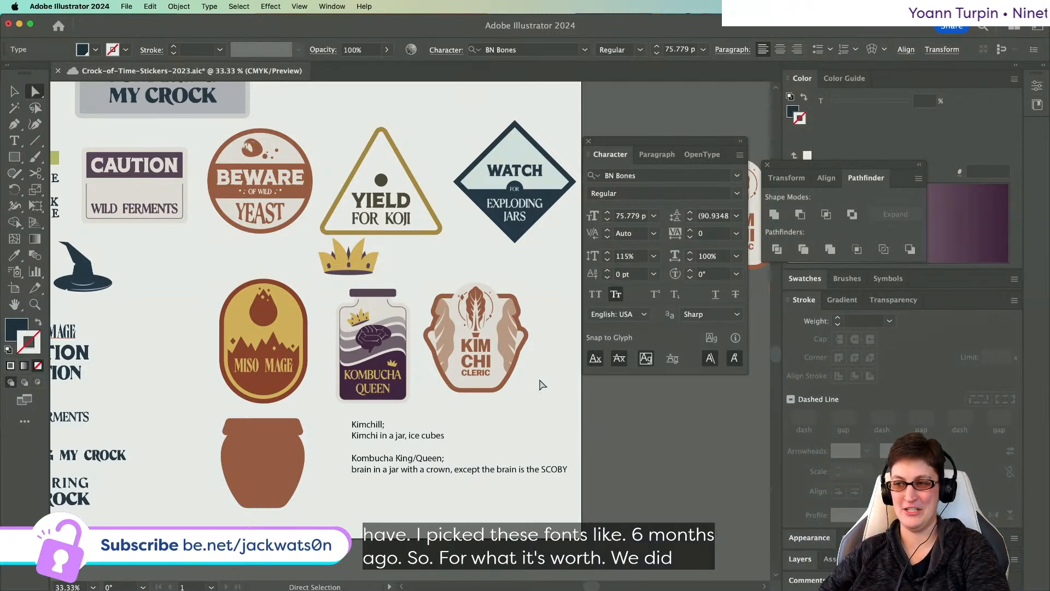
pyautogui.scroll(2, 526, 372)
pyautogui.click(453, 330)
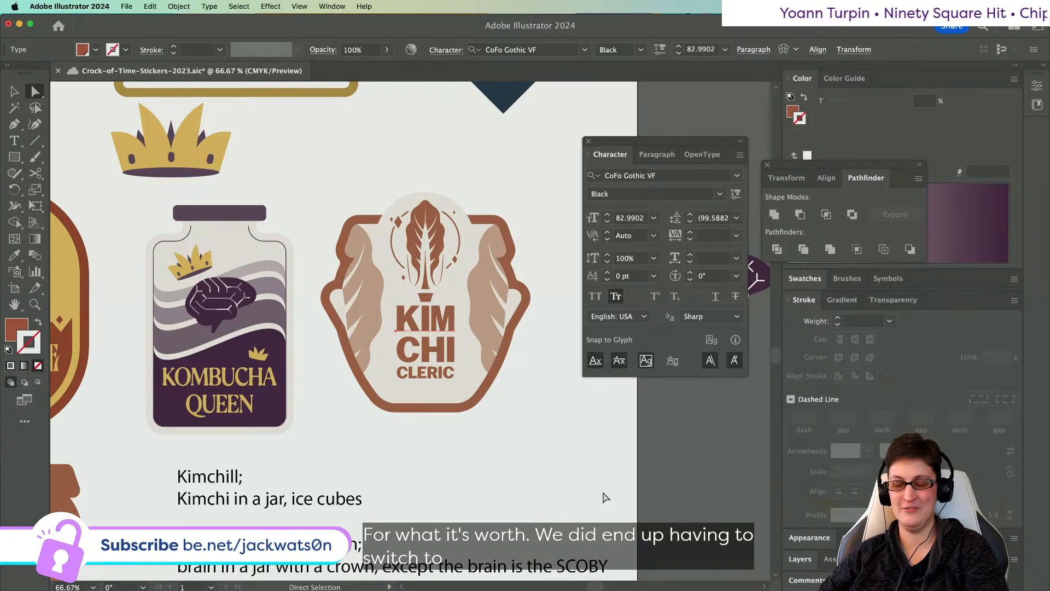
pyautogui.click(606, 497)
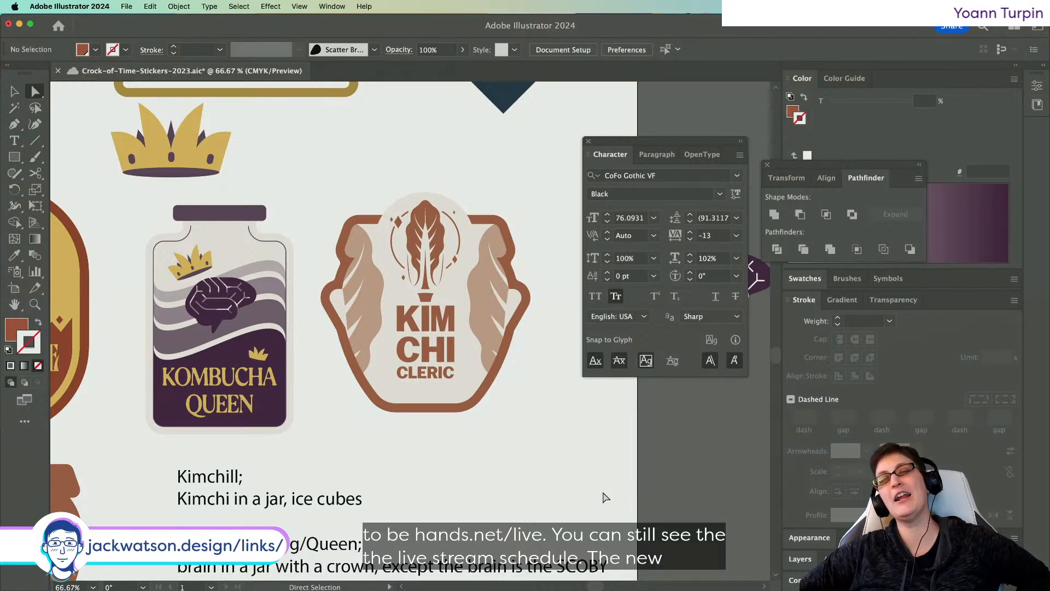
# - Copy the spare BN Scouts Hand "KIM CHI CLERIC" lettering from outside the artboard and place the copy beside the Kimchi Cleric sticker
pyautogui.hscroll(2, 488, 413)
pyautogui.scroll(-1, 488, 412)
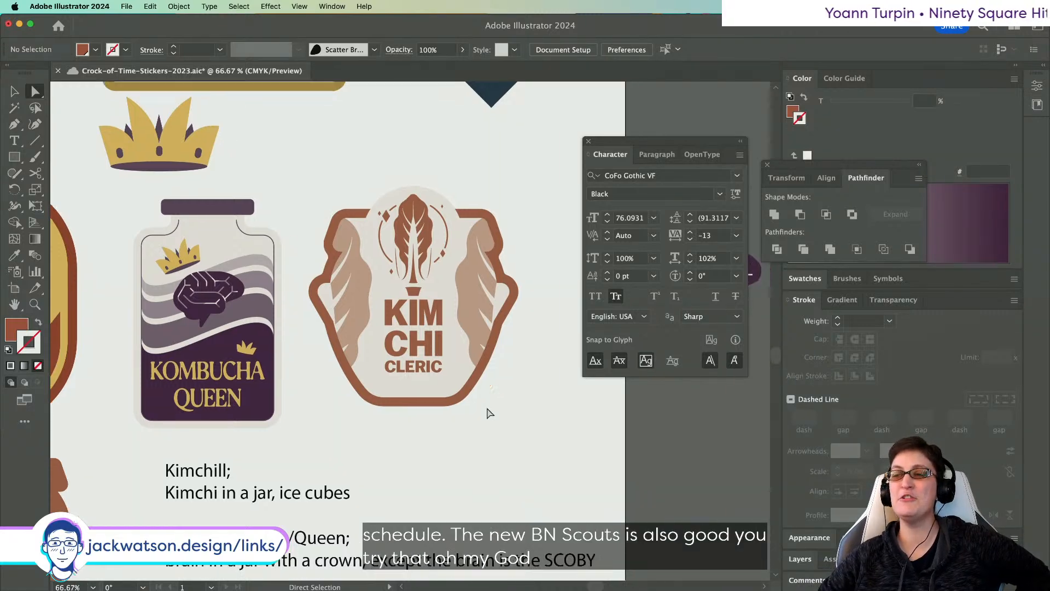
pyautogui.scroll(-5, 489, 413)
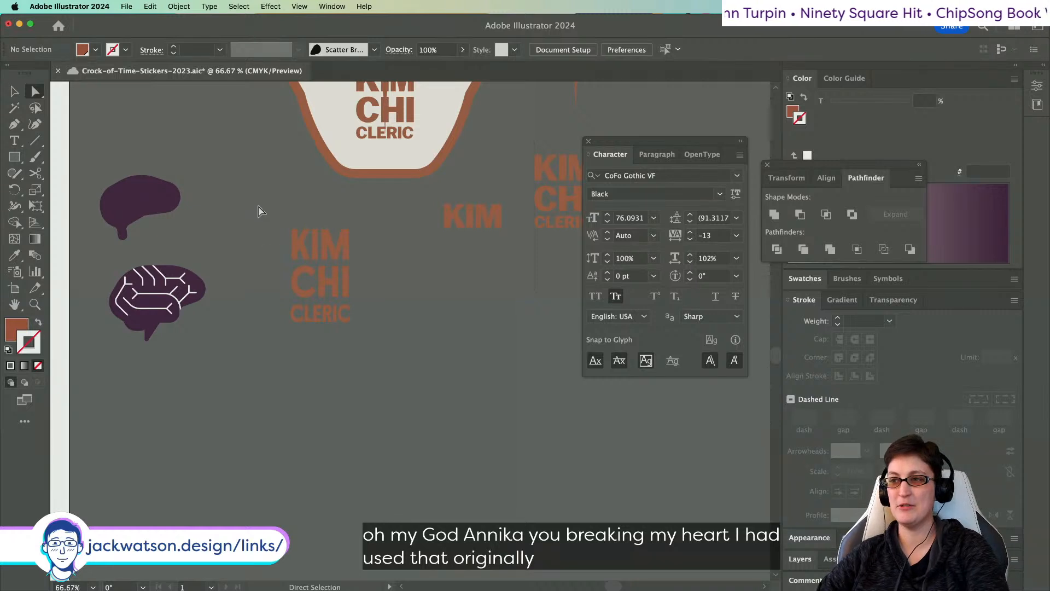
pyautogui.click(320, 276)
pyautogui.press('super+c')
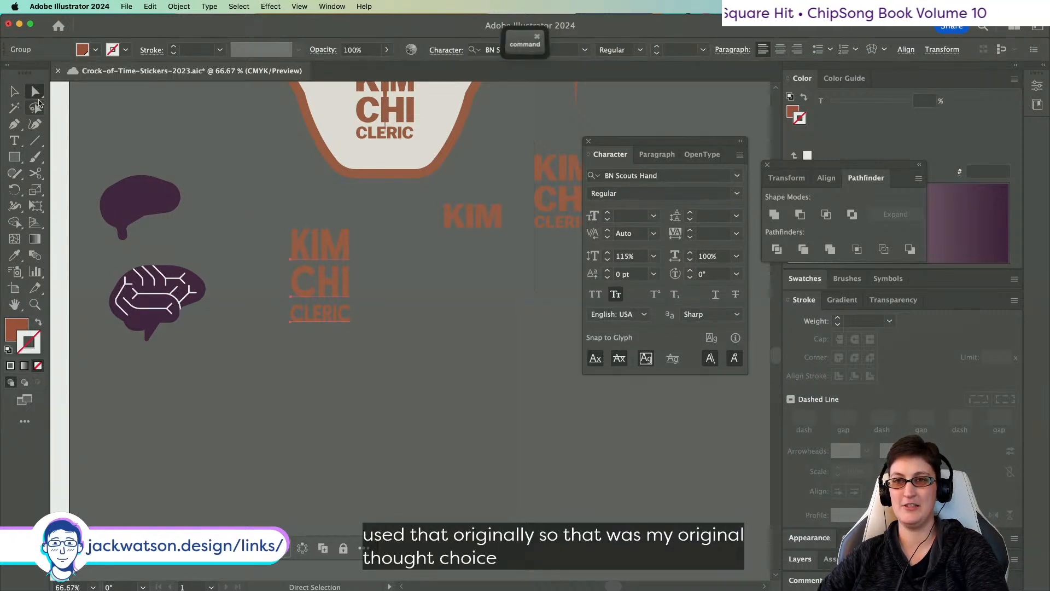
pyautogui.hscroll(-10, 241, 168)
pyautogui.press('super+v')
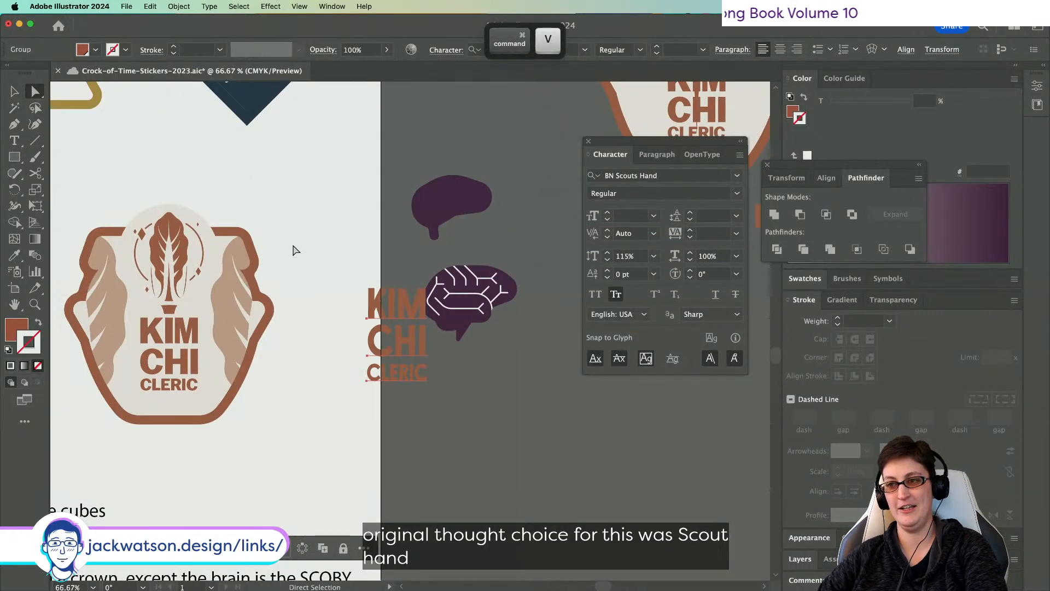
pyautogui.moveTo(413, 322); pyautogui.dragTo(332, 320)
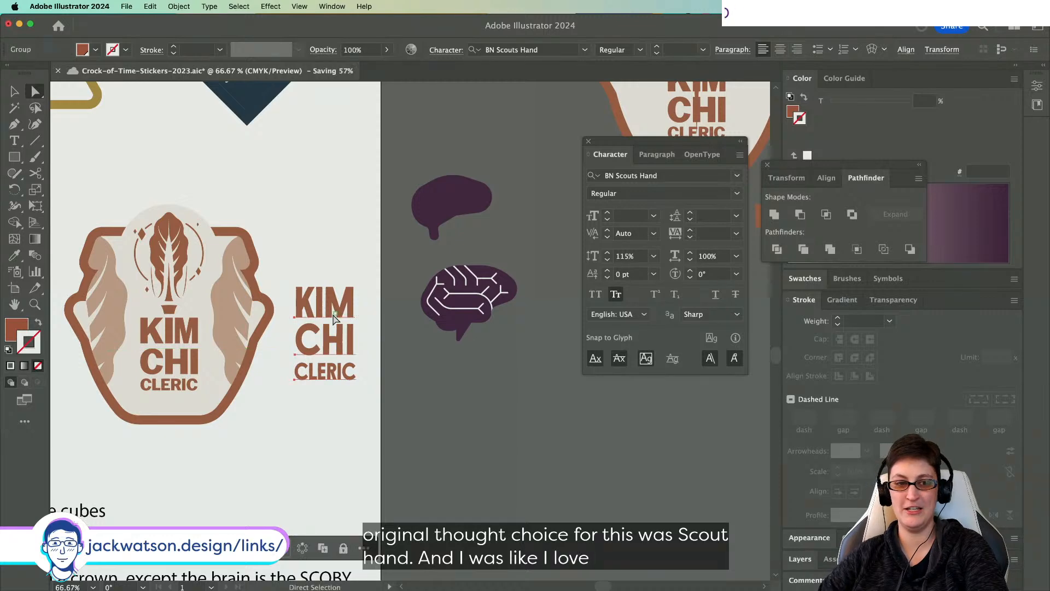
# - Compare the BN Scouts Hand lettering with the sticker's own text and delete the pasted copy
pyautogui.scroll(1, 285, 326)
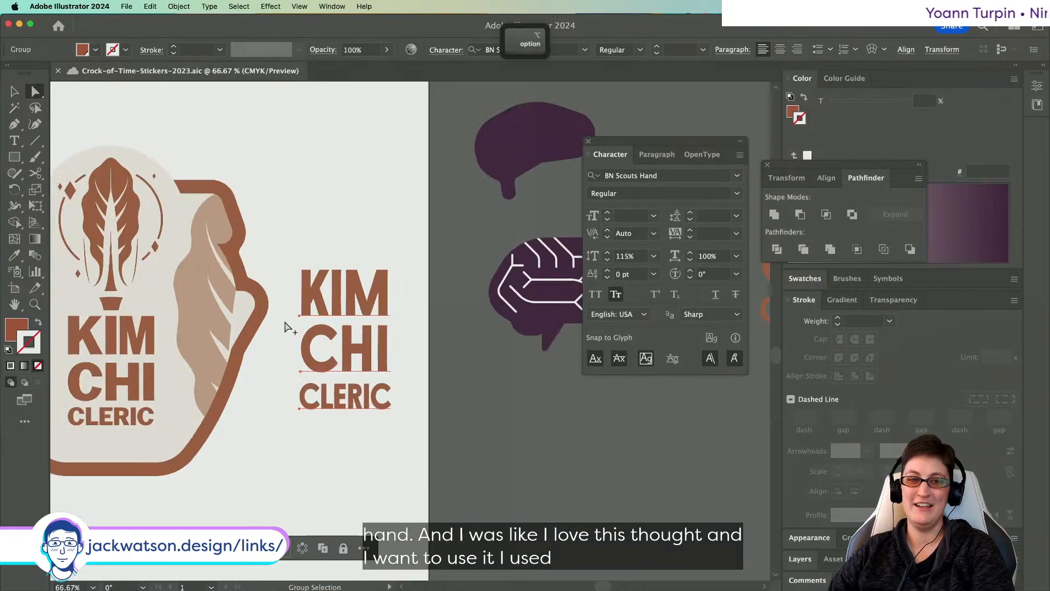
pyautogui.press('v')
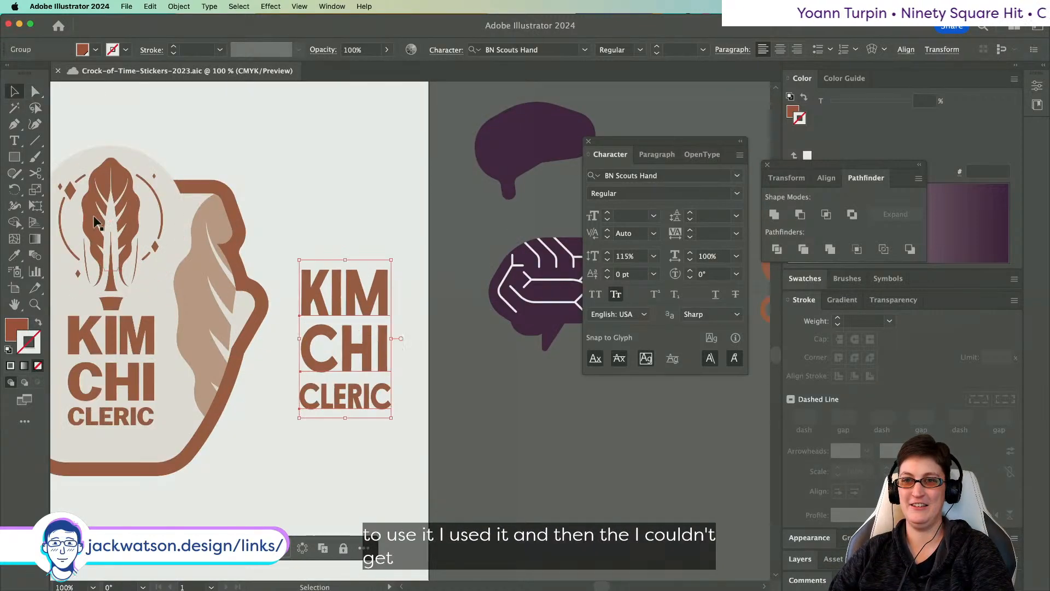
pyautogui.hscroll(-5, 229, 364)
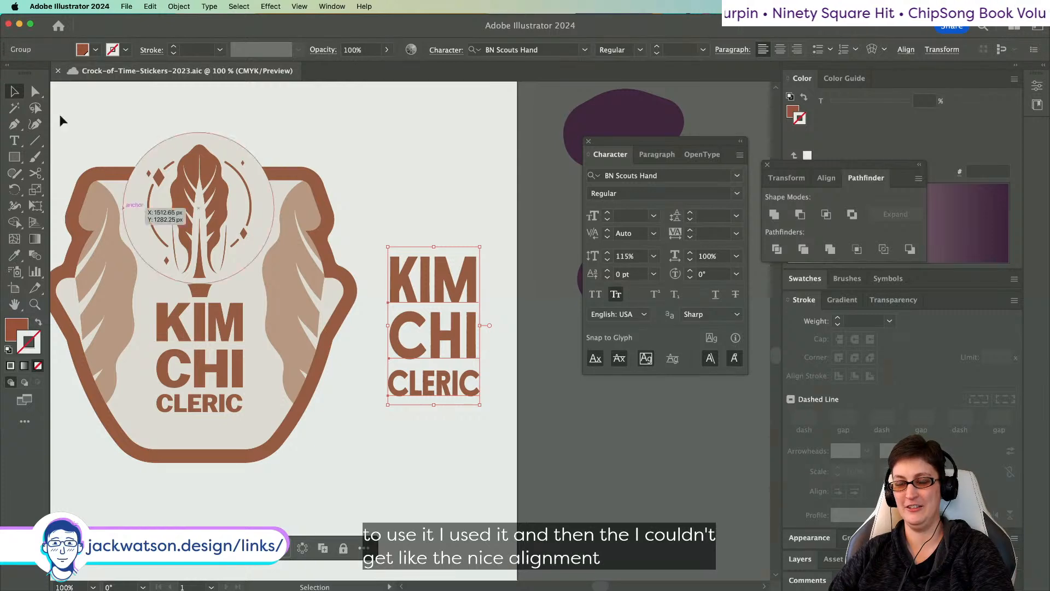
pyautogui.press('BackSpace')
pyautogui.press('space')
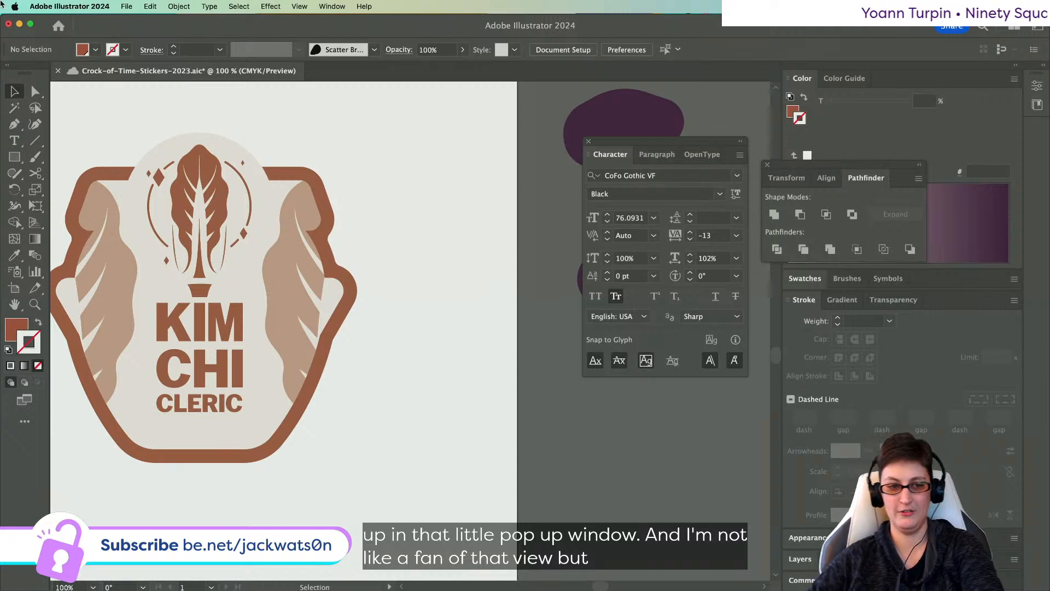
# - Enlarge the brain on the Kombucha Queen jar slightly and deselect it
pyautogui.hscroll(-3, 148, 211)
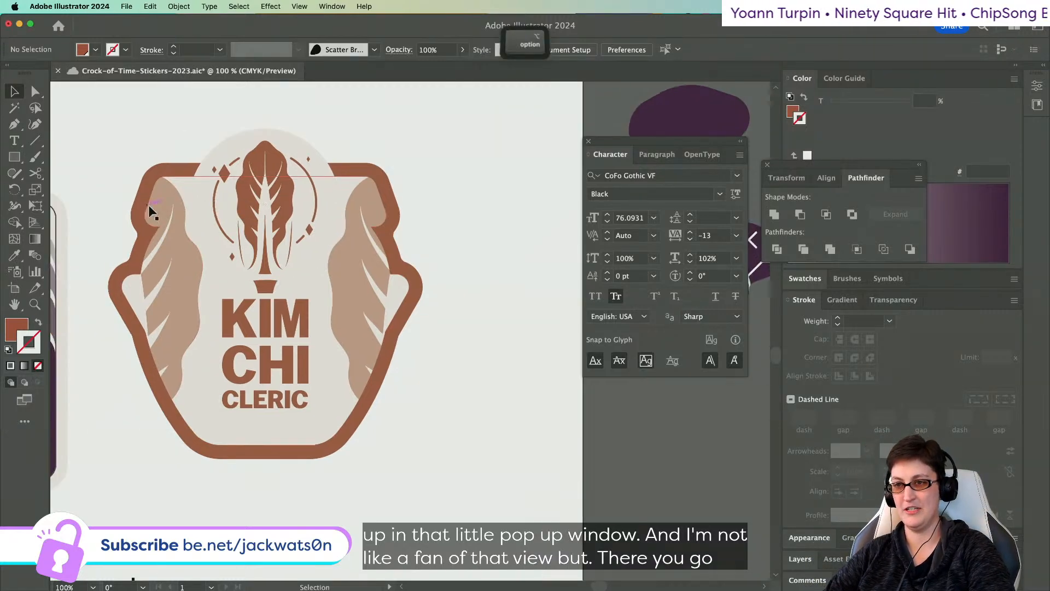
pyautogui.scroll(-1, 153, 207)
pyautogui.hscroll(-9, 156, 207)
pyautogui.hscroll(-4, 155, 211)
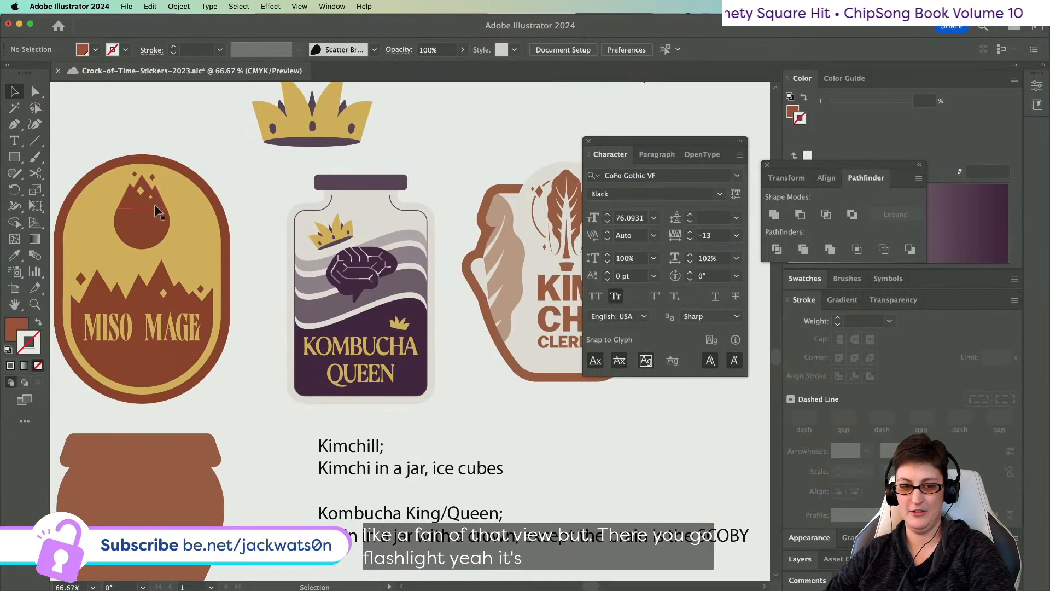
pyautogui.hscroll(-3, 156, 206)
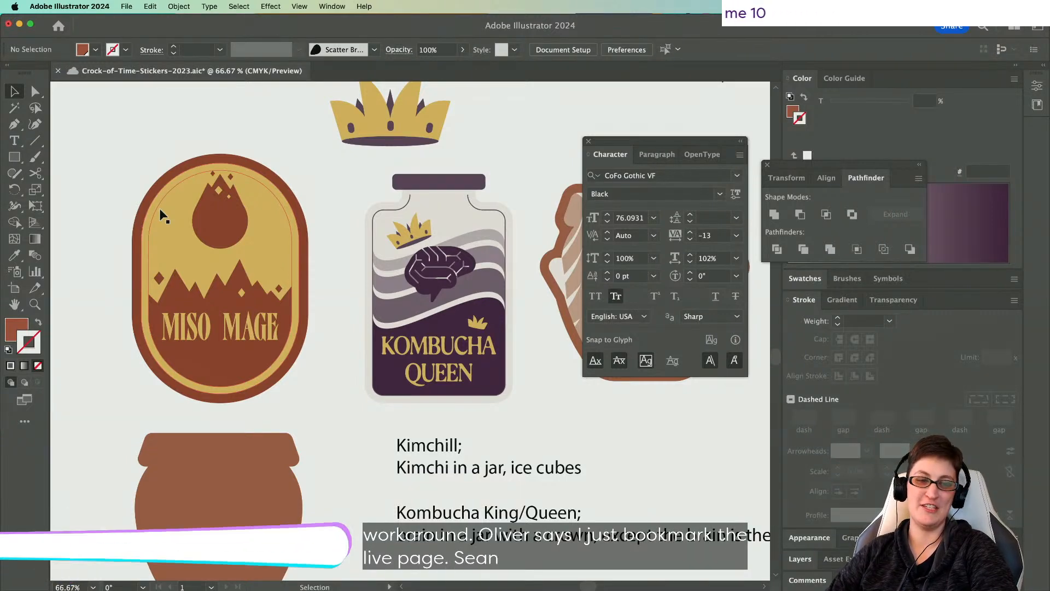
pyautogui.hscroll(2, 164, 216)
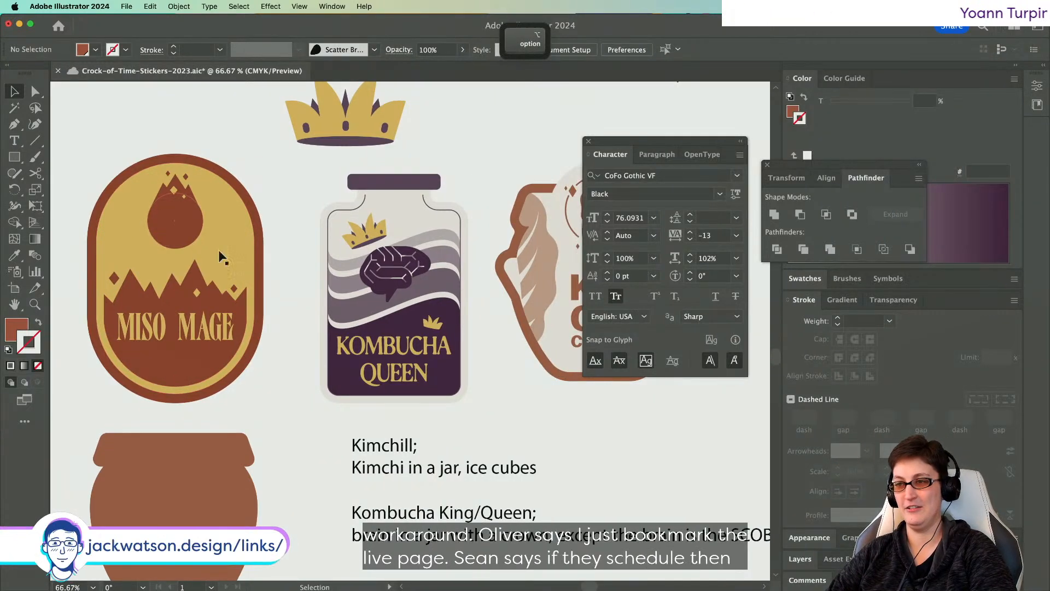
pyautogui.scroll(5, 420, 327)
pyautogui.click(353, 219)
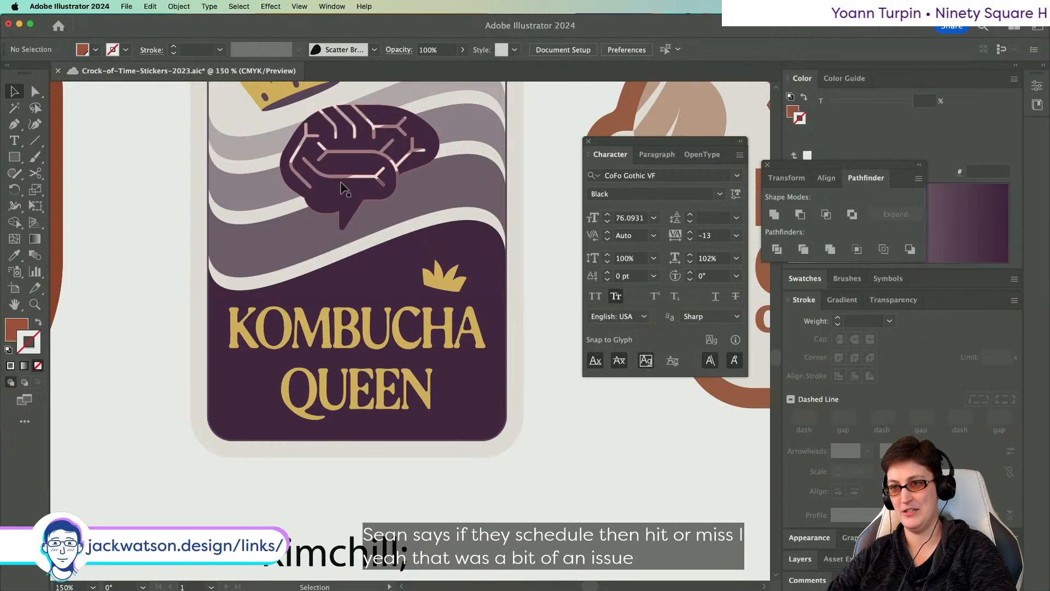
pyautogui.scroll(5, 363, 209)
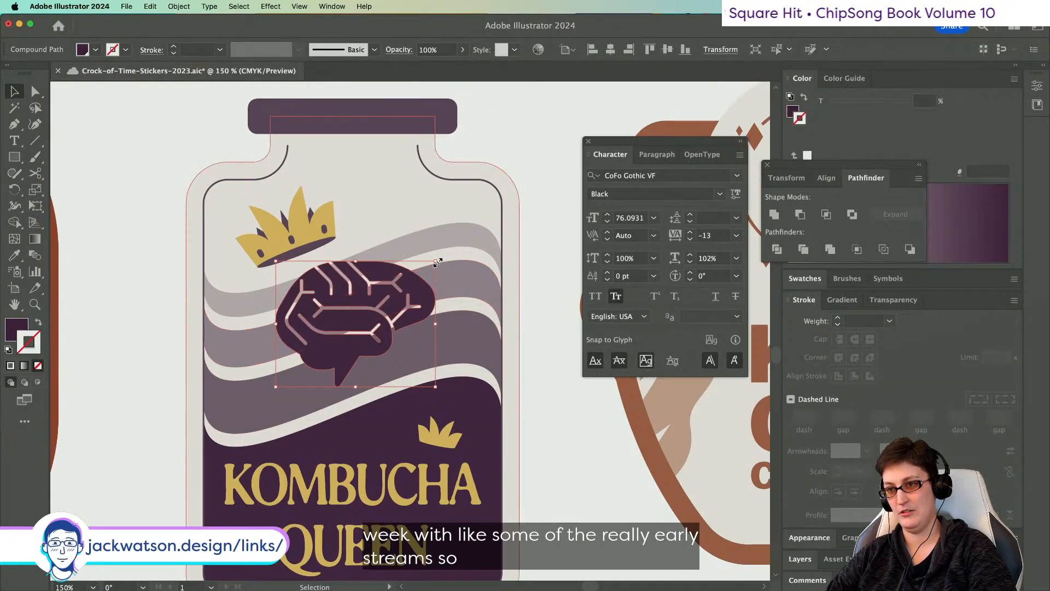
pyautogui.moveTo(436, 261); pyautogui.dragTo(439, 260)
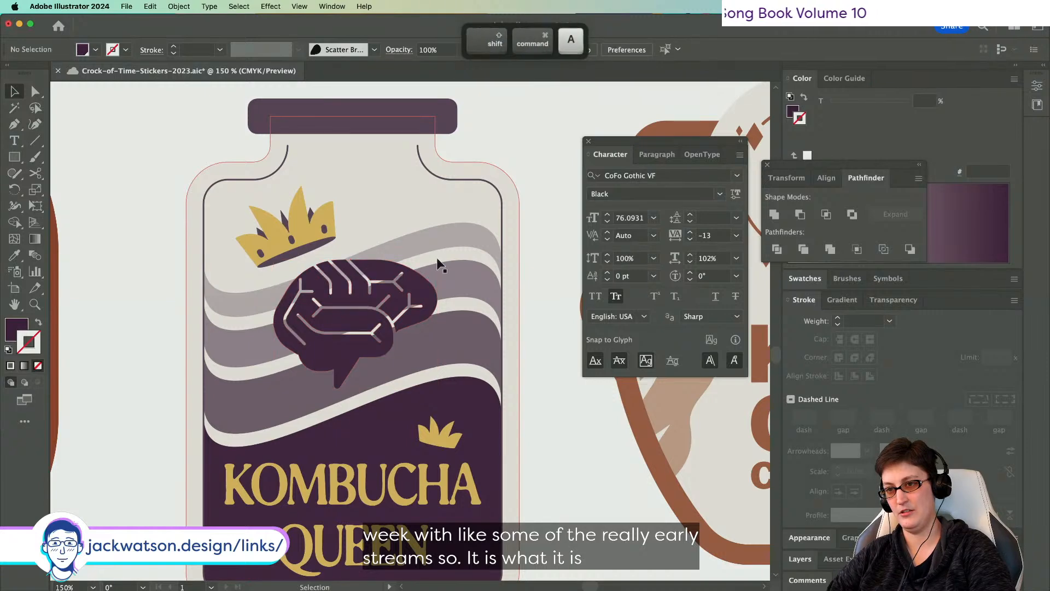
pyautogui.hotkey('shift', 'ctrl', 'a')
# - Enlarge the brain a little more towards the crown and centre it horizontally on the jar's inner outline
pyautogui.click(314, 236)
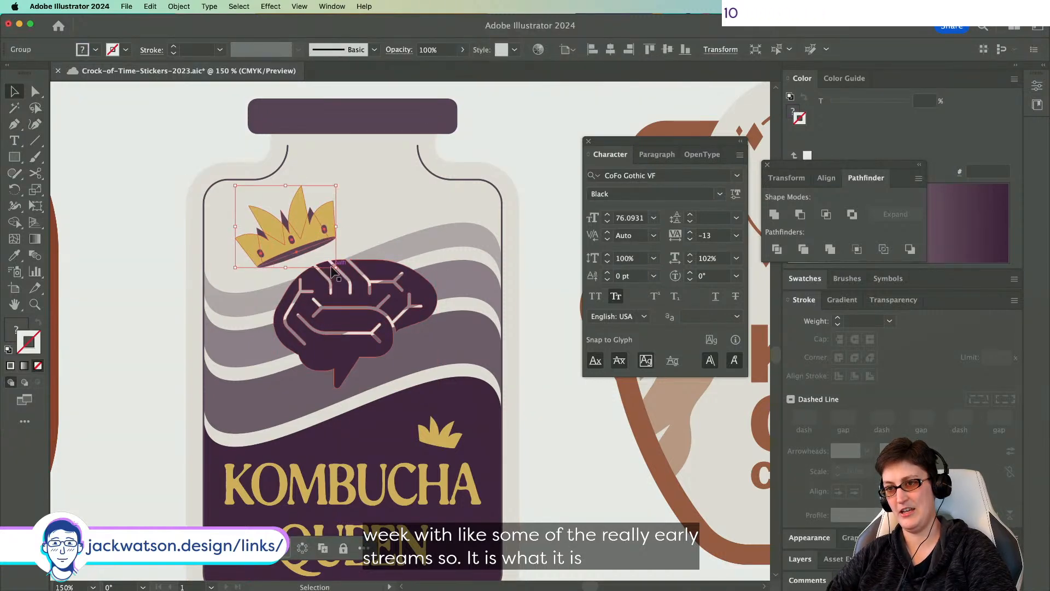
pyautogui.hotkey('ctrl', '-')
pyautogui.hotkey('shift', 'ctrl', 'a')
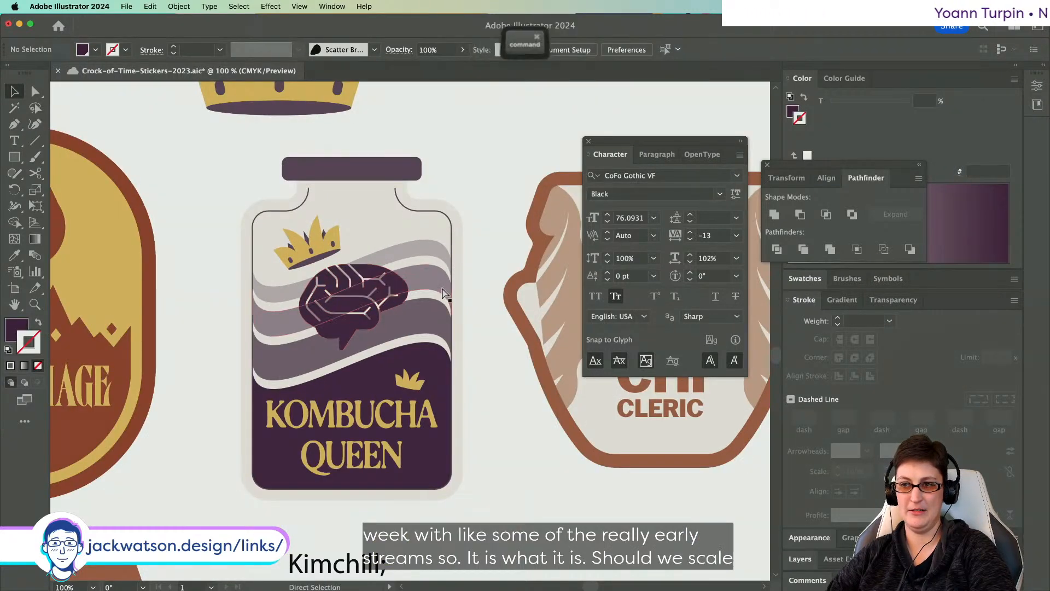
pyautogui.press('shift+super+a')
pyautogui.press('shift+super+z')
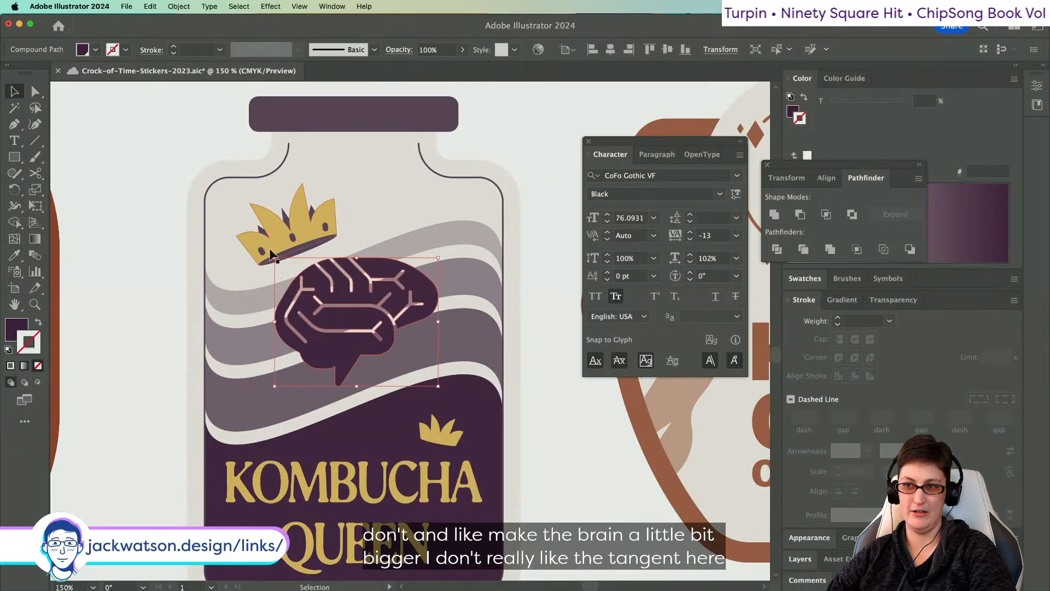
pyautogui.moveTo(275, 256); pyautogui.dragTo(266, 252)
pyautogui.keyDown('shift'); pyautogui.click(431, 230); pyautogui.keyUp('shift')
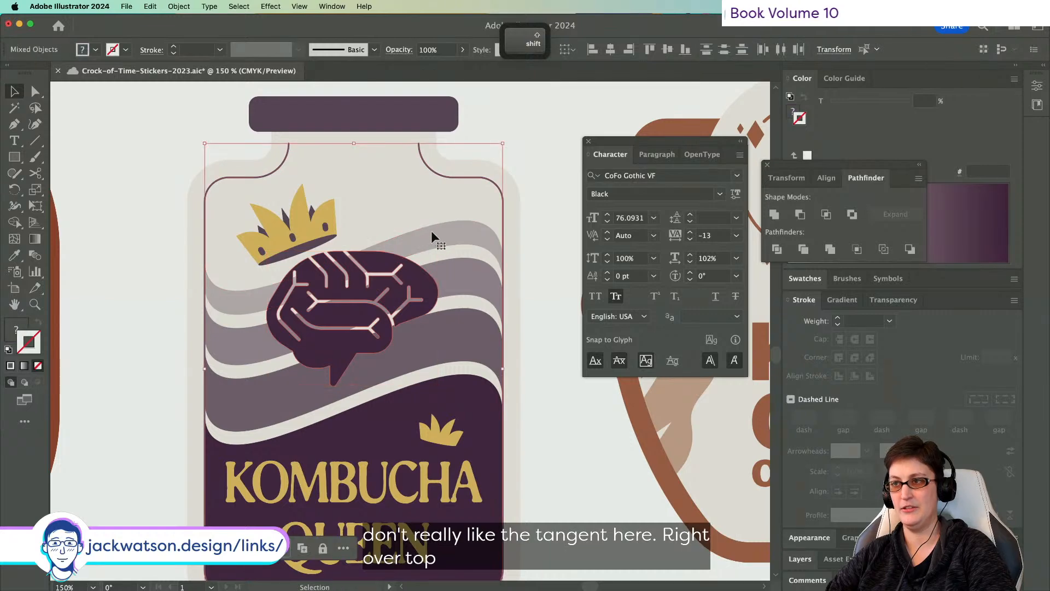
pyautogui.click(610, 49)
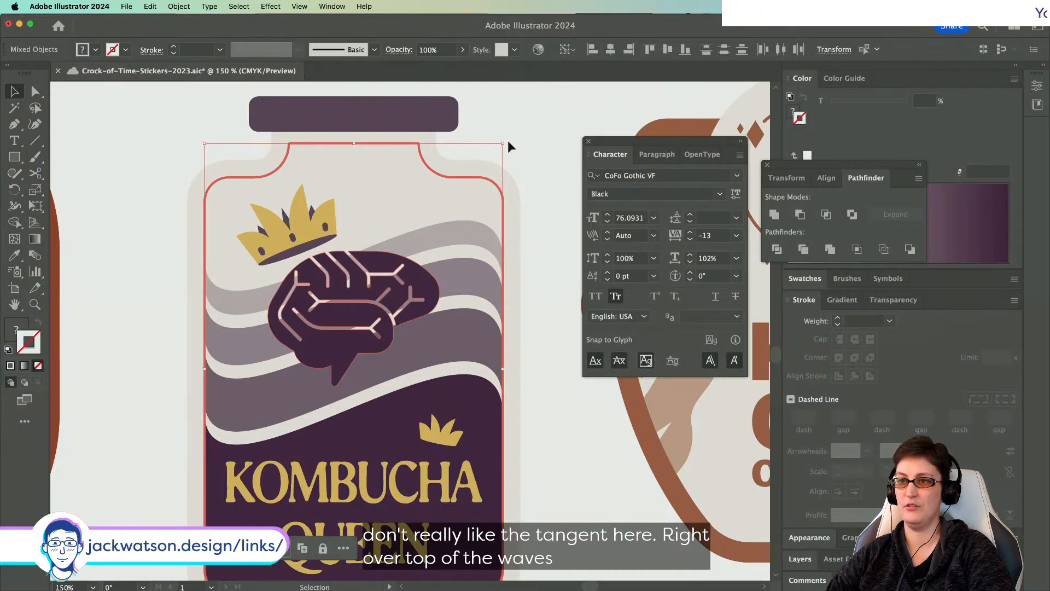
# - Scale down the tilted crown above the brain slightly and rotate it a little further counterclockwise
pyautogui.click(322, 226)
pyautogui.moveTo(337, 265); pyautogui.dragTo(334, 264)
pyautogui.moveTo(322, 228); pyautogui.dragTo(327, 228)
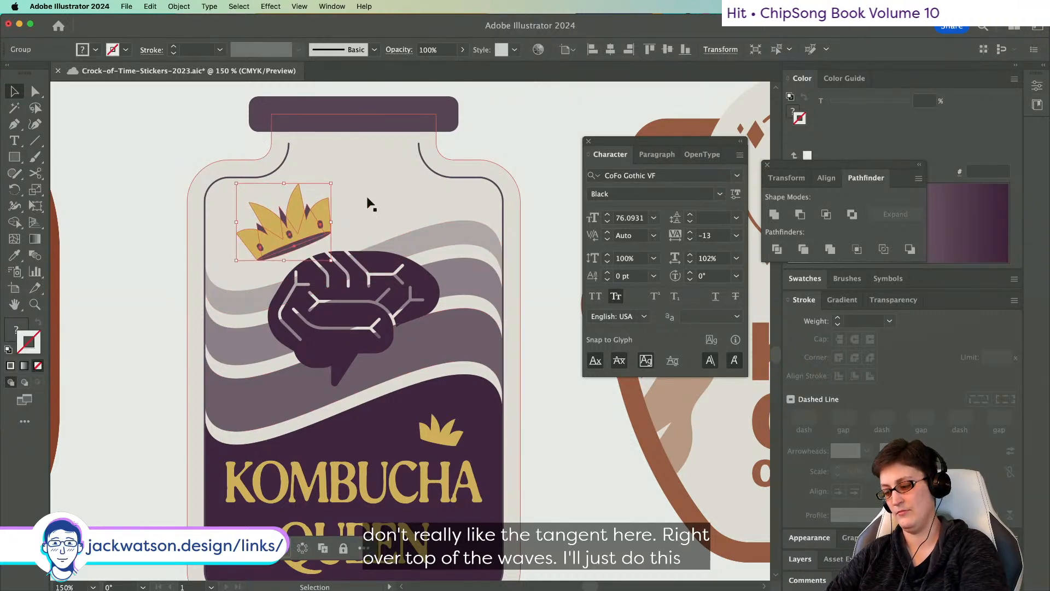
pyautogui.moveTo(335, 178); pyautogui.dragTo(333, 175)
# - Round the two outer corners of the narrow brain lobe between the first and second upper fold lines
pyautogui.click(395, 307)
pyautogui.scroll(2, 334, 294)
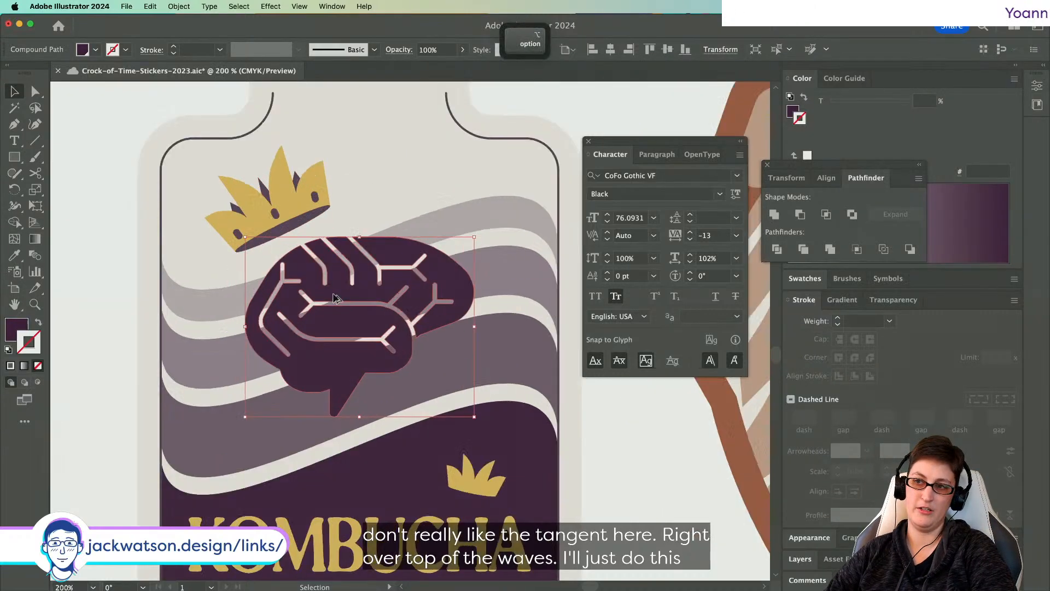
pyautogui.press('super+c')
pyautogui.click(35, 94)
pyautogui.press('shift+super+a')
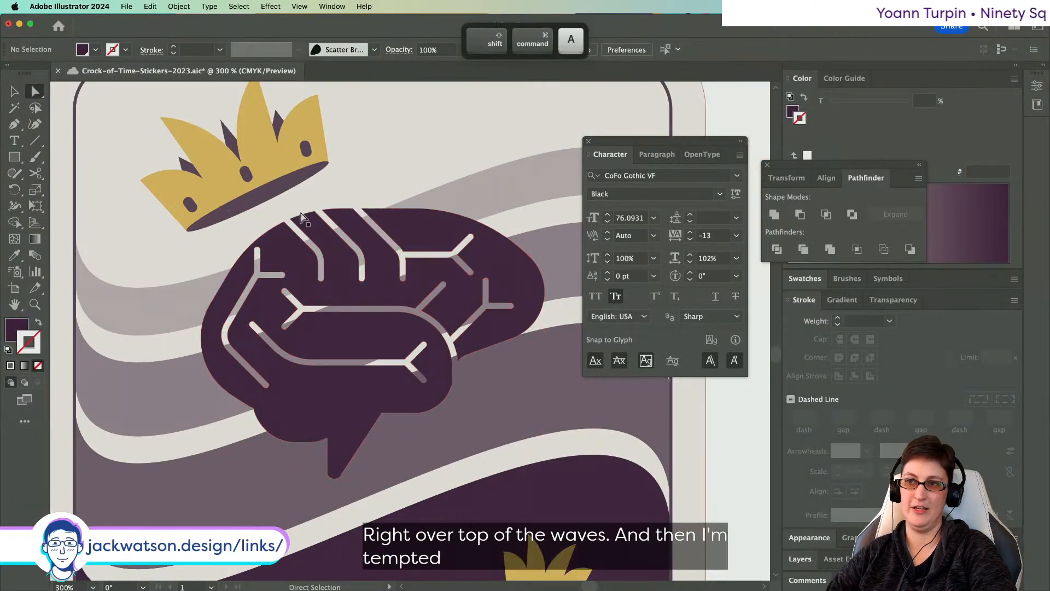
pyautogui.click(315, 212)
pyautogui.keyDown('shift'); pyautogui.click(290, 219); pyautogui.keyUp('shift')
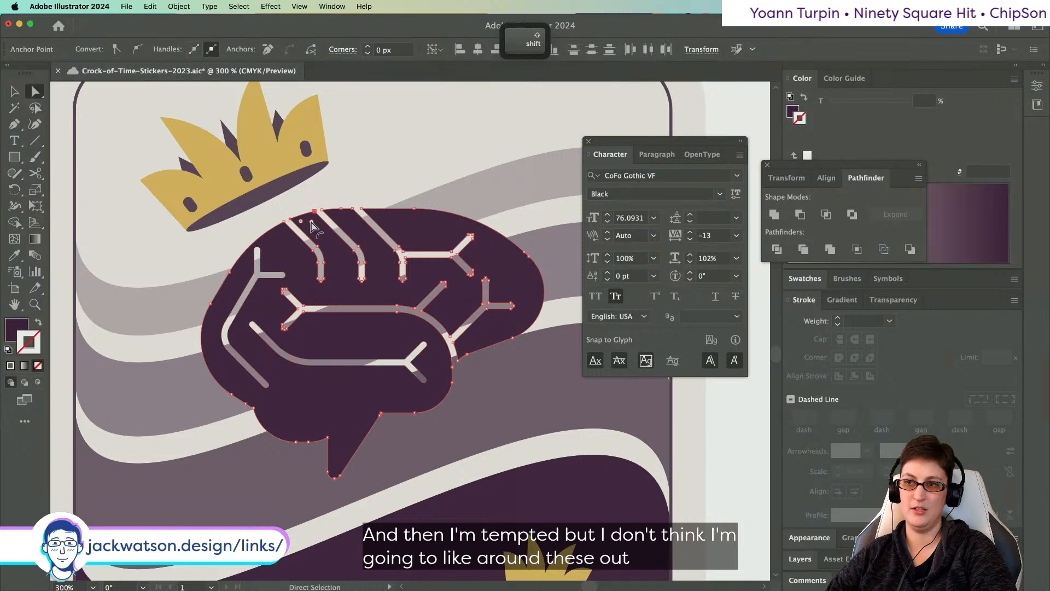
pyautogui.moveTo(311, 222); pyautogui.dragTo(319, 230)
pyautogui.press('shift+super+a')
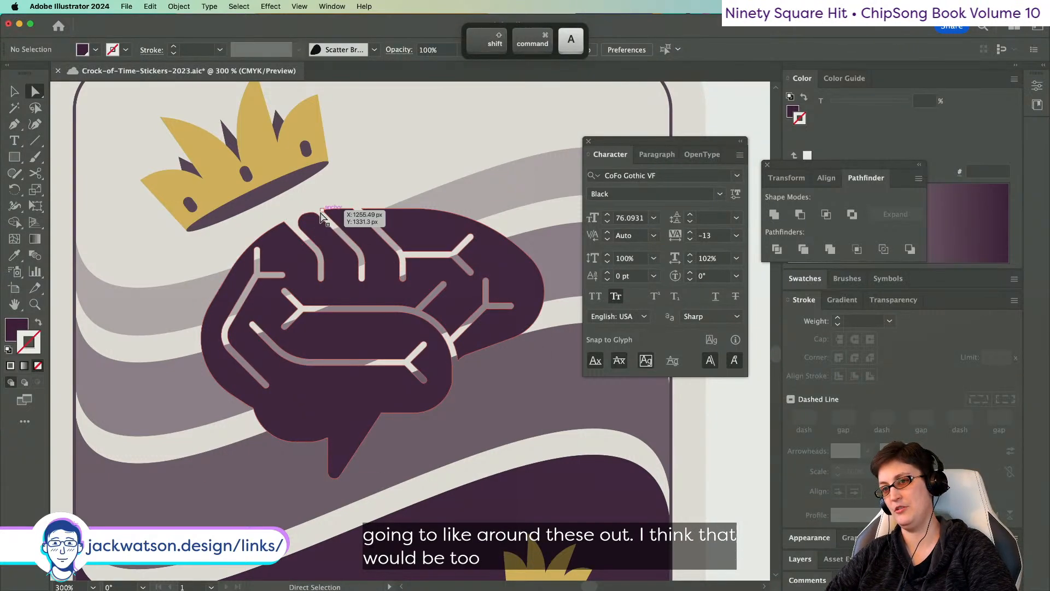
# - Round the remaining outer corners where the upper fold lines cut through the brain's top edge
pyautogui.click(352, 210)
pyautogui.keyDown('shift'); pyautogui.click(353, 210); pyautogui.keyUp('shift')
pyautogui.moveTo(333, 214); pyautogui.dragTo(386, 225)
pyautogui.click(362, 210)
pyautogui.press('shift+super+a')
pyautogui.click(284, 222)
pyautogui.moveTo(285, 233); pyautogui.dragTo(284, 239)
pyautogui.press('shift+super+a')
# - Round the corner of the brain's rear lobe where the fold line opens onto its lower edge
pyautogui.click(461, 354)
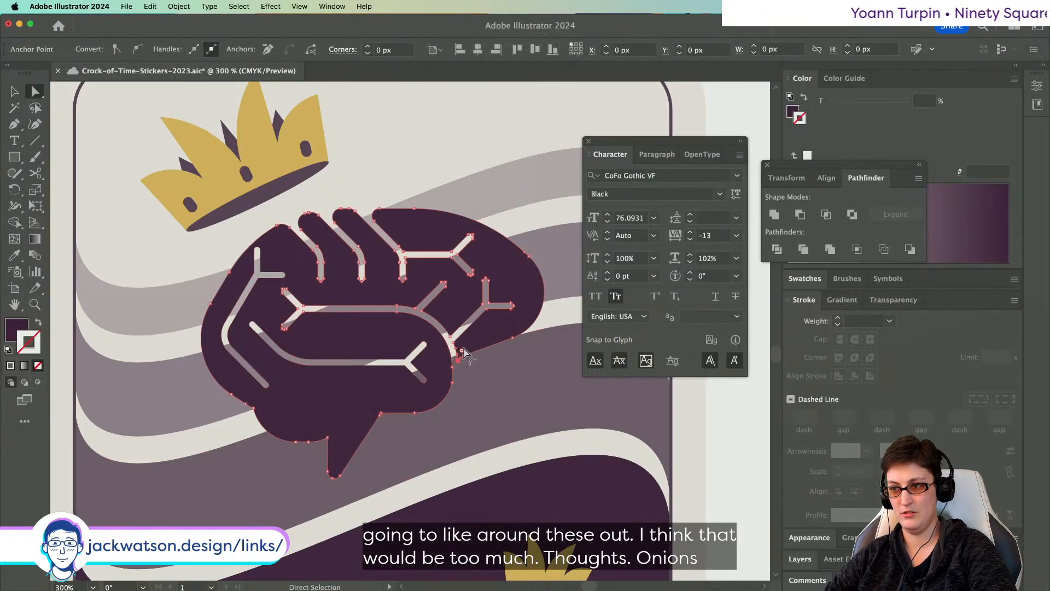
pyautogui.moveTo(463, 350); pyautogui.dragTo(496, 323)
pyautogui.press('shift+super+a')
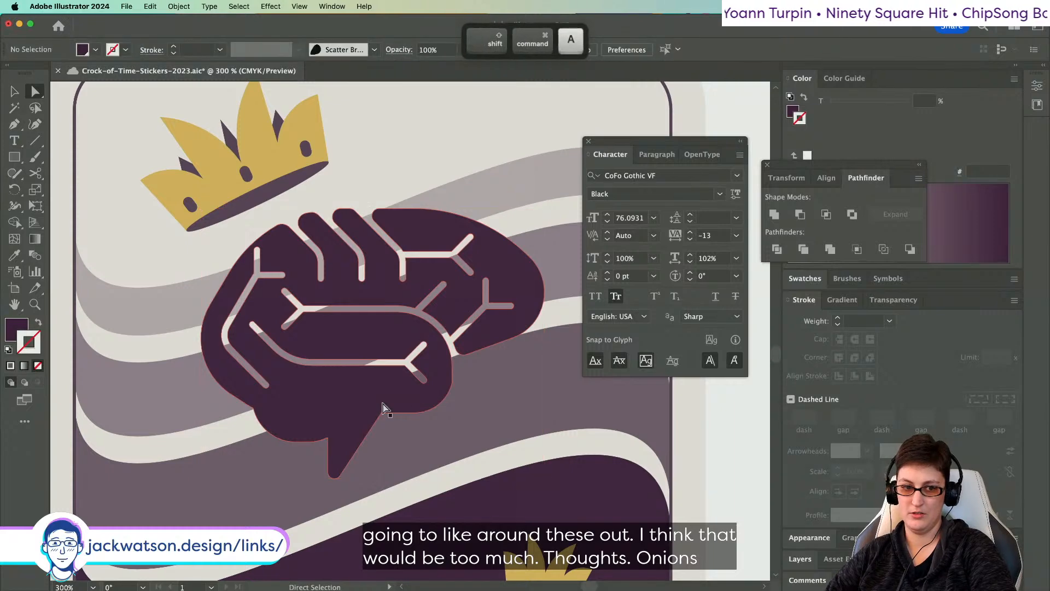
# - Remove the extra anchor point beside the corner where the brain's stem meets the lower lobe
pyautogui.hscroll(-2, 384, 399)
pyautogui.hscroll(-2, 384, 403)
pyautogui.click(425, 410)
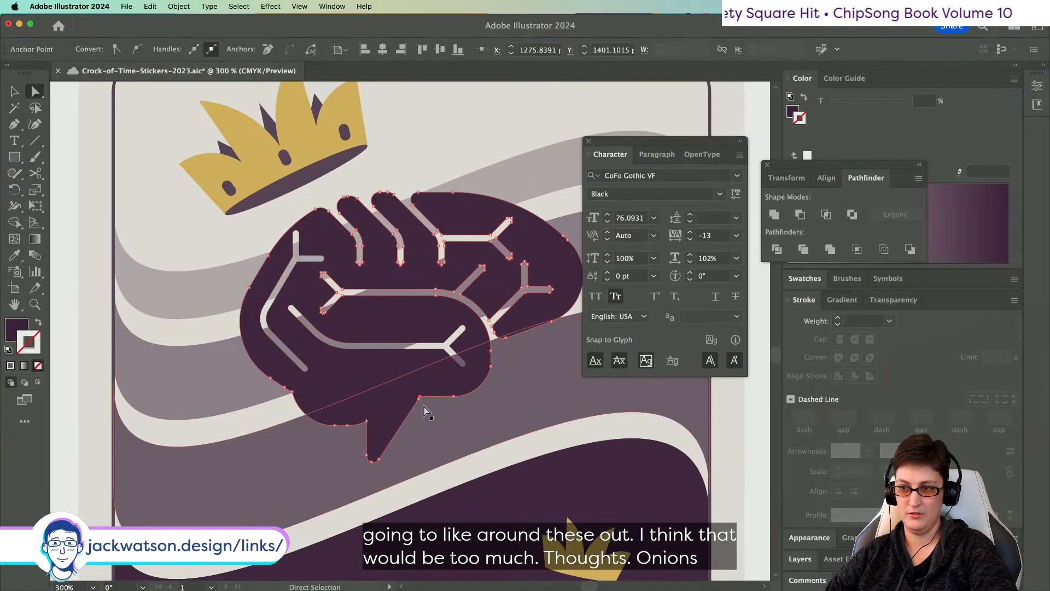
pyautogui.scroll(3, 427, 413)
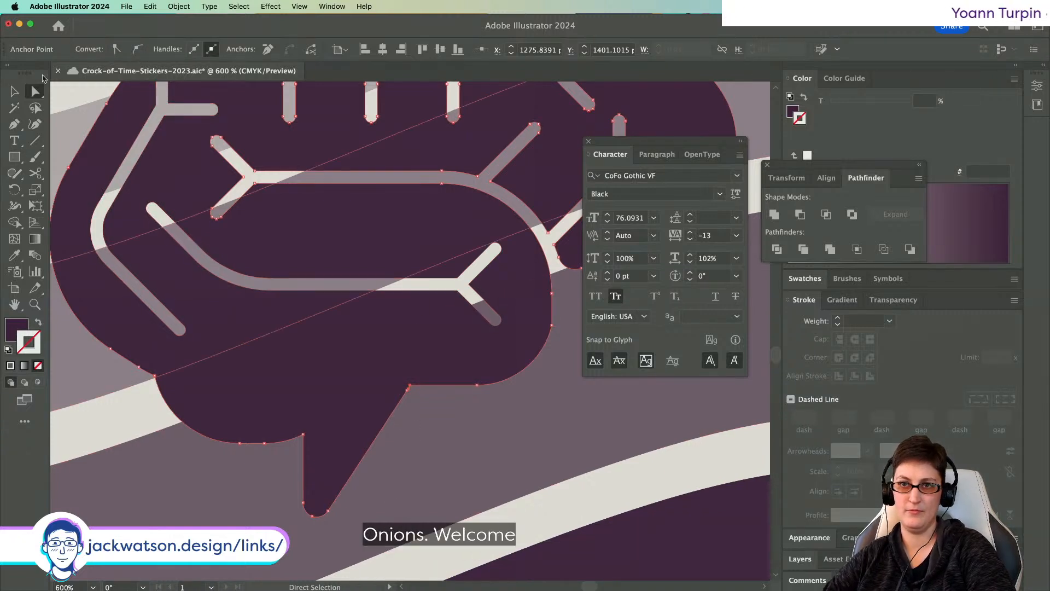
pyautogui.click(15, 126)
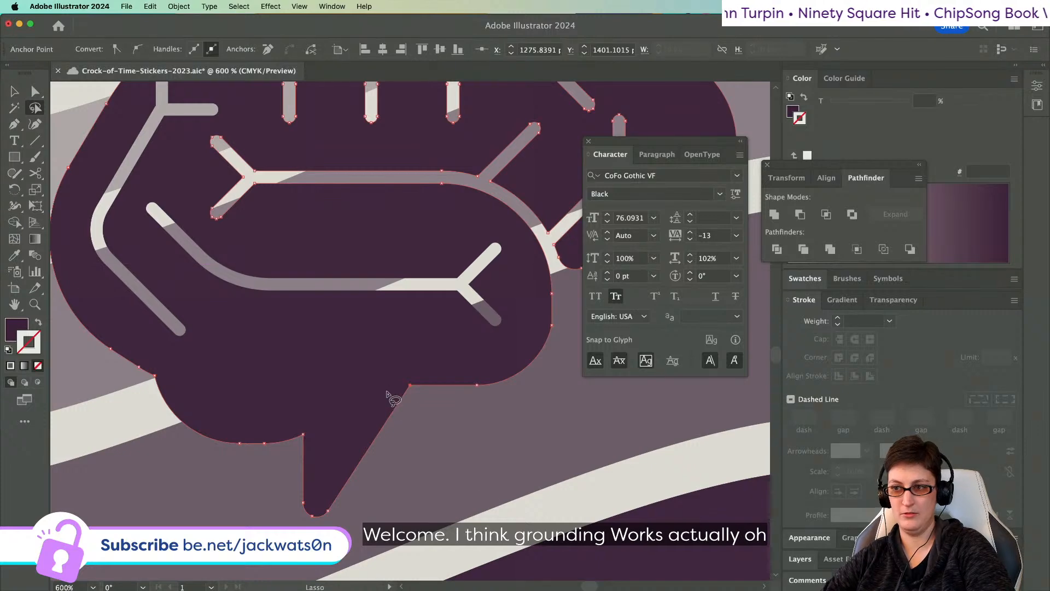
pyautogui.press('a')
pyautogui.press('super+shift+a')
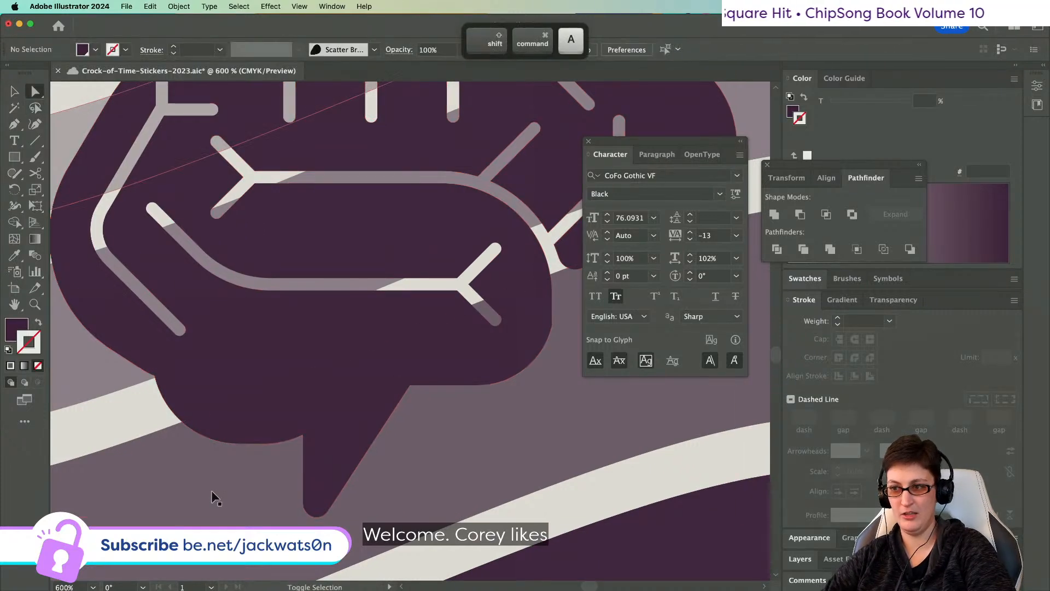
# - Round the two inner corners where the brain's stem meets the lobes on either side
pyautogui.click(405, 391)
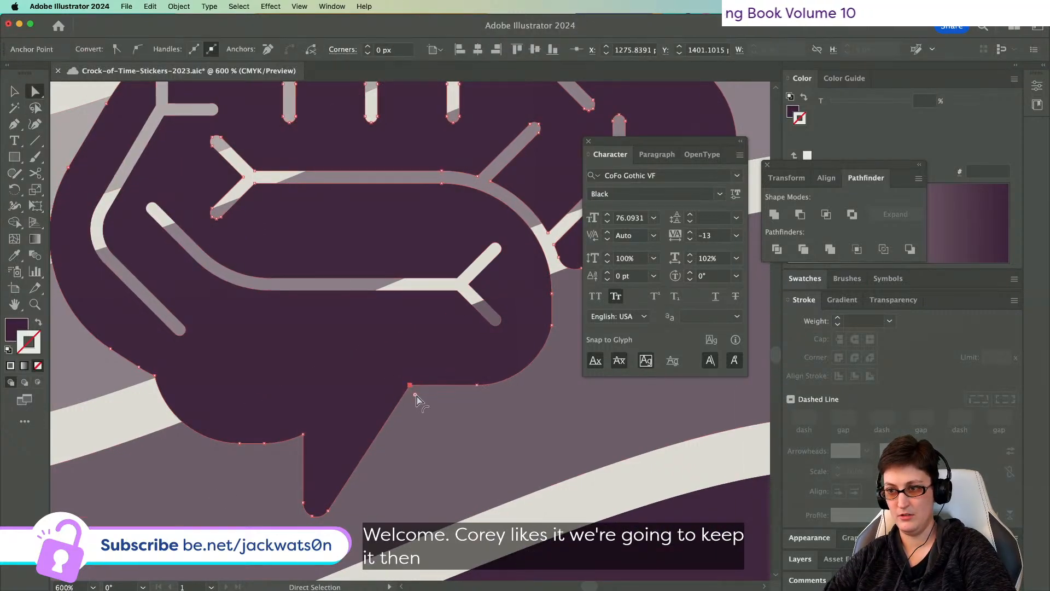
pyautogui.click(303, 435)
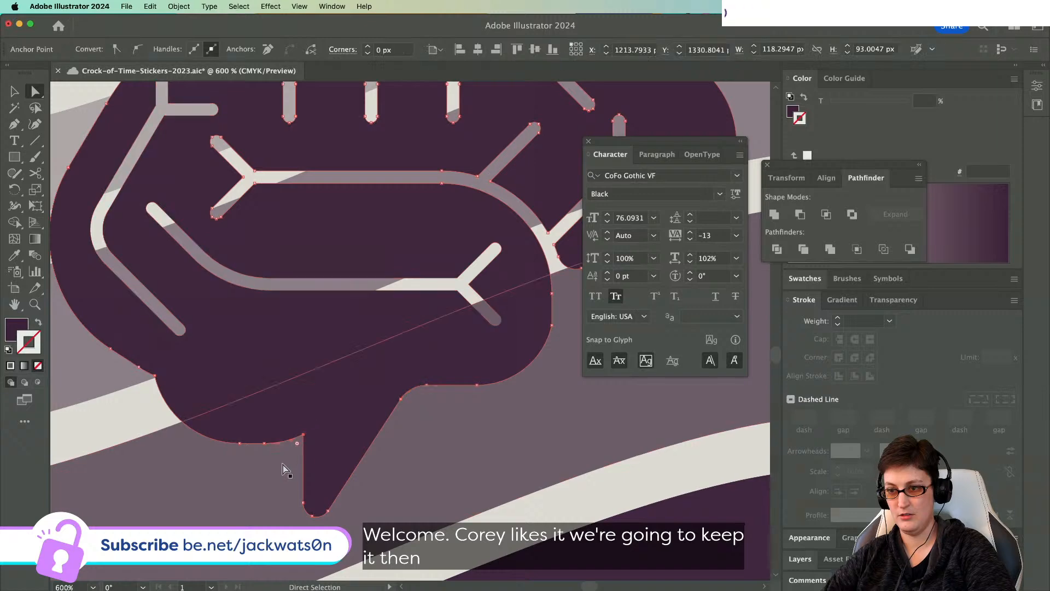
pyautogui.moveTo(298, 444); pyautogui.dragTo(292, 449)
pyautogui.press('super+shift+a')
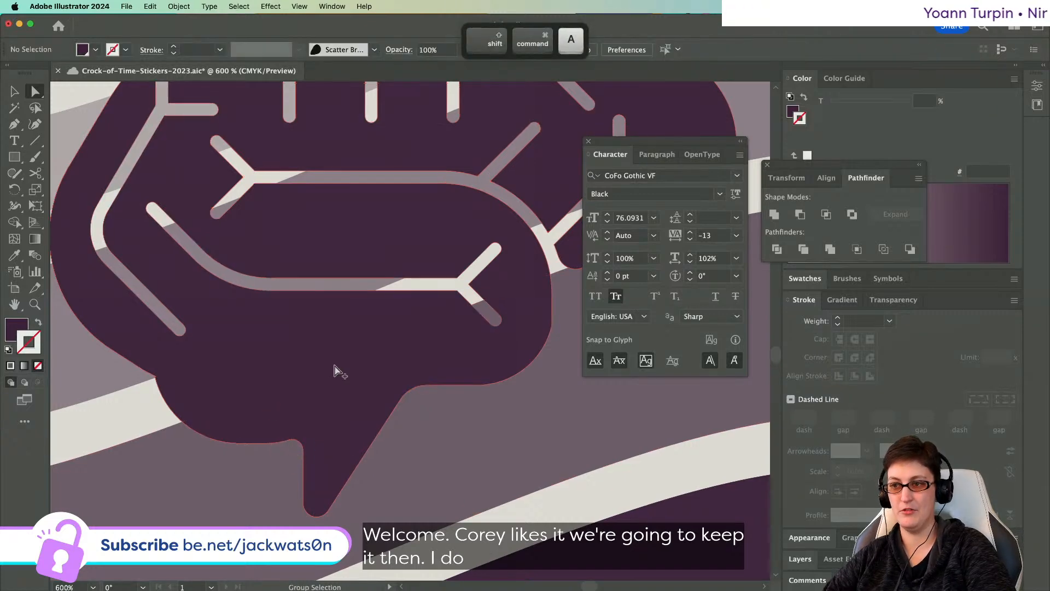
# - Examine the rounded brain on the Kombucha Queen jar at full sticker size and next to the neighbouring designs
pyautogui.scroll(-4, 333, 366)
pyautogui.scroll(-2, 333, 370)
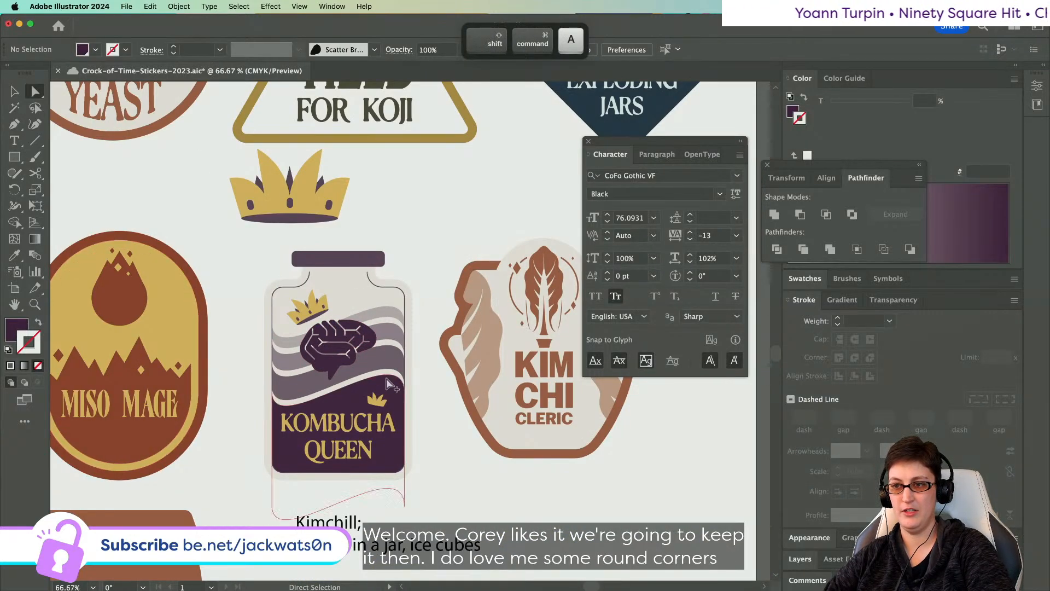
pyautogui.scroll(4, 361, 381)
pyautogui.scroll(2, 360, 381)
pyautogui.hscroll(-3, 360, 381)
pyautogui.hscroll(-4, 449, 406)
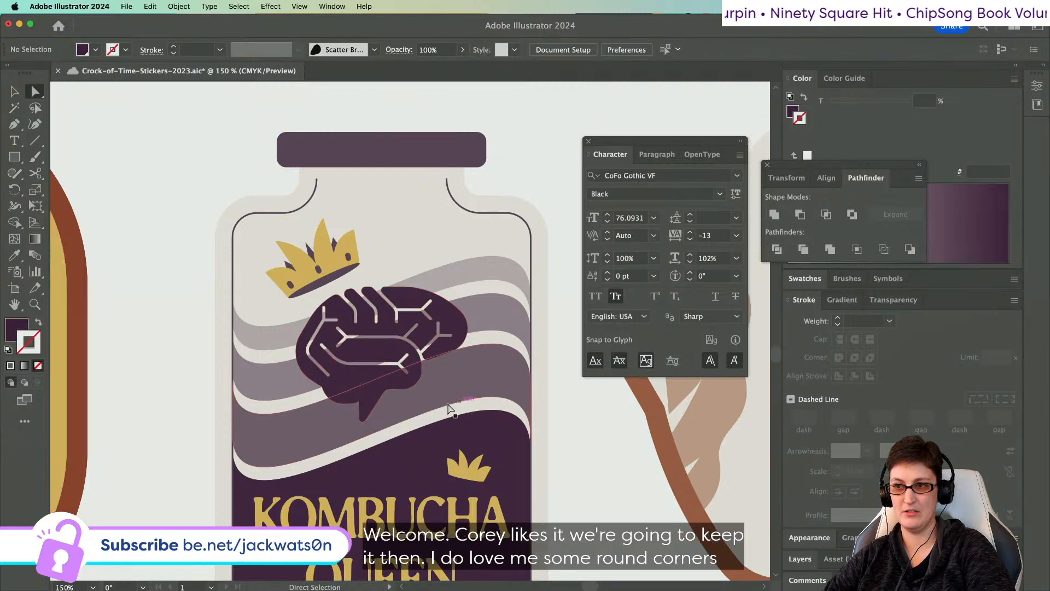
pyautogui.scroll(-3, 421, 405)
pyautogui.hscroll(2, 520, 446)
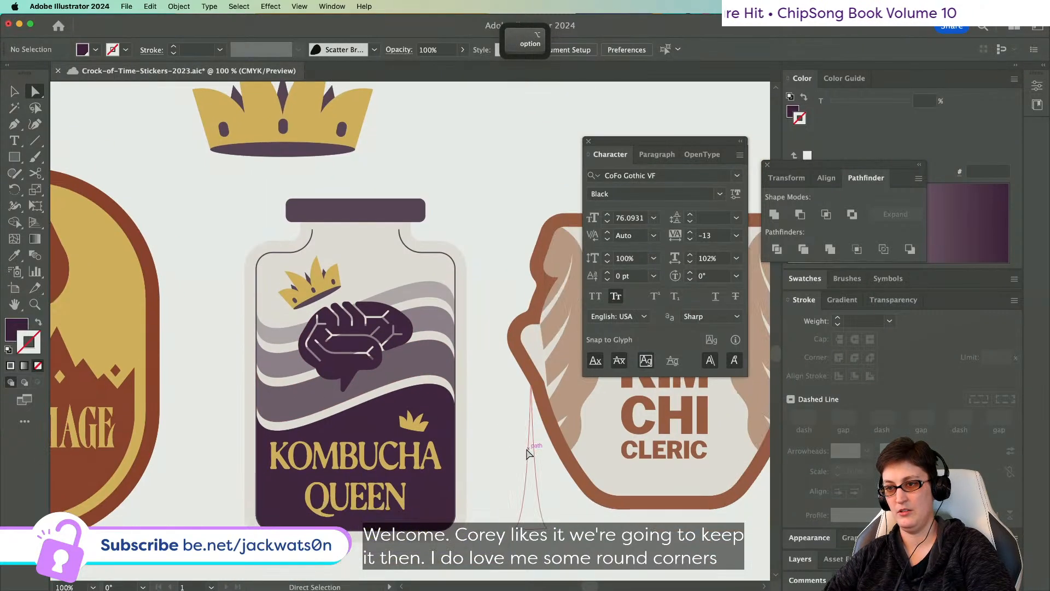
pyautogui.scroll(-3, 512, 442)
pyautogui.scroll(2, 500, 449)
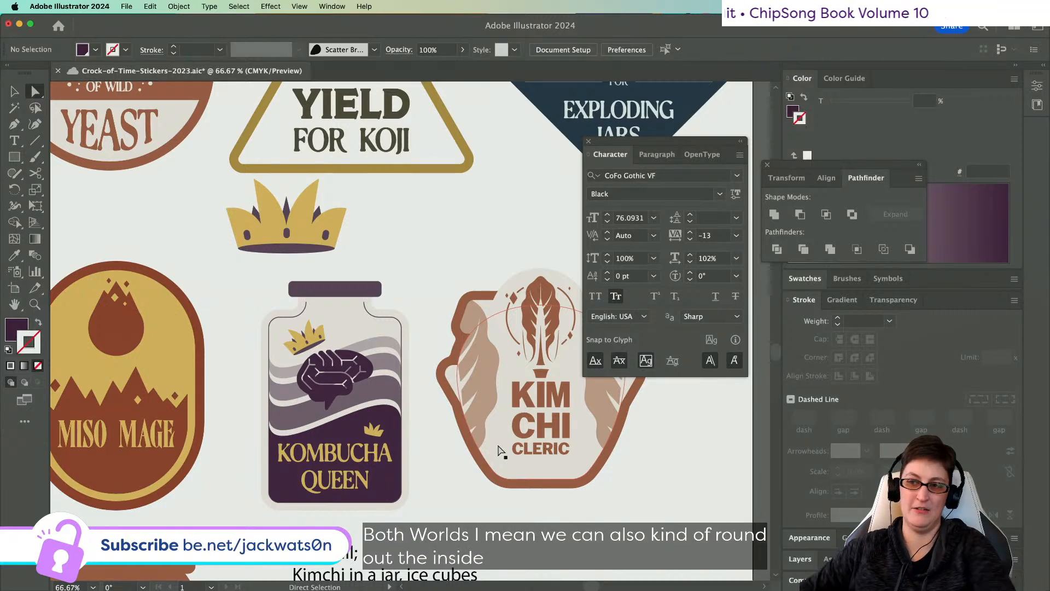
# - Round the inside corners of the brain's Y-shaped fold-line forks together to a radius of about 4.57 px
pyautogui.scroll(6, 347, 377)
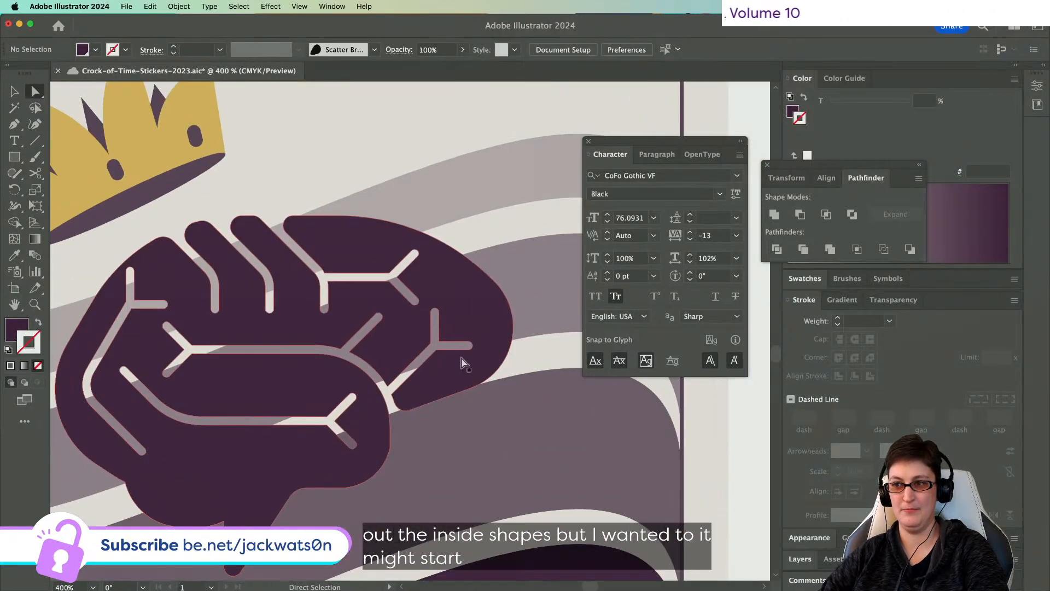
pyautogui.click(158, 344)
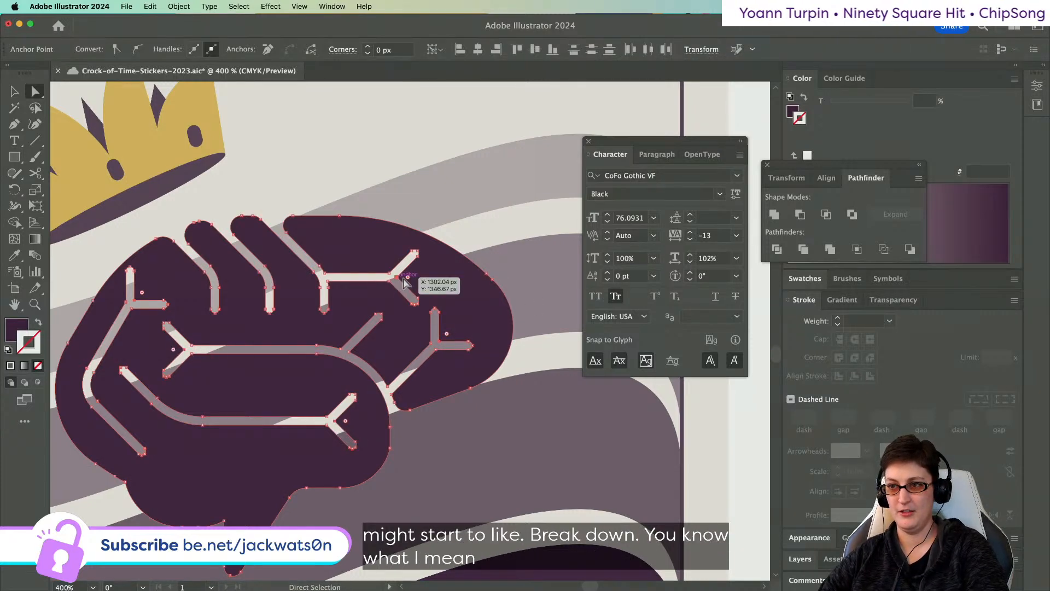
pyautogui.moveTo(405, 279); pyautogui.dragTo(424, 280)
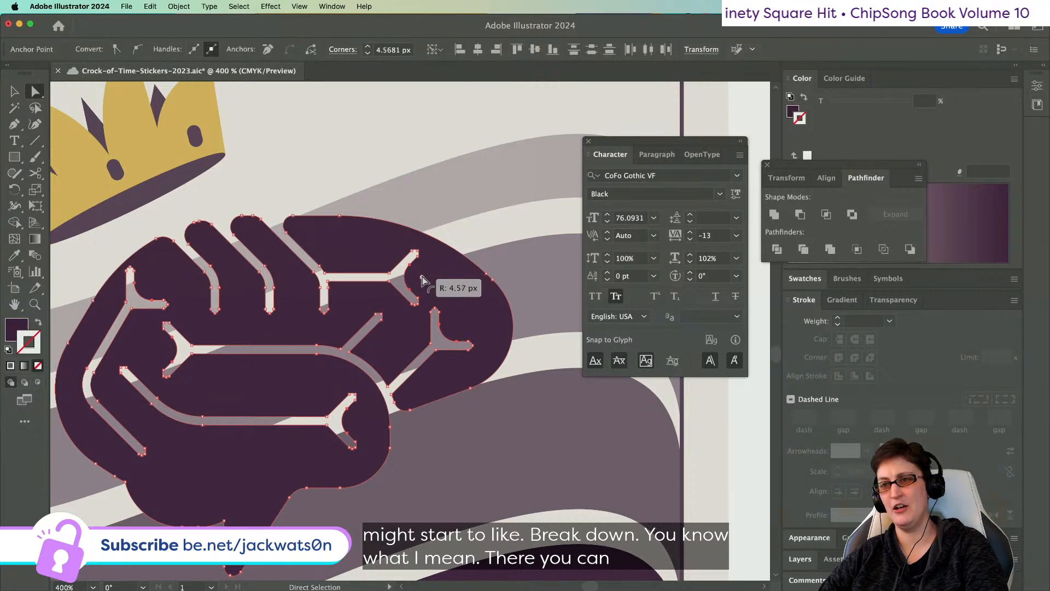
pyautogui.press('super+shift+a')
pyautogui.scroll(-4, 205, 348)
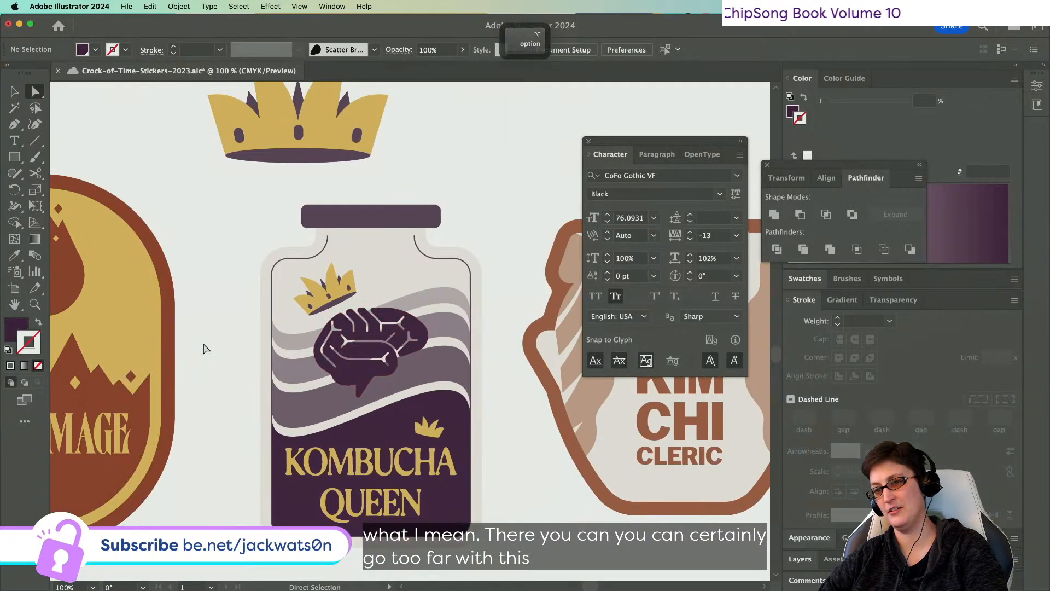
pyautogui.scroll(4, 401, 365)
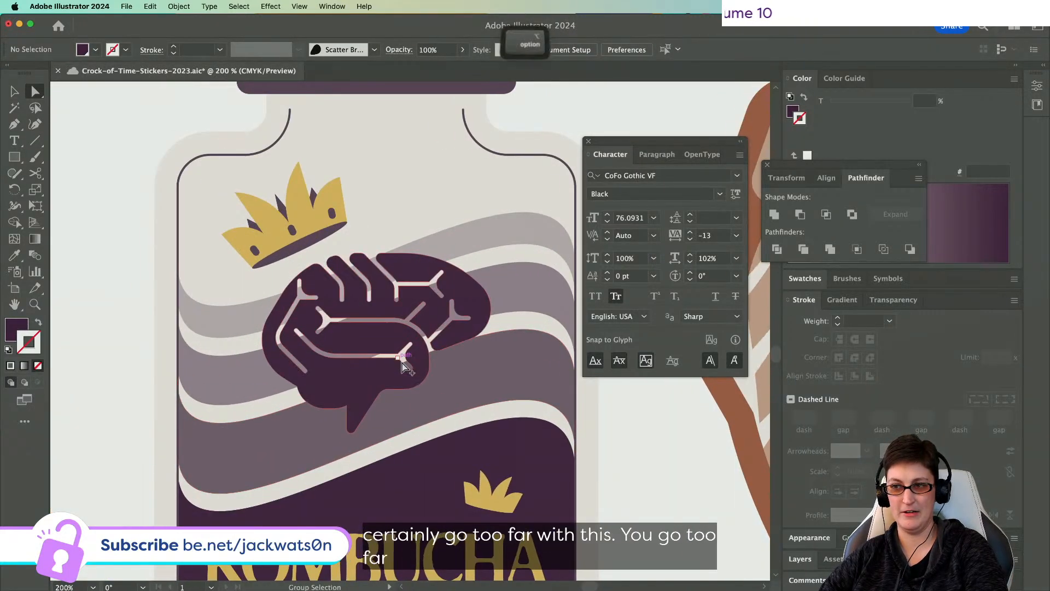
pyautogui.scroll(-3, 402, 365)
pyautogui.scroll(-3, 187, 330)
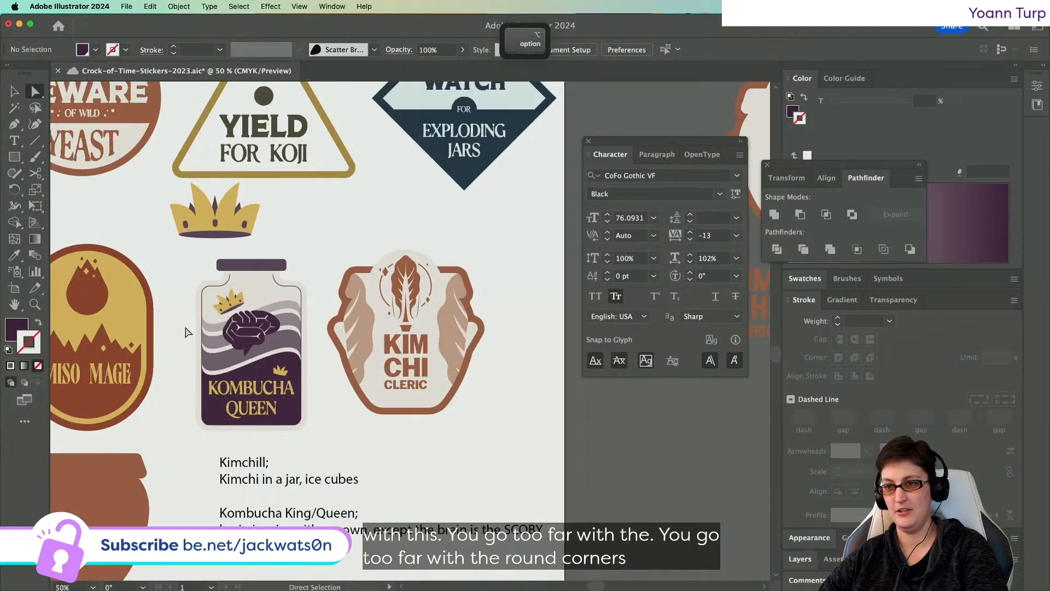
# - Enlarge a copy of the cream circle behind the Kimchi Cleric cabbage emblem and fill it with the border's brown
pyautogui.hscroll(3, 418, 387)
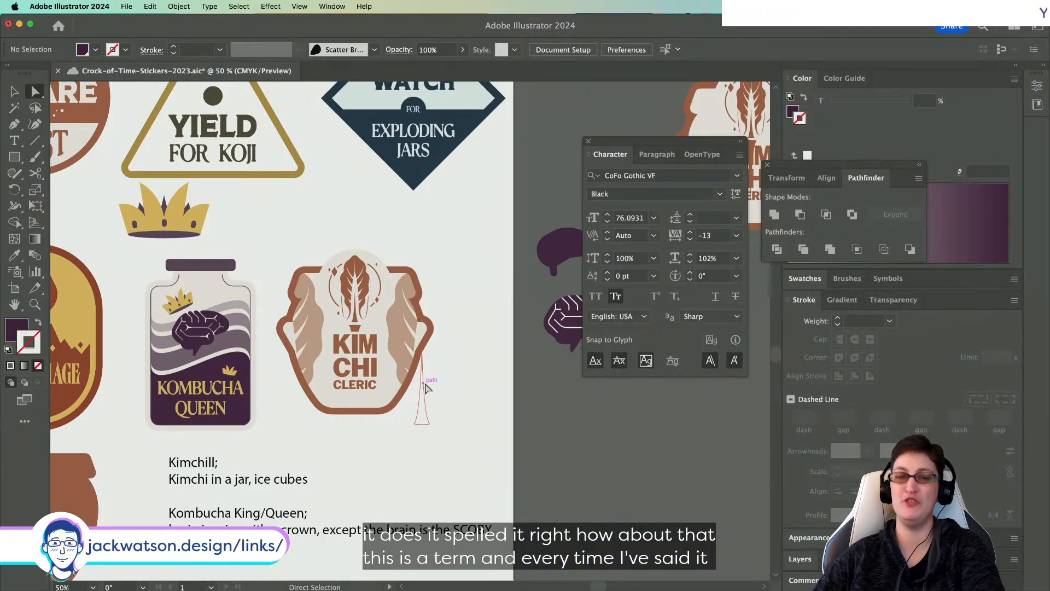
pyautogui.press('super+equal')
pyautogui.click(387, 284)
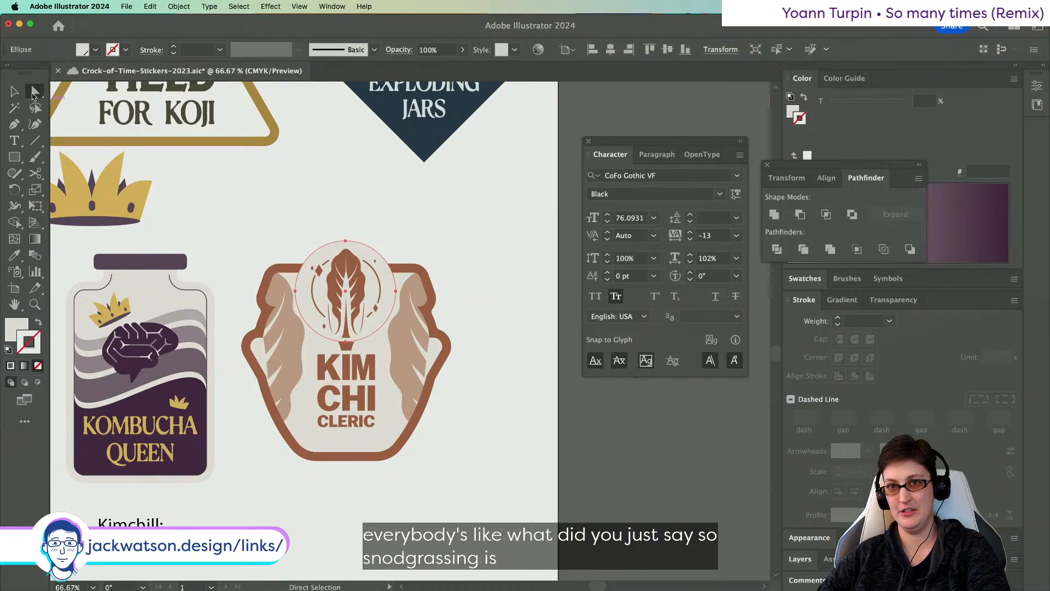
pyautogui.press('v')
pyautogui.moveTo(396, 241); pyautogui.dragTo(407, 237)
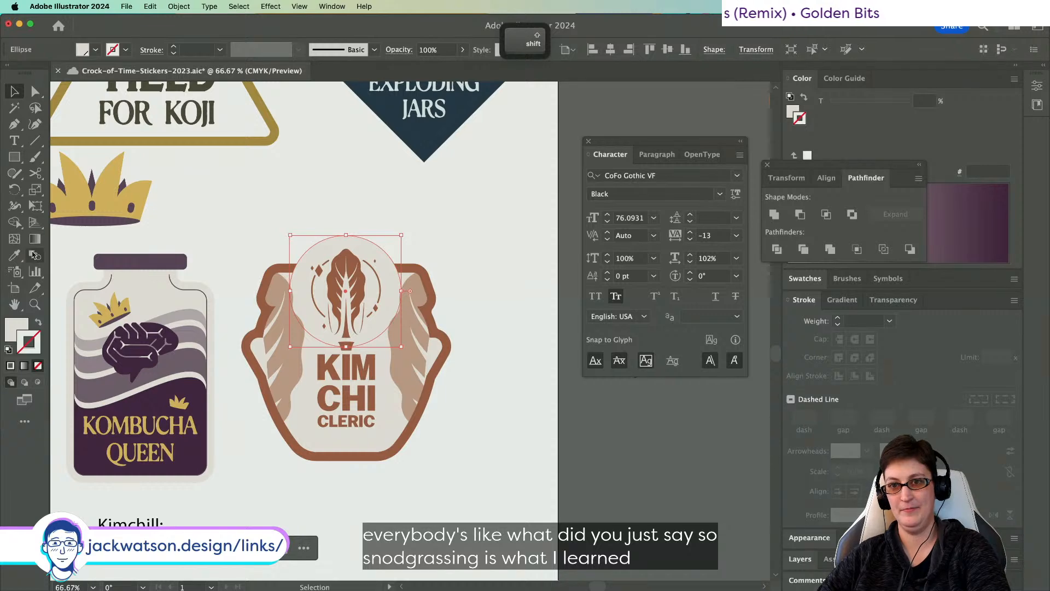
pyautogui.click(15, 255)
pyautogui.click(417, 269)
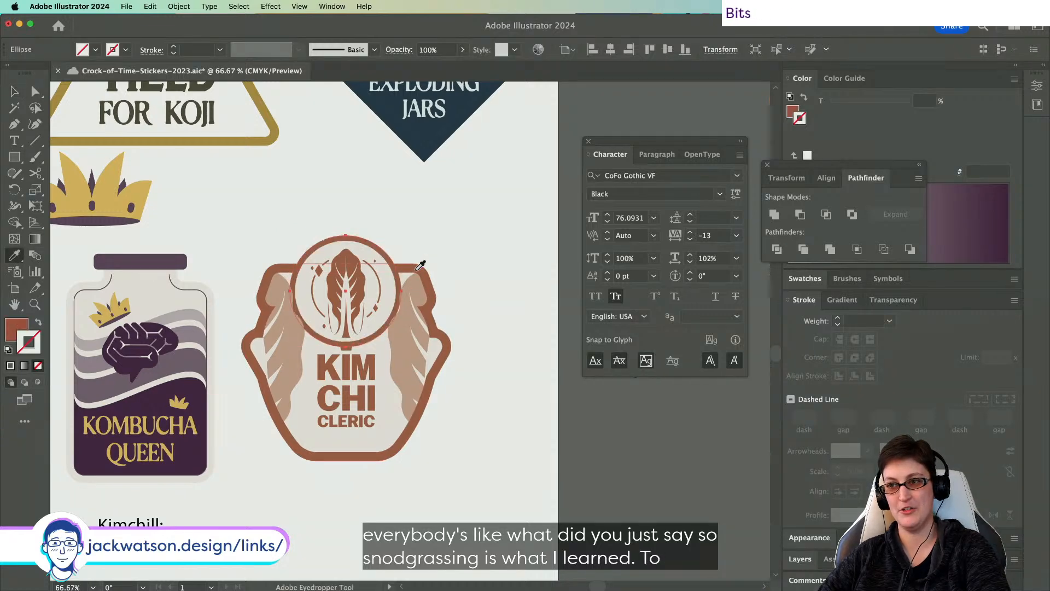
# - Move the enlarged brown circle behind the Kimchi Cleric sticker's inner artwork and enlarge it slightly to thicken the ring
pyautogui.press('super+z')
pyautogui.press('a')
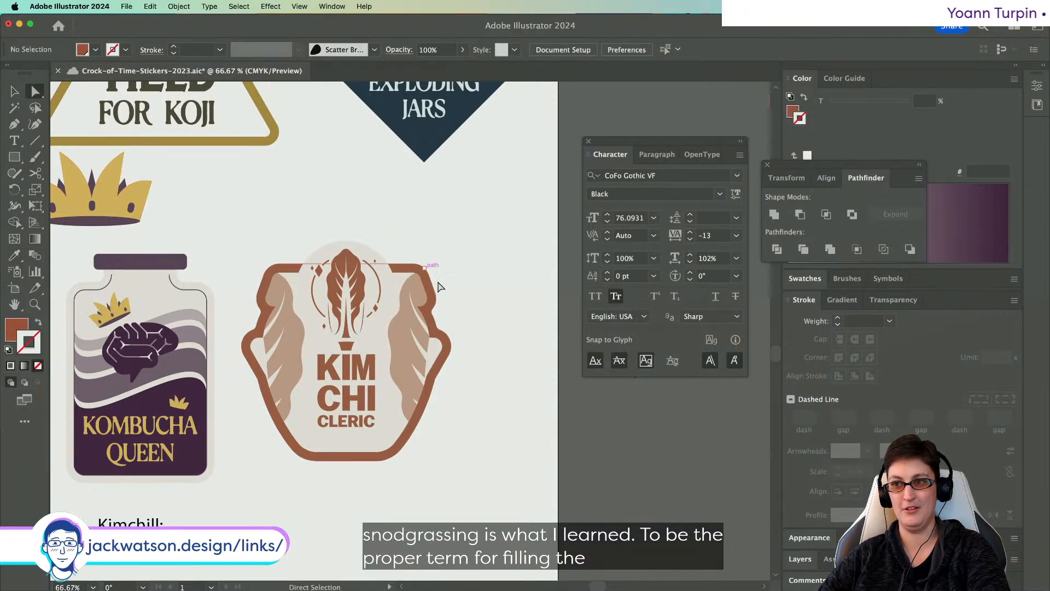
pyautogui.click(397, 271)
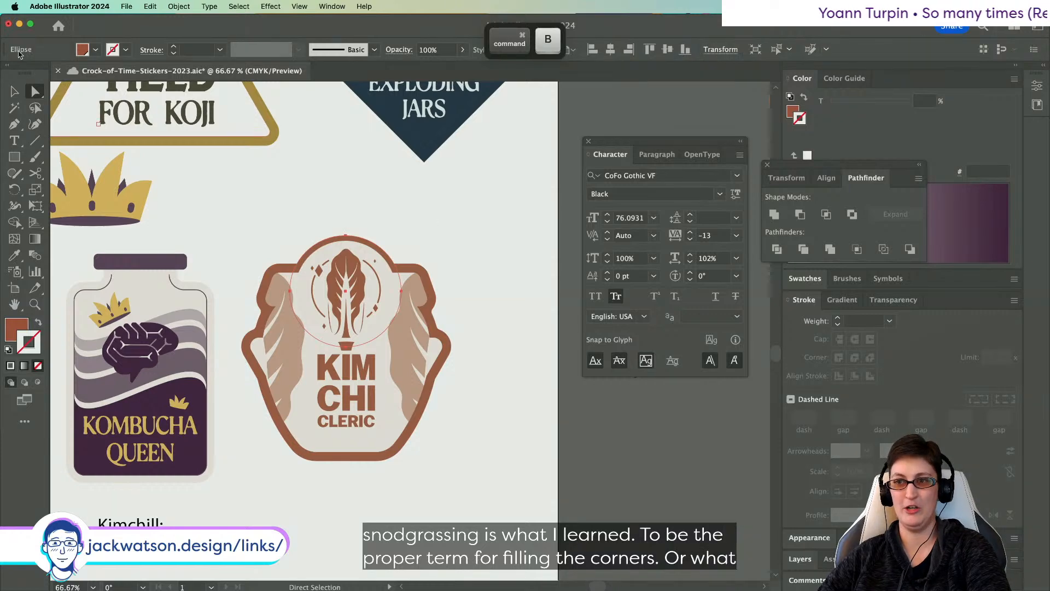
pyautogui.click(14, 91)
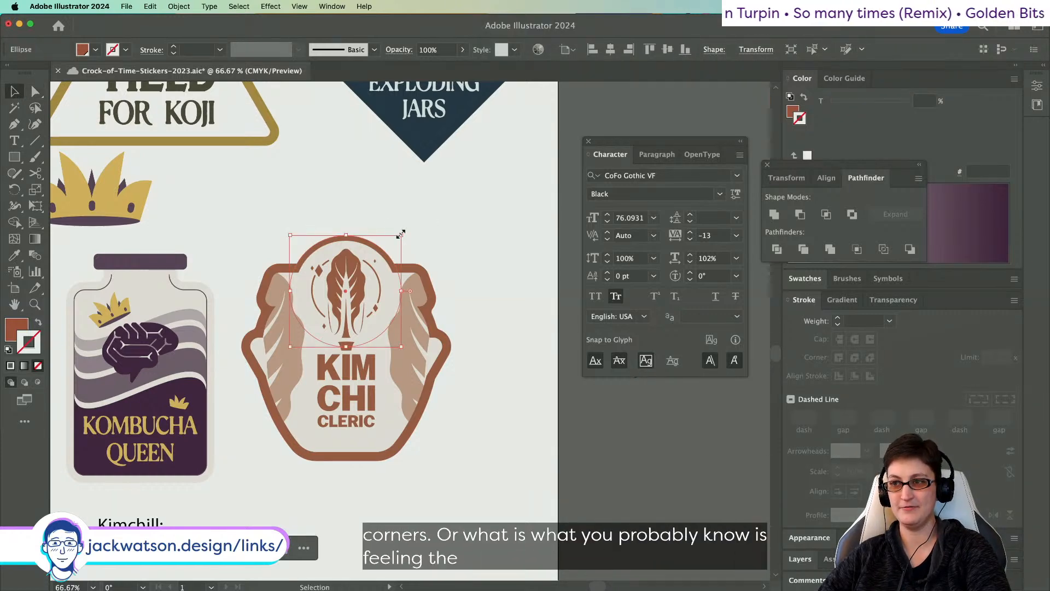
pyautogui.moveTo(401, 235); pyautogui.dragTo(413, 229)
# - Examine the overall sticker sheet and the filled fork corners of the Kombucha Queen brain up close
pyautogui.scroll(-2, 462, 234)
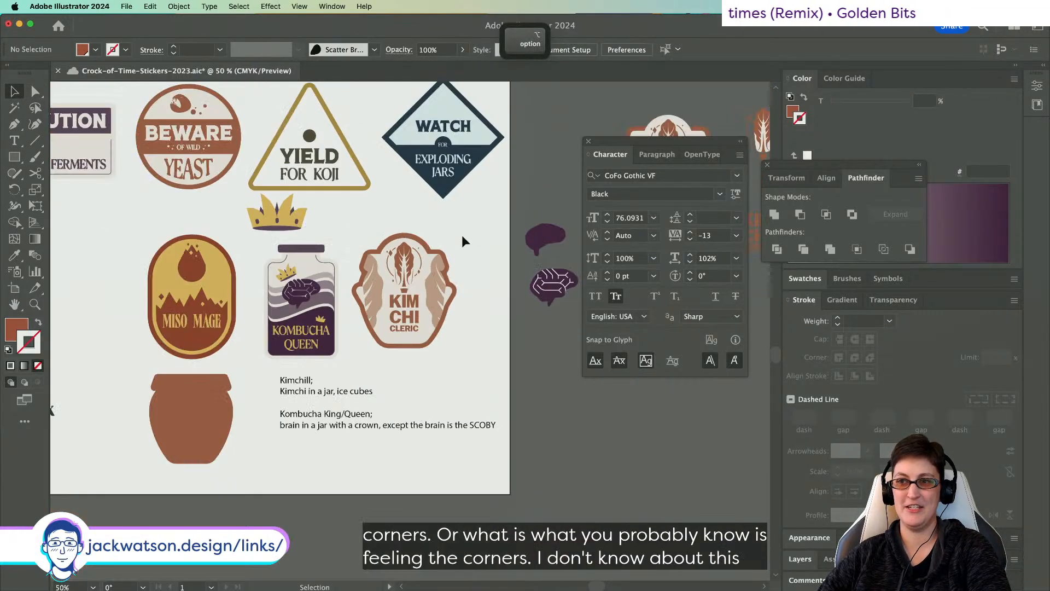
pyautogui.hscroll(-1, 462, 242)
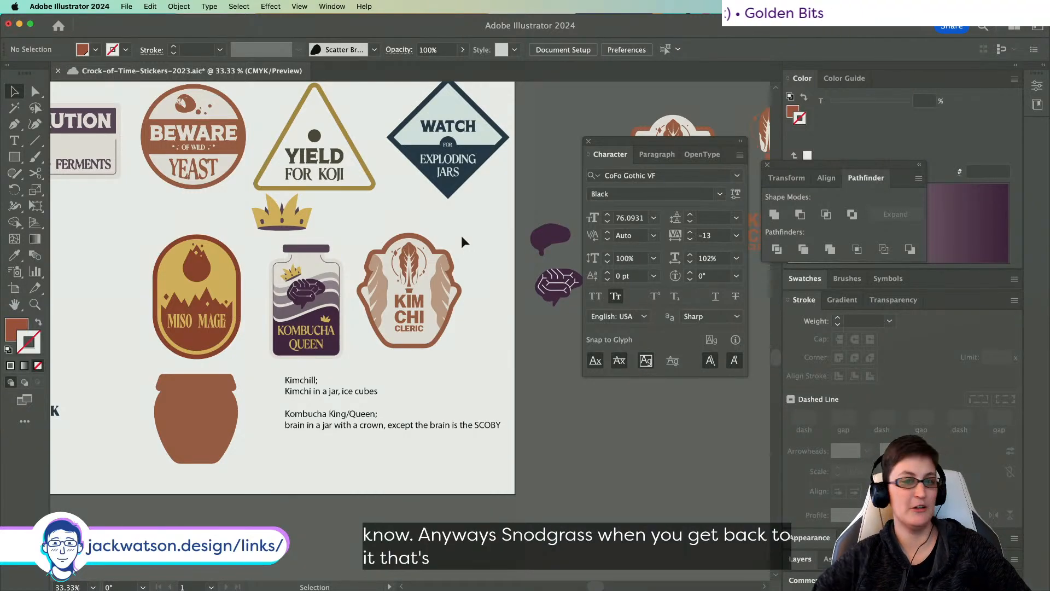
pyautogui.scroll(5, 292, 295)
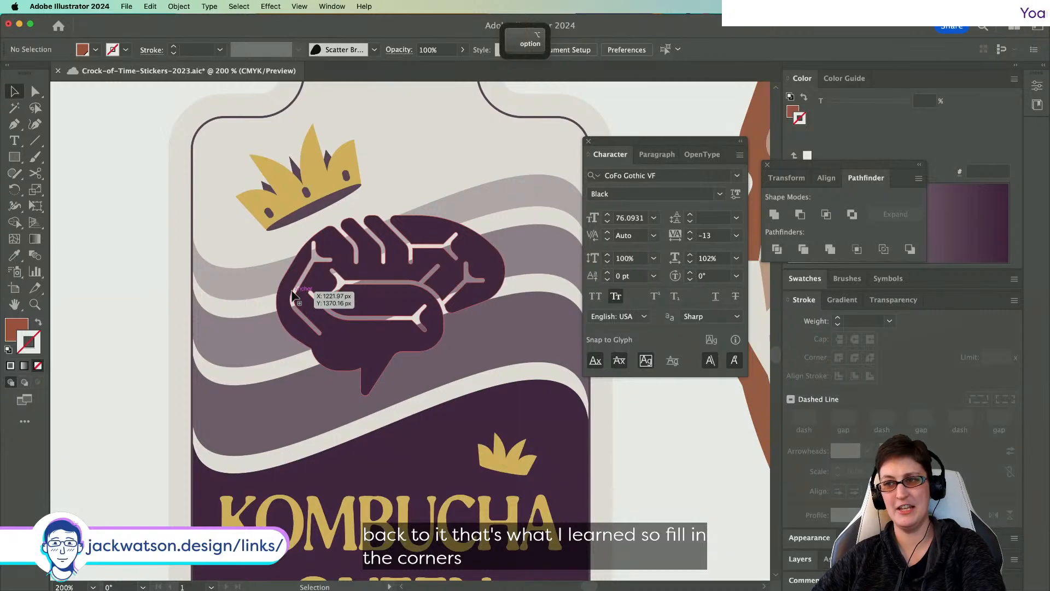
pyautogui.hscroll(2, 292, 295)
pyautogui.scroll(2, 403, 275)
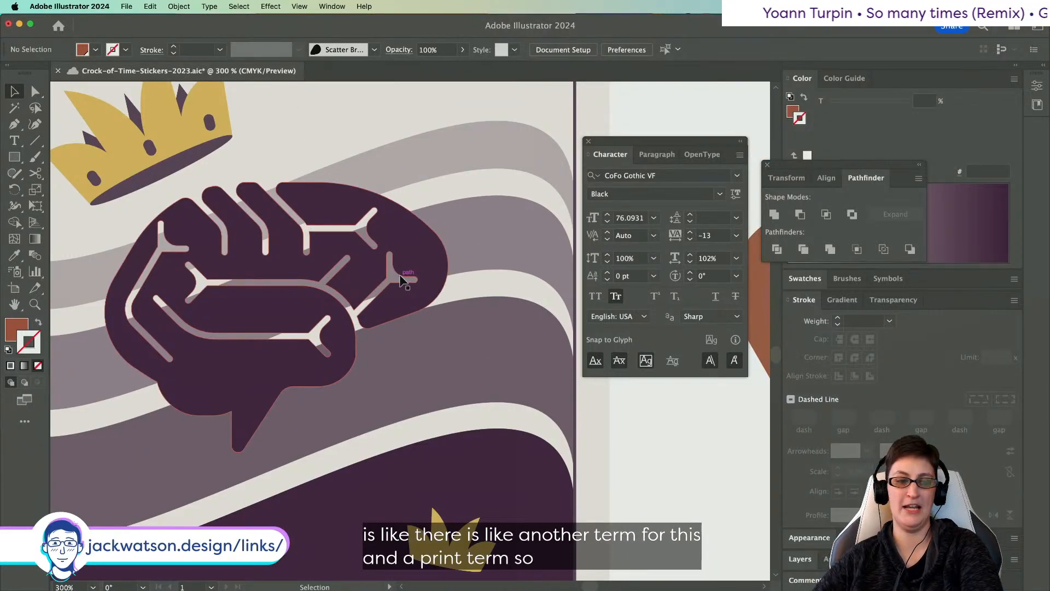
pyautogui.hscroll(3, 403, 279)
pyautogui.scroll(3, 403, 279)
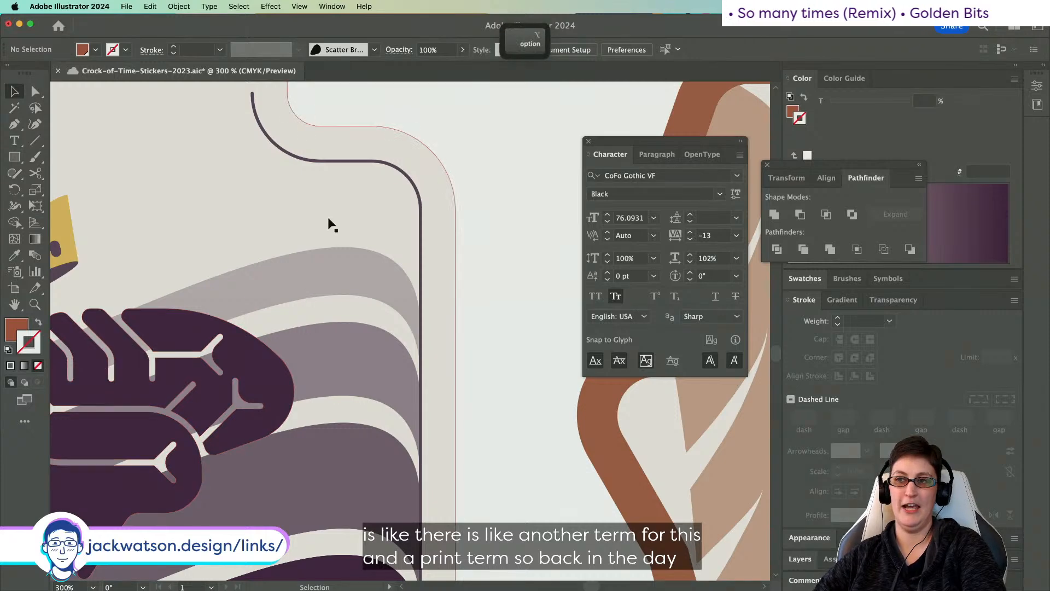
pyautogui.scroll(-4, 329, 219)
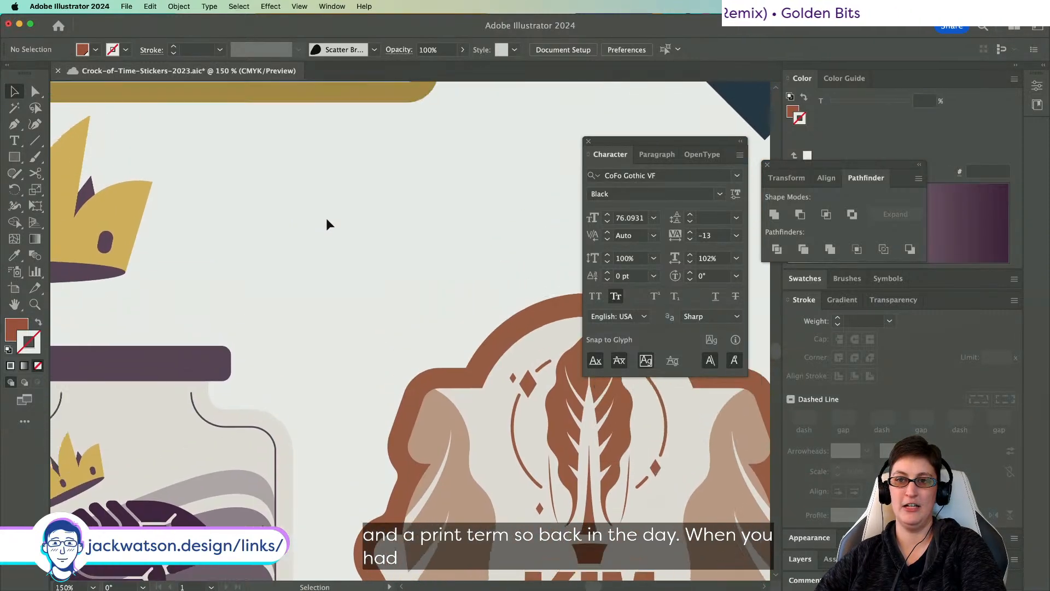
pyautogui.scroll(2, 326, 220)
pyautogui.hscroll(-2, 326, 220)
pyautogui.click(188, 288)
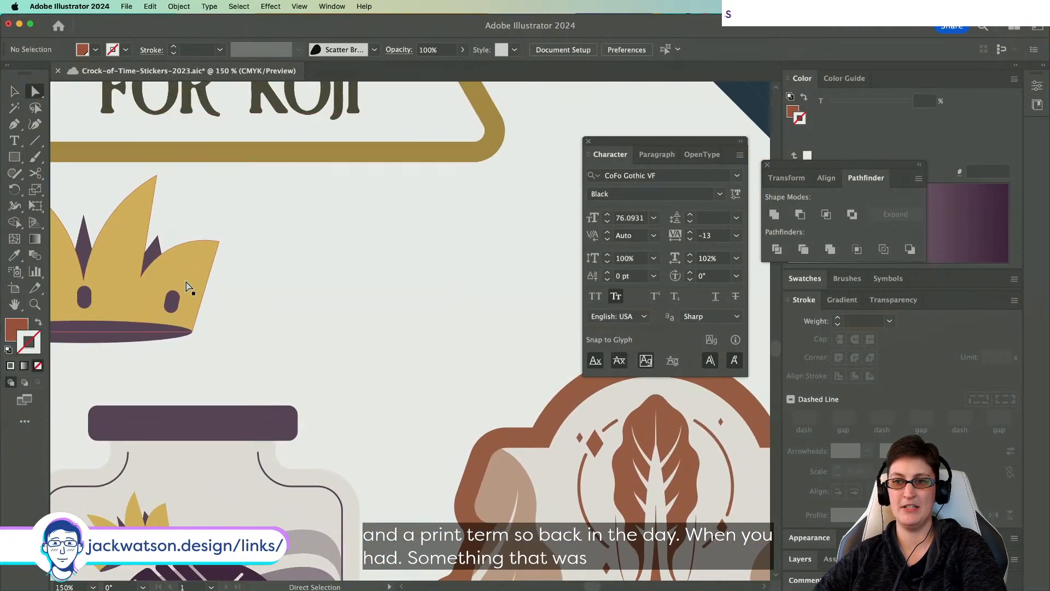
pyautogui.press('cmd+c')
pyautogui.hscroll(2, 327, 302)
pyautogui.press('cmd+v')
pyautogui.moveTo(391, 362); pyautogui.dragTo(359, 304)
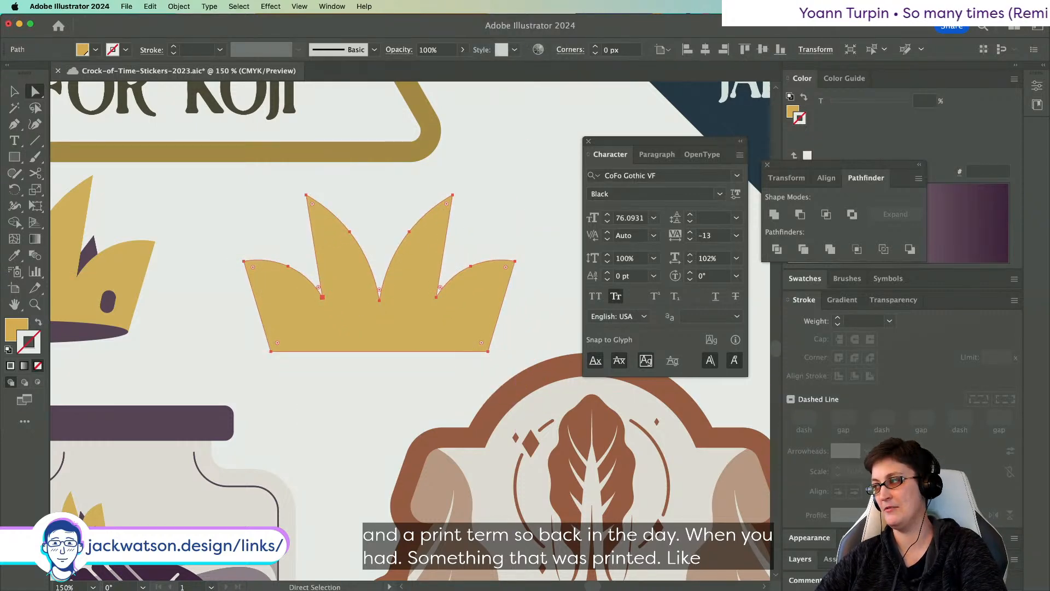
pyautogui.press('Delete')
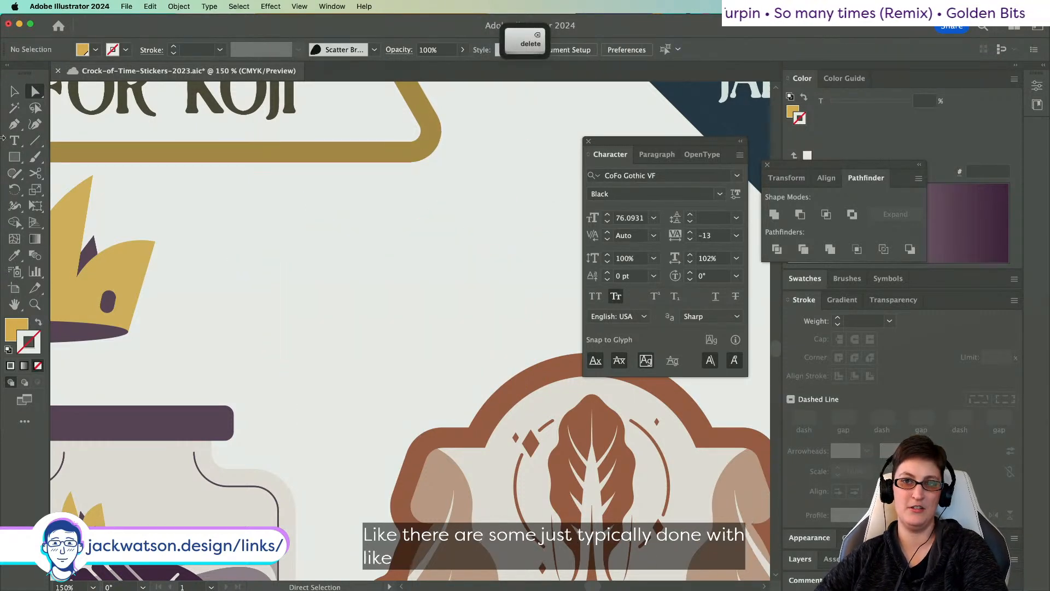
# - Examine the corners of the lettering on the Yield for Koji sticker and the neighbouring Watch for Exploding Jars sticker
pyautogui.scroll(5, 112, 248)
pyautogui.press('alt')
pyautogui.scroll(3, 113, 247)
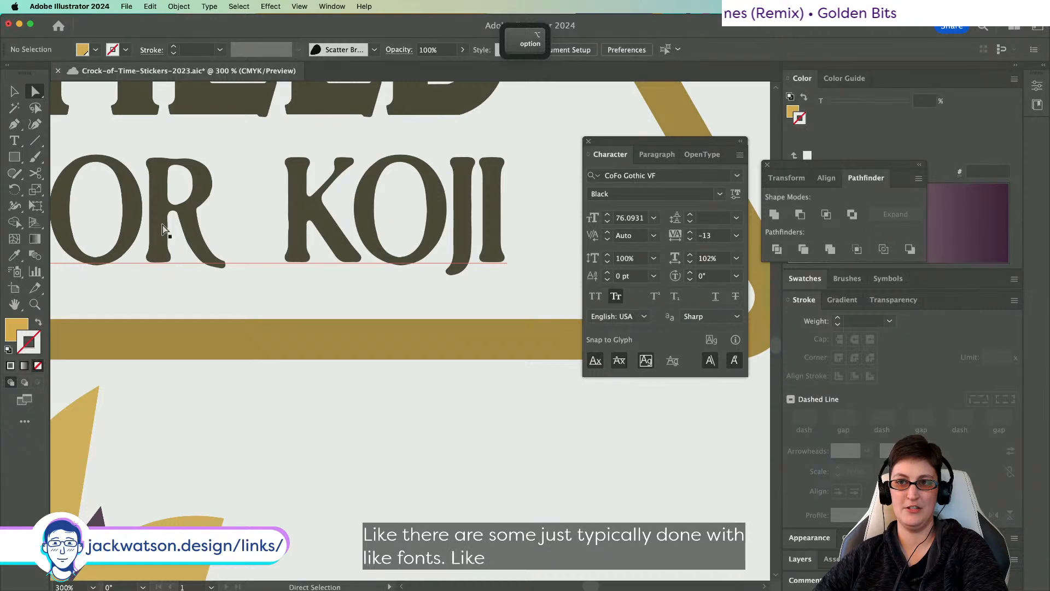
pyautogui.scroll(-2, 260, 214)
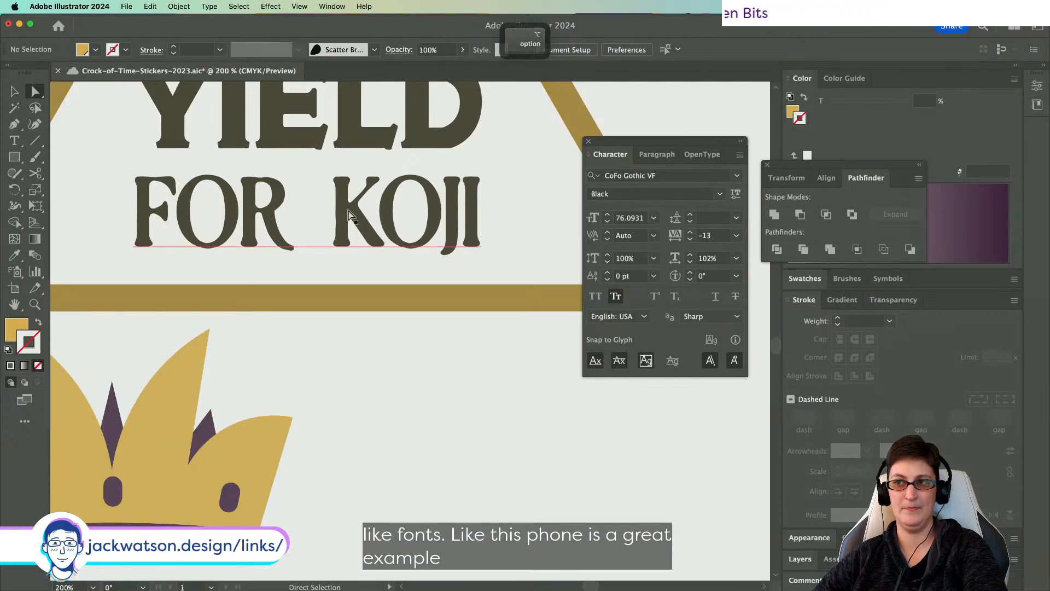
pyautogui.scroll(1, 345, 219)
pyautogui.press('alt')
pyautogui.scroll(-1, 344, 228)
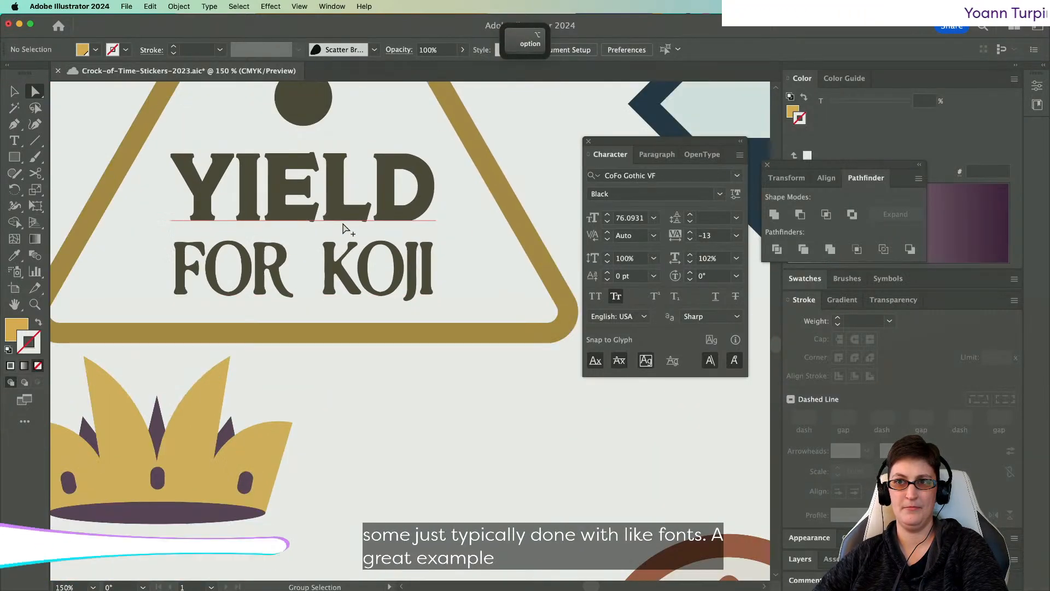
pyautogui.scroll(3, 345, 227)
pyautogui.scroll(-3, 345, 228)
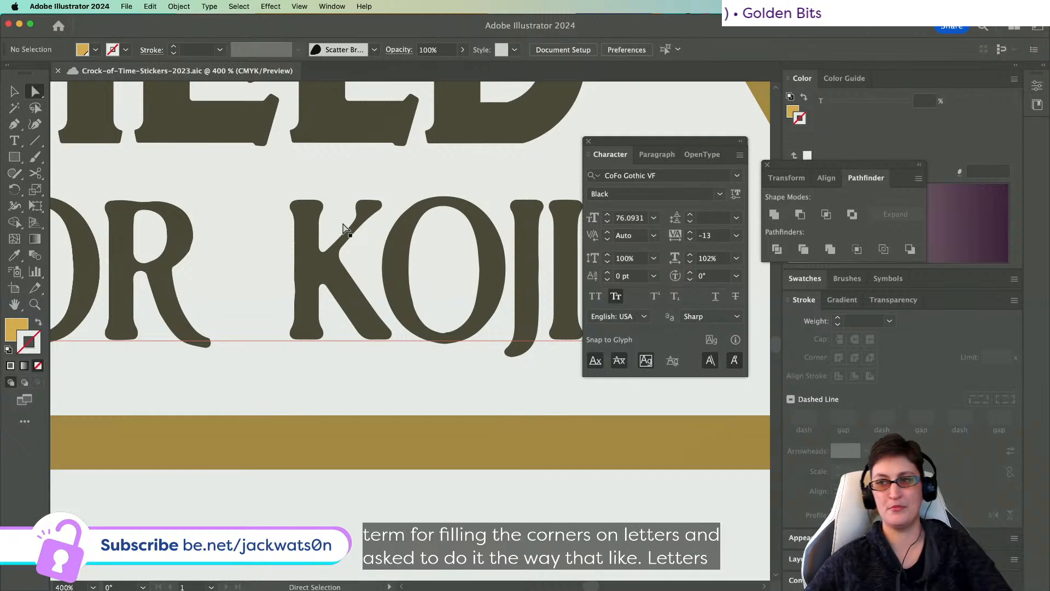
pyautogui.scroll(-5, 307, 214)
pyautogui.scroll(4, 308, 216)
pyautogui.hscroll(8, 307, 216)
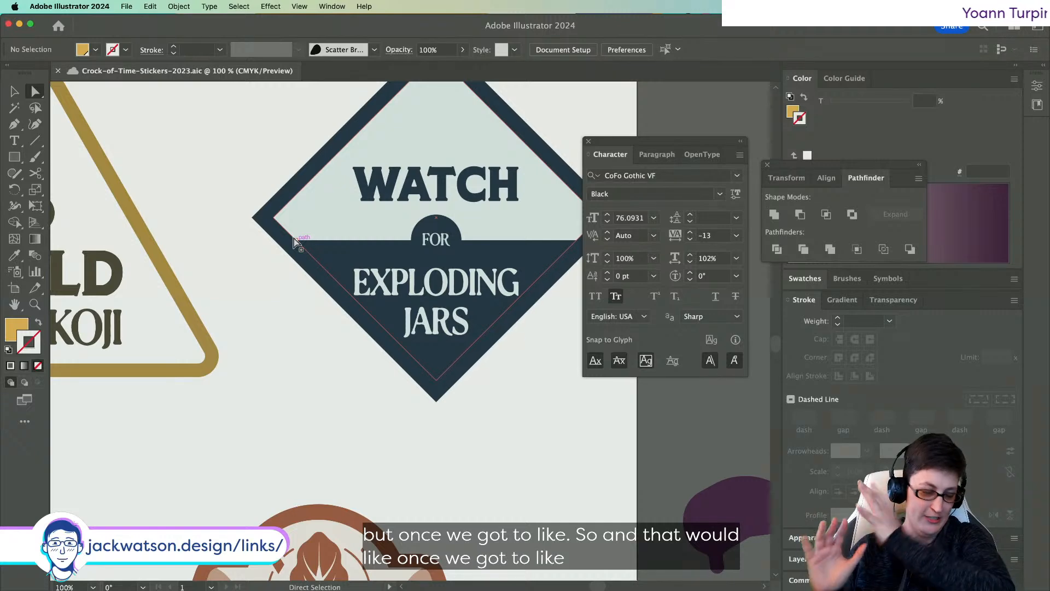
pyautogui.scroll(-2, 244, 244)
pyautogui.hscroll(-5, 245, 244)
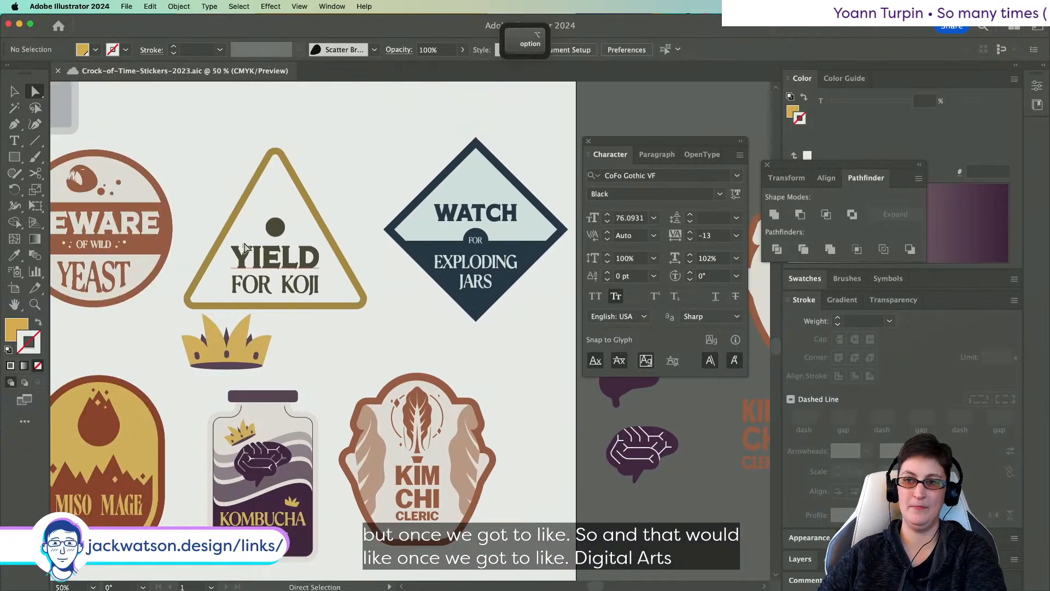
# - Draw a small brown curved shape with the Pen tool to fill the outer corner where the Kimchi Cleric sticker's dome meets its right shoulder
pyautogui.scroll(-2, 244, 244)
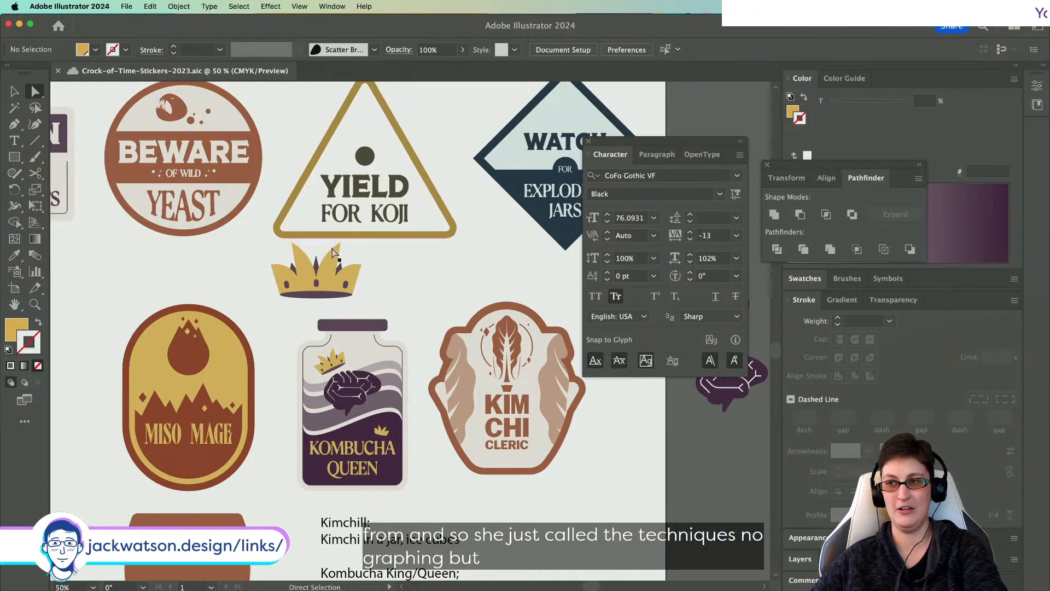
pyautogui.hscroll(2, 334, 253)
pyautogui.scroll(-1, 335, 253)
pyautogui.scroll(2, 537, 306)
pyautogui.click(435, 281)
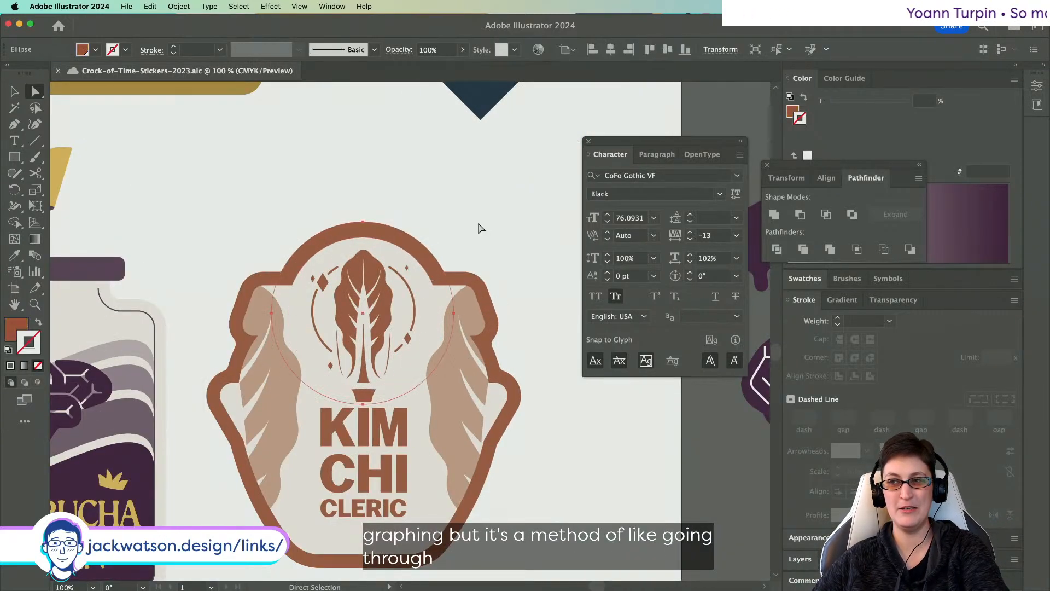
pyautogui.click(479, 228)
pyautogui.scroll(4, 465, 241)
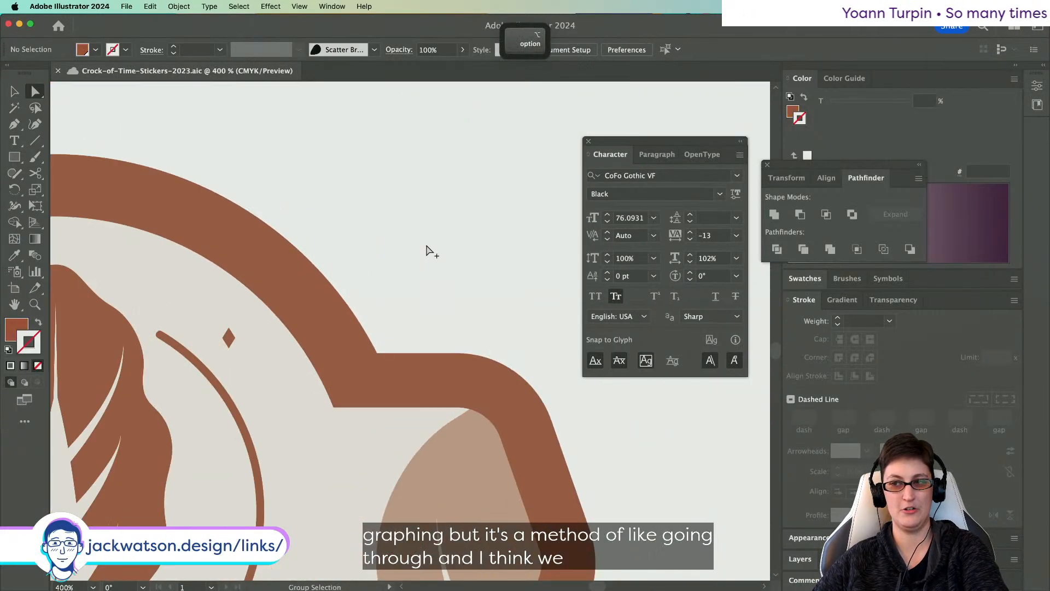
pyautogui.click(15, 124)
pyautogui.moveTo(363, 331); pyautogui.dragTo(458, 352)
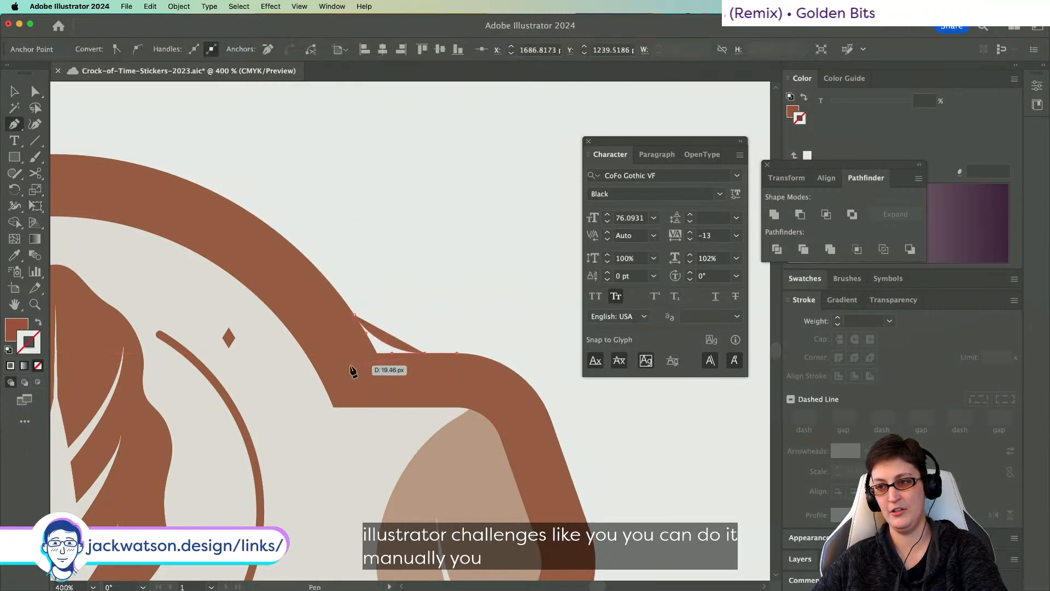
pyautogui.click(356, 316)
pyautogui.press('shift+super+a')
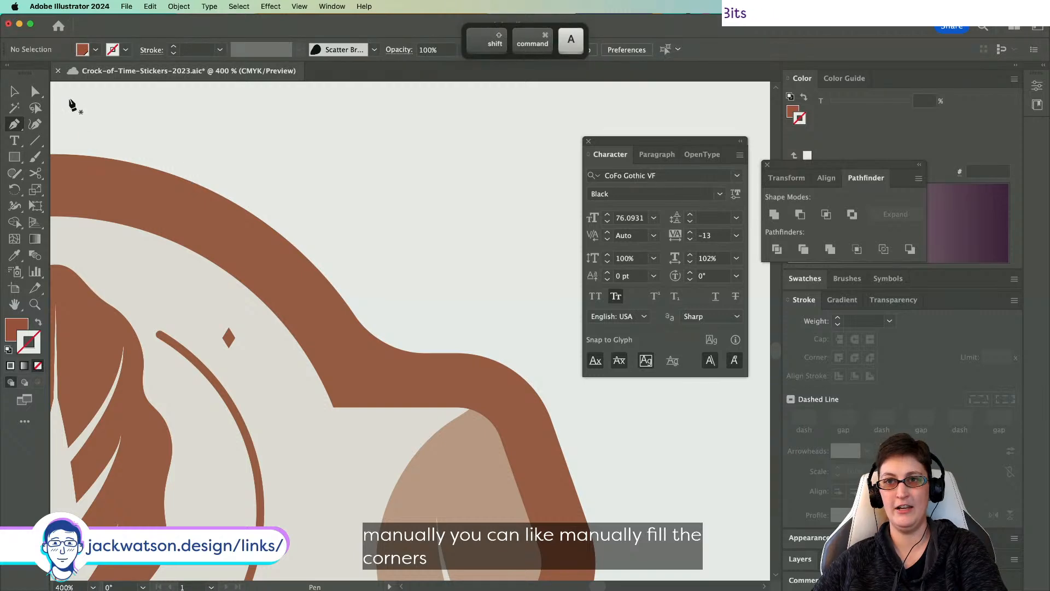
# - Move the corner-filling shape off the Kimchi Cleric border to expose the bare corner, and undo the trial edit
pyautogui.click(35, 92)
pyautogui.scroll(-2, 277, 294)
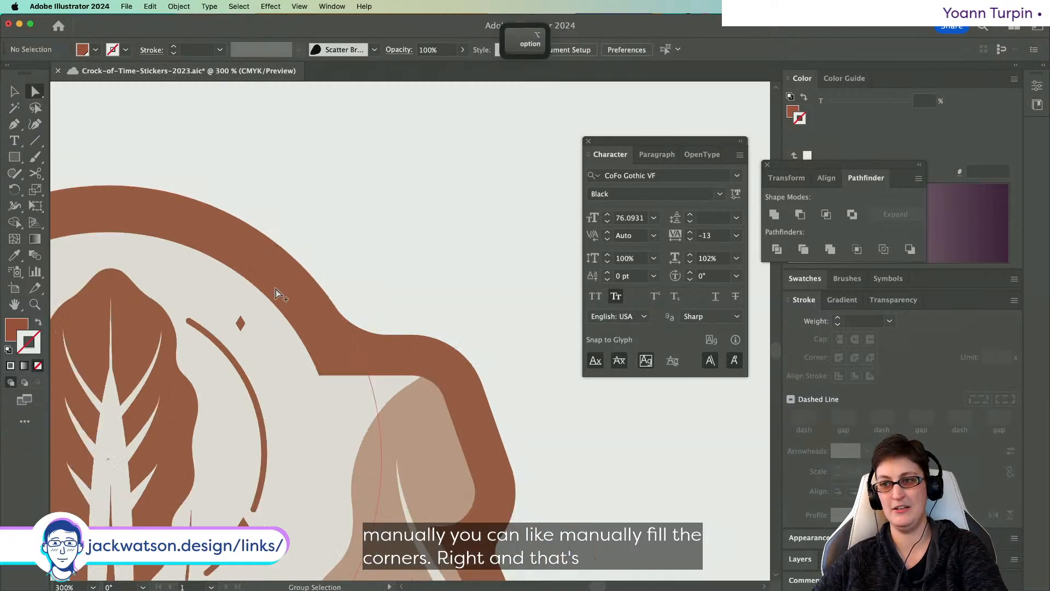
pyautogui.moveTo(392, 313); pyautogui.dragTo(432, 279)
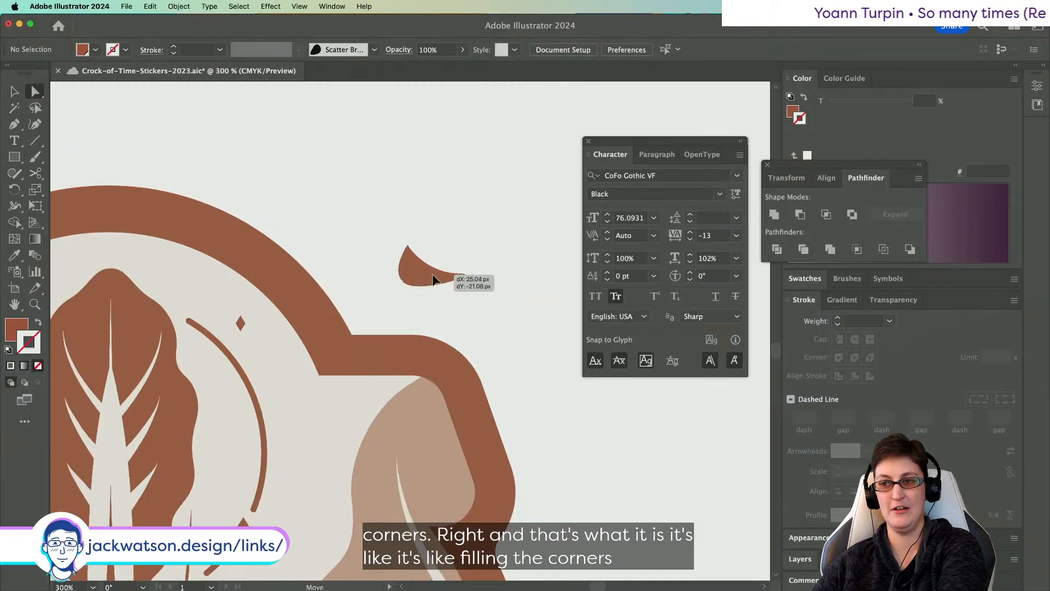
pyautogui.press('super+z')
# - Examine the overall sticker sheet and the softened corners of the Yield for Koji lettering up close
pyautogui.scroll(-2, 360, 300)
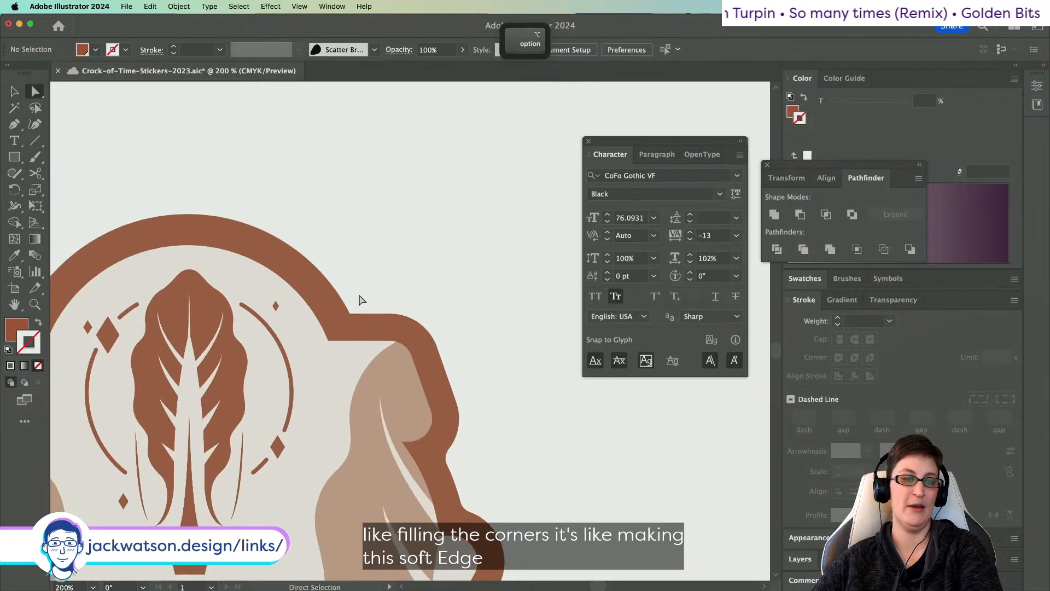
pyautogui.scroll(-3, 360, 300)
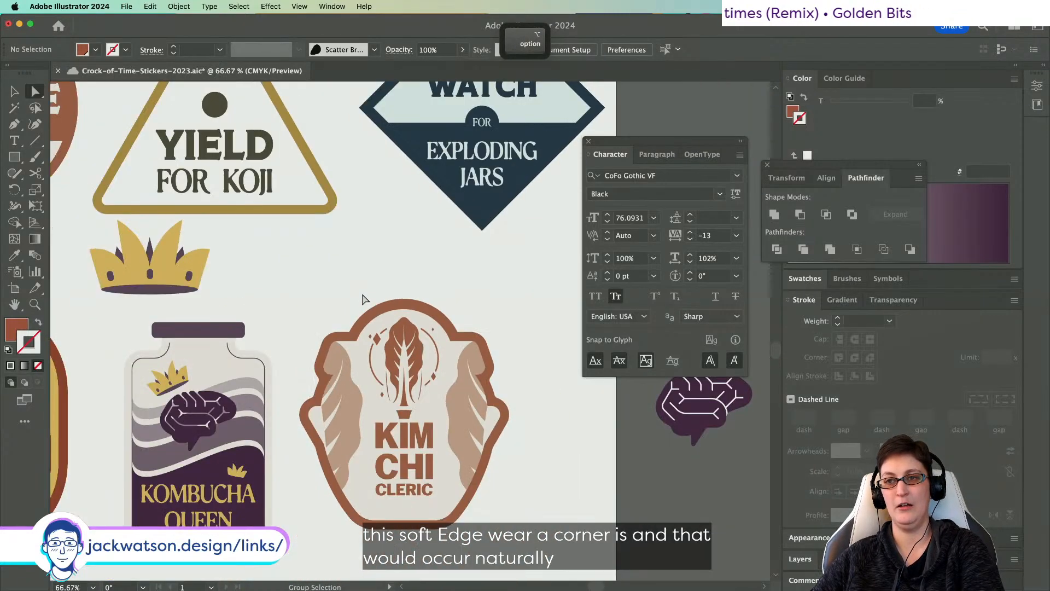
pyautogui.scroll(3, 364, 299)
pyautogui.hscroll(-4, 364, 300)
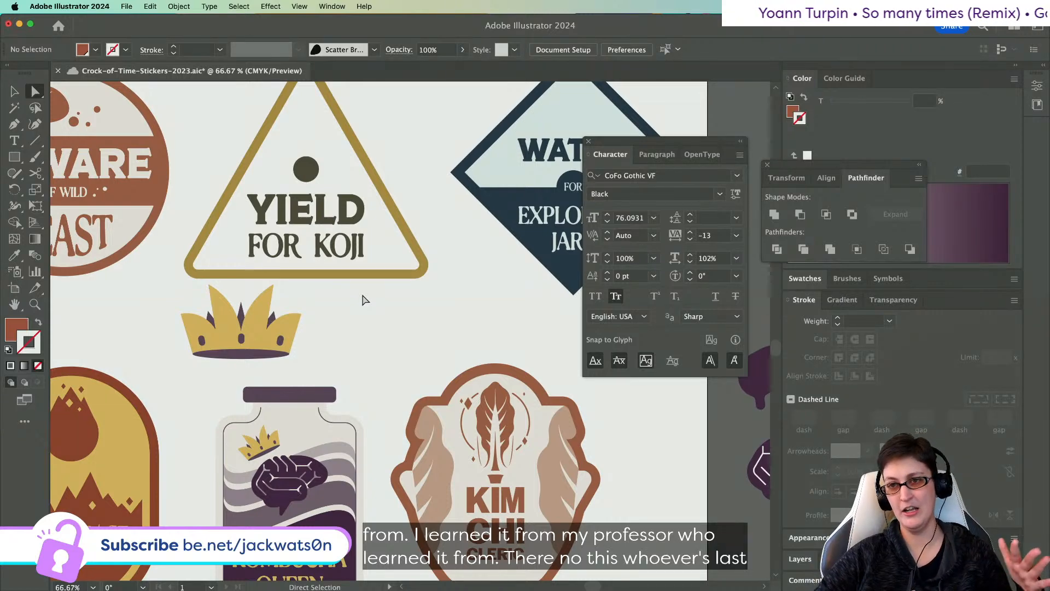
pyautogui.scroll(-3, 365, 300)
pyautogui.scroll(-1, 365, 299)
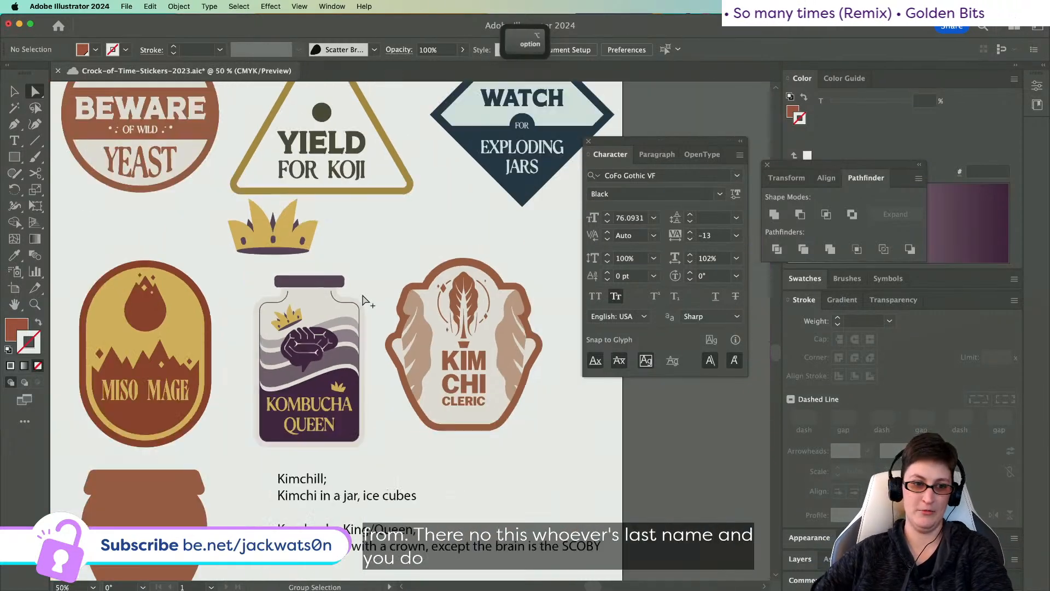
pyautogui.scroll(1, 365, 329)
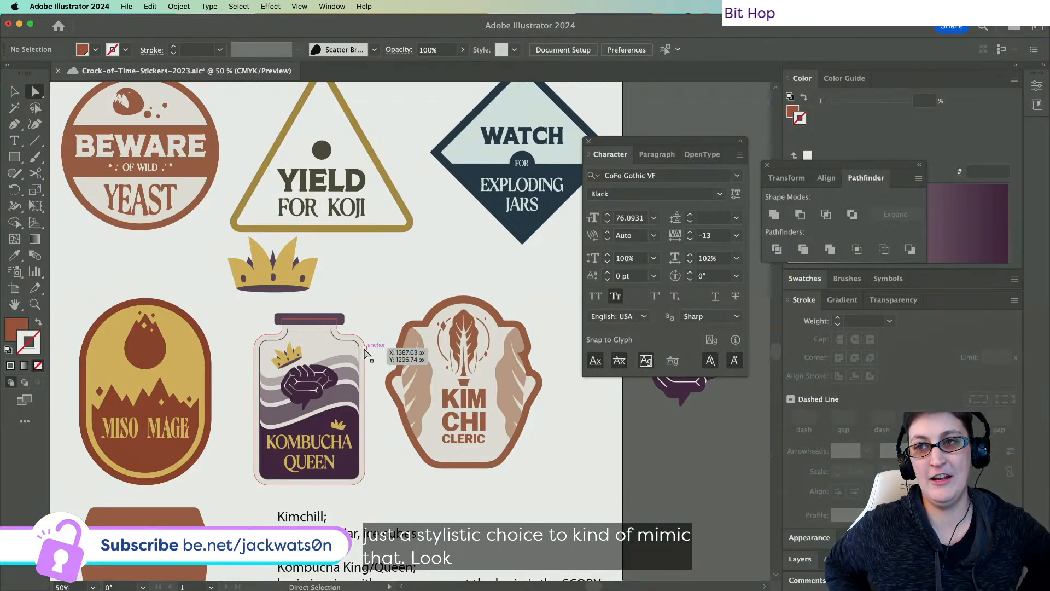
pyautogui.scroll(1, 297, 202)
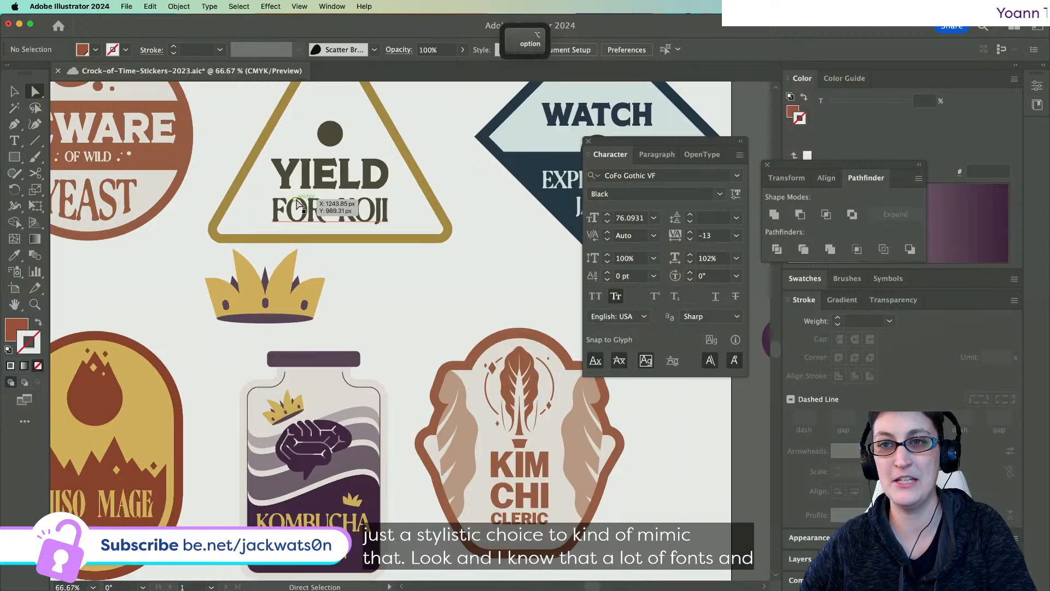
pyautogui.scroll(3, 297, 202)
pyautogui.scroll(3, 482, 287)
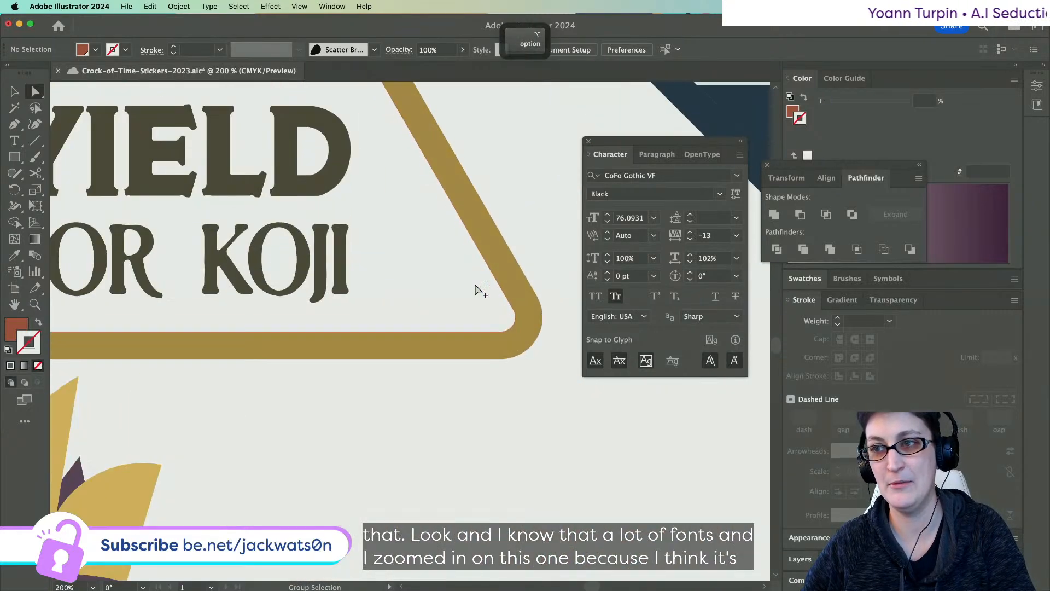
pyautogui.hscroll(-1, 476, 286)
pyautogui.scroll(1, 254, 268)
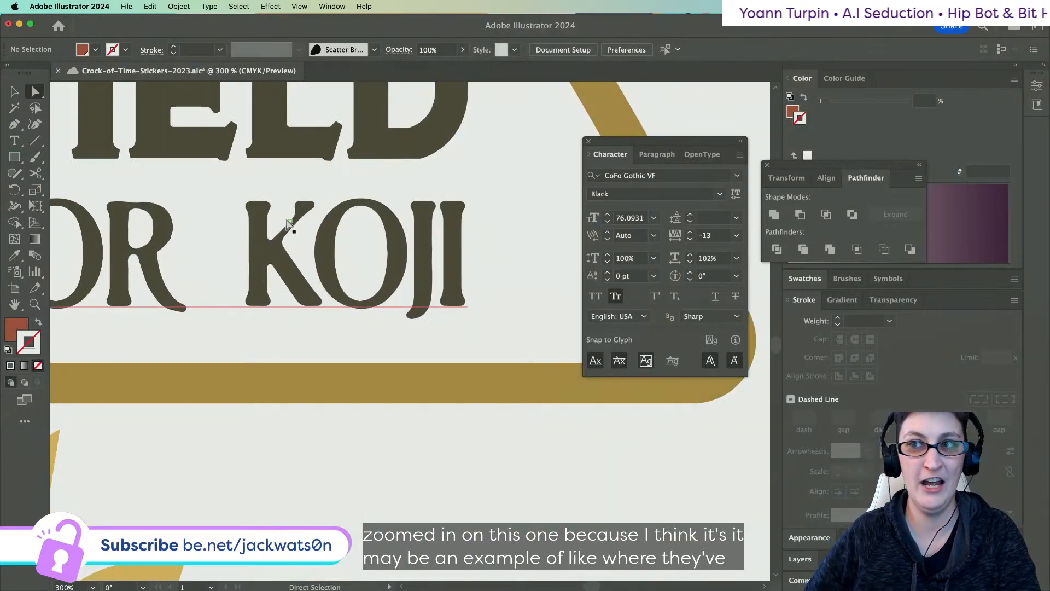
pyautogui.hscroll(-2, 268, 230)
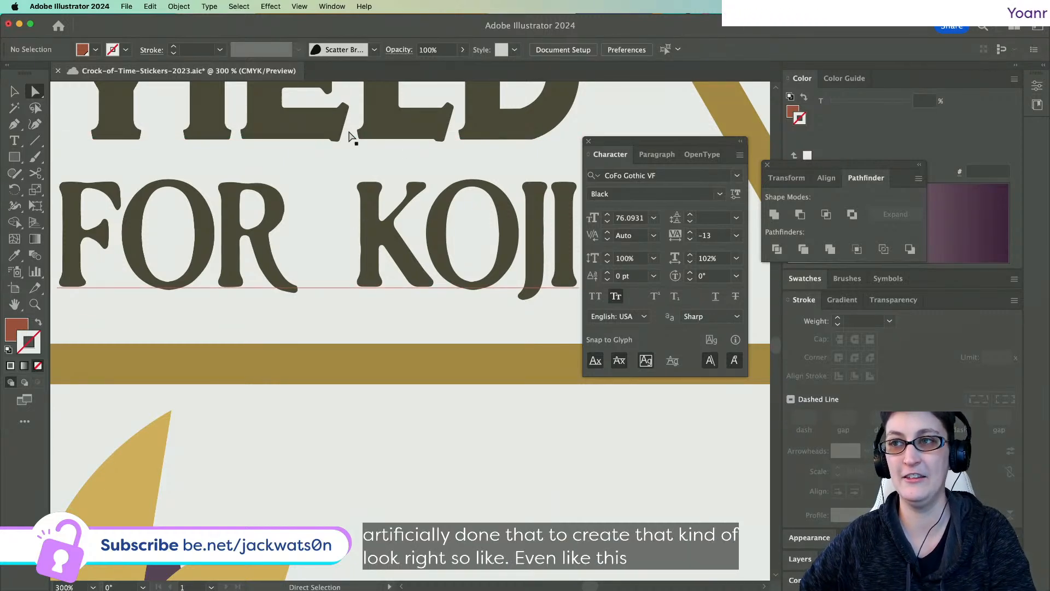
pyautogui.scroll(3, 350, 137)
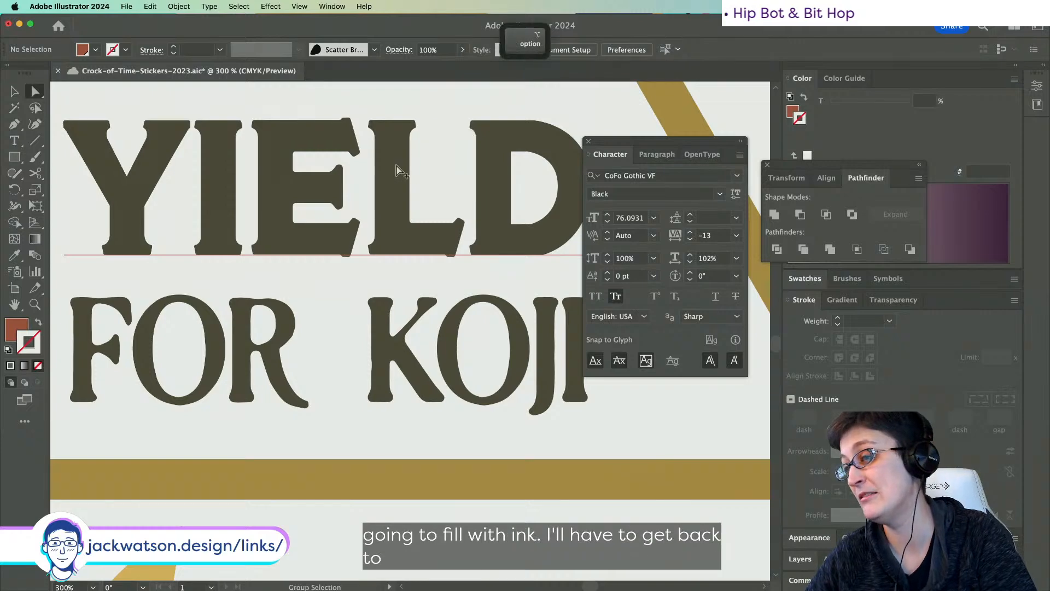
# - Examine the line forks of the Kombucha Queen brain up close and compare the sticker with the neighbouring Kimchi Cleric design
pyautogui.scroll(-3, 369, 204)
pyautogui.scroll(-5, 369, 203)
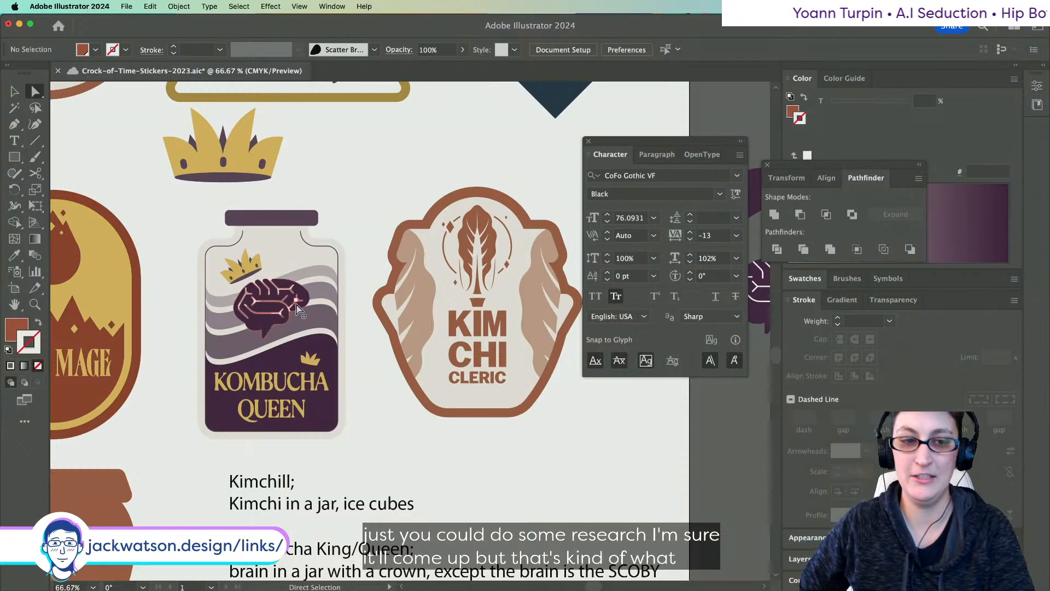
pyautogui.scroll(8, 298, 313)
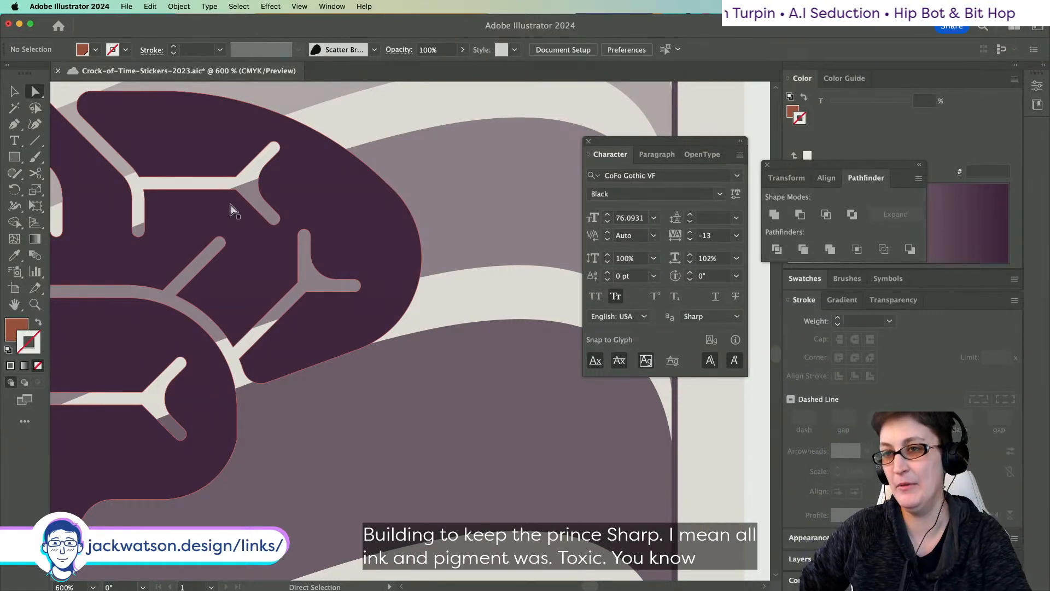
pyautogui.scroll(-8, 229, 206)
pyautogui.scroll(-3, 237, 218)
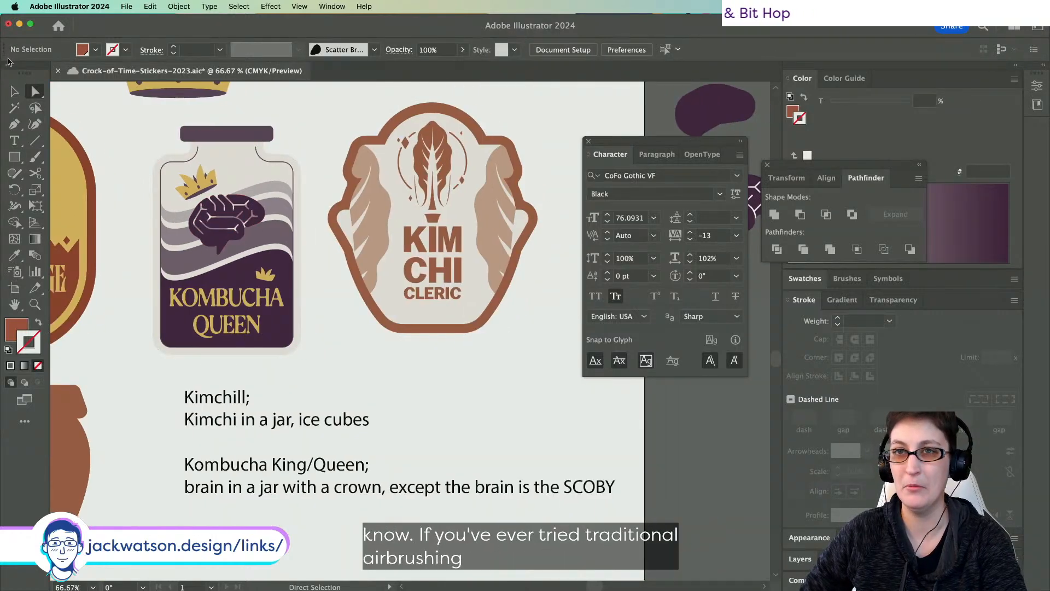
pyautogui.click(14, 92)
pyautogui.hscroll(-2, 359, 354)
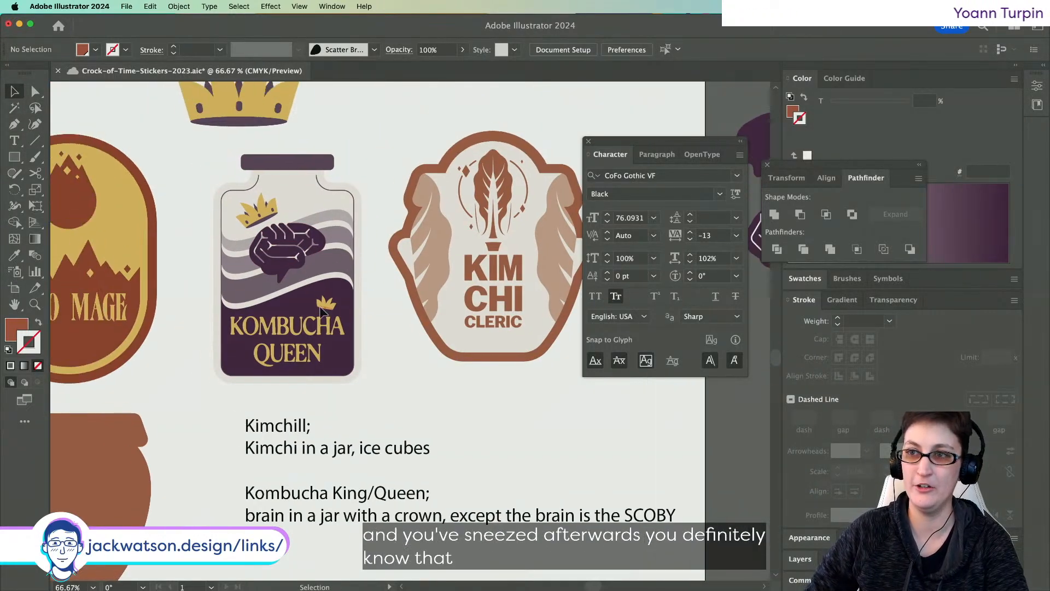
pyautogui.hscroll(4, 320, 307)
pyautogui.scroll(2, 320, 307)
pyautogui.scroll(-1, 320, 308)
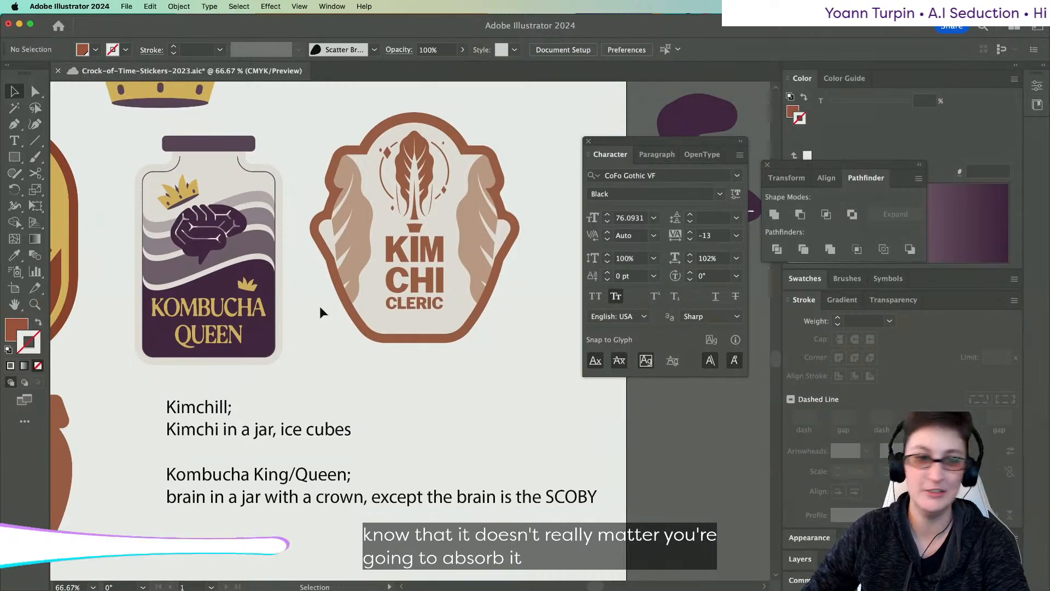
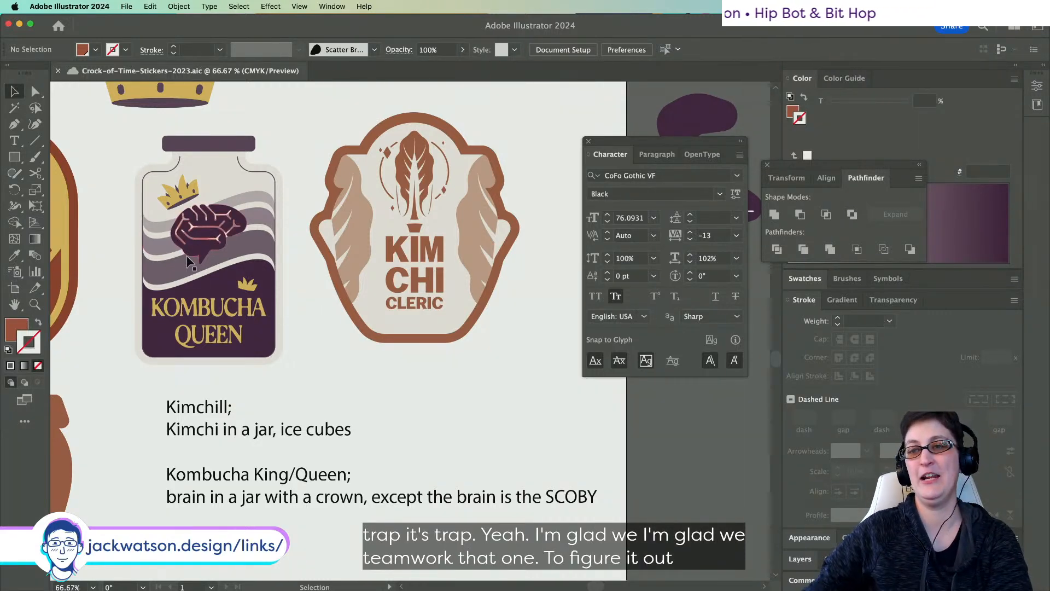
pyautogui.scroll(4, 186, 256)
pyautogui.scroll(-1, 186, 257)
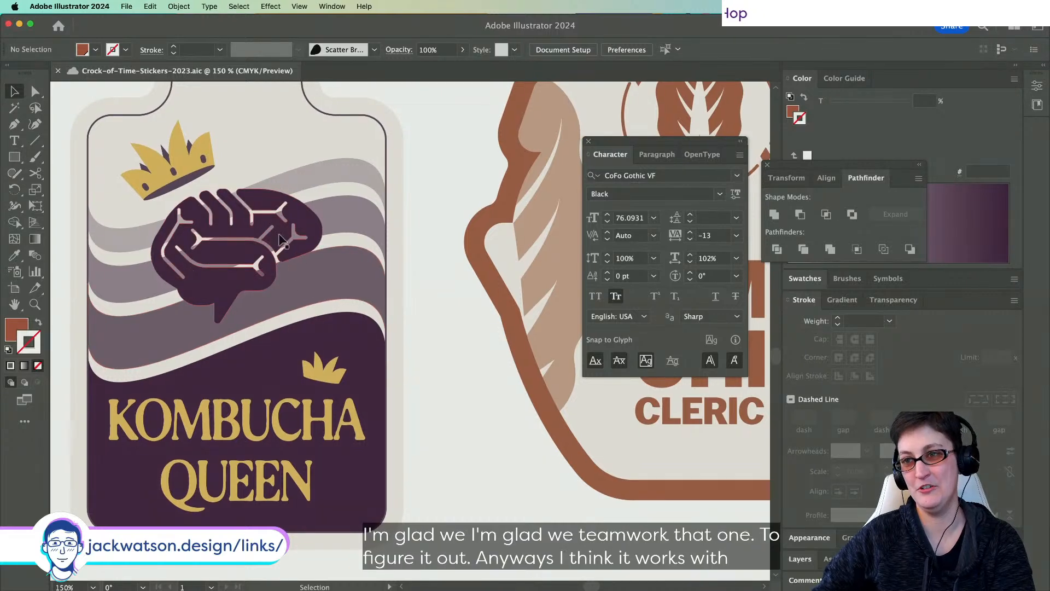
pyautogui.scroll(-4, 218, 228)
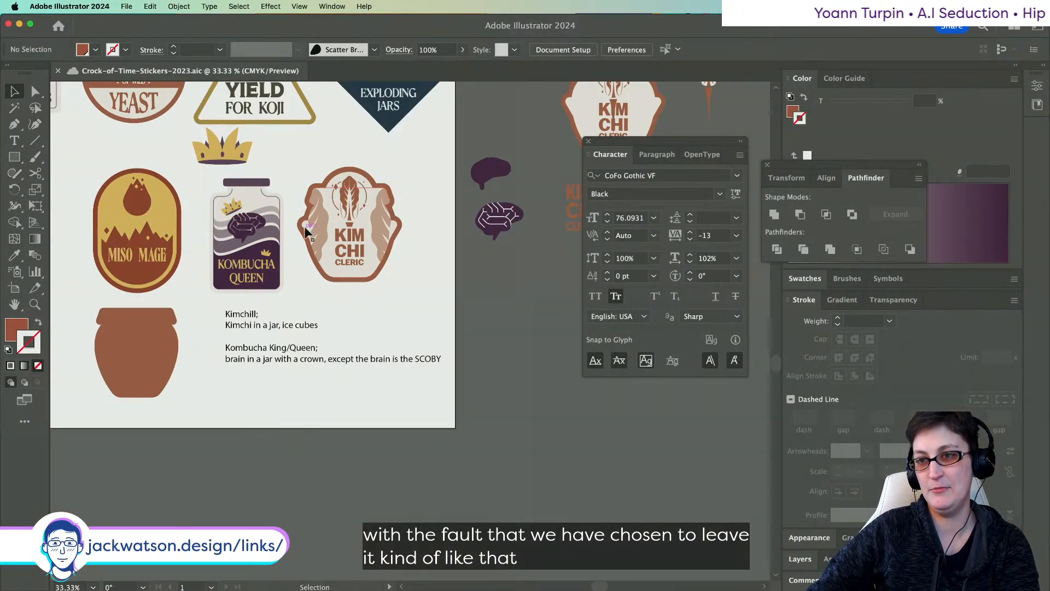
# - Review the Yield for Koji, Watch for Exploding Jars and Kimchi Cleric stickers for imagery that still needs finishing
pyautogui.scroll(3, 263, 229)
pyautogui.scroll(3, 263, 230)
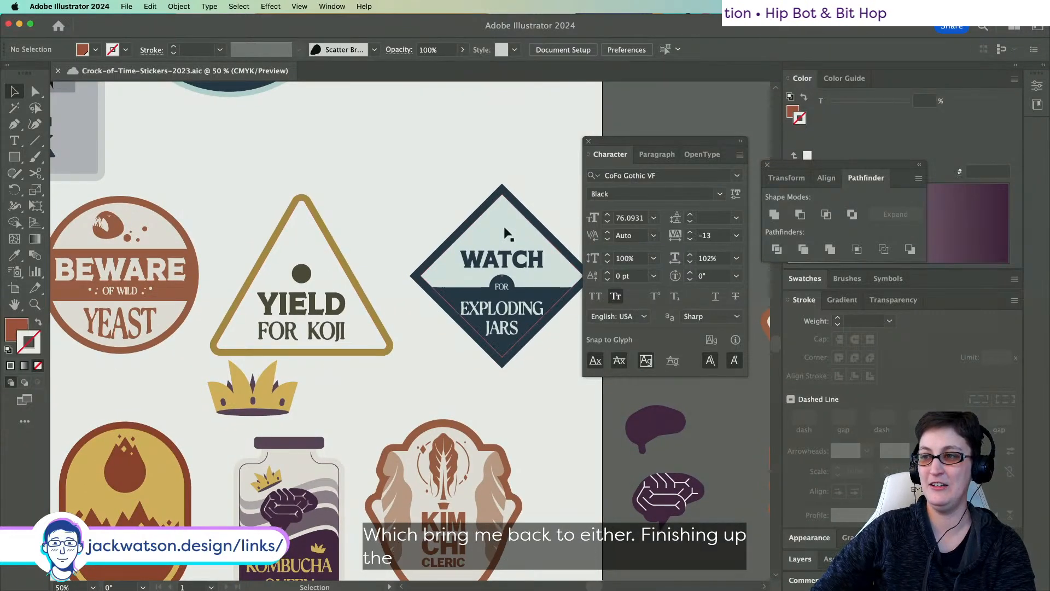
pyautogui.scroll(-5, 322, 277)
pyautogui.hscroll(5, 322, 277)
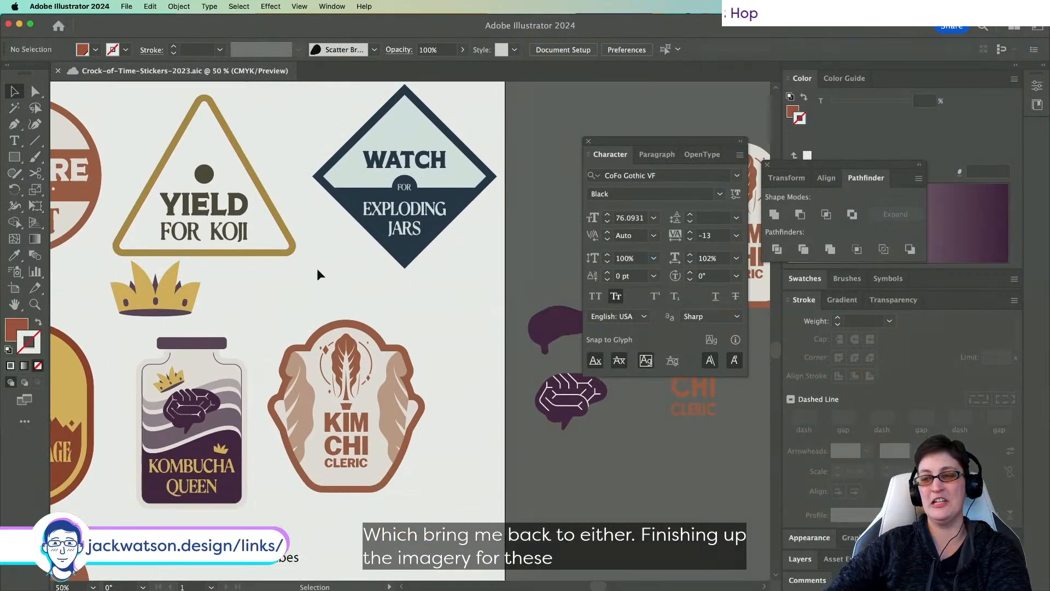
pyautogui.press('alt')
pyautogui.scroll(-2, 315, 317)
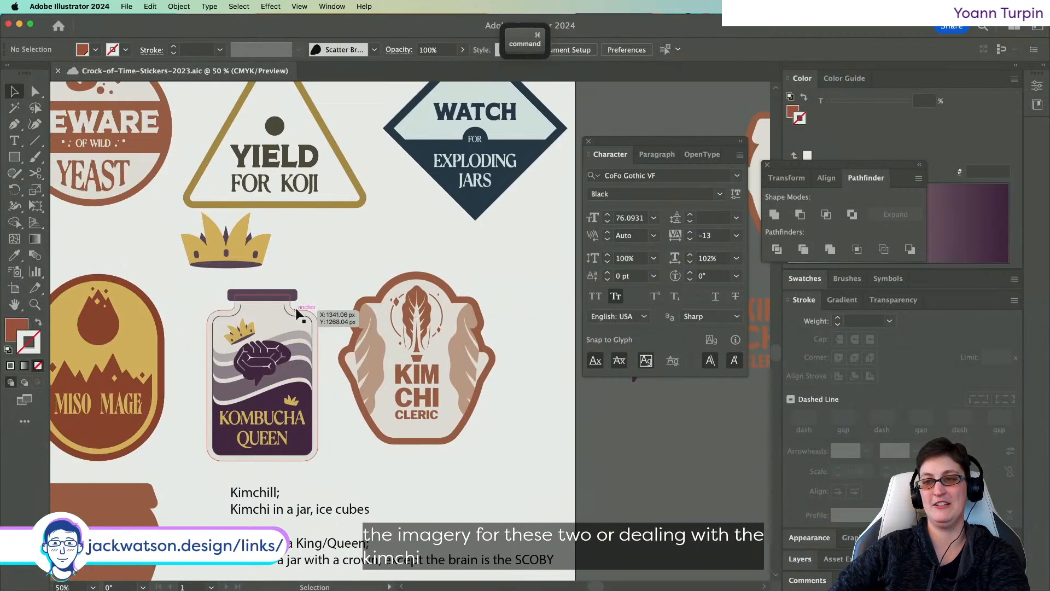
pyautogui.scroll(3, 337, 365)
pyautogui.scroll(1, 337, 366)
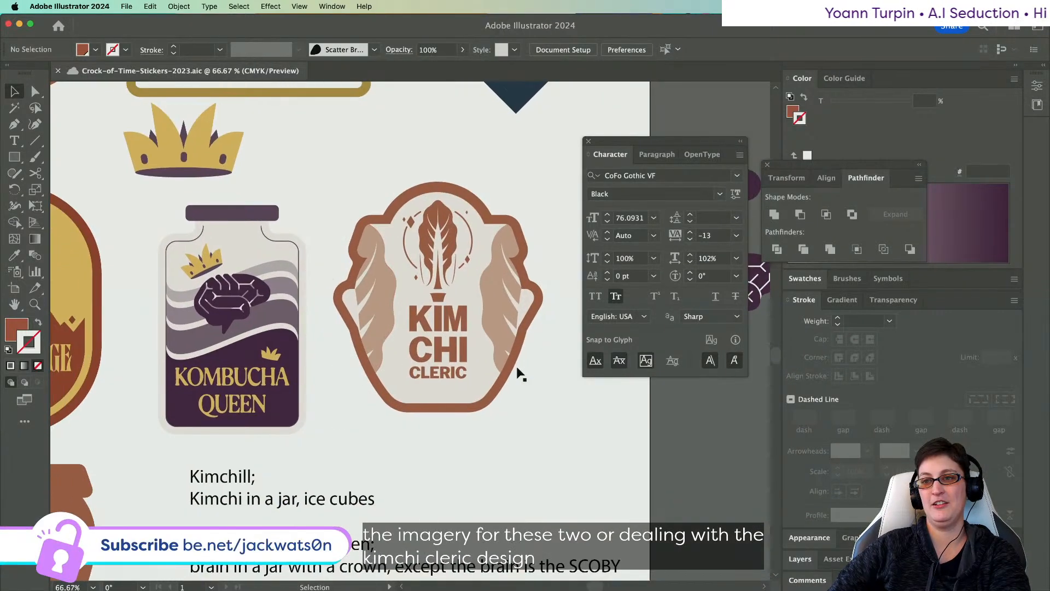
# - Save the sticker document
pyautogui.scroll(1, 359, 340)
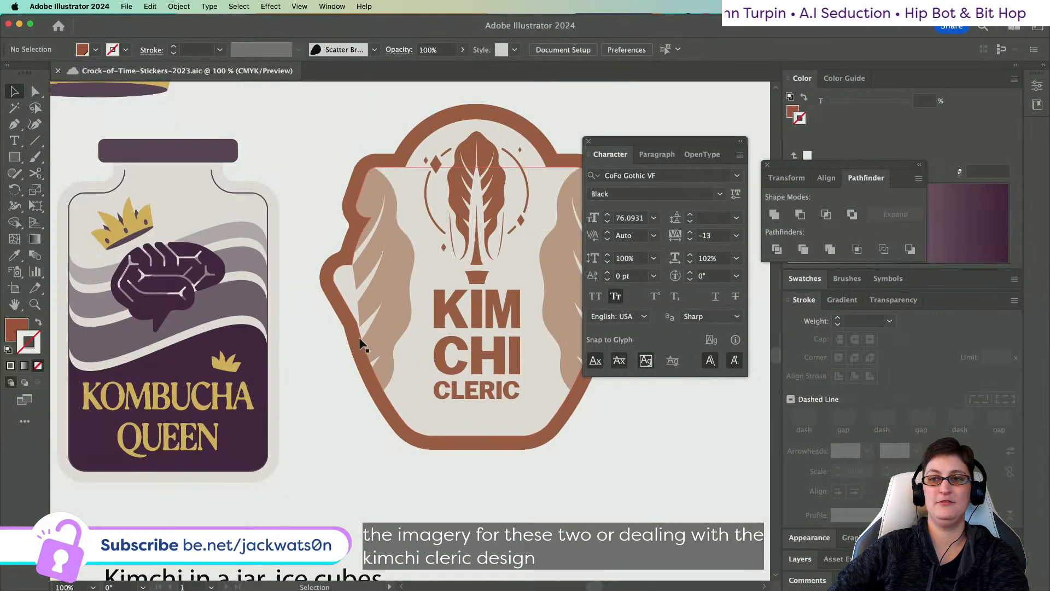
pyautogui.scroll(1, 358, 339)
pyautogui.press('super+s')
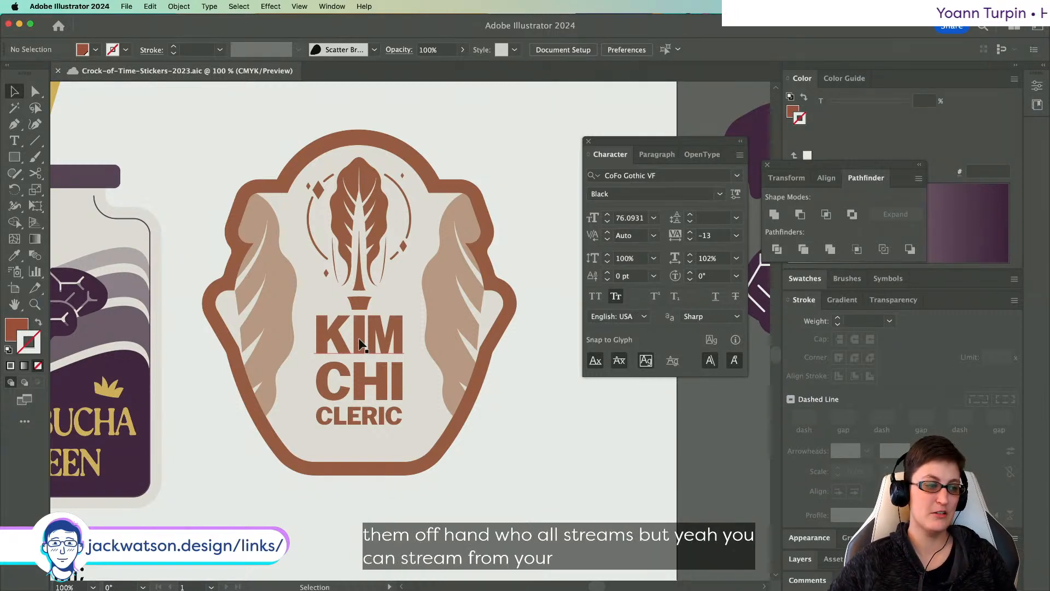
pyautogui.scroll(2, 359, 344)
pyautogui.hscroll(-2, 360, 343)
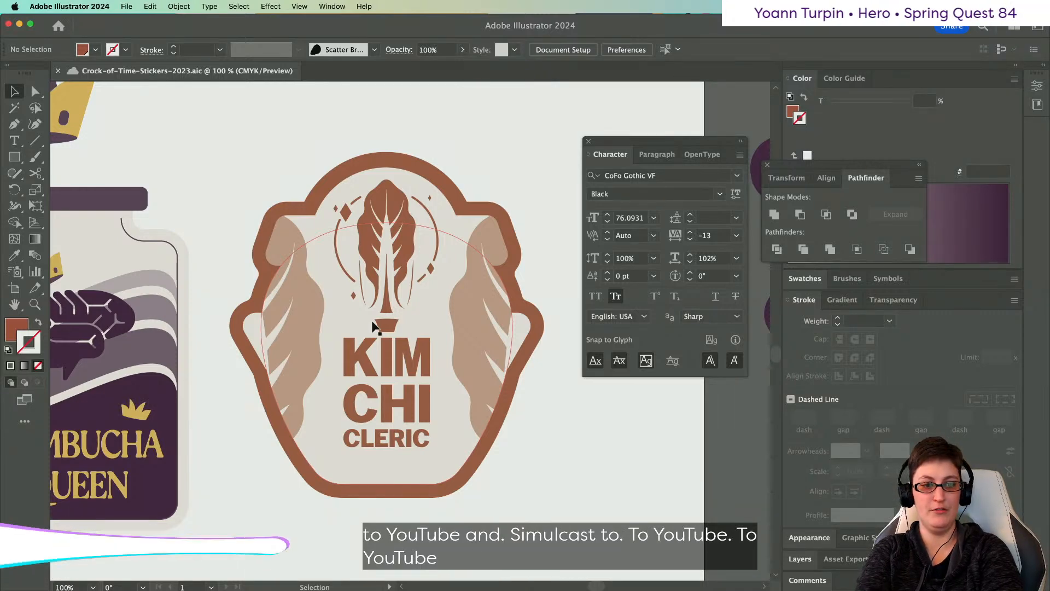
pyautogui.scroll(-2, 372, 327)
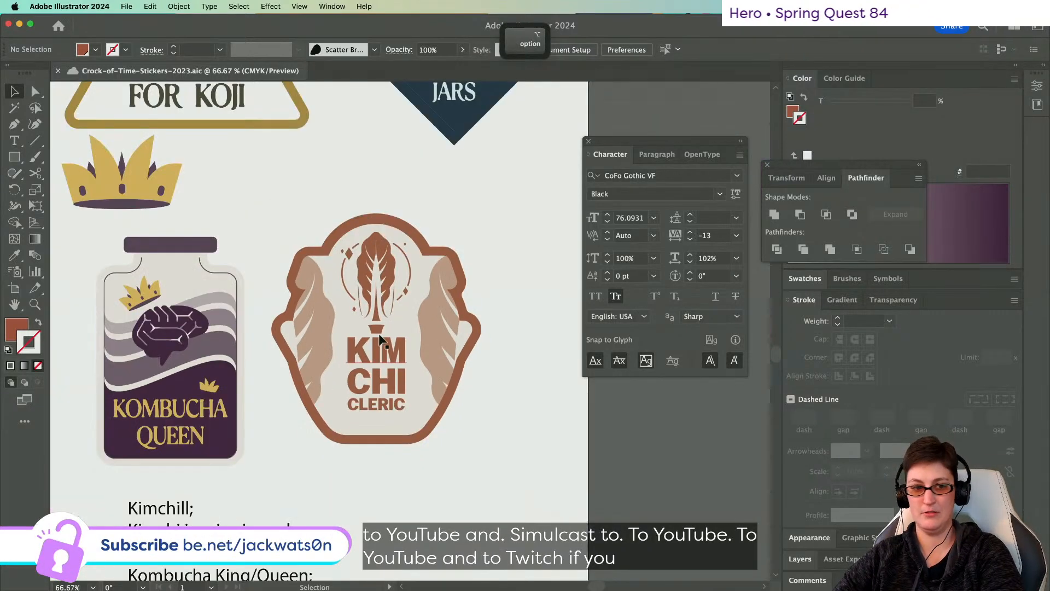
pyautogui.scroll(1, 379, 333)
pyautogui.hscroll(-1, 379, 333)
pyautogui.hscroll(3, 433, 285)
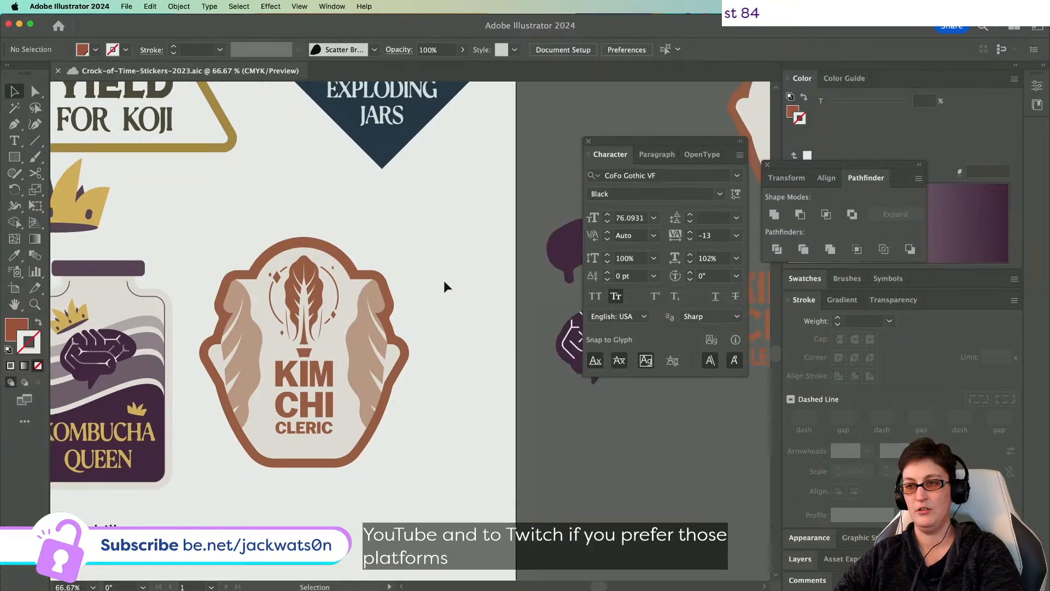
pyautogui.scroll(5, 306, 273)
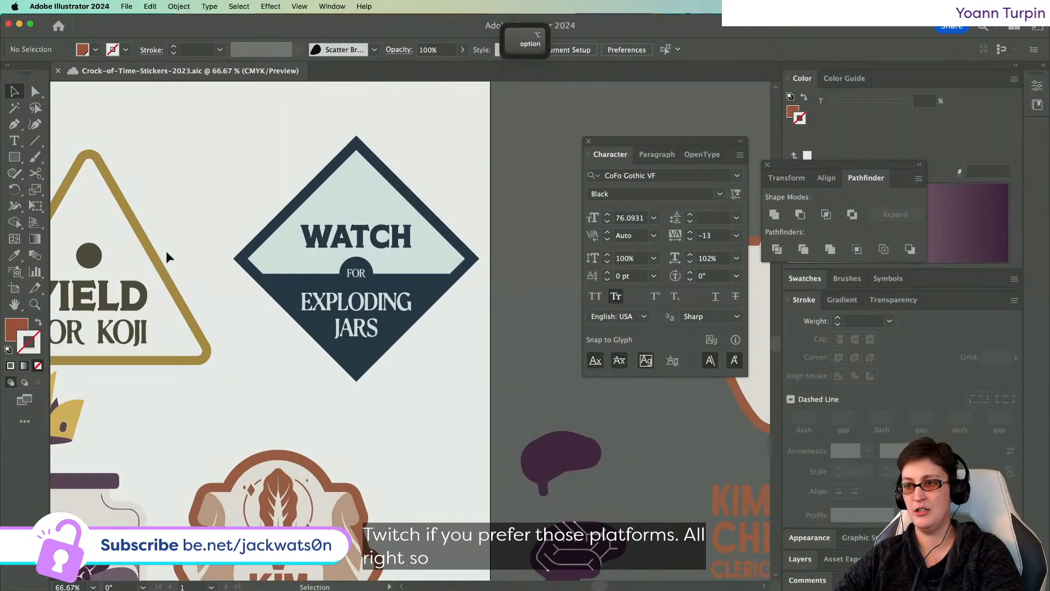
# - Survey the sticker rows from Caution and Beware across to Watch for Exploding Jars and the loose elements beside the artboard
pyautogui.scroll(-1, 166, 251)
pyautogui.hscroll(-6, 166, 250)
pyautogui.hscroll(-5, 166, 250)
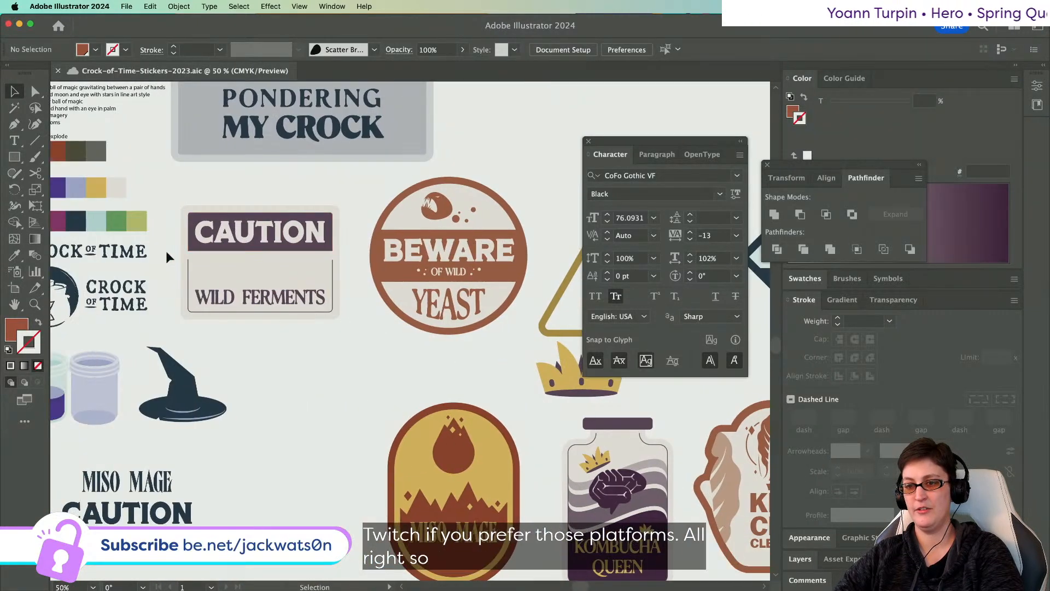
pyautogui.hscroll(5, 171, 257)
pyautogui.scroll(-2, 171, 257)
pyautogui.hscroll(5, 171, 257)
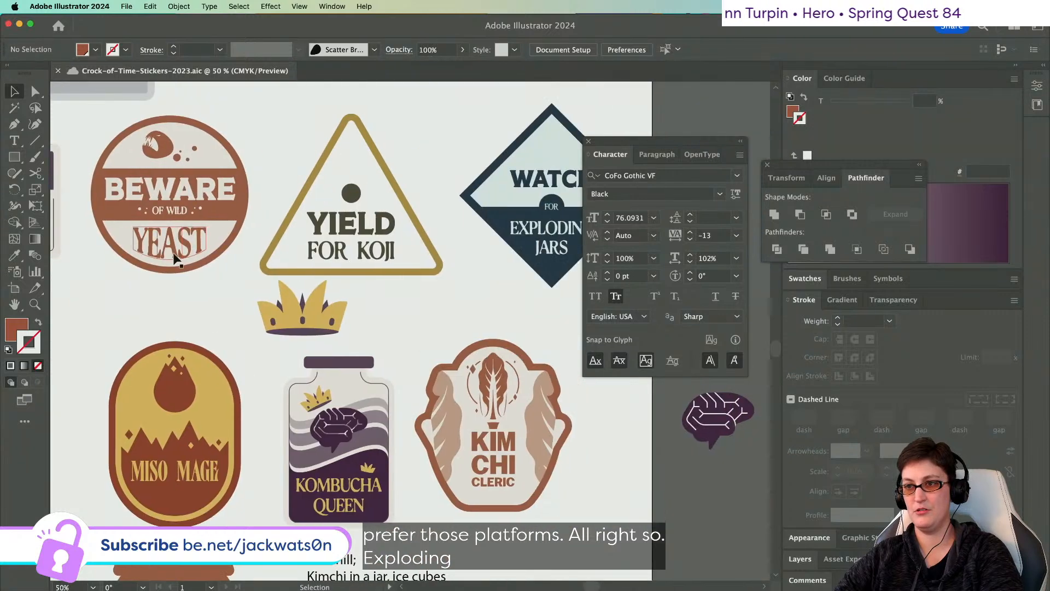
pyautogui.hscroll(7, 199, 276)
pyautogui.scroll(-1, 216, 288)
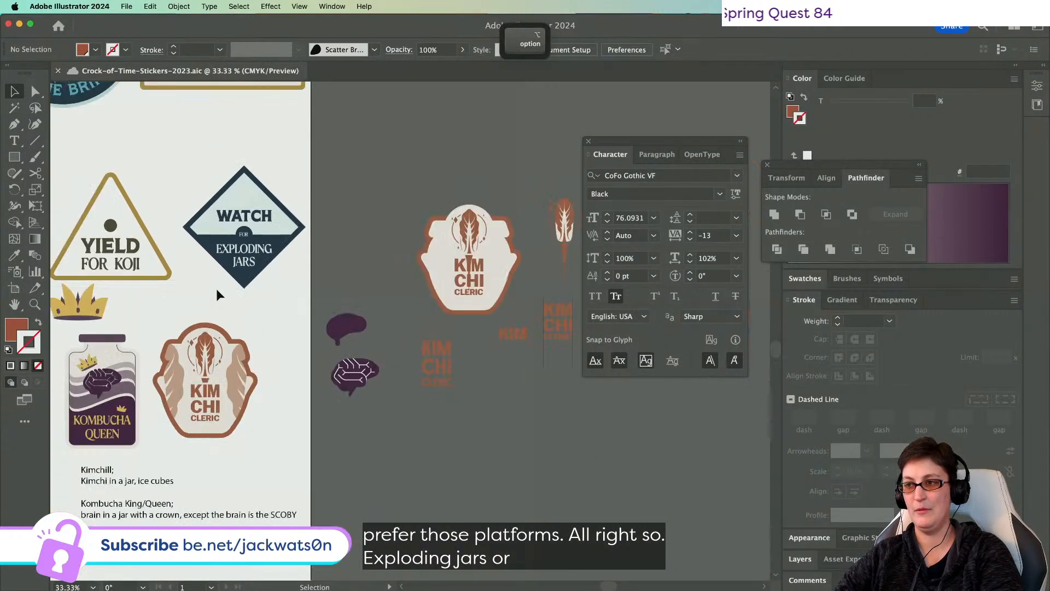
pyautogui.hscroll(3, 216, 288)
pyautogui.hscroll(-6, 216, 287)
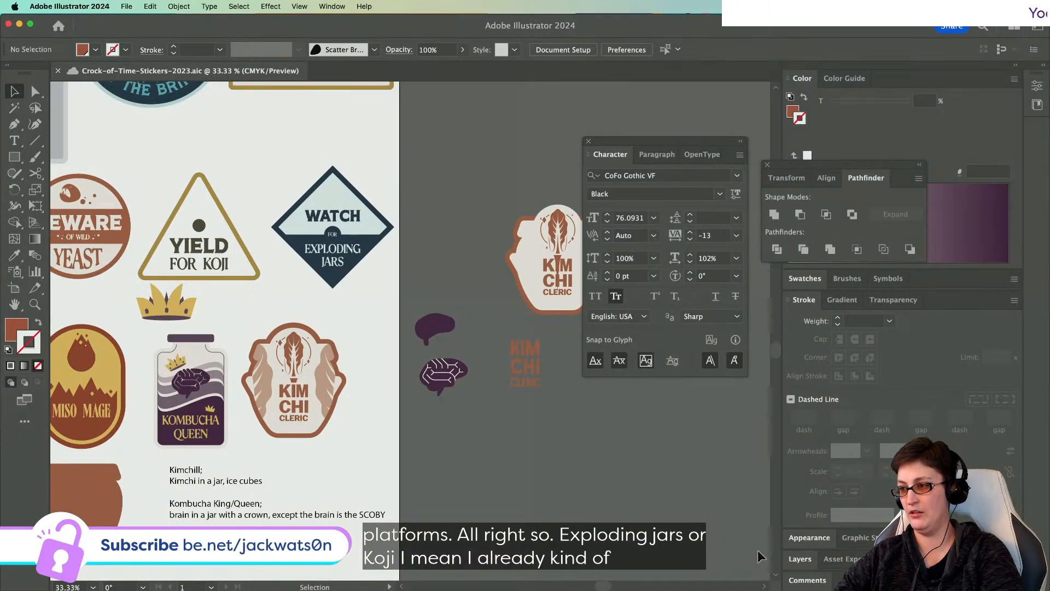
# - Show the working layer, copy the koji spore sketch beside the artboard, and hide the layer again
pyautogui.click(802, 559)
pyautogui.click(793, 451)
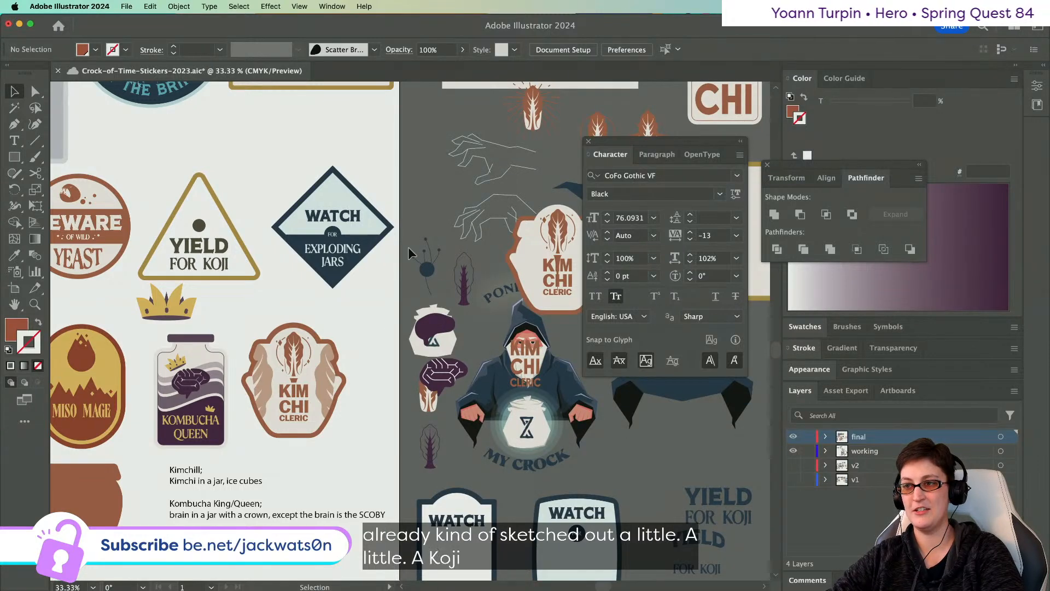
pyautogui.click(425, 266)
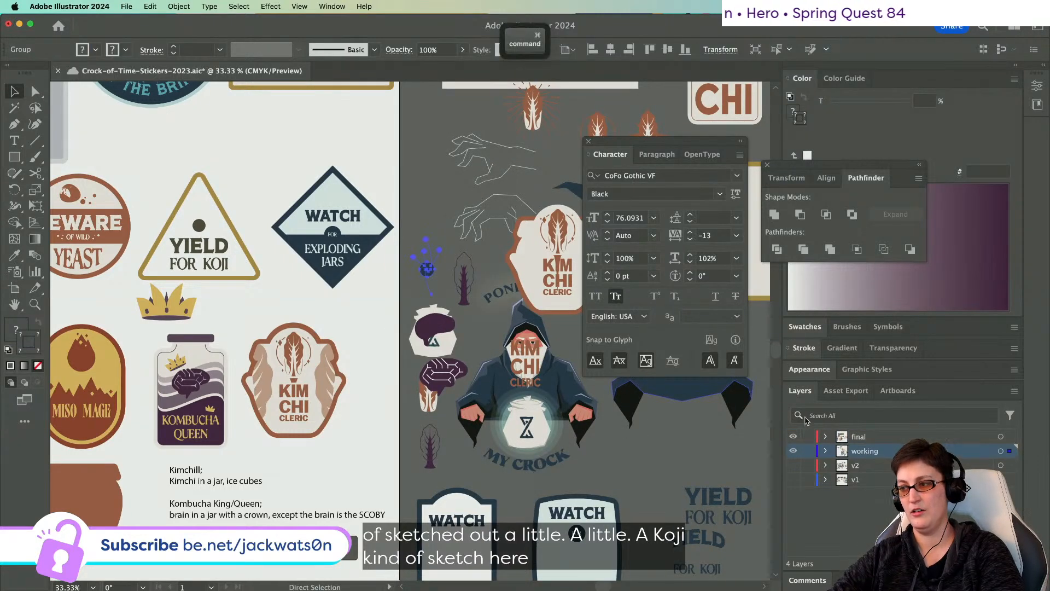
pyautogui.press('super+c')
pyautogui.click(793, 451)
# - Paste the koji spore sketch into the final layer and place it between the Yield for Koji and Watch for Exploding Jars stickers
pyautogui.hscroll(-4, 199, 211)
pyautogui.scroll(2, 199, 211)
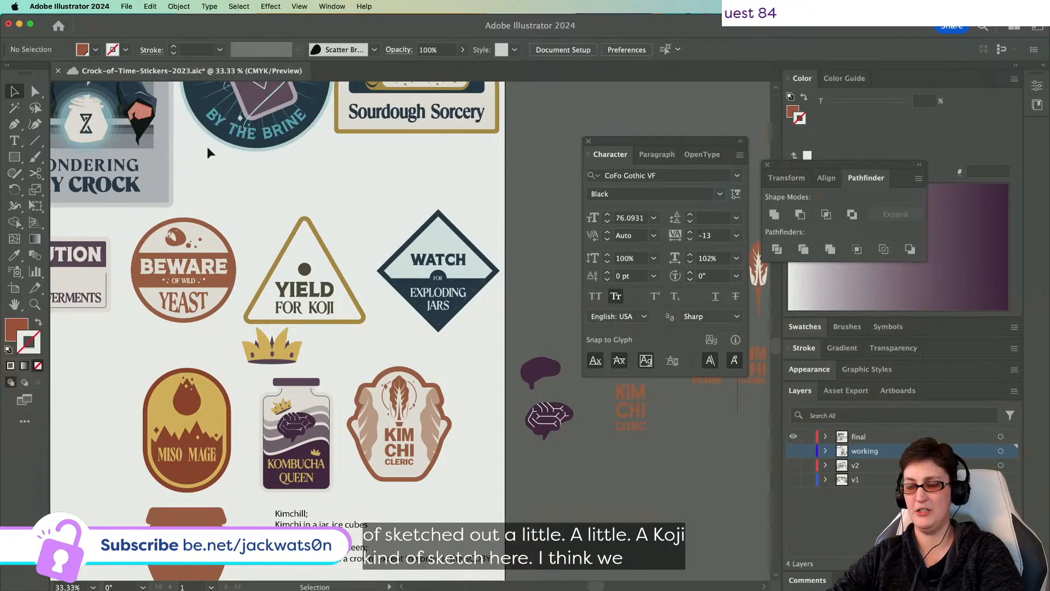
pyautogui.scroll(2, 208, 146)
pyautogui.press('super+v')
pyautogui.click(640, 332)
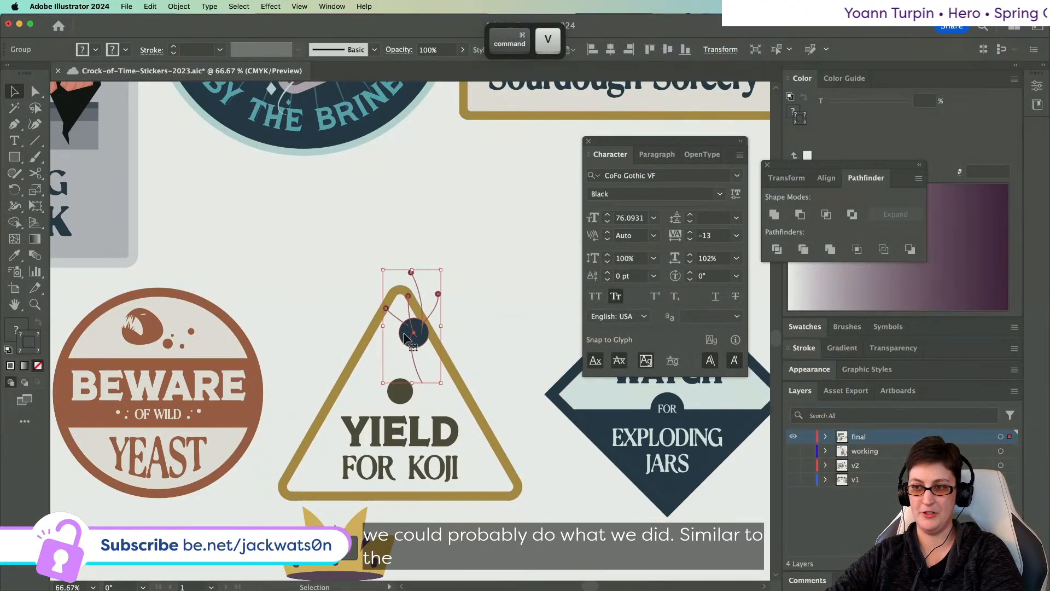
pyautogui.moveTo(413, 333); pyautogui.dragTo(486, 295)
pyautogui.click(288, 240)
# - Browse the Crock of Time library for the Koji Spores illustration and compare it with the pasted spore sketch up close
pyautogui.scroll(-2, 287, 244)
pyautogui.scroll(4, 288, 245)
pyautogui.hscroll(-3, 287, 245)
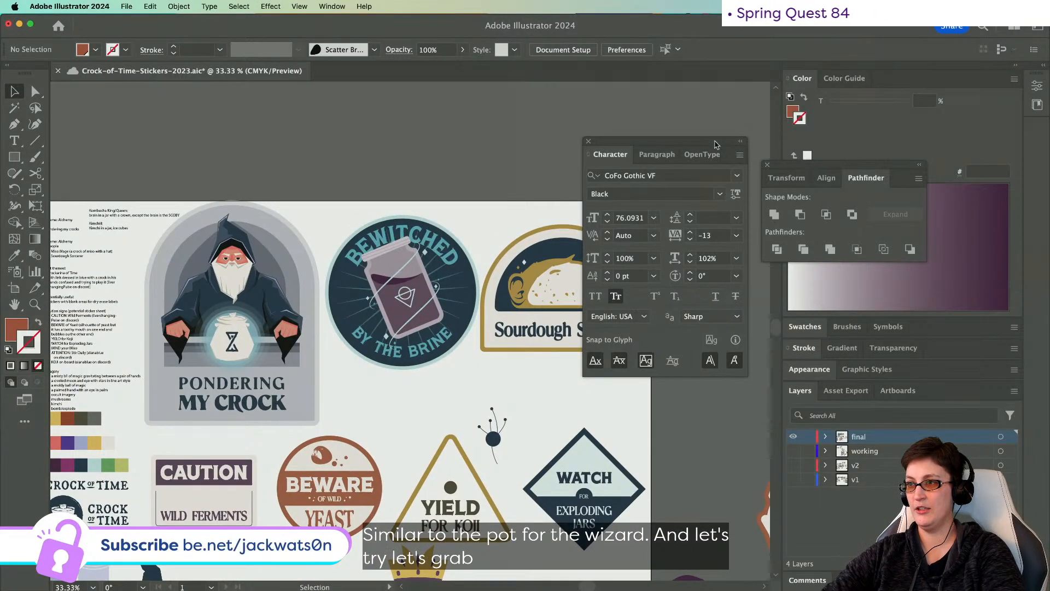
pyautogui.click(1038, 105)
pyautogui.click(895, 182)
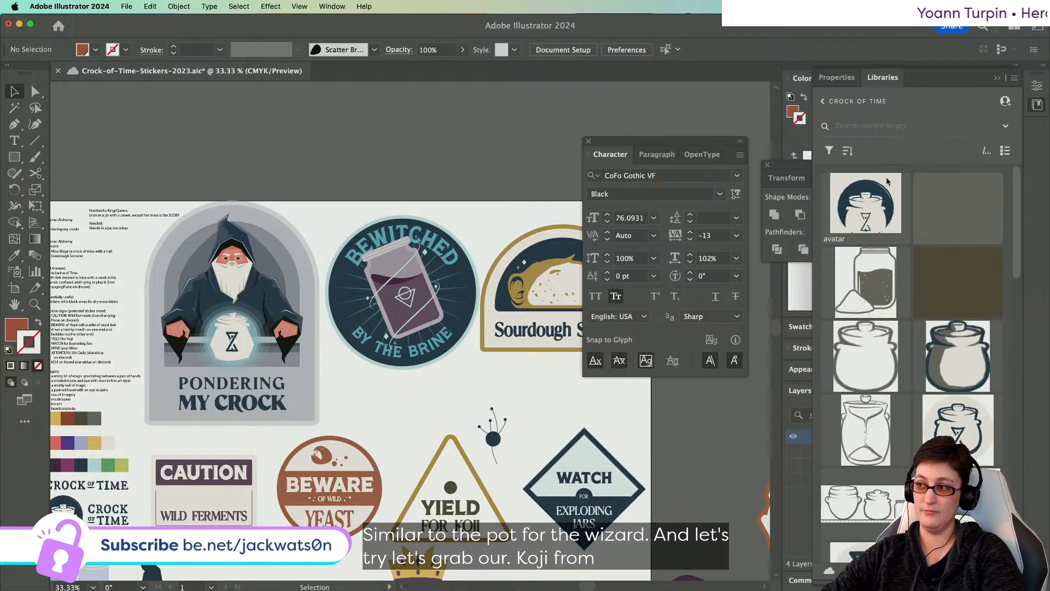
pyautogui.scroll(-10, 889, 228)
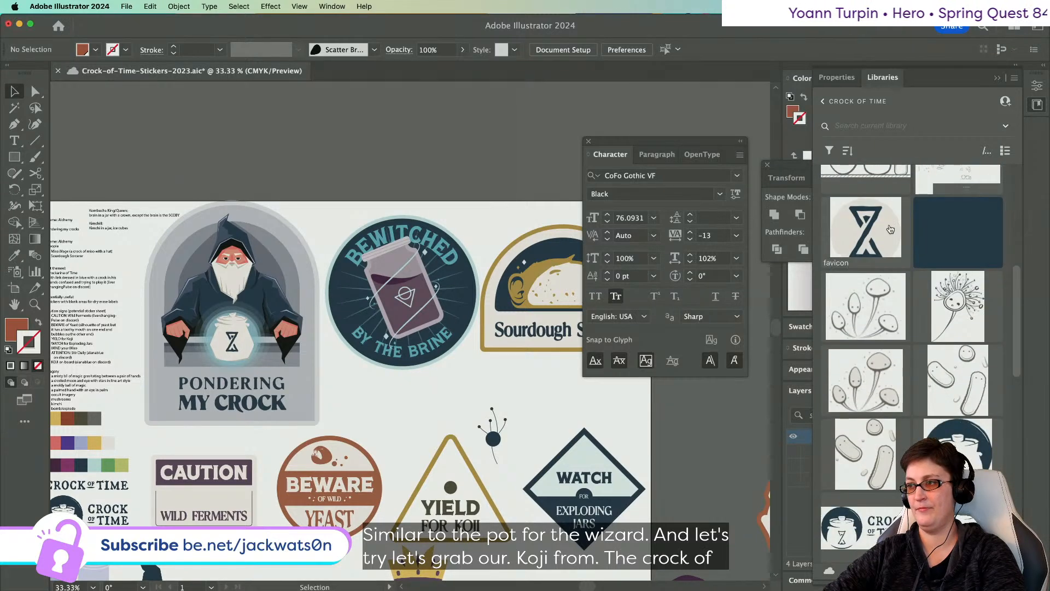
pyautogui.scroll(-1, 952, 295)
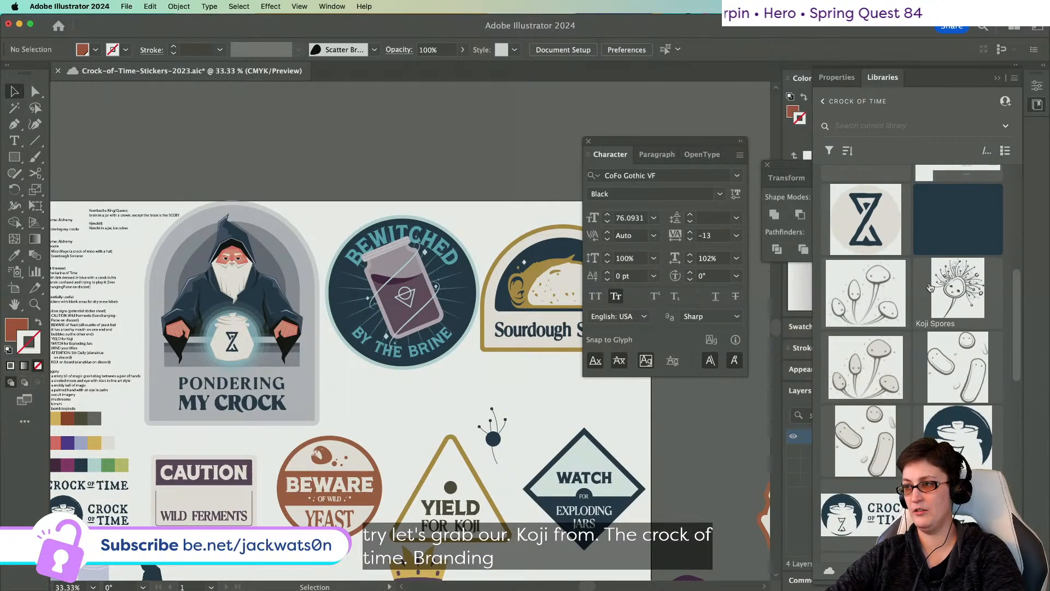
pyautogui.scroll(-2, 520, 388)
pyautogui.hscroll(3, 520, 388)
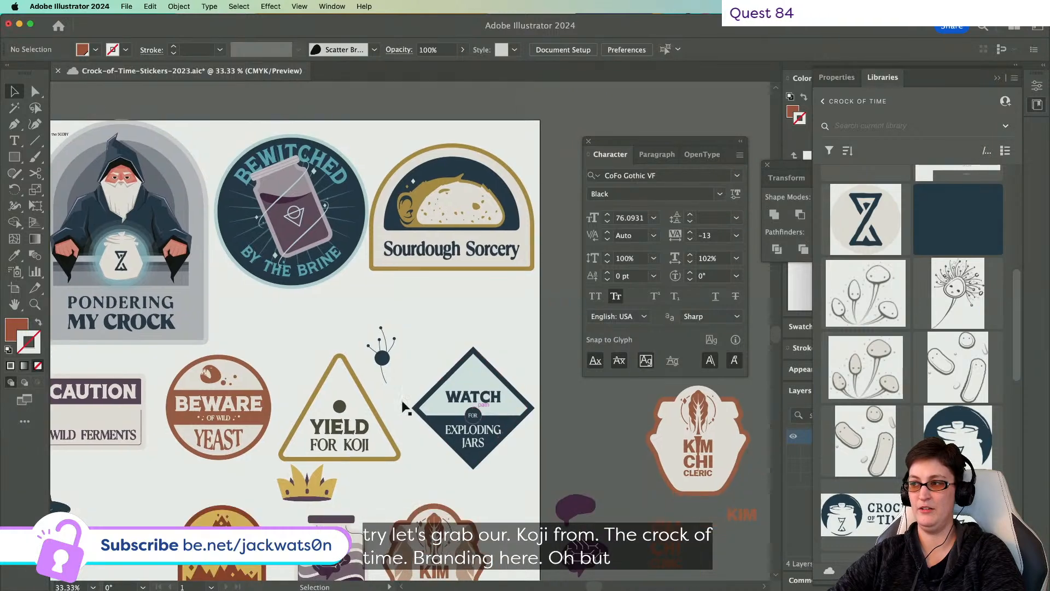
pyautogui.press('super+equal')
pyautogui.press('super+equal')
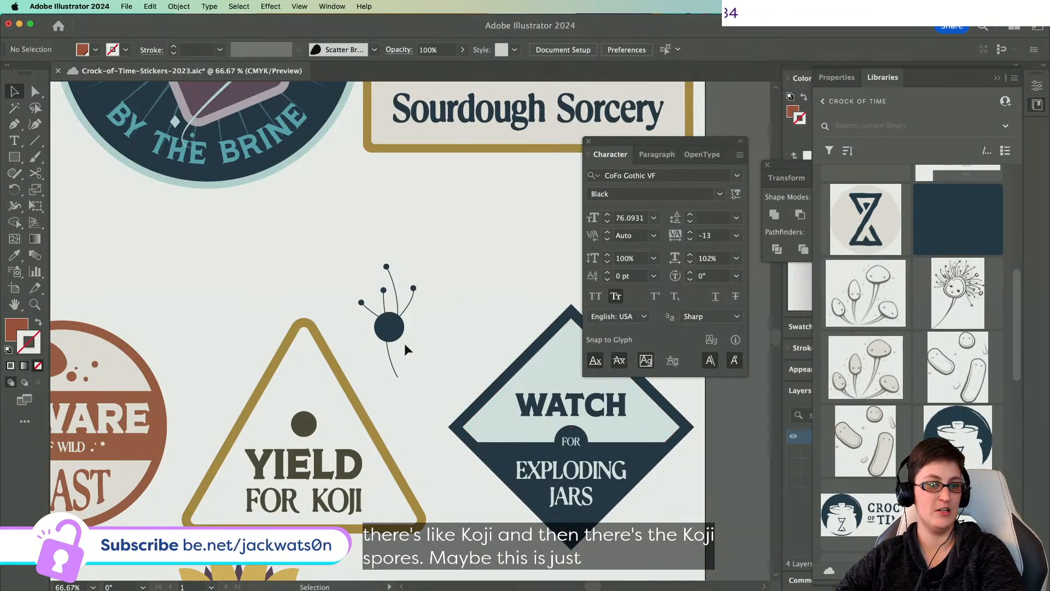
pyautogui.scroll(1, 405, 343)
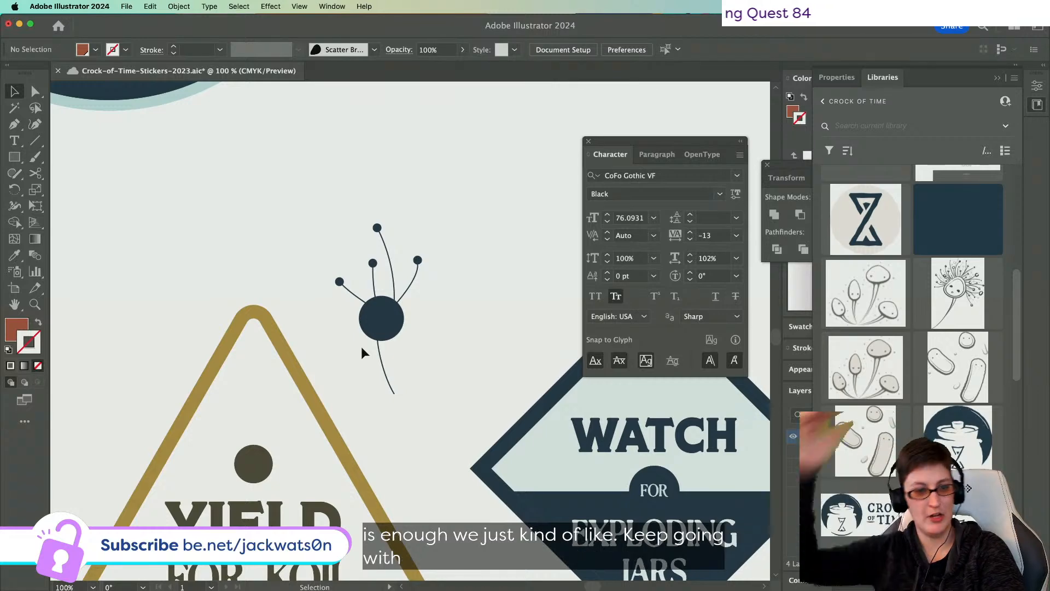
# - Inspect the wizard's hands and crock in the Pondering My Crock sticker and directly select the light tabletop strip behind them
pyautogui.scroll(-3, 361, 352)
pyautogui.hscroll(-3, 361, 352)
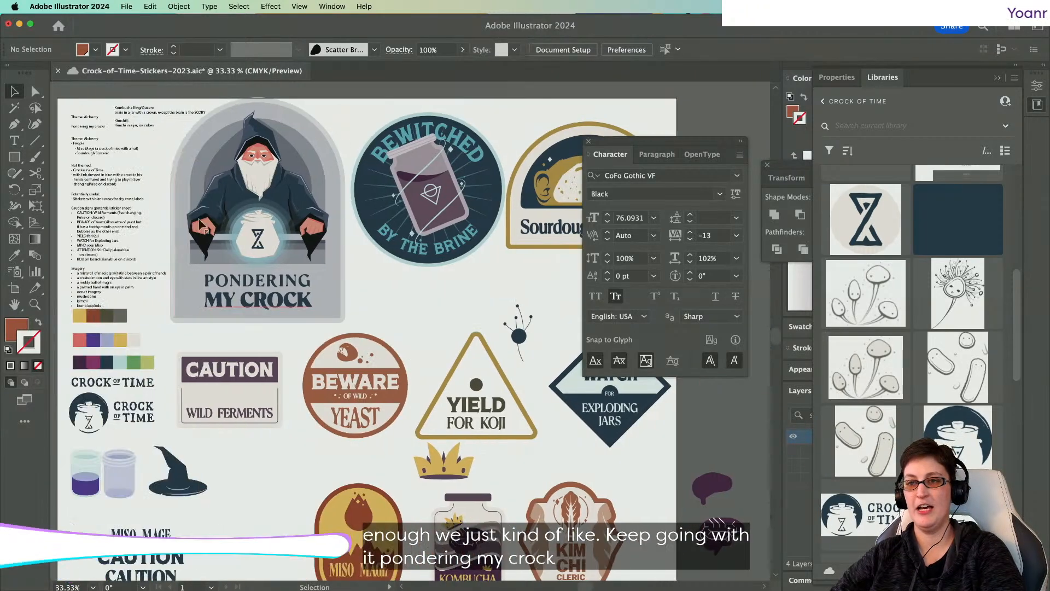
pyautogui.scroll(3, 179, 206)
pyautogui.hscroll(2, 449, 343)
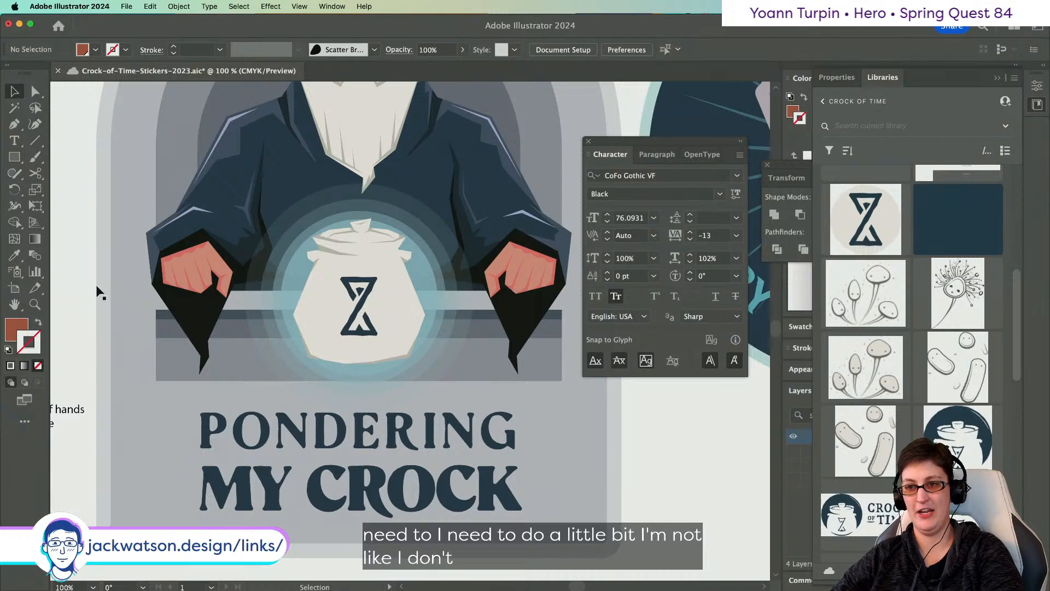
pyautogui.click(235, 308)
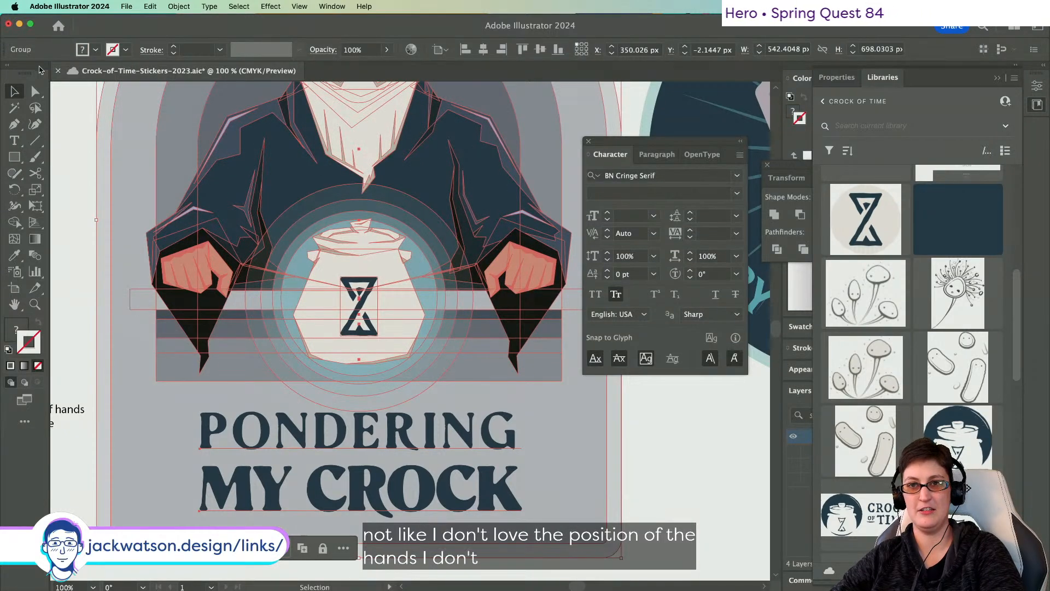
pyautogui.press('a')
pyautogui.press('super+shift+a')
pyautogui.click(478, 304)
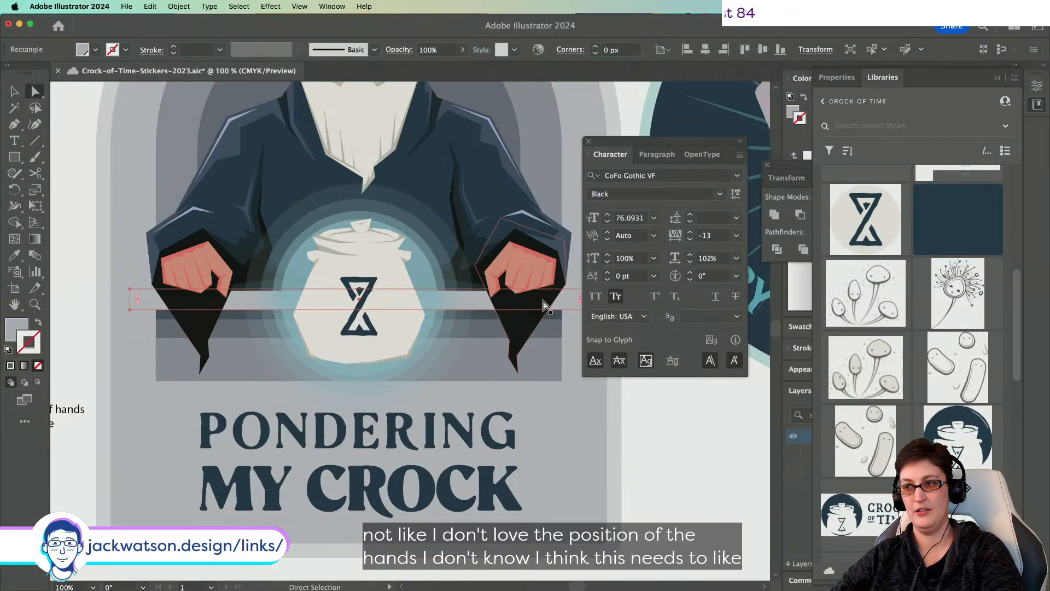
pyautogui.hscroll(3, 479, 306)
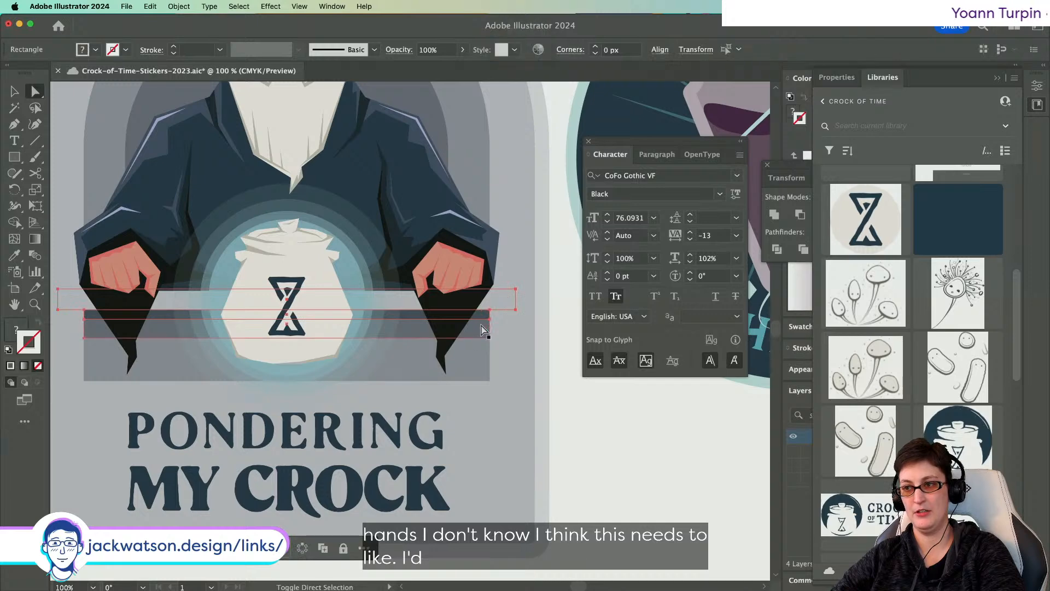
pyautogui.moveTo(475, 365)
pyautogui.mouseDown()
pyautogui.moveTo(470, 345)
pyautogui.moveTo(471, 356)
pyautogui.mouseUp()
pyautogui.press('super+z')
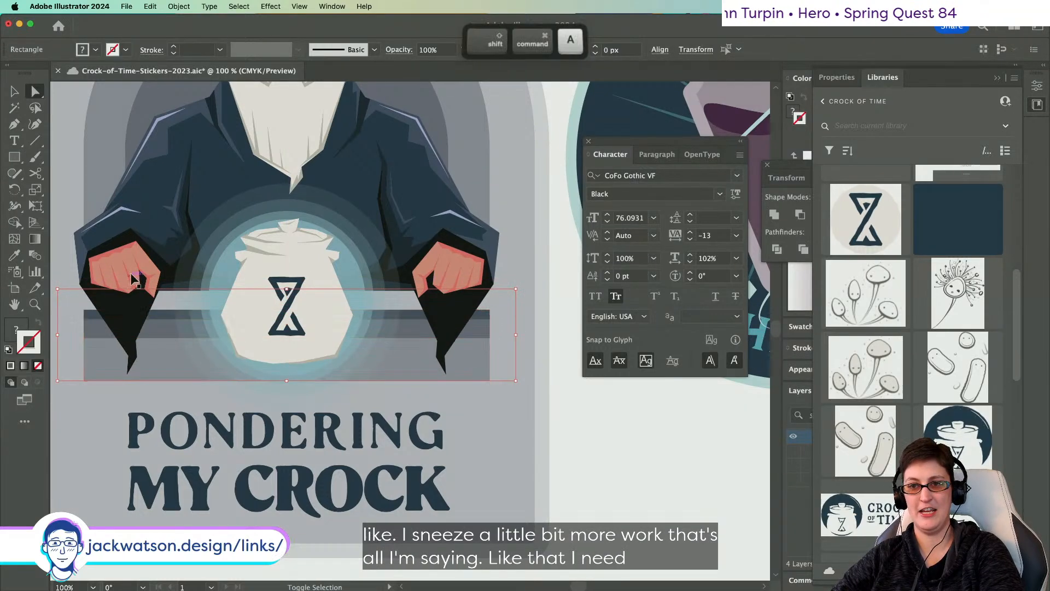
# - Move both of the wizard's hands slightly down toward the windowsill in the Pondering My Crock sticker
pyautogui.moveTo(60, 262); pyautogui.dragTo(134, 298)
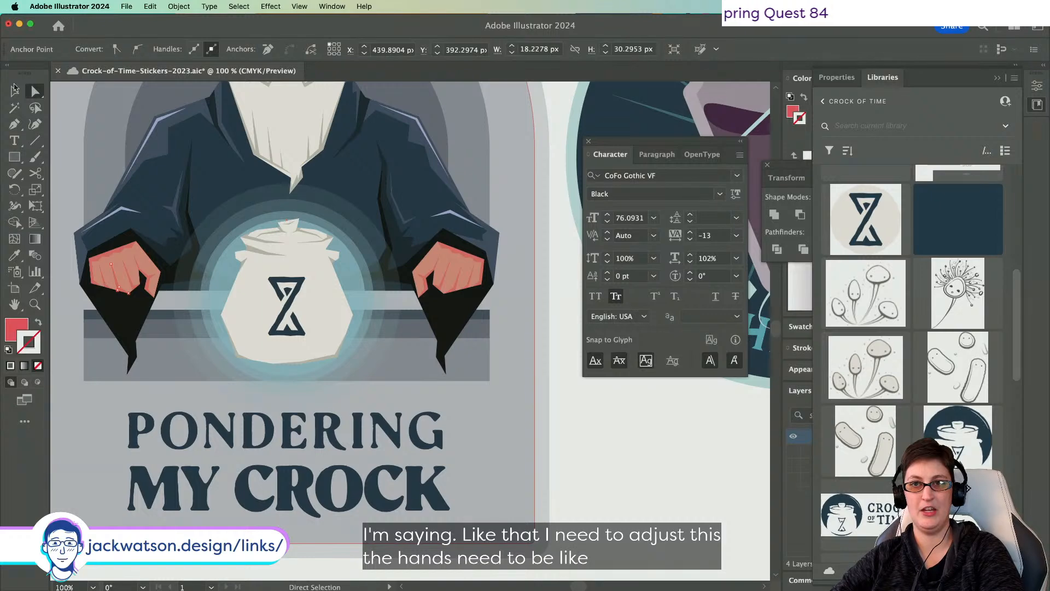
pyautogui.click(15, 90)
pyautogui.click(127, 261)
pyautogui.doubleClick(126, 261)
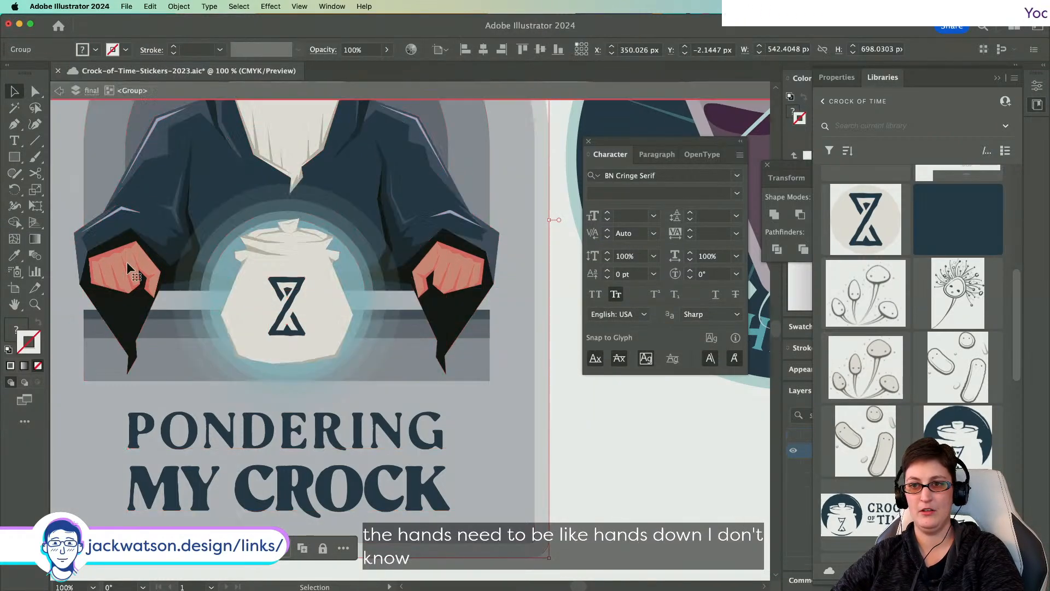
pyautogui.doubleClick(124, 262)
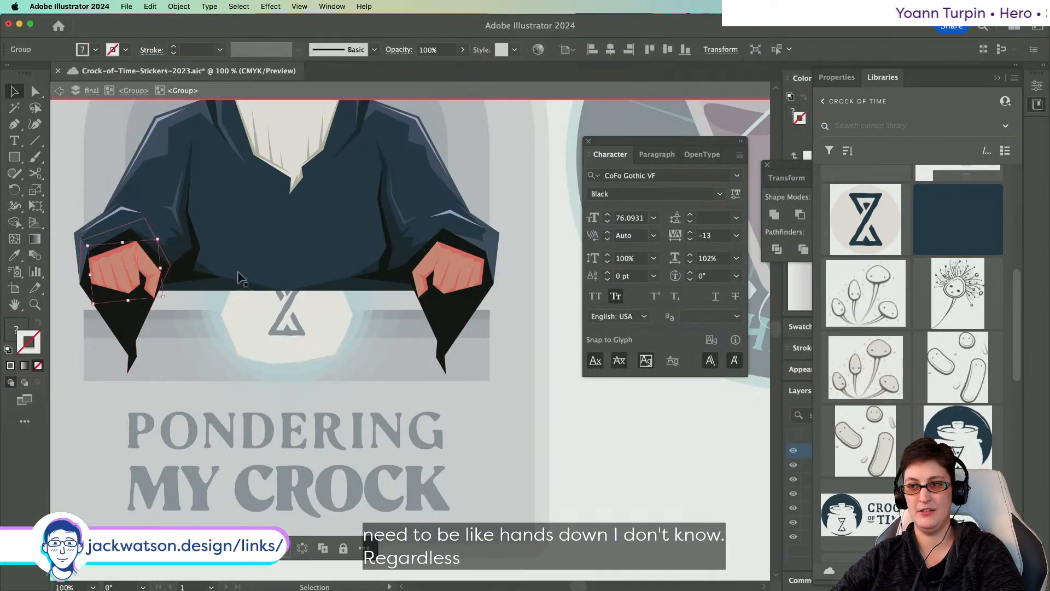
pyautogui.moveTo(436, 275); pyautogui.dragTo(436, 283)
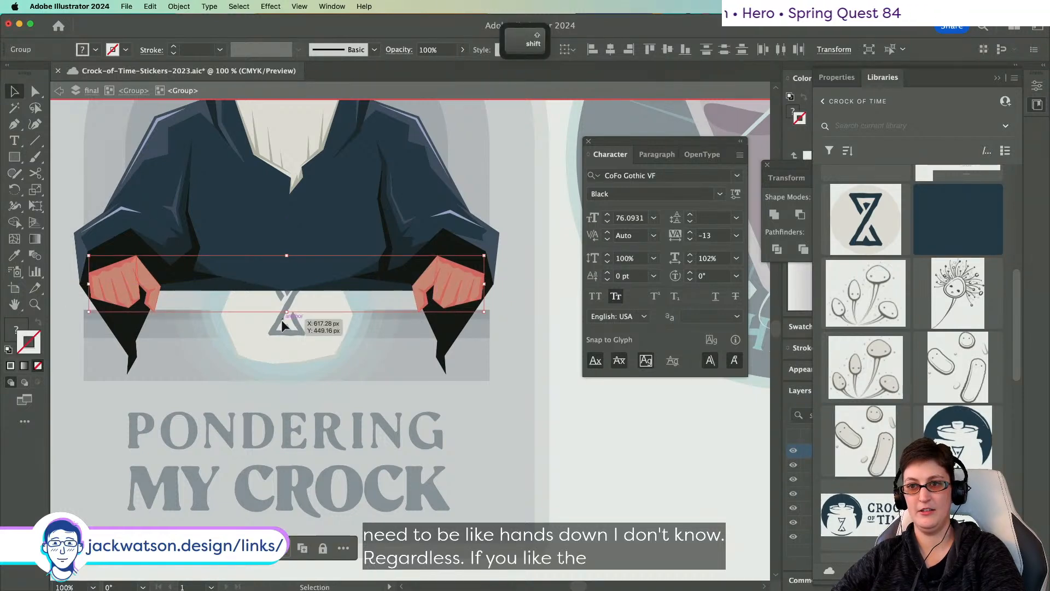
pyautogui.press('shift+super+a')
pyautogui.press('Escape')
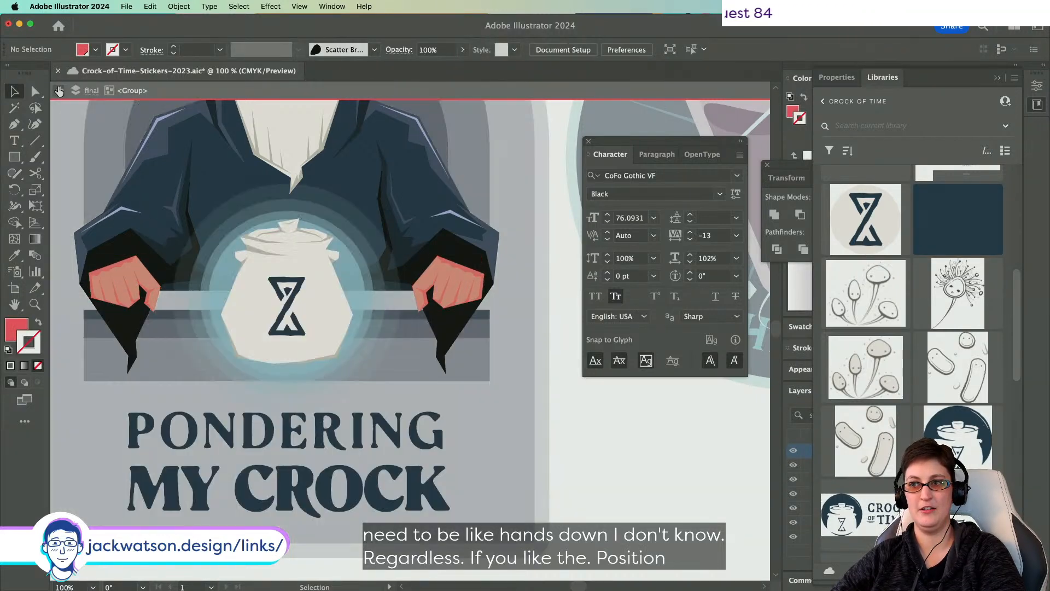
# - Undo the downward move of the wizard's hands and exit the nested groups to the final layer
pyautogui.scroll(-2, 221, 151)
pyautogui.scroll(-2, 225, 159)
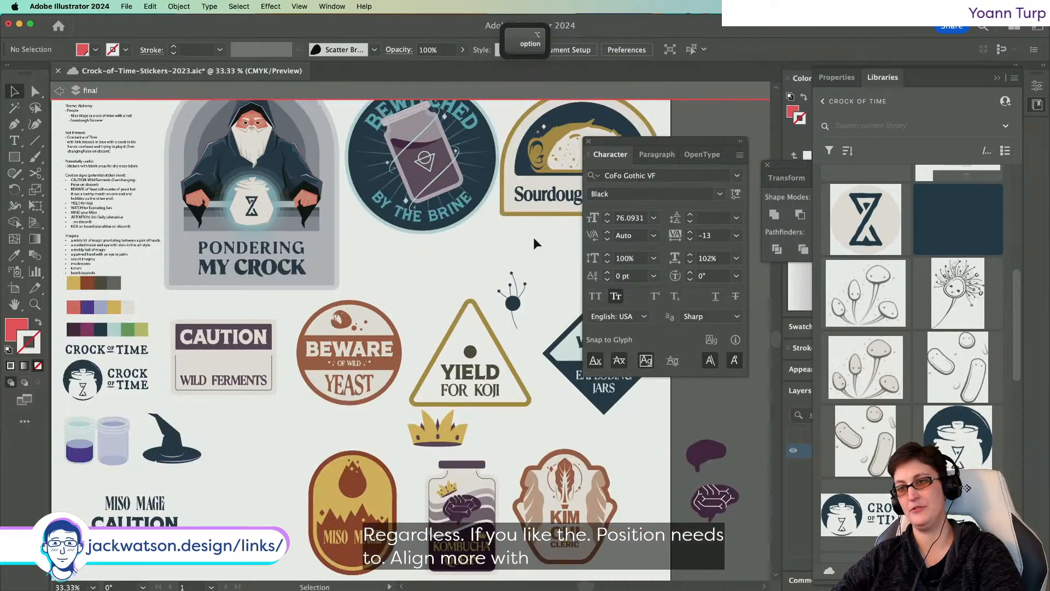
pyautogui.scroll(4, 244, 217)
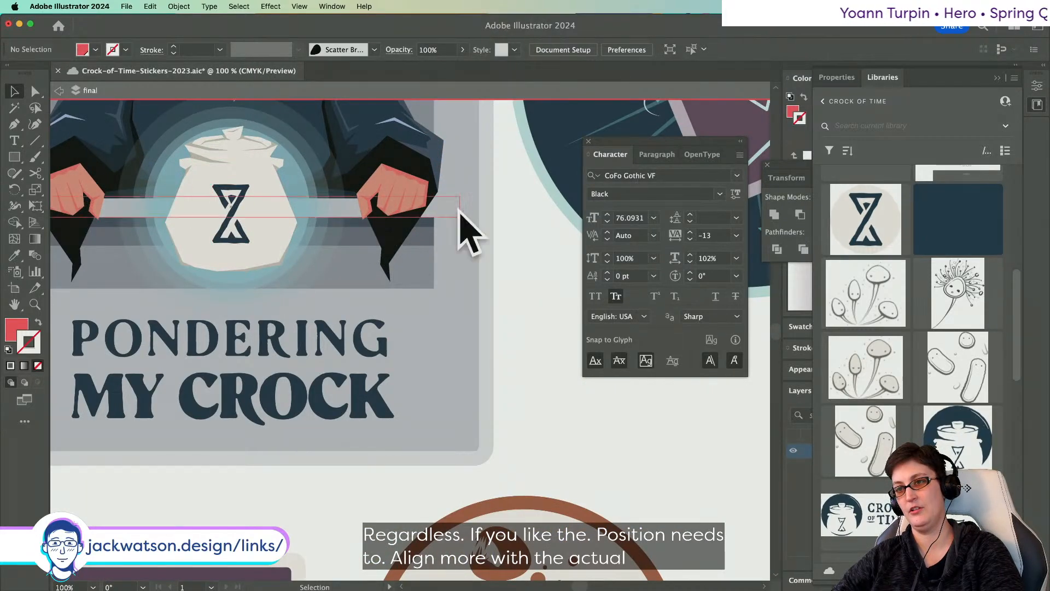
pyautogui.hscroll(-3, 292, 217)
pyautogui.scroll(3, 291, 218)
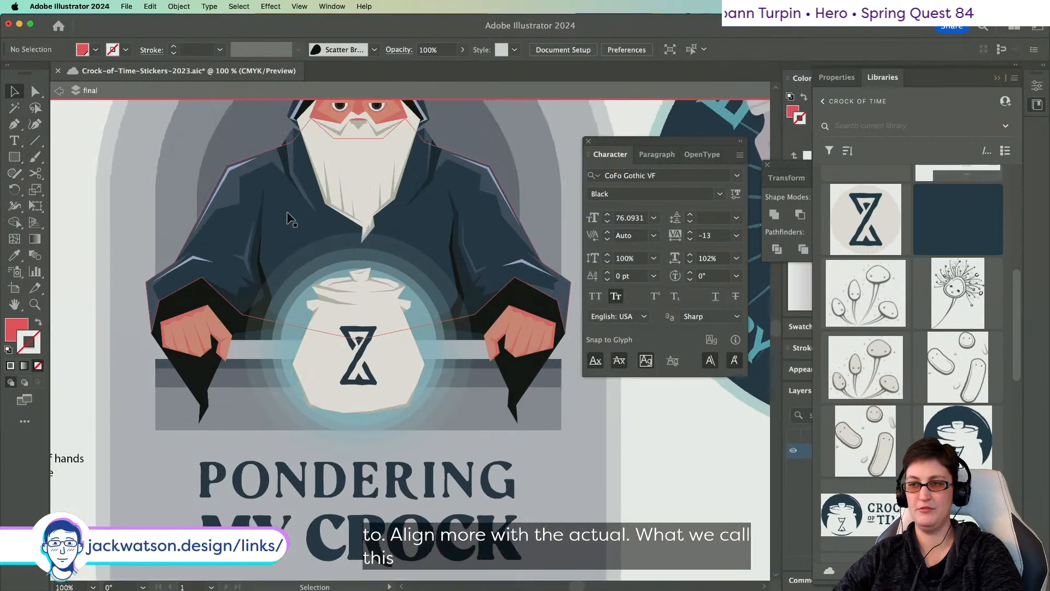
pyautogui.scroll(-3, 290, 219)
pyautogui.press('super+z')
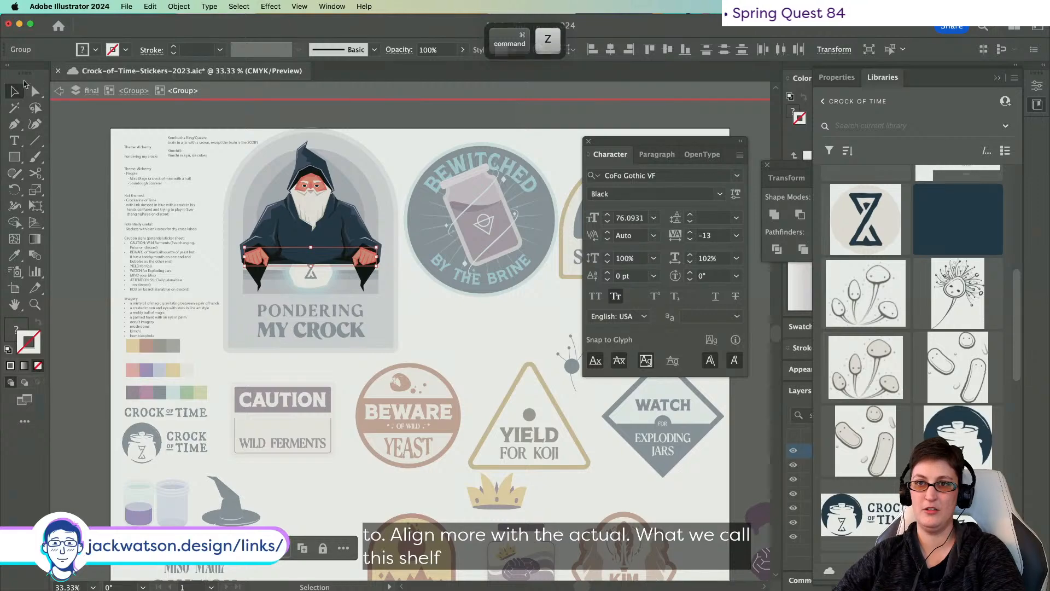
pyautogui.click(59, 91)
pyautogui.click(59, 91)
# - Review the large stickers Pondering My Crock, Bewitched by the Brine and Sourdough Sorcery
pyautogui.scroll(-1, 356, 271)
pyautogui.hscroll(2, 357, 272)
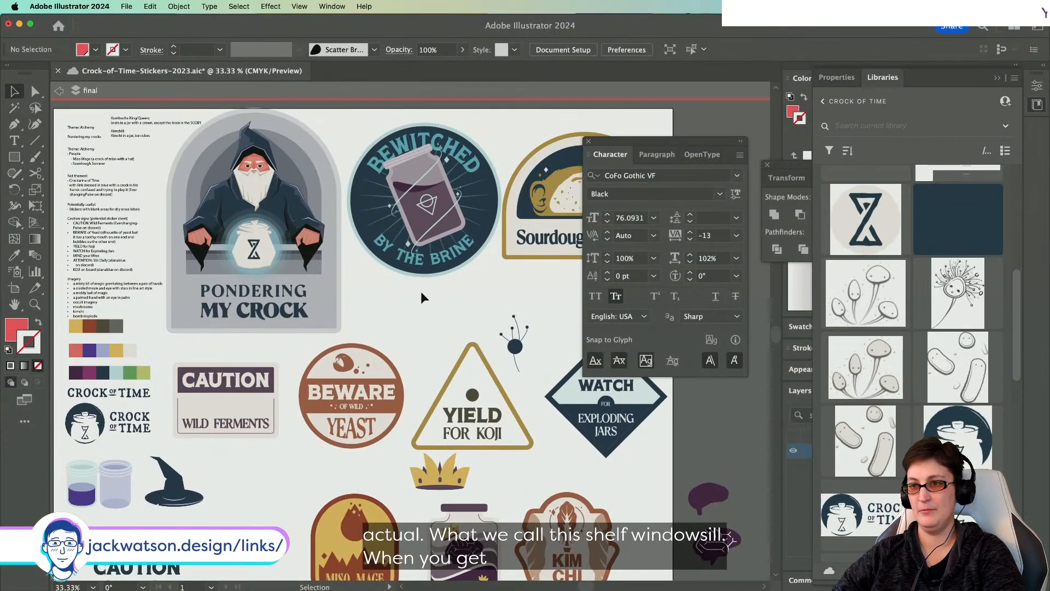
pyautogui.hscroll(4, 268, 218)
pyautogui.hscroll(-3, 268, 217)
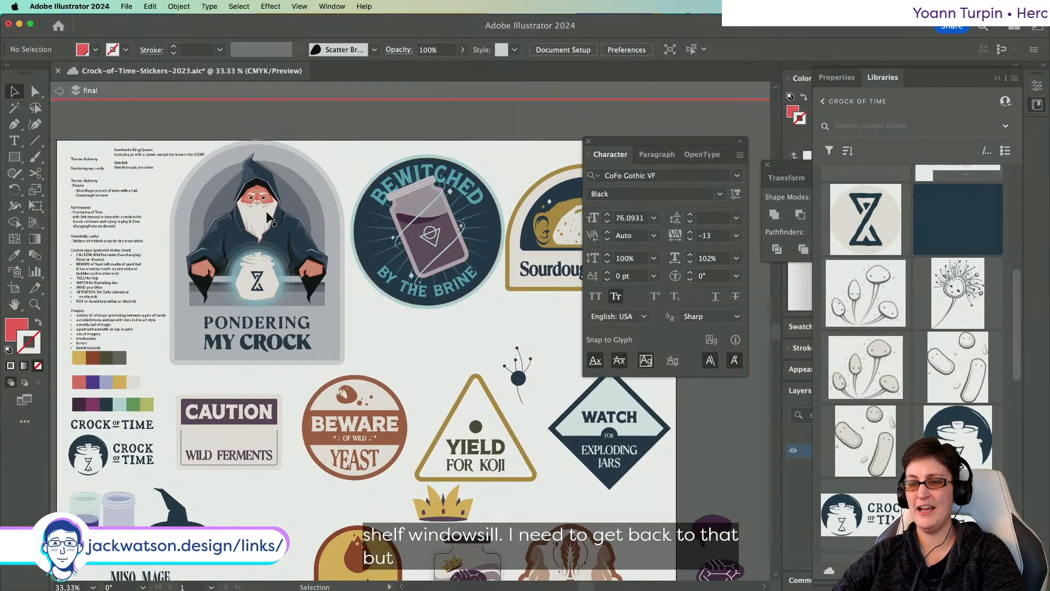
pyautogui.scroll(-2, 218, 229)
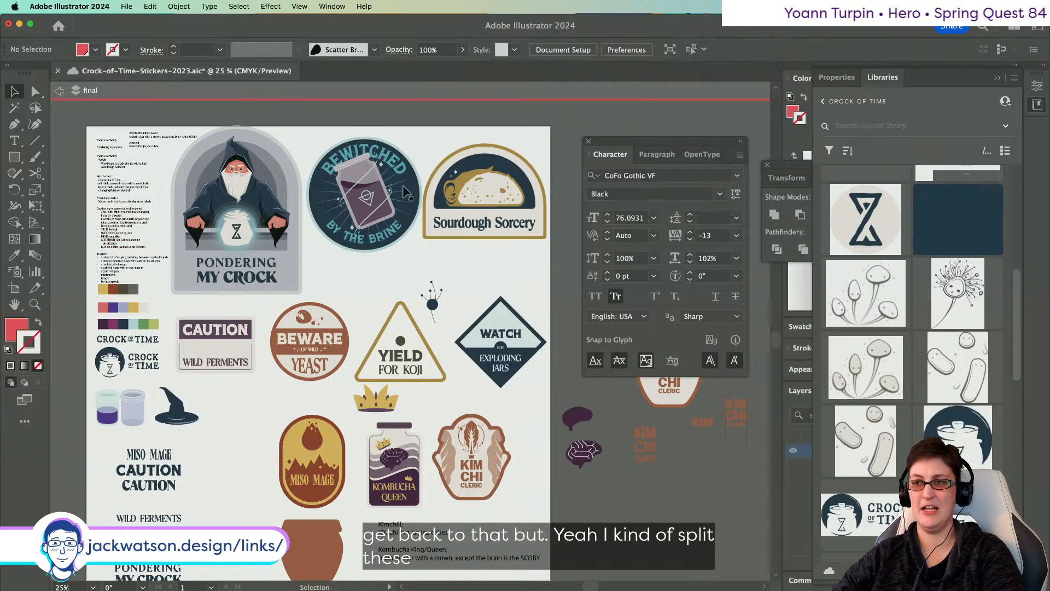
pyautogui.scroll(3, 246, 186)
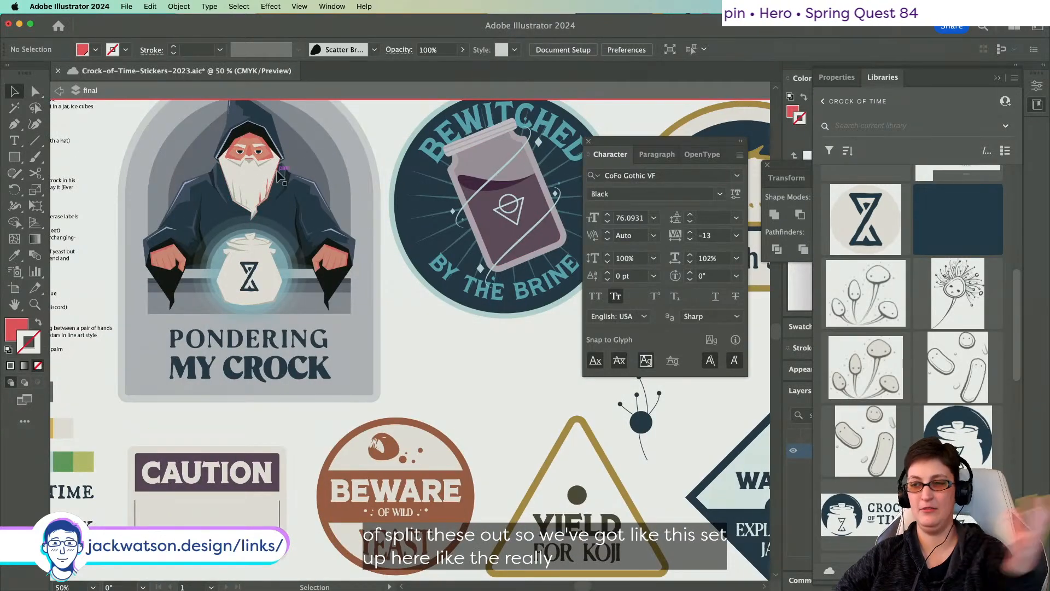
pyautogui.hscroll(3, 279, 176)
pyautogui.hscroll(3, 273, 175)
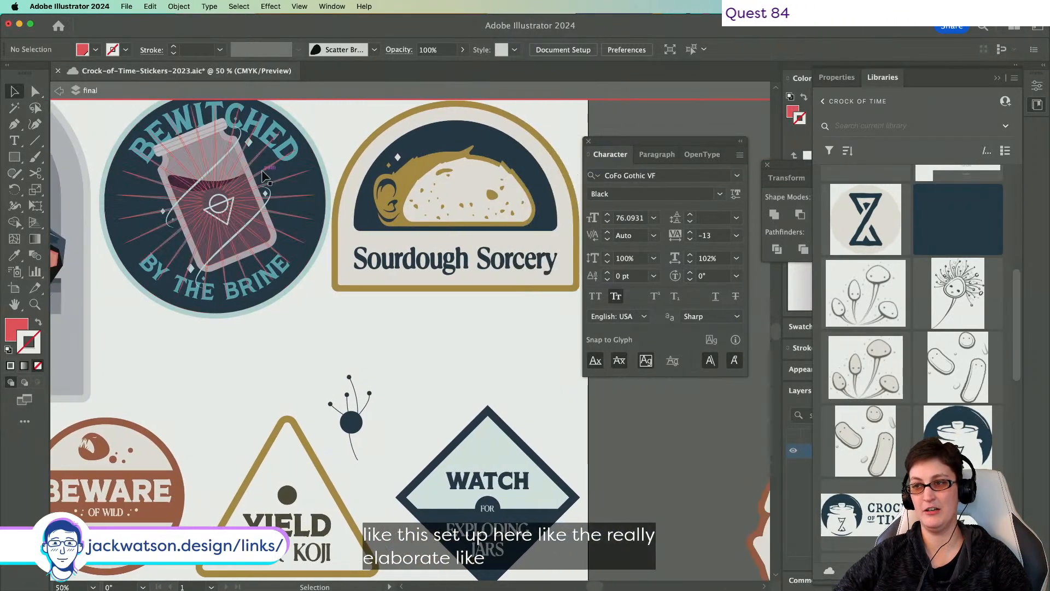
# - Review the caution-sign stickers: Wild Ferments, Wild Yeast, Koji and Exploding Jars
pyautogui.scroll(-8, 268, 175)
pyautogui.hscroll(-5, 301, 246)
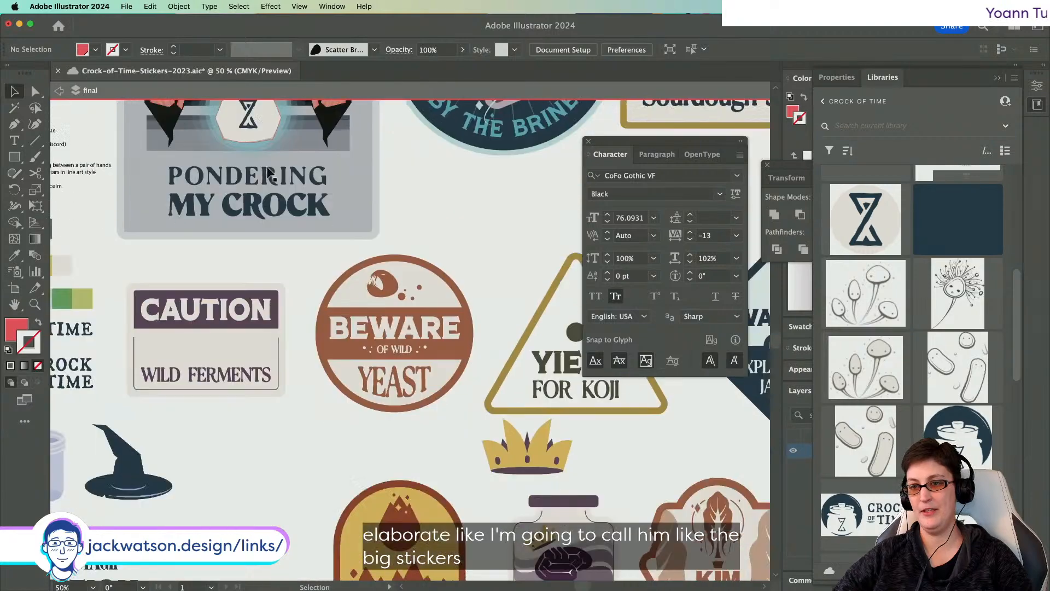
pyautogui.hscroll(5, 334, 328)
pyautogui.hscroll(-7, 246, 284)
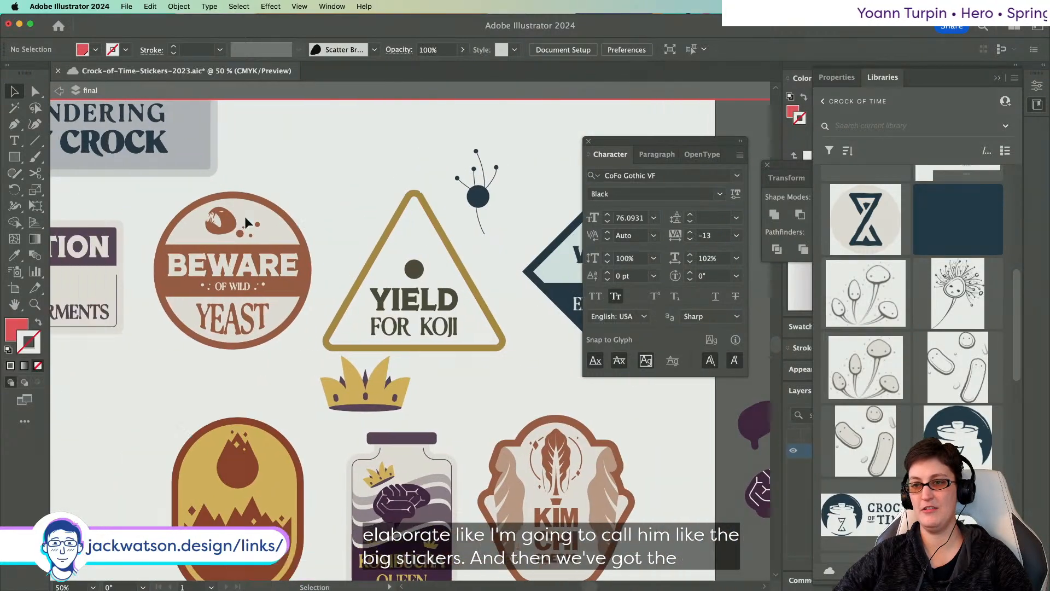
pyautogui.click(230, 280)
pyautogui.click(269, 364)
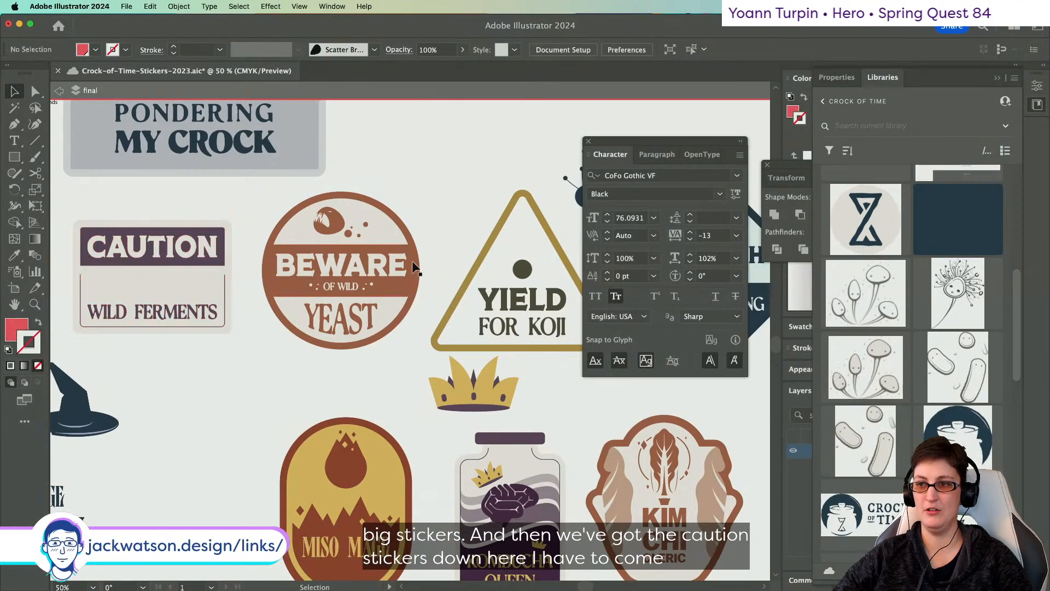
pyautogui.hscroll(9, 416, 266)
pyautogui.scroll(-2, 415, 265)
# - Review the character-class stickers Miso Mage, Kombucha Queen and Kimchi Cleric
pyautogui.scroll(-3, 416, 268)
pyautogui.hscroll(-3, 416, 268)
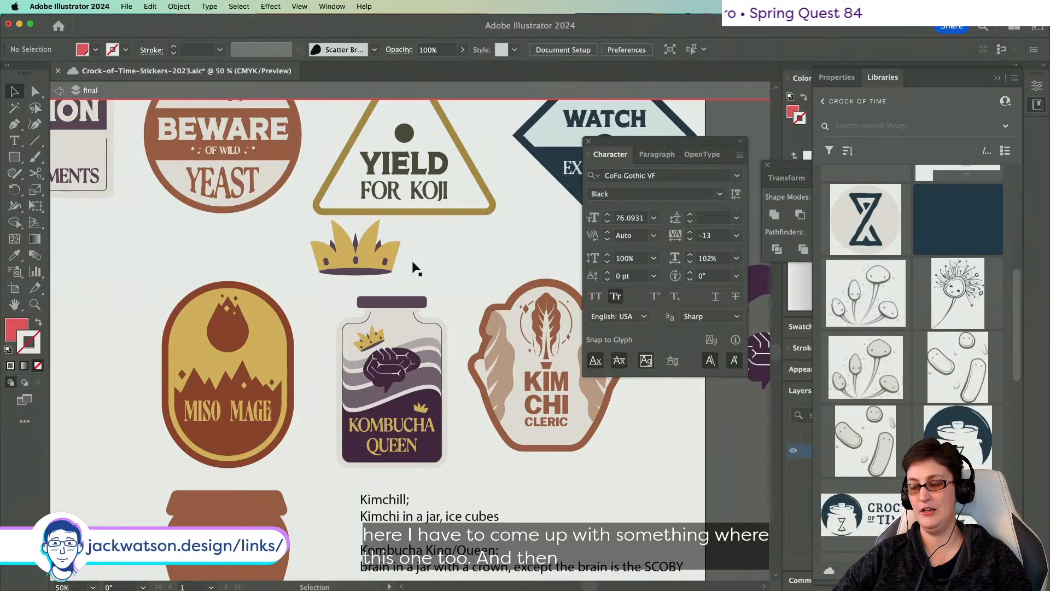
pyautogui.scroll(-2, 416, 268)
pyautogui.hscroll(-1, 415, 268)
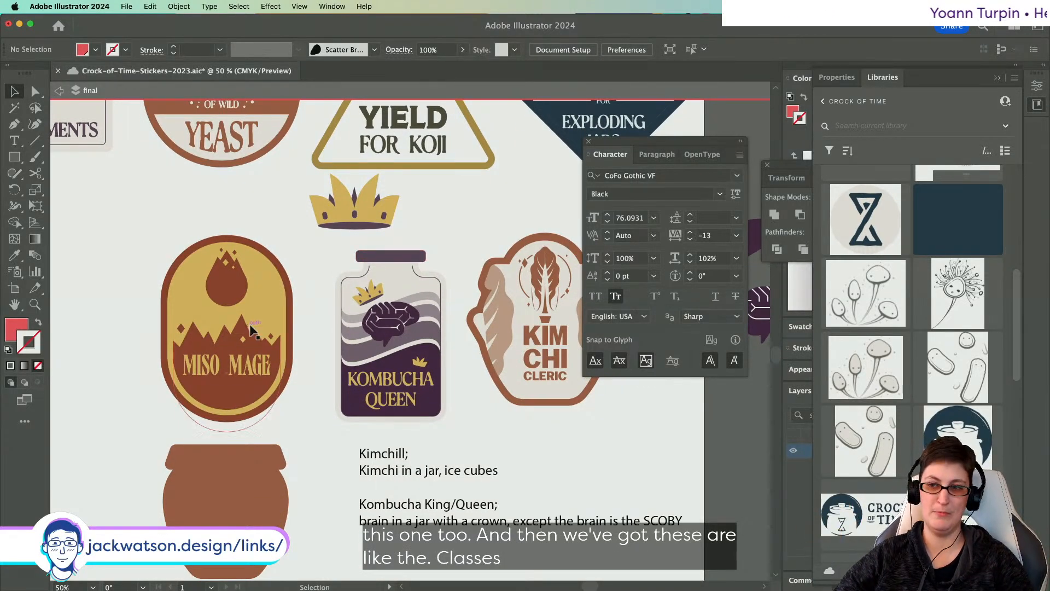
pyautogui.hscroll(2, 365, 401)
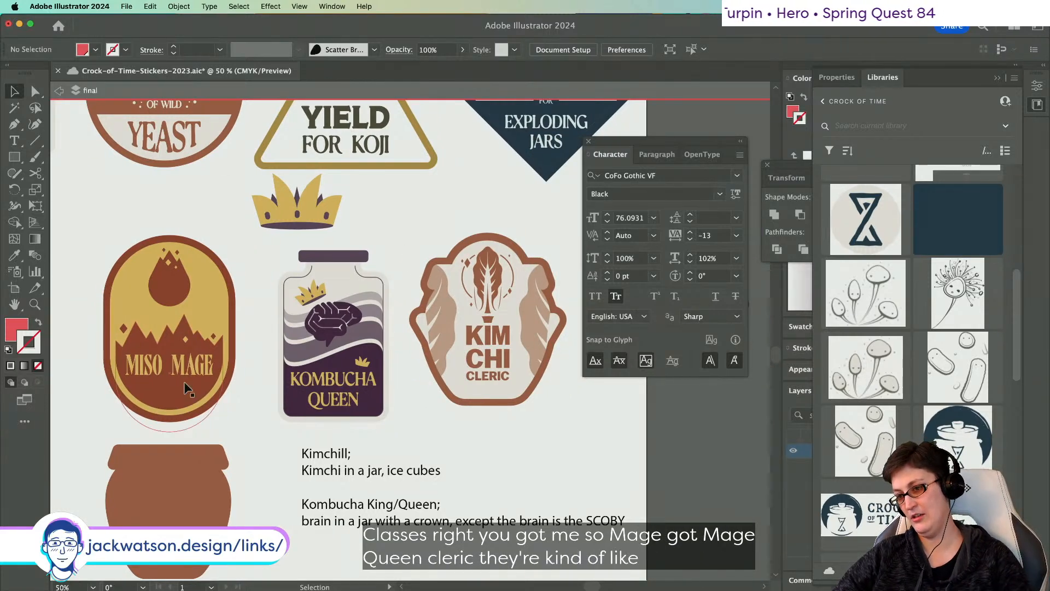
pyautogui.scroll(5, 185, 384)
pyautogui.hscroll(2, 184, 384)
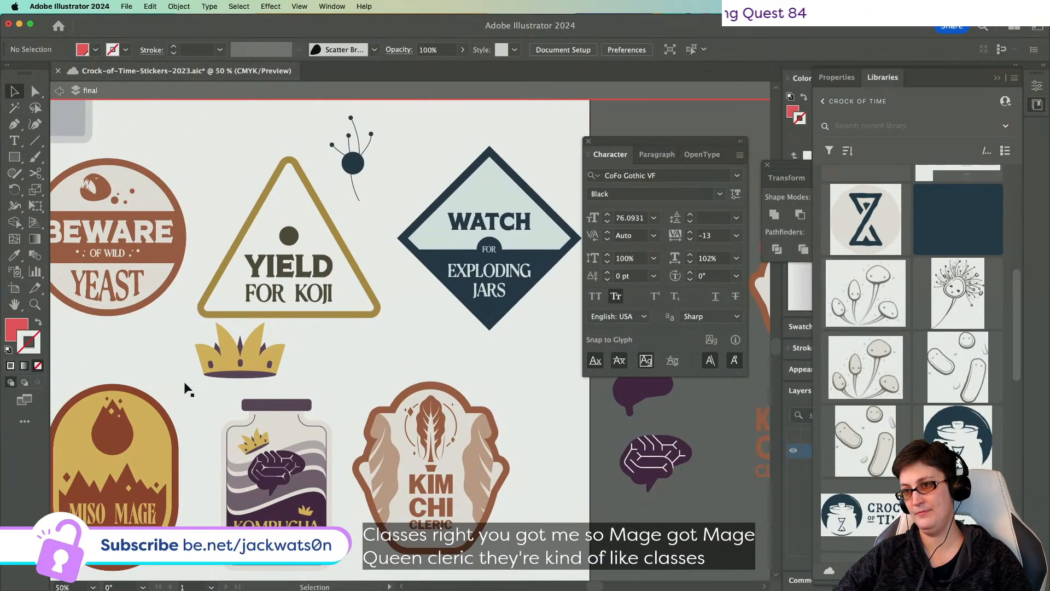
# - Examine the Caution Wild Ferments sticker and the loose lettering and artwork beside it for missing imagery
pyautogui.hscroll(-6, 185, 385)
pyautogui.hscroll(-5, 184, 385)
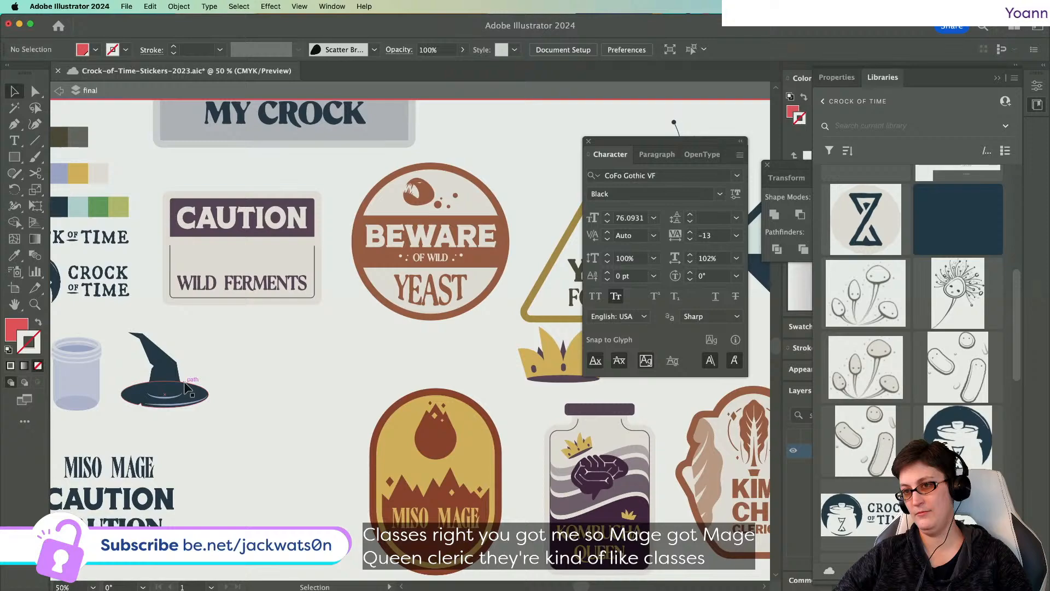
pyautogui.hscroll(2, 184, 382)
pyautogui.scroll(1, 185, 383)
pyautogui.hscroll(-1, 184, 383)
pyautogui.hscroll(2, 184, 383)
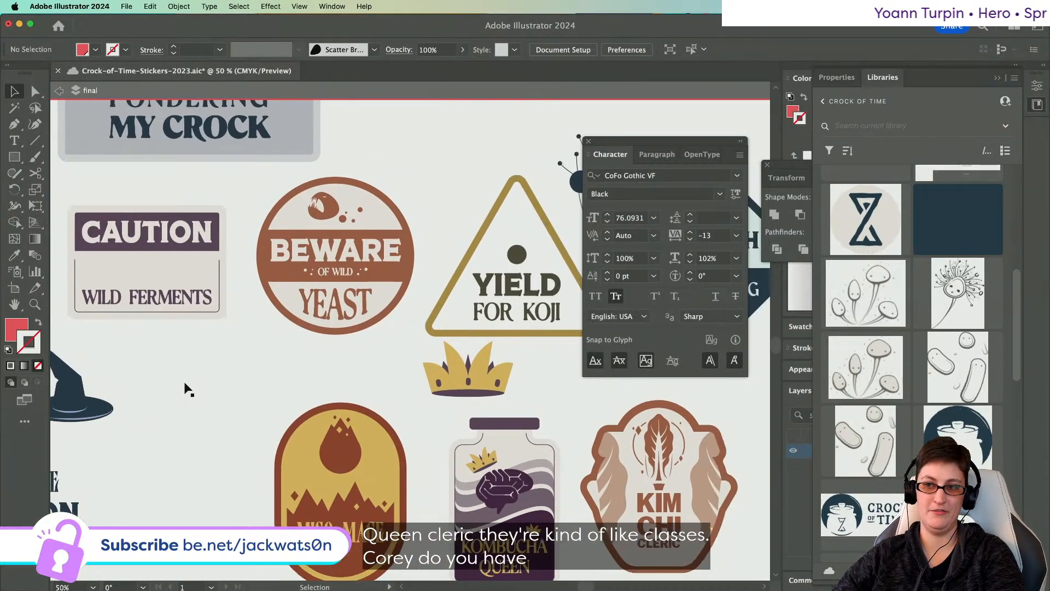
pyautogui.hscroll(-4, 184, 383)
pyautogui.hscroll(-8, 185, 386)
pyautogui.scroll(-6, 185, 386)
pyautogui.hscroll(6, 185, 386)
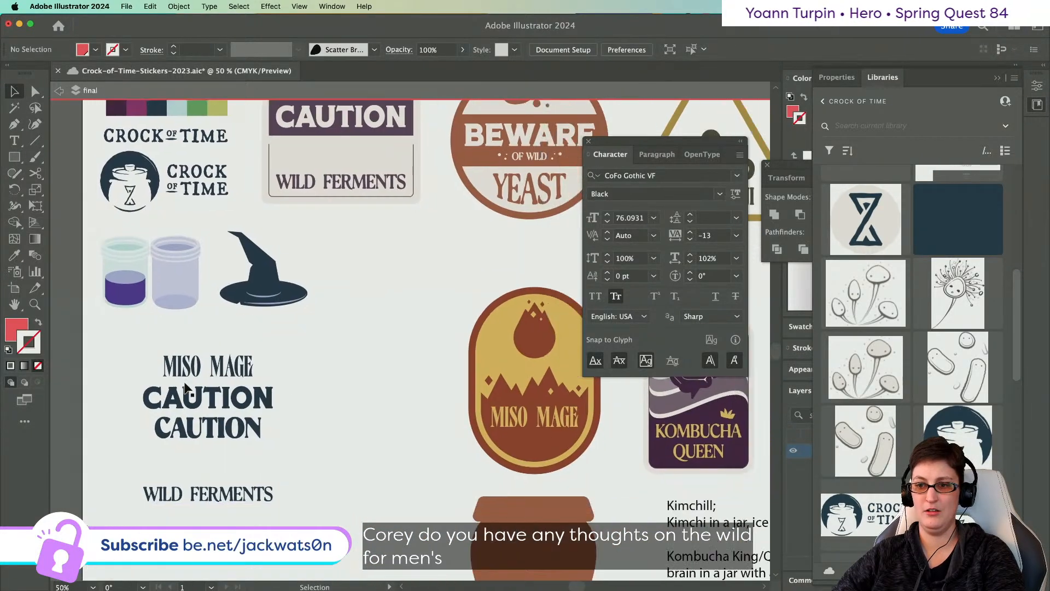
# - Read the project notes on themes, caution signs and imagery for ideas for the Wild Ferments sticker
pyautogui.scroll(-3, 186, 386)
pyautogui.scroll(12, 186, 386)
pyautogui.hscroll(-3, 186, 386)
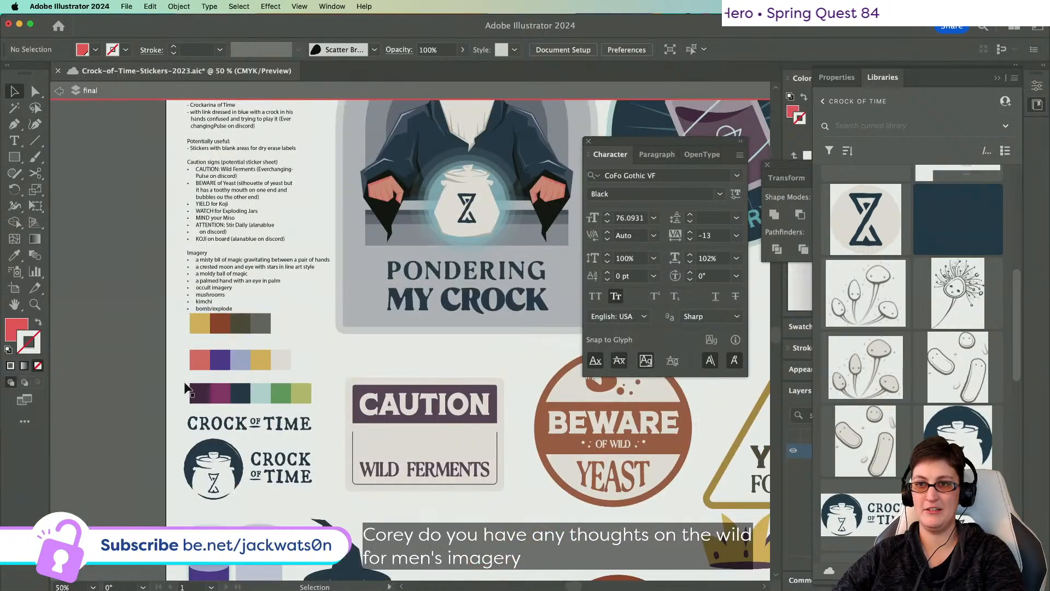
pyautogui.keyDown('alt'); pyautogui.scroll(4, 280, 284); pyautogui.keyUp('alt')
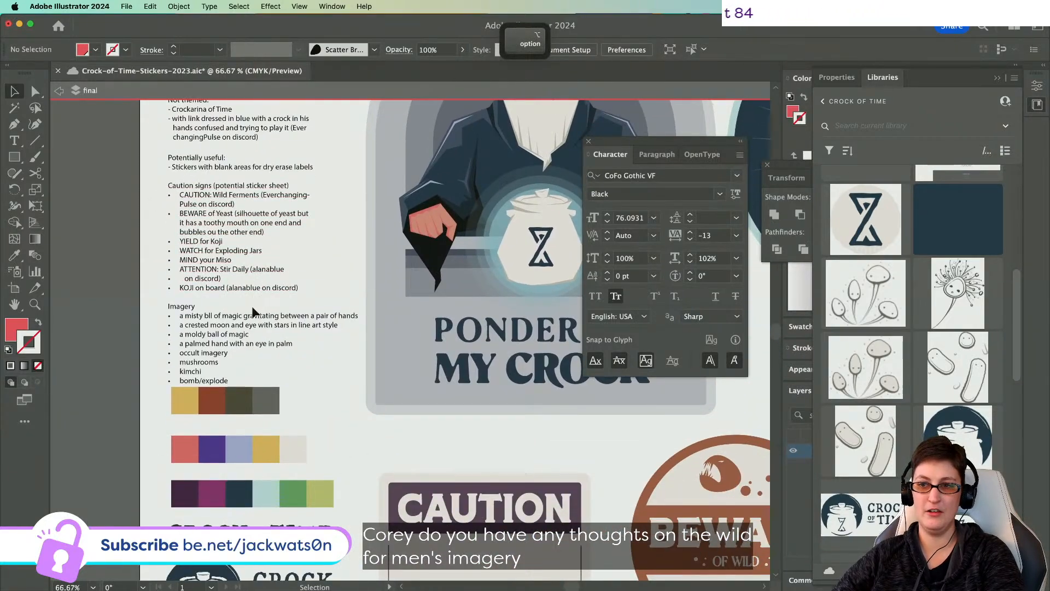
pyautogui.hscroll(-4, 253, 310)
pyautogui.scroll(2, 253, 310)
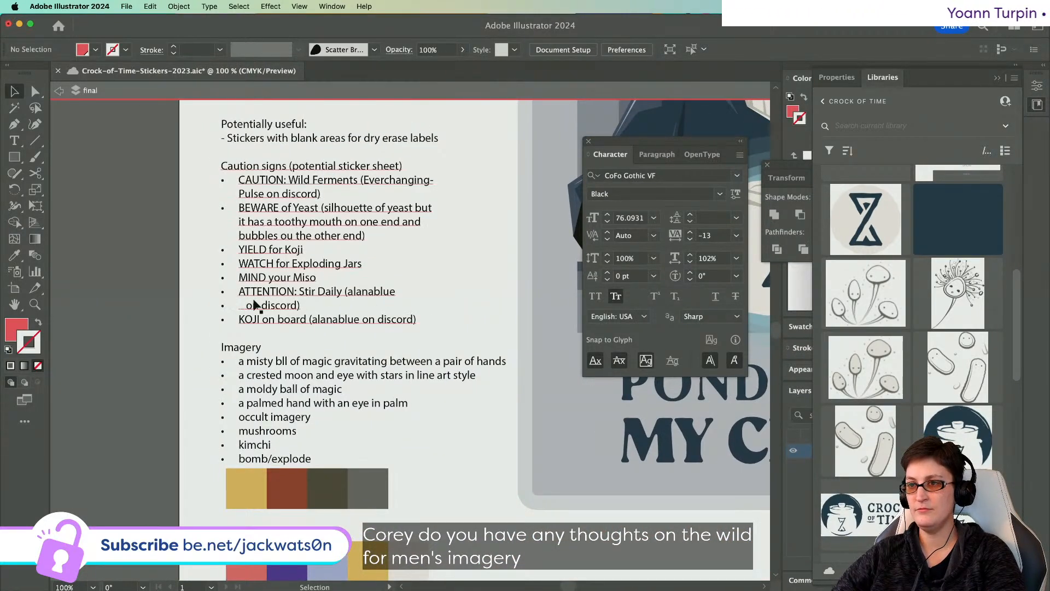
pyautogui.scroll(10, 382, 200)
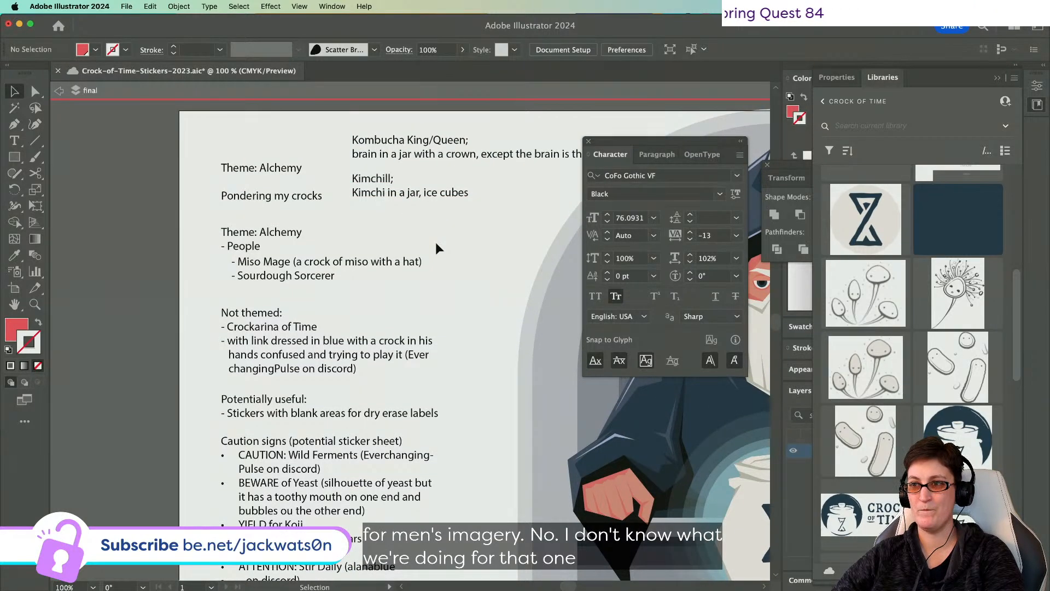
pyautogui.scroll(-5, 435, 242)
pyautogui.hscroll(2, 435, 242)
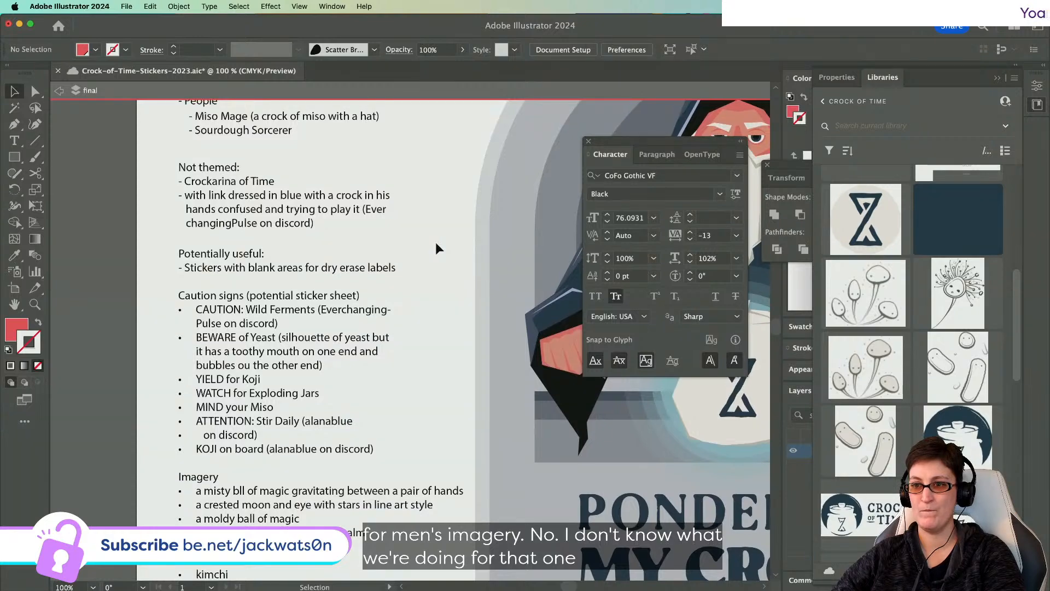
pyautogui.scroll(-3, 436, 243)
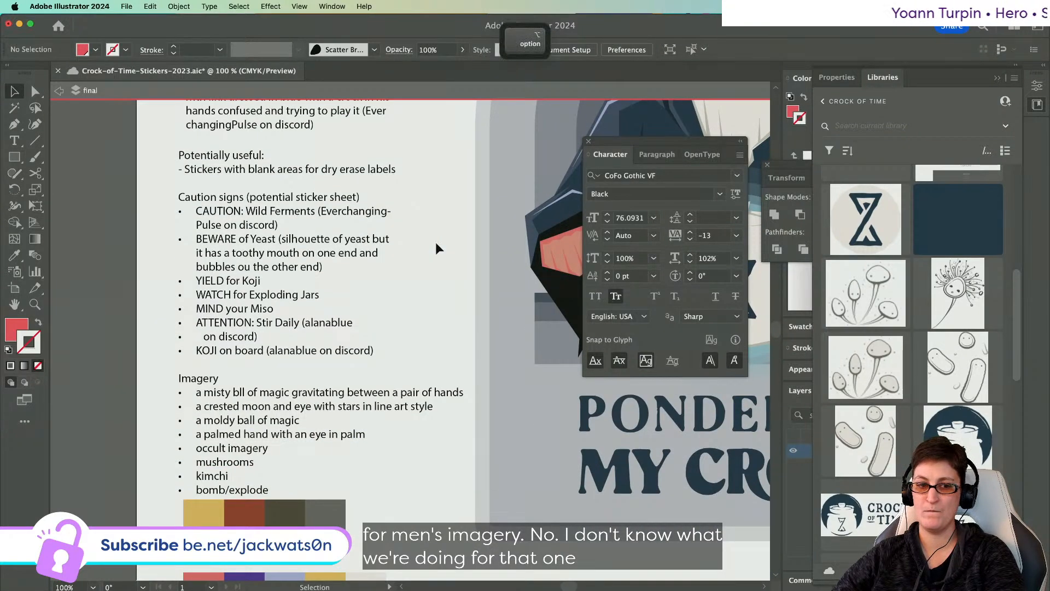
# - Inspect the unfinished koji spore drawing near the Yield for Koji sign up close
pyautogui.scroll(-1, 435, 241)
pyautogui.hscroll(15, 435, 242)
pyautogui.scroll(-10, 436, 242)
pyautogui.scroll(-5, 436, 241)
pyautogui.hscroll(8, 435, 241)
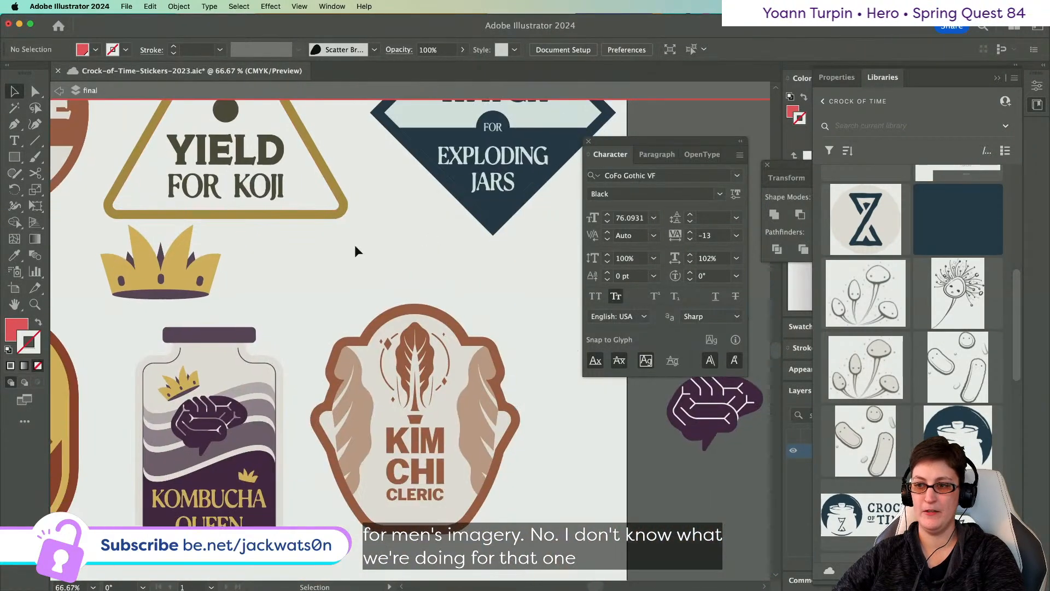
pyautogui.scroll(8, 341, 240)
pyautogui.hscroll(-2, 342, 241)
pyautogui.scroll(3, 341, 240)
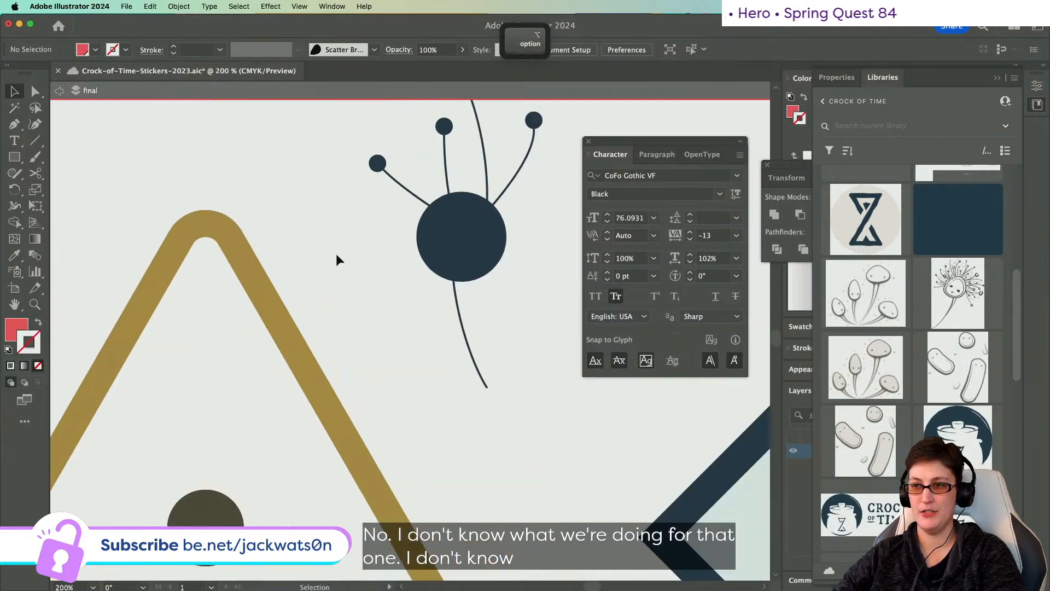
pyautogui.hscroll(3, 344, 258)
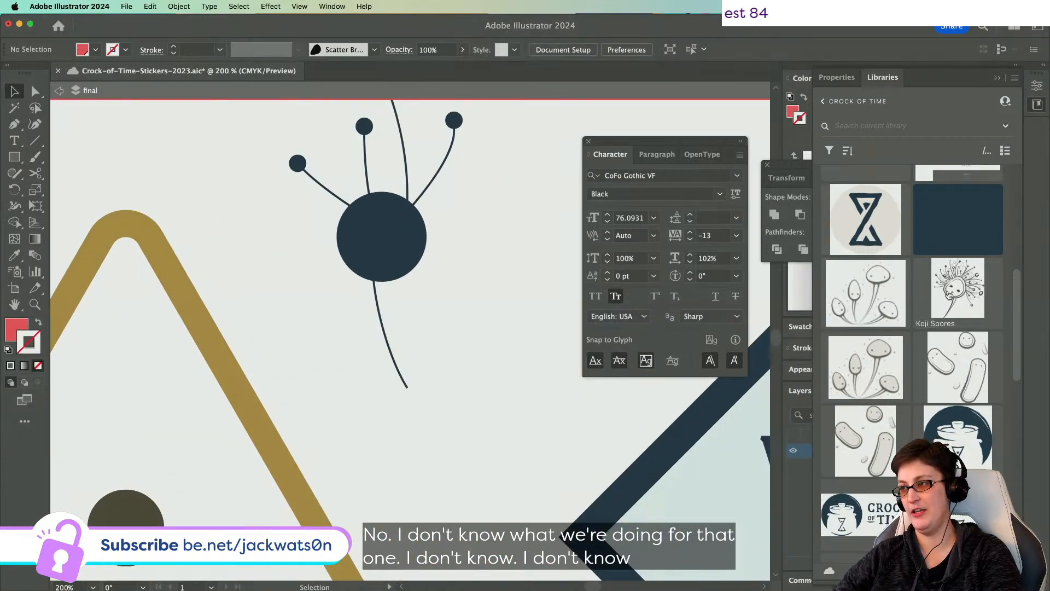
# - Place the Koji Spores library sketch beside the unfinished koji spore drawing, scaled down and tilted slightly
pyautogui.scroll(-3, 415, 297)
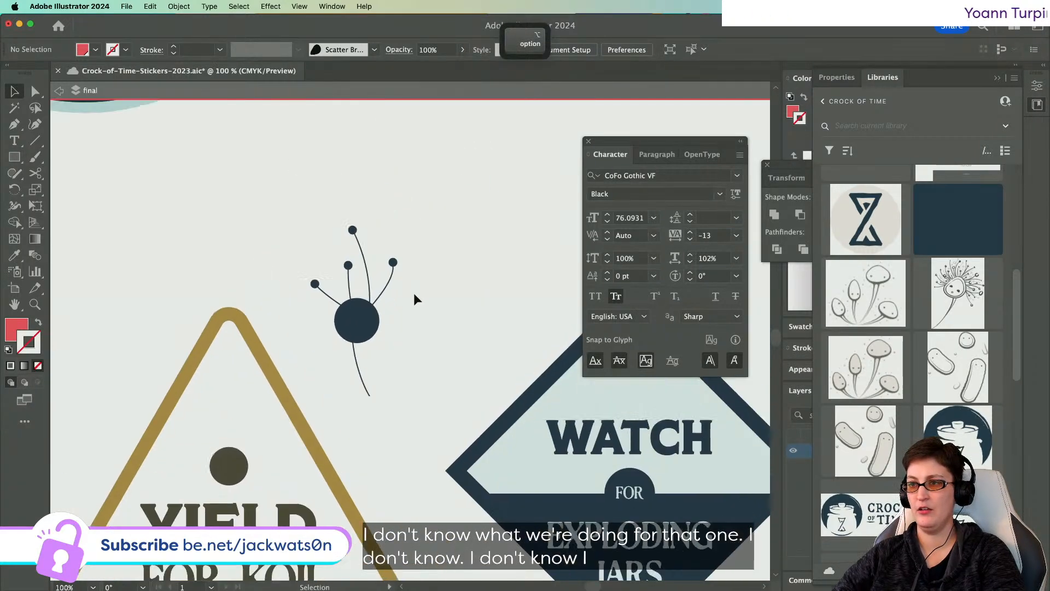
pyautogui.moveTo(957, 293)
pyautogui.mouseDown()
pyautogui.moveTo(452, 279)
pyautogui.moveTo(480, 300)
pyautogui.moveTo(381, 234)
pyautogui.mouseUp()
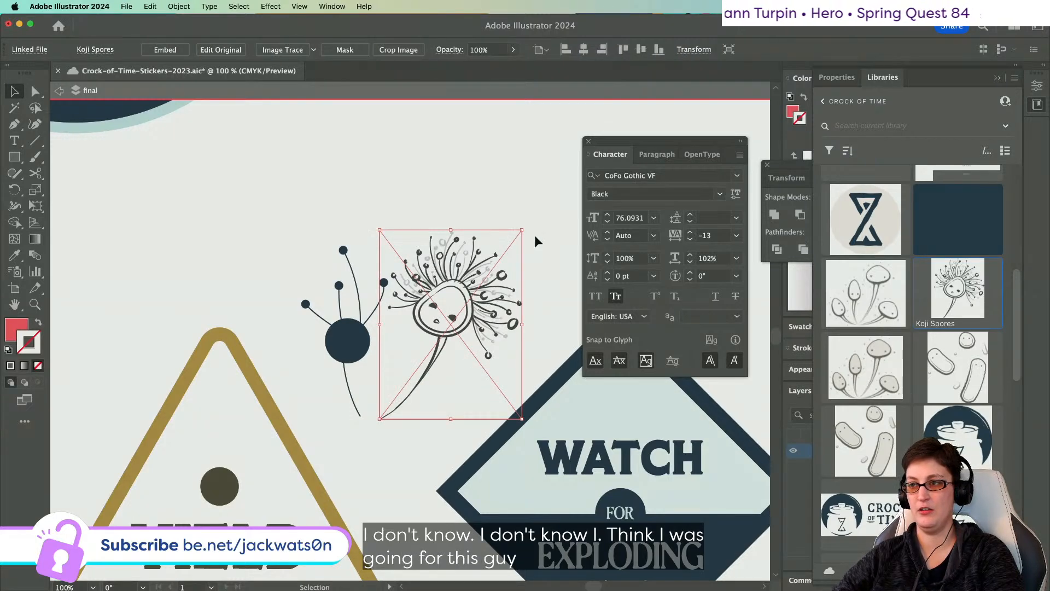
pyautogui.moveTo(521, 232); pyautogui.dragTo(450, 302)
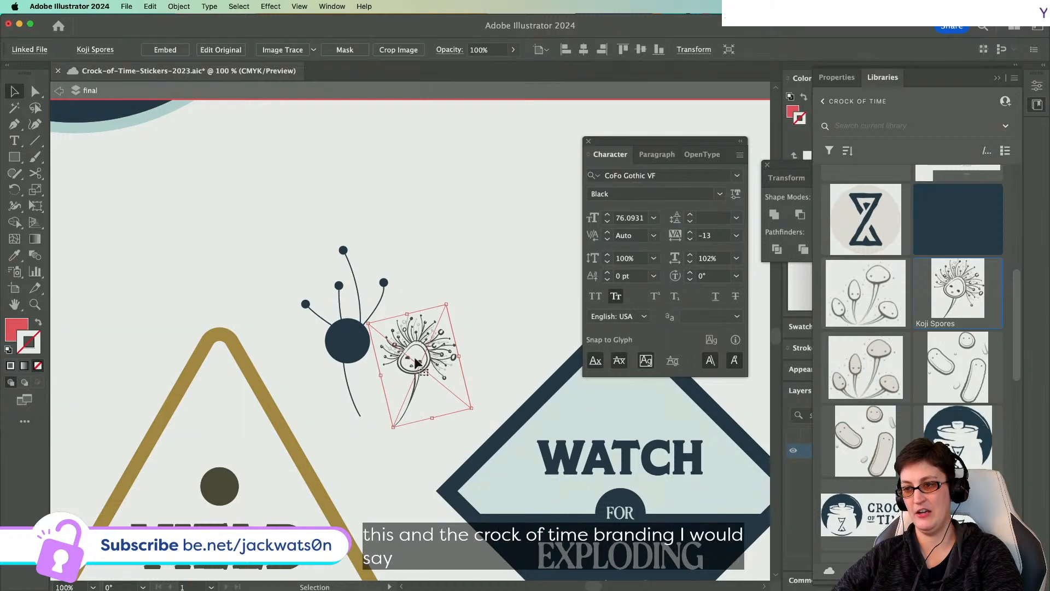
pyautogui.moveTo(414, 360); pyautogui.dragTo(452, 343)
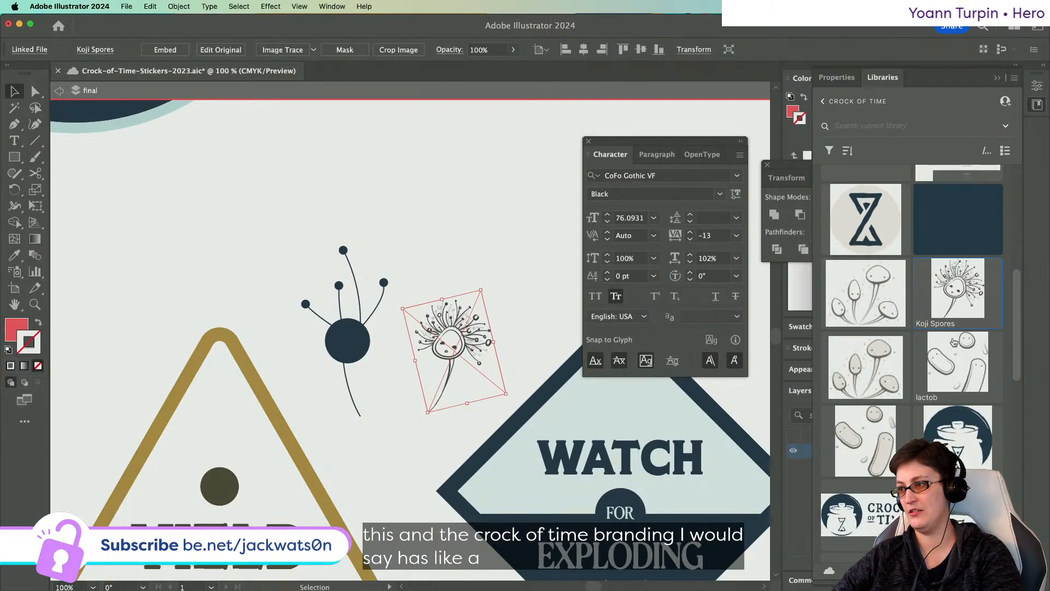
# - Place the original crock logo from the library above the Yield for Koji sign for a style comparison, and delete it
pyautogui.moveTo(950, 437); pyautogui.dragTo(209, 206)
pyautogui.moveTo(257, 241); pyautogui.dragTo(200, 202)
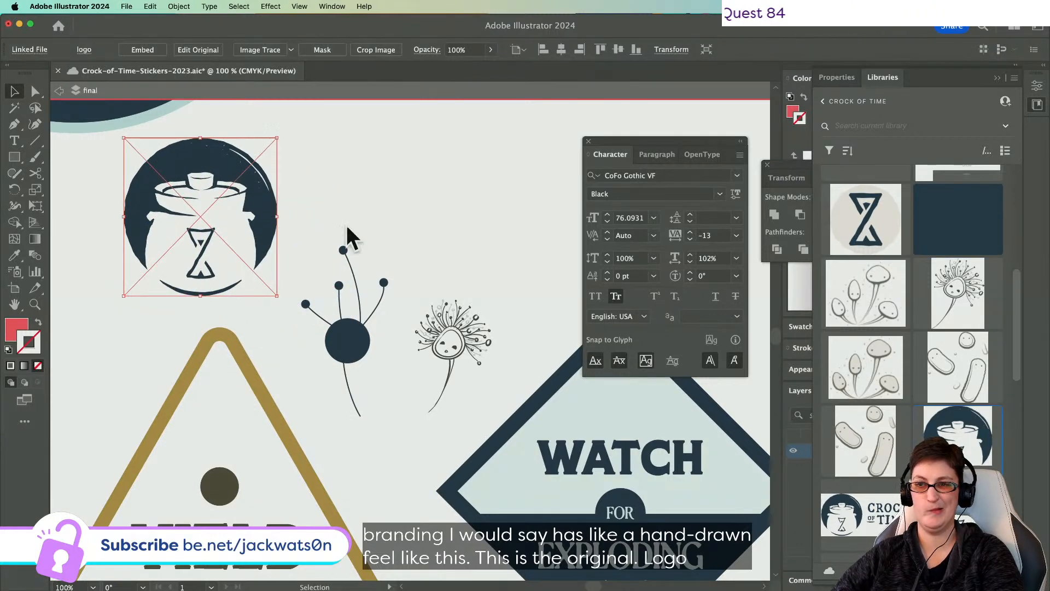
pyautogui.scroll(-2, 222, 216)
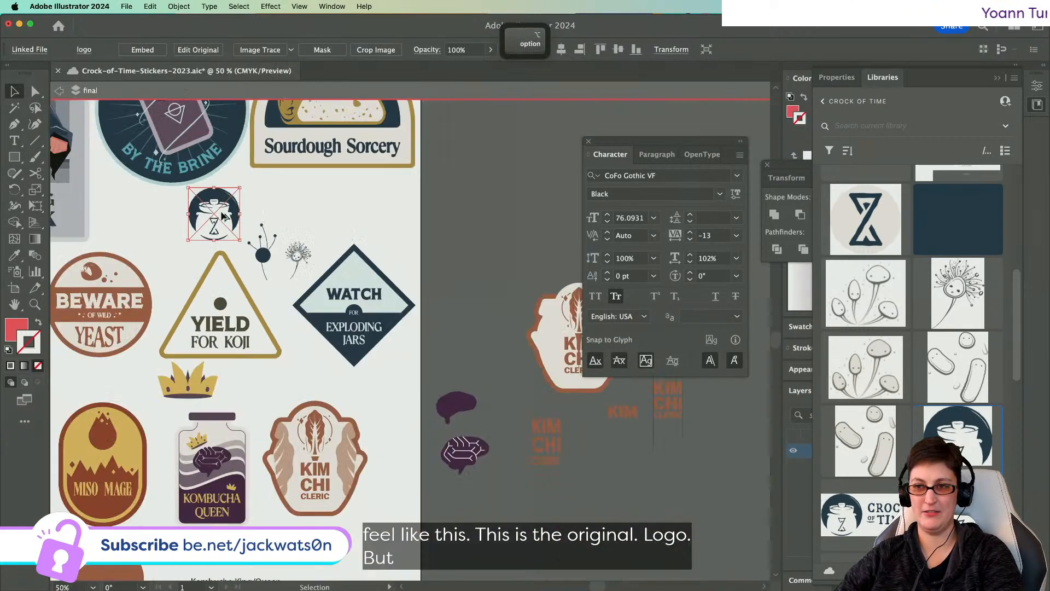
pyautogui.press('Delete')
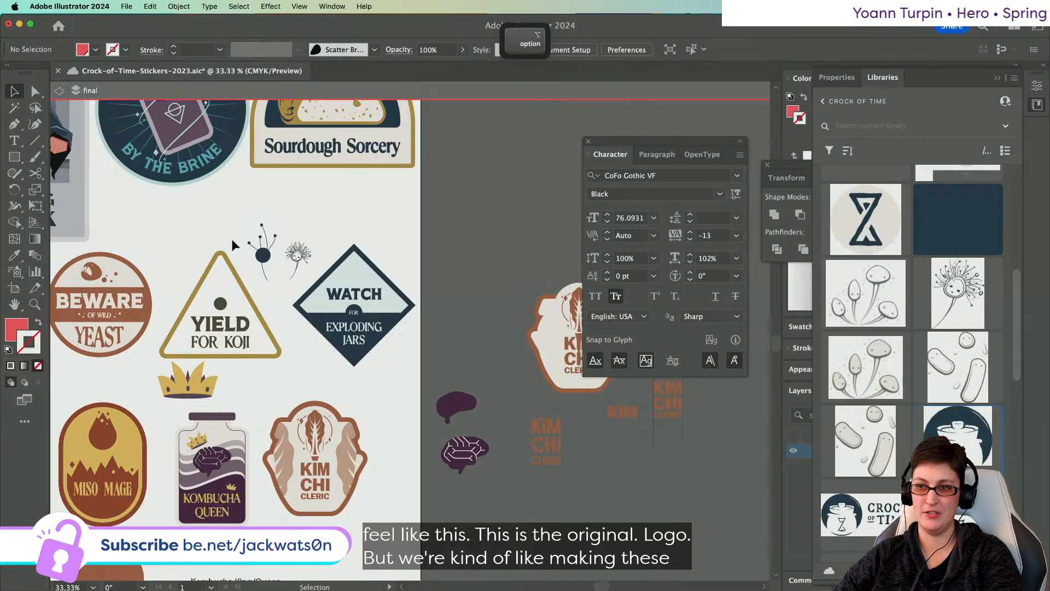
# - Compare the unfinished vector spore drawing with the Koji Spores sketch up close
pyautogui.scroll(2, 231, 238)
pyautogui.scroll(2, 241, 212)
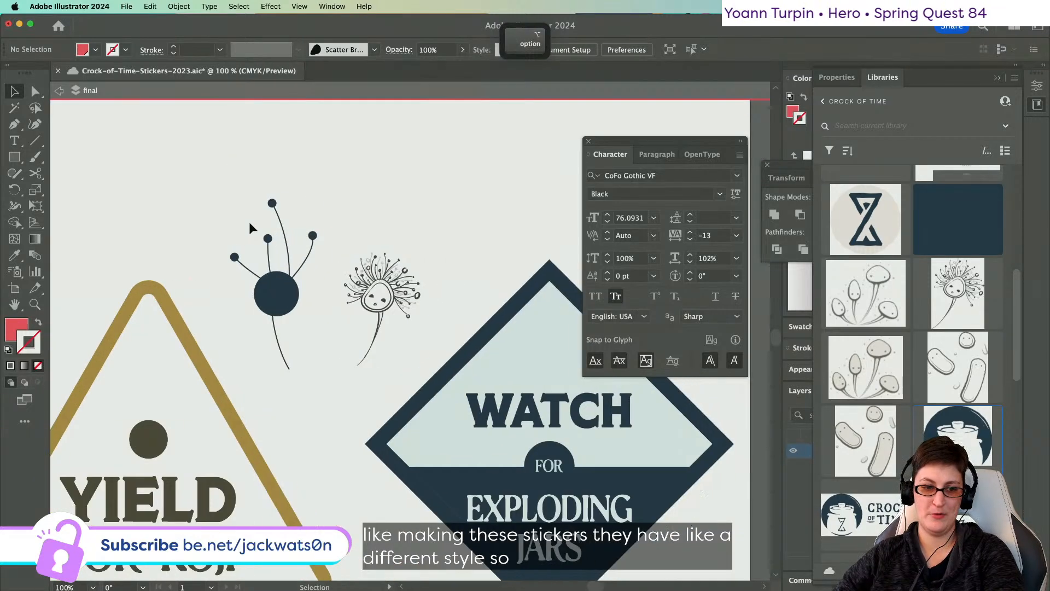
pyautogui.scroll(1, 341, 254)
pyautogui.scroll(2, 296, 268)
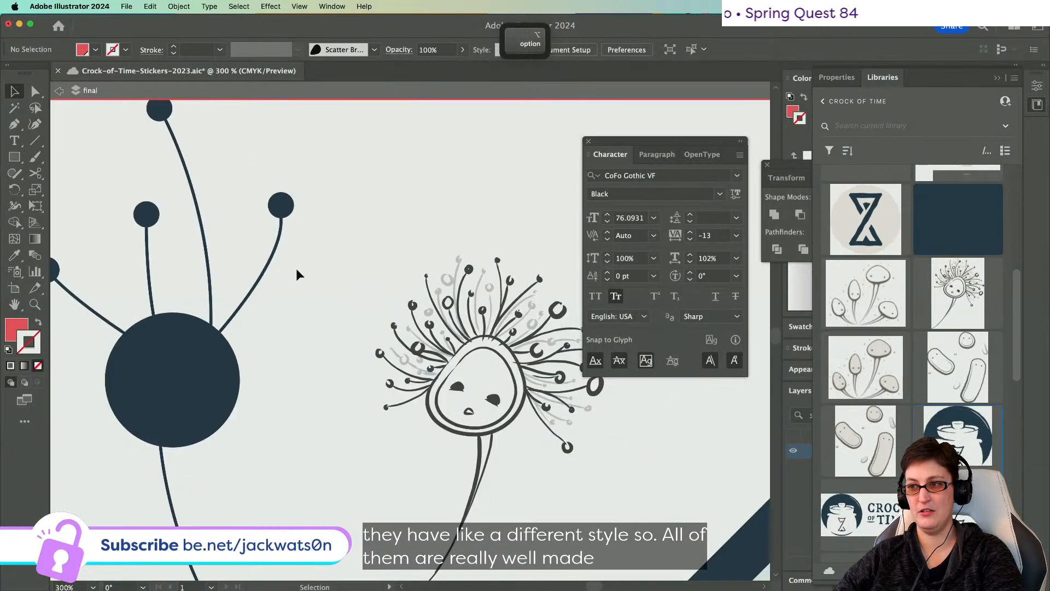
pyautogui.scroll(-1, 297, 268)
pyautogui.hscroll(-1, 297, 268)
pyautogui.click(307, 189)
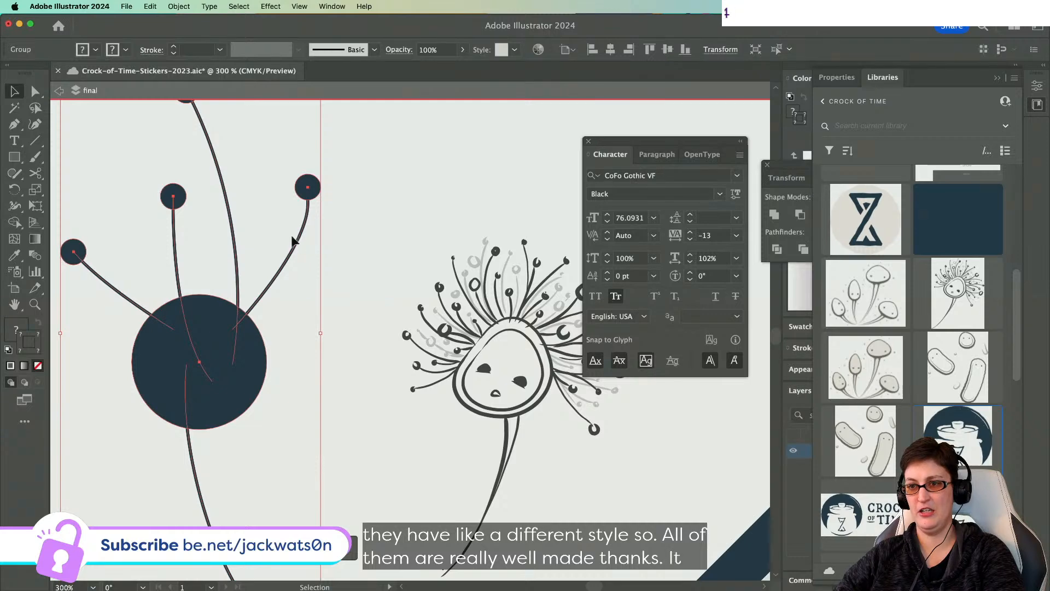
pyautogui.click(292, 239)
pyautogui.scroll(-2, 287, 247)
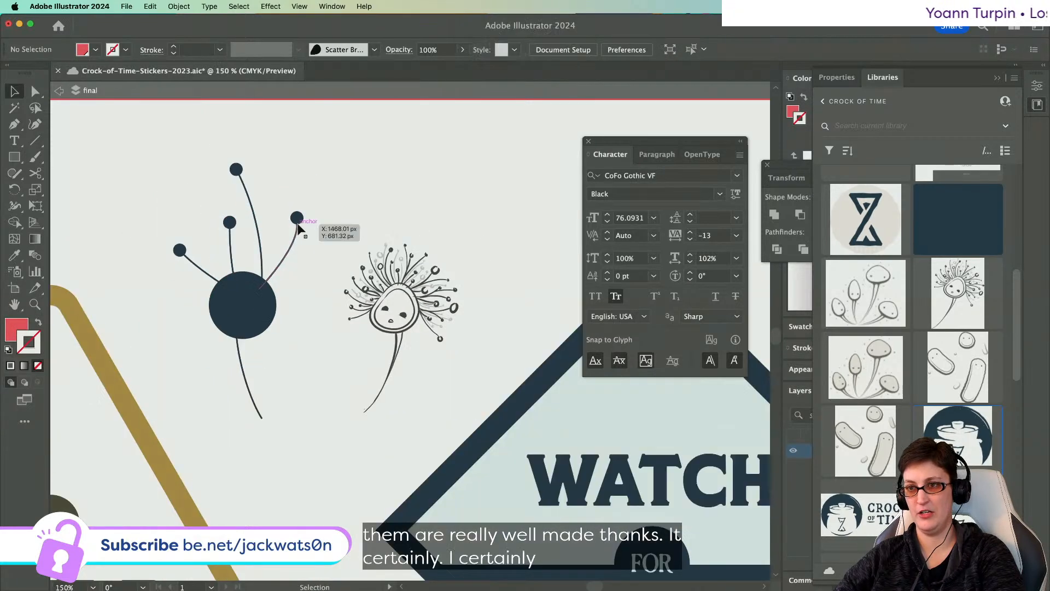
pyautogui.doubleClick(298, 227)
pyautogui.click(294, 240)
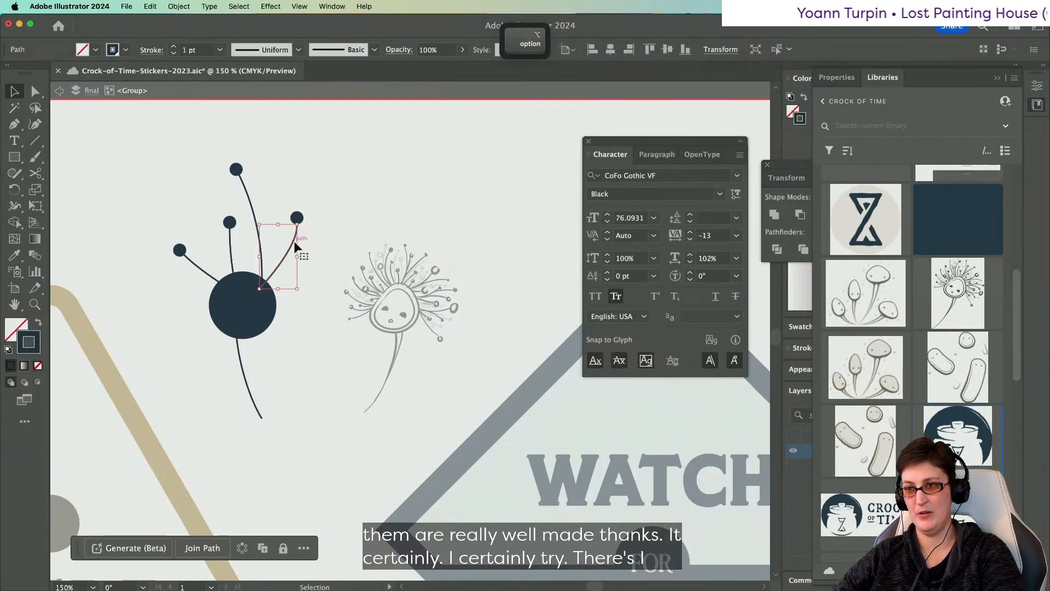
pyautogui.click(314, 241)
pyautogui.scroll(1, 296, 215)
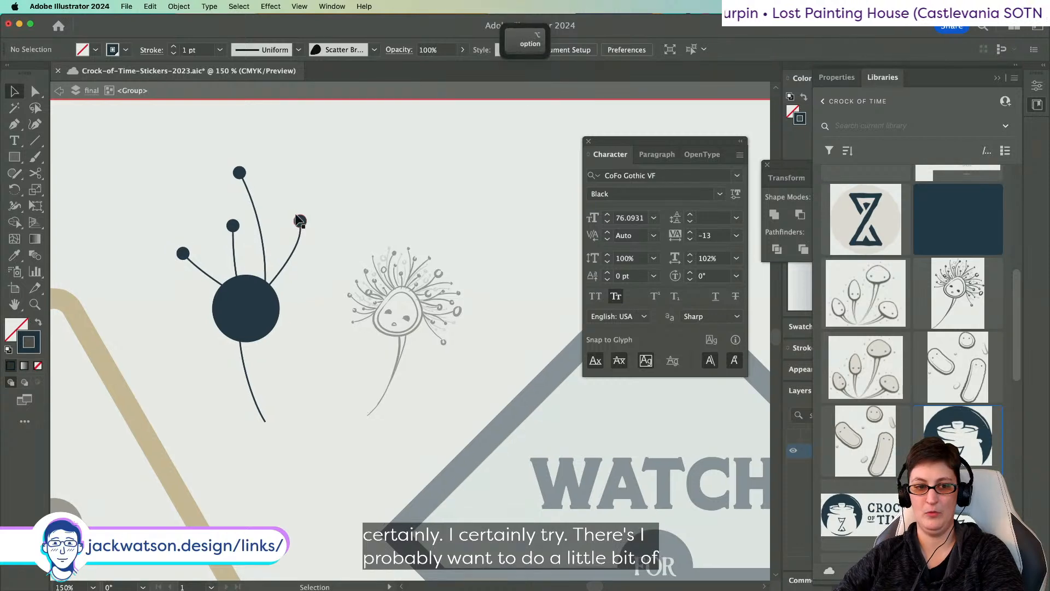
pyautogui.keyDown('alt'); pyautogui.scroll(2, 295, 217); pyautogui.keyUp('alt')
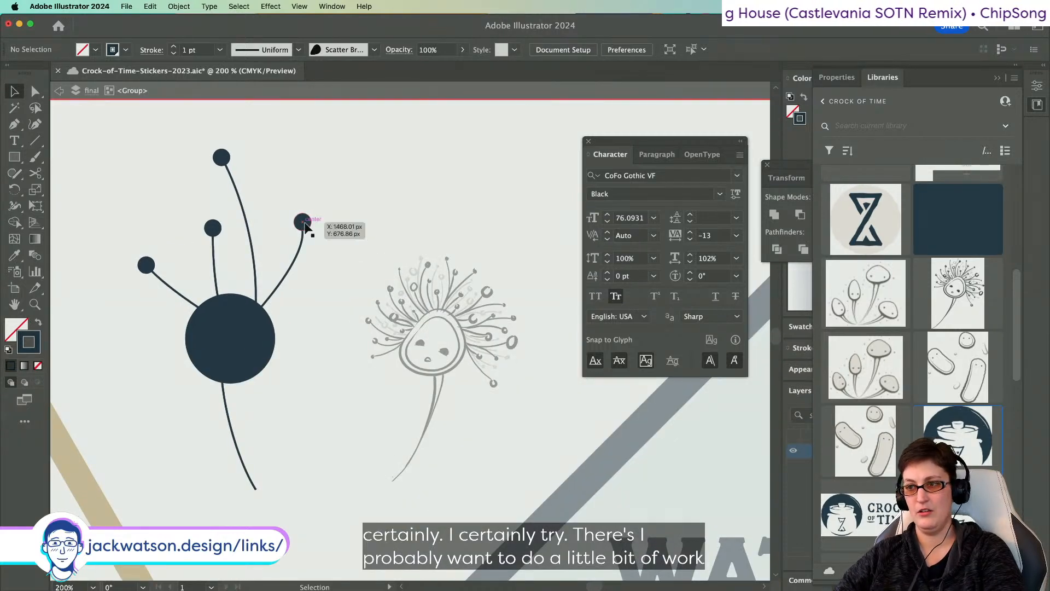
pyautogui.click(304, 223)
pyautogui.press('super+c')
pyautogui.press('super+f')
pyautogui.press('super+shift+a')
pyautogui.moveTo(305, 223); pyautogui.dragTo(335, 378)
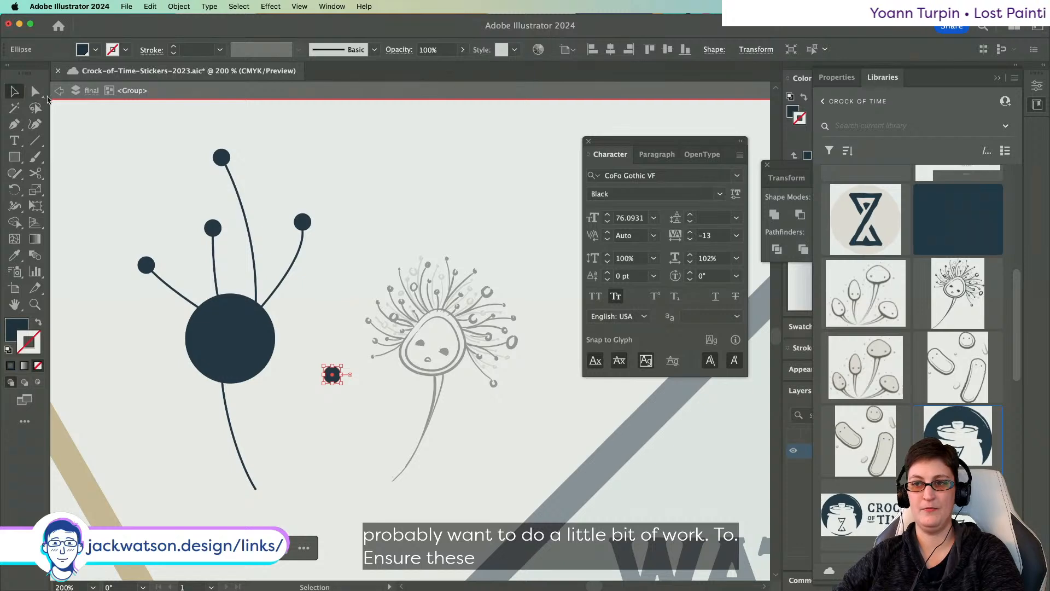
pyautogui.press('super+z')
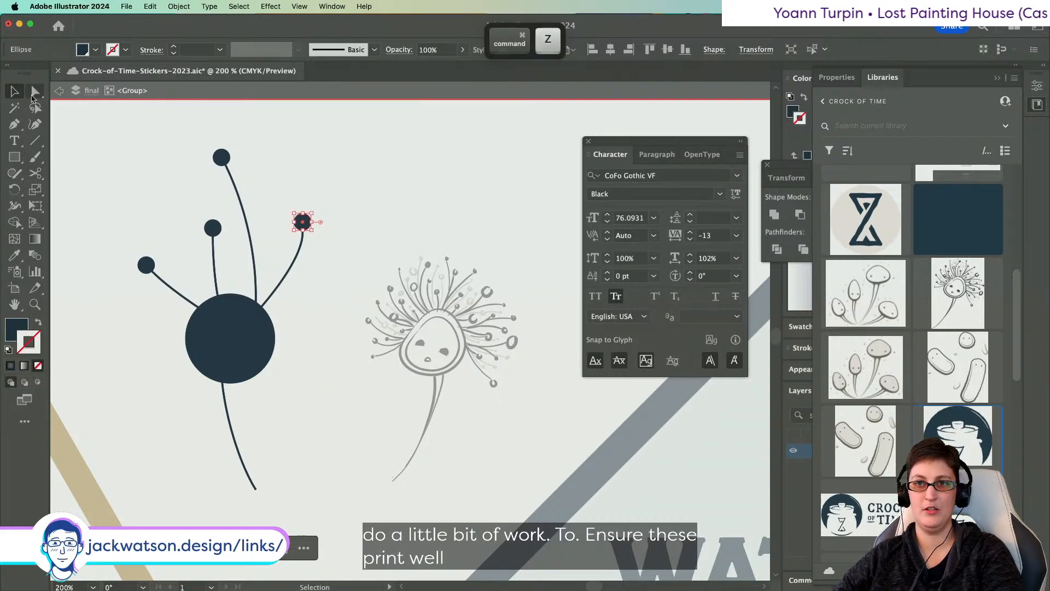
pyautogui.click(59, 91)
pyautogui.hscroll(-3, 141, 191)
pyautogui.click(313, 307)
pyautogui.hscroll(3, 164, 294)
pyautogui.scroll(-2, 164, 293)
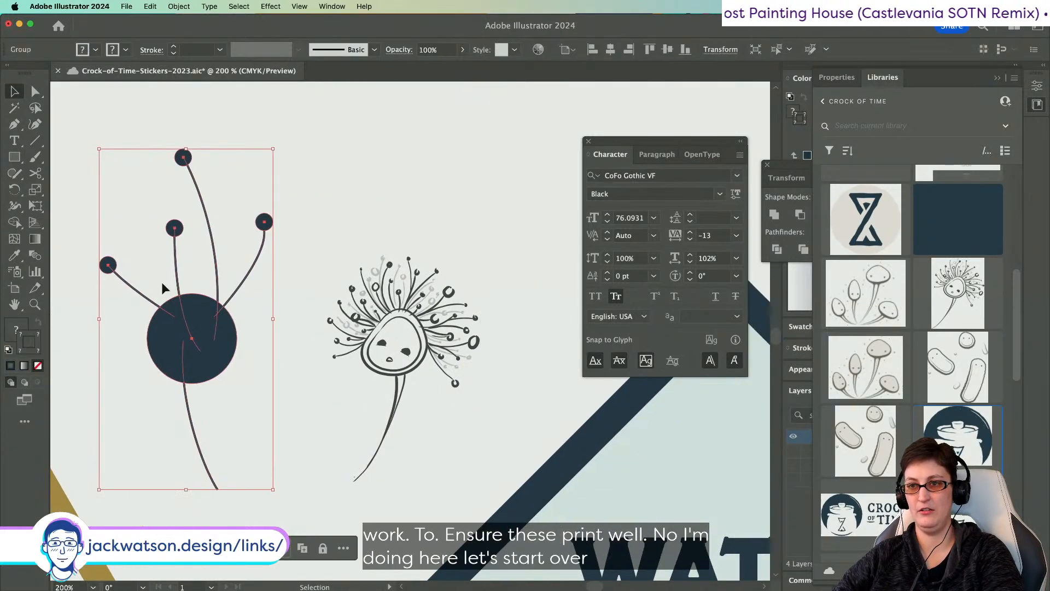
pyautogui.scroll(-2, 219, 229)
pyautogui.press('shift+super+a')
# - Move the dark circle inside the Yield for Koji triangle slightly higher above the word YIELD
pyautogui.keyDown('alt'); pyautogui.scroll(-3, 227, 217); pyautogui.keyUp('alt')
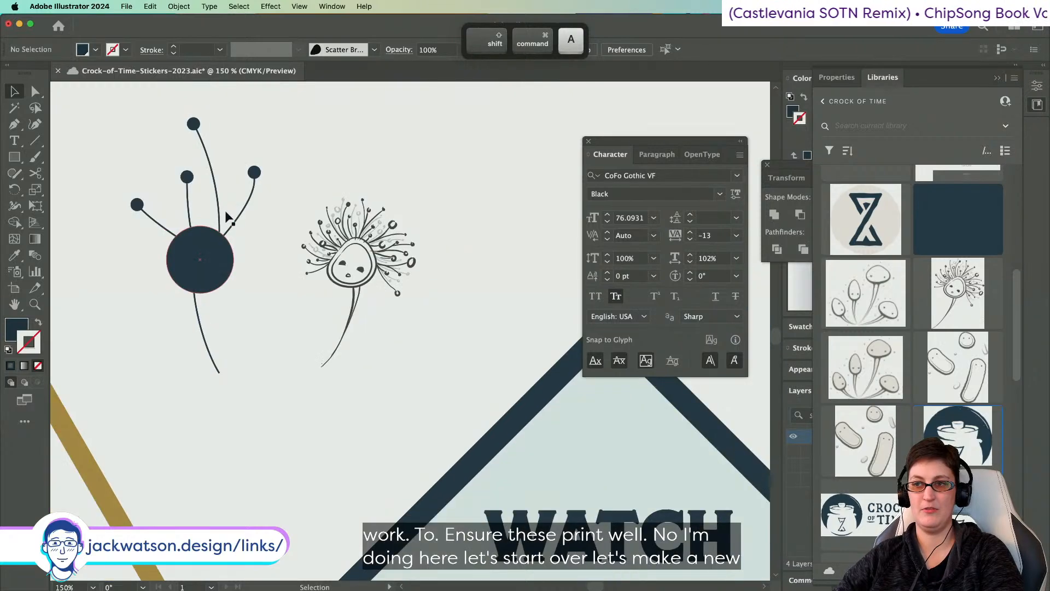
pyautogui.scroll(-2, 372, 311)
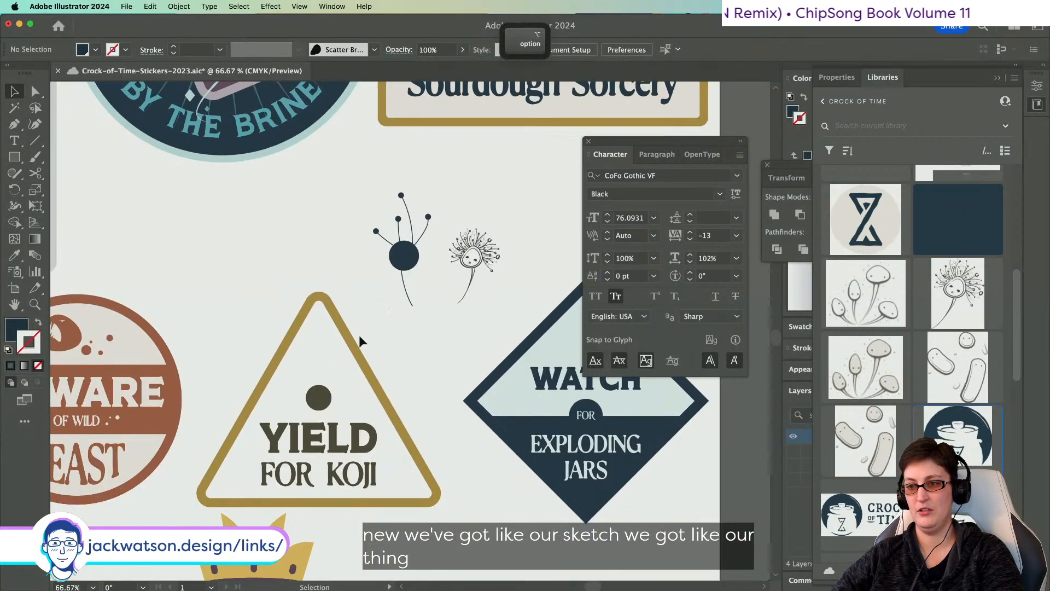
pyautogui.keyDown('alt'); pyautogui.scroll(2, 342, 369); pyautogui.keyUp('alt')
pyautogui.click(277, 434)
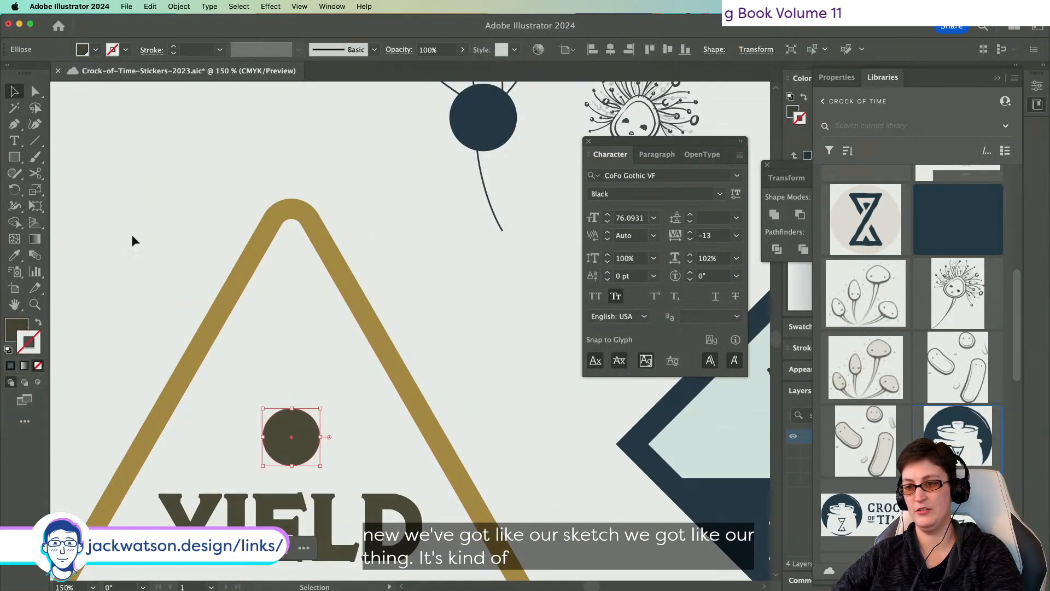
pyautogui.moveTo(296, 448); pyautogui.dragTo(295, 406)
pyautogui.scroll(-2, 424, 286)
pyautogui.hscroll(2, 425, 286)
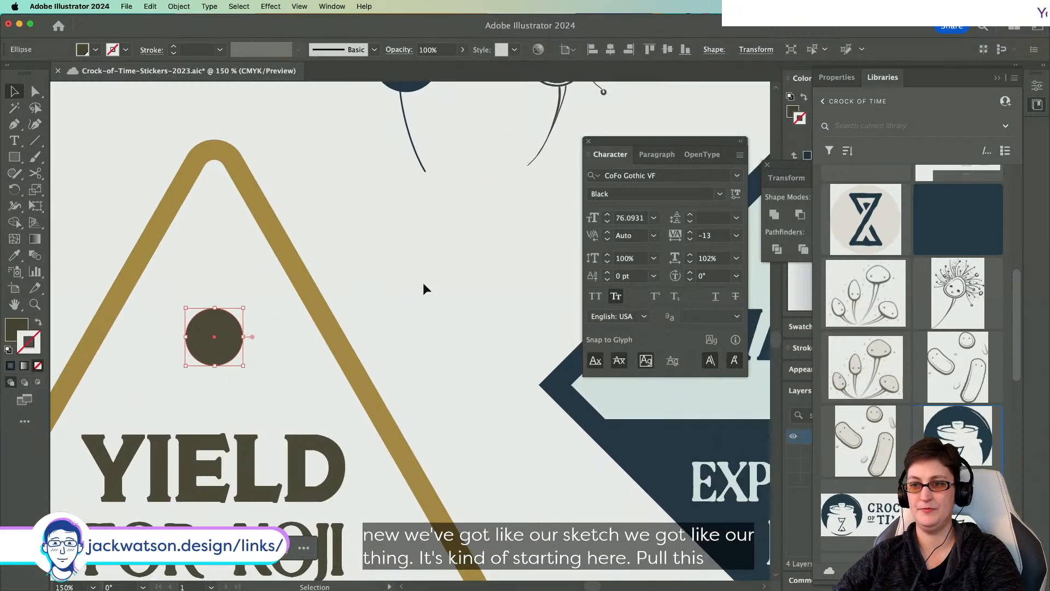
# - Draw a short curved stem with the Pen tool from the dark circle's centre down to just above YIELD
pyautogui.click(15, 125)
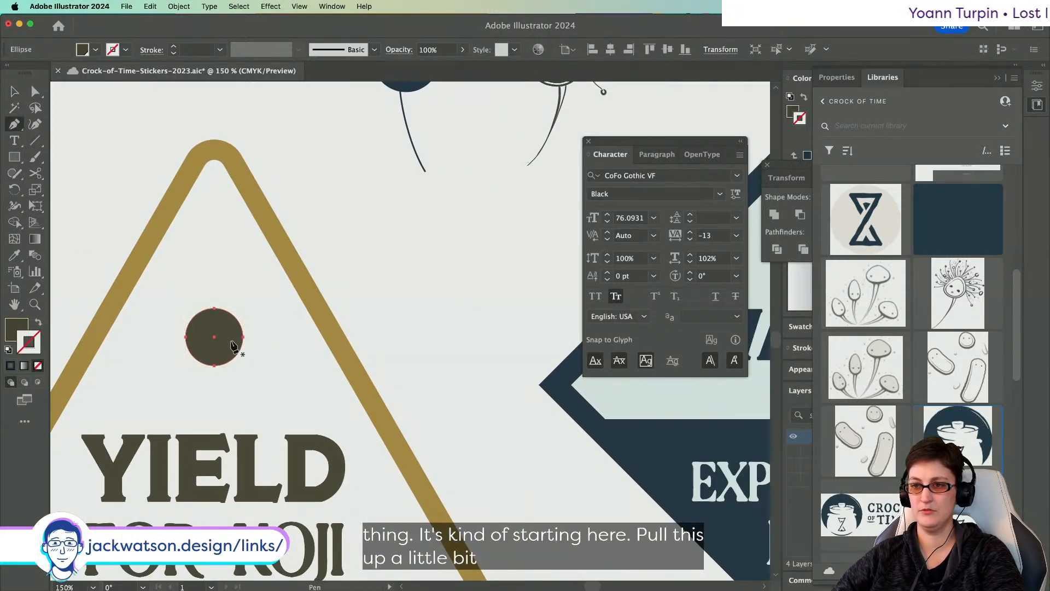
pyautogui.hscroll(-3, 233, 345)
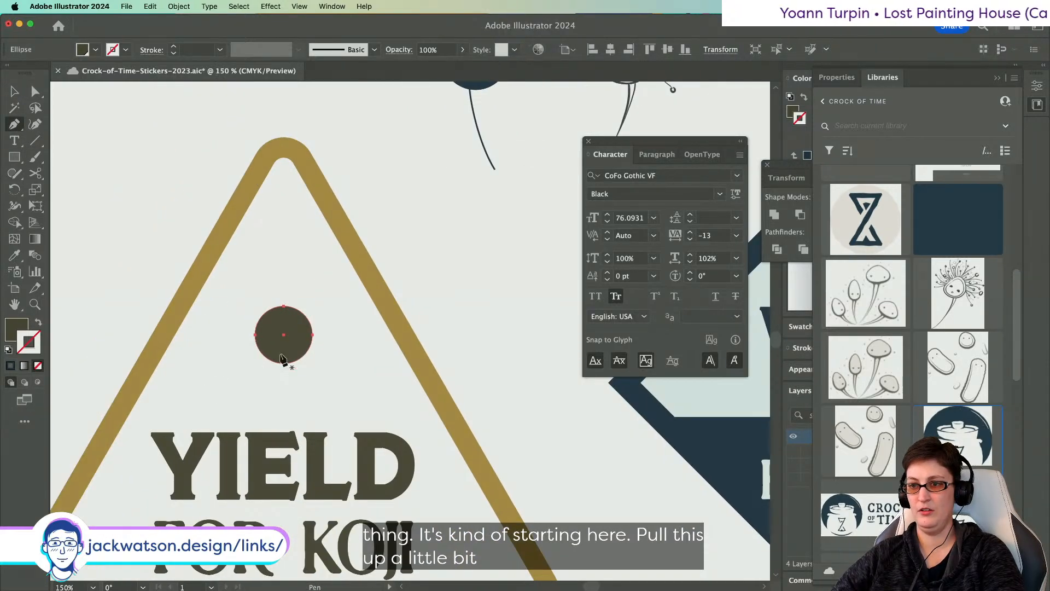
pyautogui.hscroll(-3, 317, 370)
pyautogui.scroll(-2, 316, 374)
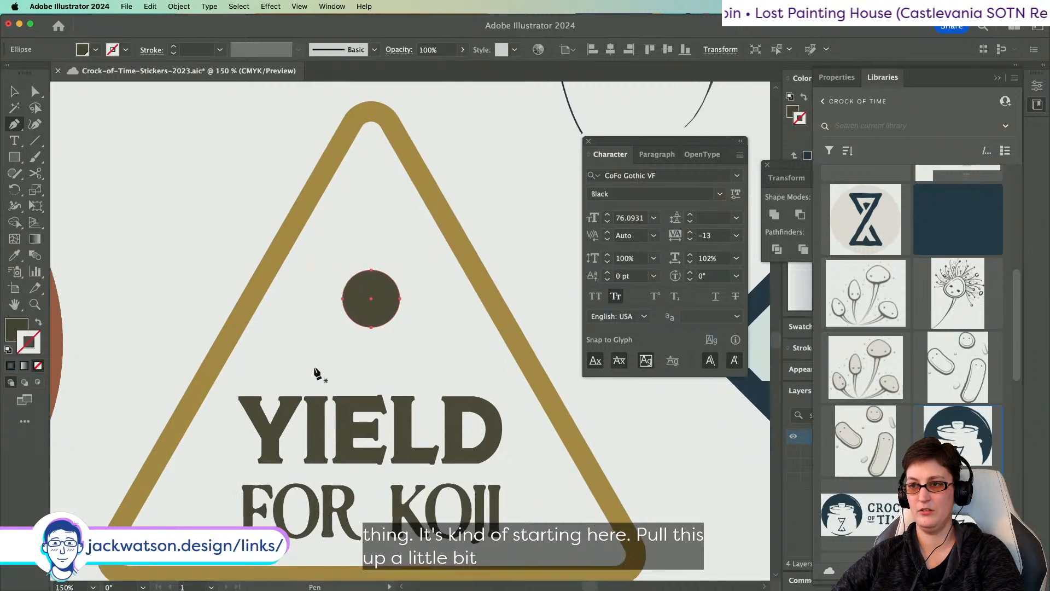
pyautogui.press('shift+super+a')
pyautogui.moveTo(372, 300); pyautogui.dragTo(387, 319)
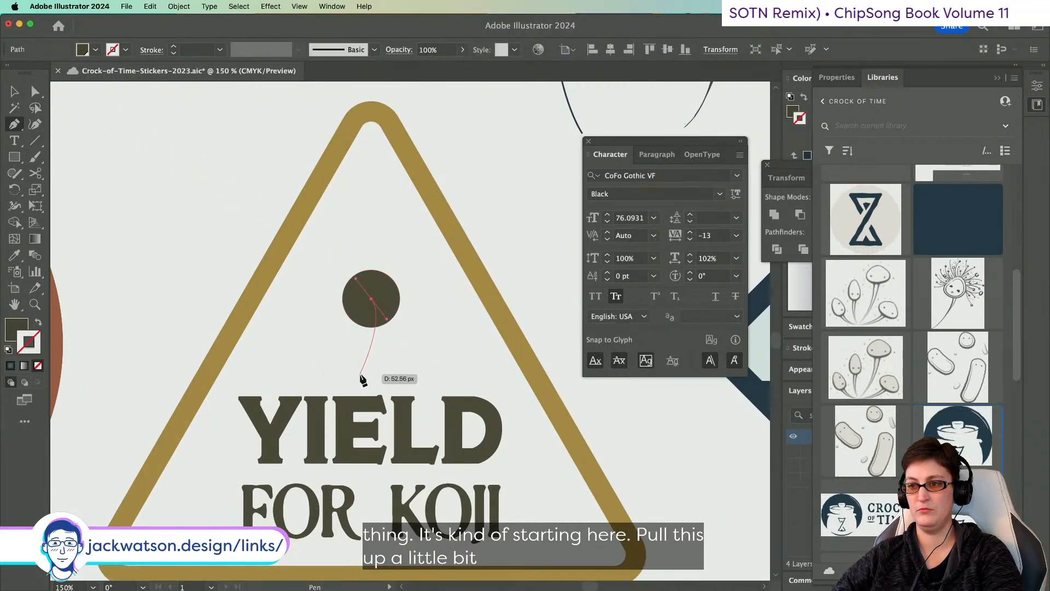
pyautogui.moveTo(360, 374); pyautogui.dragTo(369, 382)
# - Lengthen the curve handles at both ends of the stem and swap its fill for a stroke
pyautogui.press('a')
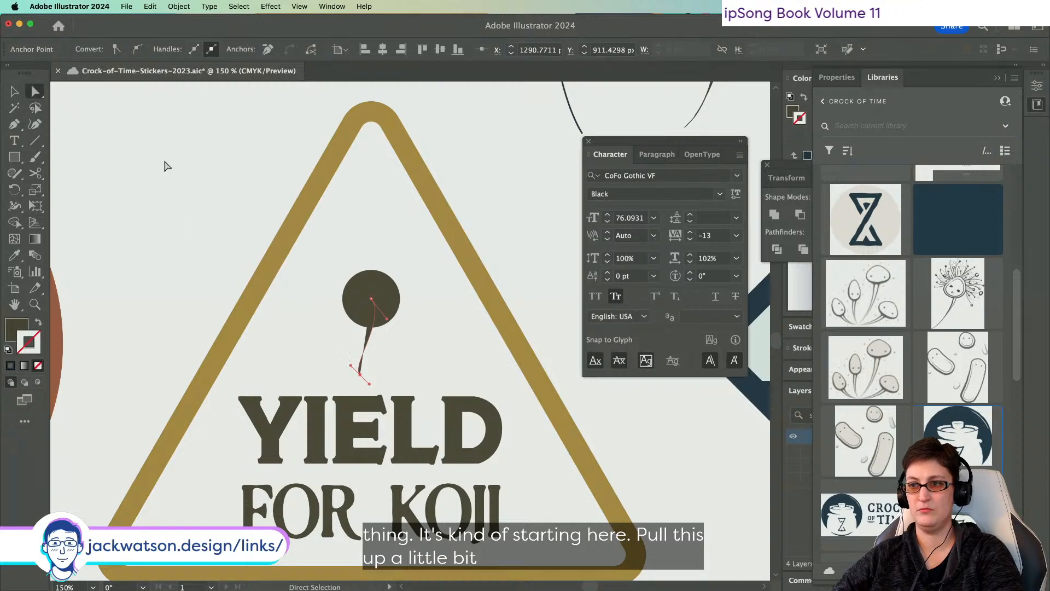
pyautogui.moveTo(386, 319); pyautogui.dragTo(401, 329)
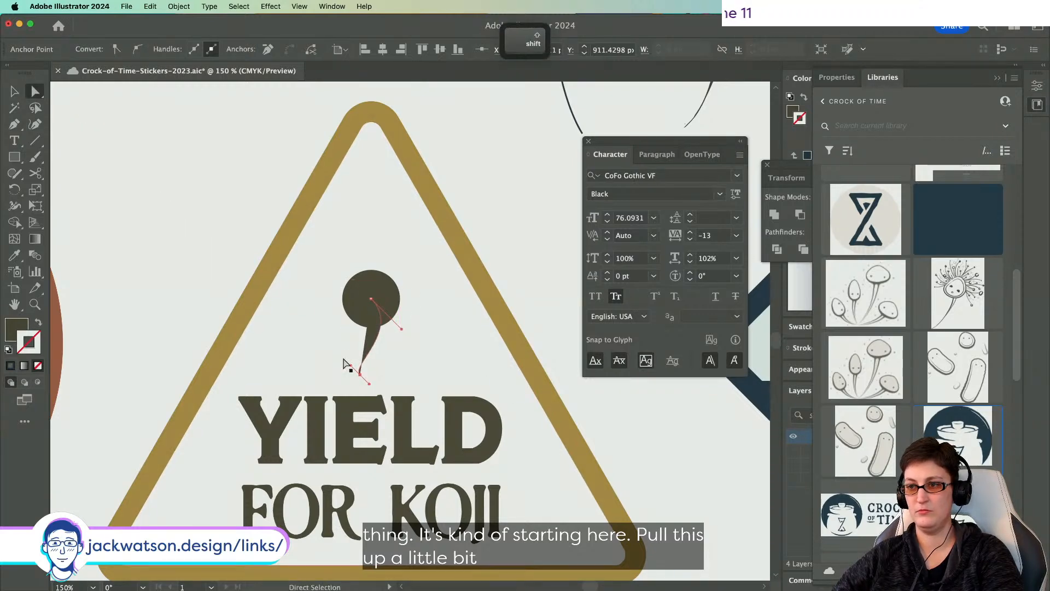
pyautogui.moveTo(351, 365); pyautogui.dragTo(343, 359)
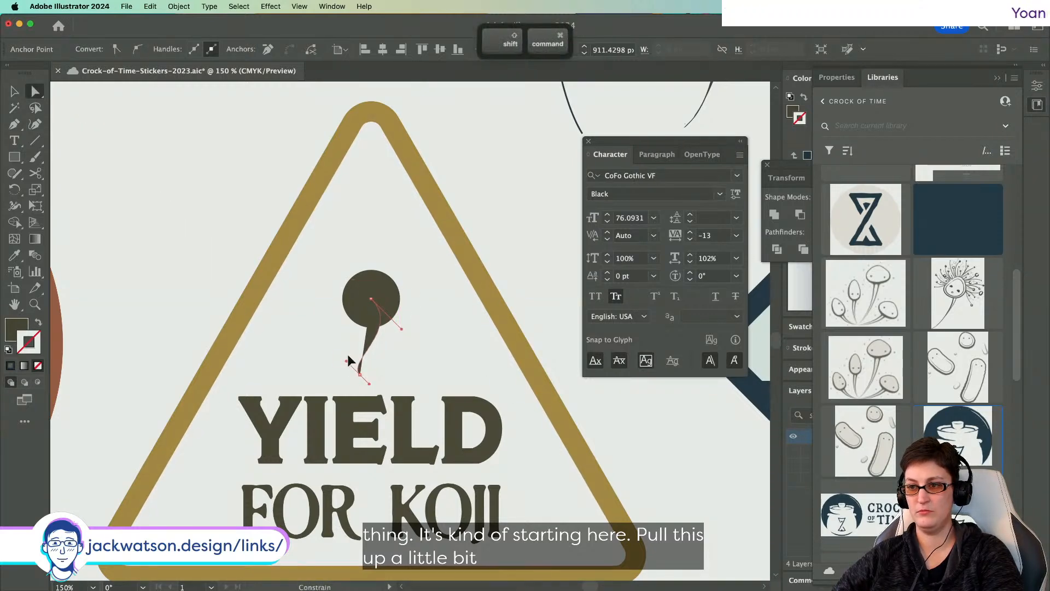
pyautogui.click(37, 321)
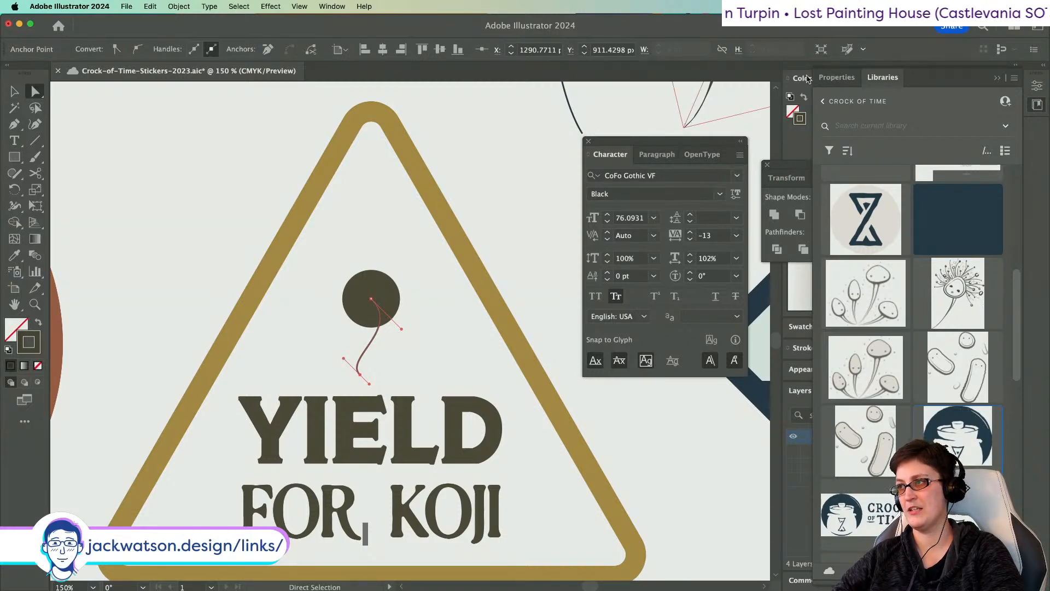
# - Give the stem's stroke a tapered width profile and set its weight to 8 pt
pyautogui.click(1035, 88)
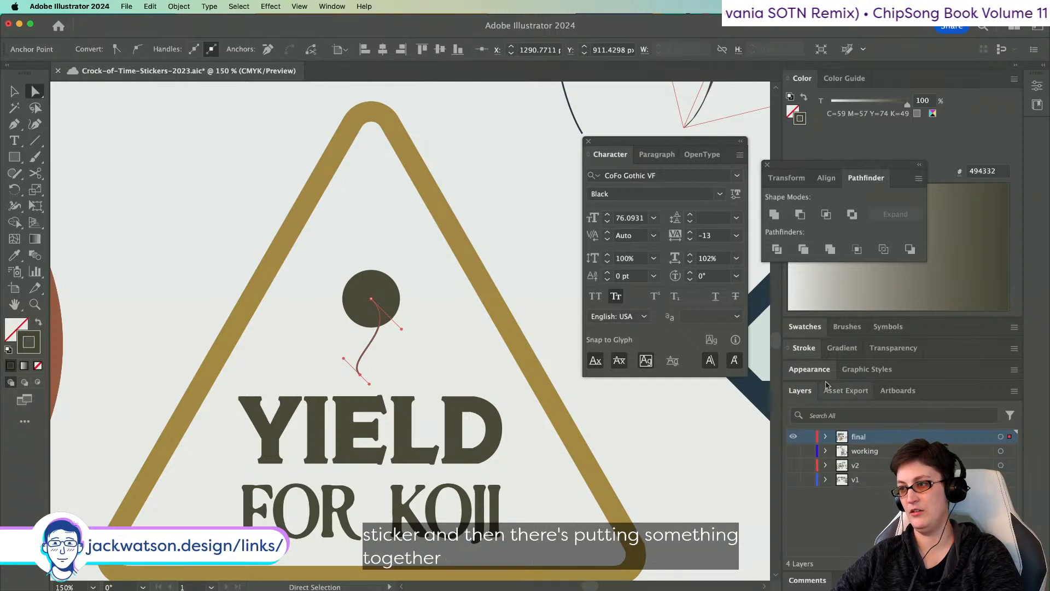
pyautogui.click(804, 349)
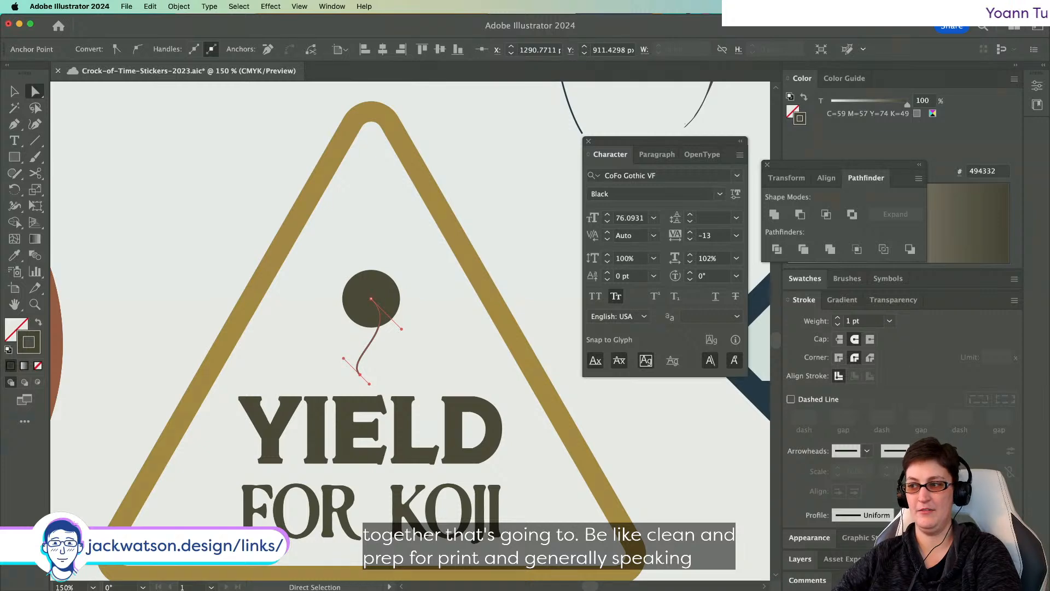
pyautogui.click(870, 515)
pyautogui.click(851, 444)
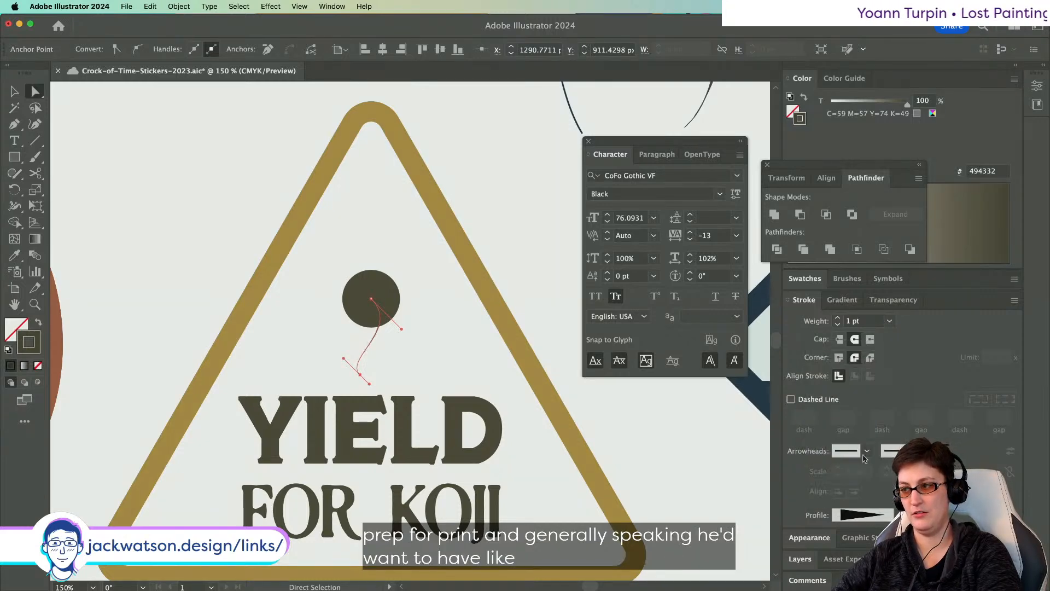
pyautogui.click(848, 323)
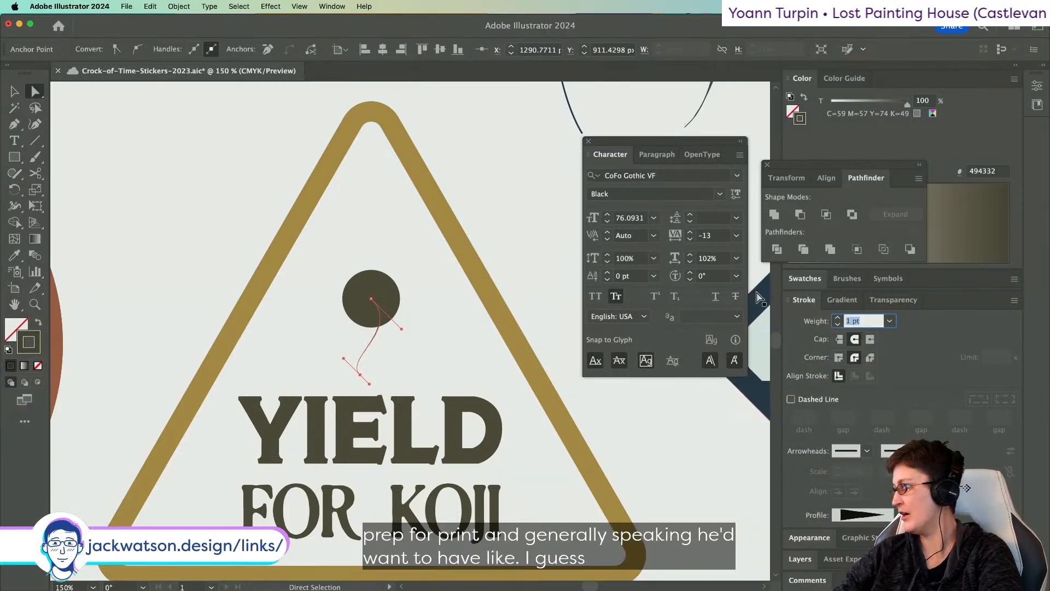
pyautogui.write('10')
pyautogui.press('Tab')
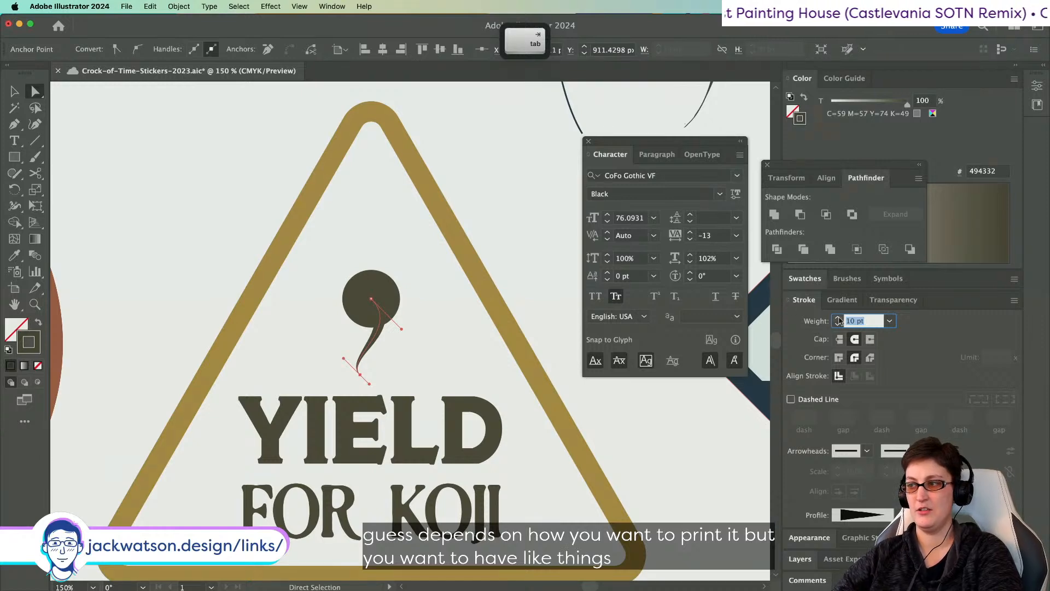
pyautogui.press('Down')
pyautogui.press('Down')
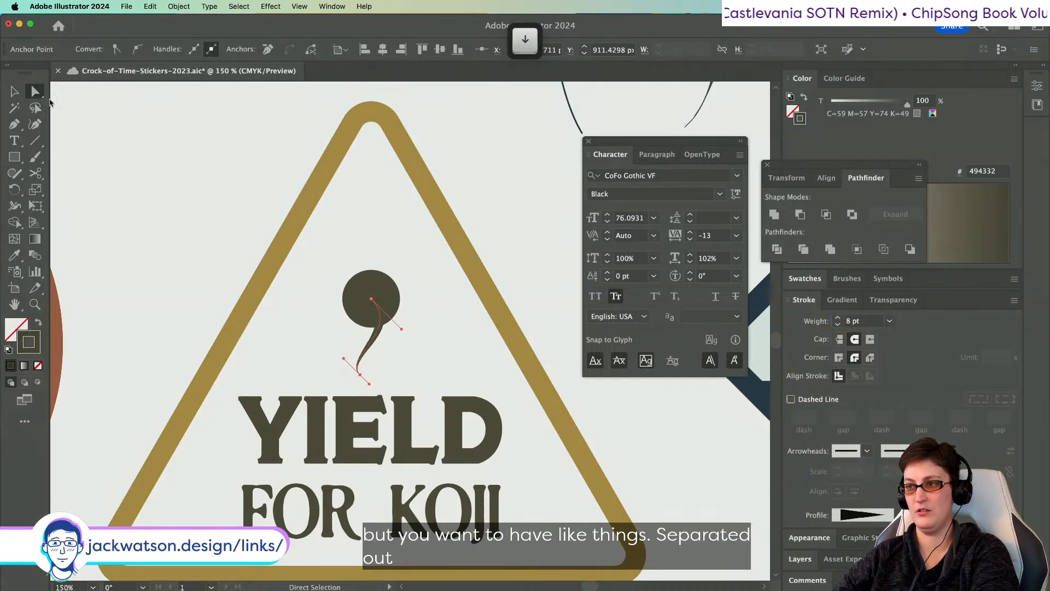
# - Reduce the stem's stroke weight to 7 pt and deselect it
pyautogui.click(211, 191)
pyautogui.hscroll(2, 212, 192)
pyautogui.click(308, 344)
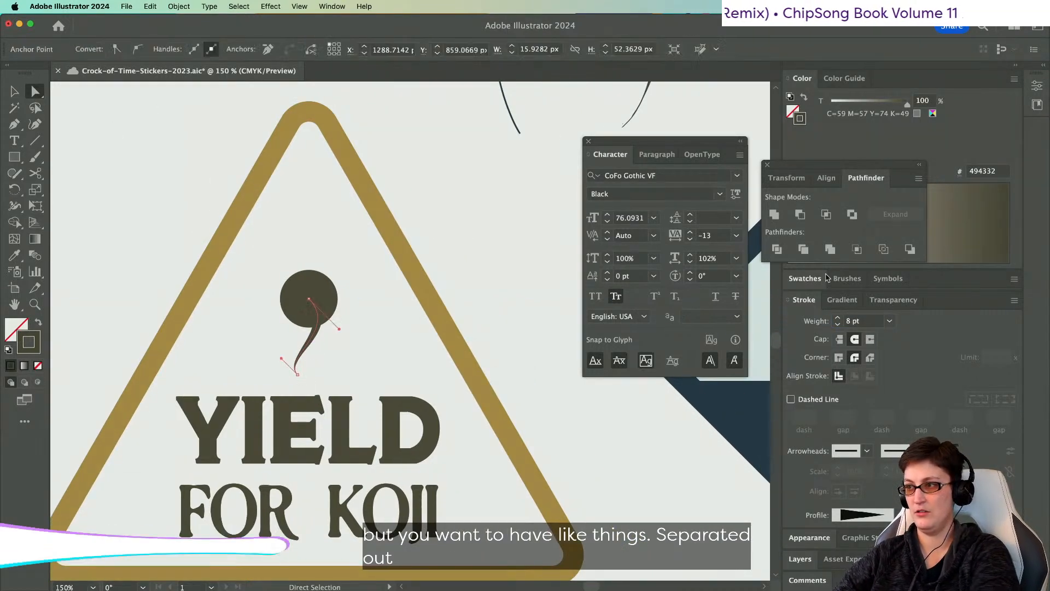
pyautogui.click(866, 320)
pyautogui.press('Left')
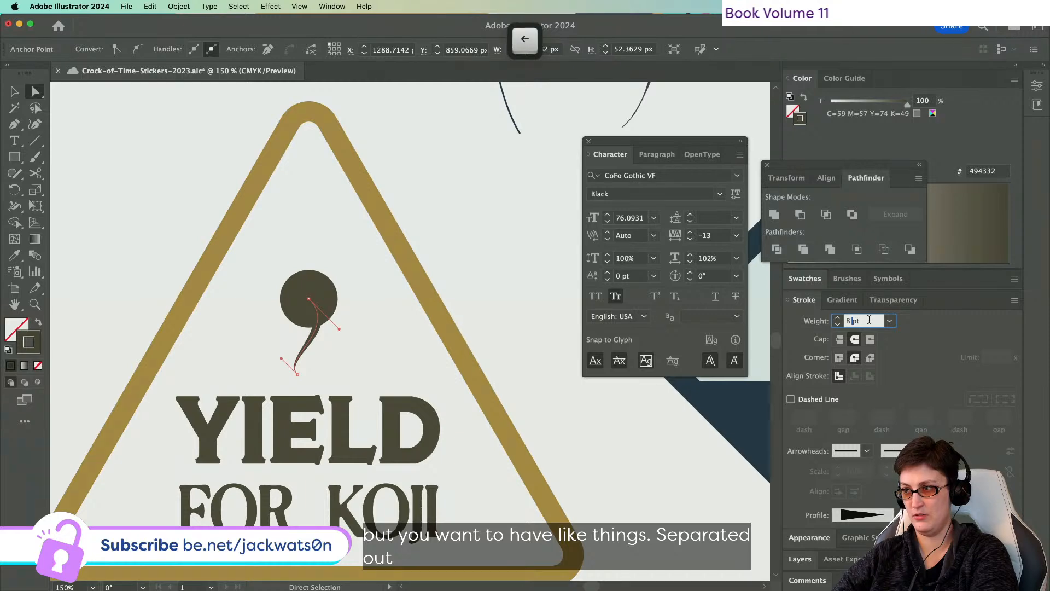
pyautogui.press('Down')
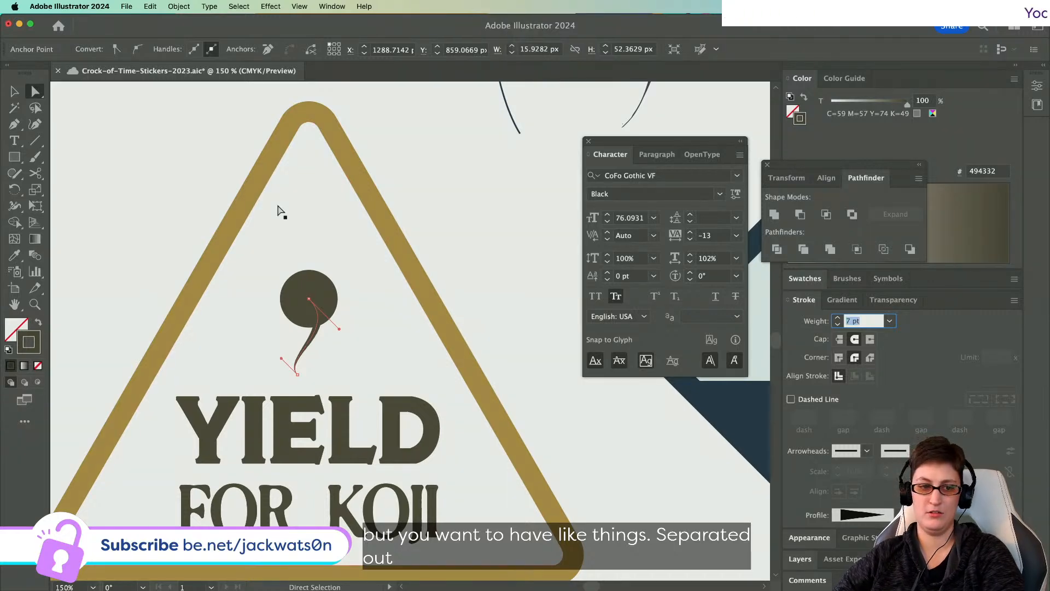
pyautogui.hscroll(1, 277, 211)
pyautogui.click(122, 194)
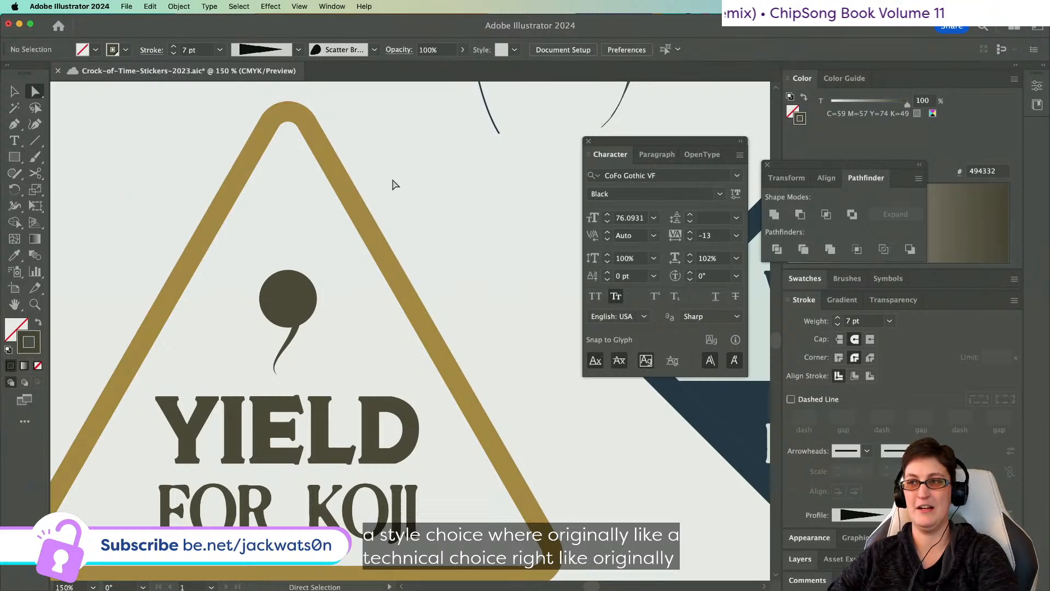
# - Move the hand-drawn koji sketch down beside the Yield for Koji triangle, next to the dark circle, as a drawing reference
pyautogui.scroll(4, 124, 198)
pyautogui.hscroll(6, 125, 198)
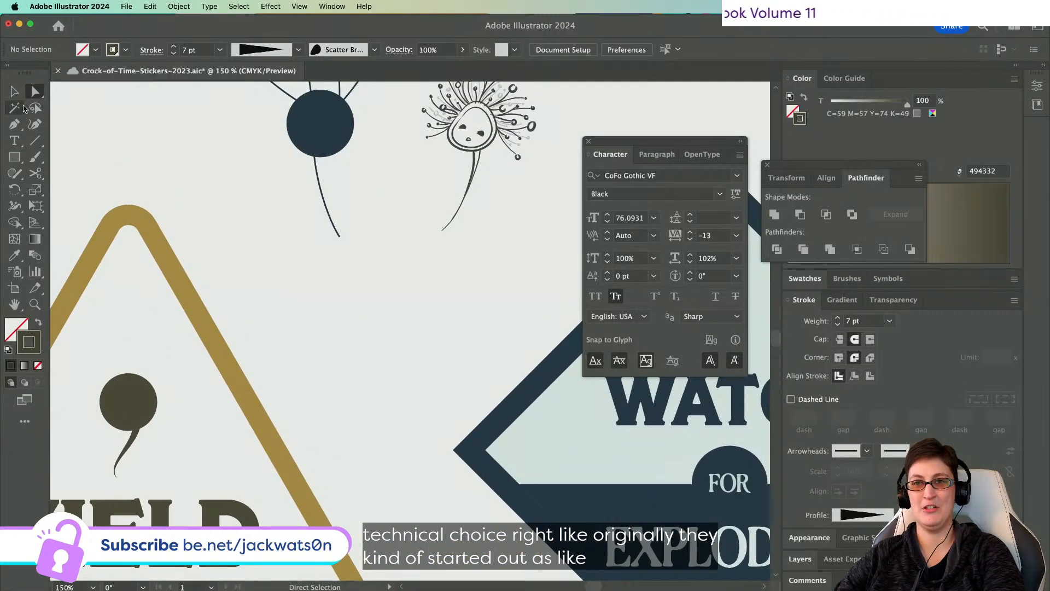
pyautogui.click(14, 91)
pyautogui.moveTo(480, 110)
pyautogui.mouseDown()
pyautogui.moveTo(429, 210)
pyautogui.moveTo(312, 292)
pyautogui.moveTo(338, 332)
pyautogui.moveTo(300, 354)
pyautogui.mouseUp()
pyautogui.click(235, 211)
pyautogui.hscroll(-4, 235, 211)
pyautogui.scroll(-2, 235, 211)
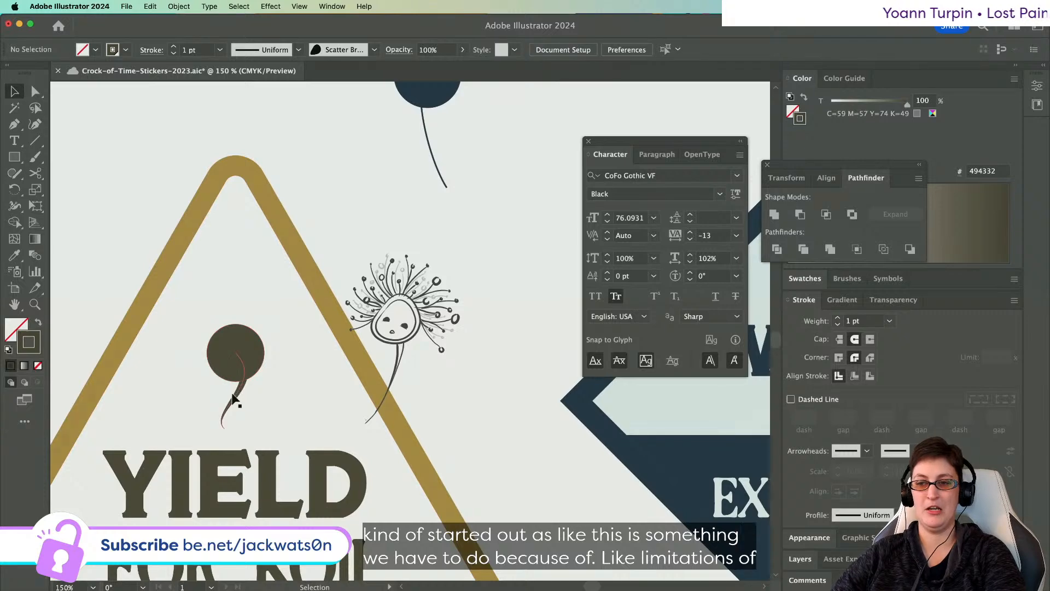
# - Draw a short curved filament with the Pen tool, ending on the upper-left edge of the dark circle
pyautogui.click(234, 399)
pyautogui.scroll(2, 235, 333)
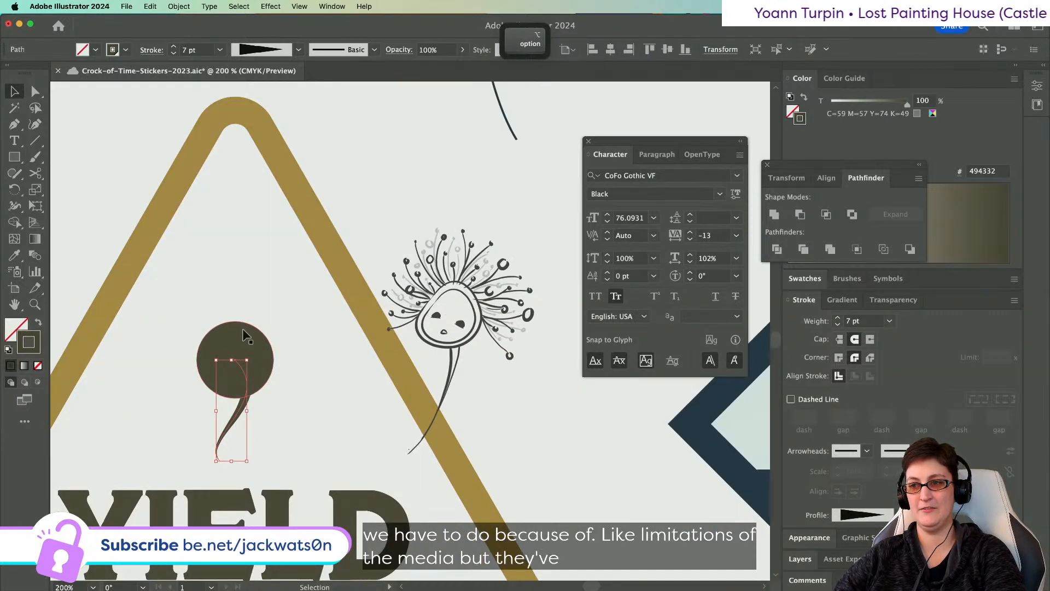
pyautogui.click(242, 328)
pyautogui.click(231, 420)
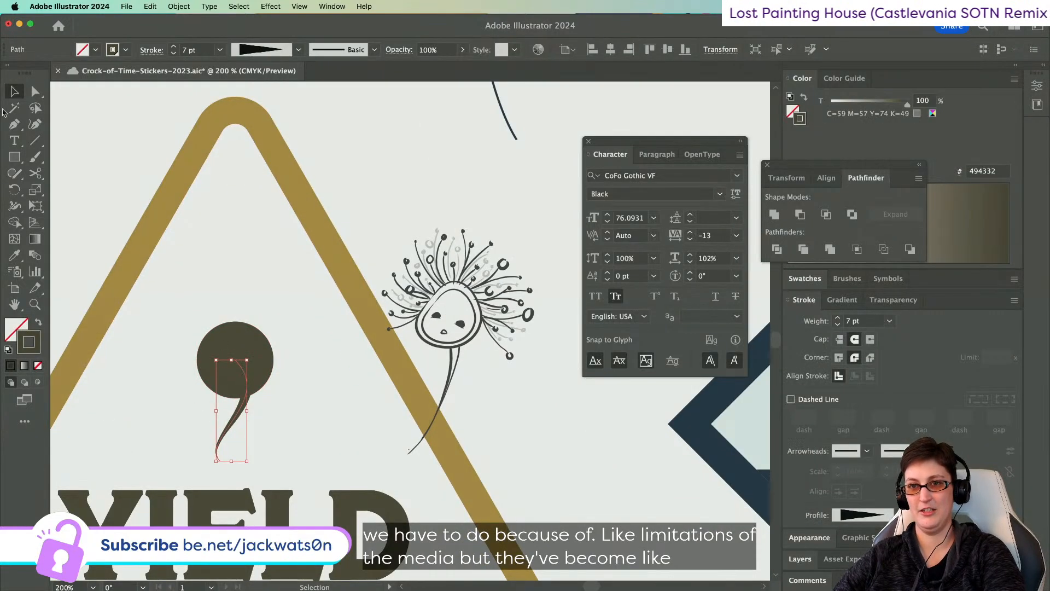
pyautogui.click(10, 125)
pyautogui.press('shift+super+a')
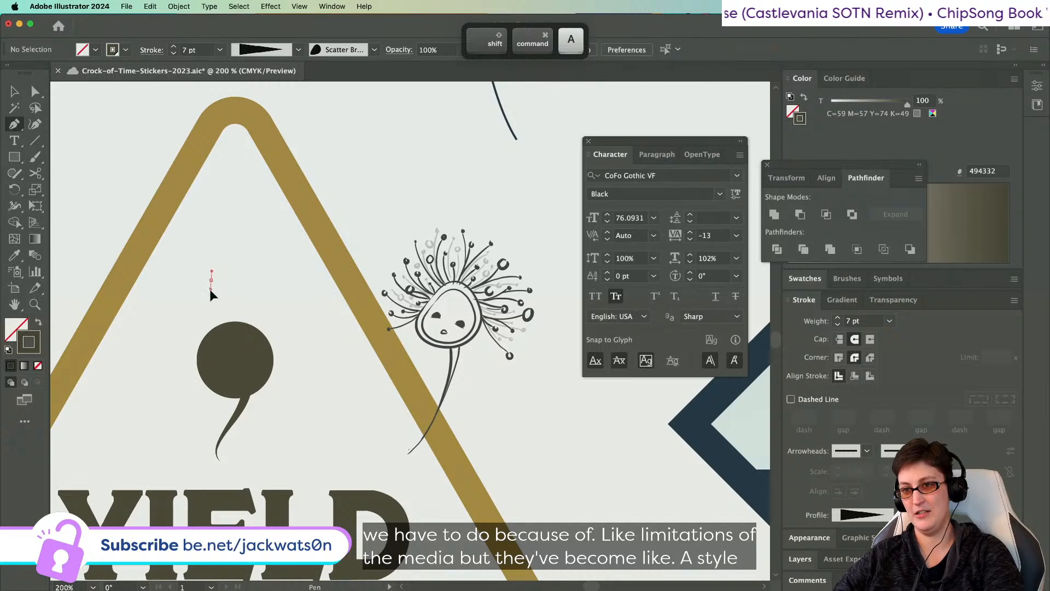
pyautogui.moveTo(210, 290); pyautogui.dragTo(204, 298)
pyautogui.click(226, 329)
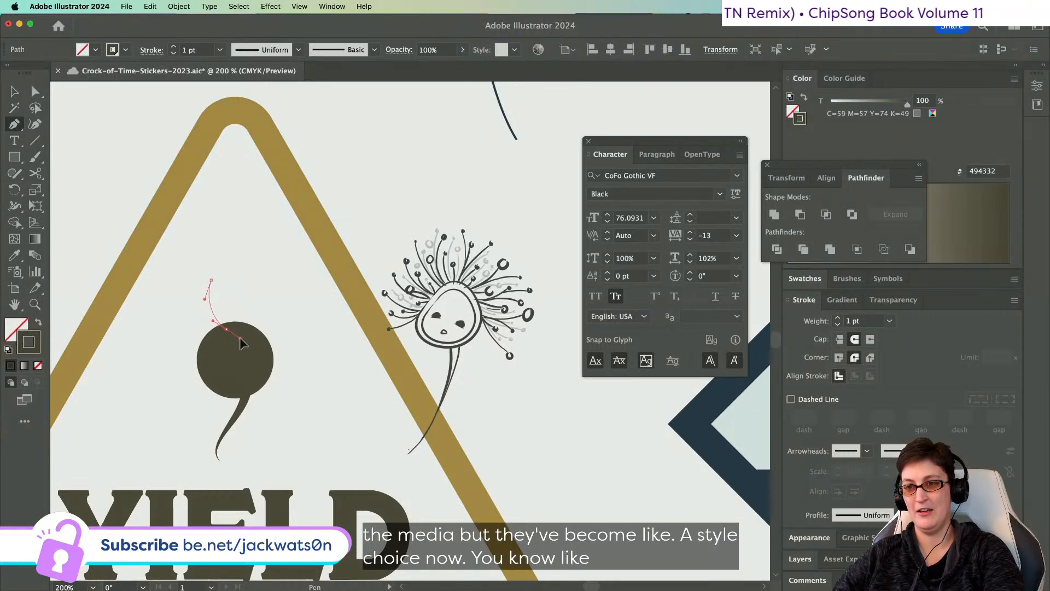
pyautogui.moveTo(241, 341); pyautogui.dragTo(965, 328)
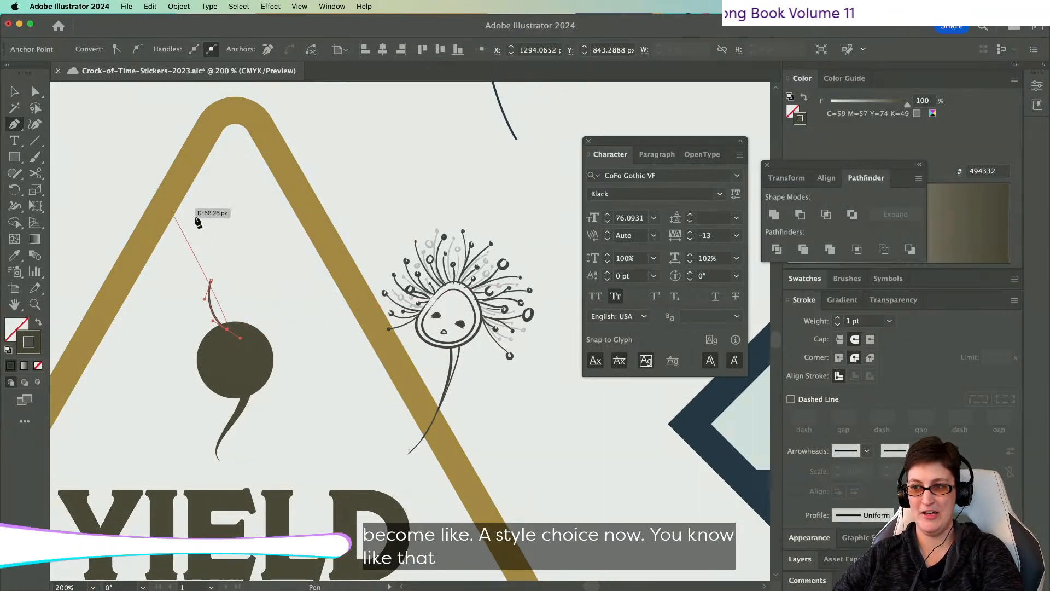
pyautogui.press('shift+super+a')
pyautogui.hscroll(-1, 109, 278)
pyautogui.scroll(-1, 112, 284)
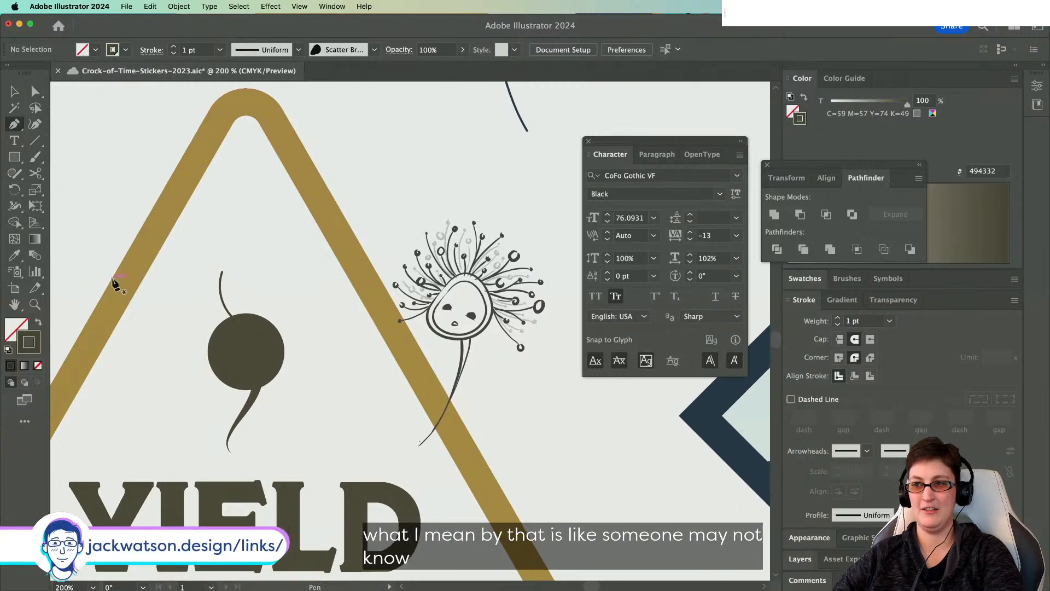
# - Draw two curved filaments on the circle's left side, a short one at the lower left and a longer one at the upper left
pyautogui.moveTo(182, 372); pyautogui.dragTo(197, 384)
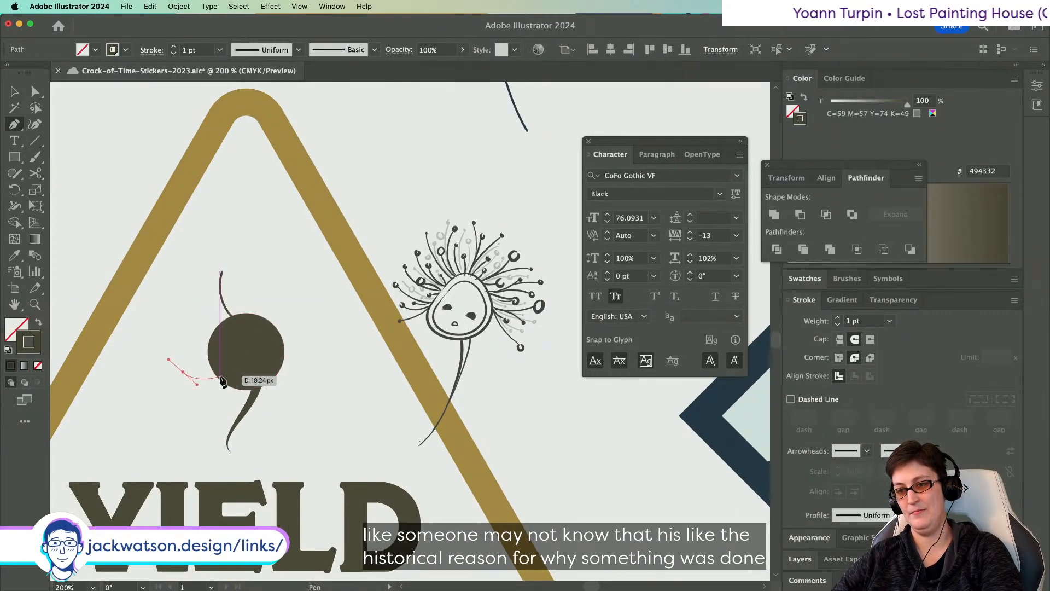
pyautogui.press('shift+super+a')
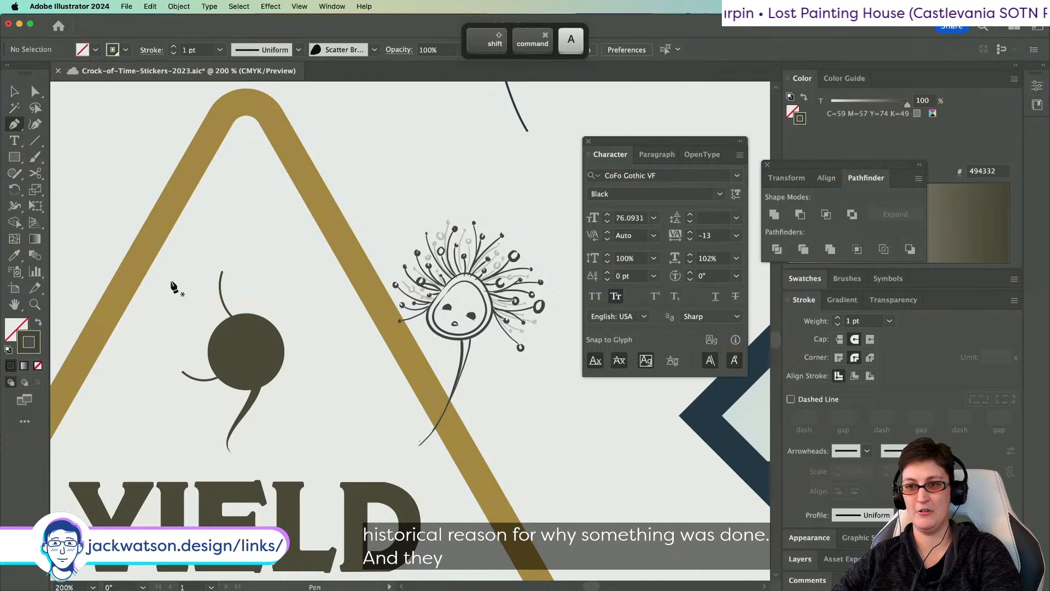
pyautogui.moveTo(168, 293); pyautogui.dragTo(166, 308)
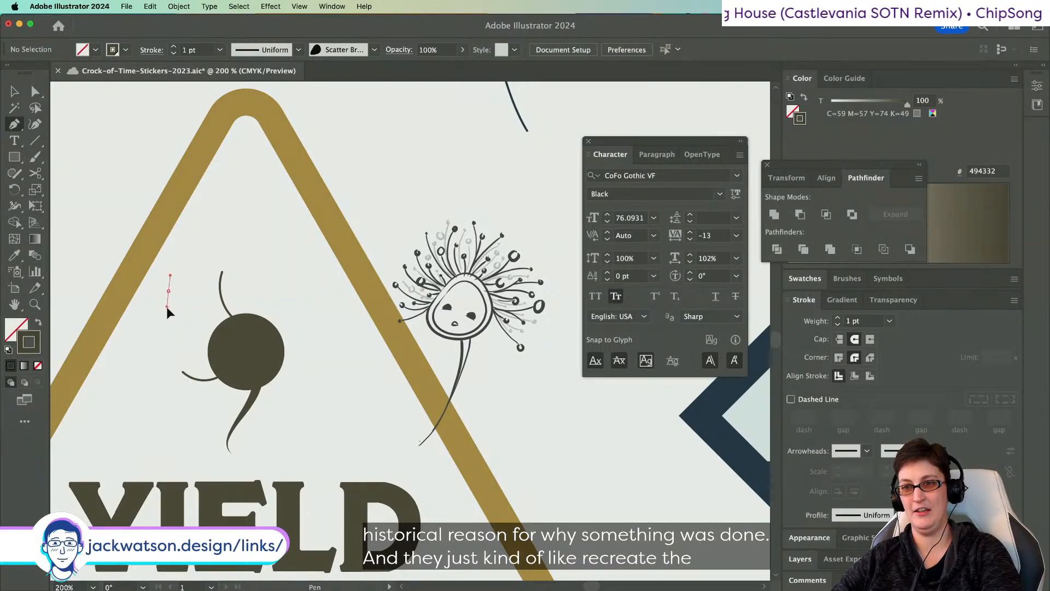
pyautogui.press('shift+super+a')
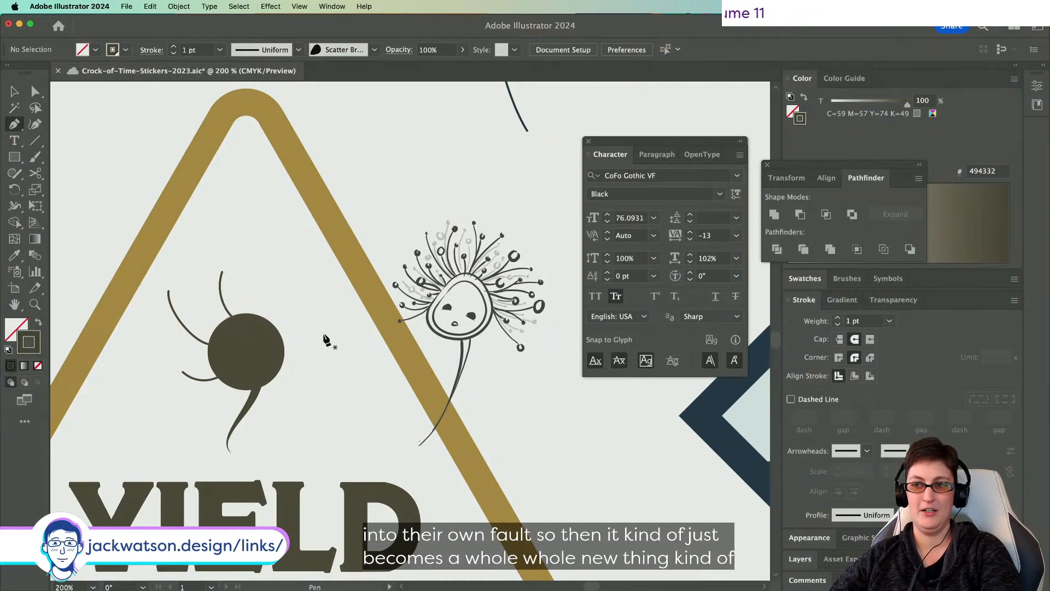
# - Draw two curved filaments on the circle's right side, one bending upward and one bending down toward the lower right
pyautogui.moveTo(306, 342); pyautogui.dragTo(303, 343)
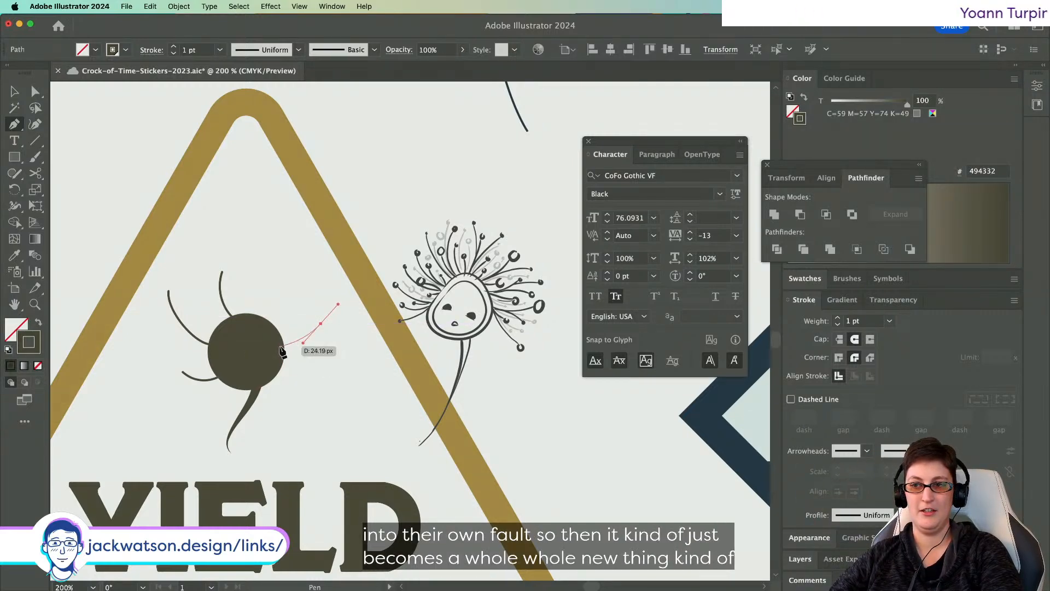
pyautogui.press('shift+super+a')
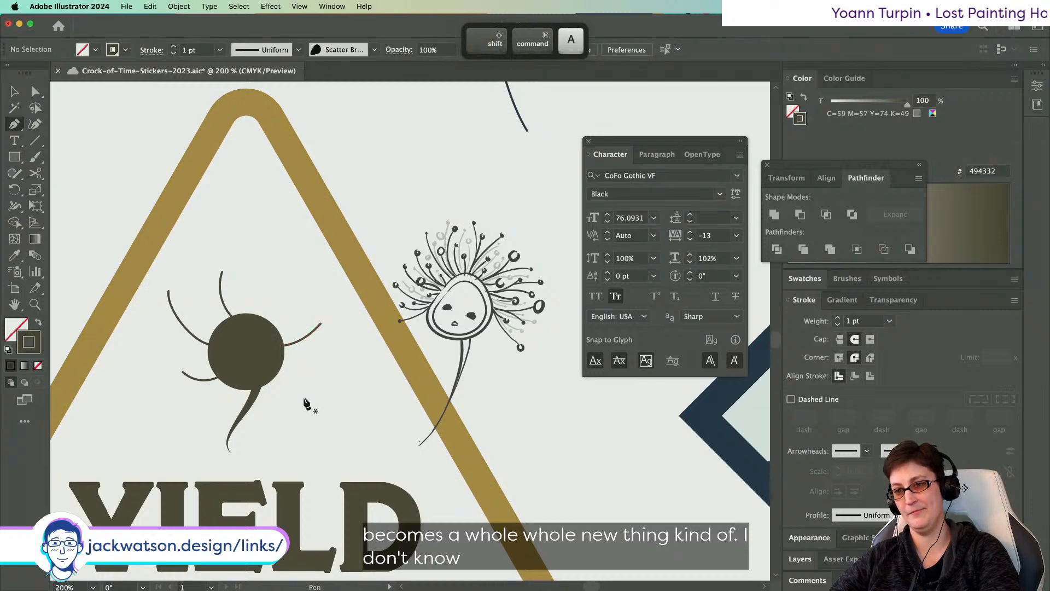
pyautogui.click(290, 396)
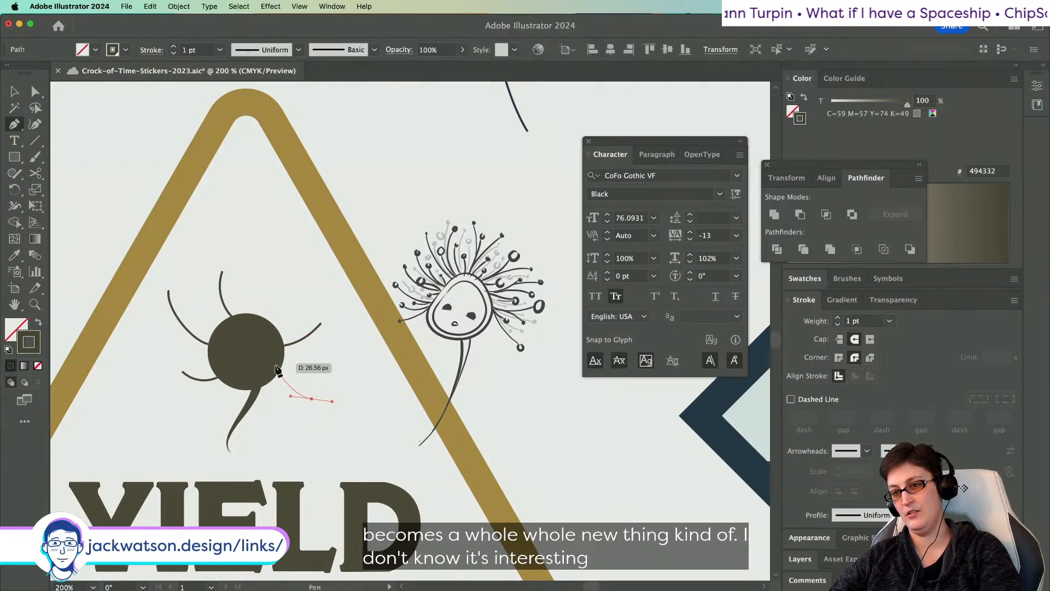
pyautogui.click(277, 366)
pyautogui.press('shift+super+a')
# - Draw a long curved filament rising from the top of the circle and a shorter one beside it at the upper right
pyautogui.scroll(1, 257, 332)
pyautogui.hscroll(-2, 257, 332)
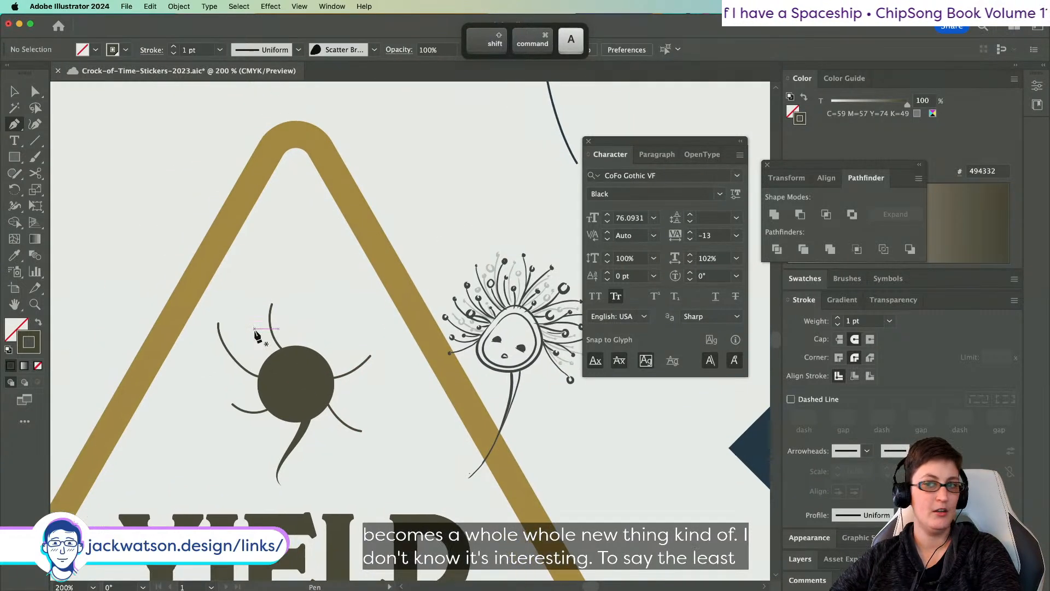
pyautogui.scroll(-2, 382, 321)
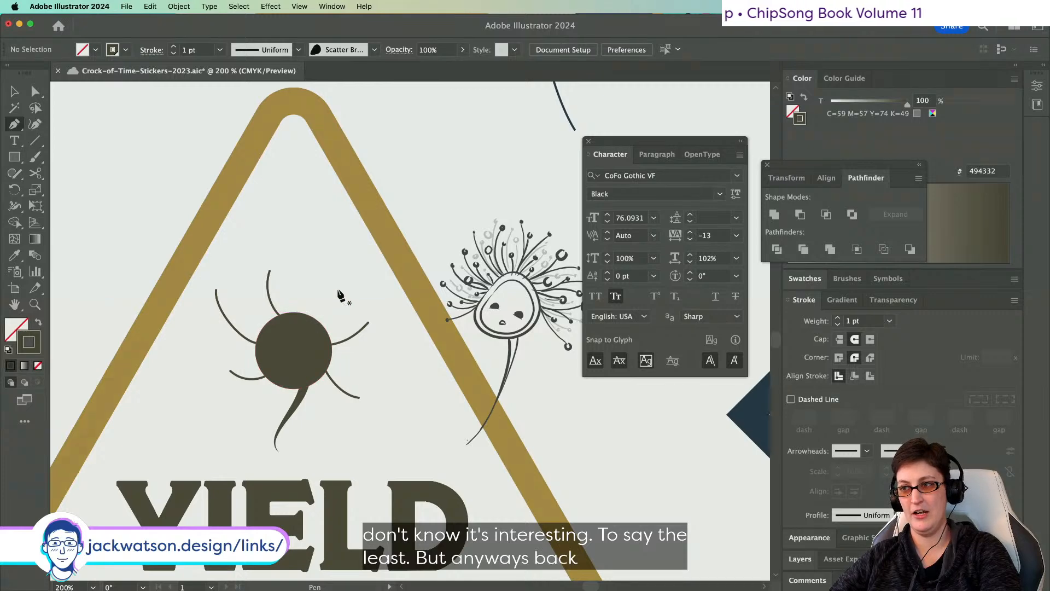
pyautogui.moveTo(332, 255); pyautogui.dragTo(318, 263)
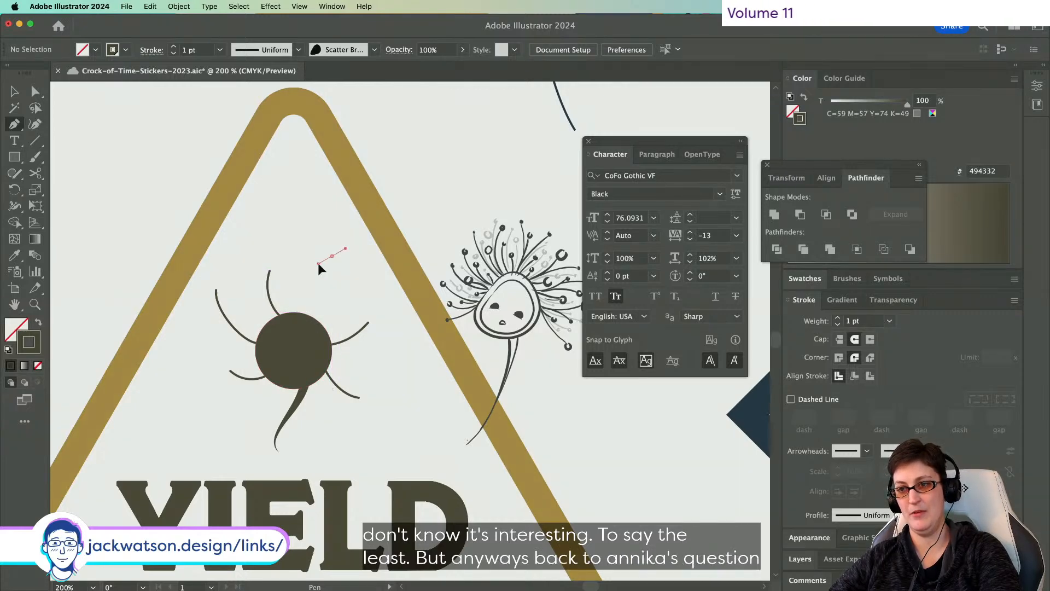
pyautogui.click(306, 317)
pyautogui.press('shift+super+a')
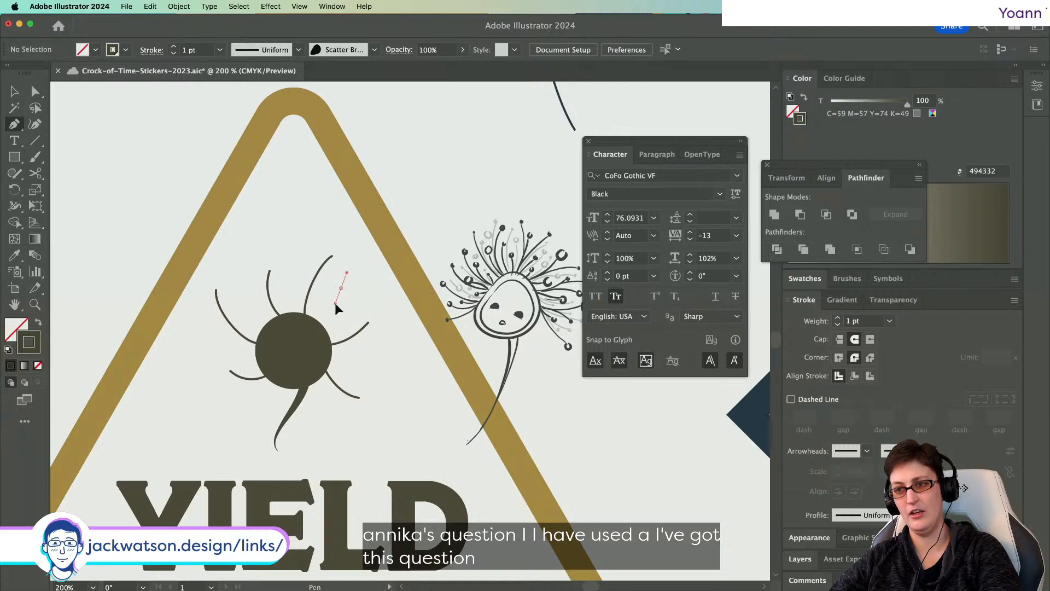
pyautogui.click(336, 304)
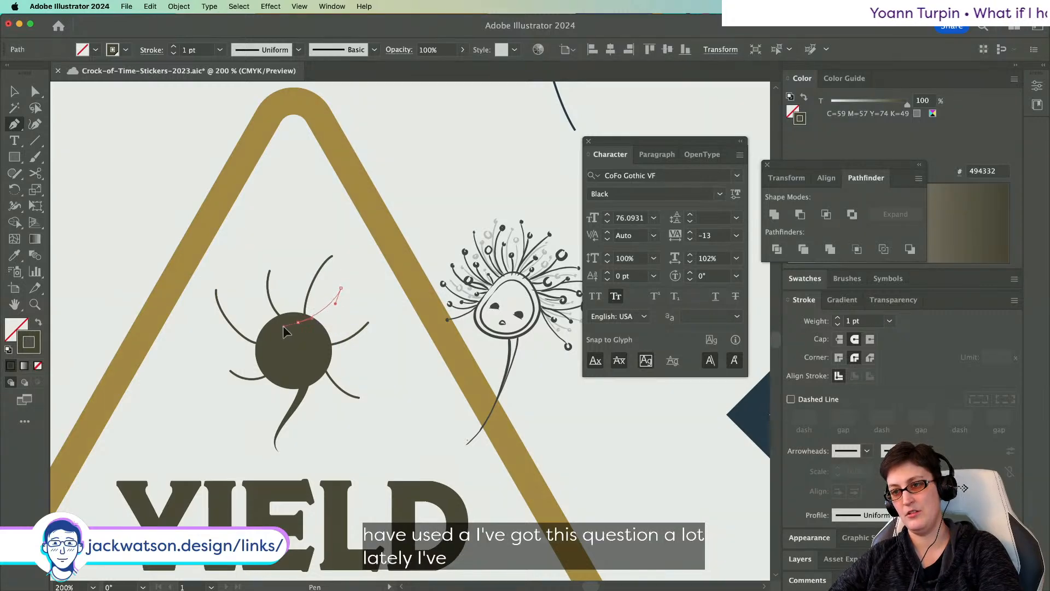
pyautogui.press('shift+super+a')
# - Draw another short curved filament on the circle's right edge, between the two existing right-hand ones
pyautogui.hscroll(1, 276, 326)
pyautogui.hscroll(2, 278, 327)
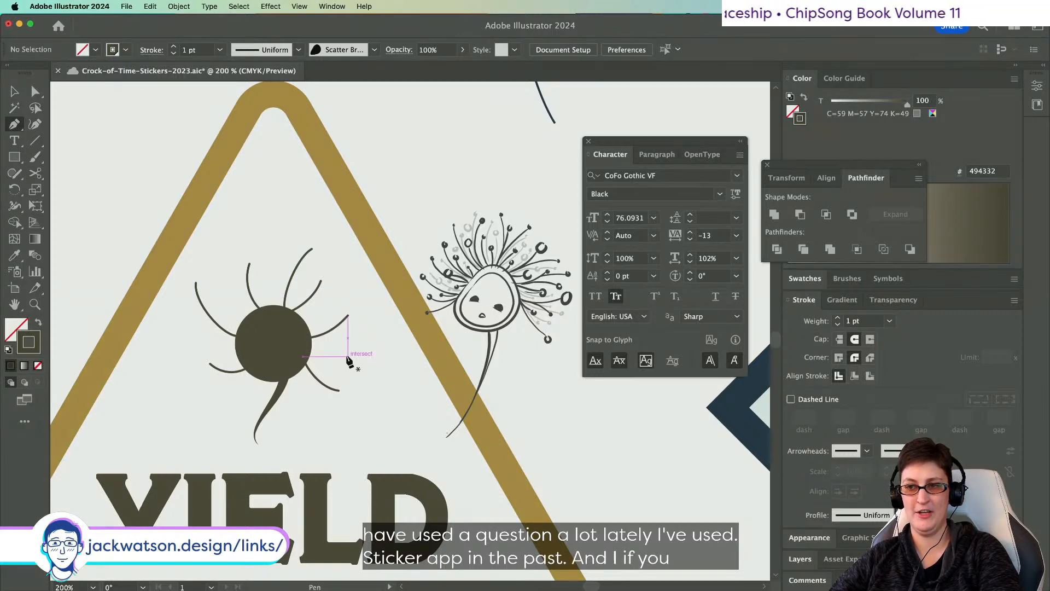
pyautogui.moveTo(320, 356); pyautogui.dragTo(301, 339)
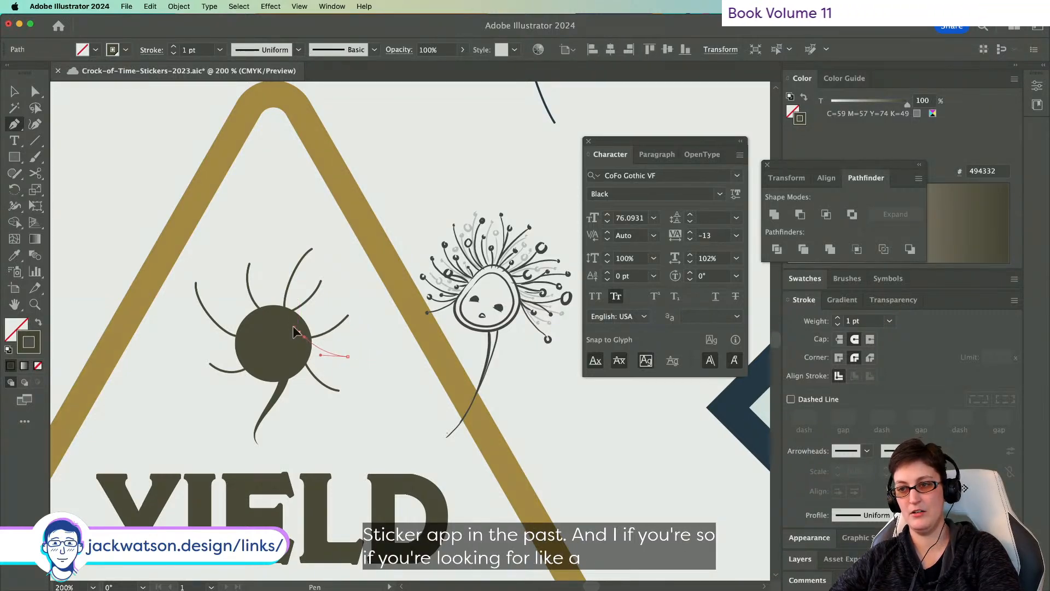
pyautogui.press('shift+super+a')
# - Draw a short curved filament between the two upper-left ones, redoing its end point on the circle
pyautogui.hscroll(-4, 213, 306)
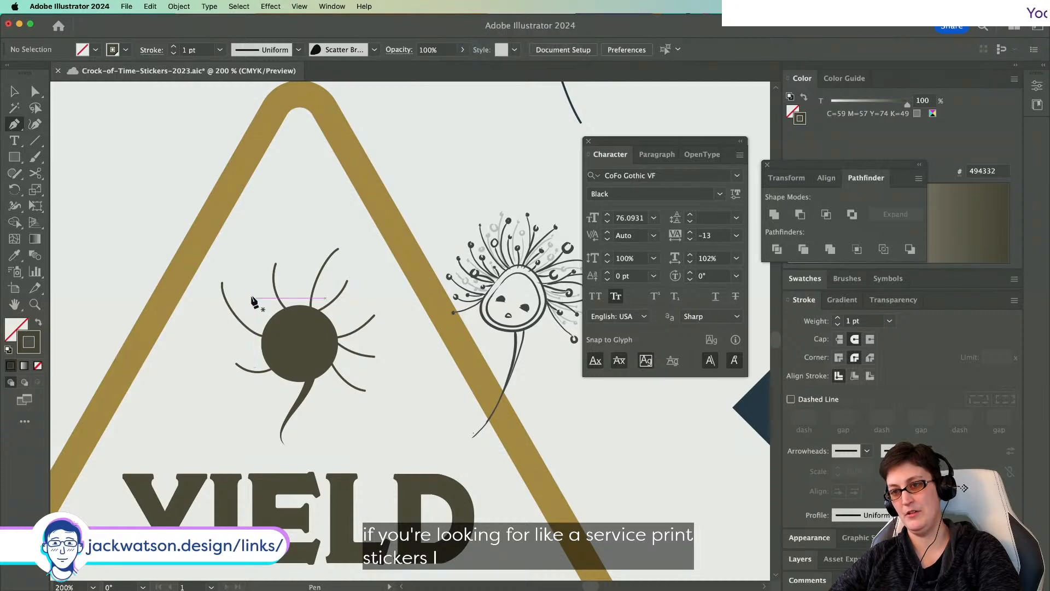
pyautogui.moveTo(244, 292); pyautogui.dragTo(249, 307)
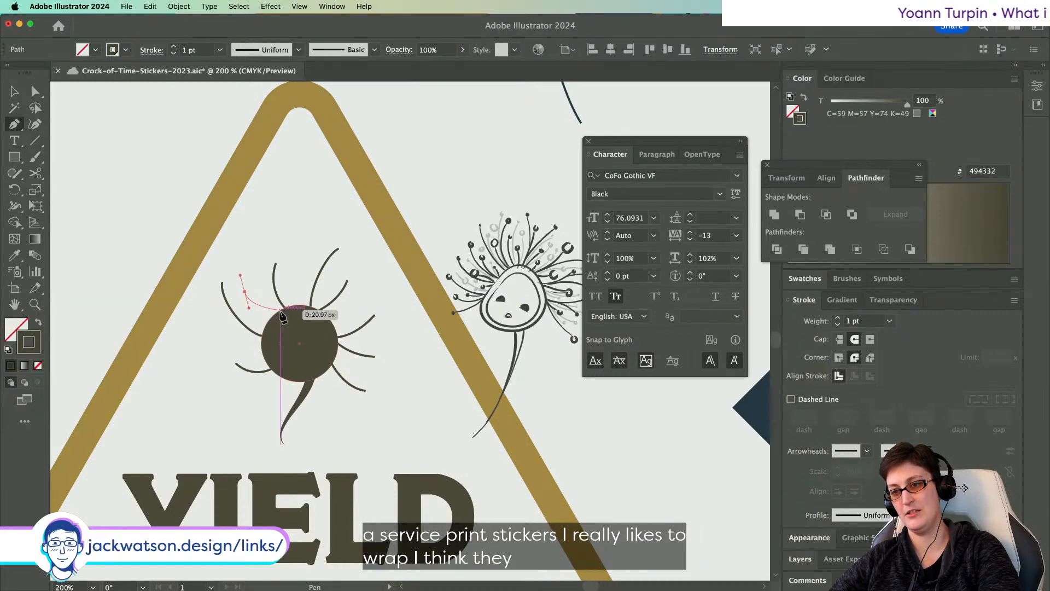
pyautogui.click(289, 313)
pyautogui.press('shift+super+a')
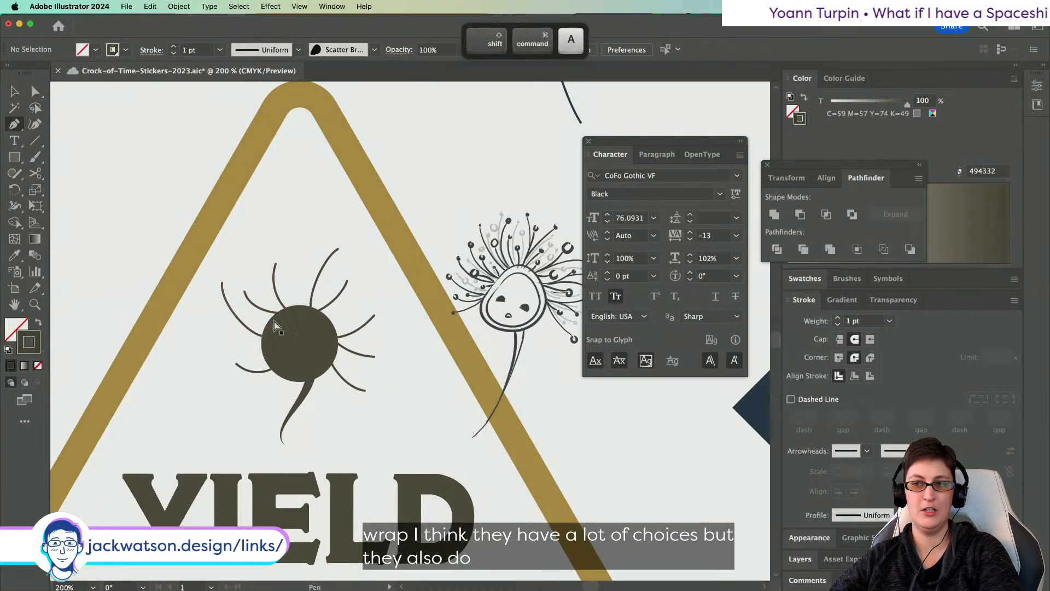
pyautogui.press('super+z')
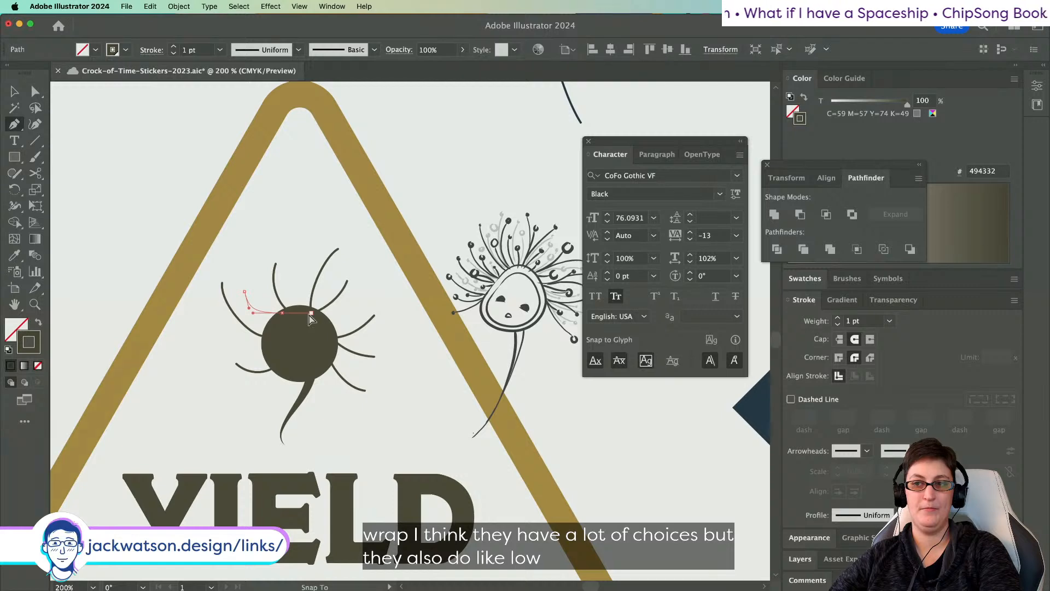
pyautogui.press('shift+super+a')
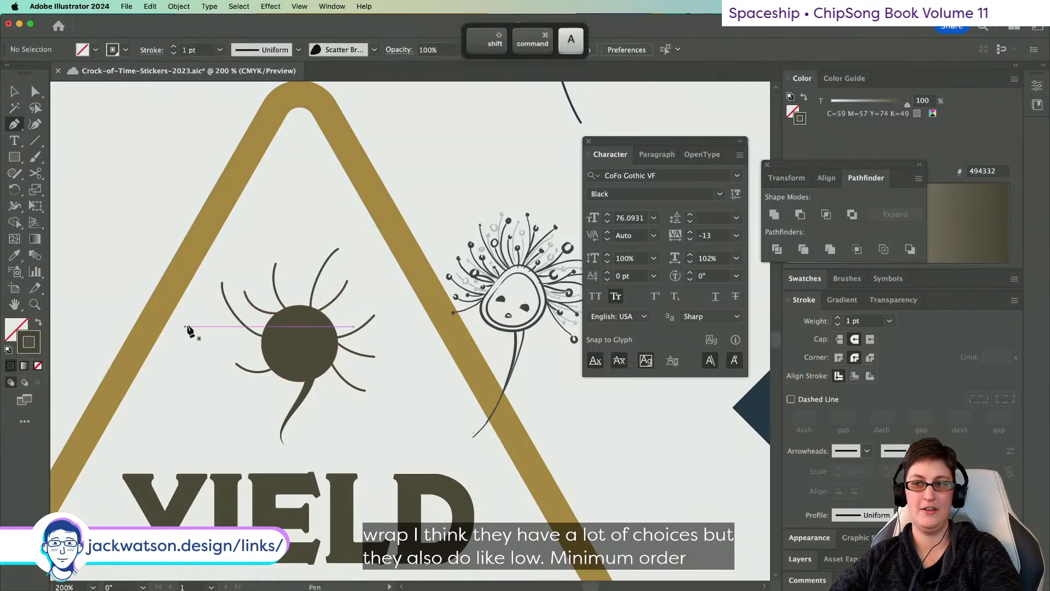
# - Nudge the inner anchor point of the newest upper-left filament slightly down and right into the circle
pyautogui.click(35, 93)
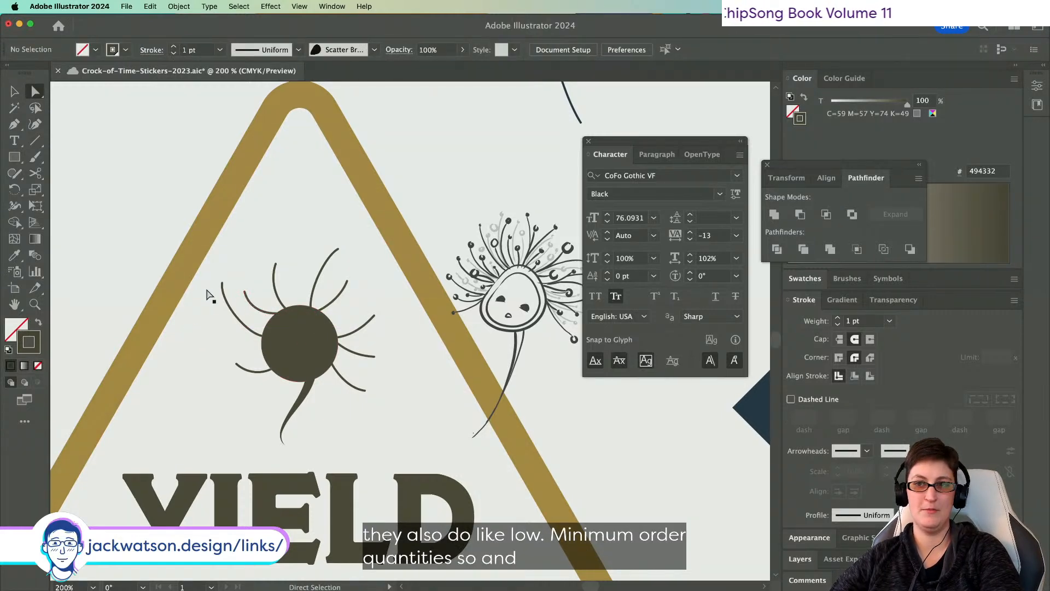
pyautogui.click(244, 292)
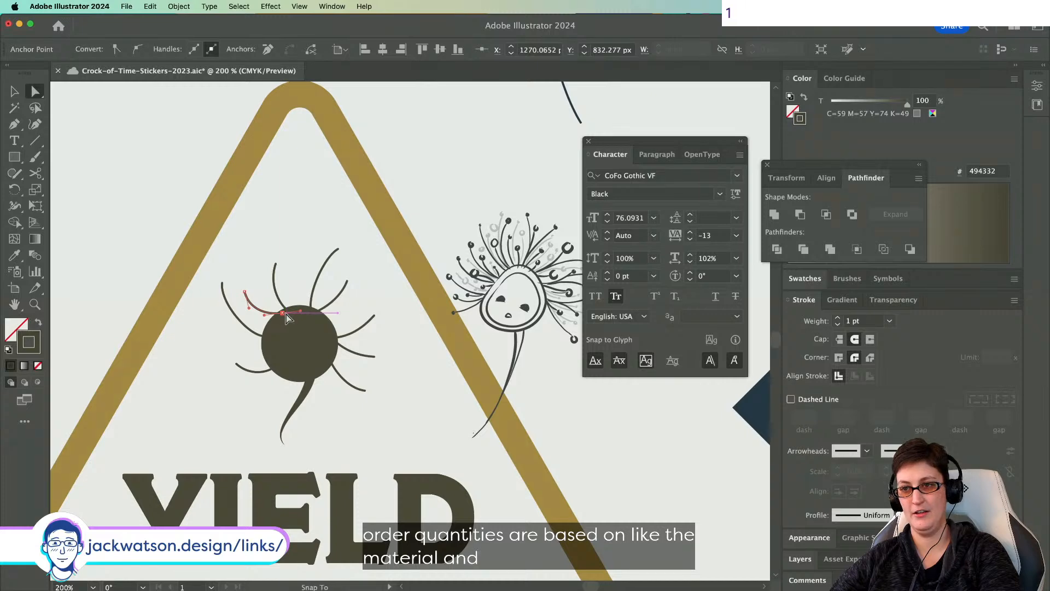
pyautogui.press('Down')
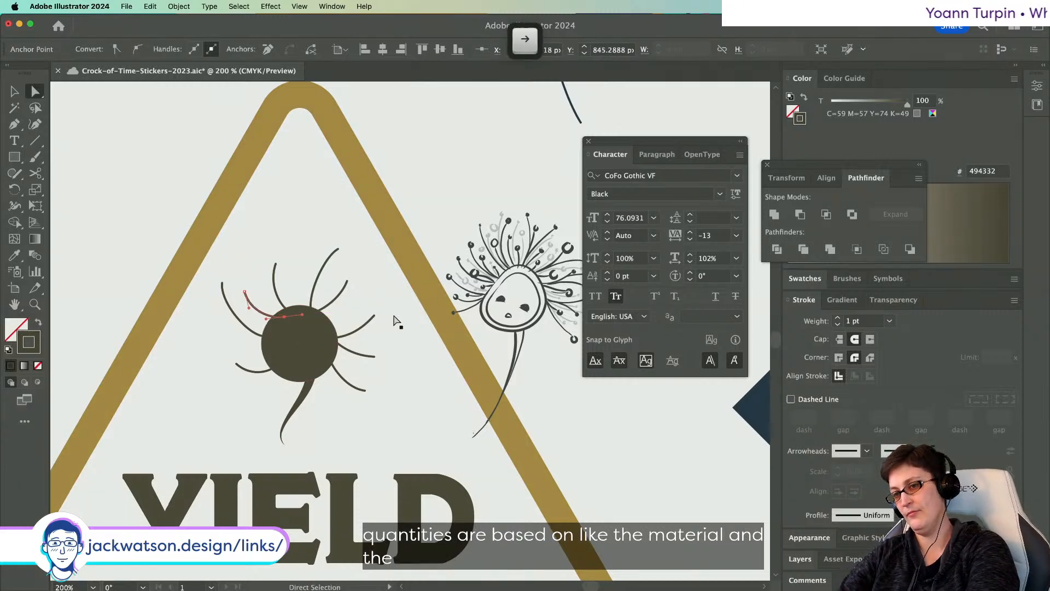
pyautogui.press('Right')
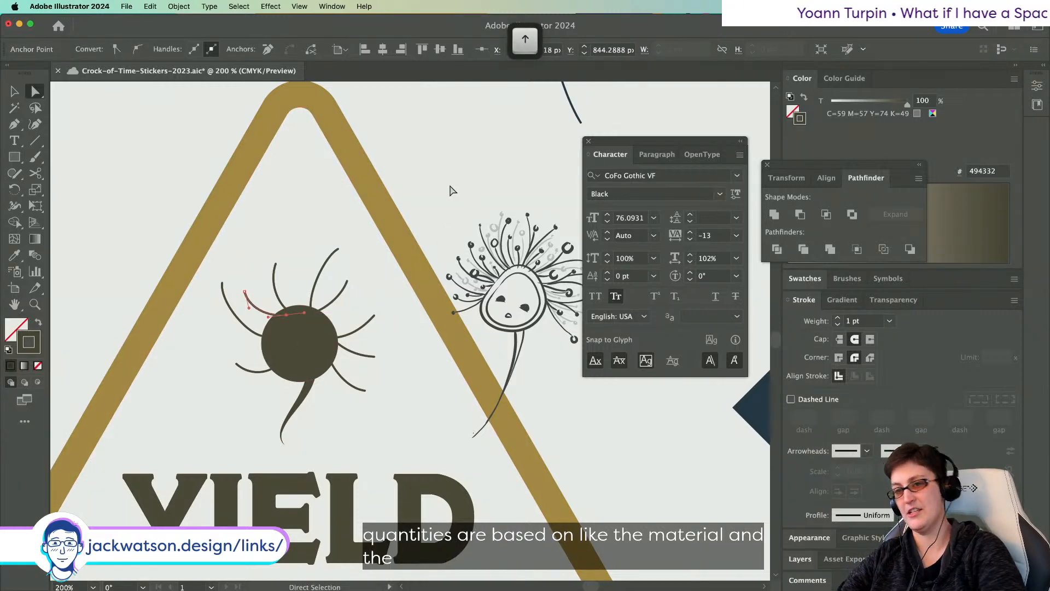
# - Delete the newest short upper-left filament and redraw it as a gentle curve running from the left into the circle's top
pyautogui.click(434, 183)
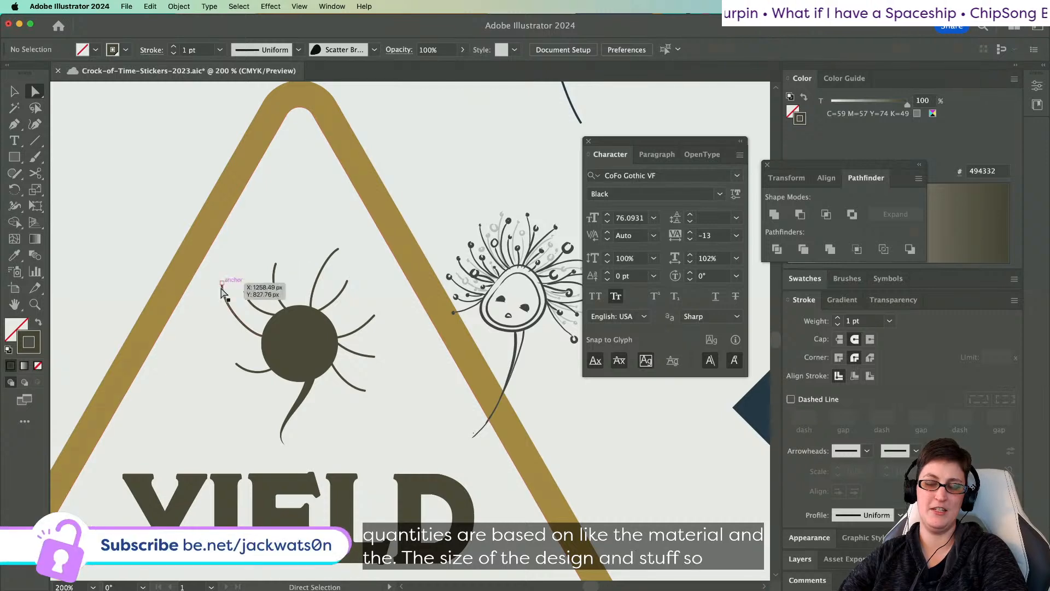
pyautogui.click(244, 292)
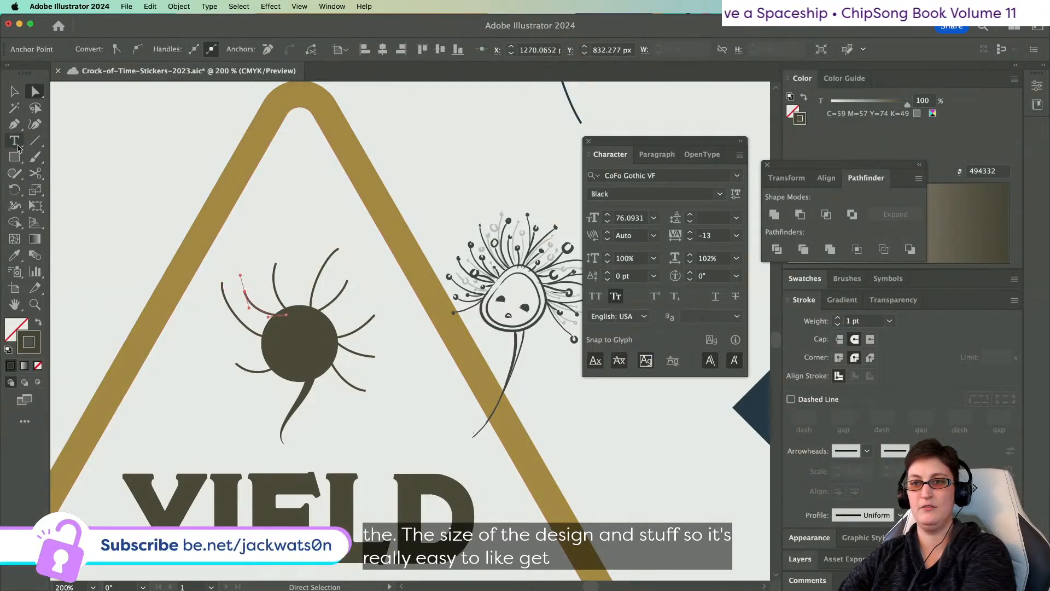
pyautogui.press('BackSpace')
pyautogui.press('p')
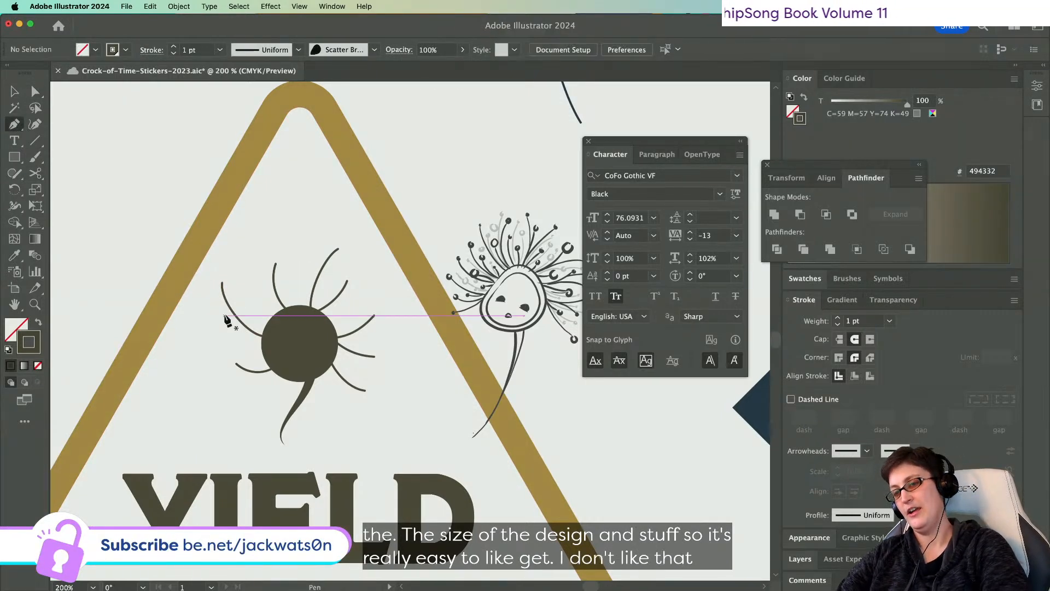
pyautogui.hscroll(2, 227, 320)
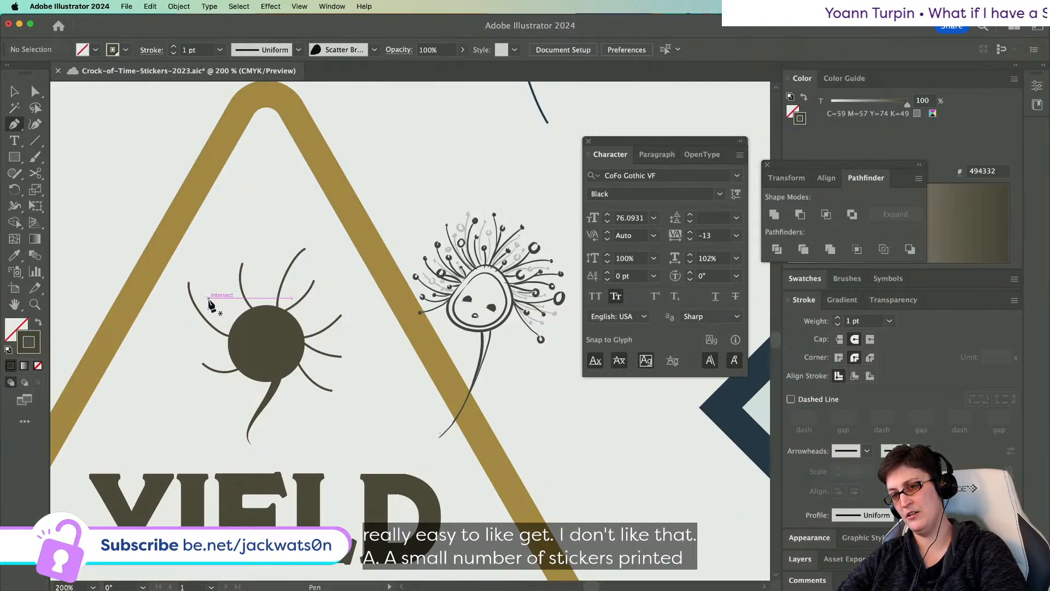
pyautogui.moveTo(209, 298); pyautogui.dragTo(226, 300)
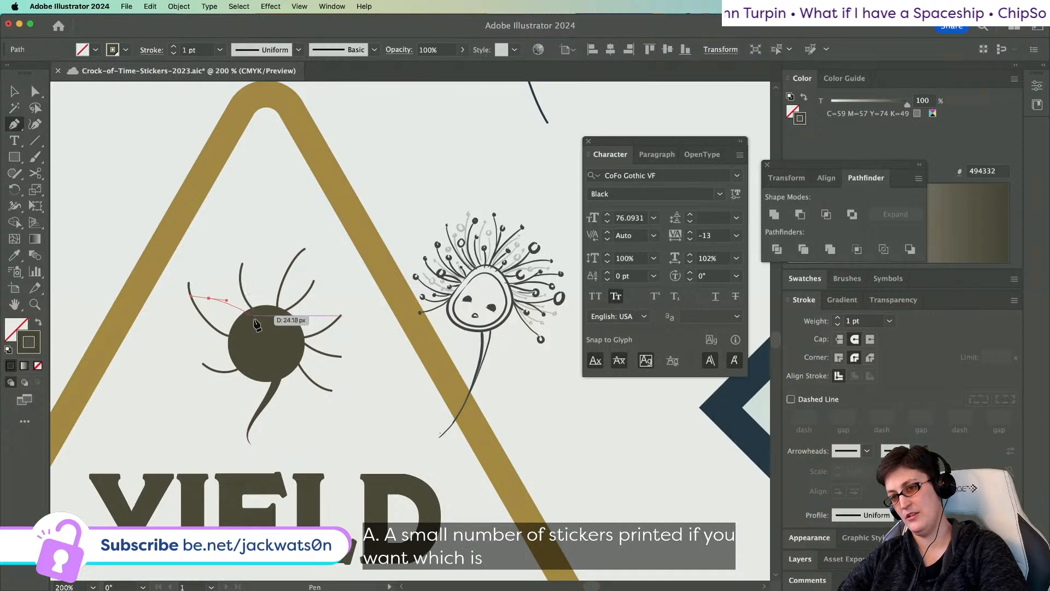
pyautogui.press('shift+super+a')
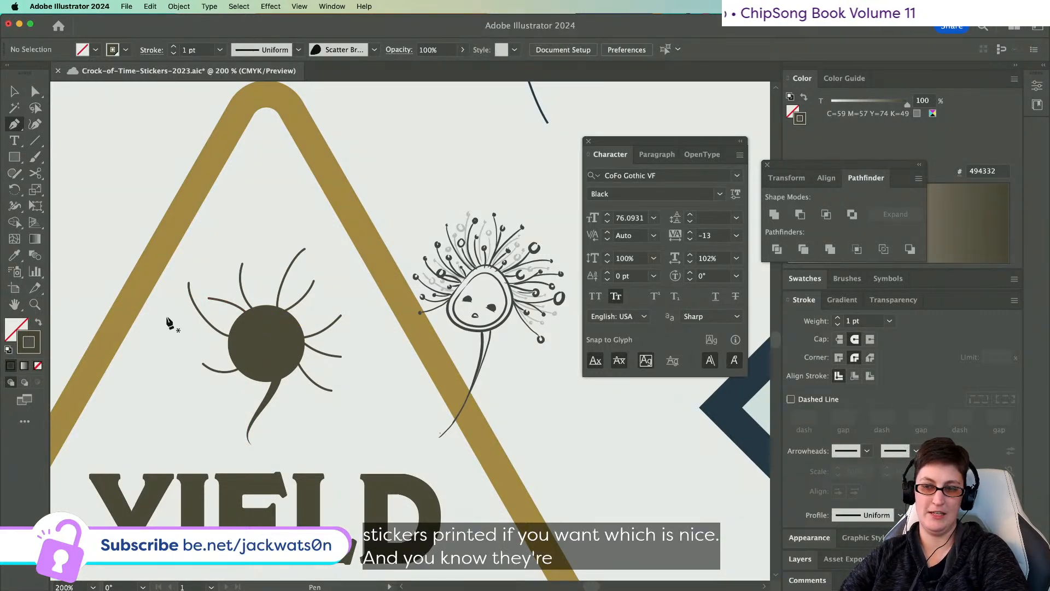
pyautogui.click(189, 341)
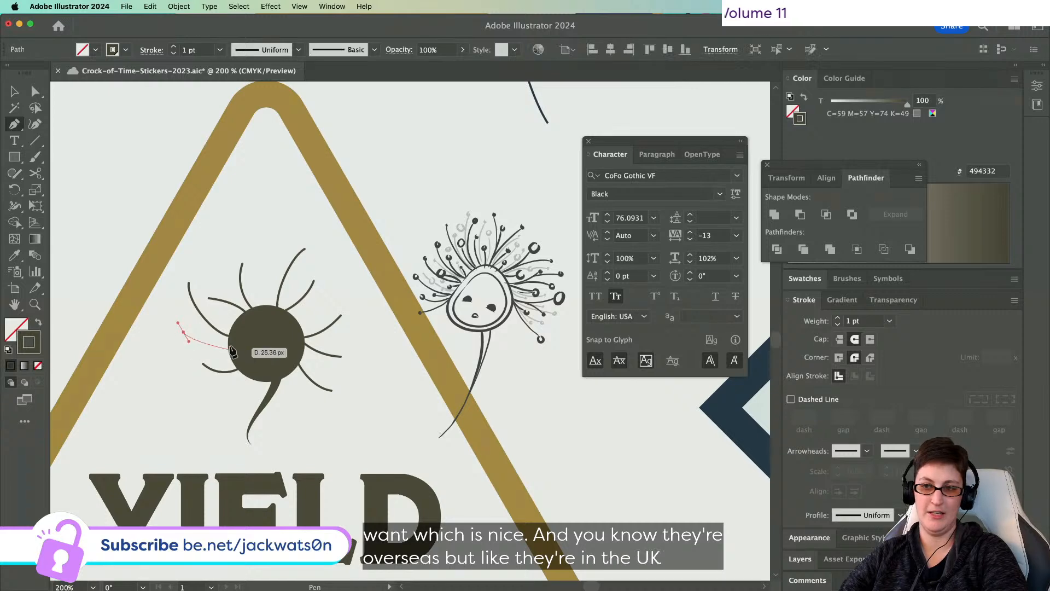
pyautogui.moveTo(241, 339); pyautogui.dragTo(253, 337)
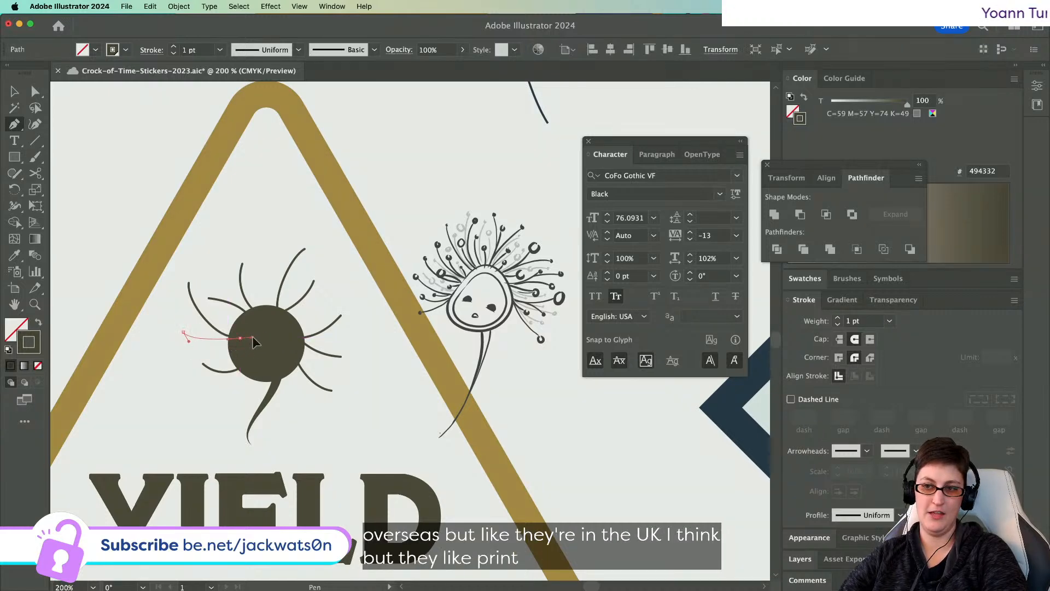
pyautogui.press('cmd+z')
pyautogui.hscroll(2, 77, 300)
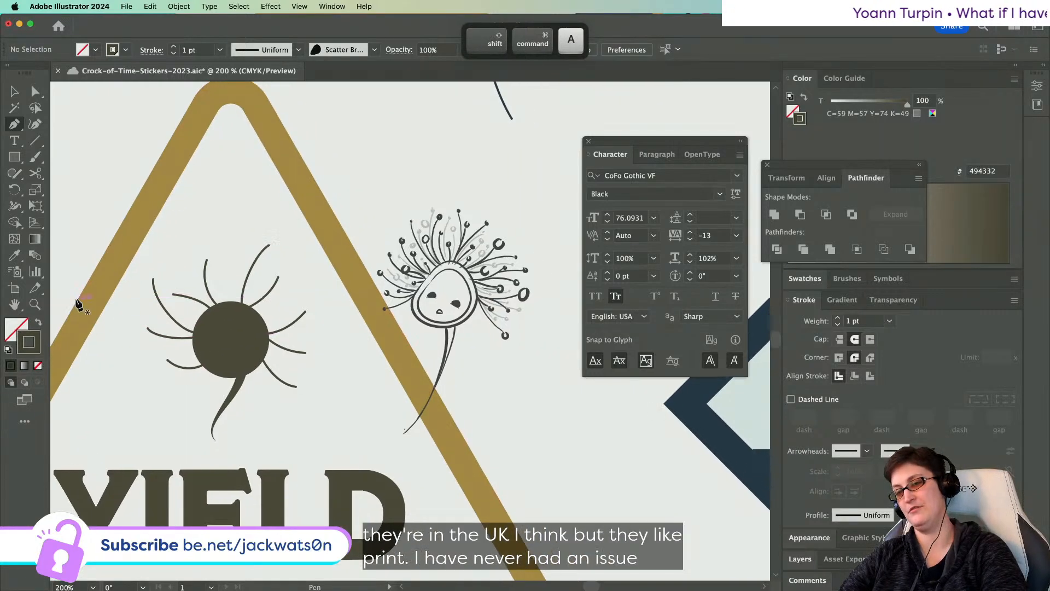
pyautogui.press('super+z')
pyautogui.hscroll(1, 170, 336)
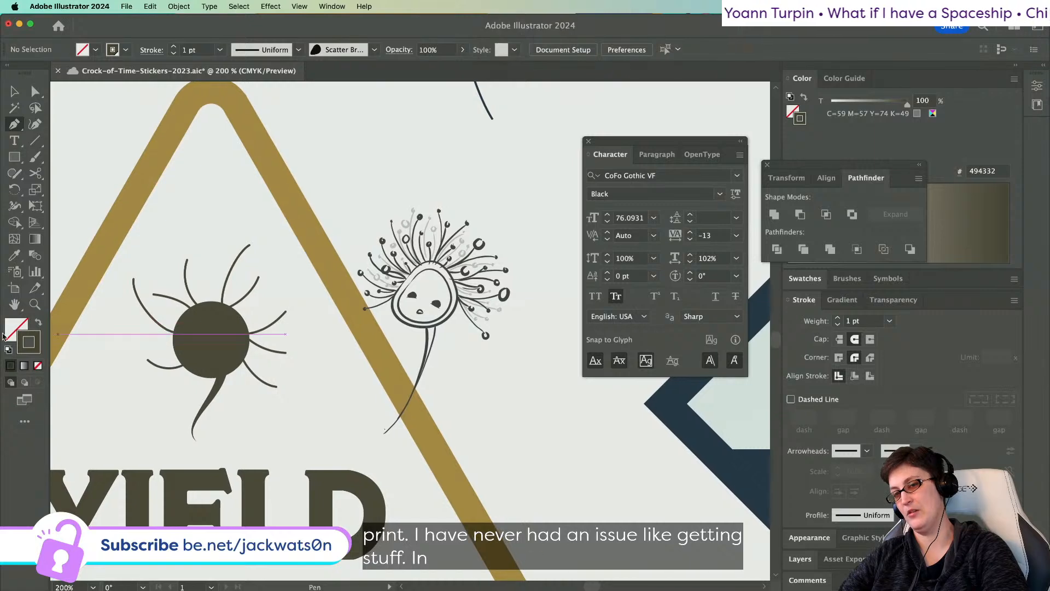
# - Duplicate the large body circle in place and scale the copy down to a small dot
pyautogui.scroll(-1, 259, 323)
pyautogui.press('super+equal')
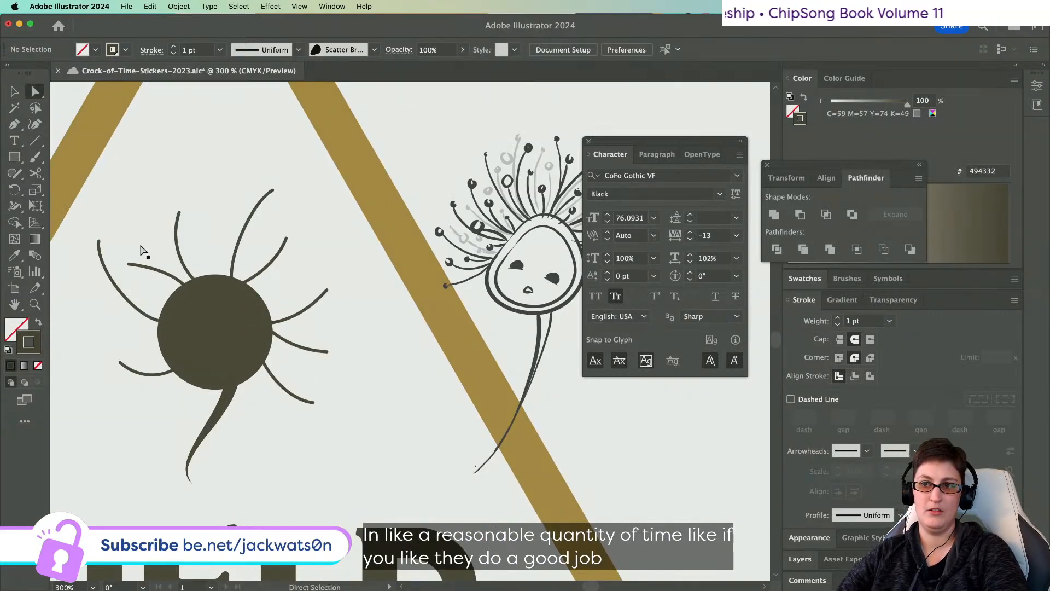
pyautogui.keyDown('super'); pyautogui.click(216, 293); pyautogui.keyUp('super')
pyautogui.press('super+f')
pyautogui.click(8, 87)
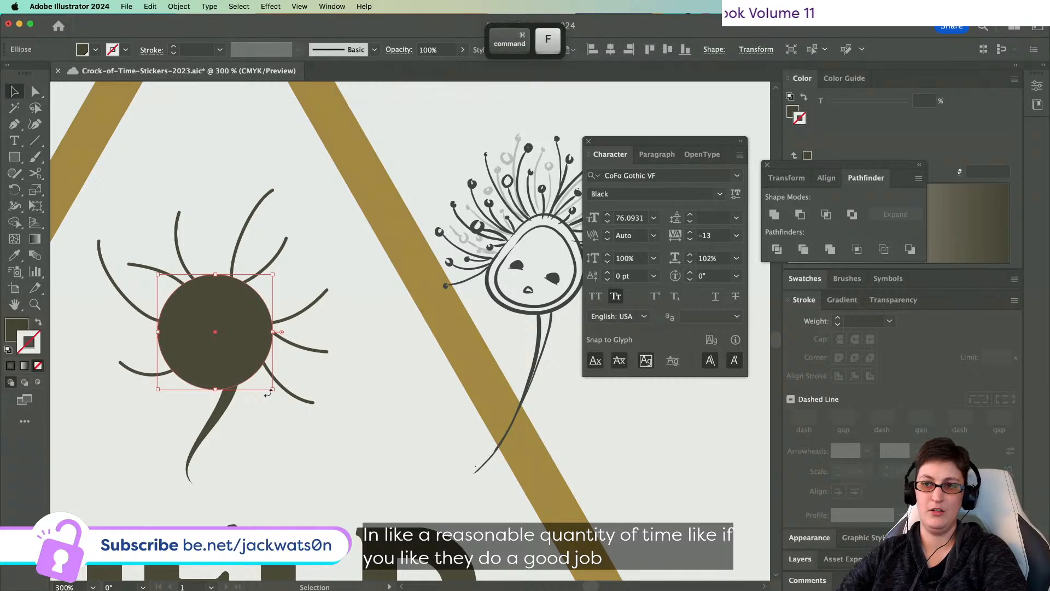
pyautogui.moveTo(275, 391); pyautogui.dragTo(175, 328)
pyautogui.press('super+shift+a')
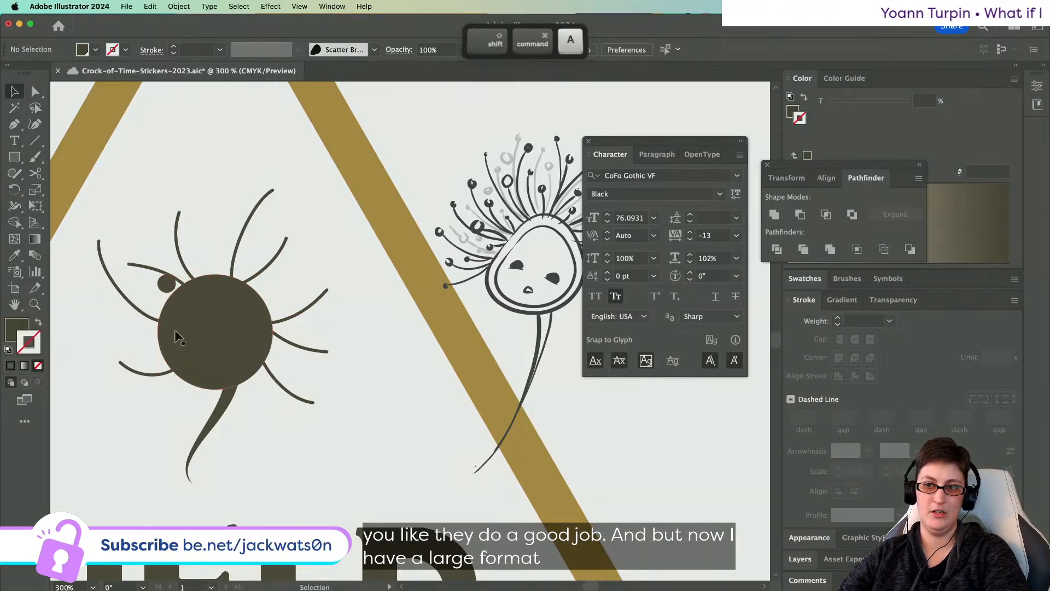
# - Place the small dot on the top-left filament's tip and a slightly smaller copy on the long top filament's tip
pyautogui.moveTo(167, 285); pyautogui.dragTo(280, 191)
pyautogui.press('super+f')
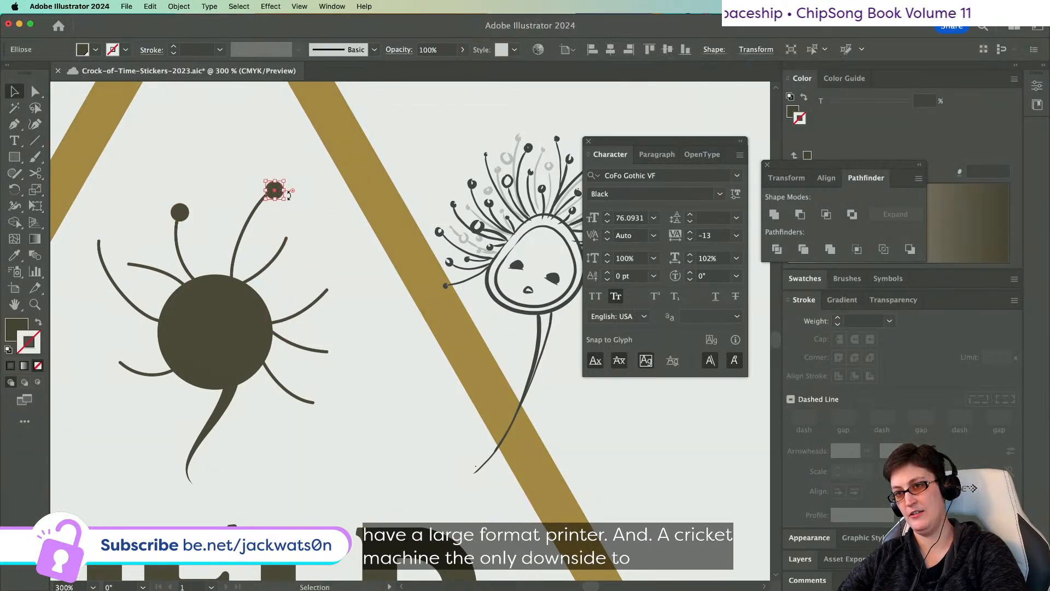
pyautogui.press('shift+super+a')
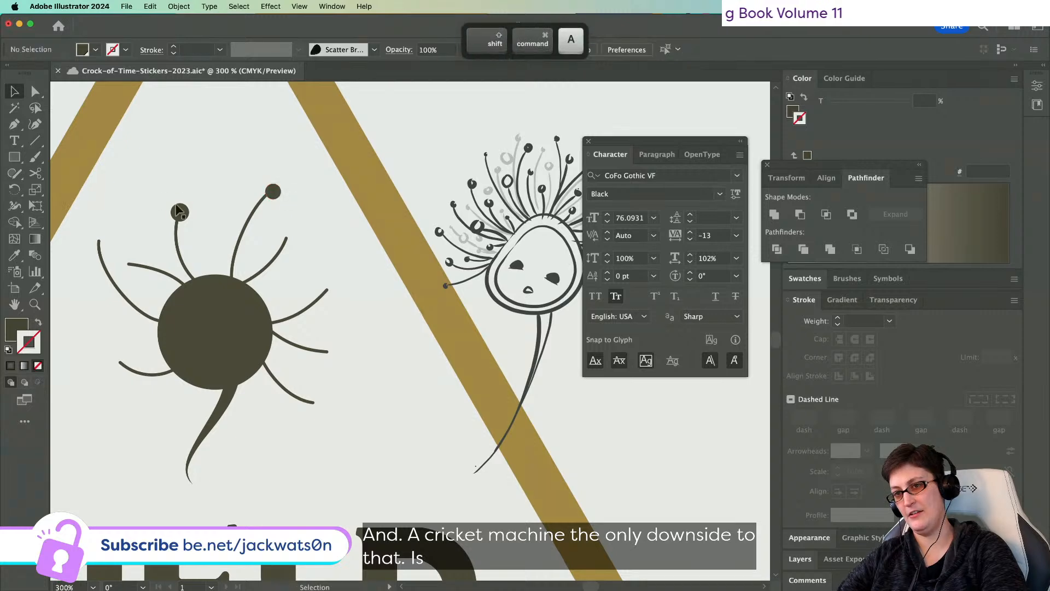
pyautogui.press('super+z')
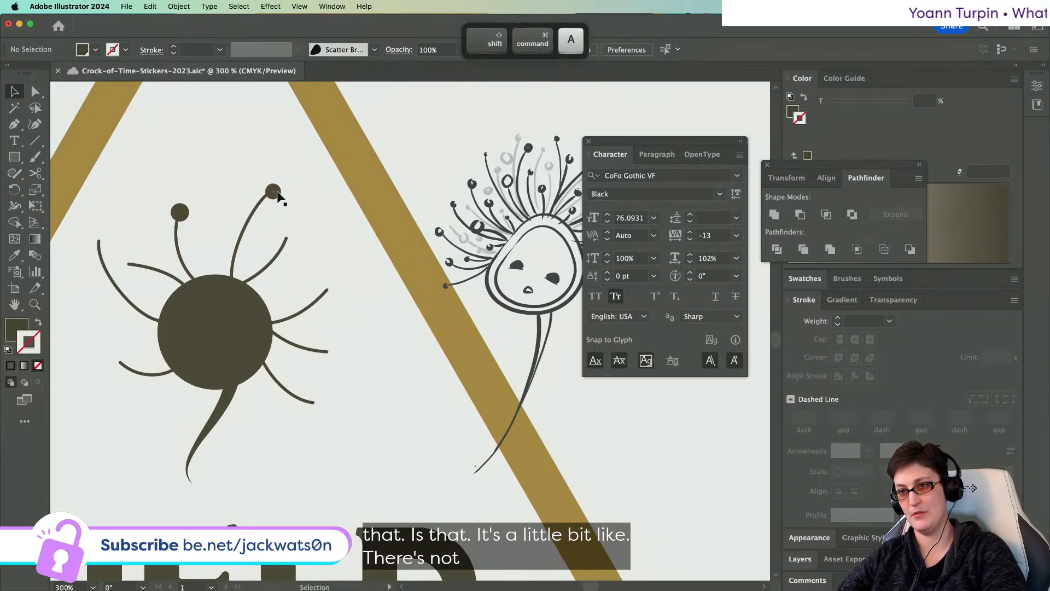
# - Copy the long filament's dot onto the short upper-right filament and the two upper-left filaments, making the two shorter filaments' dots larger
pyautogui.moveTo(273, 192); pyautogui.dragTo(300, 226)
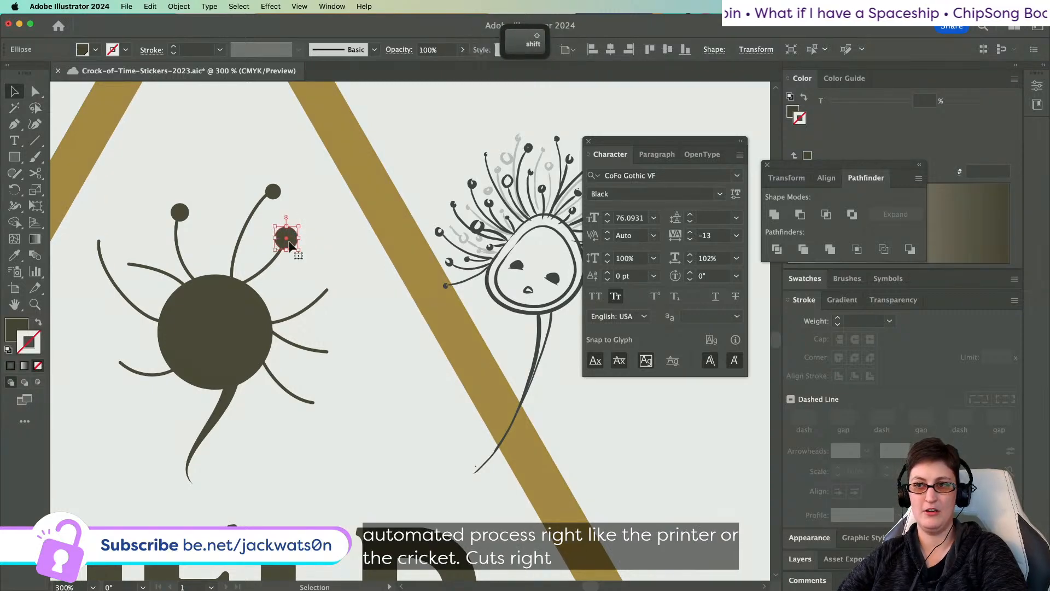
pyautogui.press('super+shift+a')
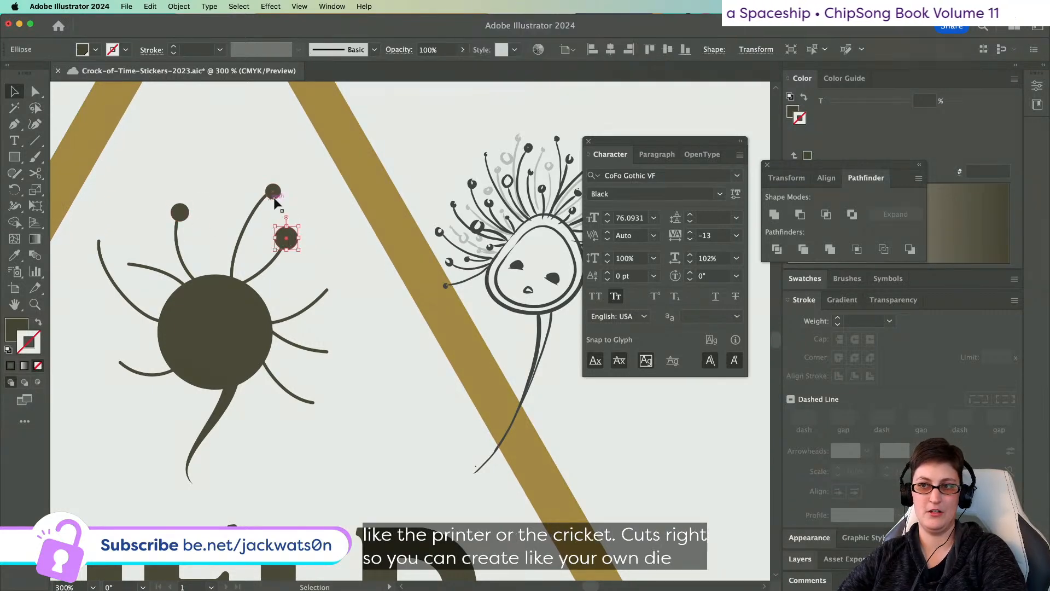
pyautogui.press('super+shift+a')
pyautogui.moveTo(277, 197); pyautogui.dragTo(143, 267)
pyautogui.press('super+shift+a')
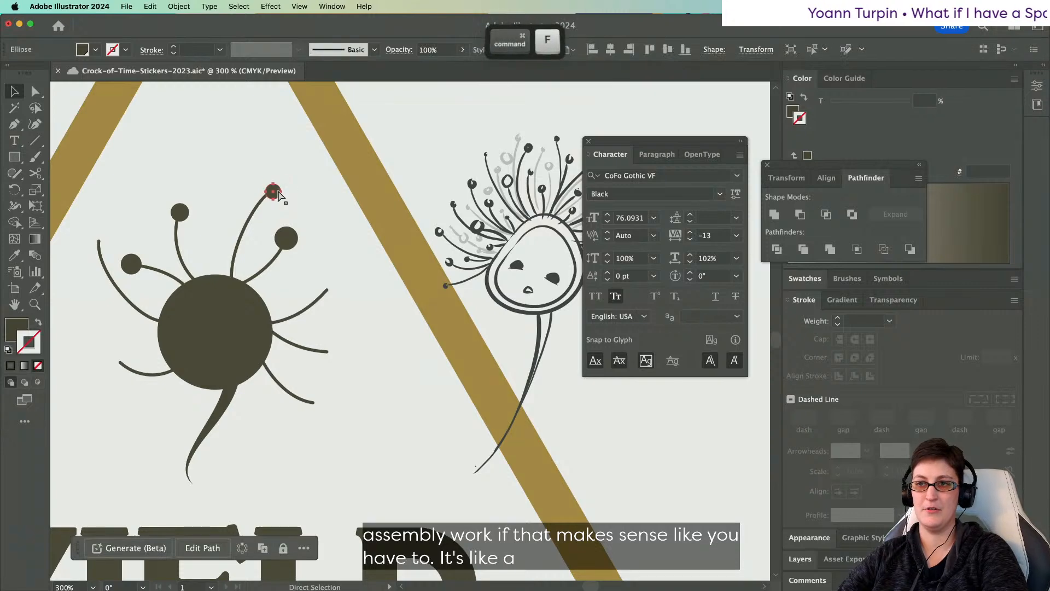
pyautogui.moveTo(279, 194); pyautogui.dragTo(106, 244)
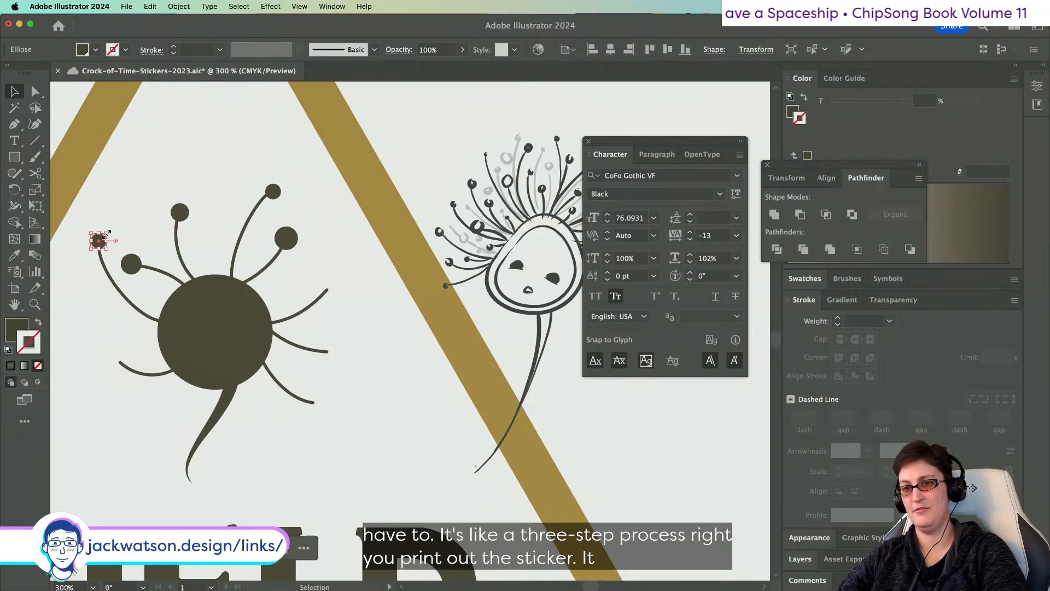
# - Copy the upper-right filament's dot onto the tip of the filament directly below it on the circle's right side, making it smaller
pyautogui.click(283, 240)
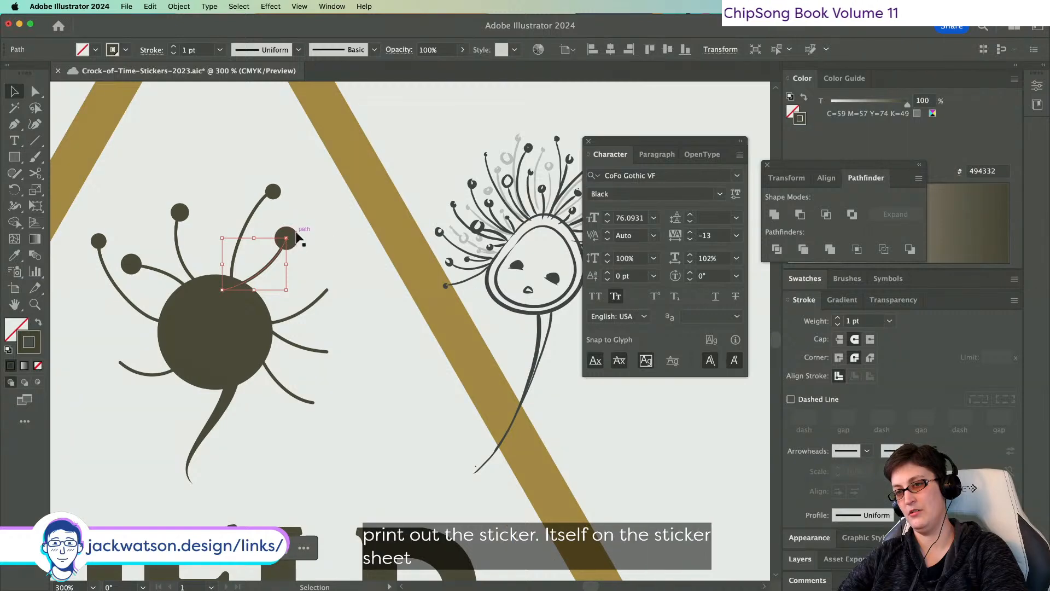
pyautogui.press('super+z')
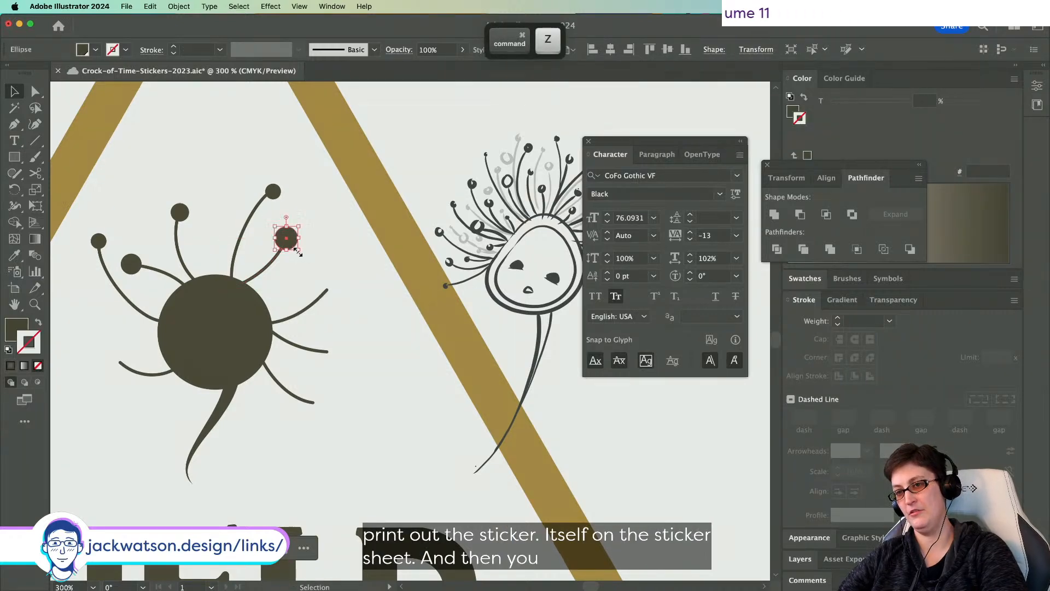
pyautogui.moveTo(286, 239); pyautogui.dragTo(333, 282)
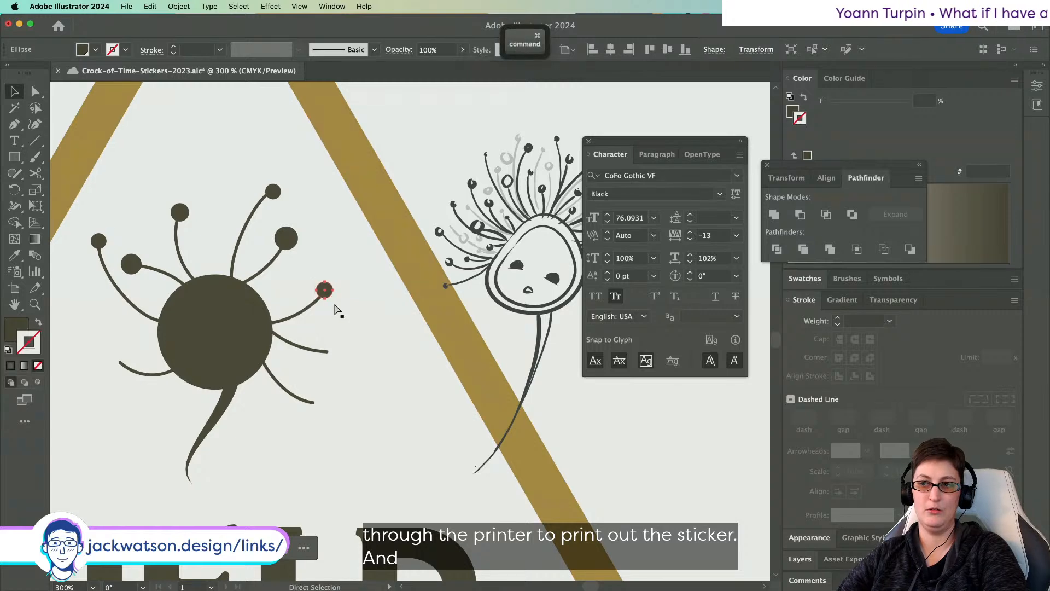
pyautogui.keyDown('super'); pyautogui.click(326, 295); pyautogui.keyUp('super')
pyautogui.press('shift+super+a')
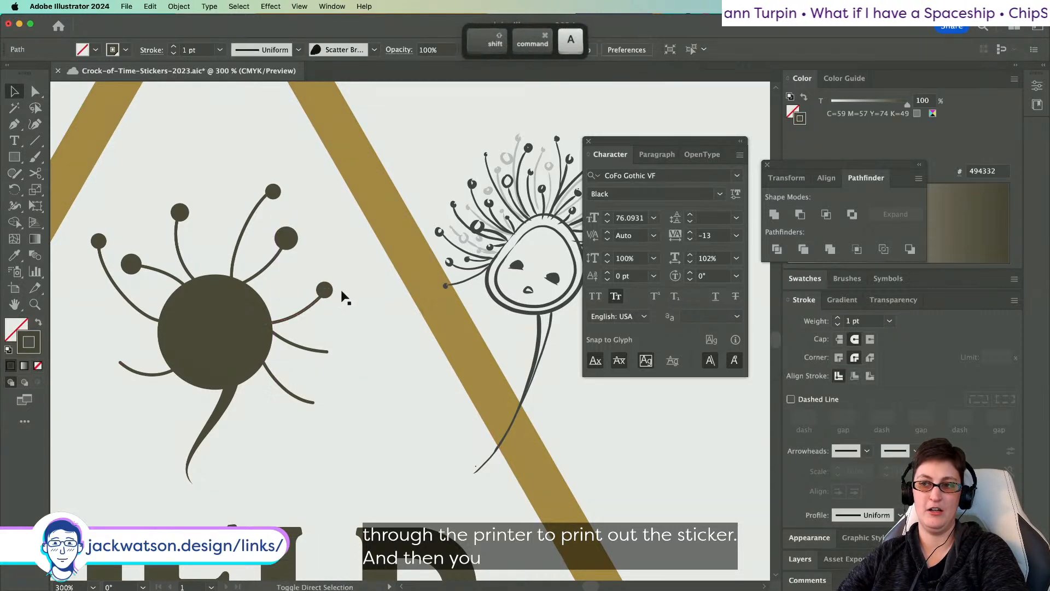
# - Add a dot about 7 px wide to the tip of the middle right filament and save the document
pyautogui.moveTo(332, 291); pyautogui.dragTo(334, 350)
pyautogui.press('shift')
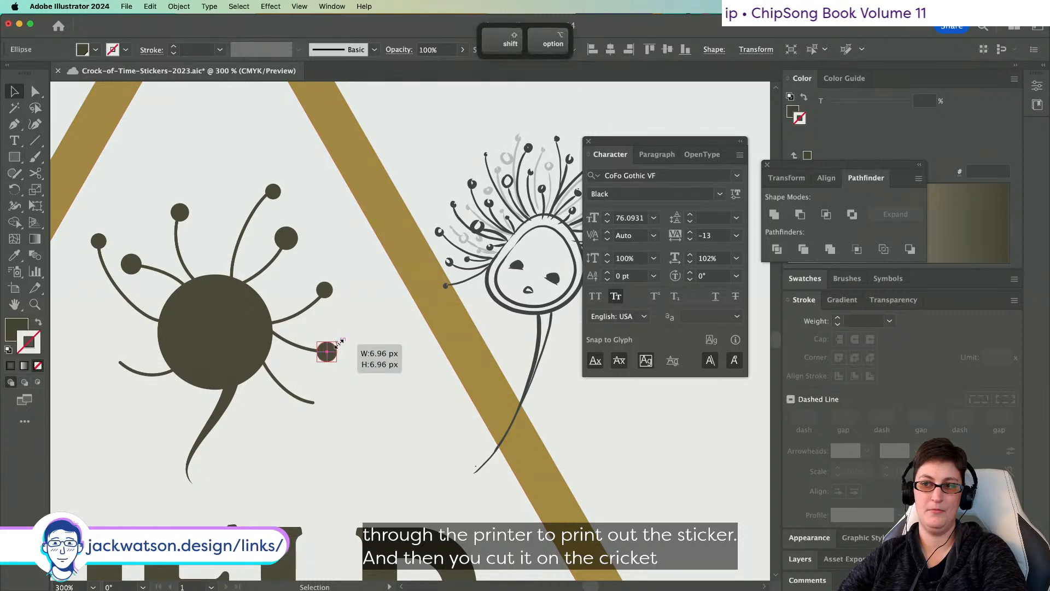
pyautogui.press('super+s')
pyautogui.press('Return')
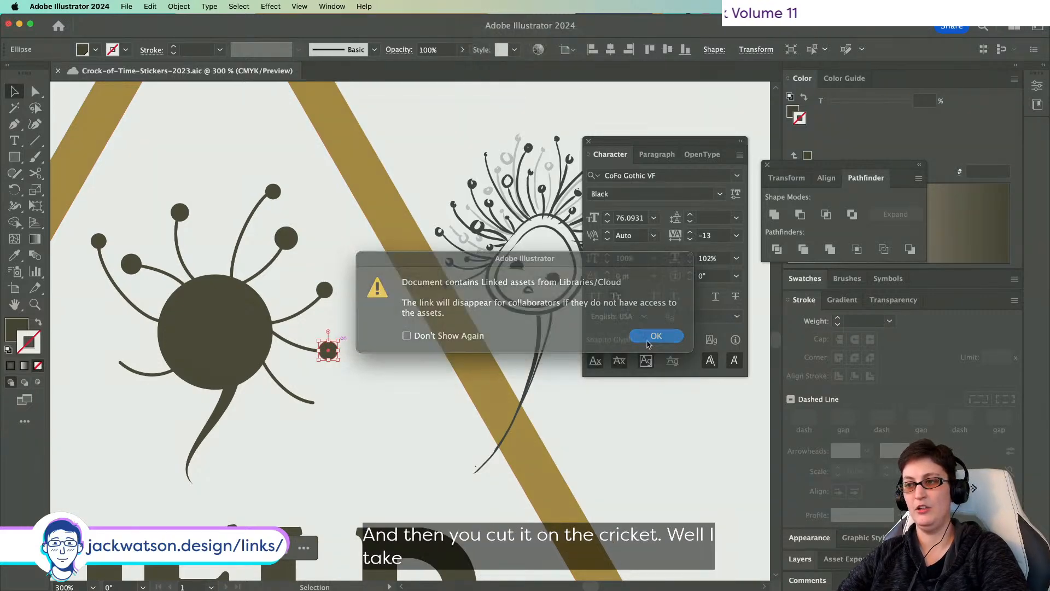
pyautogui.click(36, 92)
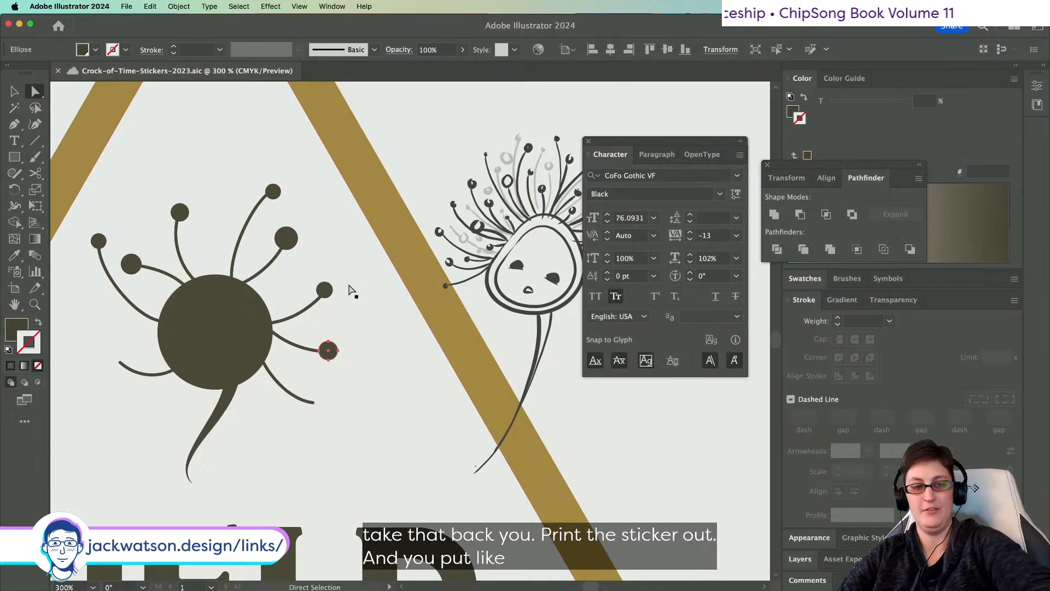
pyautogui.press('super')
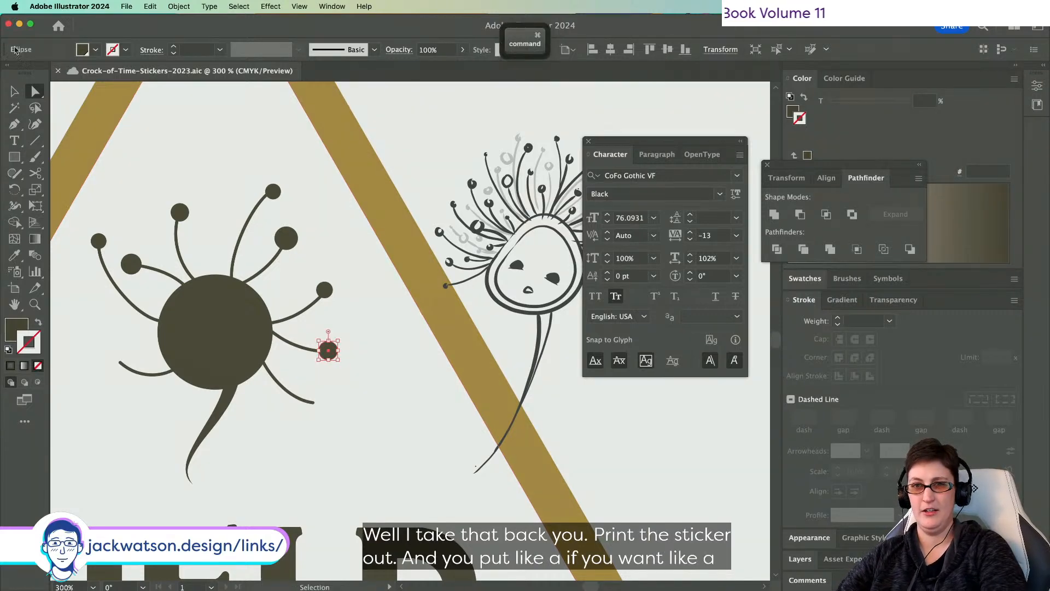
pyautogui.click(21, 97)
pyautogui.press('shift+super+a')
pyautogui.click(328, 351)
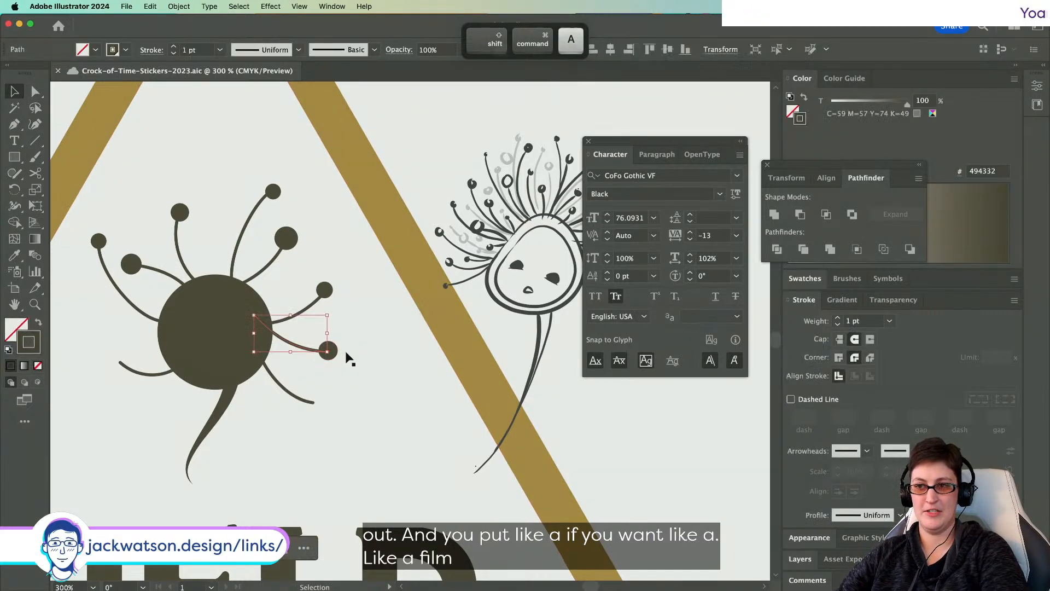
pyautogui.click(345, 314)
# - Copy the long top filament's dot onto the tips of the lower-right and lower-left filaments
pyautogui.click(273, 191)
pyautogui.press('super+c')
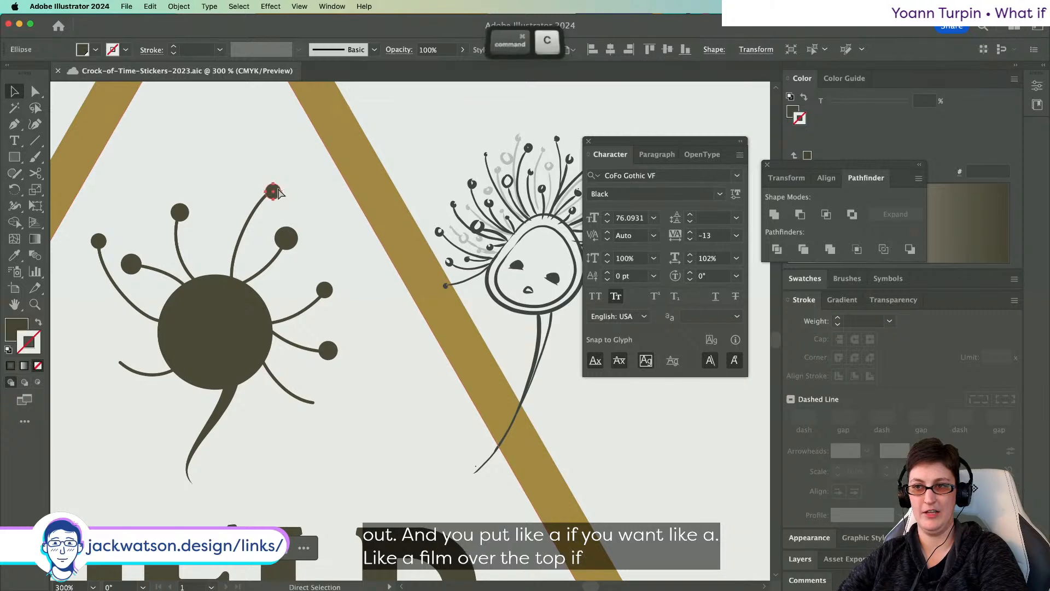
pyautogui.press('super+f')
pyautogui.moveTo(276, 192); pyautogui.dragTo(122, 361)
pyautogui.press('super+c')
pyautogui.press('super+f')
pyautogui.press('shift+super+a')
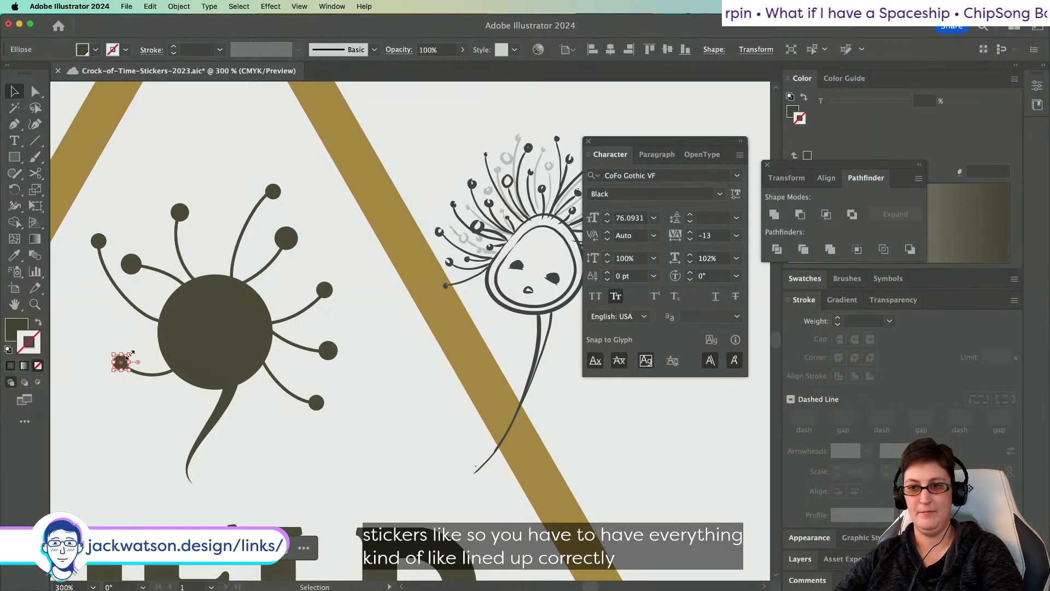
pyautogui.press('shift+super+a')
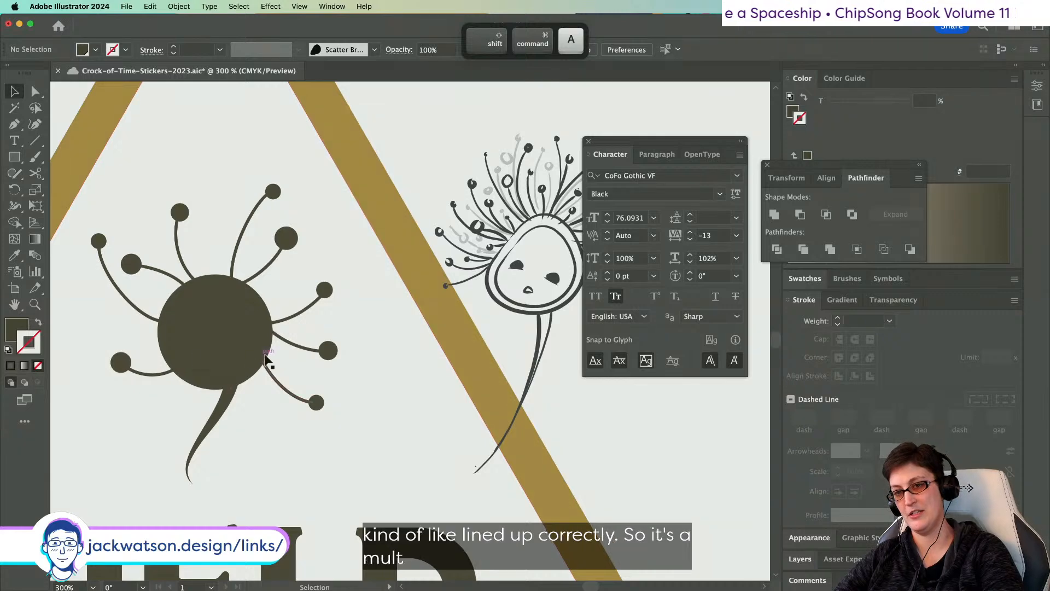
# - Align the outer anchor point of the lower-right filament with the centre of its dot
pyautogui.hscroll(-5, 264, 353)
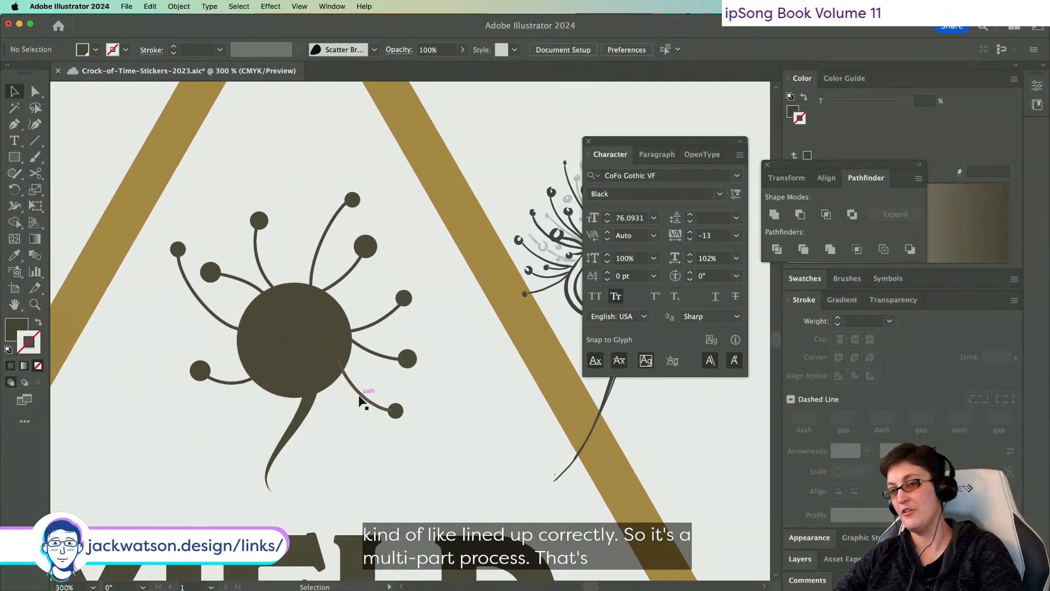
pyautogui.click(361, 401)
pyautogui.press('a')
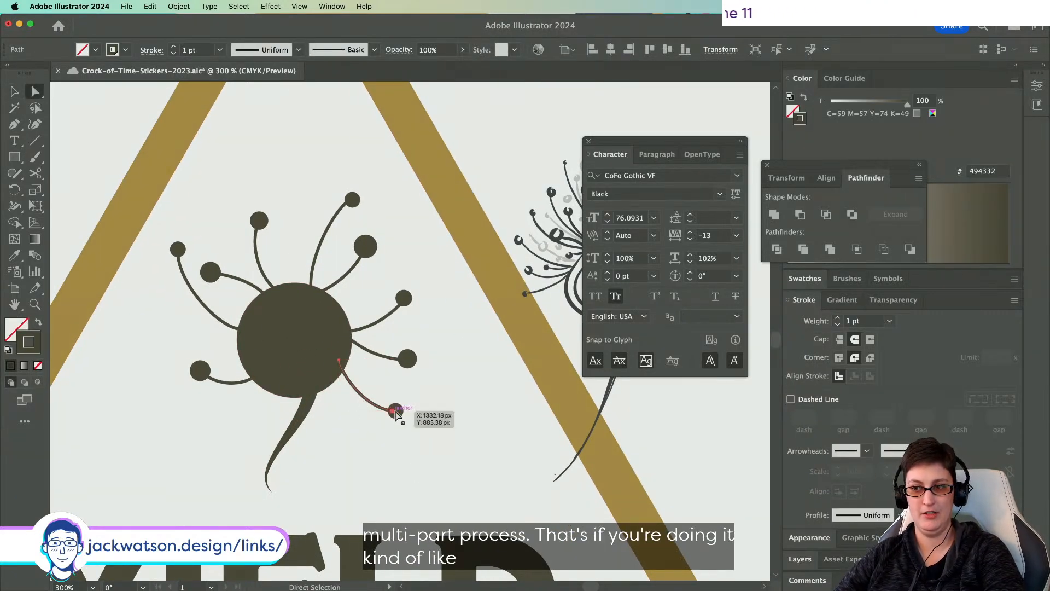
pyautogui.moveTo(396, 413)
pyautogui.mouseDown()
pyautogui.moveTo(379, 413)
pyautogui.moveTo(388, 411)
pyautogui.mouseUp()
pyautogui.scroll(4, 398, 411)
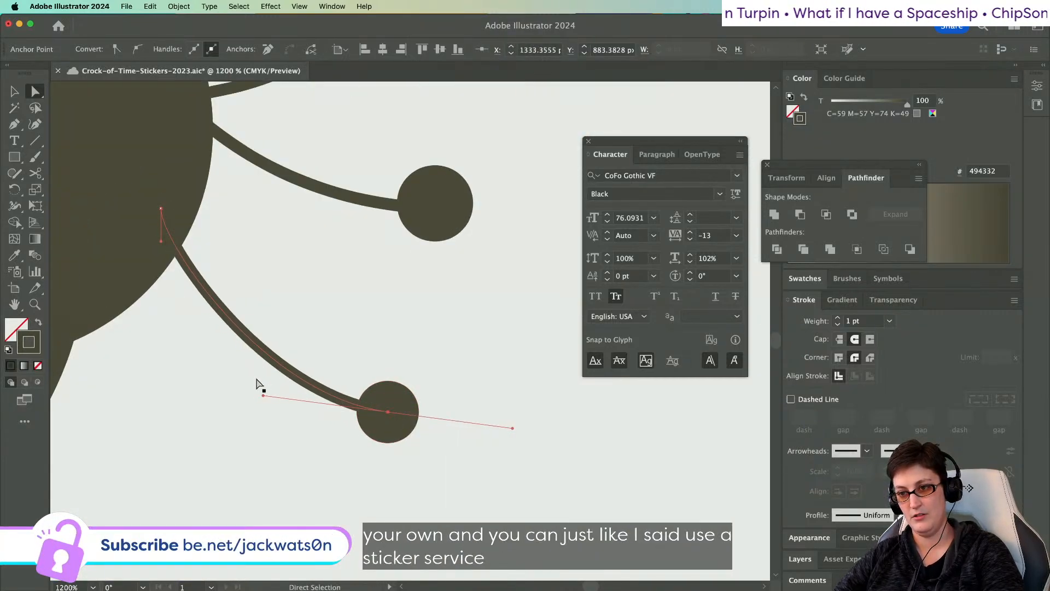
# - Deepen the curve of the lower-right filament by adjusting the direction handle at its dotted end
pyautogui.moveTo(263, 396); pyautogui.dragTo(237, 372)
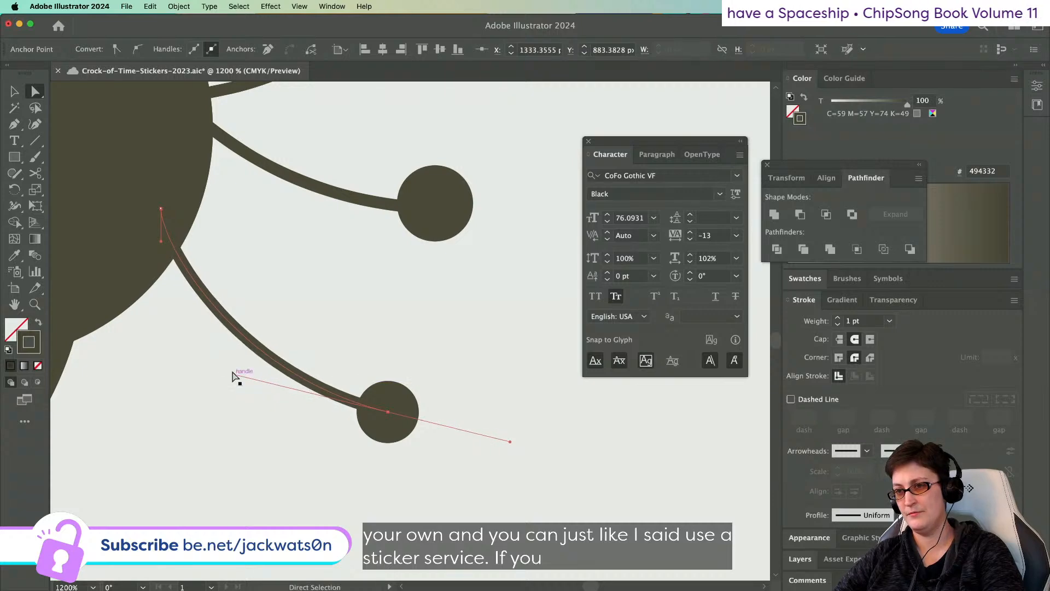
pyautogui.press('shift+super+a')
pyautogui.scroll(-2, 192, 292)
pyautogui.scroll(-6, 199, 295)
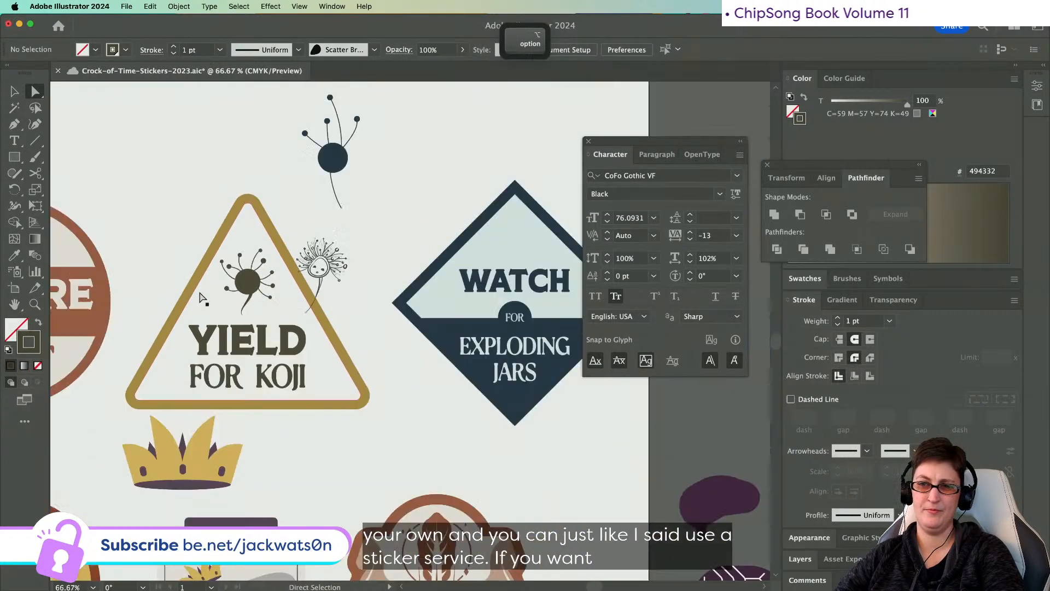
pyautogui.scroll(3, 227, 284)
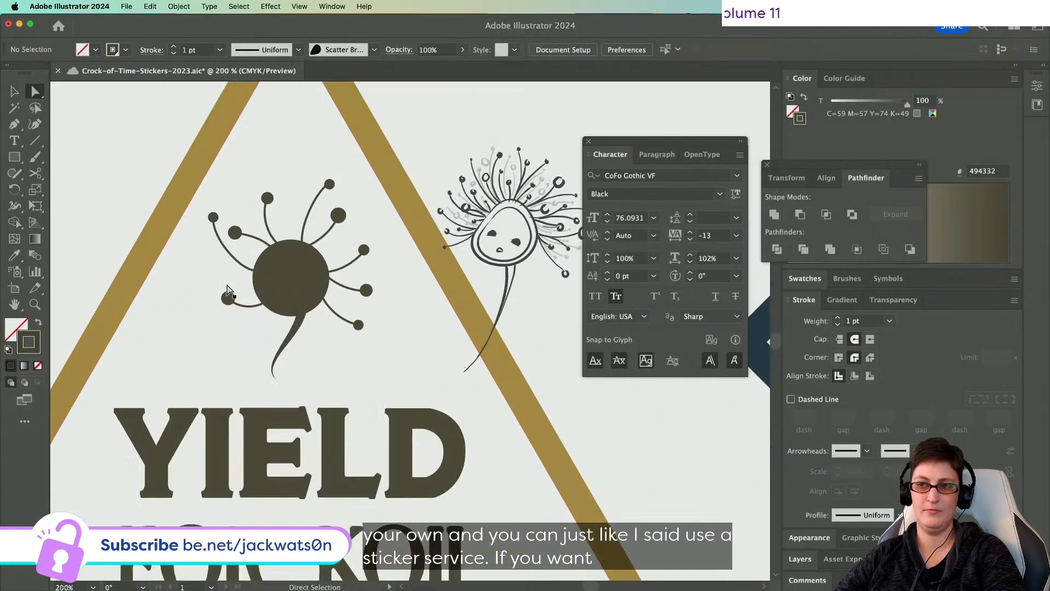
# - Group the circle, stem, filaments and dots of the simplified koji spore into one object
pyautogui.click(15, 89)
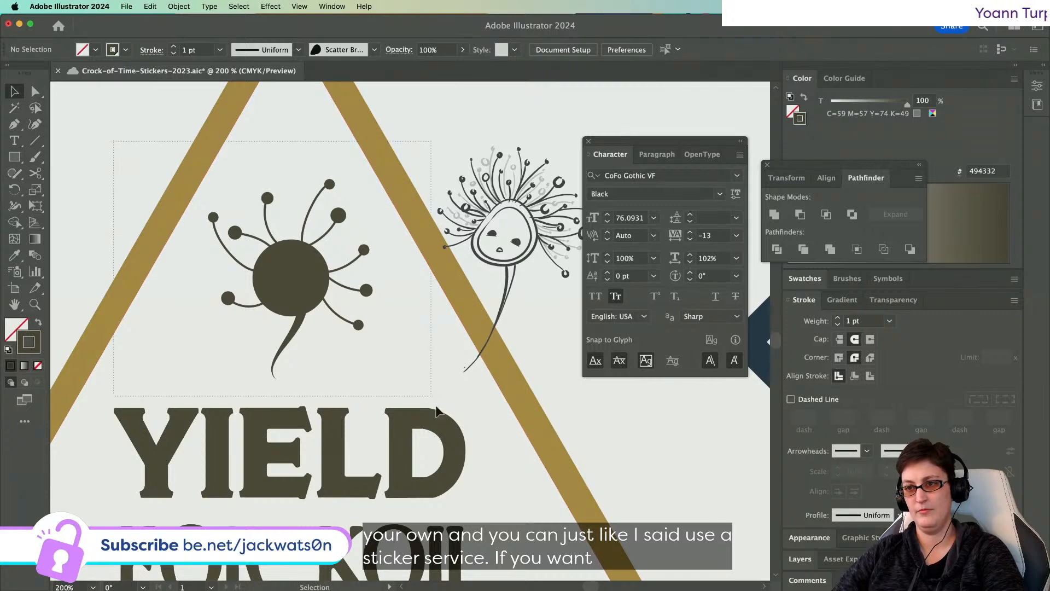
pyautogui.moveTo(407, 369); pyautogui.dragTo(407, 367)
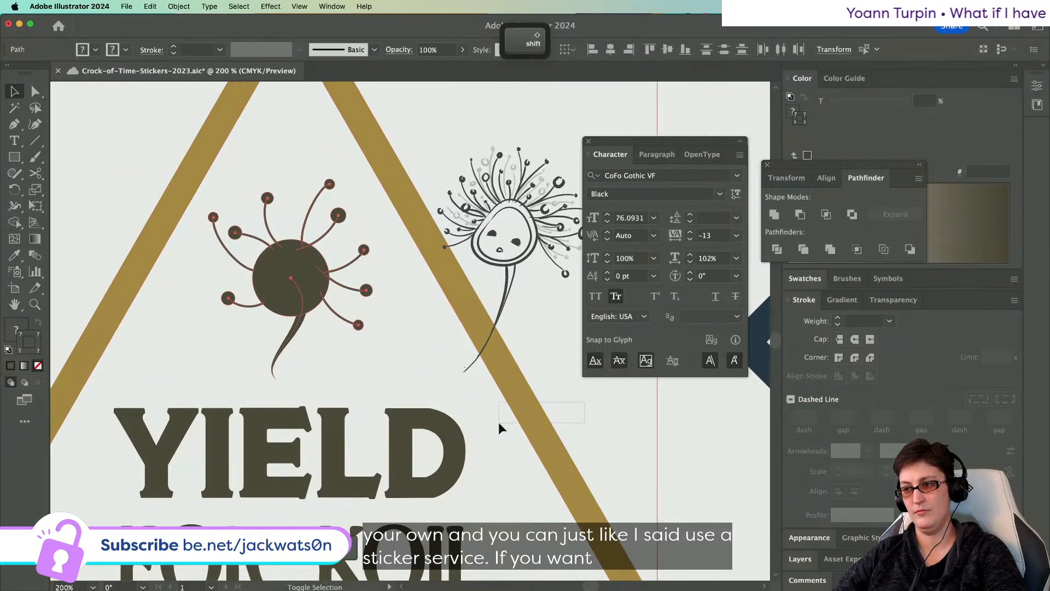
pyautogui.moveTo(497, 421); pyautogui.dragTo(494, 424)
pyautogui.press('super+g')
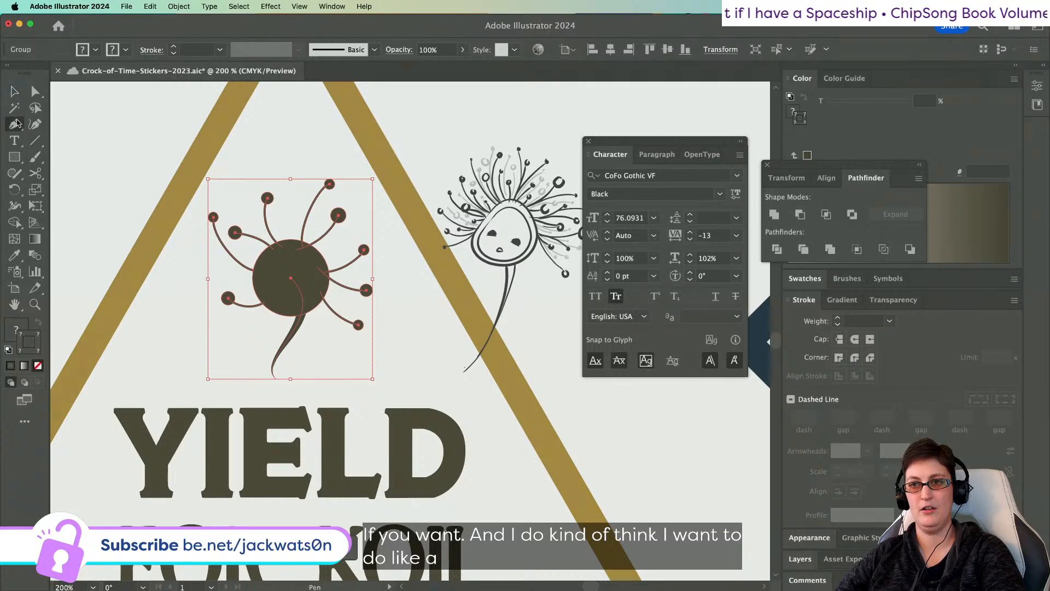
# - Draw a short curved filament about 22 px long rising from the top of the circle and adjust its lower anchor point
pyautogui.press('shift+super+a')
pyautogui.hscroll(2, 262, 211)
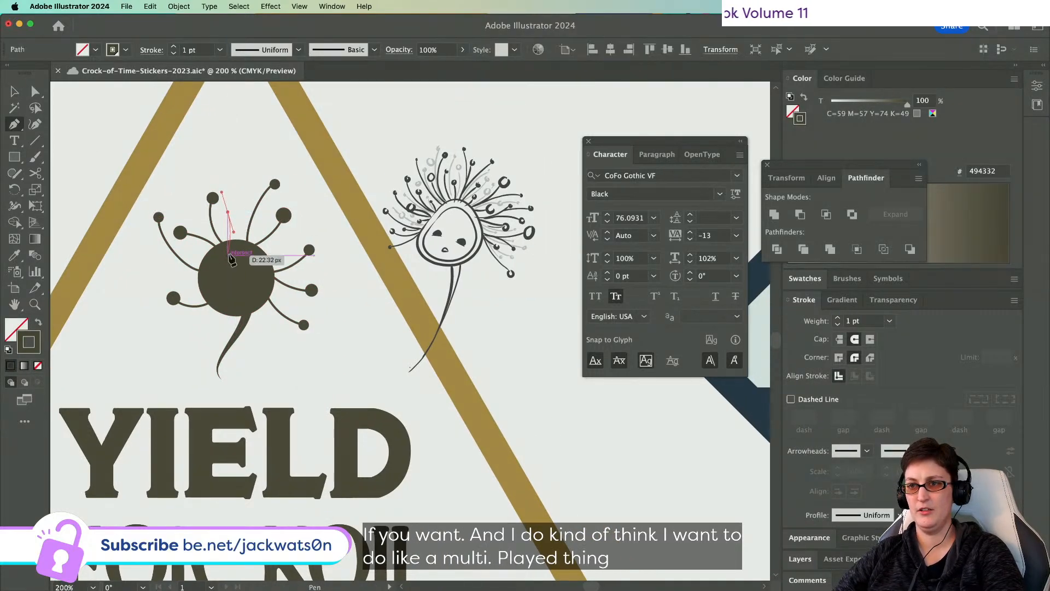
pyautogui.press('shift+super+a')
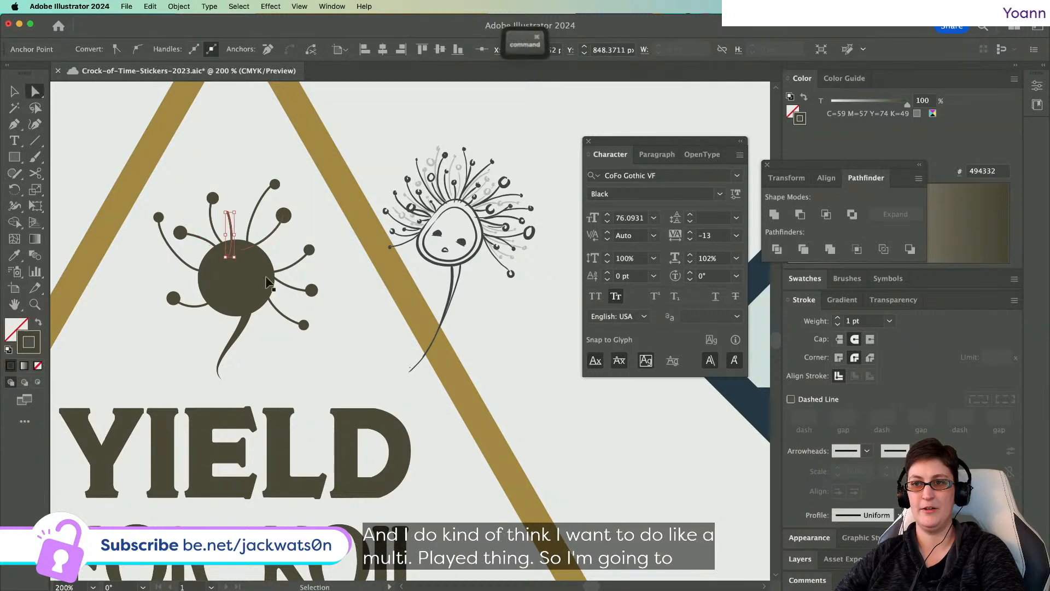
pyautogui.click(223, 211)
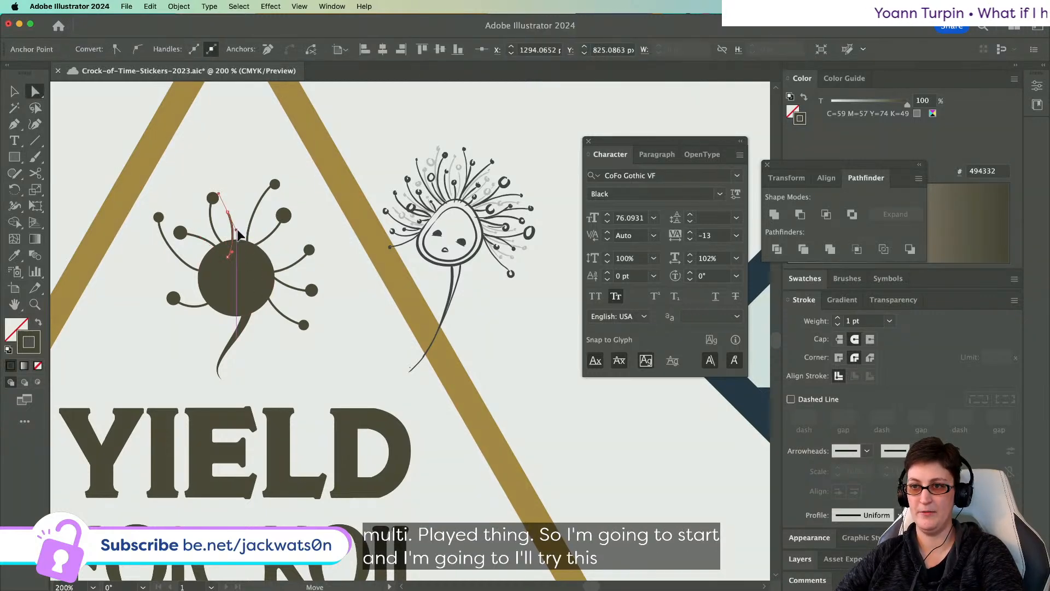
pyautogui.press('shift+super+a')
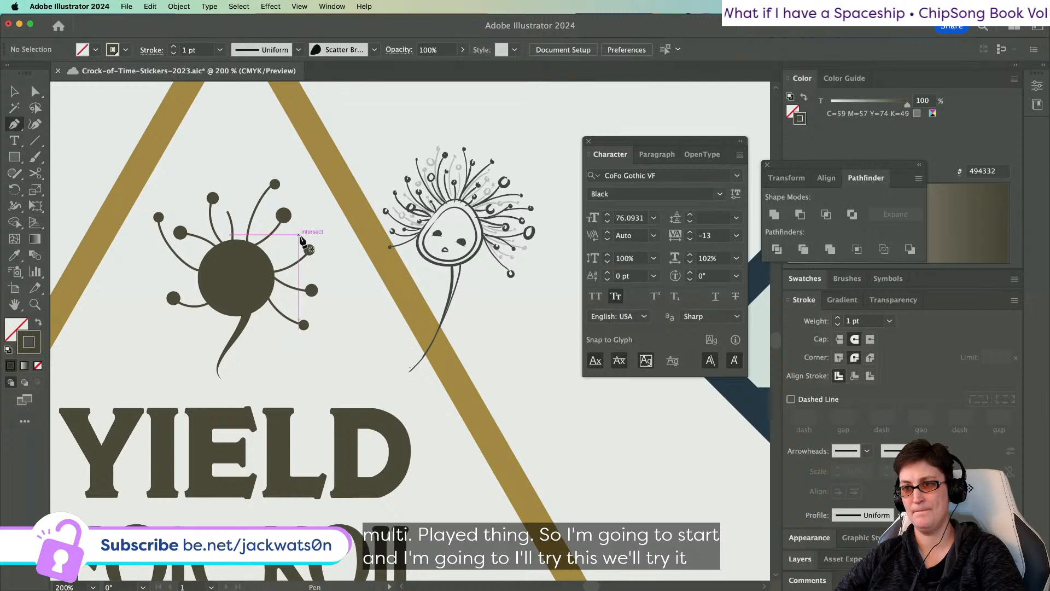
# - Draw two undotted curved filaments on the circle's right side, about 25 px long at the upper right and about 15 px at the lower right
pyautogui.moveTo(288, 236); pyautogui.dragTo(287, 237)
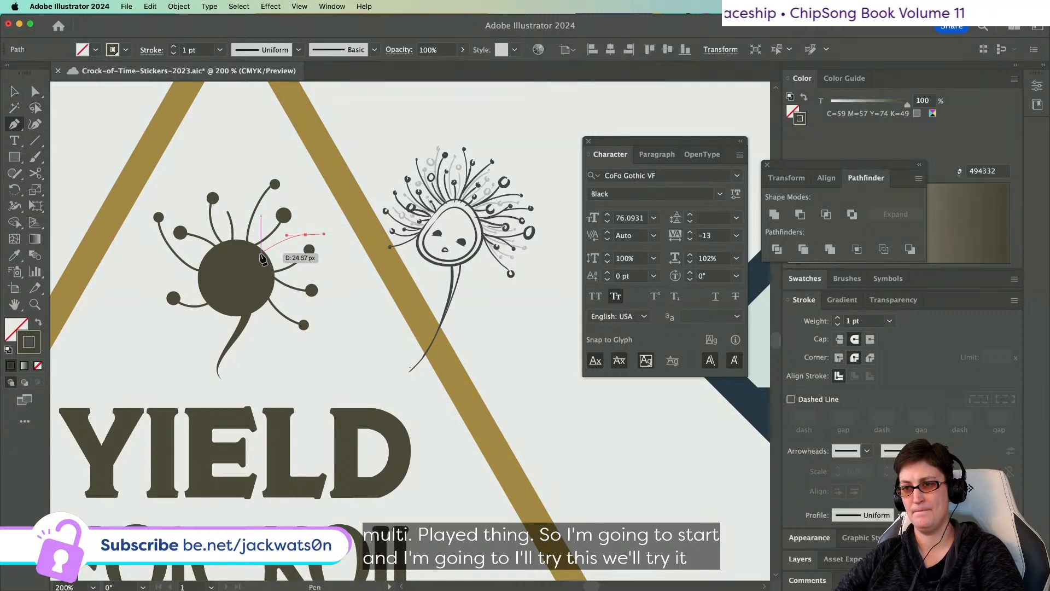
pyautogui.press('shift+super+a')
pyautogui.moveTo(292, 300)
pyautogui.mouseDown()
pyautogui.moveTo(301, 300)
pyautogui.moveTo(280, 303)
pyautogui.mouseUp()
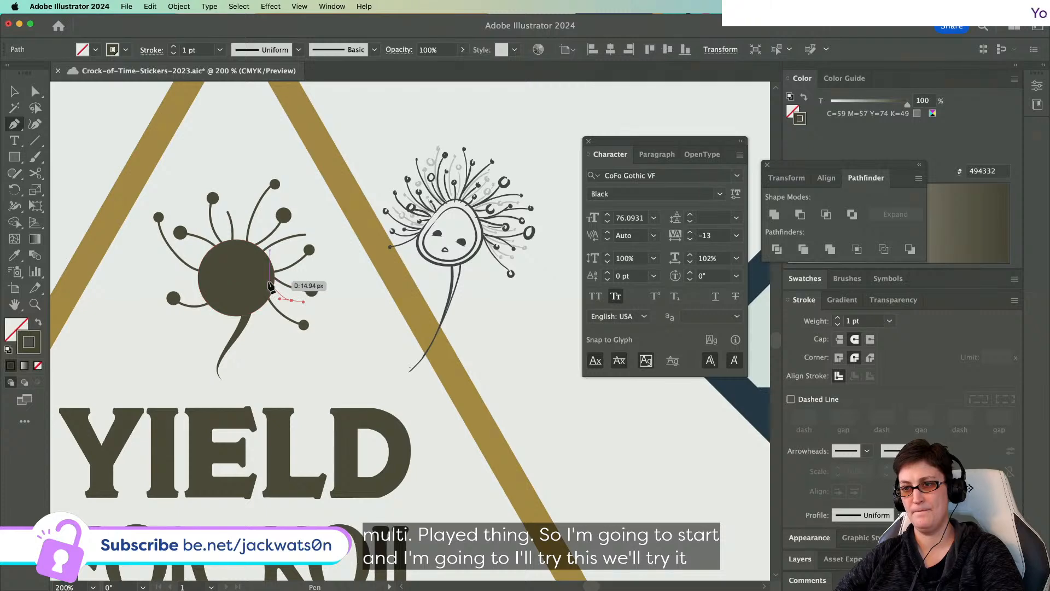
pyautogui.press('shift+super+a')
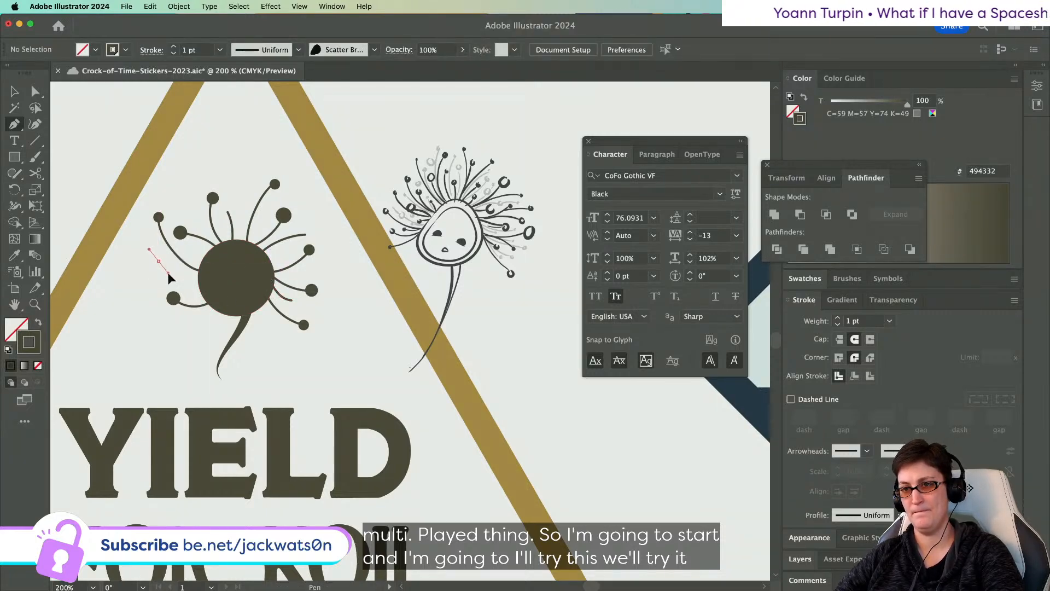
# - Draw undotted curved filaments from the circle's left and upper-left sides, adjusting the upper-left one's anchor points
pyautogui.moveTo(170, 279); pyautogui.dragTo(203, 290)
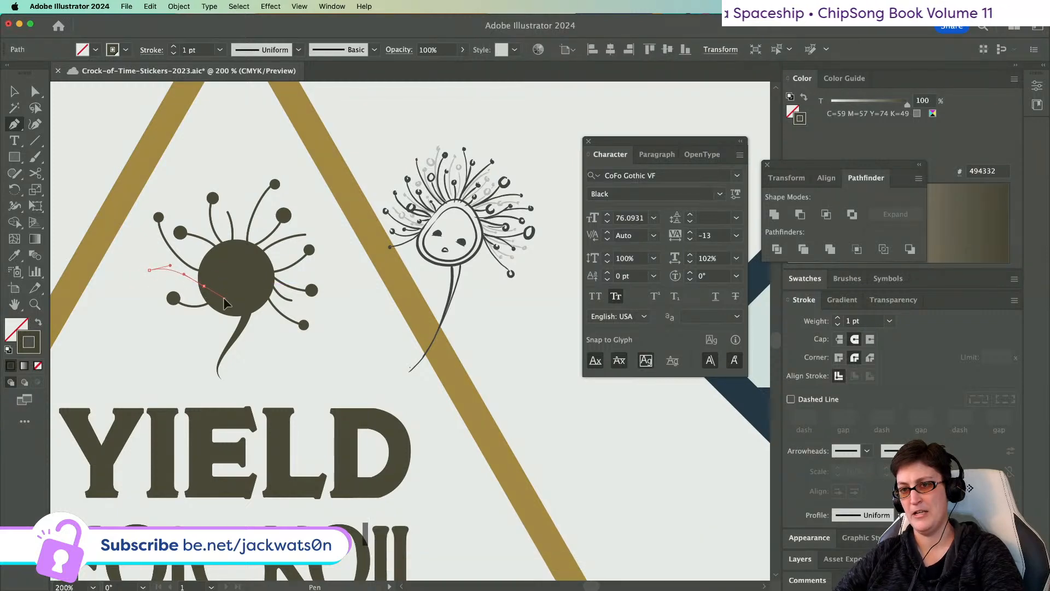
pyautogui.press('shift+super+a')
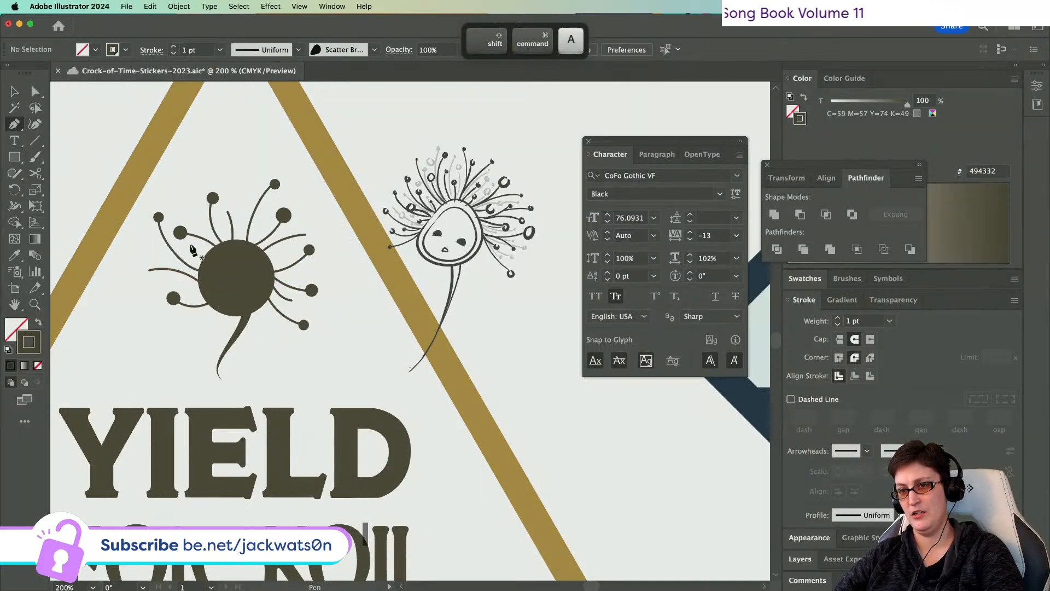
pyautogui.moveTo(181, 234); pyautogui.dragTo(213, 253)
pyautogui.press('super+z')
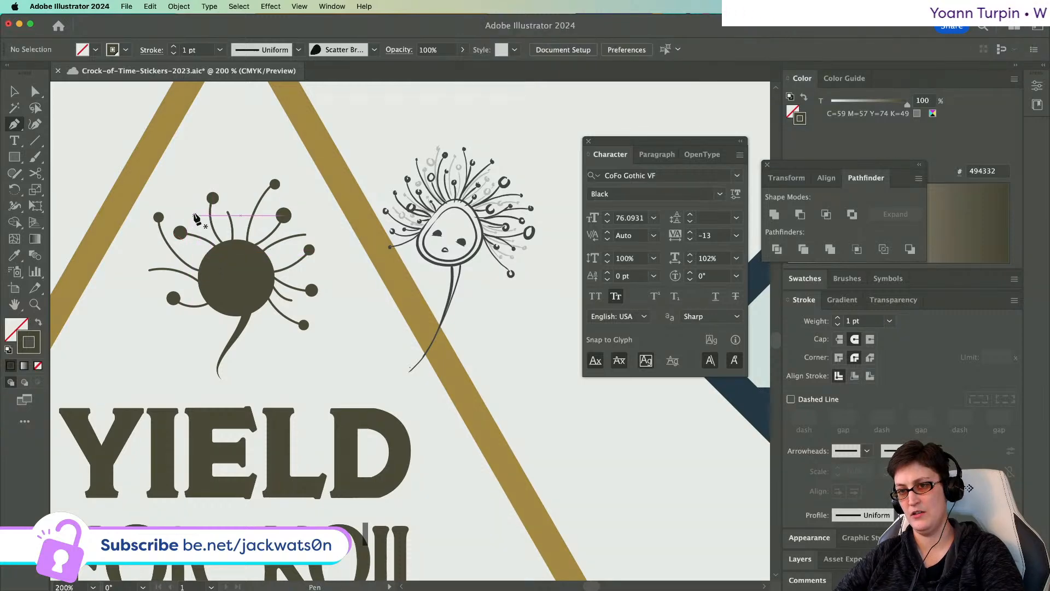
pyautogui.moveTo(205, 241); pyautogui.dragTo(26, 101)
pyautogui.press('super+z')
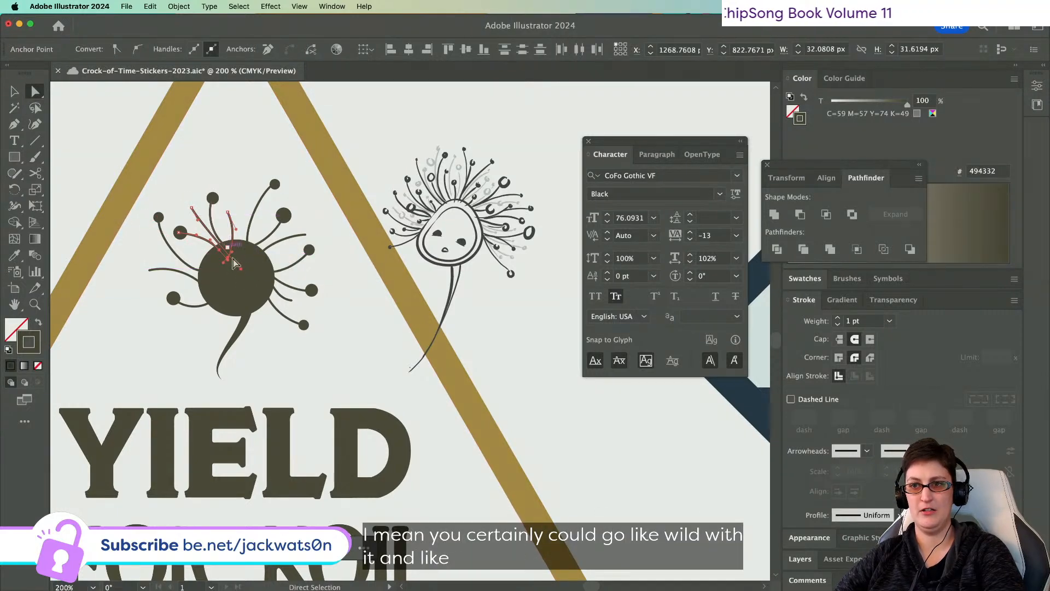
pyautogui.moveTo(239, 270); pyautogui.dragTo(234, 262)
pyautogui.moveTo(200, 225); pyautogui.dragTo(200, 230)
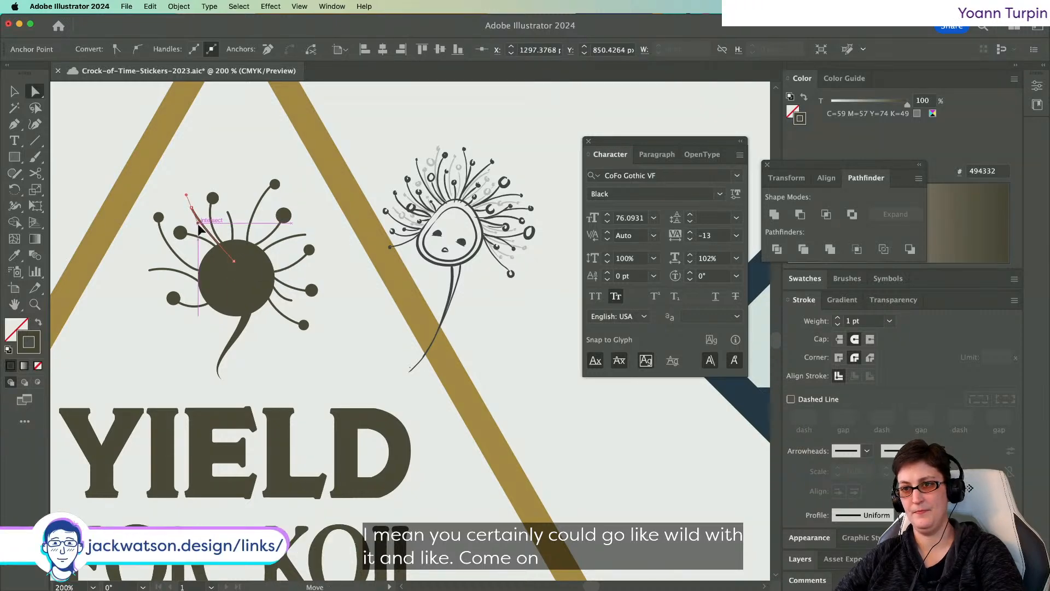
pyautogui.click(14, 92)
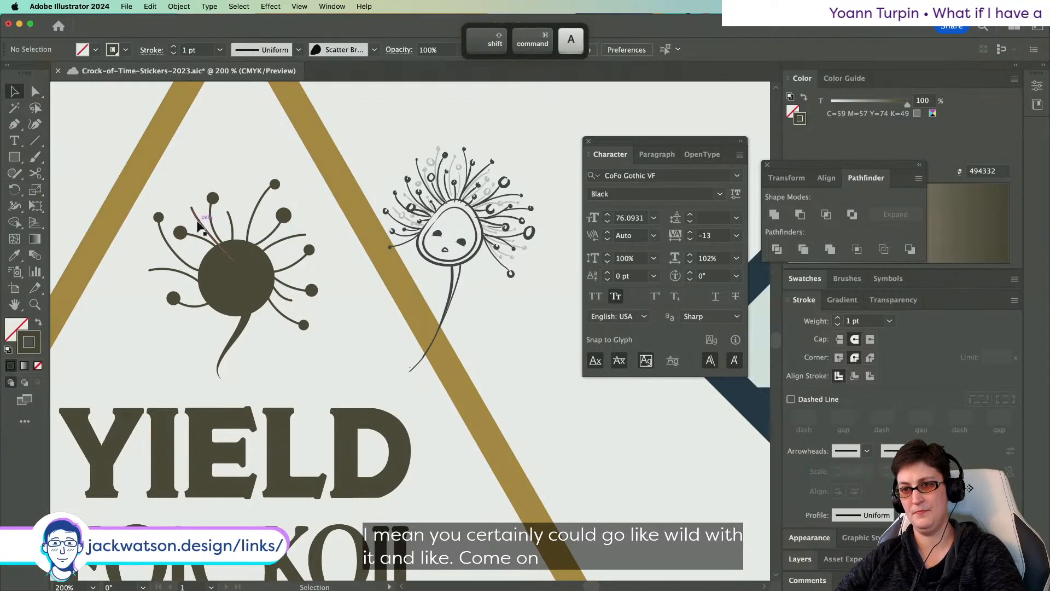
pyautogui.keyDown('shift'); pyautogui.click(173, 272); pyautogui.keyUp('shift')
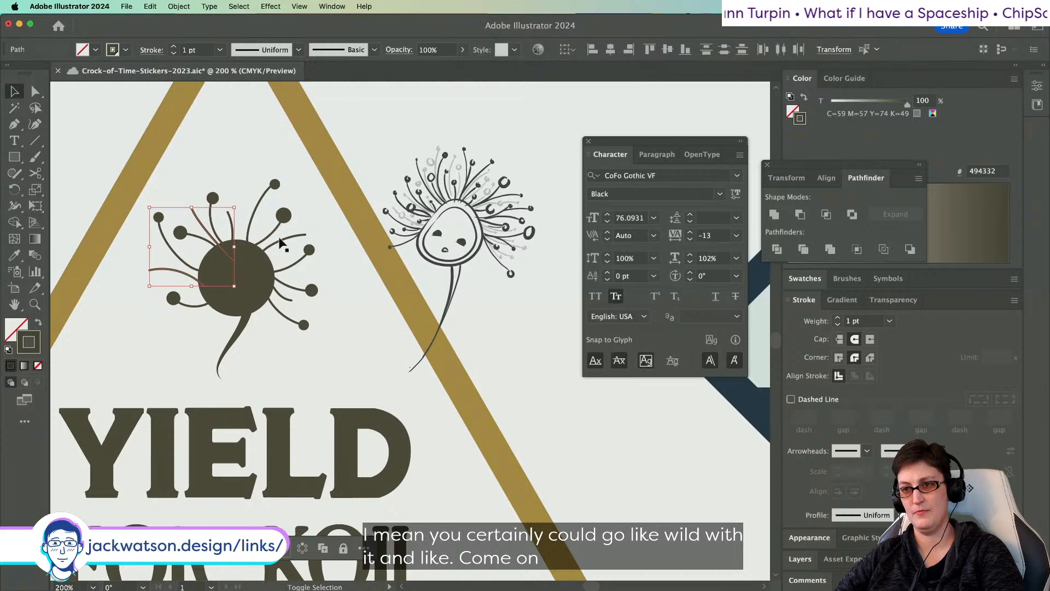
pyautogui.press('shift+super+a')
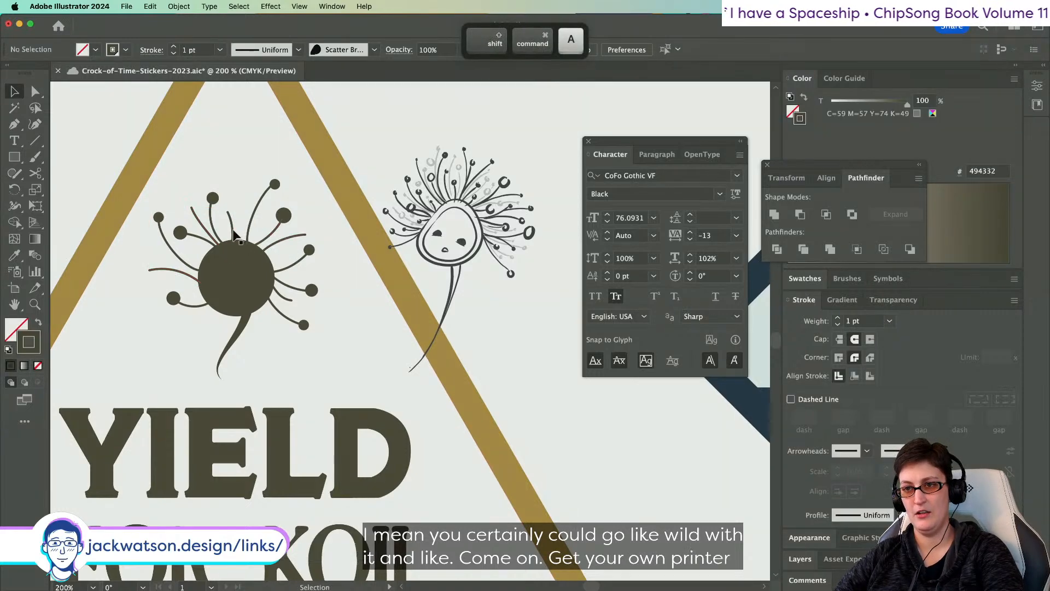
# - Cut the main koji spore group from the artwork, leaving only the new undotted filaments
pyautogui.click(231, 235)
pyautogui.click(235, 240)
pyautogui.press('super+x')
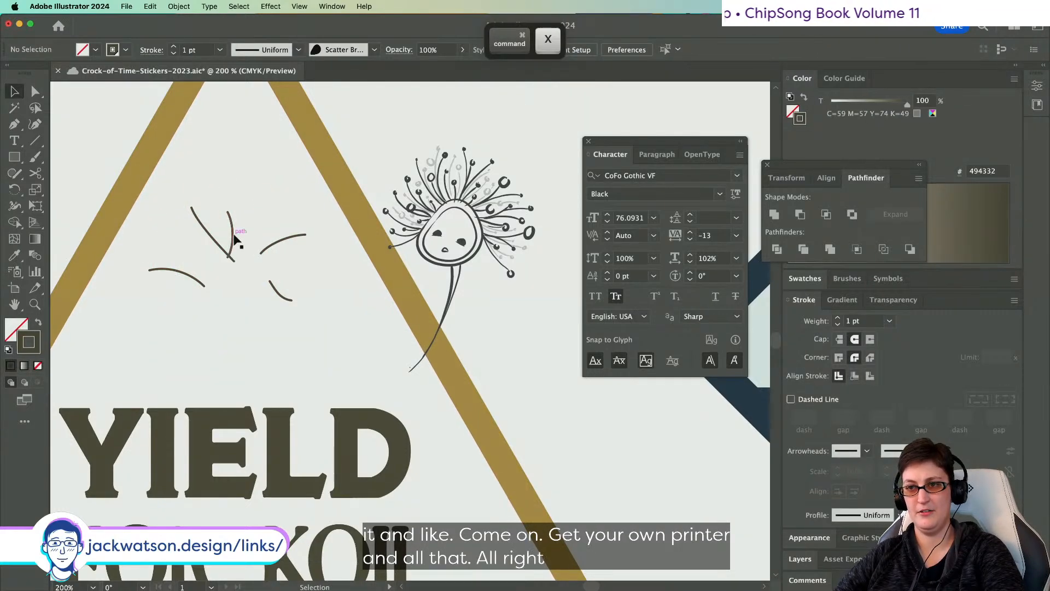
# - Group the five new undotted filaments
pyautogui.click(234, 240)
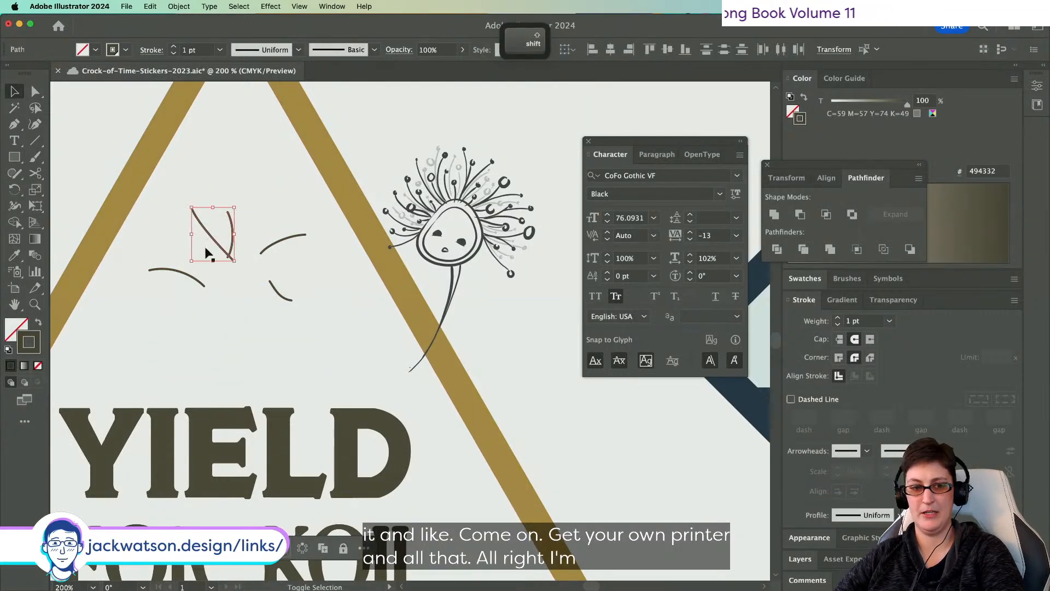
pyautogui.keyDown('shift'); pyautogui.click(184, 271); pyautogui.keyUp('shift')
pyautogui.keyDown('shift'); pyautogui.click(284, 241); pyautogui.keyUp('shift')
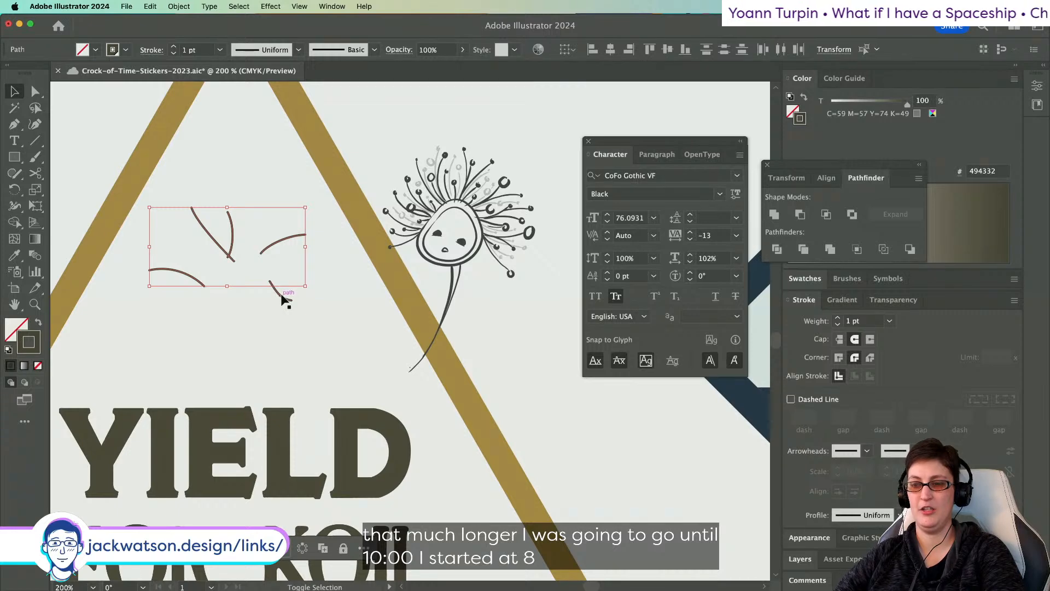
pyautogui.keyDown('shift'); pyautogui.click(283, 299); pyautogui.keyUp('shift')
pyautogui.press('super')
pyautogui.press('super+g')
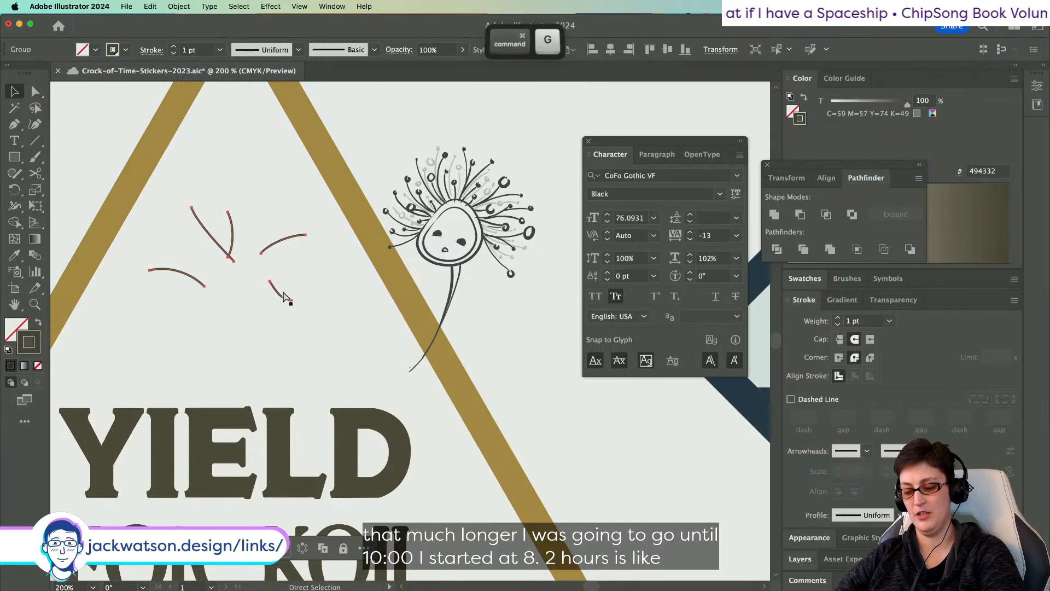
# - Bring back the main koji spore group and set the undotted filament group's stroke tint to 42%
pyautogui.press('super+alt+3')
pyautogui.press('super+shift+a')
pyautogui.click(298, 240)
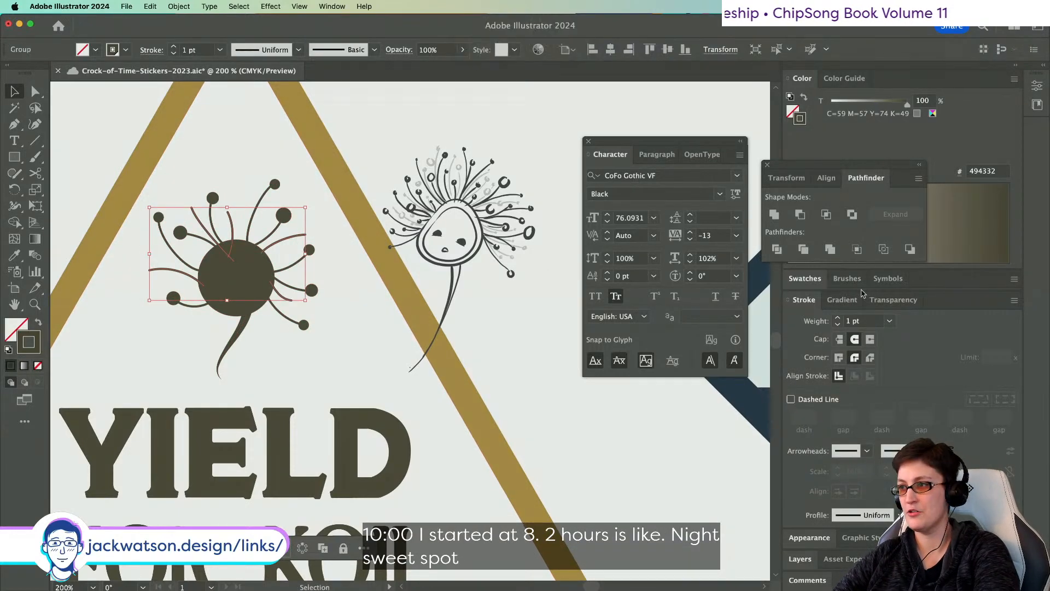
pyautogui.moveTo(909, 102); pyautogui.dragTo(865, 105)
pyautogui.press('super+shift+a')
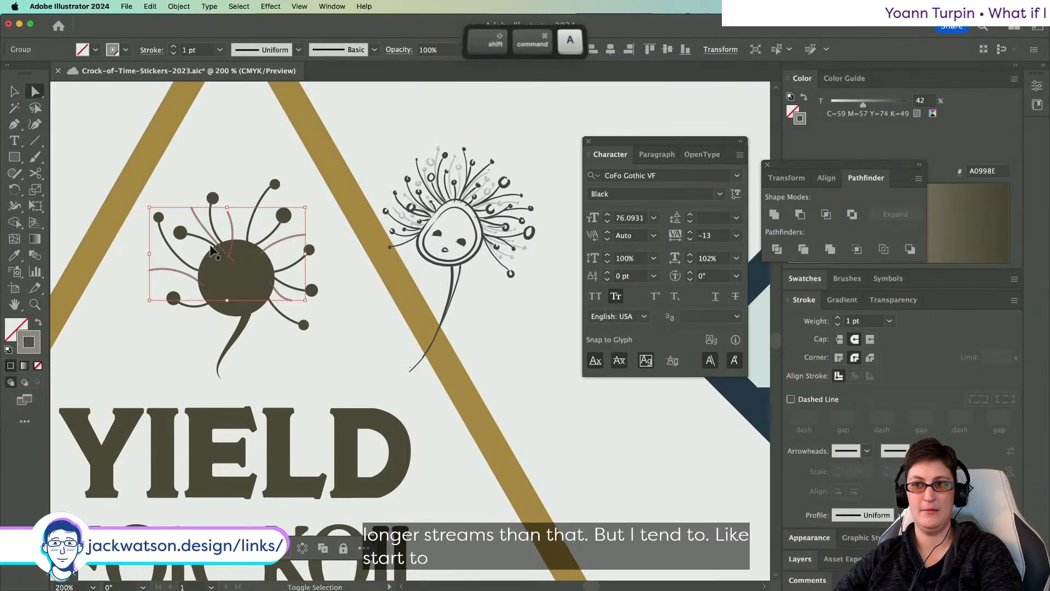
# - Reshape the upper-left tinted filament by adjusting its anchor points and curve
pyautogui.click(191, 208)
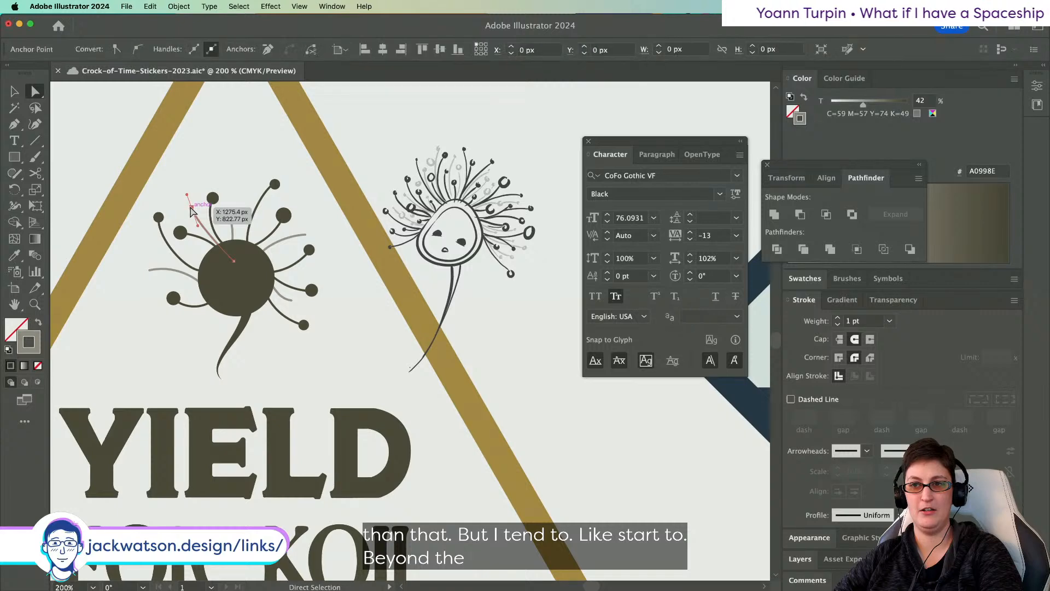
pyautogui.moveTo(192, 210); pyautogui.dragTo(241, 268)
pyautogui.press('super+shift+a')
# - Duplicate the upper-right tinted filament in place and reshape the copy into a shorter filament just below it
pyautogui.click(291, 238)
pyautogui.press('super+c')
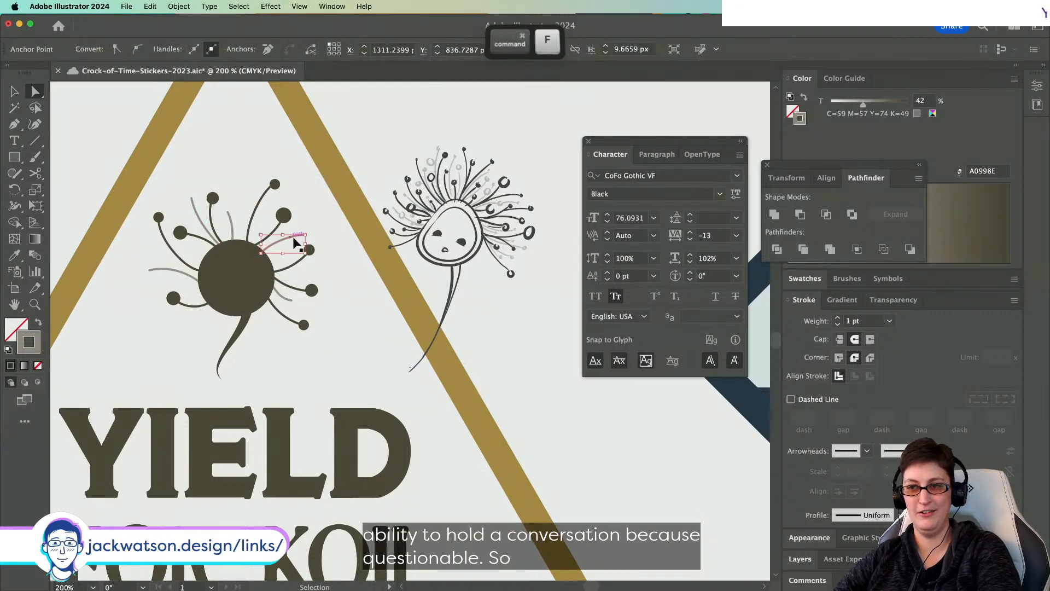
pyautogui.press('super+f')
pyautogui.moveTo(304, 237); pyautogui.dragTo(269, 266)
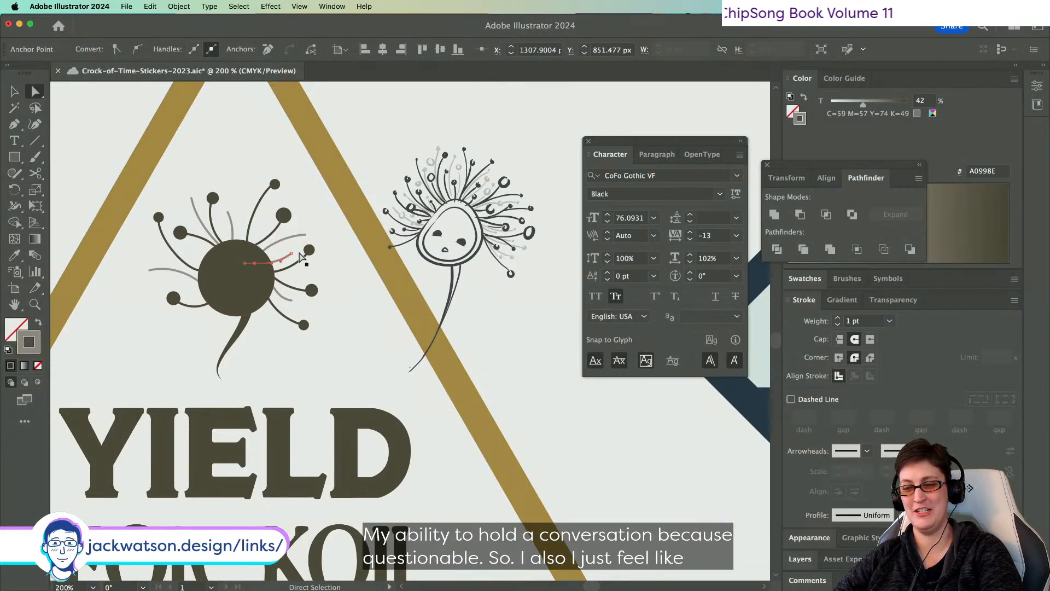
pyautogui.press('shift+super+a')
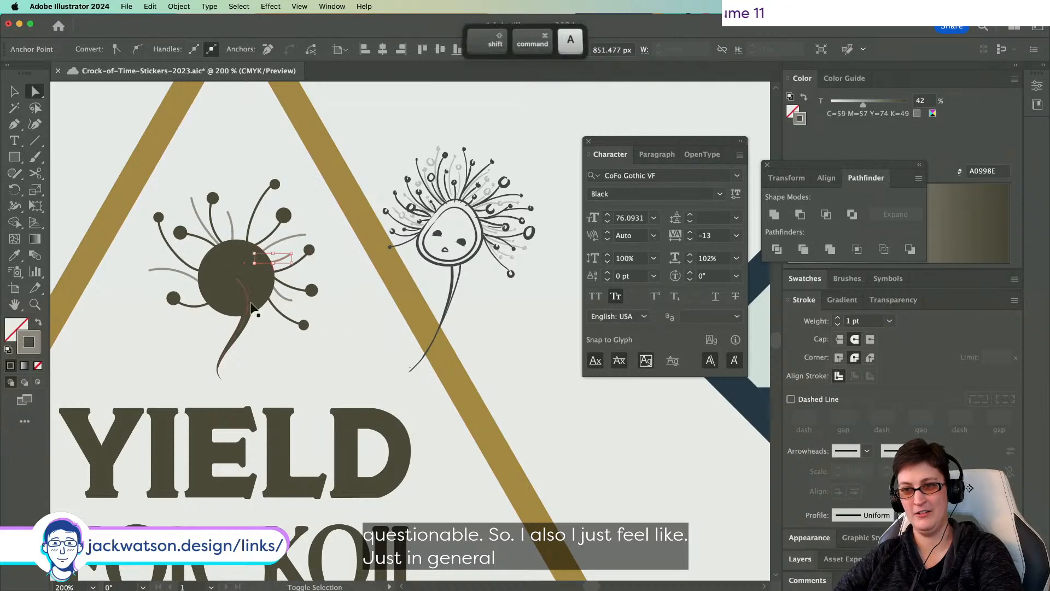
# - Duplicate the left tinted filament in place and reshape the copy into a shorter filament just below it
pyautogui.click(205, 287)
pyautogui.press('super+c')
pyautogui.press('super+f')
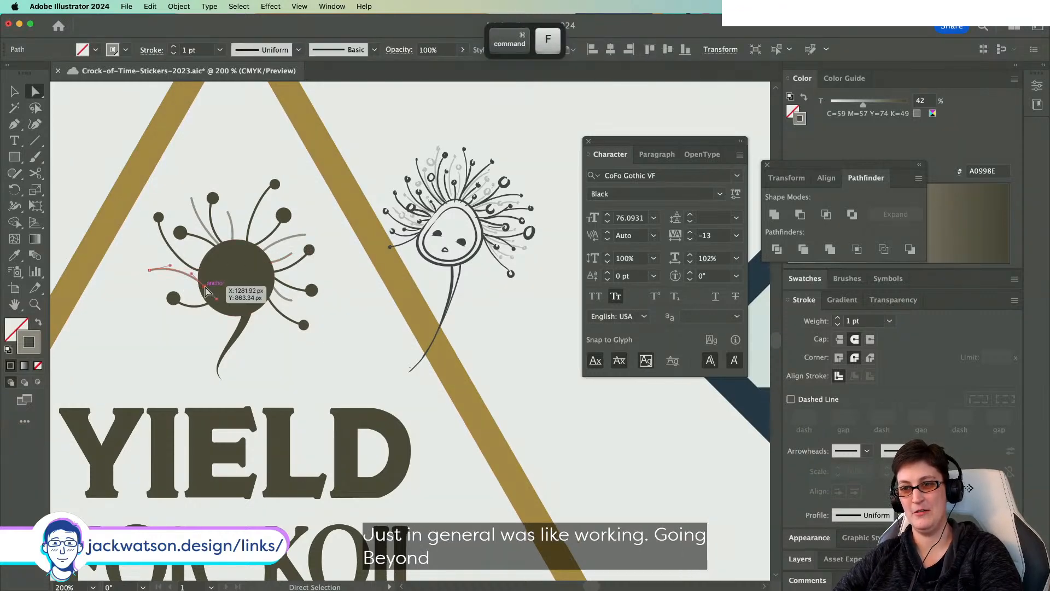
pyautogui.moveTo(207, 287)
pyautogui.mouseDown()
pyautogui.moveTo(230, 297)
pyautogui.moveTo(164, 279)
pyautogui.moveTo(196, 284)
pyautogui.mouseUp()
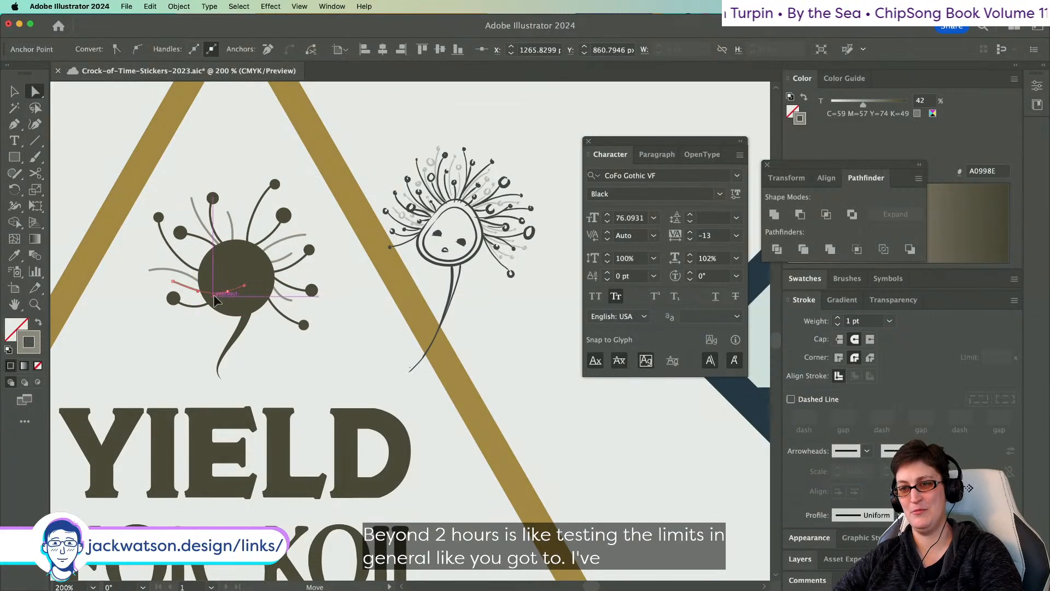
pyautogui.moveTo(216, 283)
pyautogui.mouseDown()
pyautogui.moveTo(174, 277)
pyautogui.moveTo(186, 291)
pyautogui.moveTo(268, 289)
pyautogui.moveTo(253, 272)
pyautogui.moveTo(206, 298)
pyautogui.mouseUp()
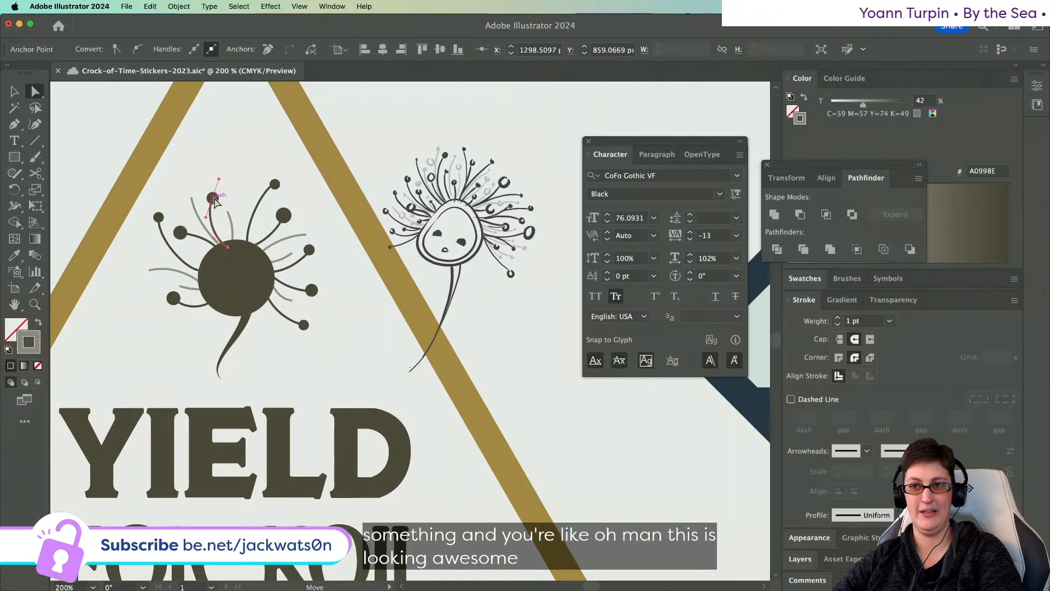
# - Duplicate the upper-left filament in place and clear the selection
pyautogui.press('super+c')
pyautogui.press('super+f')
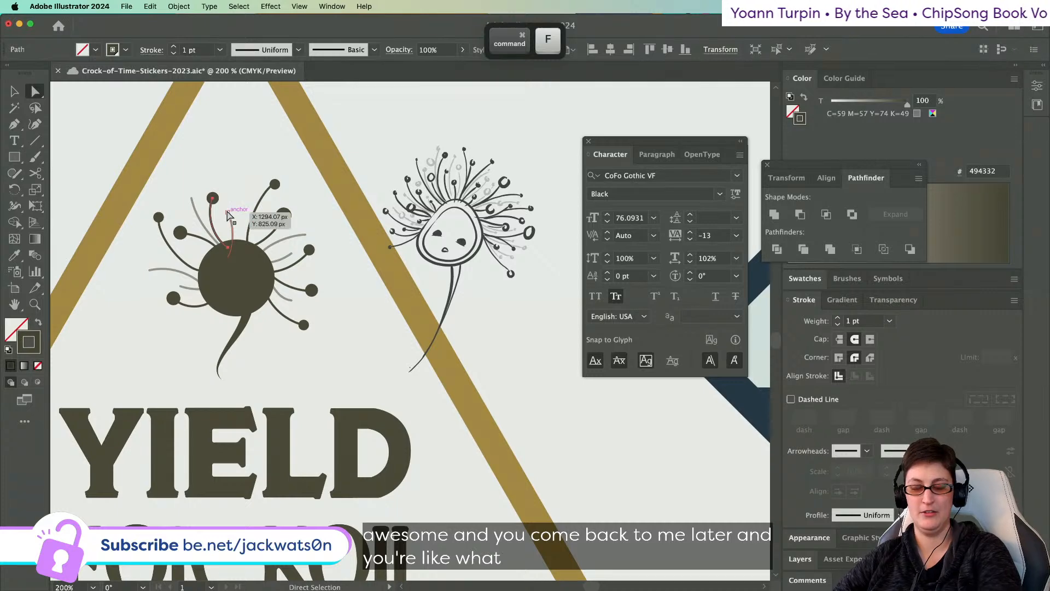
pyautogui.press('super+shift+a')
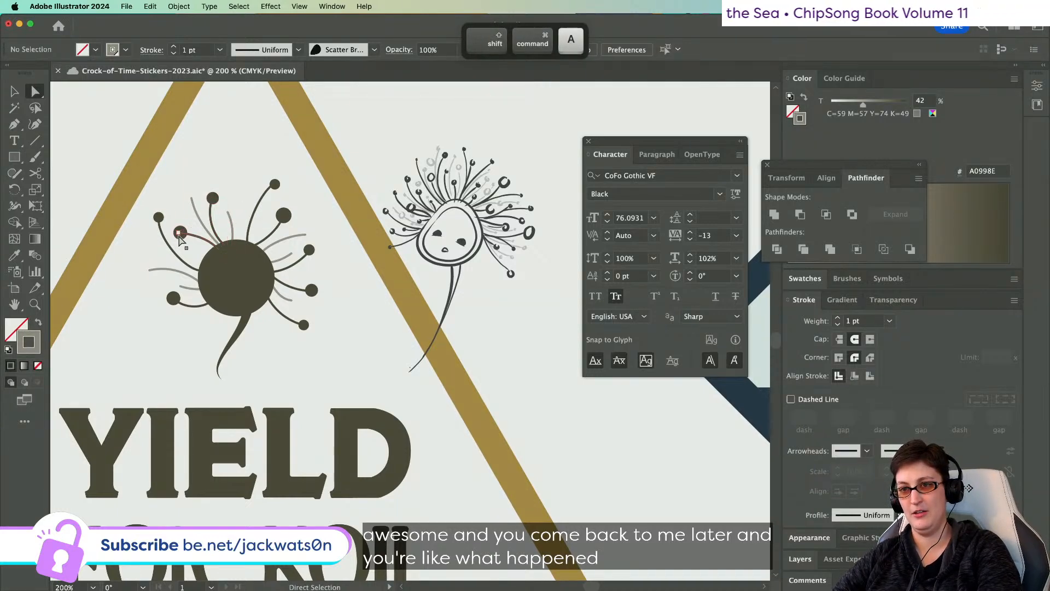
# - Copy the dark dot at the spore's upper left onto the longer upper-left tinted filament's tip and fill it with that filament's tint
pyautogui.click(178, 234)
pyautogui.scroll(1, 180, 240)
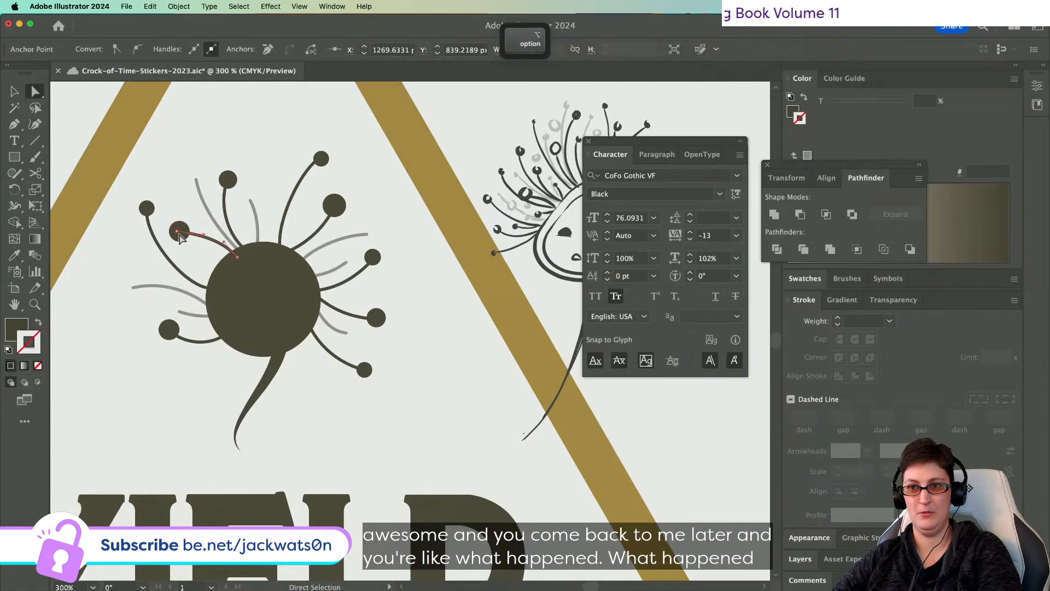
pyautogui.click(182, 233)
pyautogui.press('super+c')
pyautogui.press('super+f')
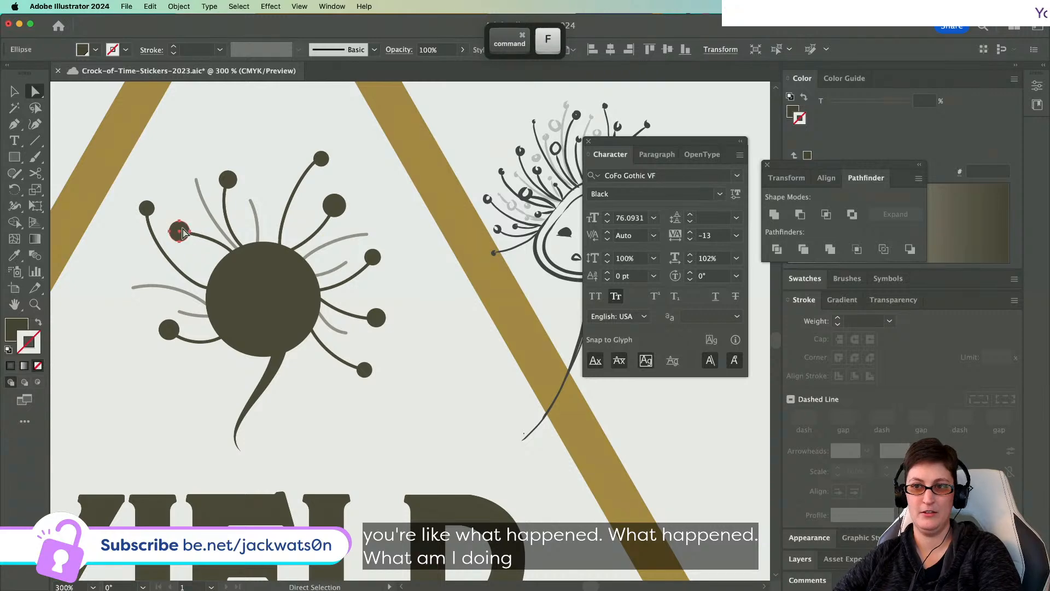
pyautogui.moveTo(182, 232); pyautogui.dragTo(199, 177)
pyautogui.click(14, 259)
pyautogui.click(209, 202)
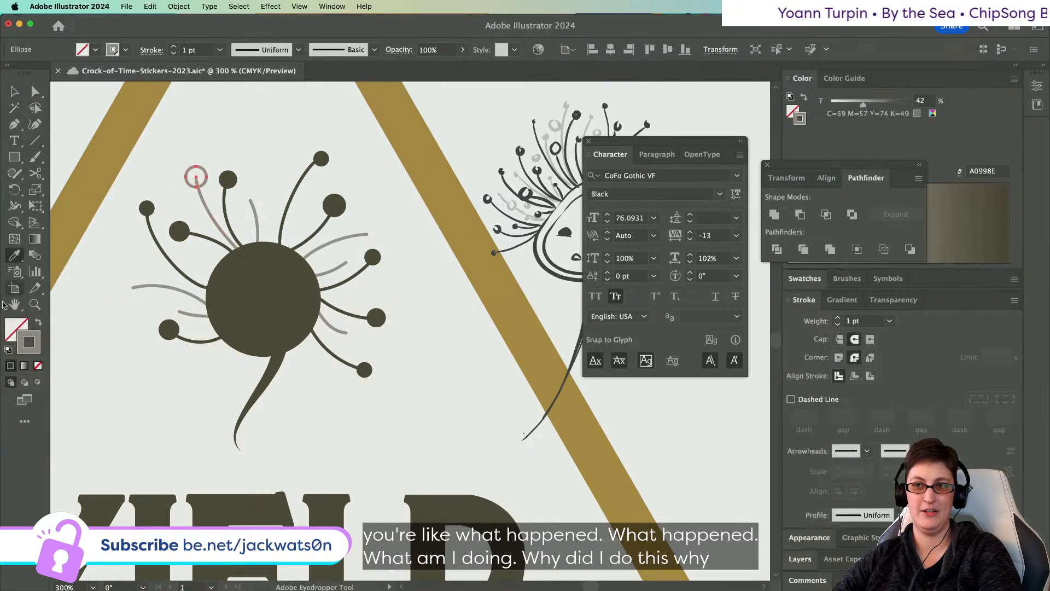
pyautogui.click(35, 92)
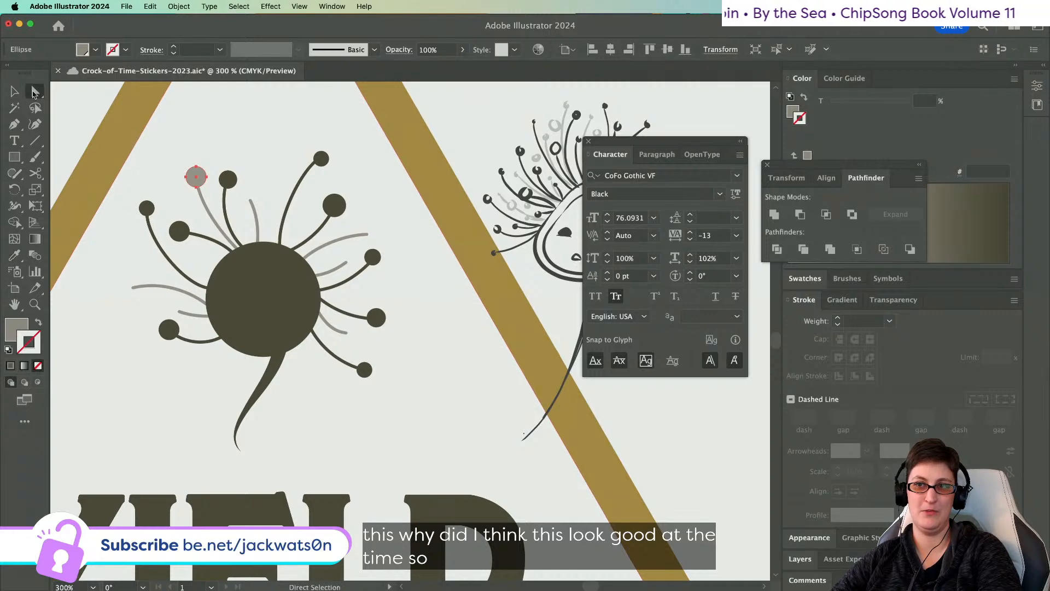
# - Cut the tinted dot and paste it in front of the upper-left tinted filament at the same position
pyautogui.press('super+x')
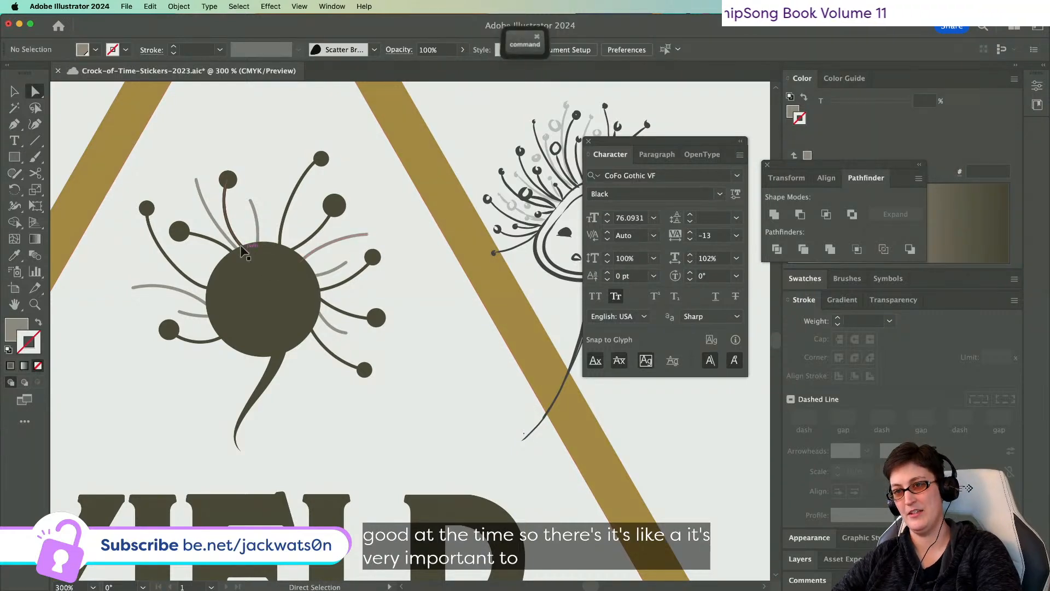
pyautogui.press('super+z')
pyautogui.press('super+z')
pyautogui.press('super+z')
pyautogui.click(210, 220)
pyautogui.press('super+f')
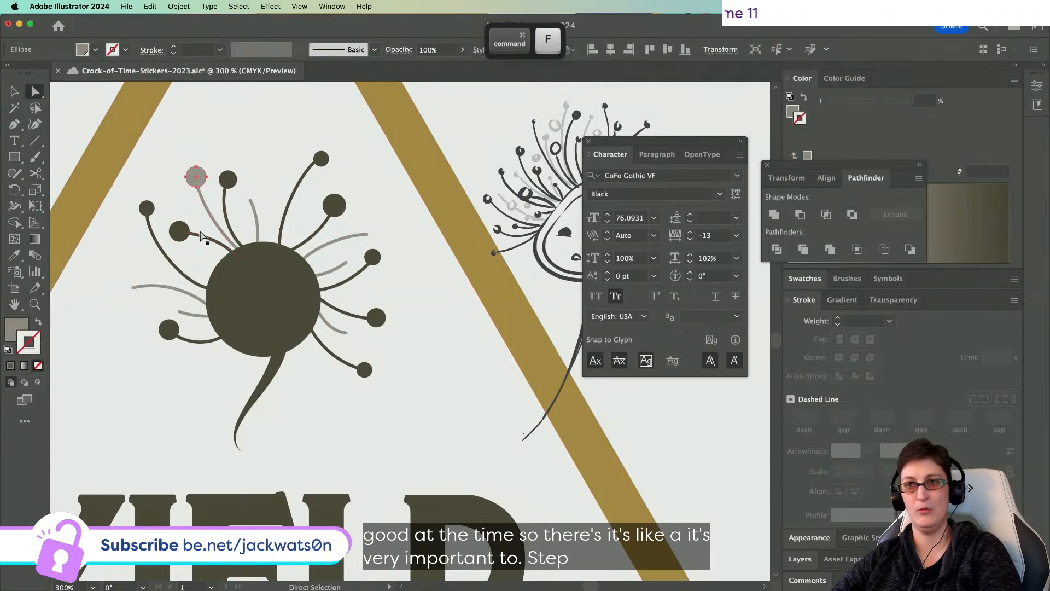
# - Duplicate the tinted dot onto the tip of the short upper tinted filament at a smaller size
pyautogui.click(15, 92)
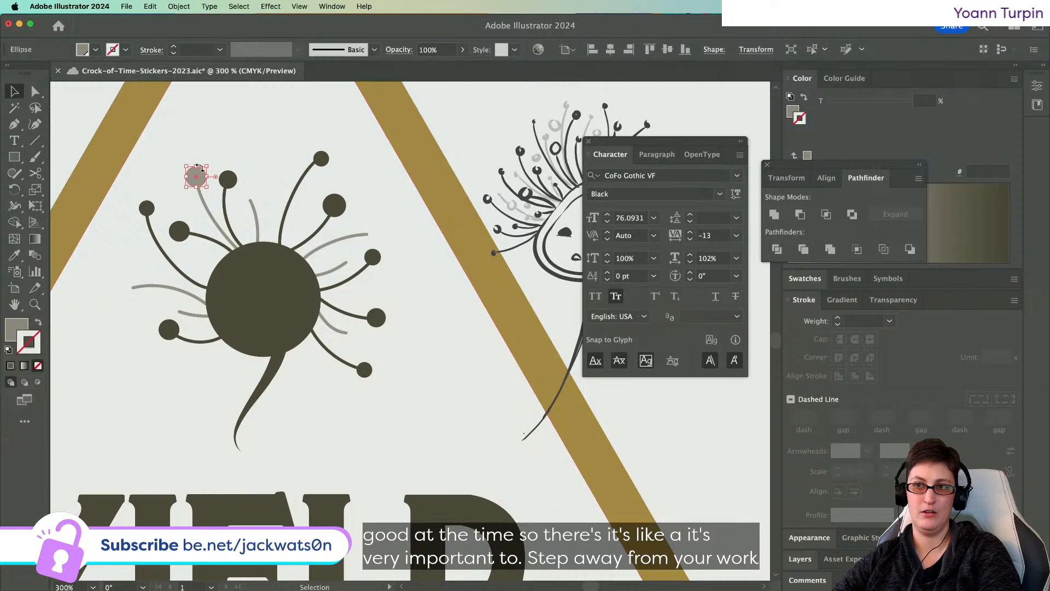
pyautogui.moveTo(196, 165); pyautogui.dragTo(256, 193)
pyautogui.press('super+c')
pyautogui.press('super+f')
pyautogui.press('super+equal')
pyautogui.press('super+equal')
pyautogui.click(148, 155)
# - Shrink the upper-left tinted dot slightly and place tinted dots on the tips of the two upper-right tinted filaments
pyautogui.click(35, 91)
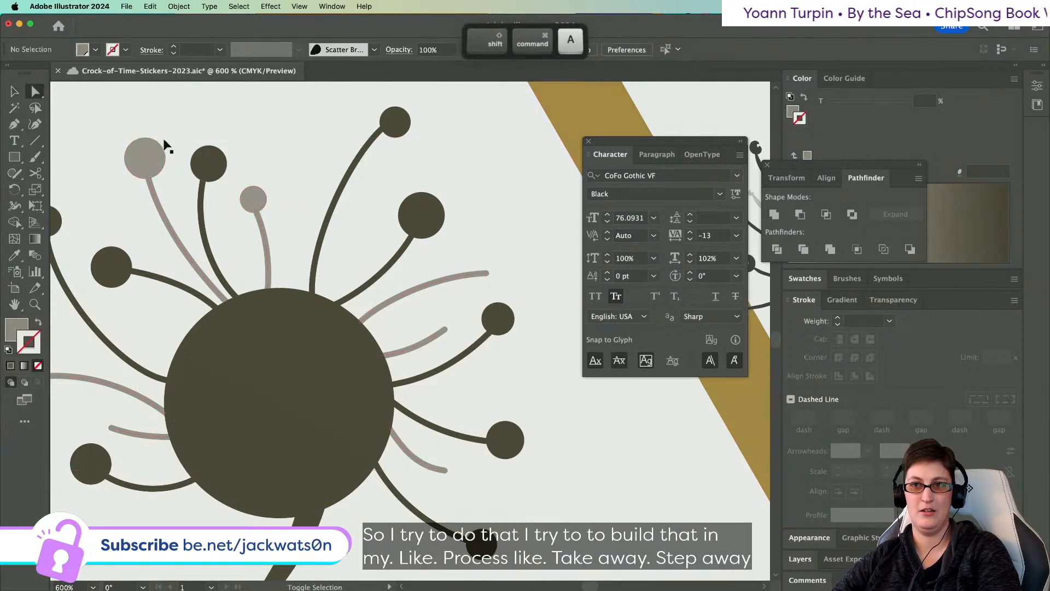
pyautogui.click(162, 162)
pyautogui.press('v')
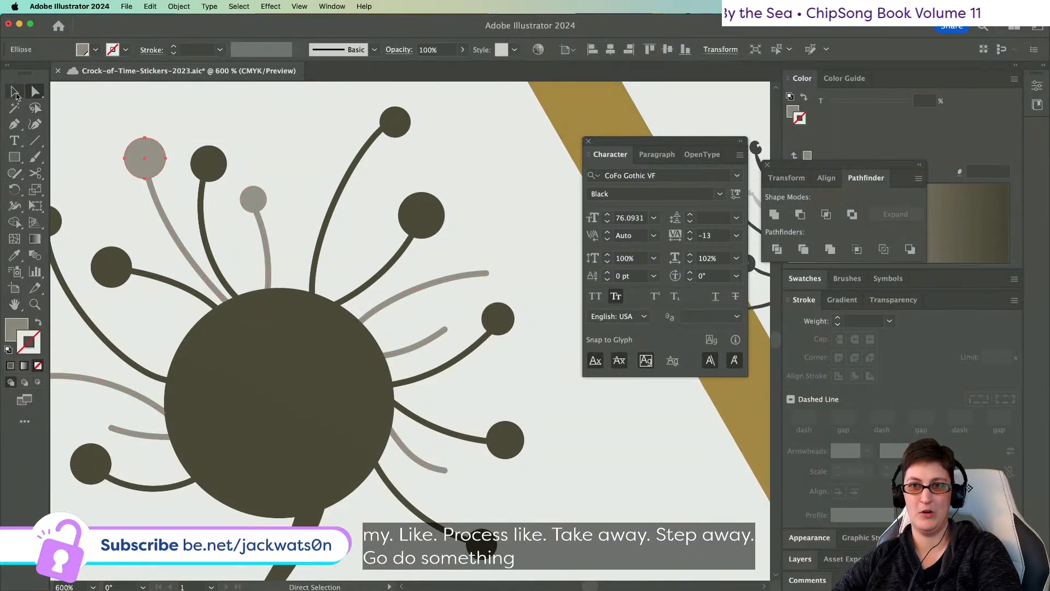
pyautogui.moveTo(149, 139); pyautogui.dragTo(473, 309)
pyautogui.press('super+c')
pyautogui.press('super+f')
pyautogui.press('super+f')
pyautogui.scroll(-3, 462, 305)
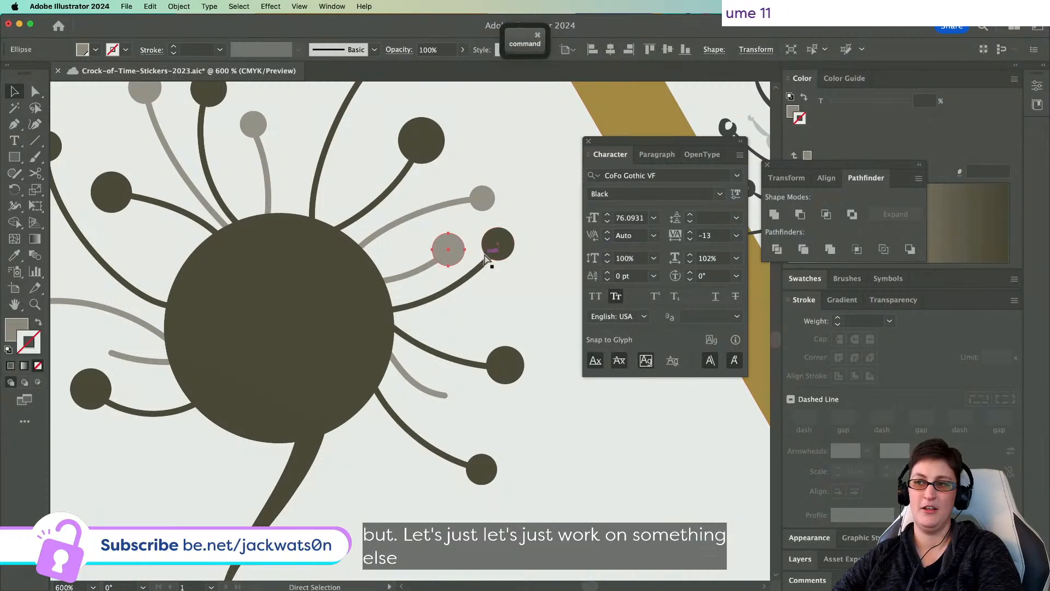
pyautogui.press('super+v')
pyautogui.press('super+z')
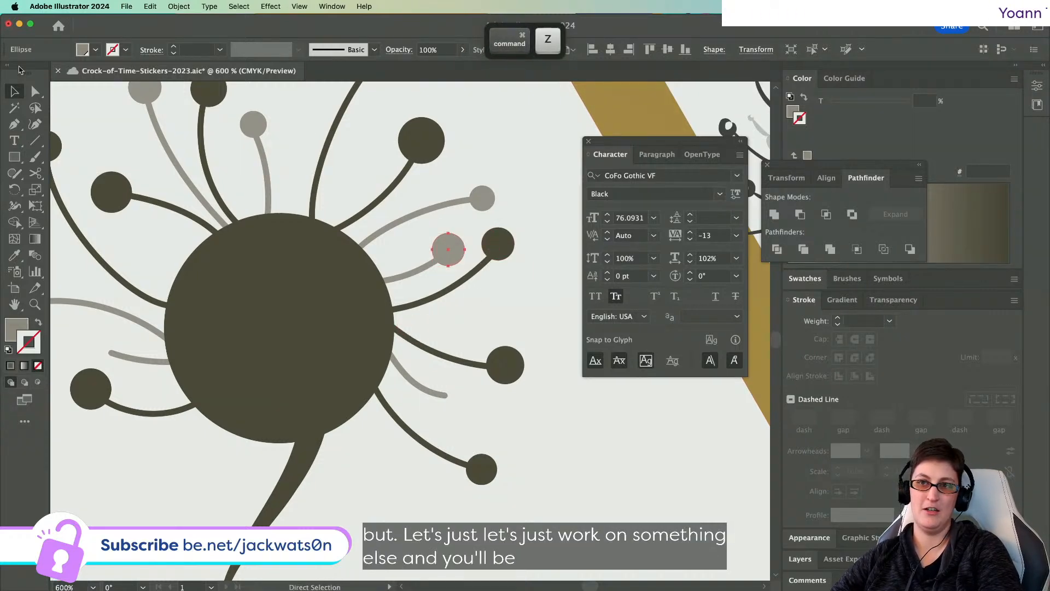
# - Place copies of the tinted dots on the tips of the lower-right and shorter left tinted filaments
pyautogui.click(37, 92)
pyautogui.press('super+c')
pyautogui.press('super+f')
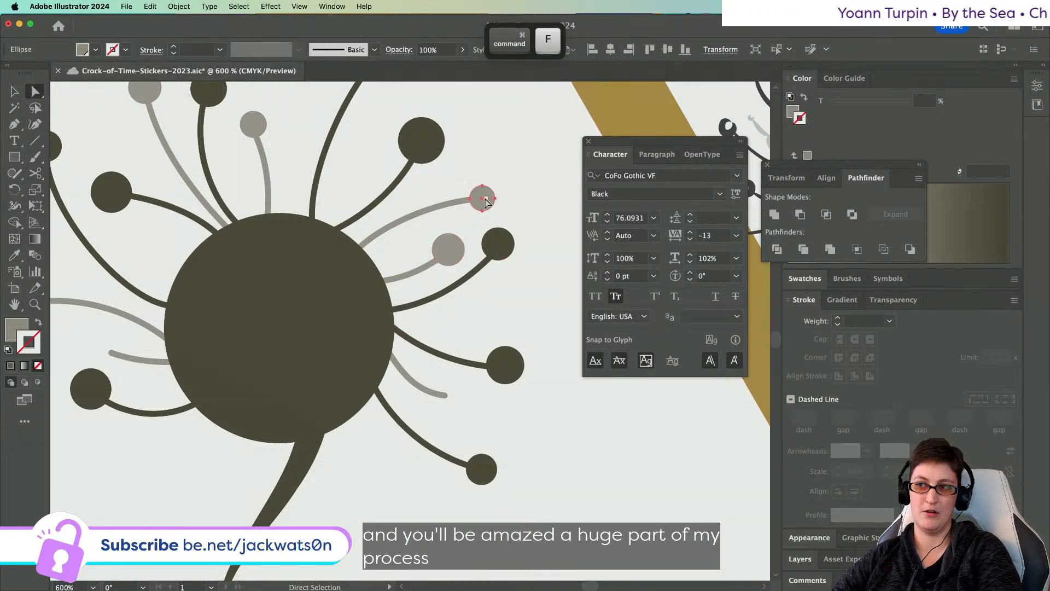
pyautogui.moveTo(485, 201); pyautogui.dragTo(260, 320)
pyautogui.press('super+c')
pyautogui.press('super+f')
# - Shrink the dot on the shorter left filament and place a larger tinted dot on the longer left filament's tip
pyautogui.click(14, 90)
pyautogui.press('a')
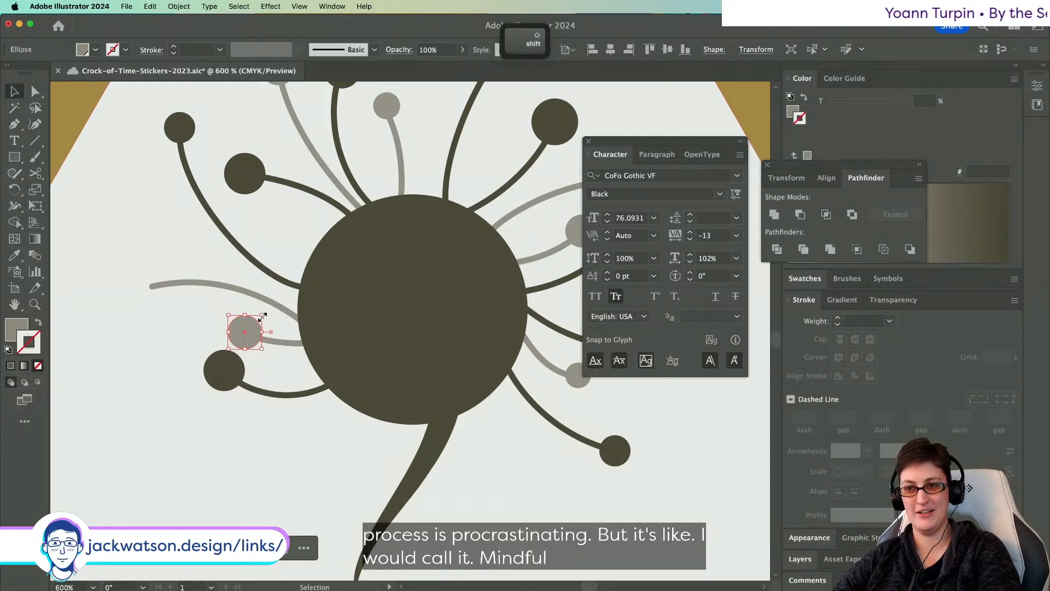
pyautogui.press('super+c')
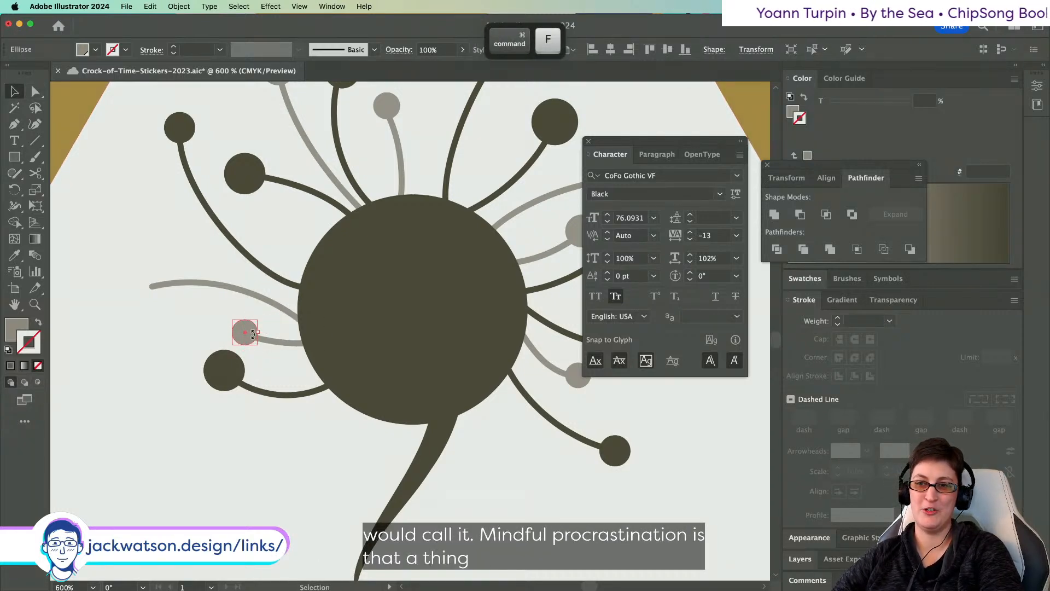
pyautogui.press('super+z')
pyautogui.moveTo(250, 336); pyautogui.dragTo(185, 309)
pyautogui.press('super+z')
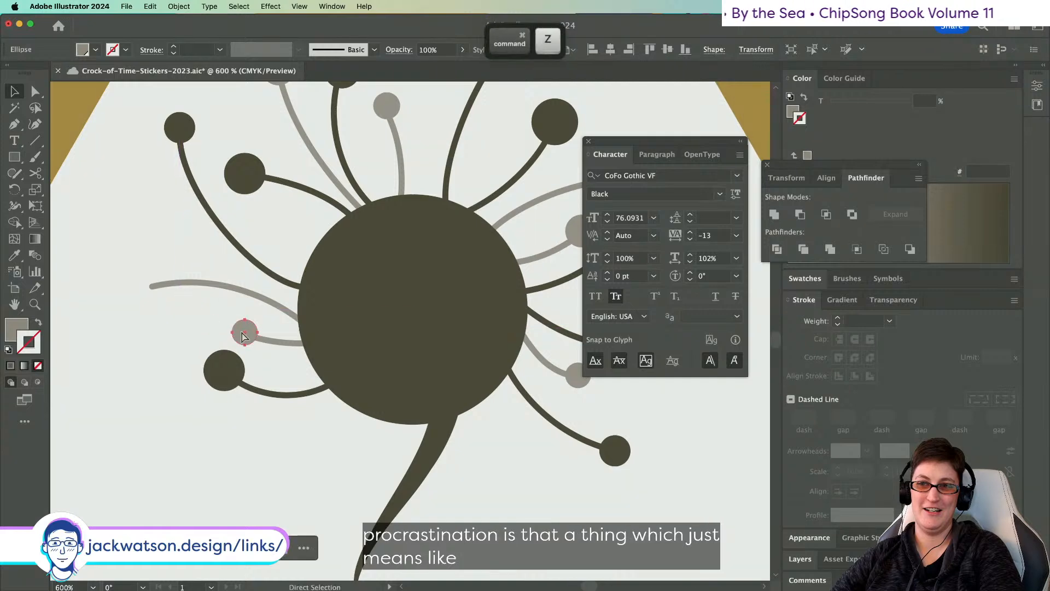
pyautogui.moveTo(252, 339); pyautogui.dragTo(192, 277)
pyautogui.scroll(-4, 234, 258)
pyautogui.scroll(-4, 230, 249)
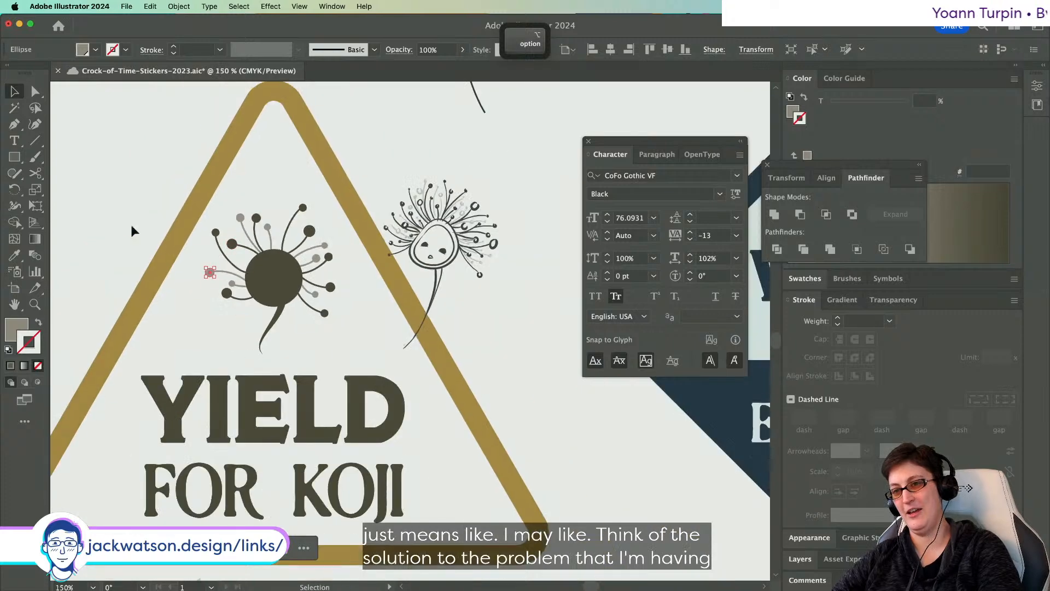
pyautogui.press('super+shift+a')
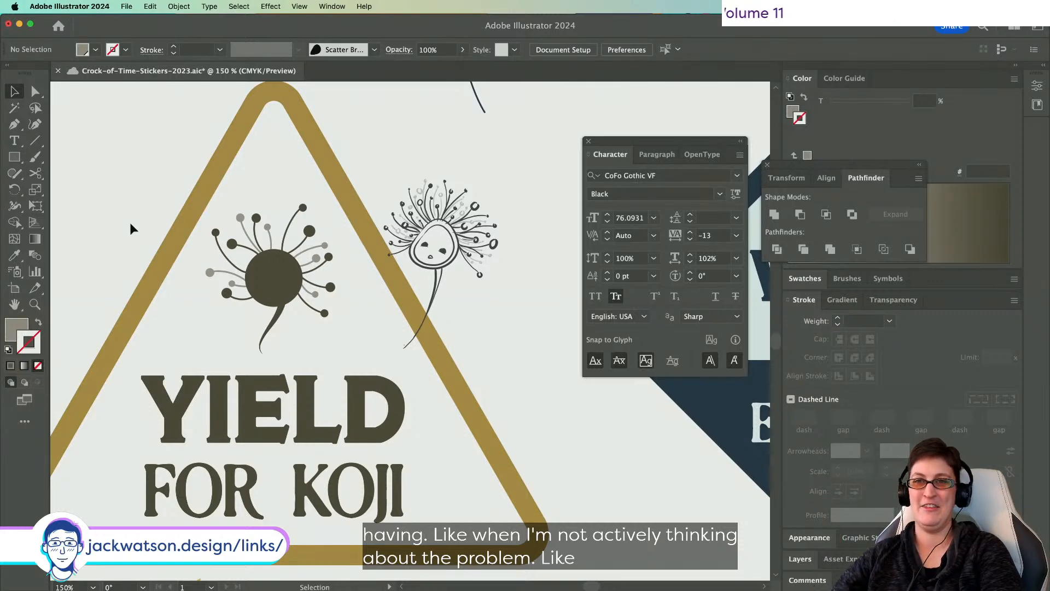
# - Paste a copy of the spore's body circle behind it, enlarge it from the centre to about 45 px and give it the tinted fill
pyautogui.click(35, 92)
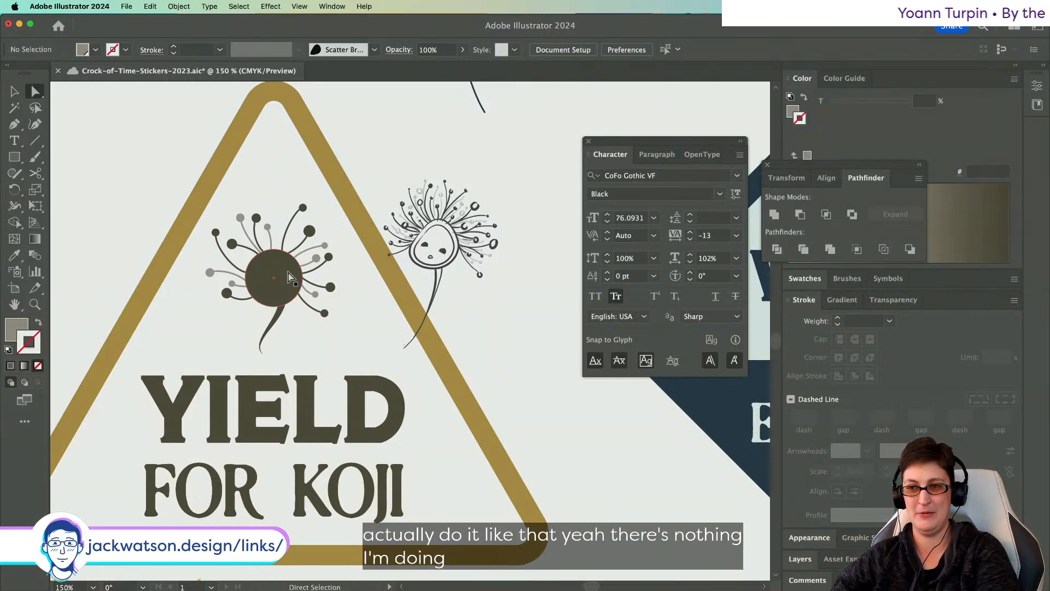
pyautogui.click(289, 277)
pyautogui.press('shift+super')
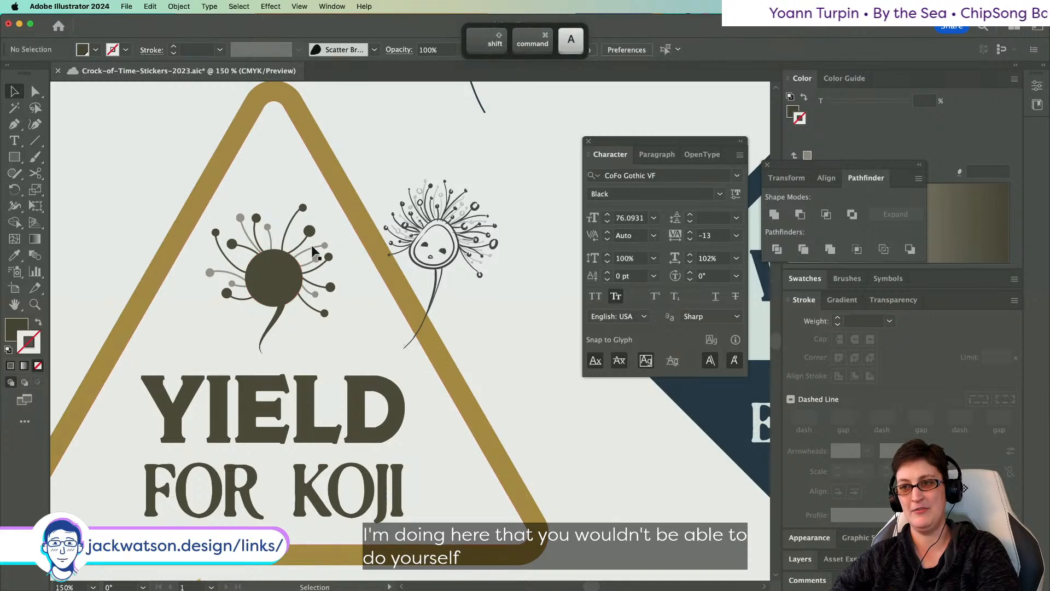
pyautogui.keyDown('shift'); pyautogui.keyDown('super'); pyautogui.click(313, 253); pyautogui.keyUp('super'); pyautogui.keyUp('shift')
pyautogui.press('super+z')
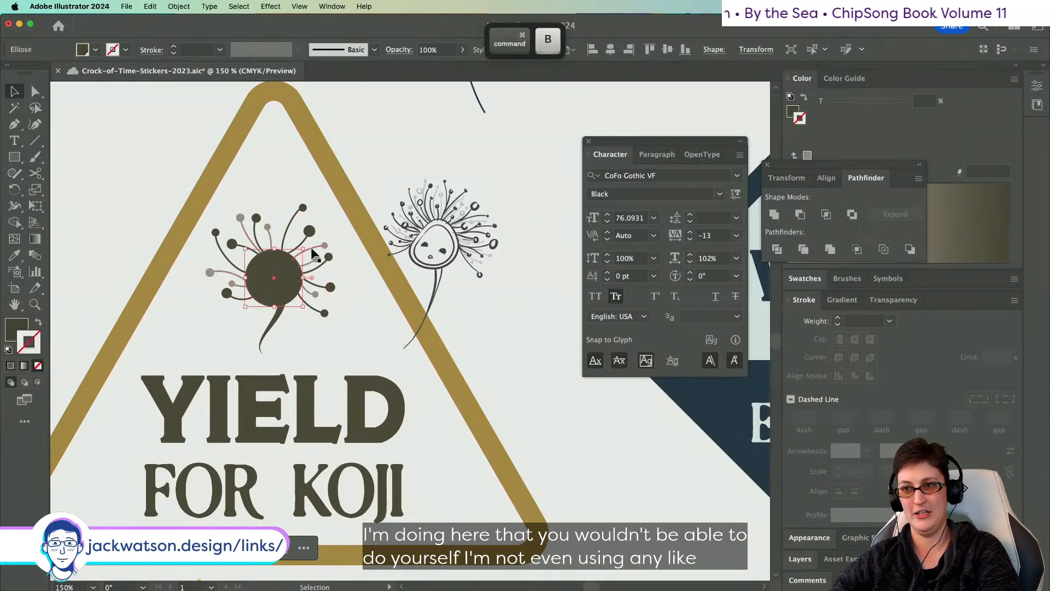
pyautogui.moveTo(303, 249); pyautogui.dragTo(306, 248)
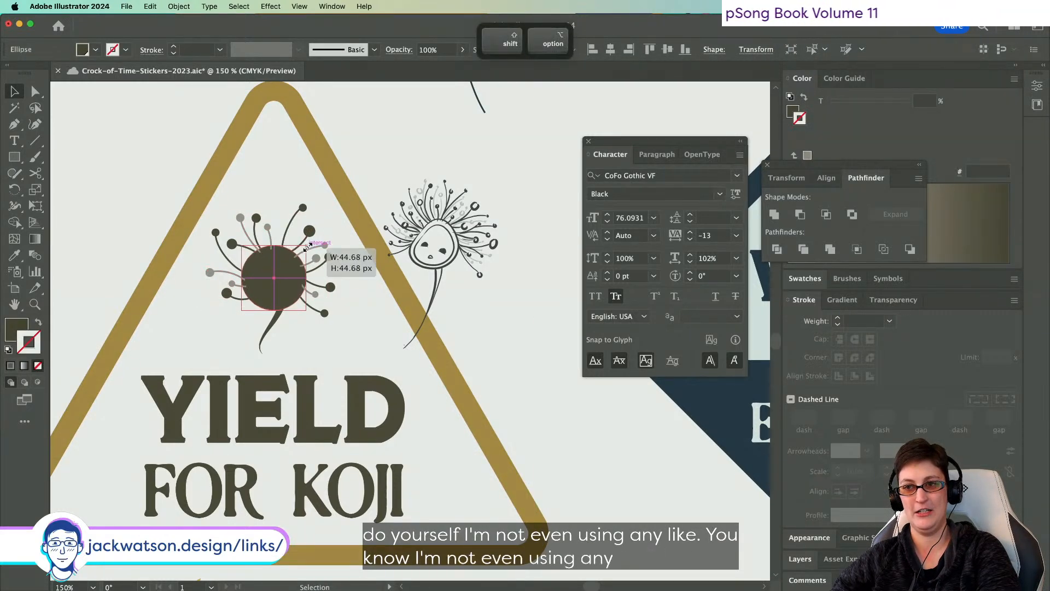
pyautogui.press('i')
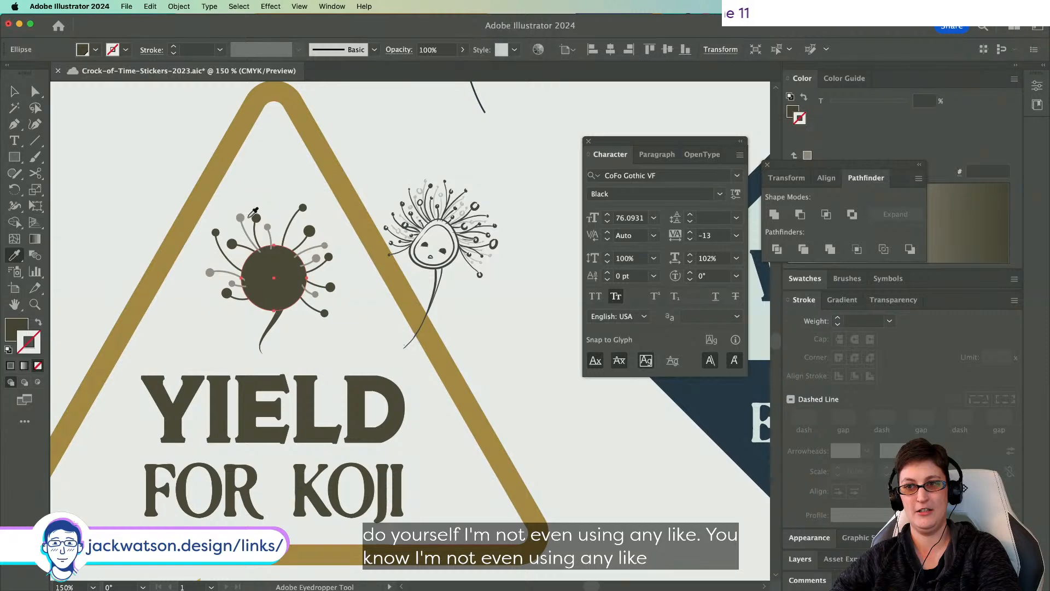
pyautogui.press('shift+super+a')
pyautogui.scroll(-4, 260, 227)
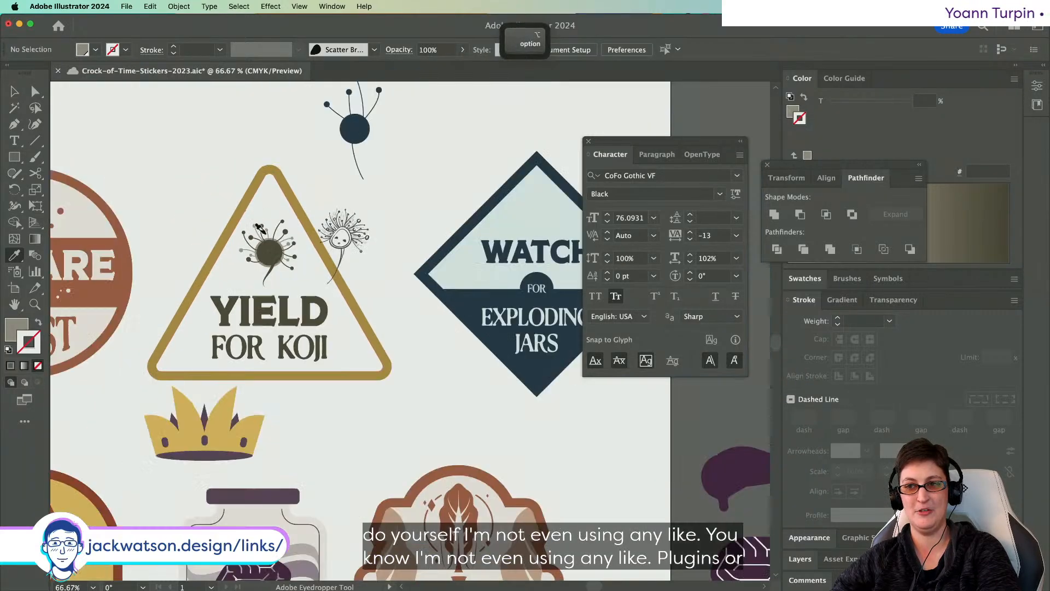
# - Enlarge the tinted circle behind the spore's body slightly more from its centre and deselect it
pyautogui.scroll(3, 273, 233)
pyautogui.press('a')
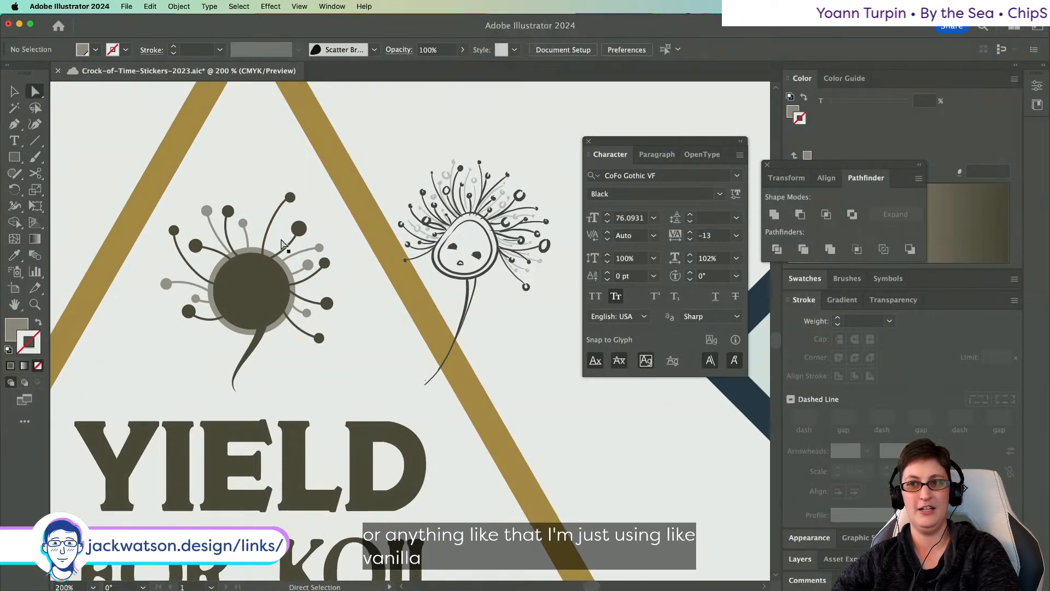
pyautogui.scroll(2, 257, 252)
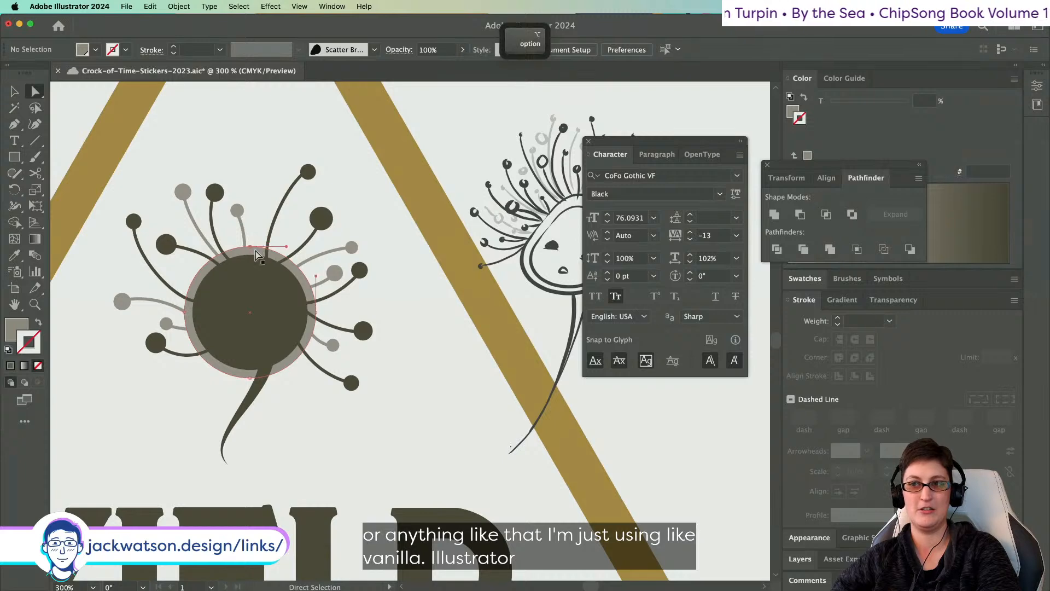
pyautogui.click(258, 254)
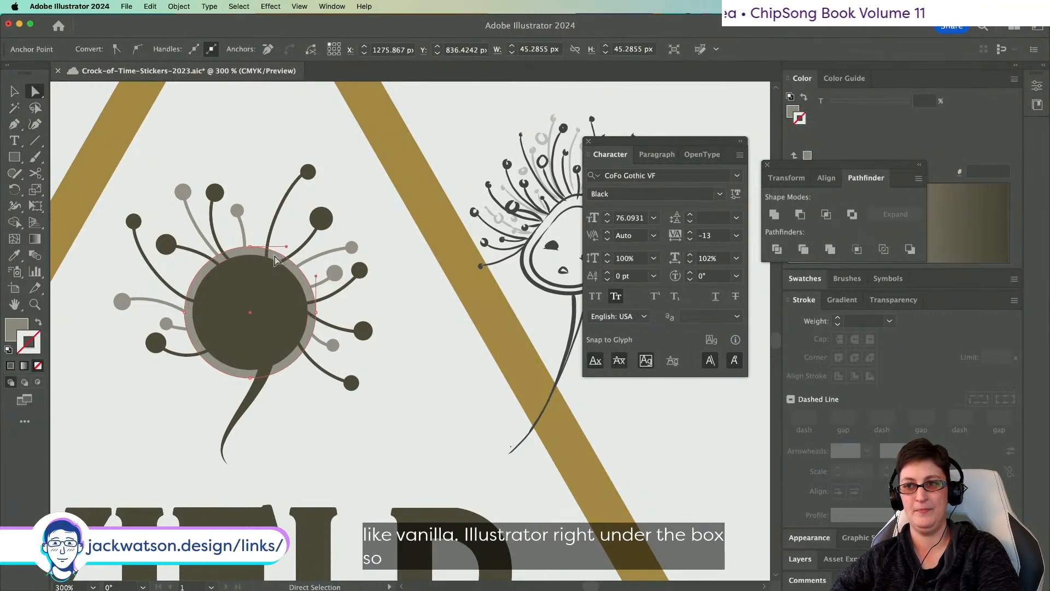
pyautogui.press('v')
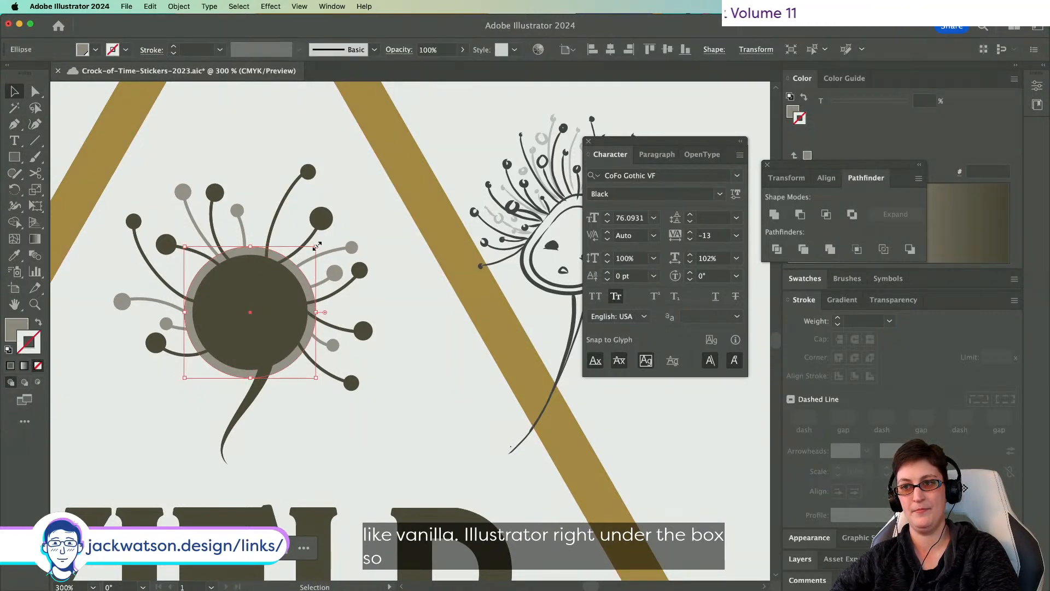
pyautogui.moveTo(317, 246); pyautogui.dragTo(322, 241)
pyautogui.press('super+shift+a')
# - Save the Crock-of-Time-Stickers-2023.aic document
pyautogui.scroll(-5, 293, 238)
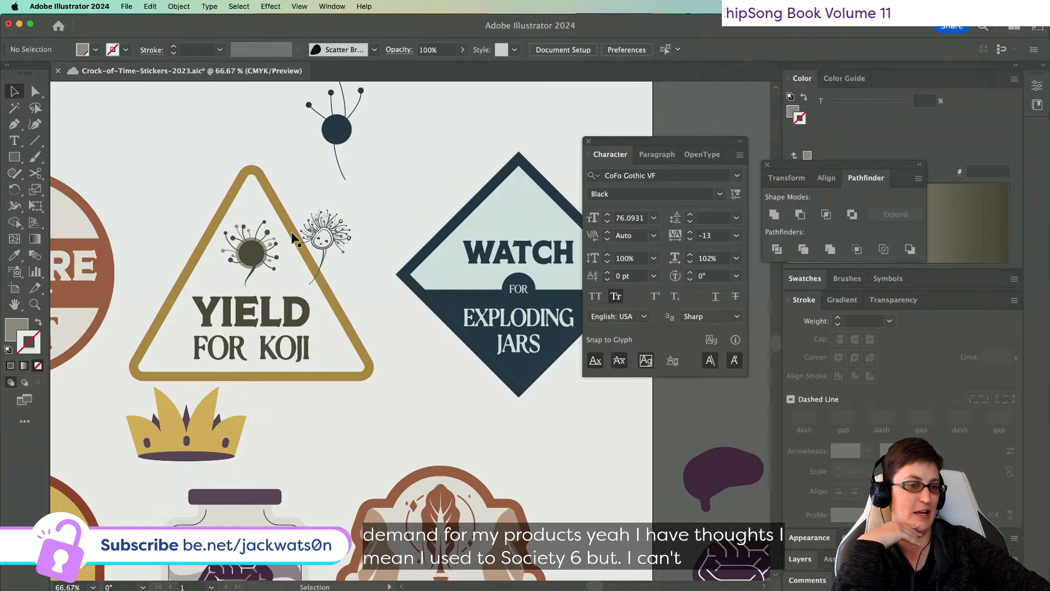
pyautogui.press('super+s')
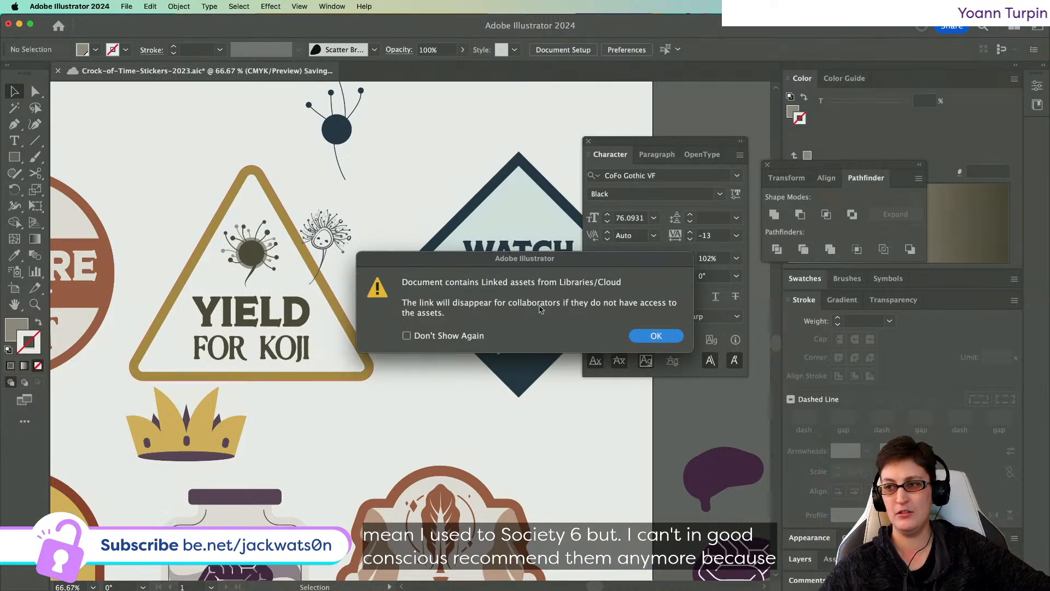
pyautogui.click(643, 342)
# - Move the linked Koji Spores reference sketch away from the caution triangle and delete it
pyautogui.click(339, 246)
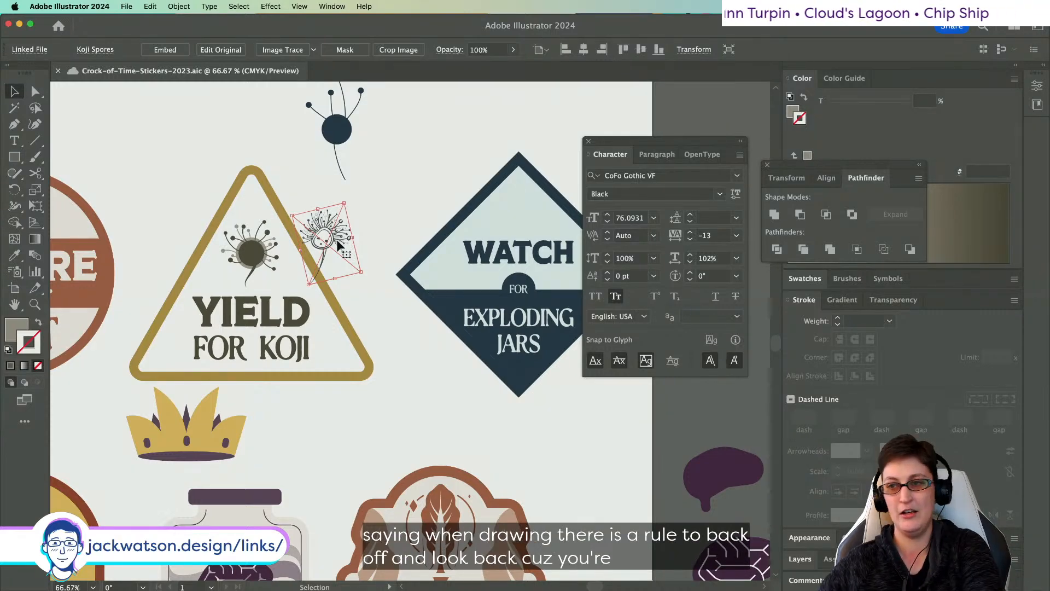
pyautogui.moveTo(339, 246); pyautogui.dragTo(418, 143)
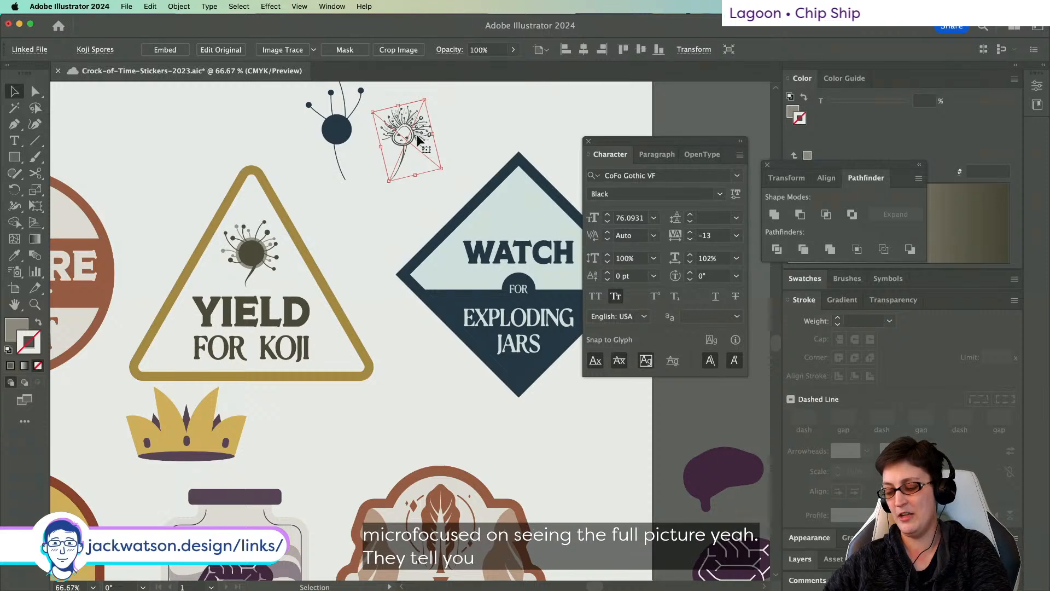
pyautogui.press('BackSpace')
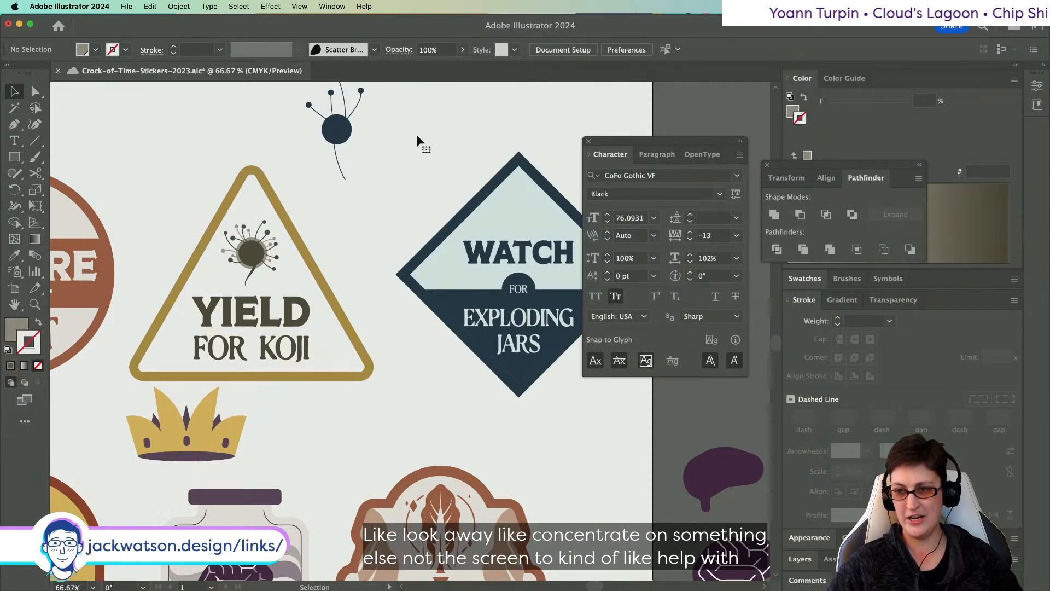
pyautogui.scroll(-3, 314, 130)
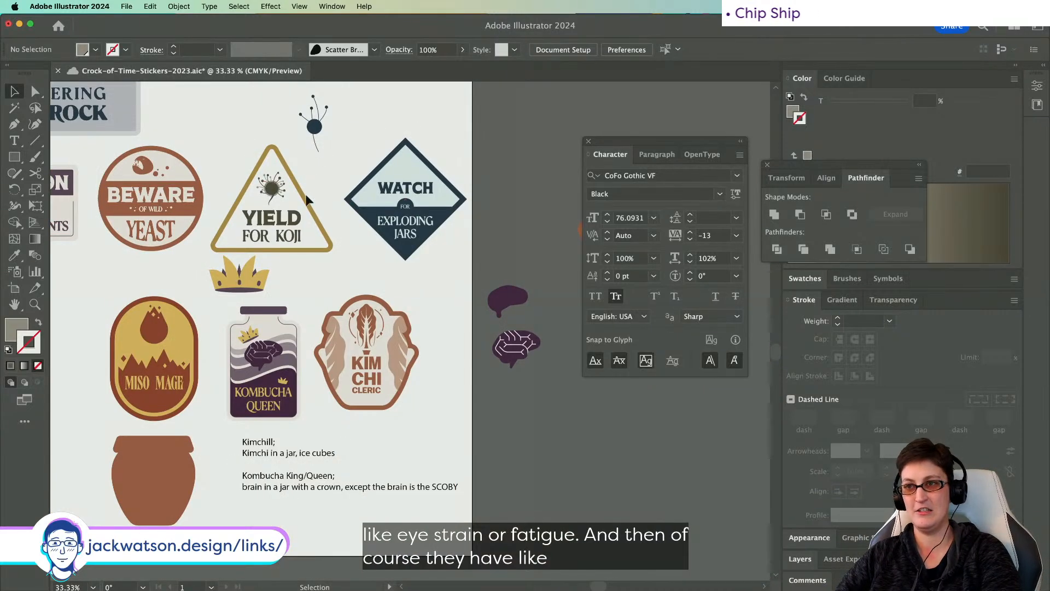
# - Check the koji spore in the Yield for Koji sign and save the sticker document
pyautogui.scroll(2, 288, 196)
pyautogui.scroll(3, 260, 244)
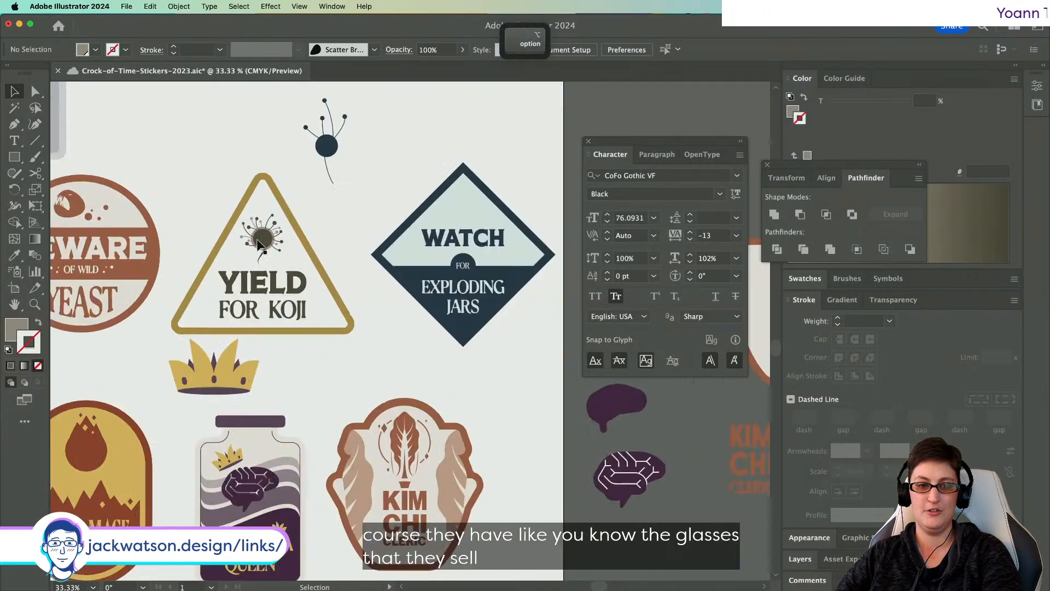
pyautogui.scroll(3, 260, 244)
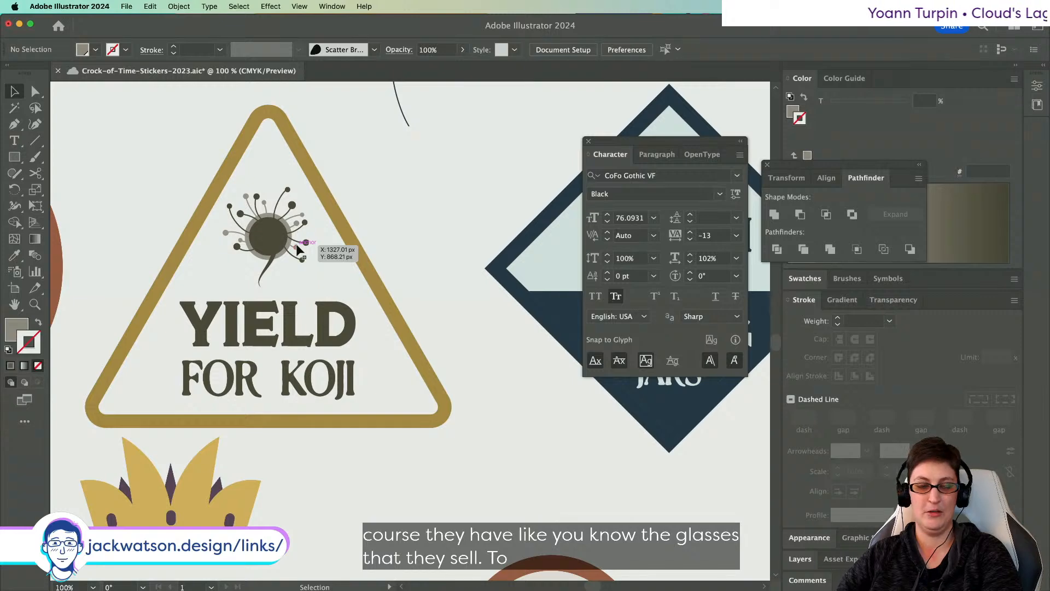
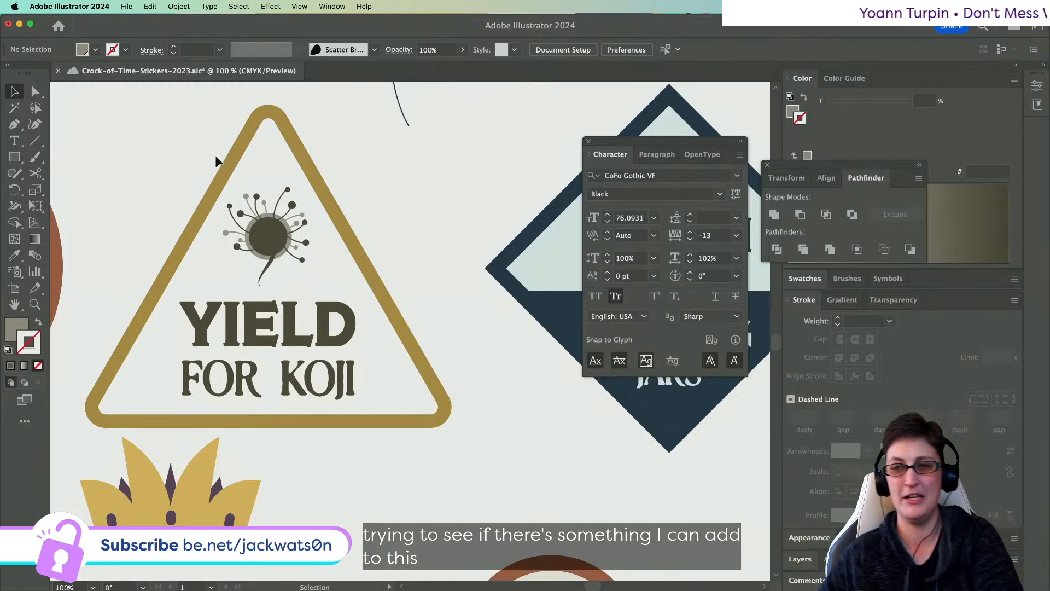
pyautogui.scroll(-1, 215, 155)
pyautogui.scroll(-3, 215, 156)
pyautogui.hscroll(-3, 215, 156)
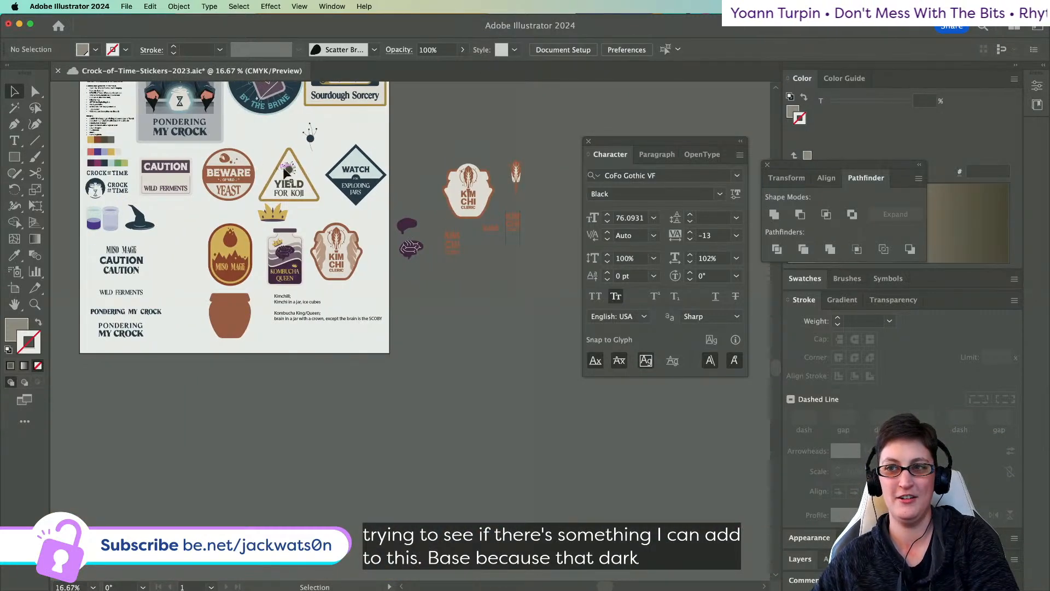
pyautogui.scroll(2, 285, 168)
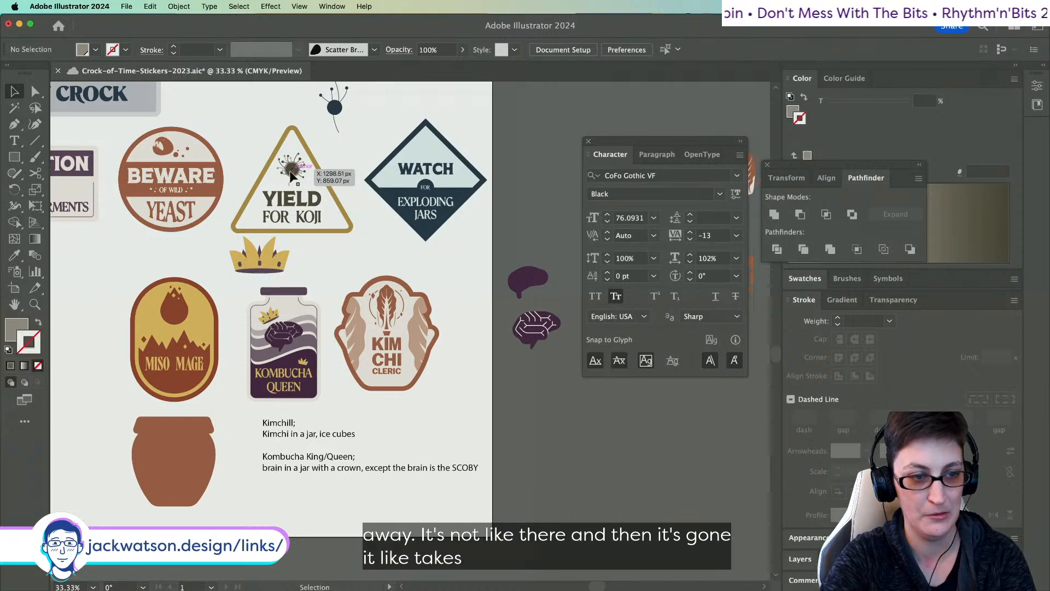
pyautogui.press('super+s')
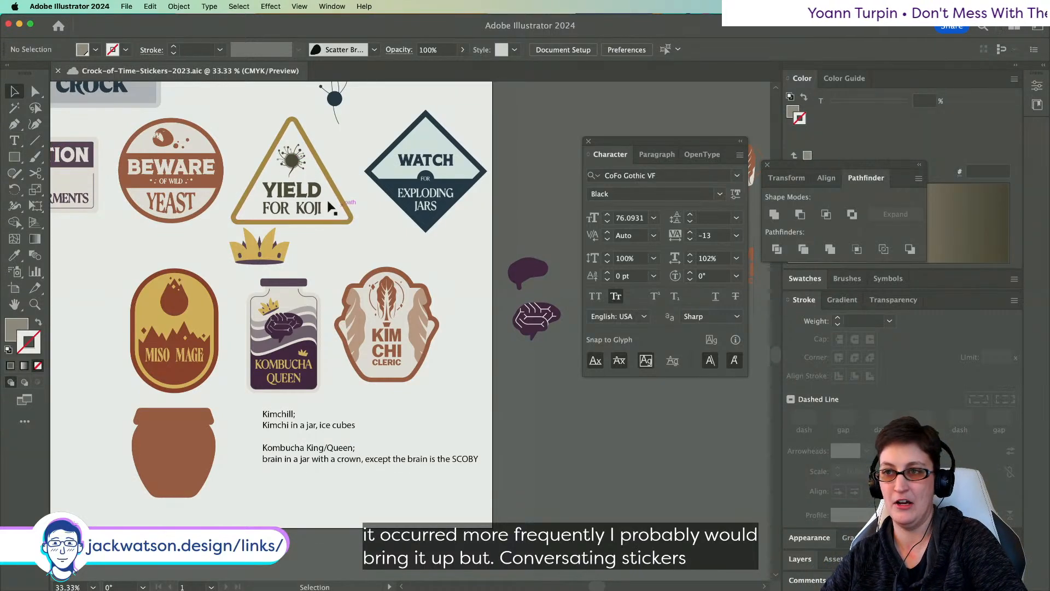
# - Copy the spore's dark body circle and paste the copy directly in front of it
pyautogui.scroll(4, 296, 196)
pyautogui.scroll(3, 296, 195)
pyautogui.click(286, 140)
pyautogui.press('shift+cmd+a')
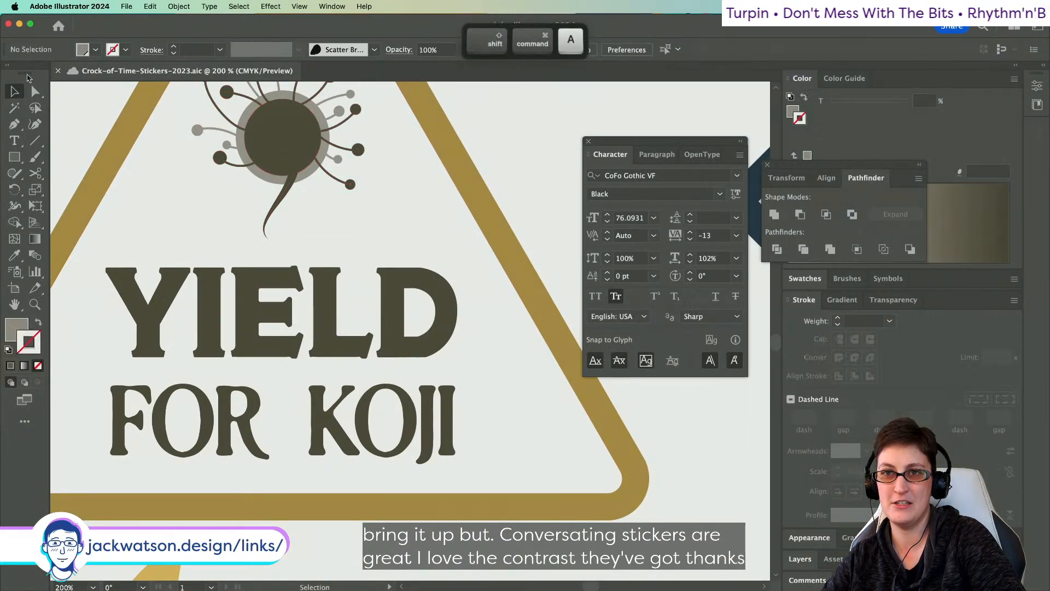
pyautogui.press('a')
pyautogui.click(257, 126)
pyautogui.press('cmd+c')
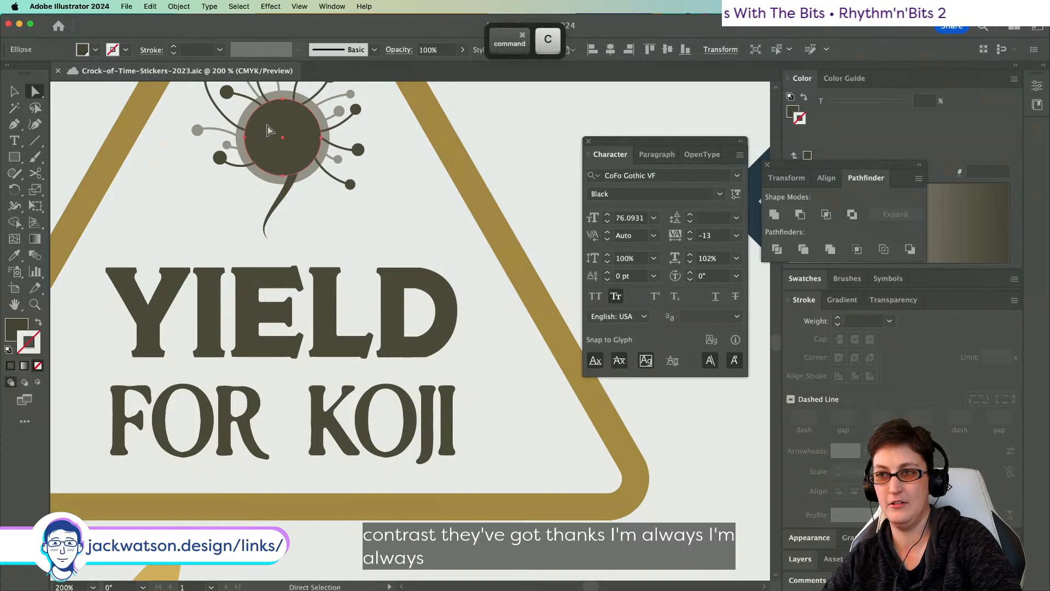
pyautogui.press('cmd+f')
# - Shrink the copied circle from its centre to about two thirds and fill it with the halo's lighter tint
pyautogui.click(14, 255)
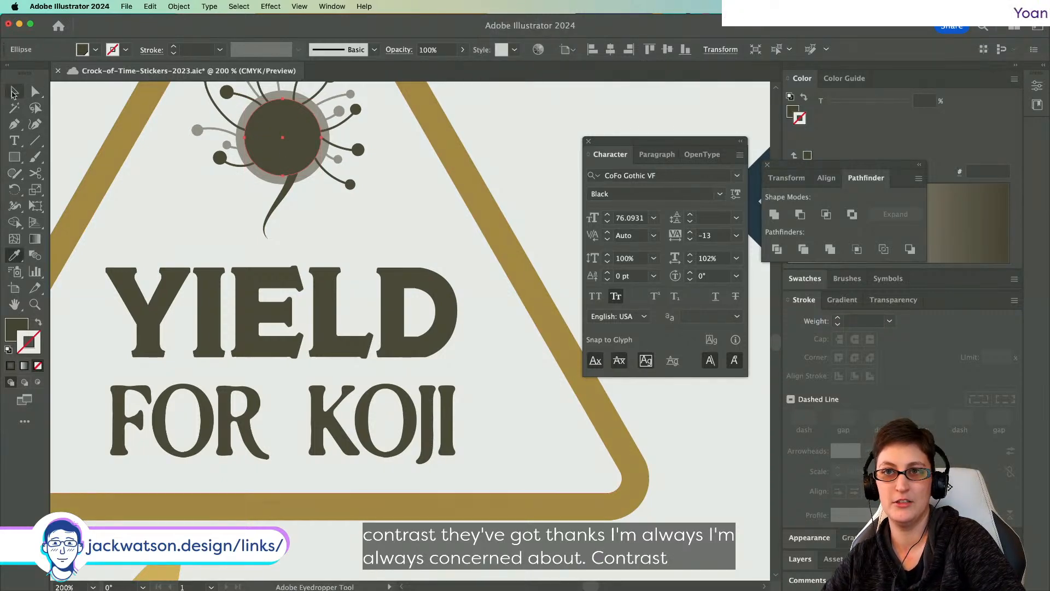
pyautogui.click(13, 93)
pyautogui.moveTo(320, 174); pyautogui.dragTo(307, 162)
pyautogui.click(14, 257)
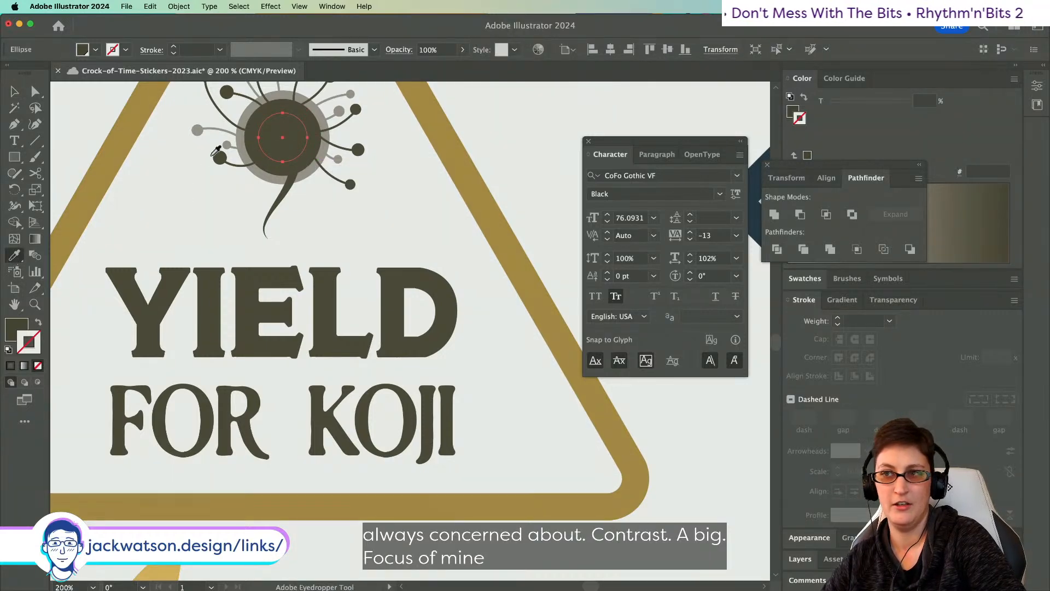
pyautogui.click(323, 111)
pyautogui.press('shift+super+a')
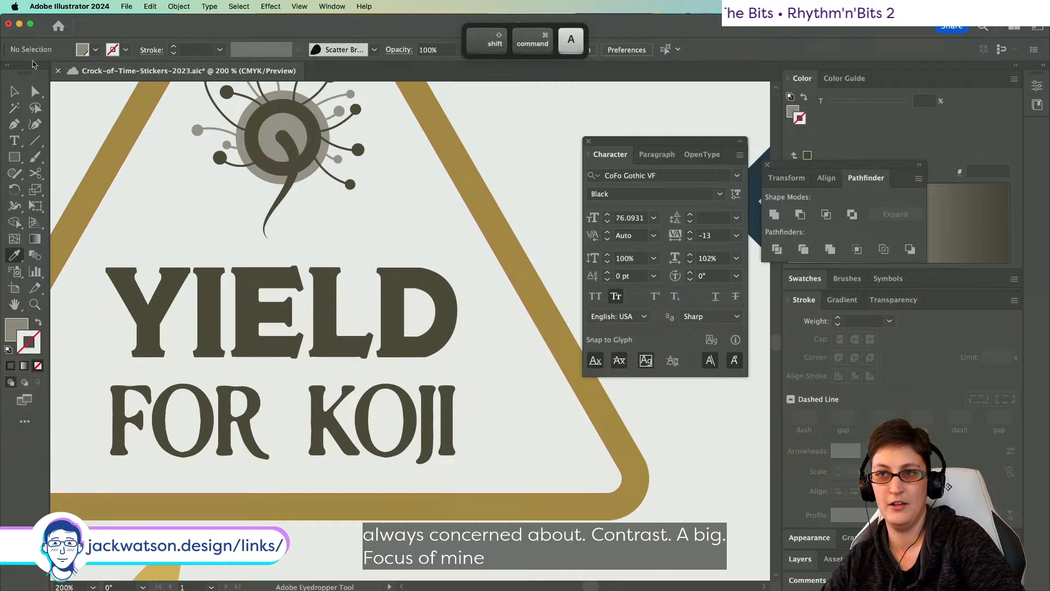
# - Cut the small tinted circle and paste it in front of the spore's tail so it covers the tail's upper end
pyautogui.click(35, 92)
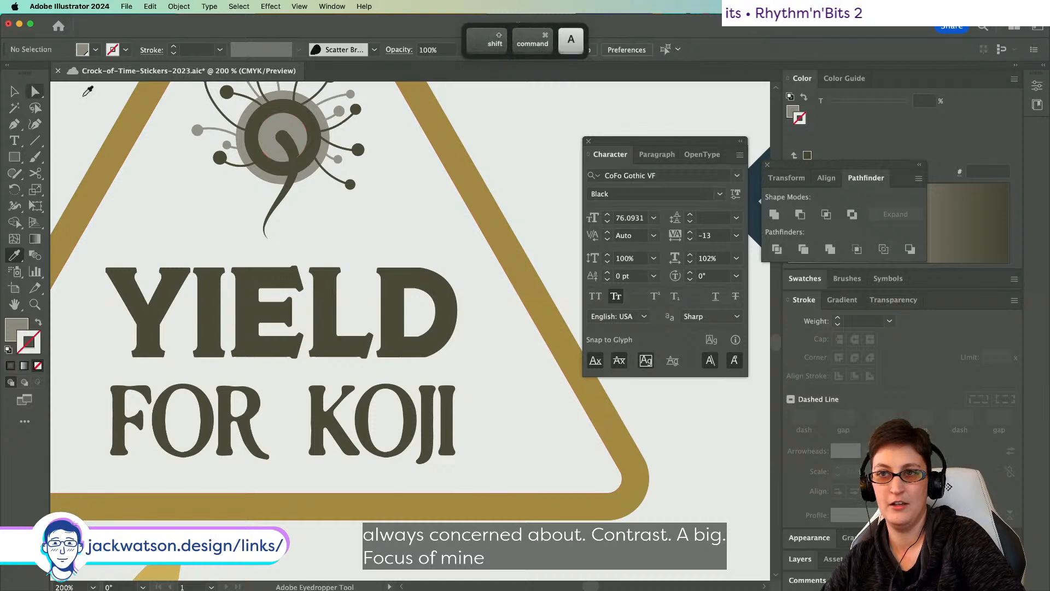
pyautogui.click(275, 148)
pyautogui.press('super+x')
pyautogui.click(287, 194)
pyautogui.press('super+f')
pyautogui.press('shift+super+a')
# - Examine the layered koji spore up close and beside the neighbouring warning stickers
pyautogui.scroll(-4, 385, 199)
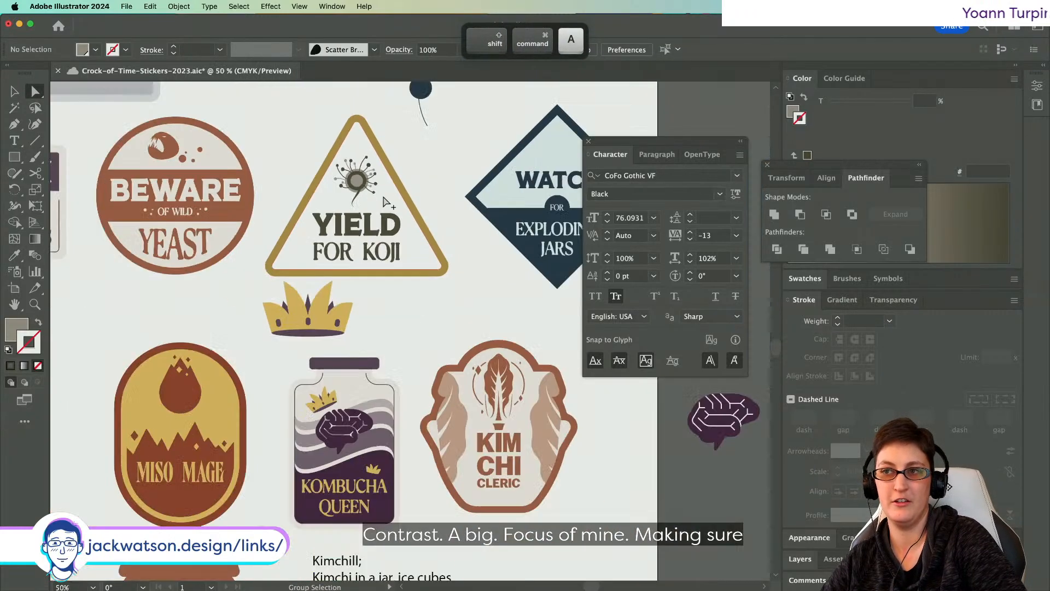
pyautogui.scroll(-1, 385, 198)
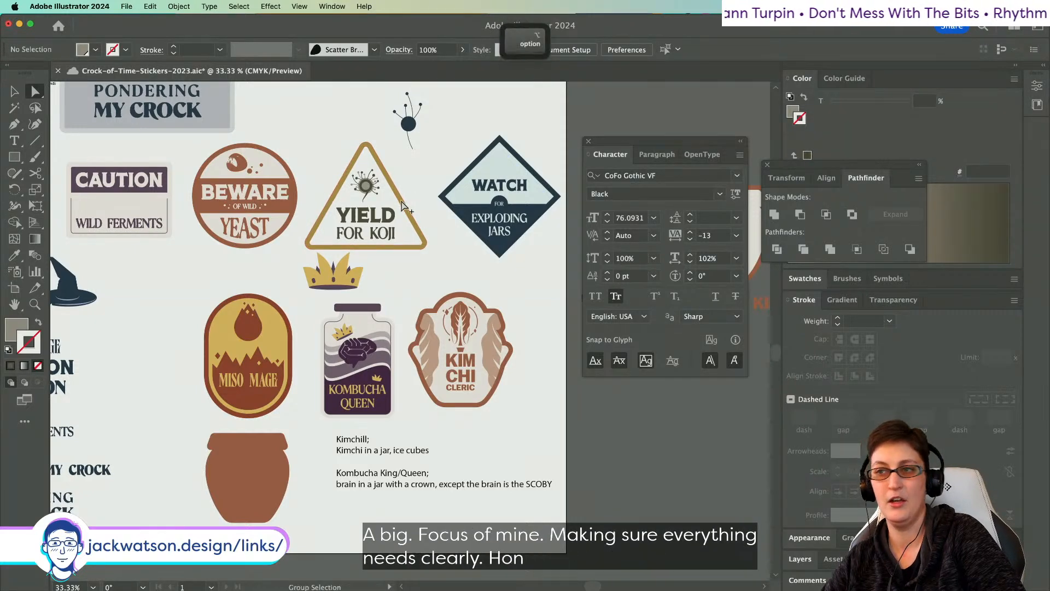
pyautogui.scroll(1, 404, 206)
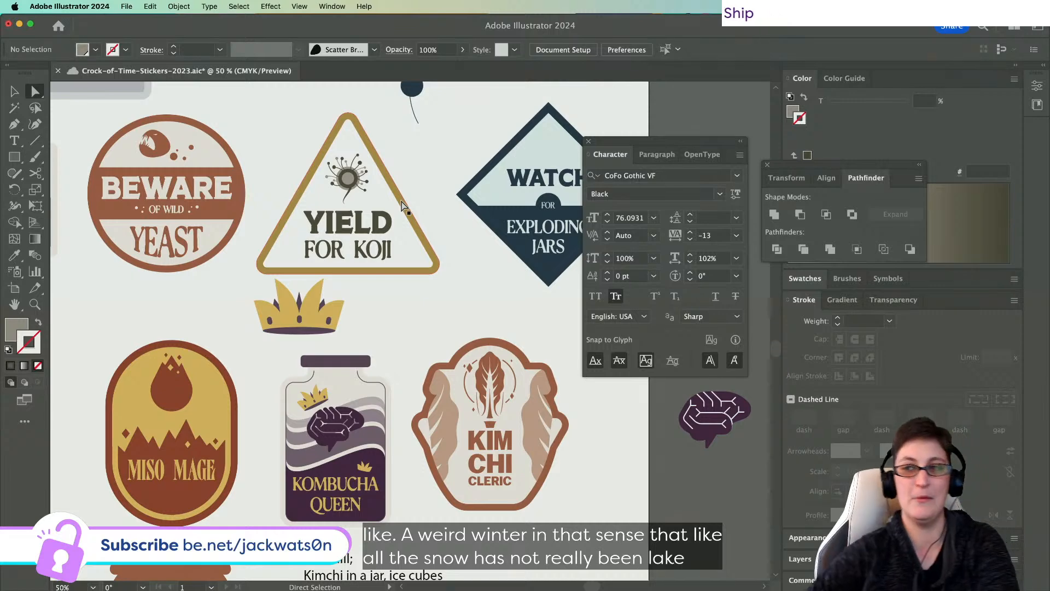
pyautogui.scroll(4, 402, 206)
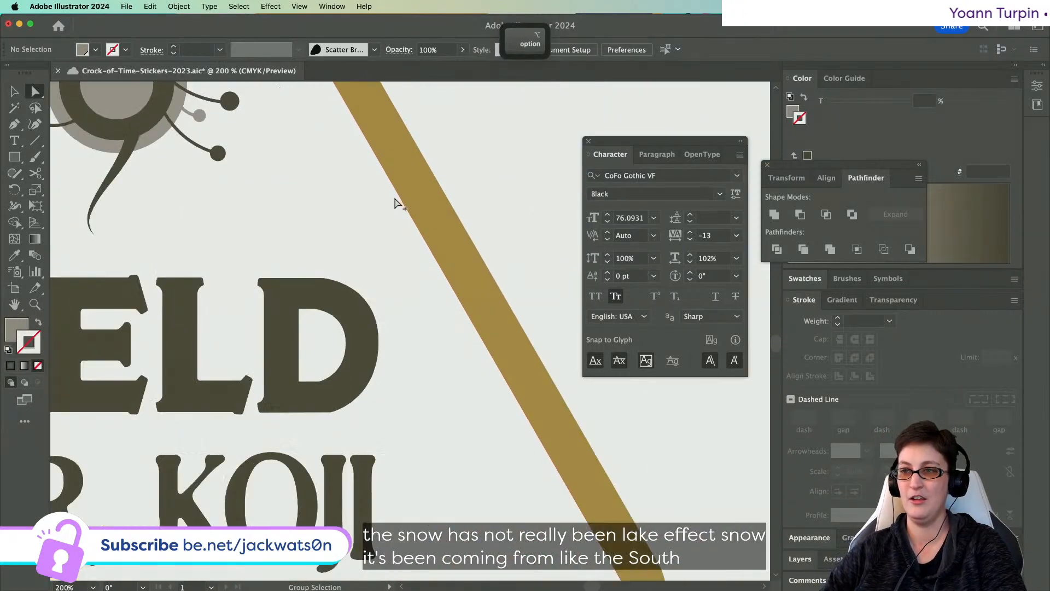
pyautogui.scroll(-1, 402, 205)
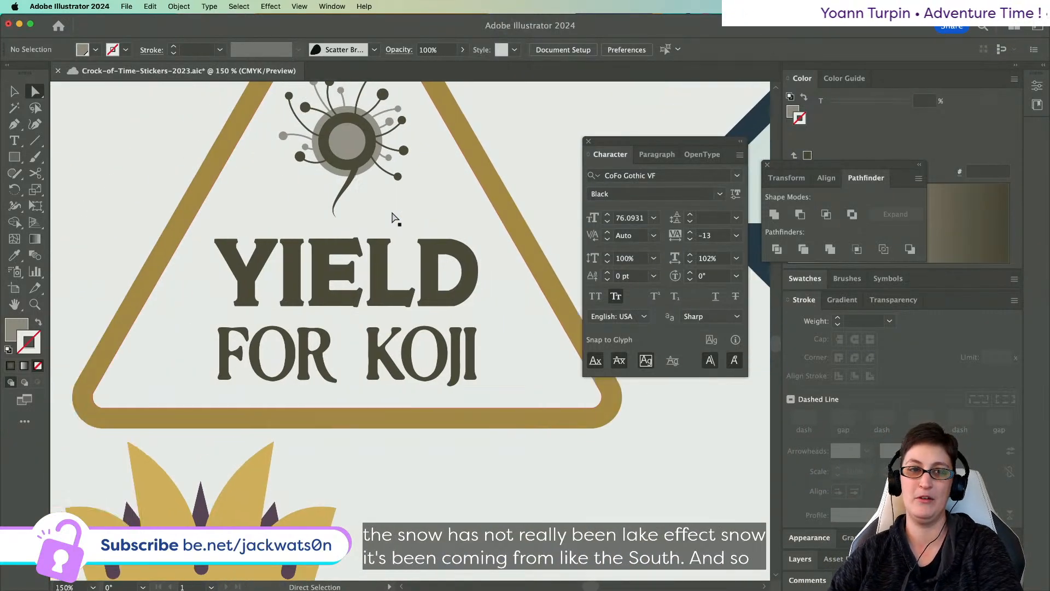
pyautogui.scroll(4, 392, 217)
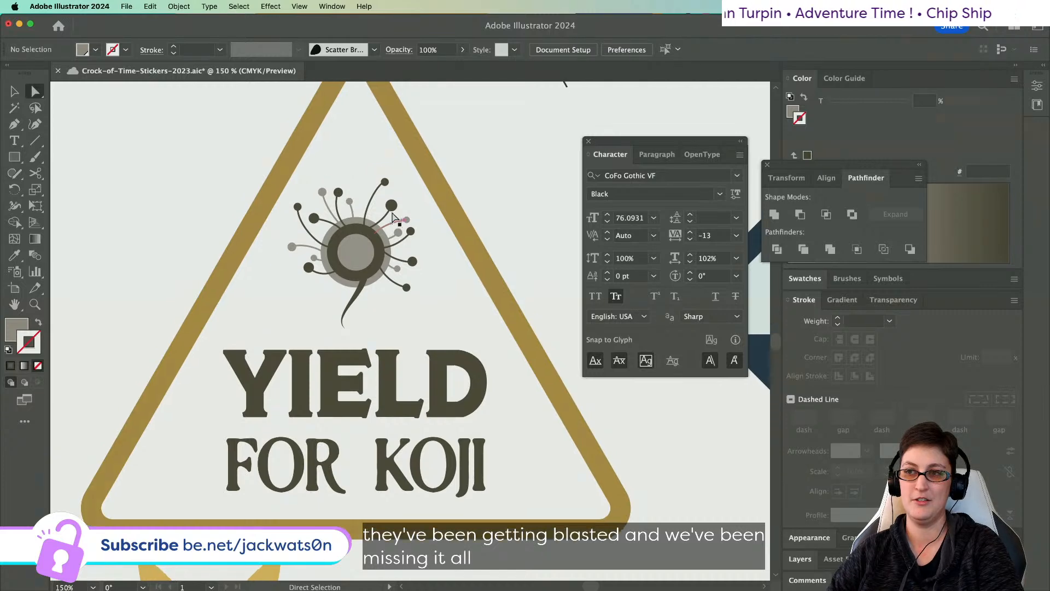
pyautogui.scroll(1, 392, 217)
pyautogui.press('alt')
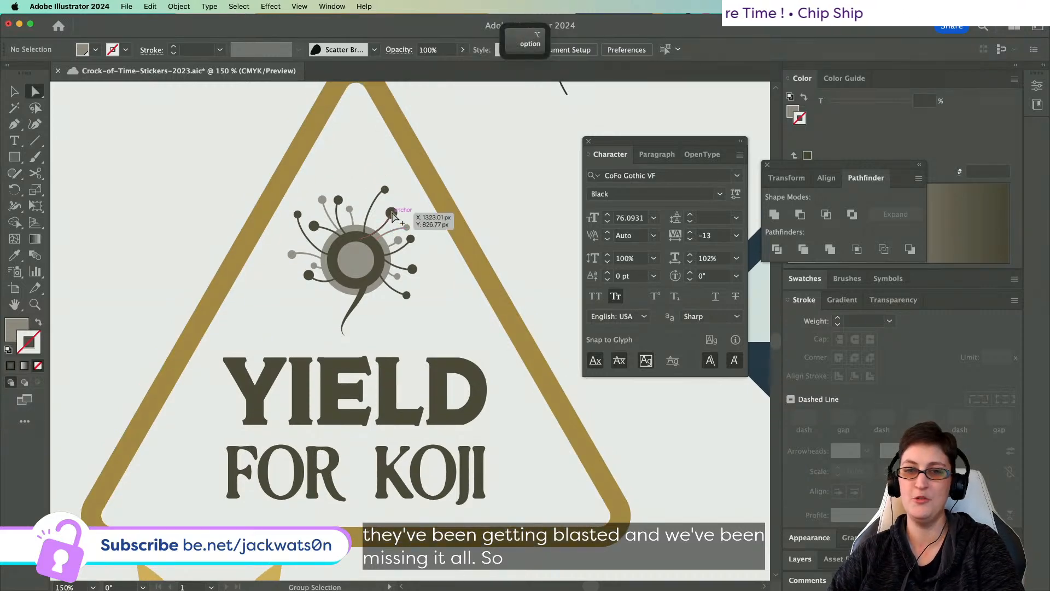
pyautogui.scroll(-1, 392, 217)
# - Draw a large circle centred on the koji spore and fill it with the gold sampled from the triangle's border
pyautogui.click(15, 158)
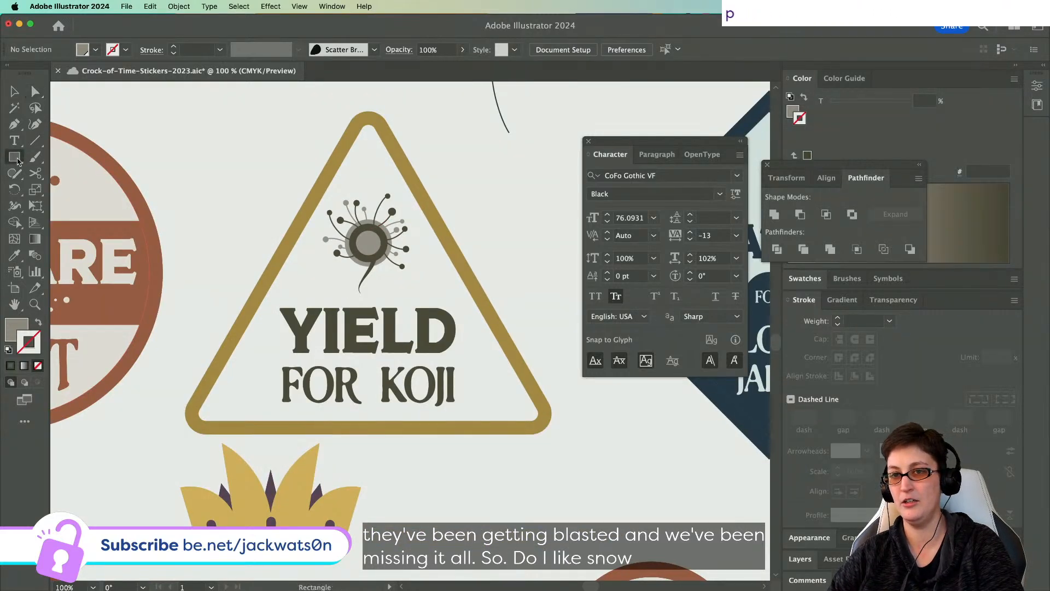
pyautogui.moveTo(17, 161); pyautogui.dragTo(65, 191)
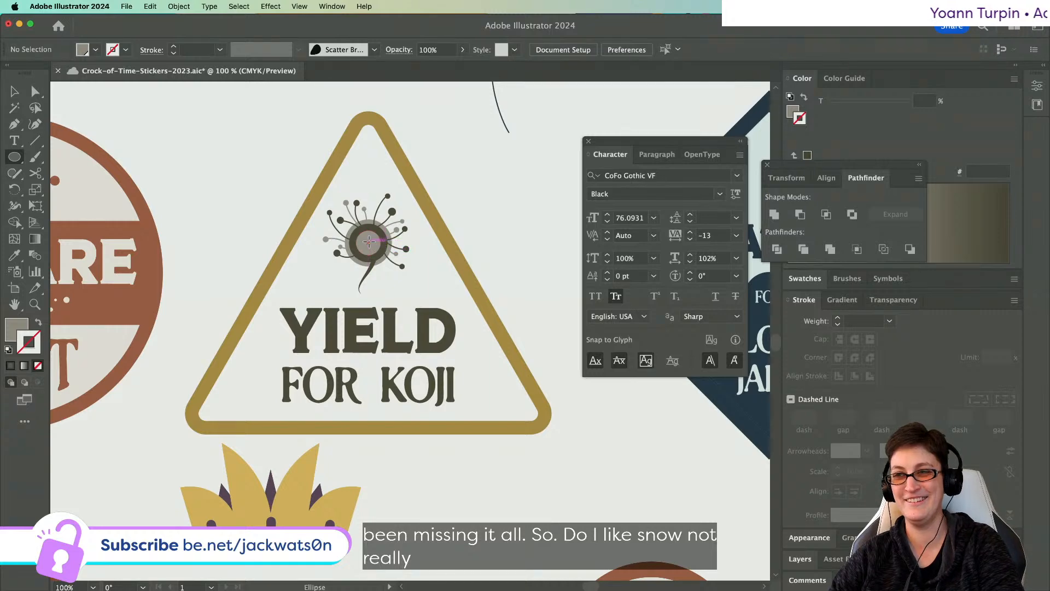
pyautogui.moveTo(369, 242)
pyautogui.mouseDown()
pyautogui.moveTo(469, 212)
pyautogui.moveTo(456, 227)
pyautogui.mouseUp()
pyautogui.press('i')
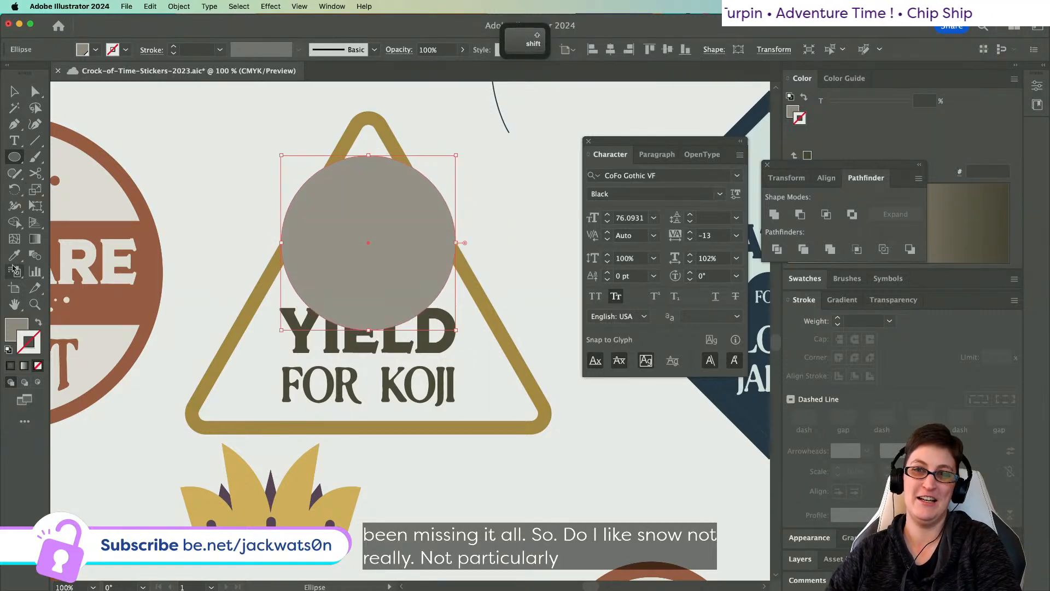
pyautogui.click(381, 147)
pyautogui.press('a')
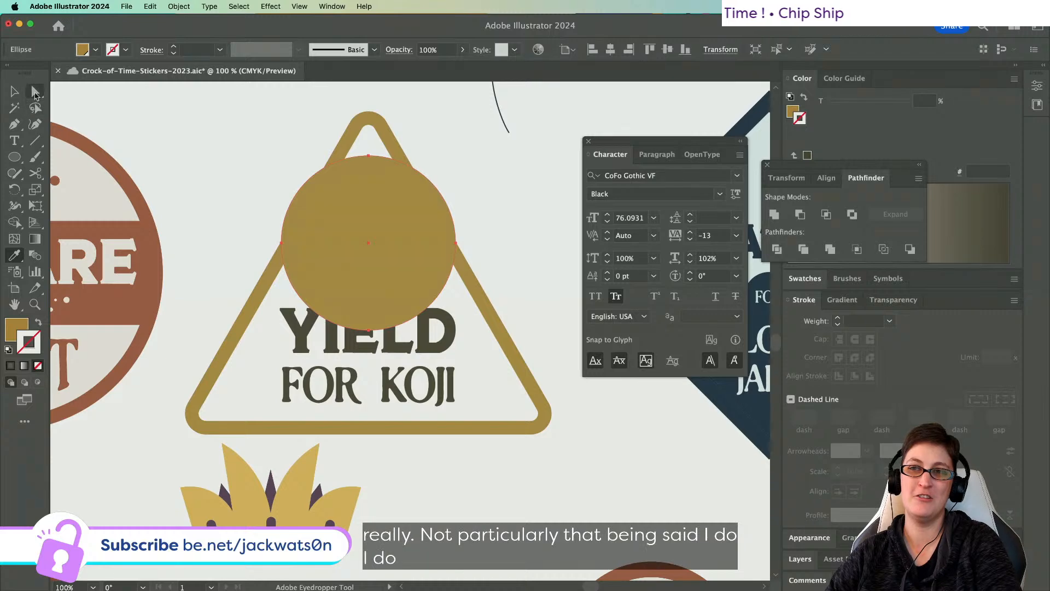
# - Cut the gold circle and paste it behind the spore and text, in front of the inner triangle
pyautogui.press('super+shift+a')
pyautogui.click(328, 184)
pyautogui.press('super+x')
pyautogui.press('super+f')
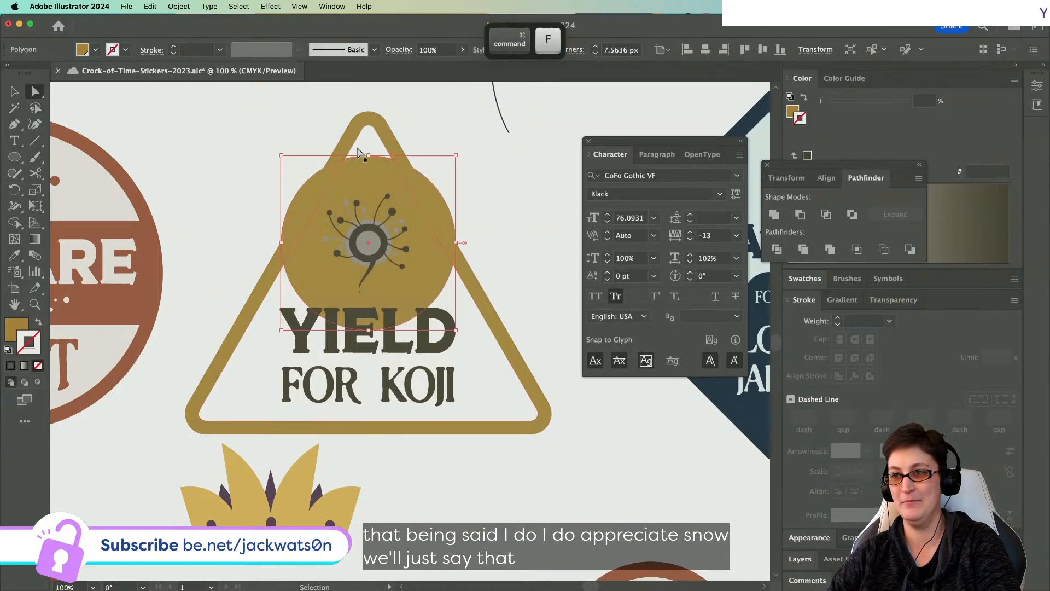
pyautogui.press('v')
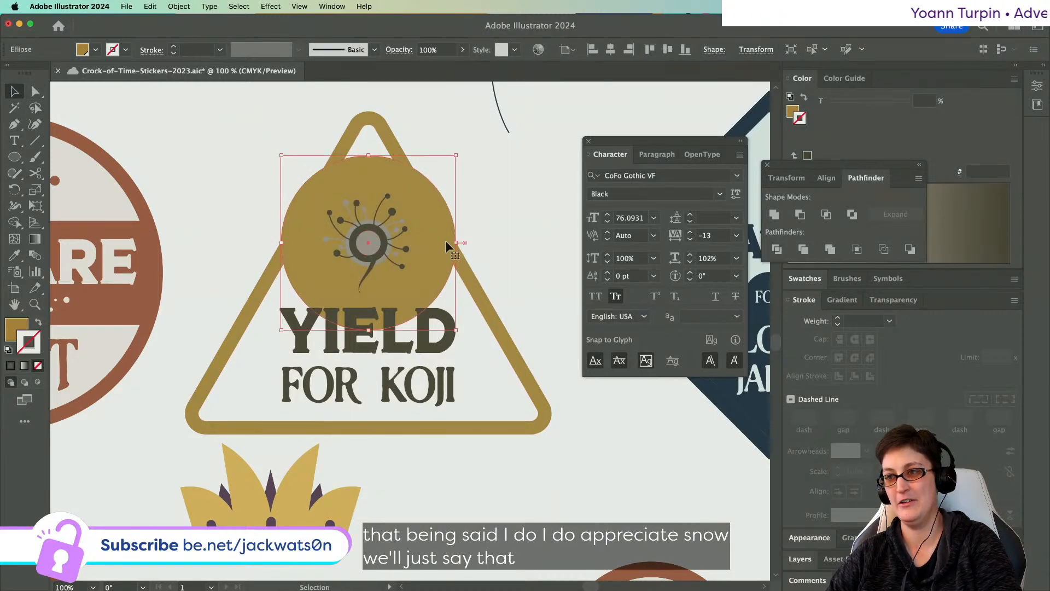
# - Try shrinking the gold circle to fit within the sign, compare it with the other stickers, and delete it
pyautogui.moveTo(454, 243); pyautogui.dragTo(439, 242)
pyautogui.press('super+shift+a')
pyautogui.scroll(-3, 519, 252)
pyautogui.hscroll(3, 517, 252)
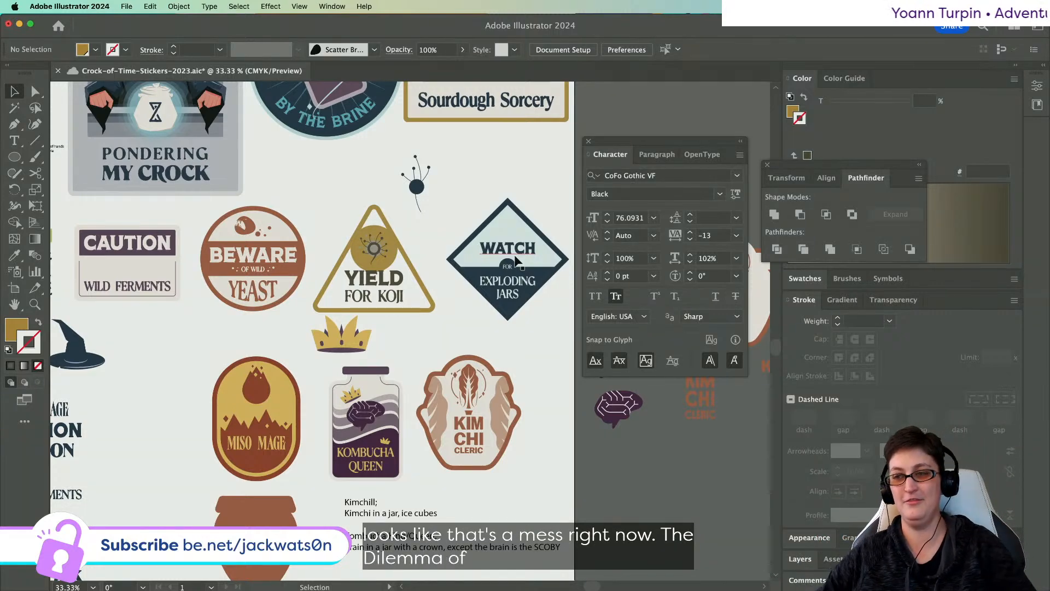
pyautogui.scroll(3, 403, 217)
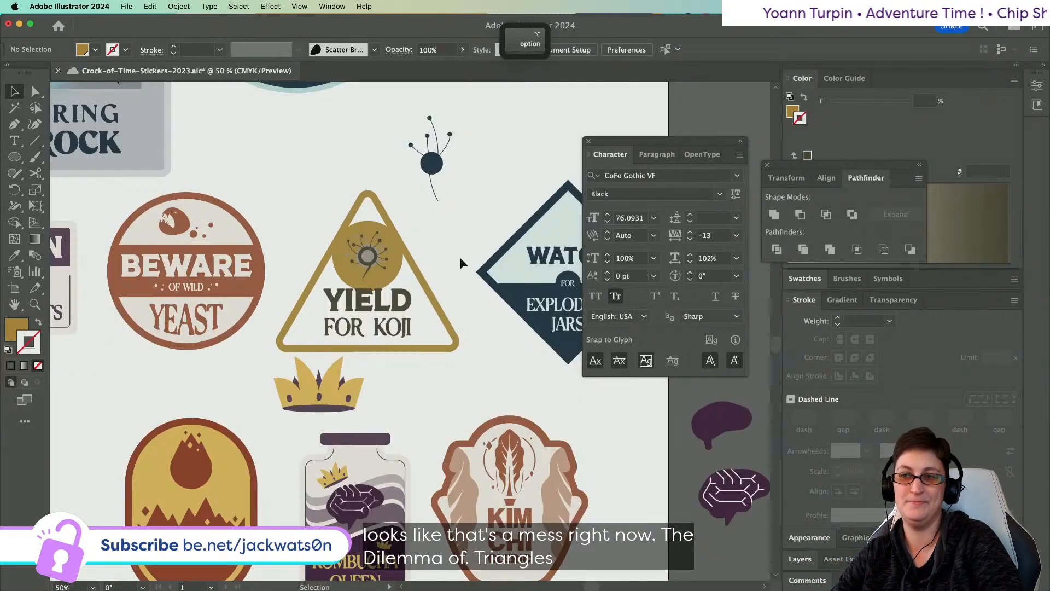
pyautogui.scroll(2, 435, 264)
pyautogui.click(371, 295)
pyautogui.press('Delete')
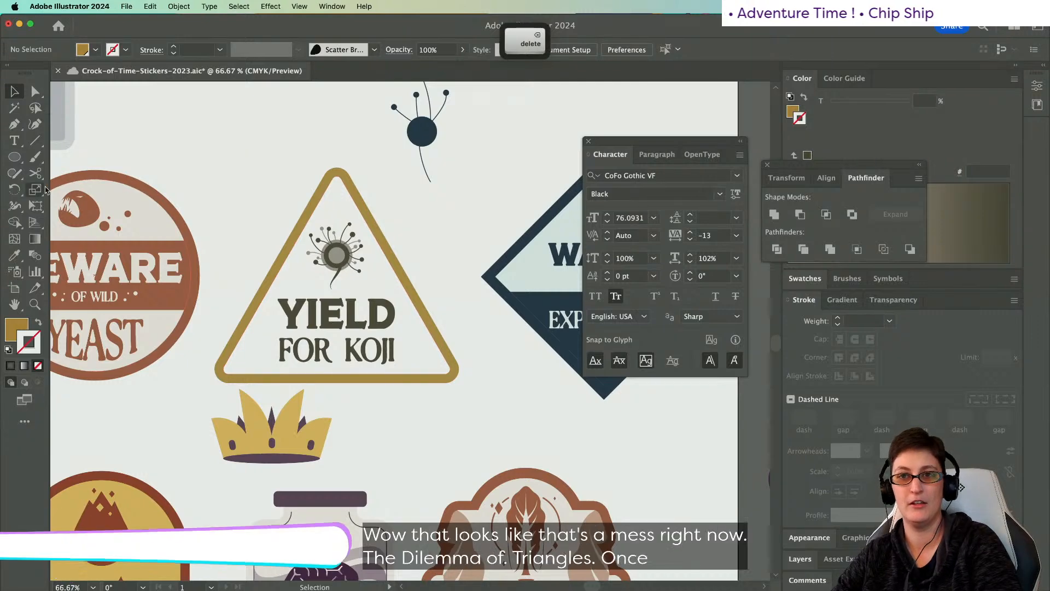
# - Draw a gold rectangle across the upper half of the triangle, ending just above the word YIELD
pyautogui.click(16, 155)
pyautogui.moveTo(16, 155); pyautogui.dragTo(82, 157)
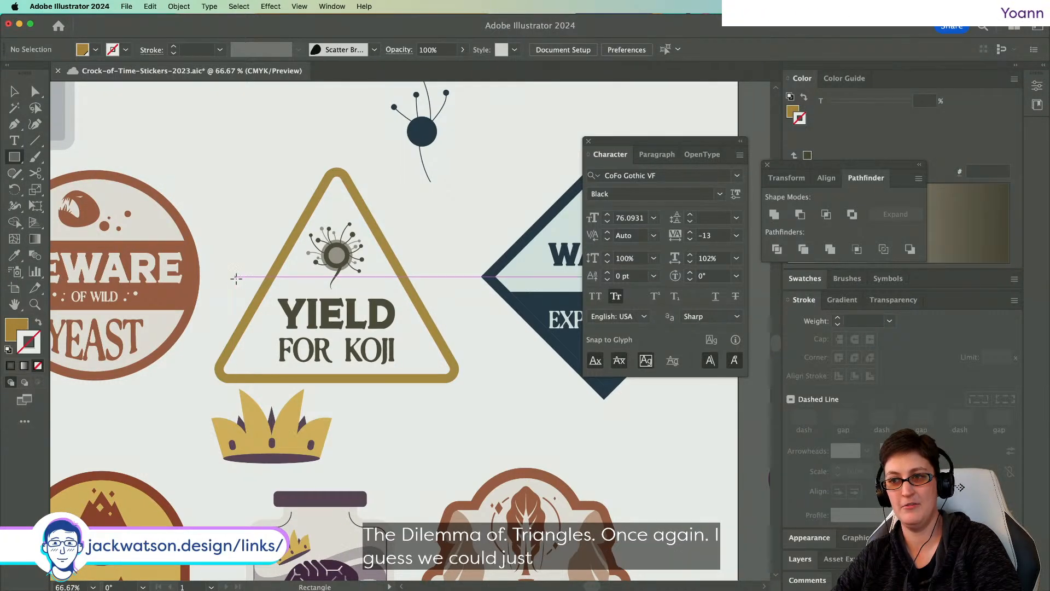
pyautogui.moveTo(237, 278)
pyautogui.mouseDown()
pyautogui.moveTo(457, 164)
pyautogui.moveTo(443, 176)
pyautogui.mouseUp()
# - Intersect the gold rectangle with the sign's inner triangle and restore the full light triangle from a copy
pyautogui.click(35, 91)
pyautogui.click(418, 328)
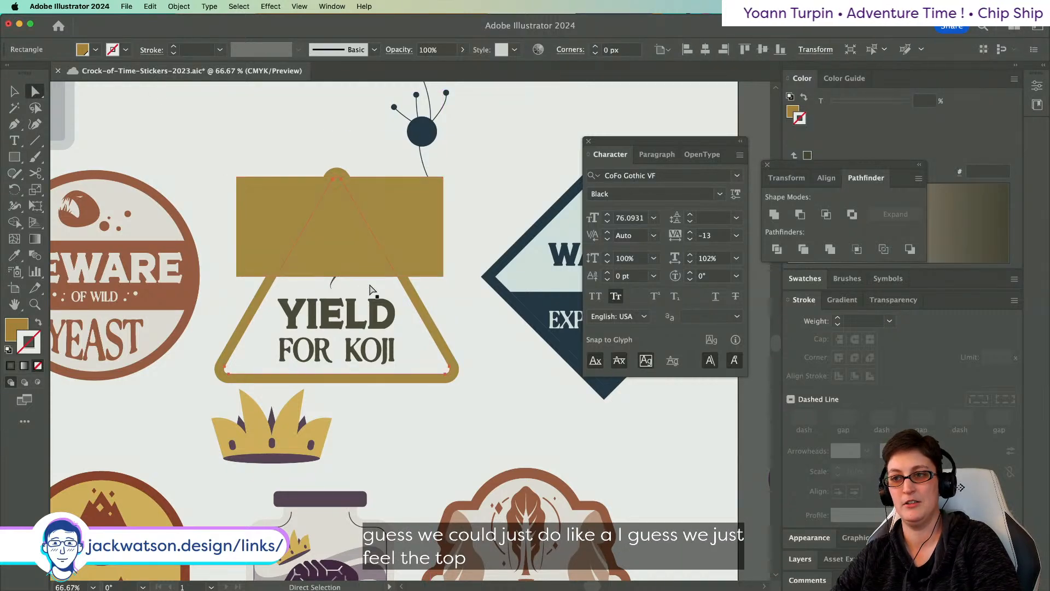
pyautogui.press('super+c')
pyautogui.keyDown('shift'); pyautogui.click(418, 227); pyautogui.keyUp('shift')
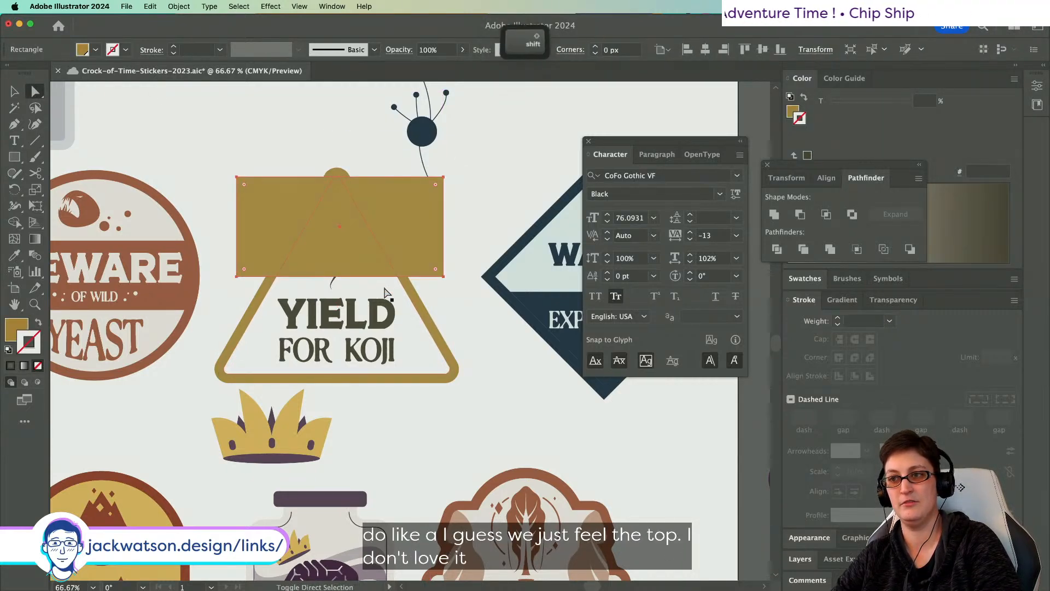
pyautogui.click(827, 214)
pyautogui.press('super+f')
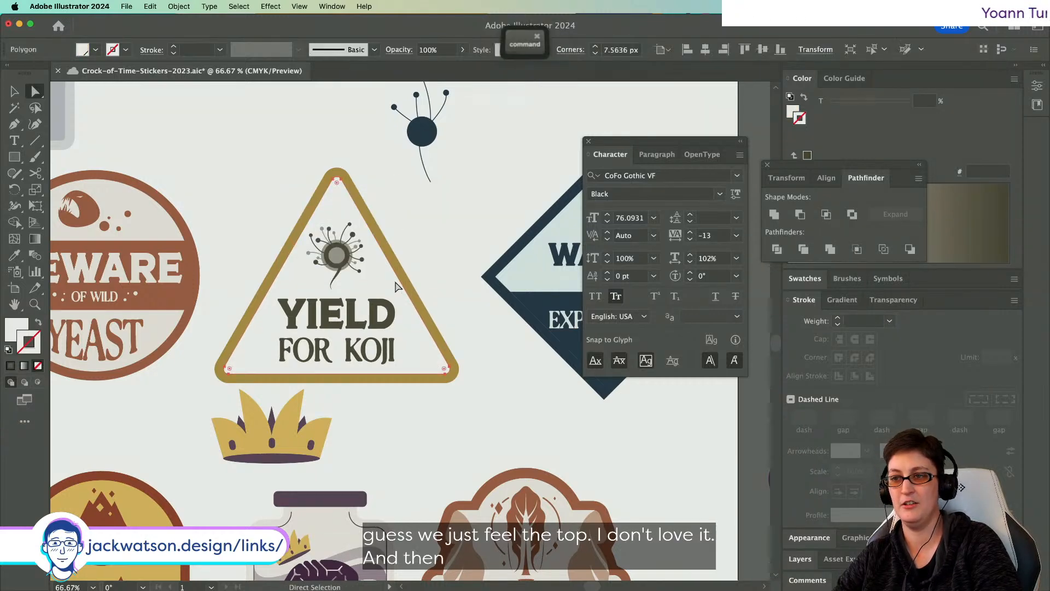
# - Deselect the triangle artwork and save the Crock-of-Time-Stickers-2023.aic document
pyautogui.click(446, 283)
pyautogui.keyDown('alt'); pyautogui.scroll(1, 368, 249); pyautogui.keyUp('alt')
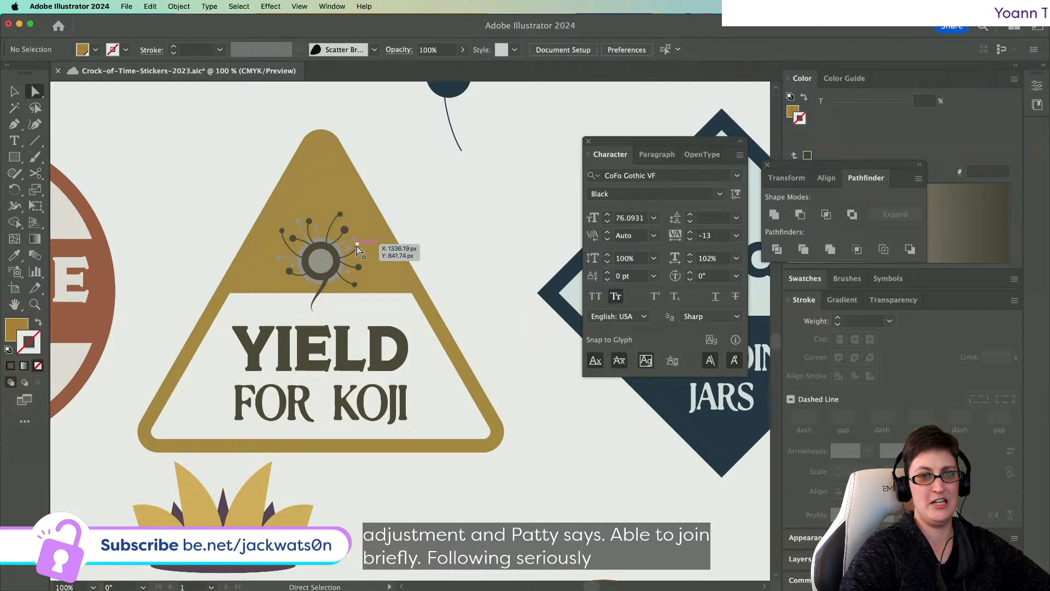
pyautogui.press('super+s')
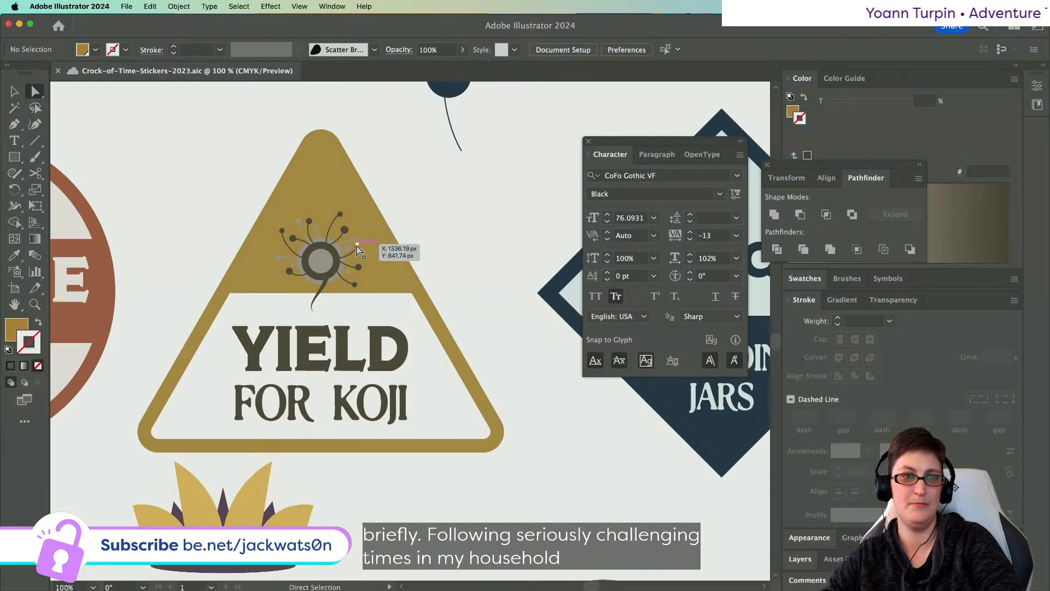
pyautogui.scroll(1, 316, 260)
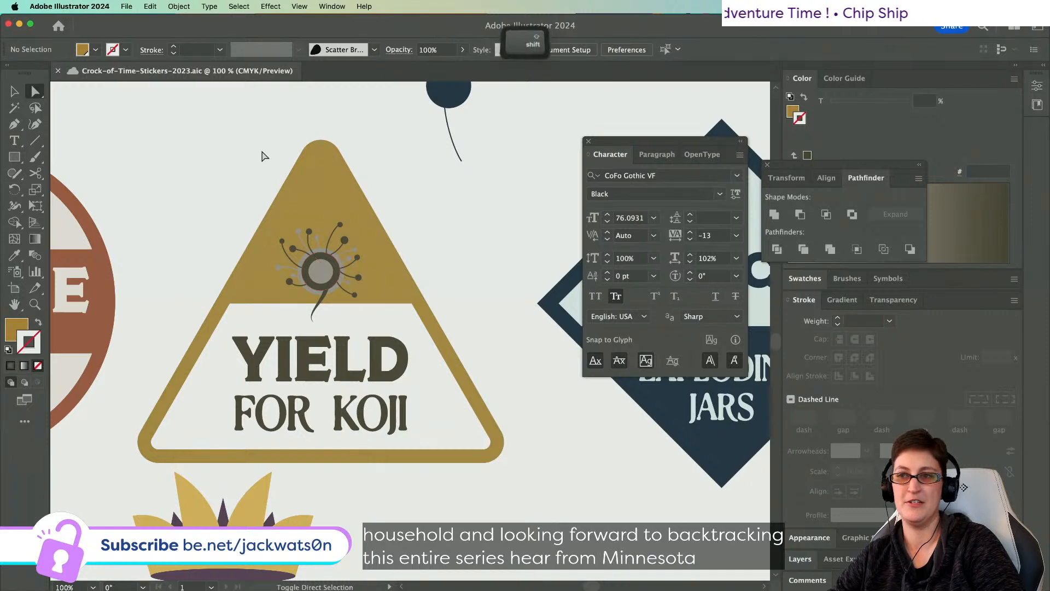
# - Duplicate the layered spore artwork and place the copy outside the sign, between it and the Exploding Jars sticker
pyautogui.moveTo(262, 156)
pyautogui.mouseDown()
pyautogui.moveTo(380, 298)
pyautogui.moveTo(414, 297)
pyautogui.mouseUp()
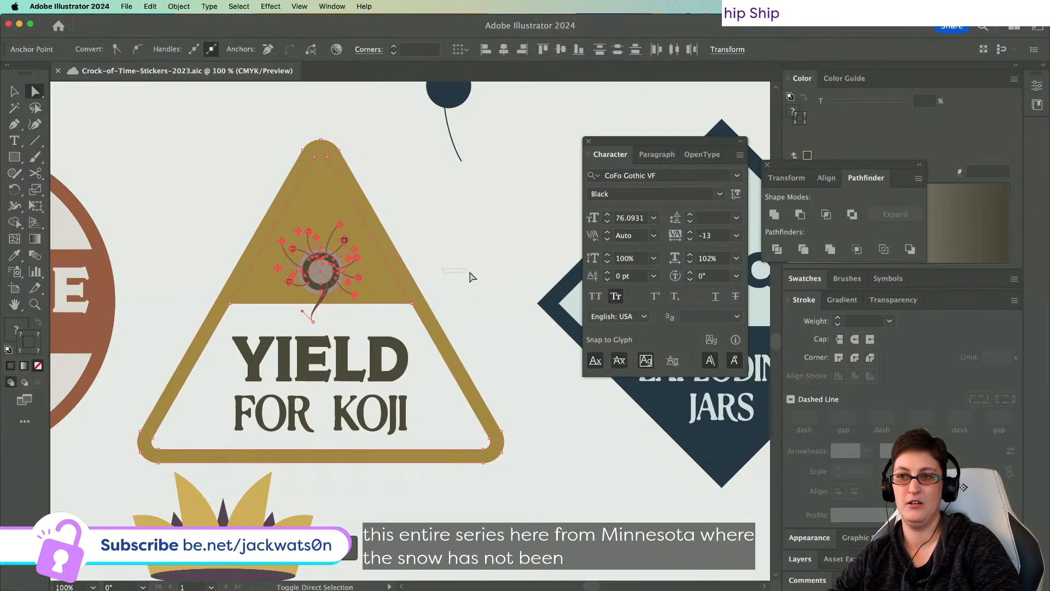
pyautogui.click(21, 93)
pyautogui.click(136, 164)
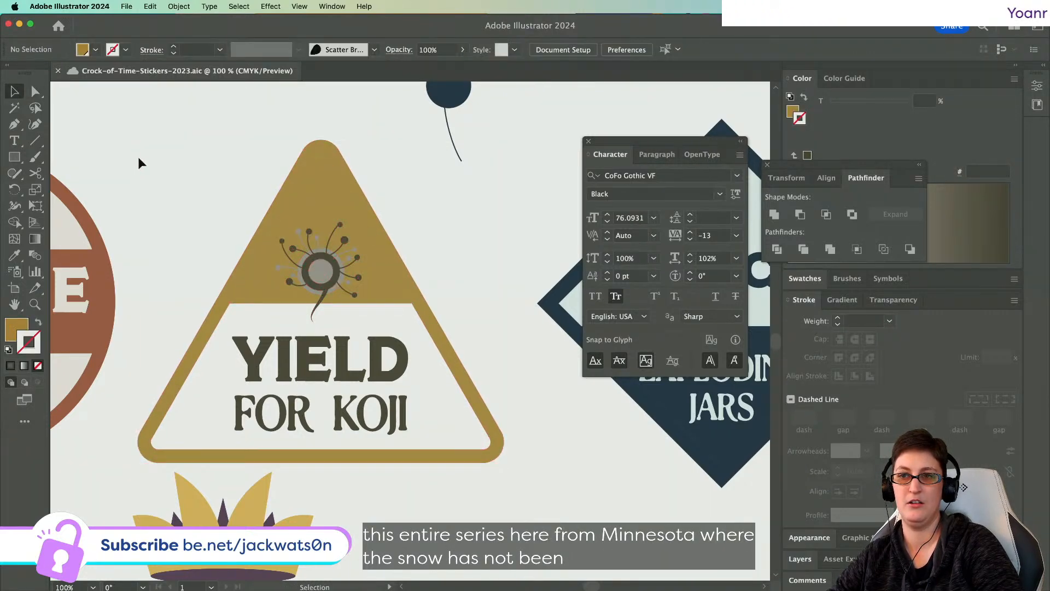
pyautogui.moveTo(398, 292); pyautogui.dragTo(398, 292)
pyautogui.keyDown('shift'); pyautogui.click(397, 279); pyautogui.keyUp('shift')
pyautogui.press('super+c')
pyautogui.press('super+f')
pyautogui.hscroll(5, 332, 279)
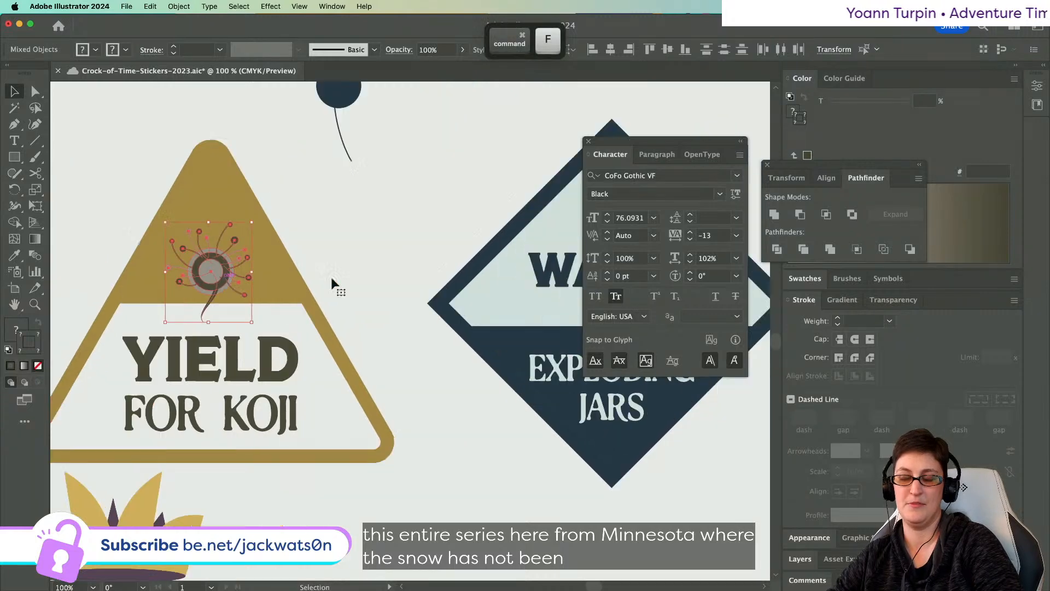
pyautogui.hscroll(3, 332, 281)
pyautogui.moveTo(111, 283); pyautogui.dragTo(270, 256)
pyautogui.hscroll(-5, 219, 257)
pyautogui.scroll(3, 254, 271)
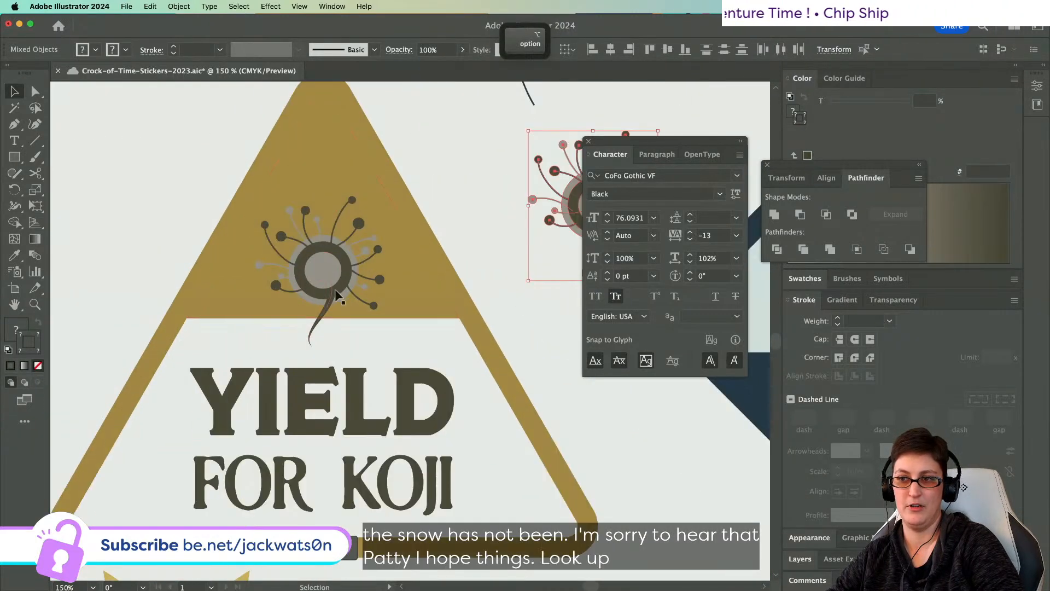
pyautogui.hscroll(4, 231, 257)
pyautogui.click(231, 261)
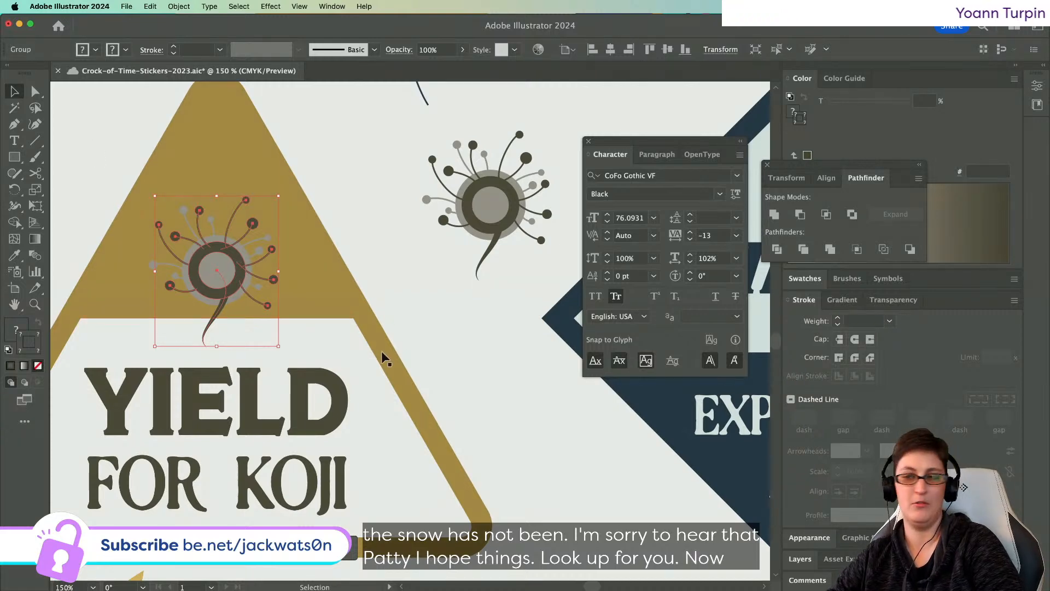
pyautogui.hscroll(-3, 226, 281)
pyautogui.scroll(-1, 228, 283)
pyautogui.press('shift+super+a')
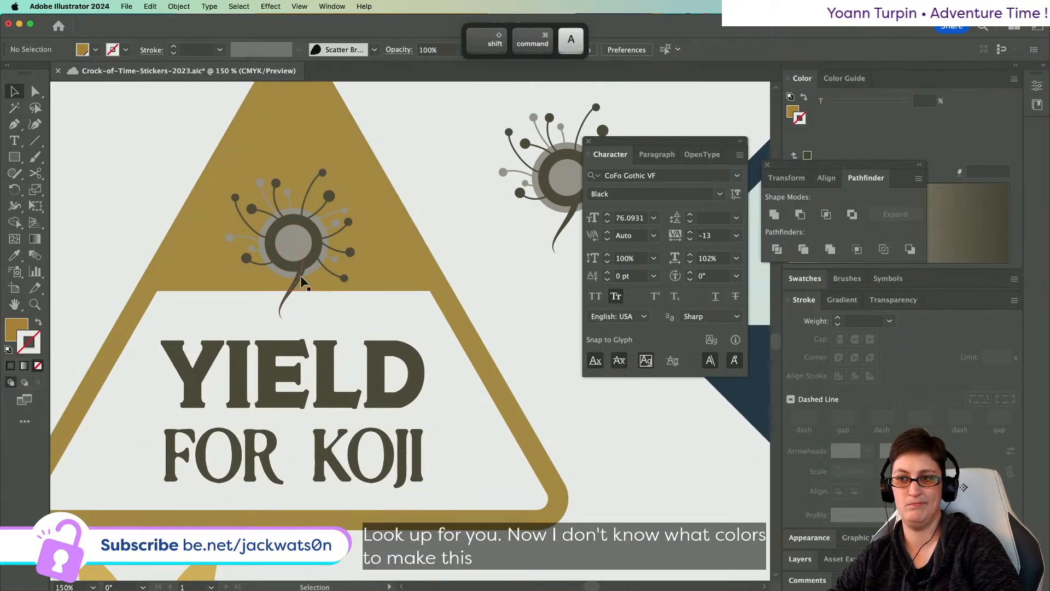
pyautogui.scroll(-2, 300, 275)
pyautogui.scroll(-1, 301, 276)
pyautogui.scroll(5, 295, 268)
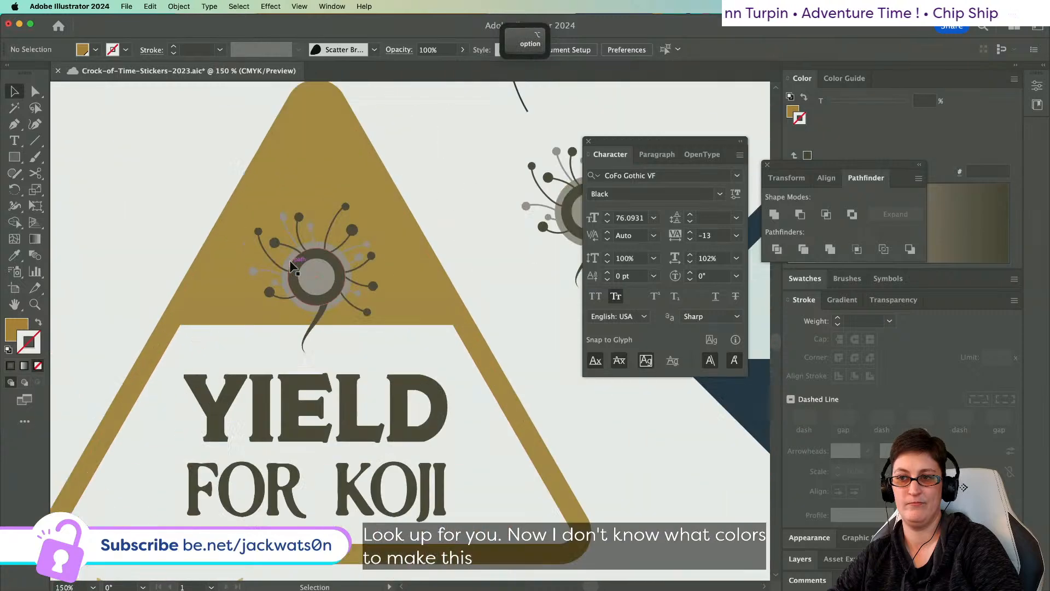
# - Try a 0% tint on the spore's grey center circle and rear circle inside the sign, and undo it
pyautogui.doubleClick(315, 283)
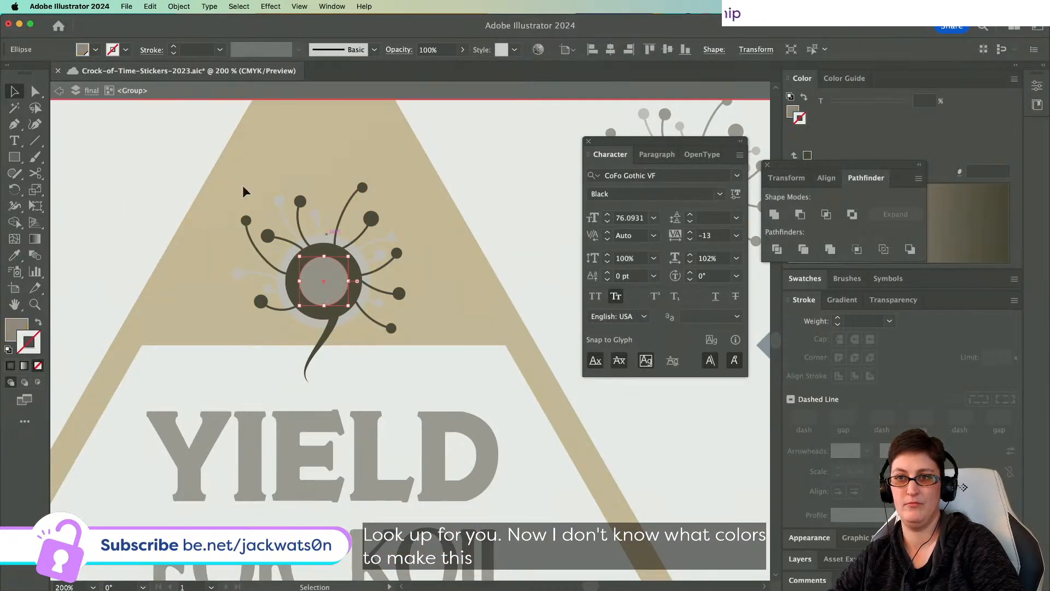
pyautogui.click(57, 91)
pyautogui.click(290, 234)
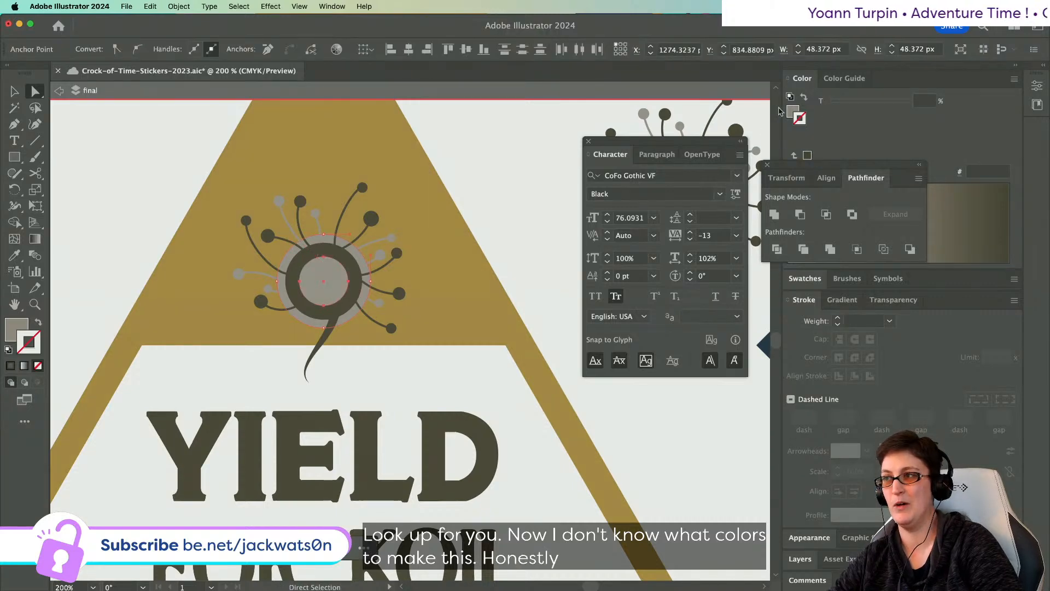
pyautogui.click(791, 110)
pyautogui.moveTo(871, 103); pyautogui.dragTo(589, 89)
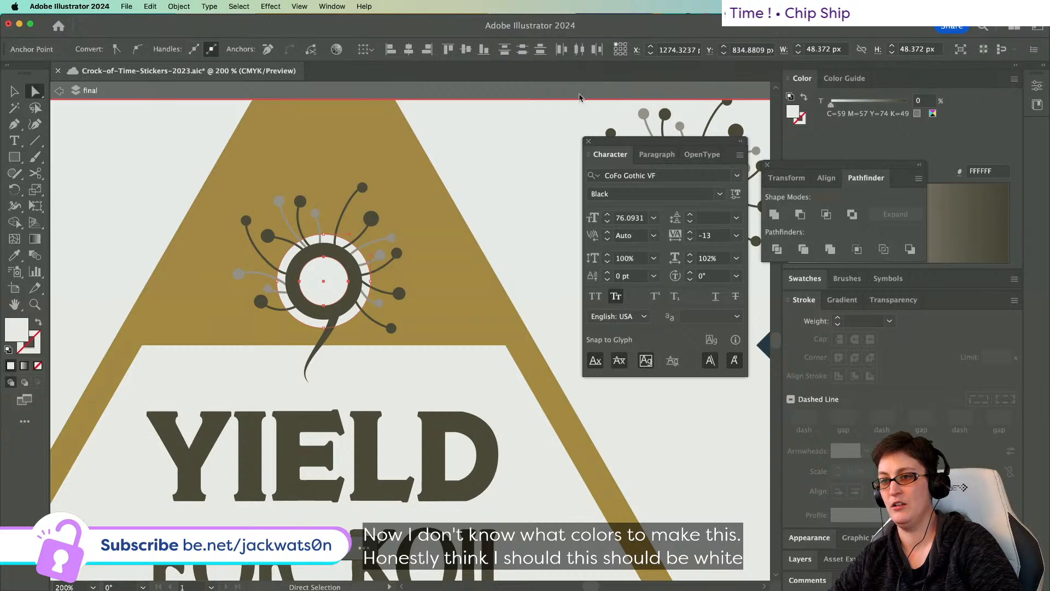
pyautogui.press('super+z')
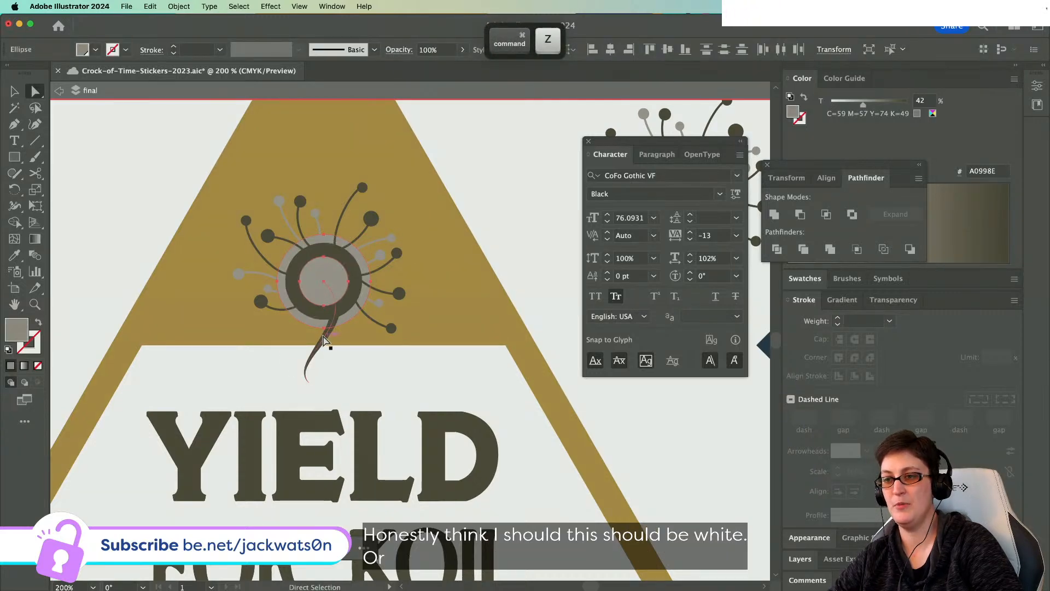
# - Recolor the strokes of the spore's stem and dark front filaments with the light color sampled from the sign's lower area
pyautogui.click(323, 339)
pyautogui.press('shift')
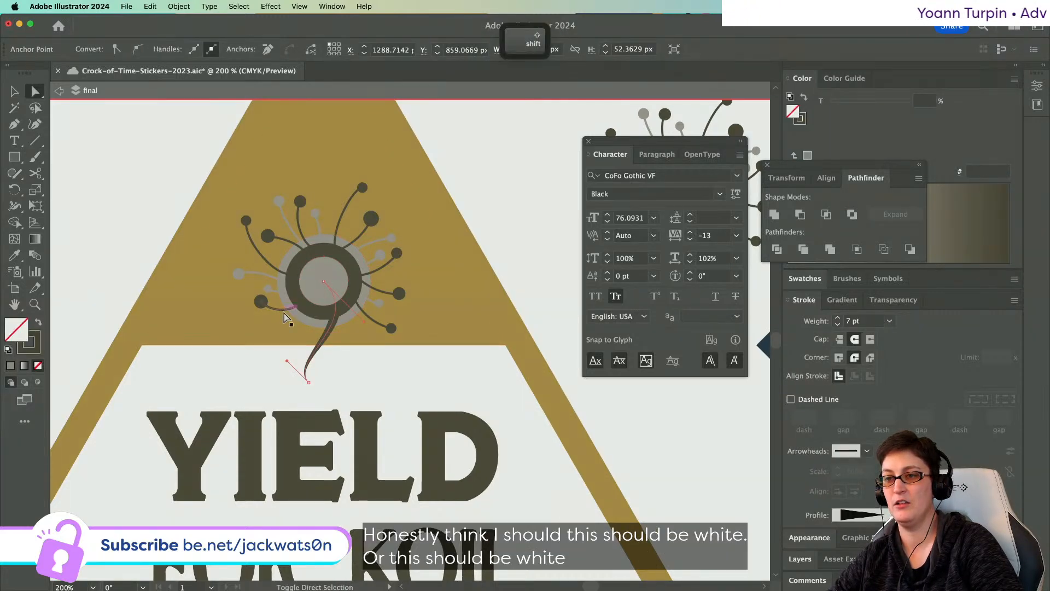
pyautogui.keyDown('shift'); pyautogui.click(375, 322); pyautogui.keyUp('shift')
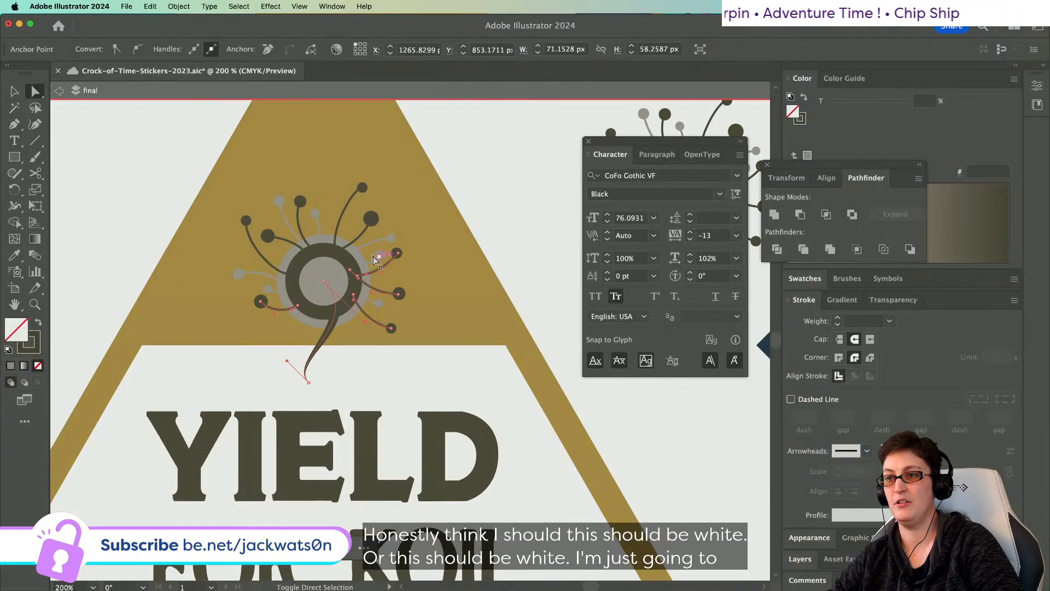
pyautogui.keyDown('shift'); pyautogui.click(359, 245); pyautogui.keyUp('shift')
pyautogui.keyDown('shift'); pyautogui.click(340, 232); pyautogui.keyUp('shift')
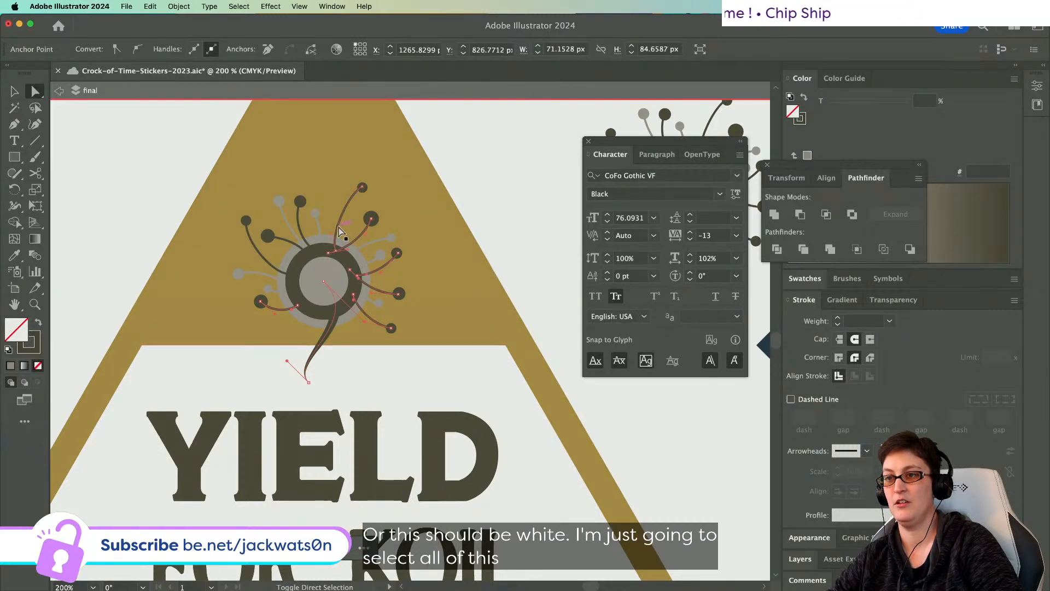
pyautogui.keyDown('shift'); pyautogui.click(299, 230); pyautogui.keyUp('shift')
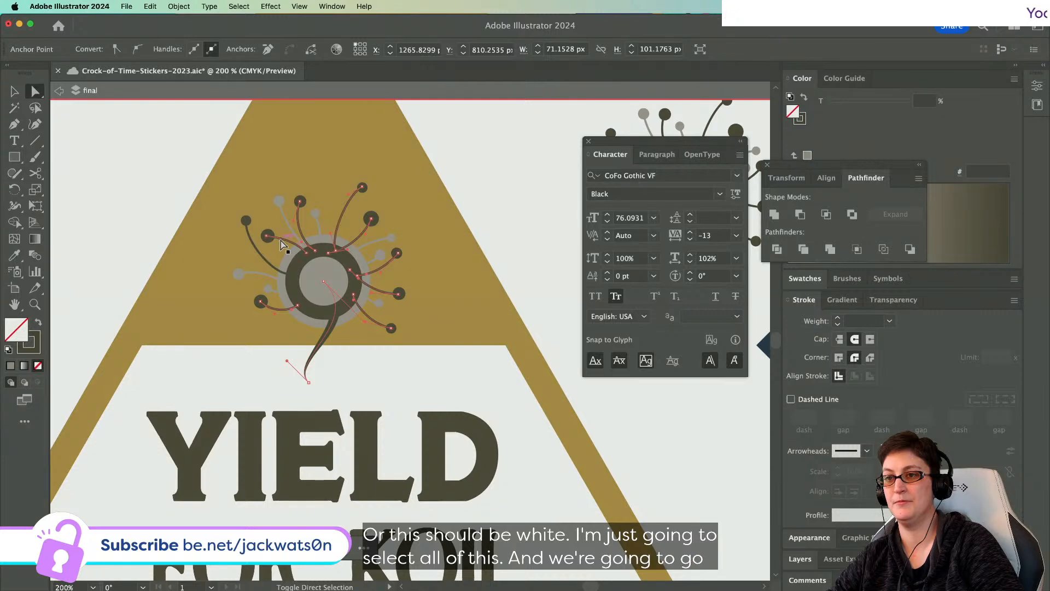
pyautogui.keyDown('shift'); pyautogui.click(273, 257); pyautogui.keyUp('shift')
pyautogui.press('i')
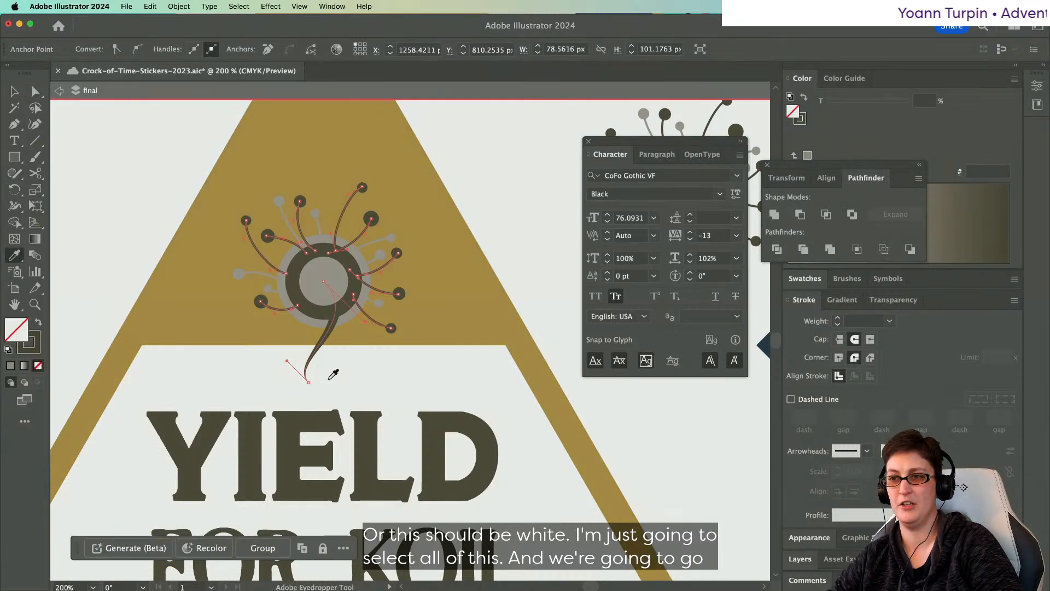
pyautogui.keyDown('alt'); pyautogui.click(366, 378); pyautogui.keyUp('alt')
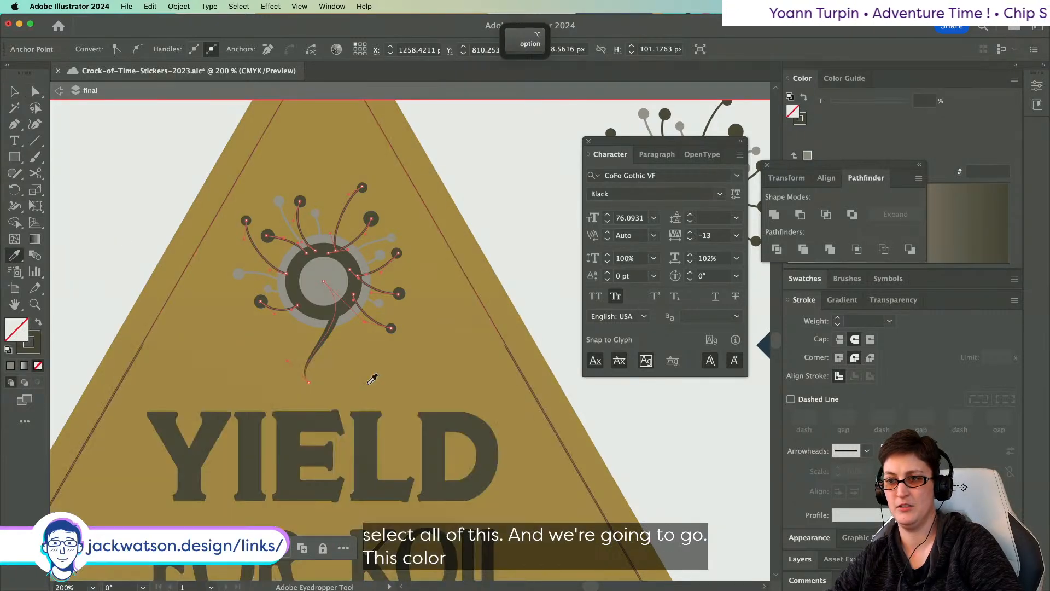
pyautogui.press('super+z')
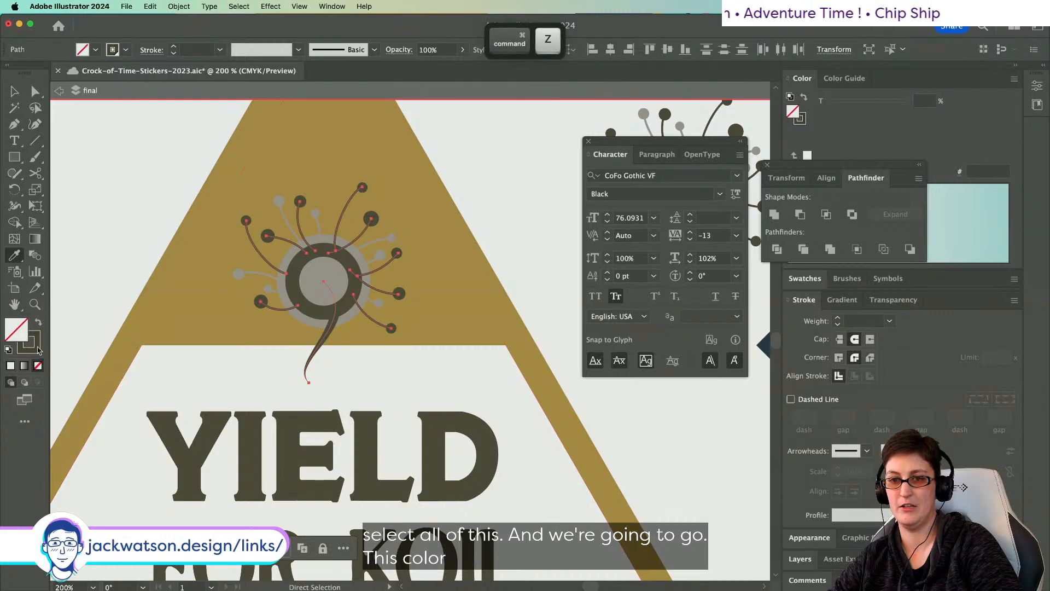
pyautogui.click(39, 350)
pyautogui.keyDown('shift'); pyautogui.click(379, 366); pyautogui.keyUp('shift')
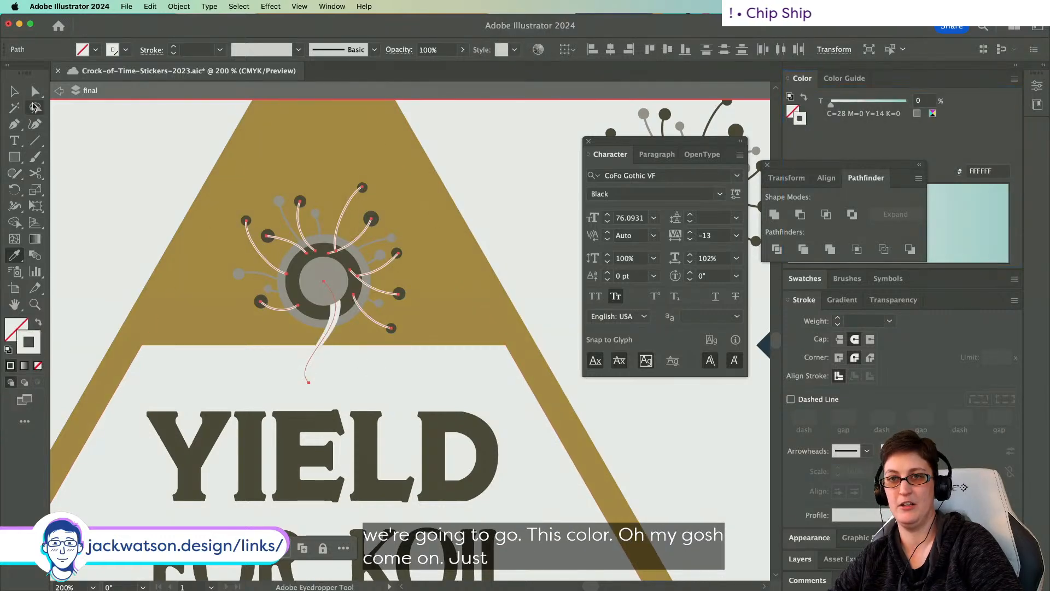
# - Fill the spore's dark ring and the dark dots on the front filaments, except the inner upper-left one, with the sign's light color
pyautogui.click(35, 91)
pyautogui.click(299, 201)
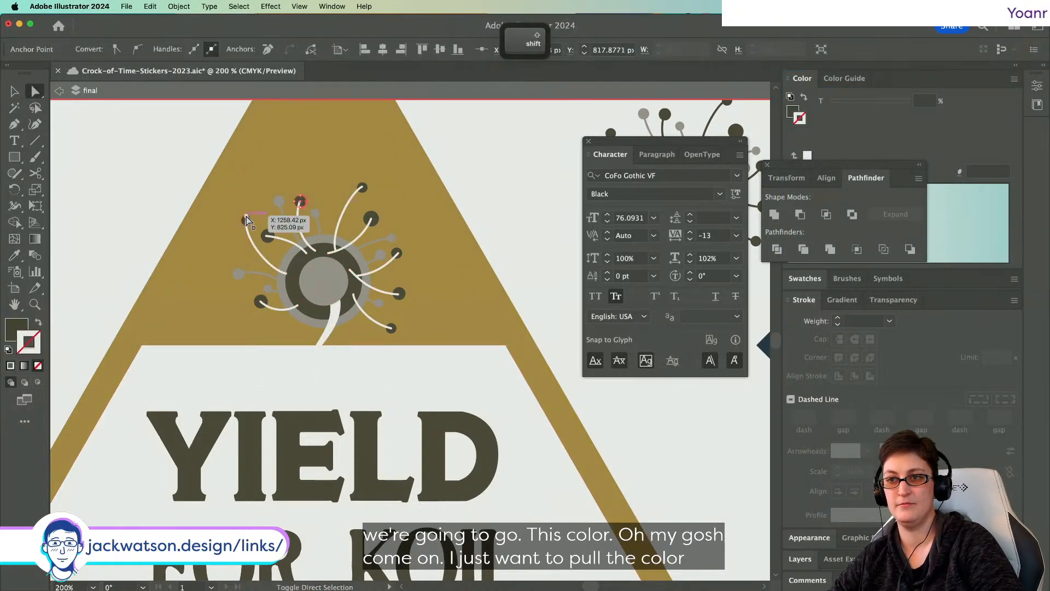
pyautogui.keyDown('shift'); pyautogui.click(246, 219); pyautogui.keyUp('shift')
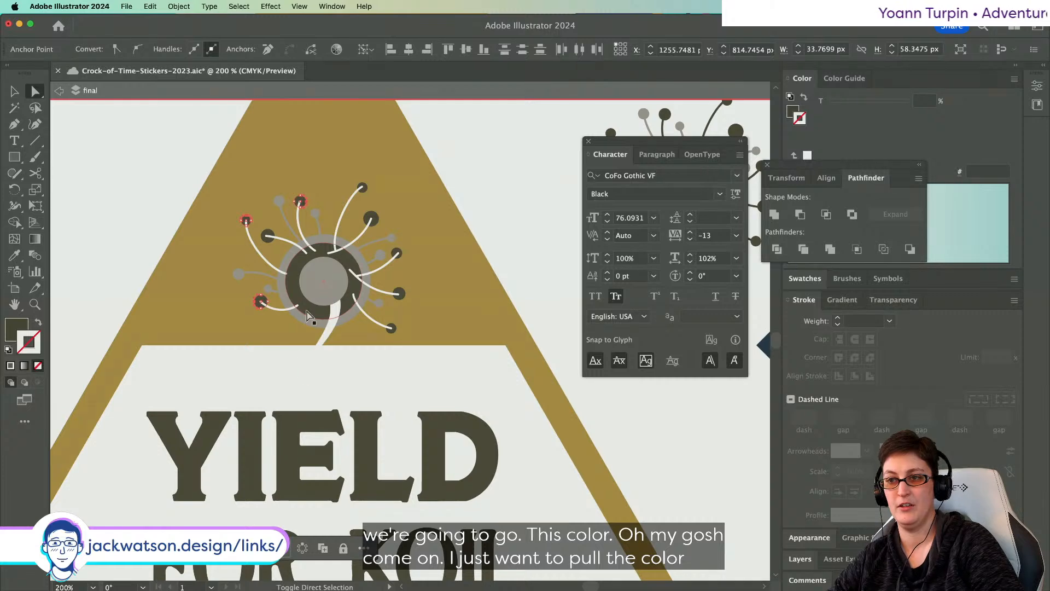
pyautogui.keyDown('shift'); pyautogui.click(391, 328); pyautogui.keyUp('shift')
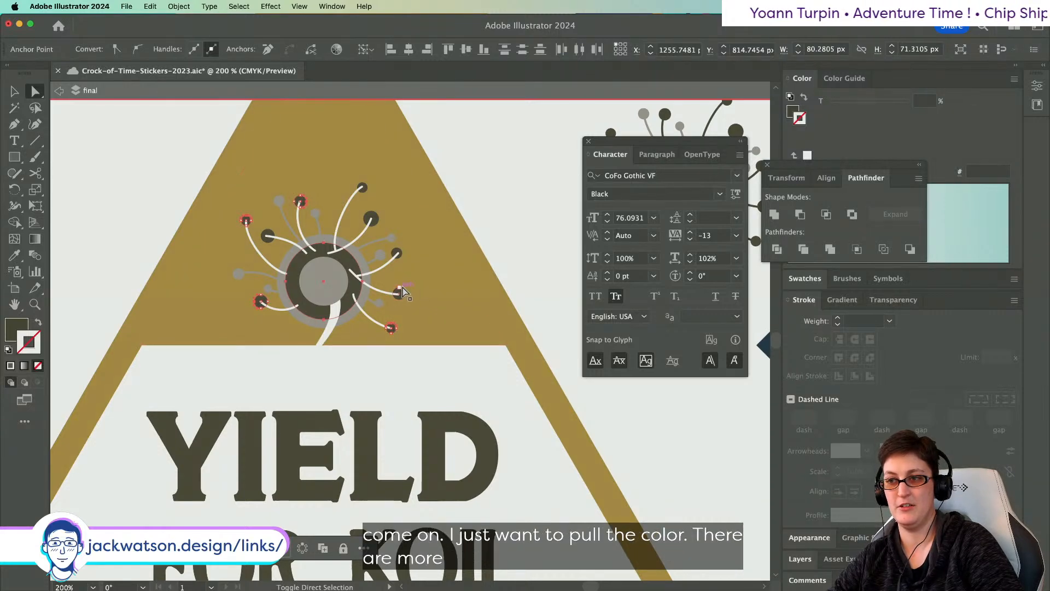
pyautogui.keyDown('shift'); pyautogui.click(399, 293); pyautogui.keyUp('shift')
pyautogui.keyDown('shift'); pyautogui.click(397, 253); pyautogui.keyUp('shift')
pyautogui.keyDown('shift'); pyautogui.click(371, 219); pyautogui.keyUp('shift')
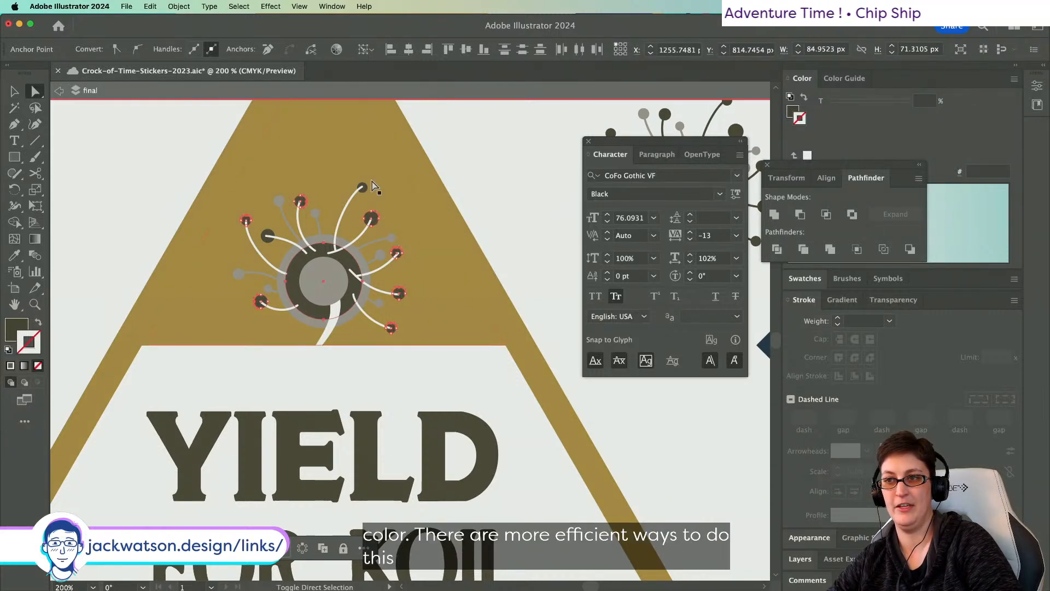
pyautogui.keyDown('shift'); pyautogui.click(363, 187); pyautogui.keyUp('shift')
pyautogui.click(14, 256)
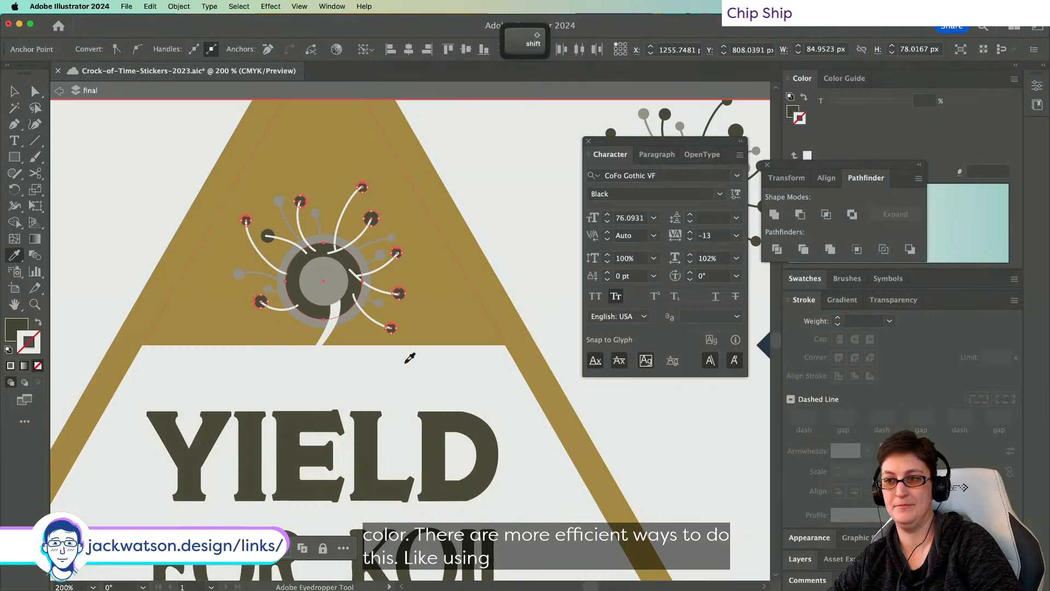
pyautogui.press('super+z')
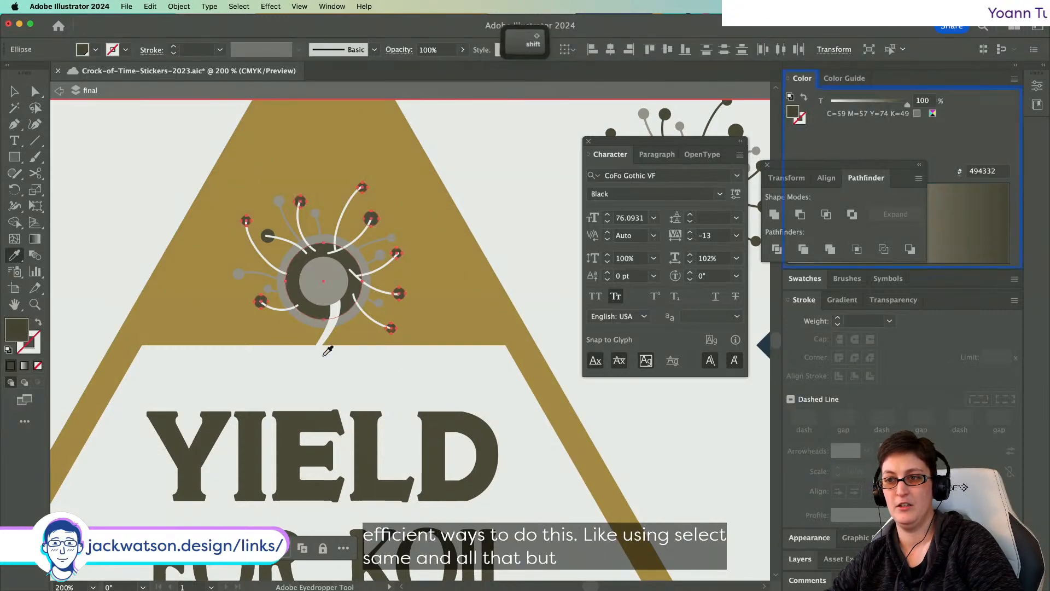
pyautogui.click(339, 366)
# - Fill the remaining dark dot at the spore's upper left with the same light color from the sign
pyautogui.press('a')
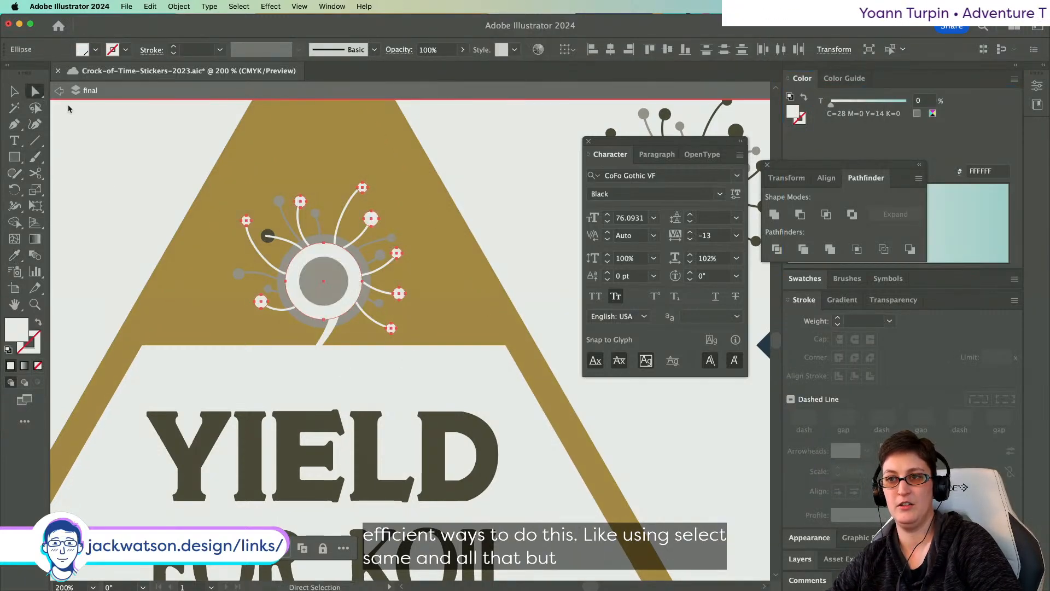
pyautogui.click(267, 235)
pyautogui.click(15, 256)
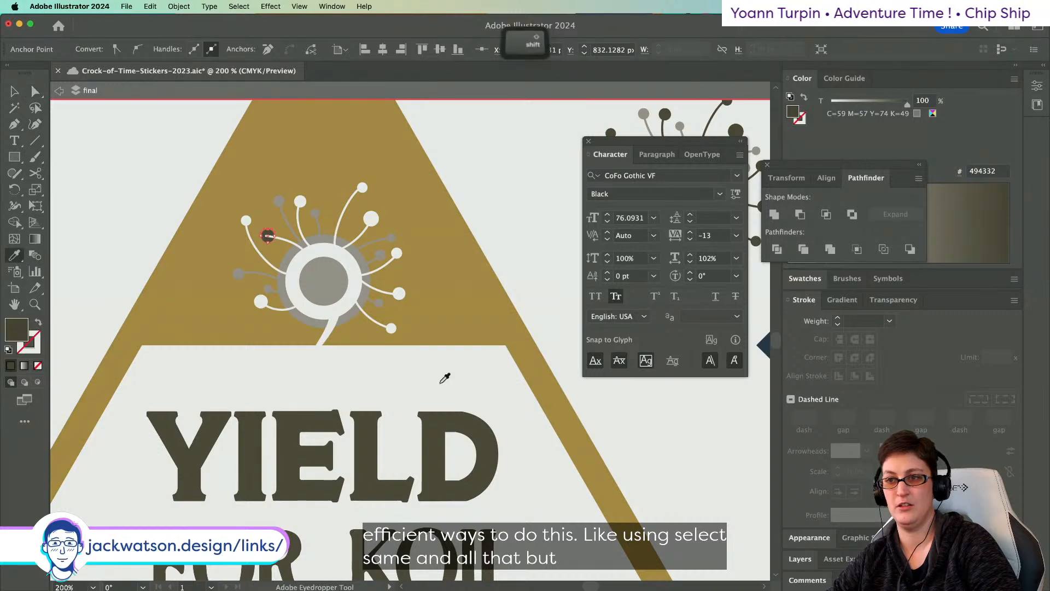
pyautogui.click(442, 382)
# - Set the spore's grey center circle and rear circle to a 100% tint of the dark brown, and deselect them
pyautogui.click(35, 92)
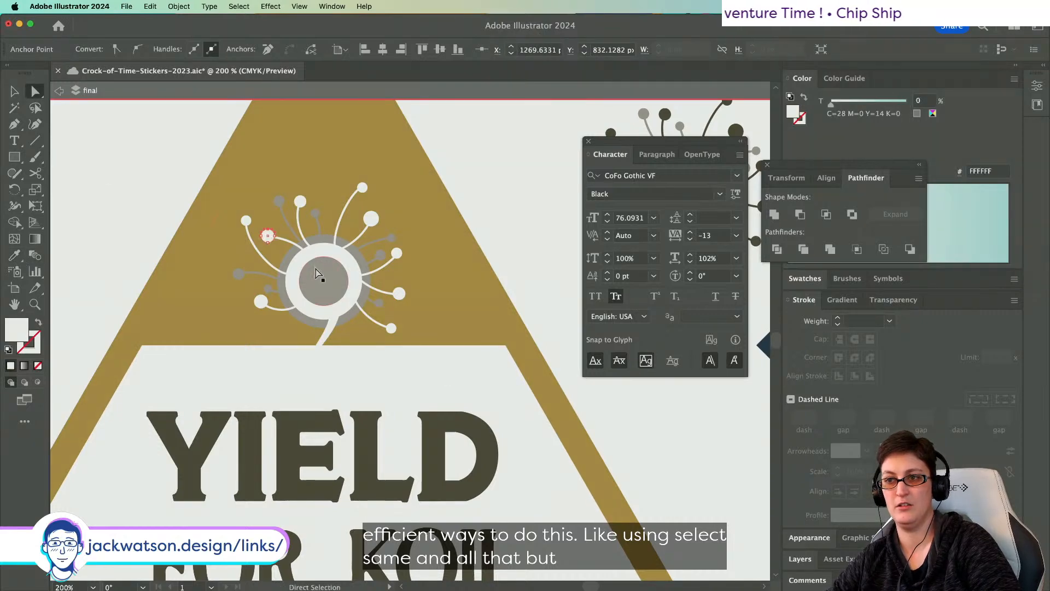
pyautogui.click(316, 276)
pyautogui.press('super+minus')
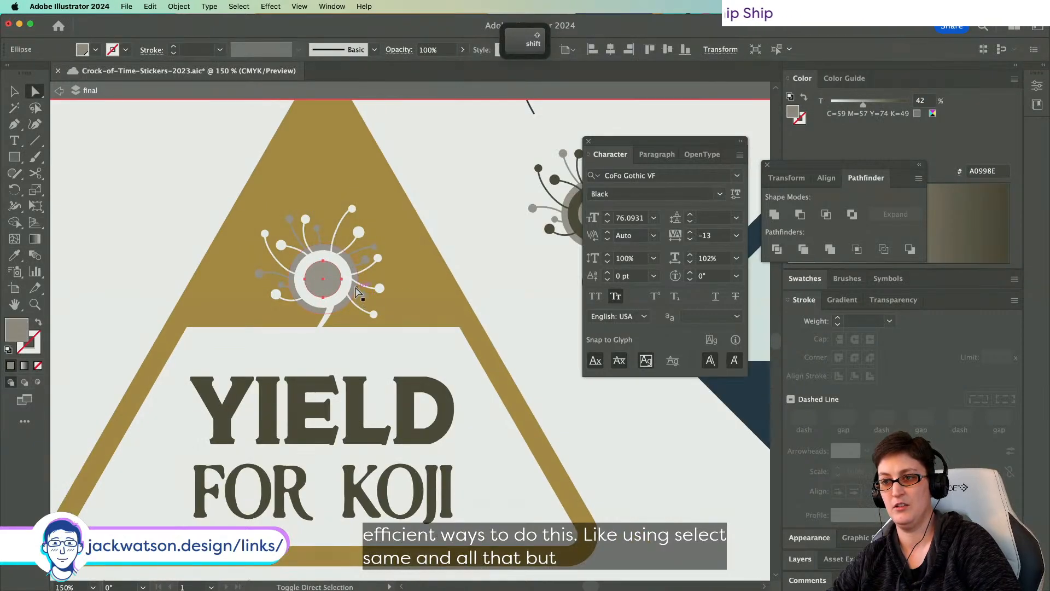
pyautogui.keyDown('shift'); pyautogui.click(358, 292); pyautogui.keyUp('shift')
pyautogui.moveTo(862, 106); pyautogui.dragTo(910, 106)
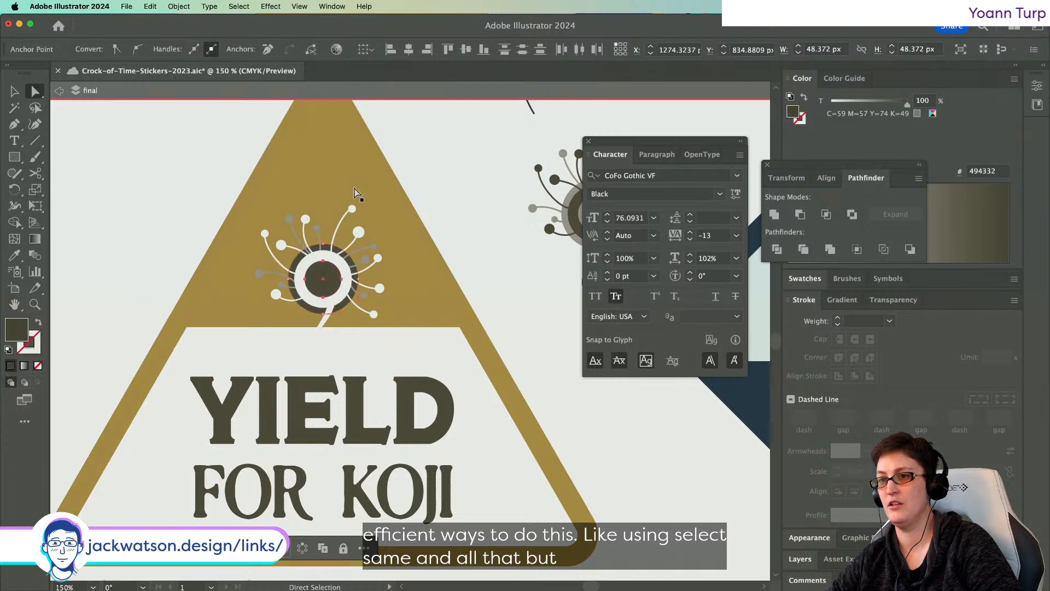
pyautogui.scroll(-3, 344, 194)
pyautogui.press('shift+super+a')
# - Set the seven small grey dots on the spore's rear filaments to a 100% tint of the dark brown
pyautogui.scroll(1, 339, 198)
pyautogui.scroll(4, 340, 198)
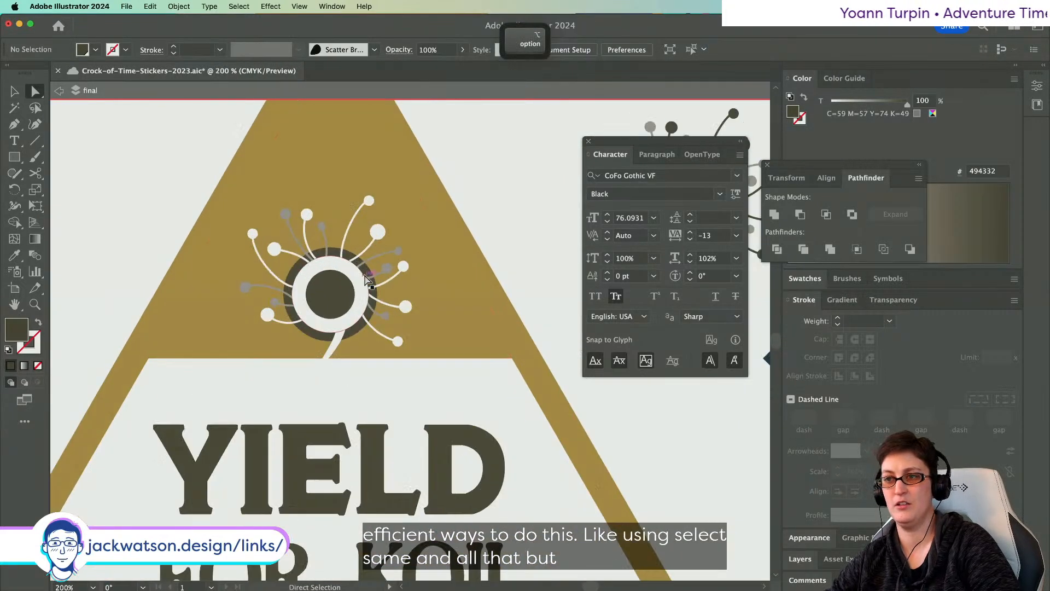
pyautogui.click(397, 252)
pyautogui.keyDown('shift'); pyautogui.click(387, 267); pyautogui.keyUp('shift')
pyautogui.keyDown('shift'); pyautogui.click(385, 316); pyautogui.keyUp('shift')
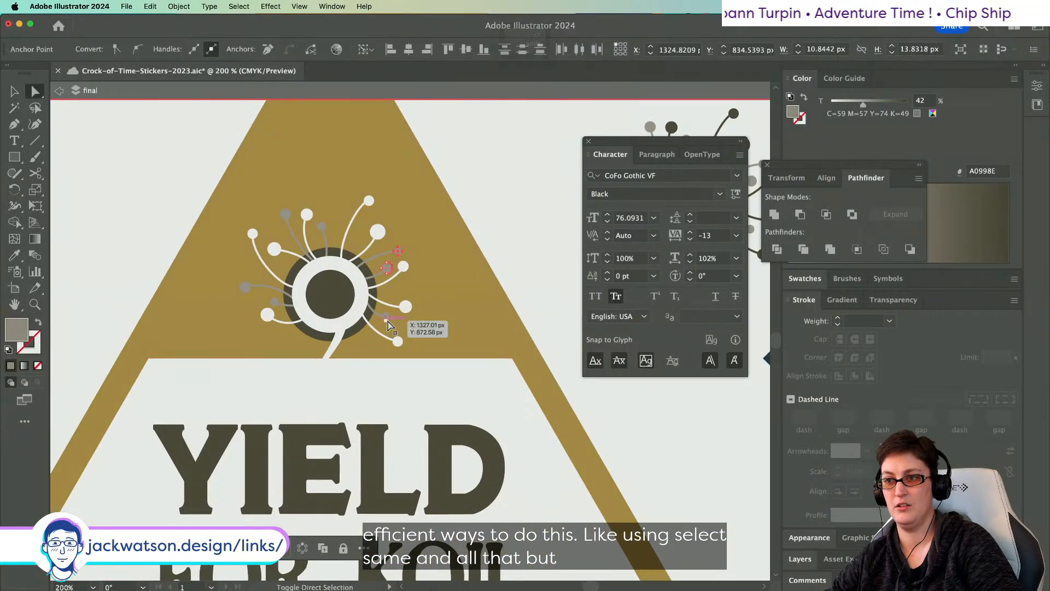
pyautogui.keyDown('shift'); pyautogui.click(244, 287); pyautogui.keyUp('shift')
pyautogui.keyDown('shift'); pyautogui.click(273, 302); pyautogui.keyUp('shift')
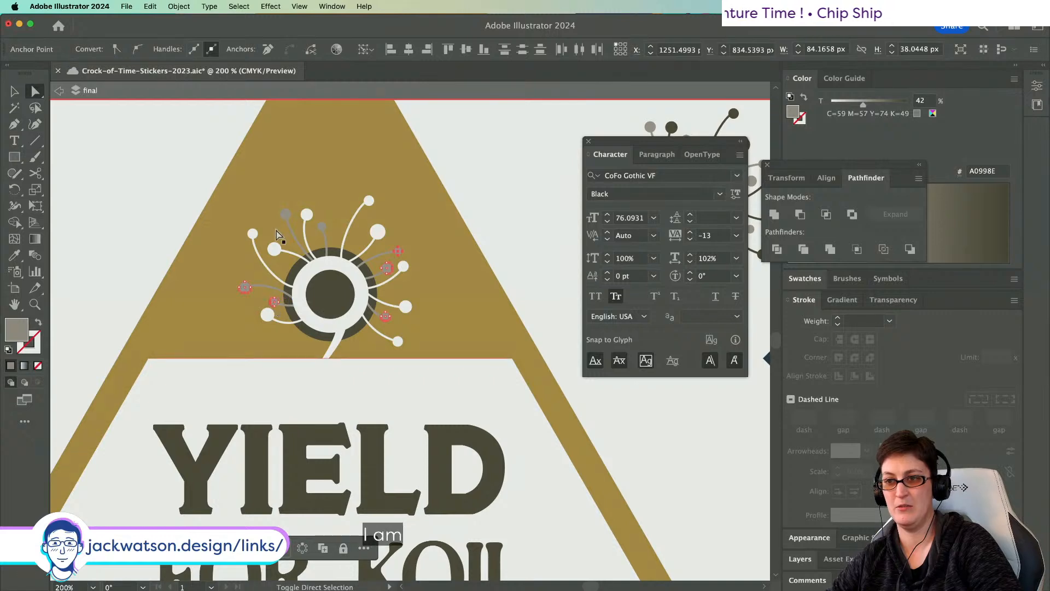
pyautogui.keyDown('shift'); pyautogui.click(285, 213); pyautogui.keyUp('shift')
pyautogui.keyDown('shift'); pyautogui.click(327, 227); pyautogui.keyUp('shift')
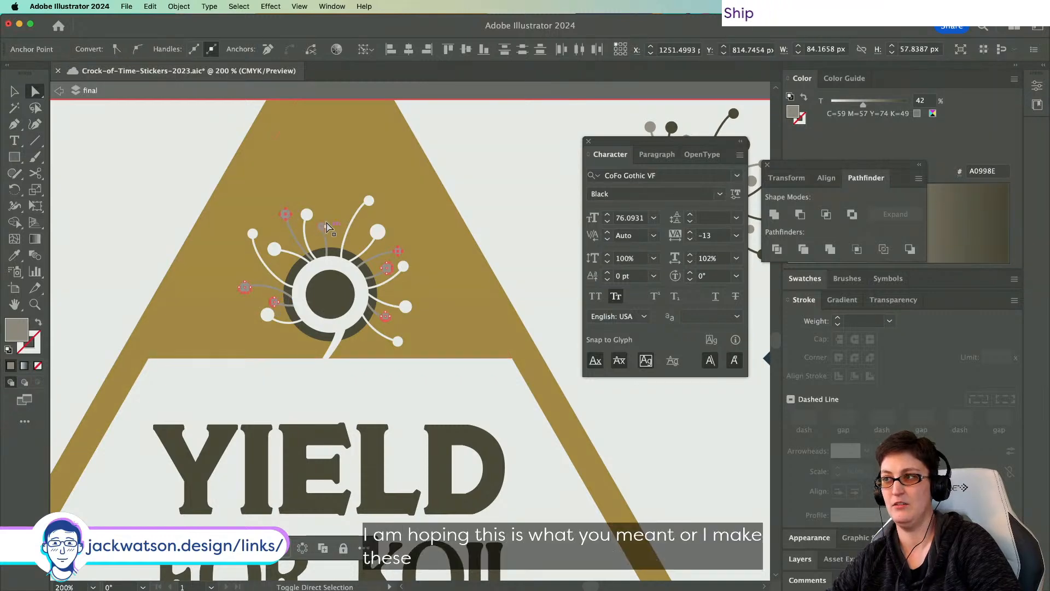
pyautogui.moveTo(863, 107); pyautogui.dragTo(909, 104)
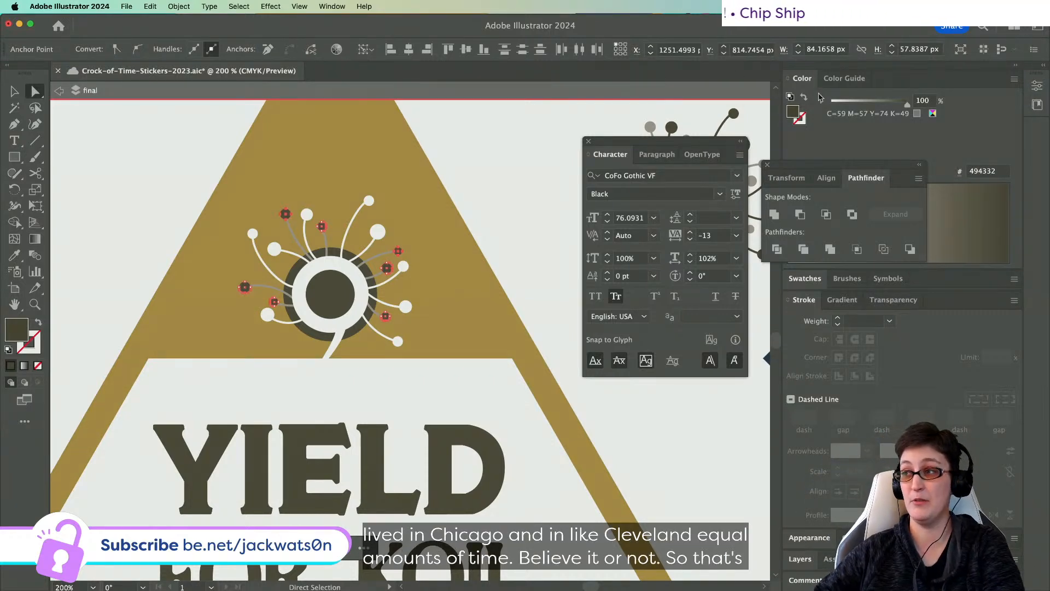
# - Recolor the seven dots on the spore's rear filaments with the triangle's gold at a 60% tint
pyautogui.click(832, 103)
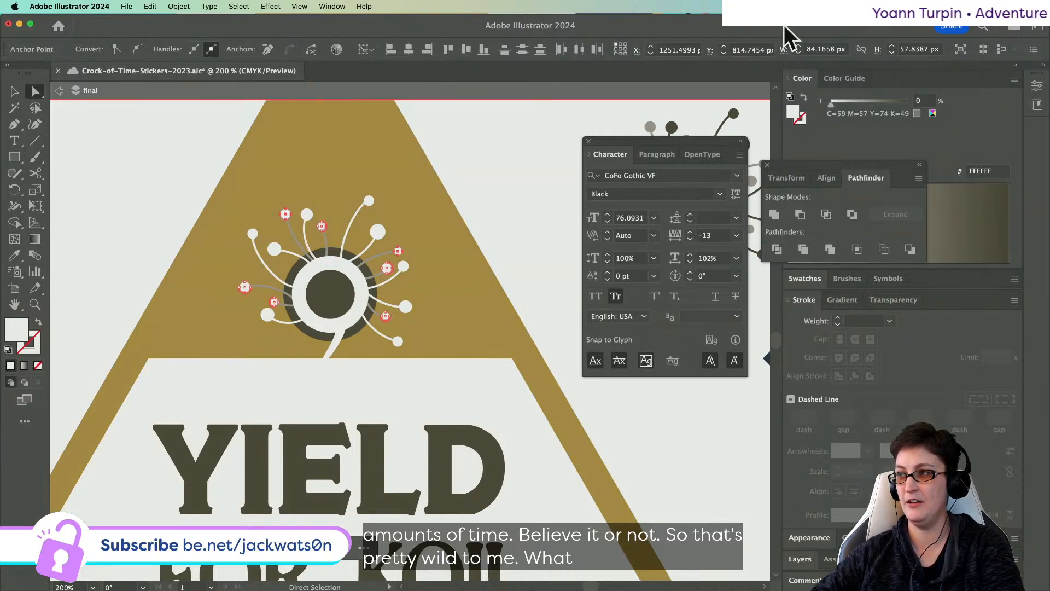
pyautogui.moveTo(829, 166); pyautogui.dragTo(456, 130)
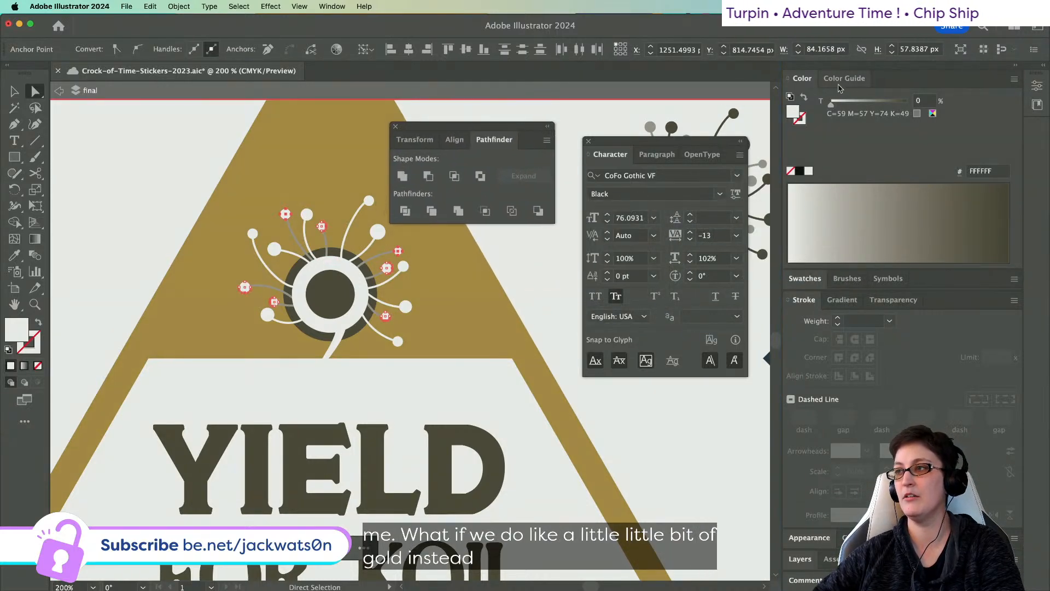
pyautogui.click(804, 280)
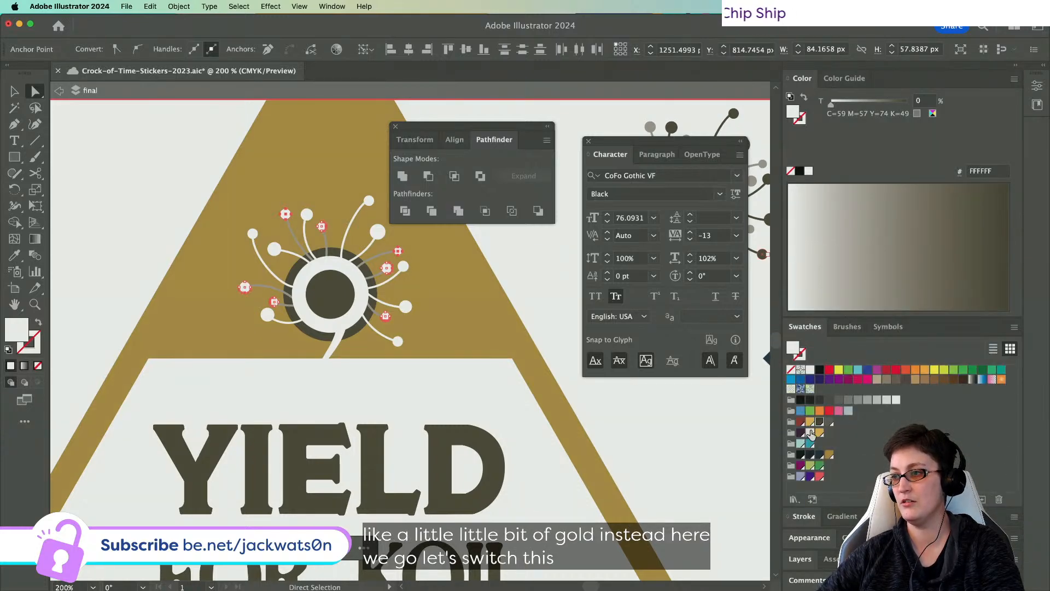
pyautogui.click(15, 255)
pyautogui.click(240, 340)
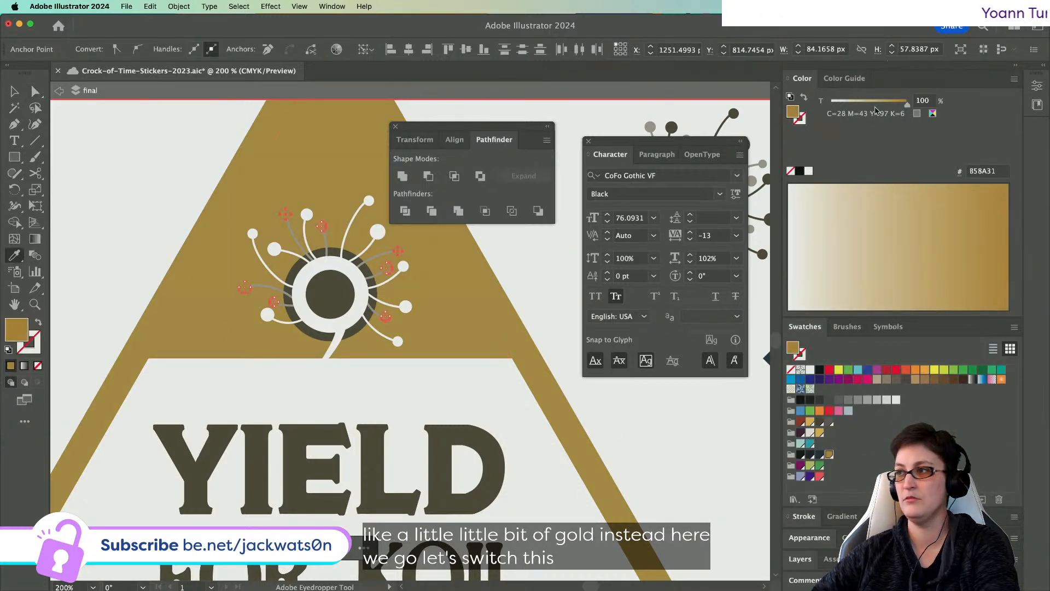
pyautogui.moveTo(901, 102); pyautogui.dragTo(879, 103)
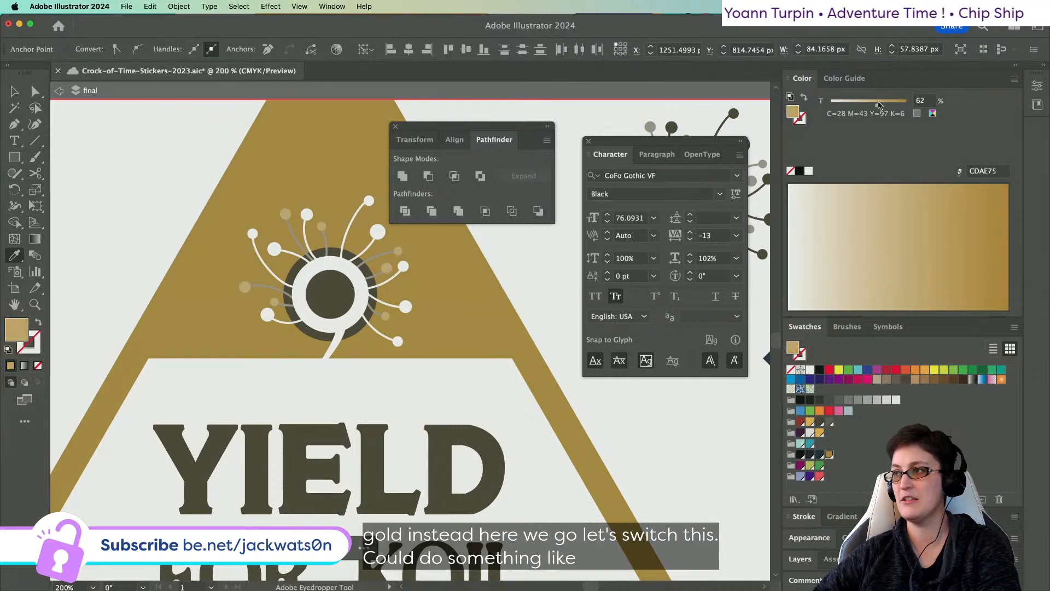
pyautogui.moveTo(879, 104); pyautogui.dragTo(877, 105)
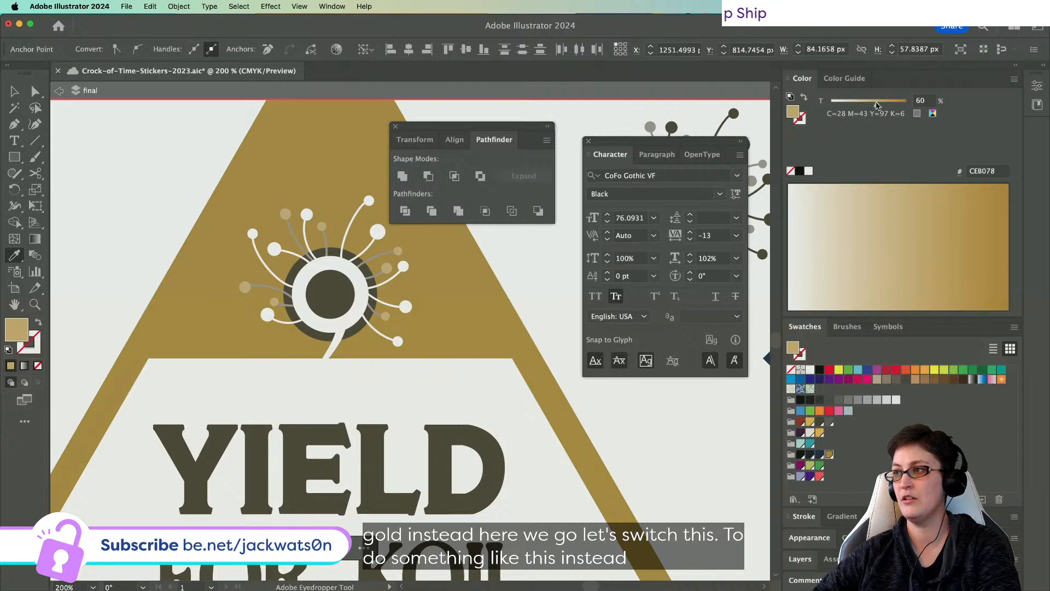
# - Give the spore's rear filament lines the same 60% gold tint as their dots, leaving out the mis-selected front filament, and deselect
pyautogui.click(36, 93)
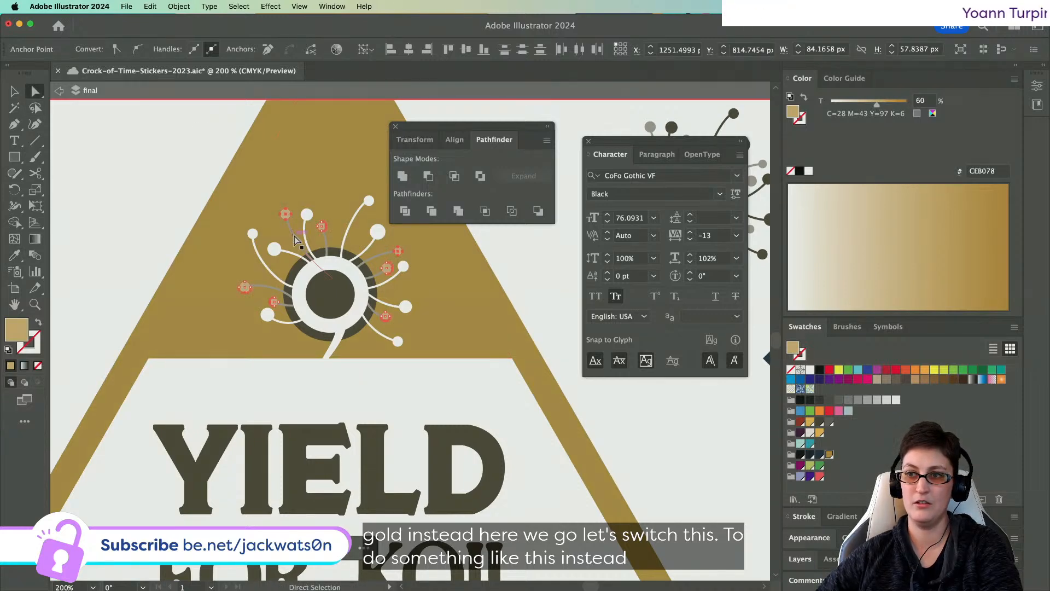
pyautogui.click(268, 289)
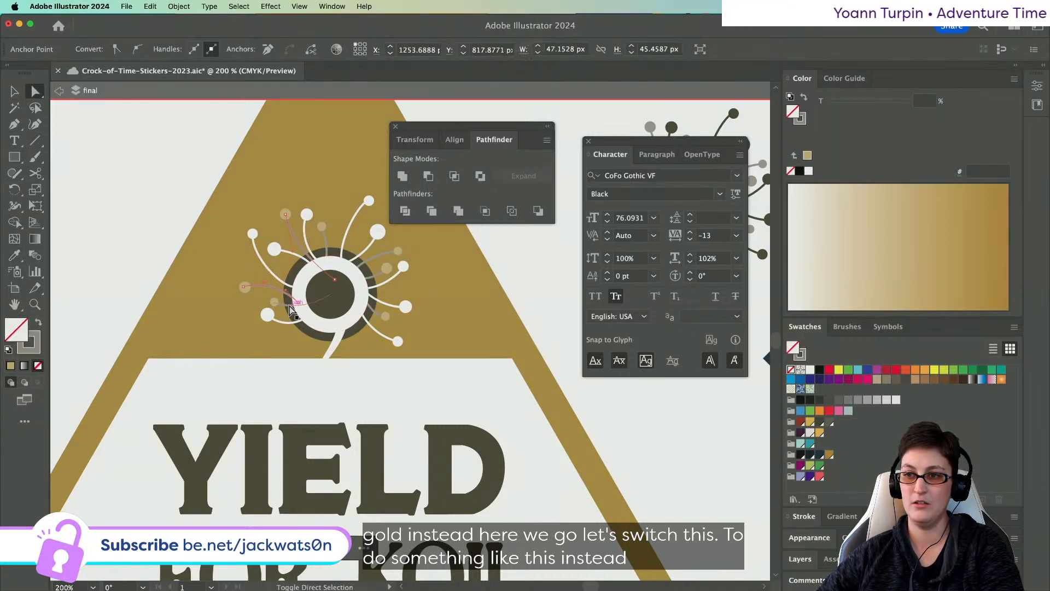
pyautogui.keyDown('shift'); pyautogui.click(378, 317); pyautogui.keyUp('shift')
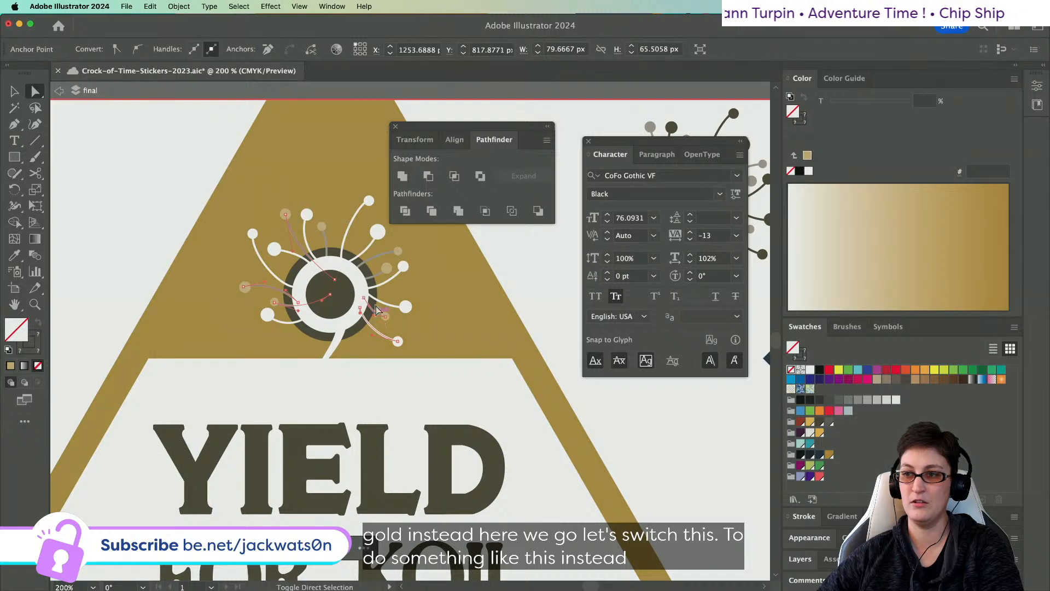
pyautogui.keyDown('shift'); pyautogui.click(381, 264); pyautogui.keyUp('shift')
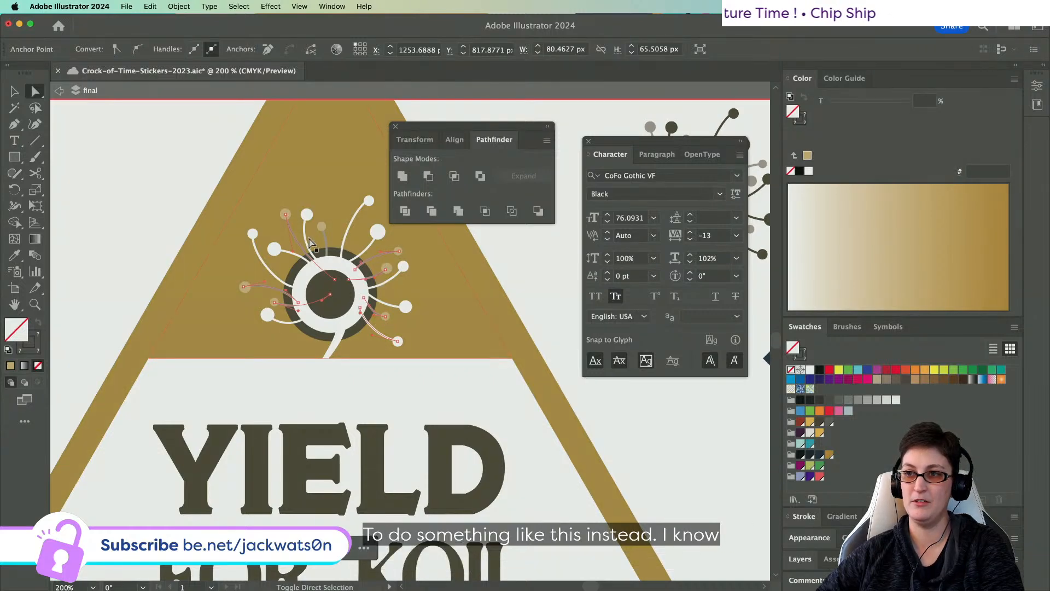
pyautogui.click(15, 259)
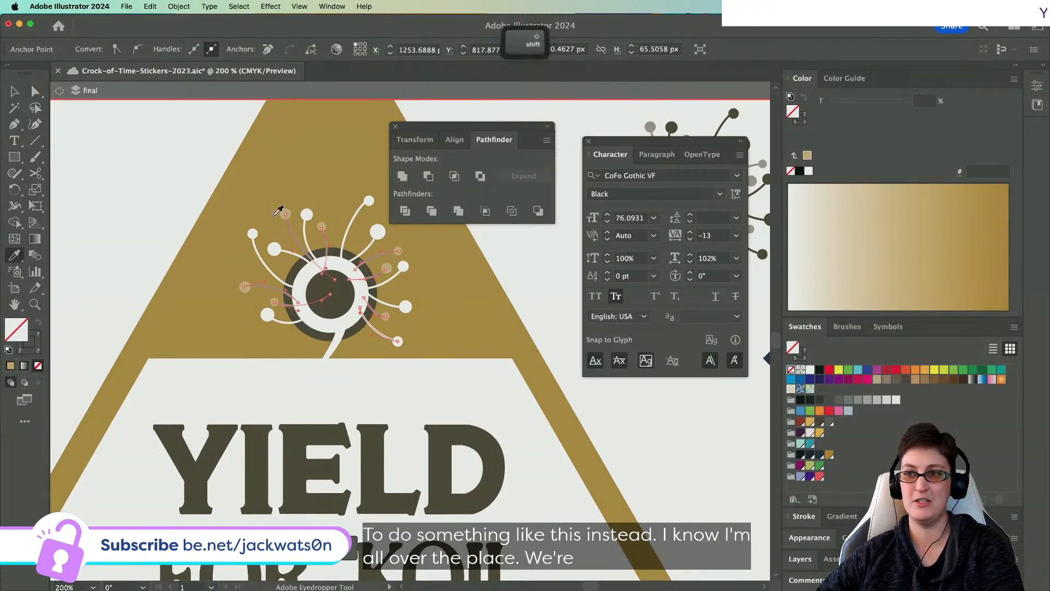
pyautogui.click(31, 350)
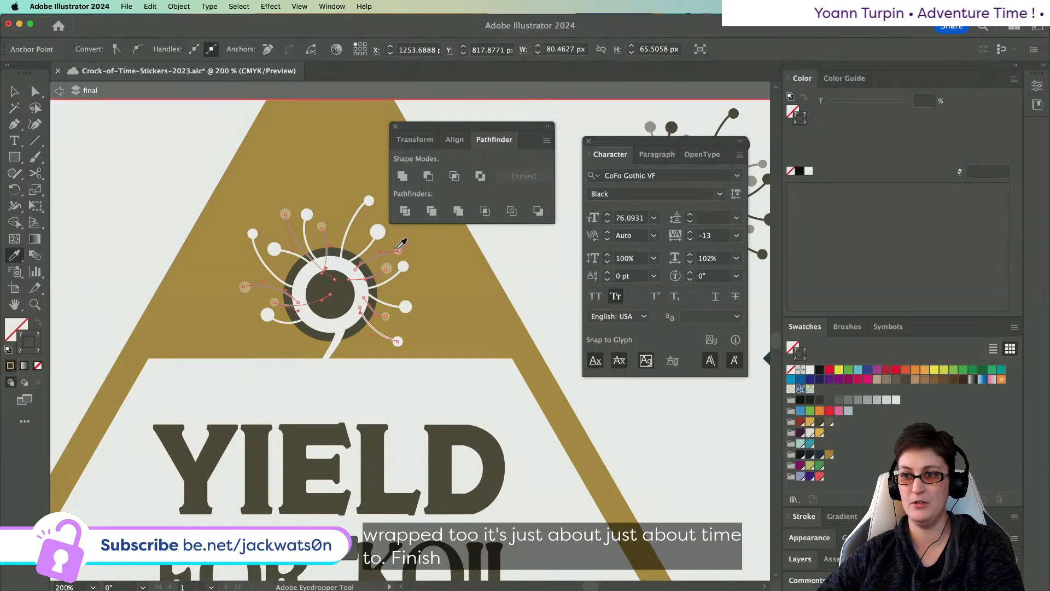
pyautogui.click(35, 92)
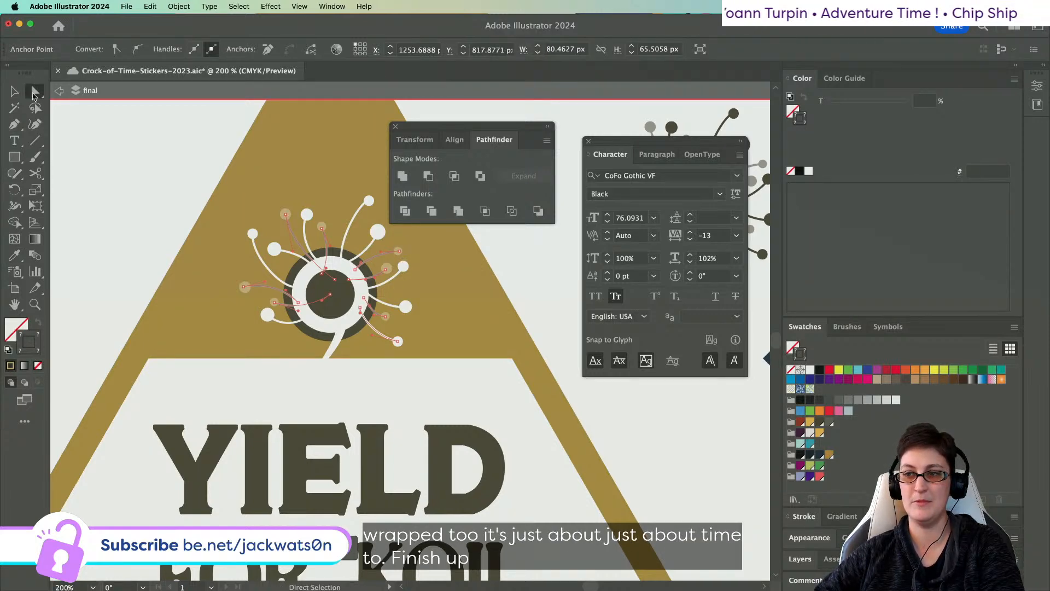
pyautogui.keyDown('shift'); pyautogui.click(370, 328); pyautogui.keyUp('shift')
pyautogui.click(15, 255)
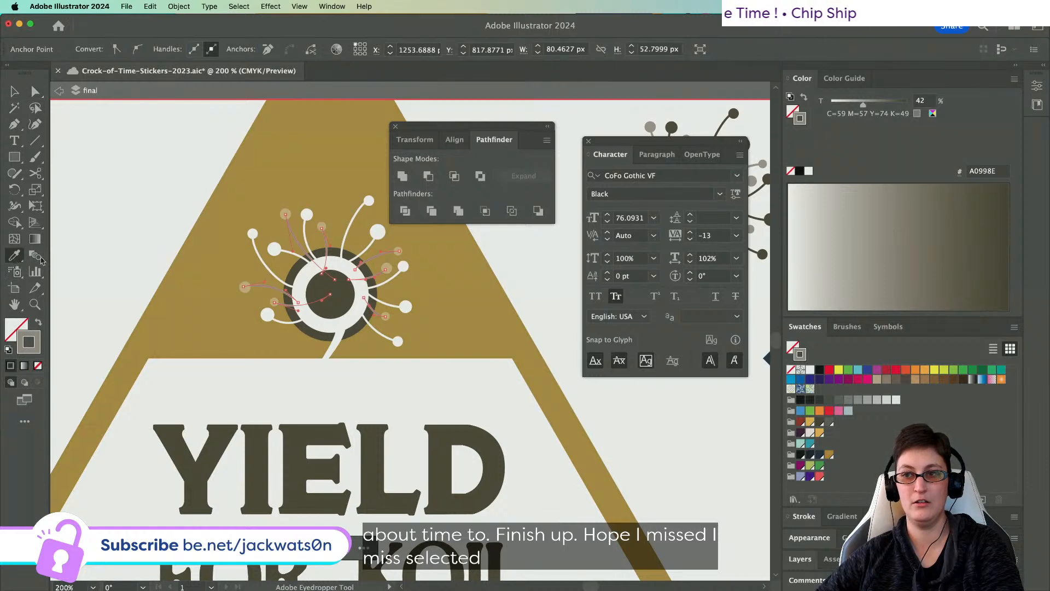
pyautogui.keyDown('shift'); pyautogui.click(293, 209); pyautogui.keyUp('shift')
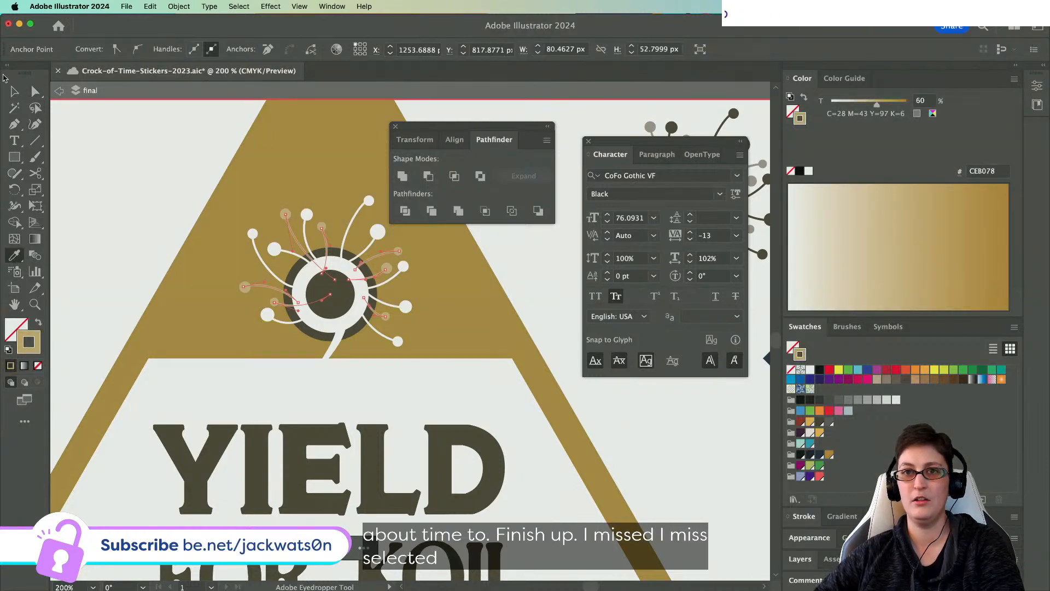
pyautogui.click(38, 94)
pyautogui.press('shift+super+a')
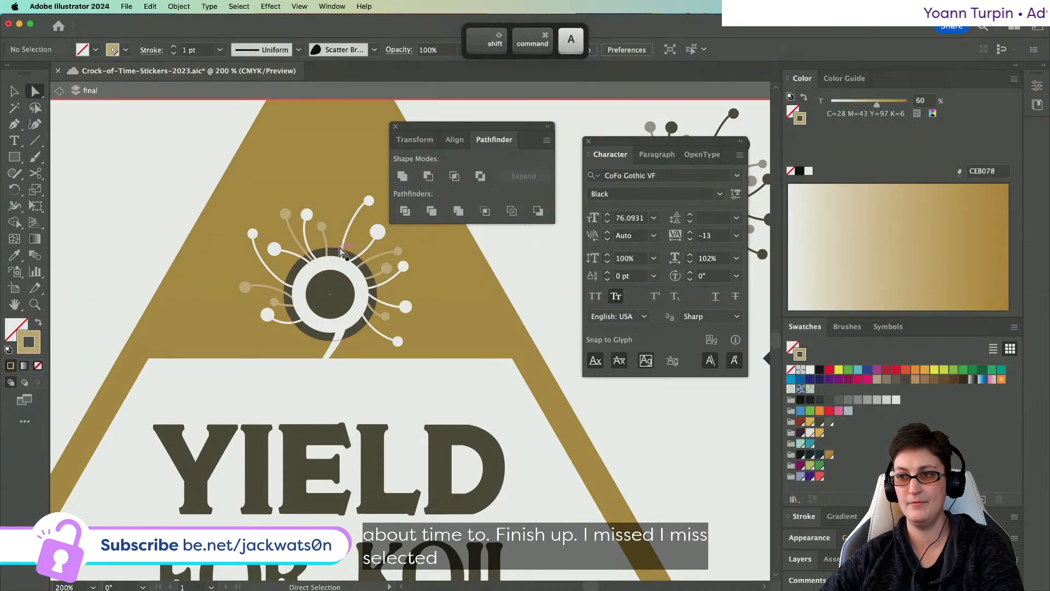
# - Fill the spore's dark center circle and rear circle with the light gold of the rear dots, and deselect them
pyautogui.click(330, 293)
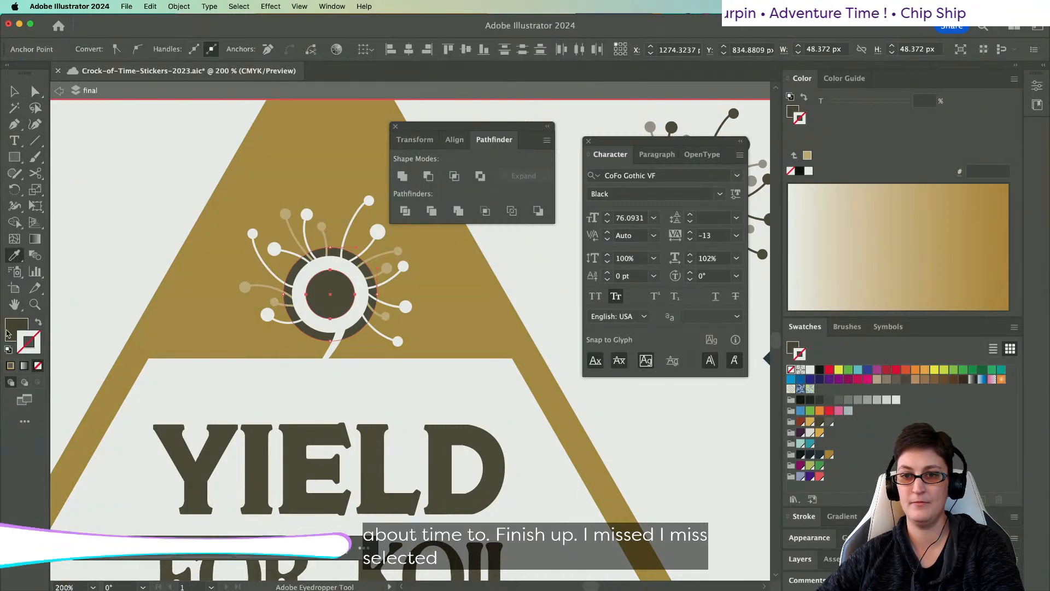
pyautogui.click(290, 211)
pyautogui.press('shift+super+a')
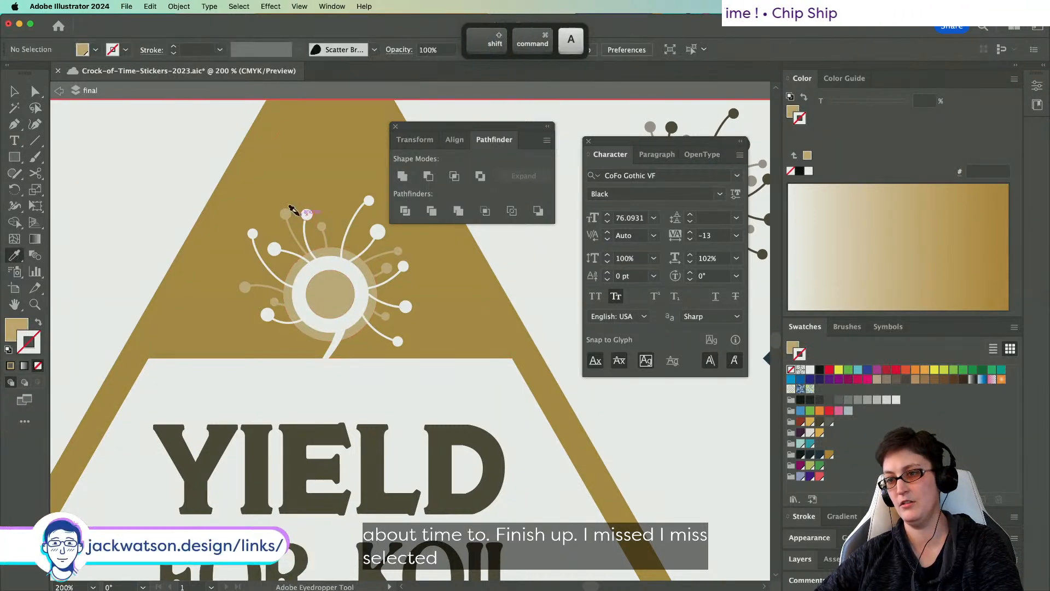
# - Group all parts of the recolored spore on the Yield for Koji sign
pyautogui.scroll(-5, 295, 211)
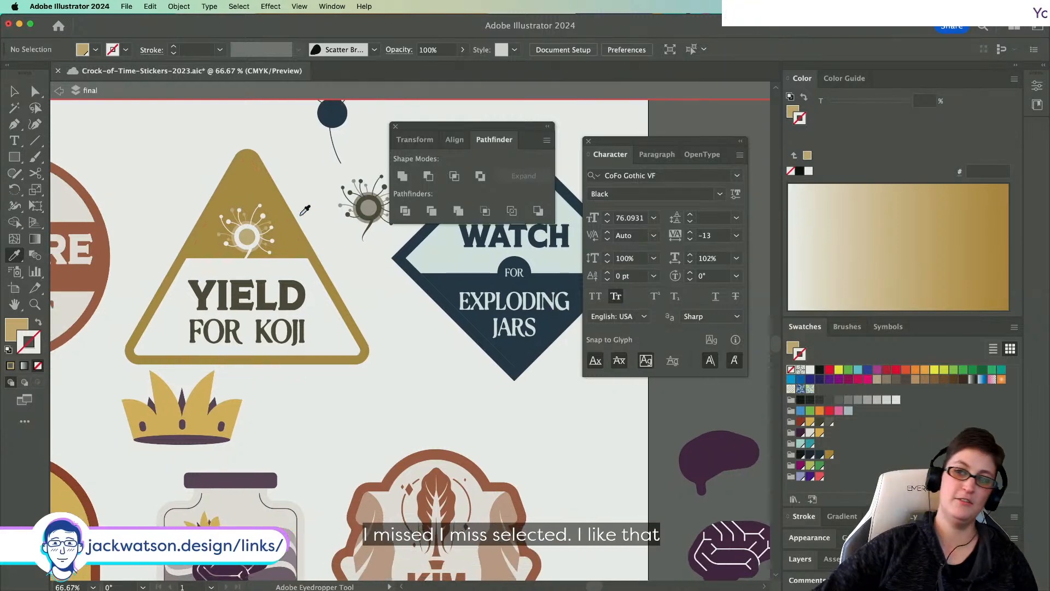
pyautogui.scroll(-2, 305, 210)
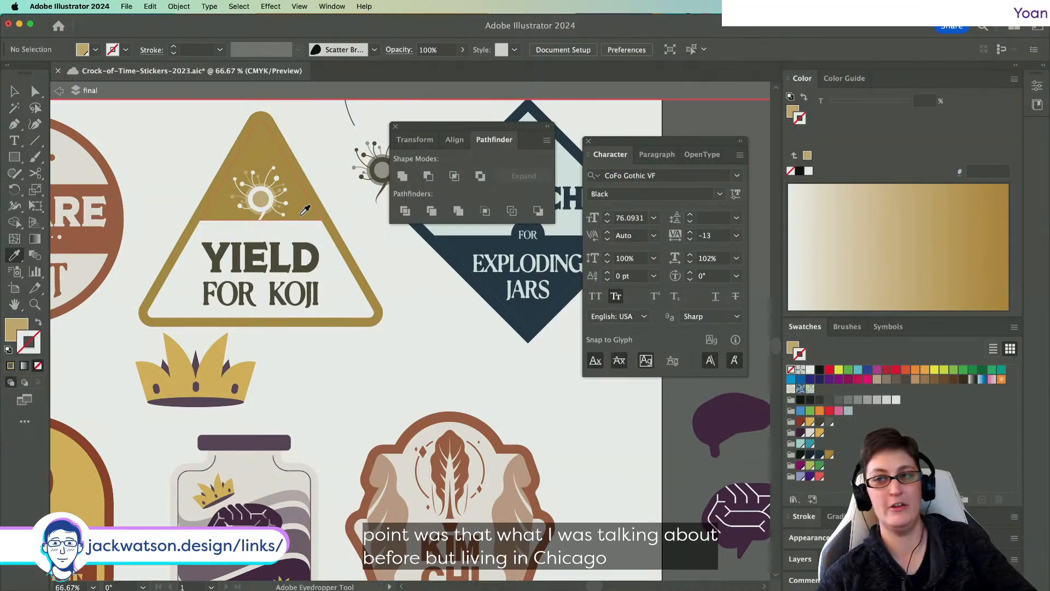
pyautogui.scroll(-2, 304, 210)
pyautogui.click(14, 92)
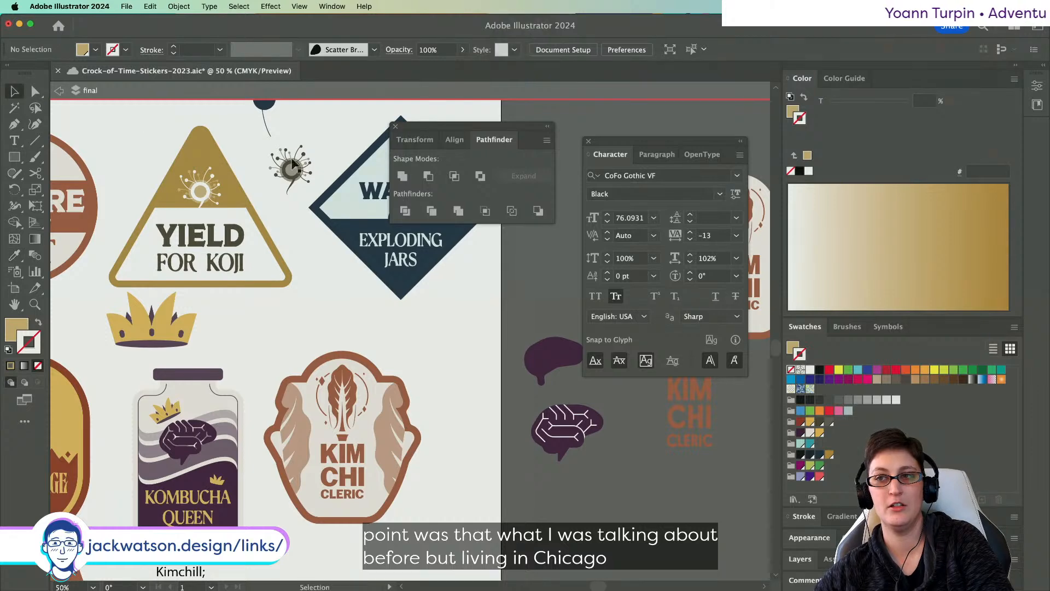
pyautogui.click(291, 169)
pyautogui.click(205, 192)
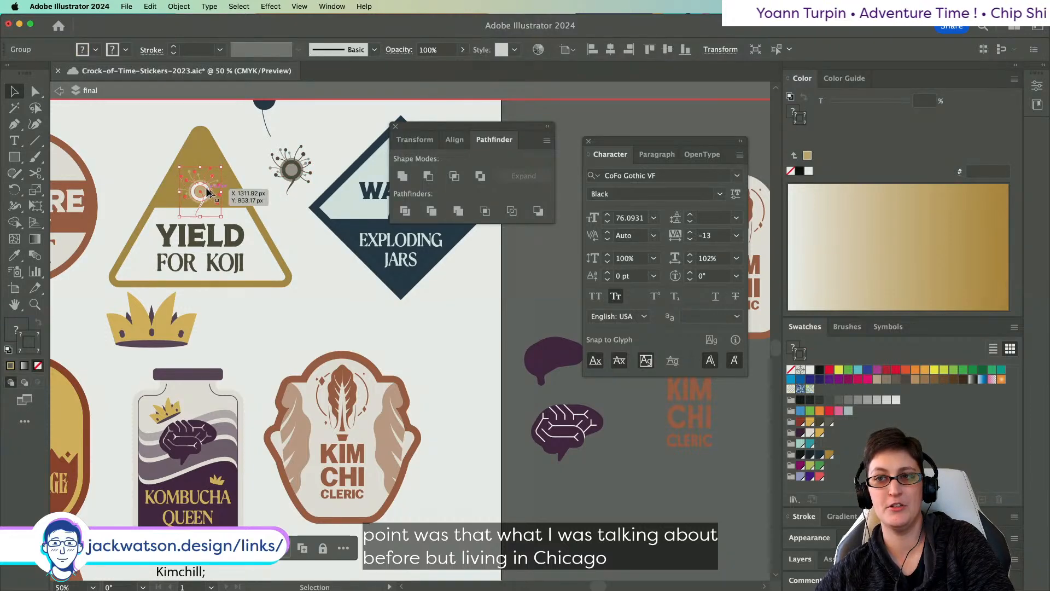
pyautogui.scroll(4, 202, 189)
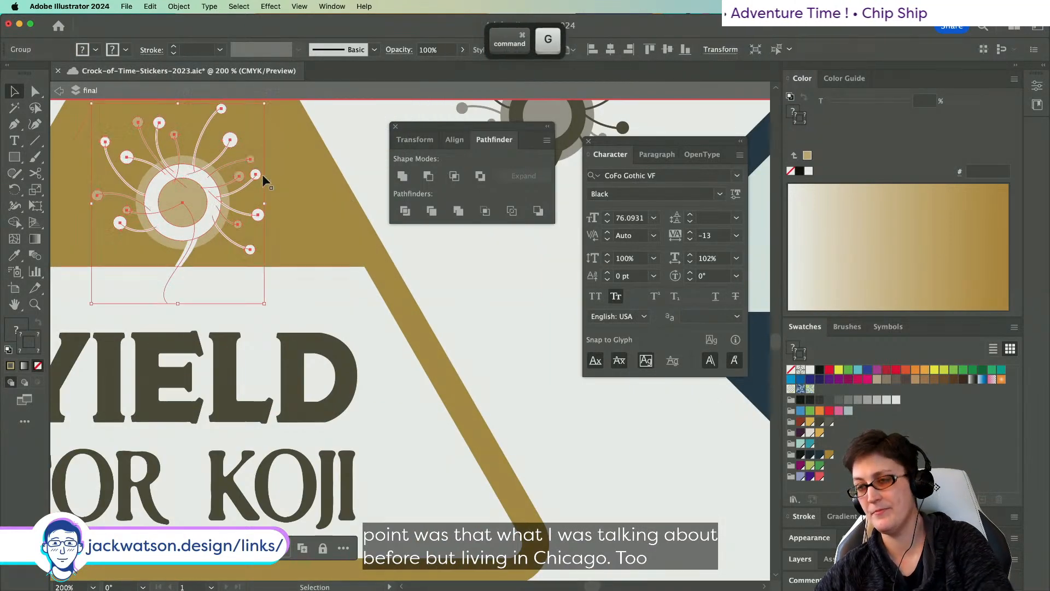
pyautogui.scroll(-3, 263, 175)
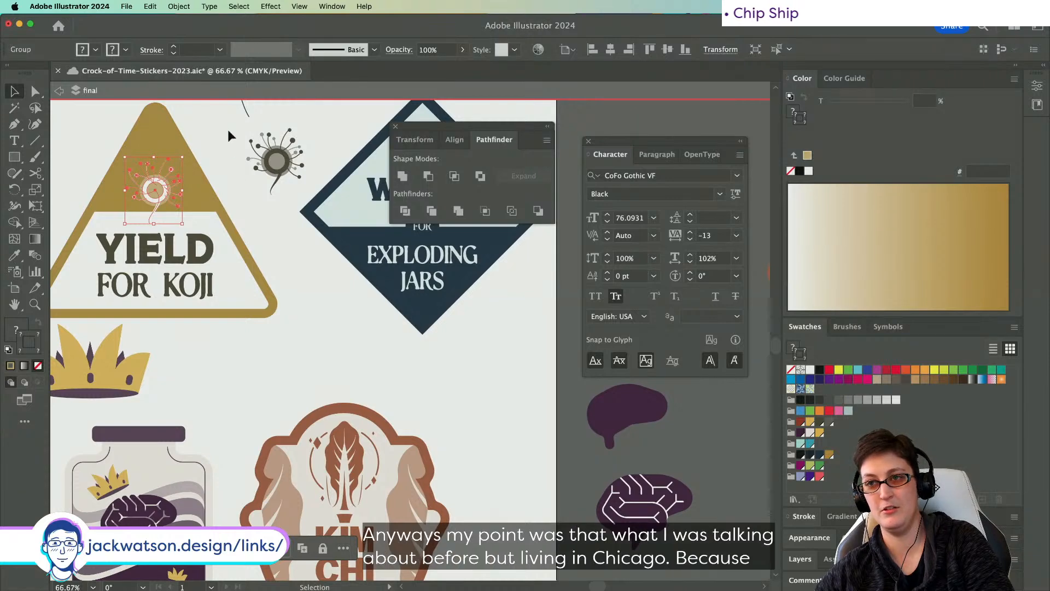
# - Group the loose brown and grey spore beside the sign and move it off the artboard, above the purple brain shapes
pyautogui.click(297, 181)
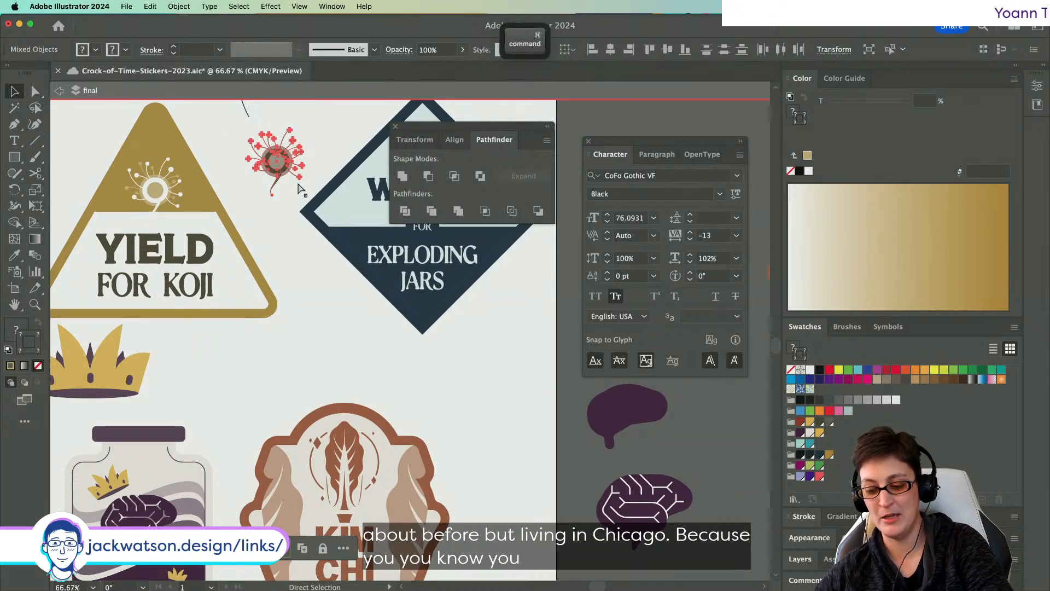
pyautogui.press('super+c')
pyautogui.hscroll(3, 299, 188)
pyautogui.scroll(-3, 299, 189)
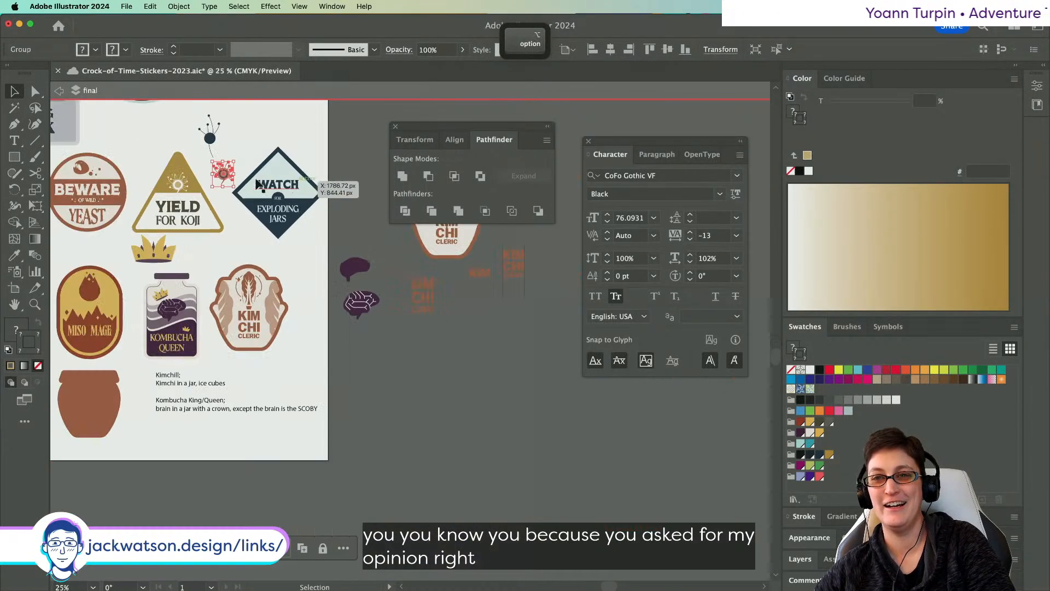
pyautogui.moveTo(209, 136); pyautogui.dragTo(365, 221)
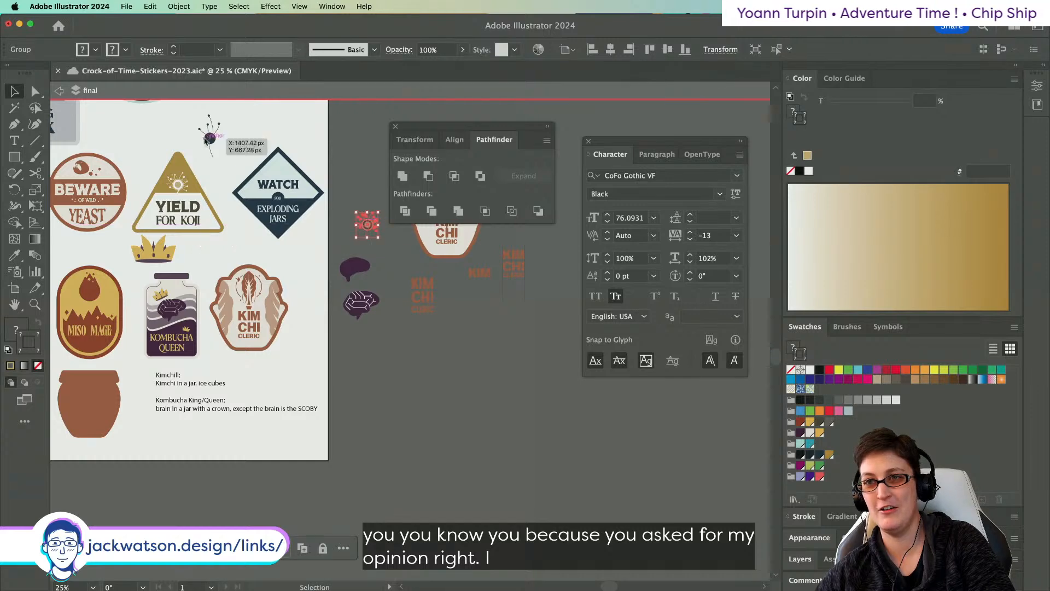
# - Group the loose navy spore and move it off the artboard, just above the brown and grey spore
pyautogui.click(210, 138)
pyautogui.press('super+g')
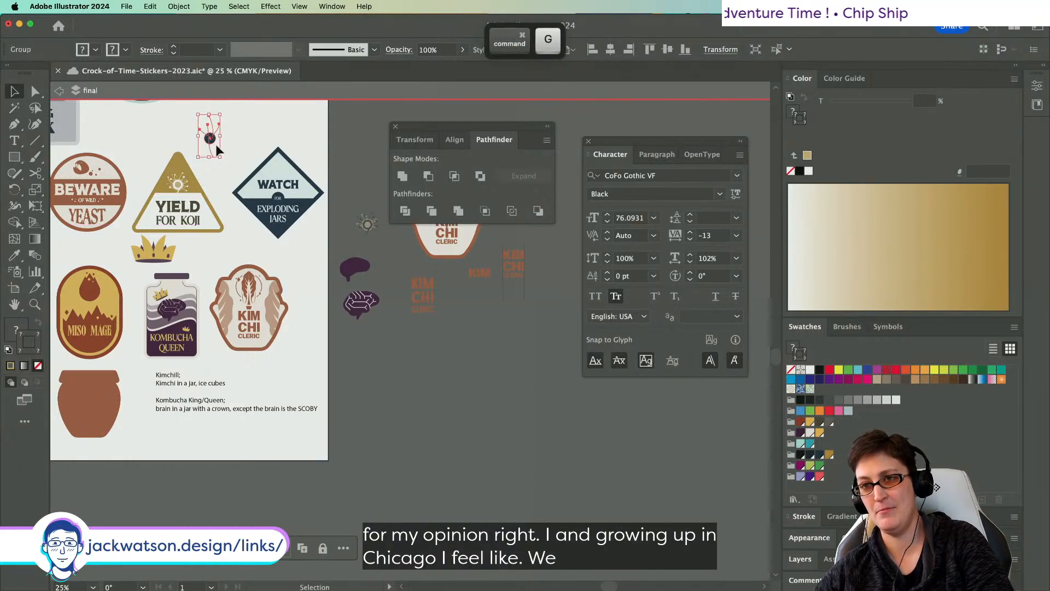
pyautogui.moveTo(211, 141); pyautogui.dragTo(363, 185)
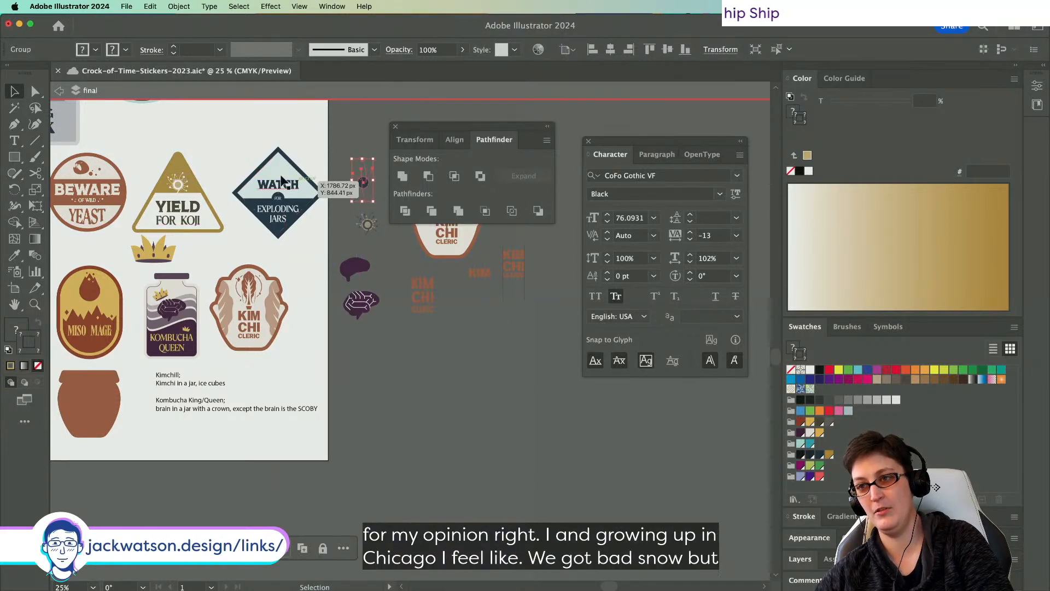
# - Try to resize the sign's spore to about 93 by 108 px, nudge it upward and select it together with the gold triangle
pyautogui.scroll(3, 163, 157)
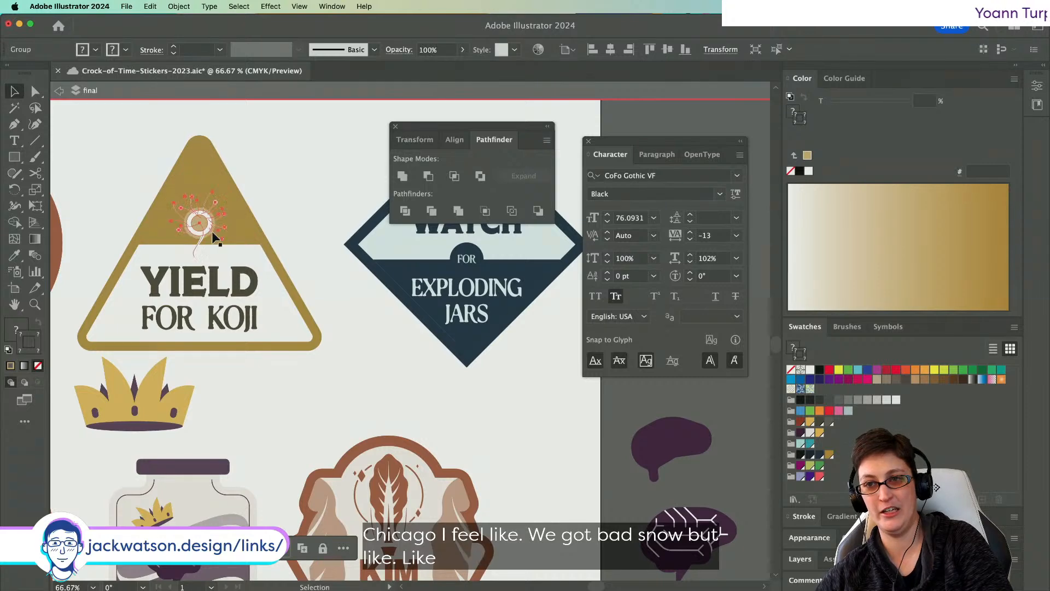
pyautogui.moveTo(199, 189); pyautogui.dragTo(201, 186)
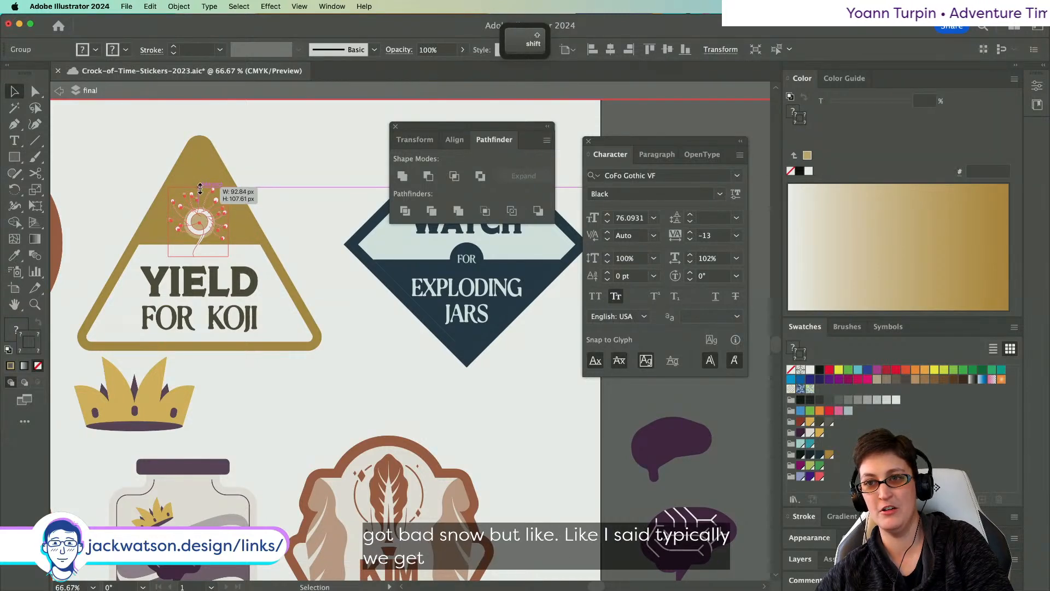
pyautogui.press('Up')
pyautogui.press('Up')
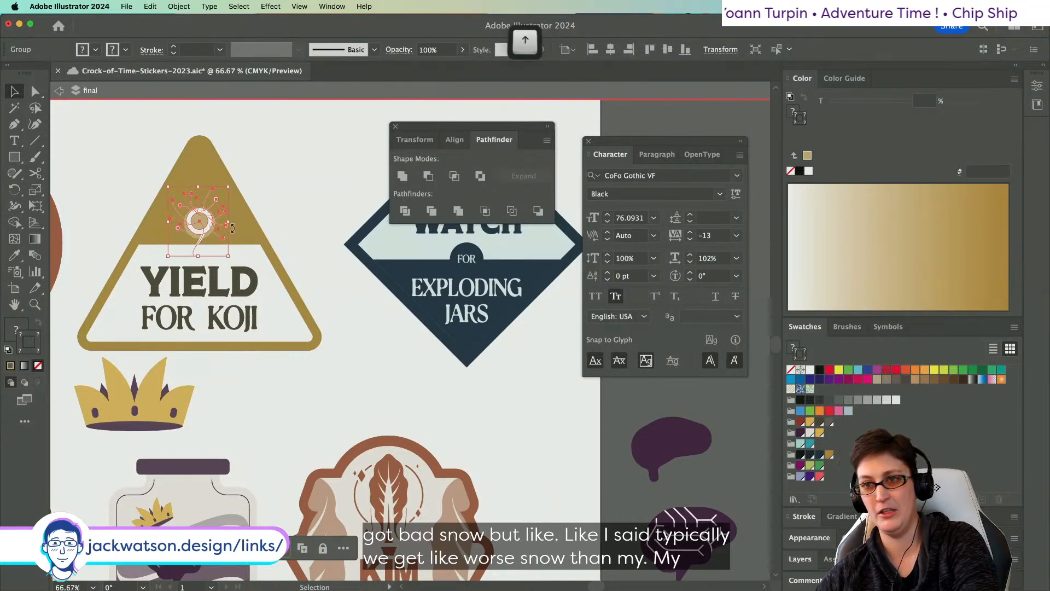
pyautogui.keyDown('shift'); pyautogui.click(242, 241); pyautogui.keyUp('shift')
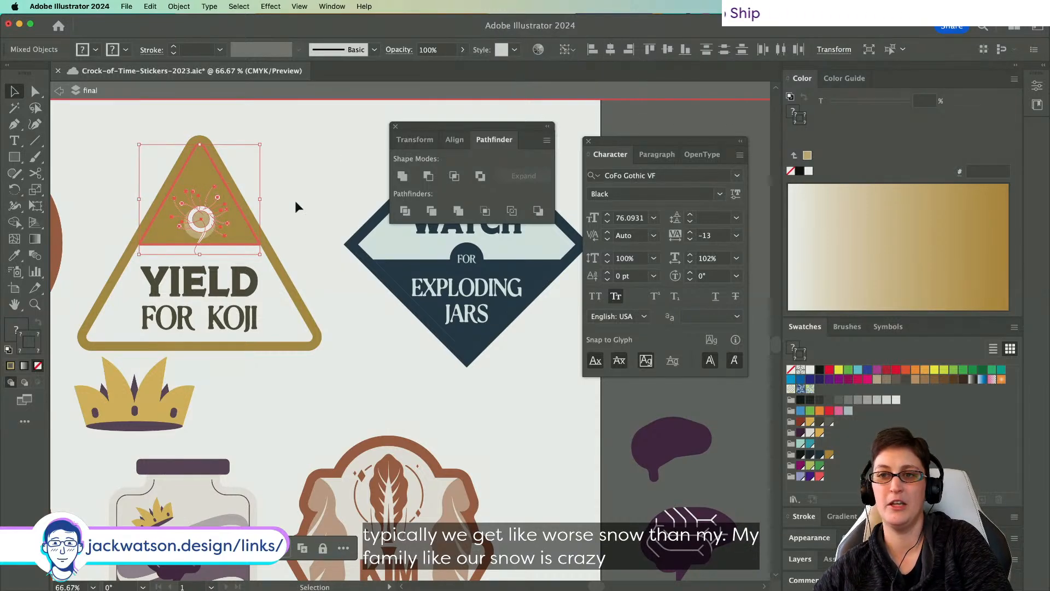
# - Undo the resizing and nudging of the sign's spore, keeping the navy spore's move off the artboard
pyautogui.press('super+z')
pyautogui.press('super+z')
pyautogui.press('super+z')
pyautogui.press('super+z')
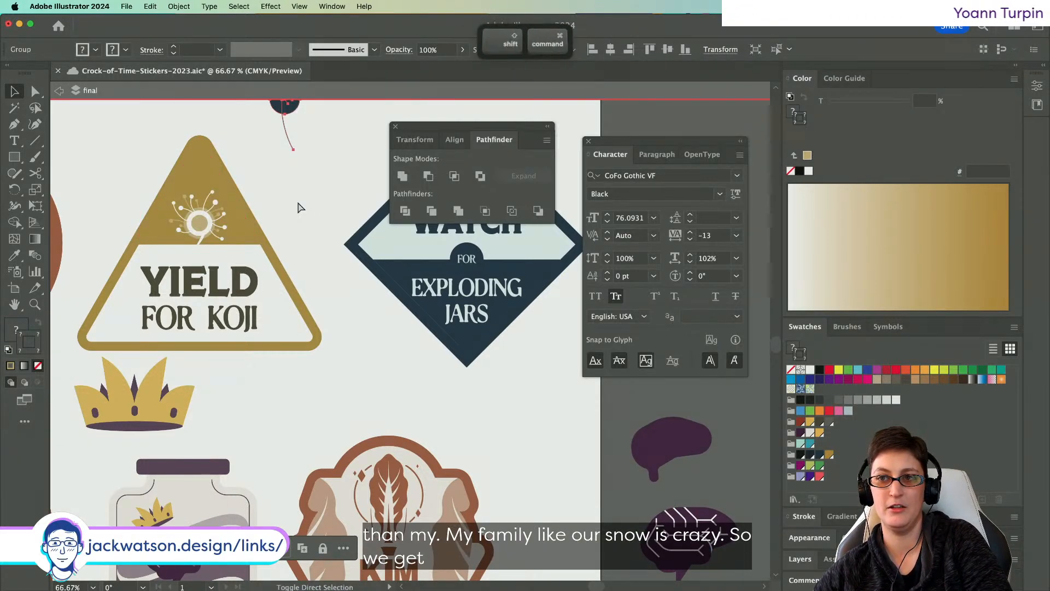
pyautogui.press('super+shift+z')
pyautogui.press('super+shift+z')
pyautogui.scroll(5, 201, 241)
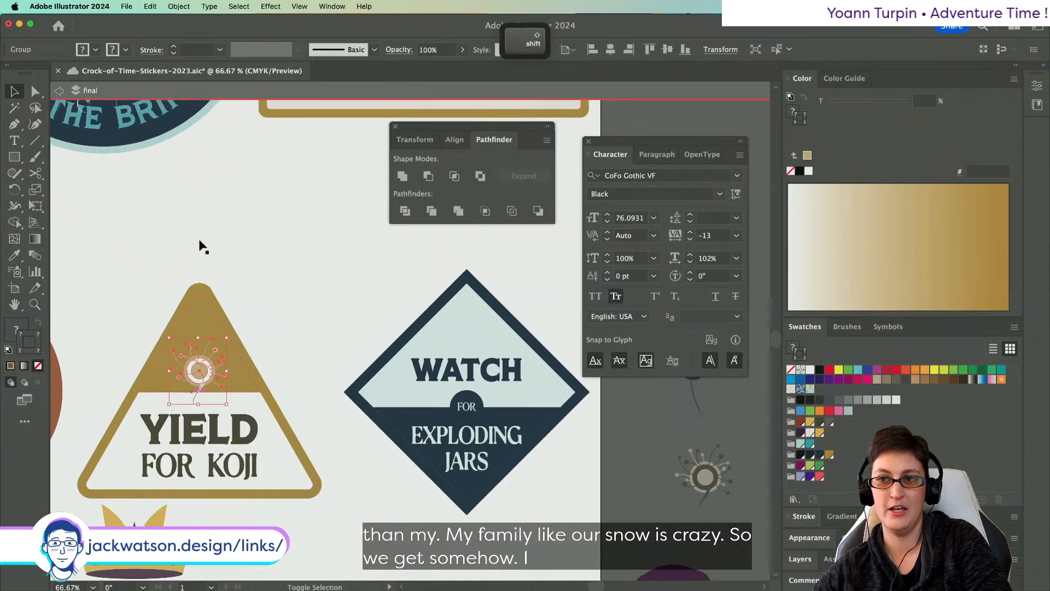
# - Group the Yield for Koji sign's spore selection, enlarge the spore slightly and move it upward within the gold triangle
pyautogui.scroll(2, 198, 397)
pyautogui.keyDown('shift'); pyautogui.click(213, 304); pyautogui.keyUp('shift')
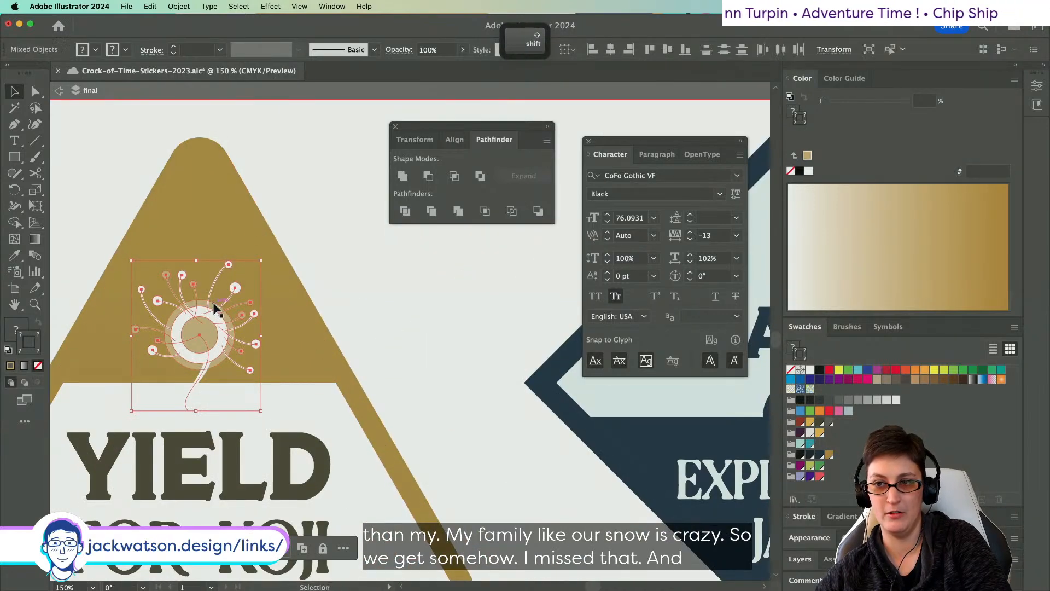
pyautogui.press('super+g')
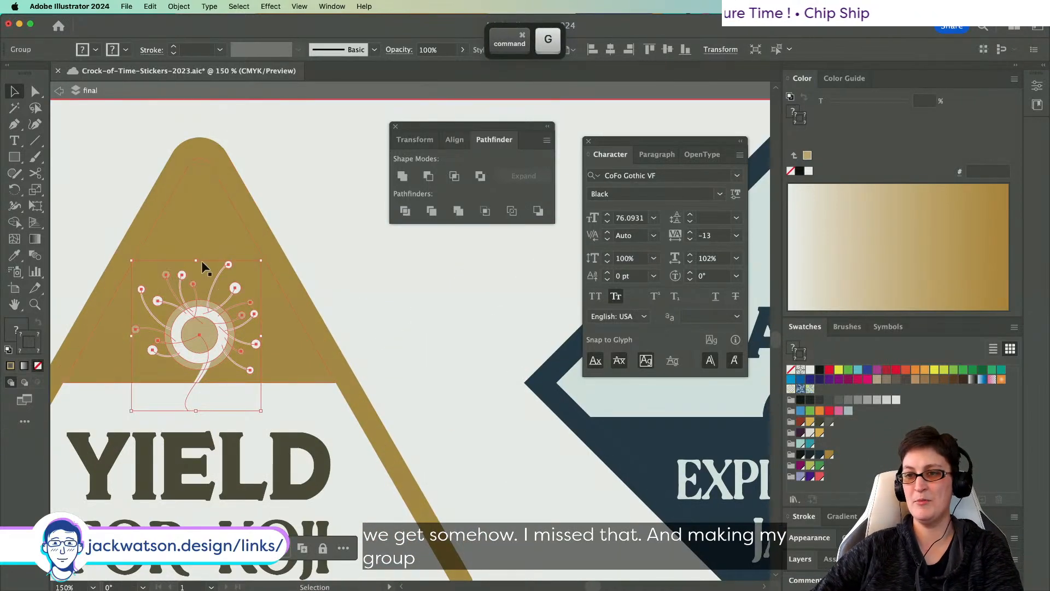
pyautogui.moveTo(196, 261); pyautogui.dragTo(200, 254)
pyautogui.moveTo(211, 332); pyautogui.dragTo(211, 325)
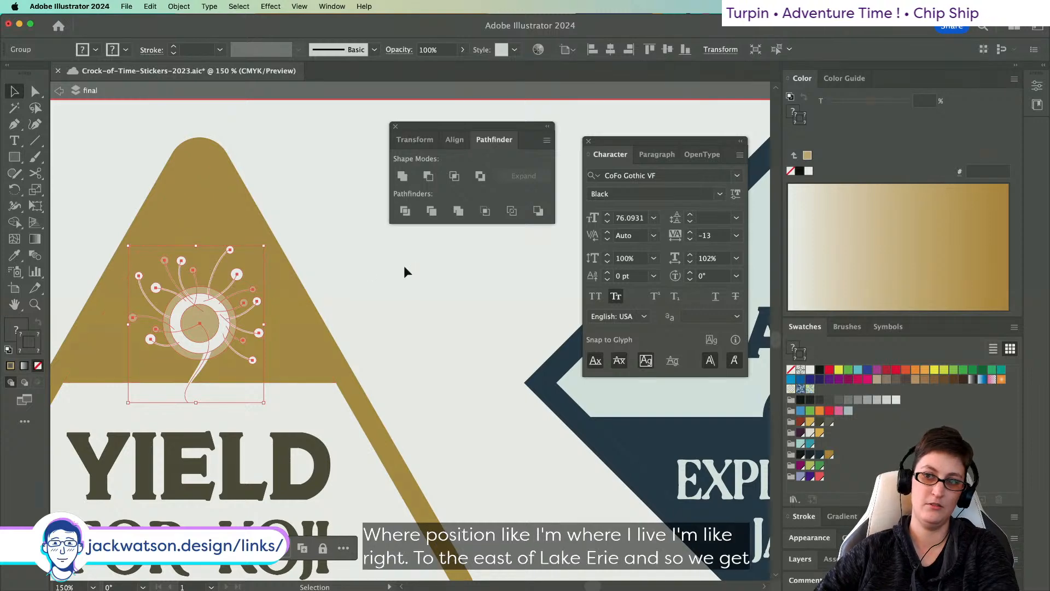
pyautogui.click(389, 294)
# - Clear the workspace by closing the floating Transform and Character panel groups over the artboard
pyautogui.scroll(-2, 389, 293)
pyautogui.scroll(-2, 392, 298)
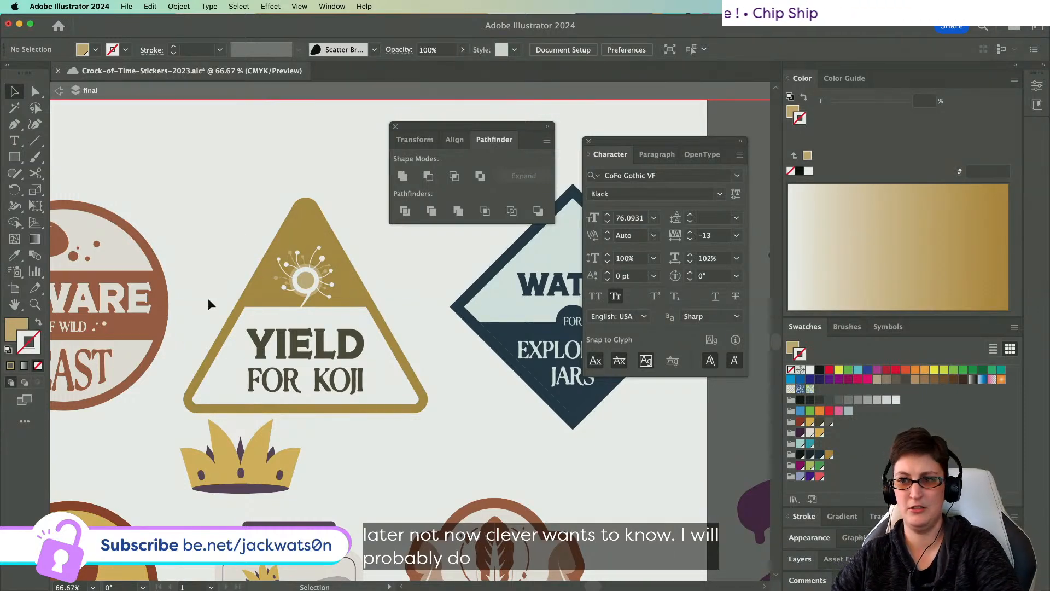
pyautogui.scroll(-3, 191, 306)
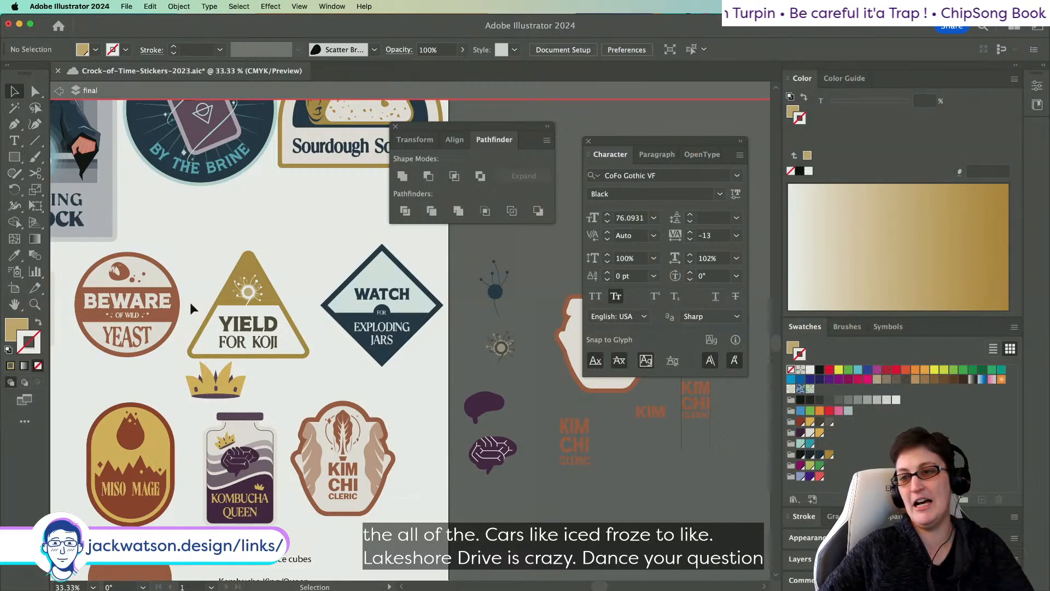
pyautogui.hscroll(-5, 192, 298)
pyautogui.scroll(-2, 192, 299)
pyautogui.moveTo(422, 134); pyautogui.dragTo(421, 92)
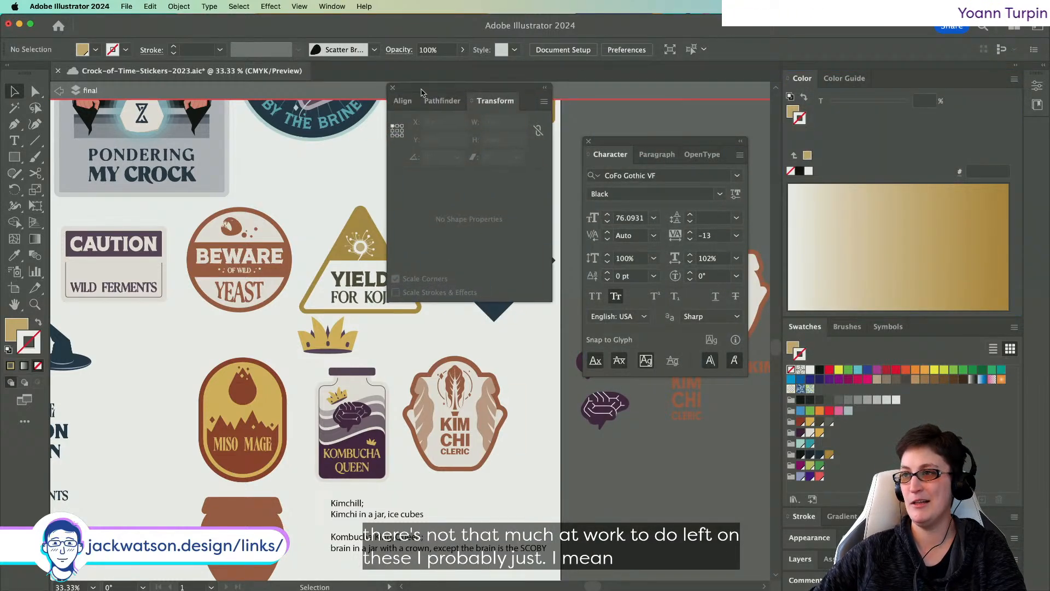
pyautogui.click(393, 88)
pyautogui.click(588, 142)
pyautogui.scroll(-3, 456, 230)
pyautogui.hscroll(-5, 456, 230)
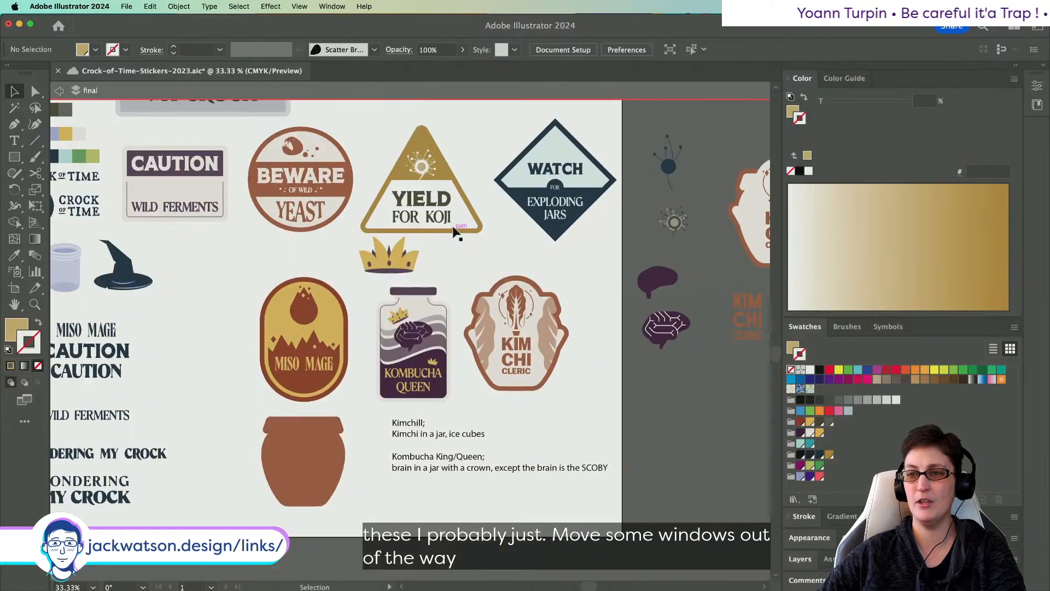
# - Review the warning signs, the Miso Mage, Kombucha Queen and Kimchi Cleric stickers, and the wizard sticker for artwork still needing imagery
pyautogui.scroll(1, 273, 175)
pyautogui.hscroll(5, 287, 180)
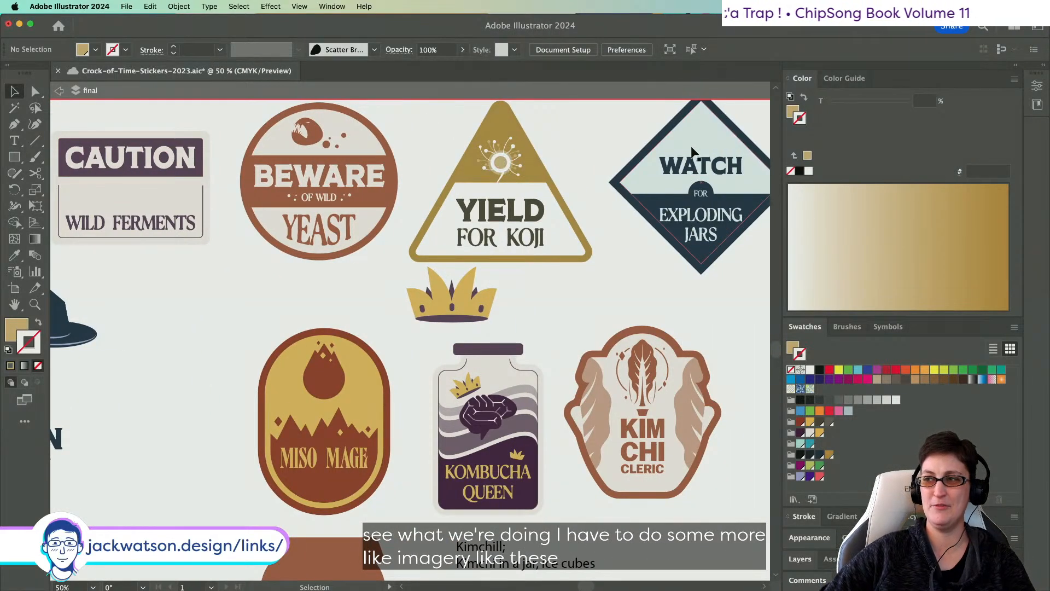
pyautogui.hscroll(1, 602, 153)
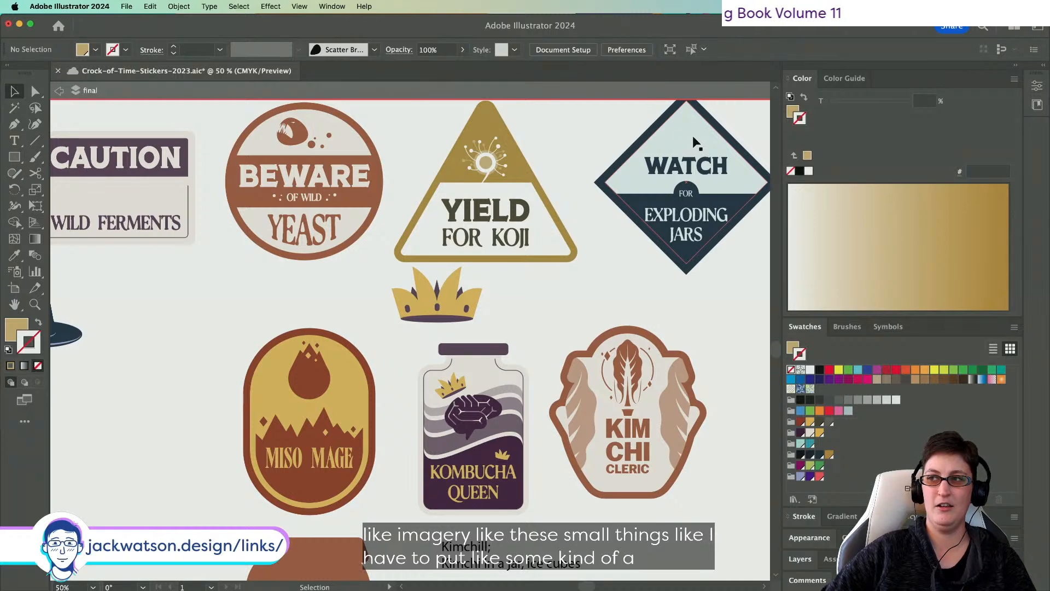
pyautogui.hscroll(-5, 207, 192)
pyautogui.click(206, 192)
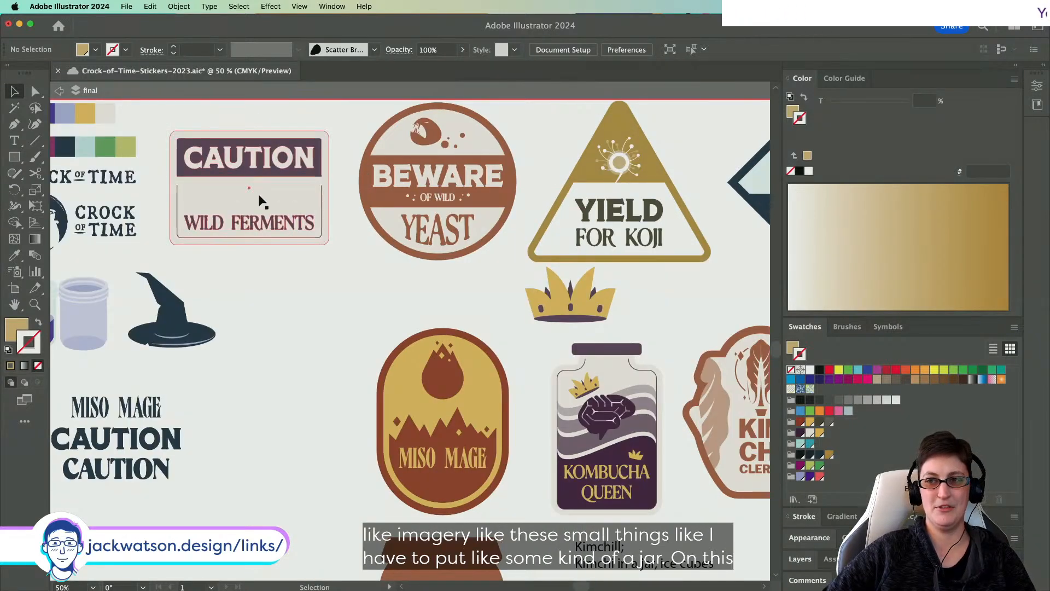
pyautogui.hscroll(1, 328, 278)
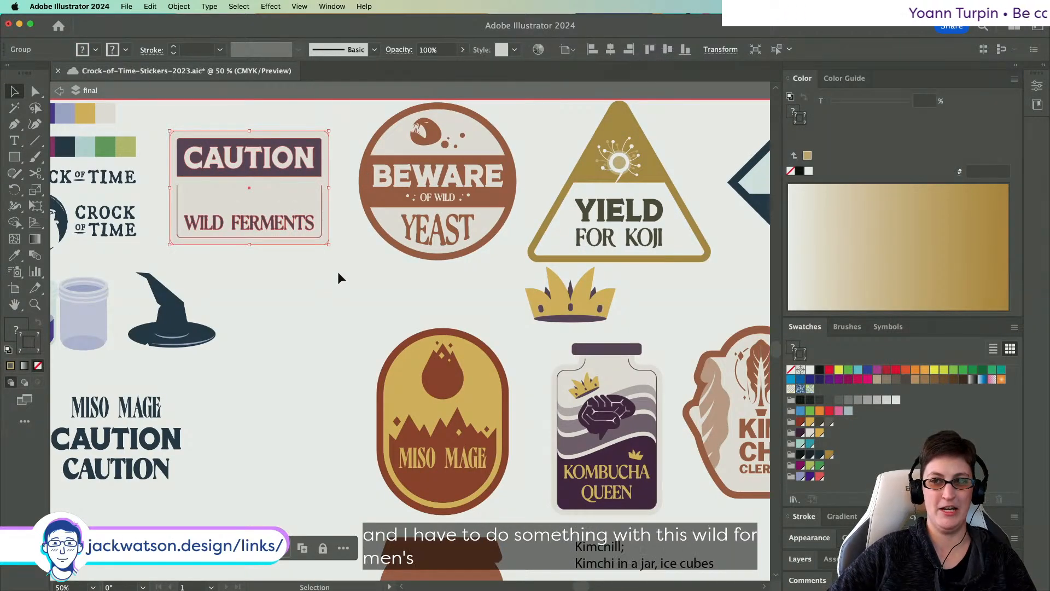
pyautogui.hscroll(3, 338, 273)
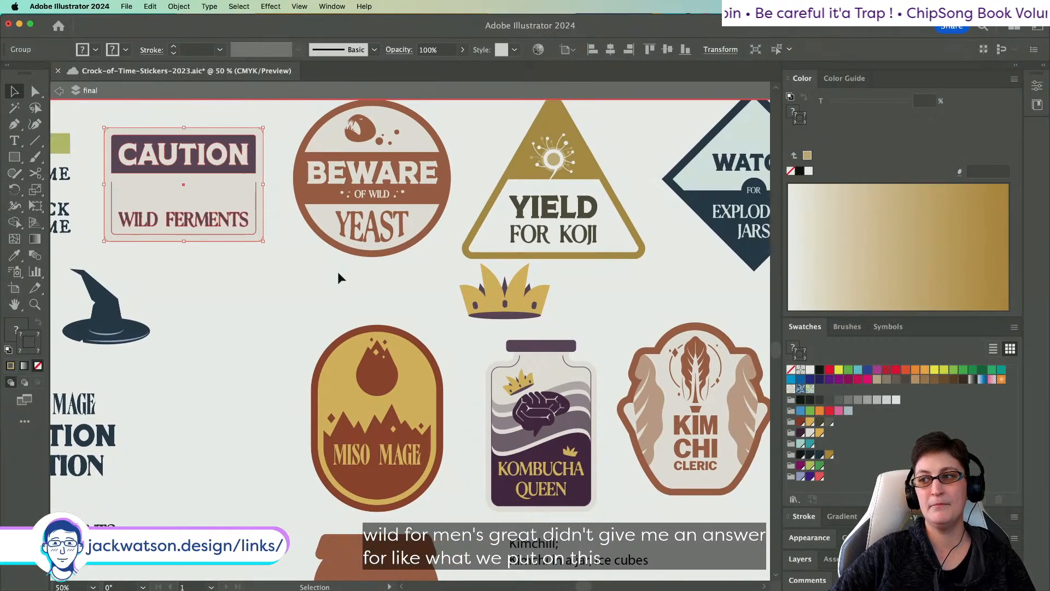
pyautogui.scroll(-8, 337, 272)
pyautogui.hscroll(10, 336, 271)
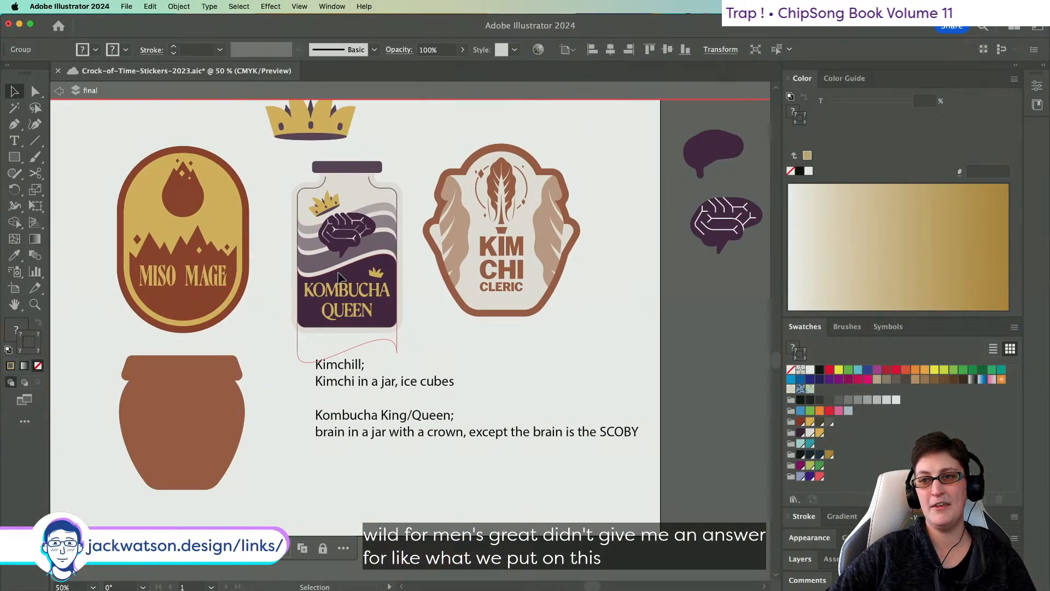
pyautogui.scroll(10, 338, 274)
pyautogui.hscroll(-4, 338, 274)
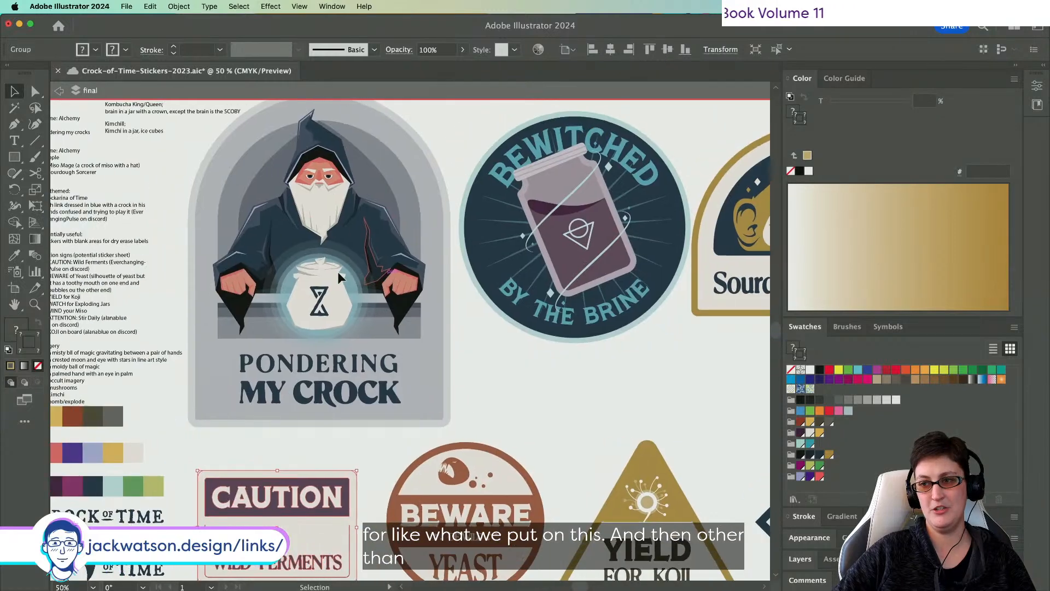
# - Try to lower both of the wizard's hands slightly inside the Pondering My Crock sticker's nested groups
pyautogui.click(294, 289)
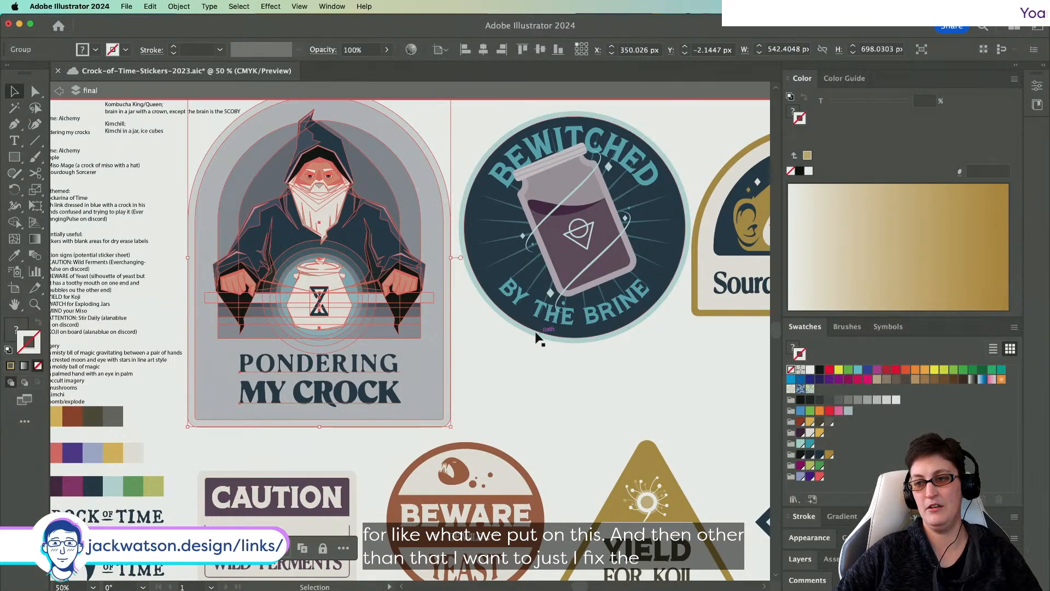
pyautogui.scroll(1, 419, 313)
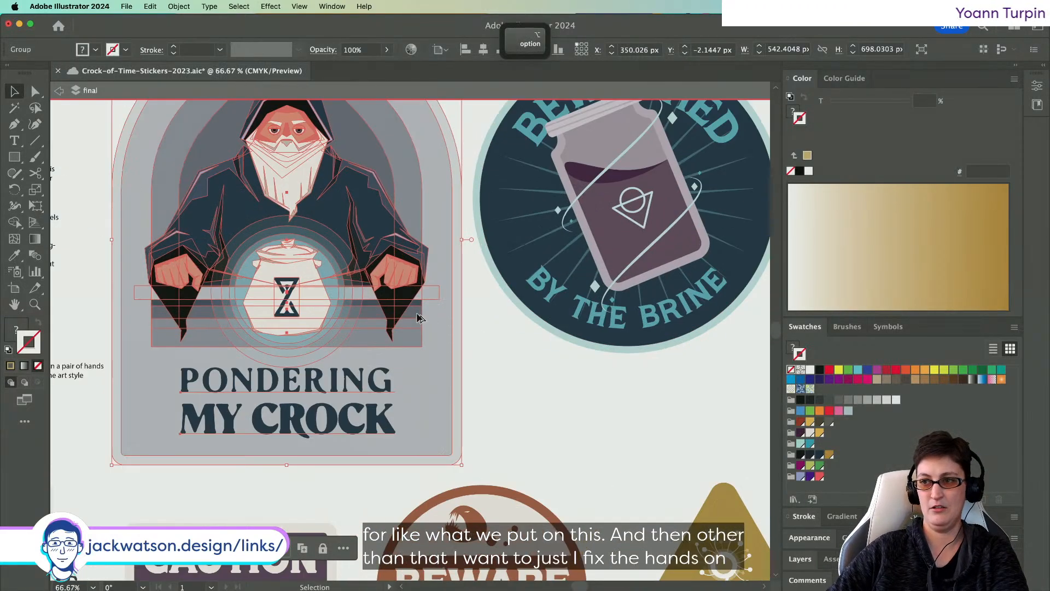
pyautogui.doubleClick(182, 258)
pyautogui.click(180, 258)
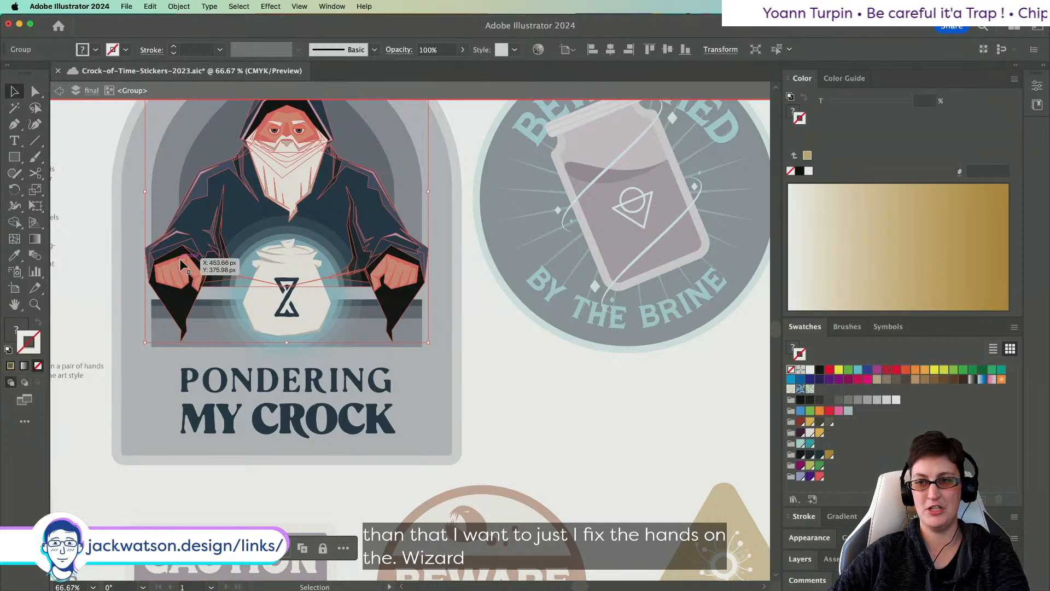
pyautogui.doubleClick(180, 260)
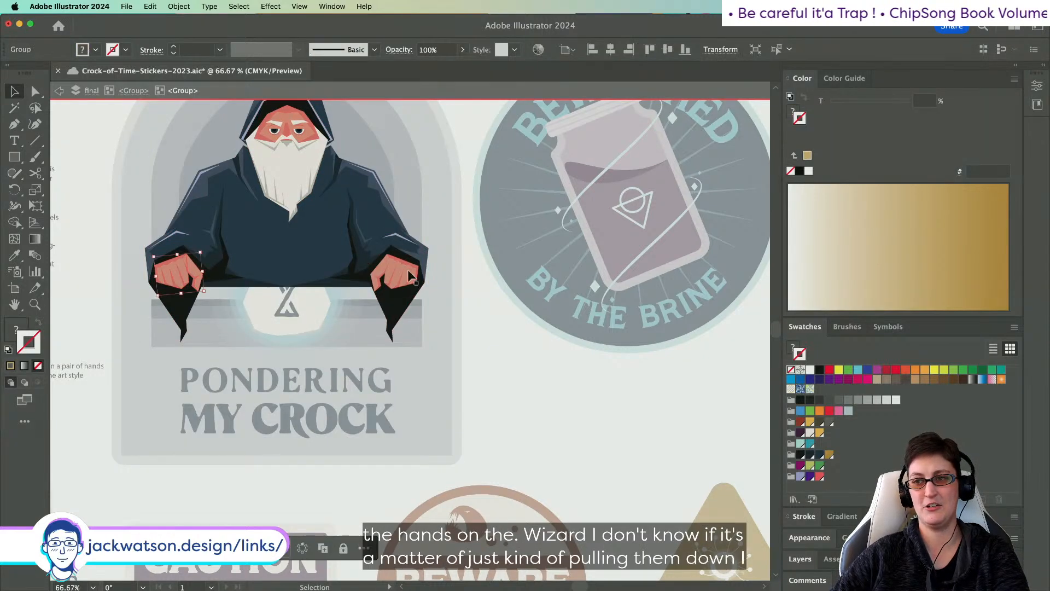
pyautogui.moveTo(409, 275); pyautogui.dragTo(397, 287)
pyautogui.click(340, 293)
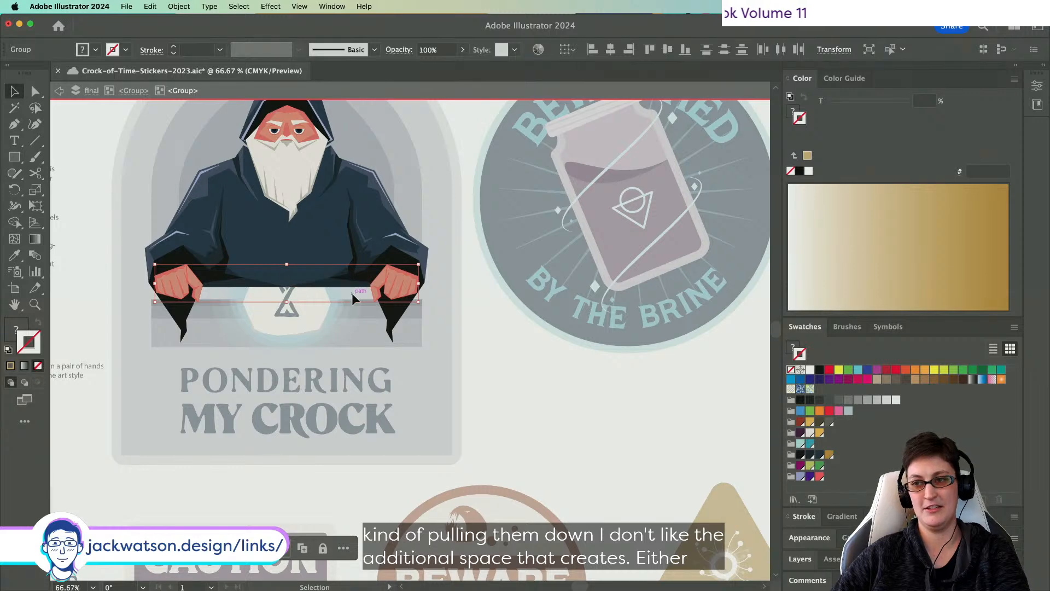
pyautogui.click(352, 293)
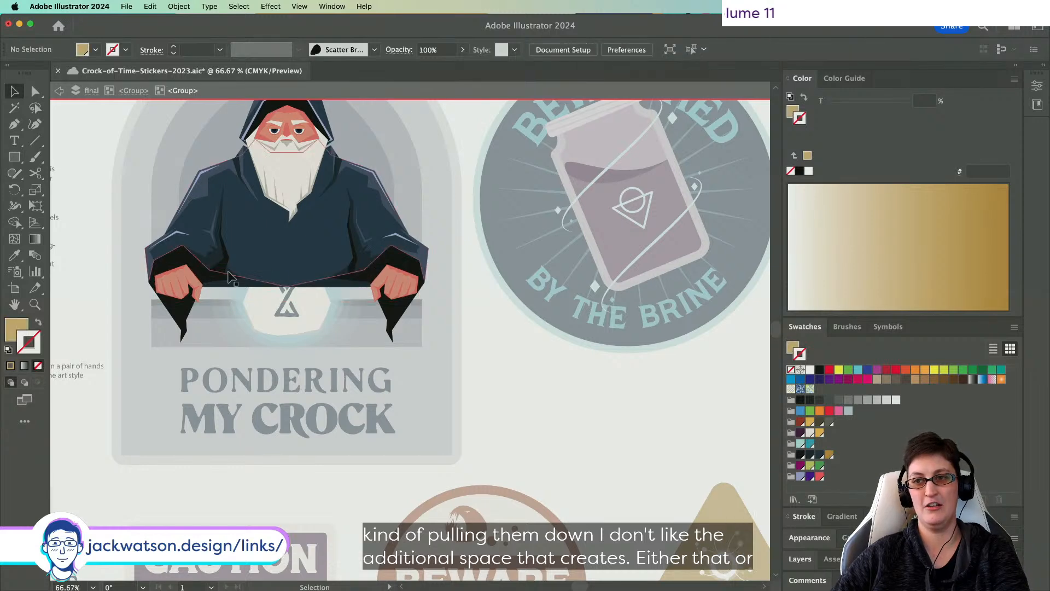
pyautogui.click(59, 92)
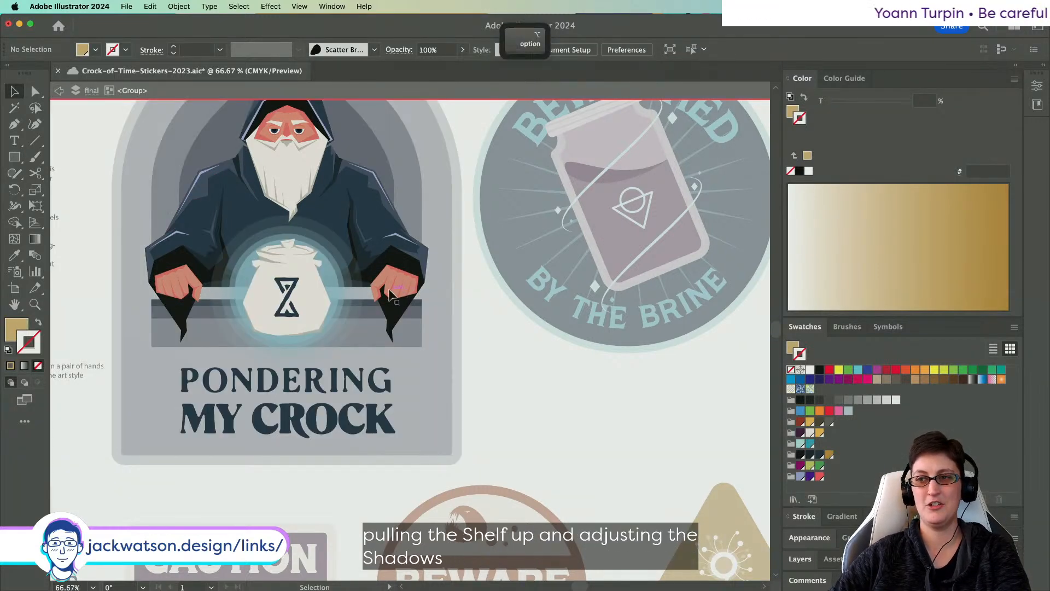
# - Undo the lowering of the wizard's hands and leave the sticker's group isolation
pyautogui.scroll(-1, 401, 297)
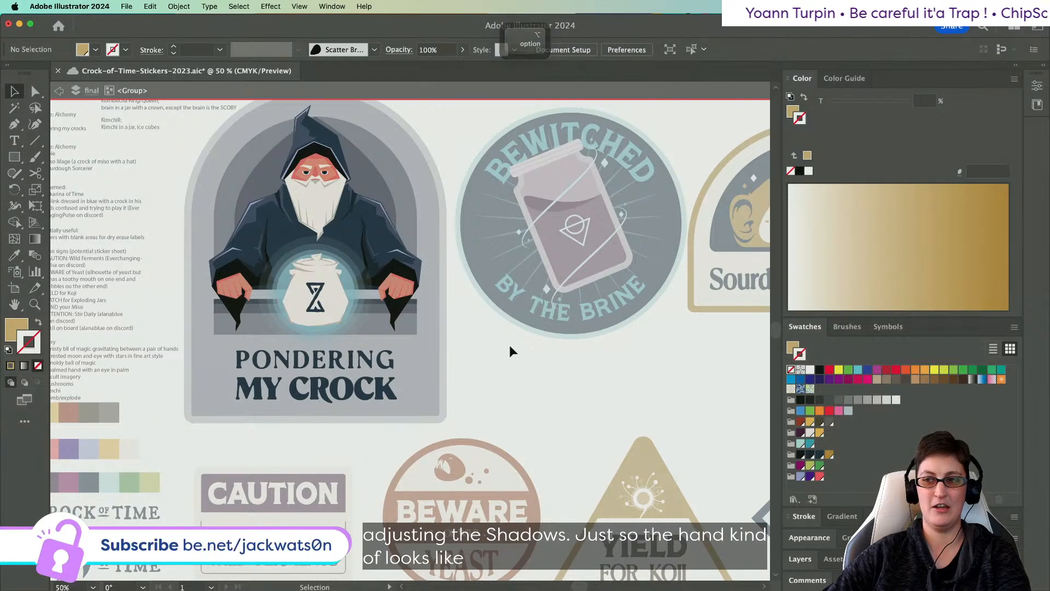
pyautogui.scroll(-1, 511, 346)
pyautogui.press('super+z')
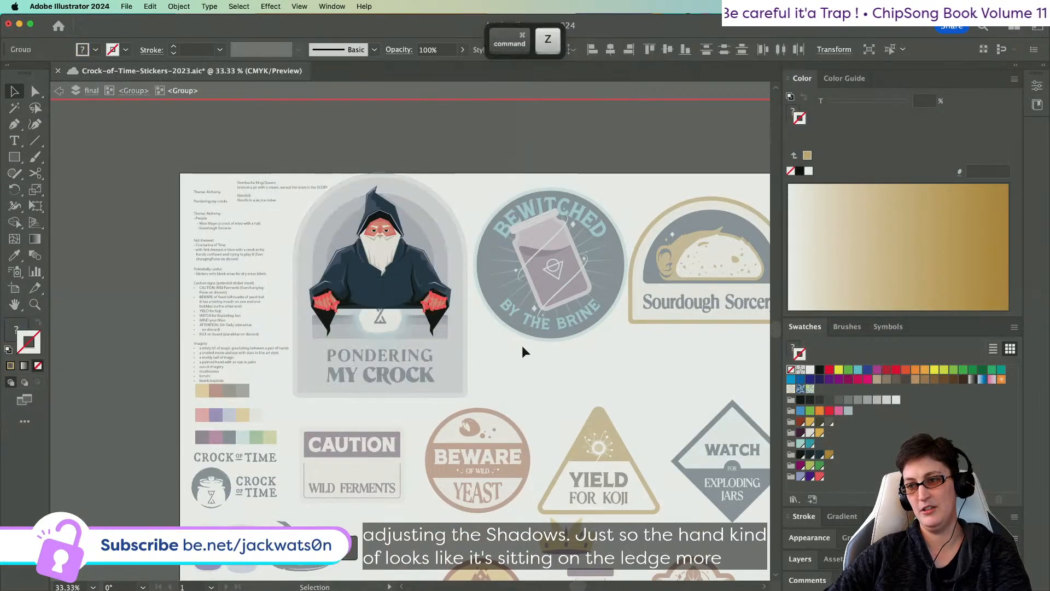
pyautogui.press('super+z')
pyautogui.doubleClick(577, 363)
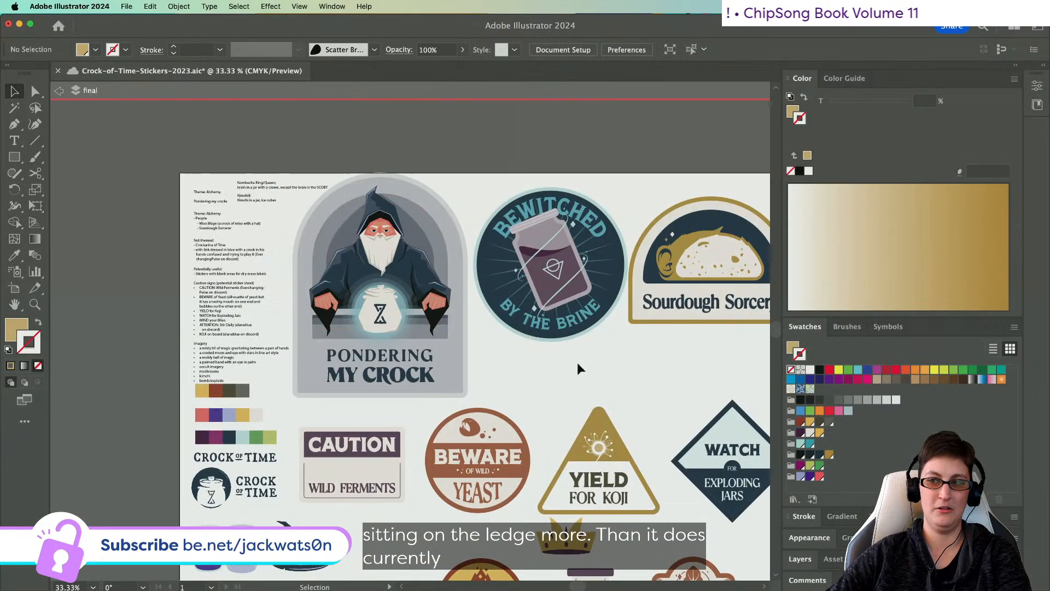
# - Examine how the wizard's hands sit on the ledge and compare the Pondering My Crock sticker with the surrounding designs
pyautogui.scroll(-5, 389, 304)
pyautogui.hscroll(5, 388, 304)
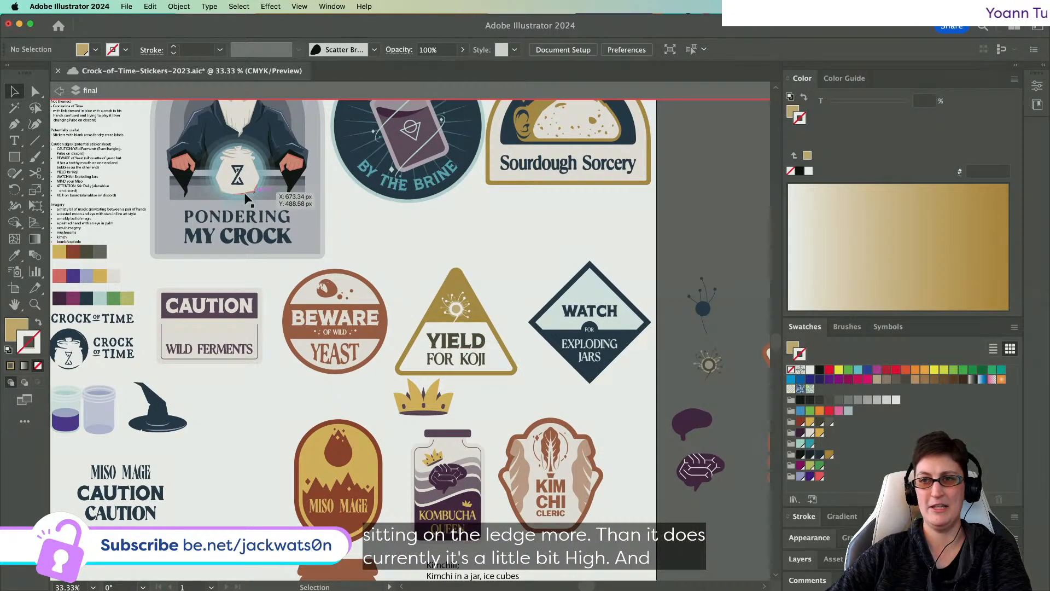
pyautogui.scroll(1, 248, 200)
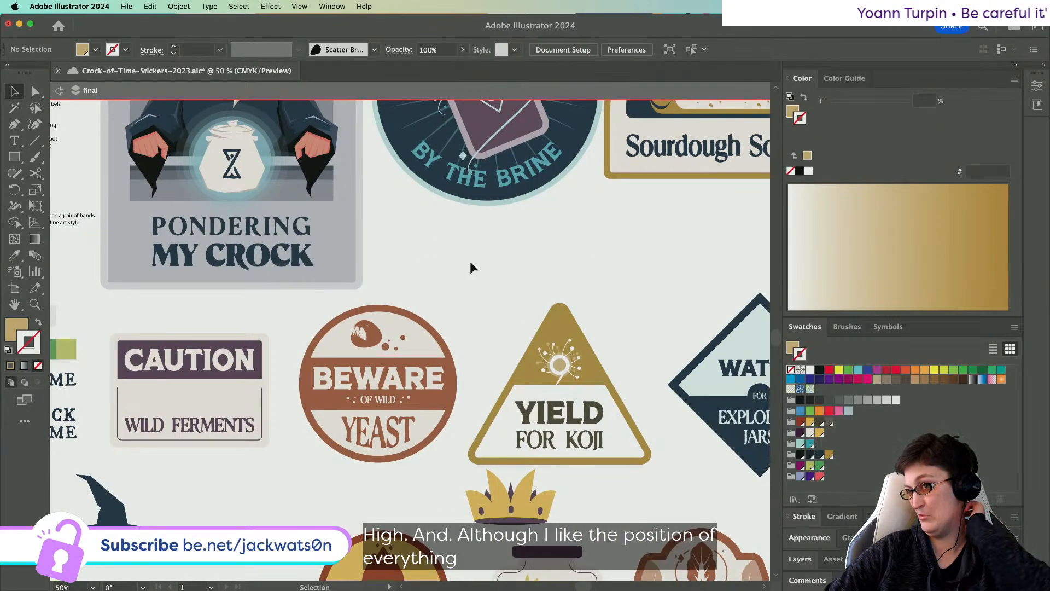
pyautogui.scroll(-5, 470, 261)
pyautogui.hscroll(3, 471, 261)
pyautogui.scroll(10, 470, 261)
pyautogui.hscroll(-3, 470, 261)
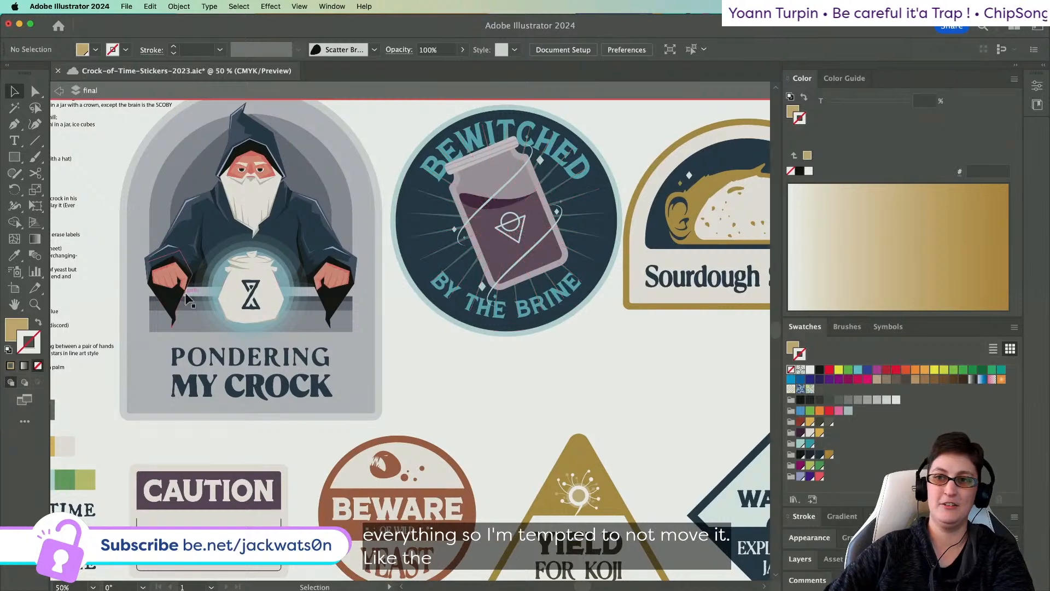
pyautogui.scroll(-3, 329, 324)
pyautogui.hscroll(2, 329, 324)
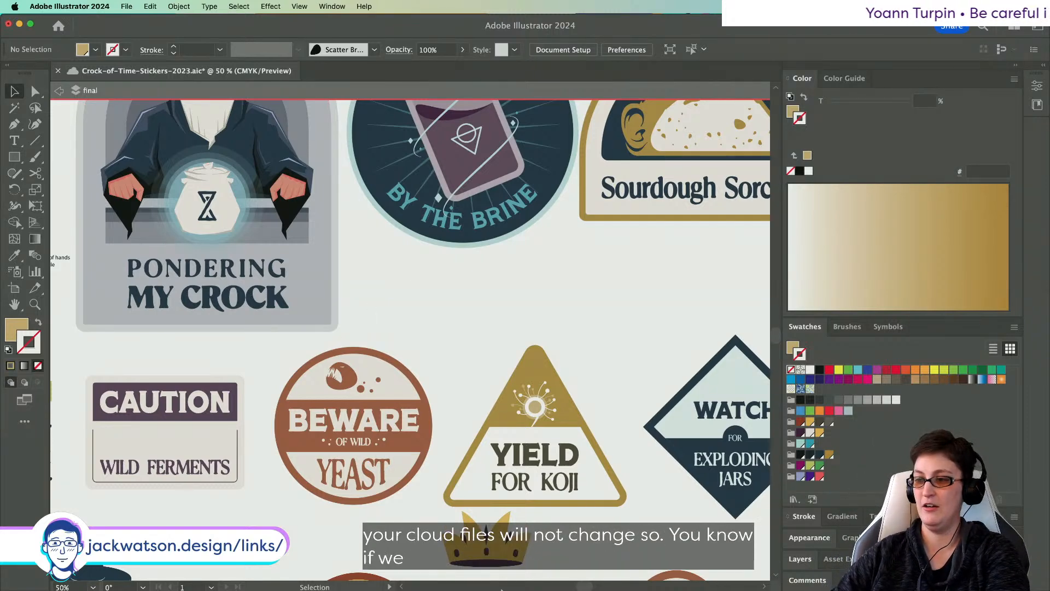
# - Switch to Chrome and bring the Adobe Creative Cloud page listing your cloud documents into view
pyautogui.moveTo(447, 571)
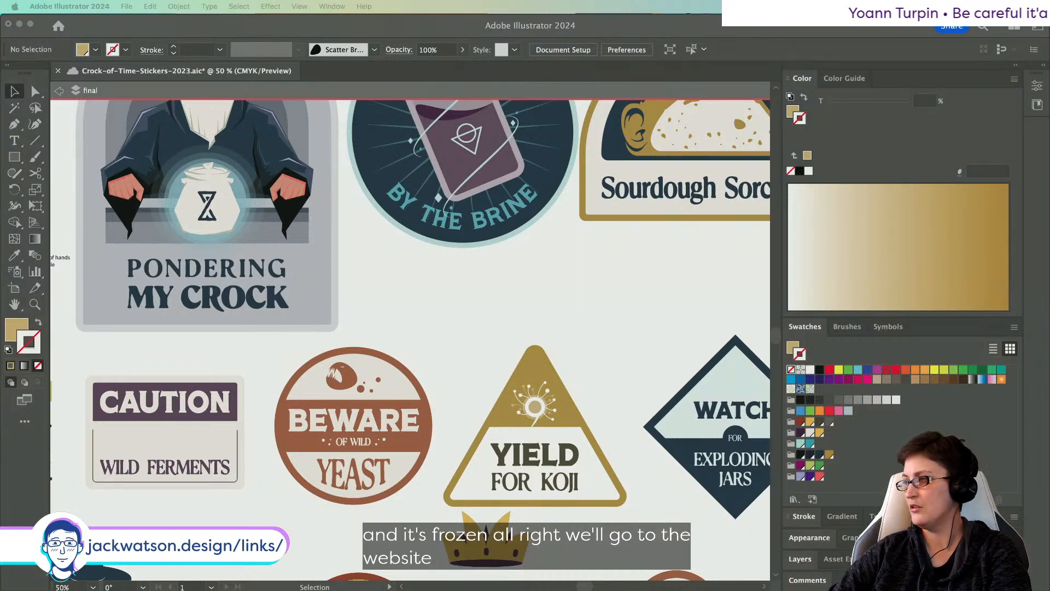
pyautogui.press('Return')
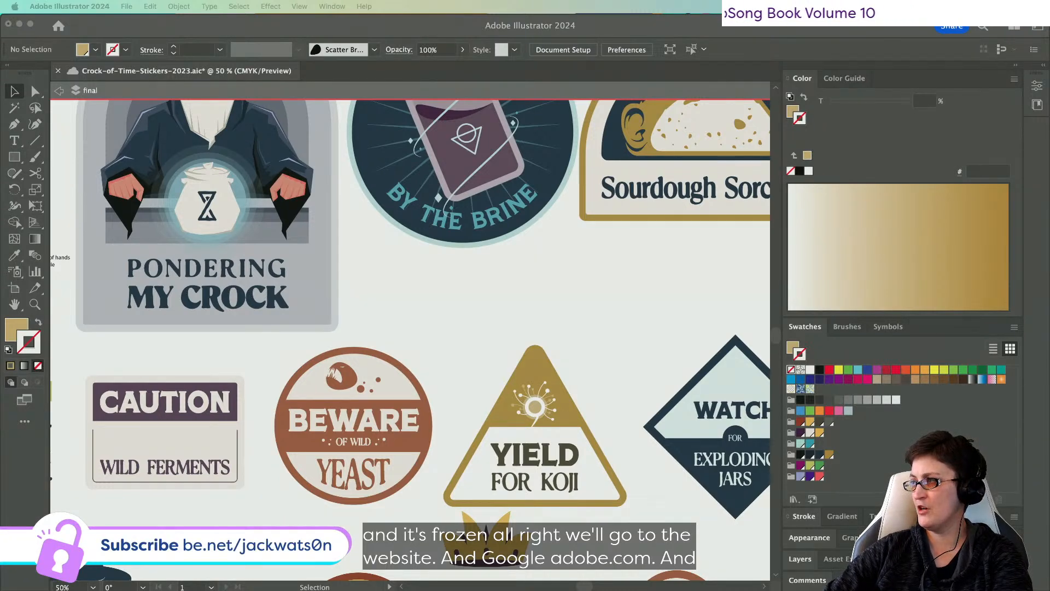
pyautogui.moveTo(1049, 138); pyautogui.dragTo(712, 121)
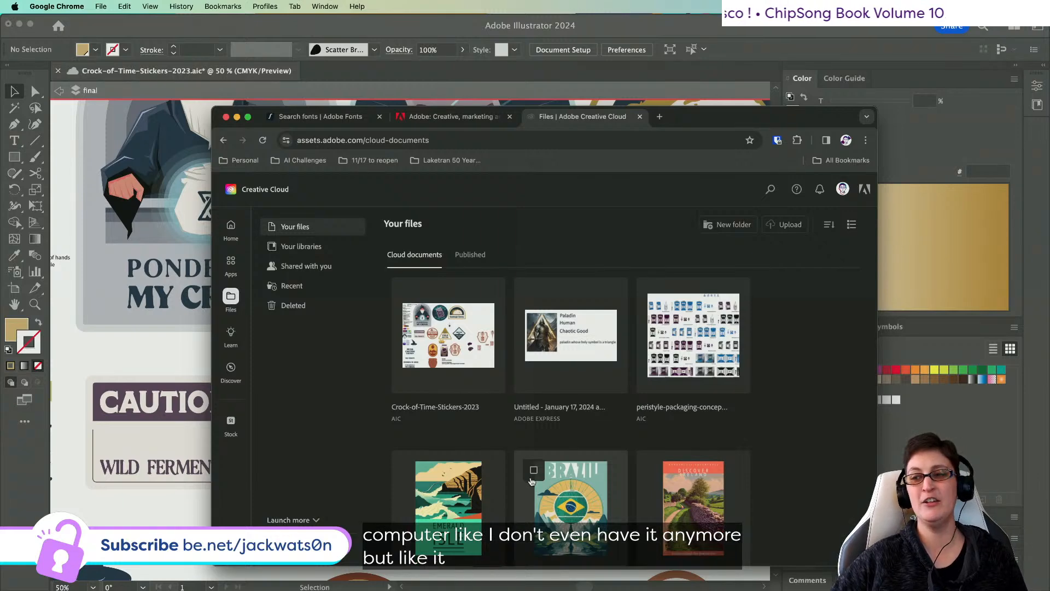
# - Look at the Recents folder in Finder, close its window and return to the Crock-of-Time sticker document in Illustrator
pyautogui.moveTo(542, 588)
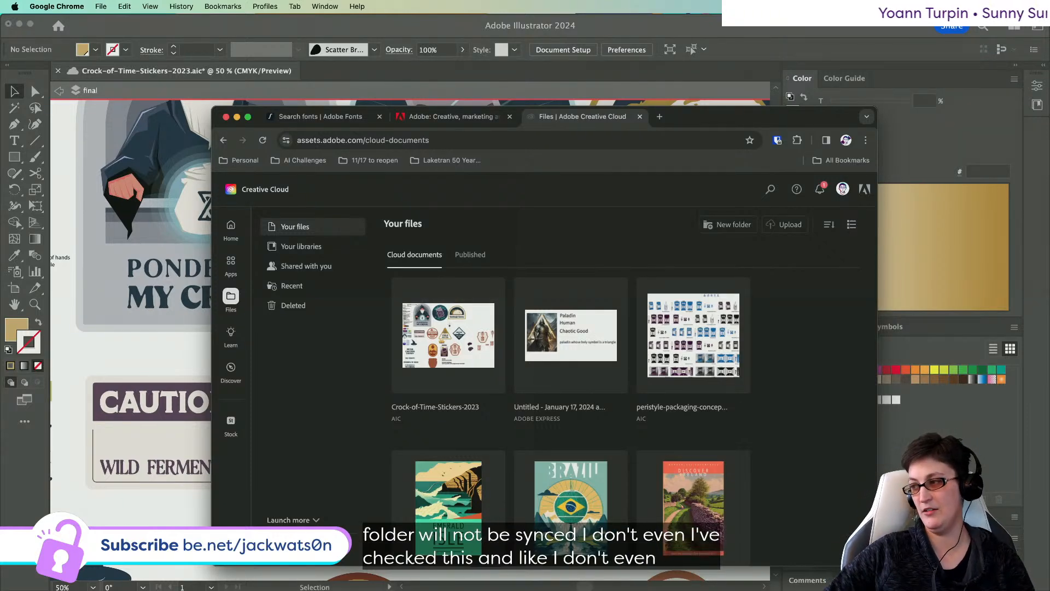
pyautogui.press('super+Tab')
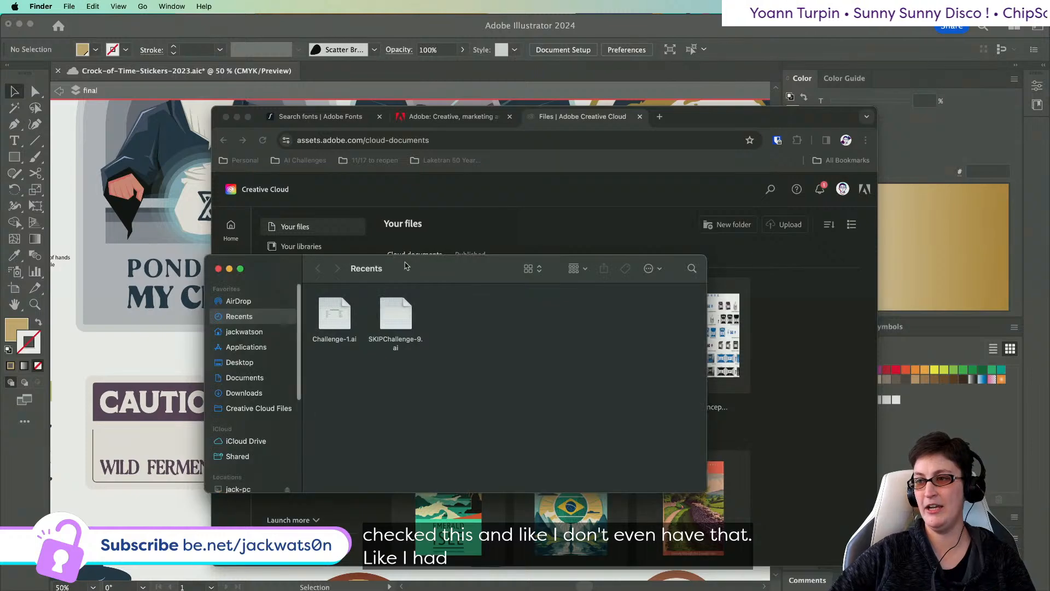
pyautogui.press('super+w')
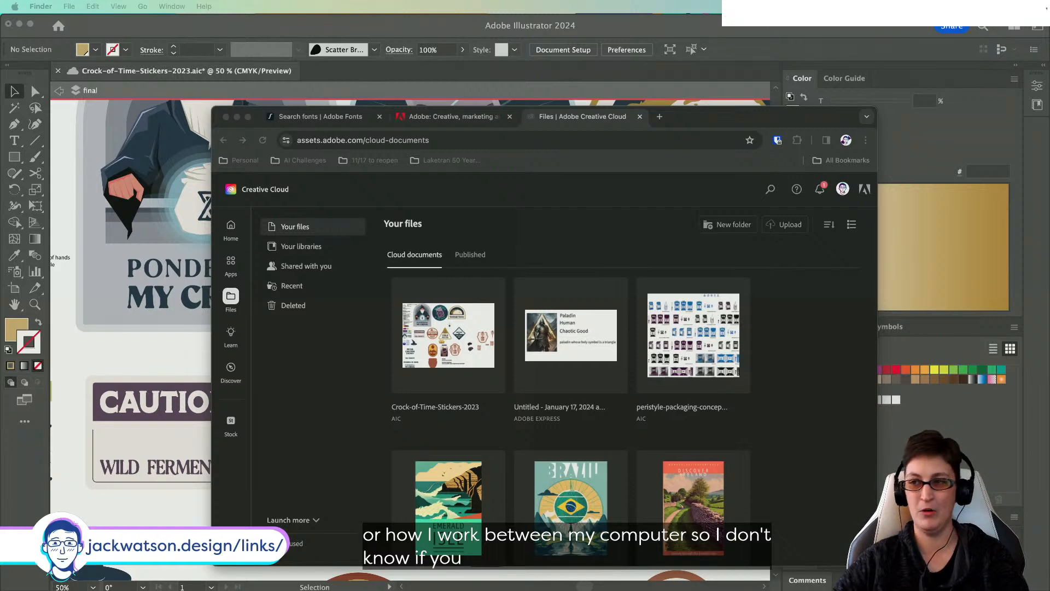
pyautogui.click(167, 260)
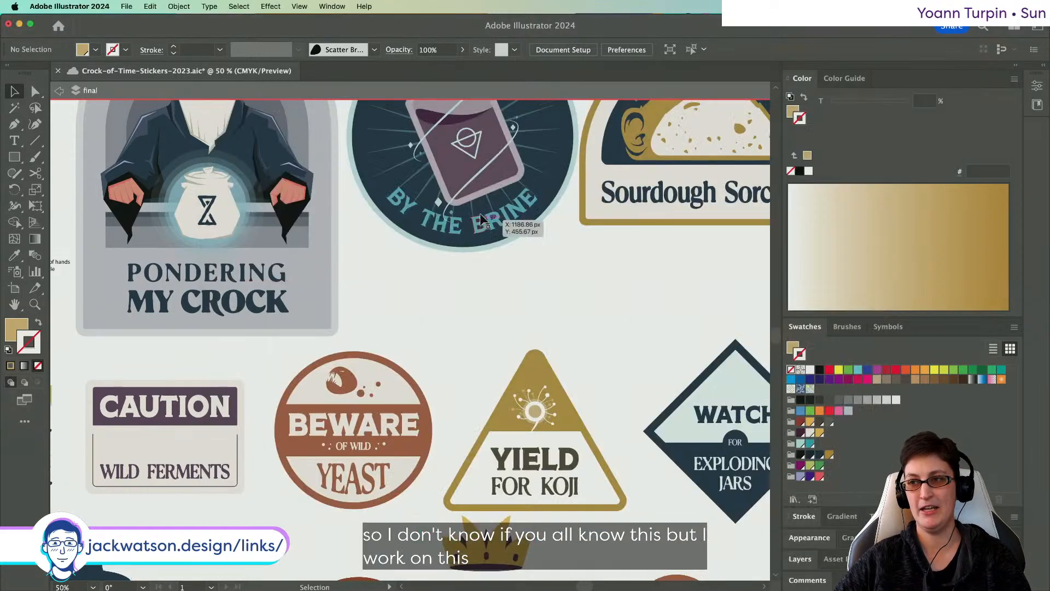
pyautogui.scroll(5, 480, 214)
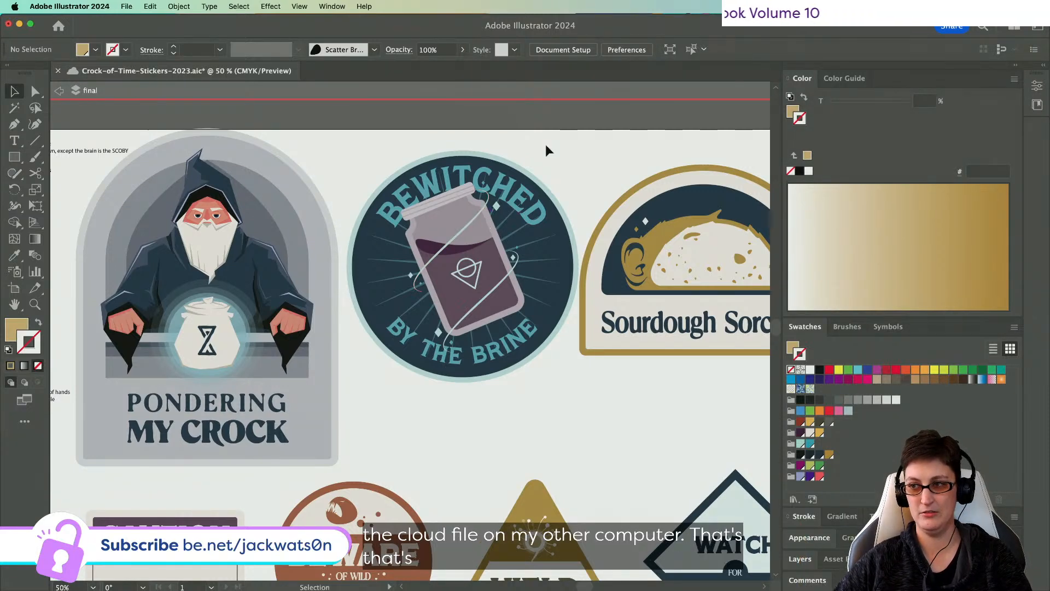
pyautogui.scroll(2, 544, 151)
pyautogui.hscroll(2, 544, 150)
pyautogui.scroll(-2, 531, 183)
pyautogui.scroll(-10, 525, 195)
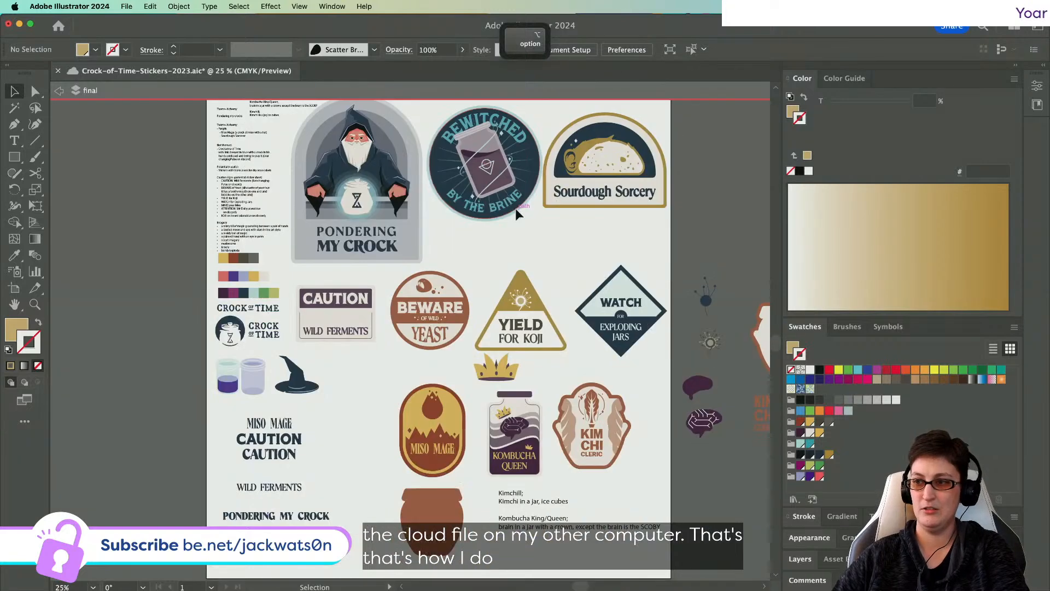
pyautogui.hscroll(2, 515, 211)
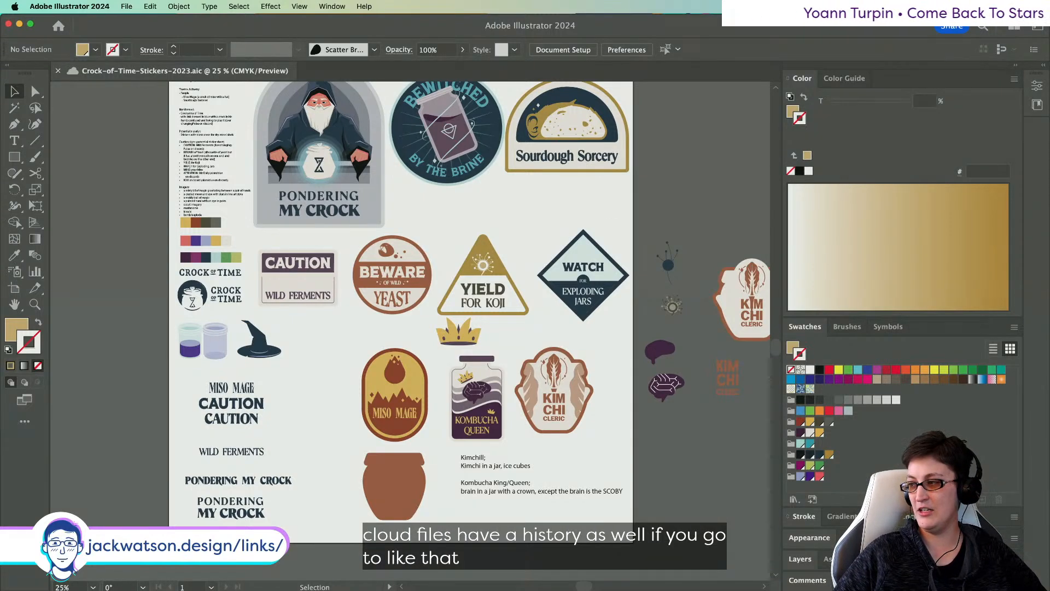
# - Switch to Chrome, open the Crock-of-Time-Stickers-2023 cloud document and examine its version history back to the oldest entries
pyautogui.press('super+Tab')
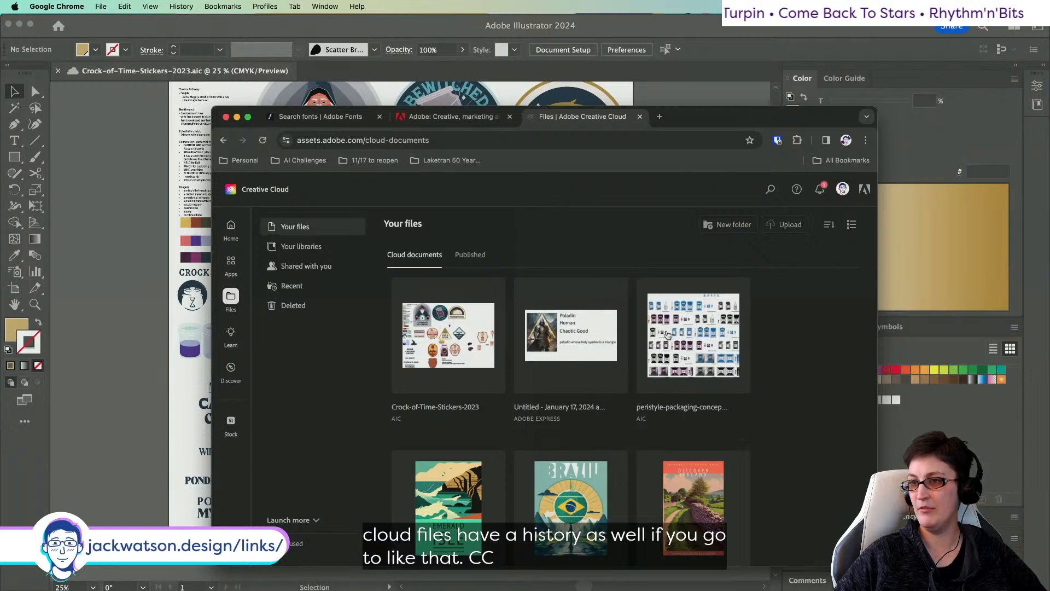
pyautogui.click(449, 334)
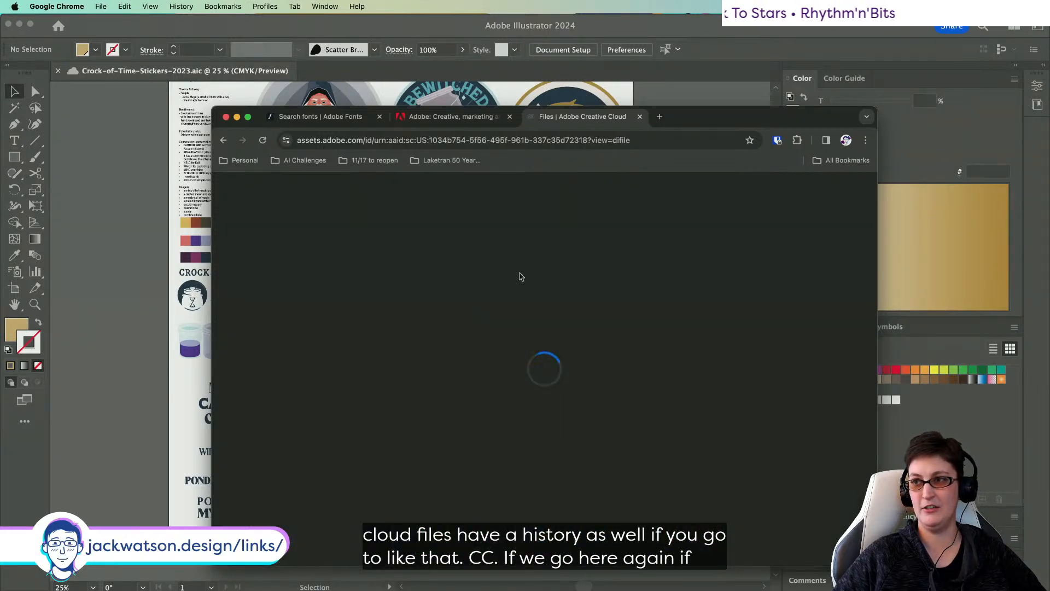
pyautogui.moveTo(727, 118); pyautogui.dragTo(765, 80)
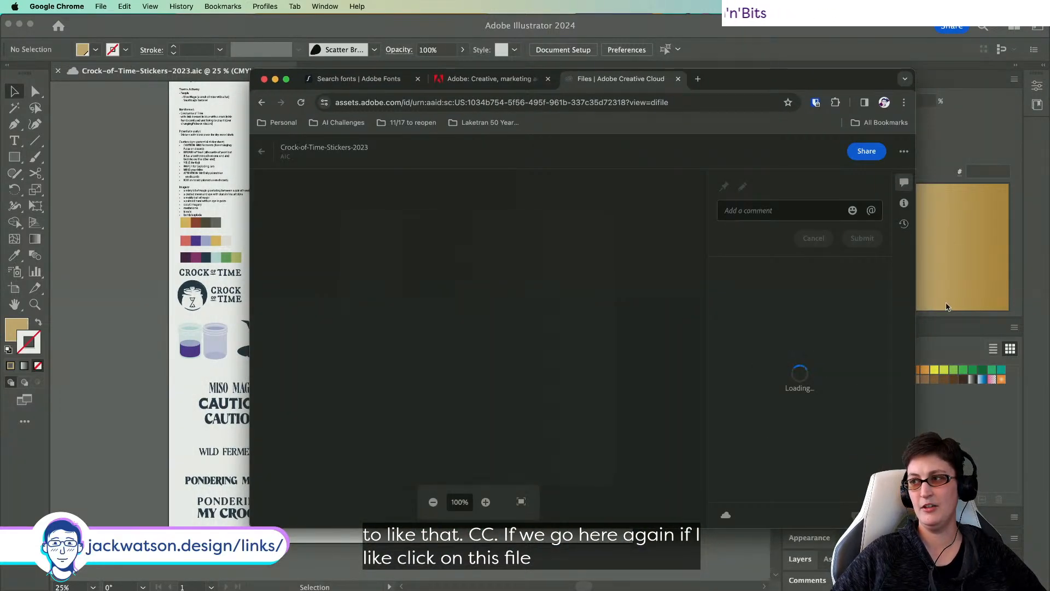
pyautogui.click(904, 223)
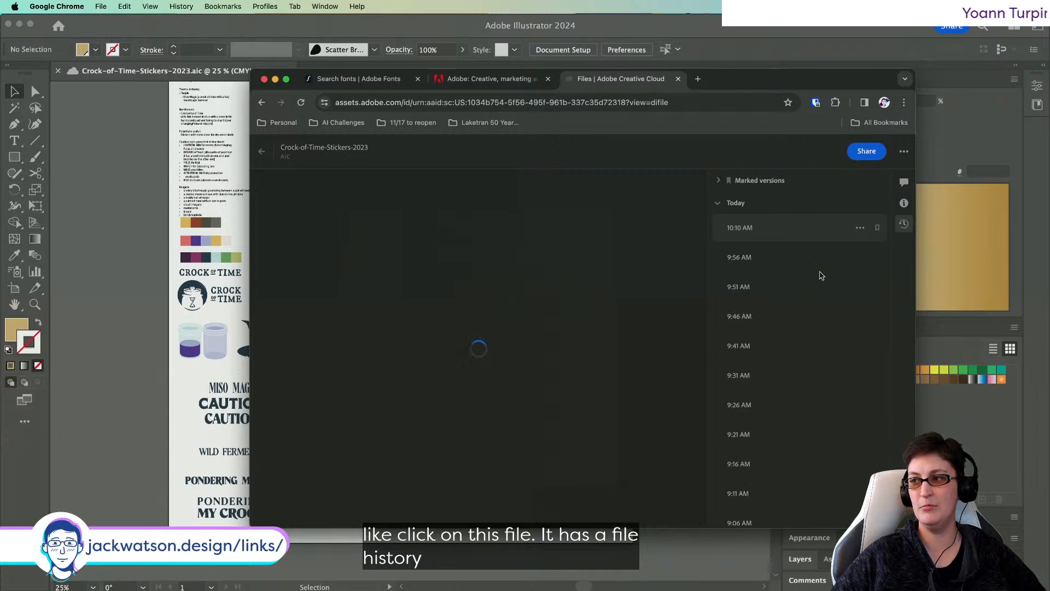
pyautogui.scroll(-10, 821, 275)
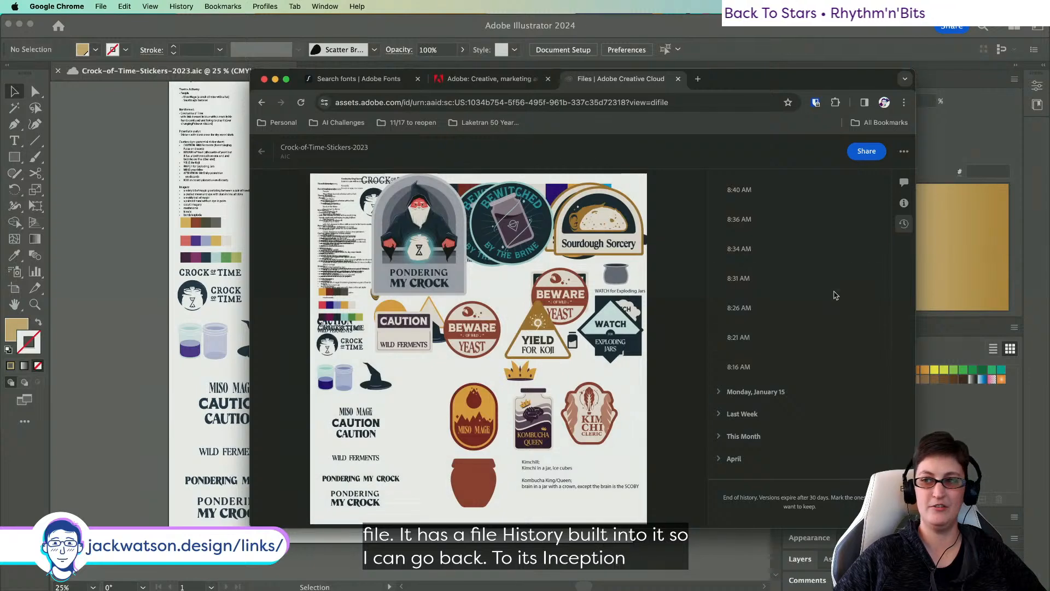
pyautogui.scroll(10, 834, 309)
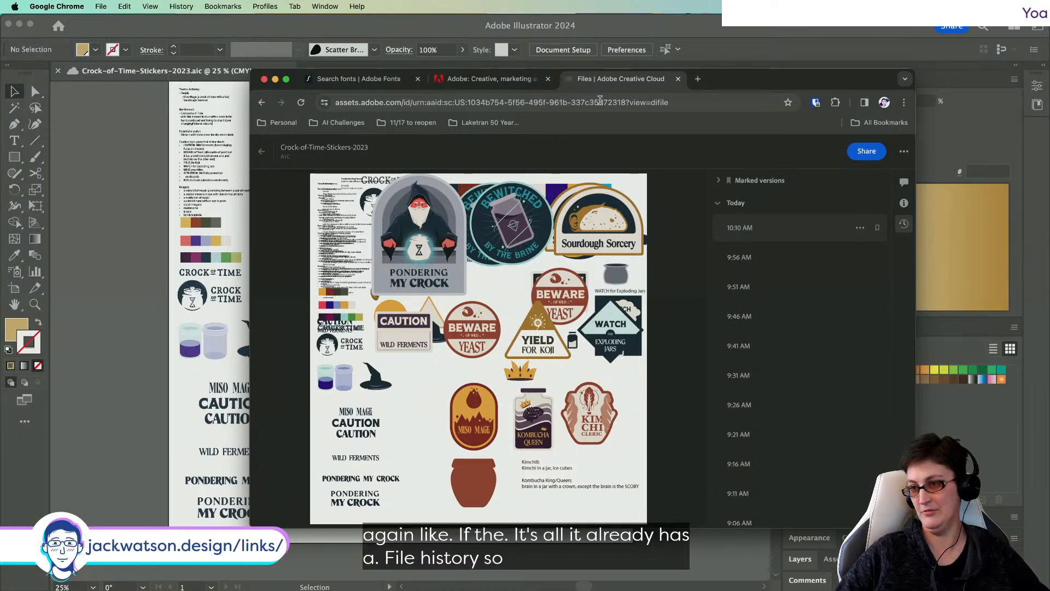
# - Return to the Crock-of-Time sticker document in Illustrator and look over the sticker sheet and the spare artwork beside the artboard
pyautogui.click(394, 29)
pyautogui.scroll(3, 563, 224)
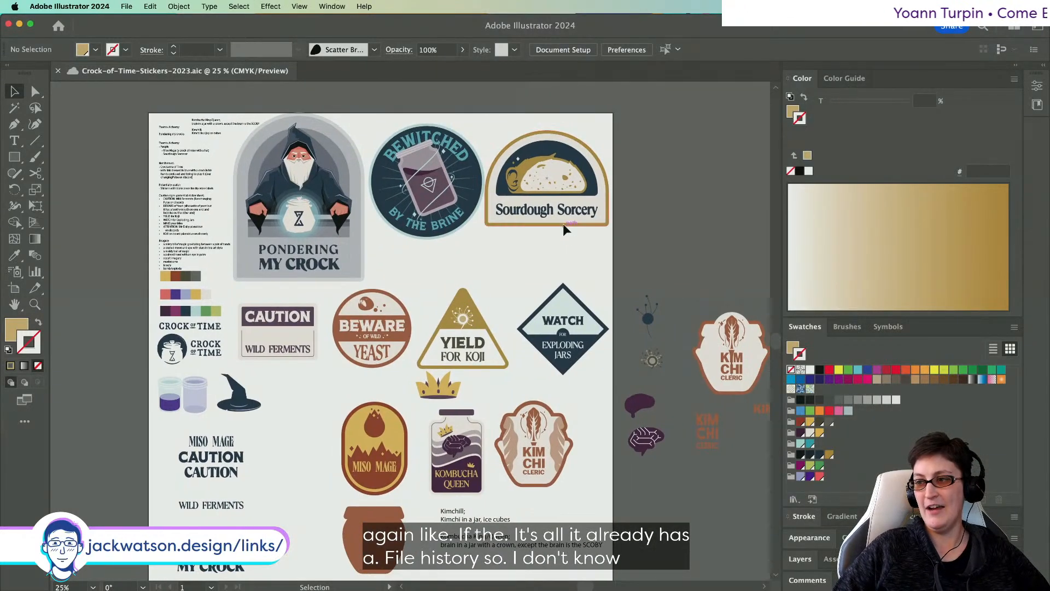
pyautogui.hscroll(3, 563, 223)
pyautogui.scroll(-2, 563, 223)
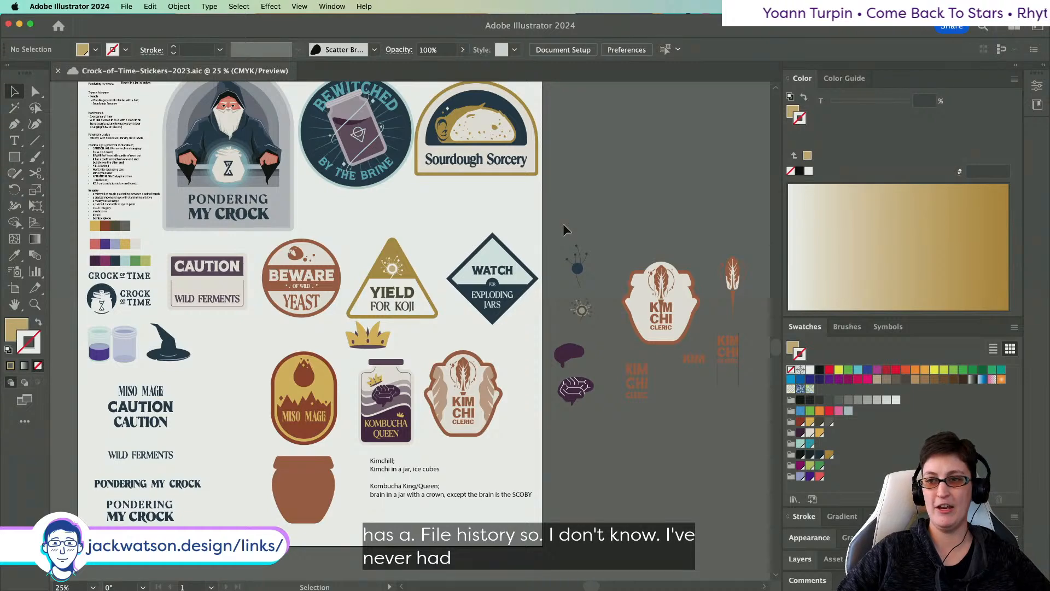
pyautogui.hscroll(-3, 563, 223)
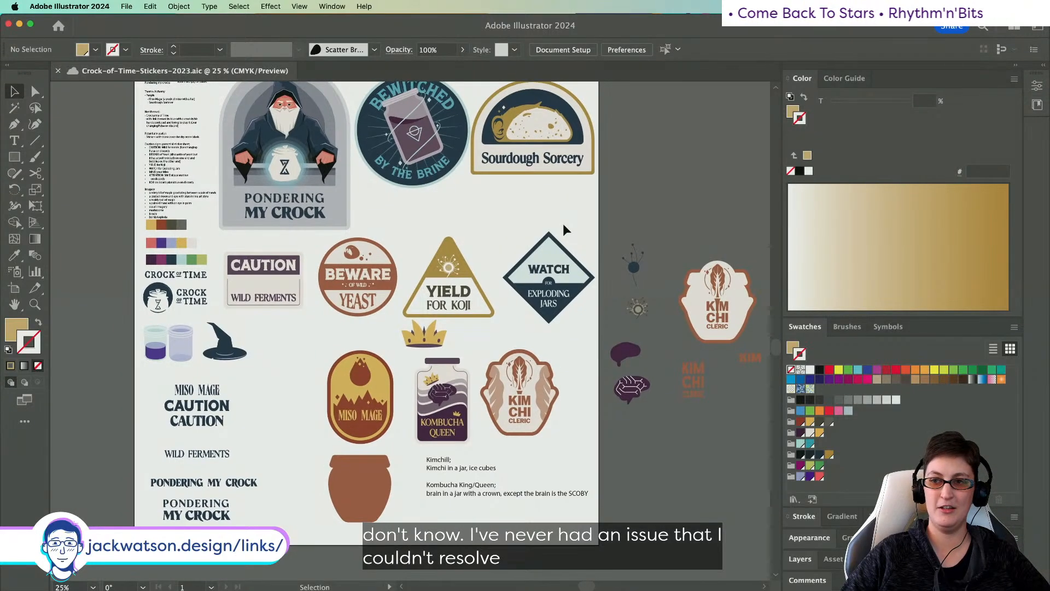